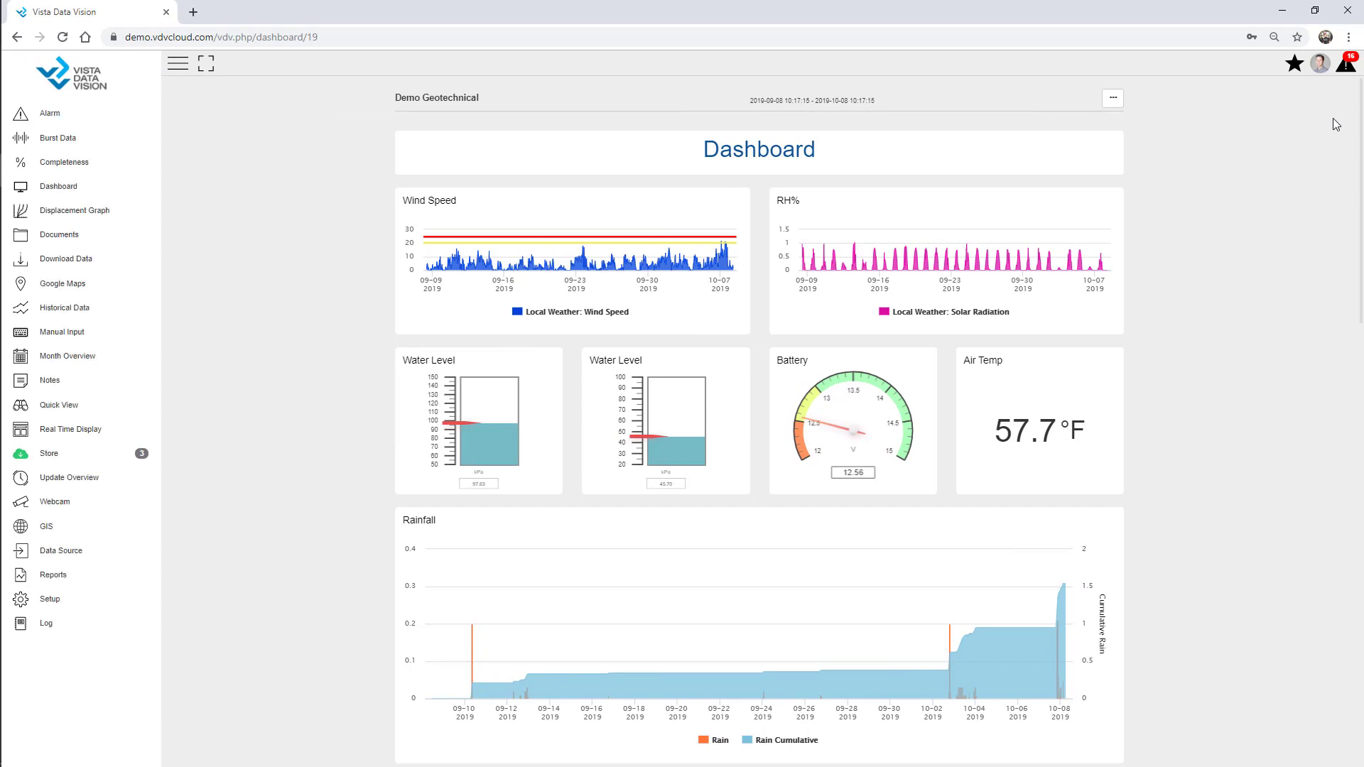
Look through the alarms, user profile and favourites menus, and briefly try full-screen view
left_click(1347, 68)
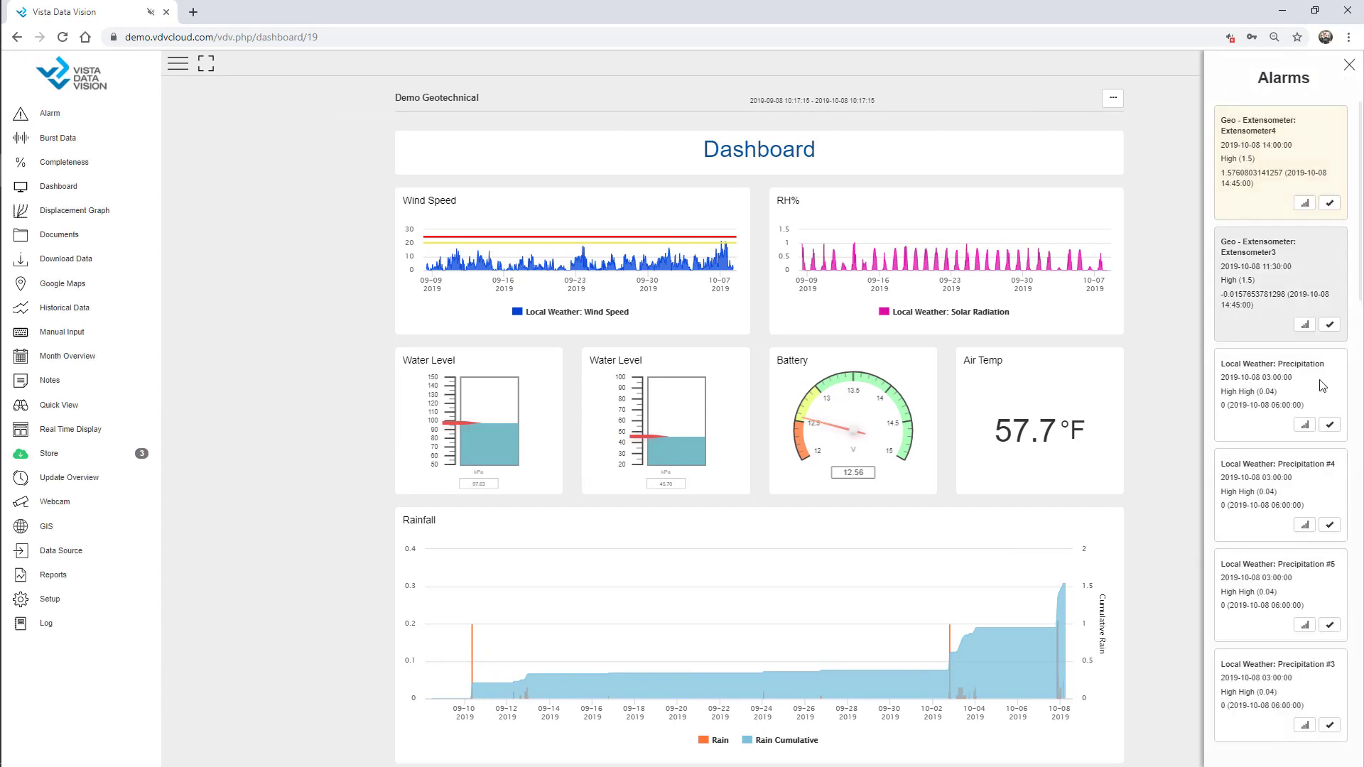
left_click(1346, 66)
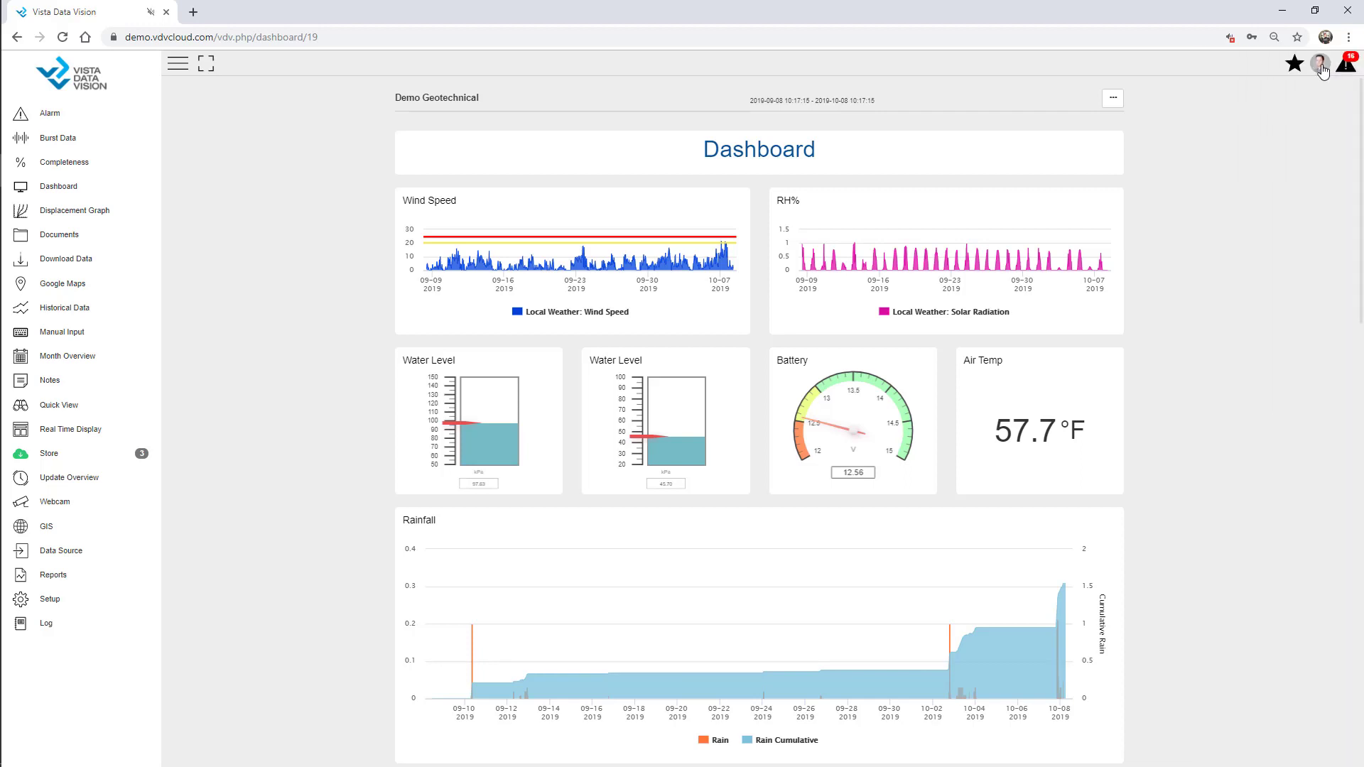
left_click(1319, 64)
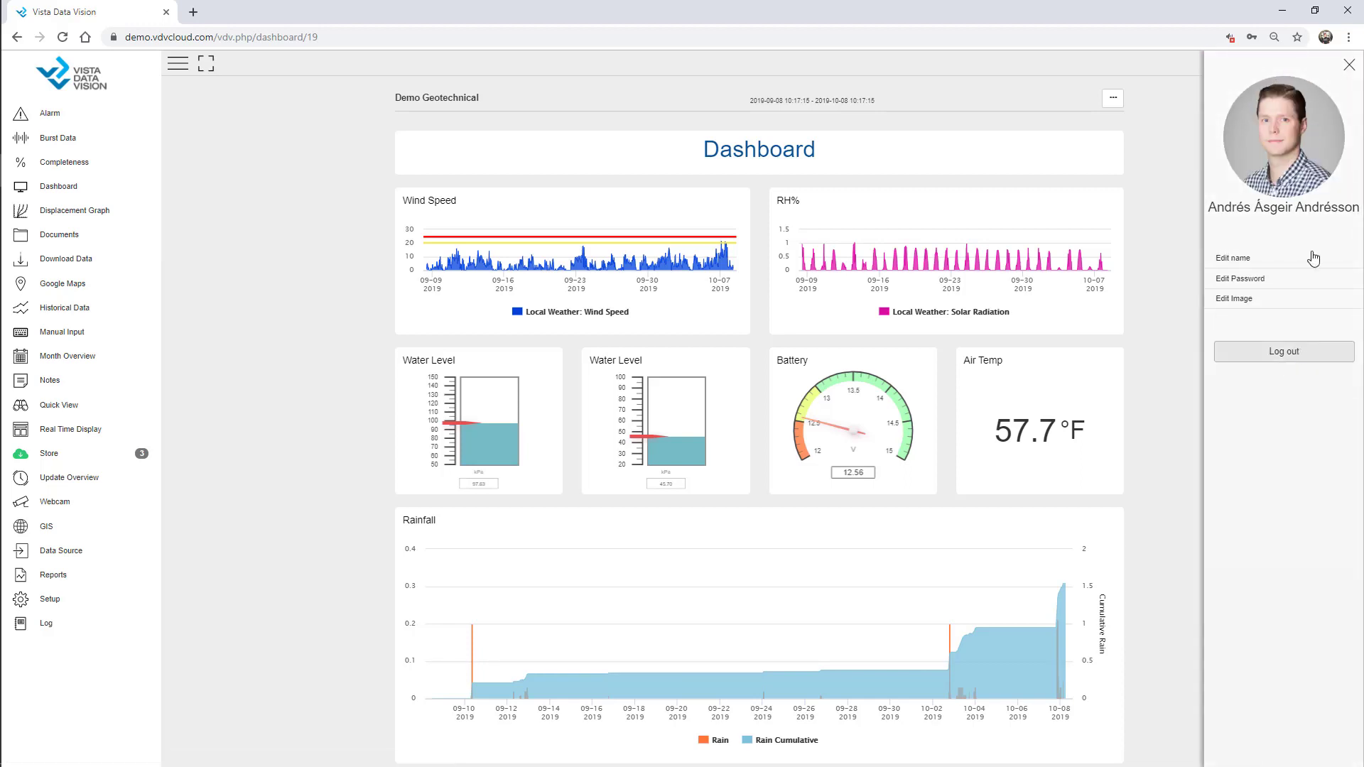
left_click(1349, 66)
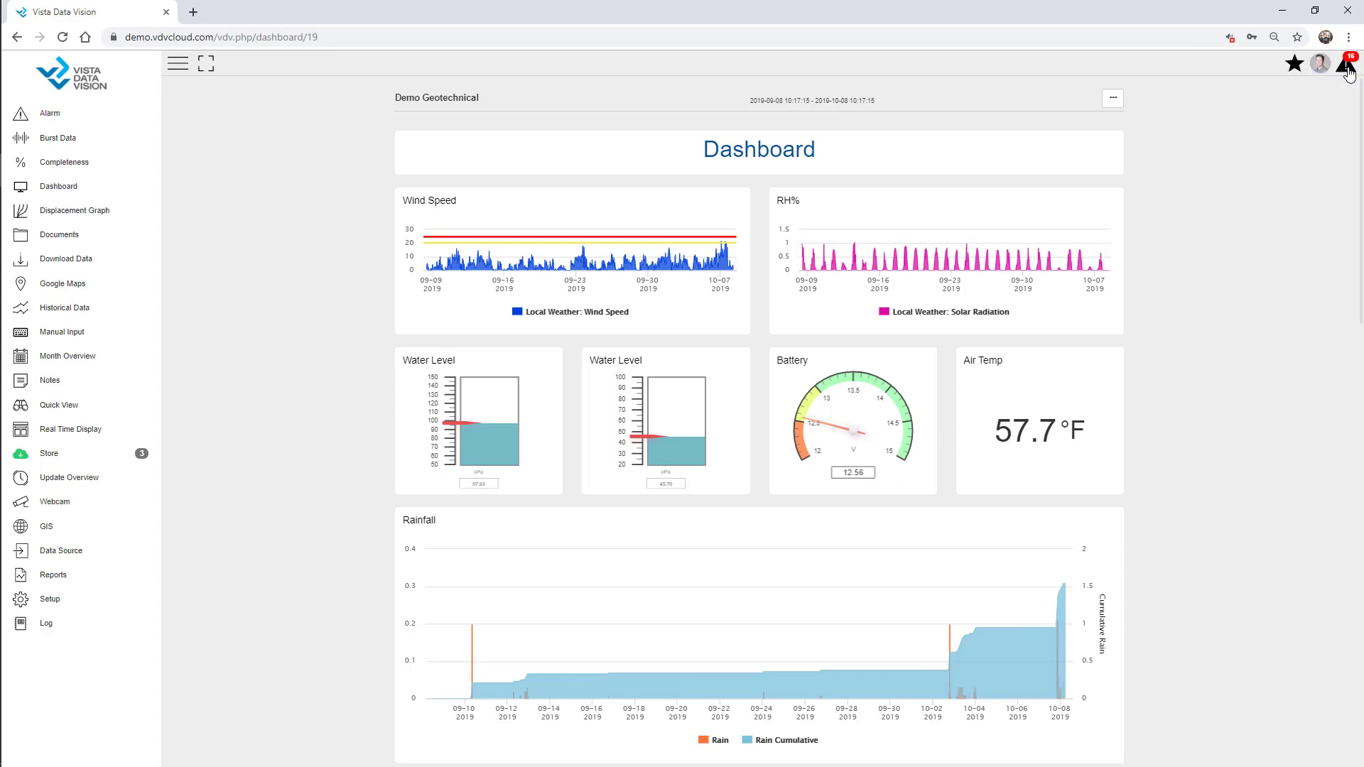
left_click(1294, 64)
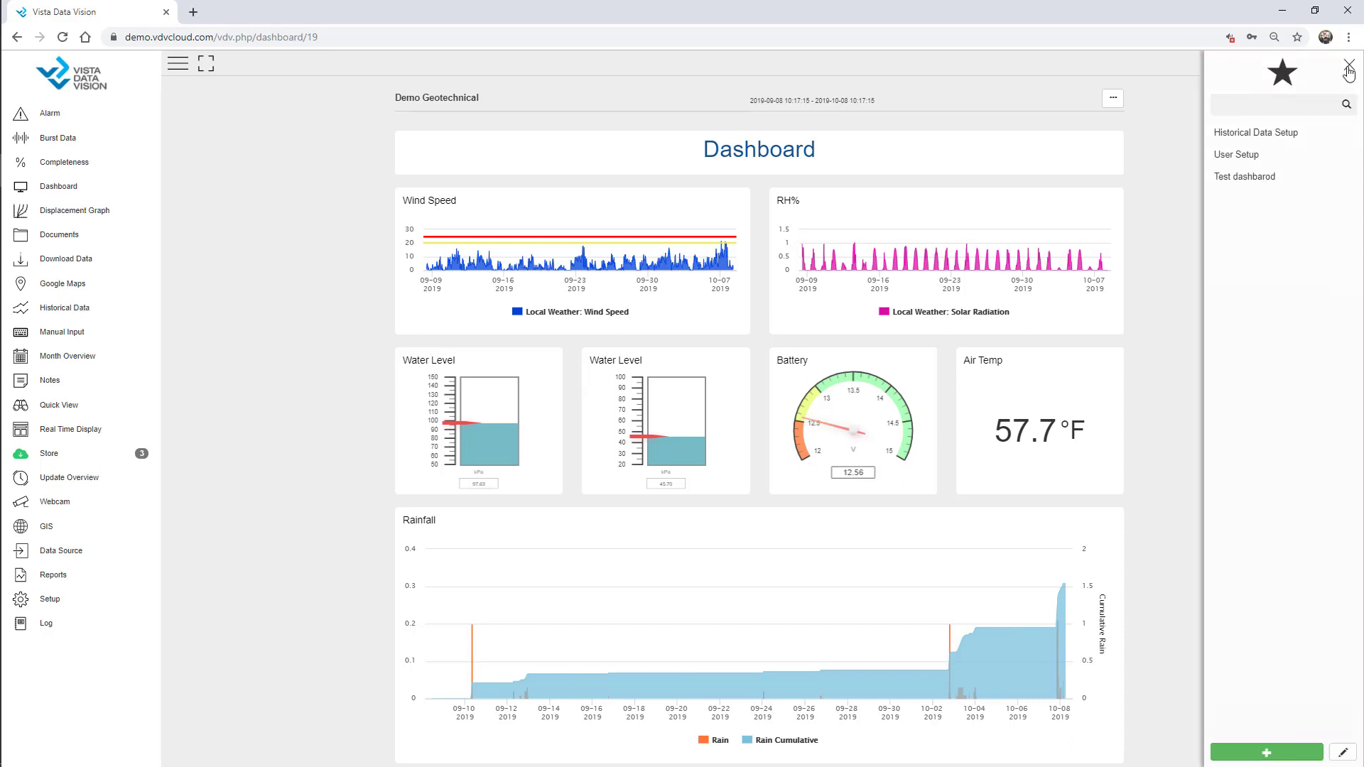
left_click(1349, 66)
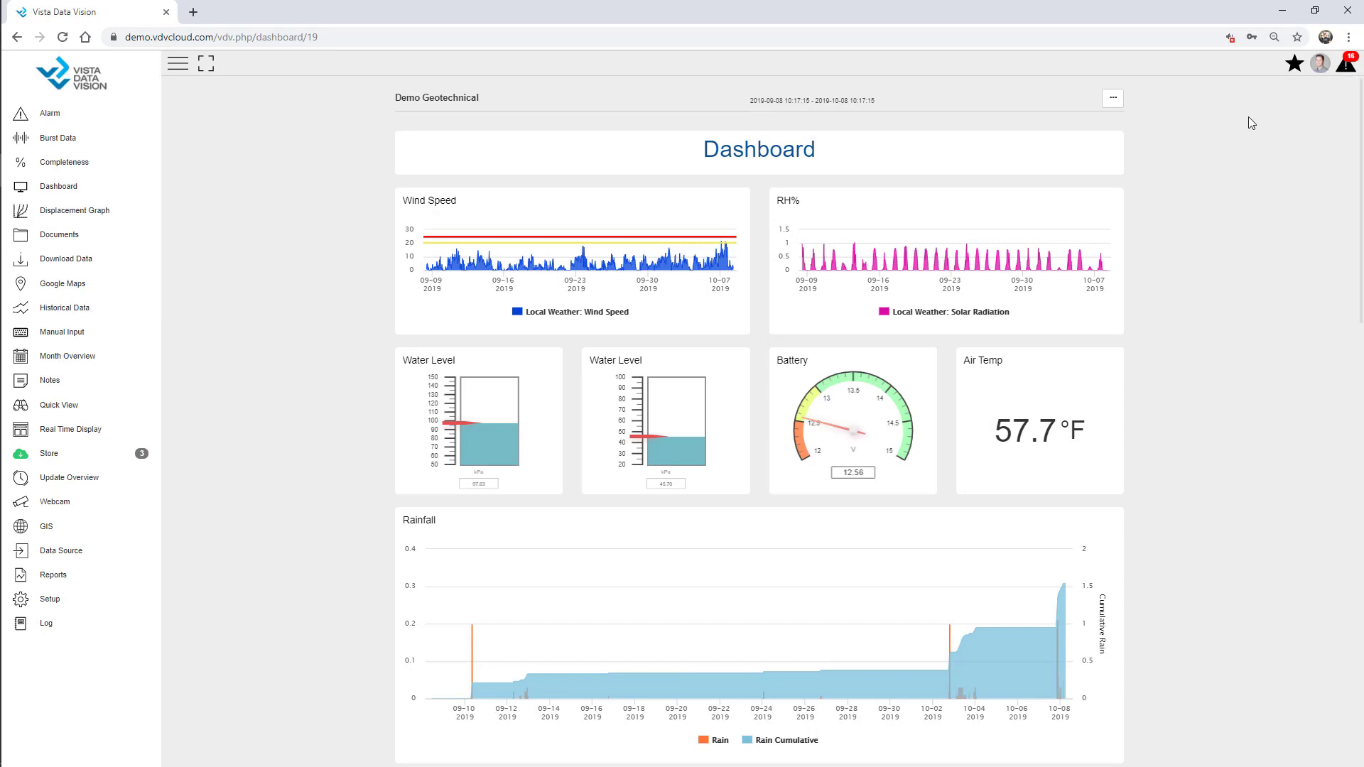
left_click(204, 67)
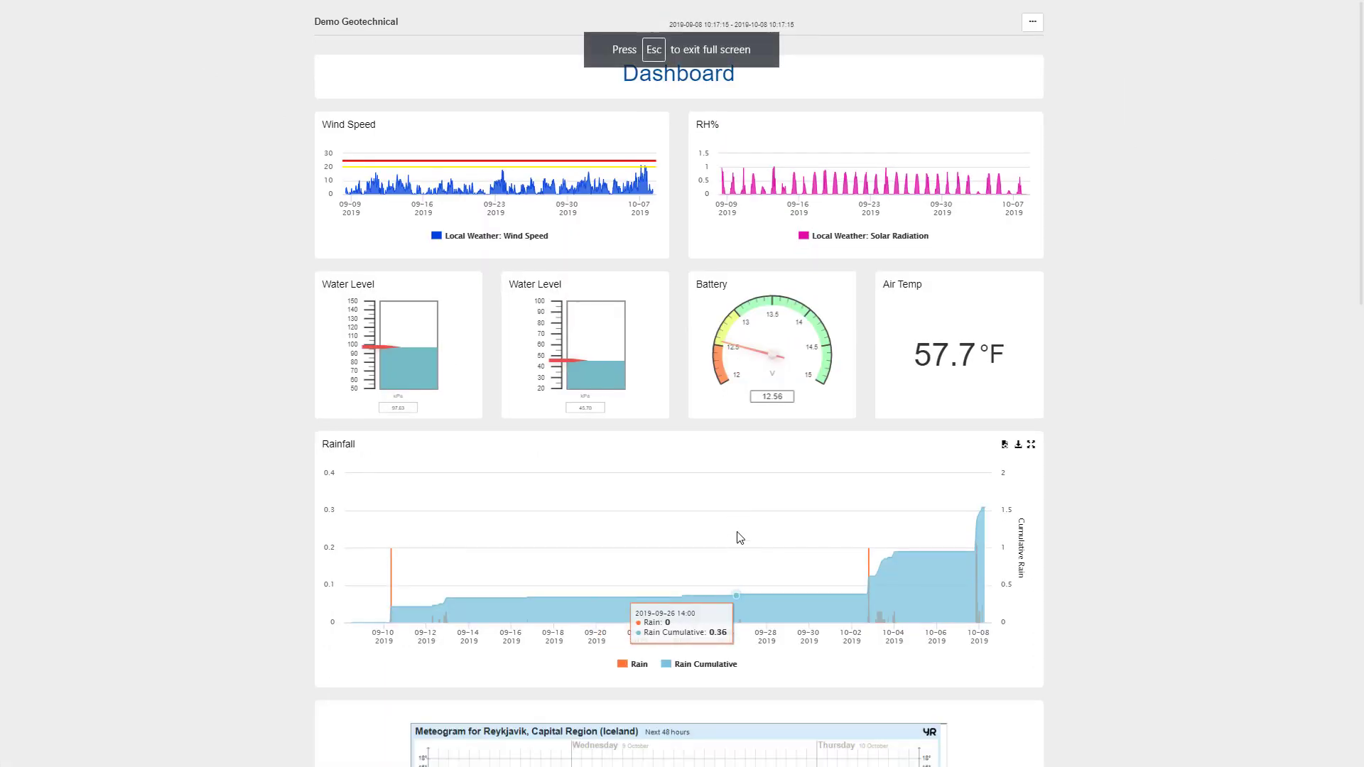
key("Escape")
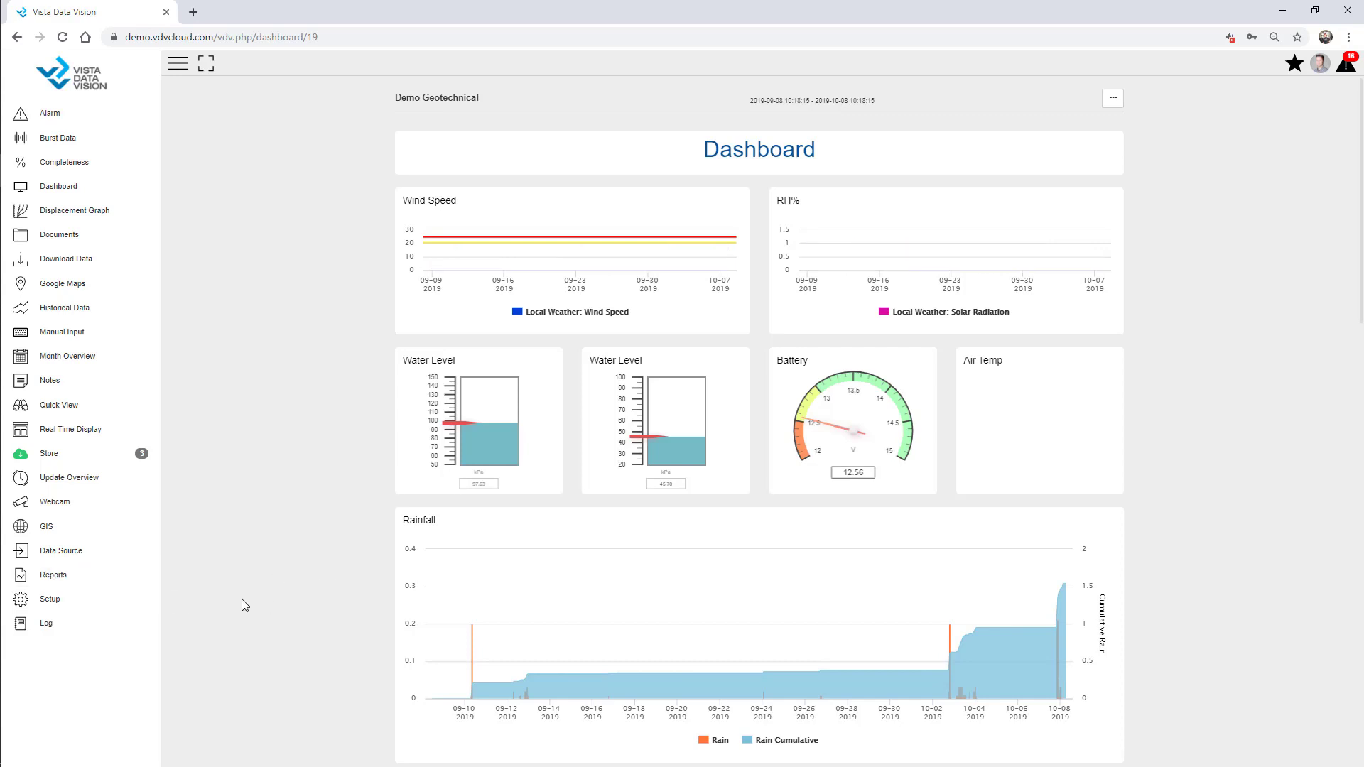
Filter setup items for 'Owner' and start a new owner entry, then abandon it
left_click(85, 601)
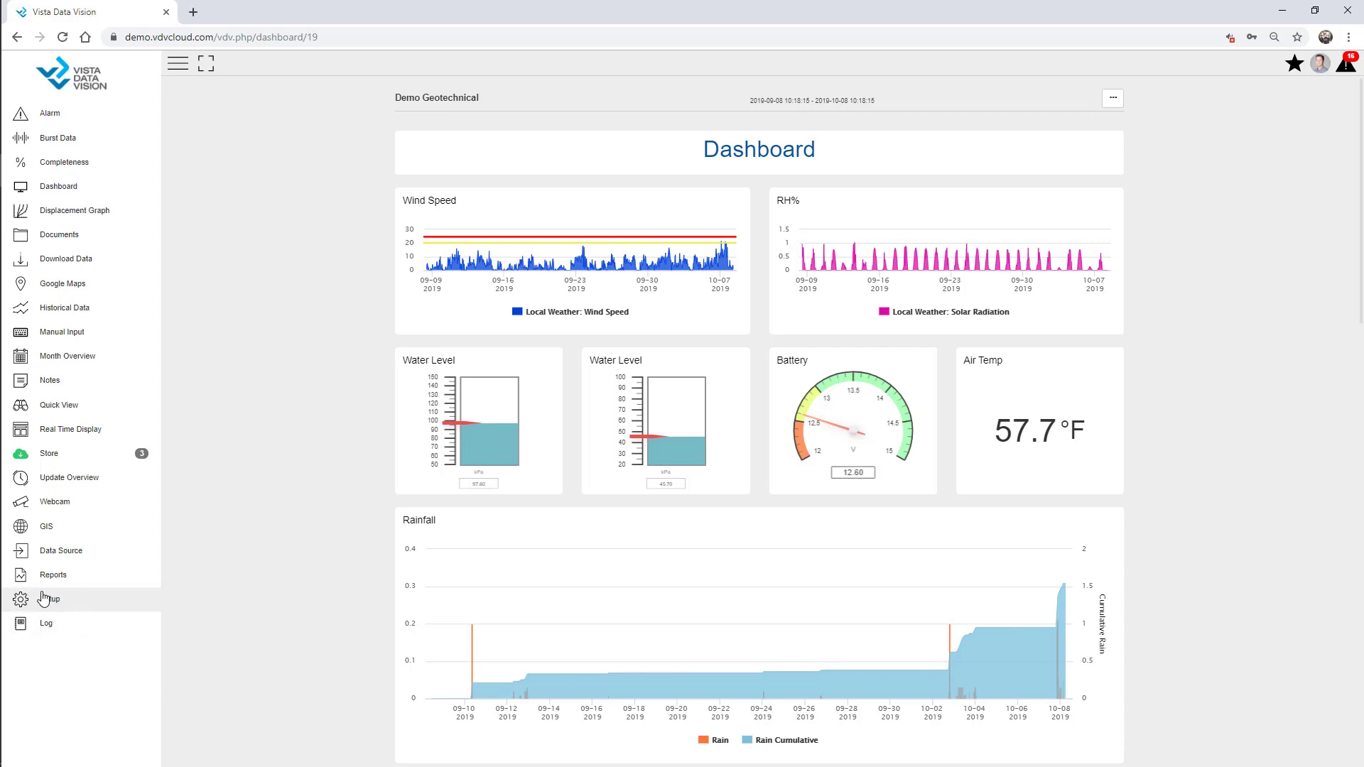
left_click(51, 602)
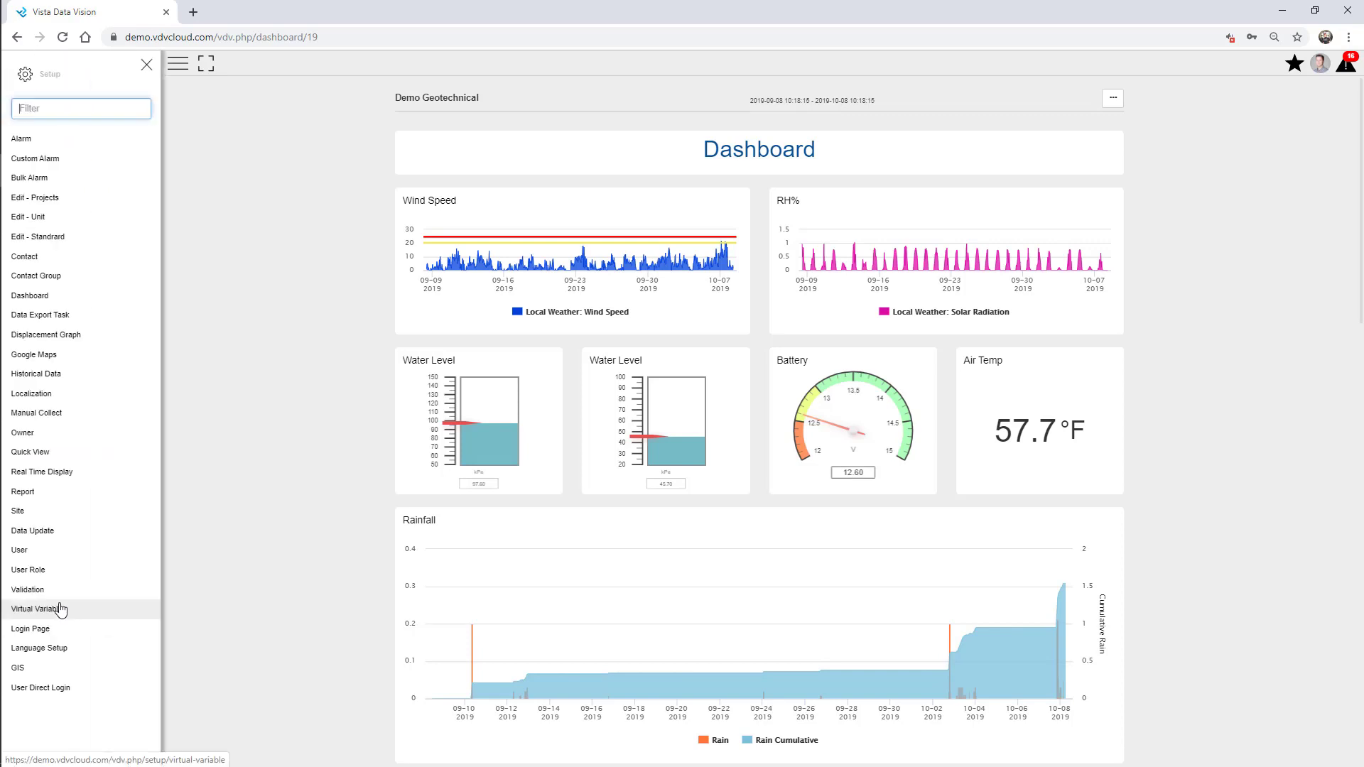
left_click(77, 109)
type("Owner")
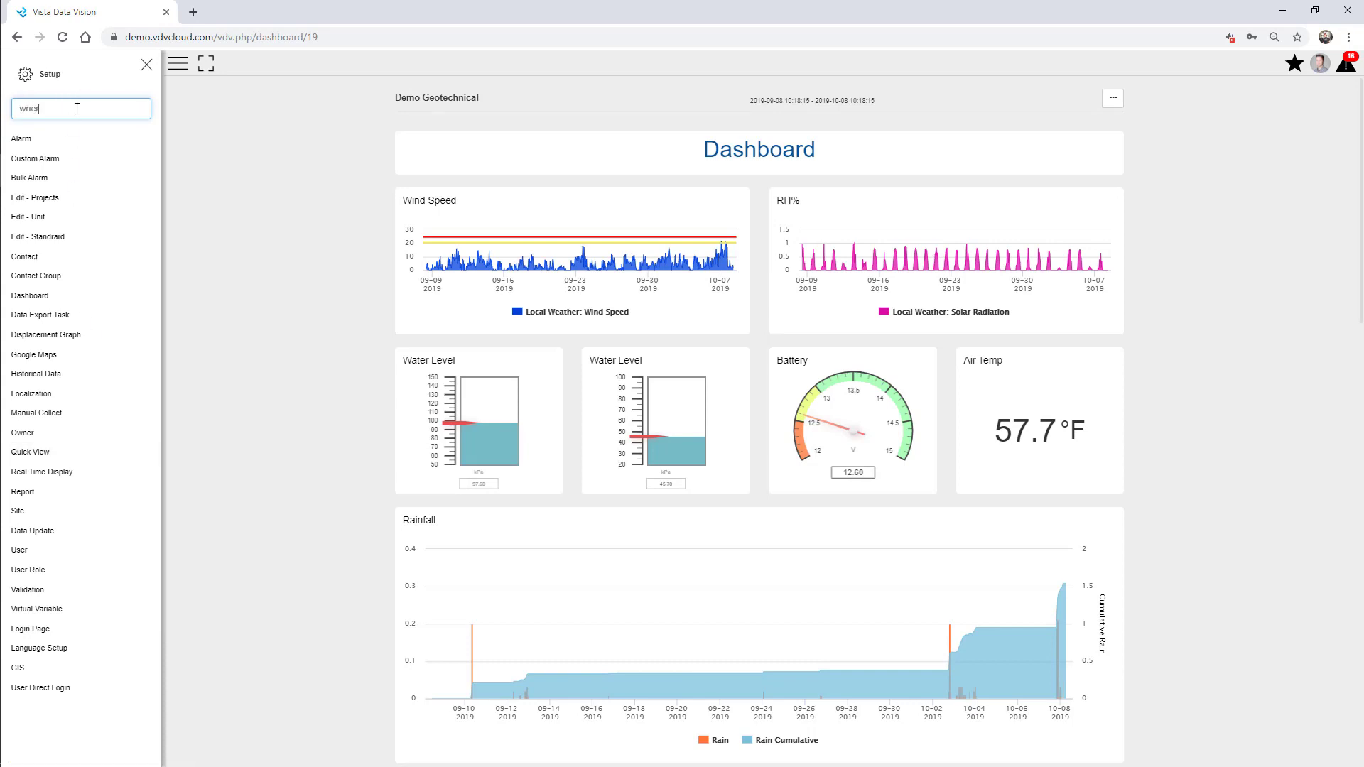
left_click_drag(74, 110, 4, 99)
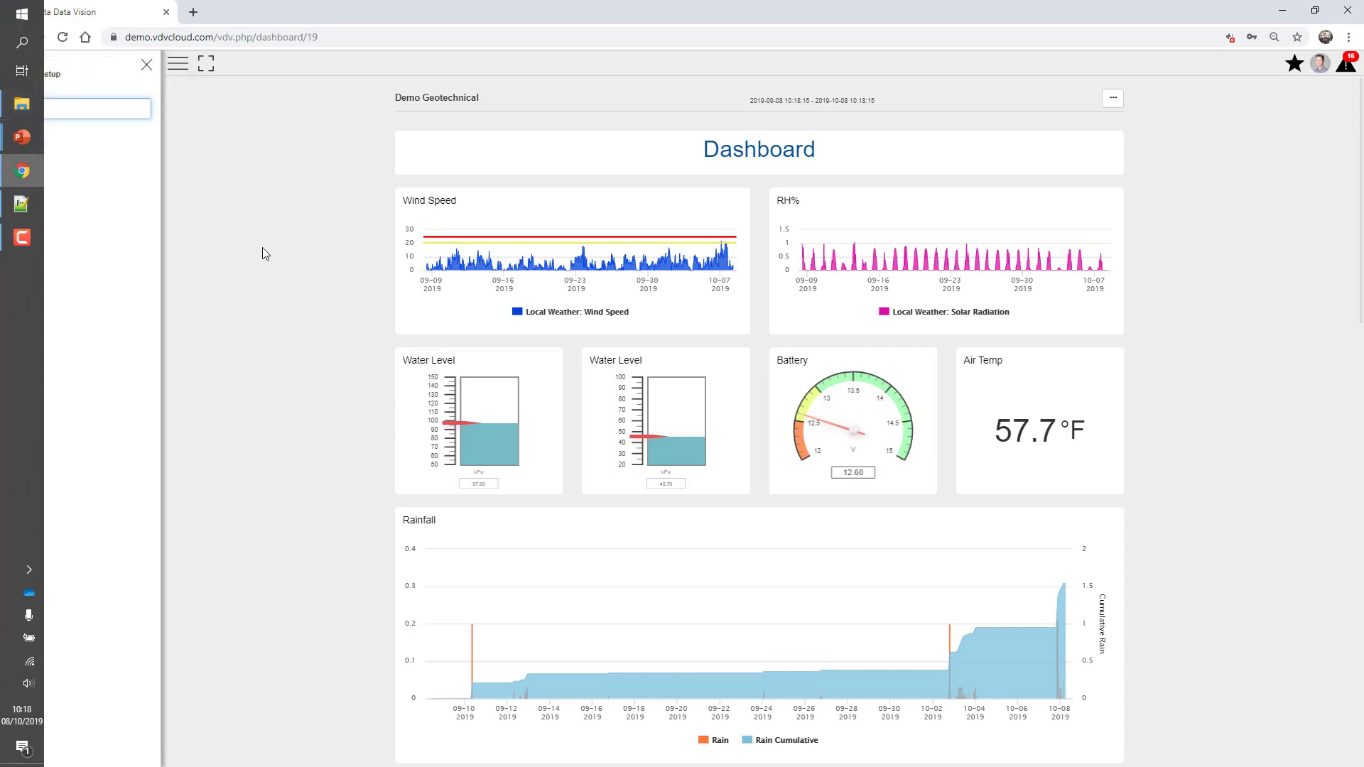
left_click(39, 142)
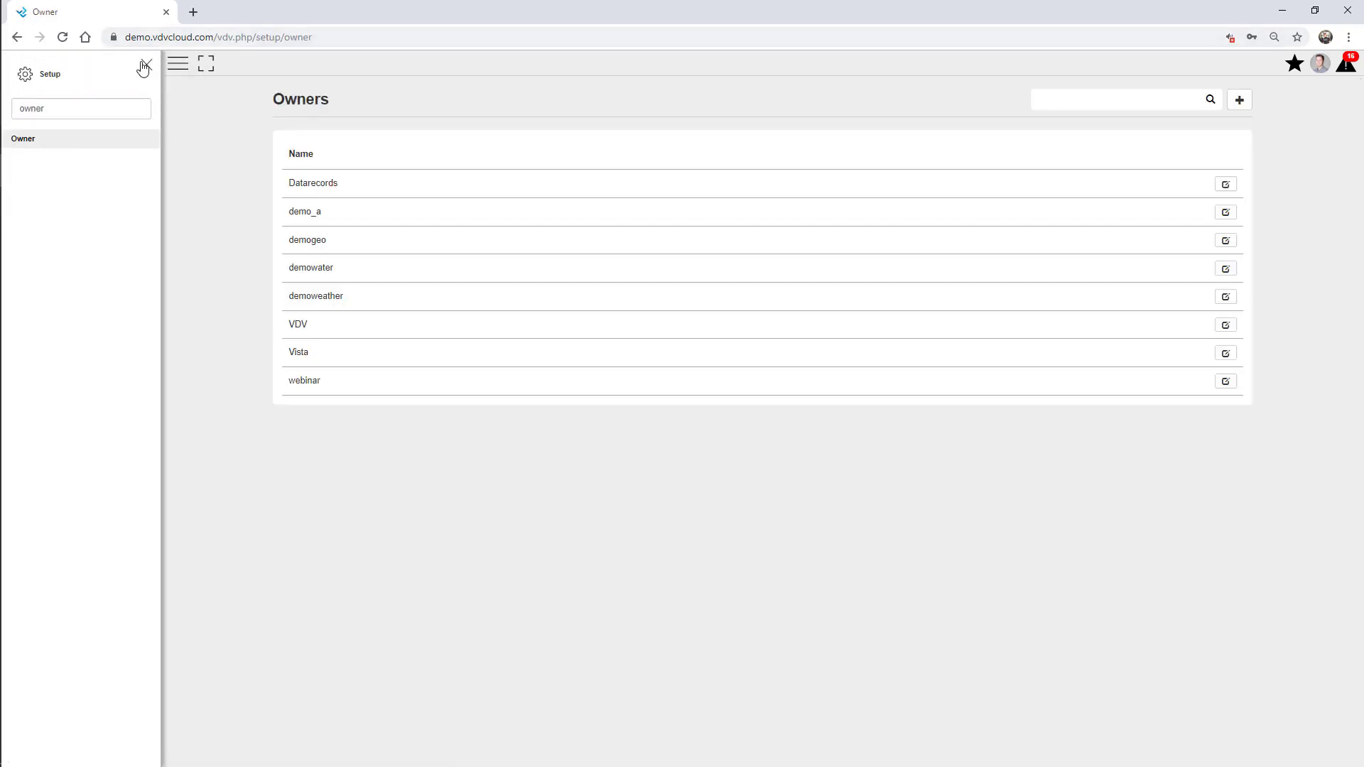
left_click(145, 65)
left_click(1239, 99)
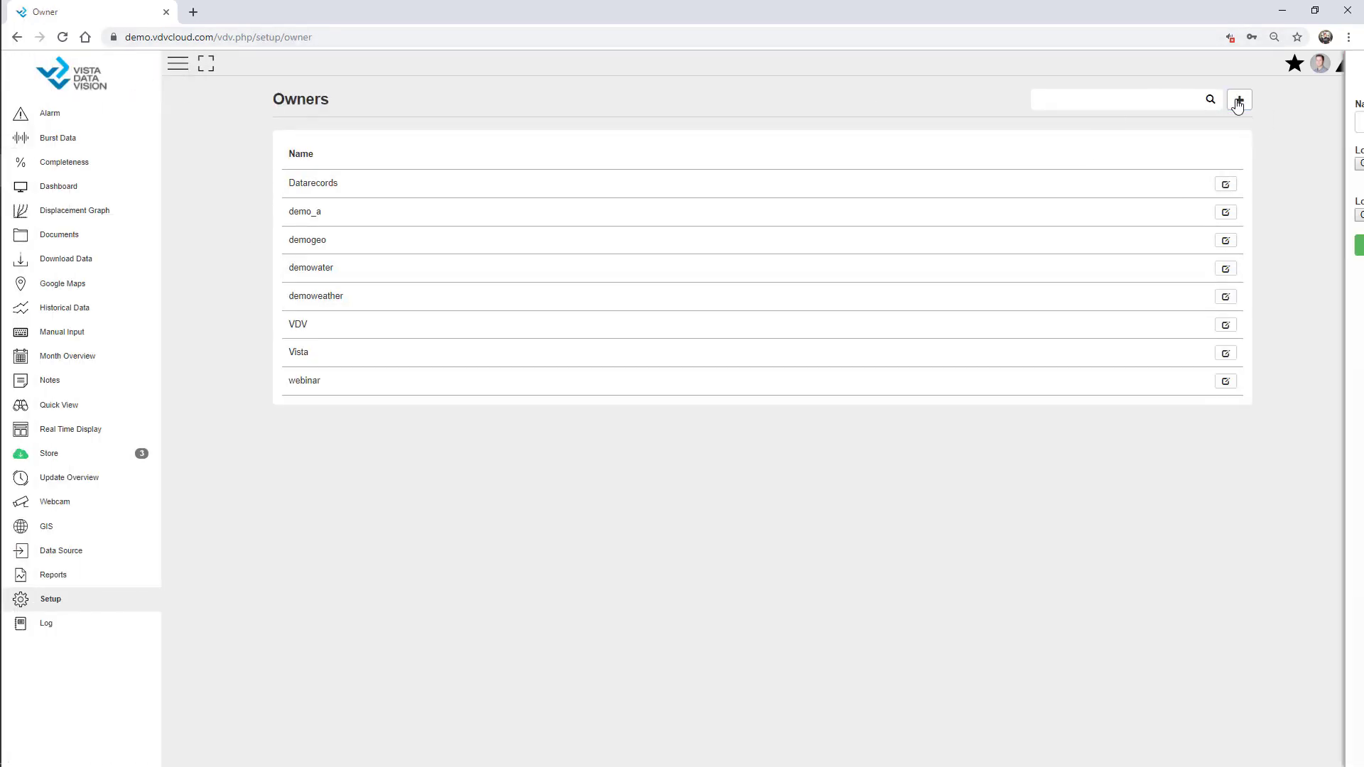
left_click(1258, 118)
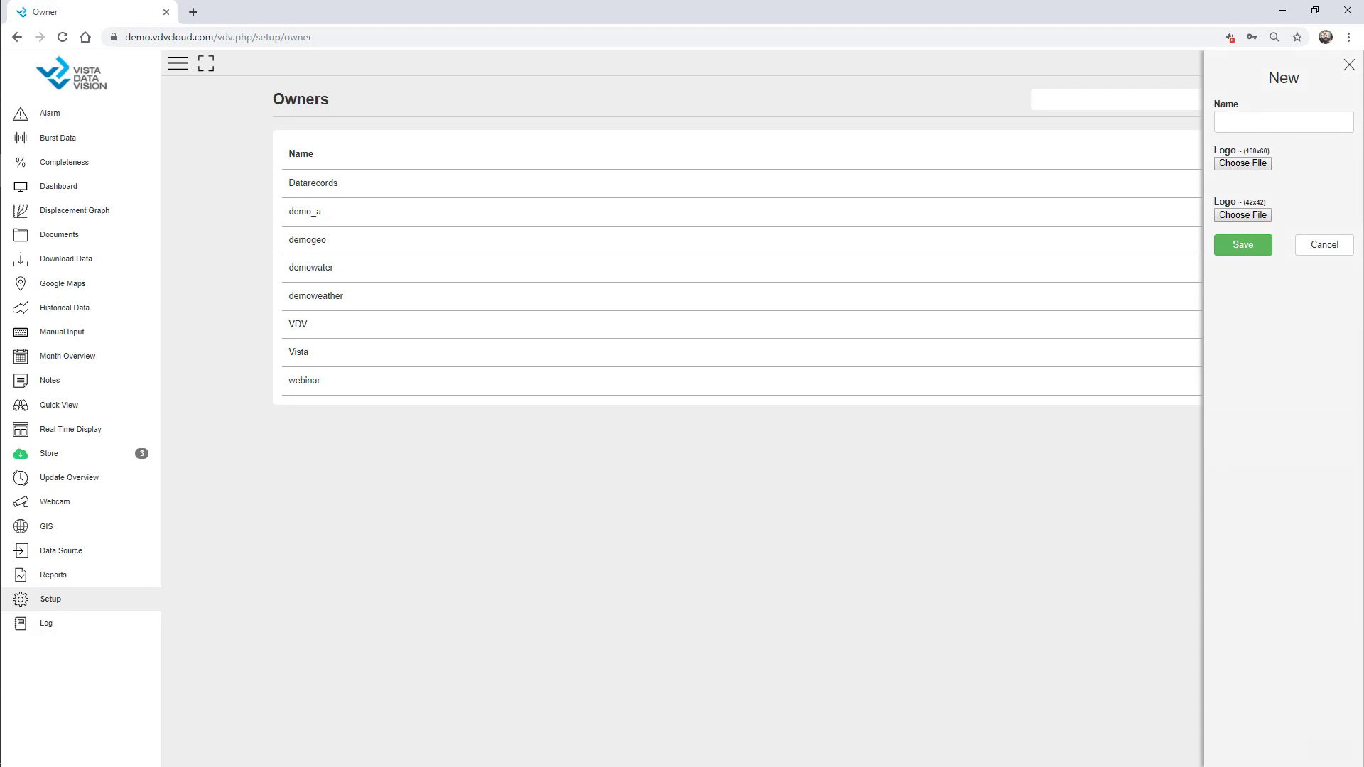
left_click(22, 237)
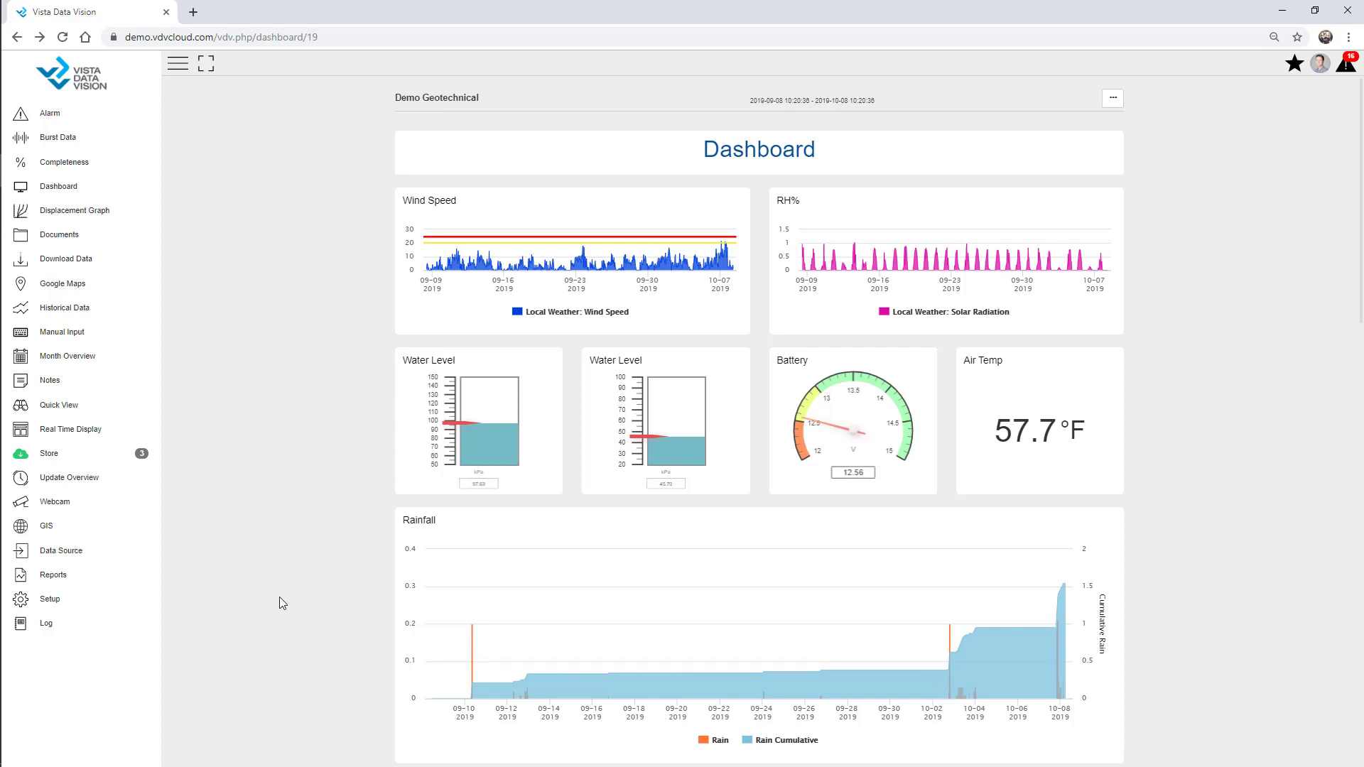
Filter setup items for 'owner' and go to the Owners setup page
left_click(49, 600)
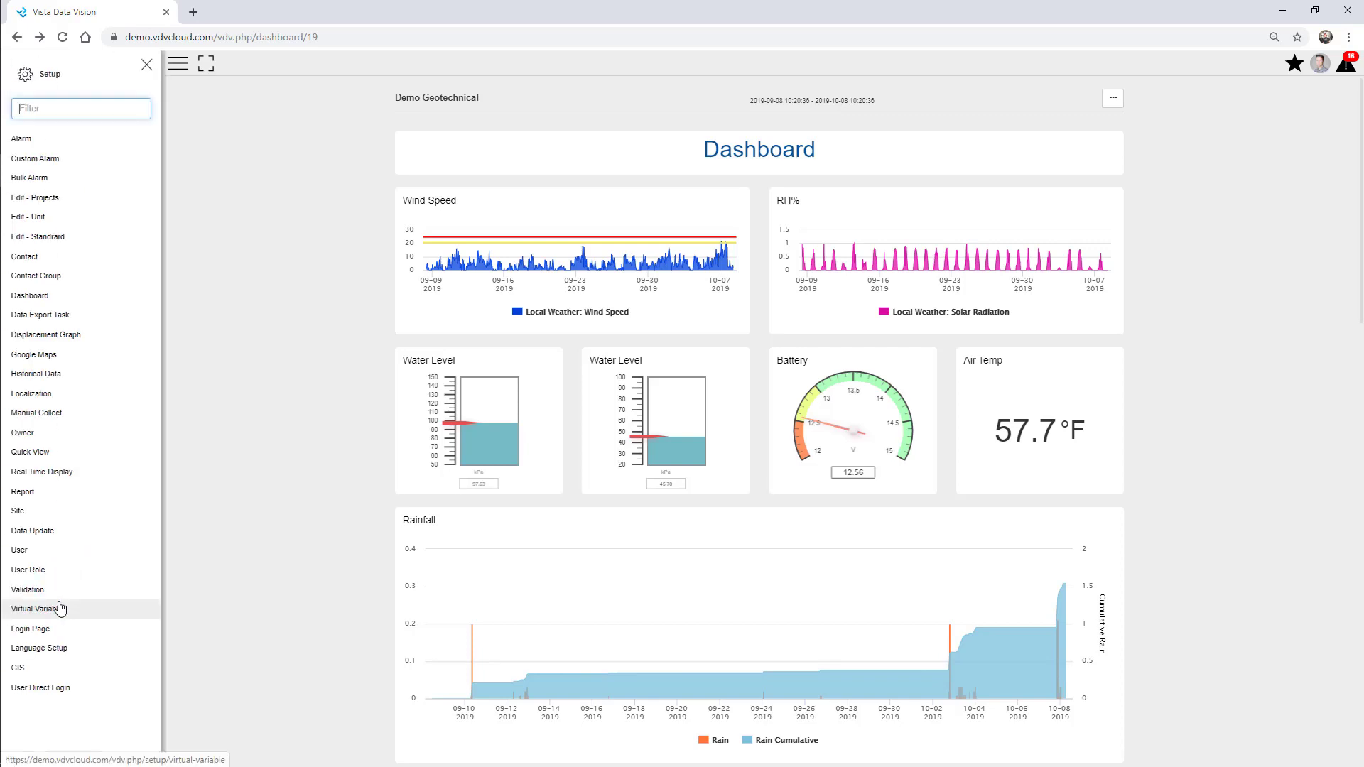
left_click(51, 109)
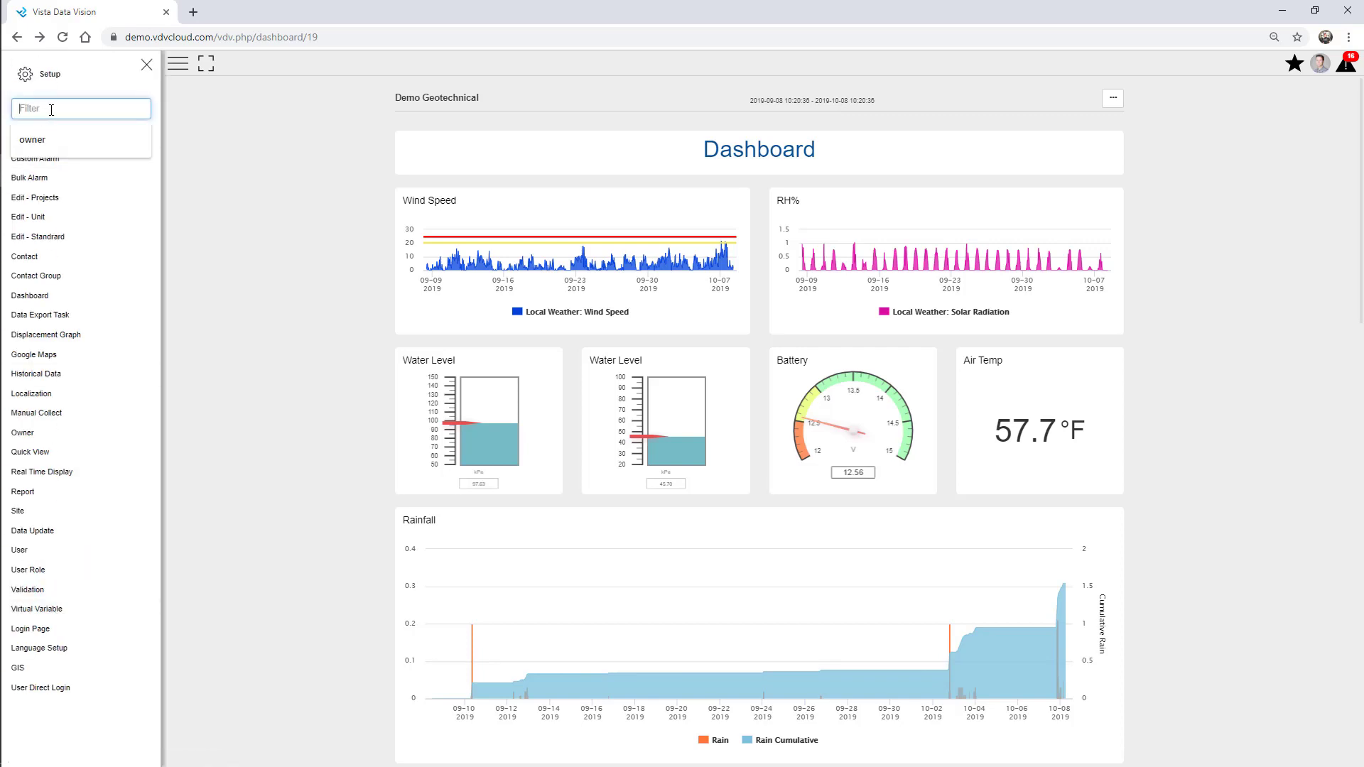
type("owner")
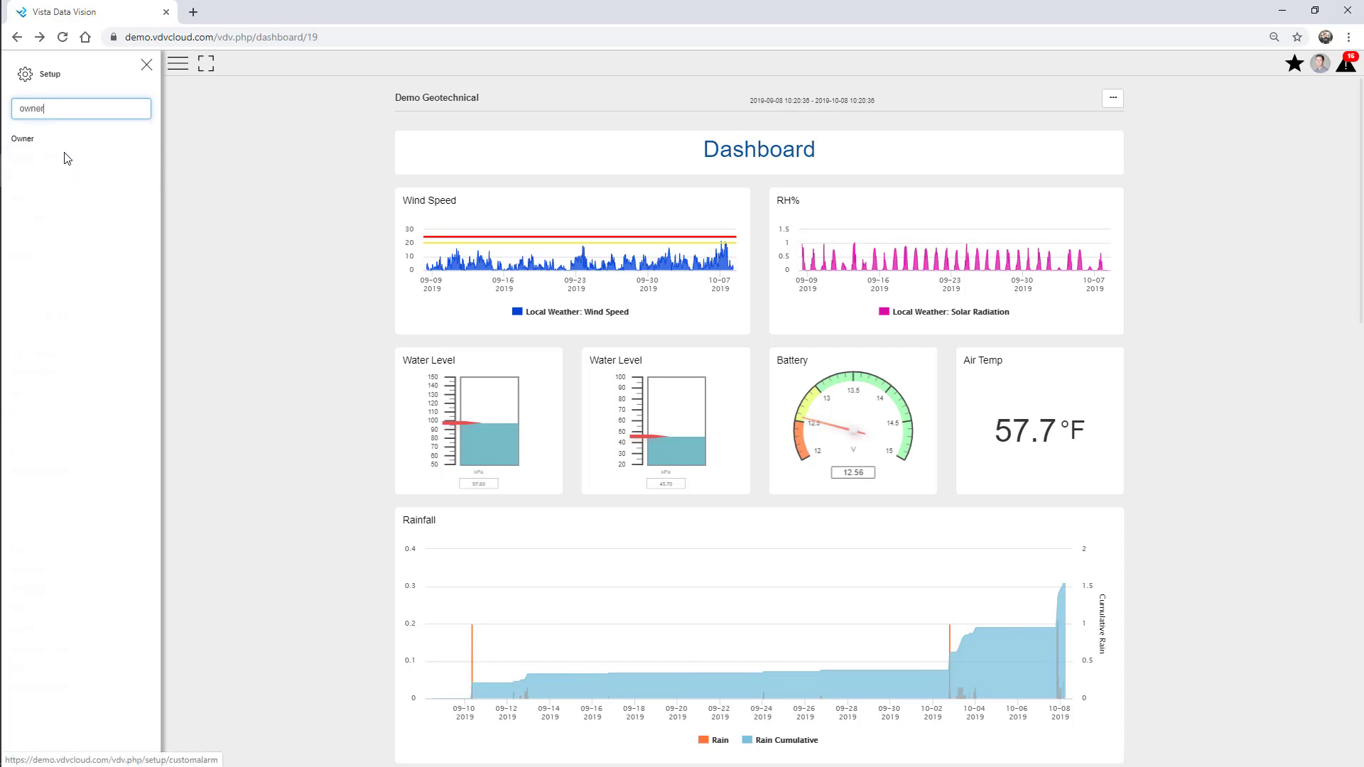
left_click(52, 139)
left_click(146, 66)
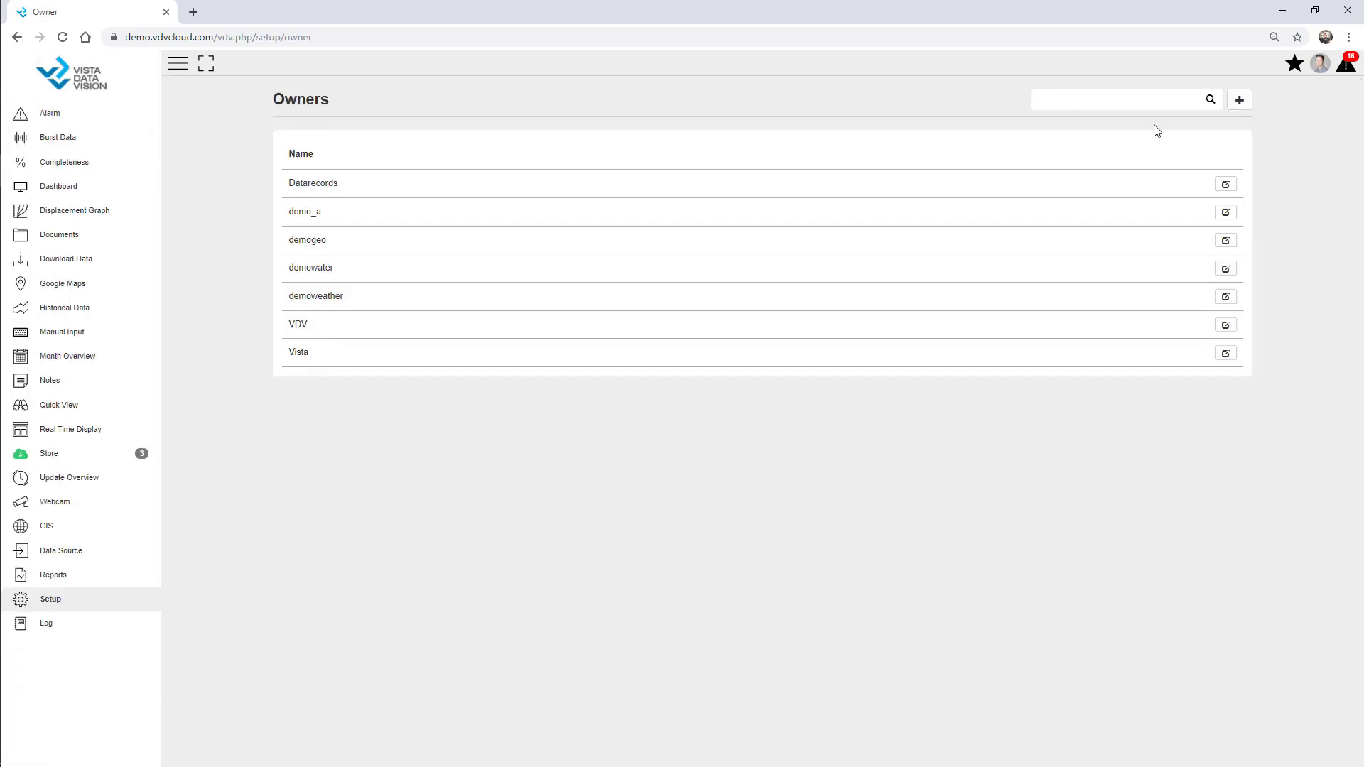
Create a new owner named '01 Webinar' and save it
left_click(1240, 101)
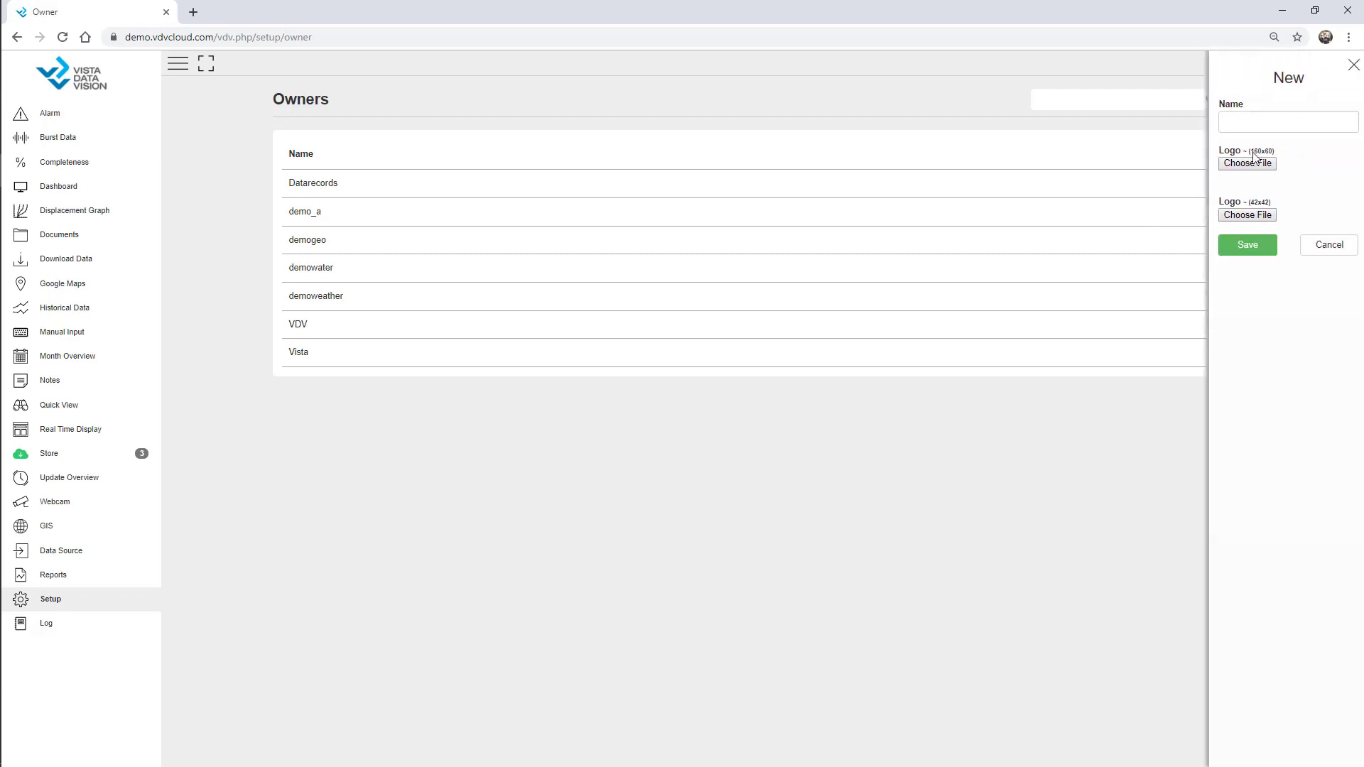
left_click(1270, 124)
type("01 ")
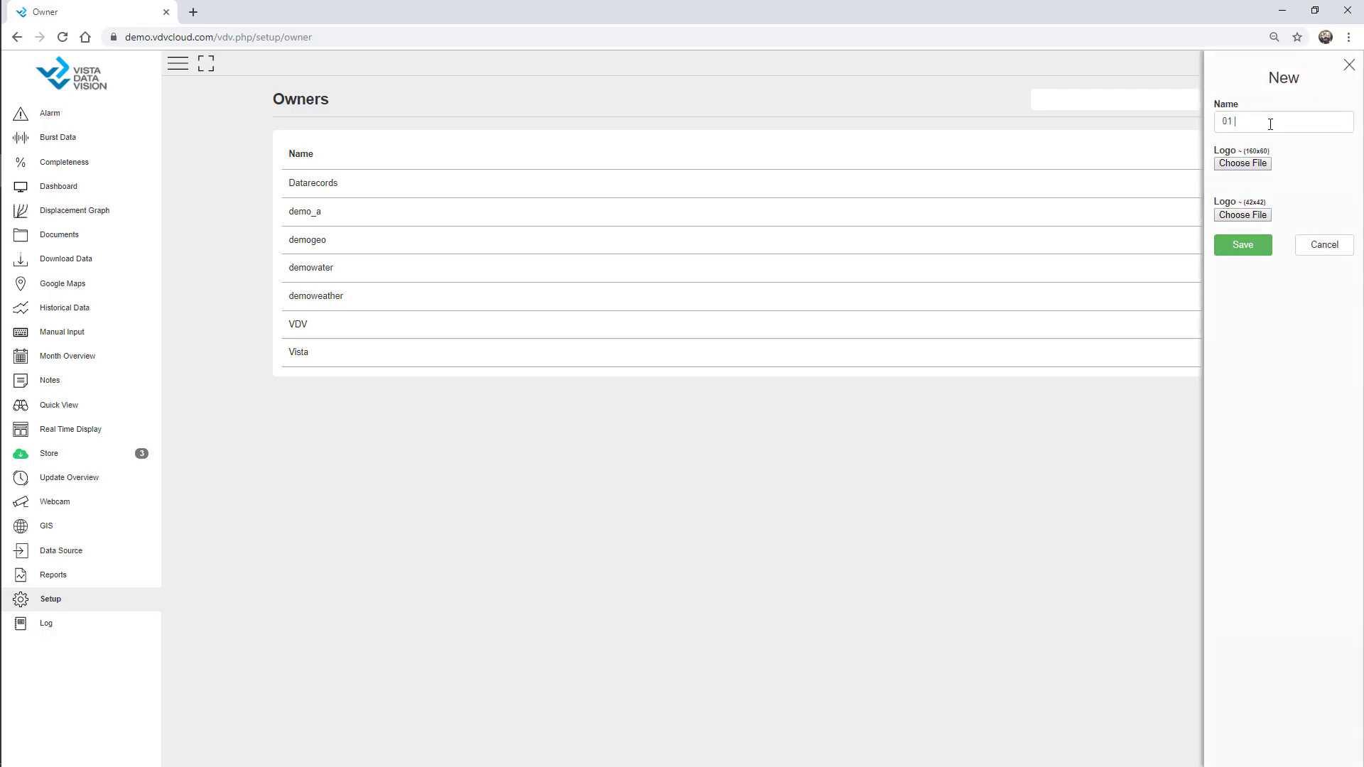
type("Webinar")
left_click(1250, 248)
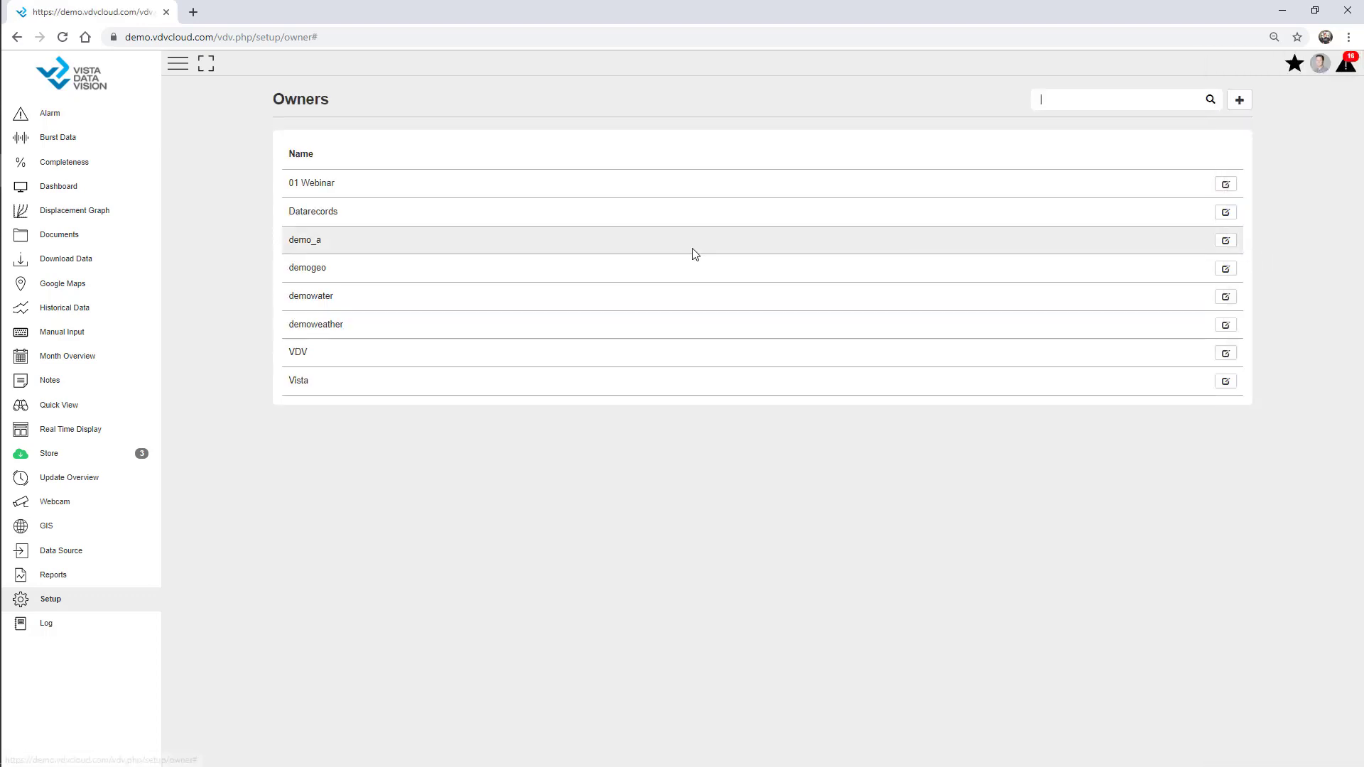
left_click_drag(288, 183, 365, 210)
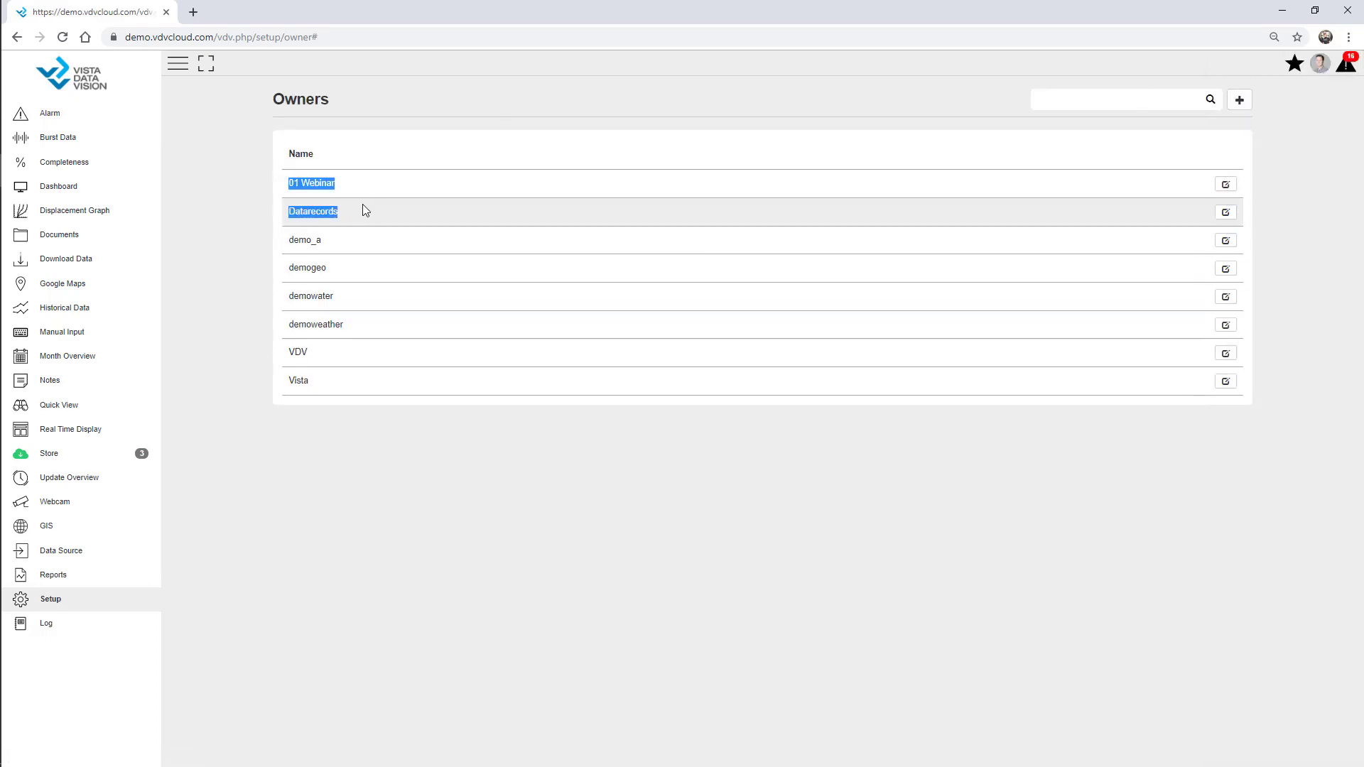
left_click(329, 184)
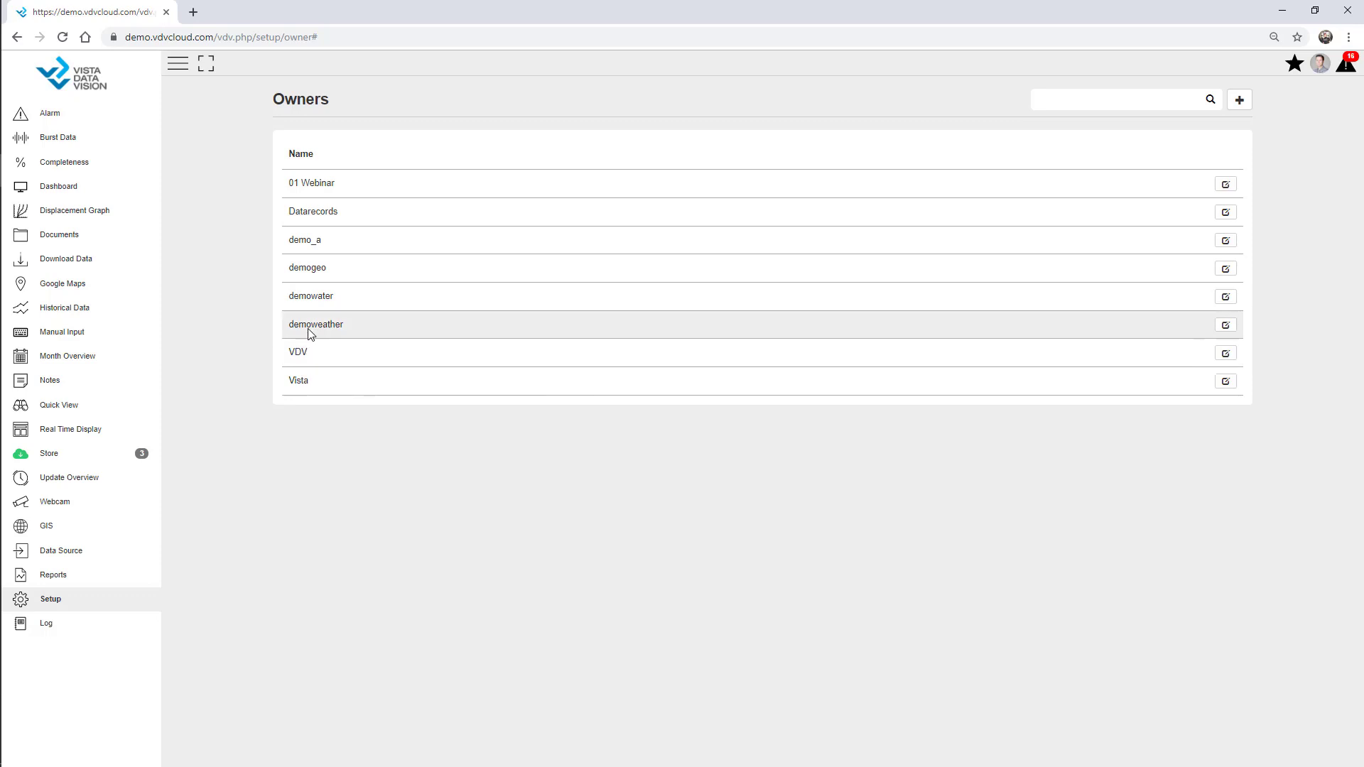
Review the Logger CSI file format (dat, YYYY-mm-dd HH:MM:SS time column) under Data Source
left_click(73, 554)
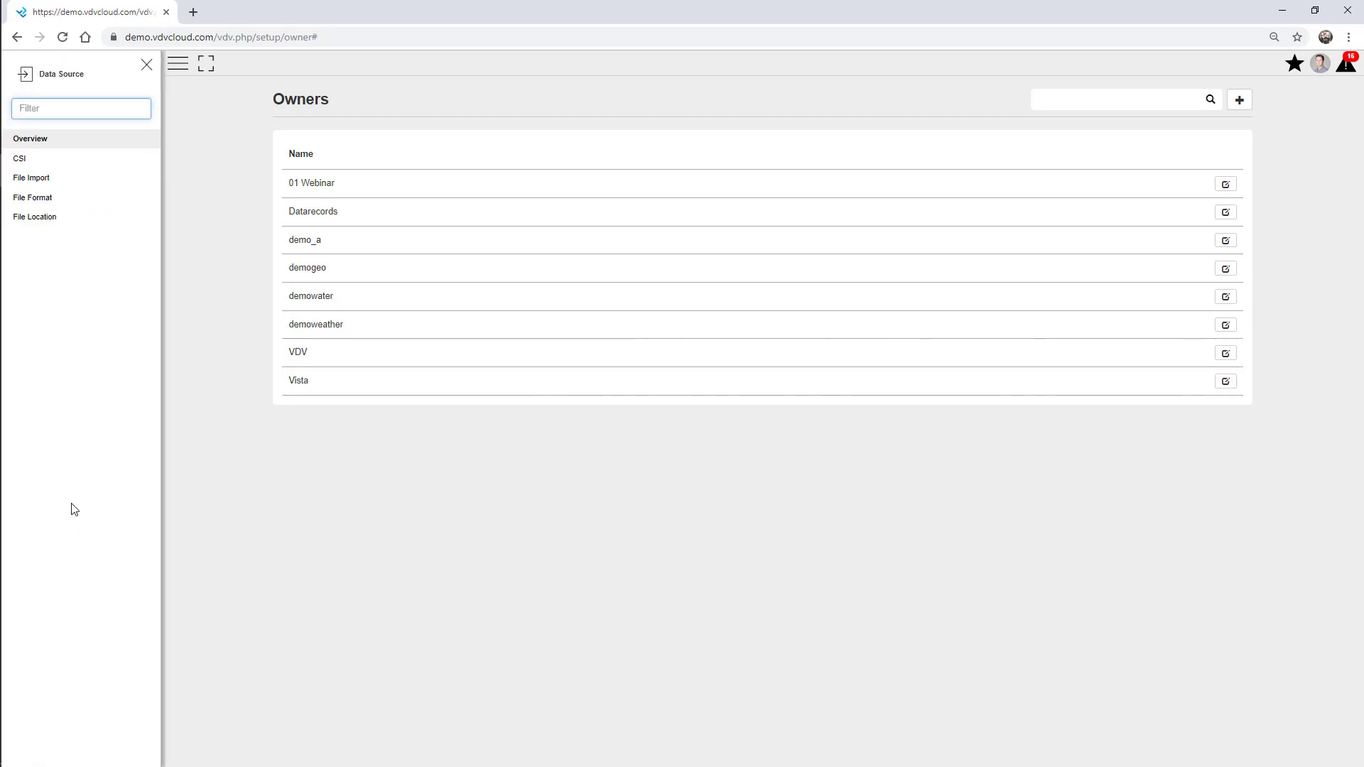
left_click(45, 226)
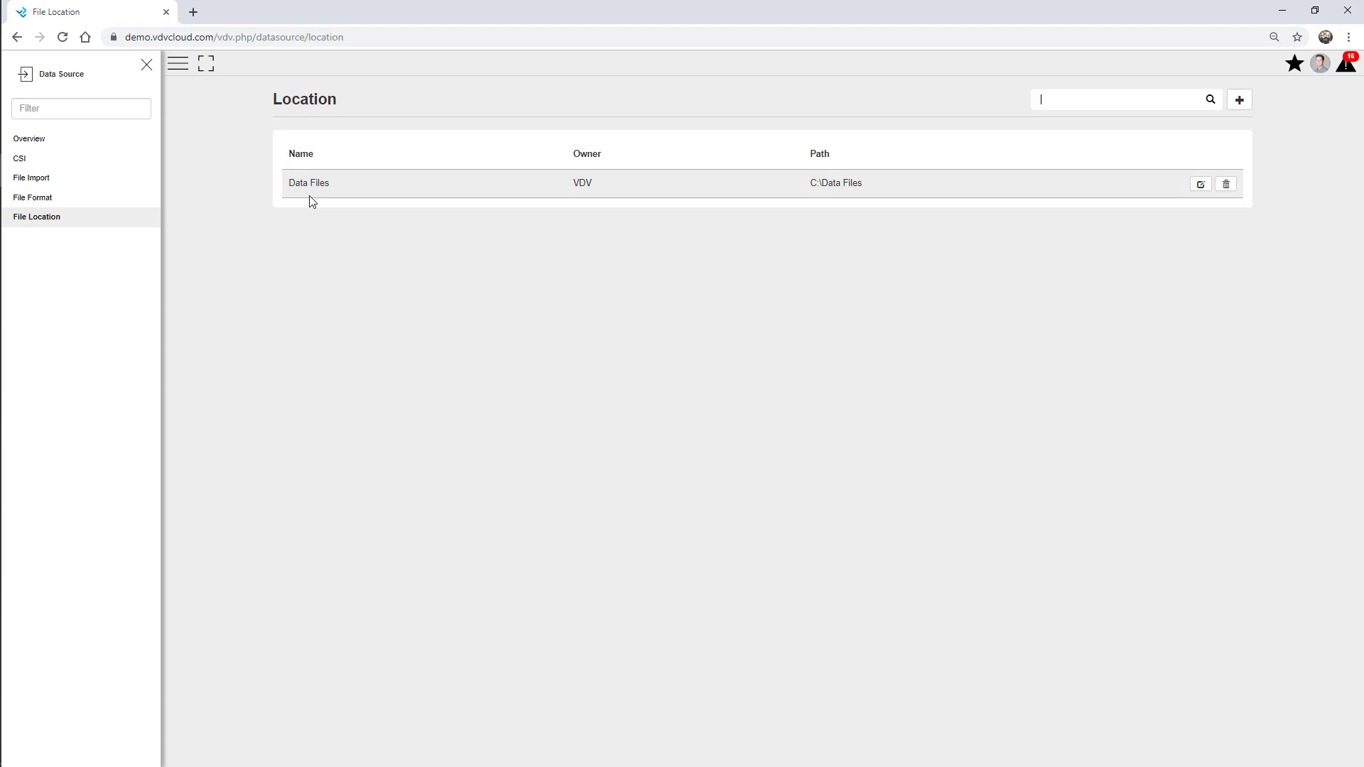
left_click(49, 203)
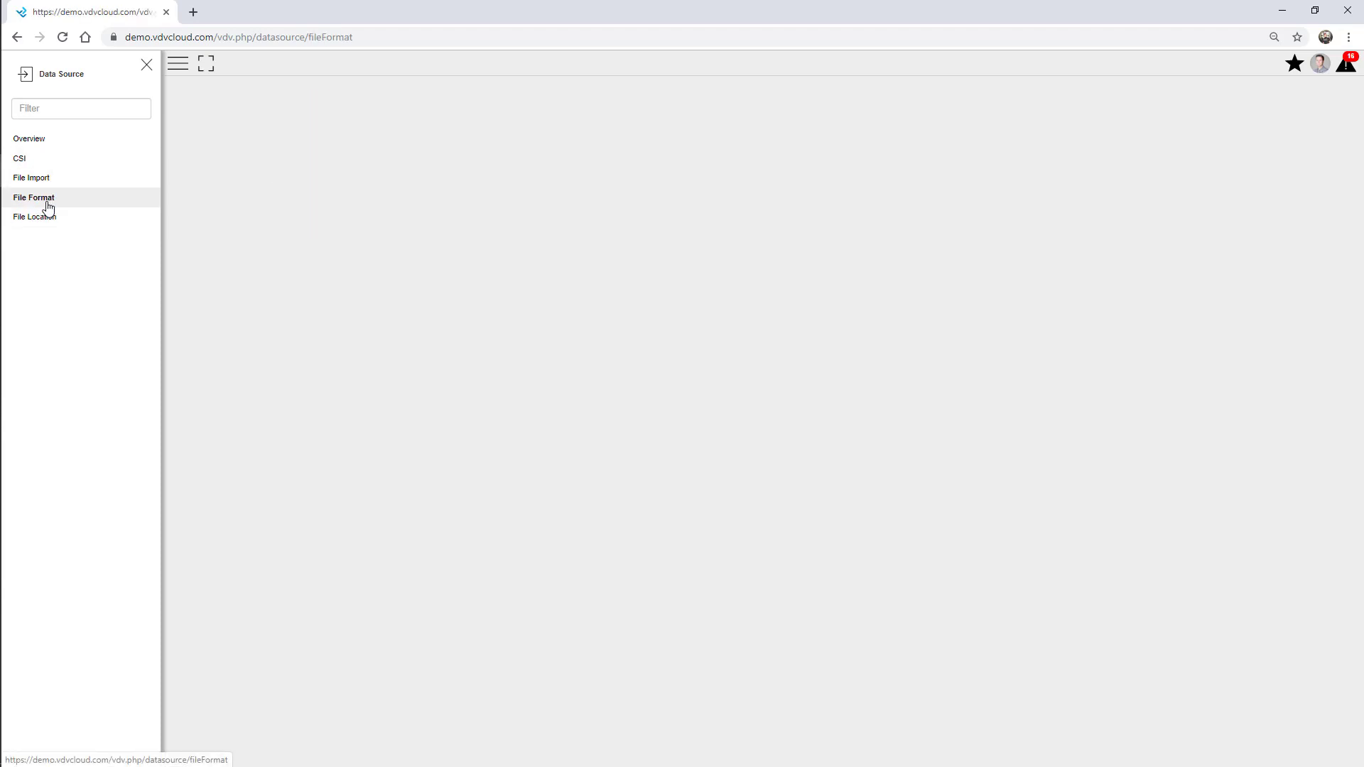
left_click(147, 66)
left_click(1200, 185)
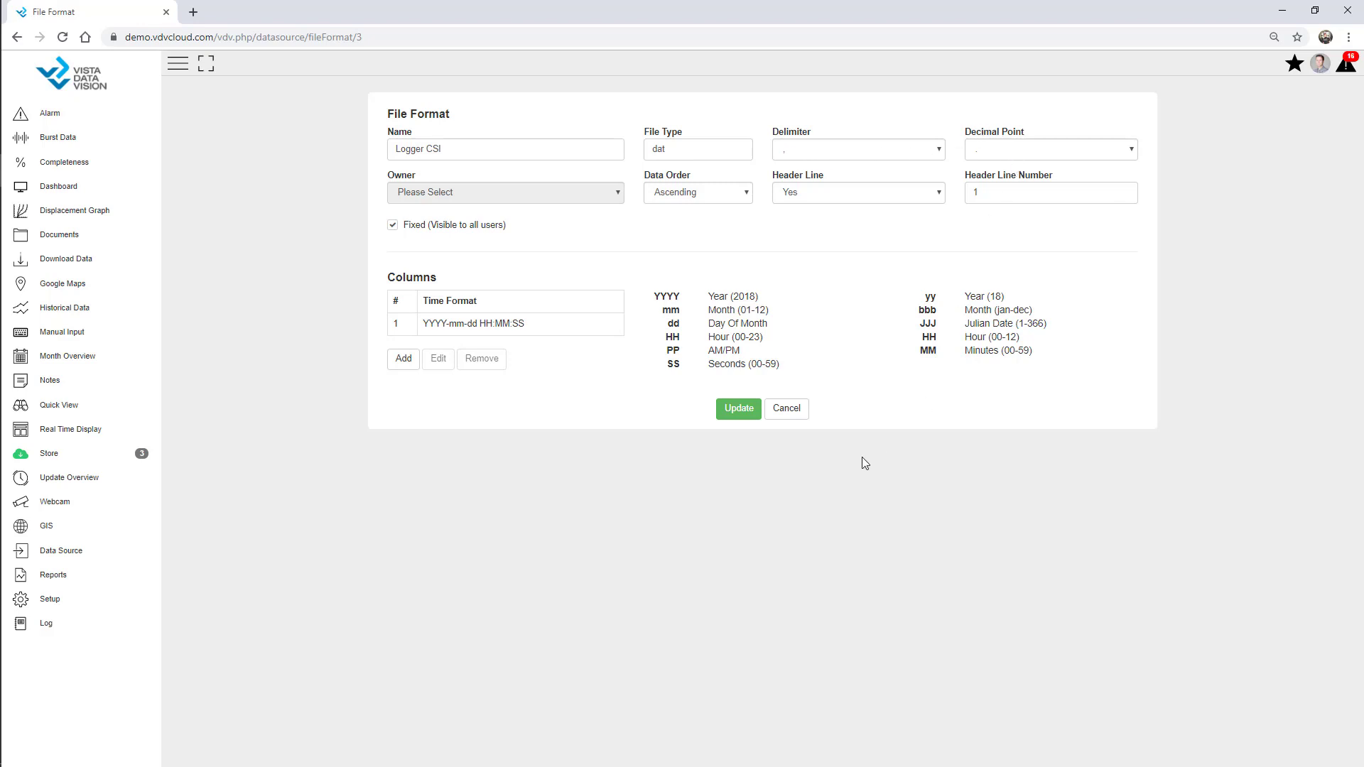
left_click(135, 551)
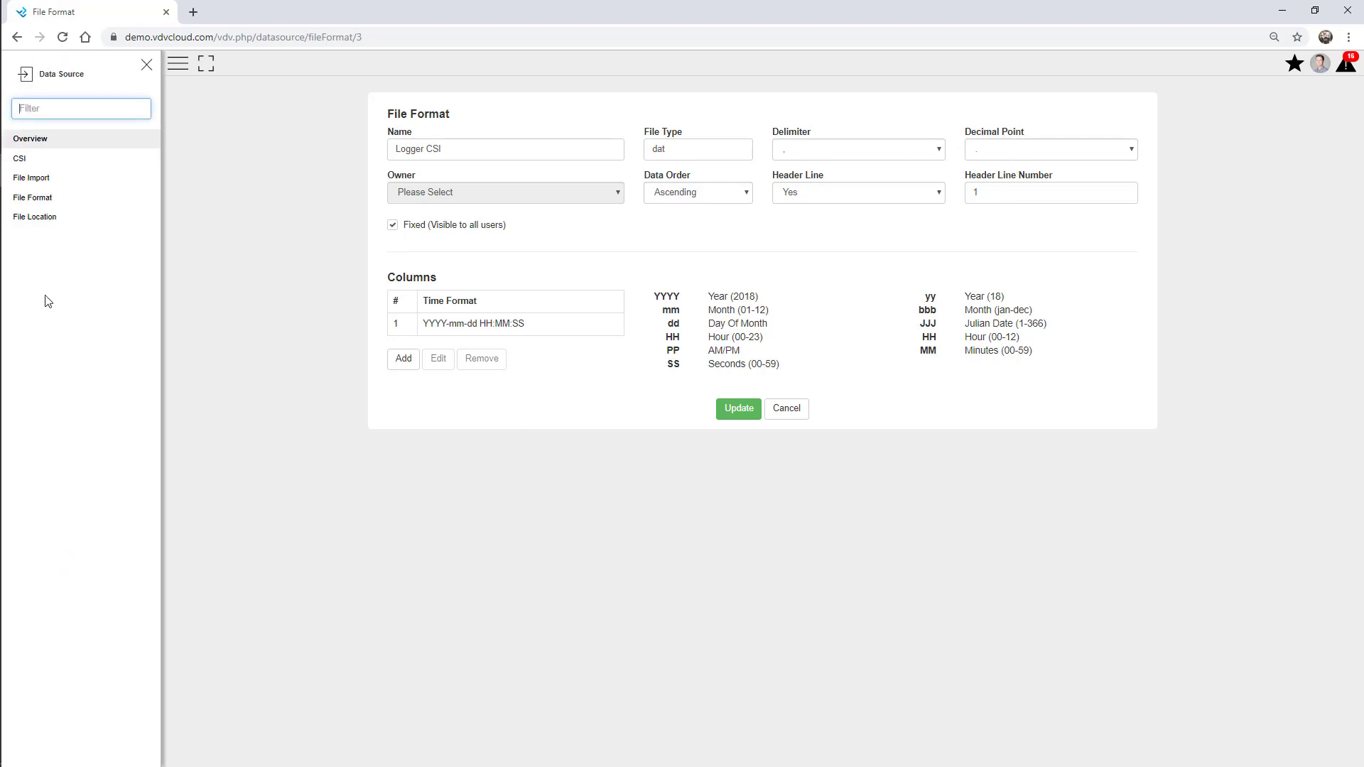
Create a file import of AWS-Data.dat, owner 01 Webinar, site 'AWS - Webinar', Single File structure
left_click(23, 179)
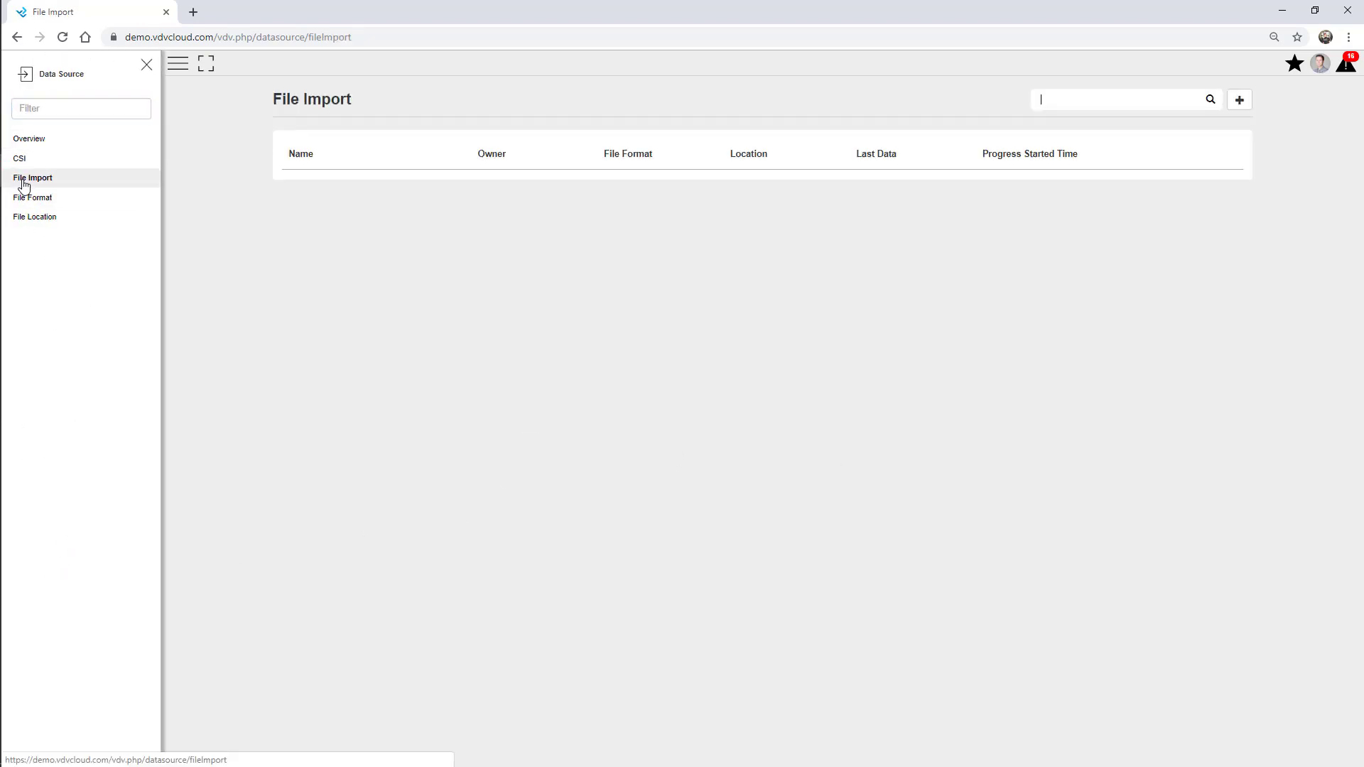
left_click(146, 66)
left_click(1241, 102)
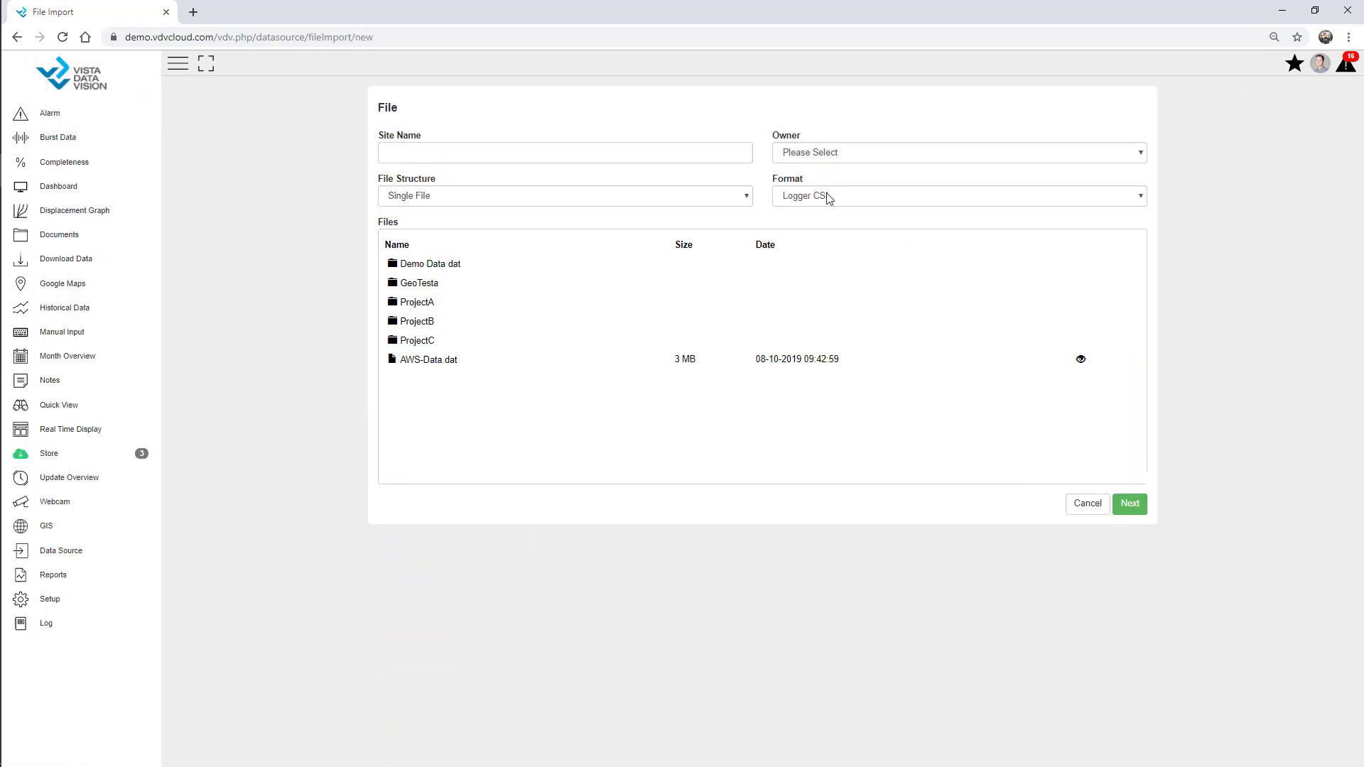
left_click(821, 151)
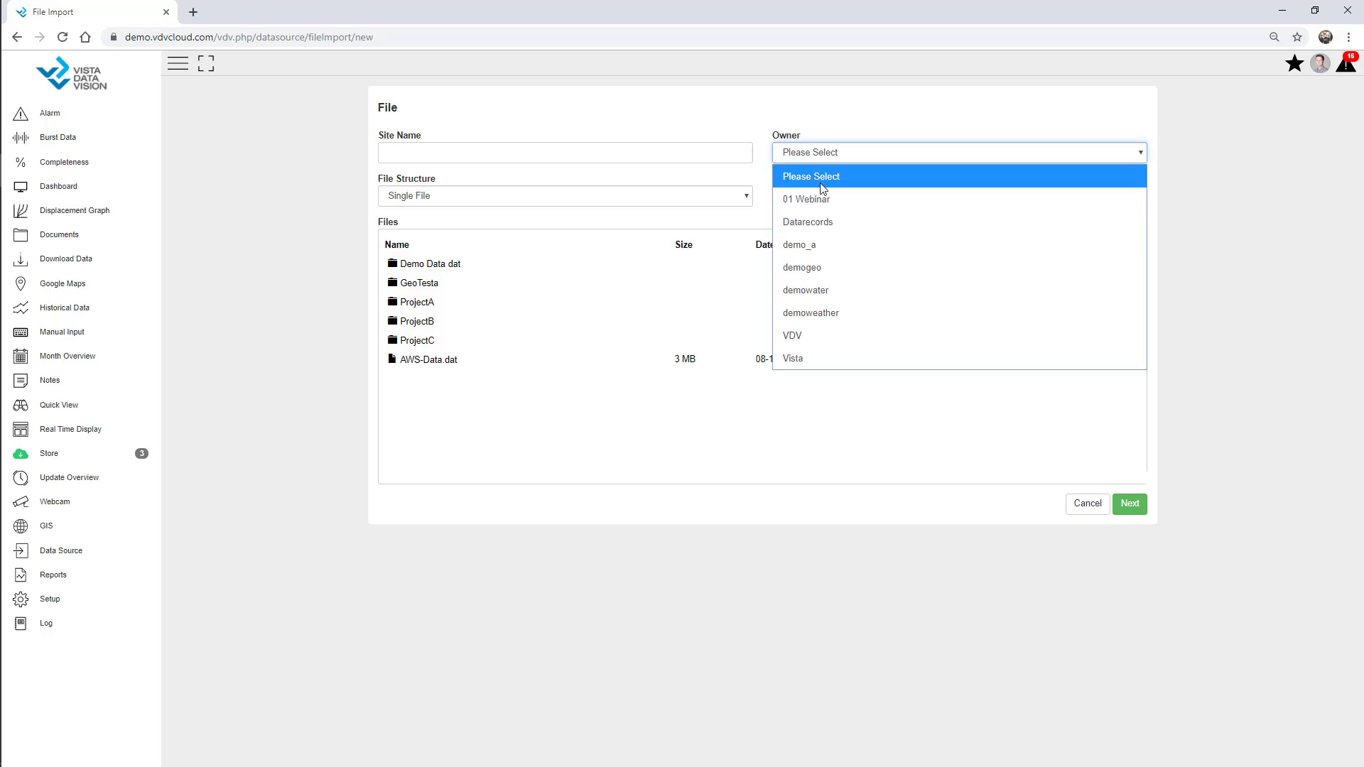
left_click(823, 201)
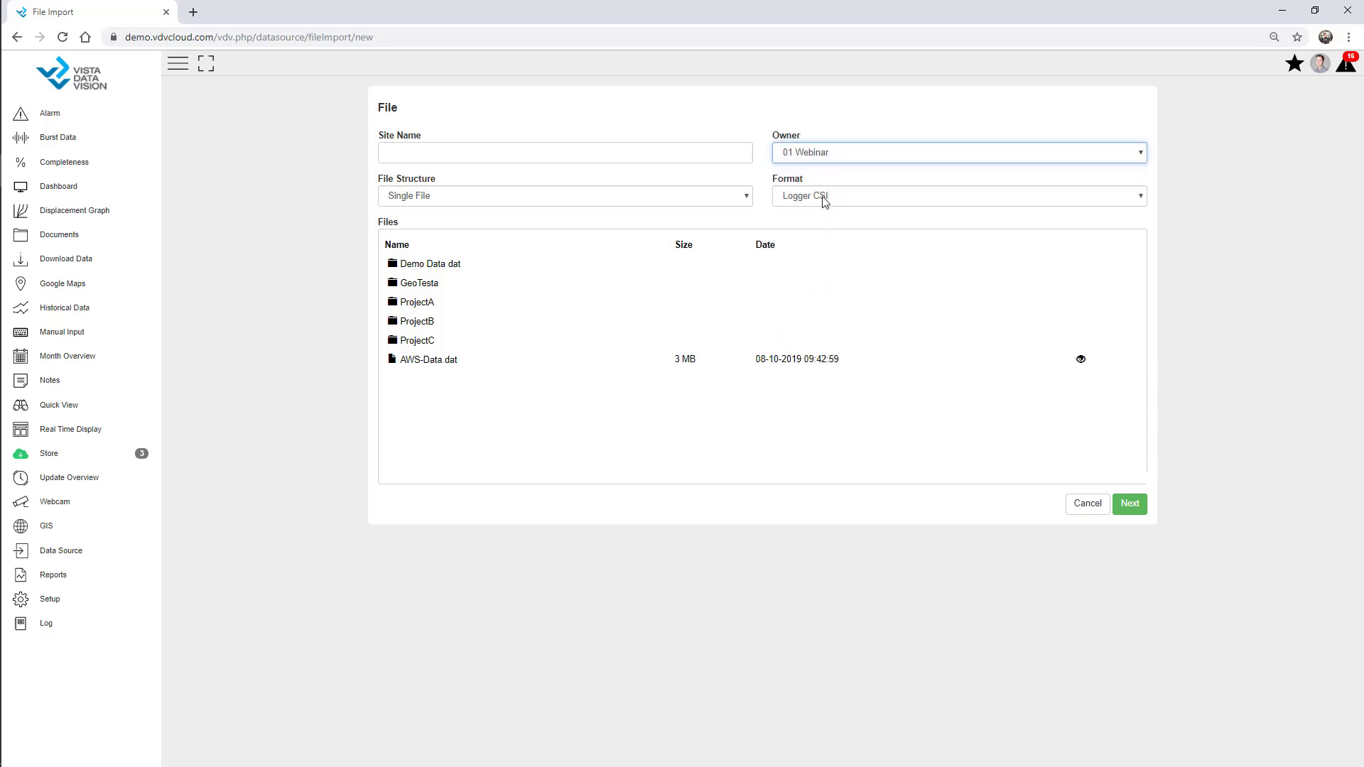
left_click(429, 369)
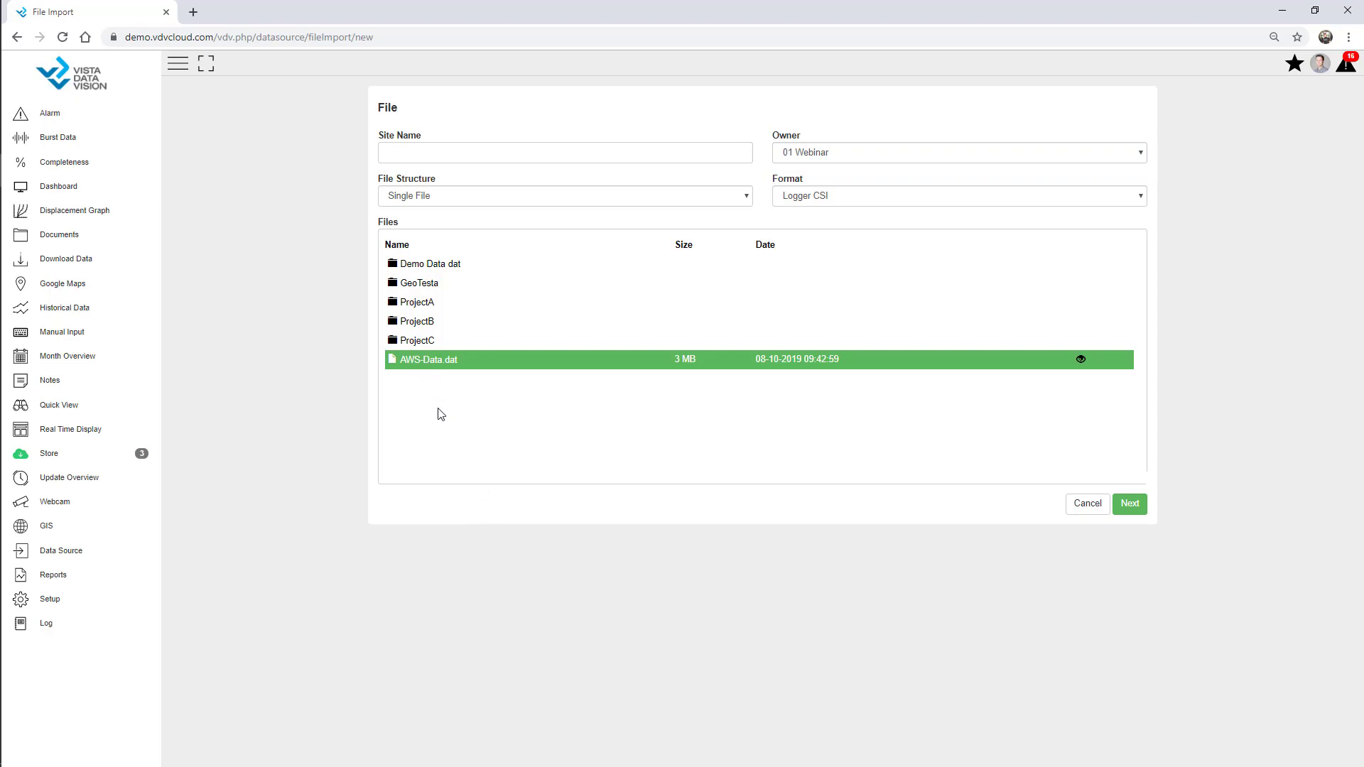
left_click(422, 148)
type("AWS - Webinar")
left_click(463, 197)
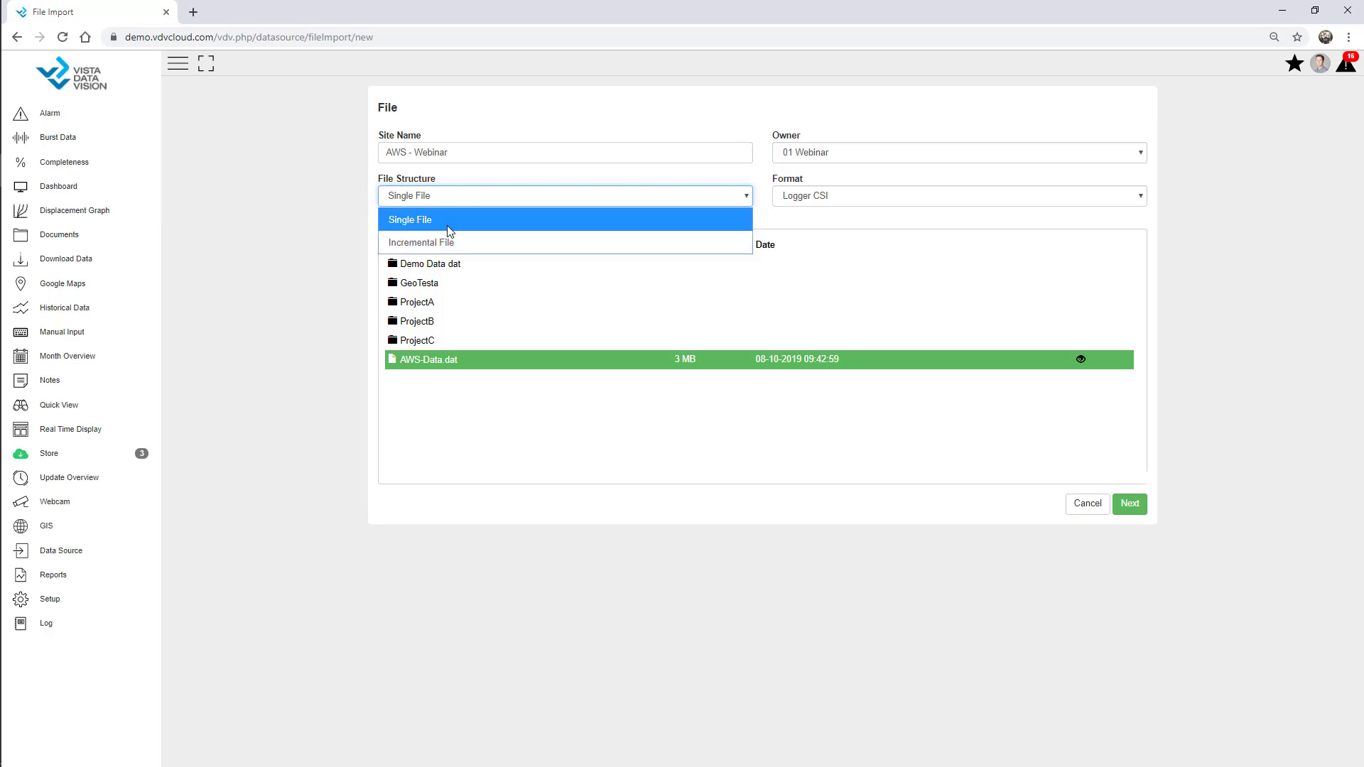
left_click(317, 228)
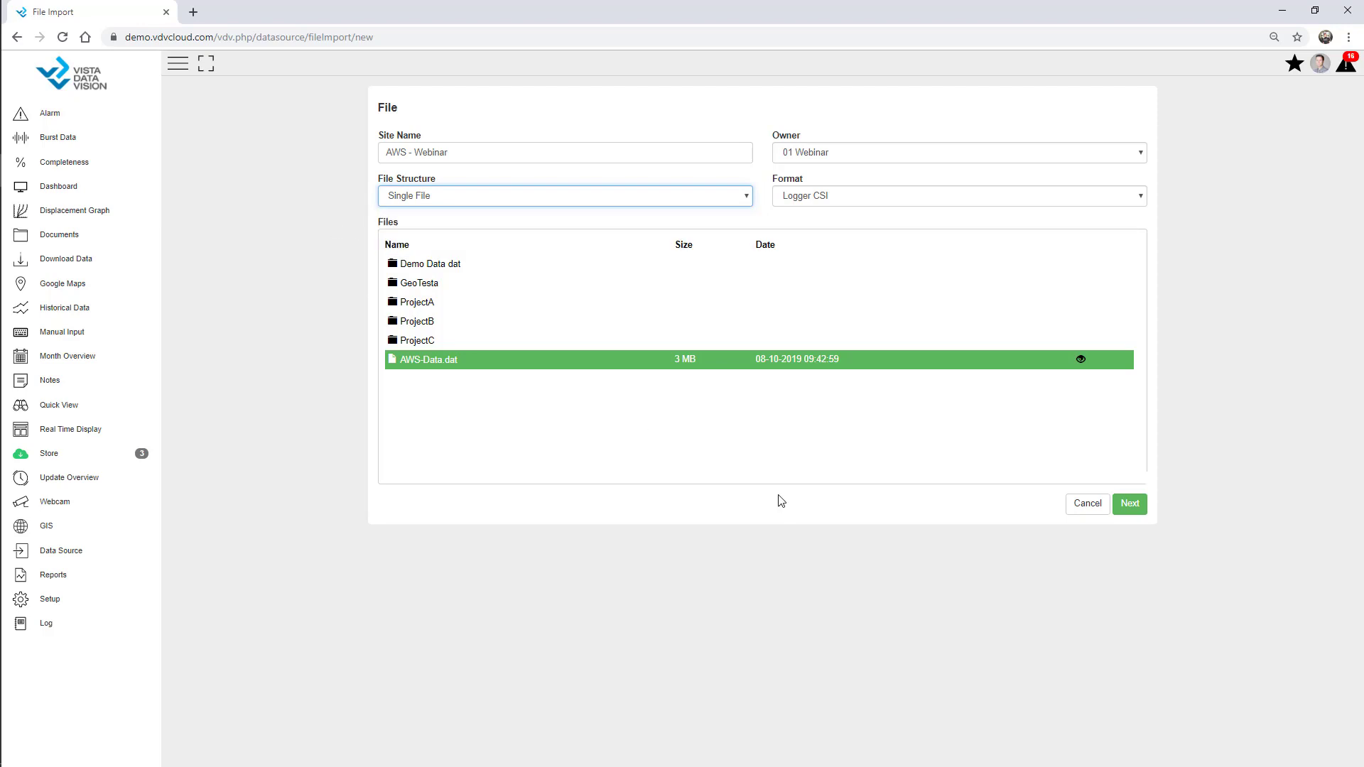
Accept the parse preview and change the RH alias to RH%
left_click(1125, 505)
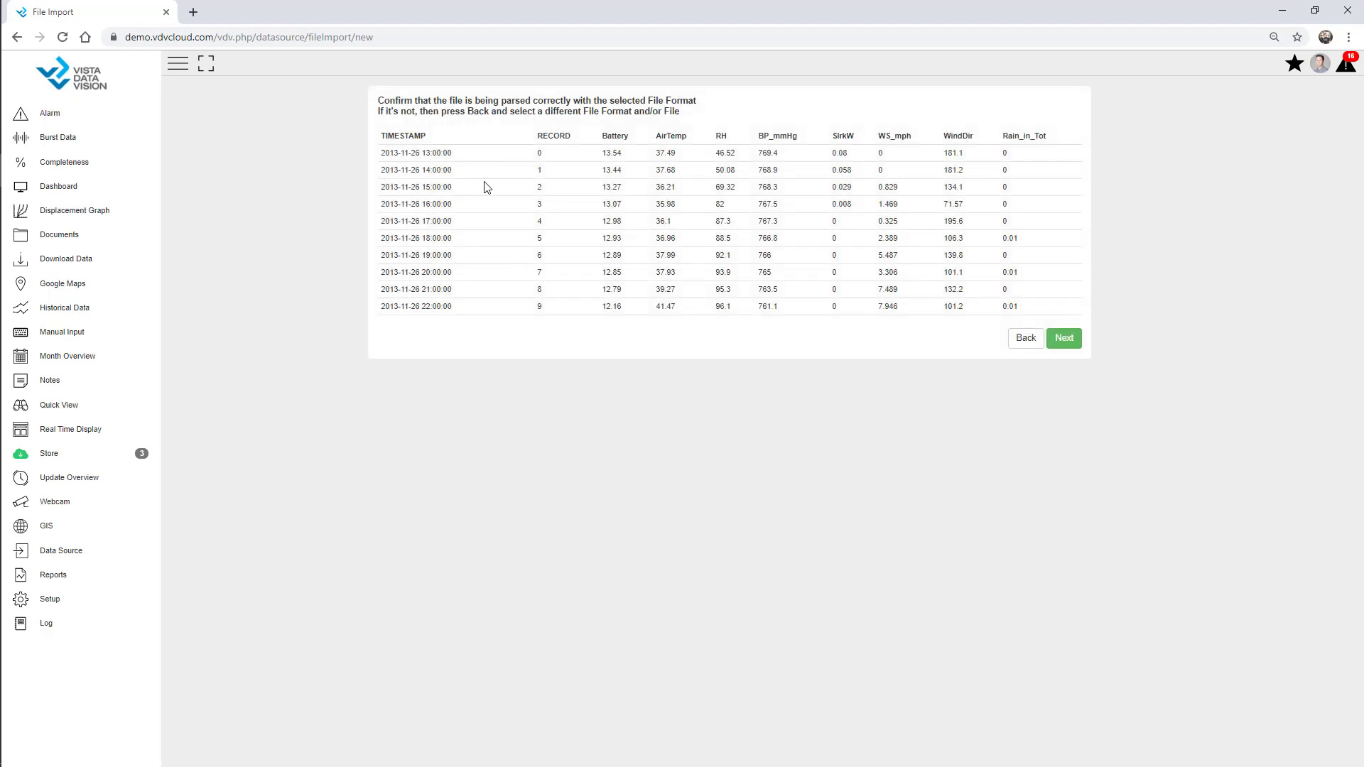
left_click(1069, 339)
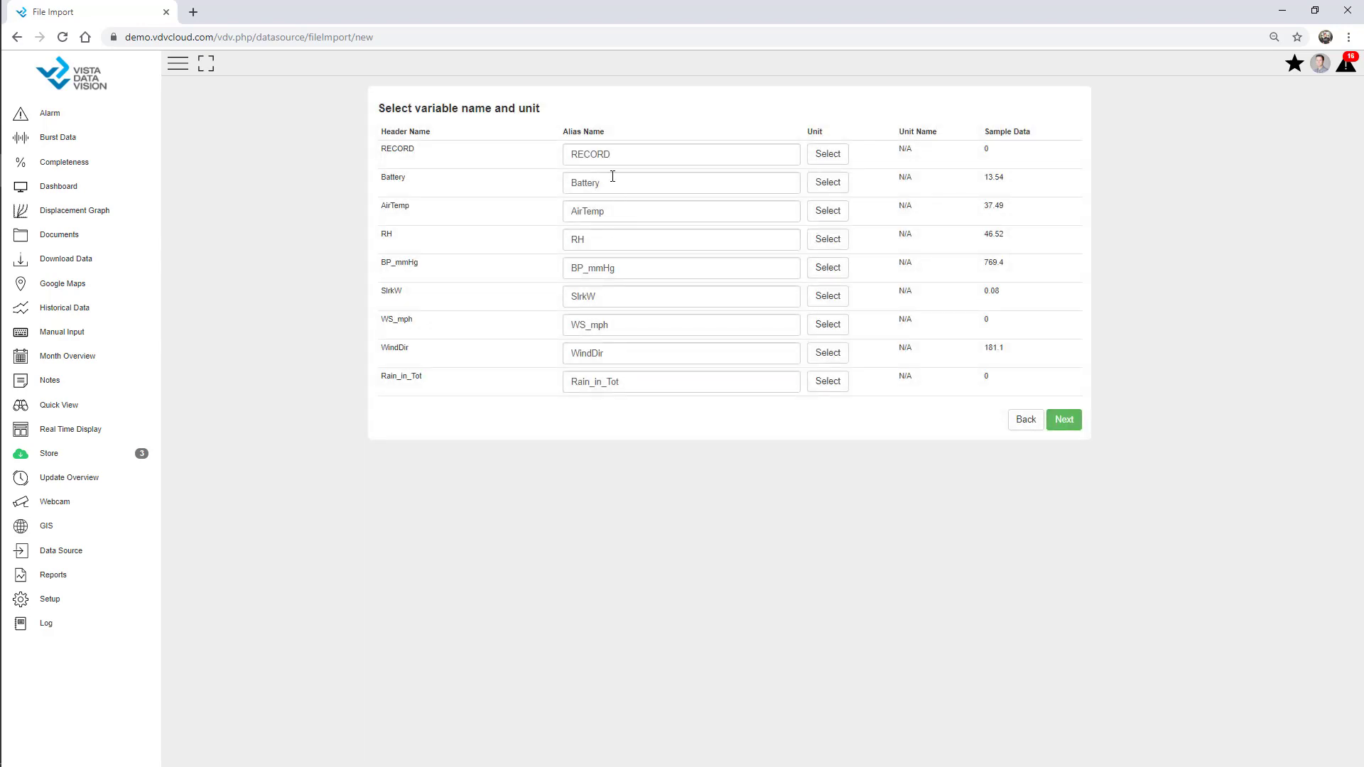
left_click(620, 241)
type("$")
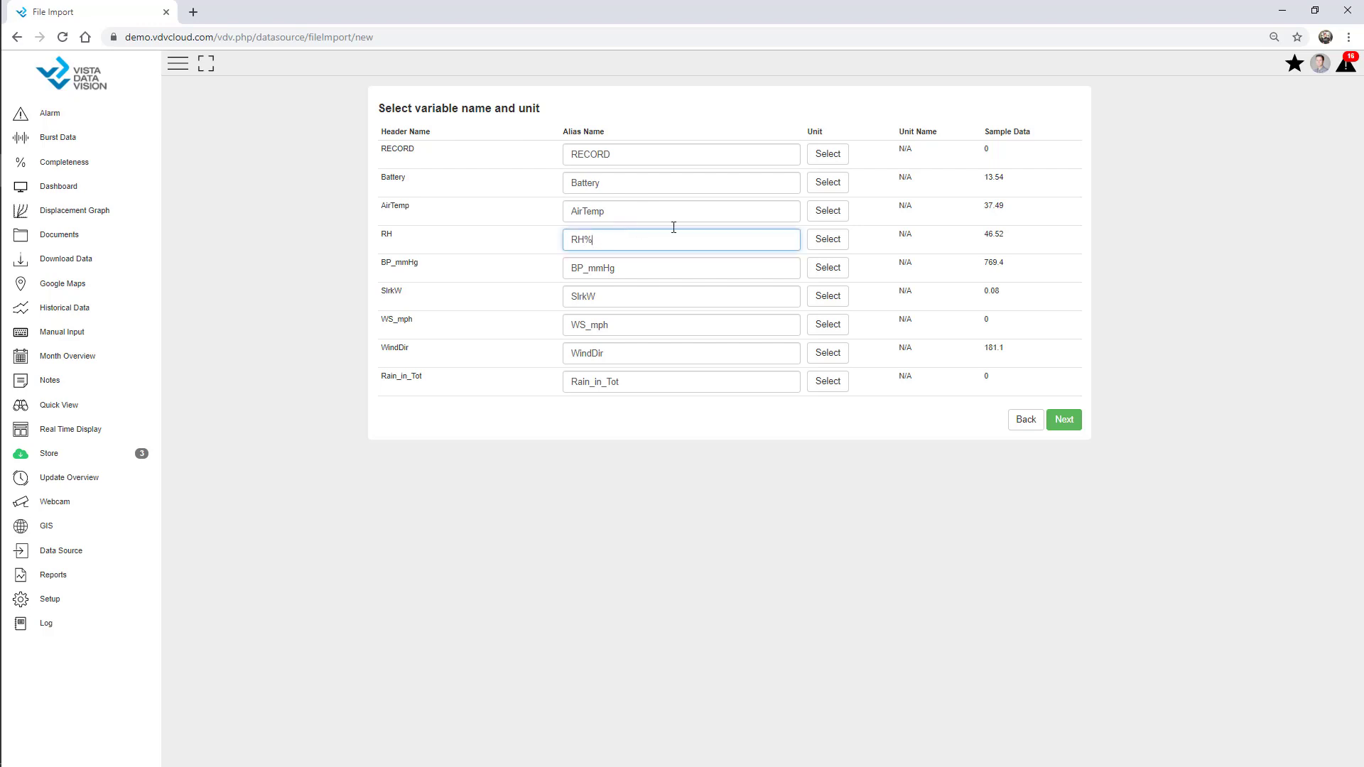
Set the Battery unit to V and WS_mph unit to mph, then save the import
left_click(828, 183)
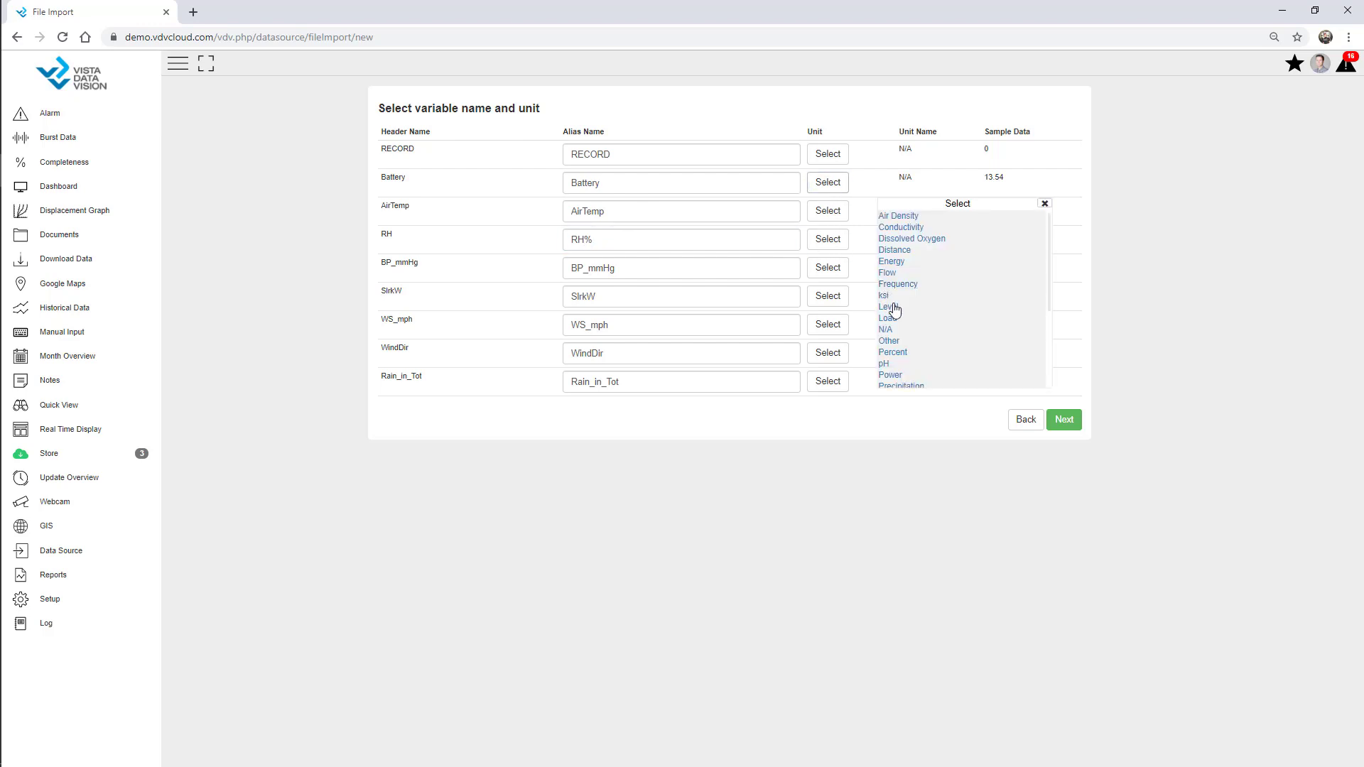
scroll(902, 334, "down", 5)
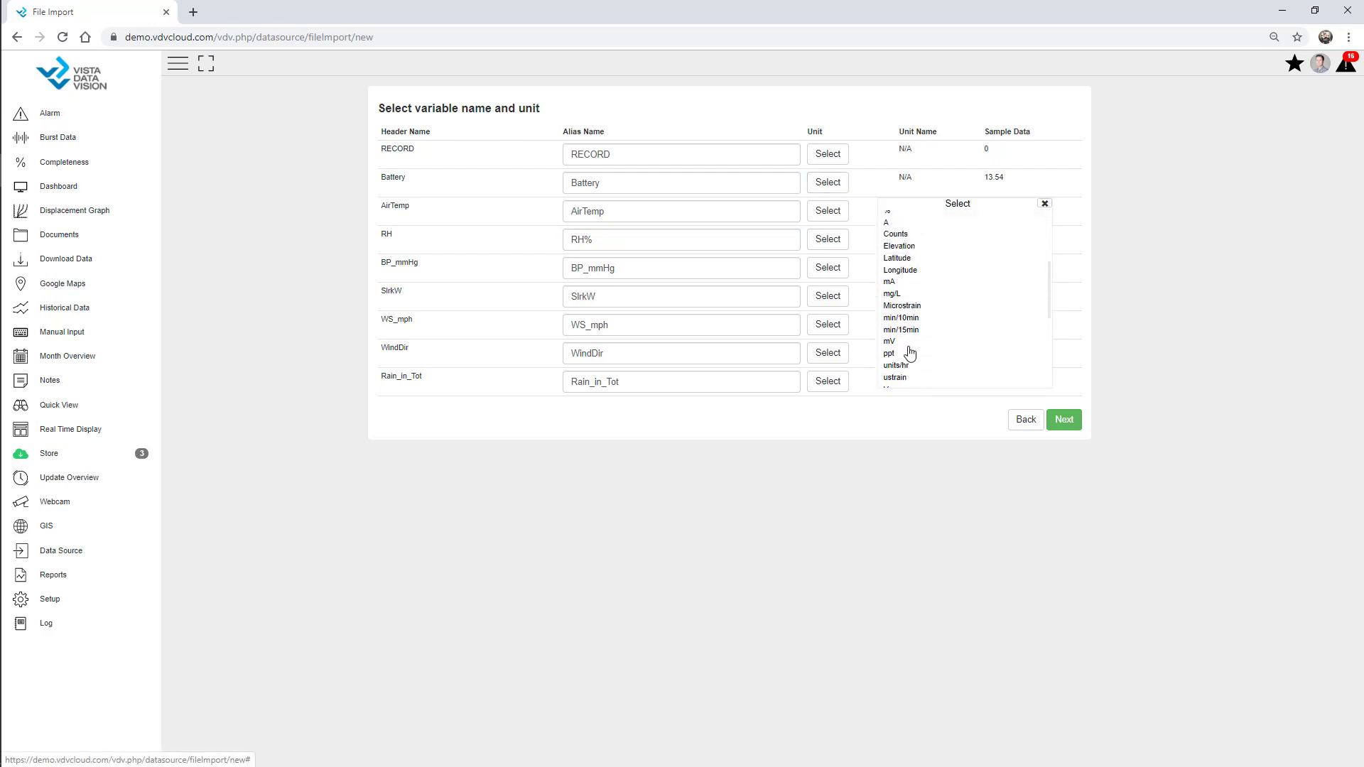
scroll(906, 351, "down", 3)
left_click(892, 328)
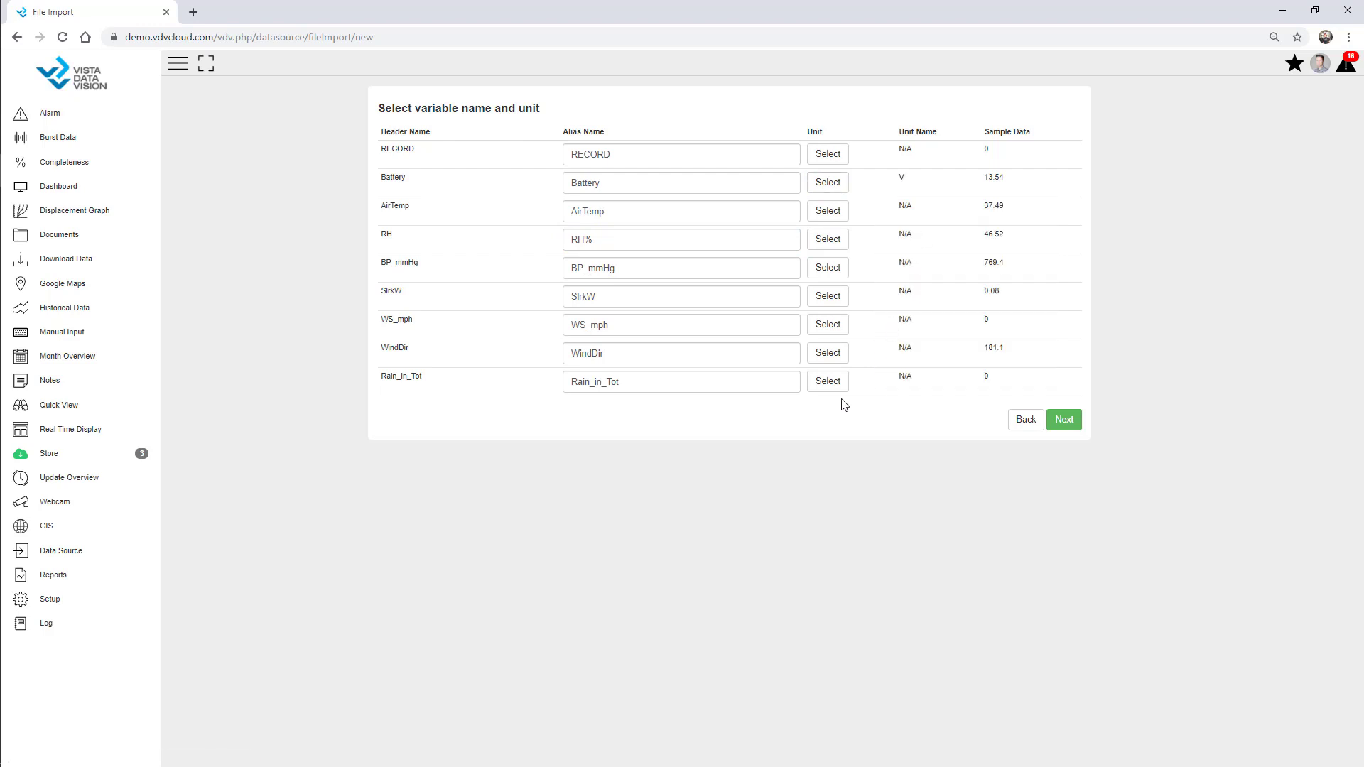
left_click(826, 324)
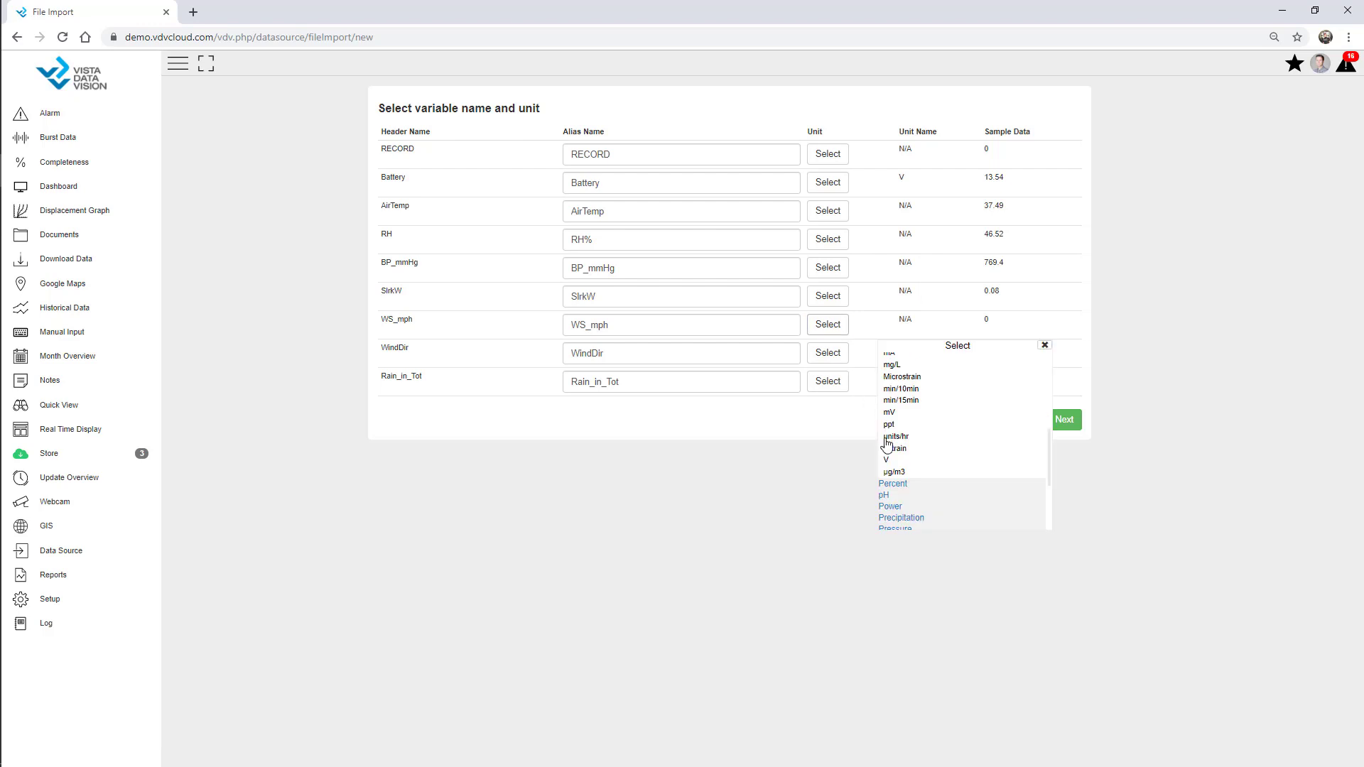
scroll(928, 469, "down", 3)
left_click(919, 521)
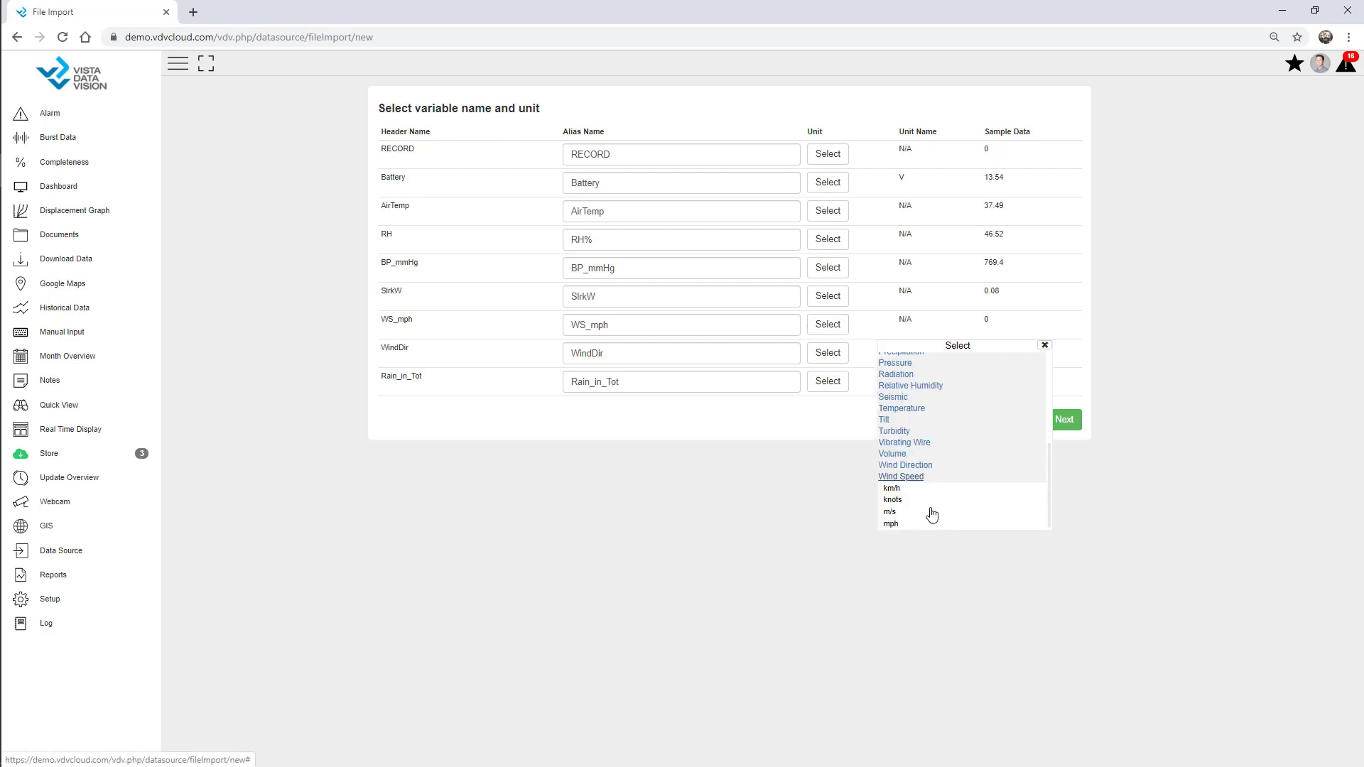
left_click(896, 524)
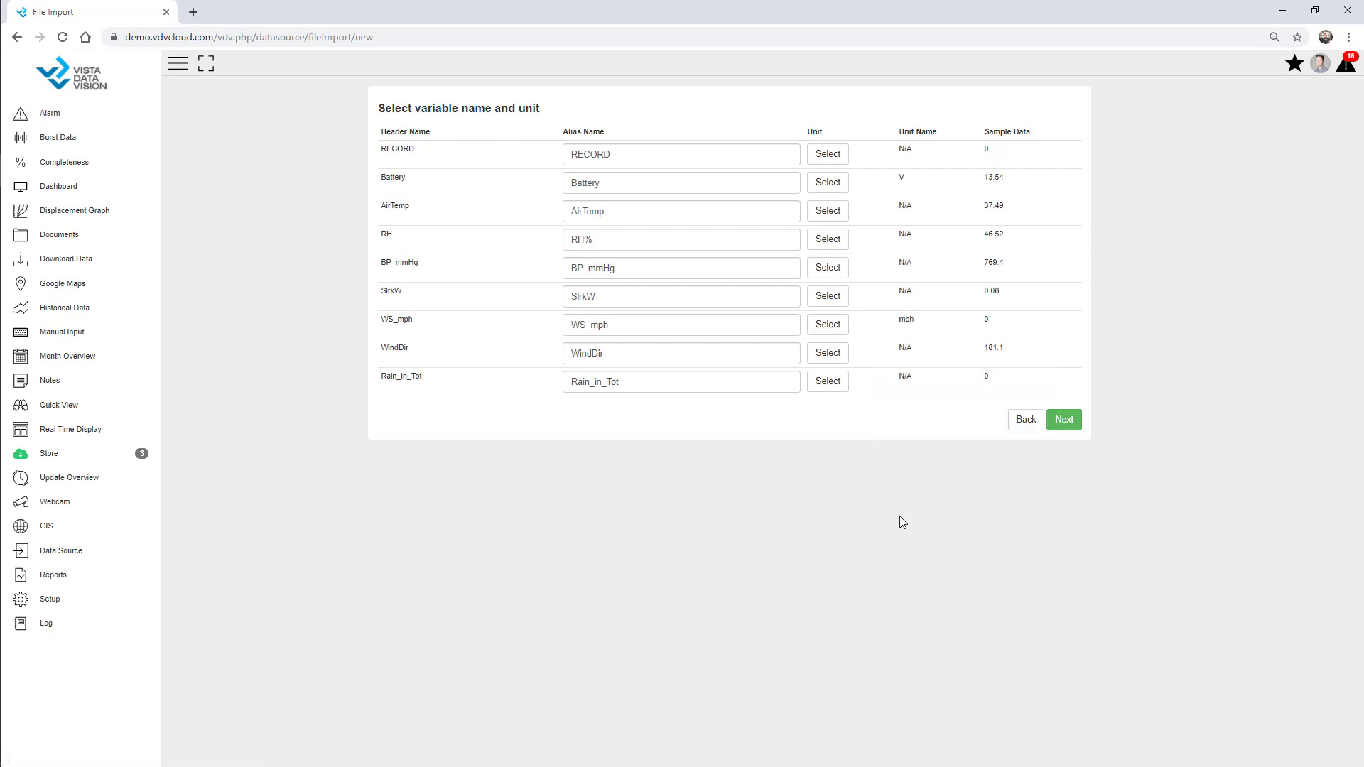
left_click(1065, 424)
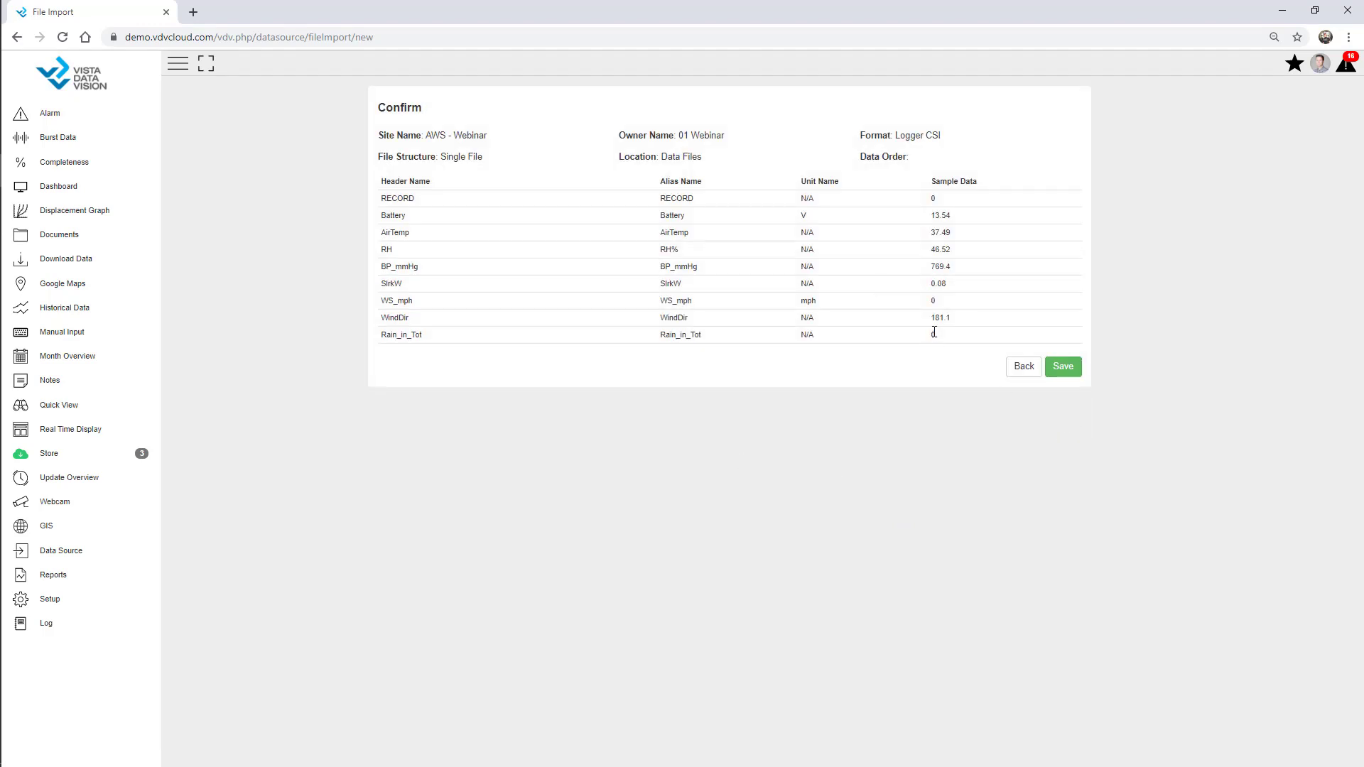
left_click(1064, 370)
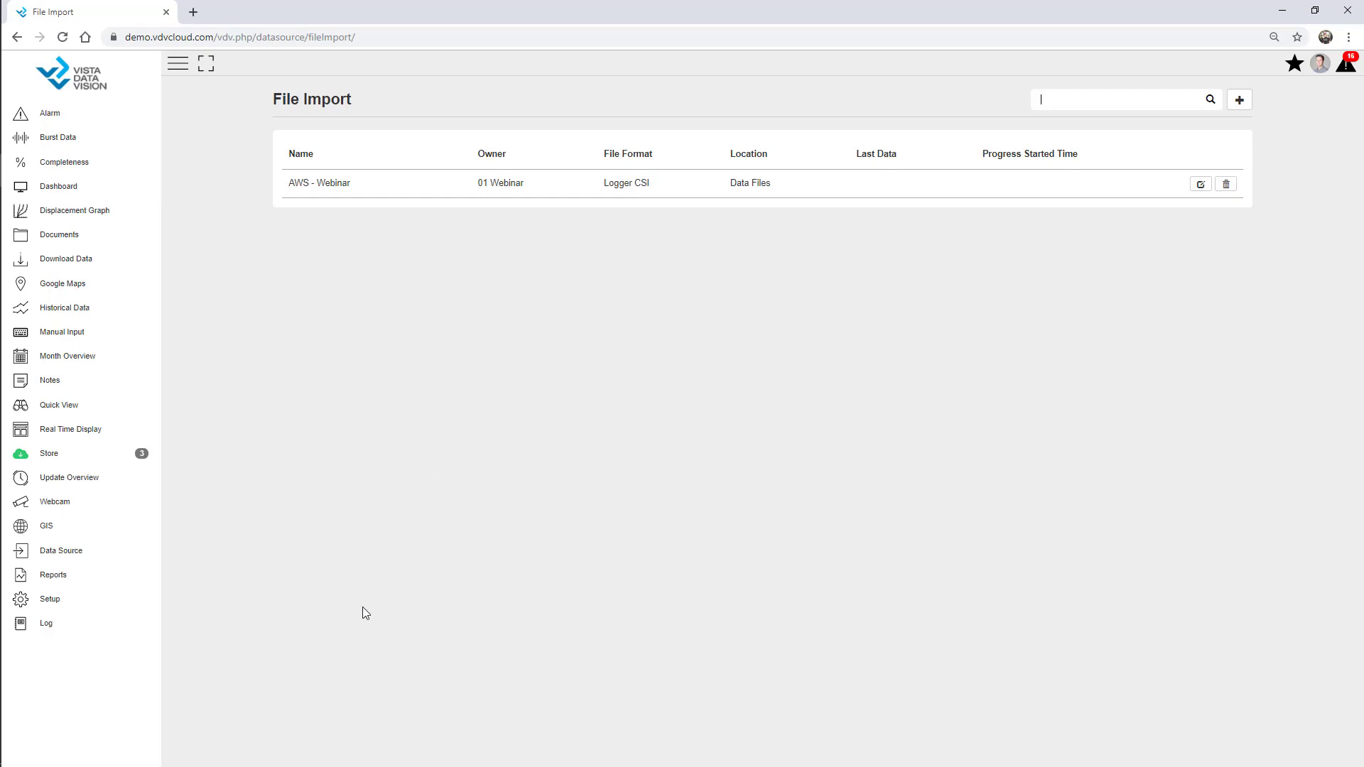
Create dashboard 'Webinar' owned by 01 Webinar, and collapse the navigation sidebar
left_click(49, 599)
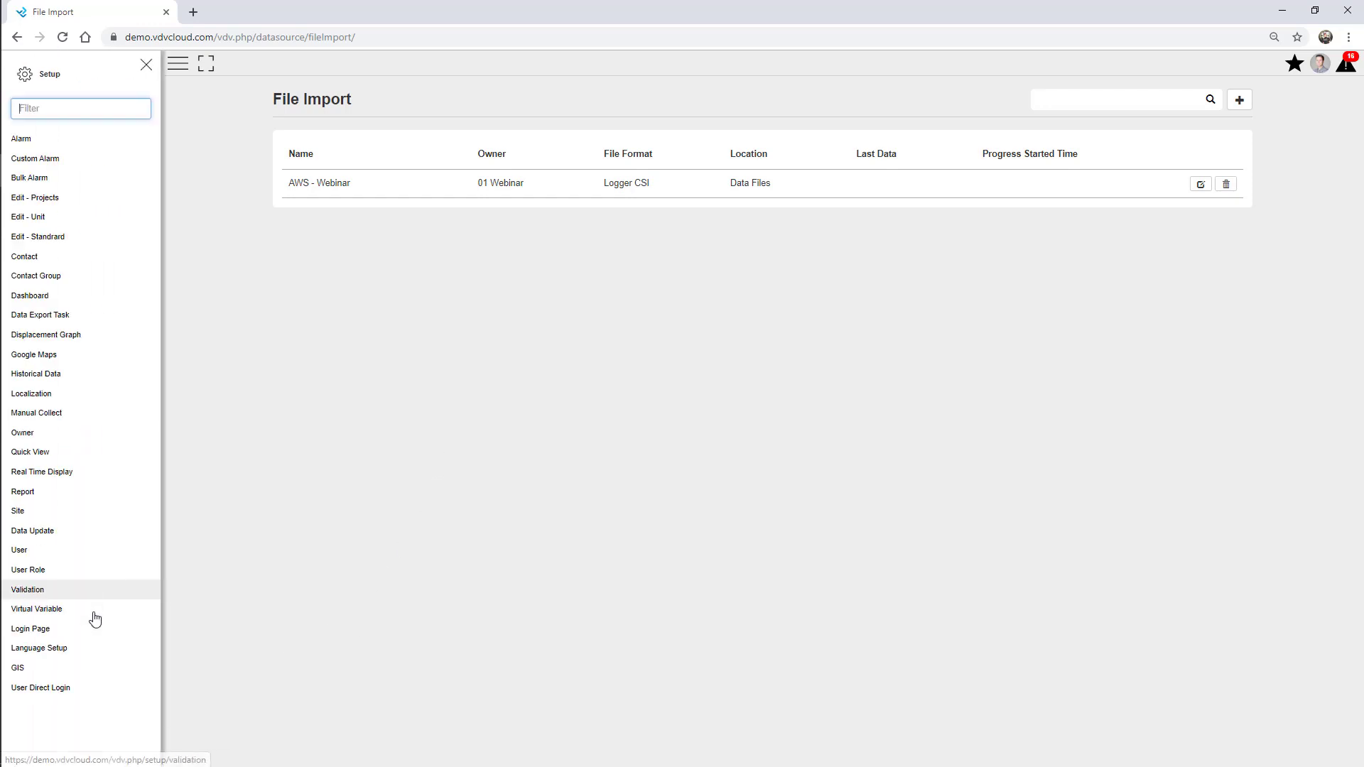
left_click(35, 297)
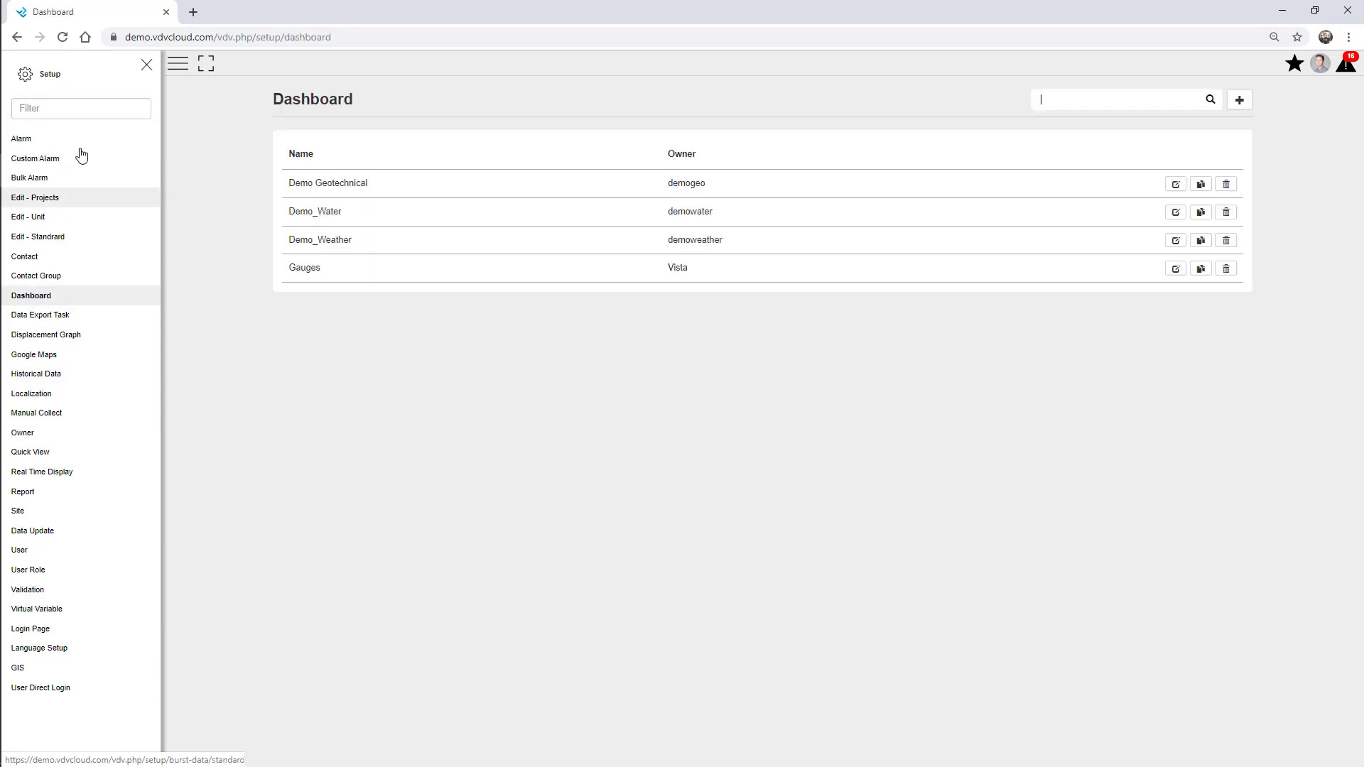
left_click(146, 65)
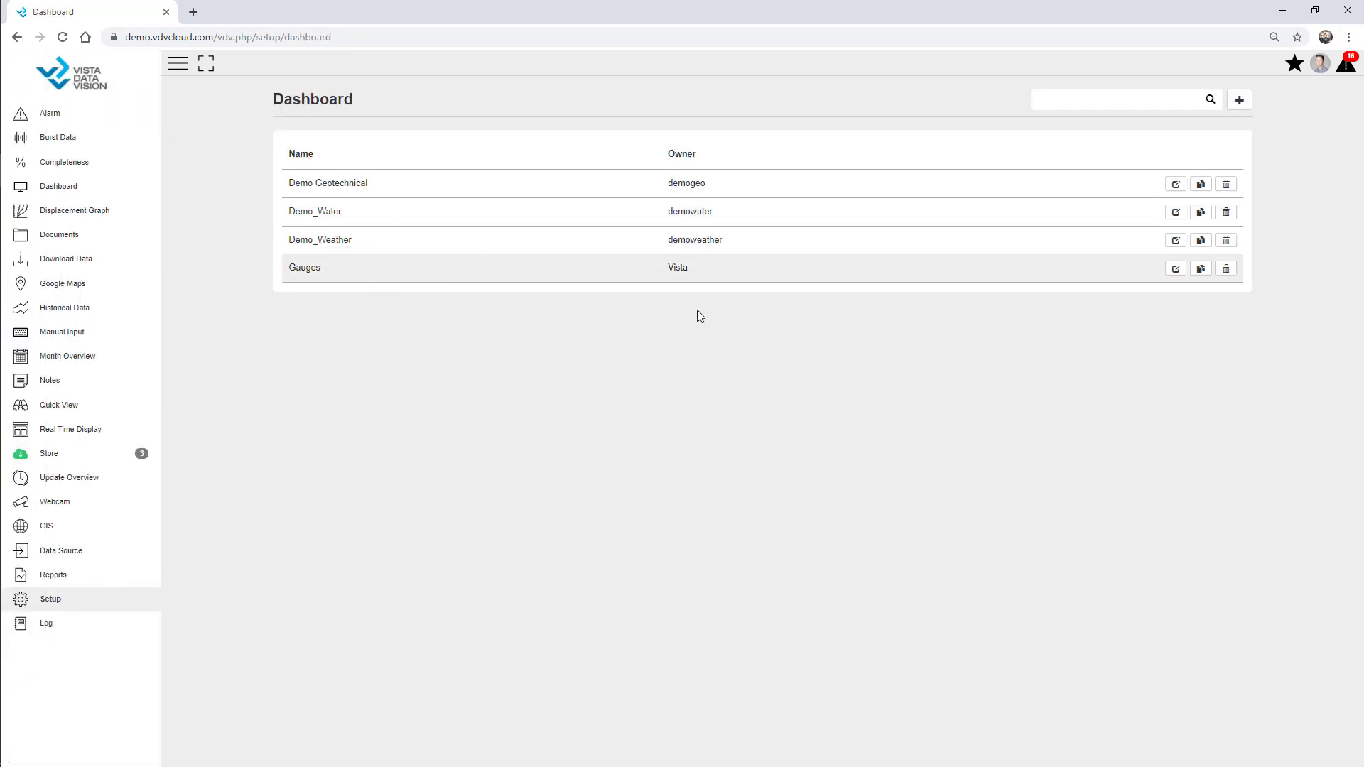
left_click(1239, 102)
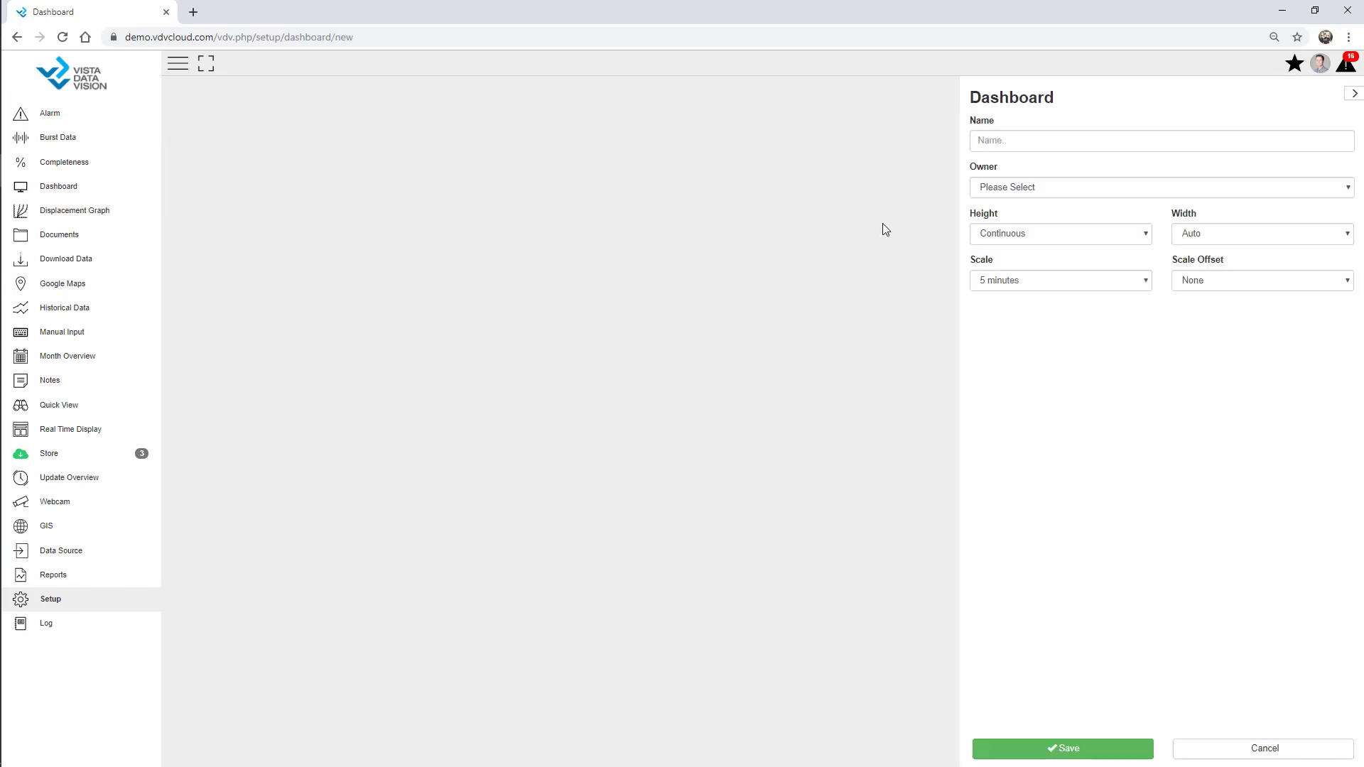
left_click(1008, 139)
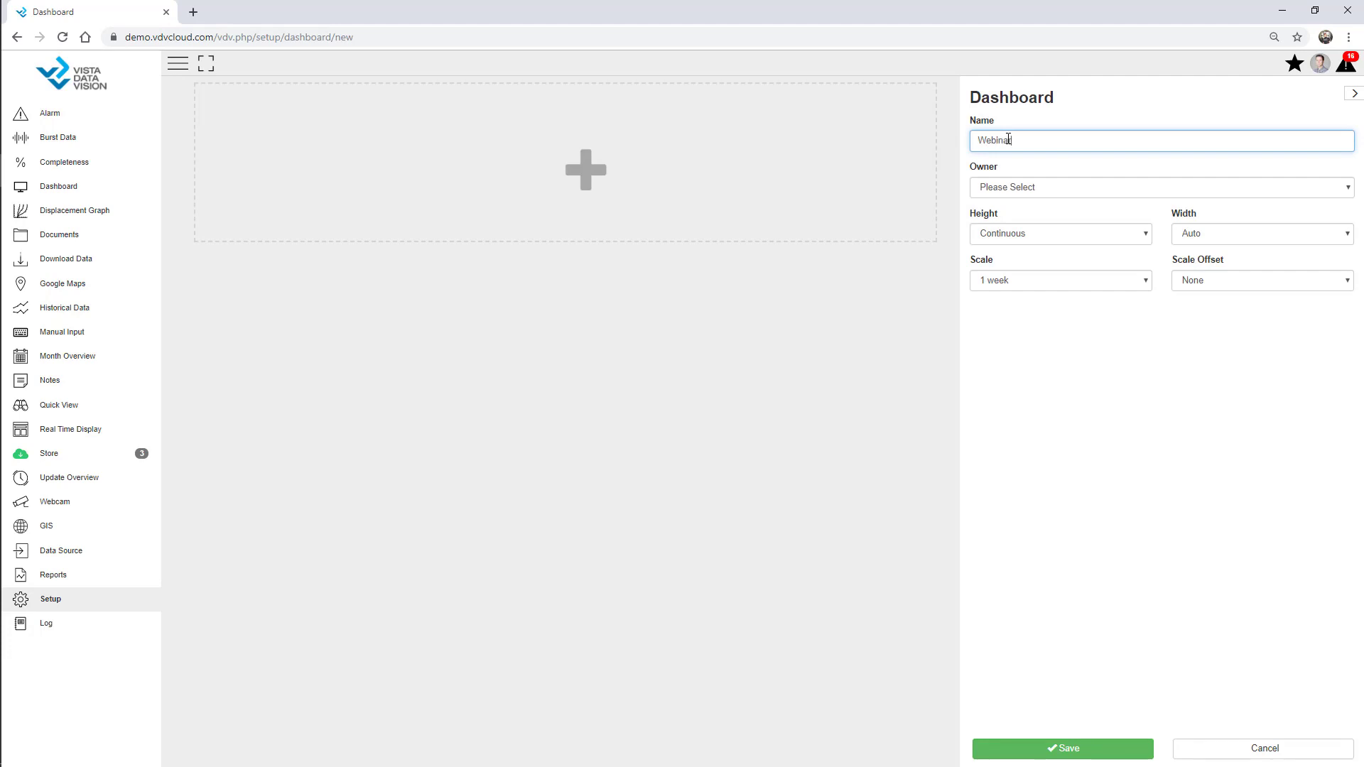
left_click(1020, 192)
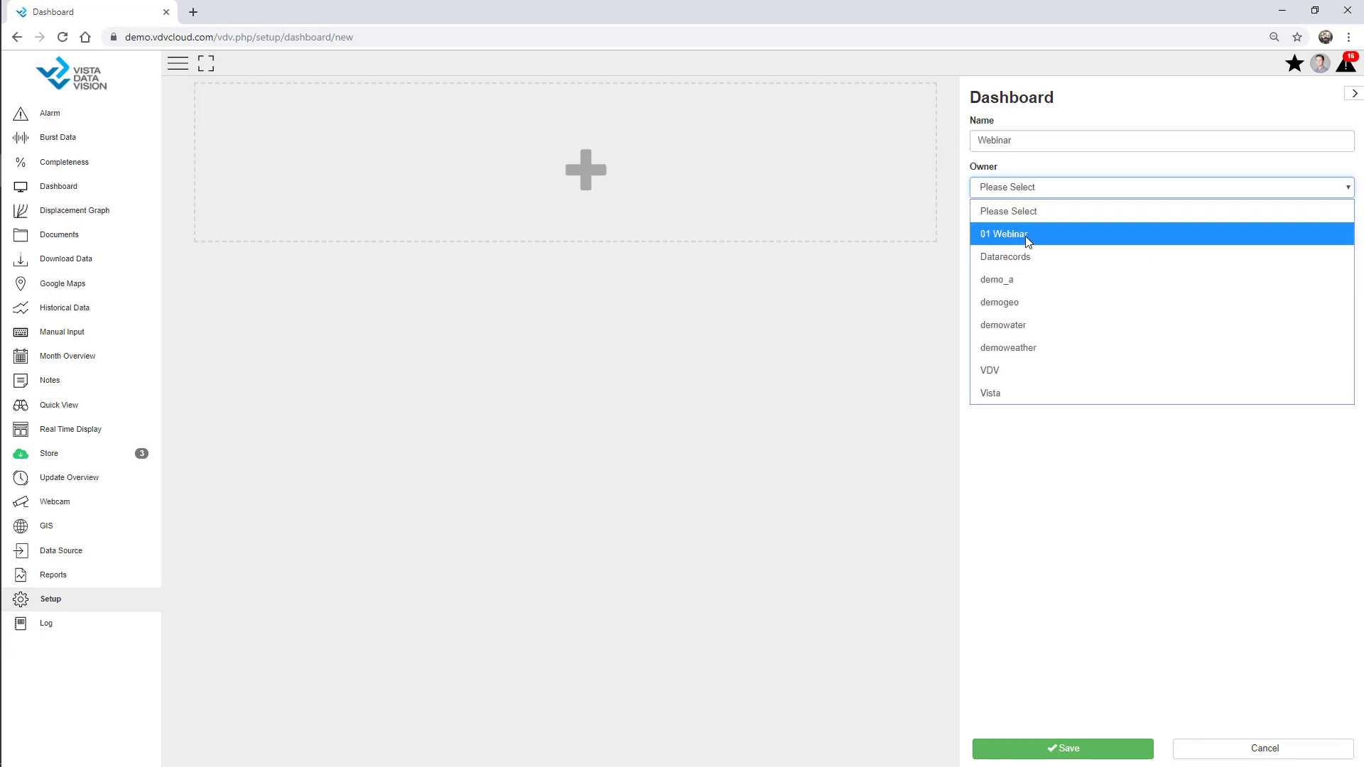
left_click(1027, 240)
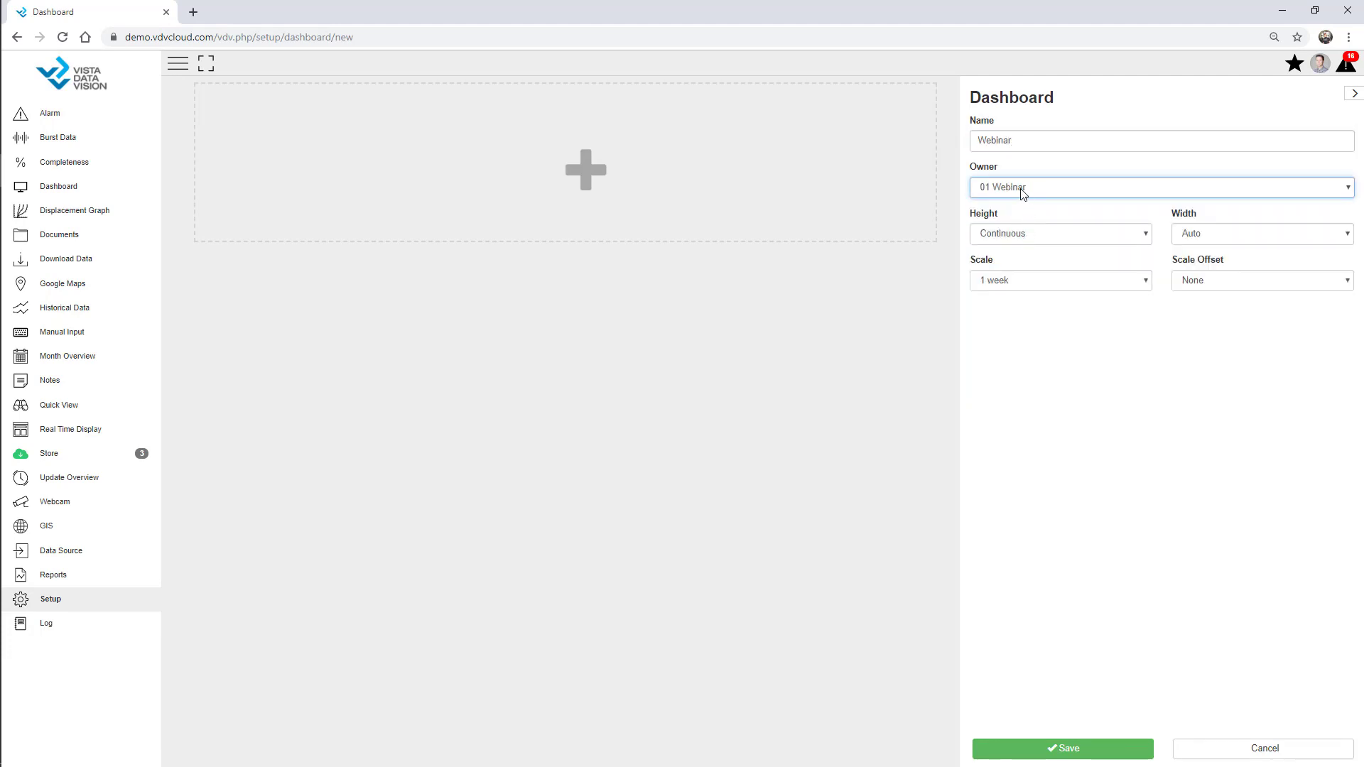
left_click(178, 64)
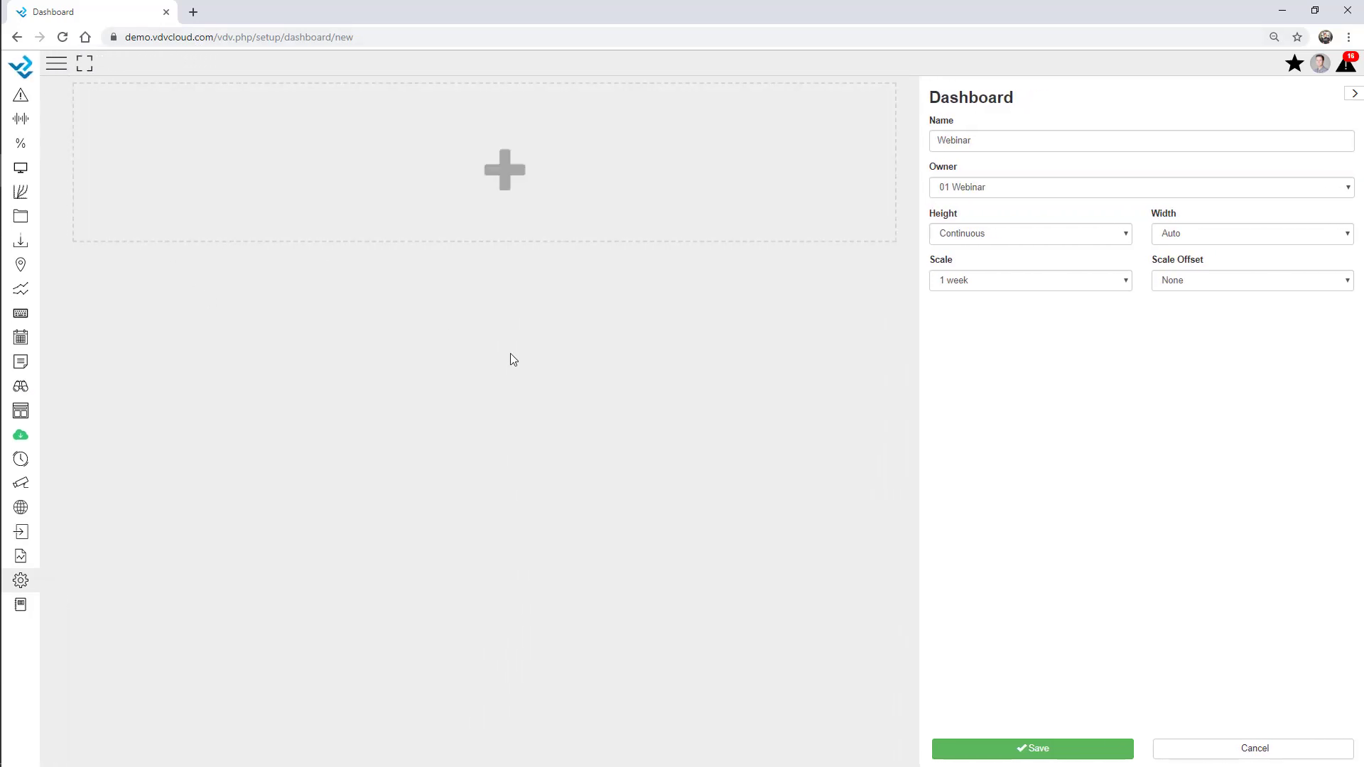
Add a text column reading 'Webinar Project Demo' in font size 36
left_click(444, 178)
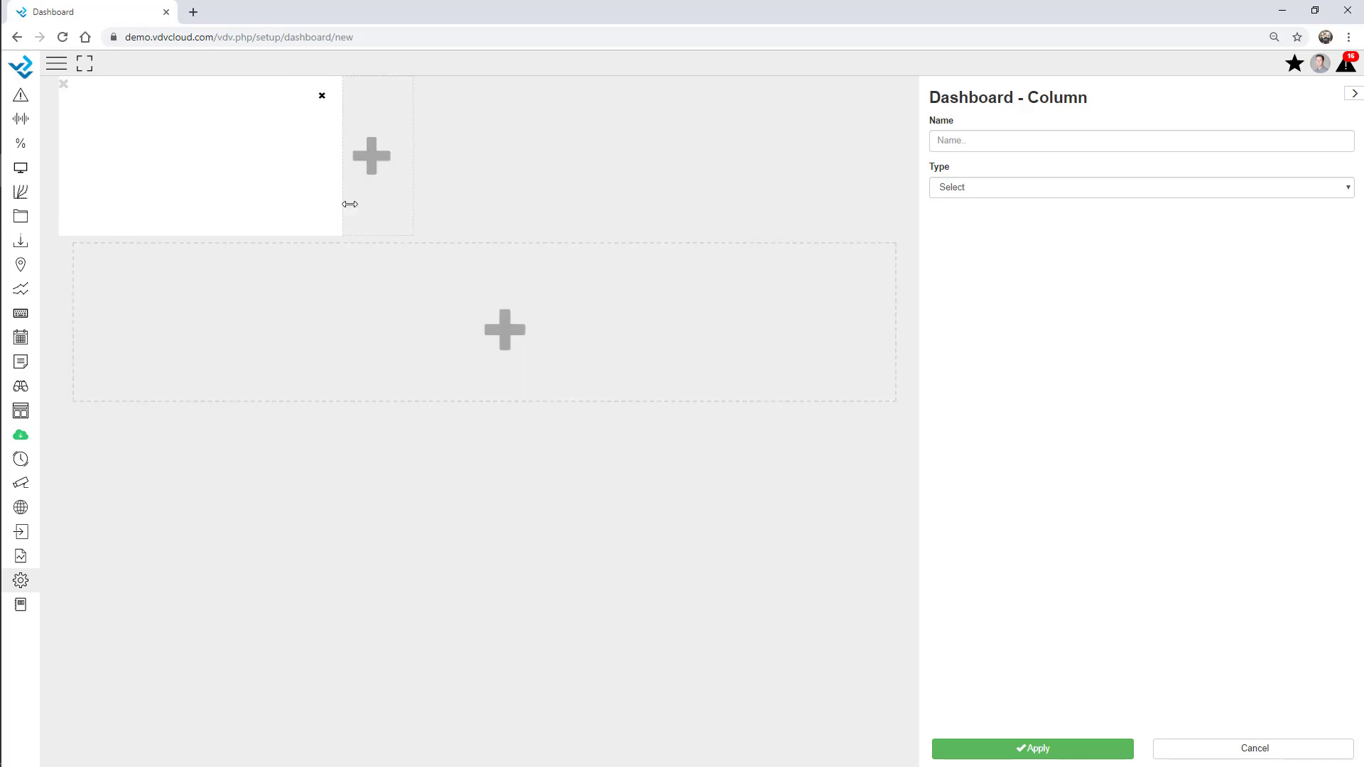
left_click(985, 187)
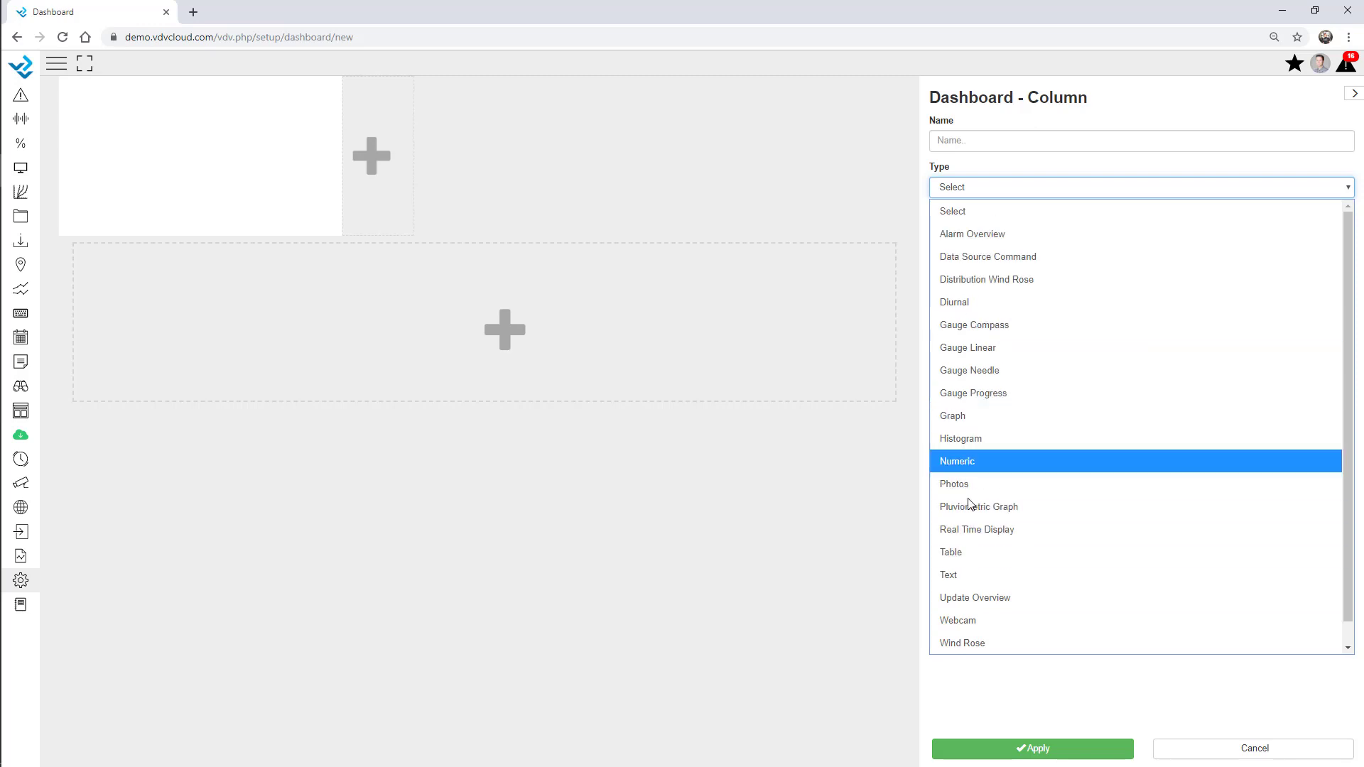
left_click(970, 574)
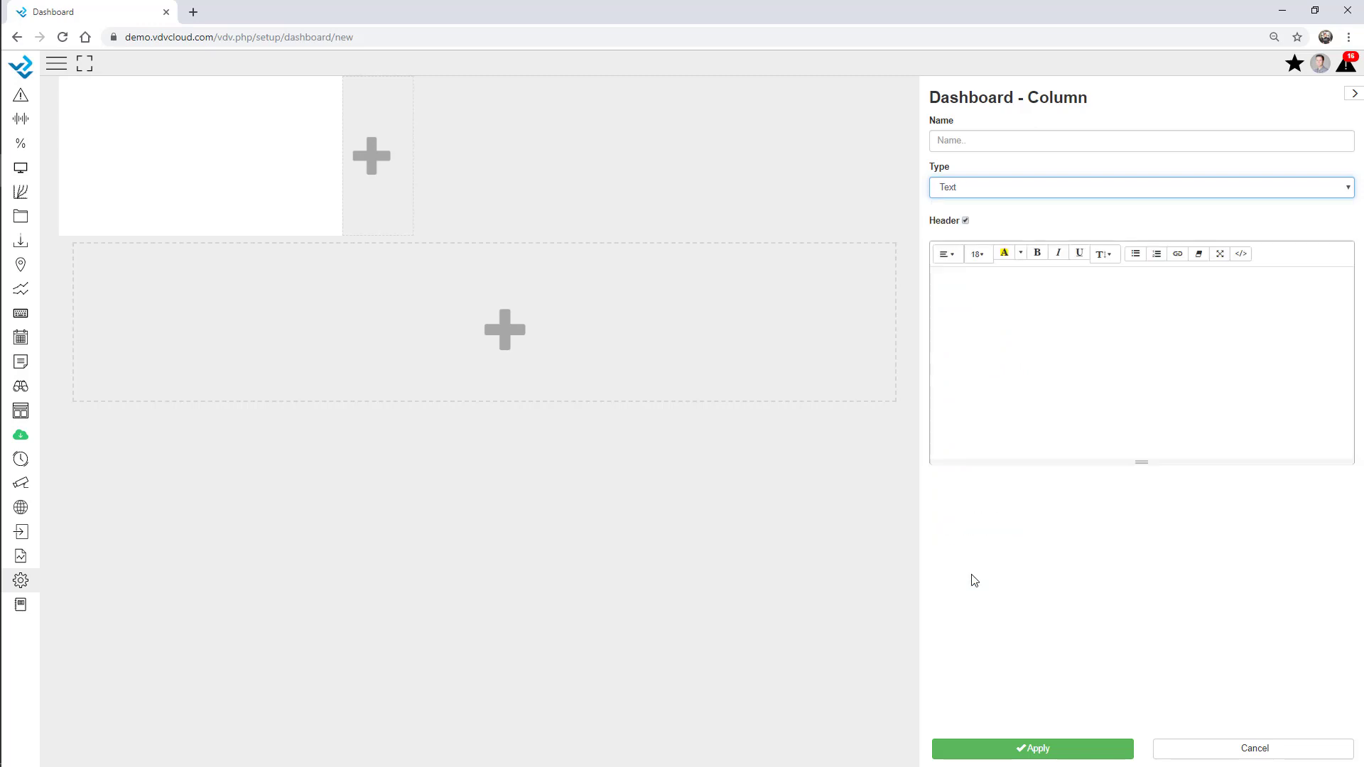
left_click(1021, 334)
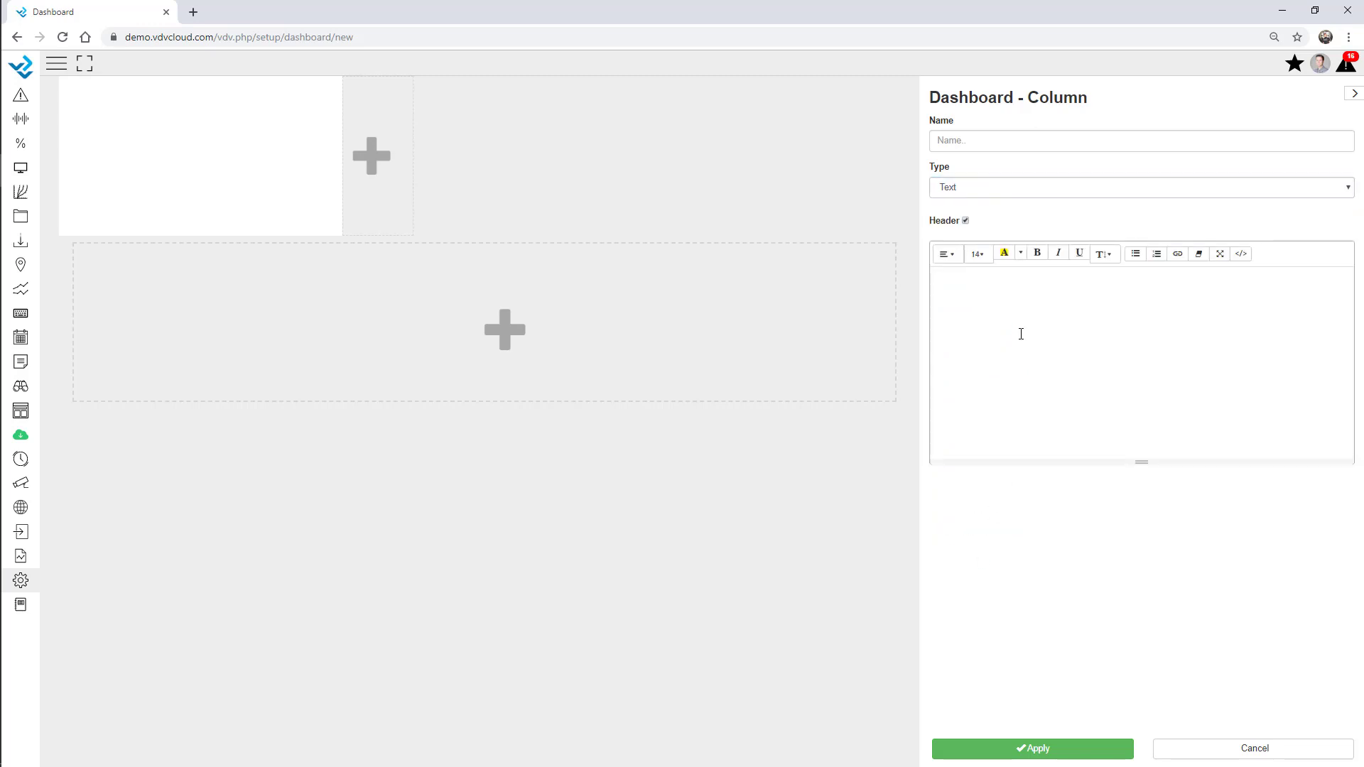
type("Webinar Project Demo")
key("ctrl+a")
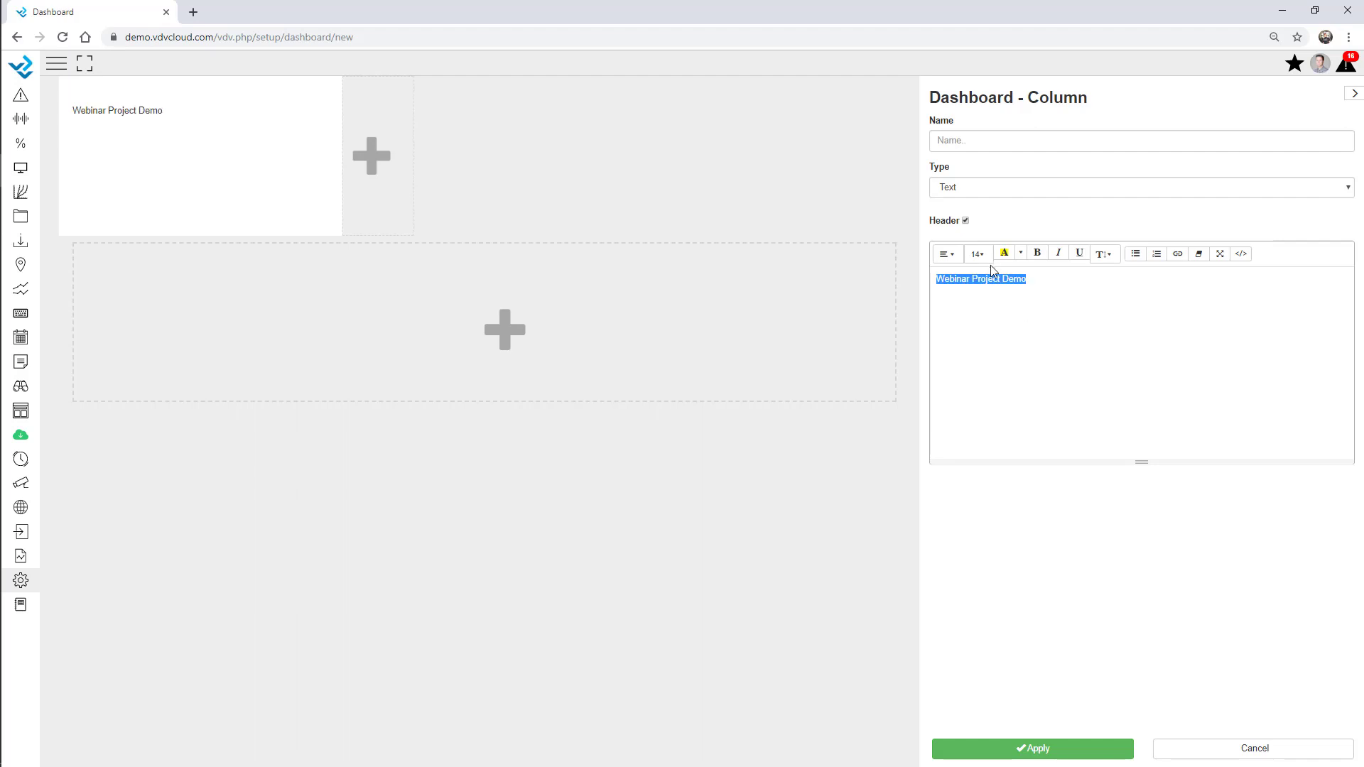
left_click(977, 254)
left_click(986, 402)
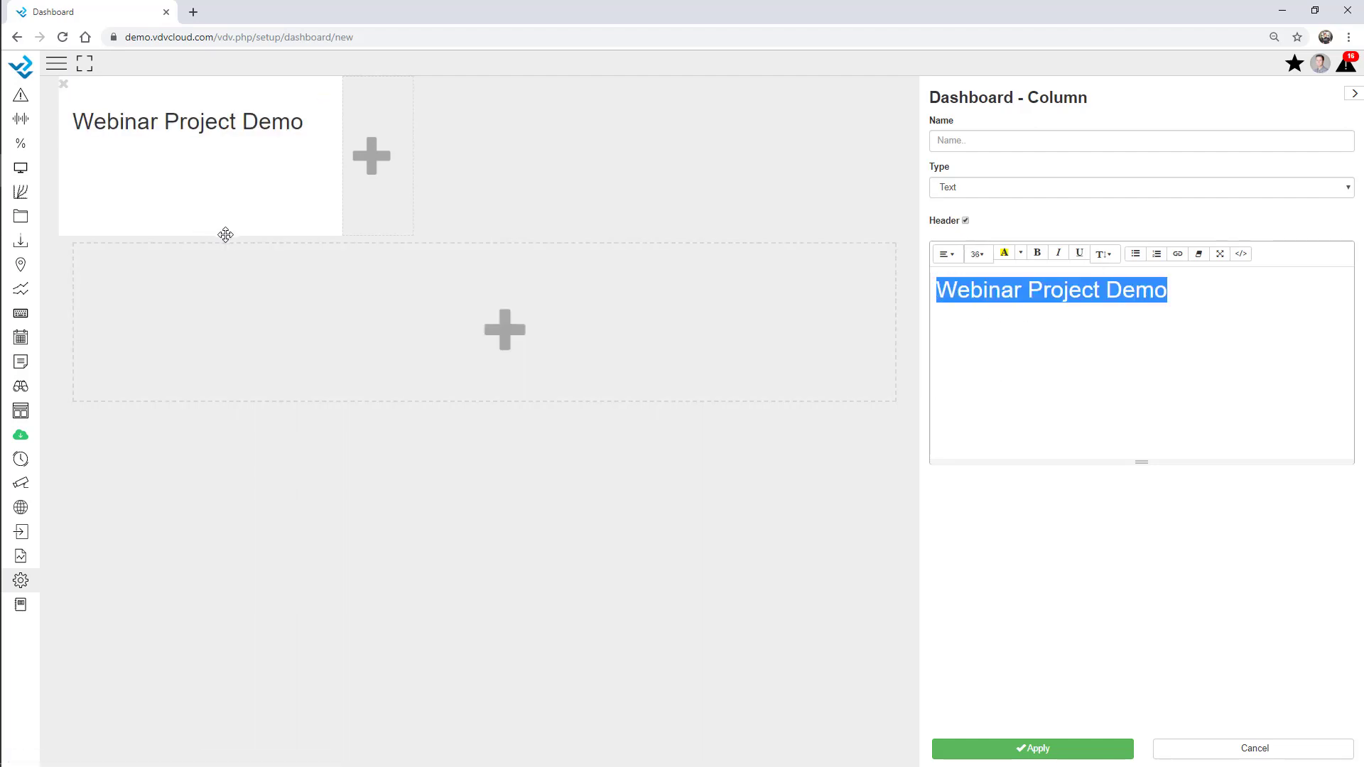
Resize the title block to 146 px height at full width and centre its text
left_click_drag(223, 231, 222, 183)
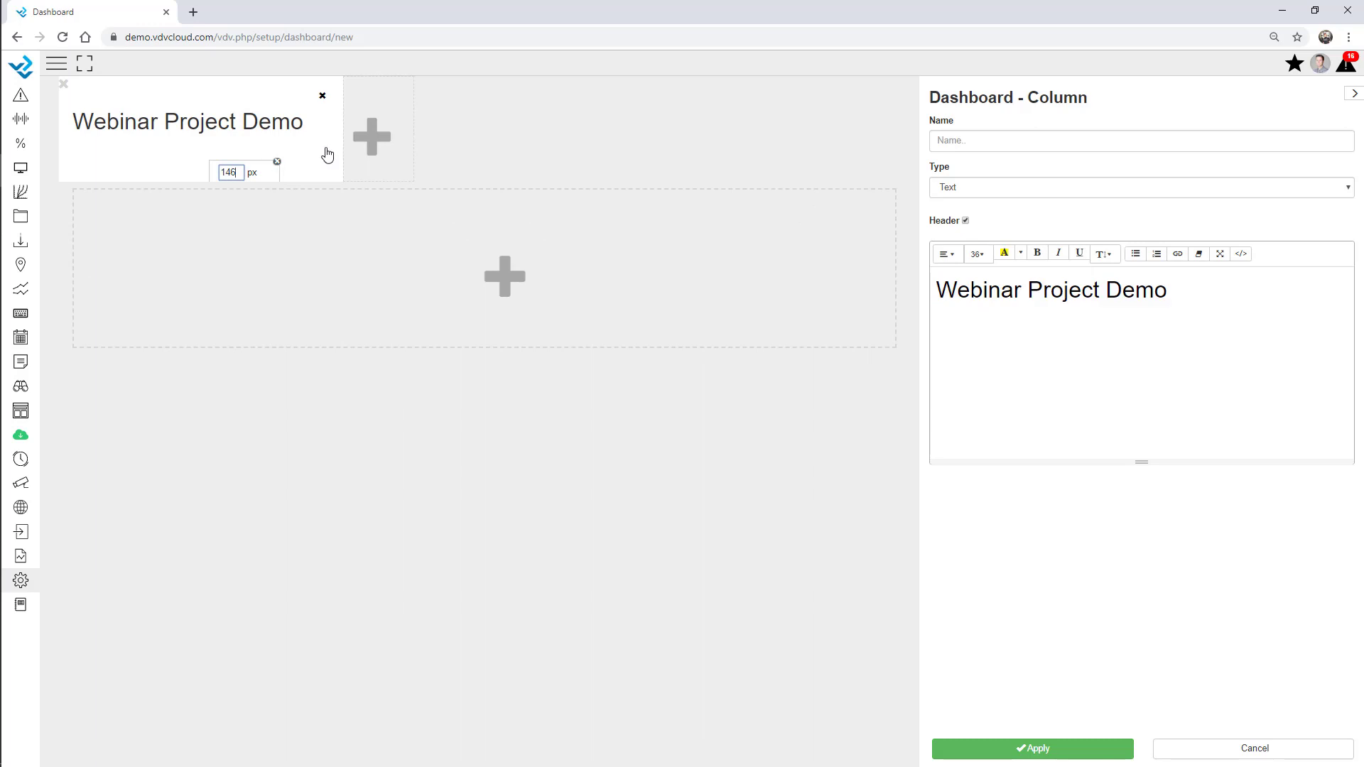
double_click(274, 94)
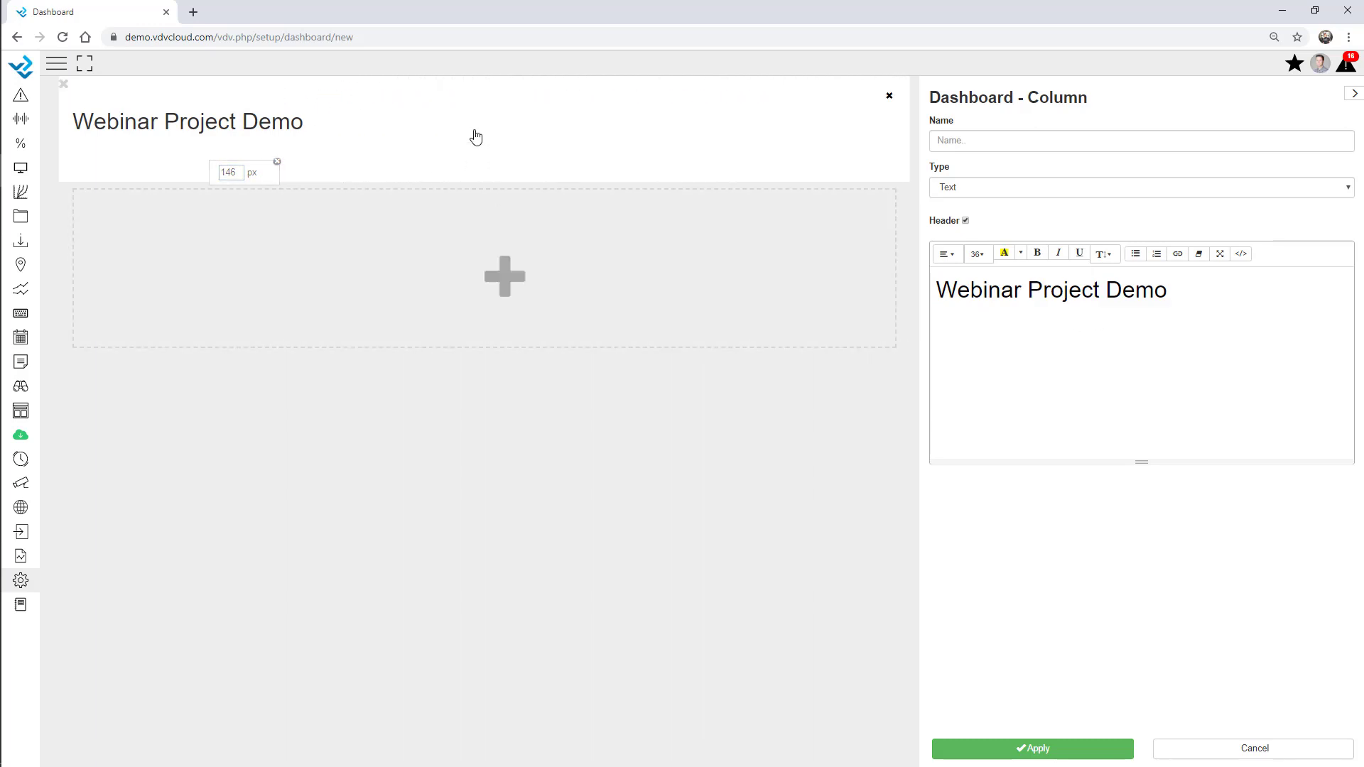
key("ctrl+a")
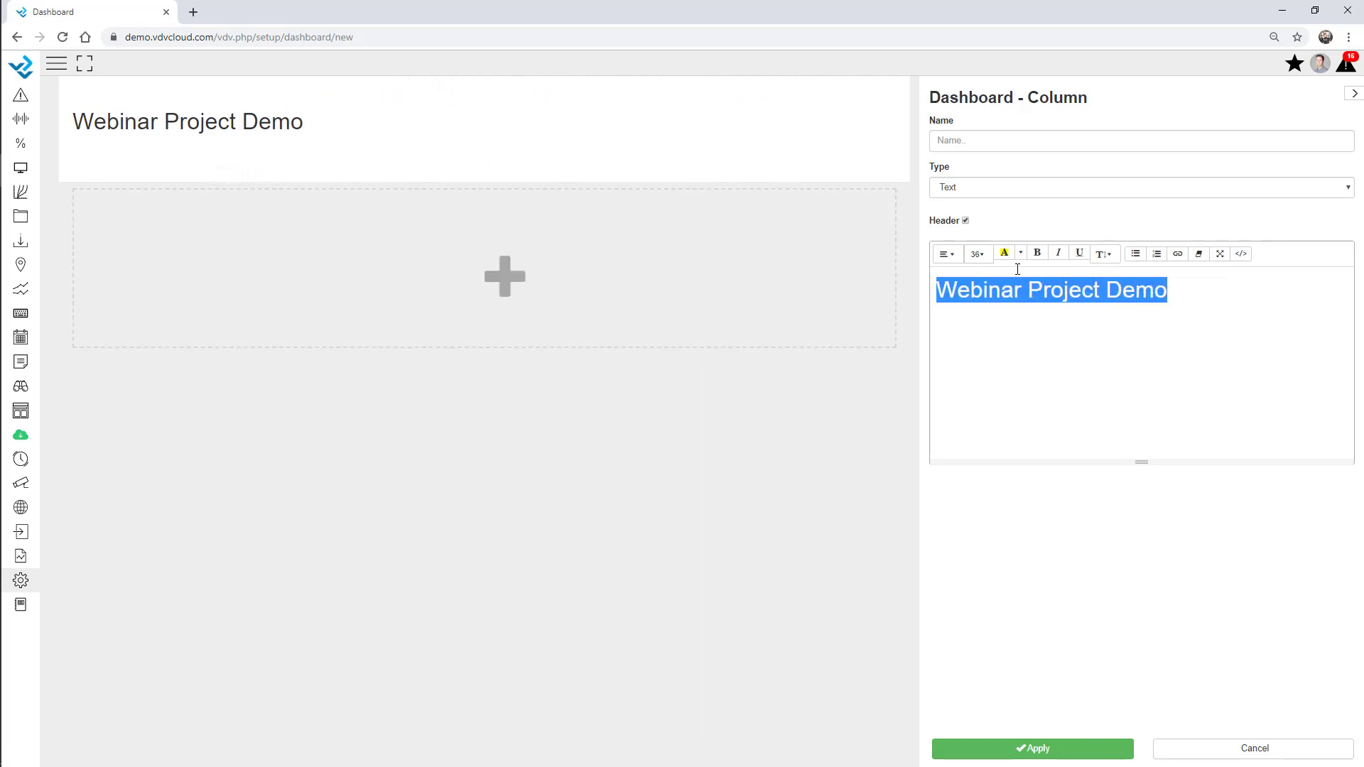
left_click(948, 263)
left_click(969, 275)
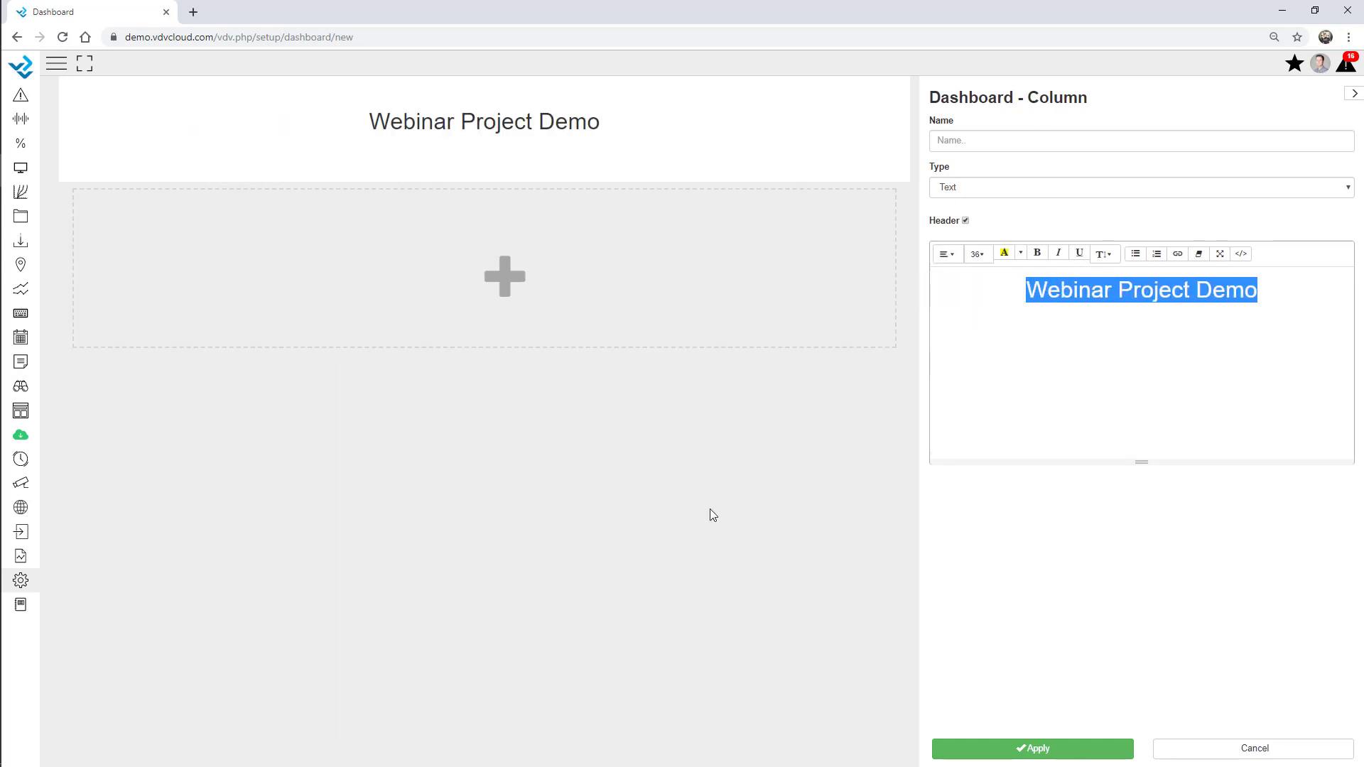
left_click(780, 473)
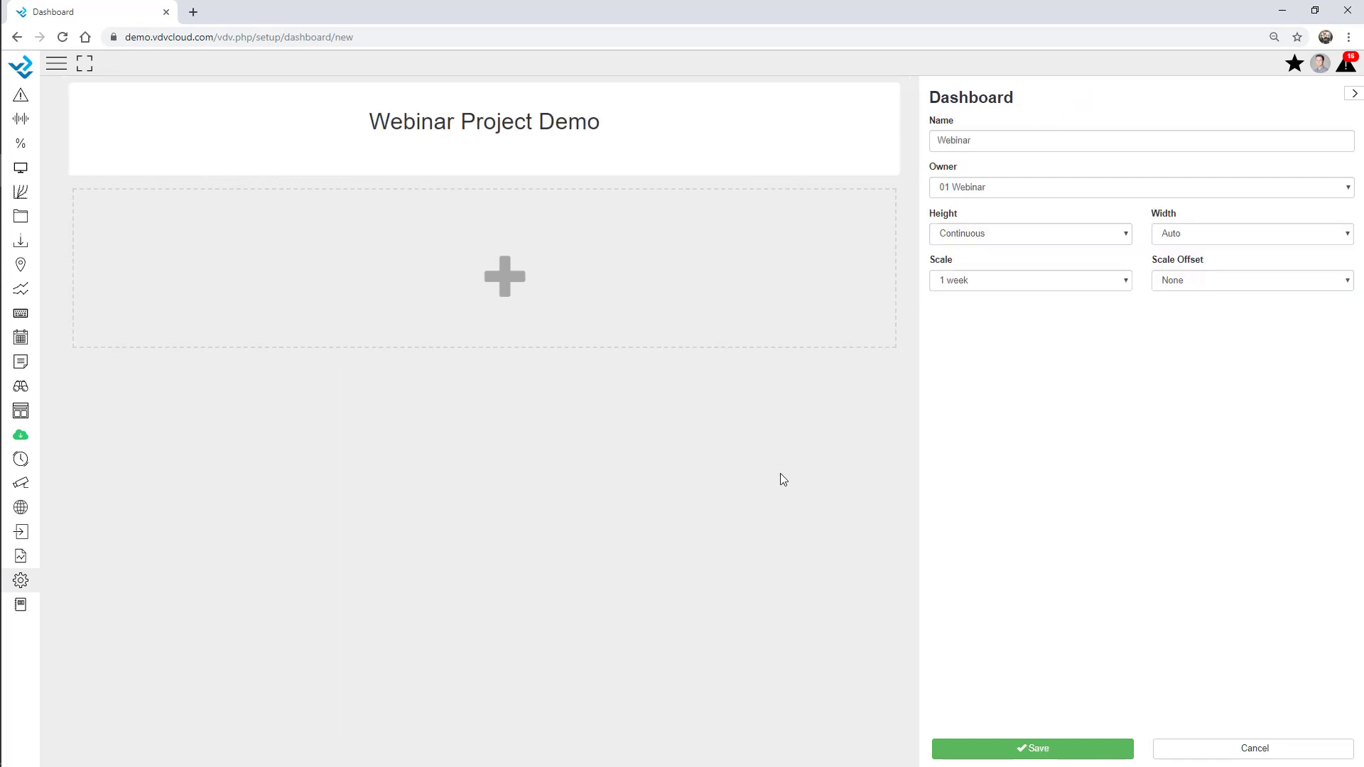
Add a two-thirds-width graph column plotting Battery from the AWS - Webinar site
left_click(477, 315)
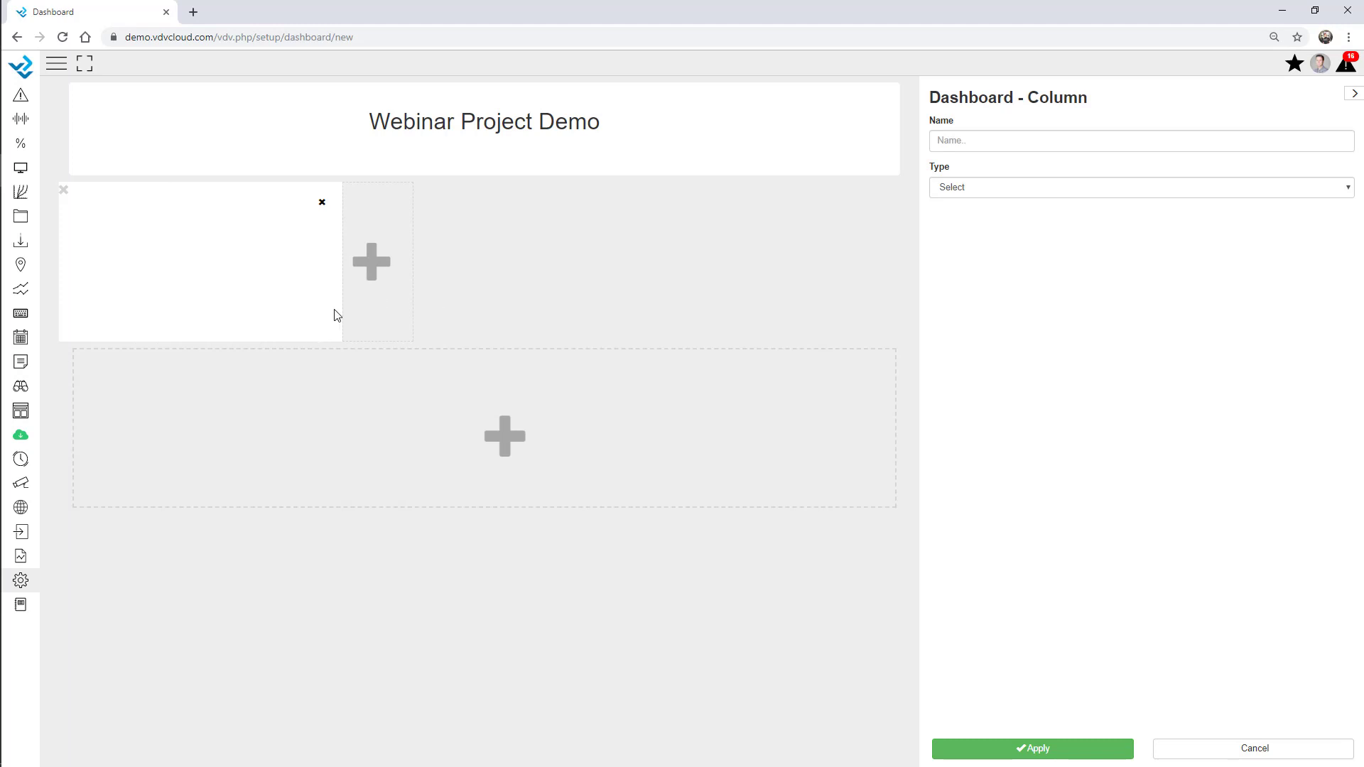
left_click_drag(342, 309, 669, 310)
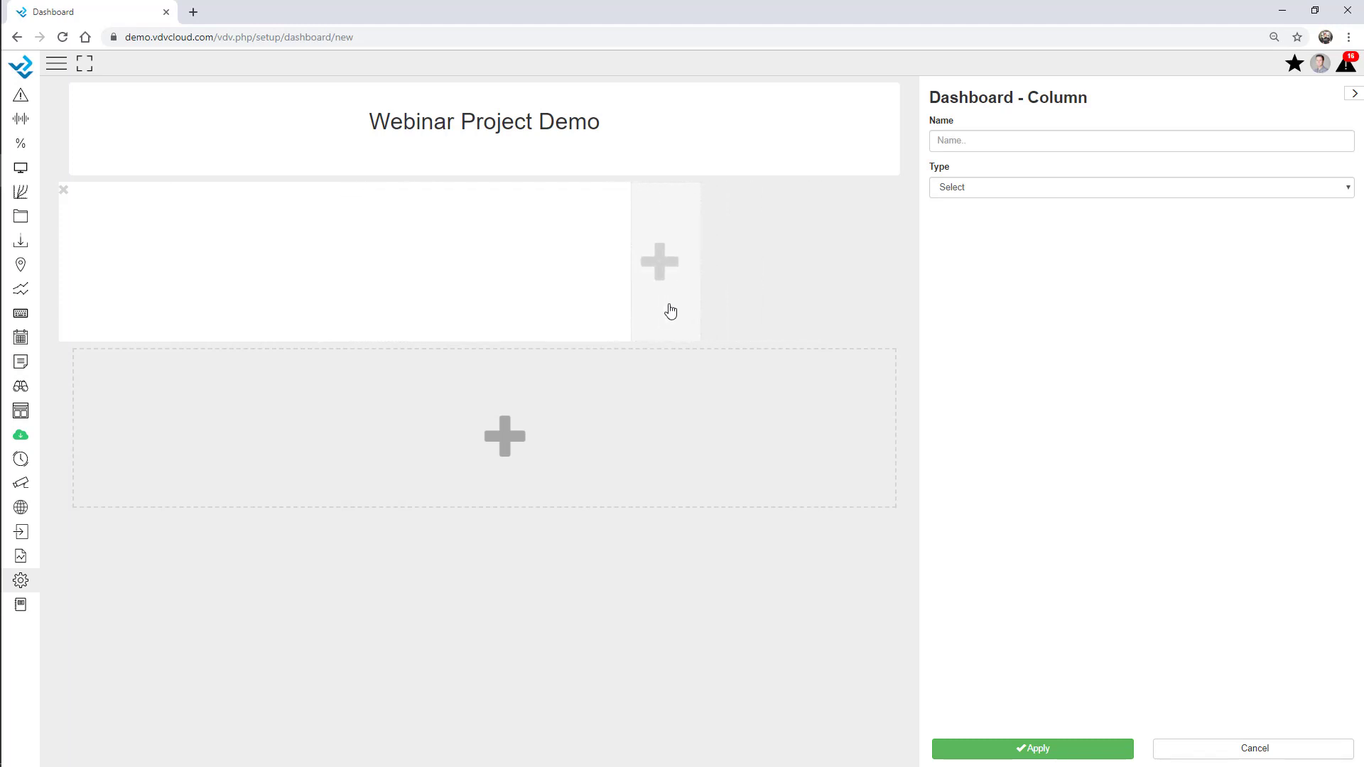
left_click(1048, 189)
left_click(979, 413)
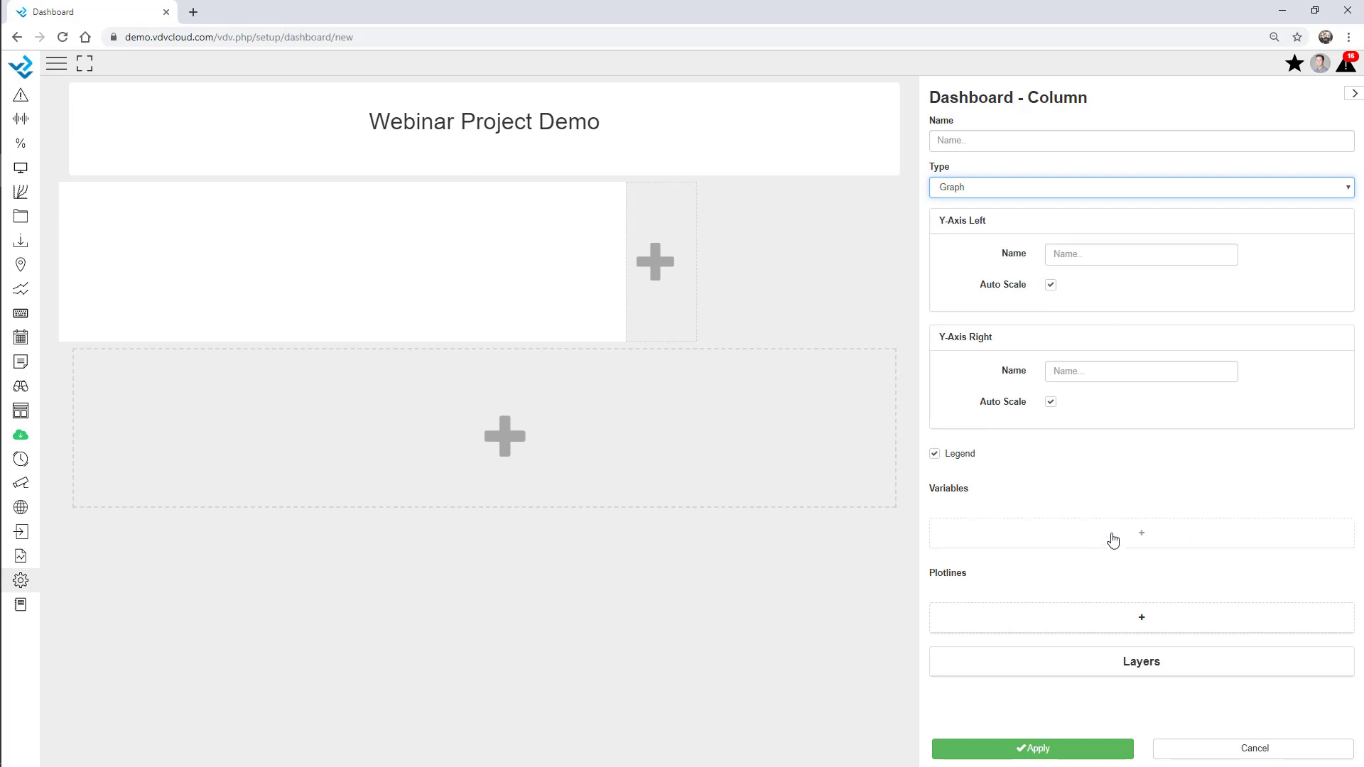
left_click(1110, 539)
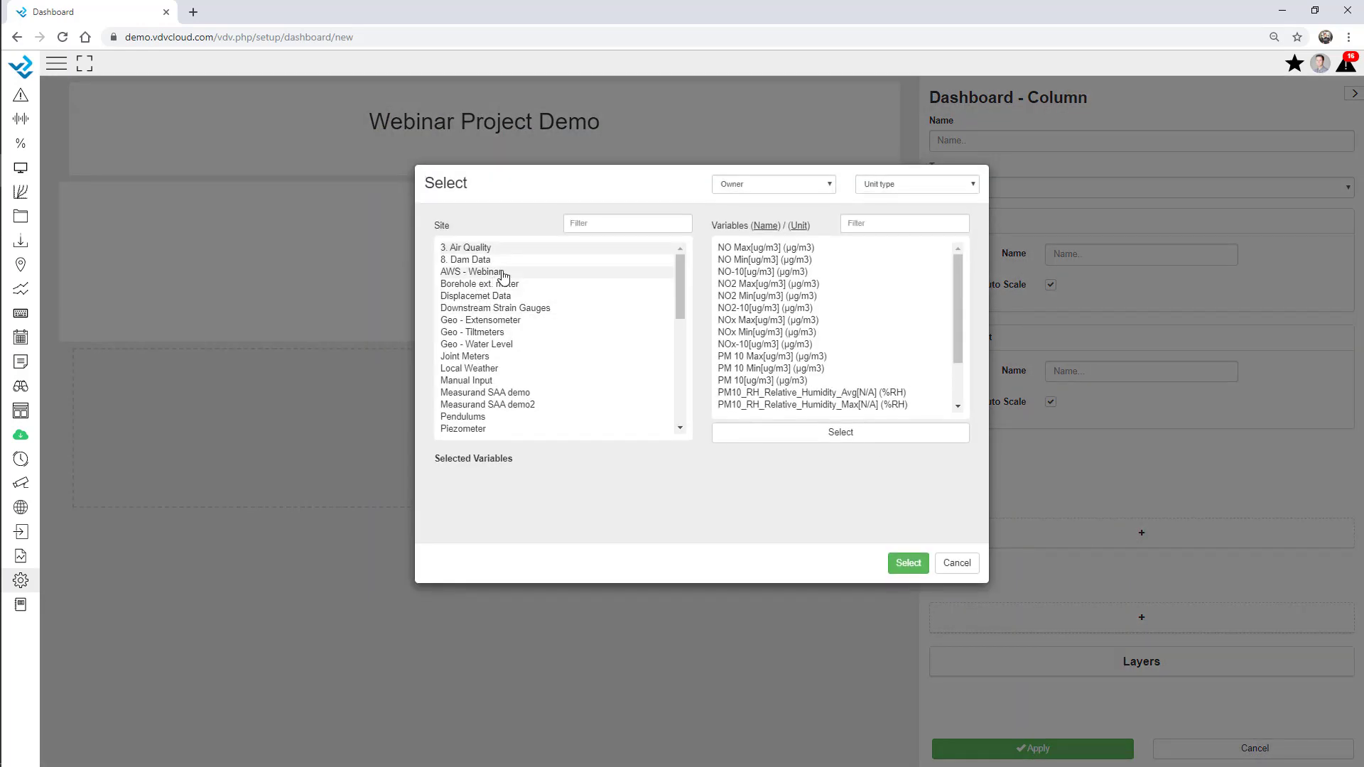
left_click(487, 273)
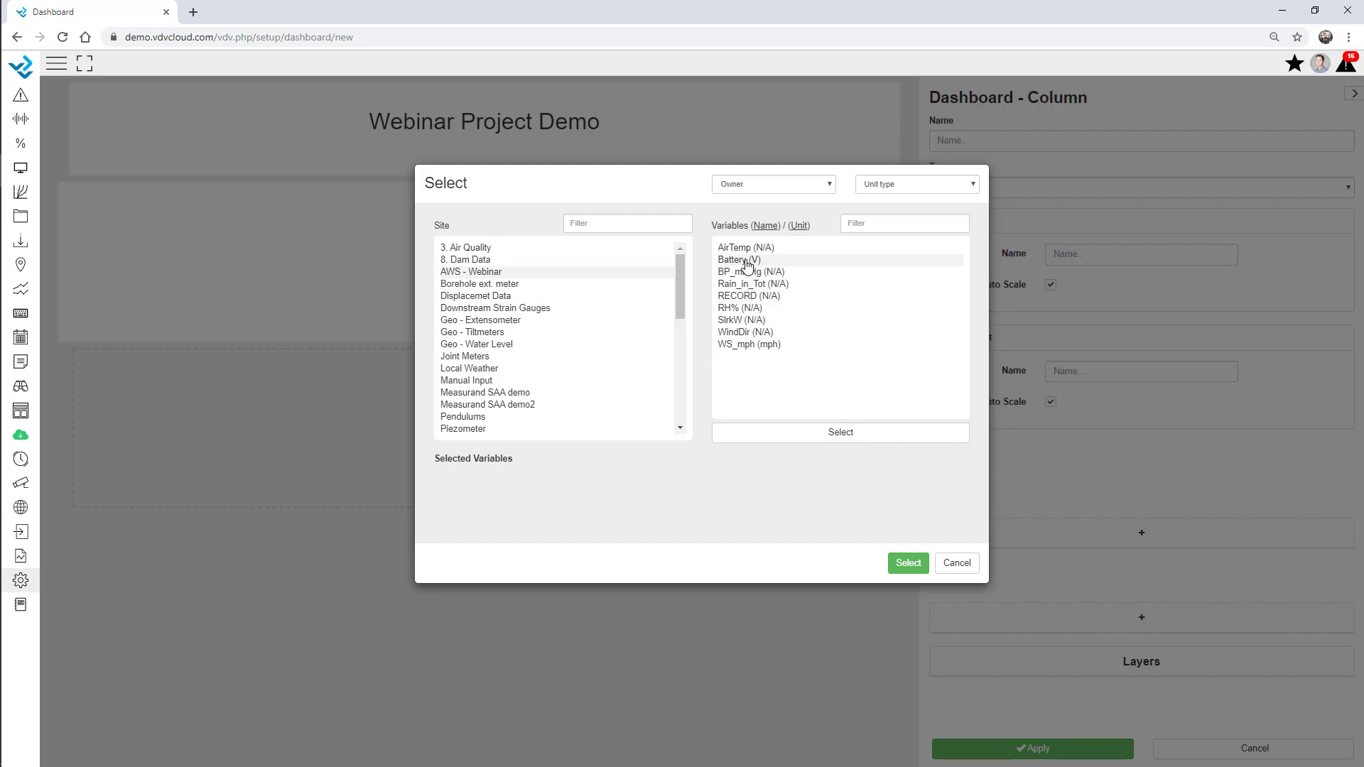
left_click(745, 263)
left_click(909, 563)
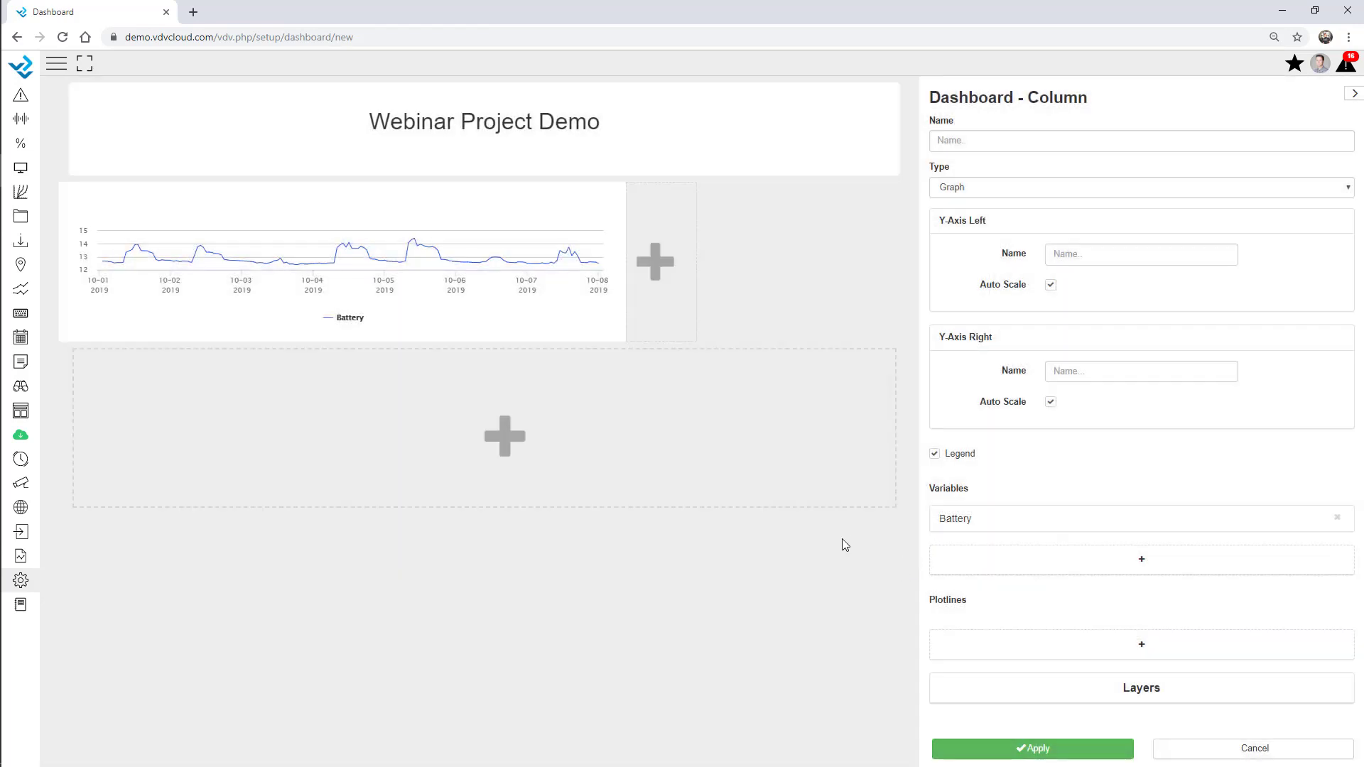
Title the graph 'Battery V', make it 333 px tall, and fix the left axis at 10–15
left_click(984, 136)
type("Battery V")
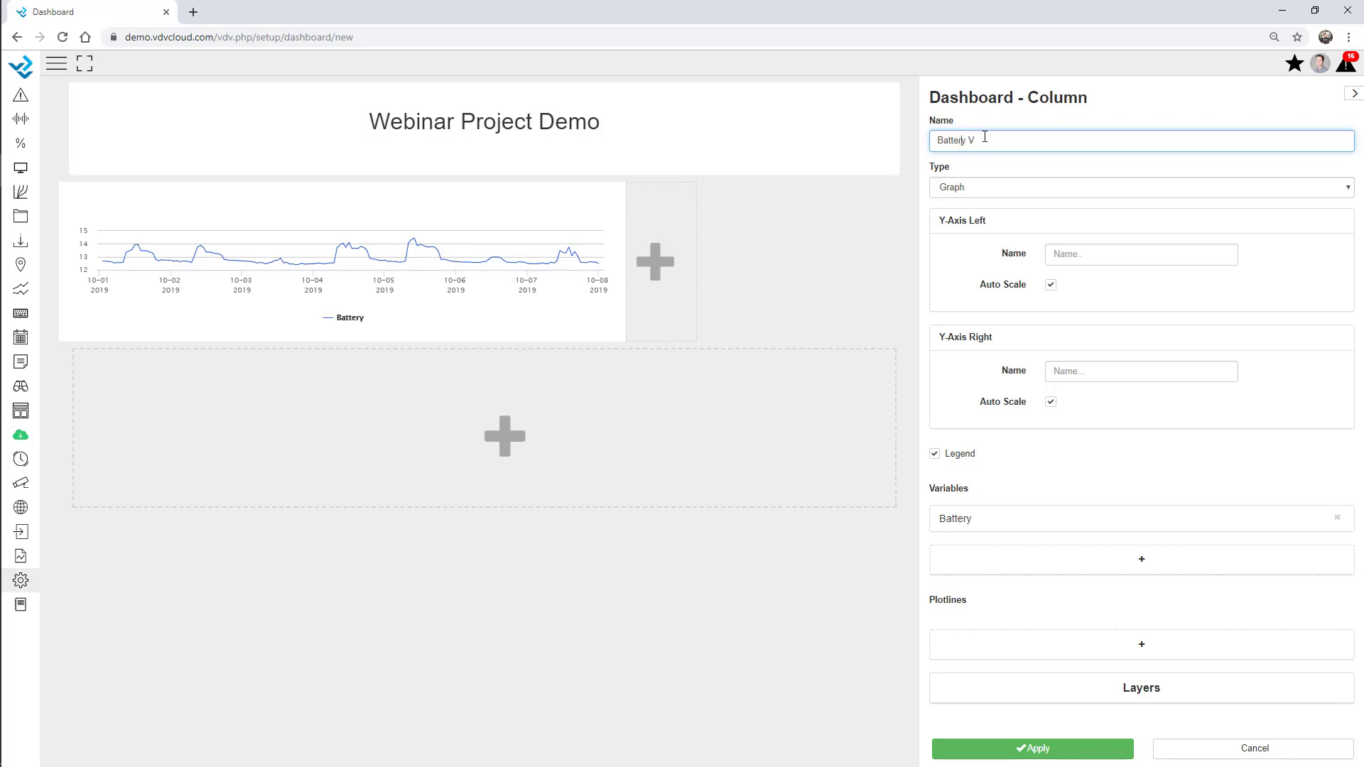
left_click(1127, 112)
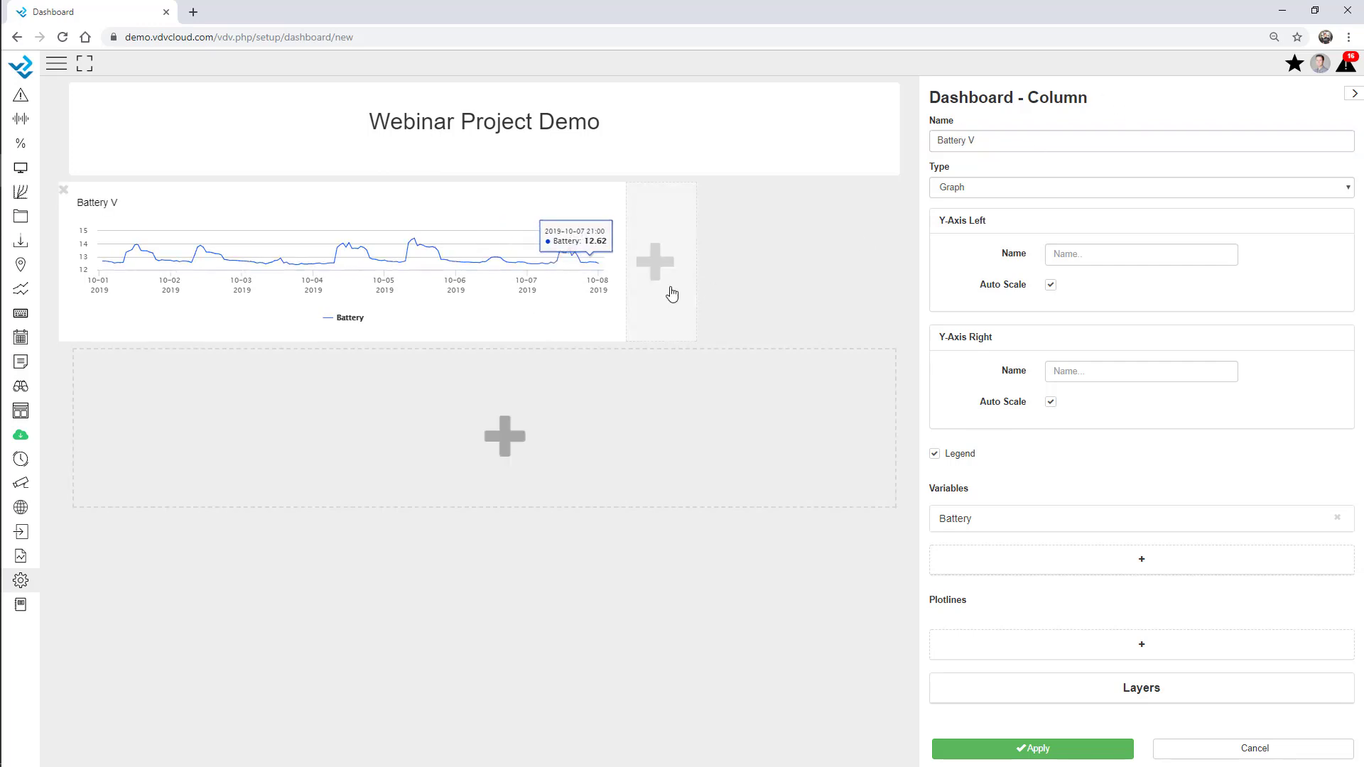
left_click_drag(577, 344, 577, 409)
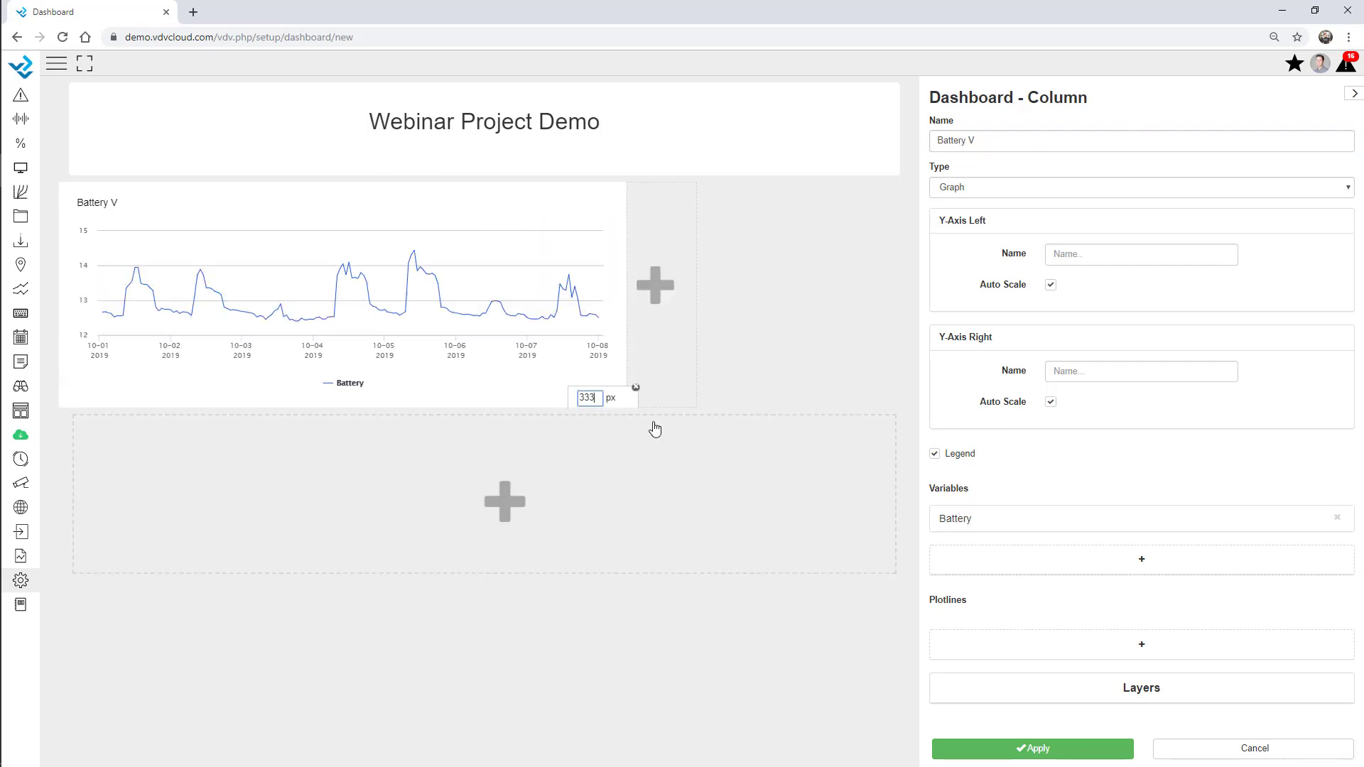
left_click(1050, 285)
left_click(1066, 311)
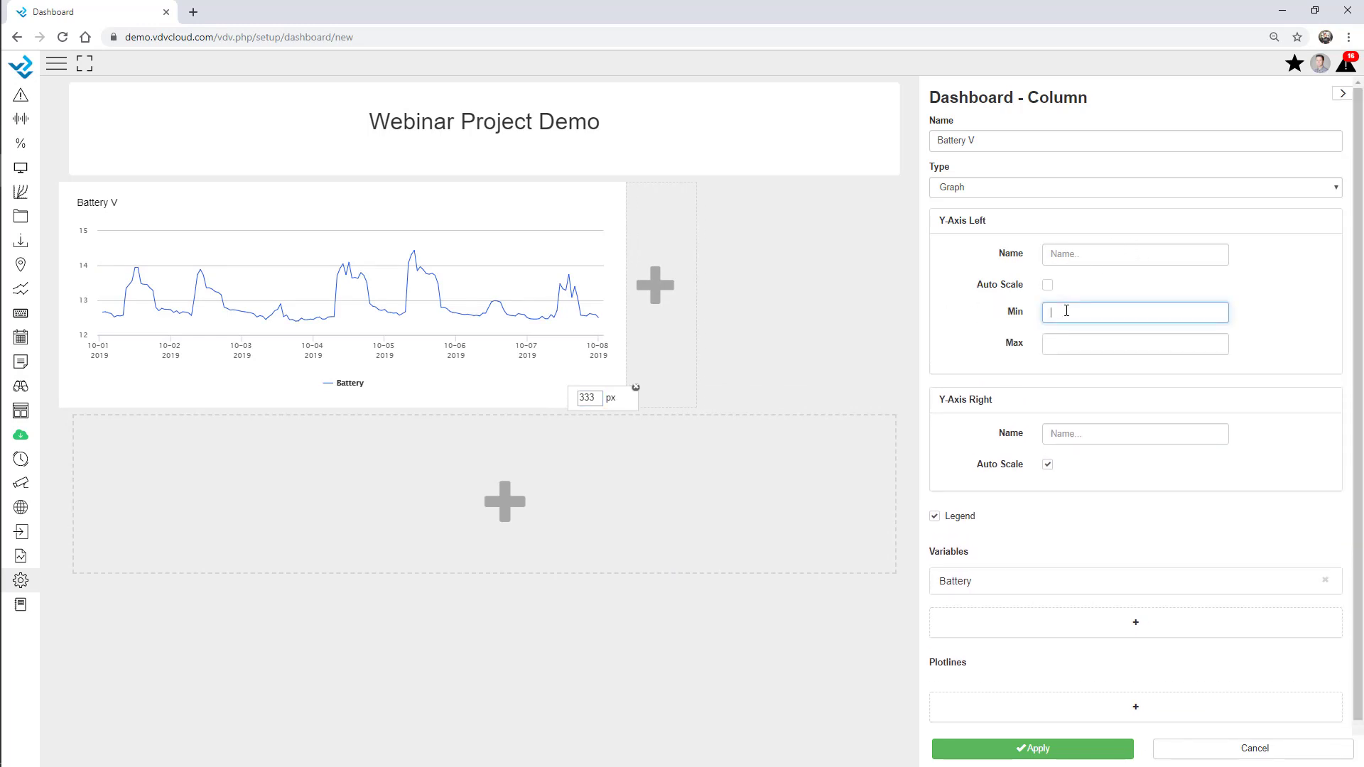
type("10")
key("Tab")
type("1")
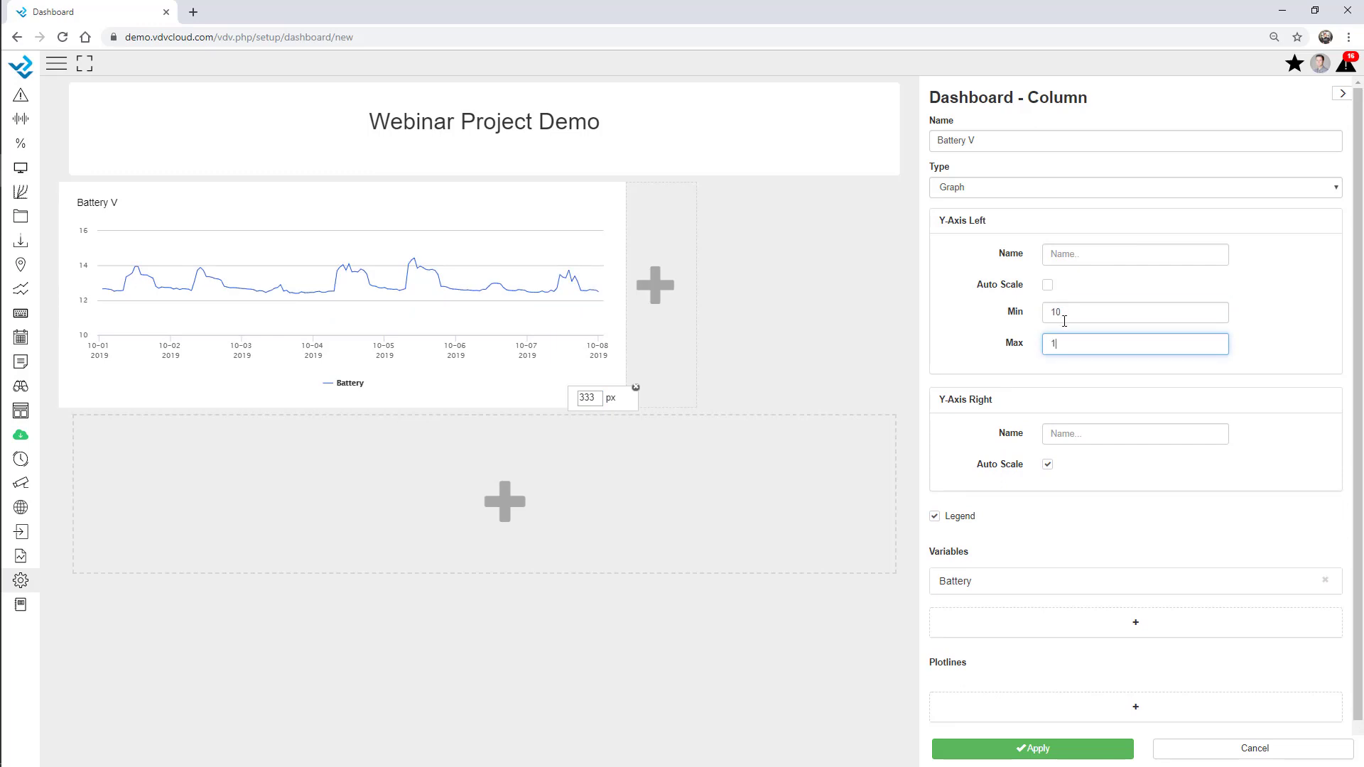
left_click(1259, 313)
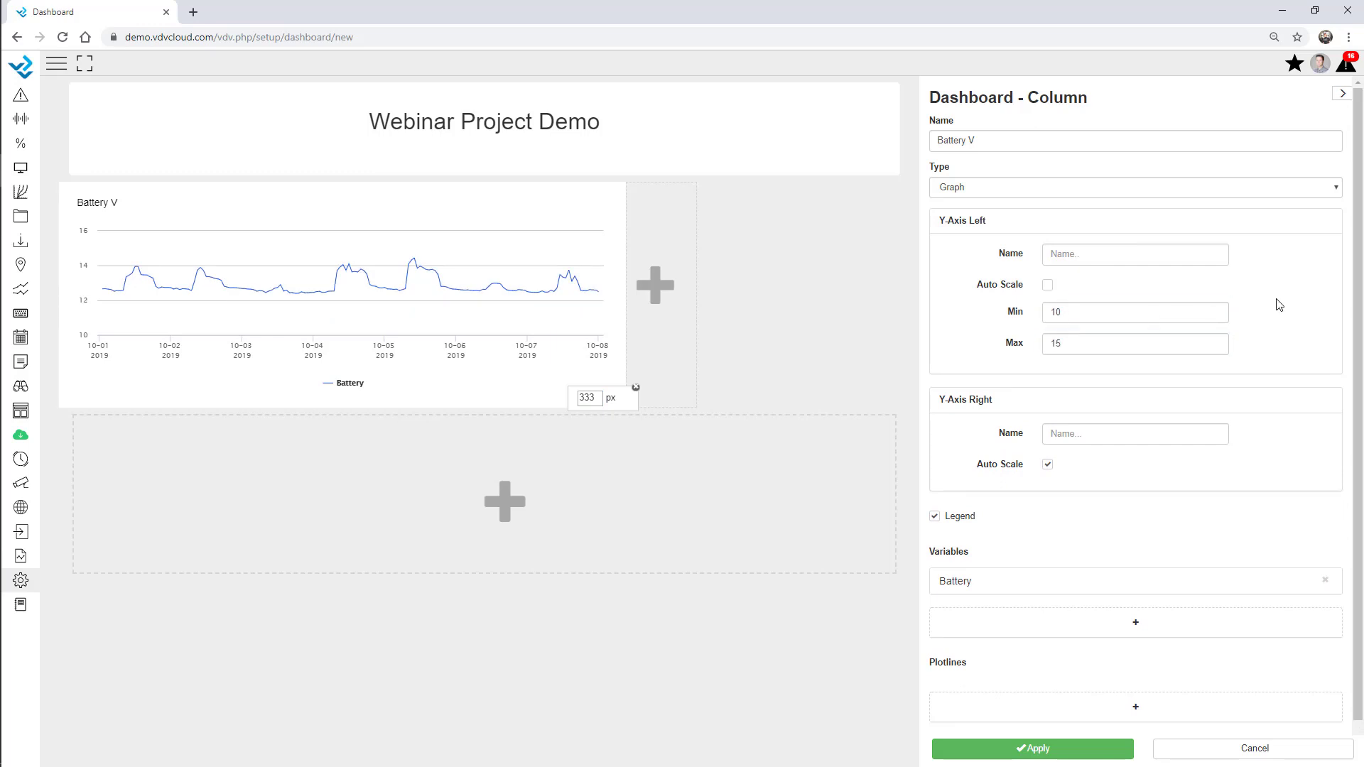
left_click(659, 314)
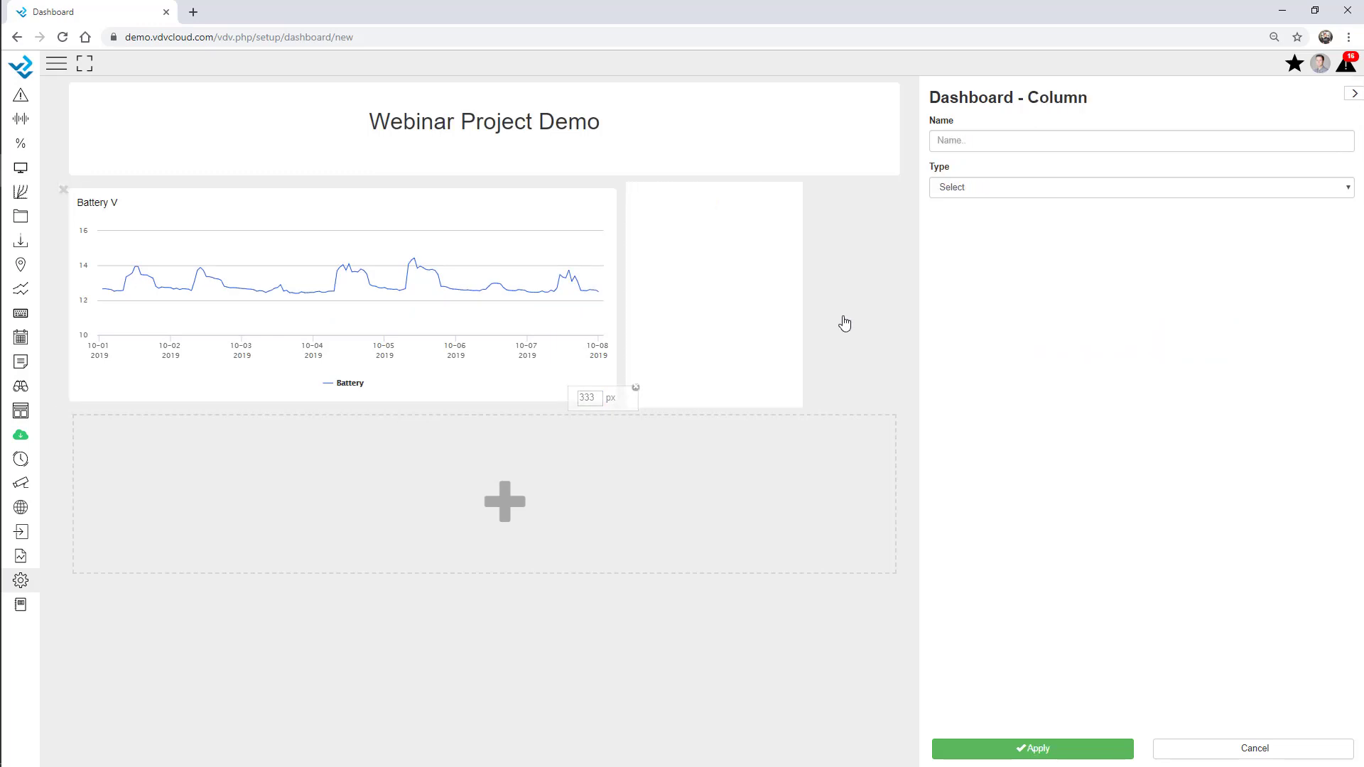
Make the side column a numeric AWS - Webinar Battery display (12.6 V), and add a column below
left_click(960, 188)
left_click(994, 454)
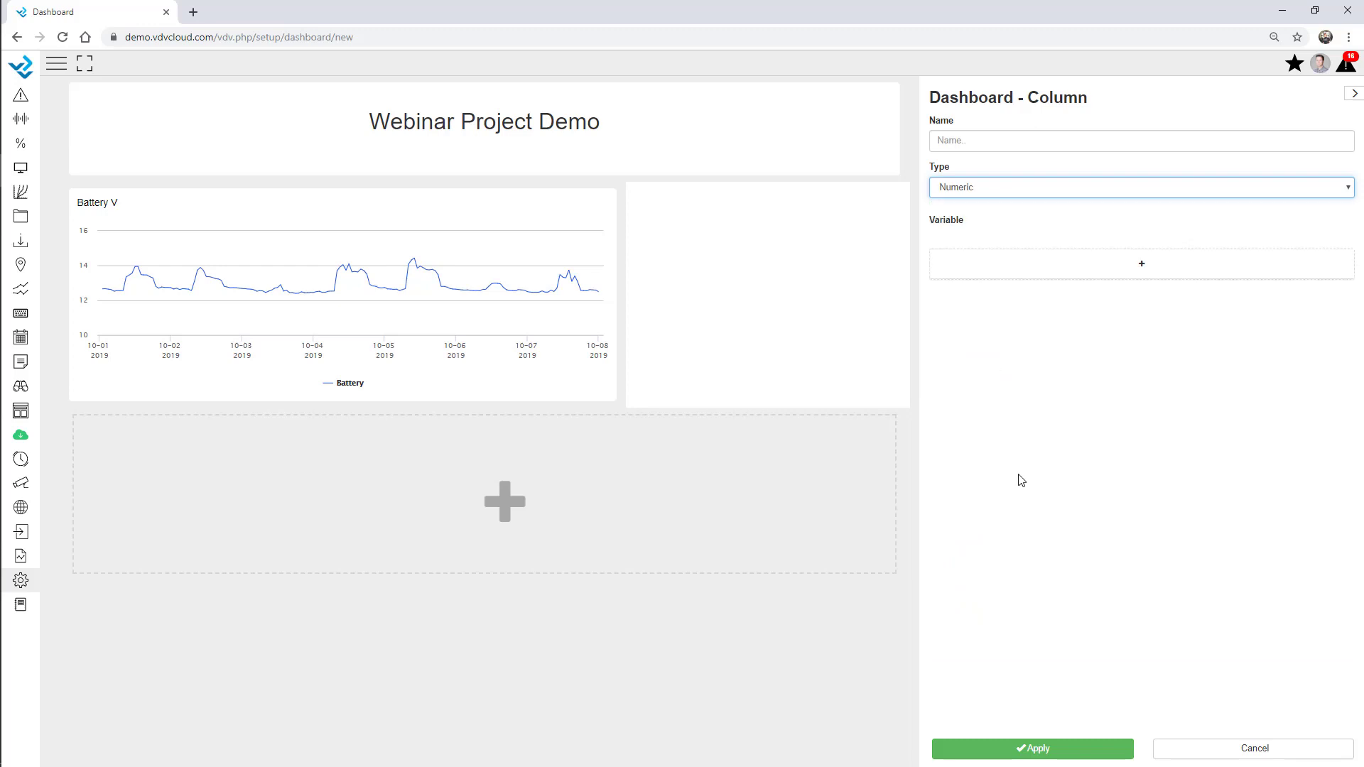
left_click(1083, 263)
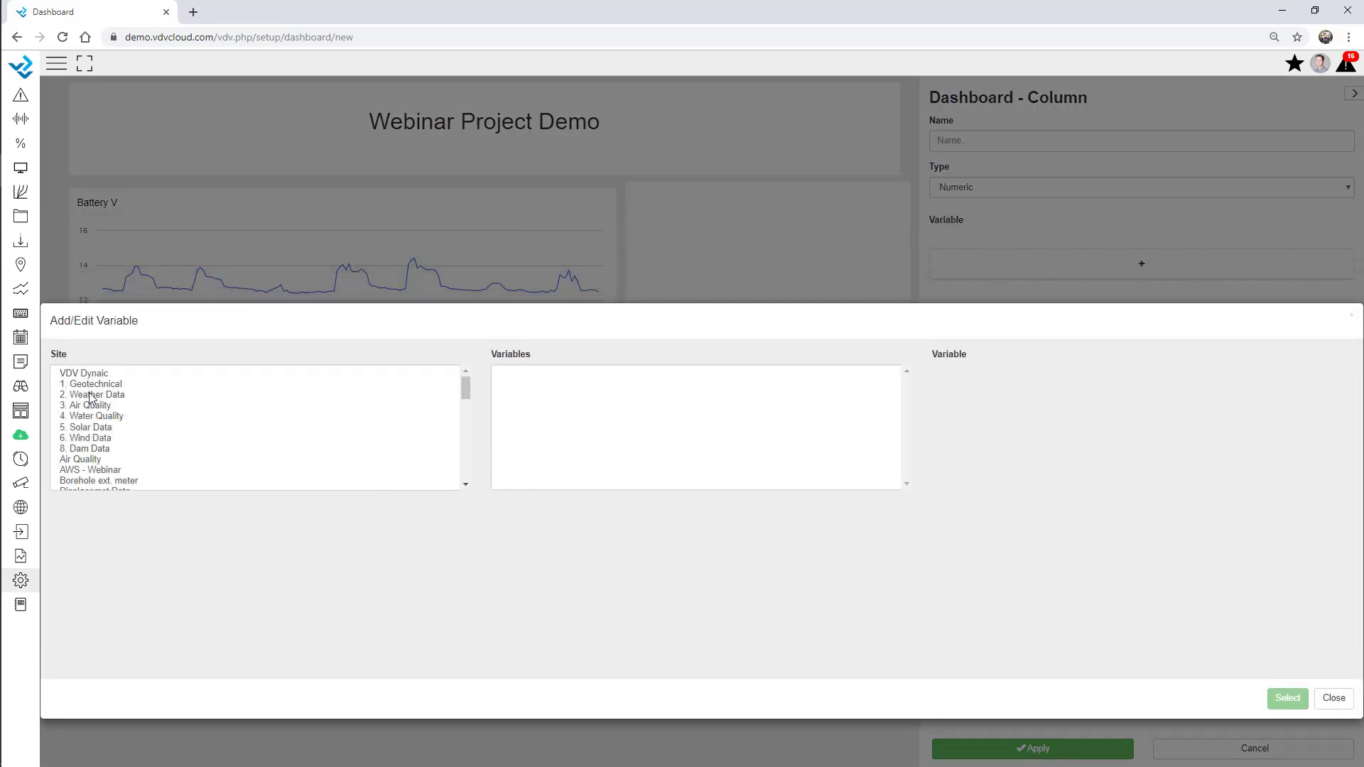
left_click(94, 418)
left_click(97, 385)
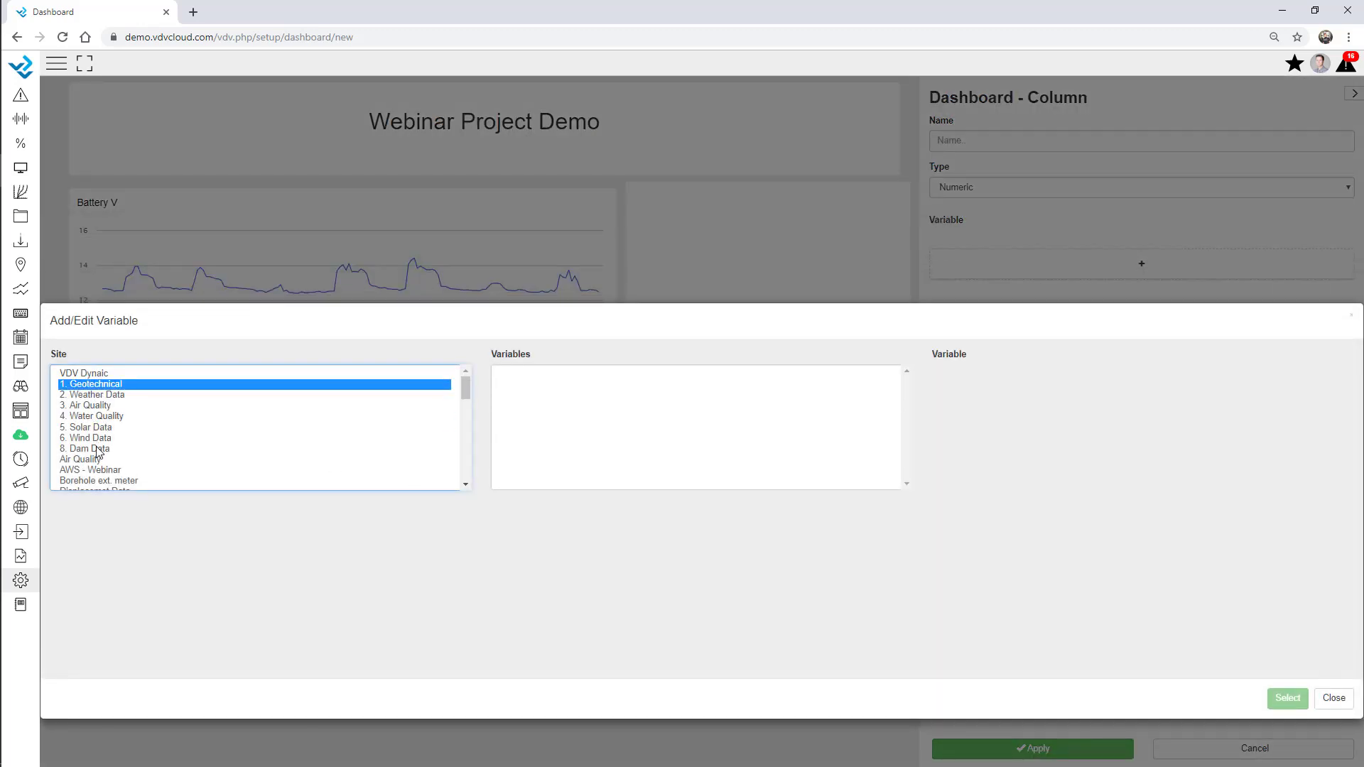
scroll(97, 457, "down", 1)
left_click(96, 399)
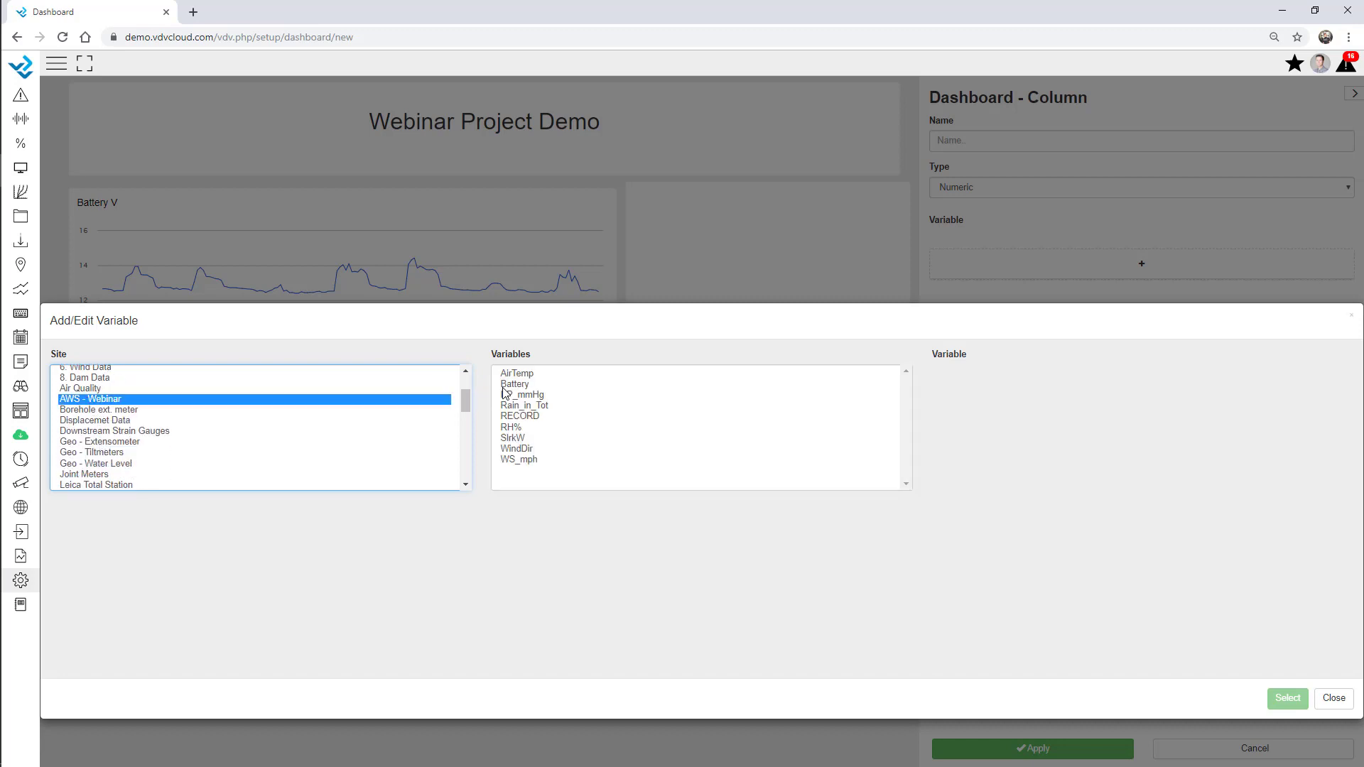
double_click(515, 384)
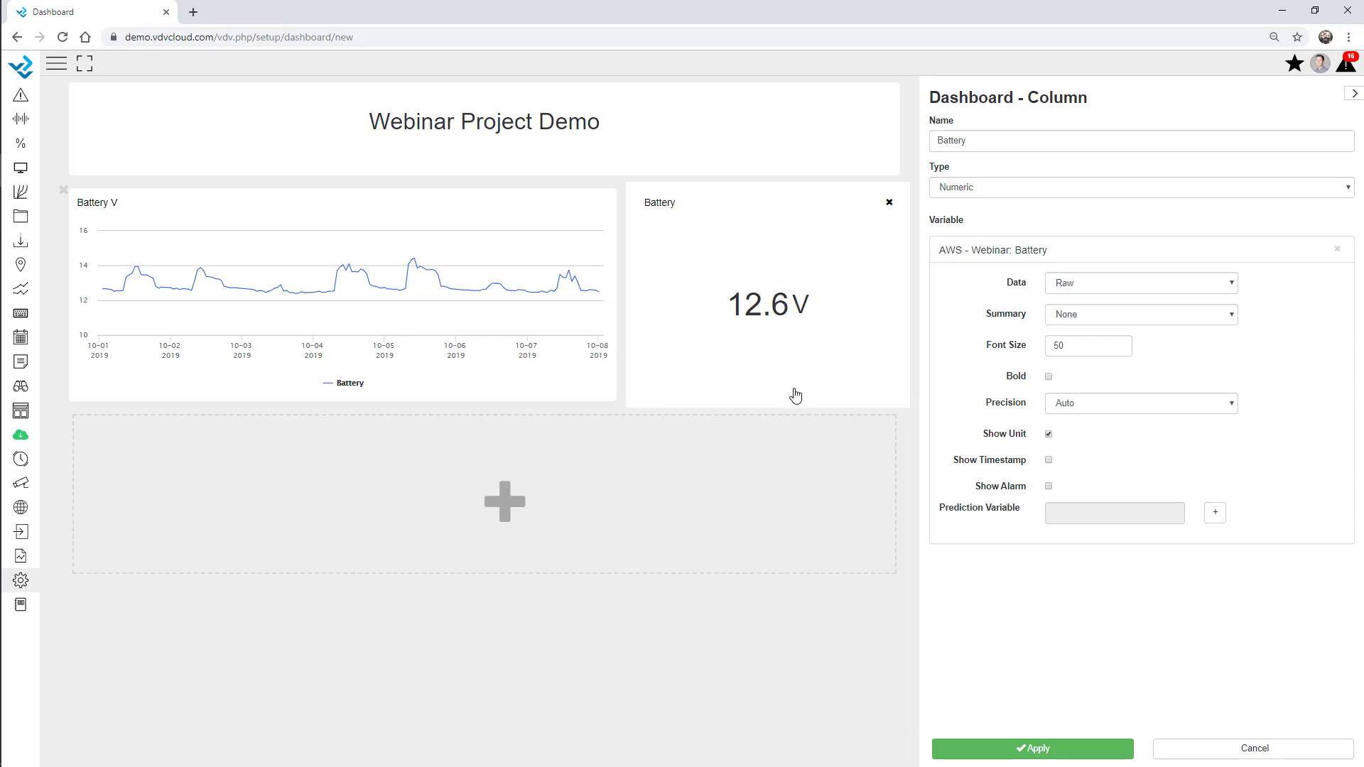
left_click(450, 516)
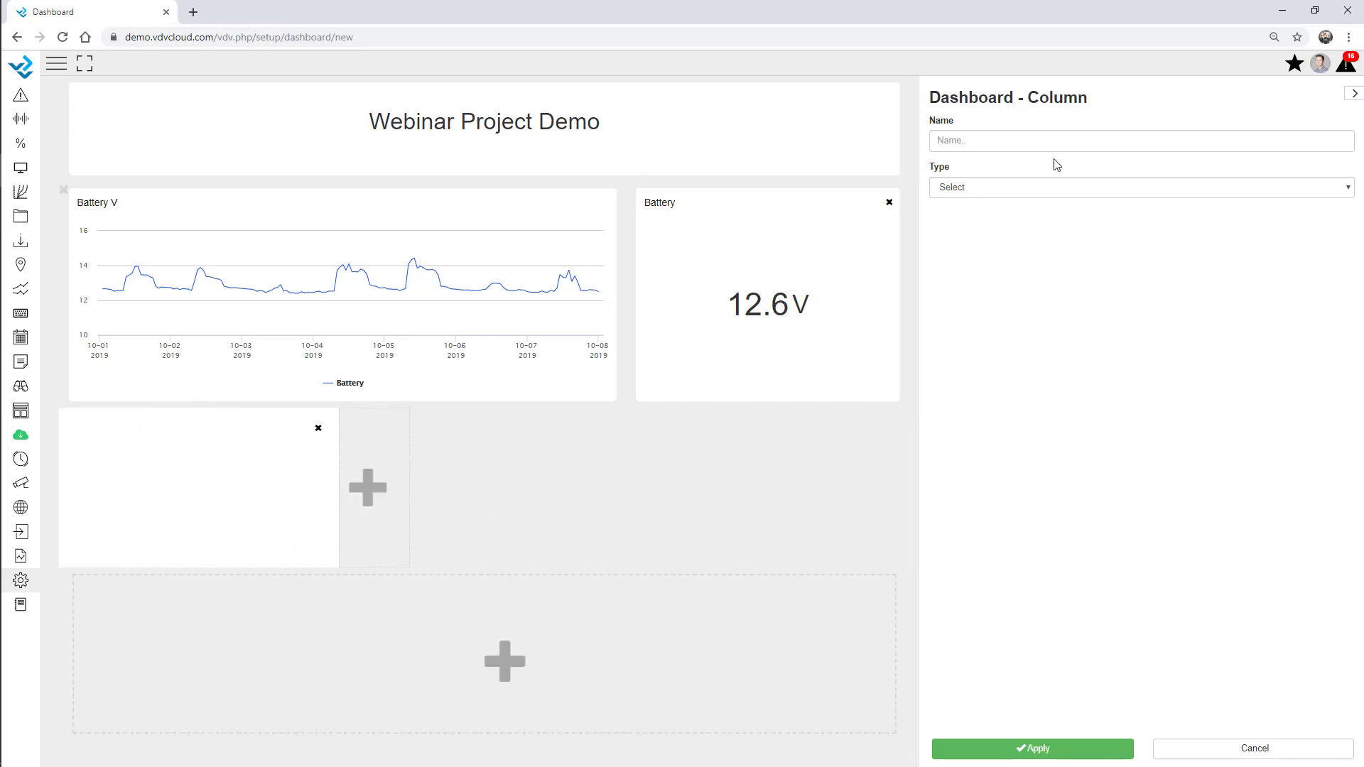
left_click(1032, 192)
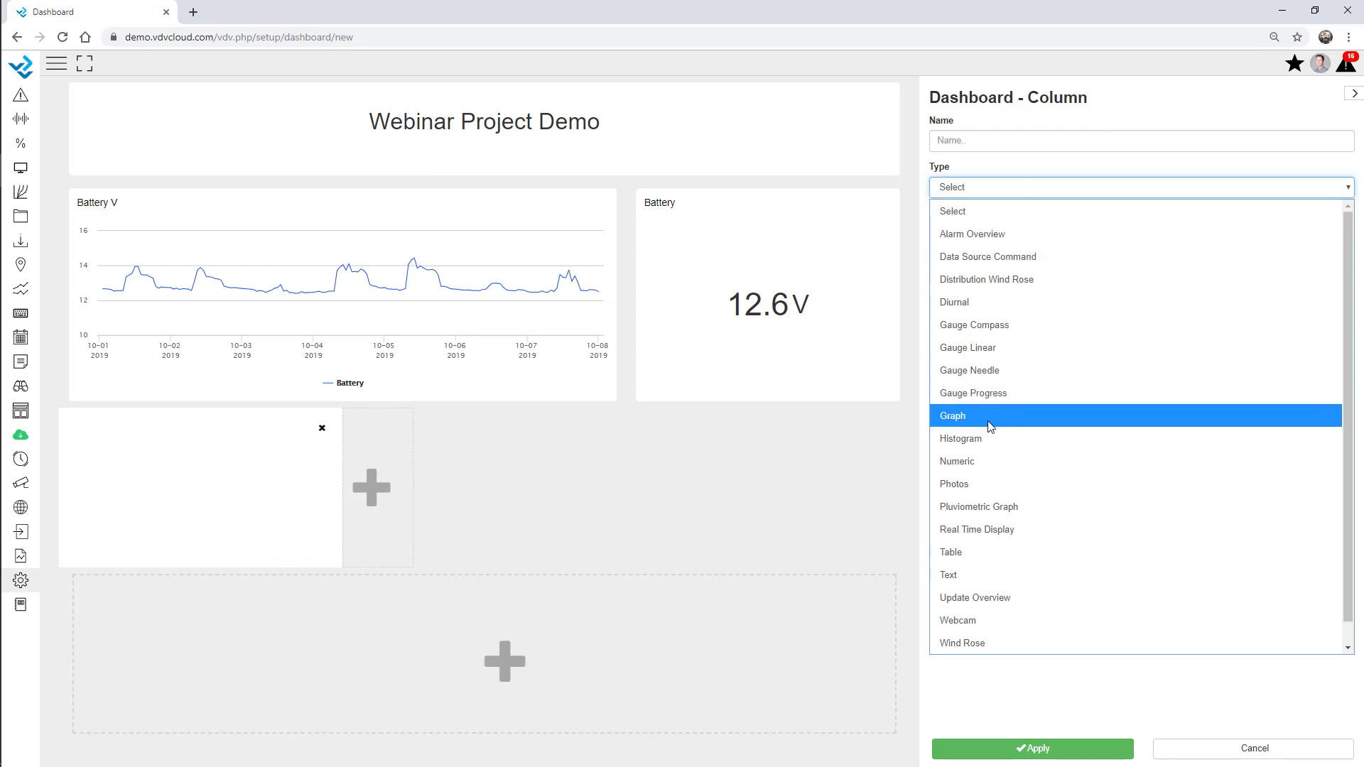
Set the column type to Gauge Compass and display WindDir from AWS - Webinar
left_click(983, 328)
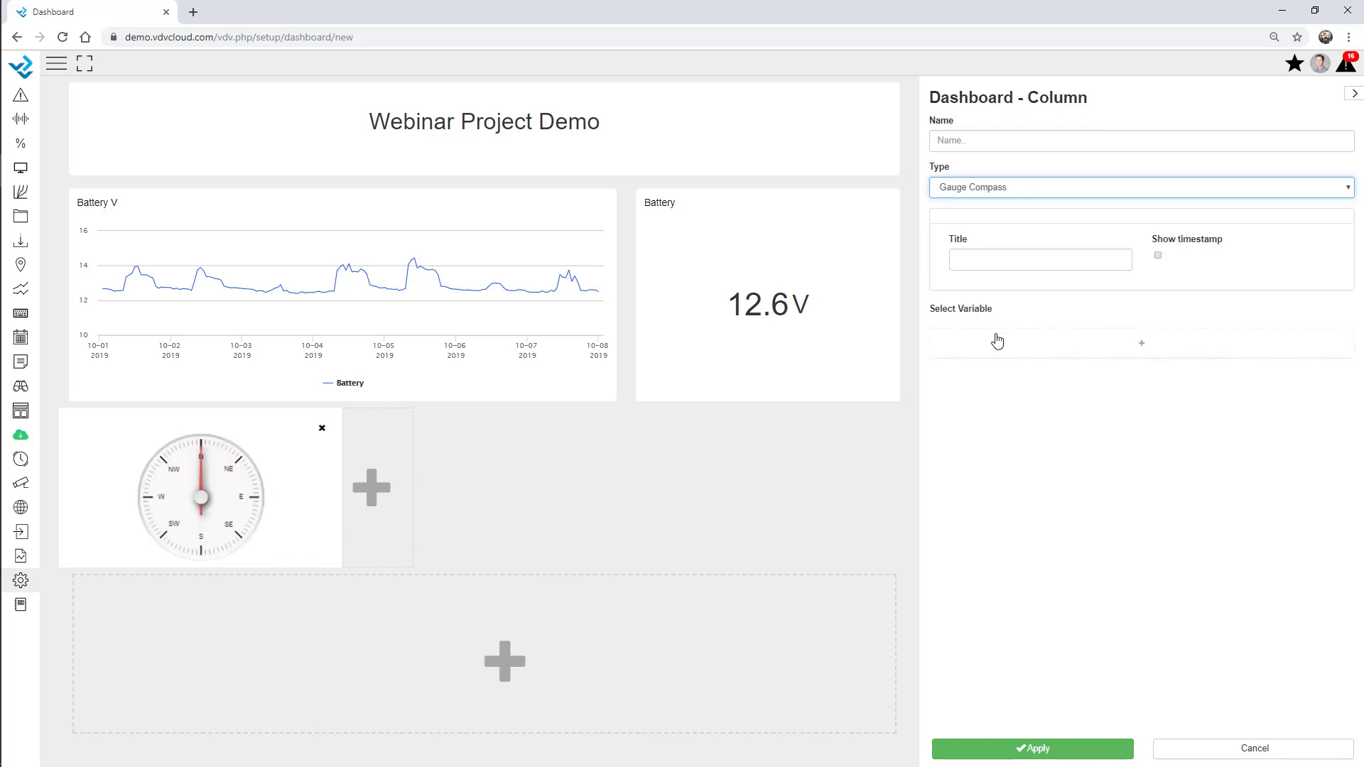
left_click(1080, 348)
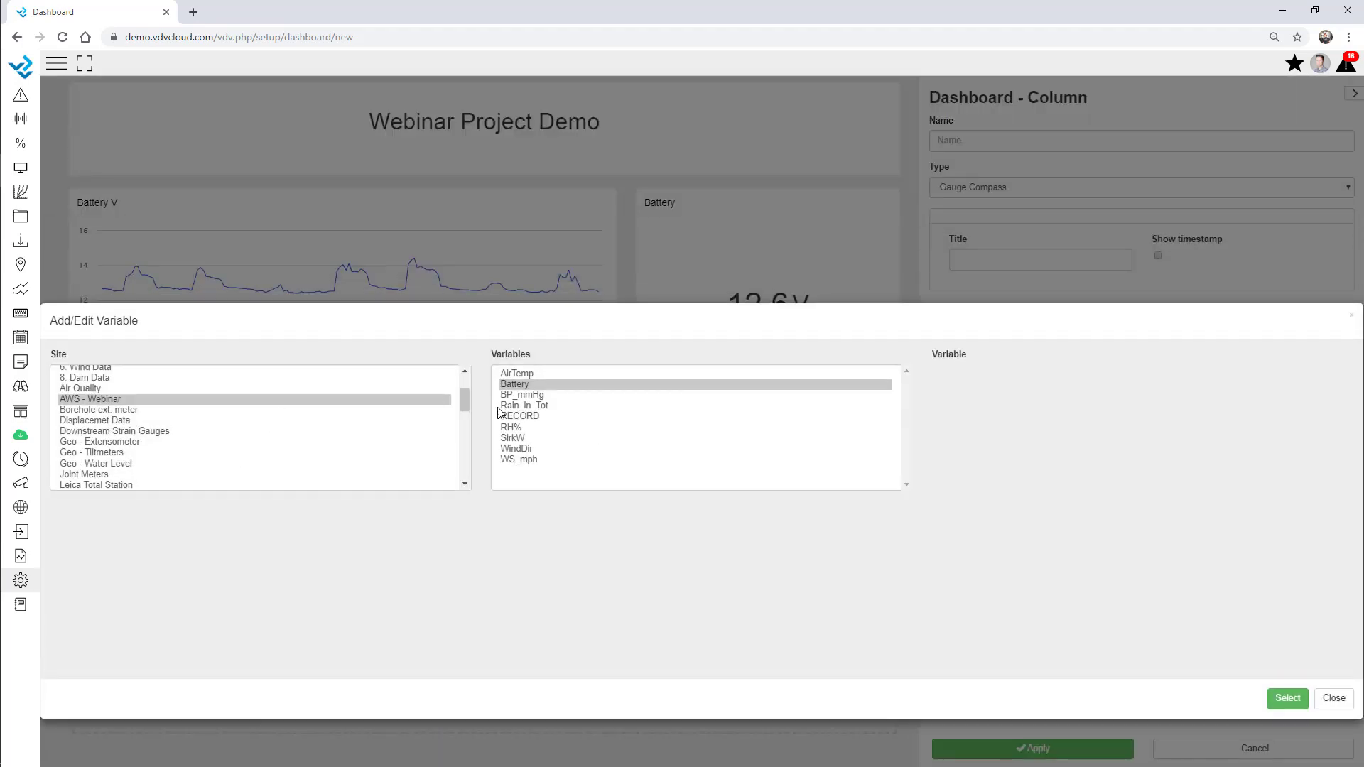
double_click(526, 449)
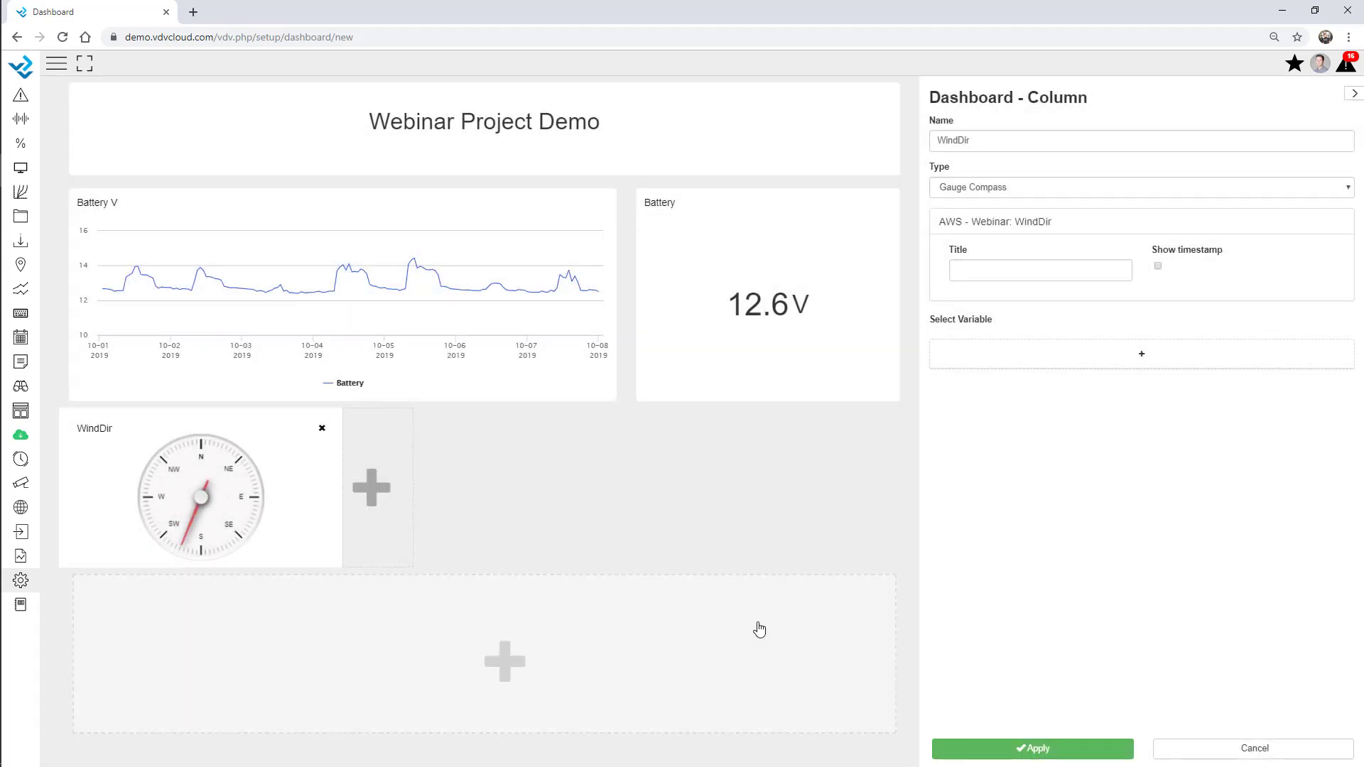
left_click(399, 507)
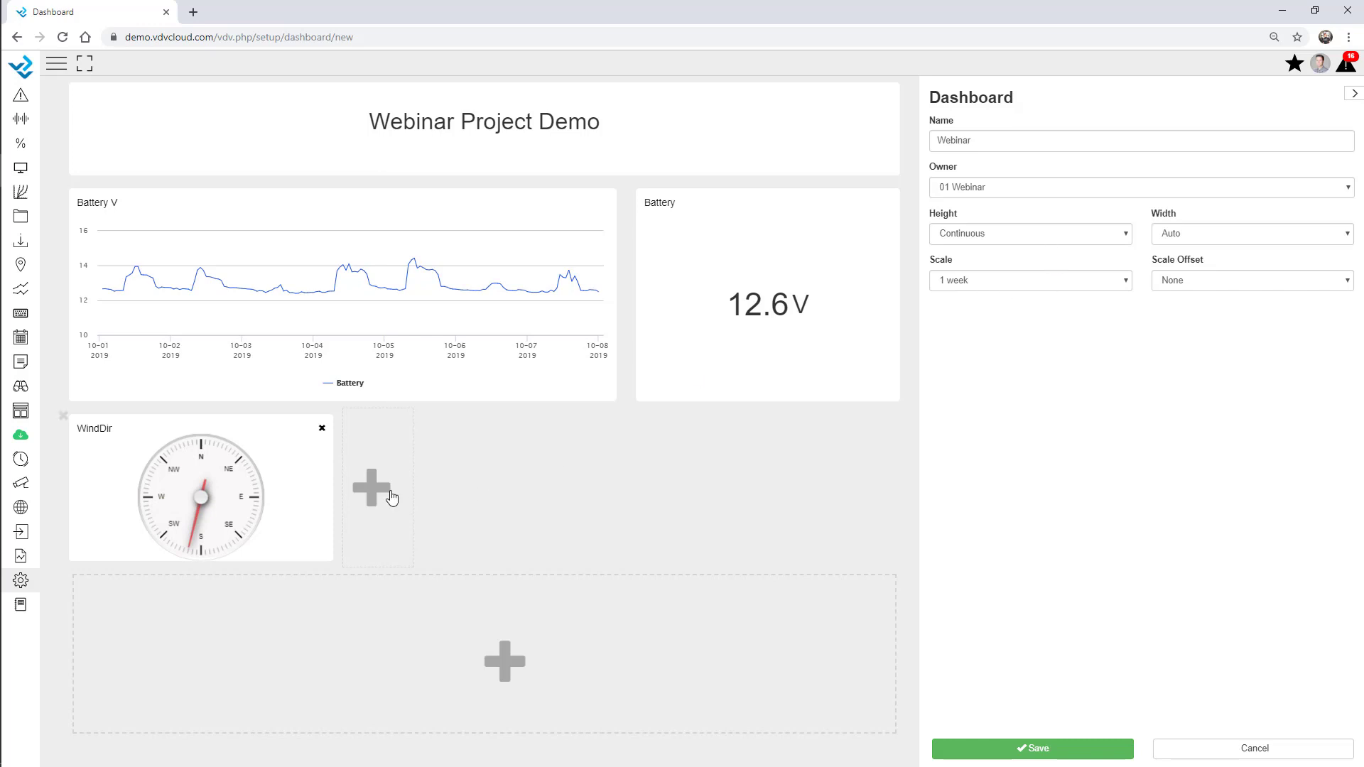
Add a Gauge Needle column beside the compass showing WS_mph with max value 25
left_click(356, 483)
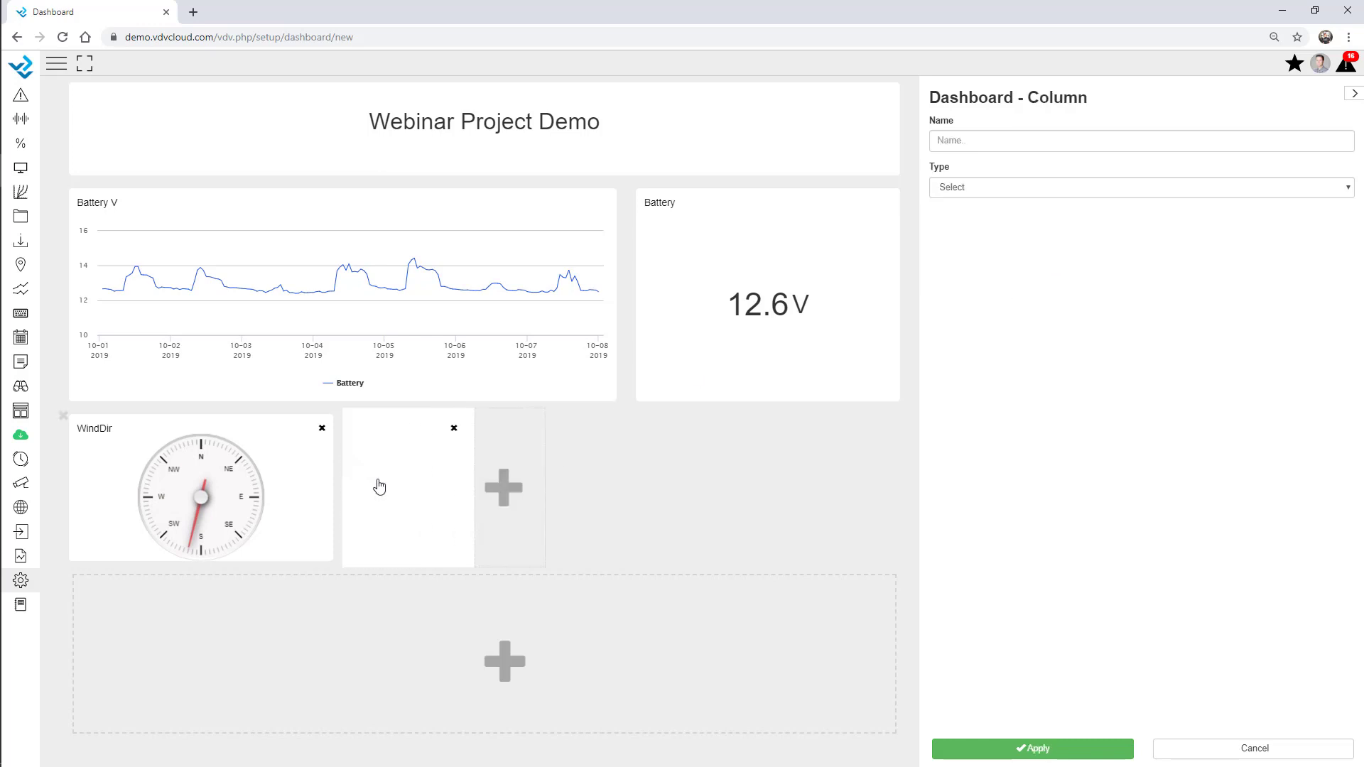
left_click(974, 190)
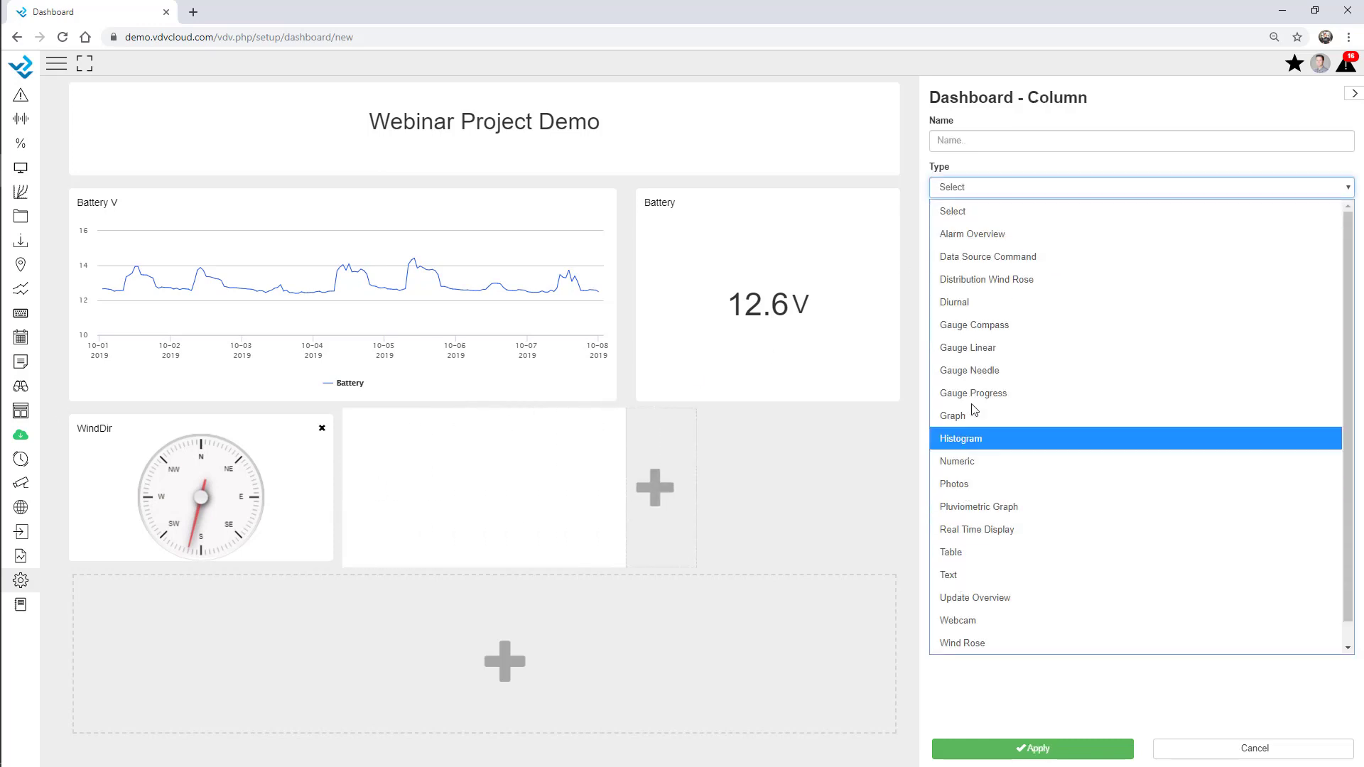
left_click(991, 370)
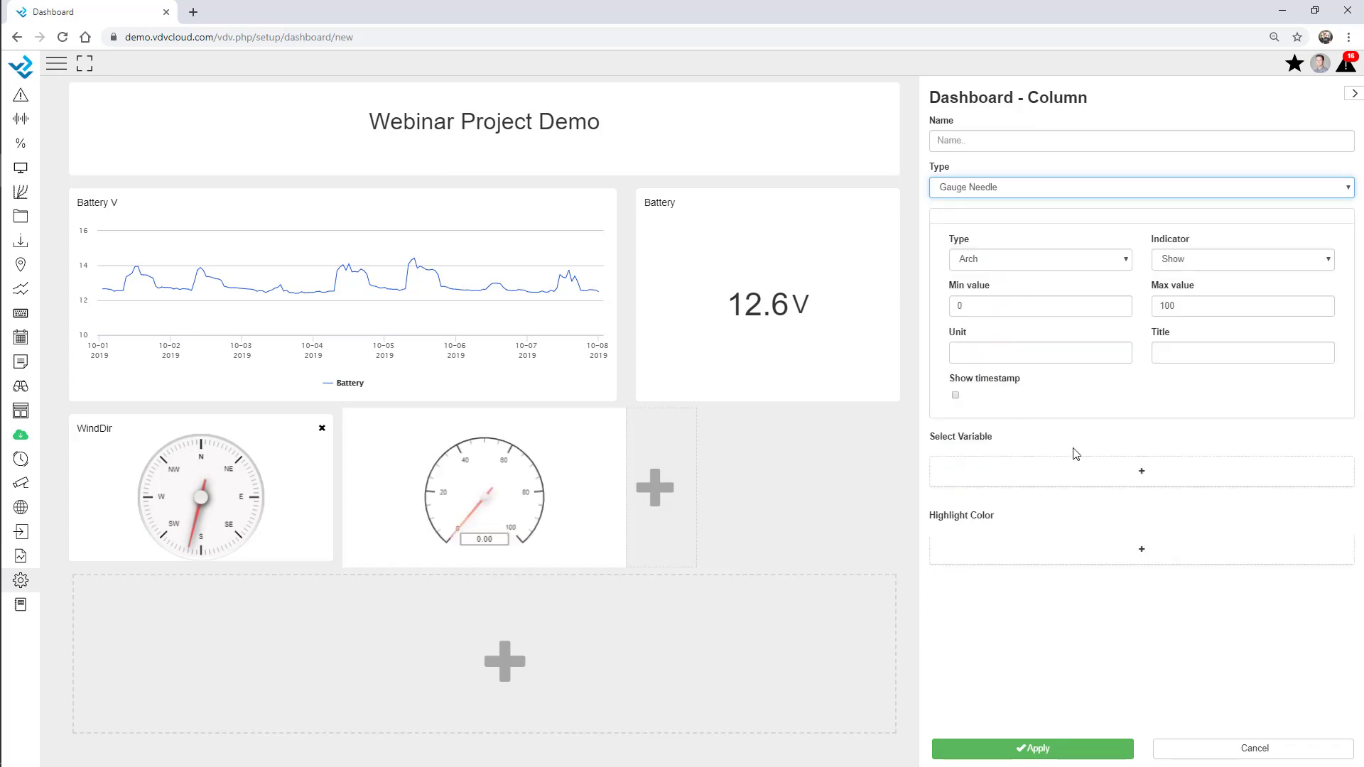
left_click(935, 475)
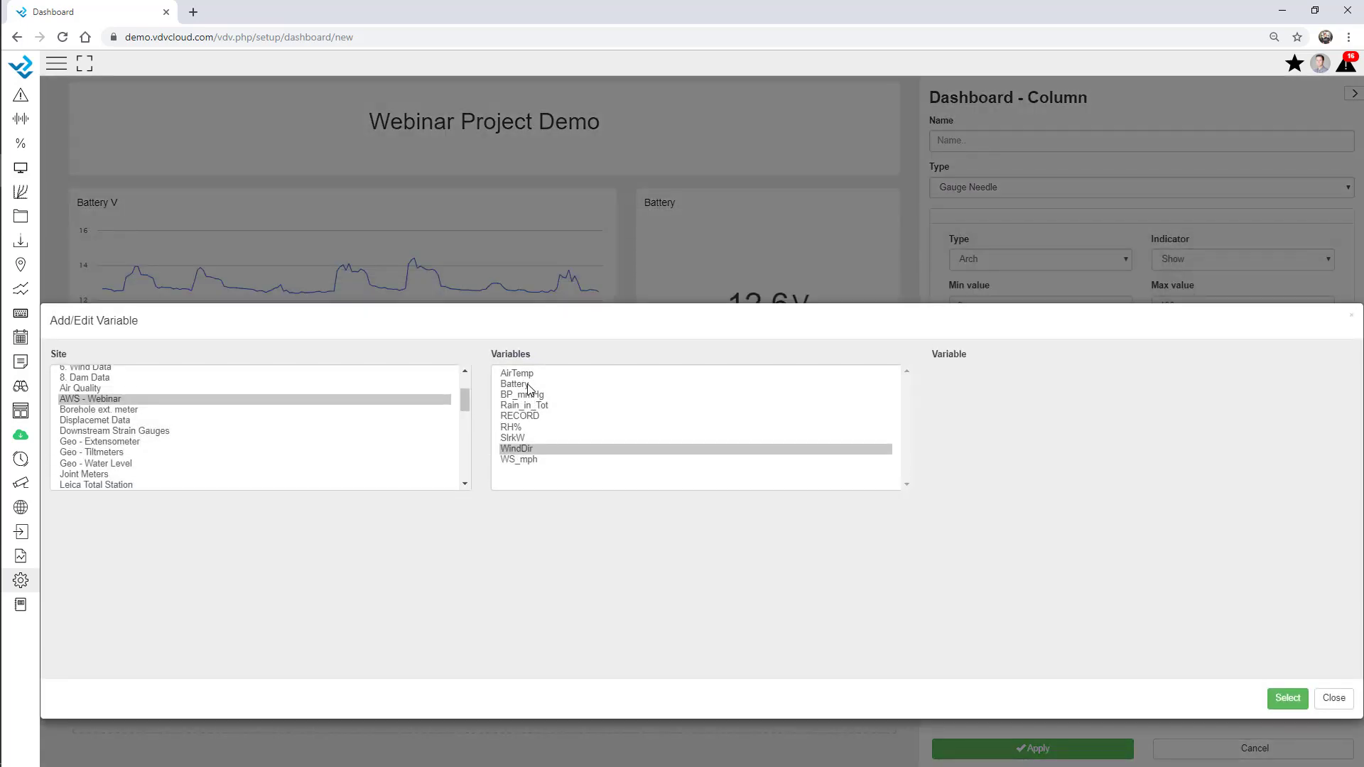
double_click(527, 459)
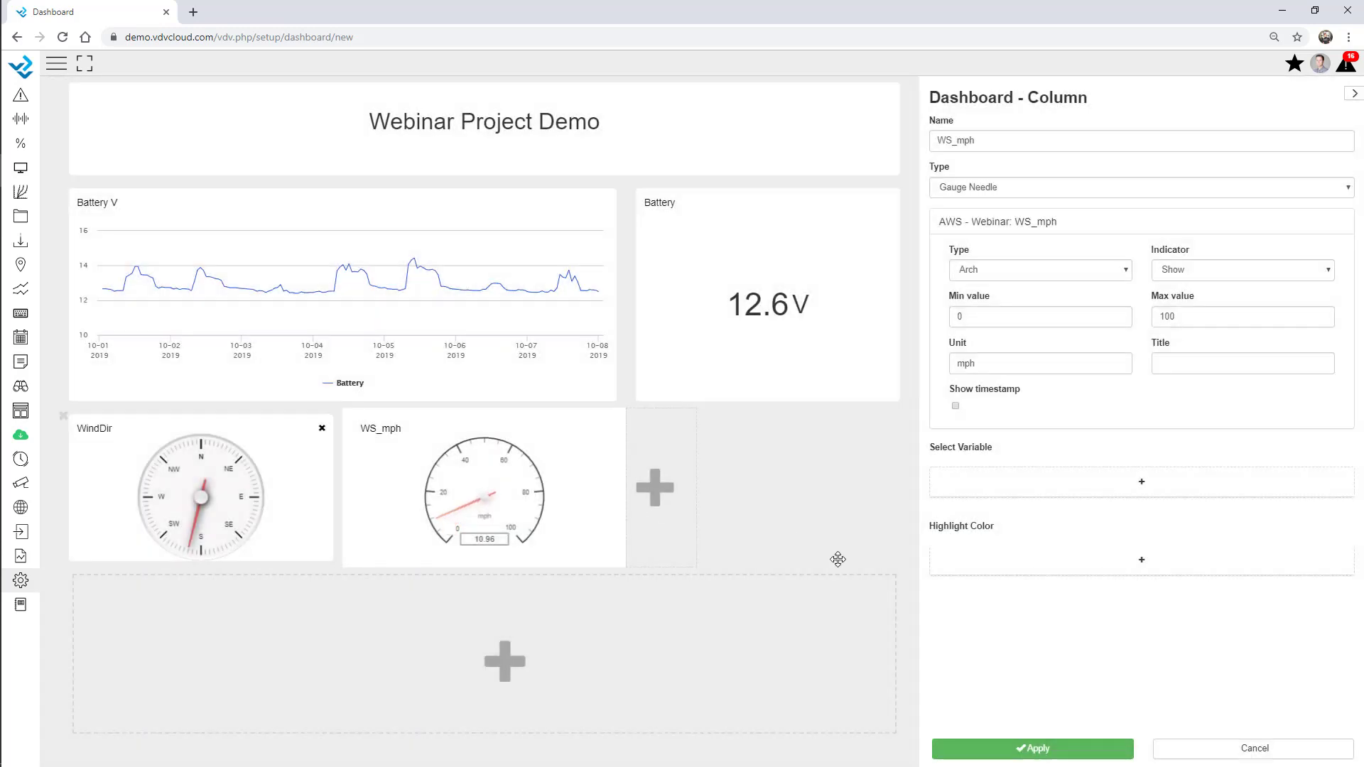
double_click(1182, 315)
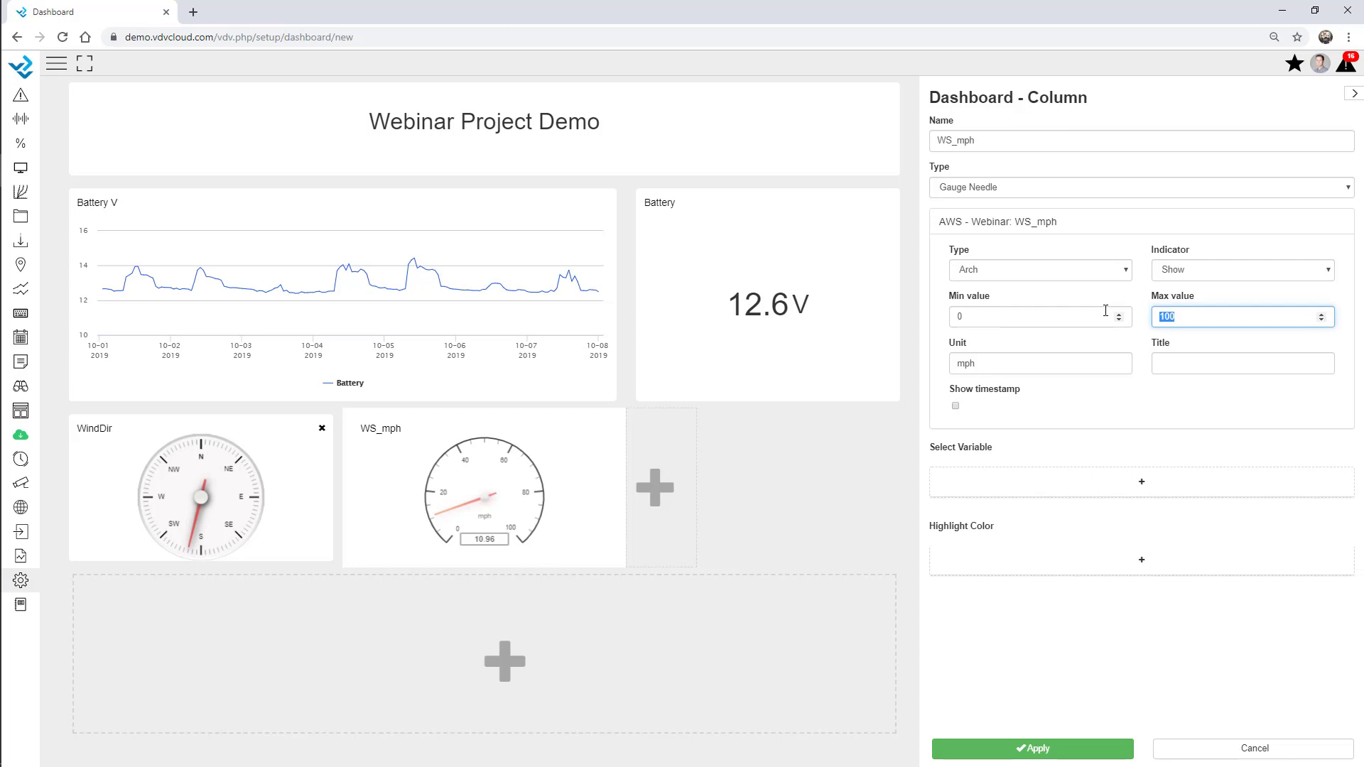
type("25")
left_click(1139, 259)
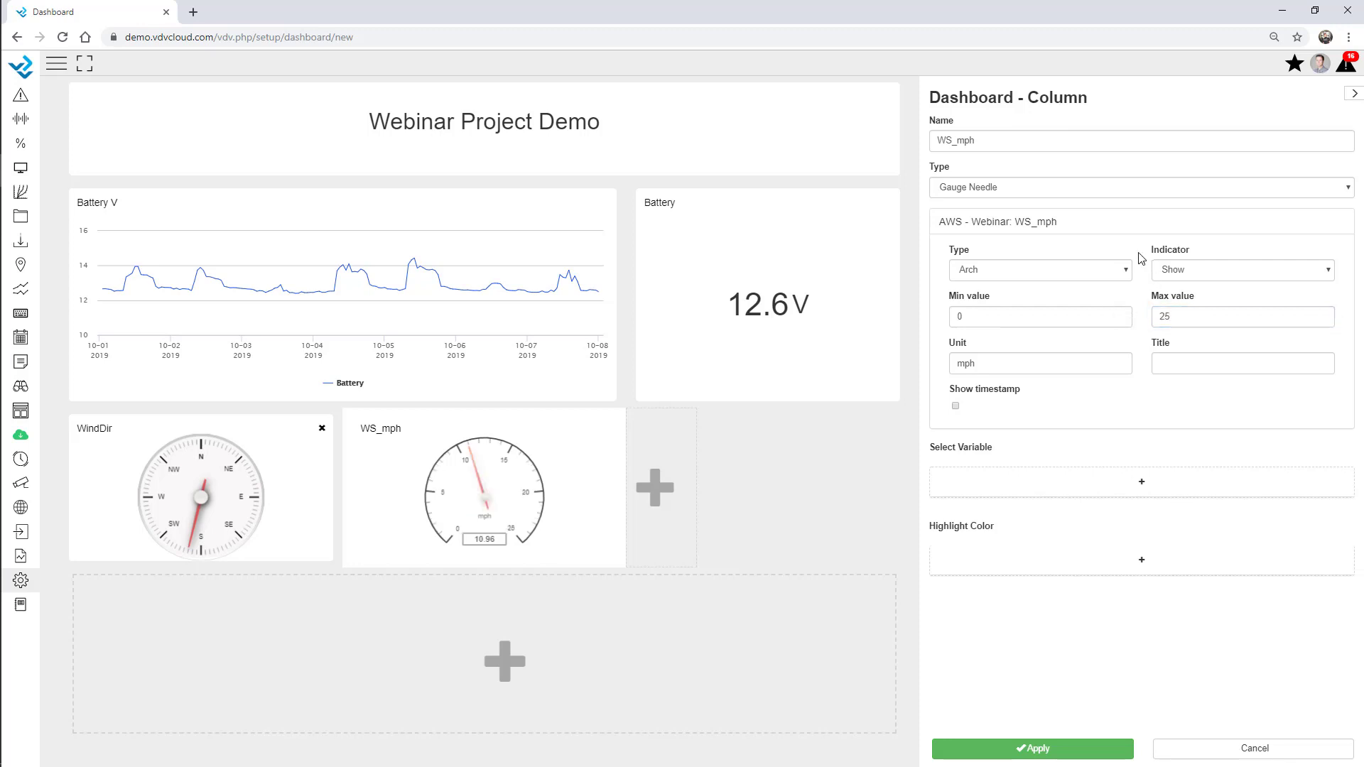
Add green 0–5 and yellow 5–10 highlight colour bands to the gauge
left_click(1094, 568)
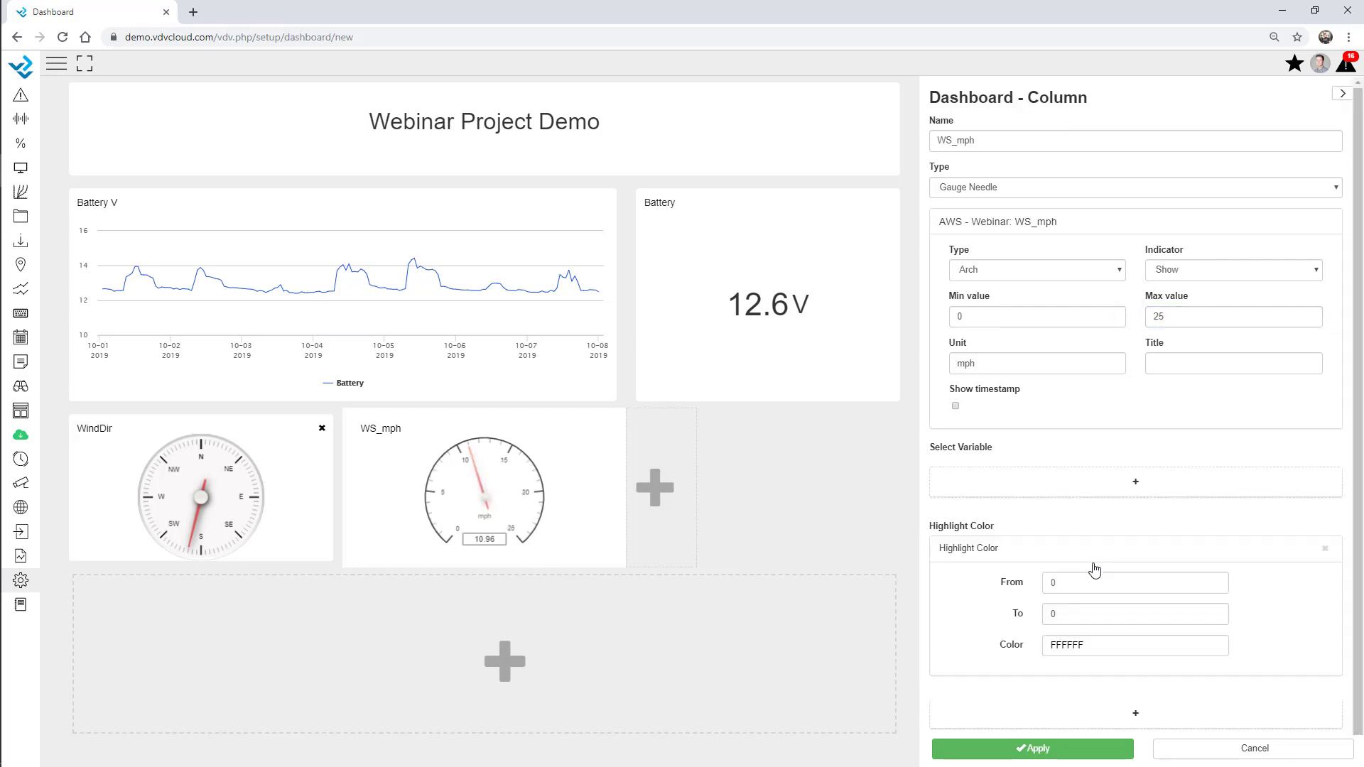
double_click(1053, 571)
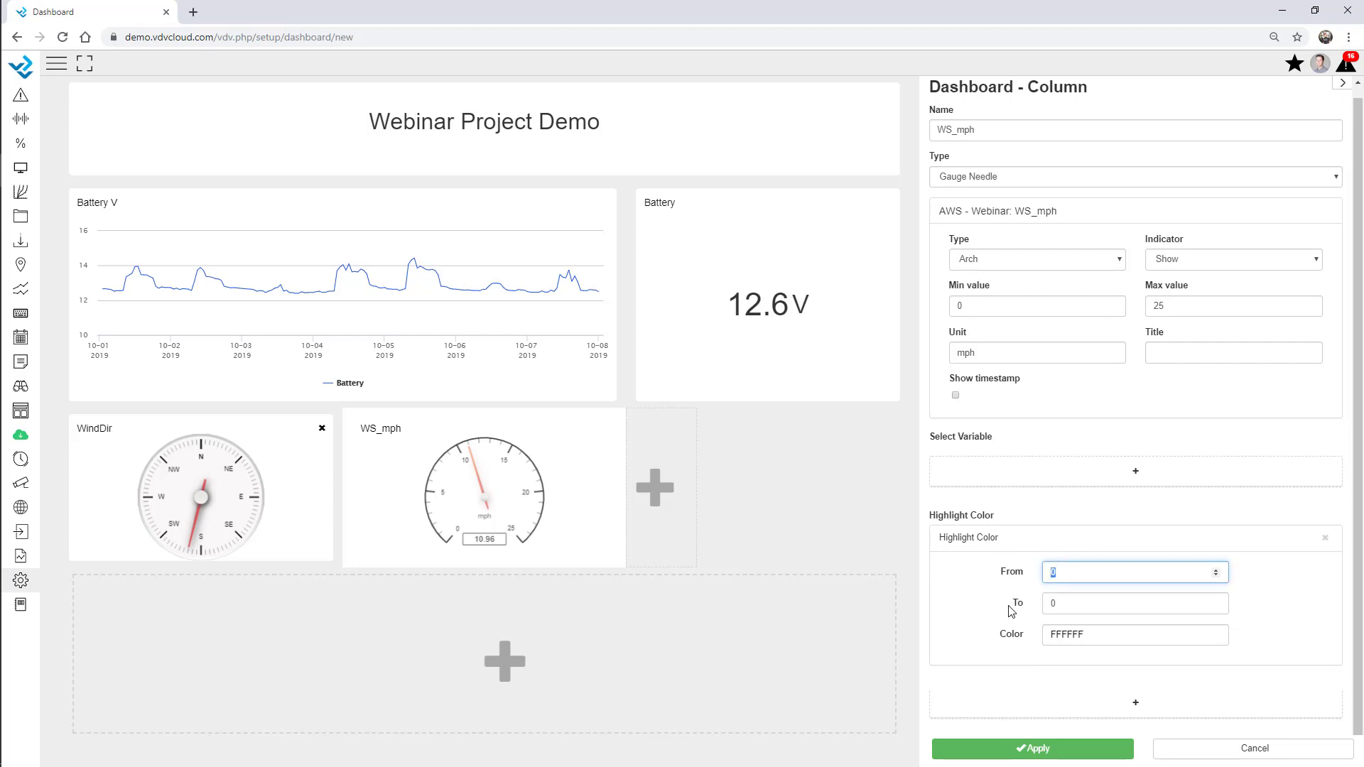
double_click(1064, 601)
left_click(1090, 633)
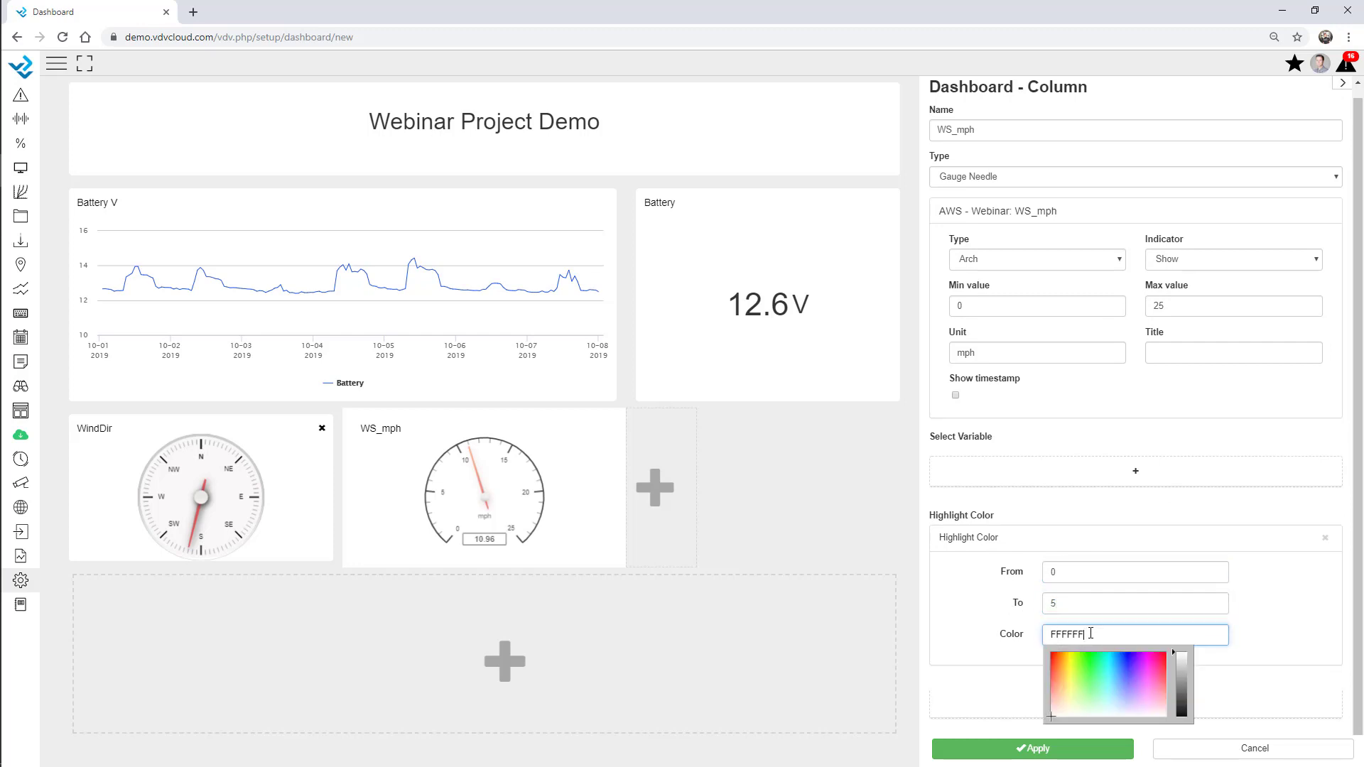
left_click(1089, 687)
left_click(1271, 600)
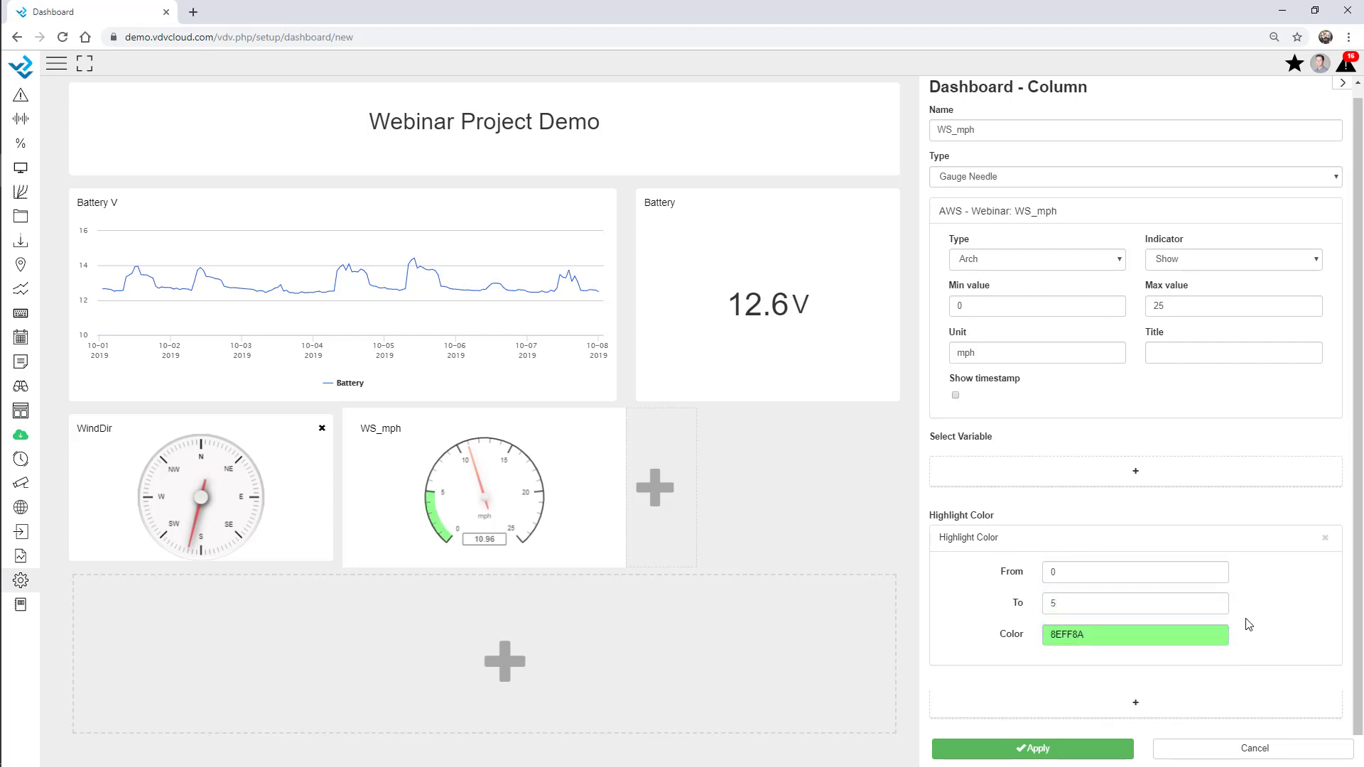
left_click(1134, 705)
scroll(1172, 667, "down", 2)
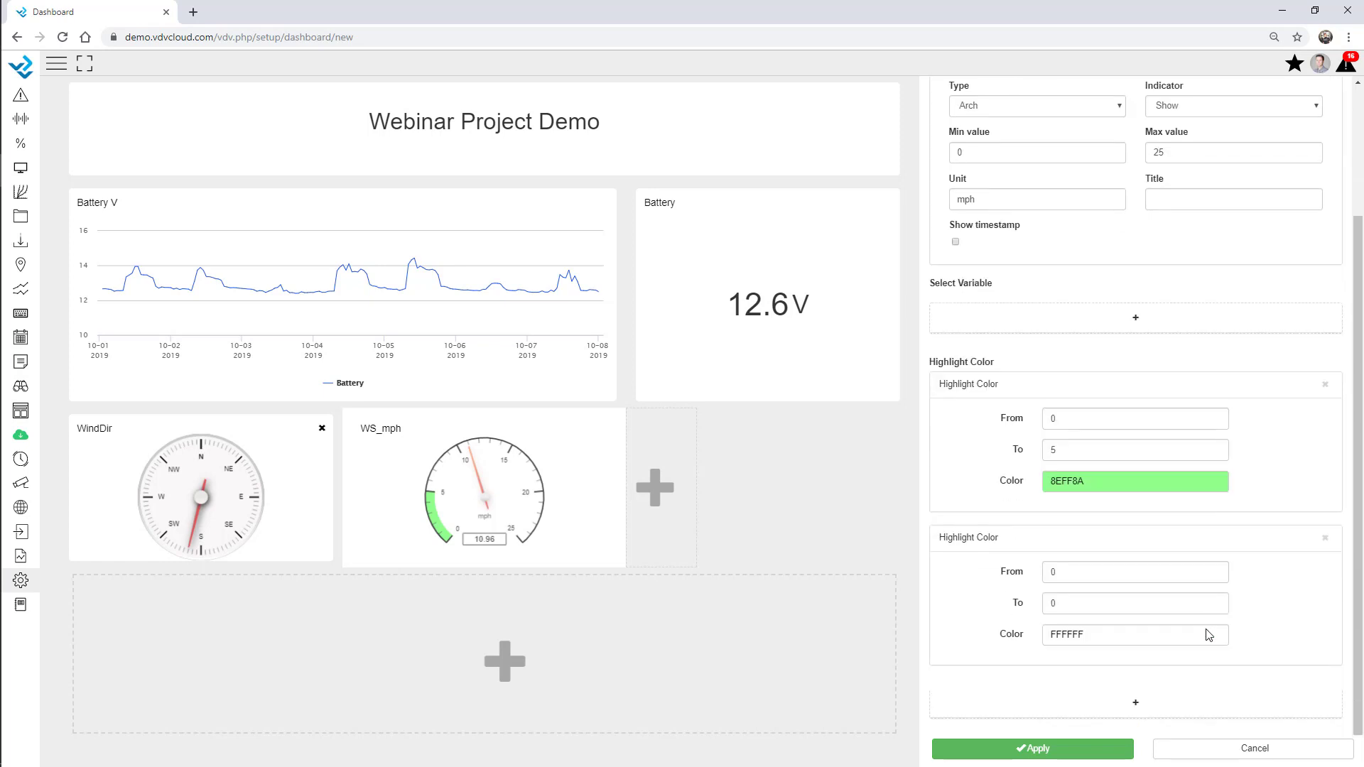
double_click(1068, 573)
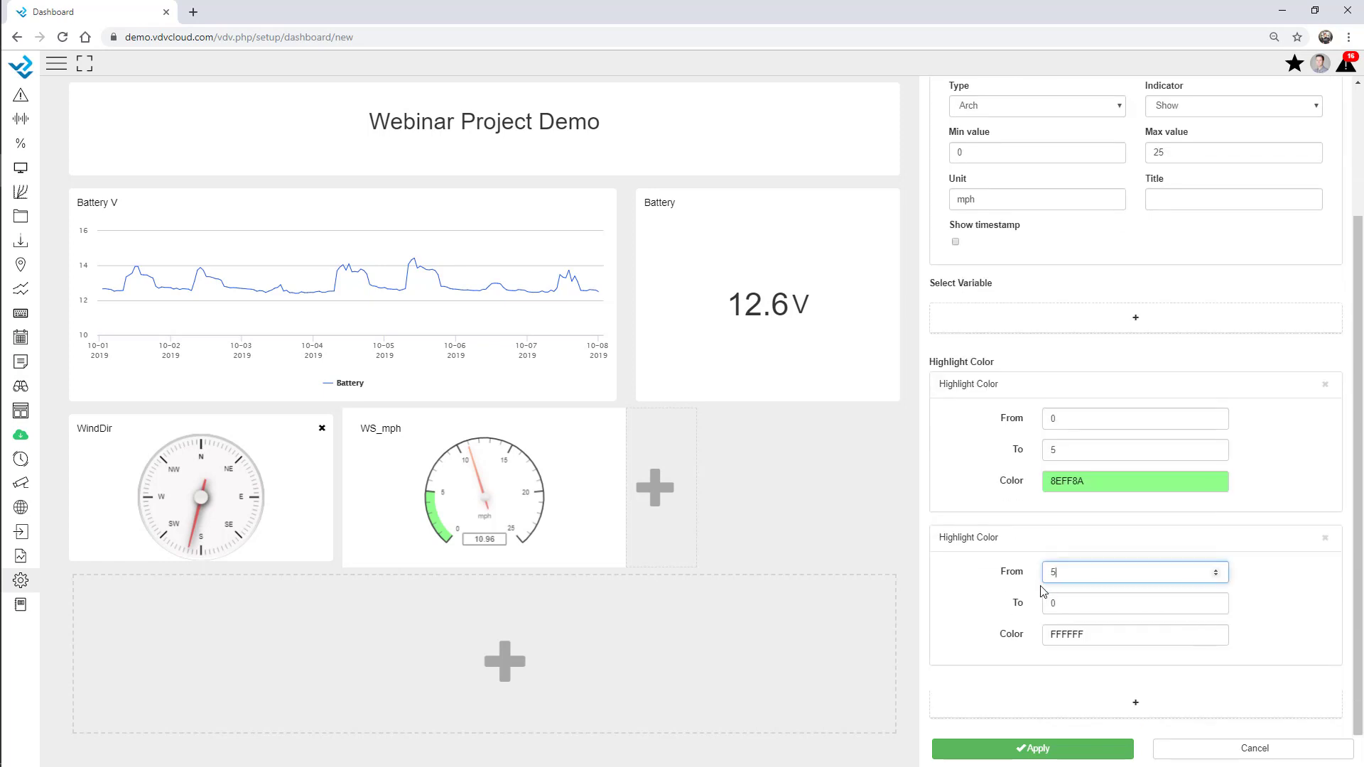
key("Tab")
type("1")
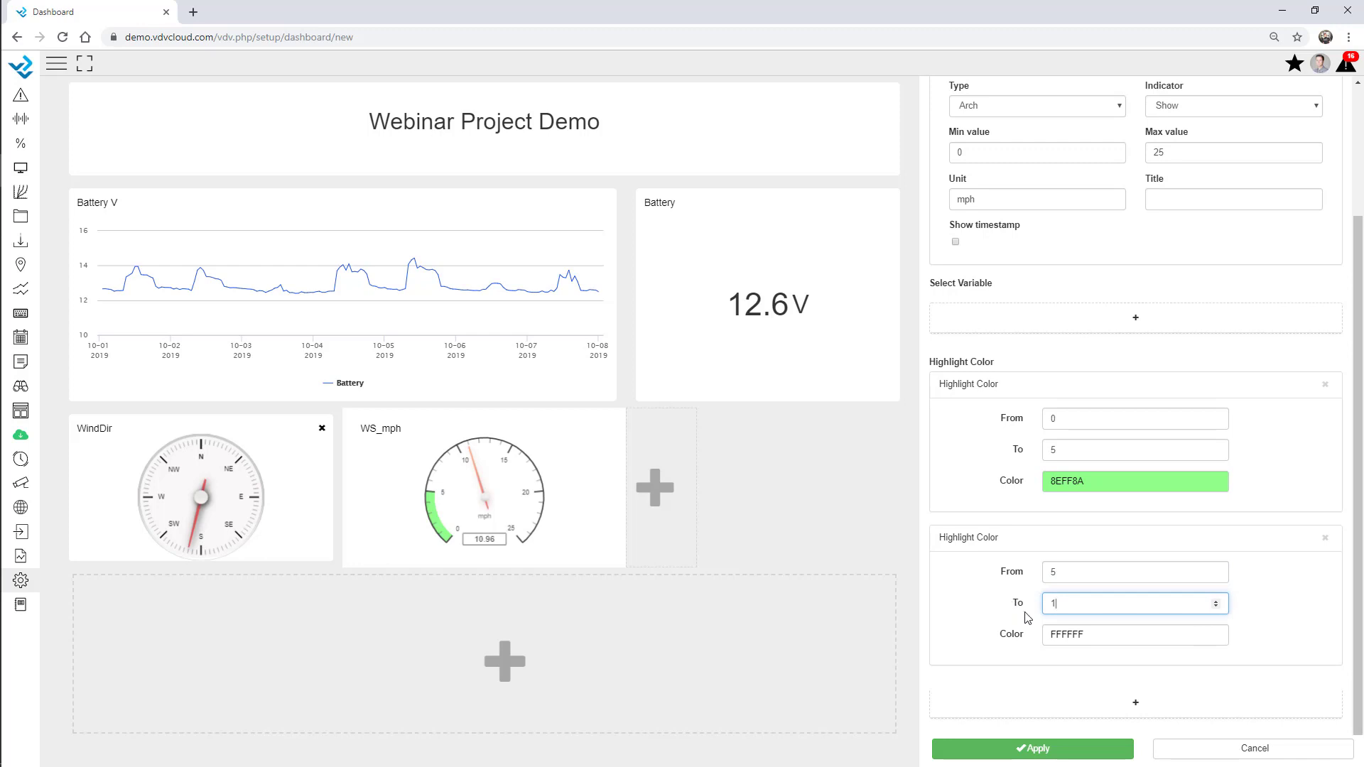
left_click(1077, 636)
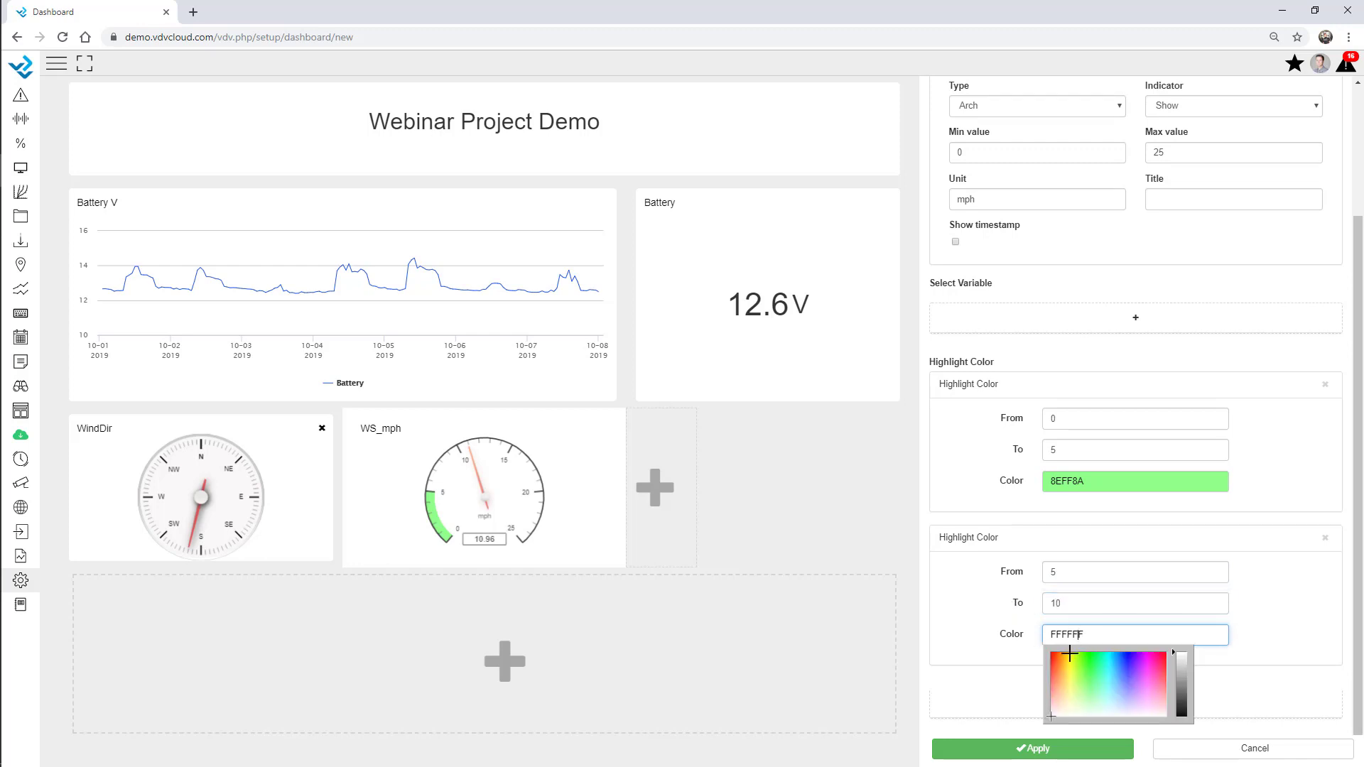
left_click(1072, 687)
left_click(1284, 617)
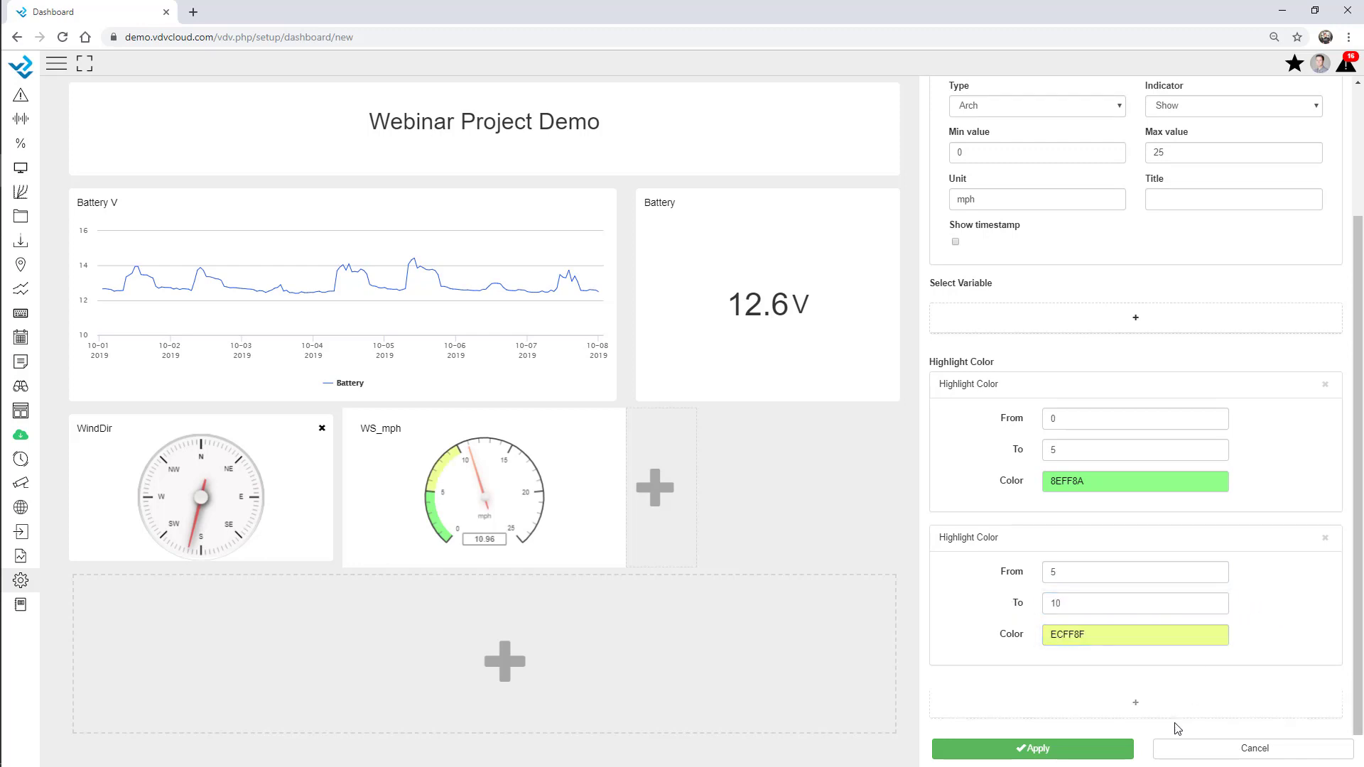
Add a third orange highlight band covering 10–25 mph
left_click(1133, 707)
scroll(1108, 614, "down", 2)
left_click(1069, 572)
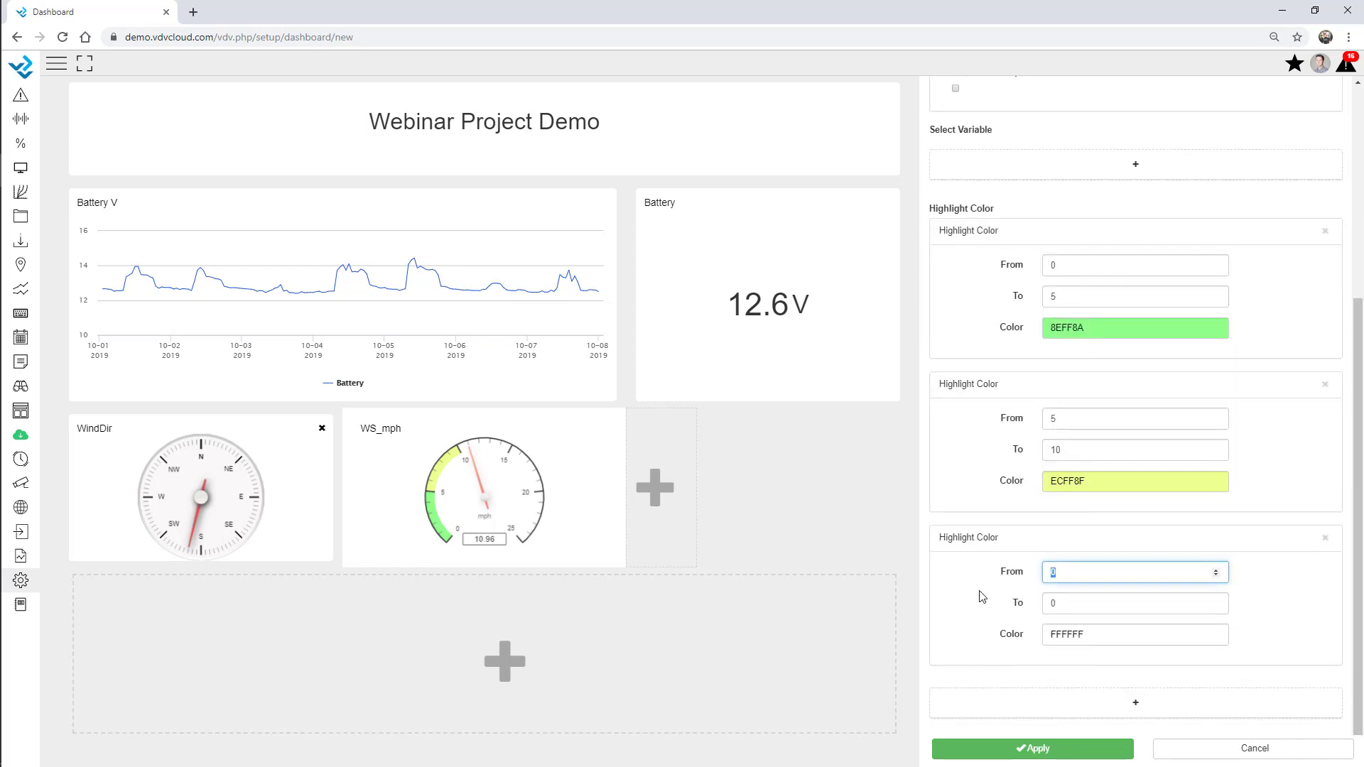
key("Tab")
type("2")
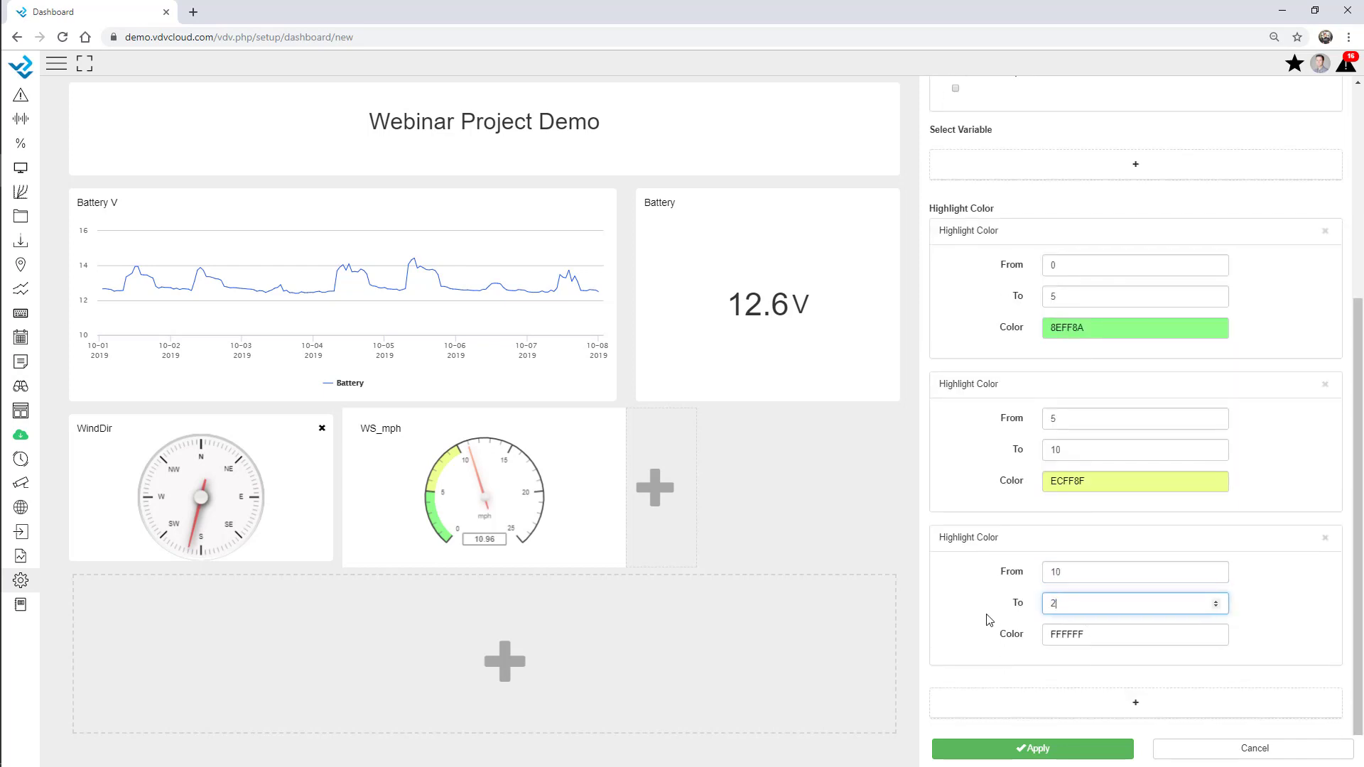
left_click(1078, 630)
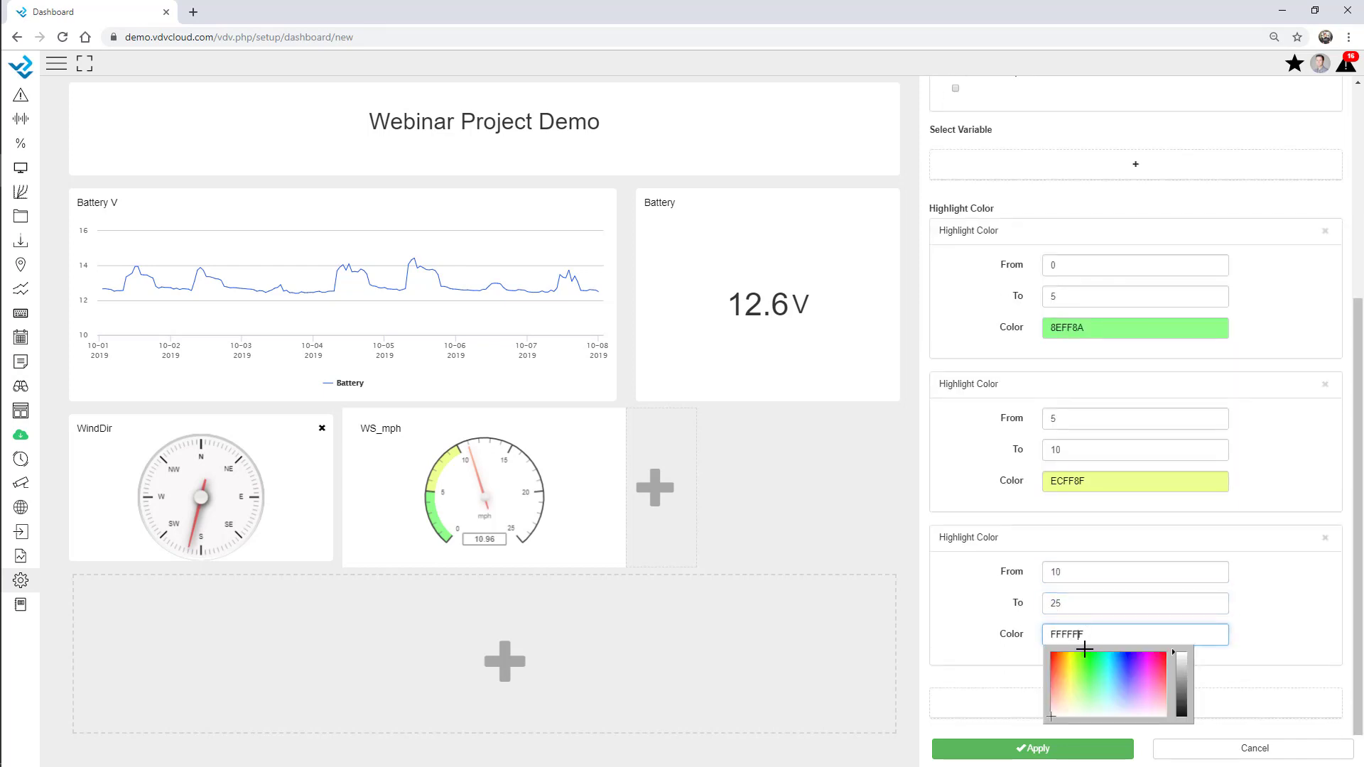
left_click(1054, 679)
left_click(1278, 603)
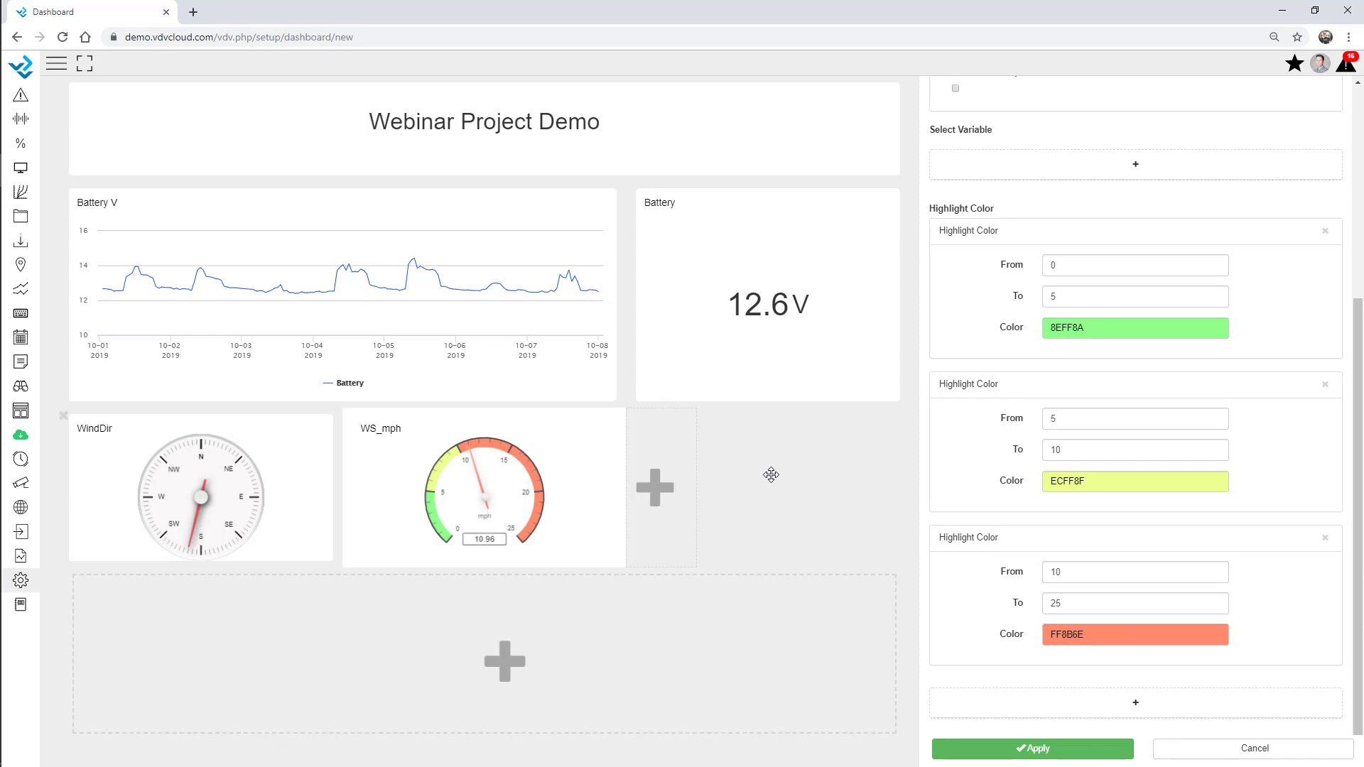
left_click(672, 495)
Make the new column a Photos column and add AWS-1.jpg from the Desktop Webinar folder
left_click(1009, 194)
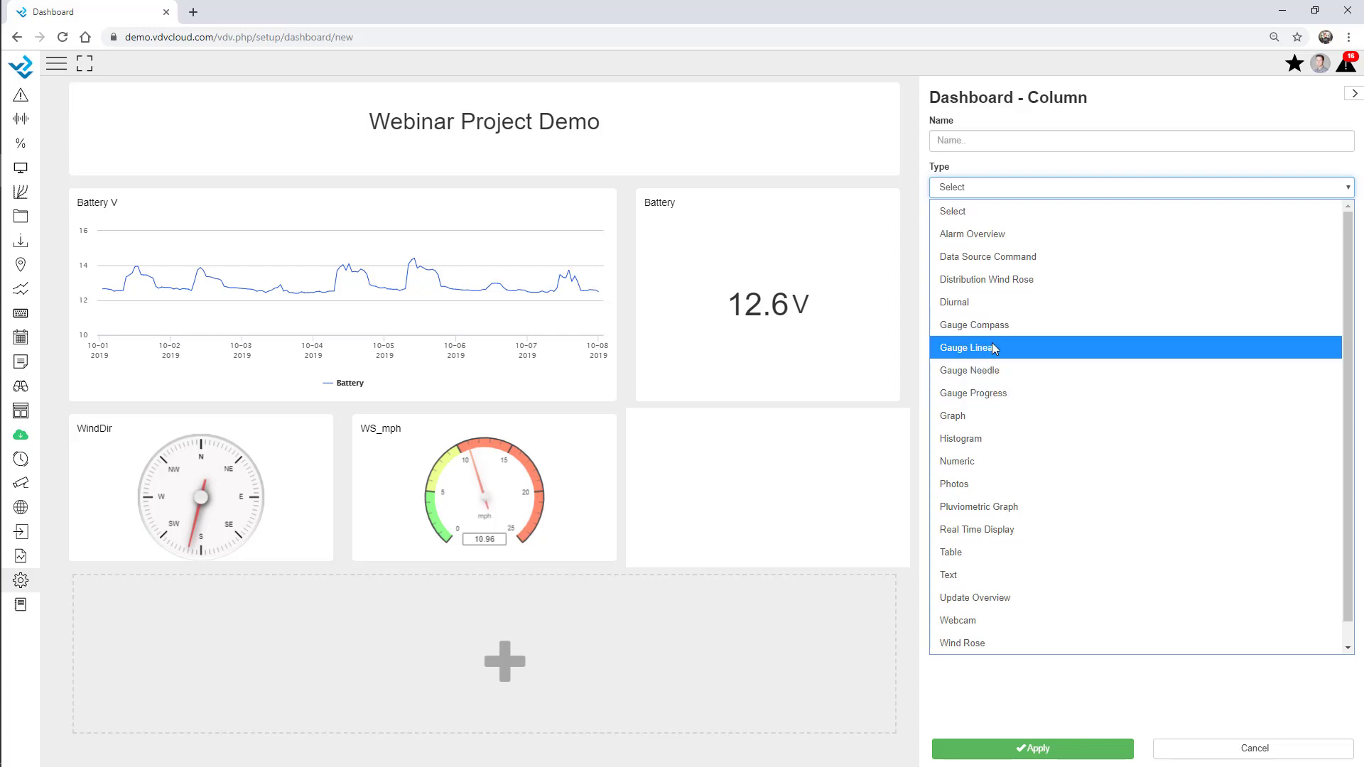
left_click(980, 484)
left_click(1092, 358)
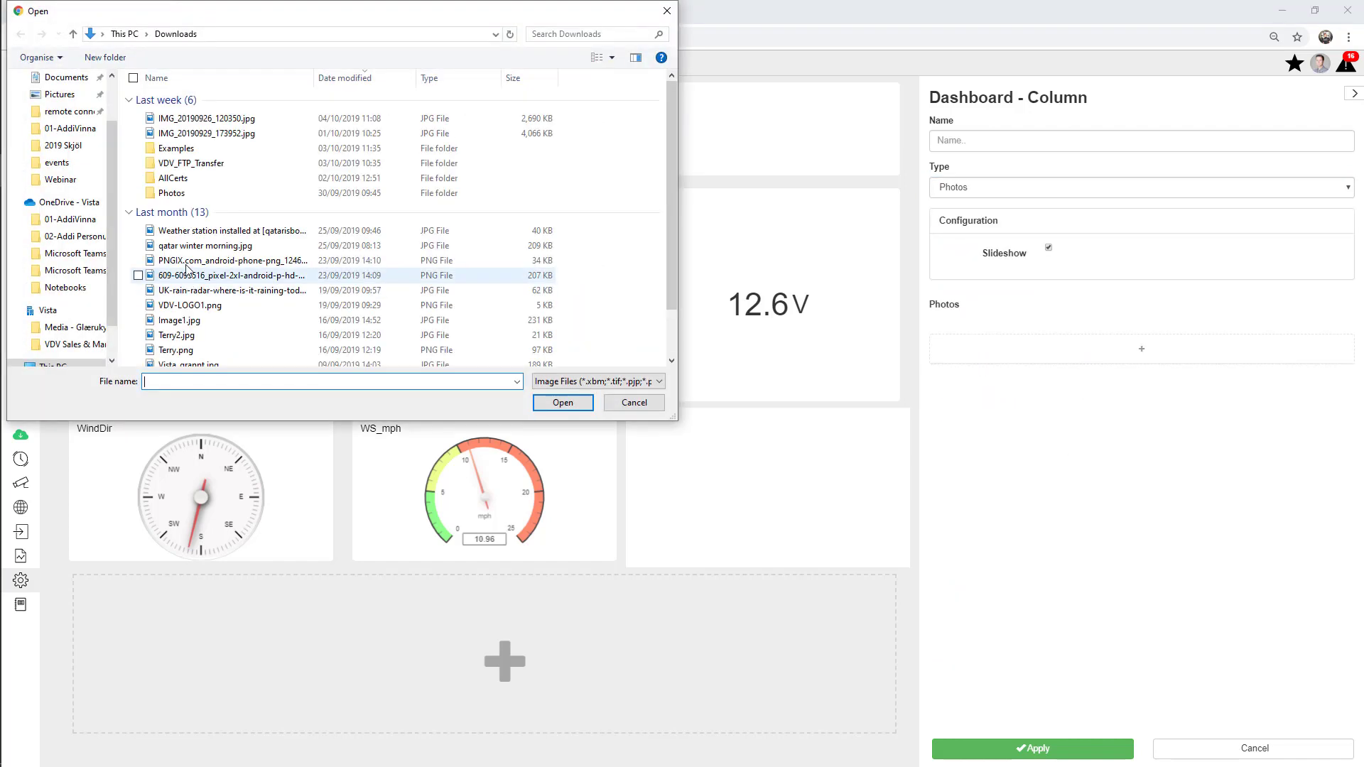
scroll(64, 128, "up", 2)
left_click(60, 105)
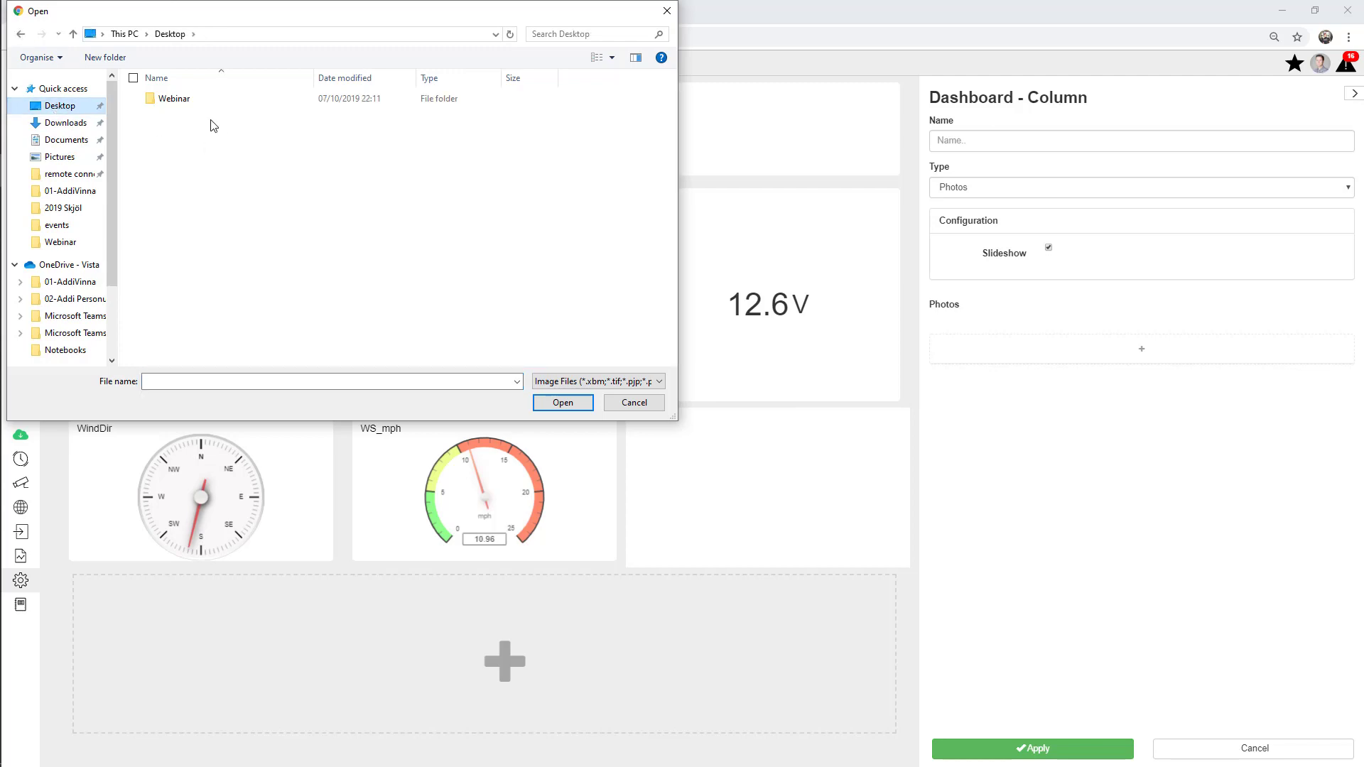
double_click(182, 100)
double_click(171, 119)
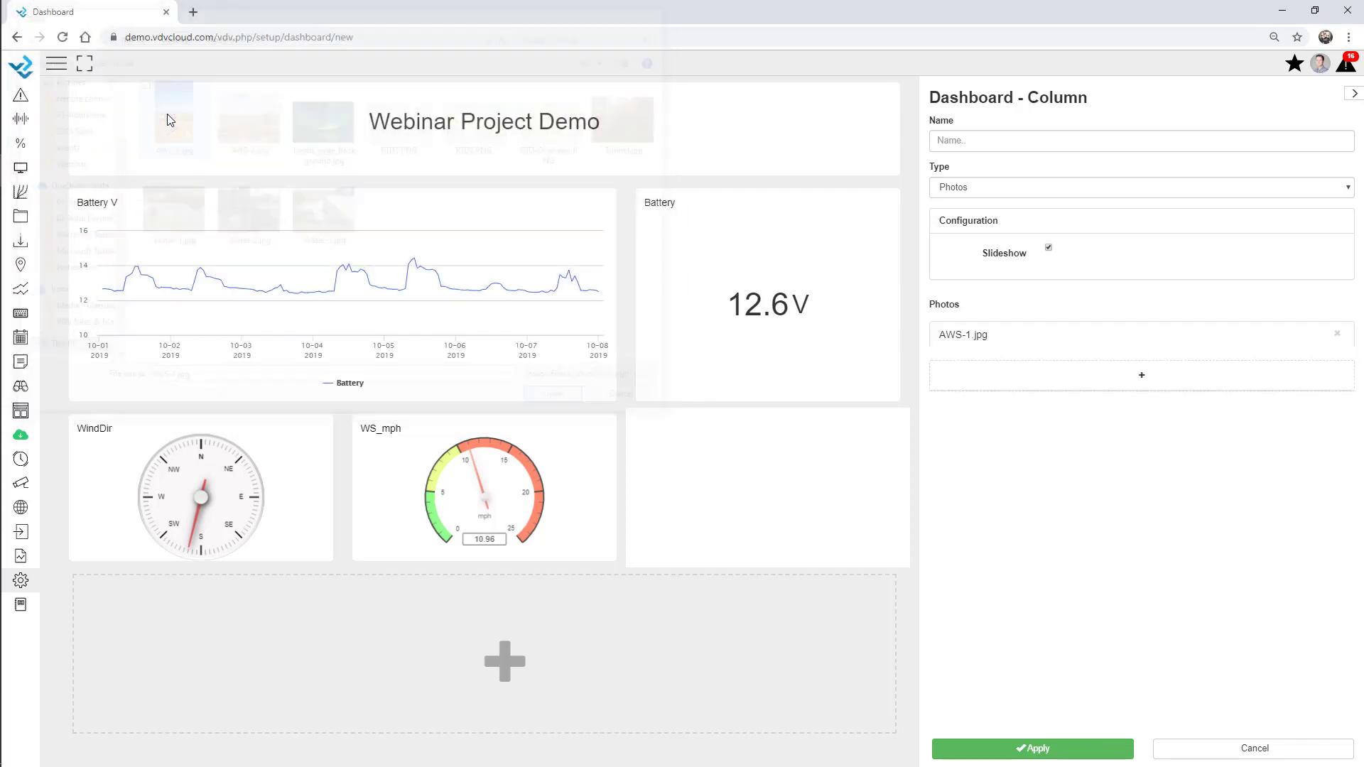
Add AWS-2.jpg and Tunnel.jpg, set the row to about 346 px, and apply
left_click(1039, 384)
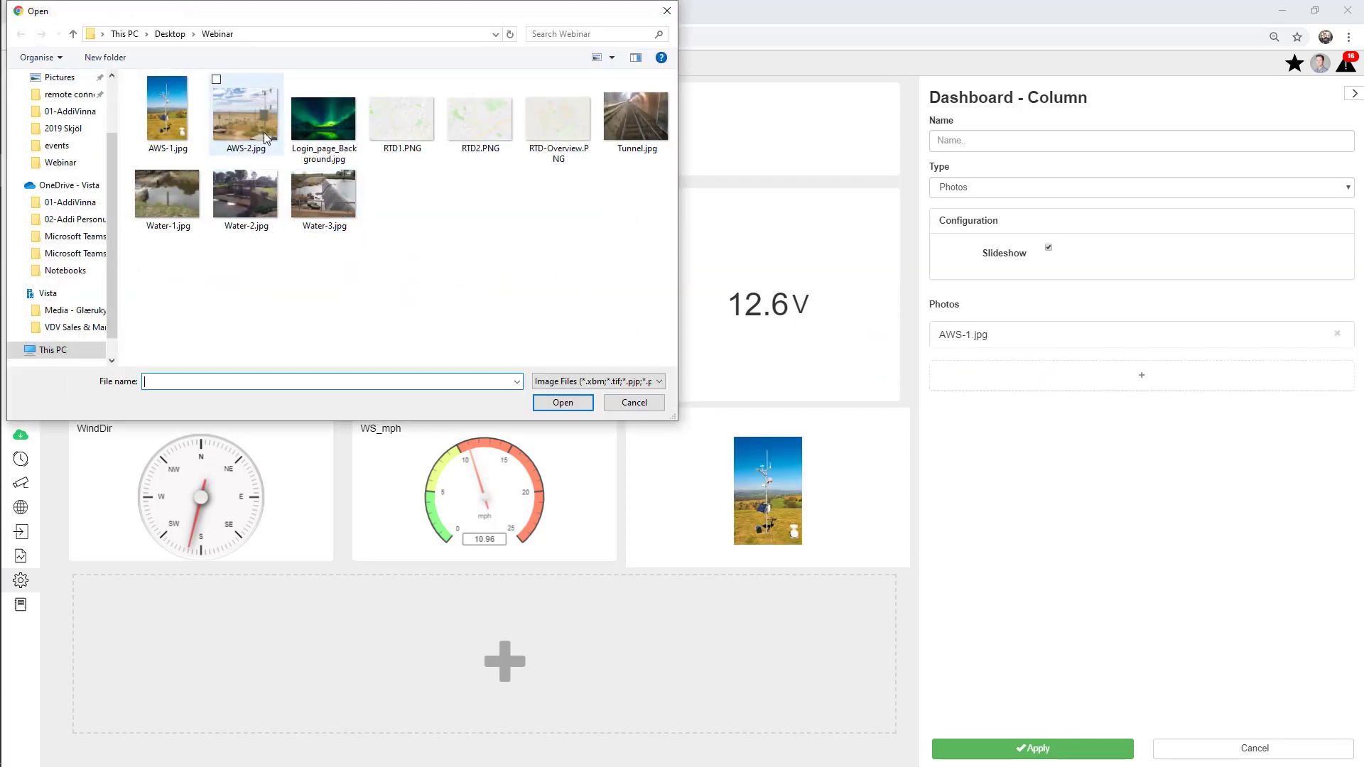
double_click(254, 115)
left_click(1079, 405)
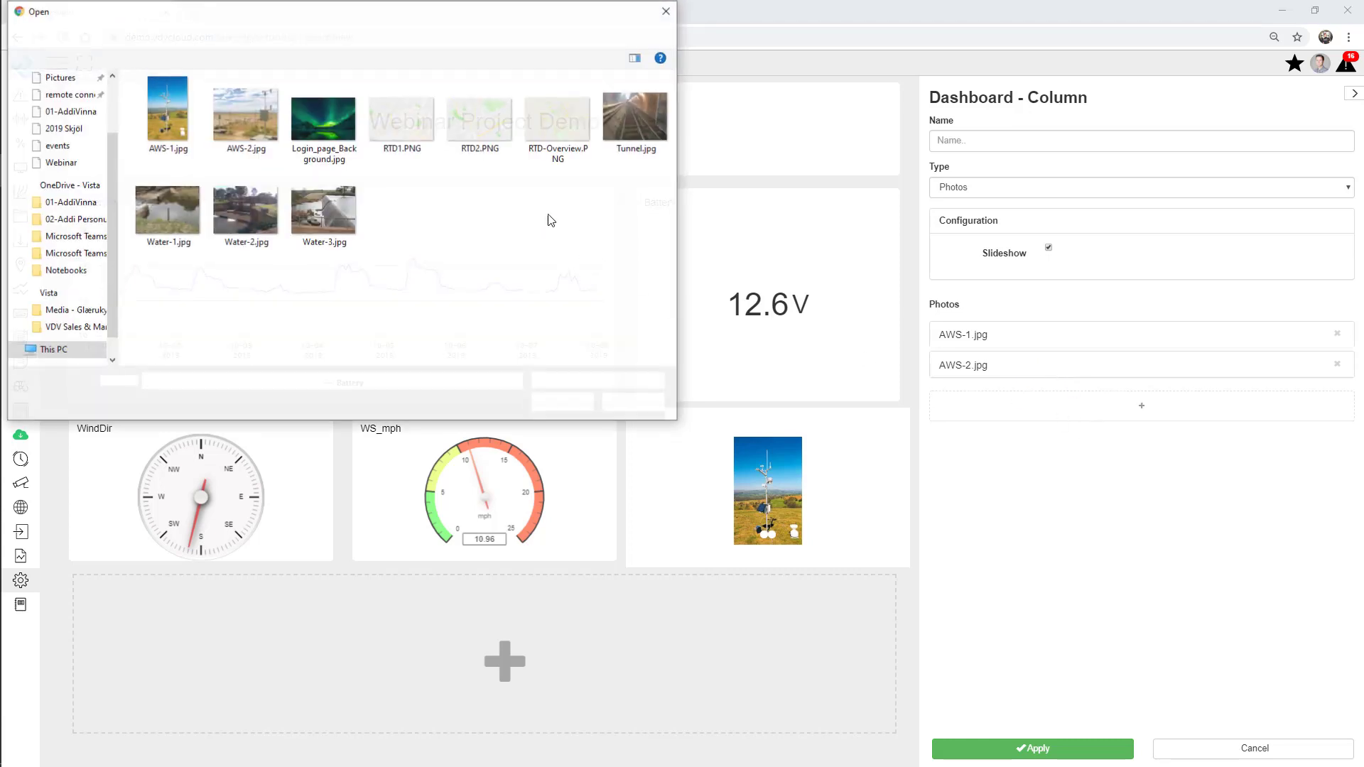
double_click(636, 114)
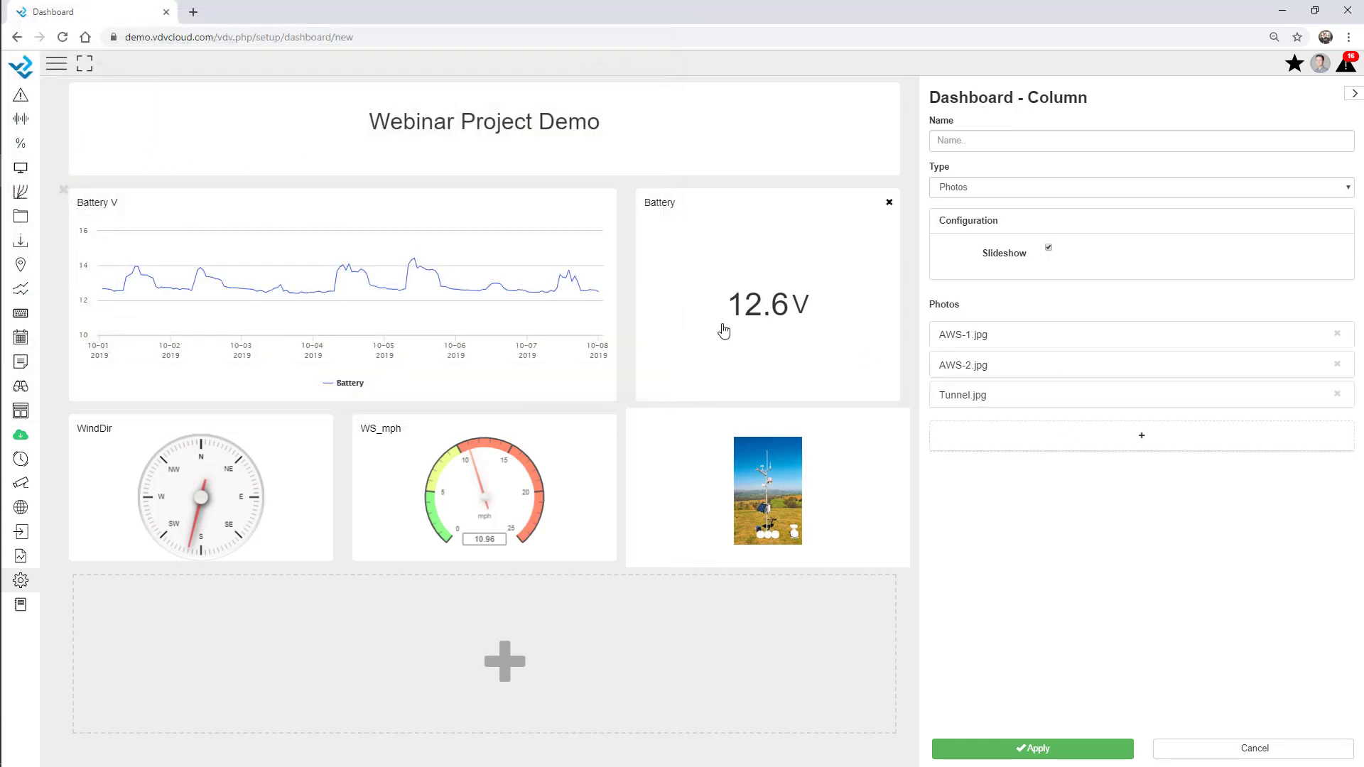
left_click_drag(584, 569, 603, 636)
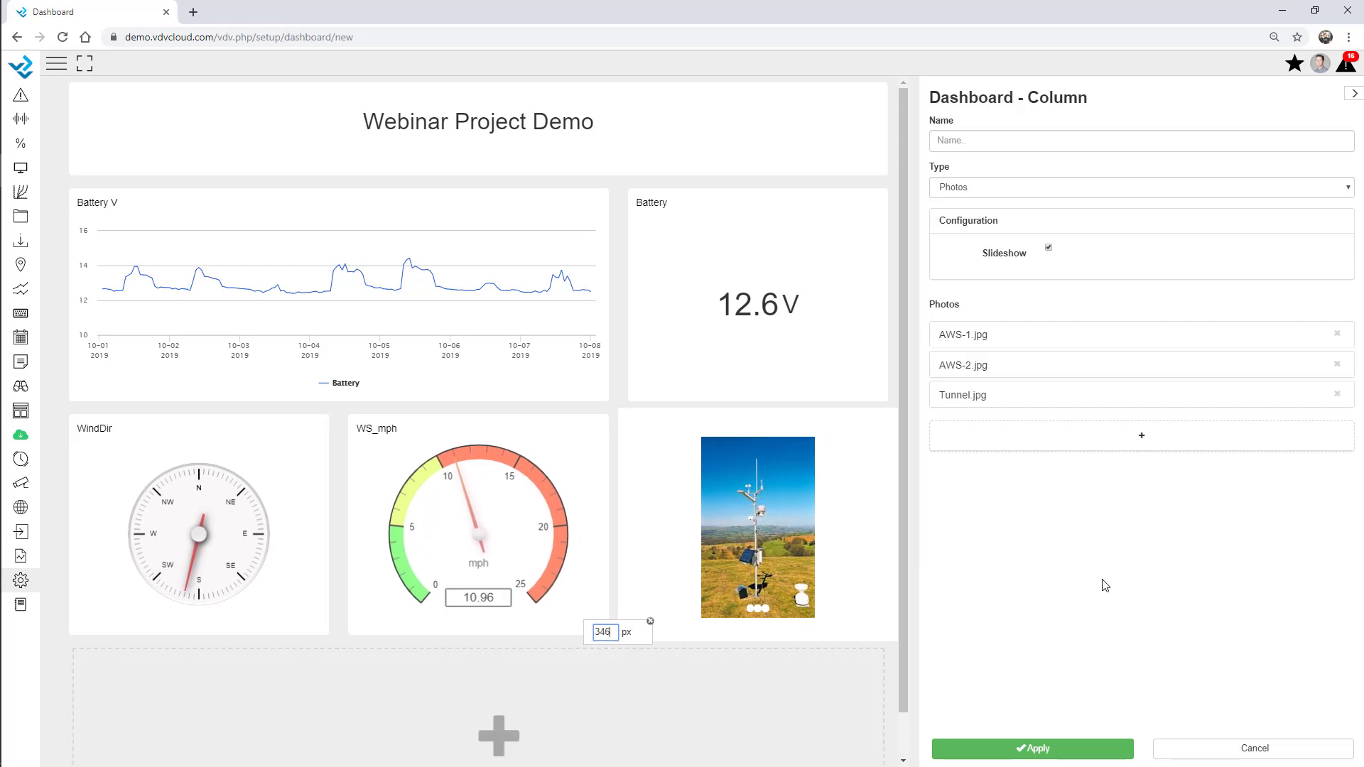
left_click(1047, 754)
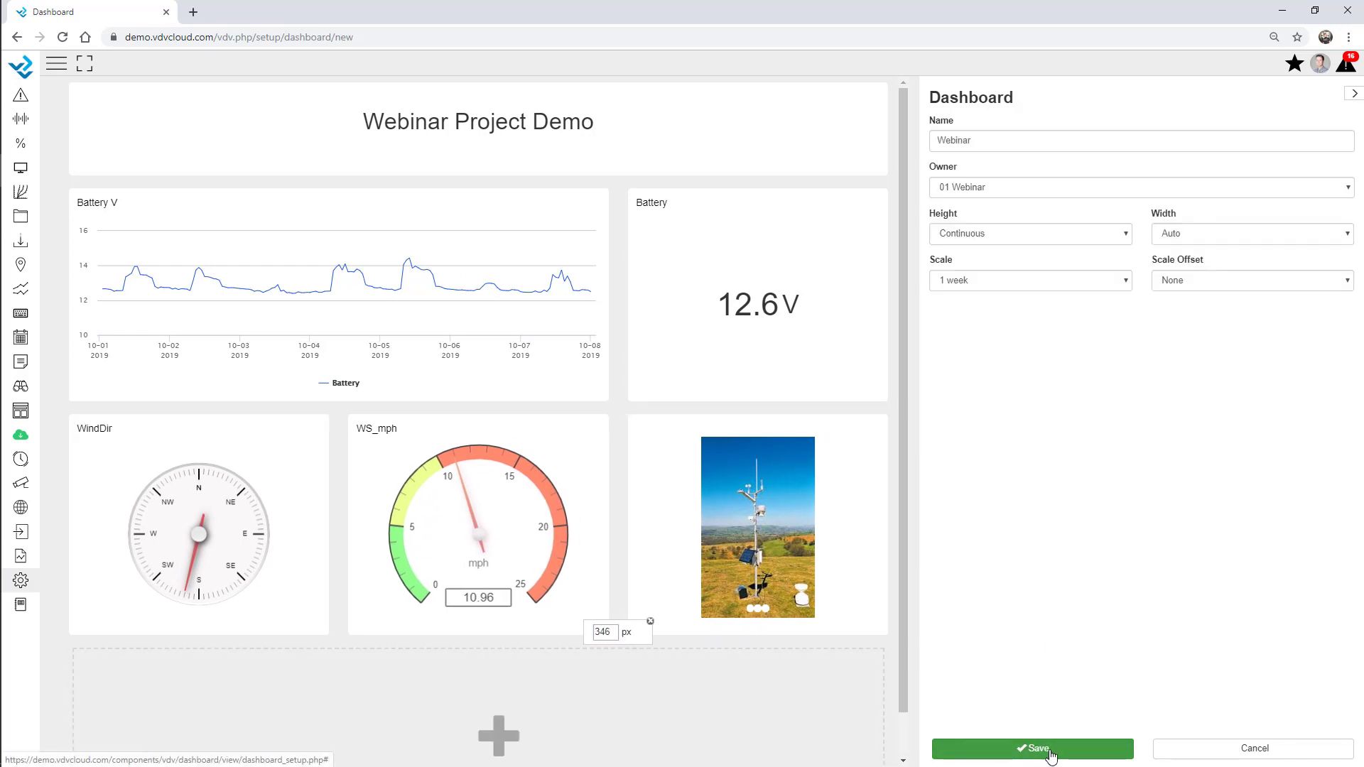
Save the dashboard, then open Webinar from the Dashboard list
left_click(1051, 755)
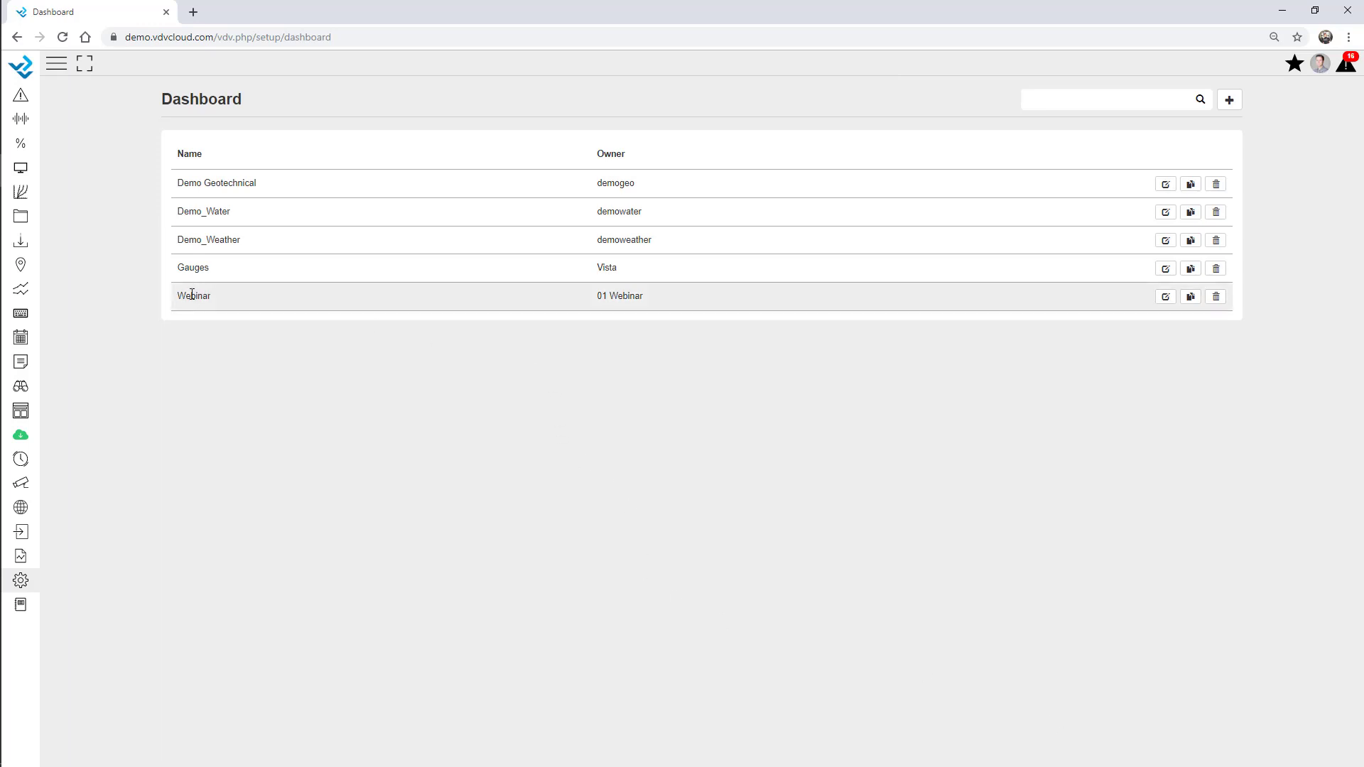
left_click(21, 169)
left_click(34, 223)
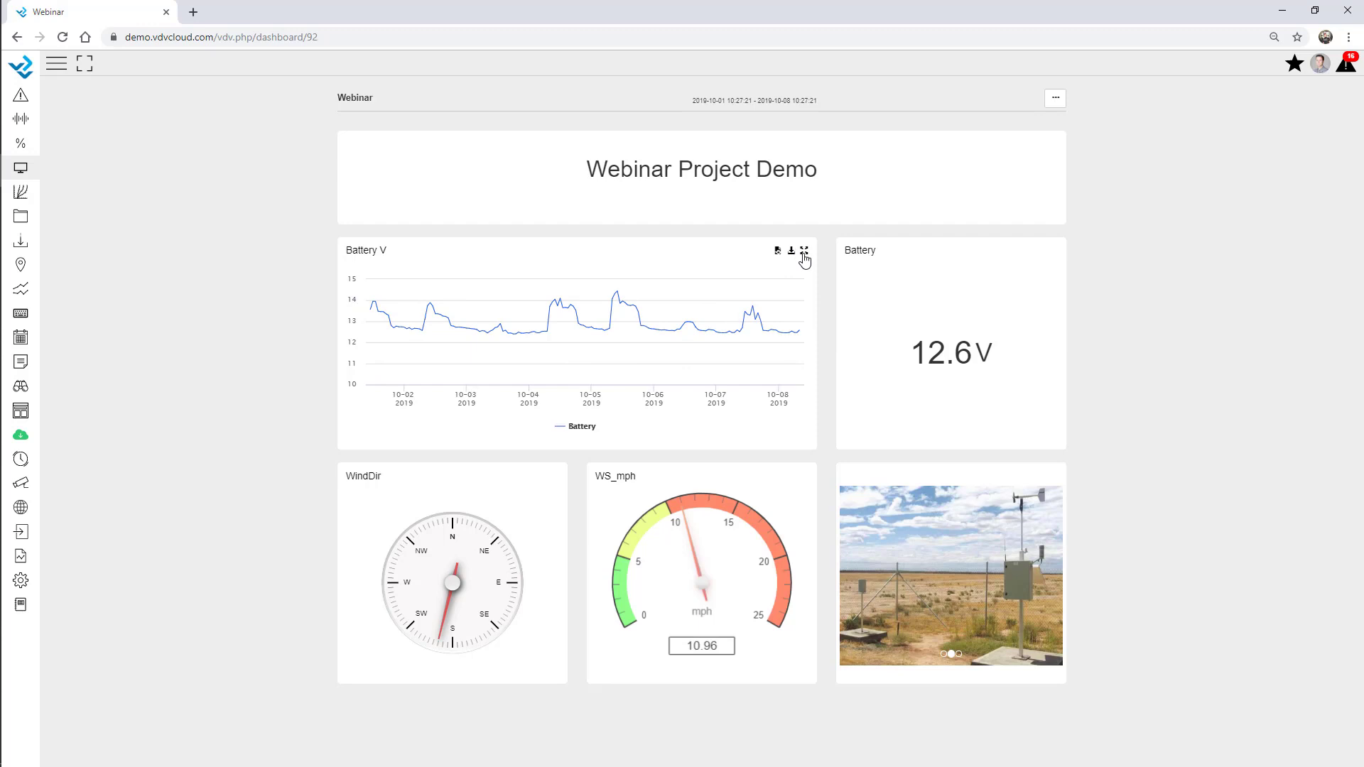
Enlarge and close the Battery V chart, then switch time scale to 2 months and back to 1 week
left_click(804, 253)
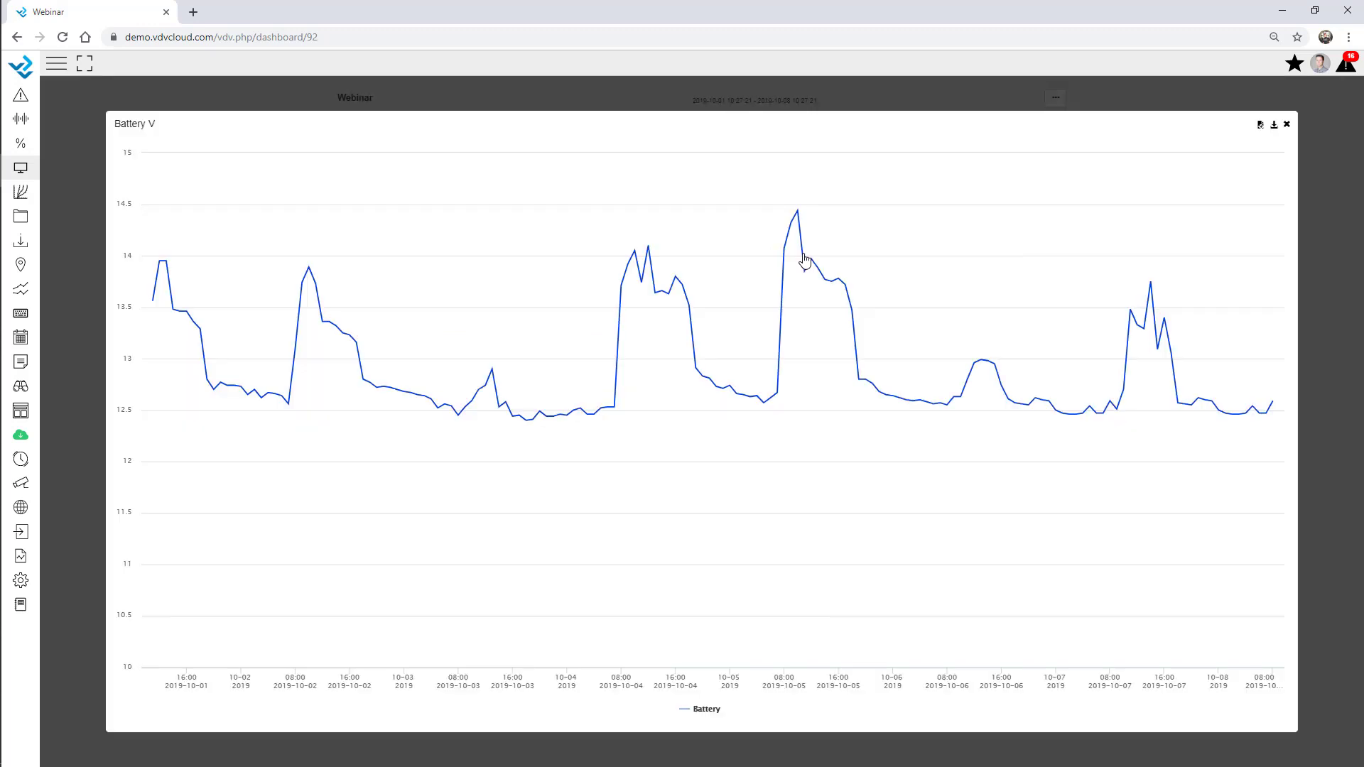
left_click(1287, 126)
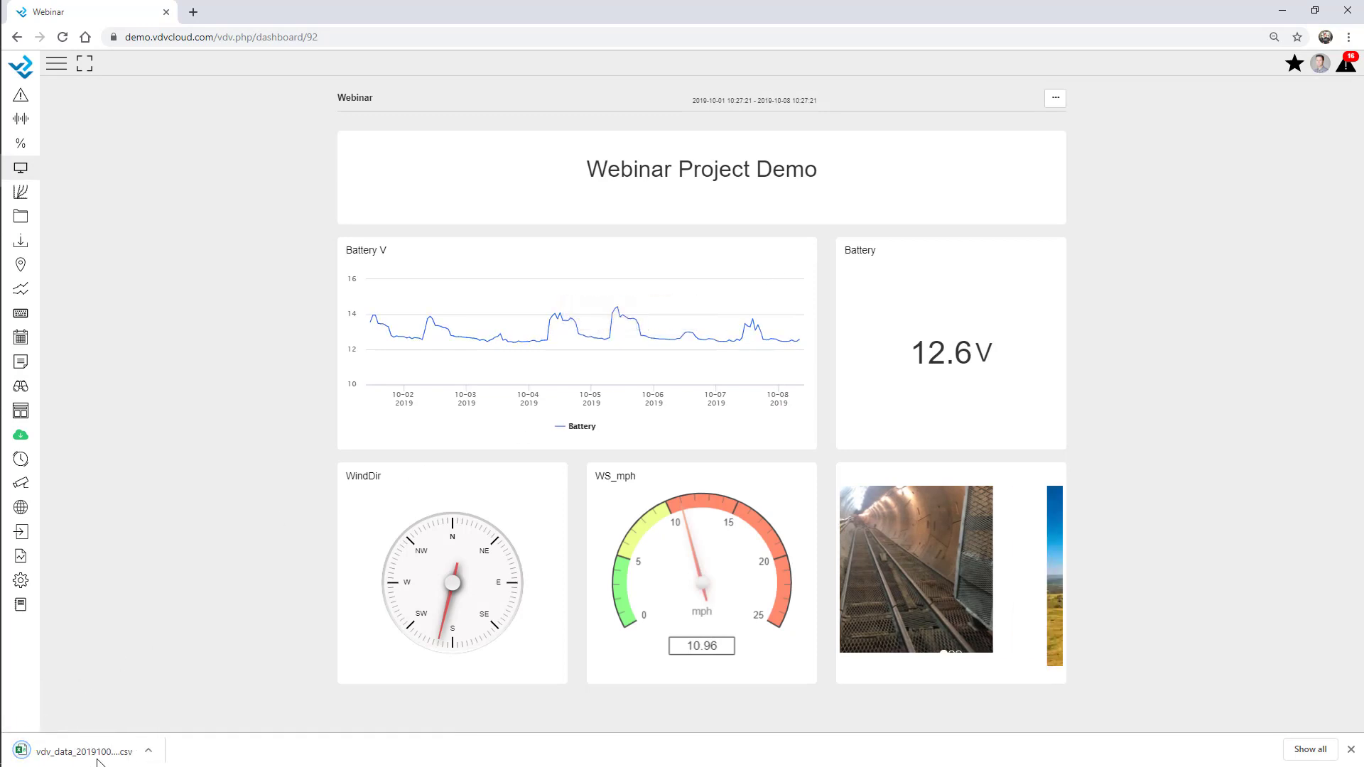
left_click(1054, 99)
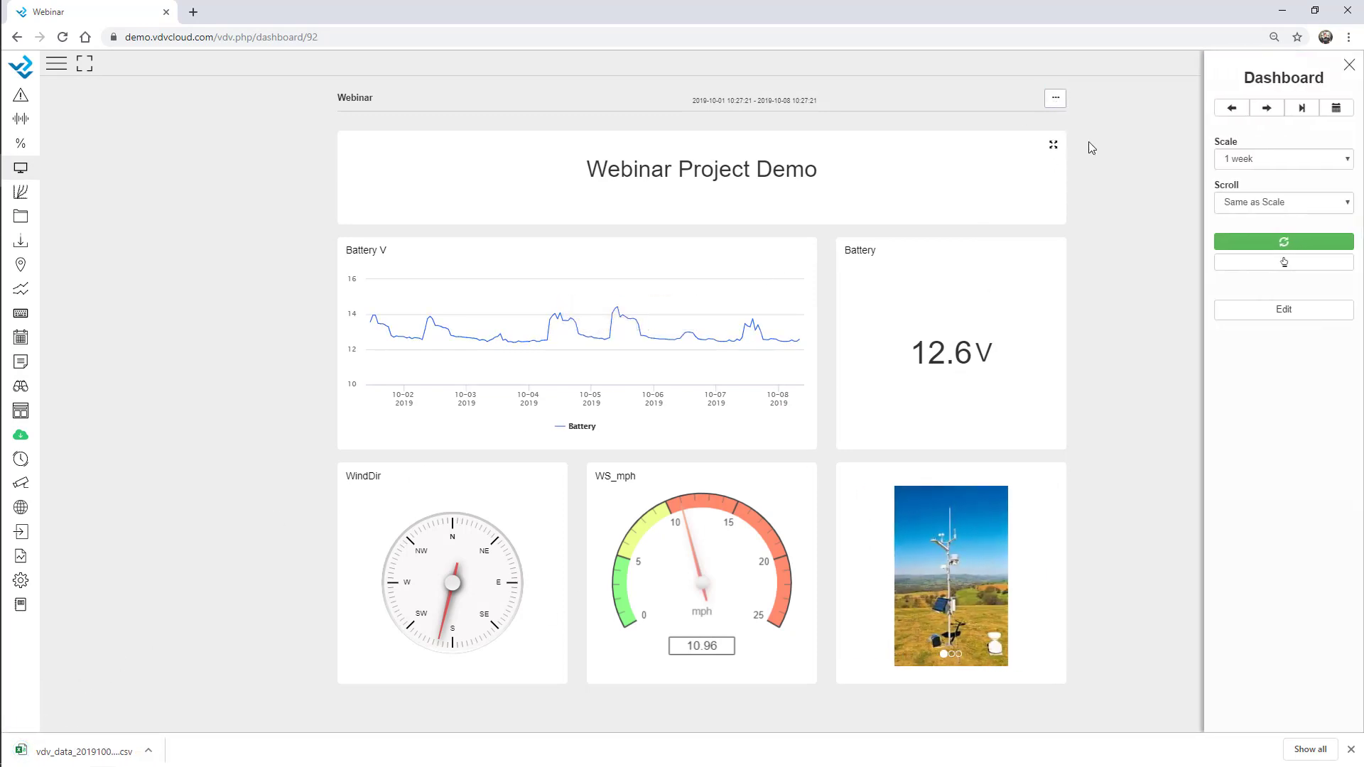
left_click(1246, 160)
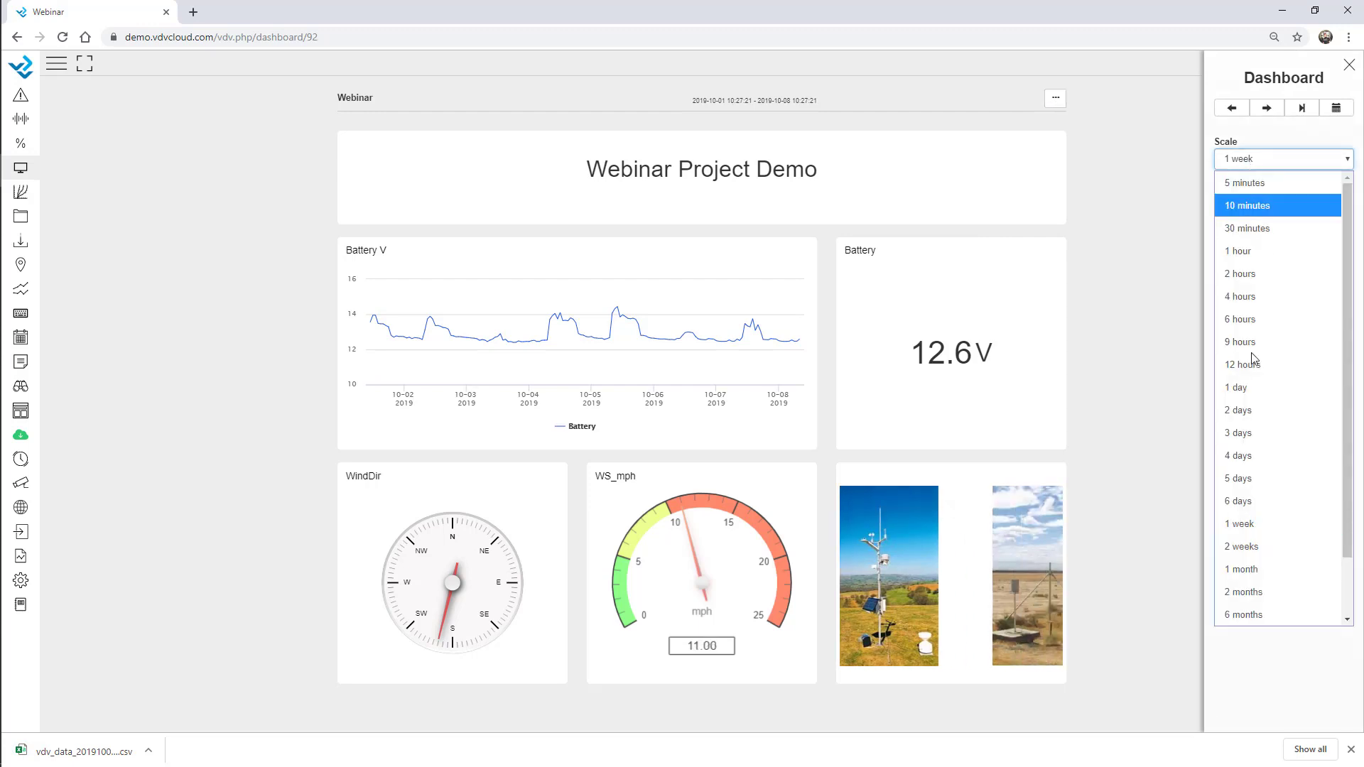
left_click(1267, 597)
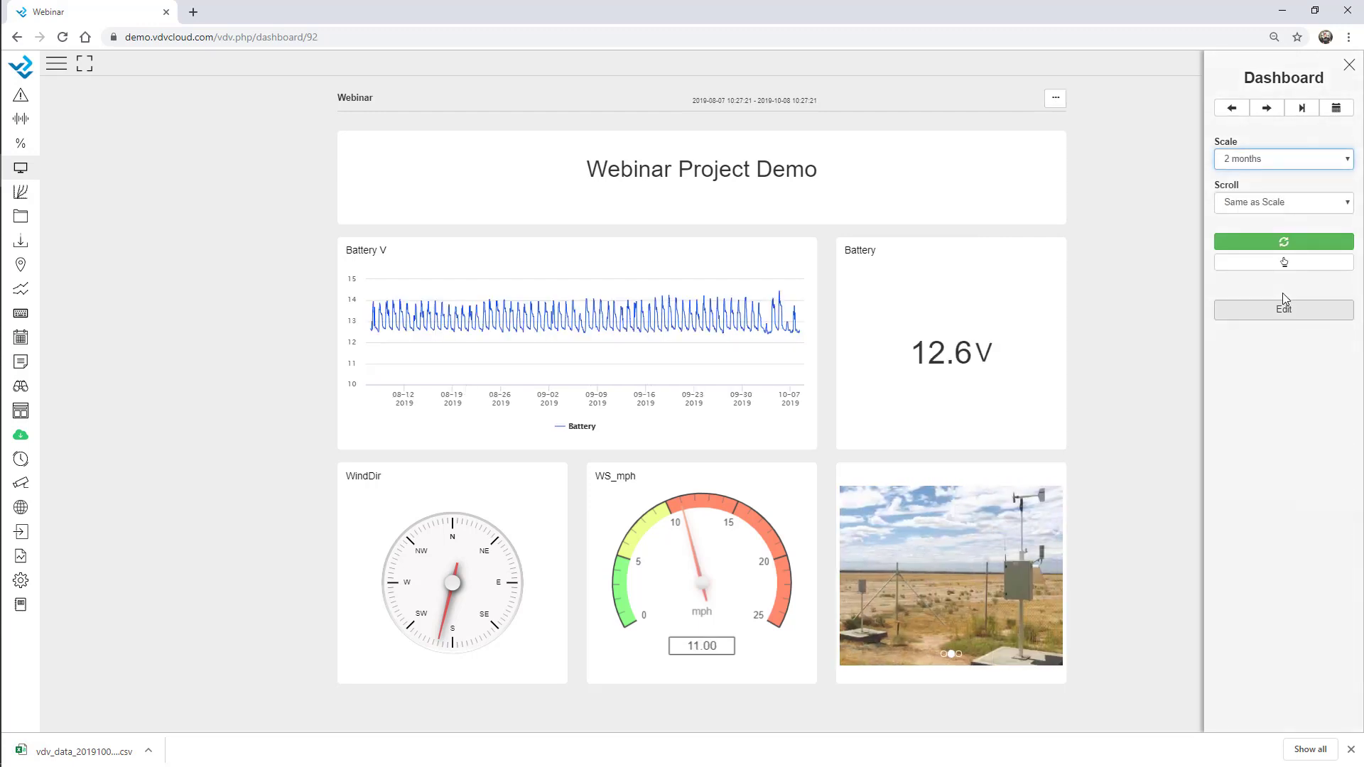
left_click(1268, 163)
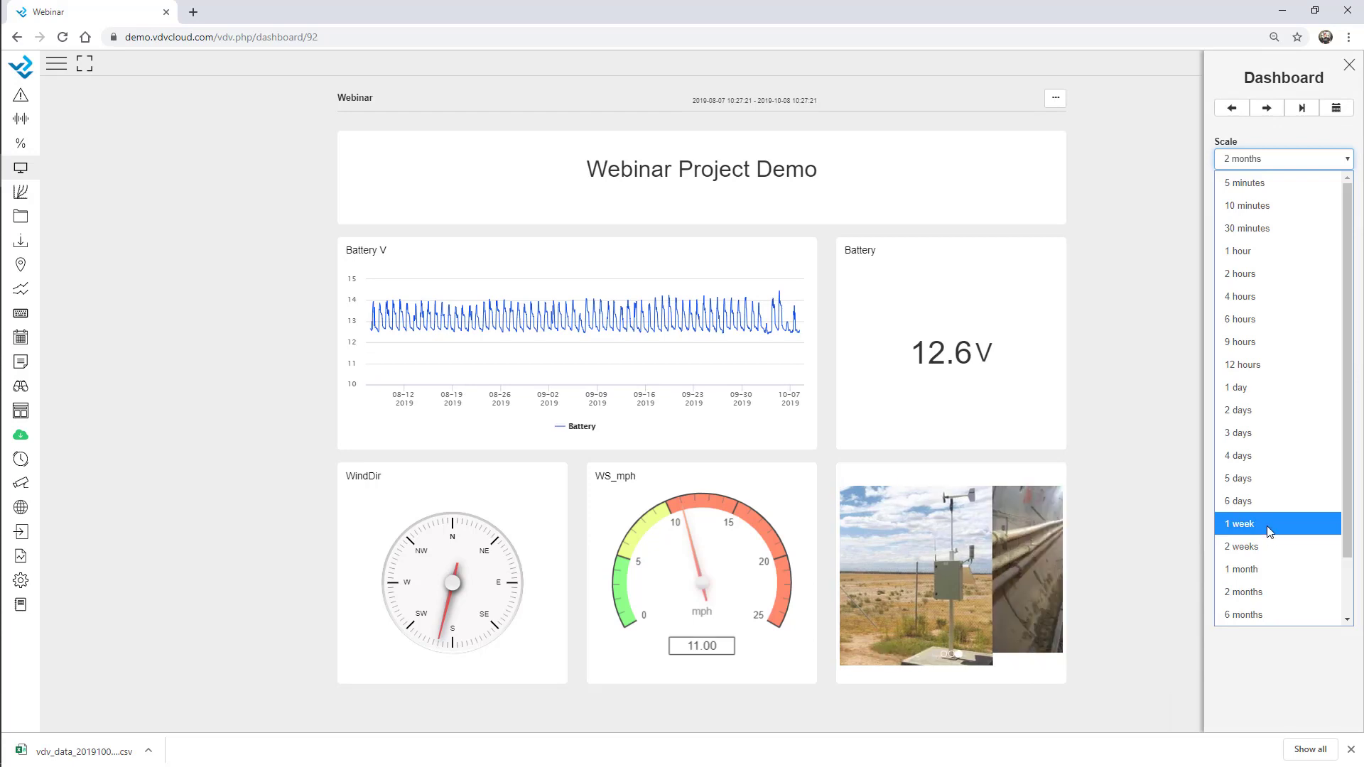
left_click(1271, 525)
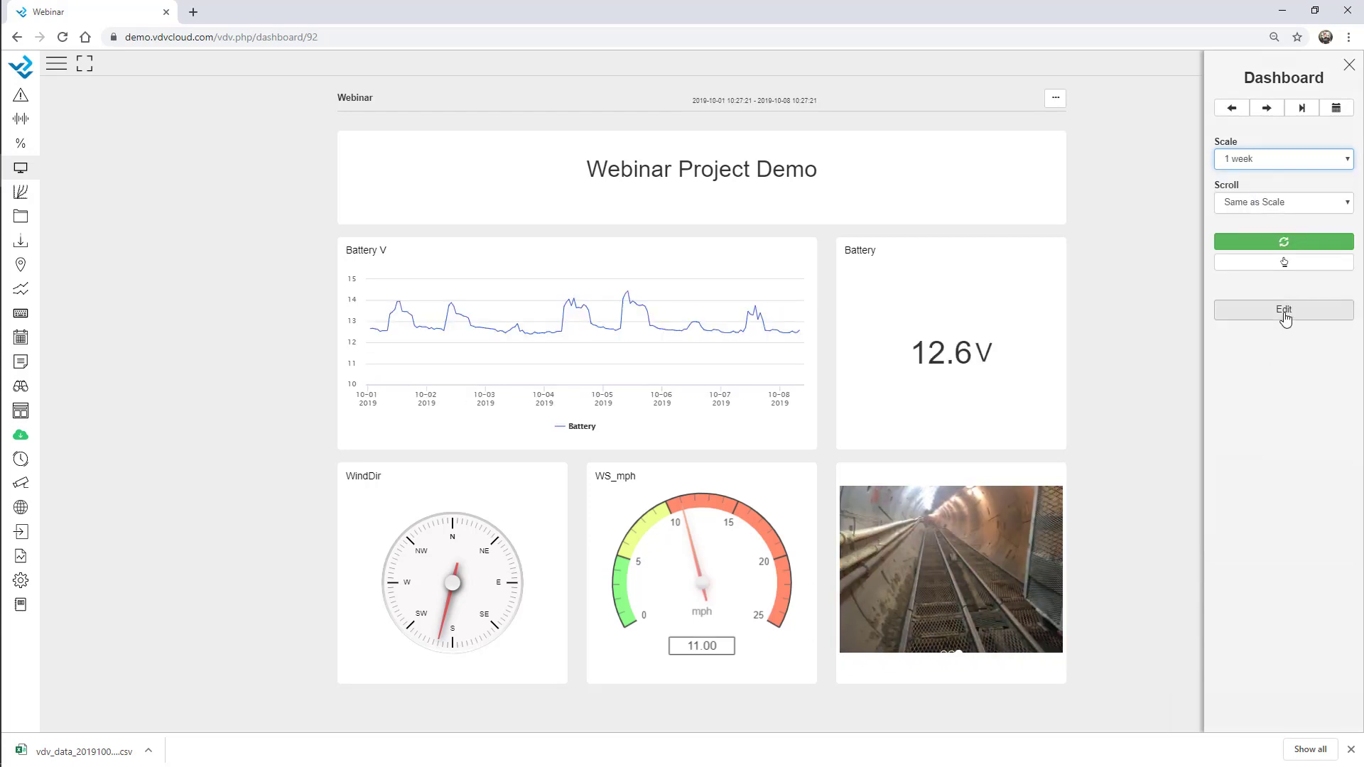
In edit mode, add a Table column with AirTemp, RH% and BP_mmHg from AWS - Webinar
left_click(1283, 310)
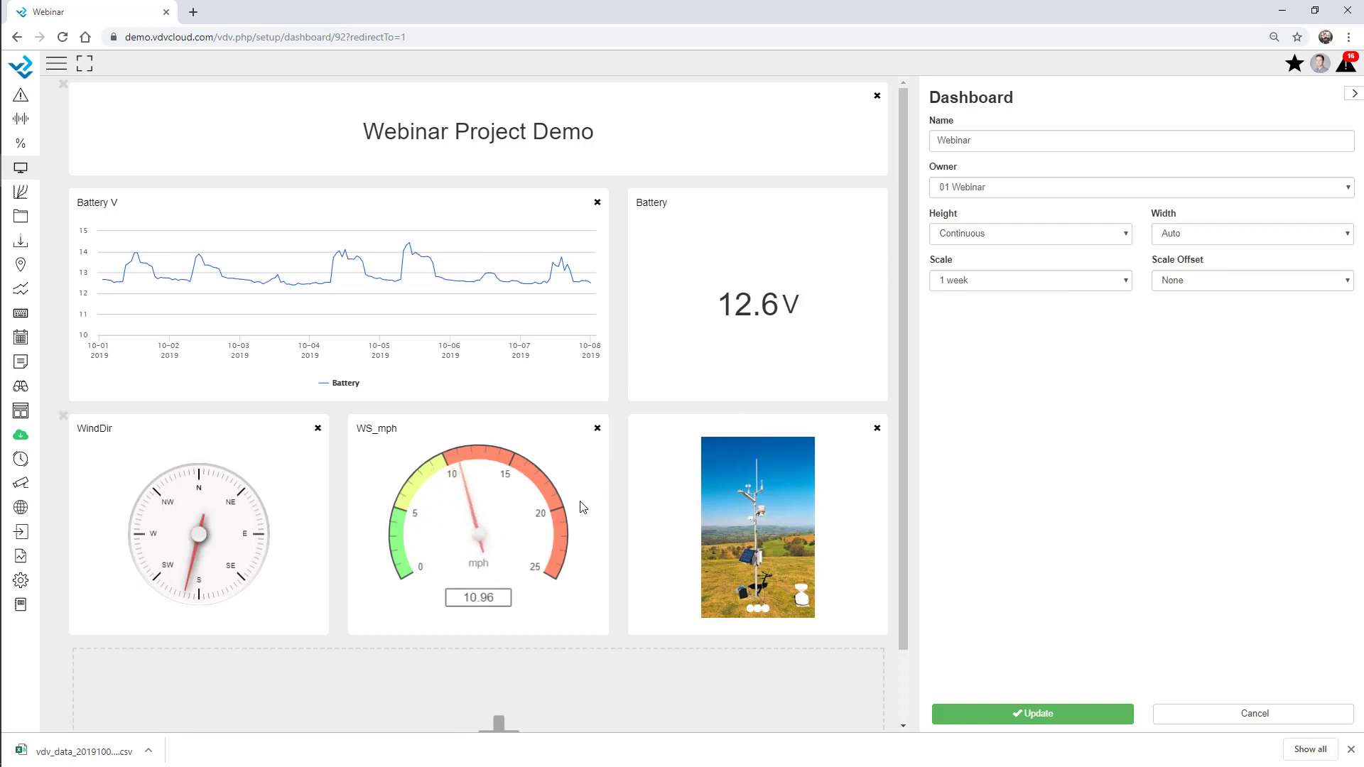
scroll(564, 632, "down", 1)
left_click(490, 643)
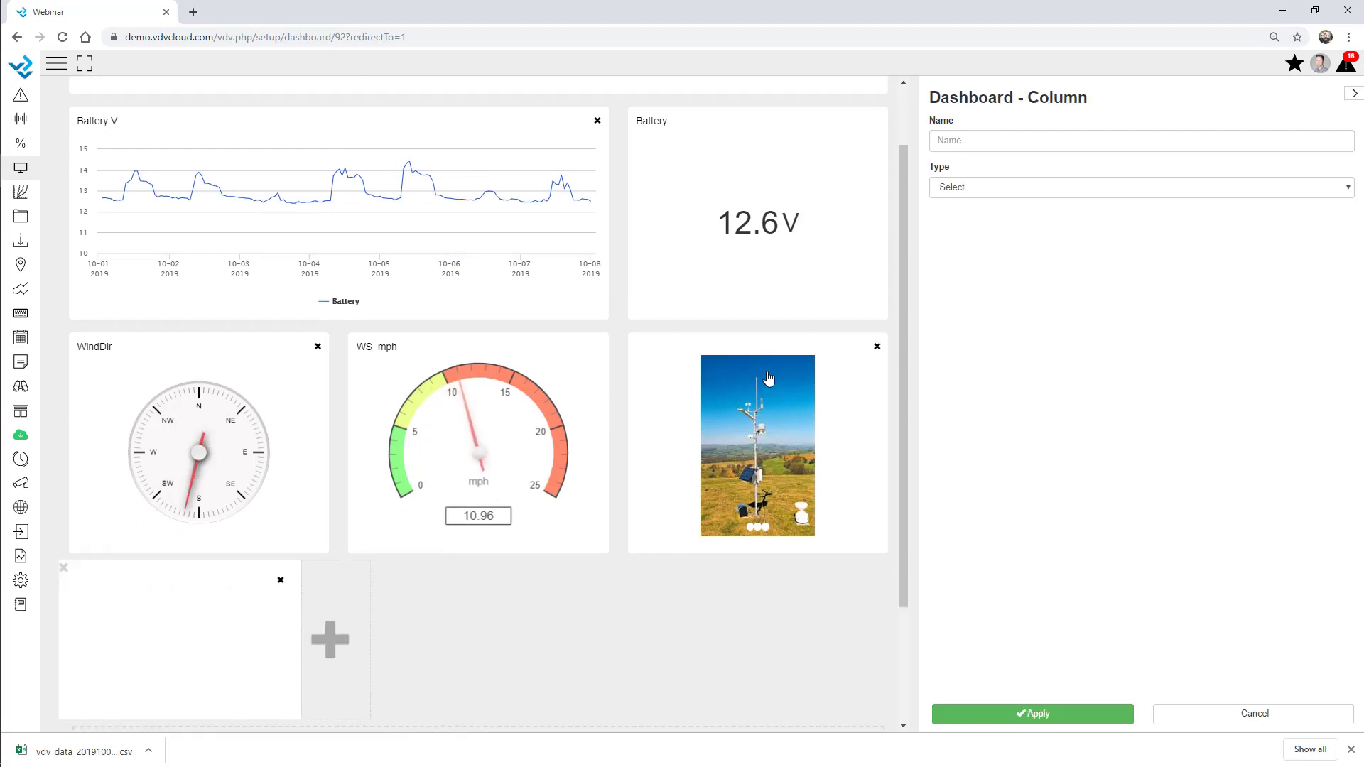
left_click(980, 189)
left_click(1041, 551)
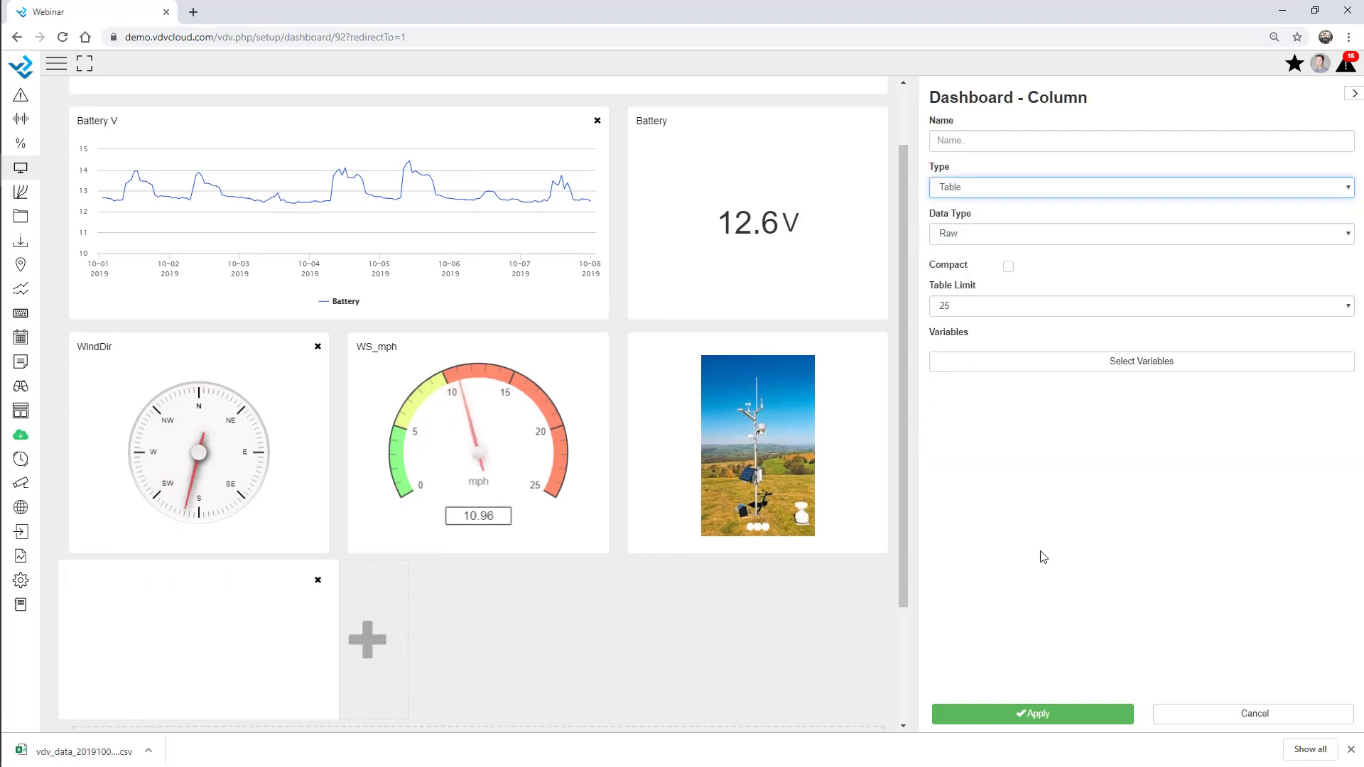
left_click(1056, 366)
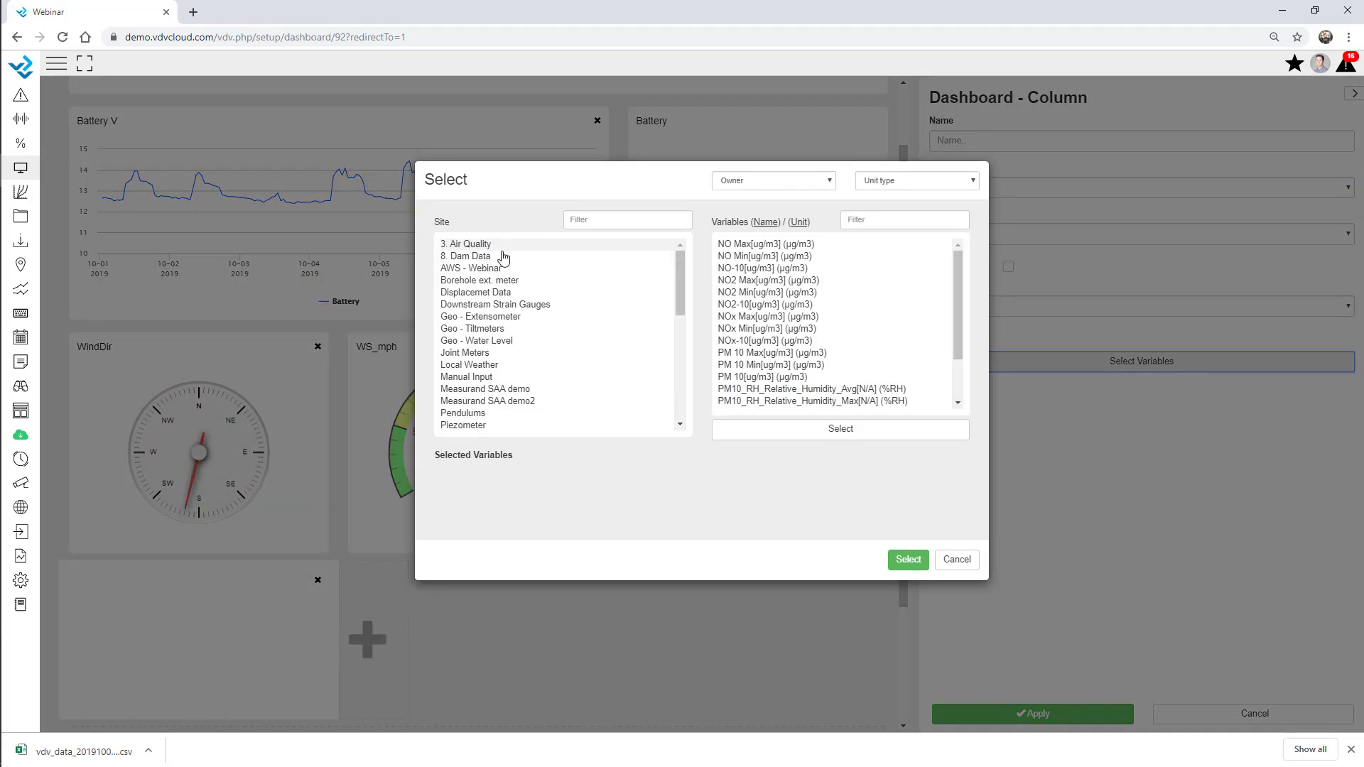
left_click(471, 268)
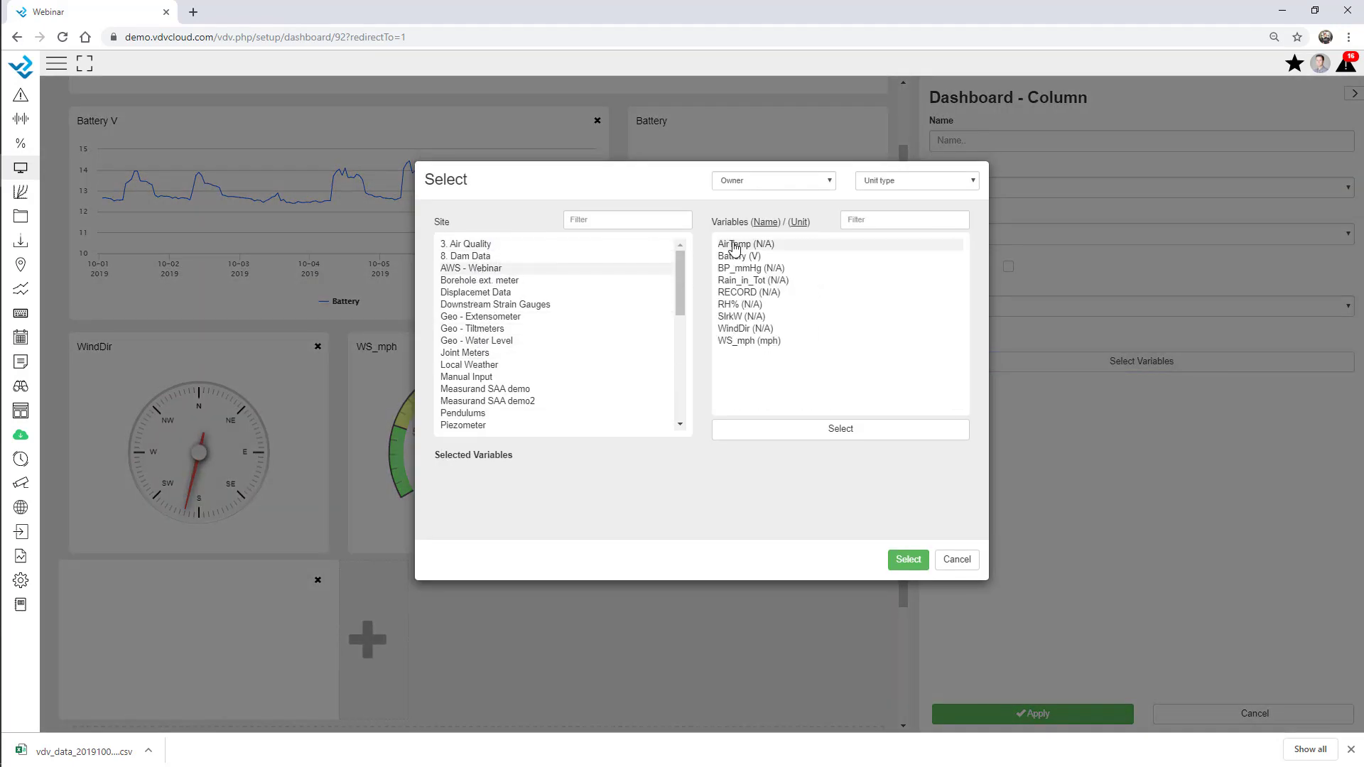
left_click(741, 303)
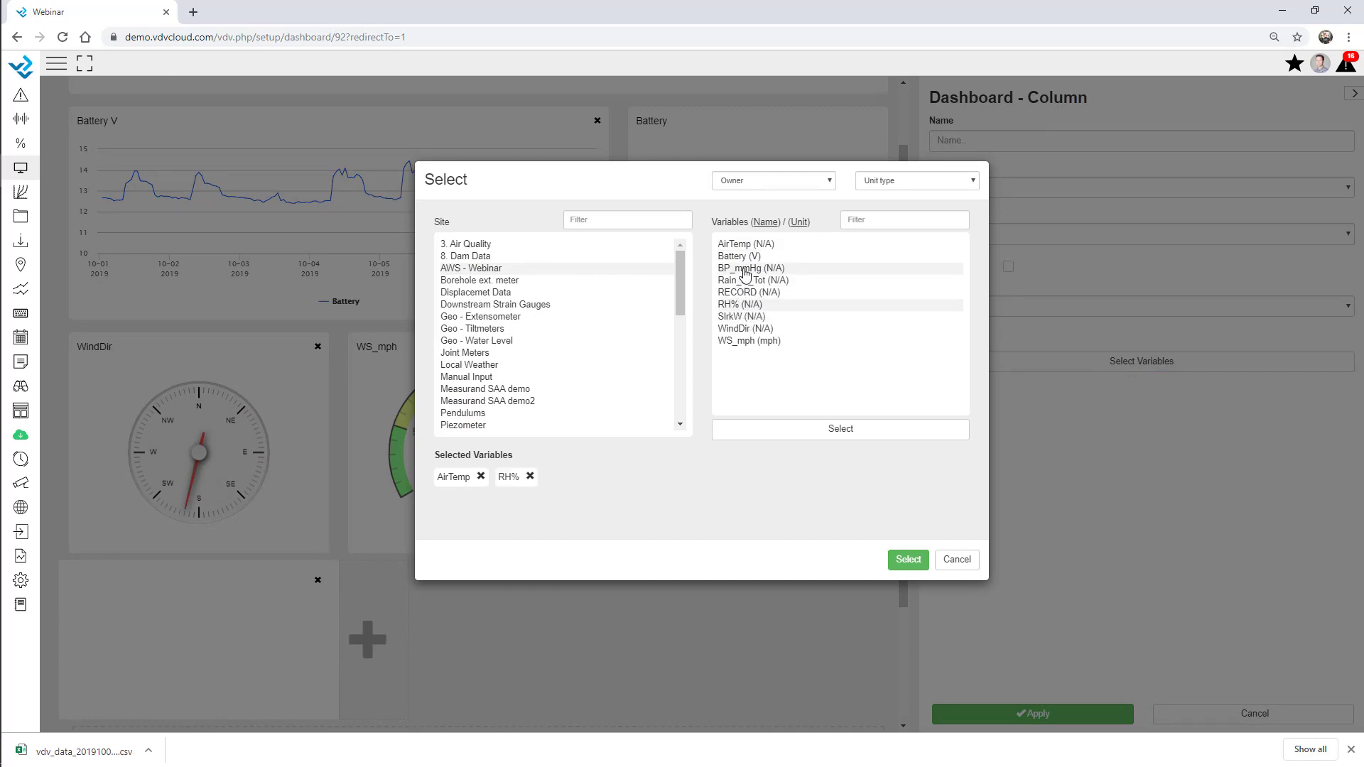
left_click(743, 270)
left_click(908, 560)
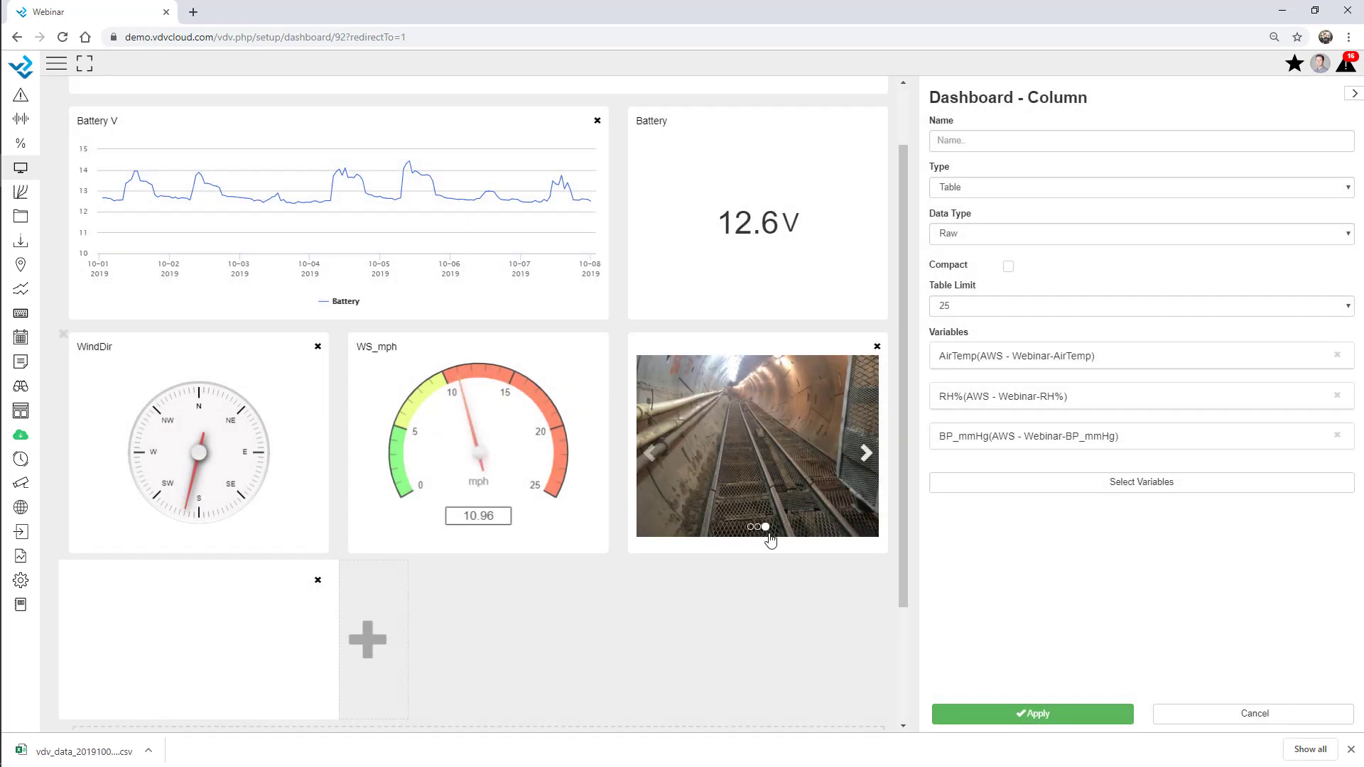
Widen the table to full width at about 500 px tall, keep data type Raw, then cancel
scroll(600, 618, "down", 3)
double_click(245, 424)
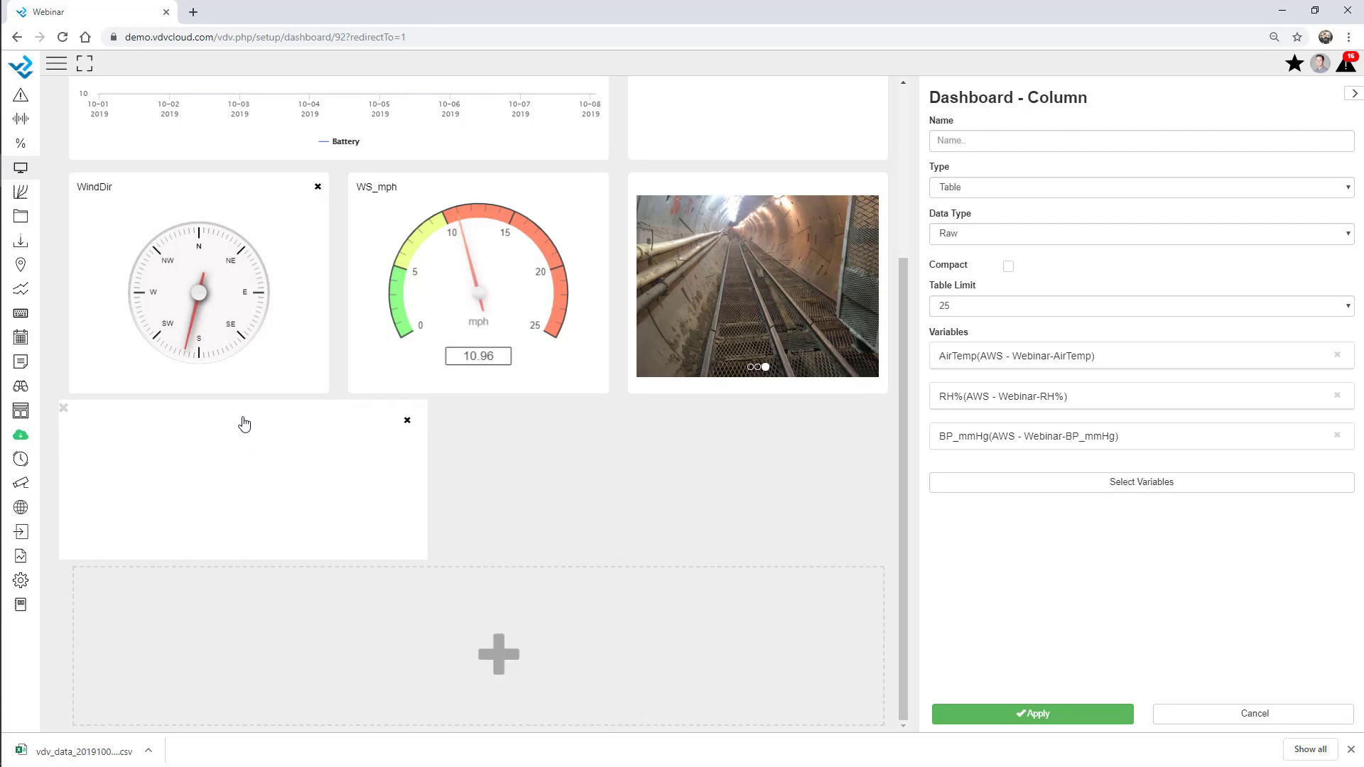
left_click_drag(523, 559, 561, 730)
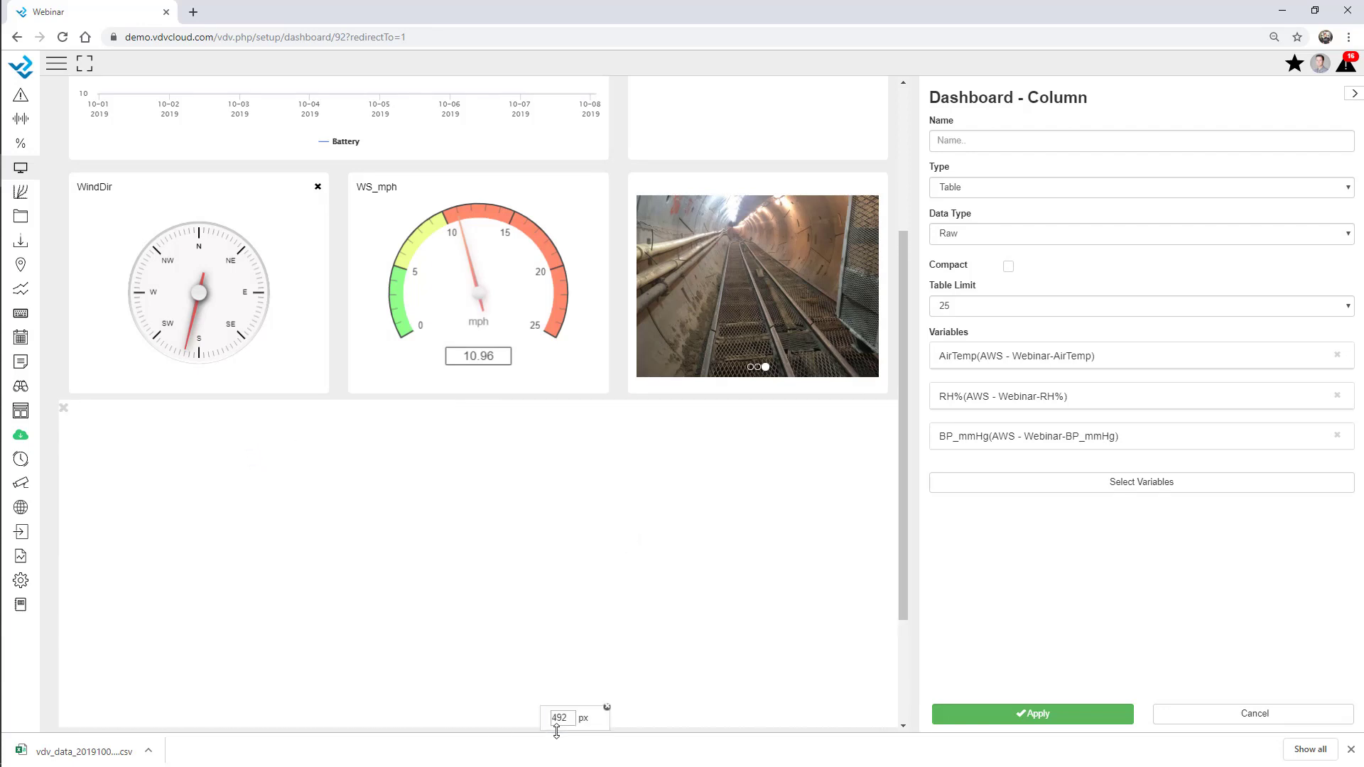
left_click(990, 189)
left_click(990, 188)
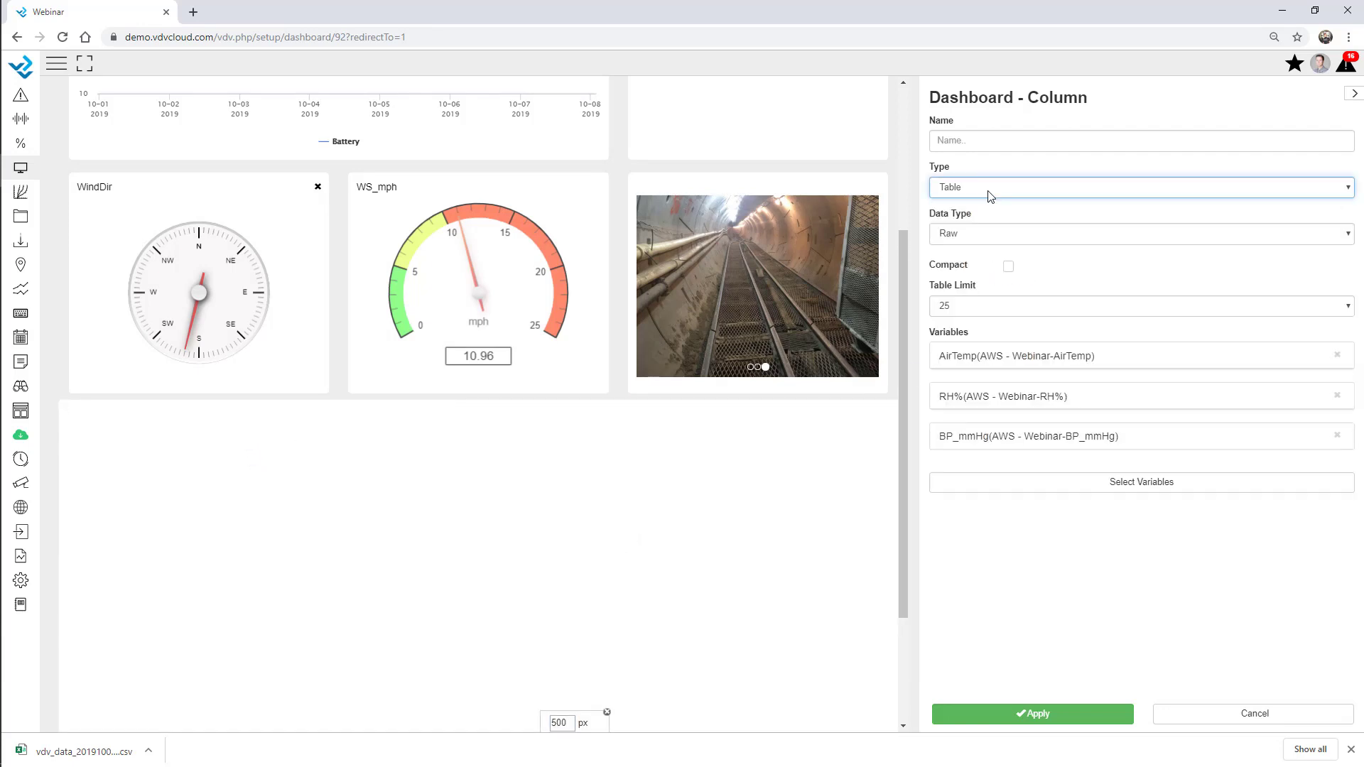
left_click(984, 236)
left_click(978, 272)
left_click(977, 242)
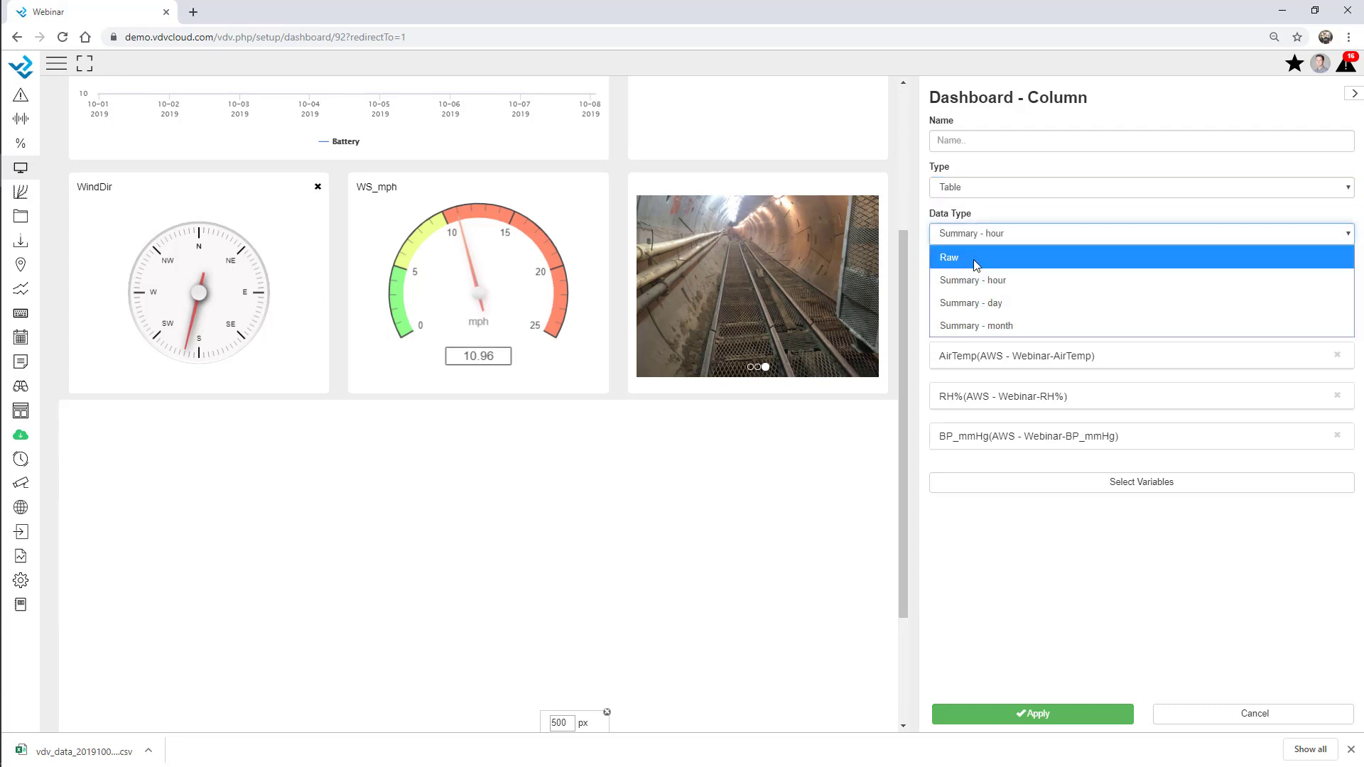
left_click(975, 259)
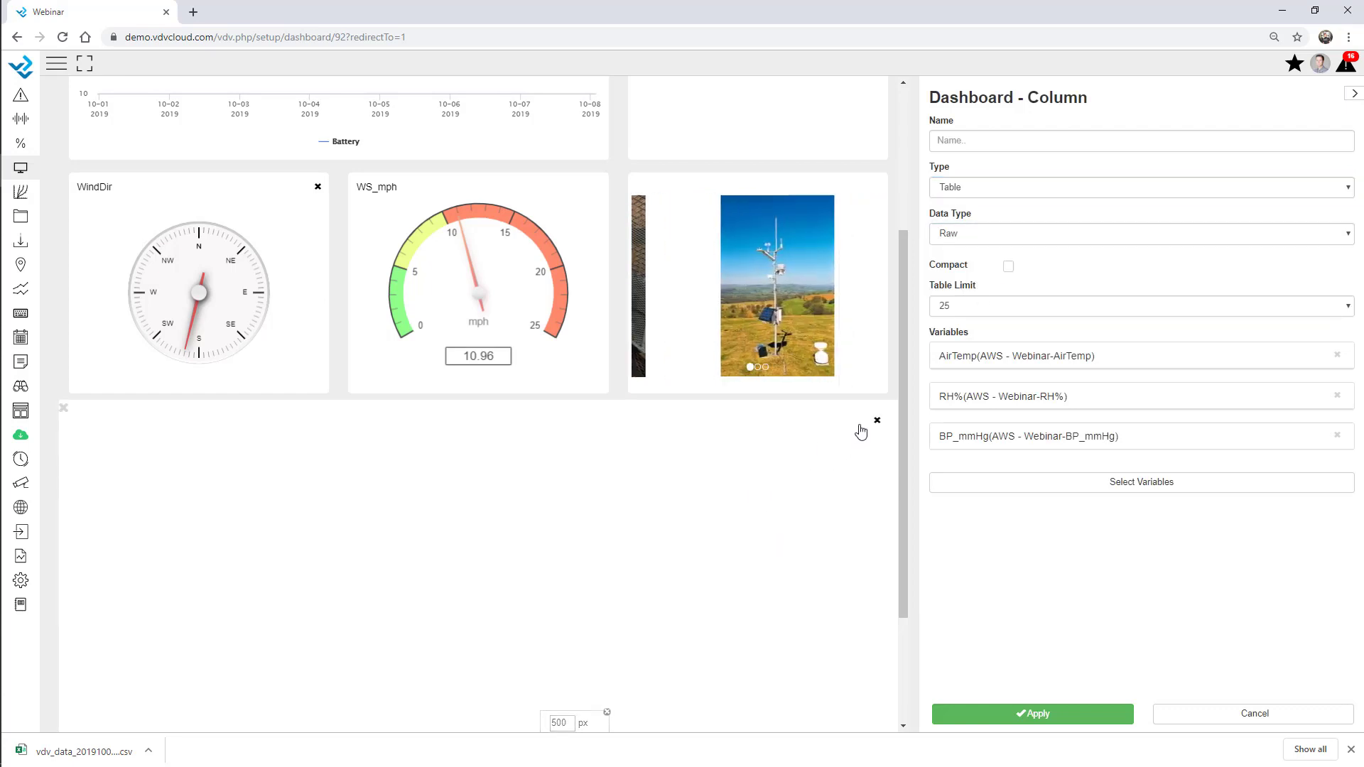
left_click(1189, 712)
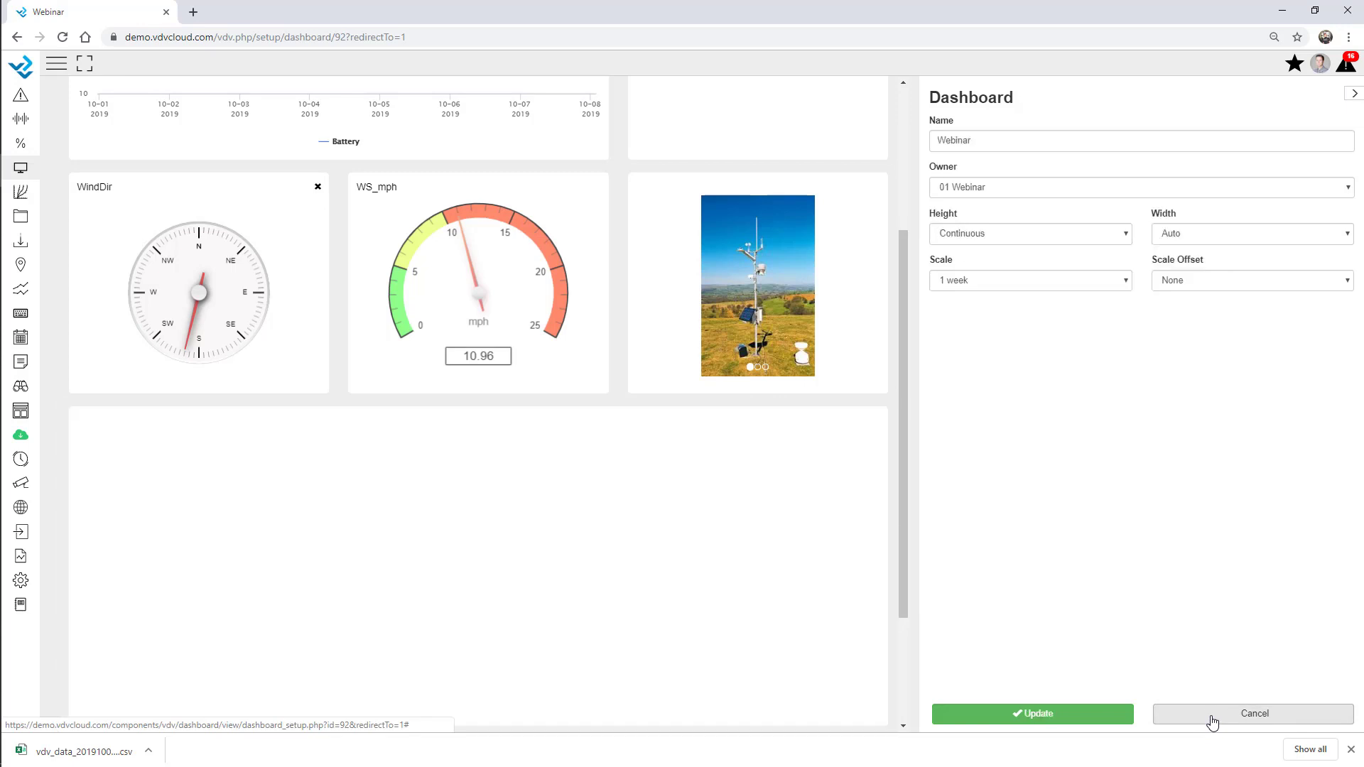
Discard the unsaved table column and reopen the Webinar dashboard in edit mode
left_click(1201, 717)
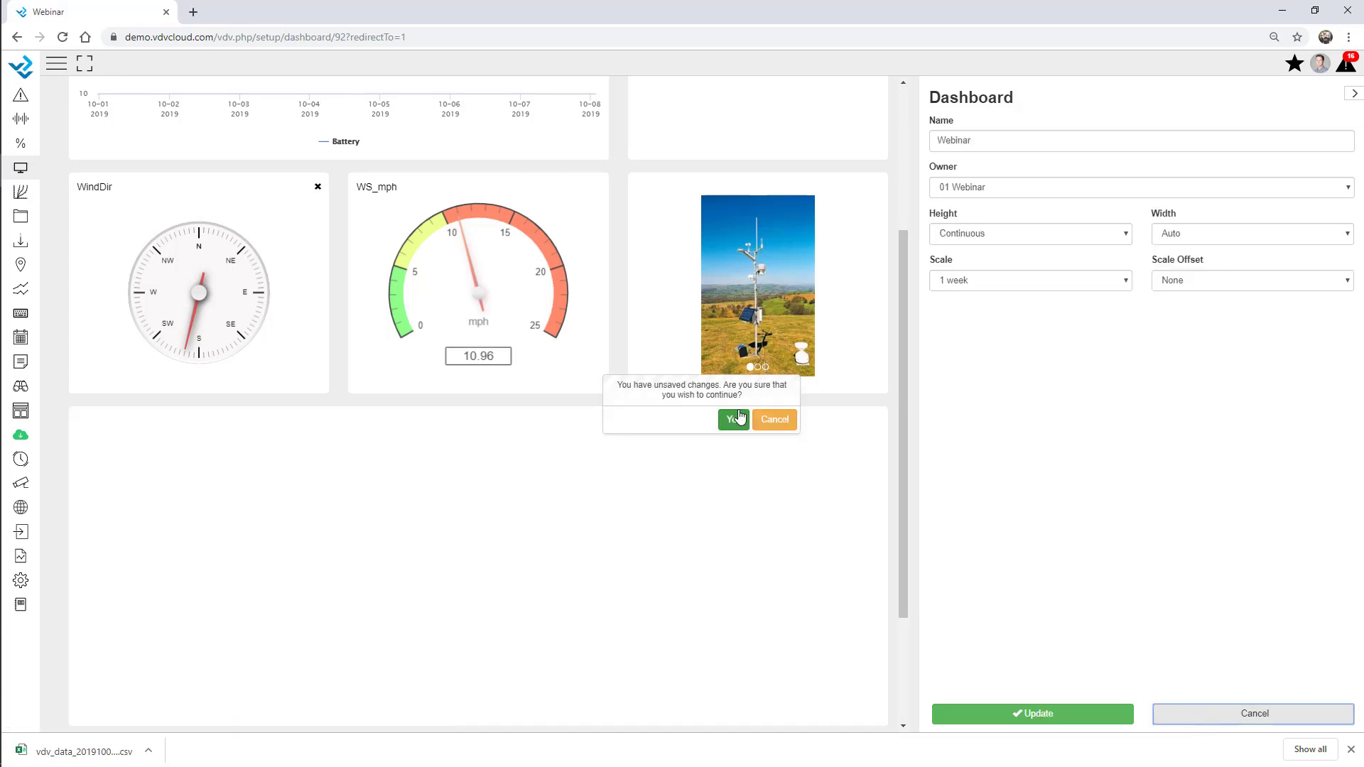
left_click(733, 419)
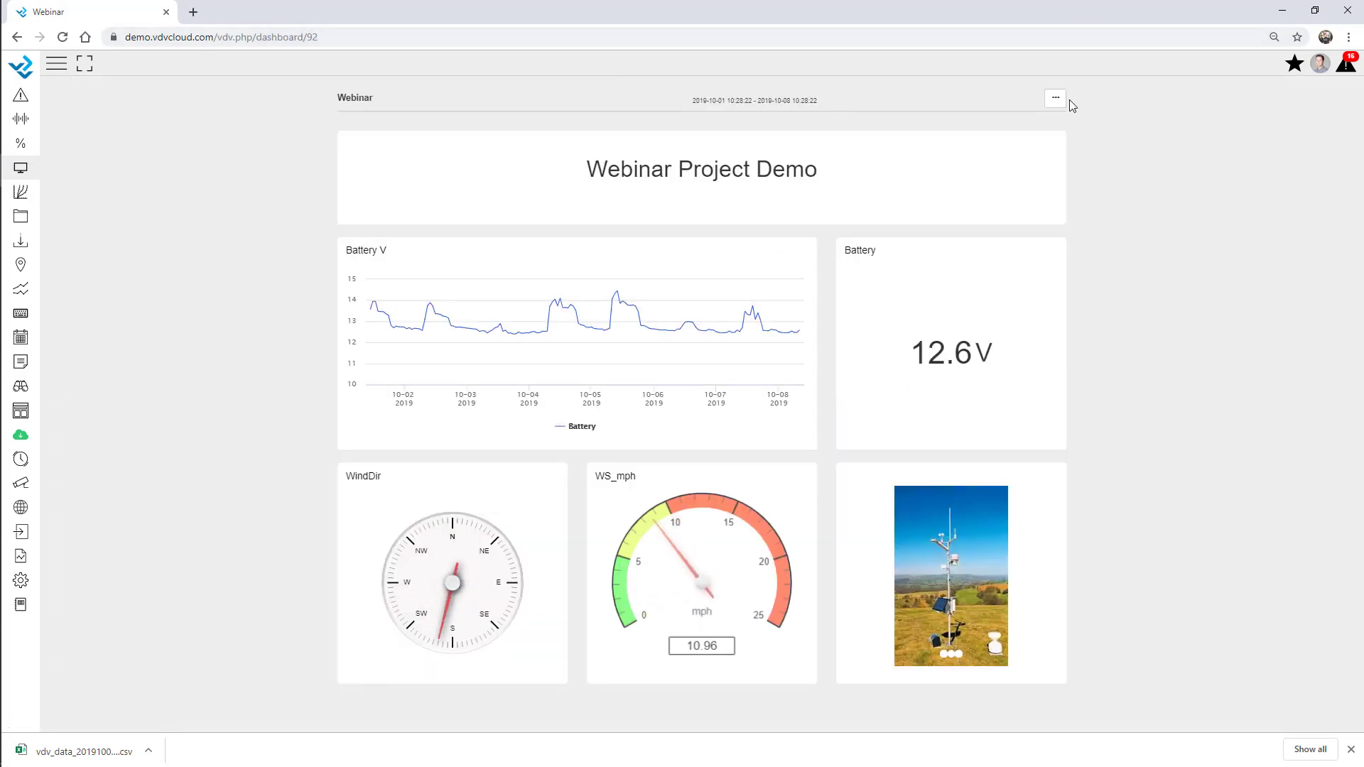
left_click(1056, 100)
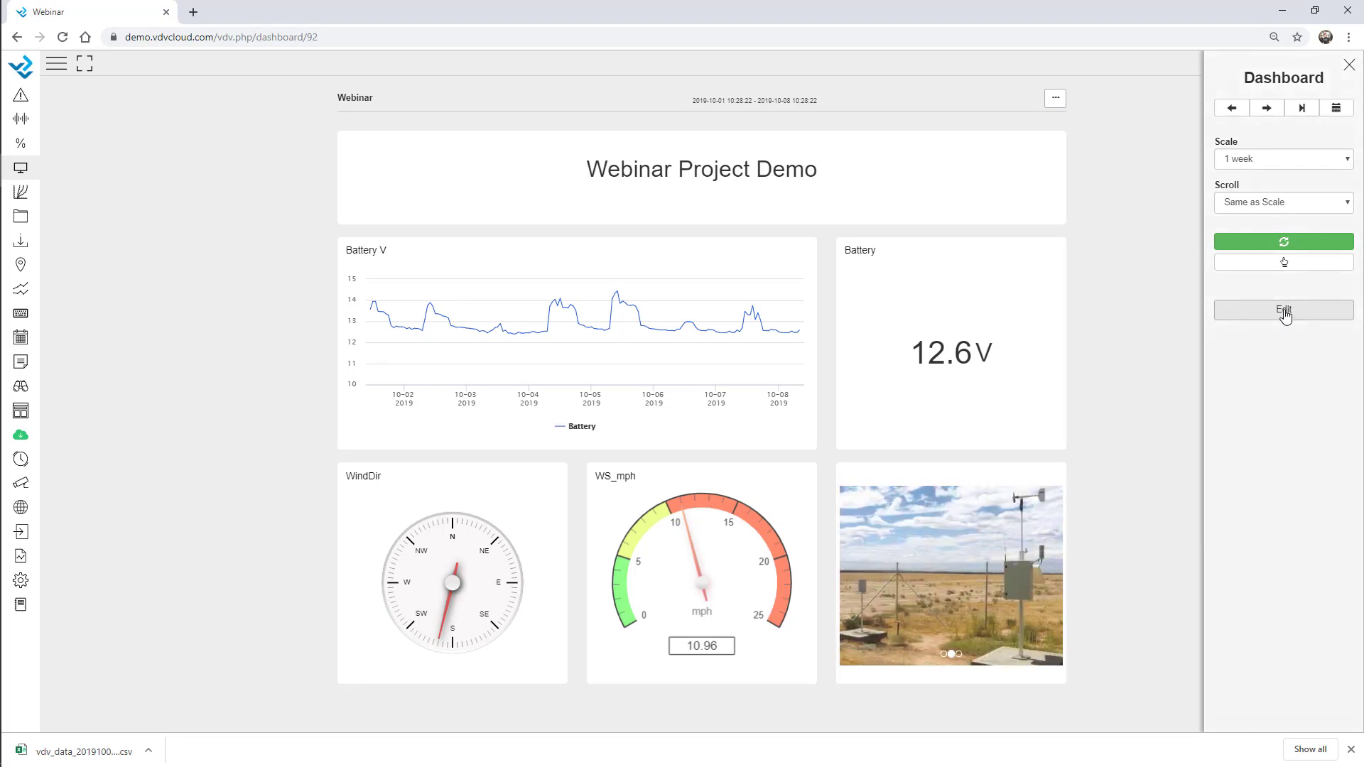
left_click(1284, 310)
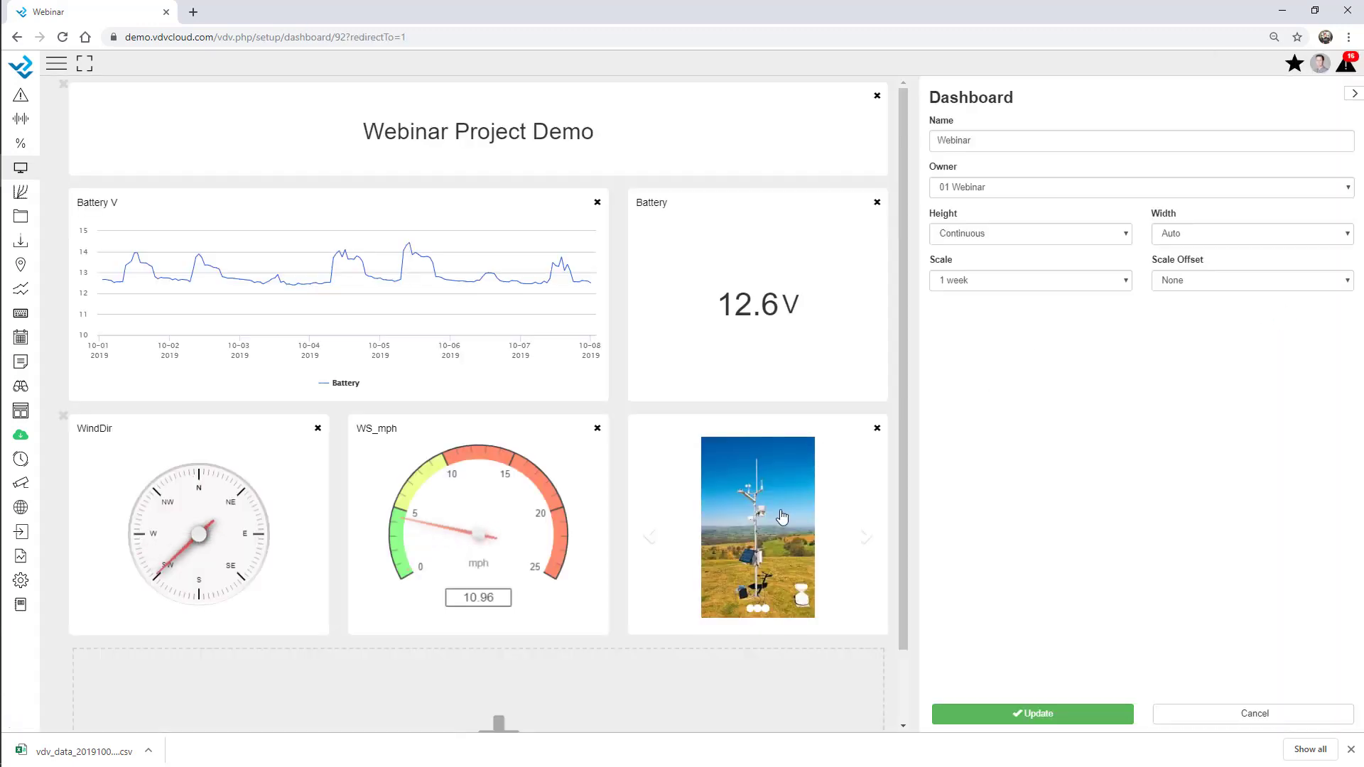
Add a Graph-type column, drag it wide across the dashboard, and open its Variables picker
scroll(781, 516, "down", 1)
left_click(533, 658)
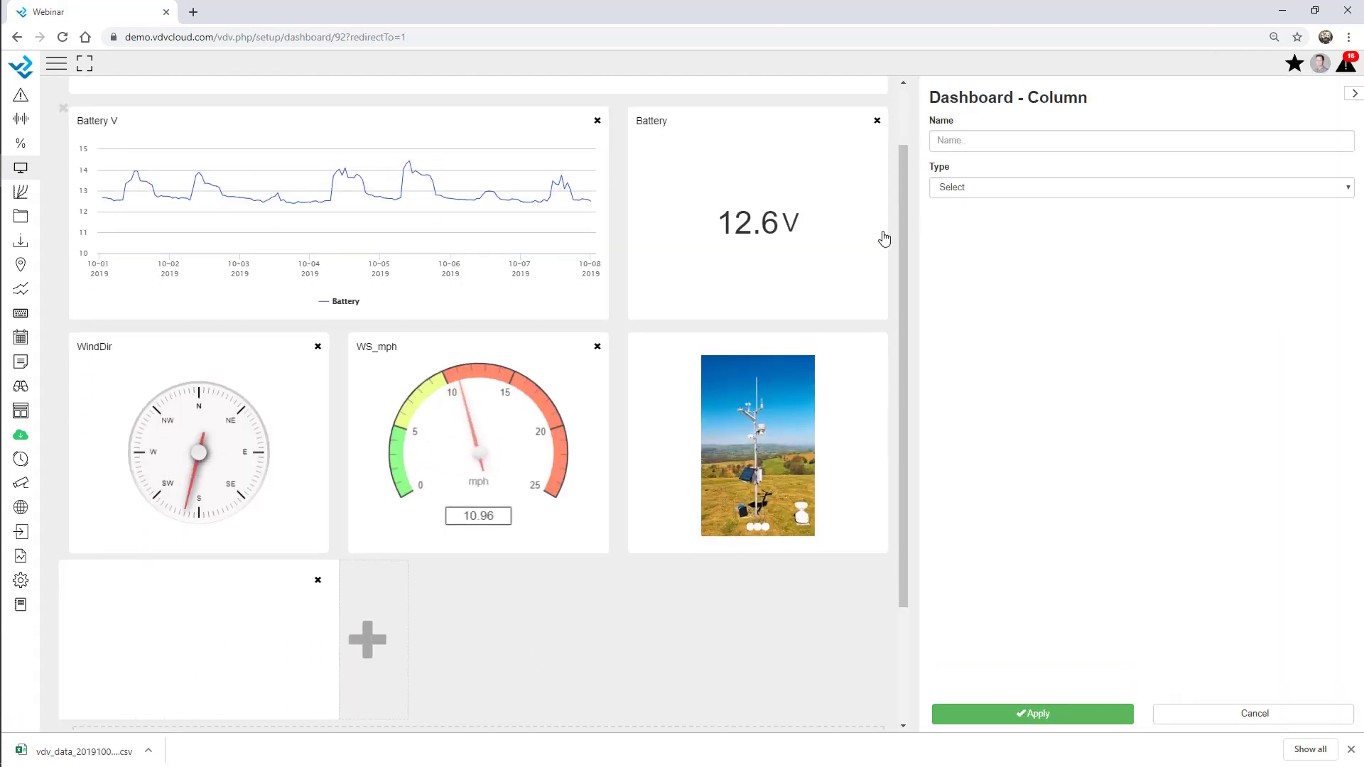
left_click(1012, 187)
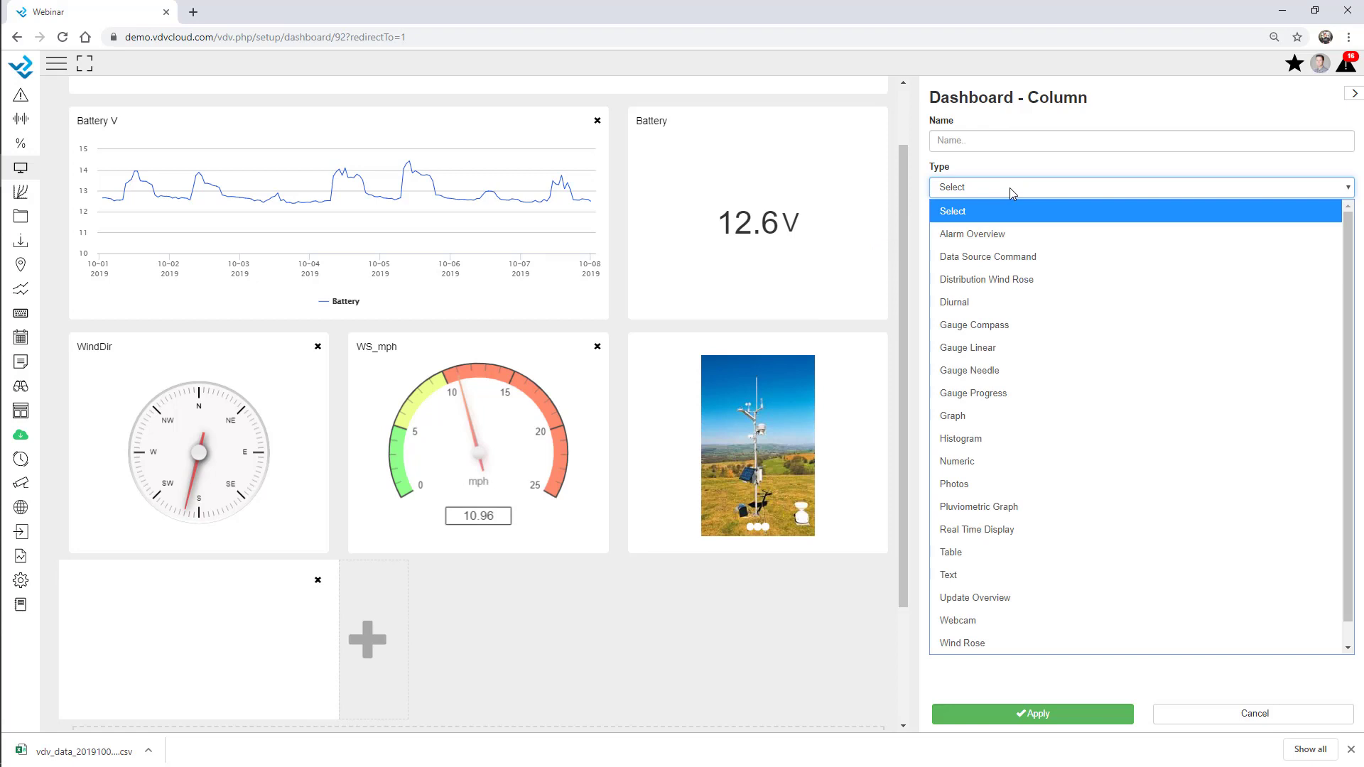
left_click(973, 416)
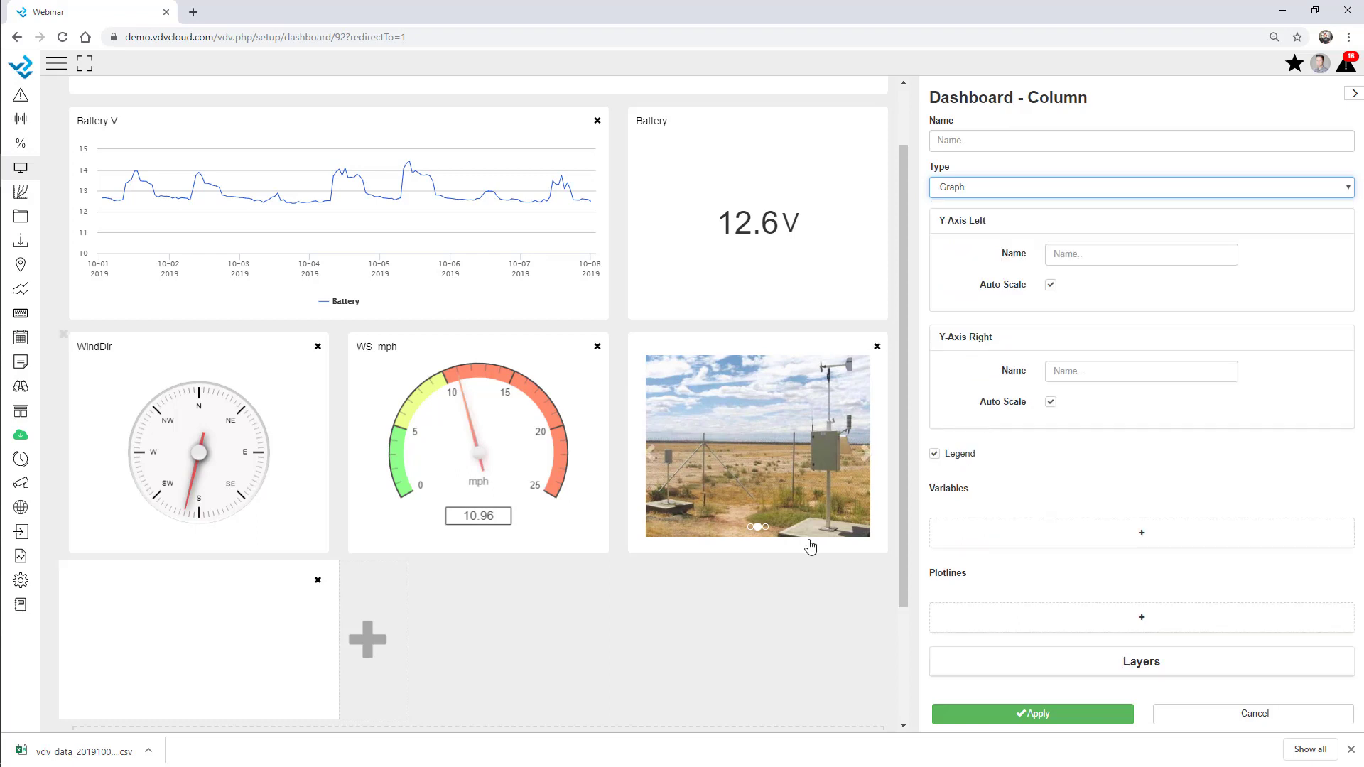
scroll(893, 363, "down", 2)
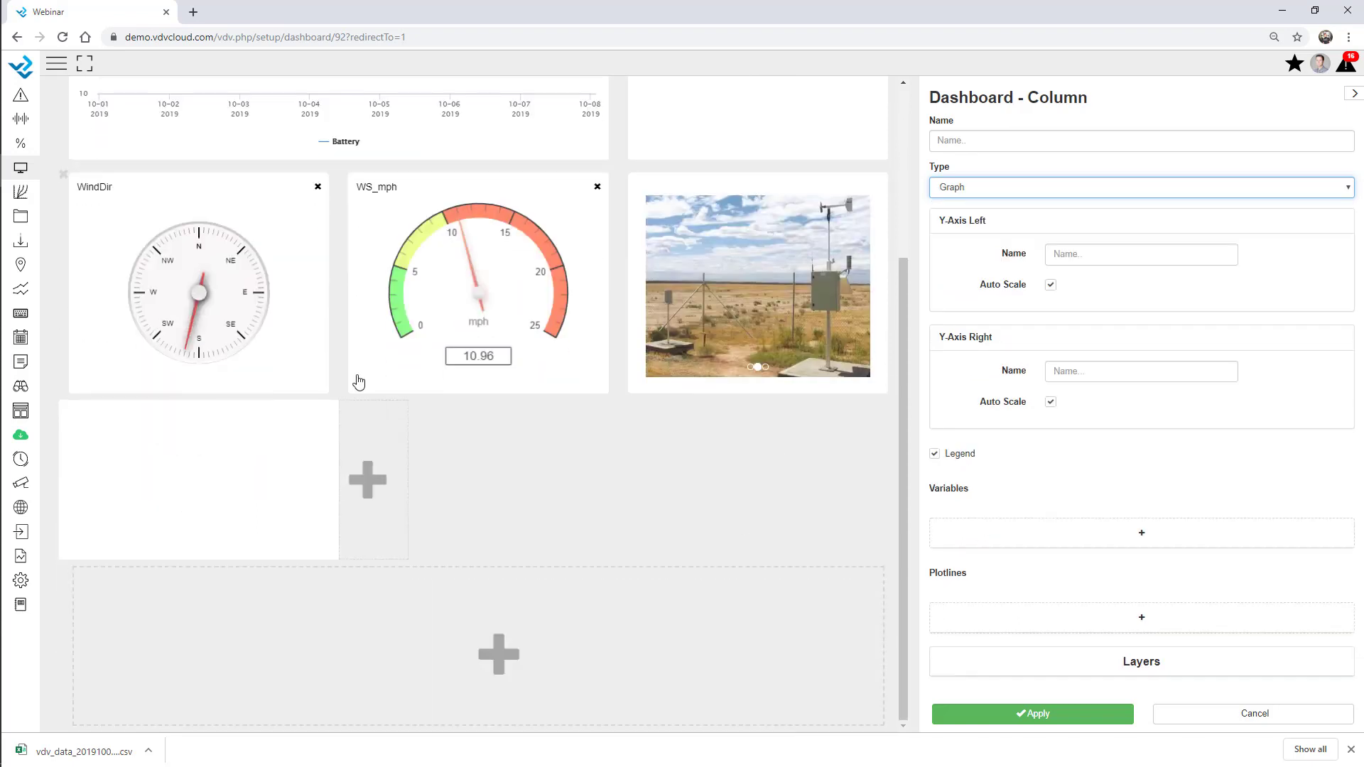
left_click_drag(341, 504, 637, 532)
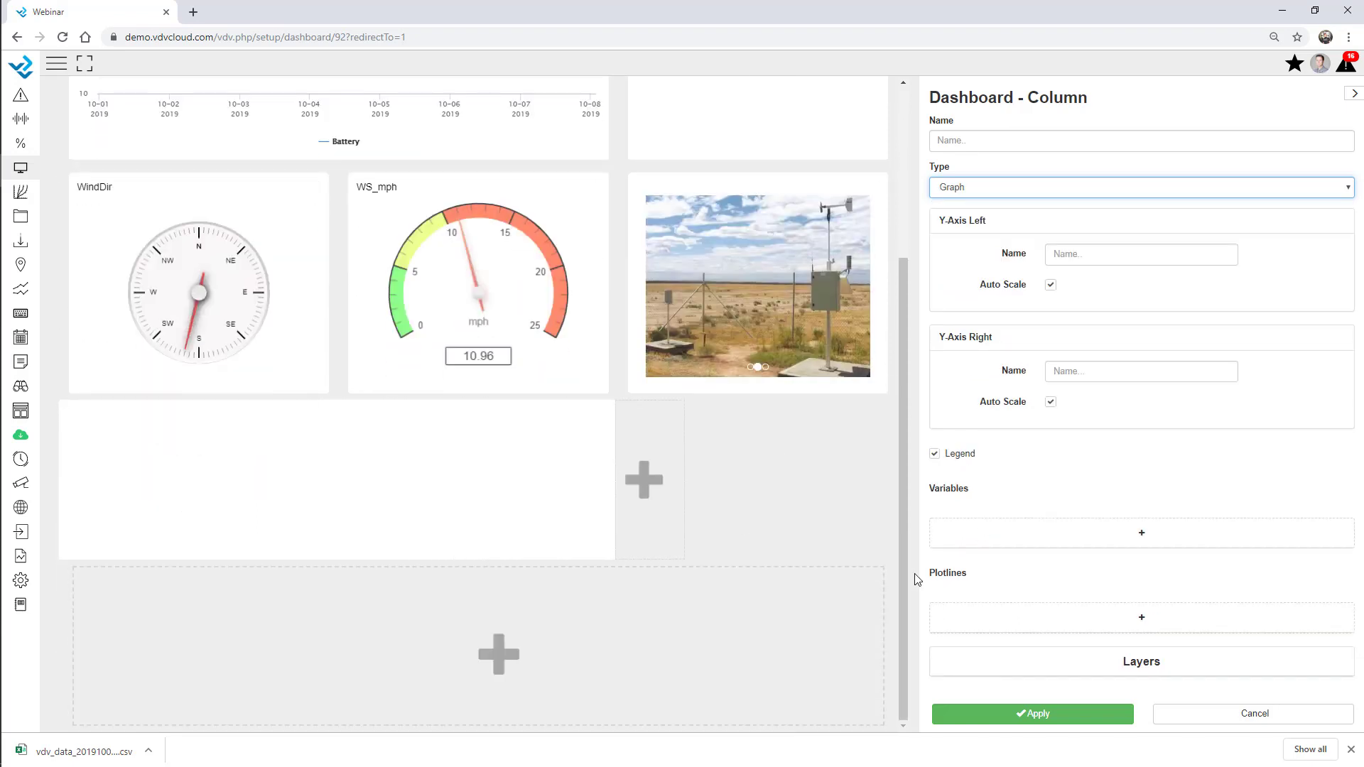
left_click(1017, 525)
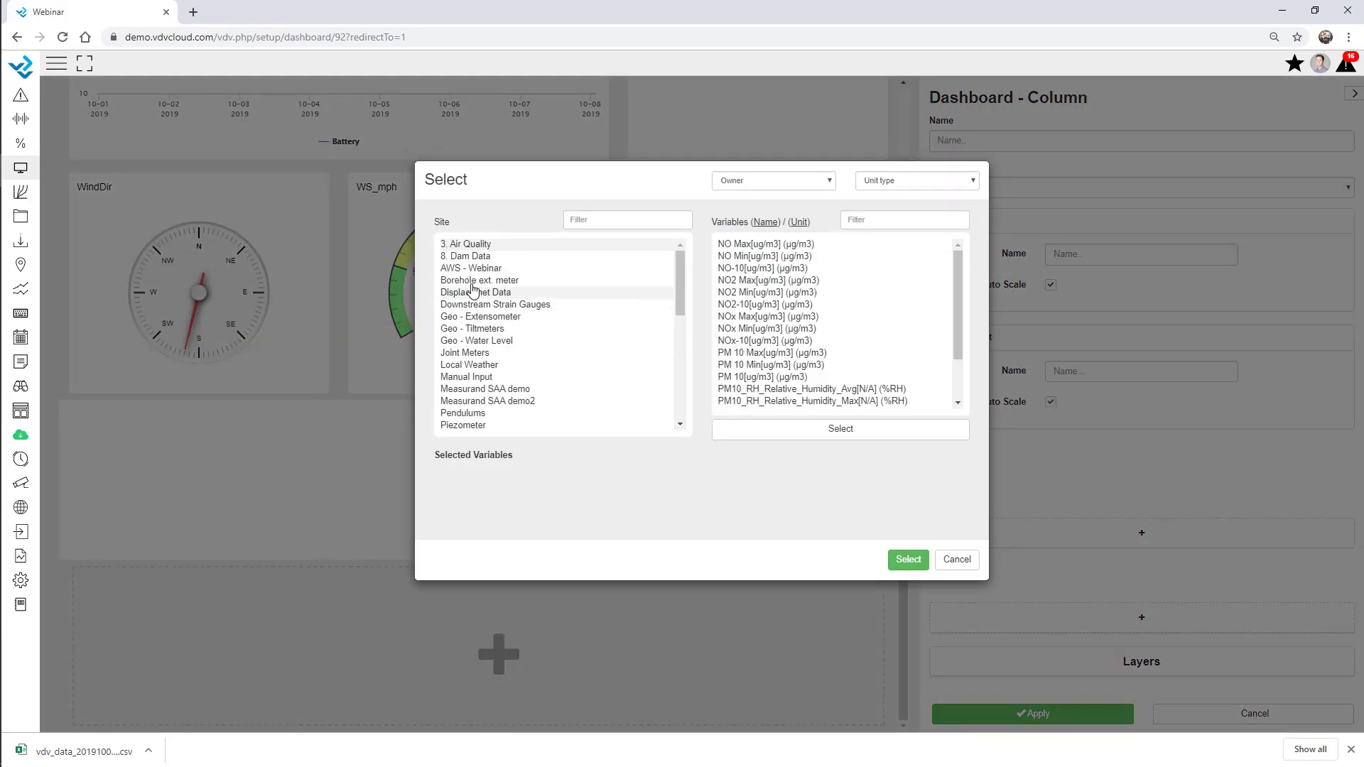
Plot Extensometer1 (twice), Extensometer2 and Extensometer4 from Geo - Extensometer, make the graph taller, and apply
left_click(474, 270)
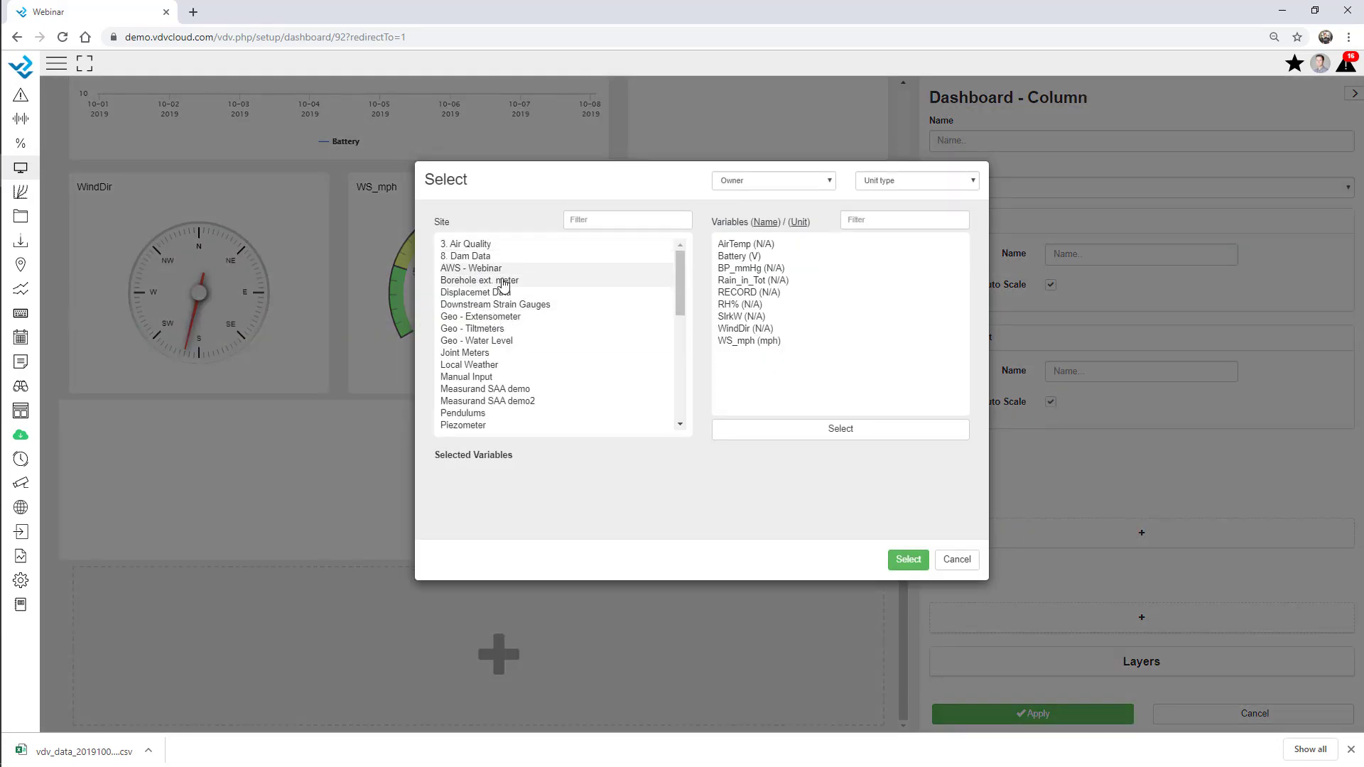
left_click(490, 317)
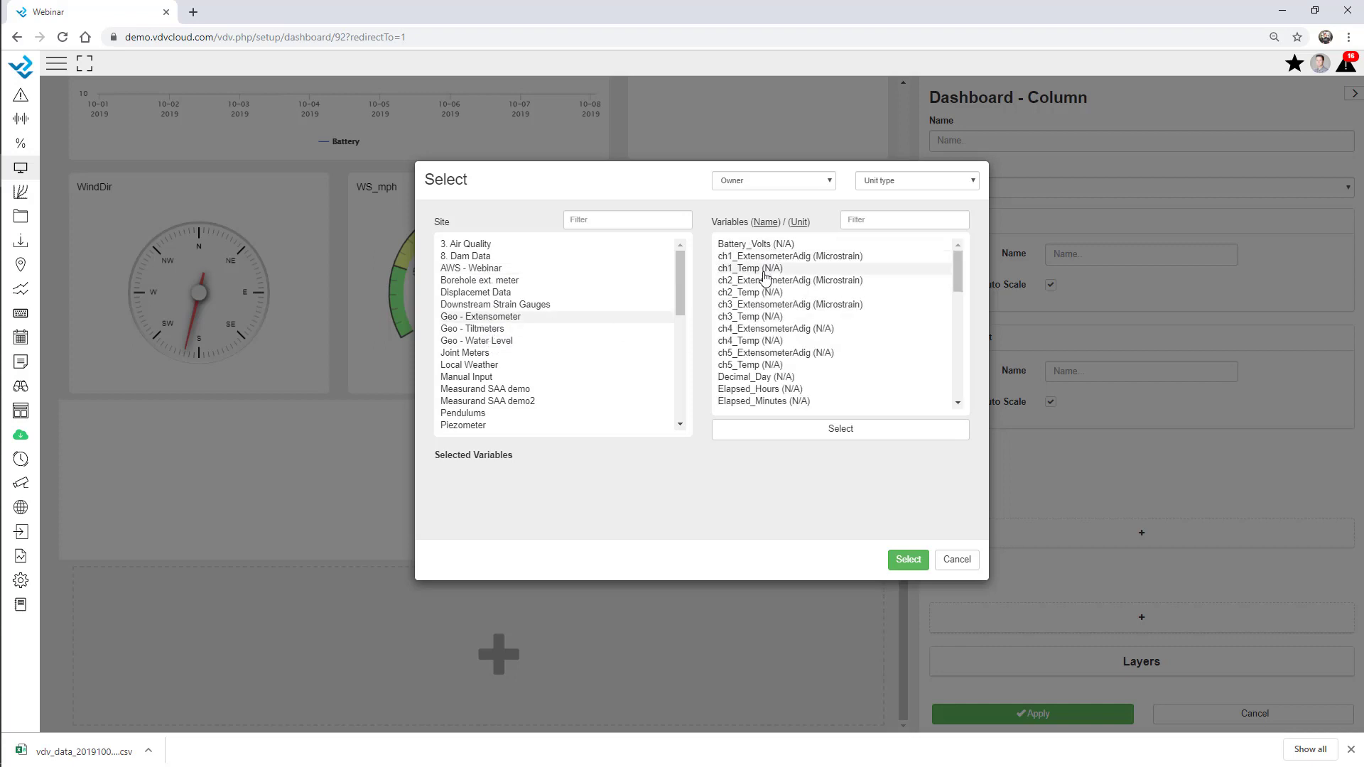
scroll(764, 286, "down", 2)
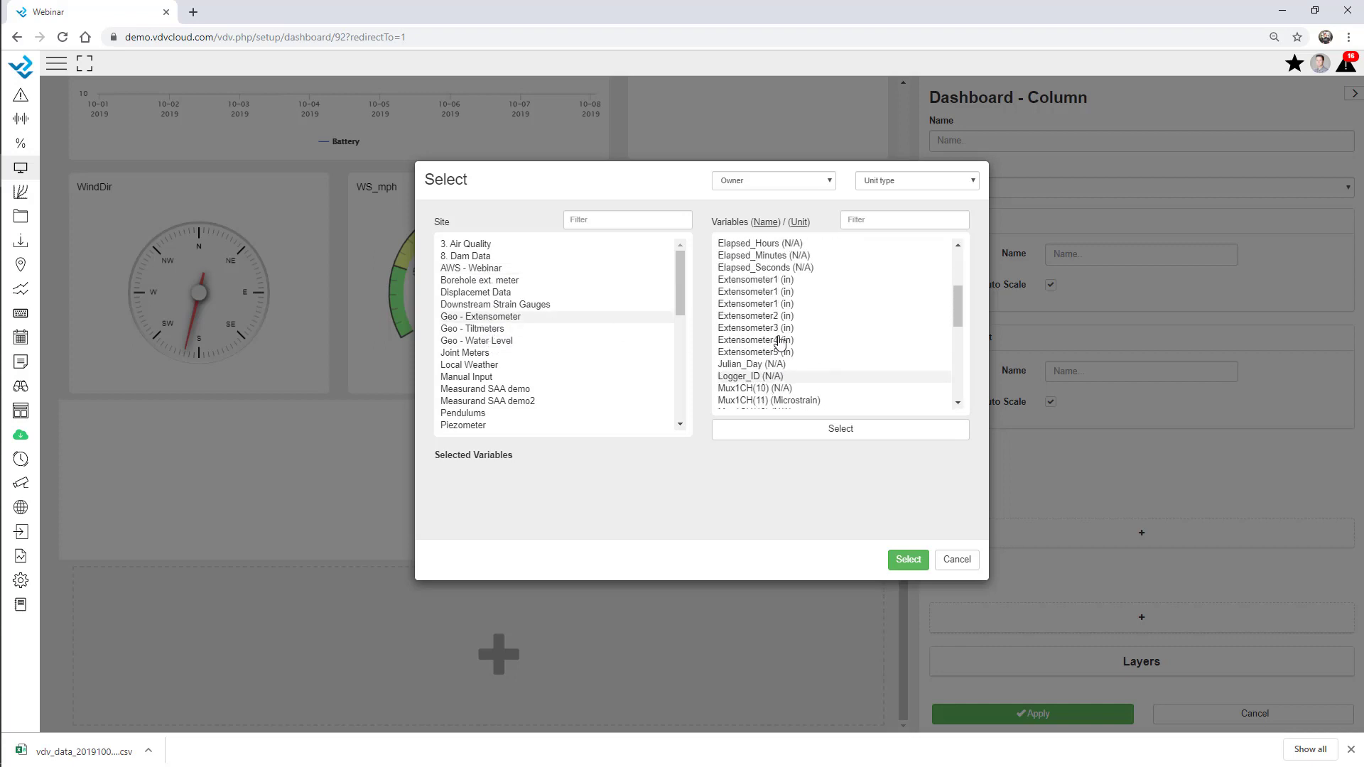
left_click(764, 294)
left_click(762, 308)
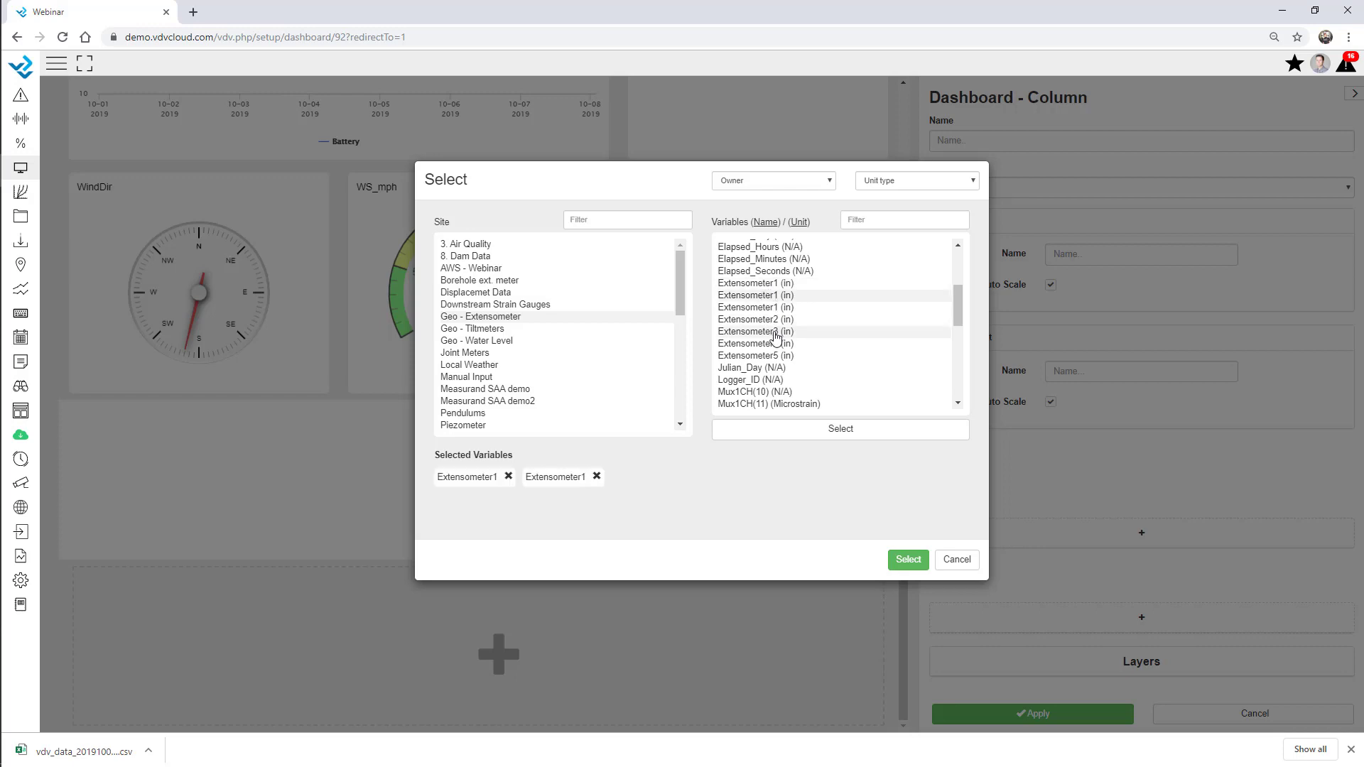
left_click(772, 320)
left_click(770, 344)
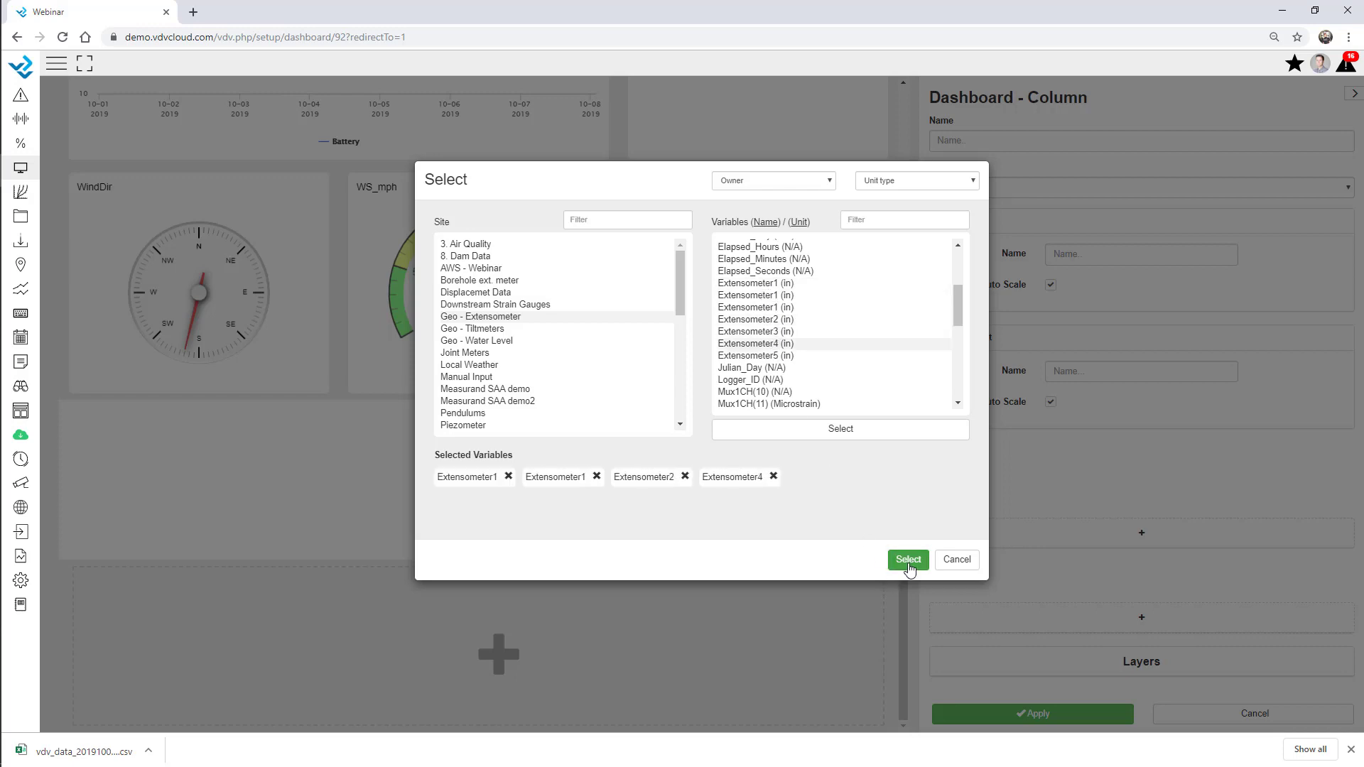
left_click(908, 559)
left_click_drag(465, 563, 468, 673)
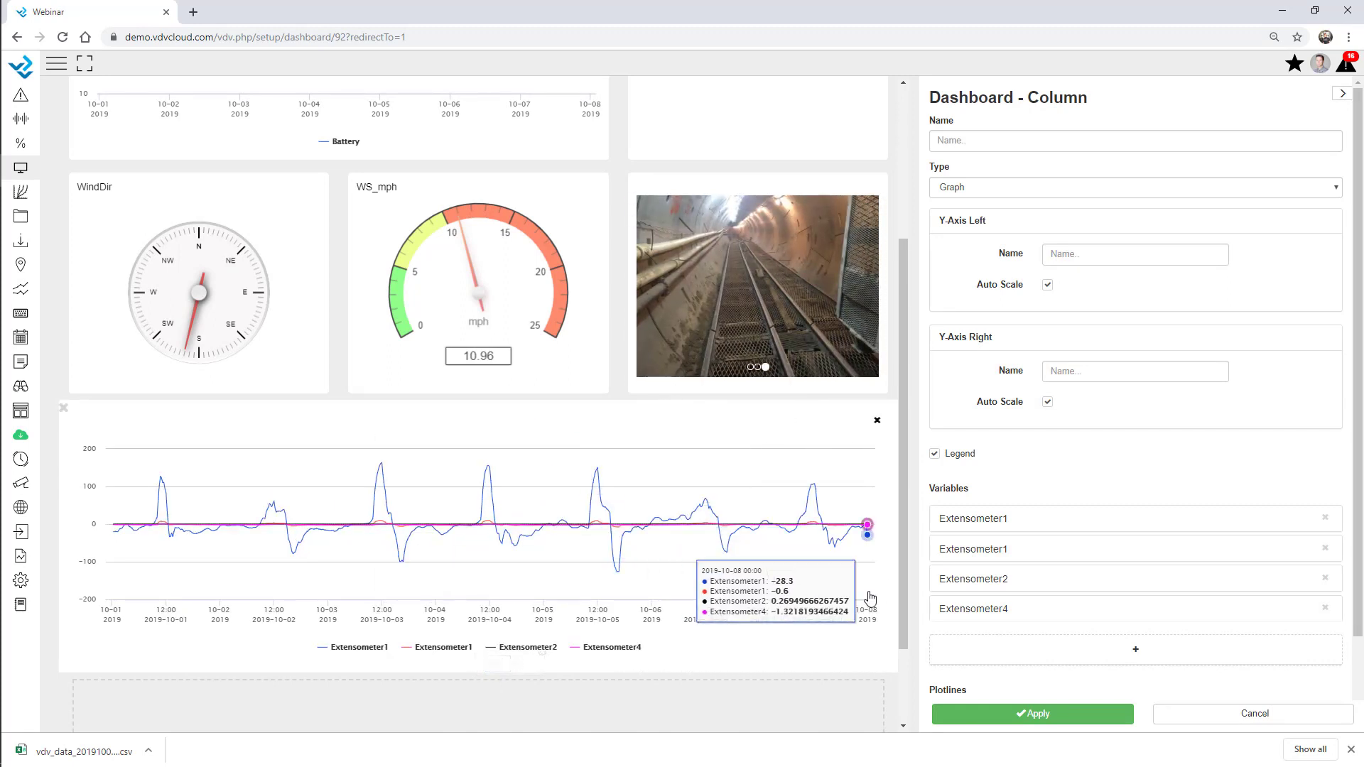
scroll(818, 557, "down", 2)
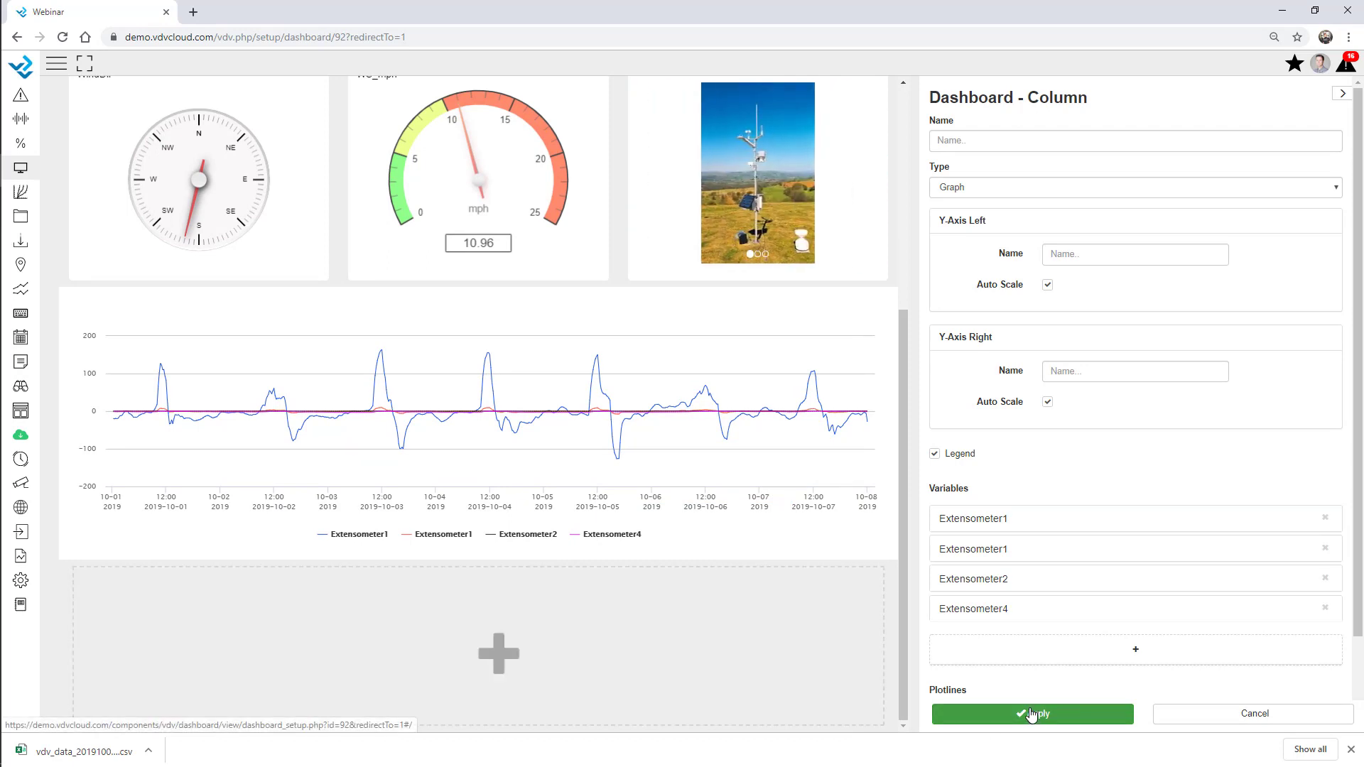
left_click(1031, 714)
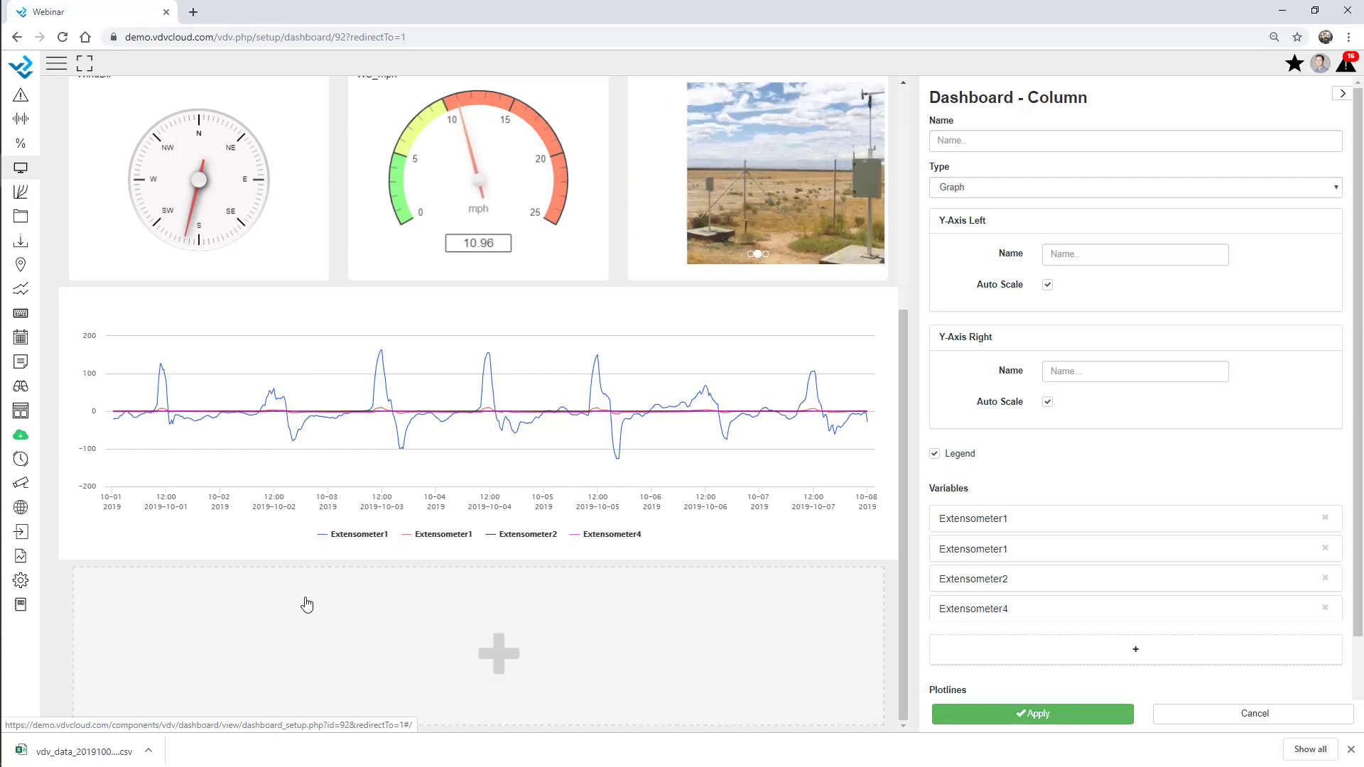
Add an Alarm Overview column below the graph including all 01 Webinar sites
left_click(304, 603)
left_click(1023, 200)
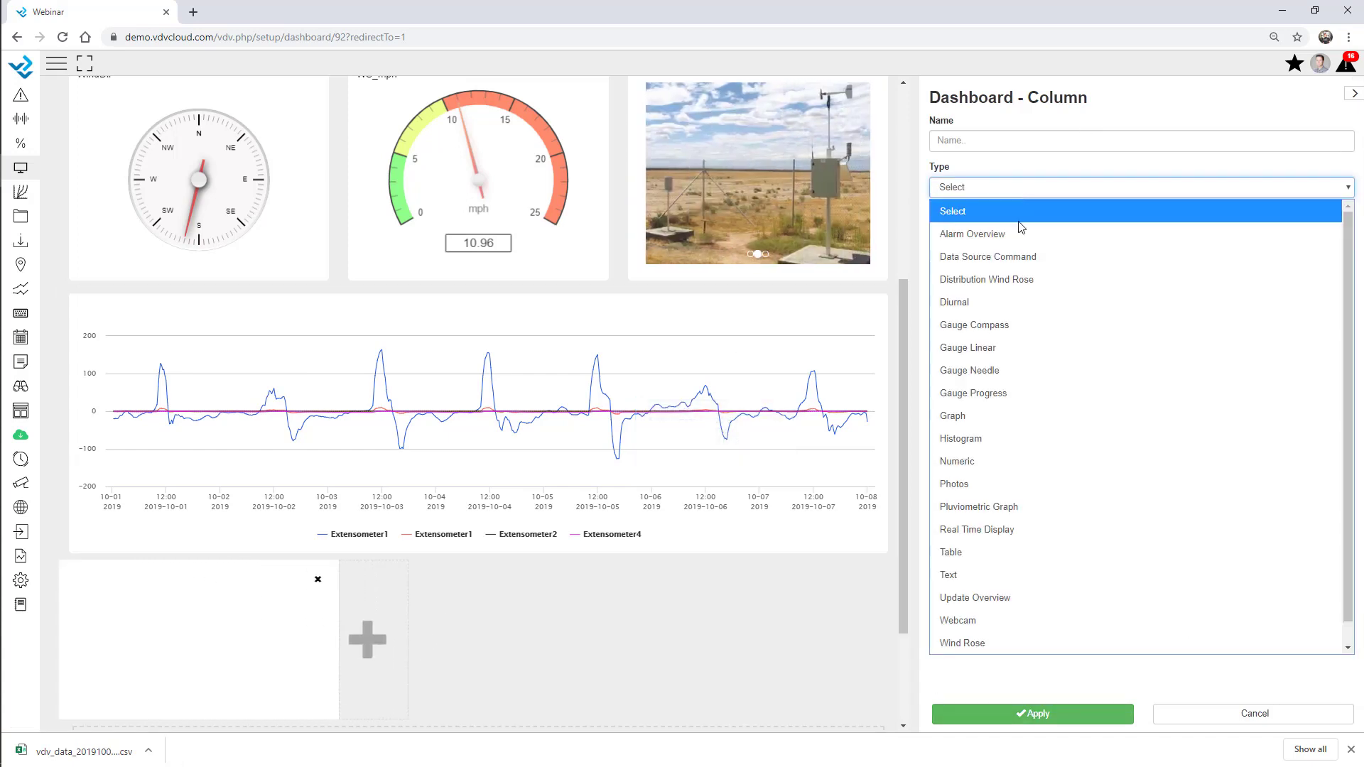
left_click(1021, 240)
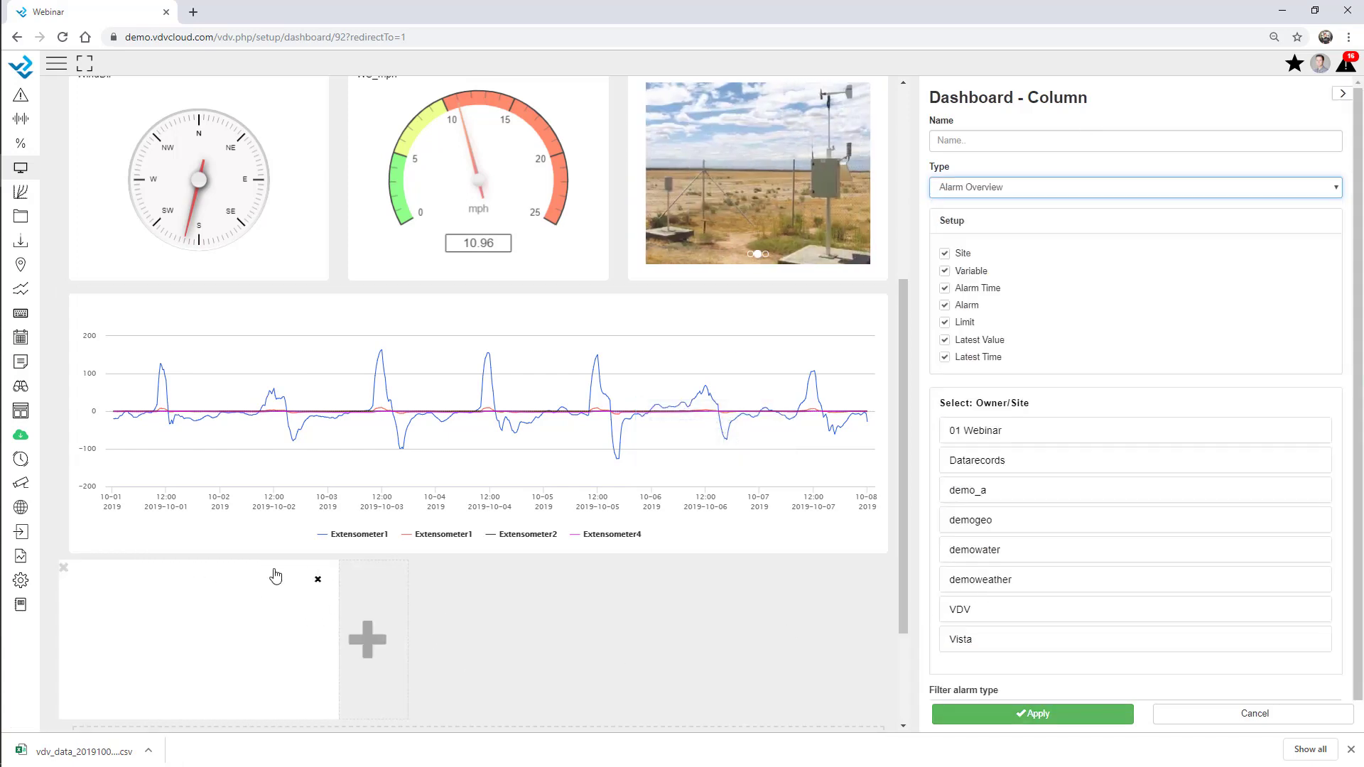
scroll(1037, 477, "down", 1)
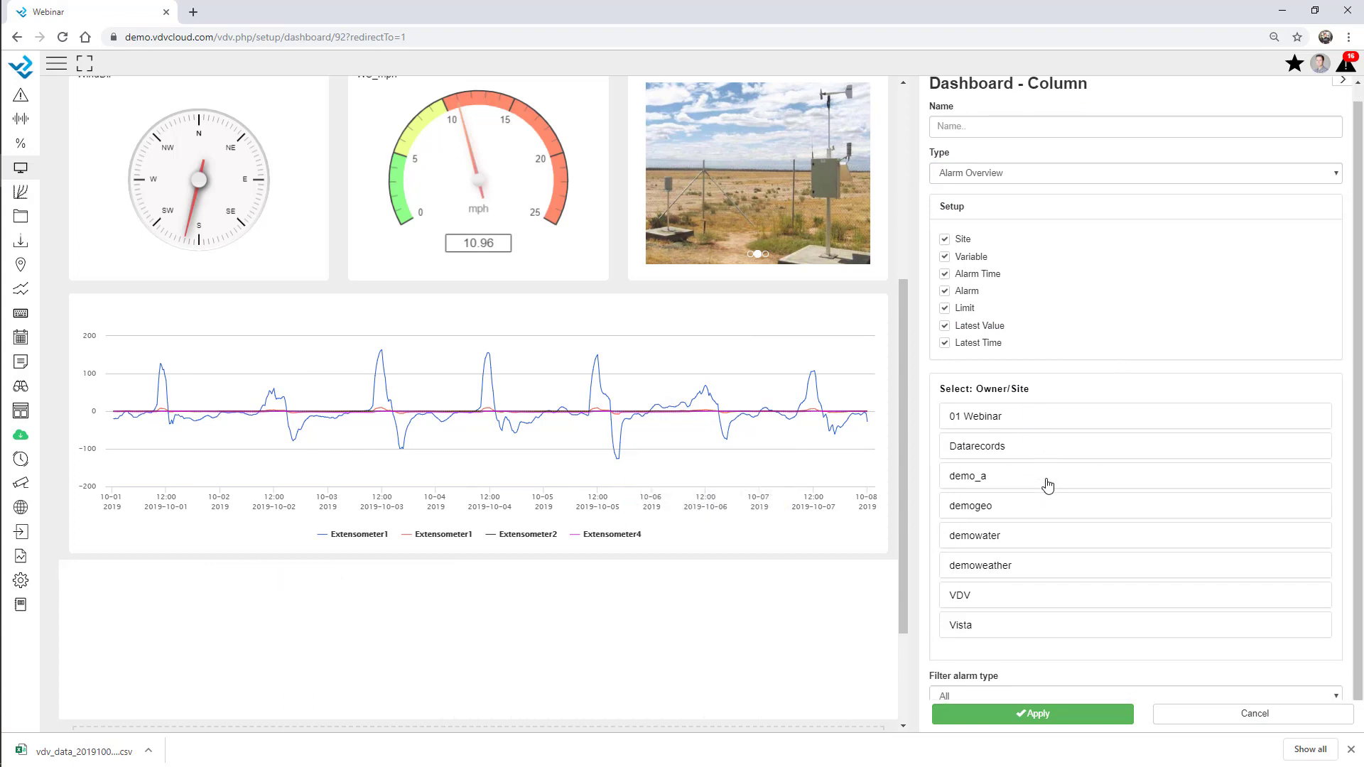
left_click(1012, 426)
left_click(955, 452)
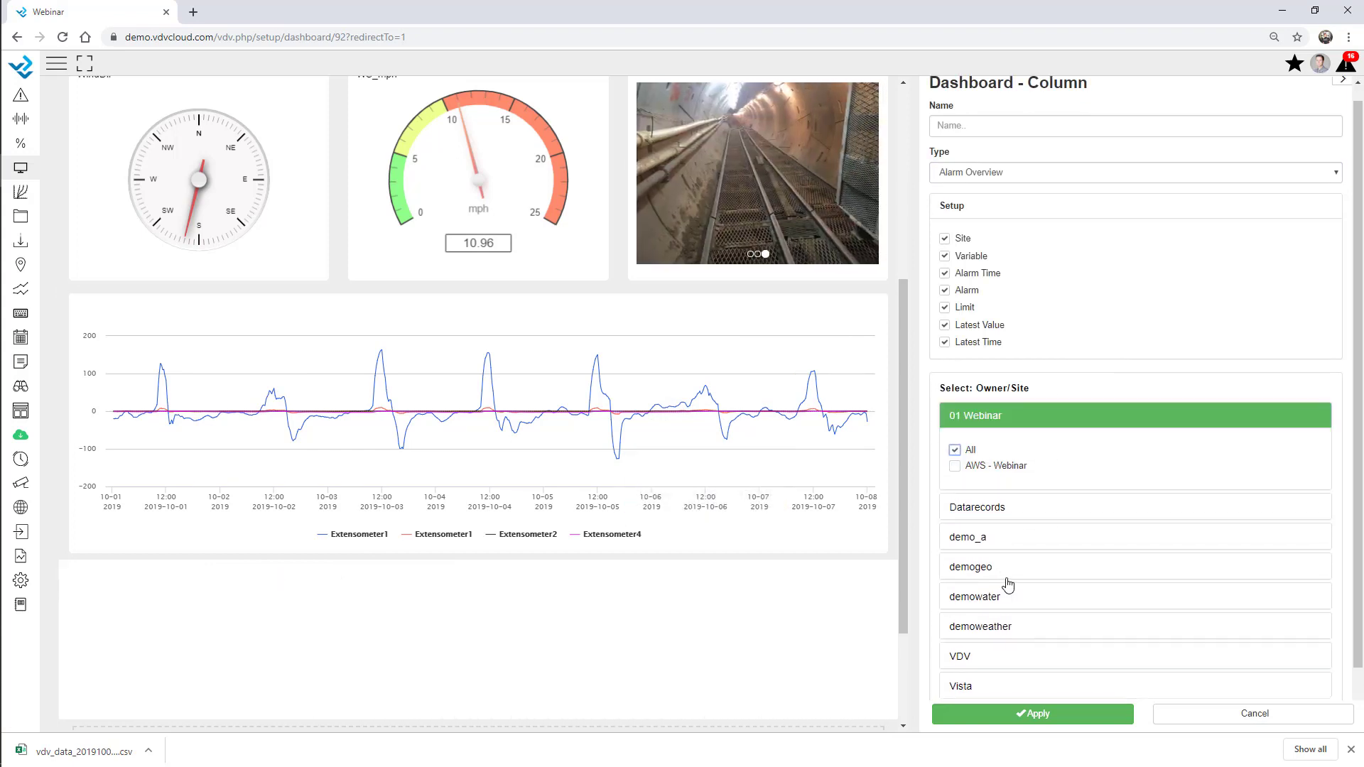
Also include all demogeo and demowater sites, then apply the alarm overview
left_click(998, 569)
left_click(955, 601)
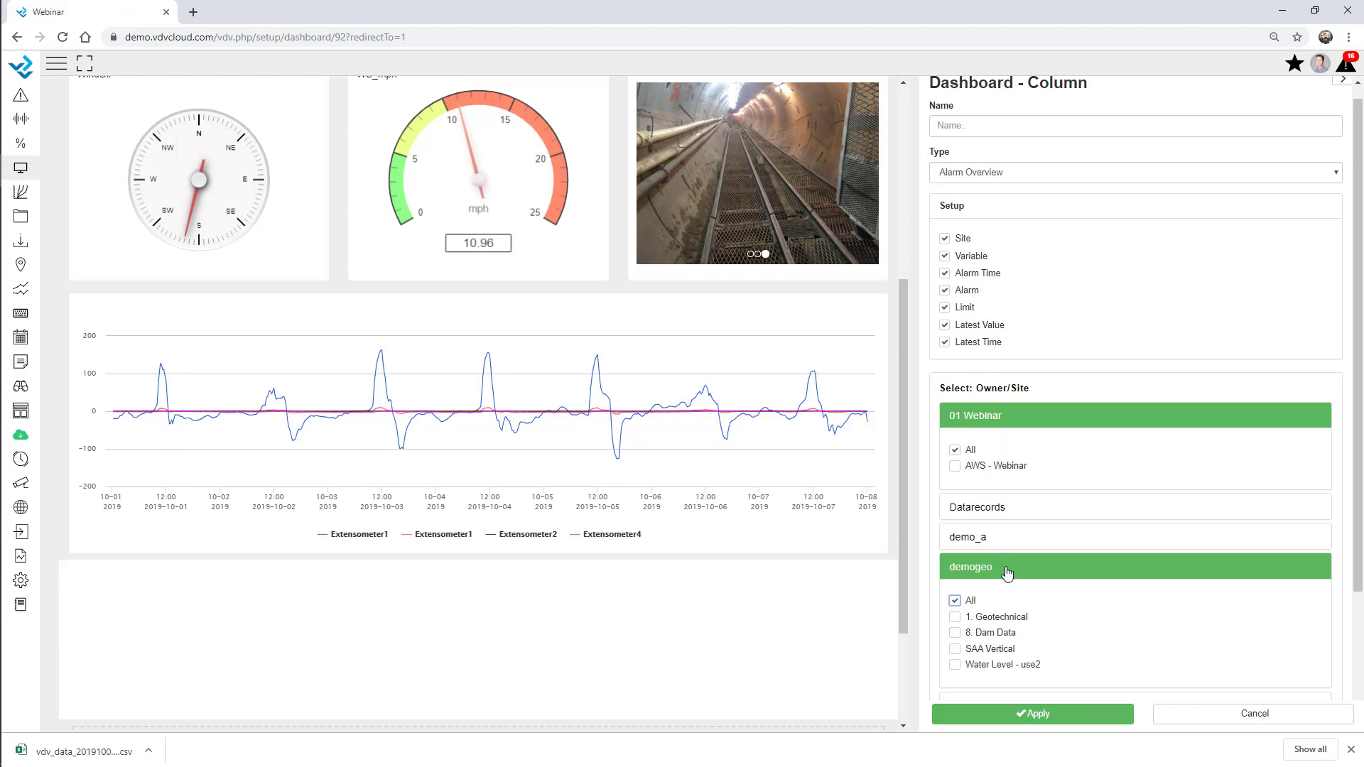
scroll(1015, 566, "down", 3)
left_click(1028, 543)
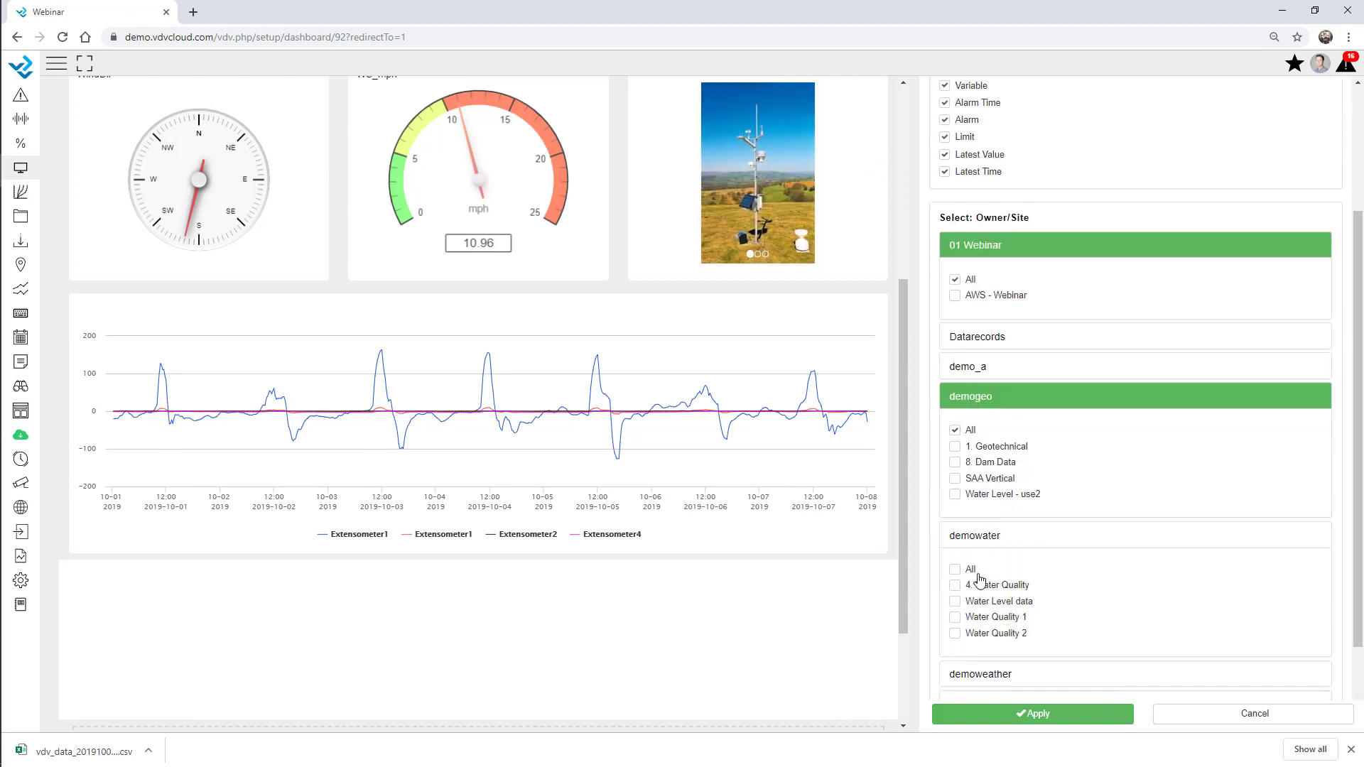
left_click(954, 570)
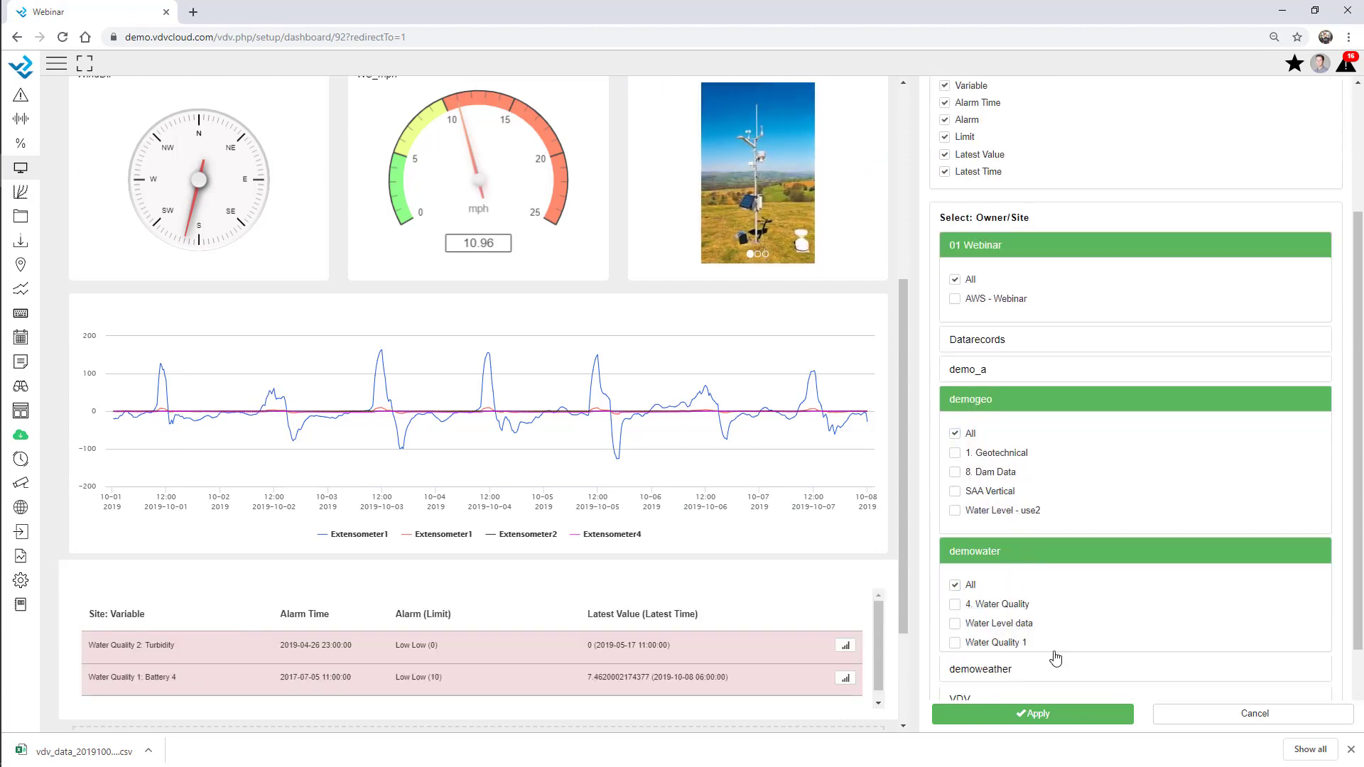
left_click(1028, 551)
left_click(1074, 713)
scroll(638, 460, "down", 3)
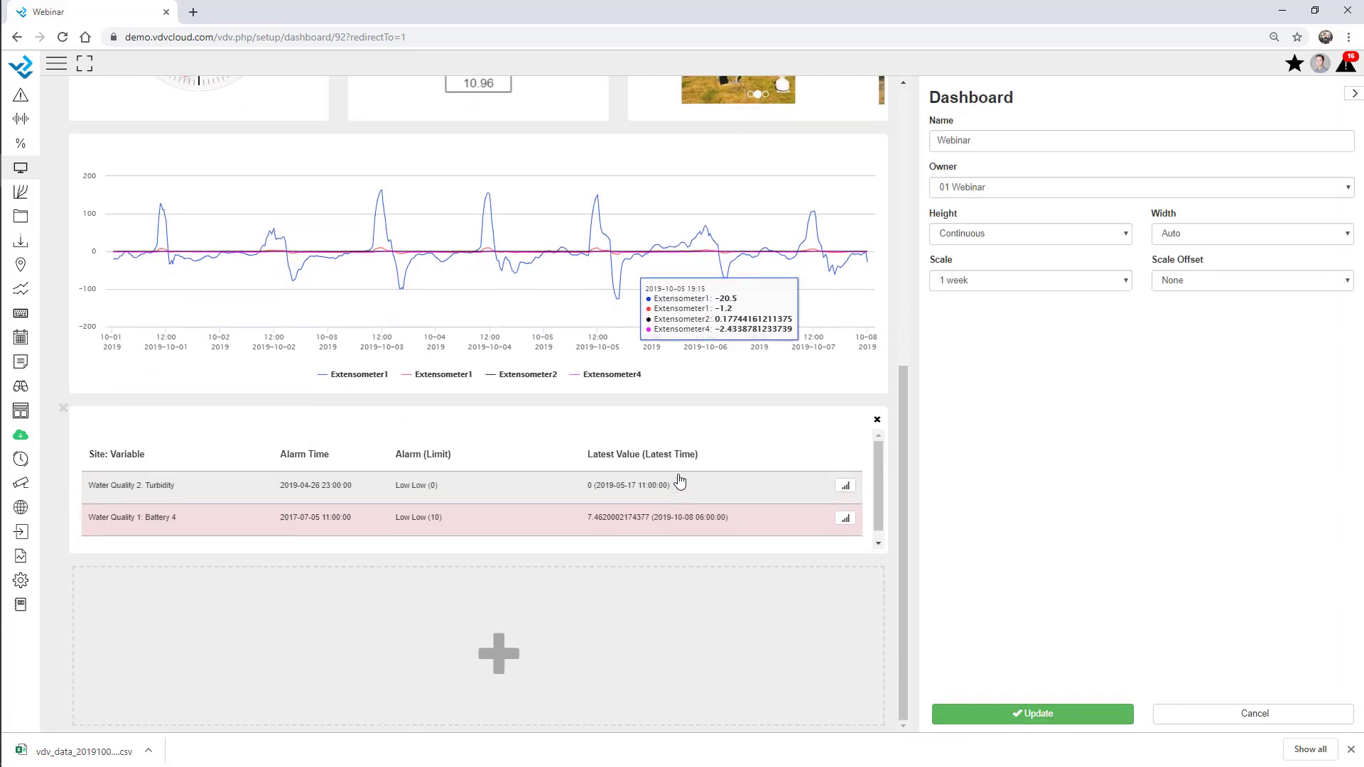
Add an Update Overview column at the bottom covering all 01 Webinar sites
left_click_drag(573, 563, 587, 641)
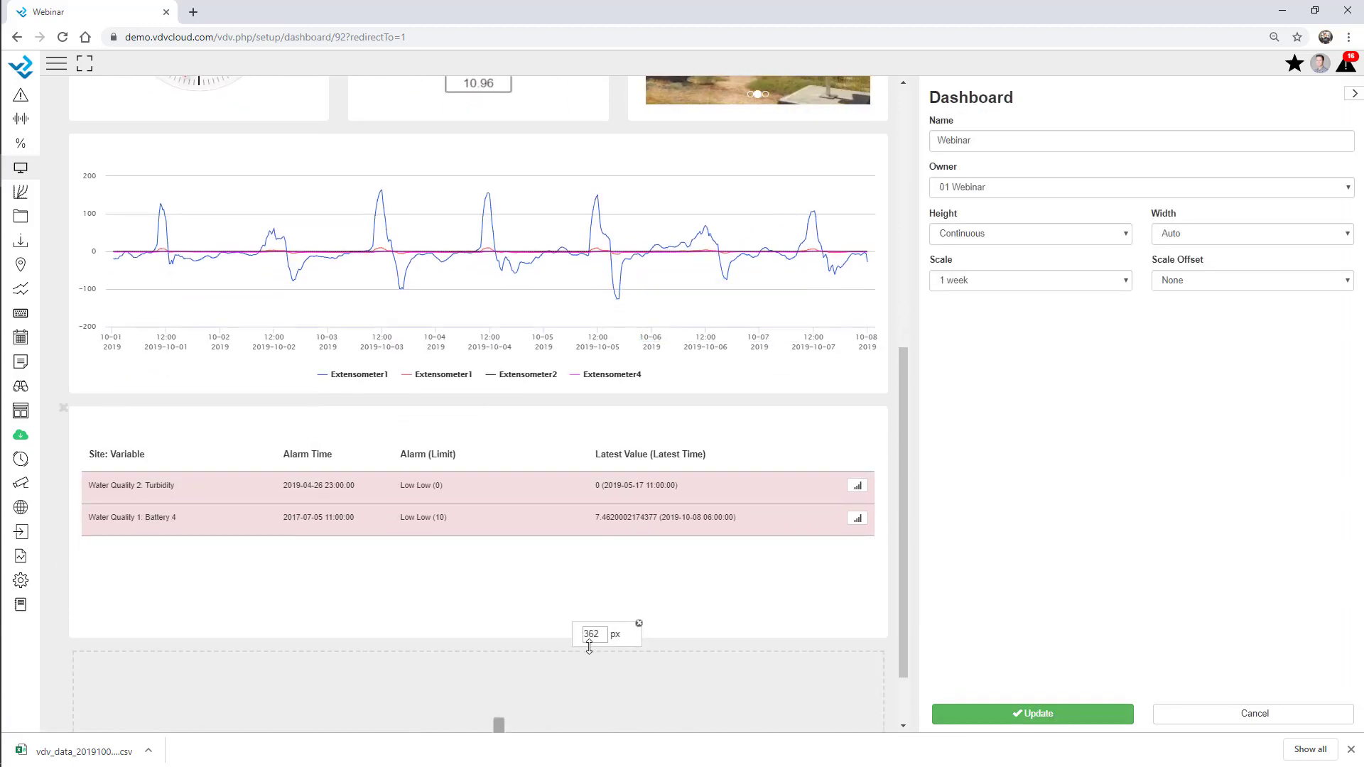
scroll(551, 584, "down", 1)
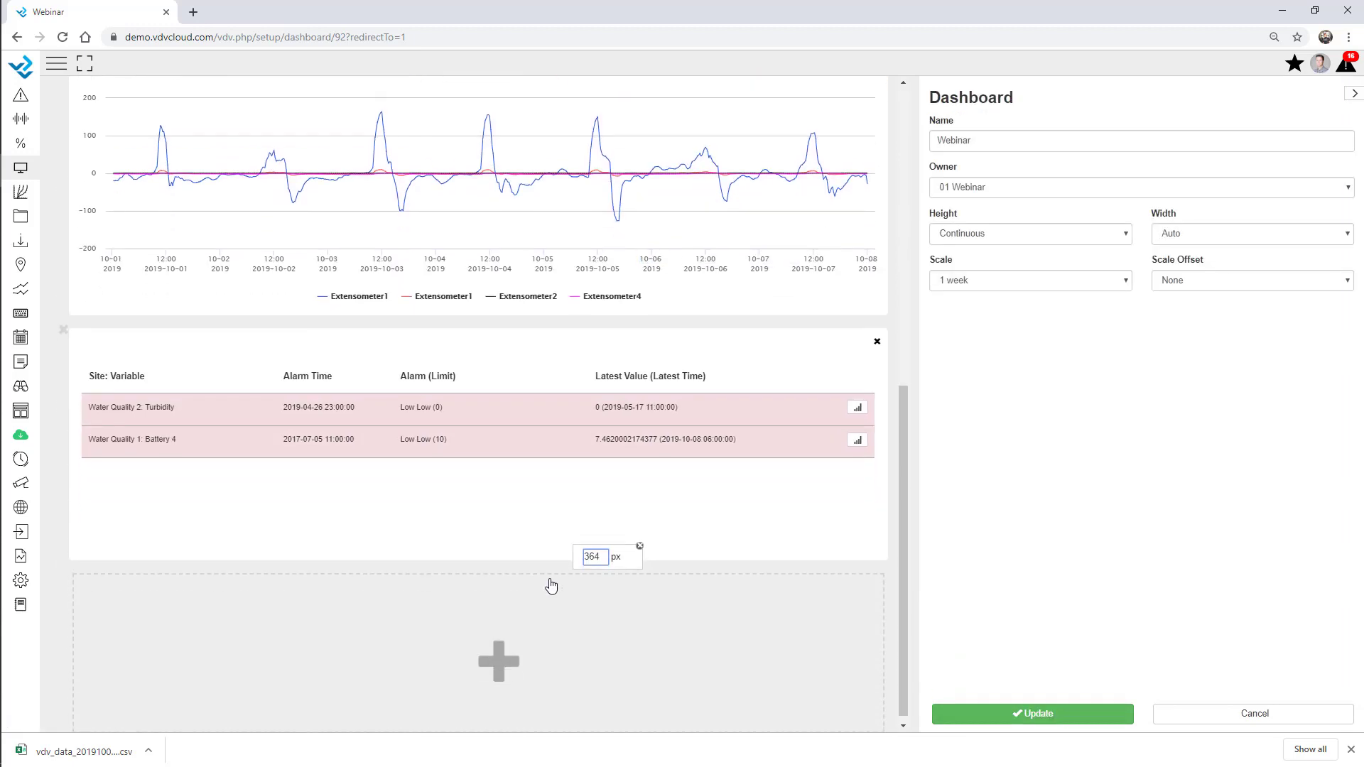
left_click(477, 647)
left_click(985, 191)
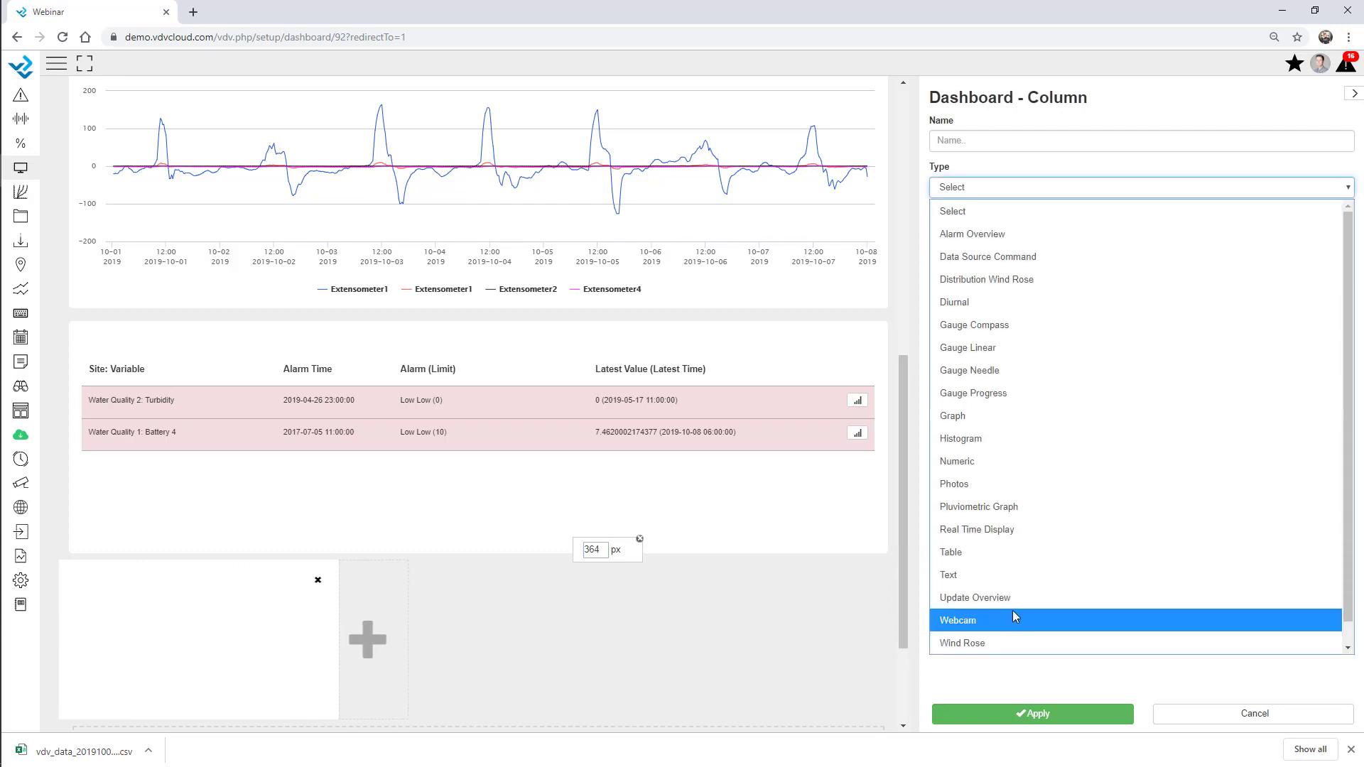
left_click(1009, 601)
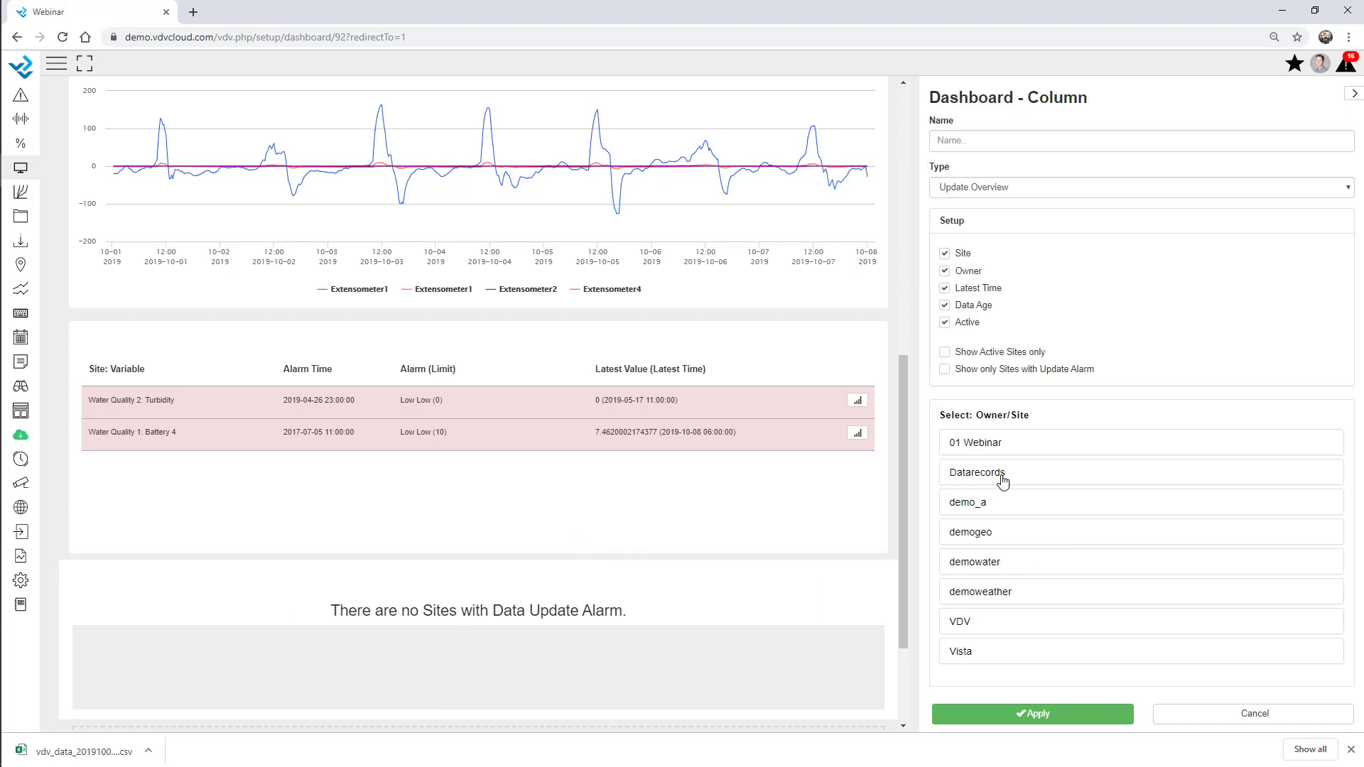
left_click(1015, 447)
left_click(954, 478)
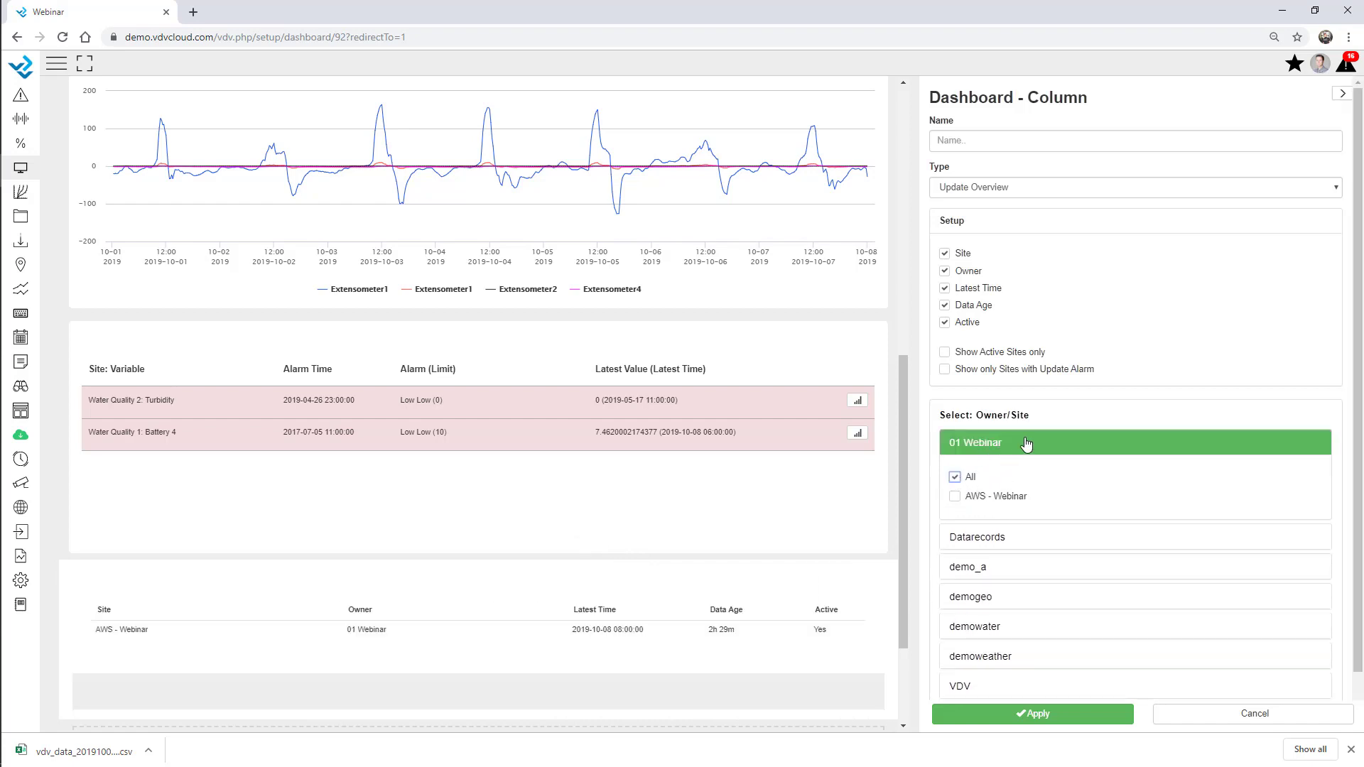
left_click(1027, 443)
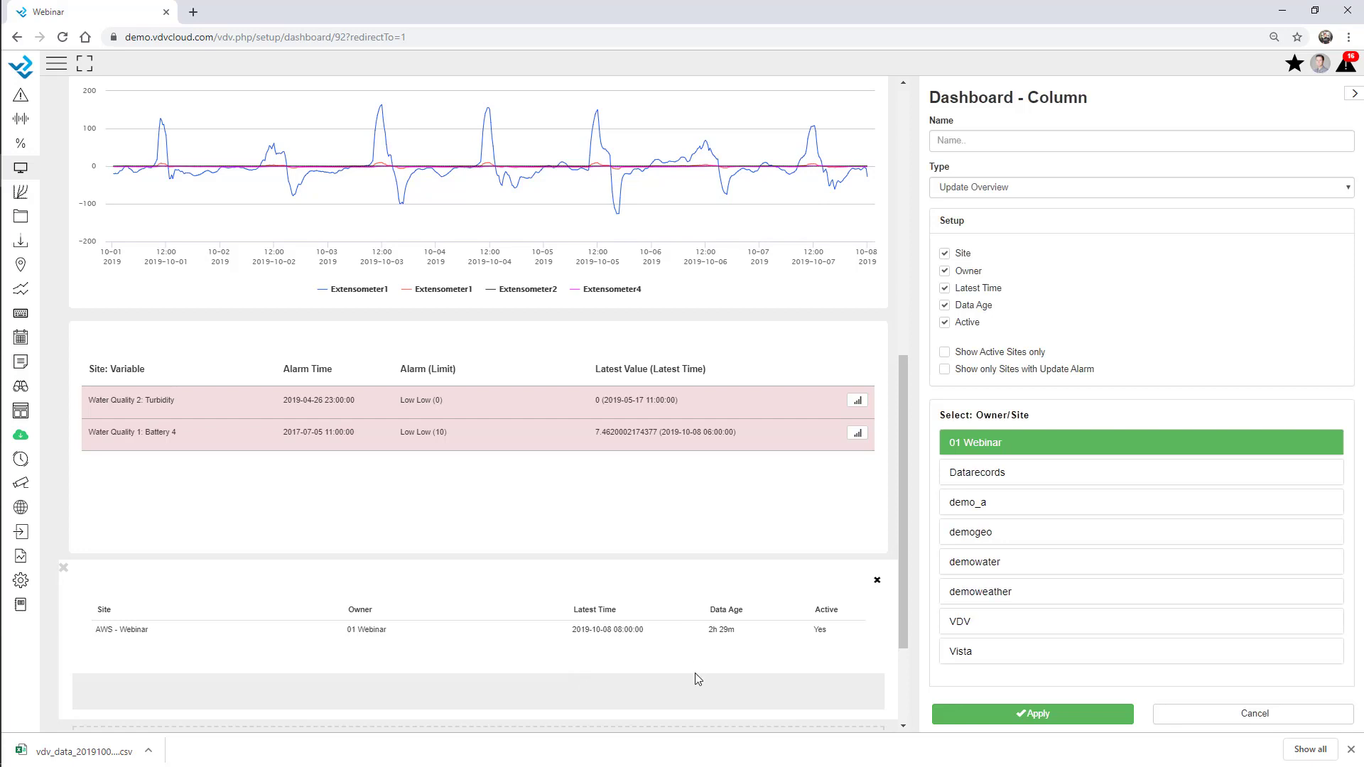
scroll(110, 631, "down", 3)
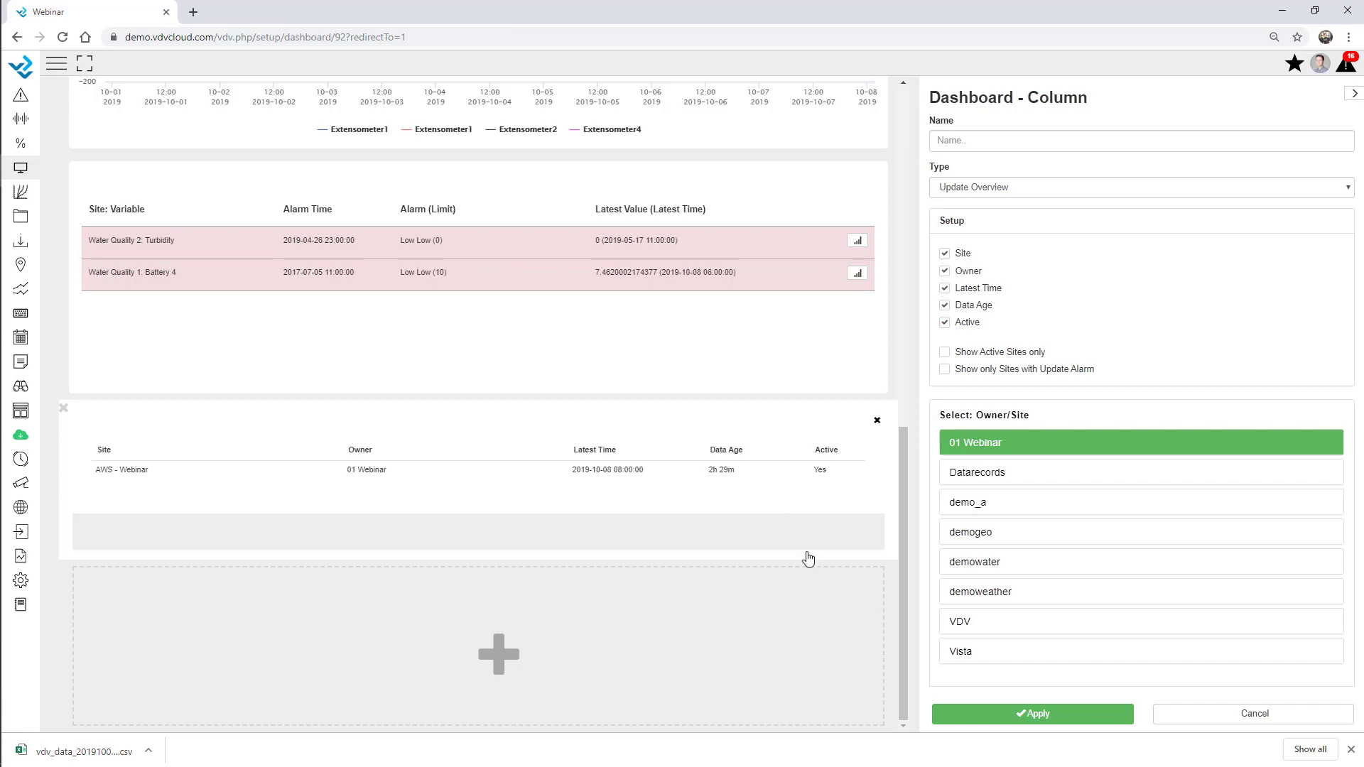
Apply the new column and dashboard settings, then scroll through the reloaded Webinar dashboard
left_click(1054, 717)
left_click(1056, 719)
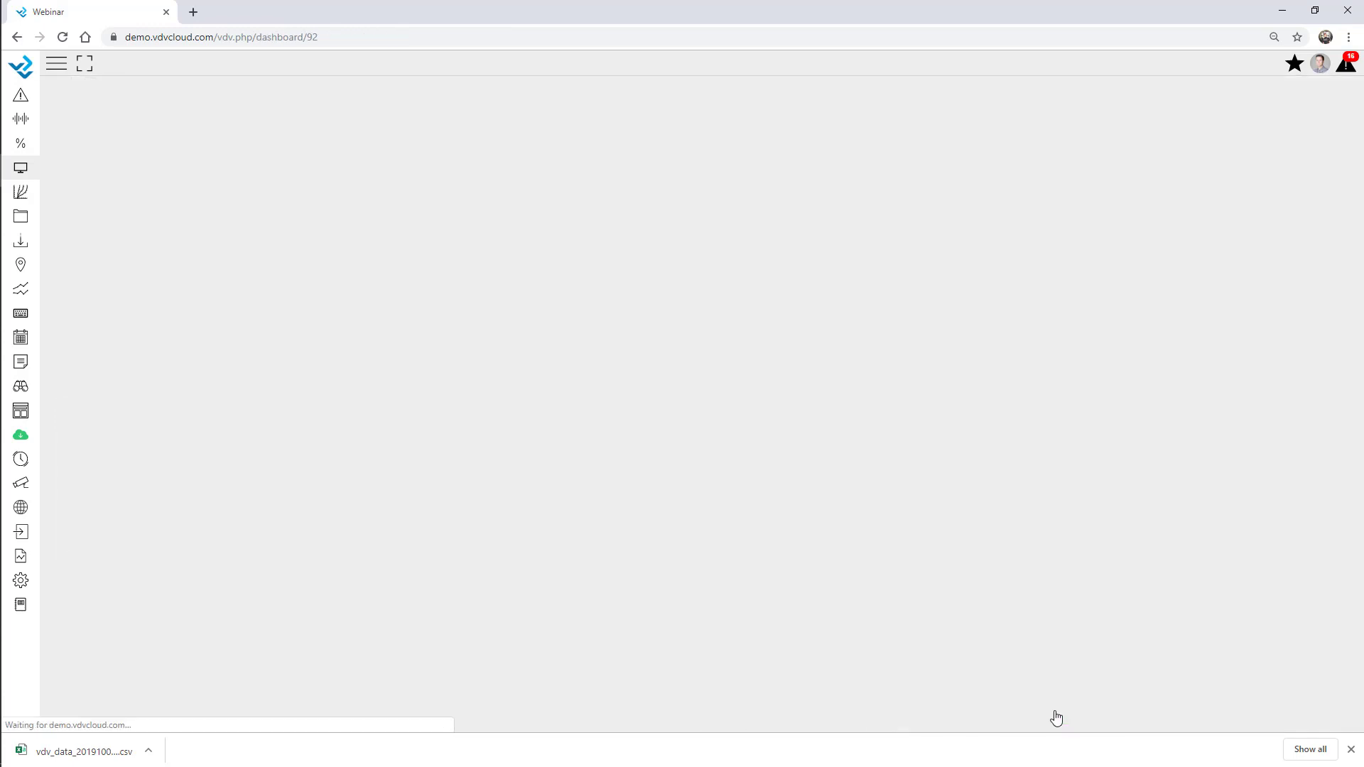
scroll(962, 383, "down", 5)
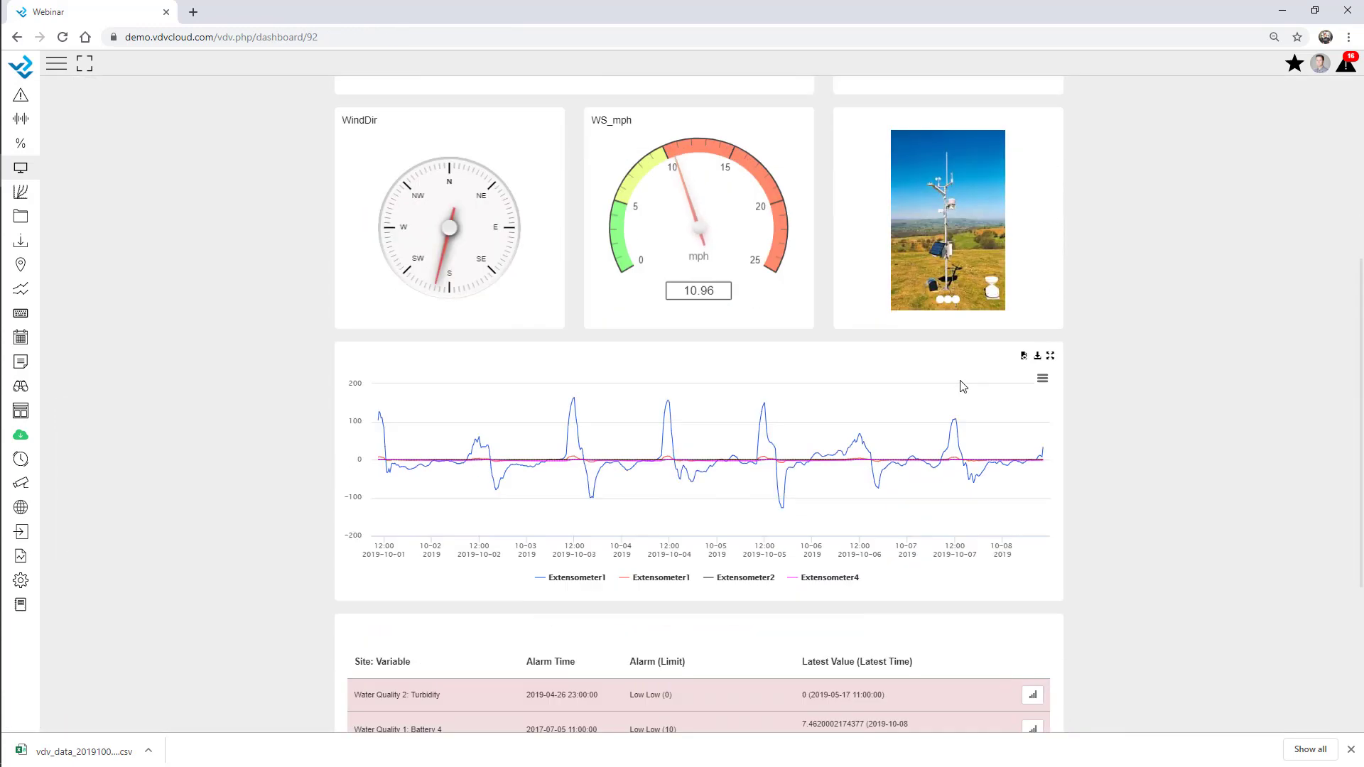
scroll(1068, 447, "down", 3)
scroll(1111, 470, "up", 8)
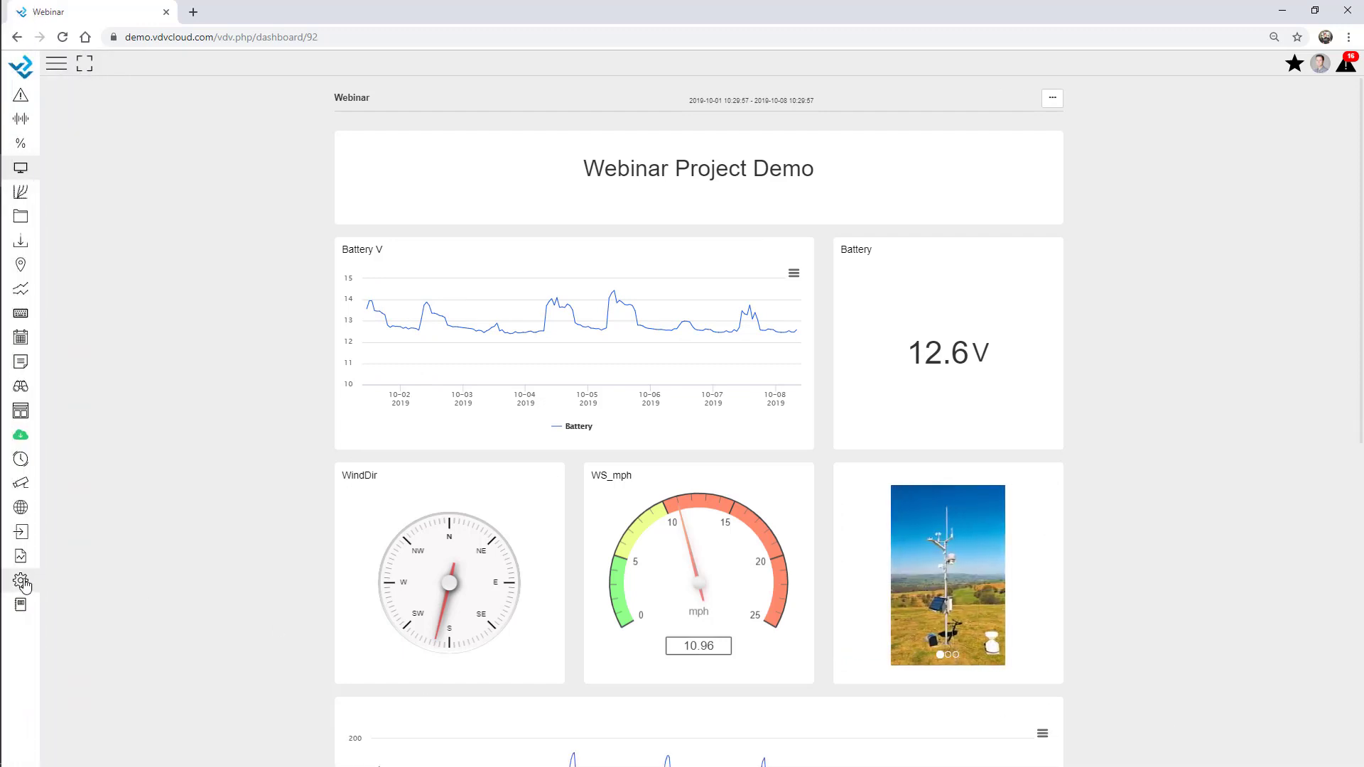
mouse_move(21, 587)
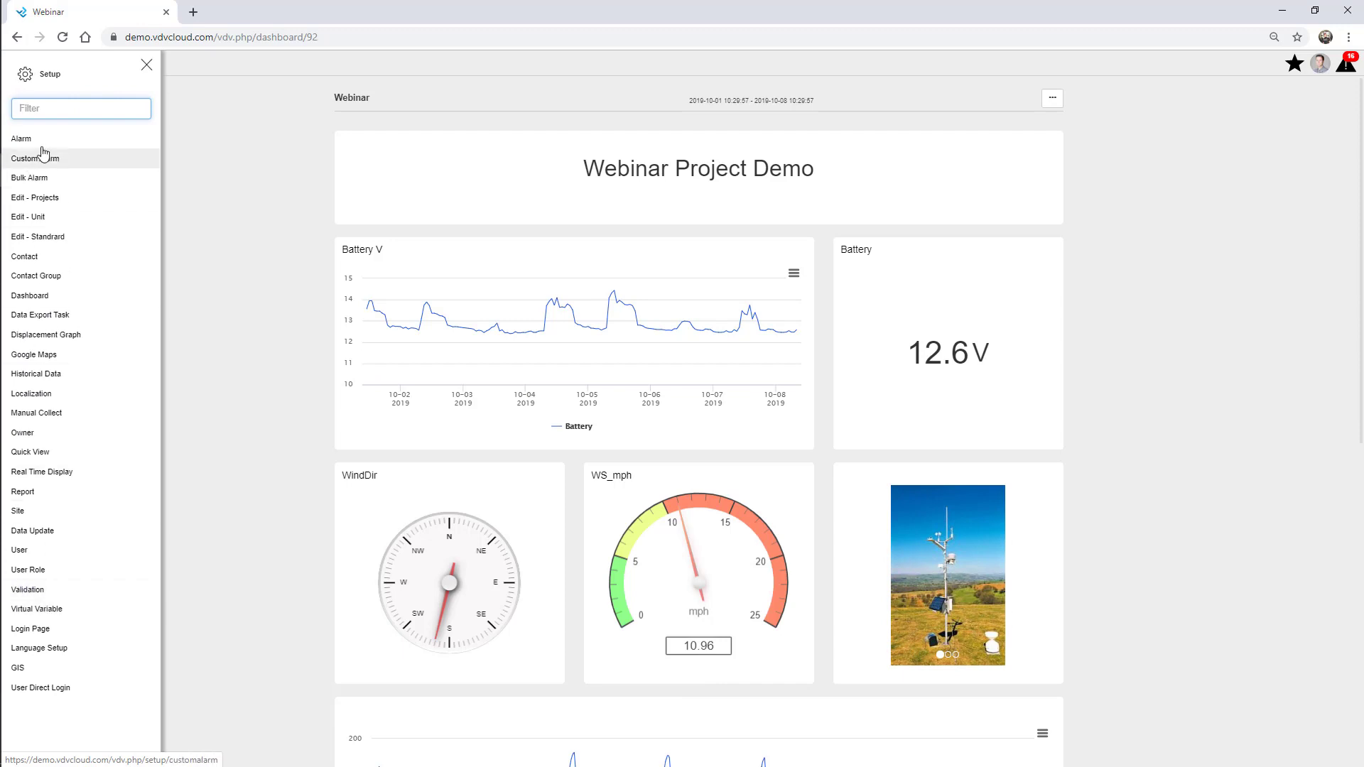
Open the Dam Overview real-time display from the Quickview list
left_click(65, 472)
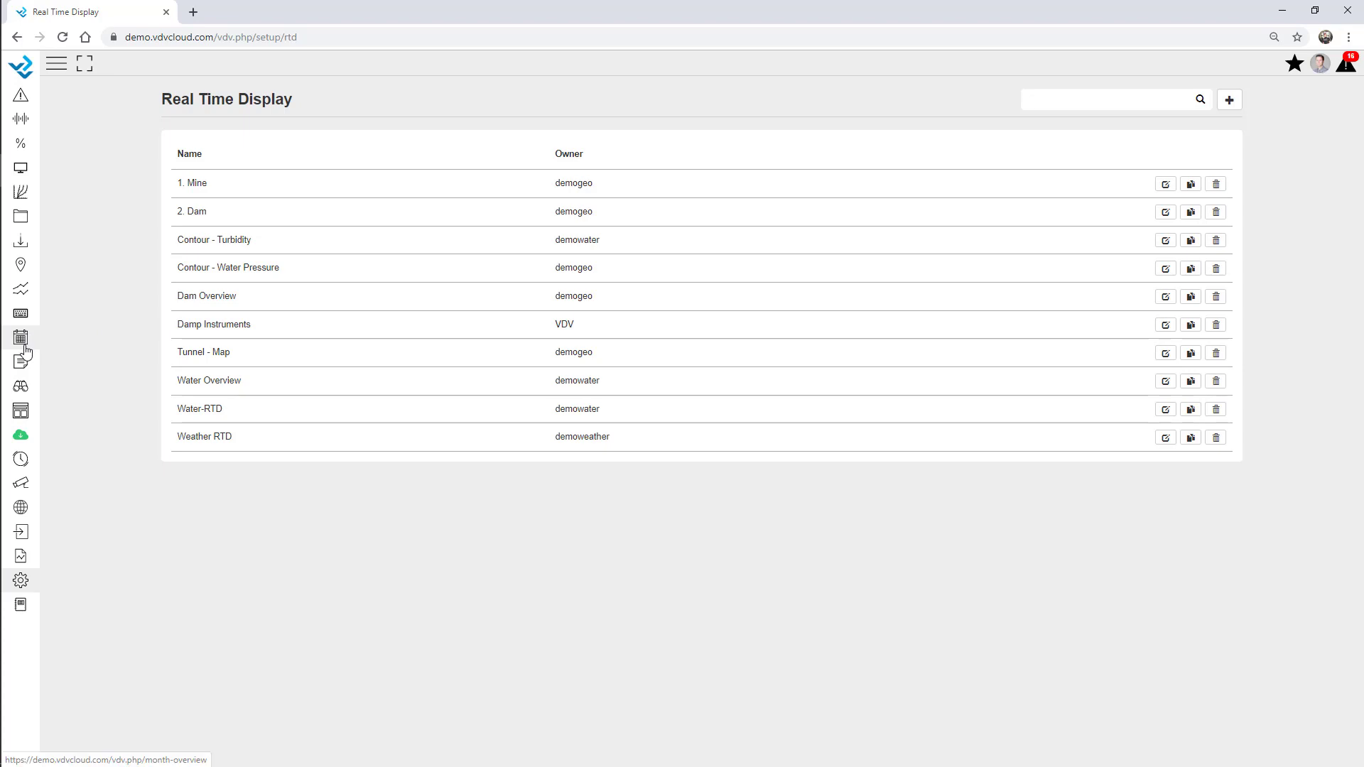
left_click(21, 411)
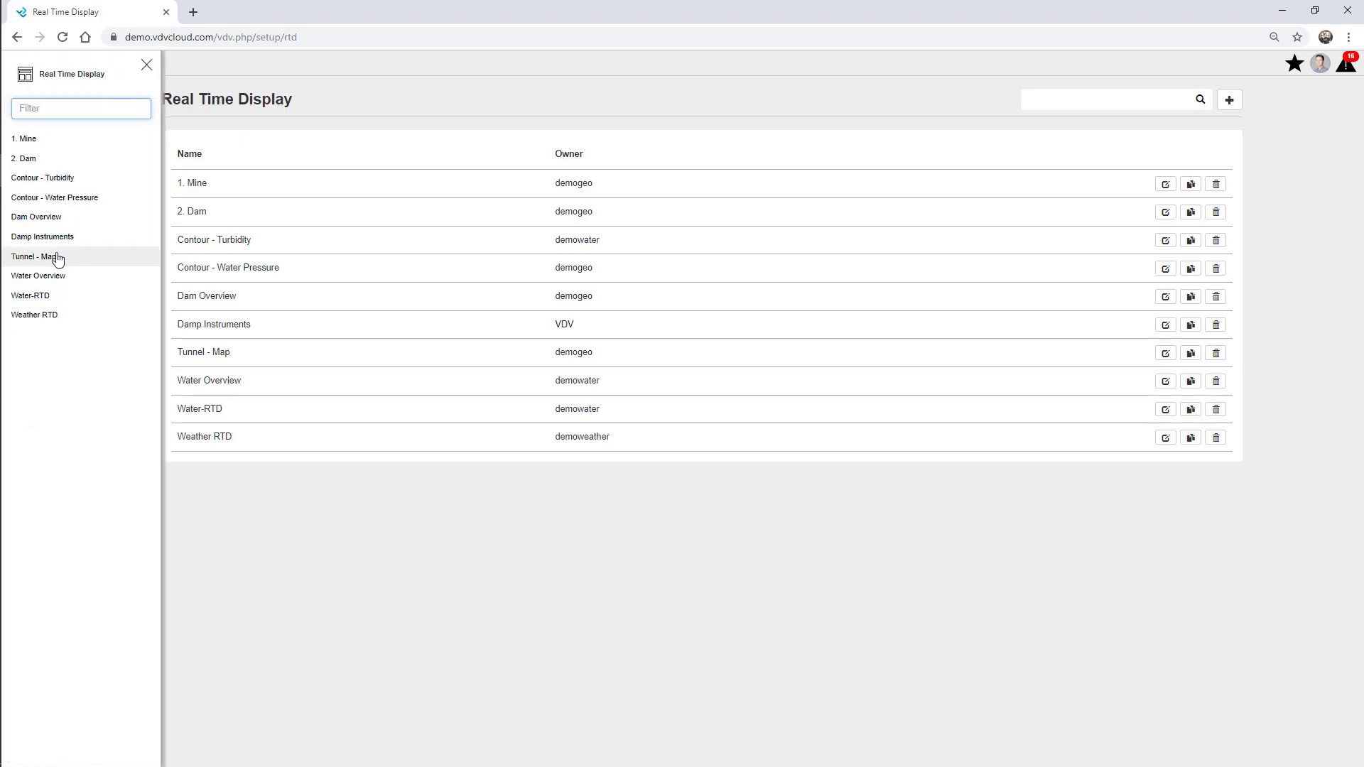
left_click(59, 218)
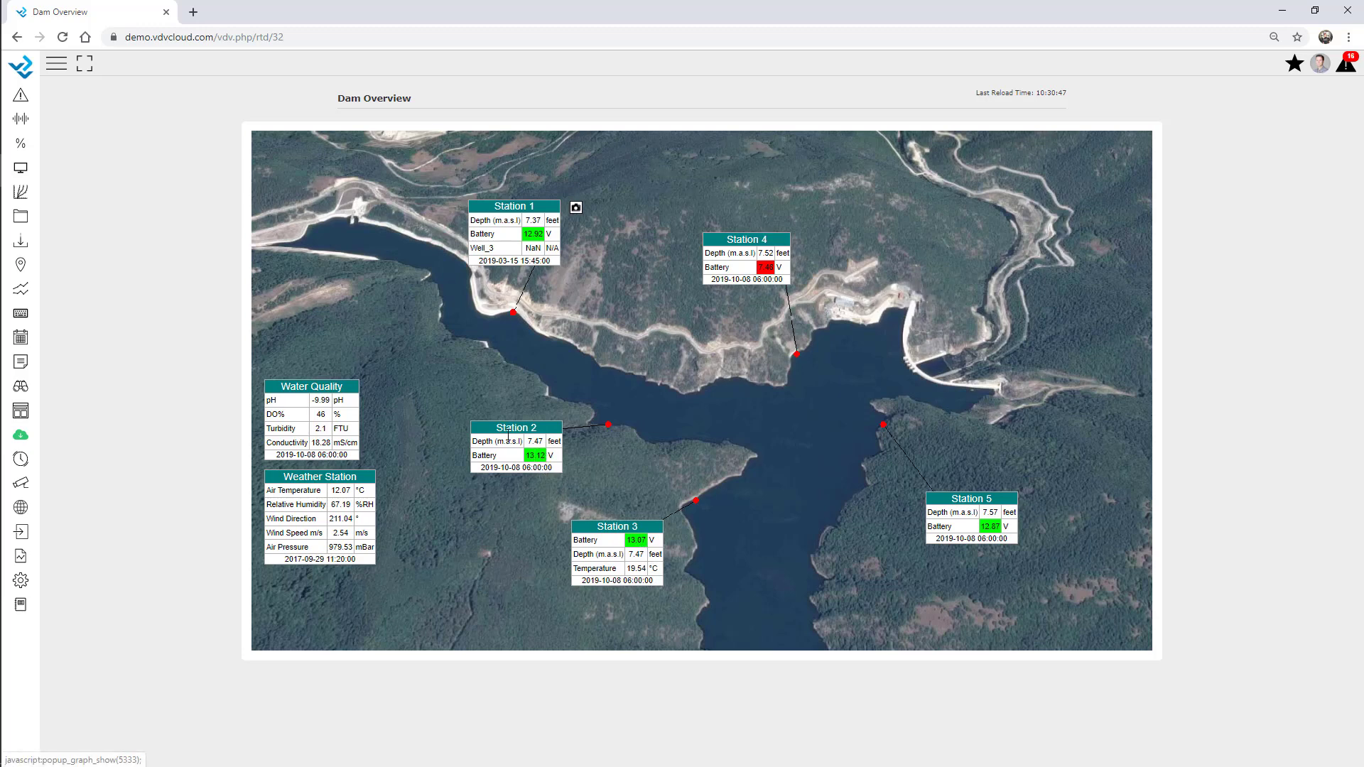
Open the 2. Dam display and view a sensor location's attached photo
left_click(20, 410)
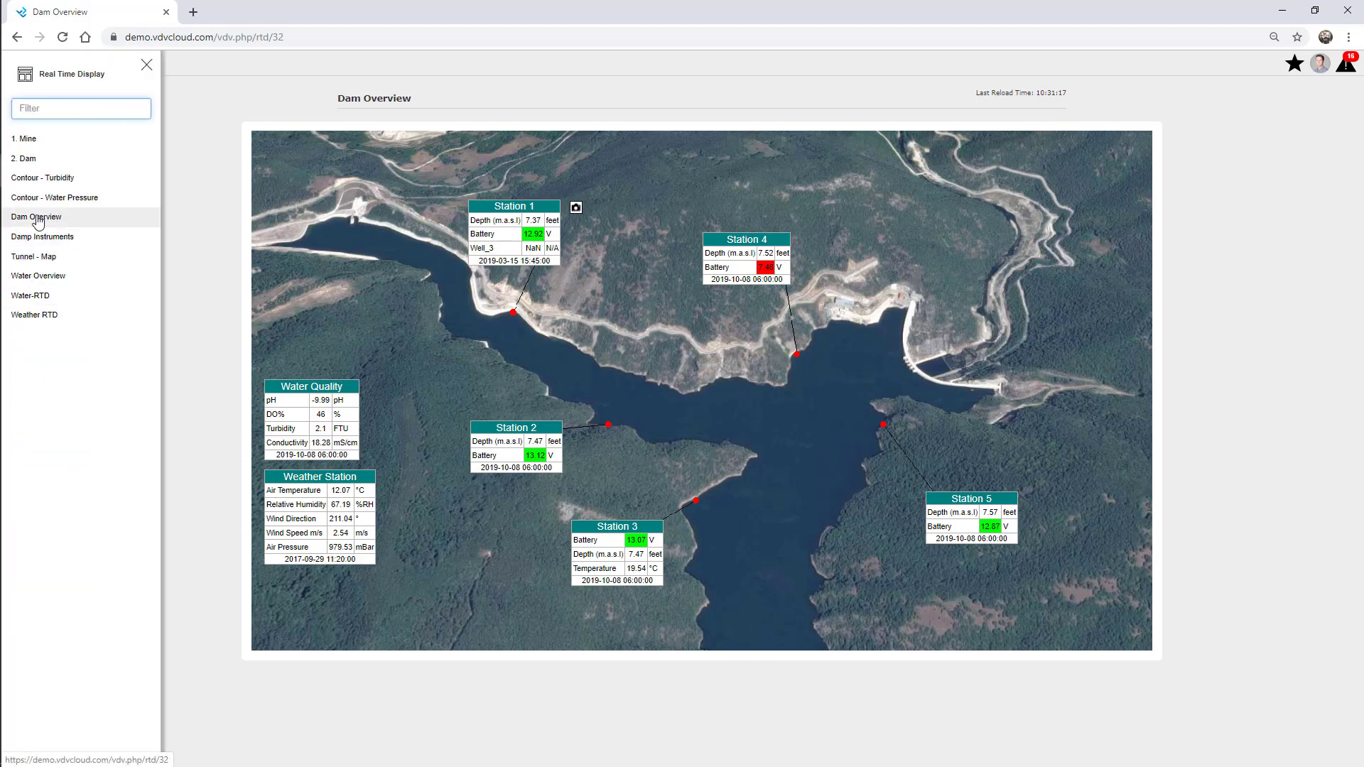
left_click(25, 158)
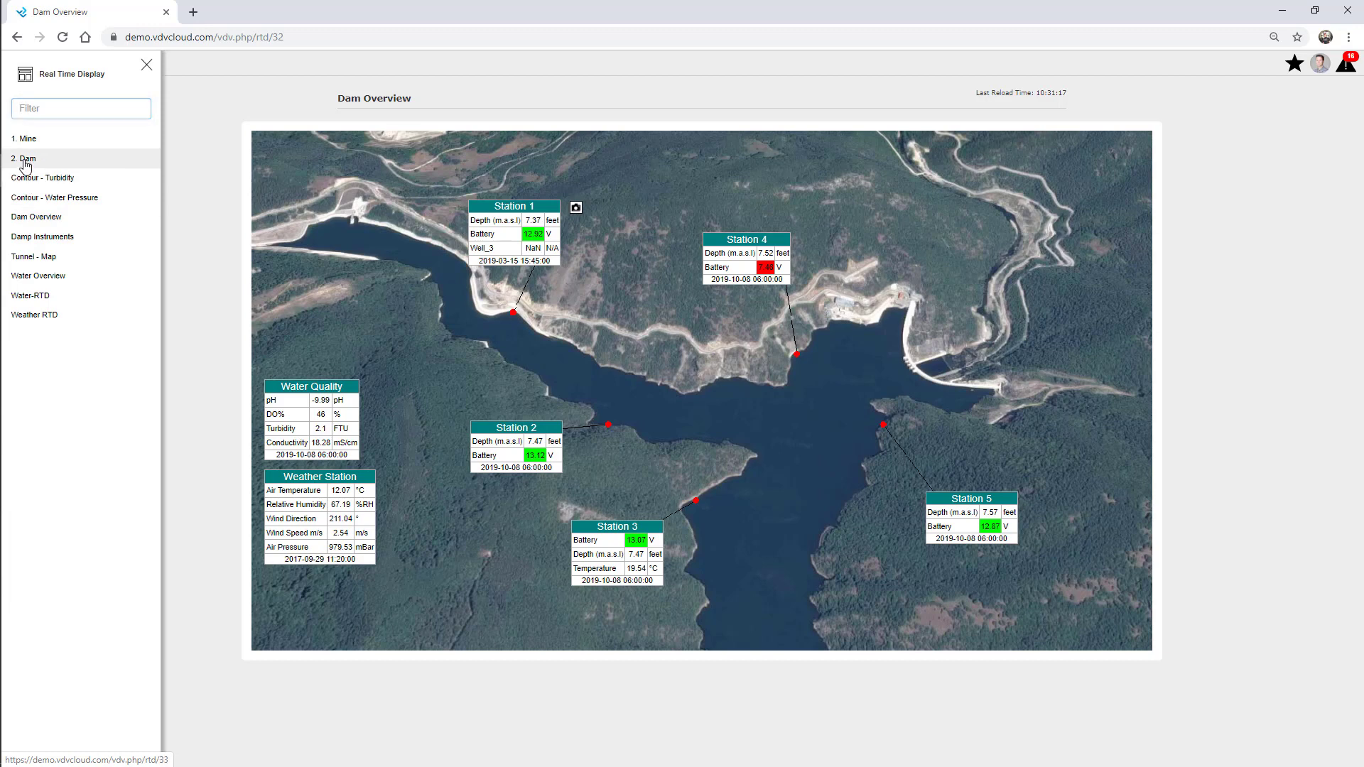
left_click(146, 65)
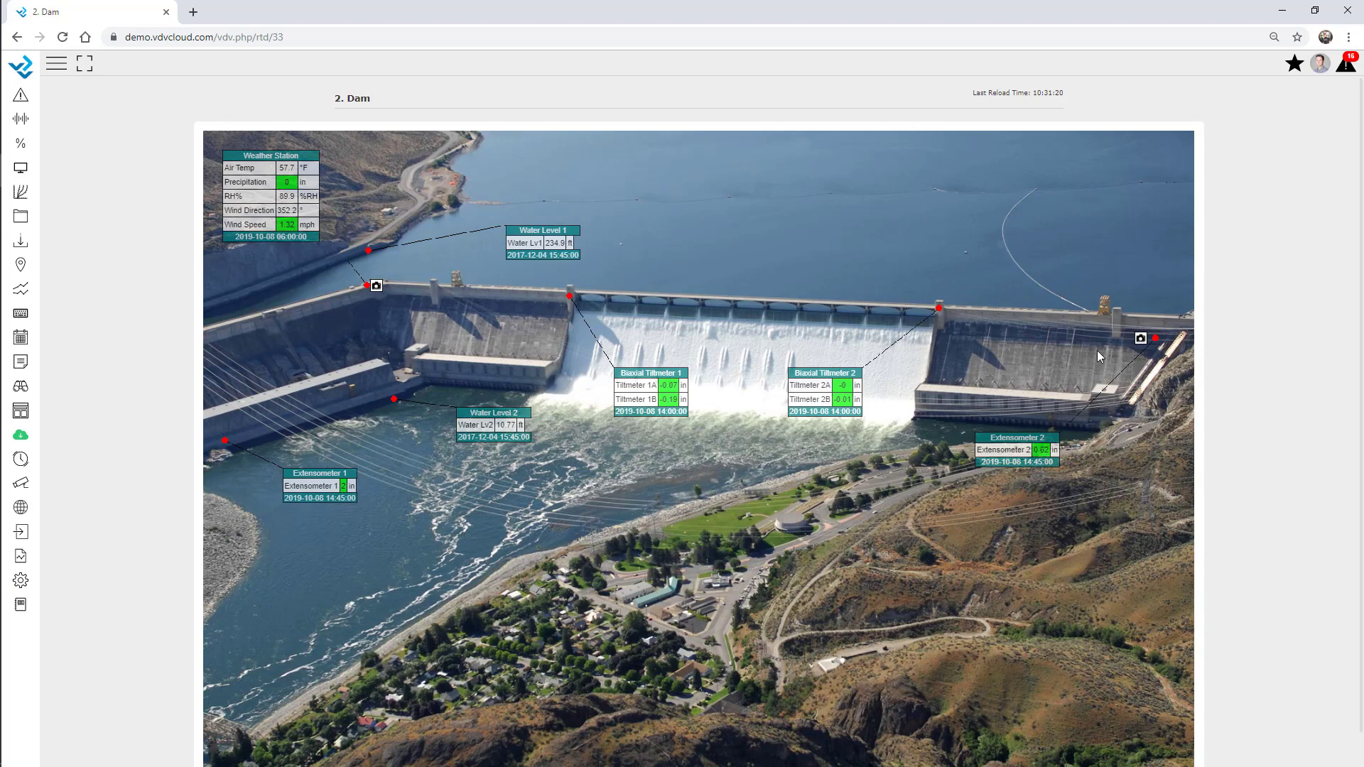
left_click(1140, 339)
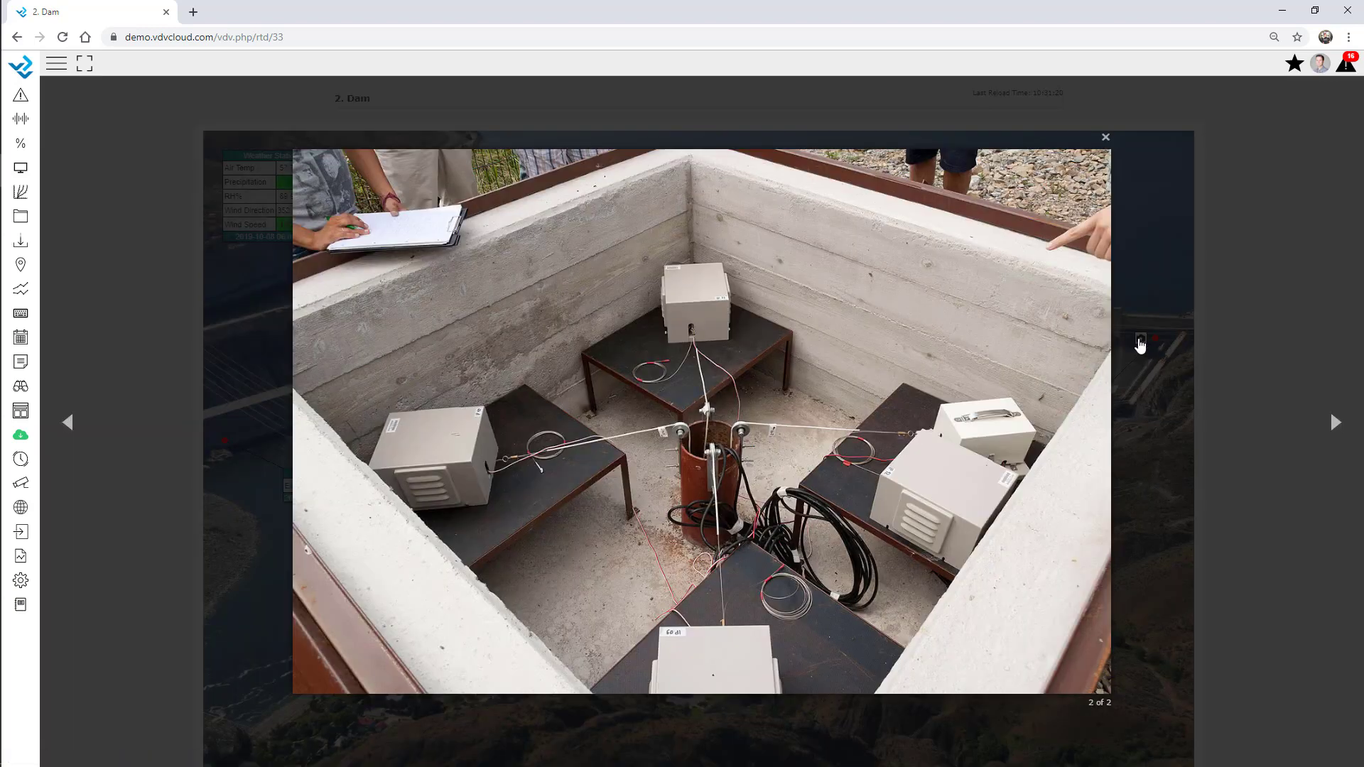
left_click(1106, 135)
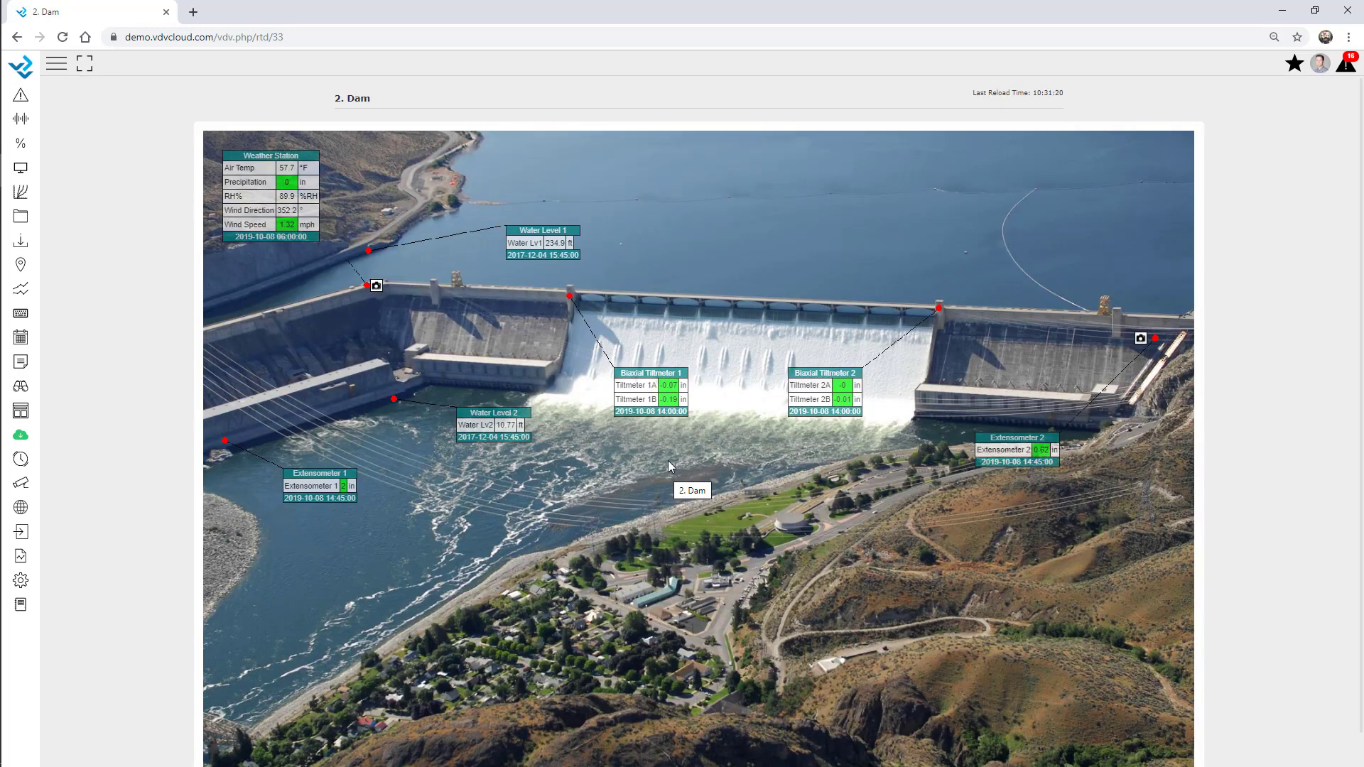
Return to the Real Time Display setup list through the Setup menu
left_click(23, 582)
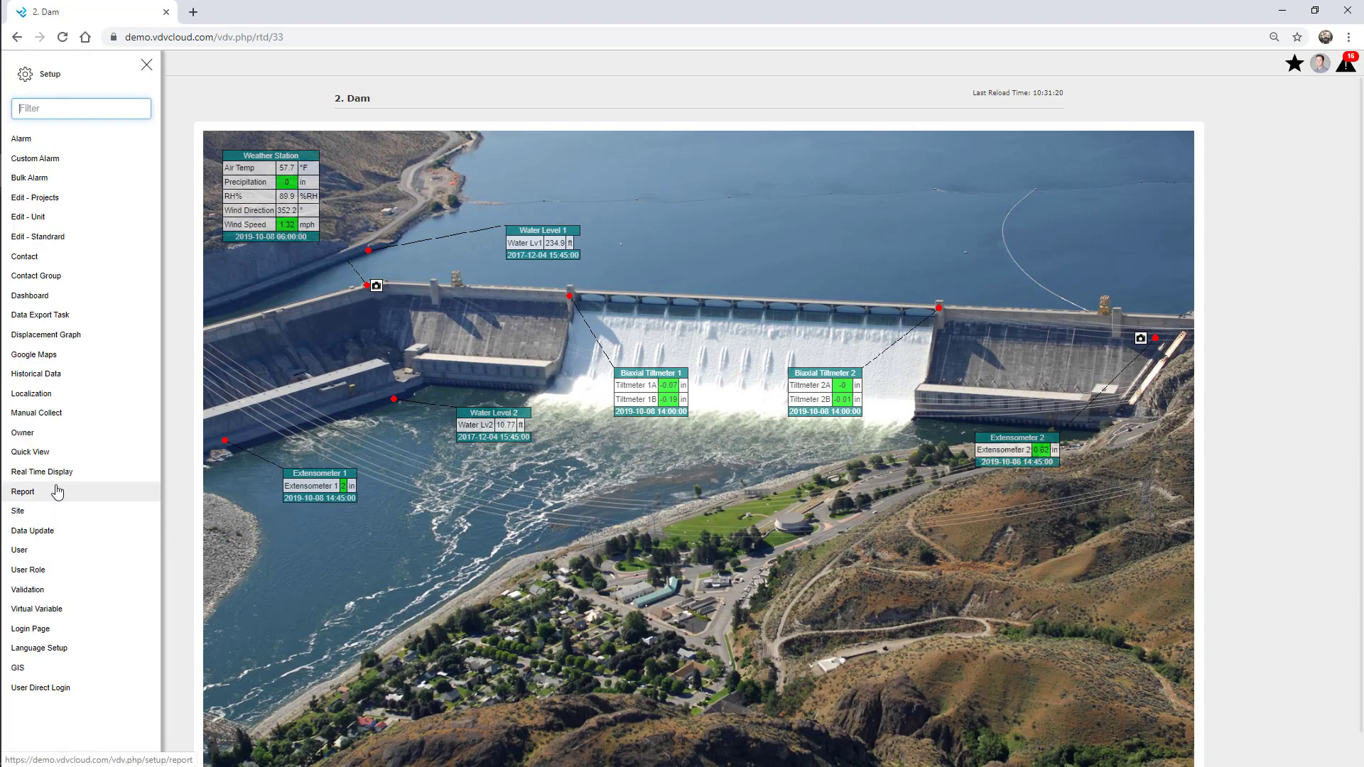
left_click(32, 473)
left_click(147, 66)
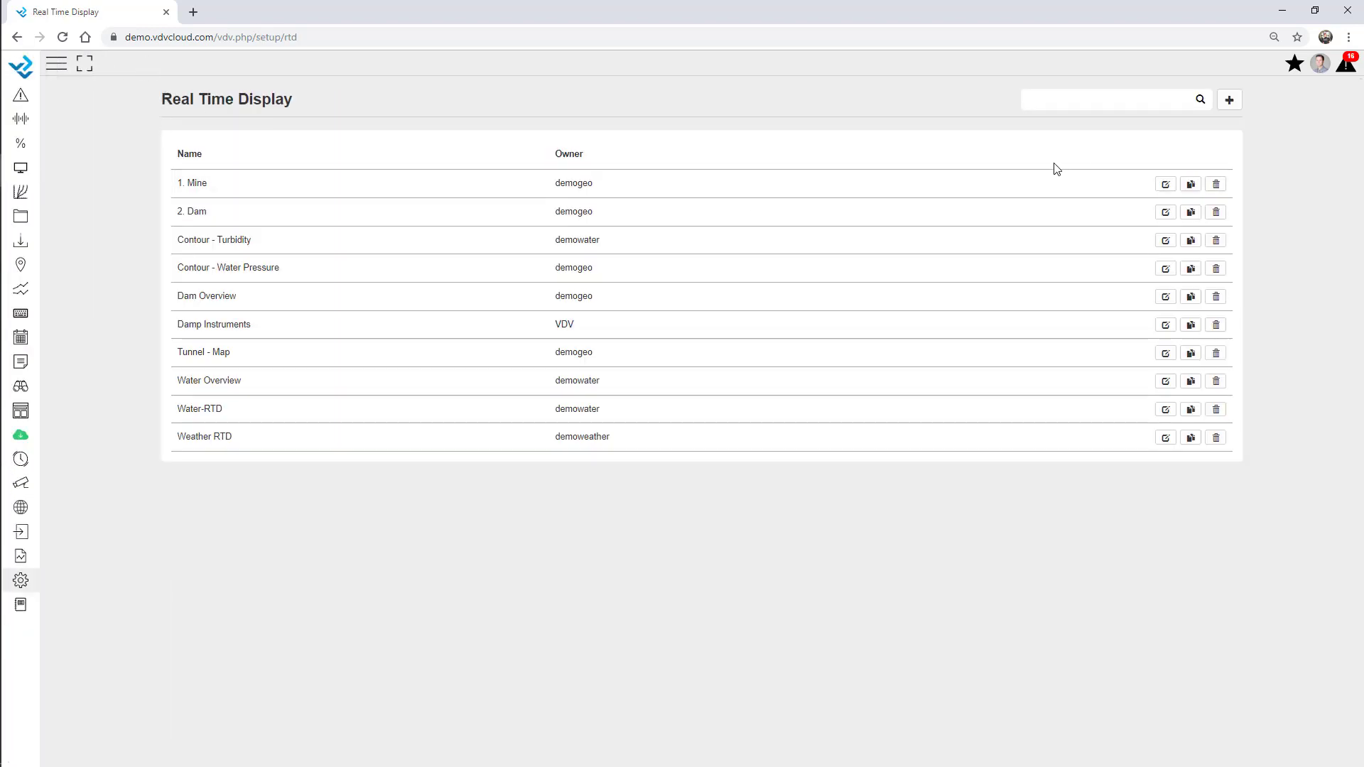
Create and save the Webinar Overview display, owner 01 Webinar, background RTD-Overview.PNG
left_click(1230, 100)
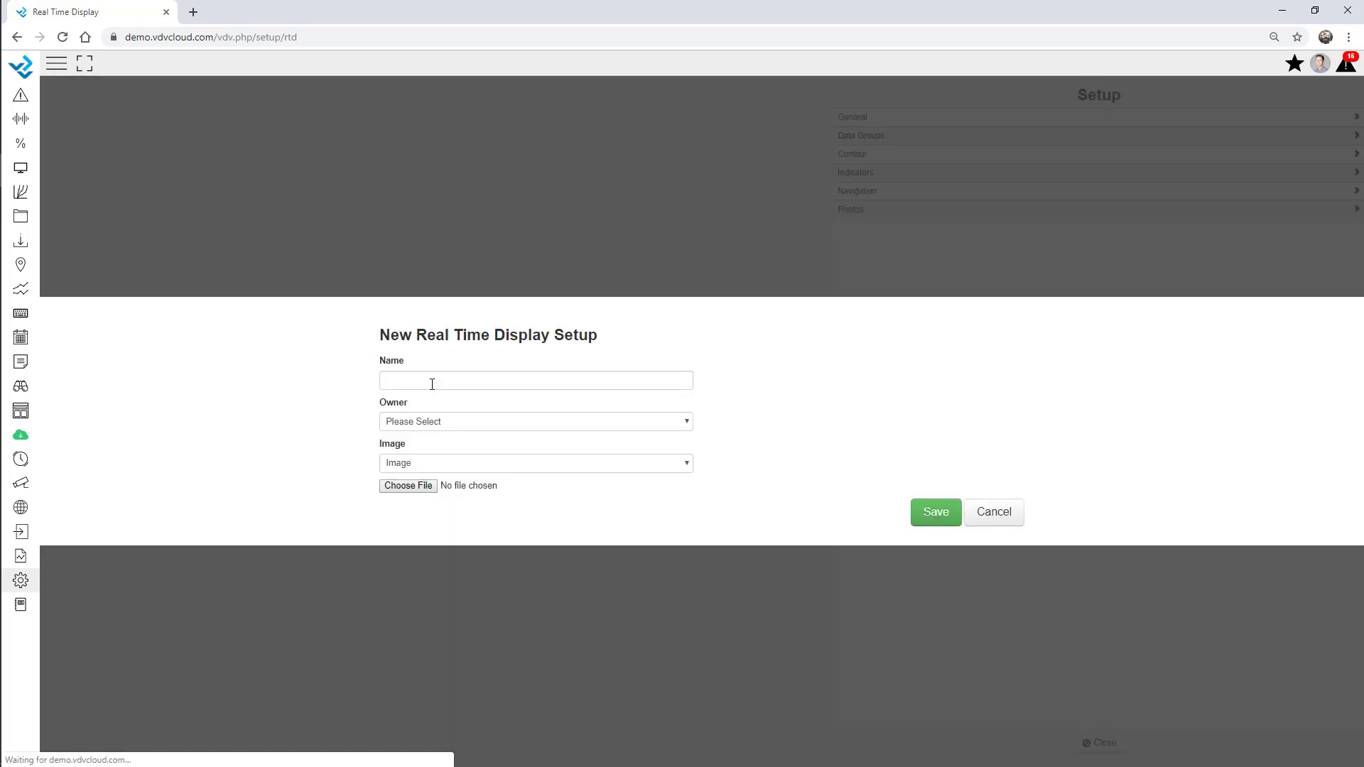
left_click(430, 375)
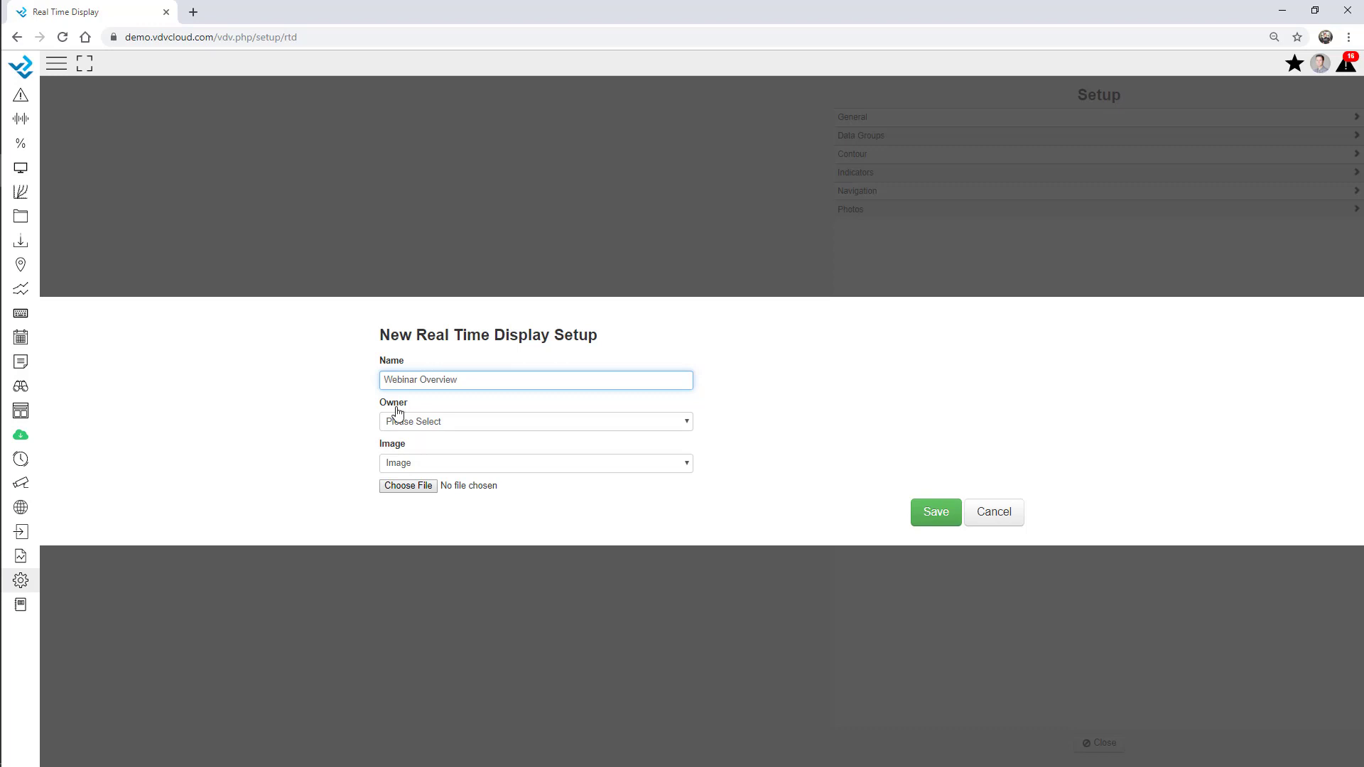
left_click(422, 422)
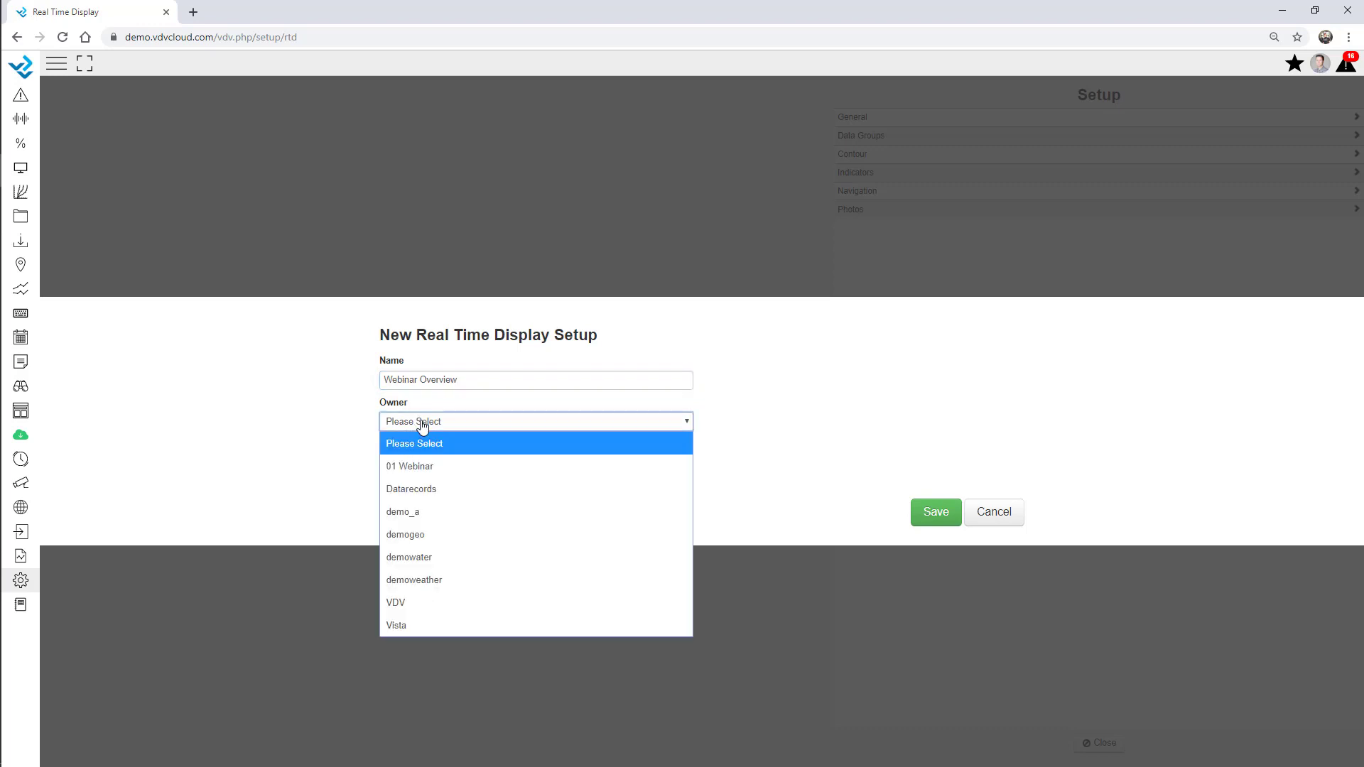
left_click(431, 474)
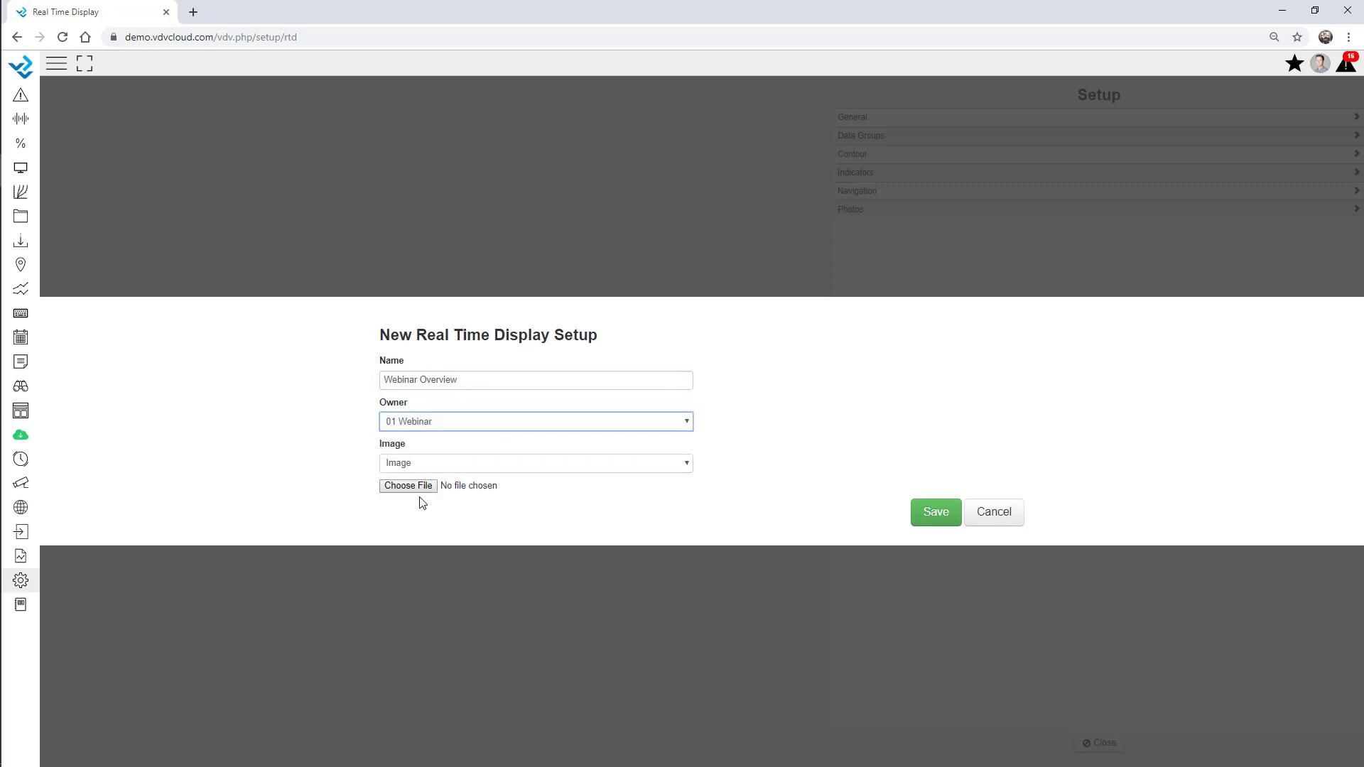
left_click(416, 488)
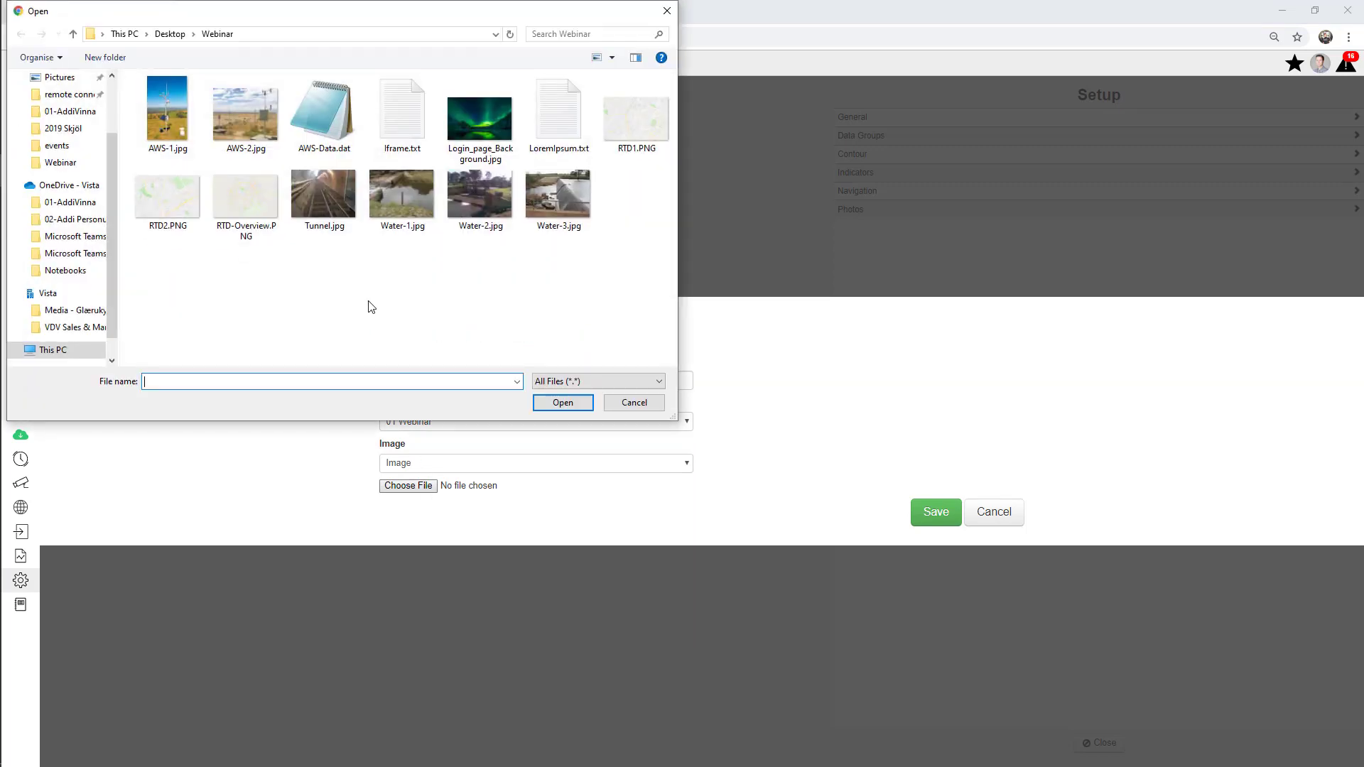
double_click(238, 209)
left_click(935, 513)
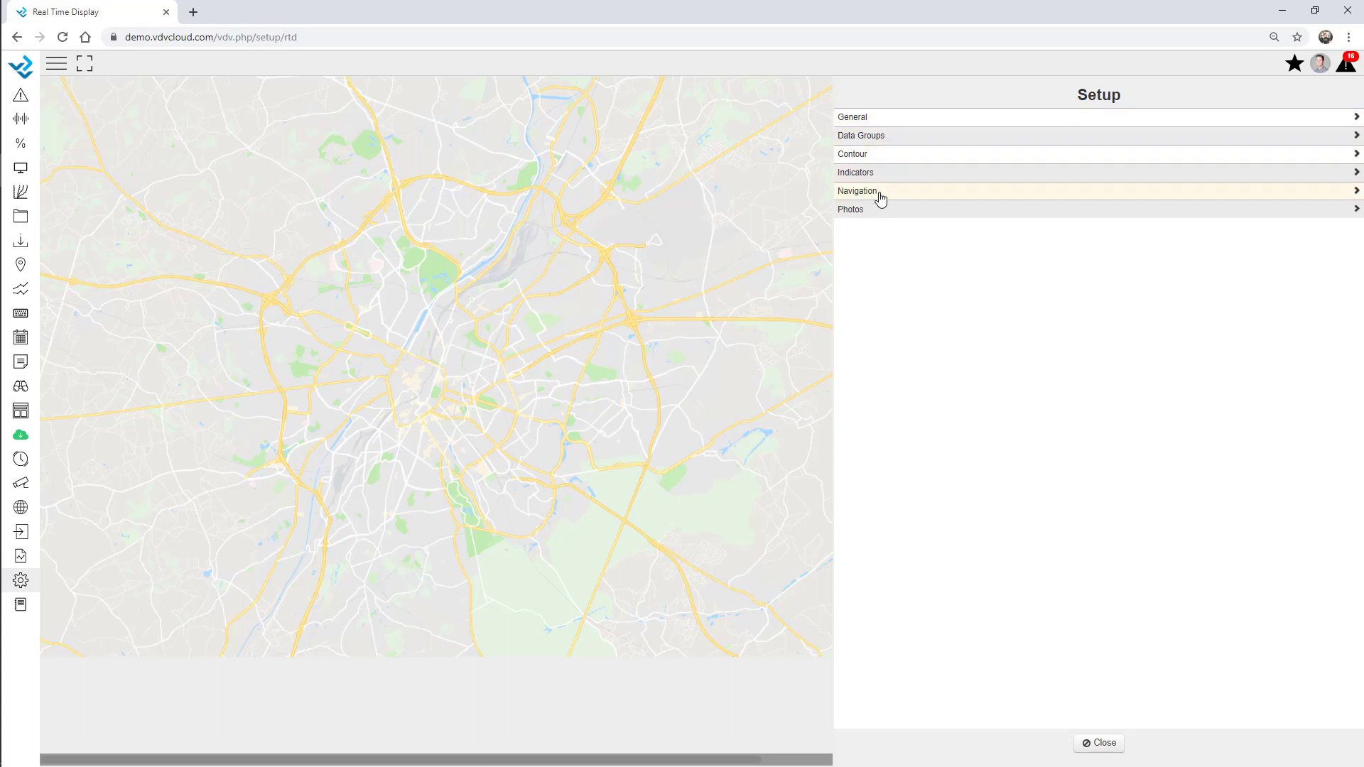
Scroll through the Webinar Overview General settings, then go back and open Data Groups
left_click(866, 118)
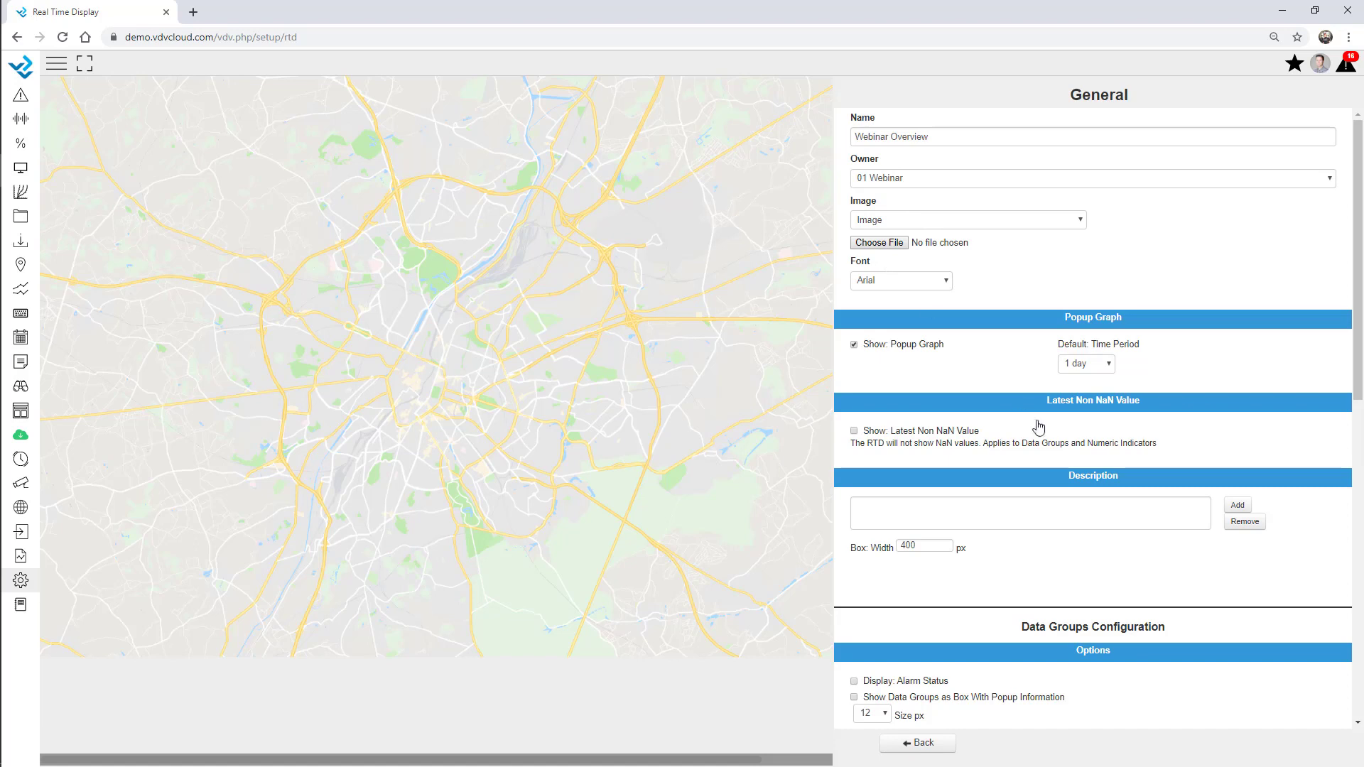
scroll(1065, 465, "down", 3)
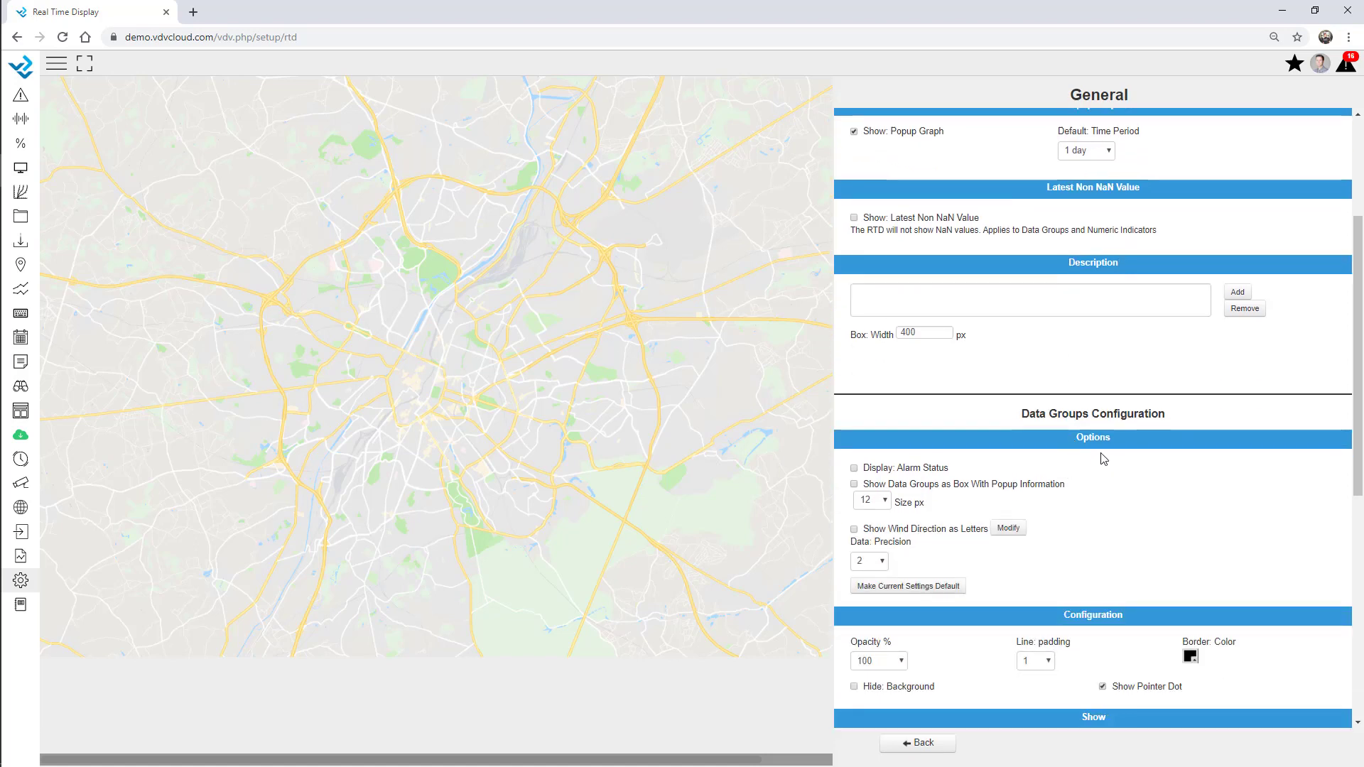
left_click(936, 742)
left_click(887, 141)
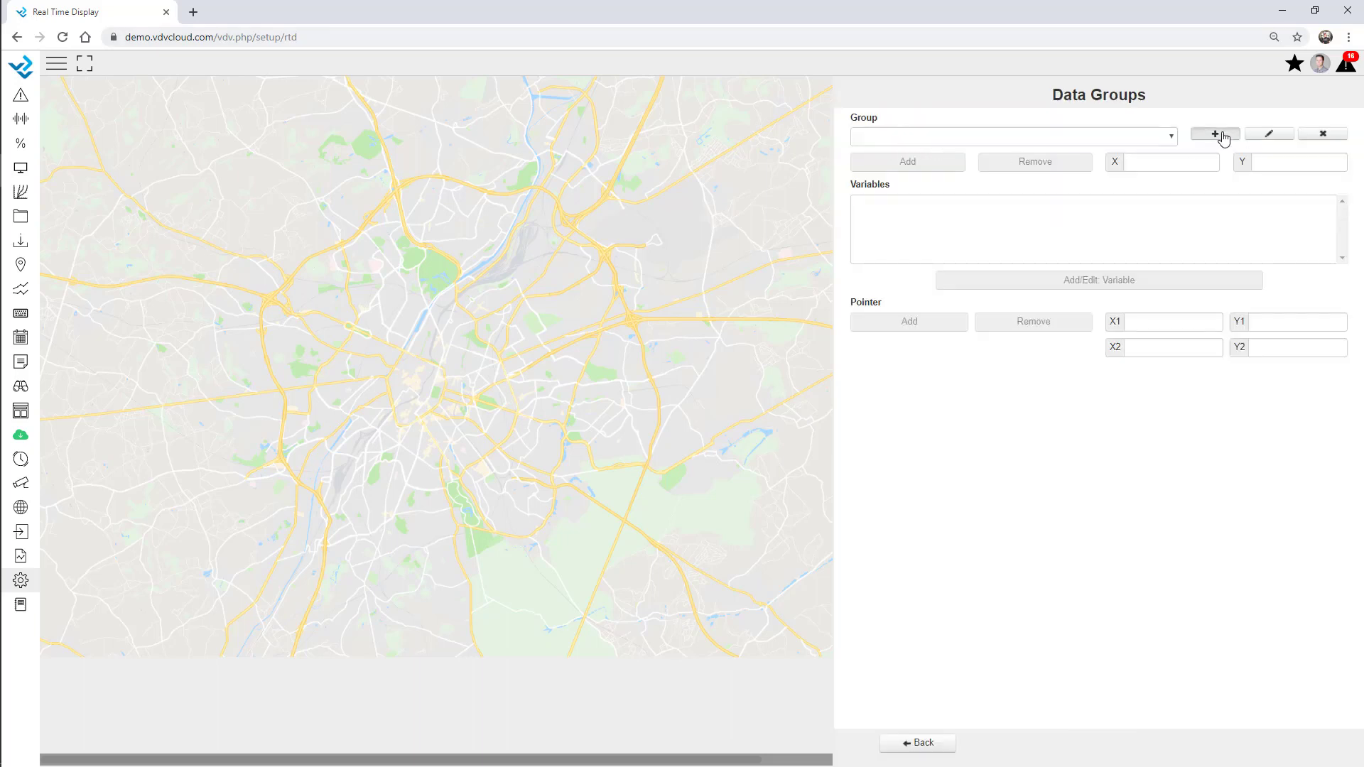
Create the Station 1 data group and load the Geo - Extensometer site's variables
left_click(1214, 134)
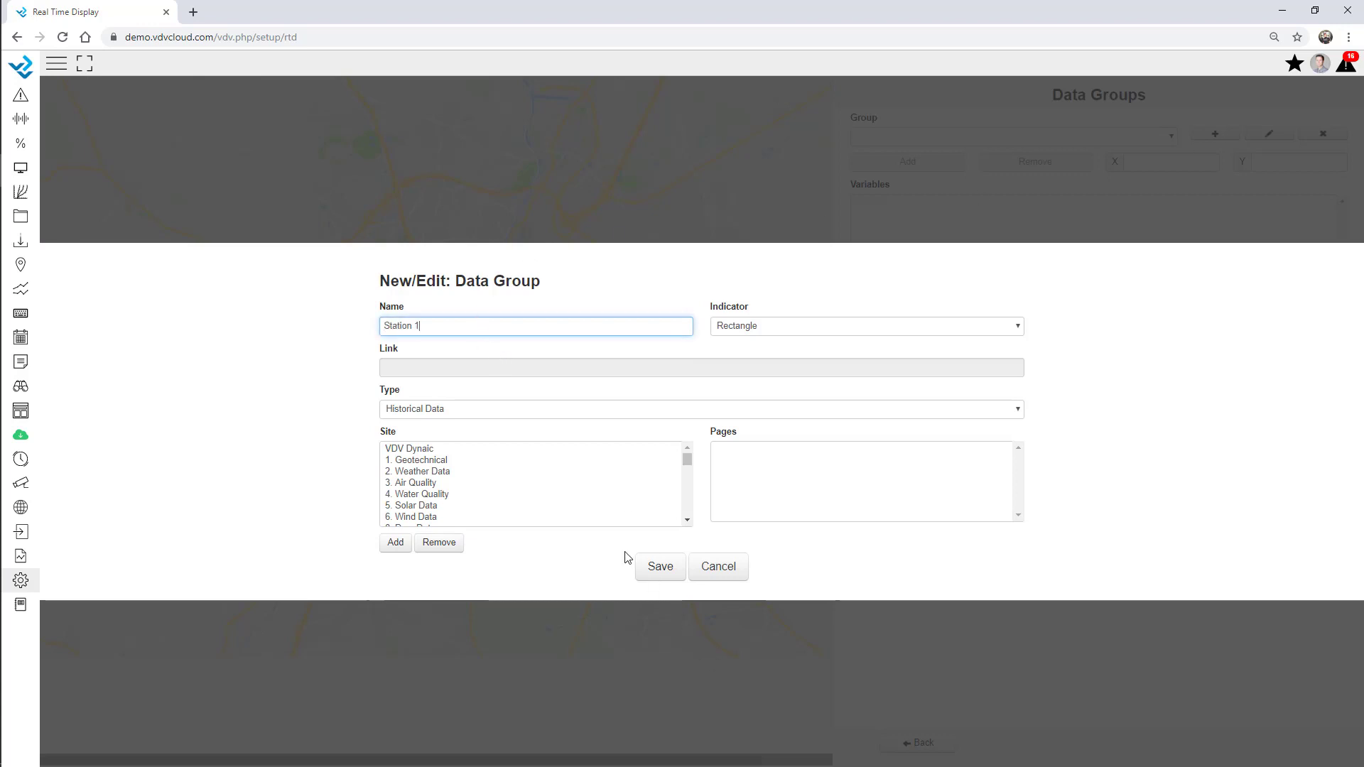
left_click(659, 573)
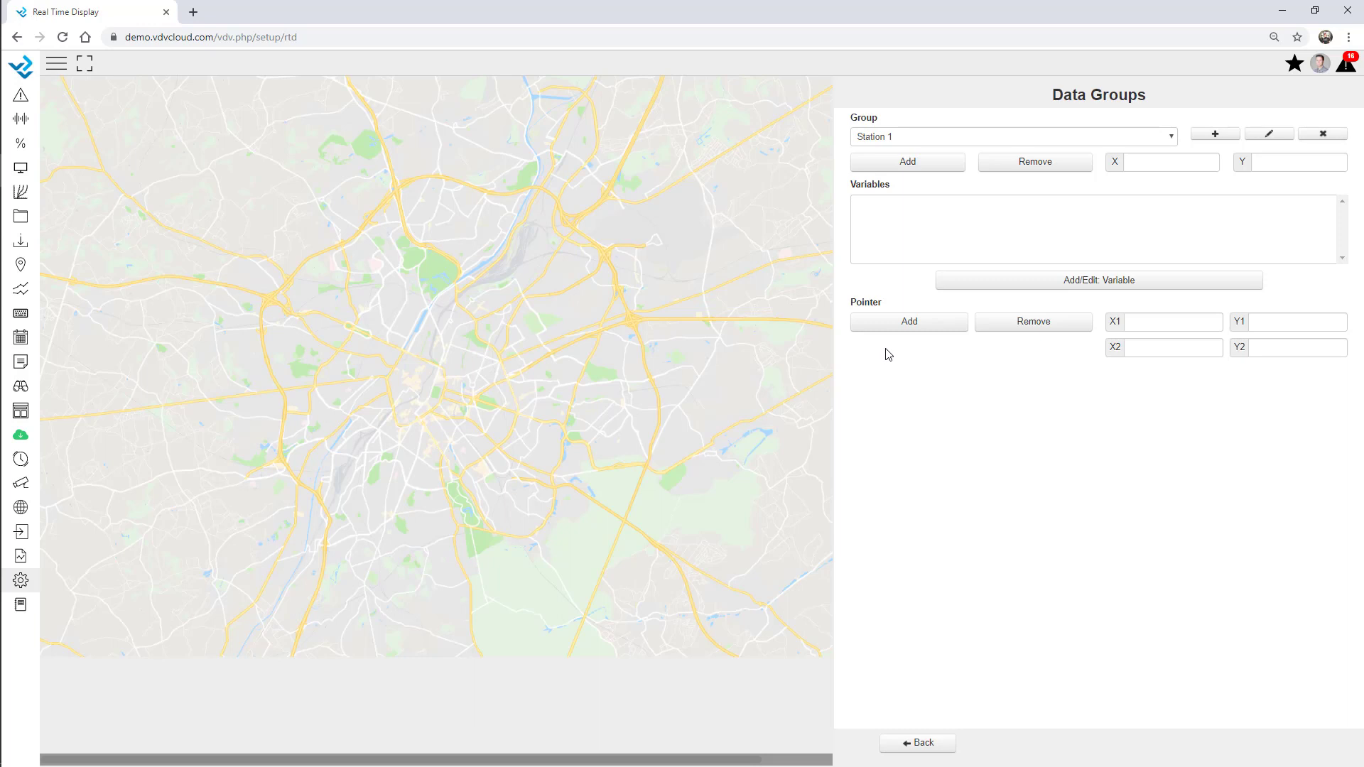
left_click(1056, 289)
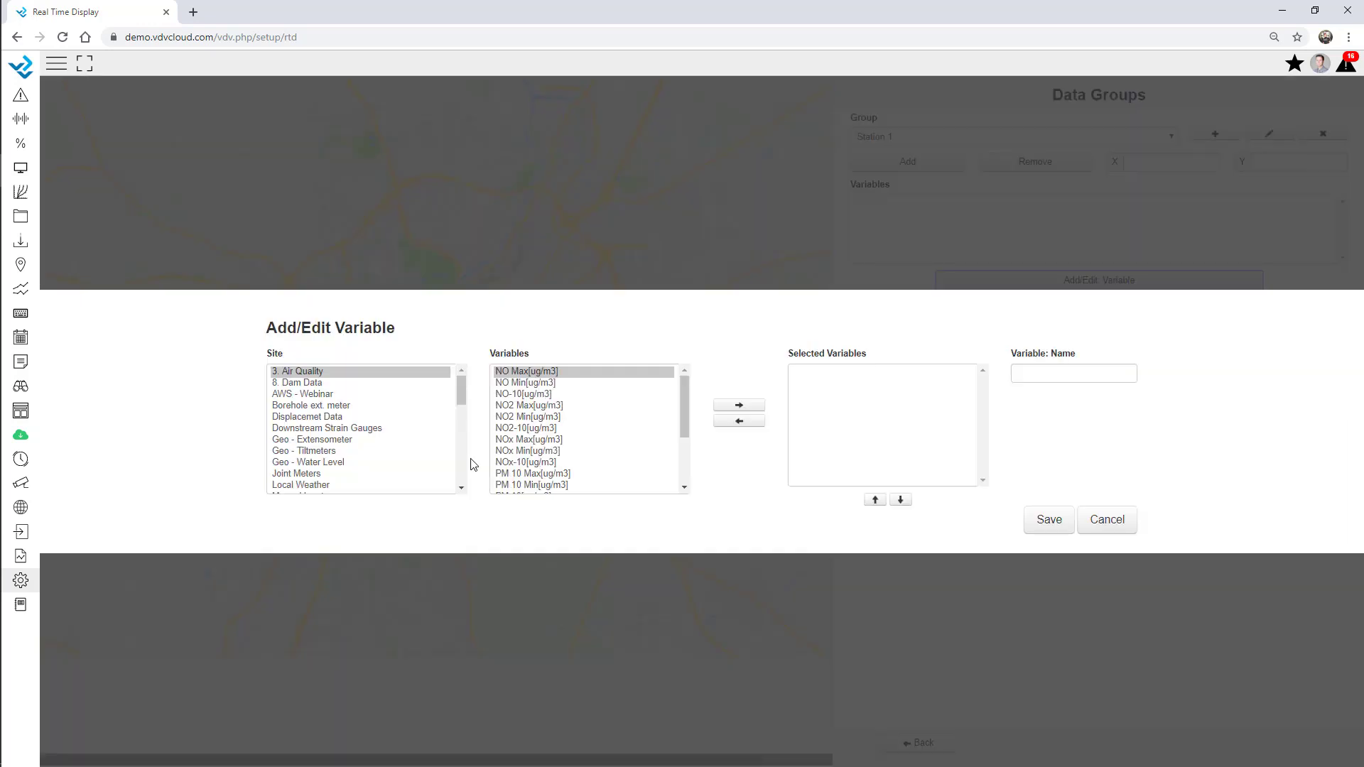
left_click(355, 441)
scroll(611, 455, "down", 3)
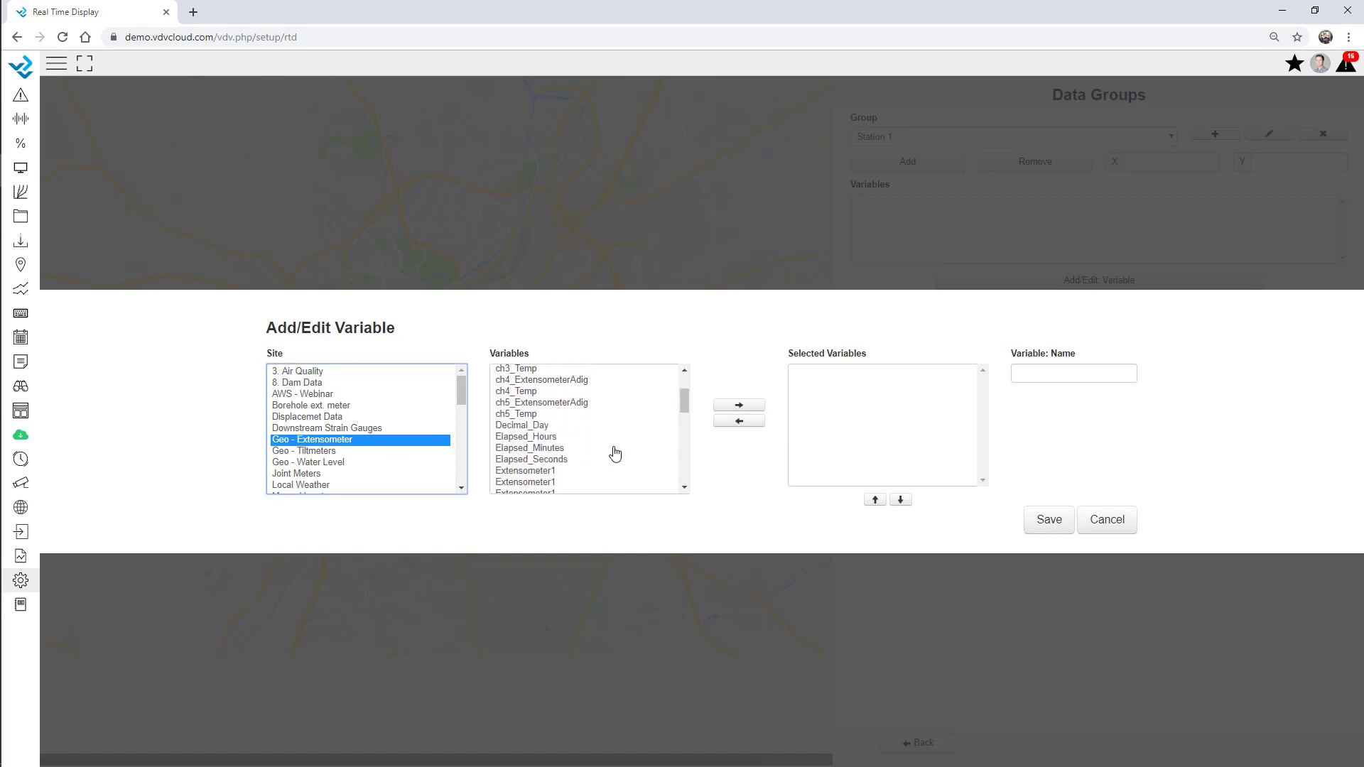
scroll(561, 468, "down", 3)
Add Extensometer1, 2, 4 and 5 to Station 1 and place its box at X 408, Y 270
double_click(545, 415)
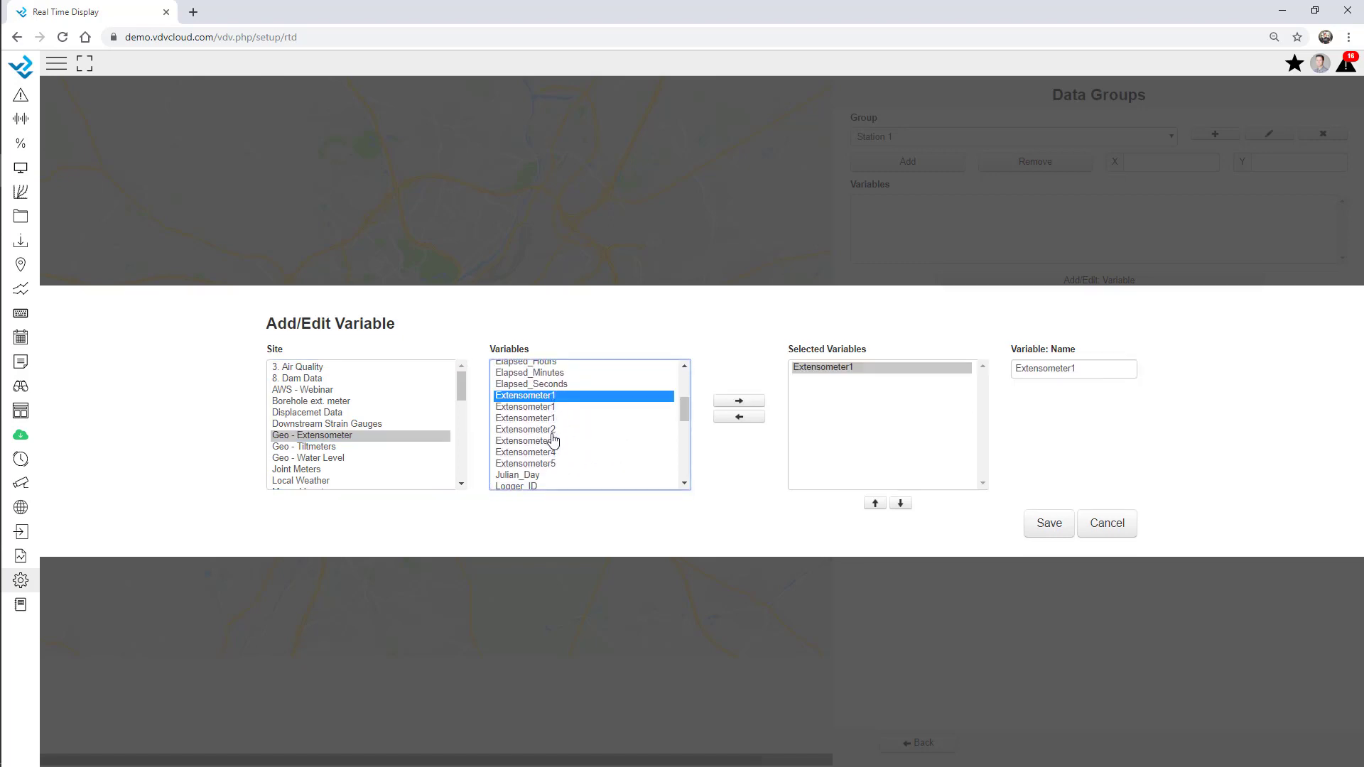
double_click(551, 433)
left_click(551, 457)
double_click(552, 457)
double_click(554, 465)
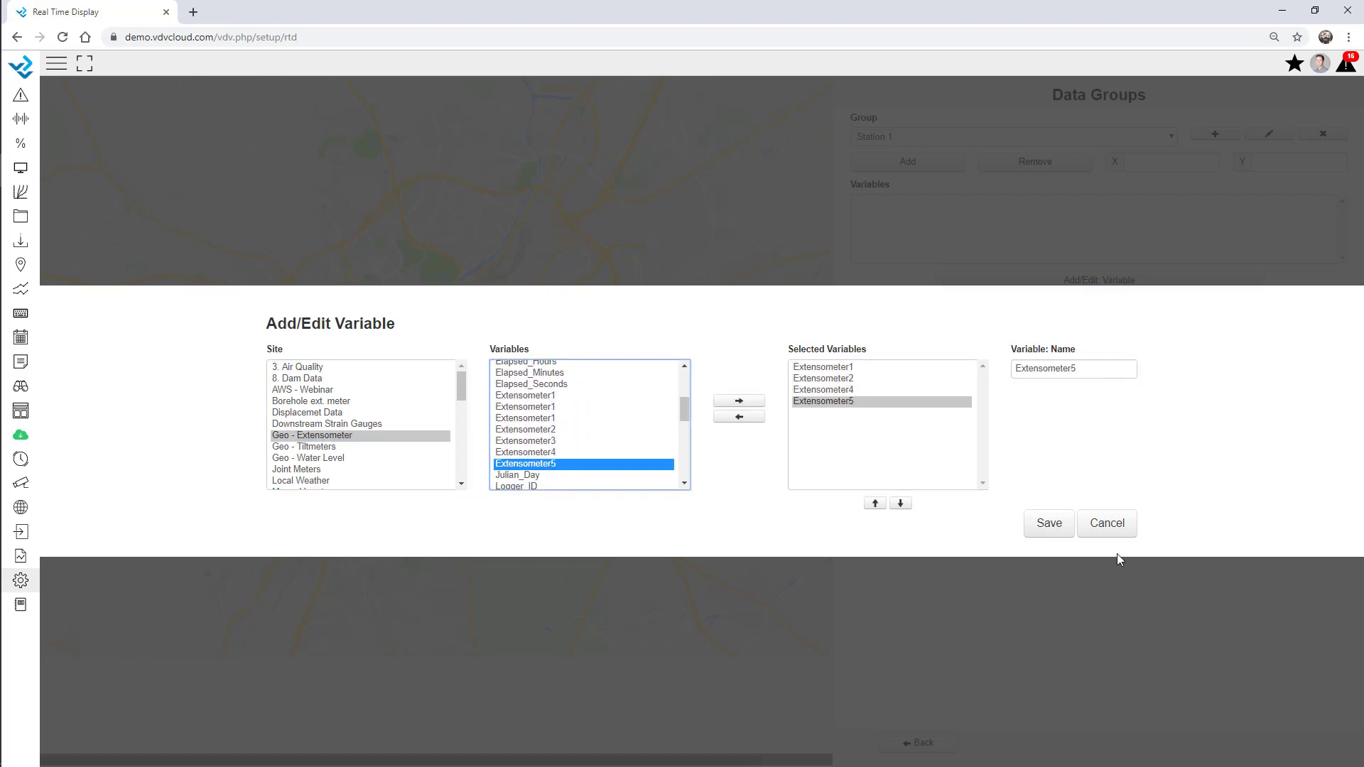
left_click(1048, 526)
left_click(924, 165)
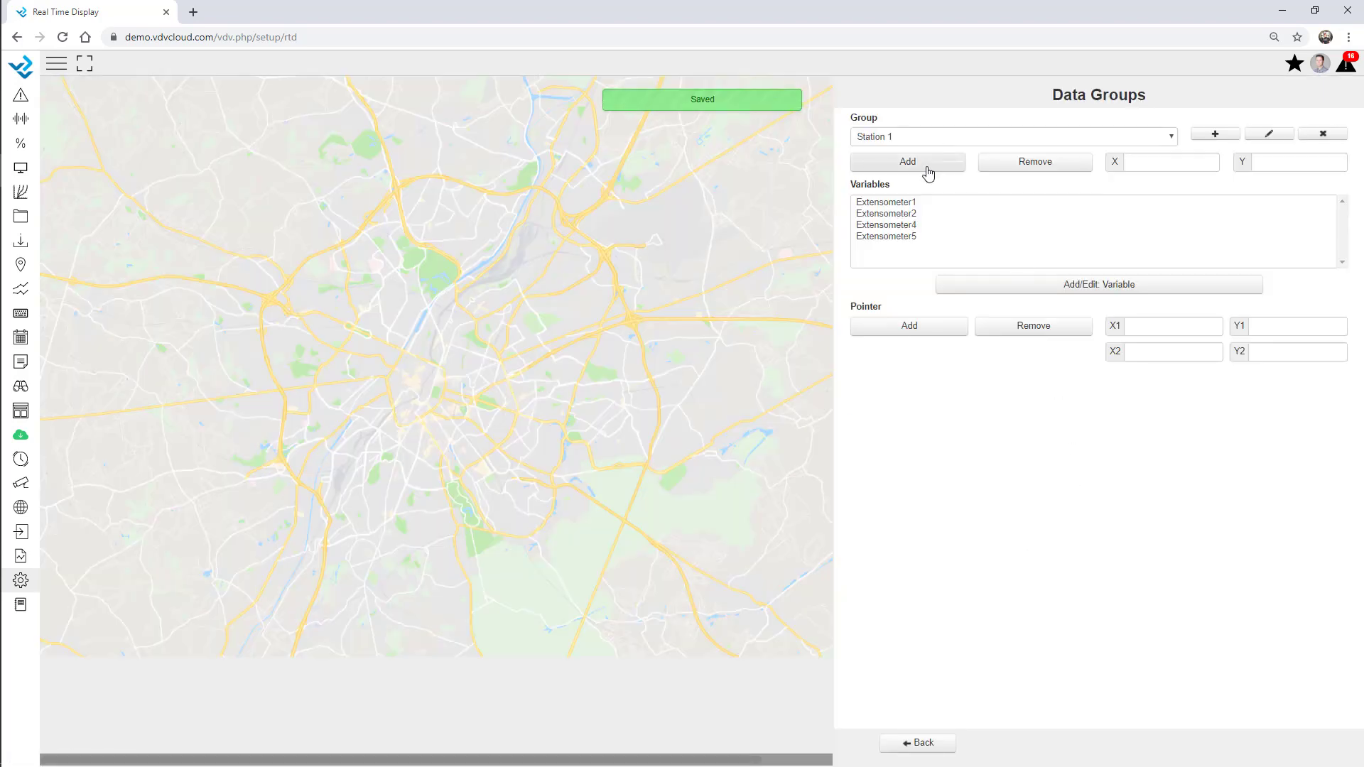
left_click(298, 246)
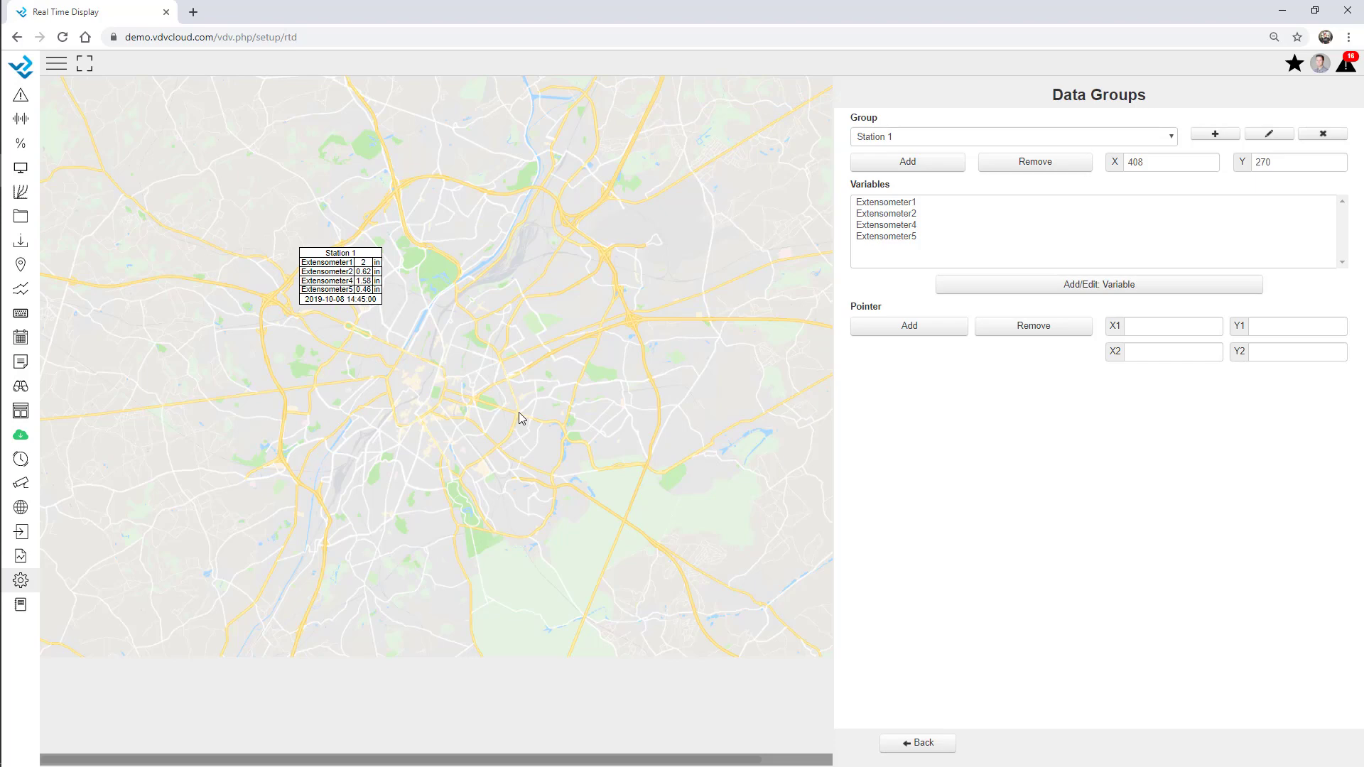
Create the Station 2 data group and load the Geo - Tiltmeters site's variables
left_click(1211, 135)
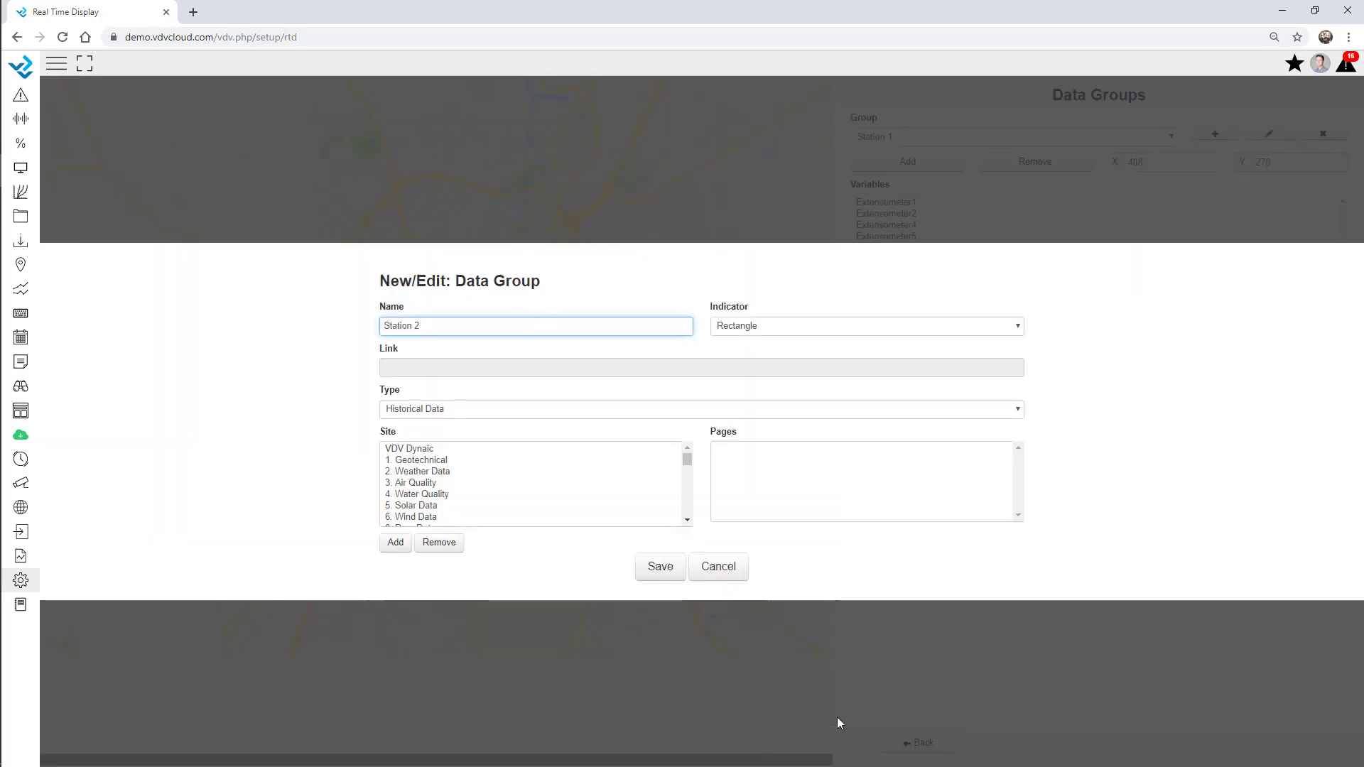
left_click(660, 568)
left_click(1001, 282)
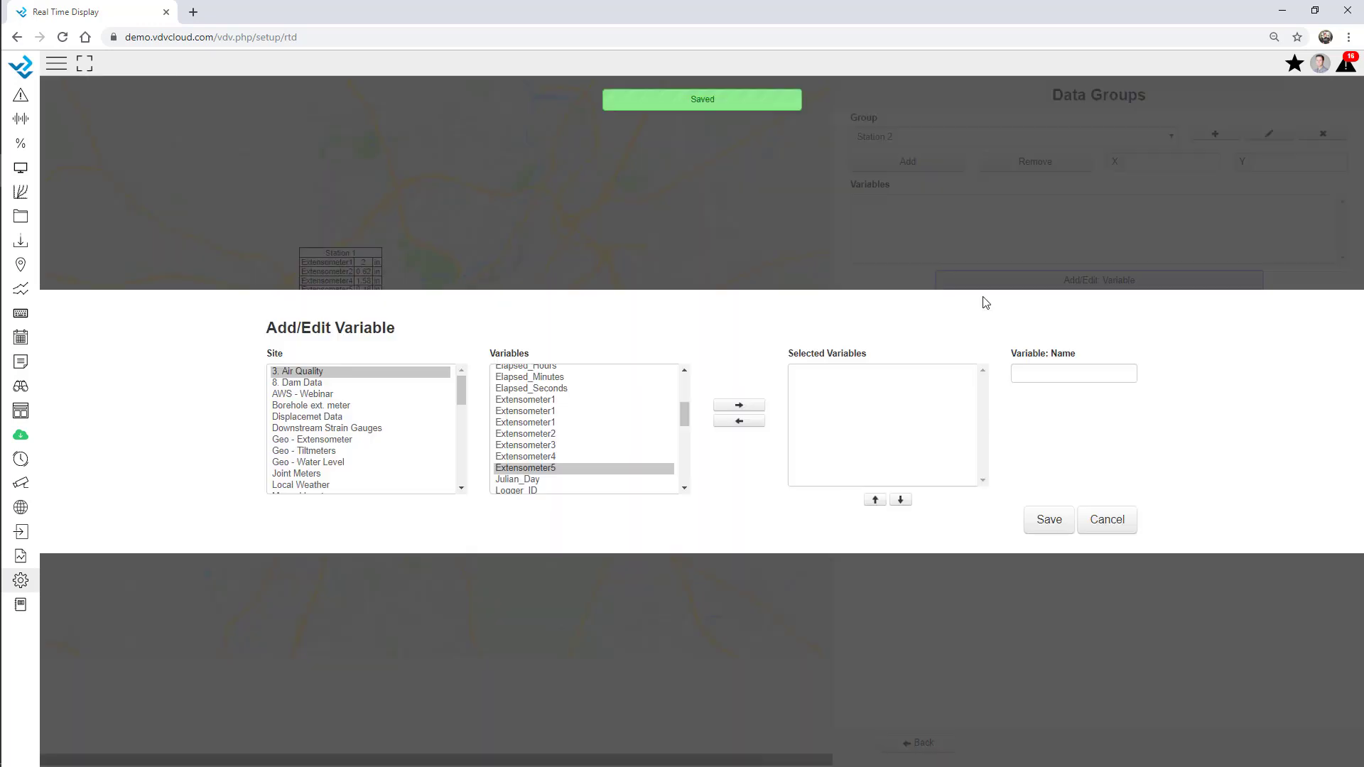
left_click(346, 451)
scroll(544, 453, "down", 2)
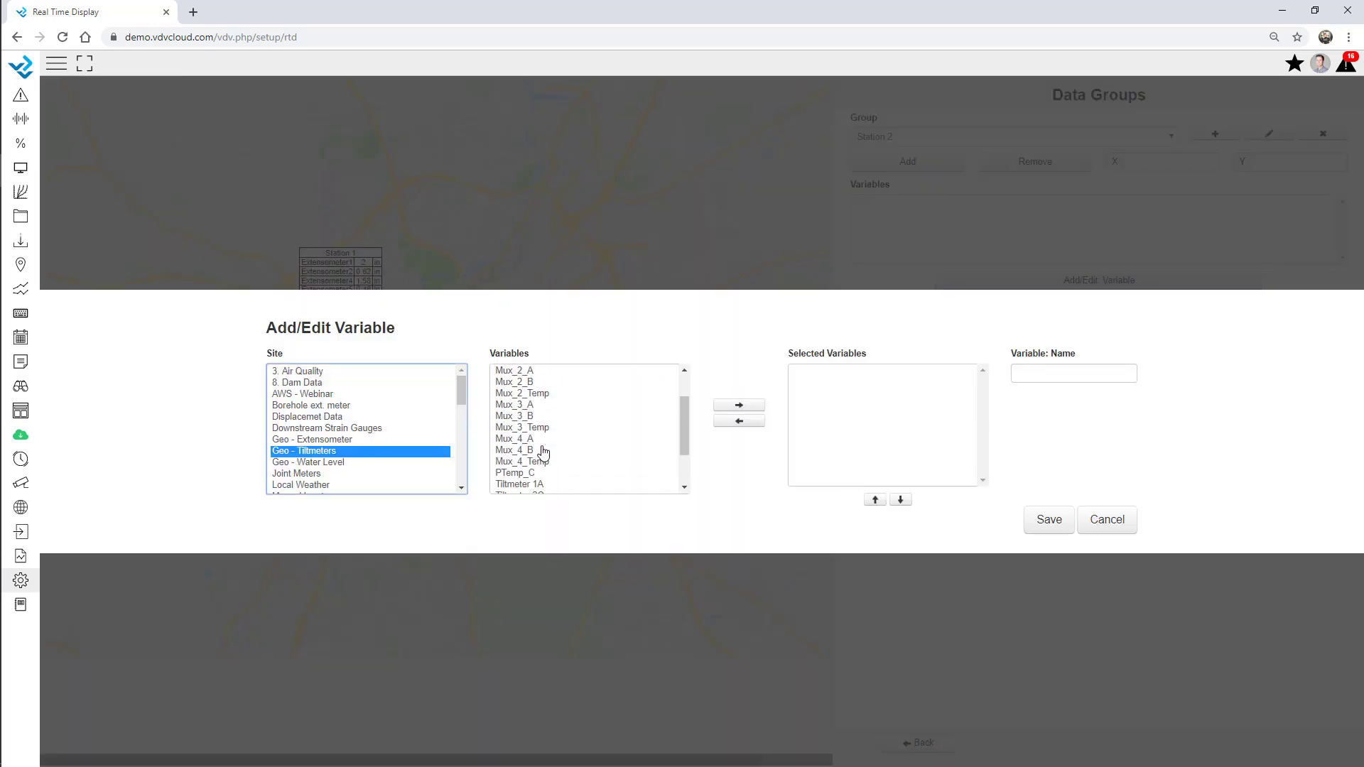
scroll(542, 449, "down", 1)
Add six Tiltmeter readings (1A, 2C, 3B, 3C) to Station 2 and place it at X 520, Y 466
double_click(537, 430)
double_click(540, 438)
left_click(542, 450)
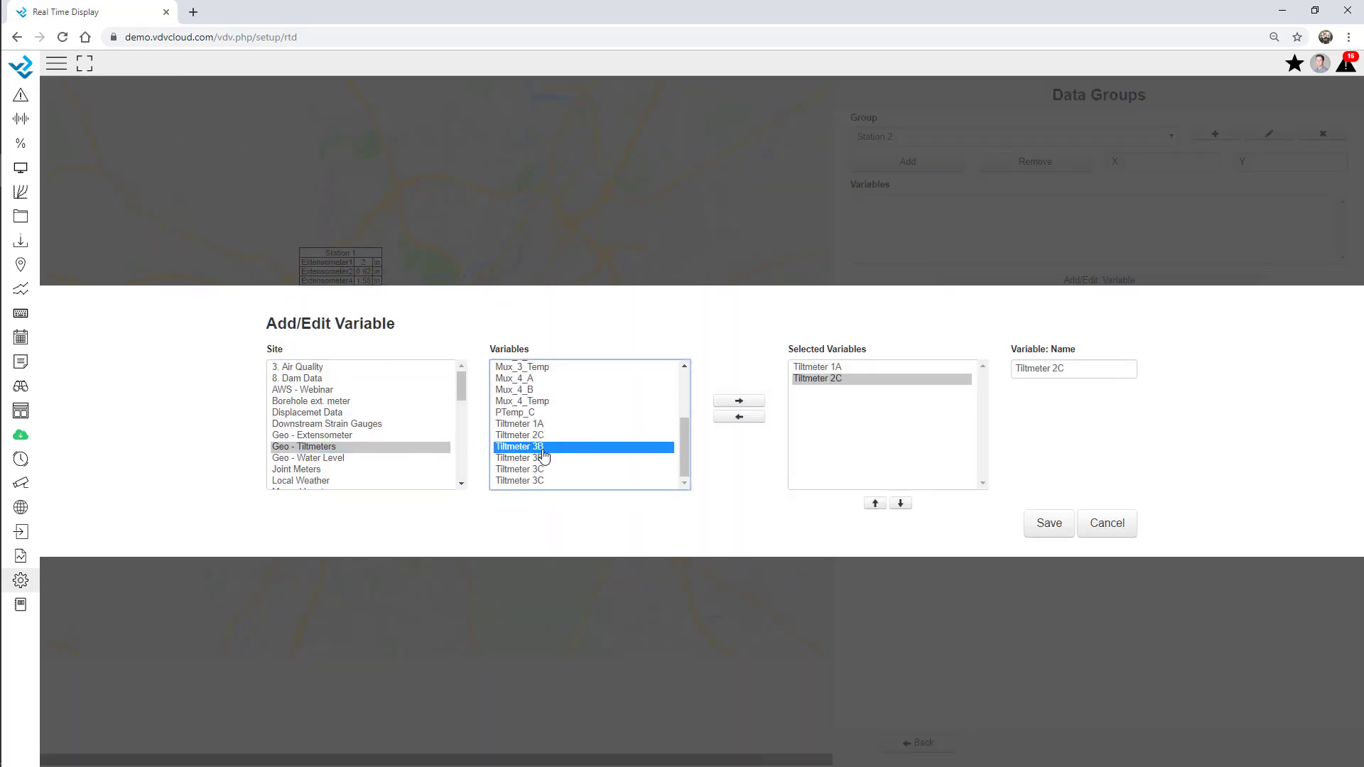
double_click(543, 446)
double_click(544, 458)
double_click(544, 468)
double_click(543, 480)
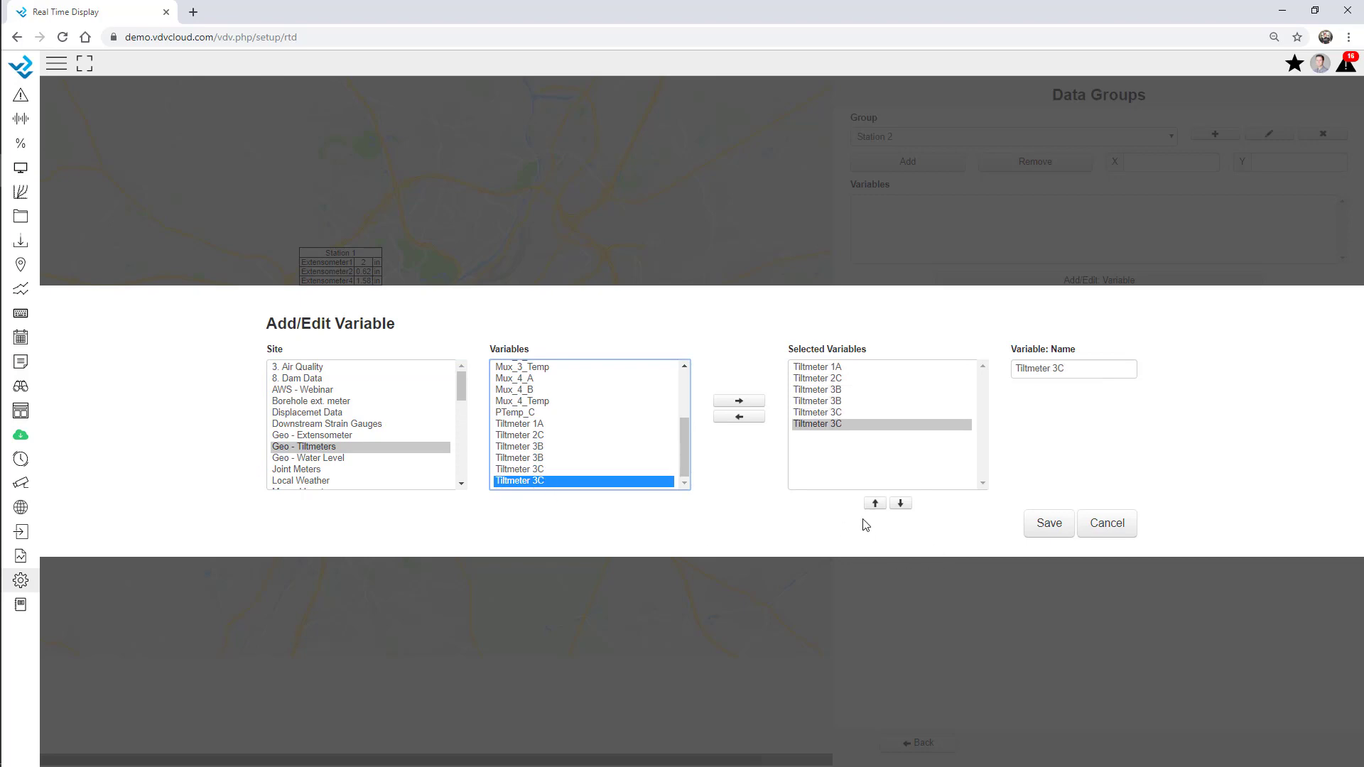
left_click(1048, 522)
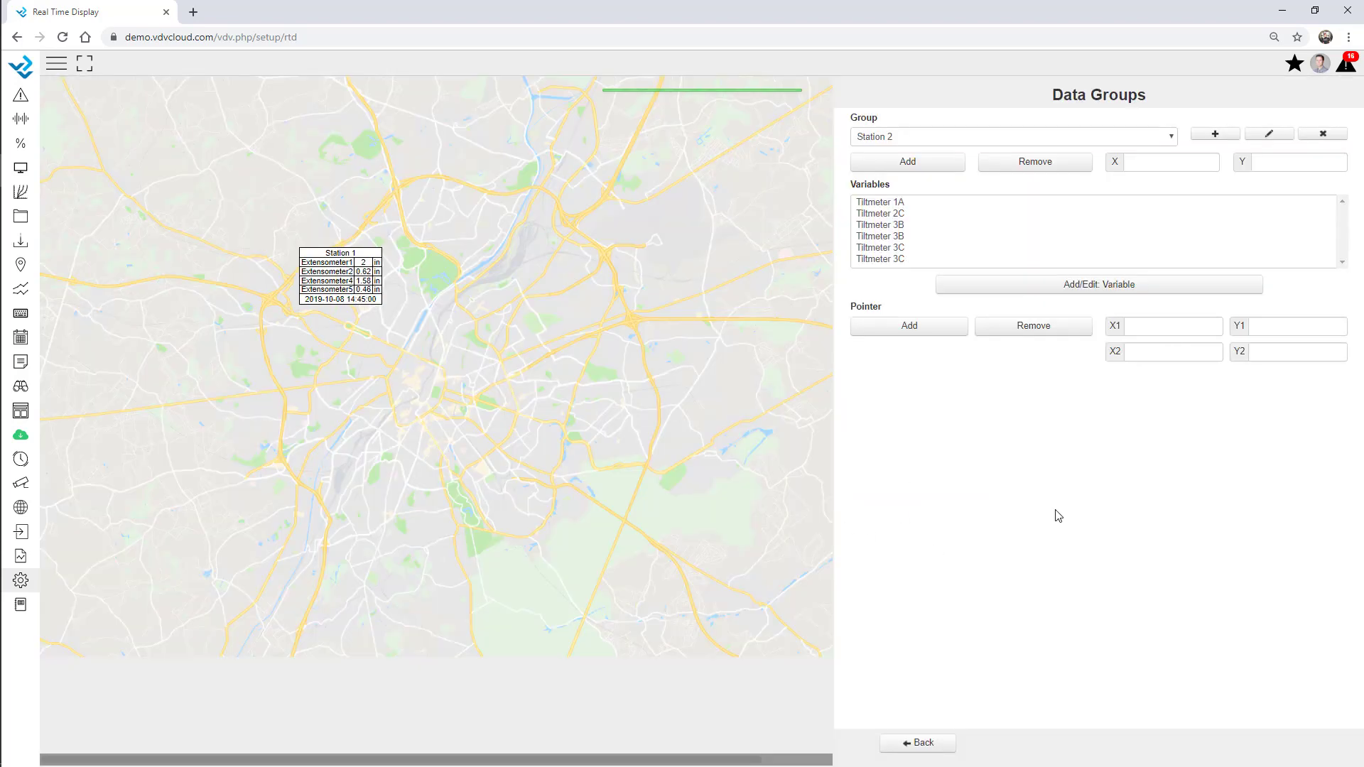
left_click(924, 162)
left_click(368, 371)
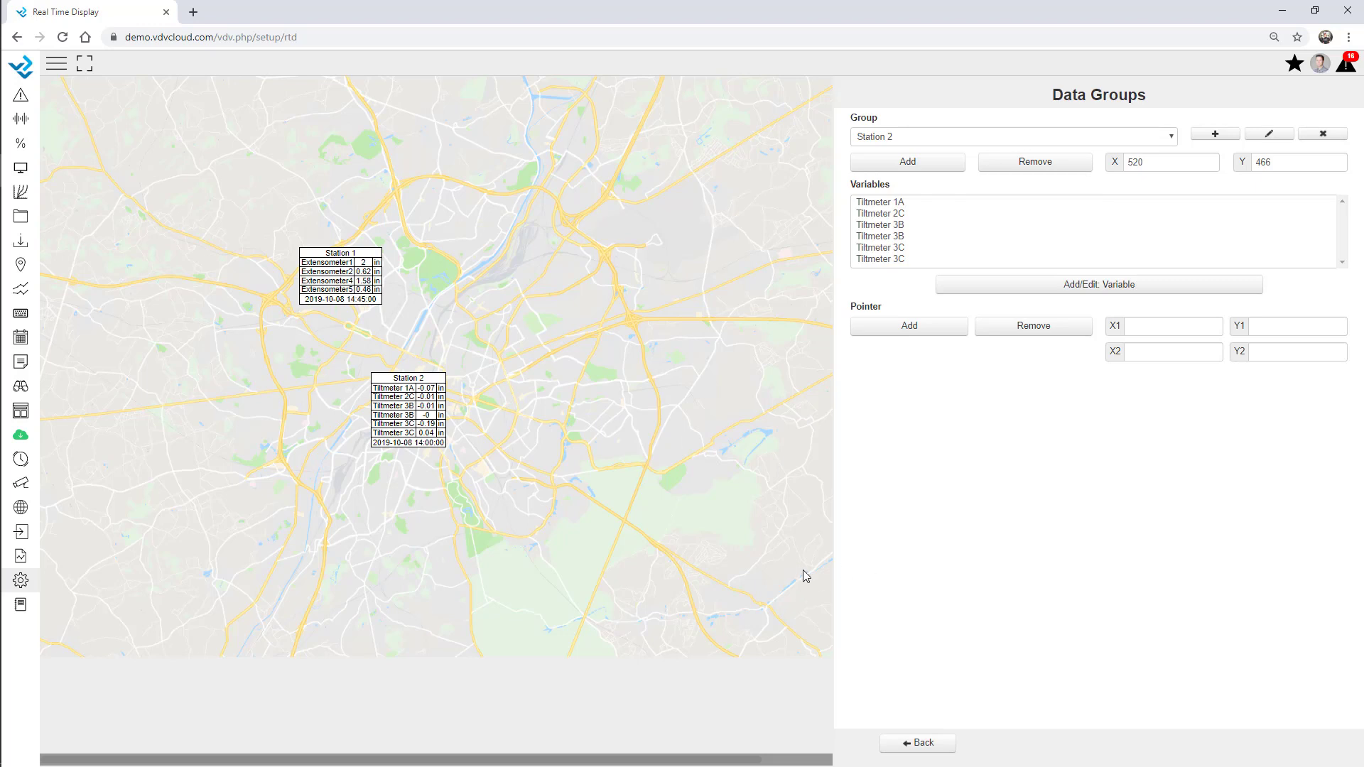
left_click(923, 743)
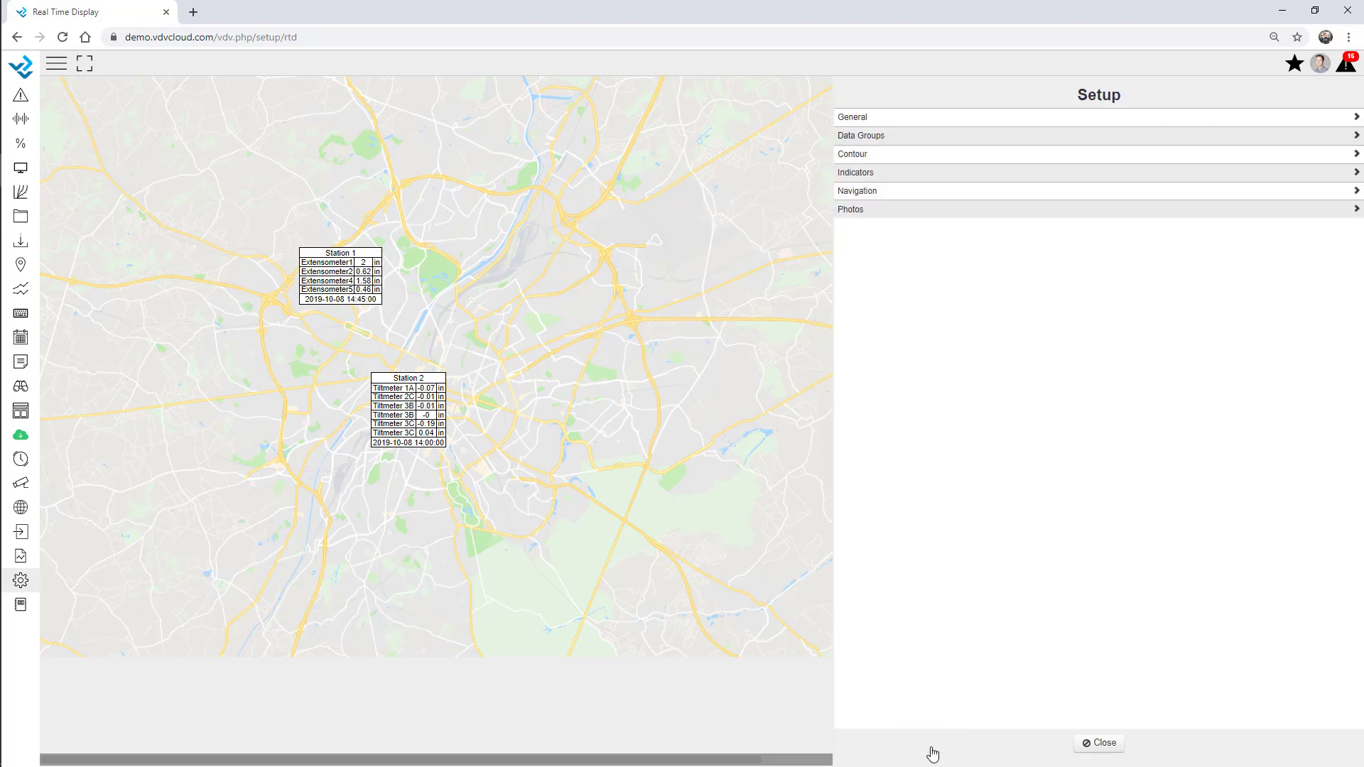
Set the station box row padding to 5 and title font size to 16
left_click(871, 124)
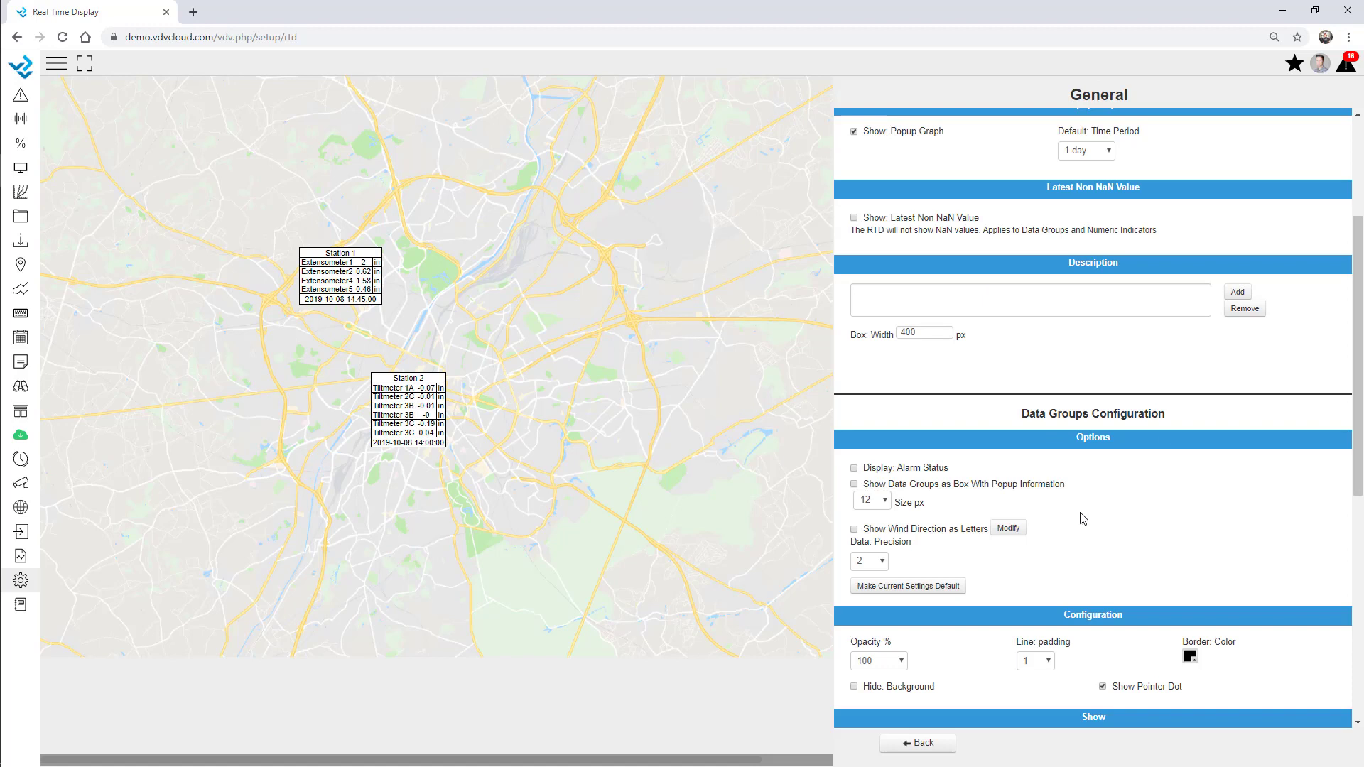
scroll(1118, 473, "down", 2)
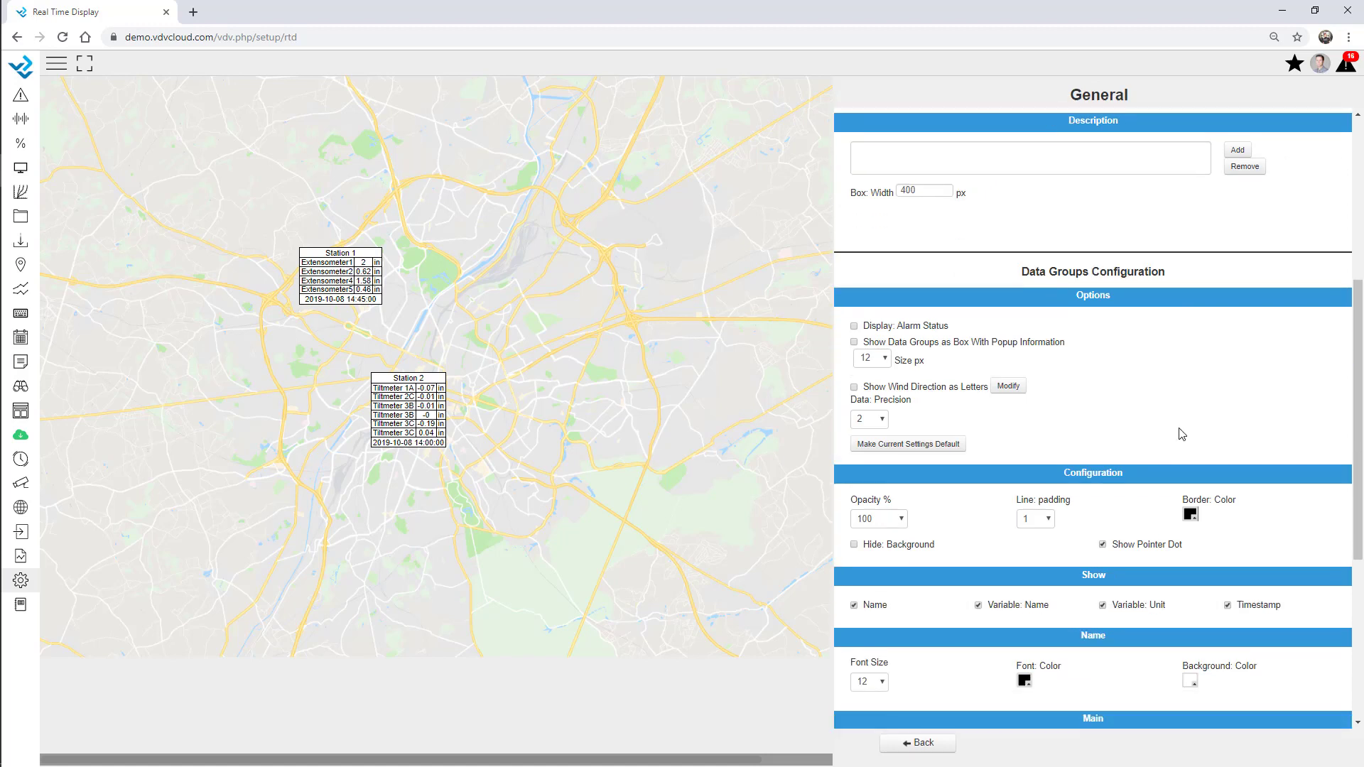
left_click(1050, 519)
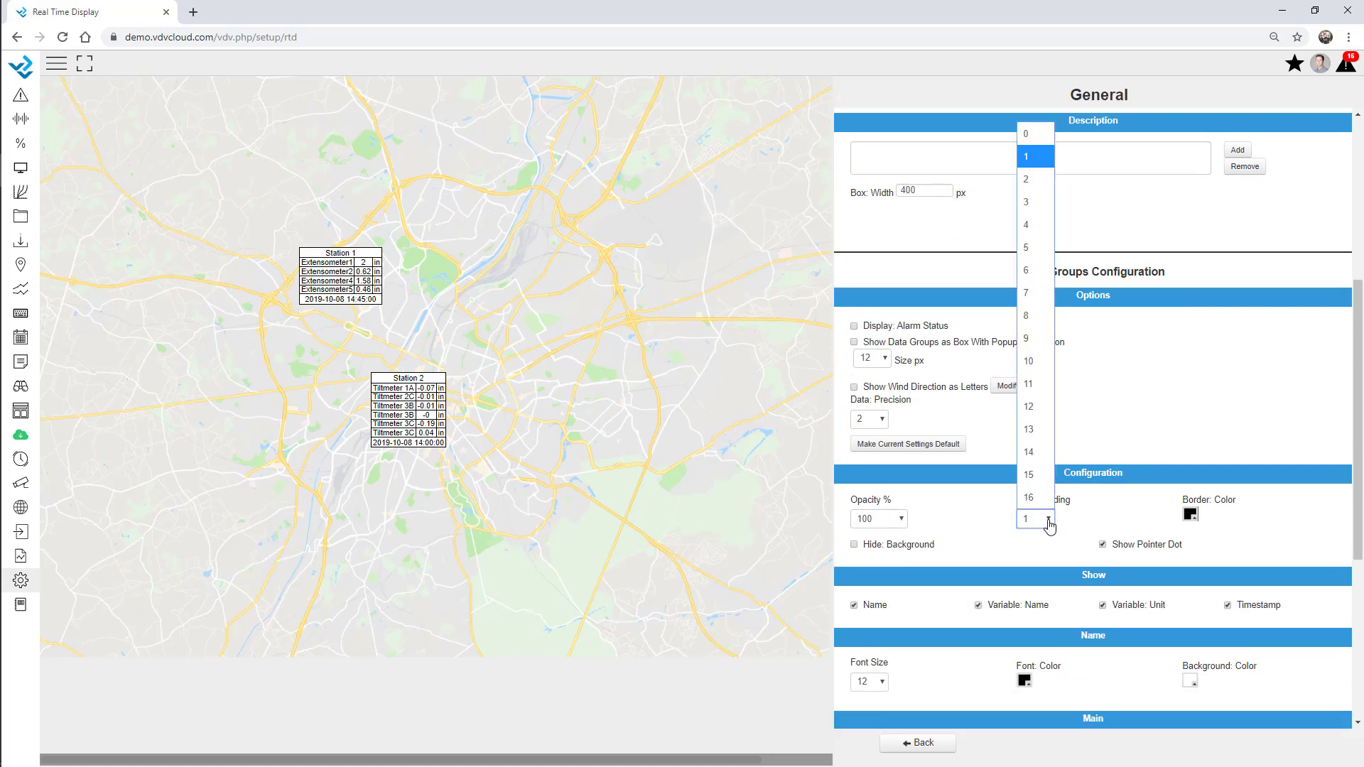
left_click(1026, 249)
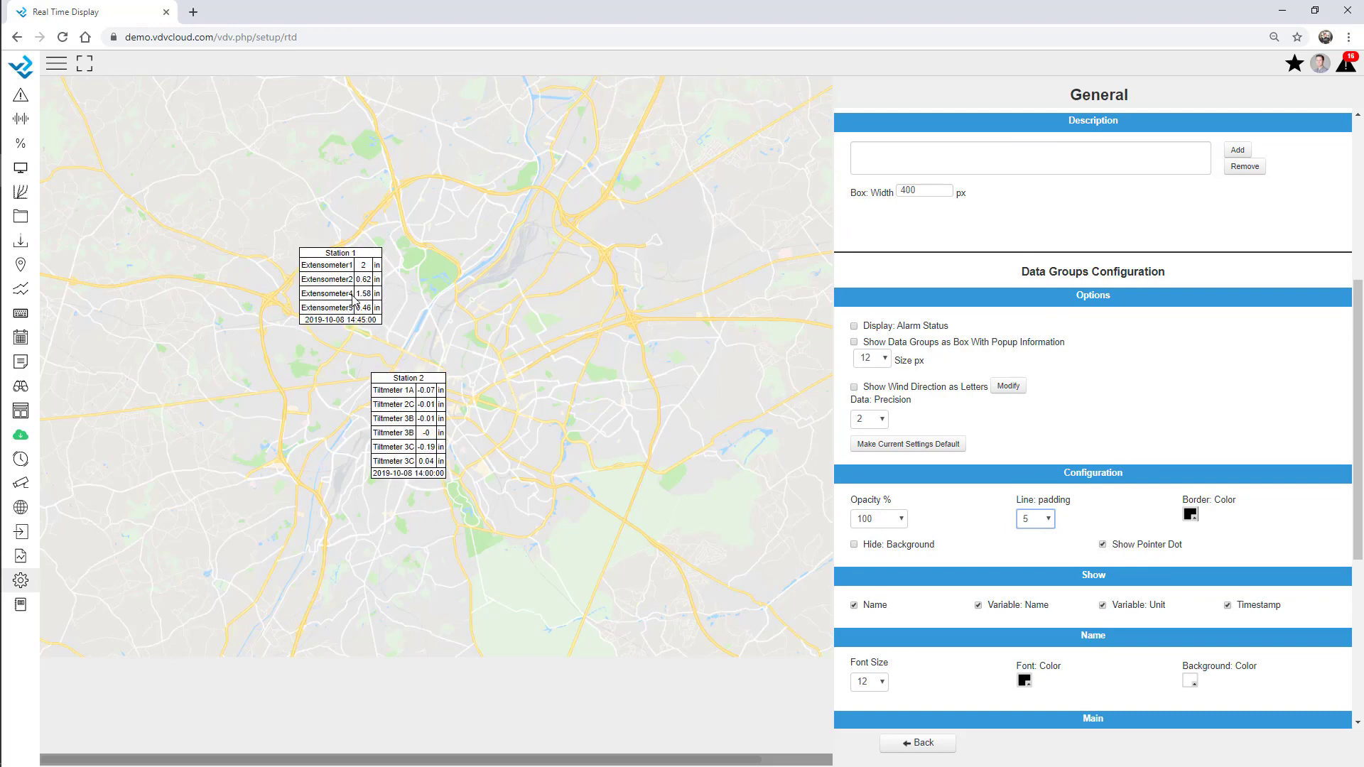
scroll(1008, 519, "down", 3)
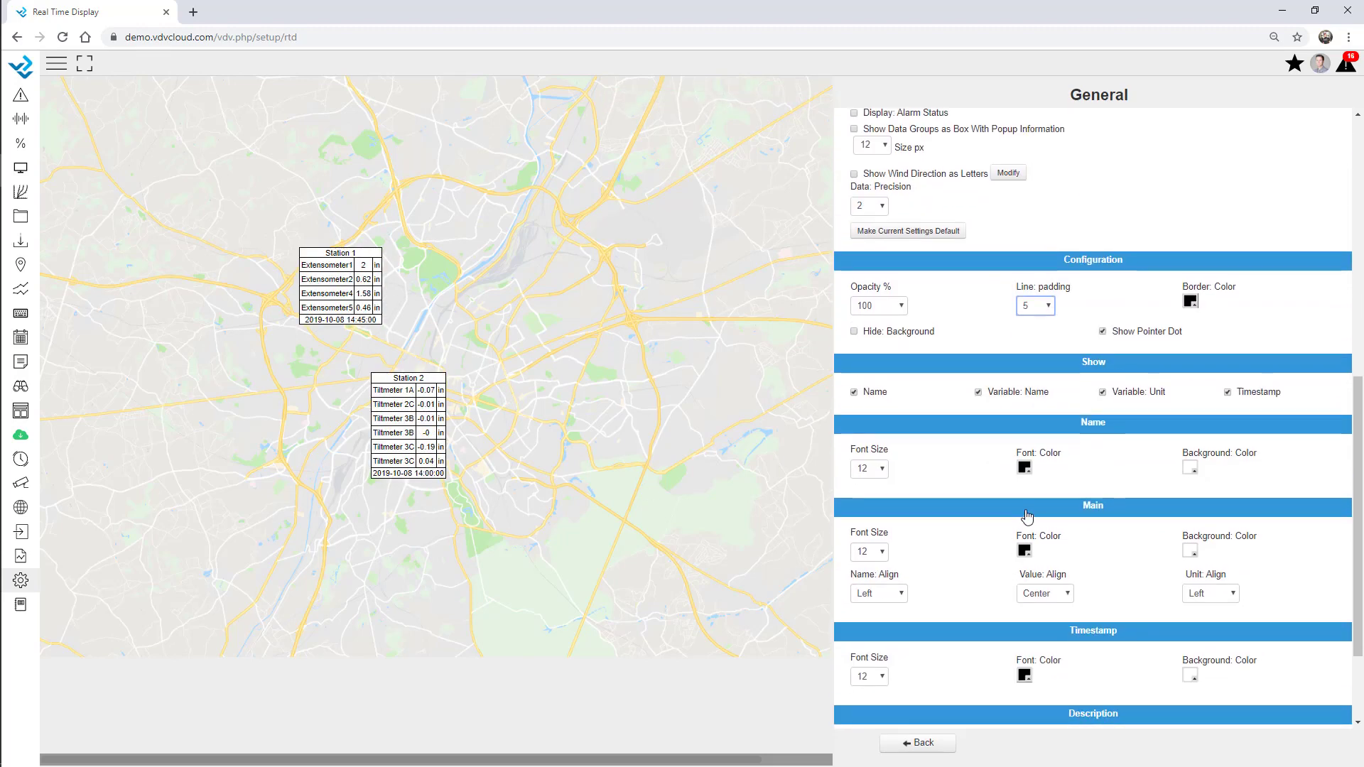
left_click(873, 470)
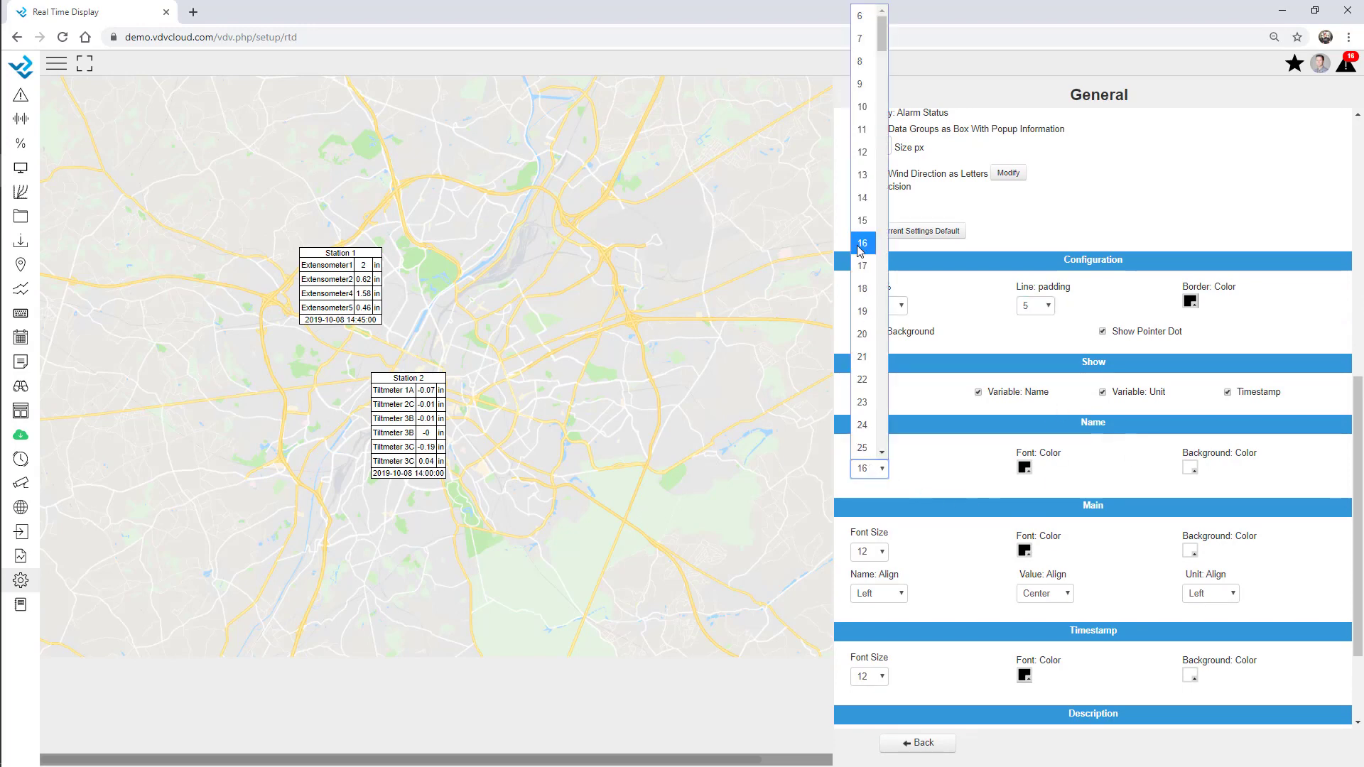
left_click(861, 244)
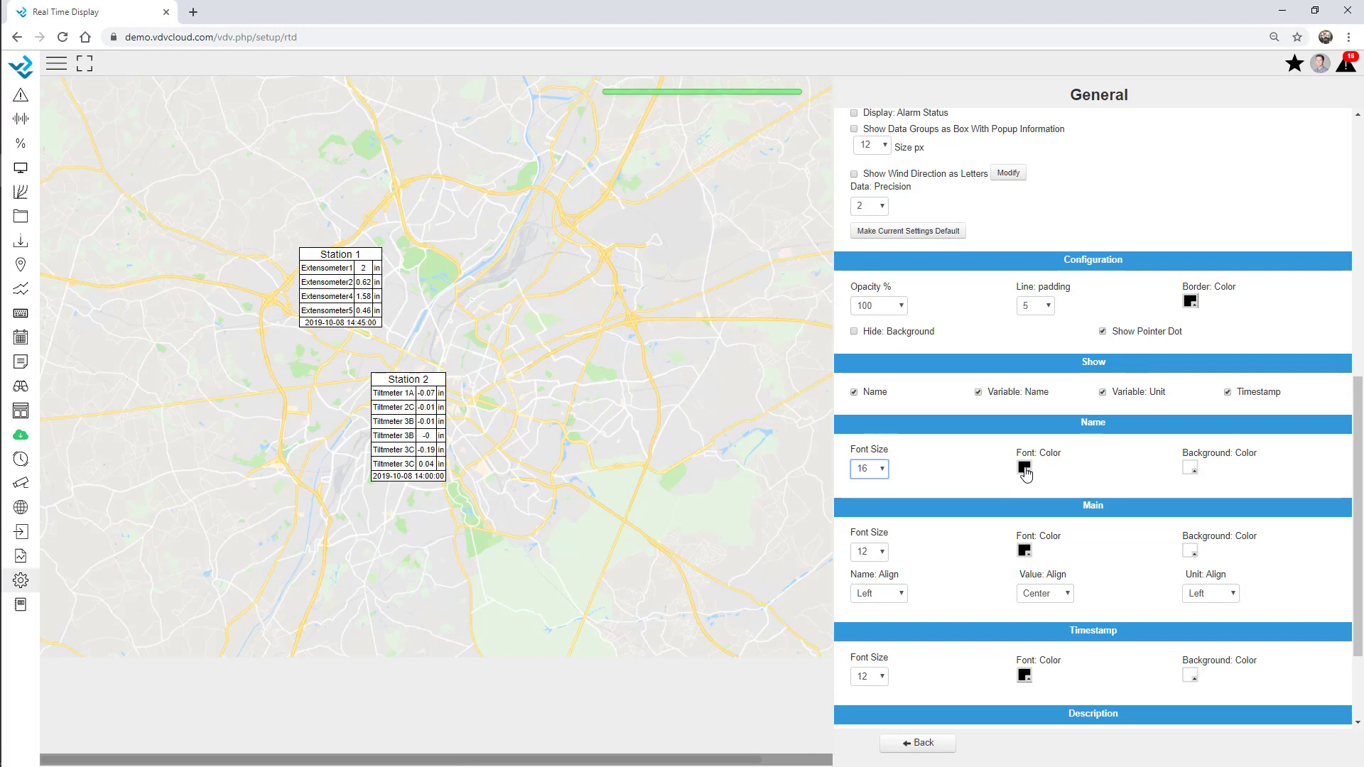
Make the station titles white text on a blue background
left_click(1023, 467)
left_click(442, 253)
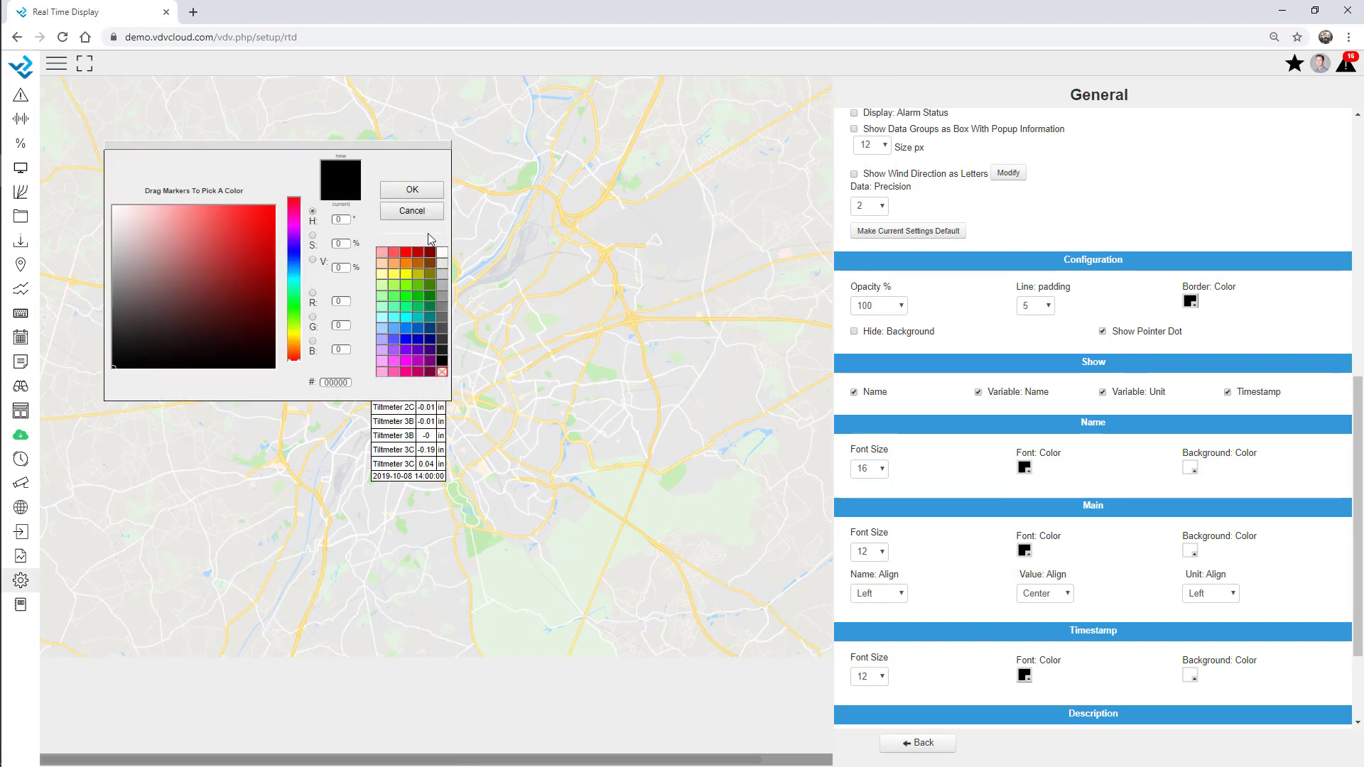
left_click(412, 189)
left_click(1191, 467)
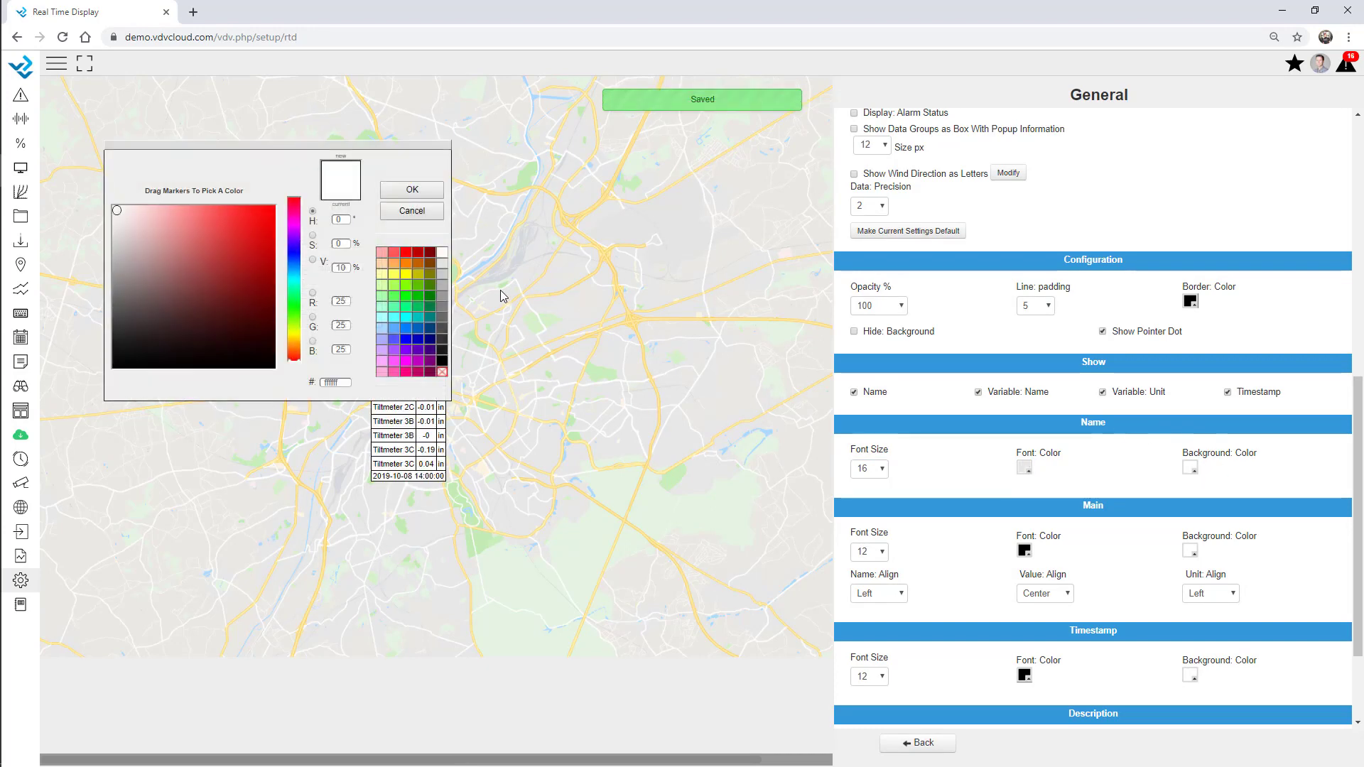
left_click(405, 327)
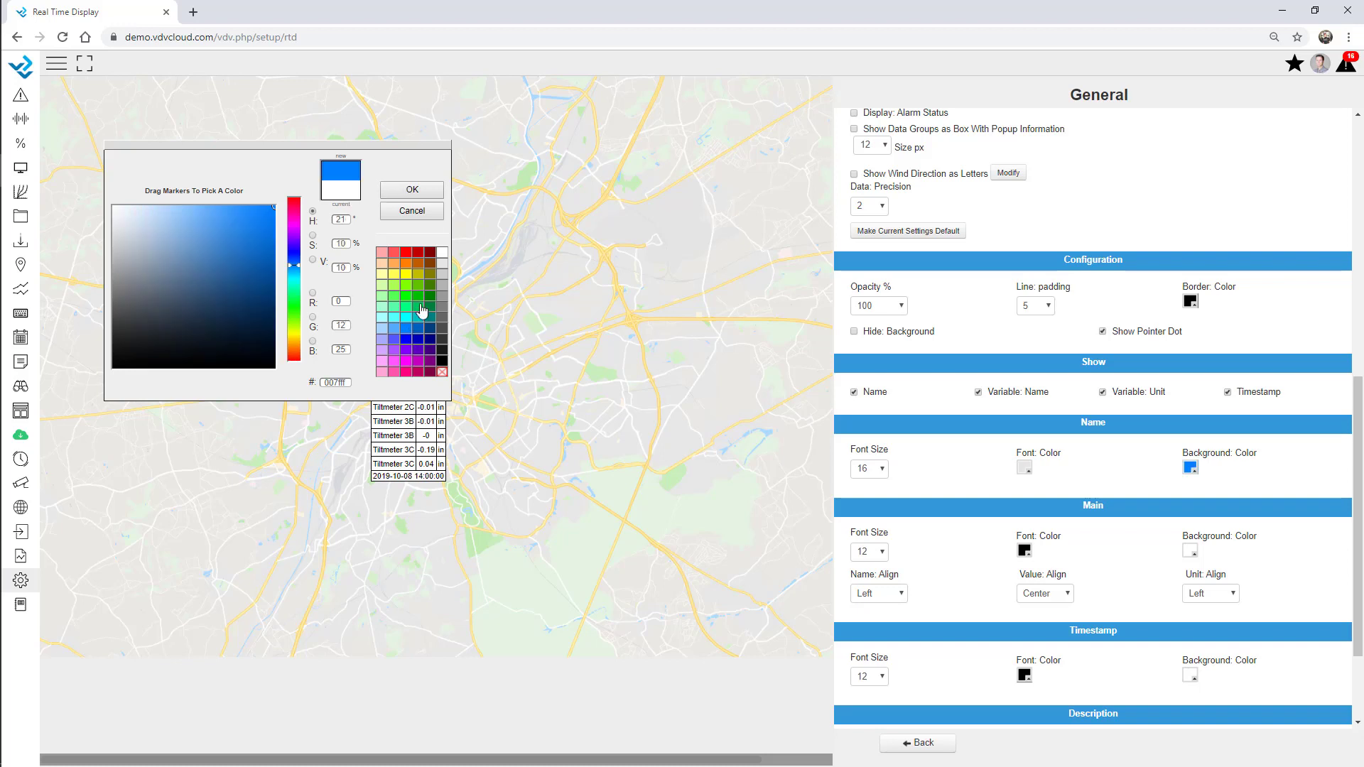
left_click(412, 189)
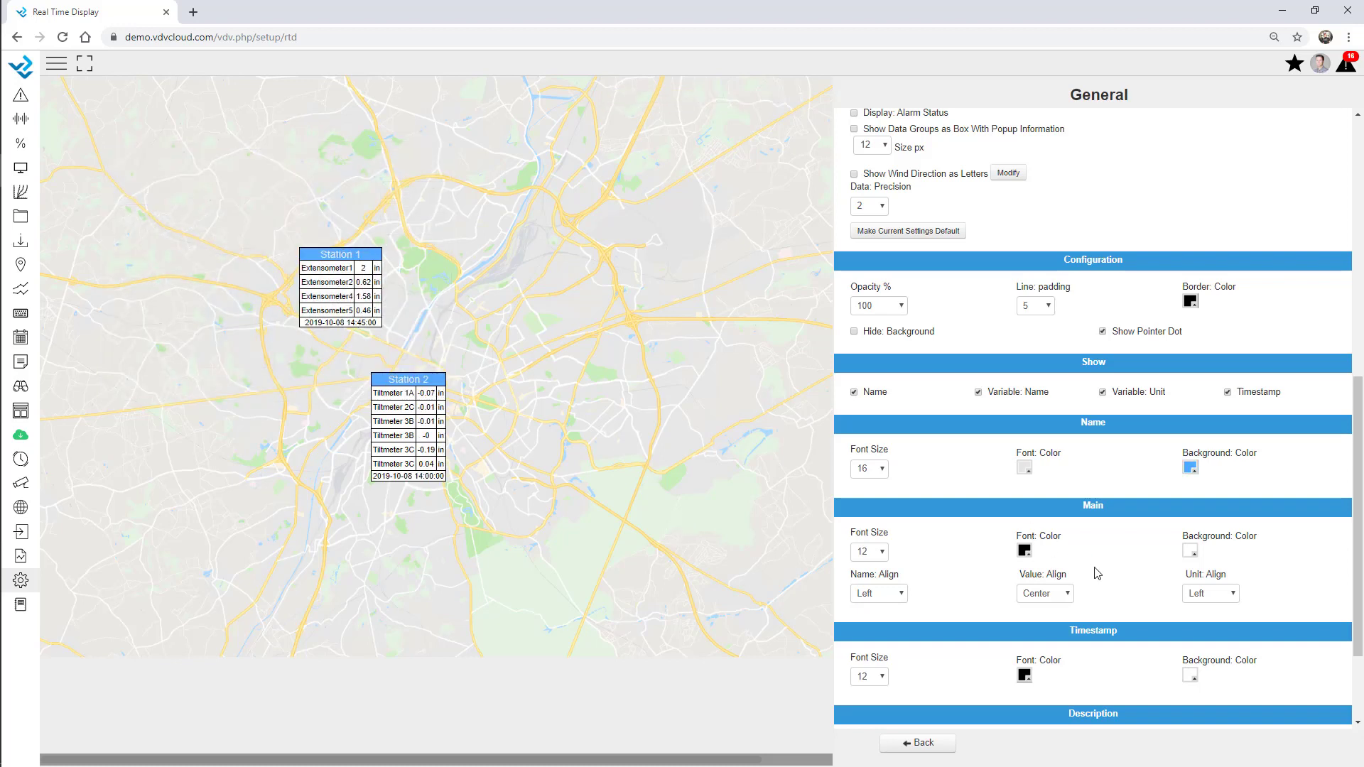
Set the reading font size to 14 and the timestamp font size to 10
scroll(1089, 582, "down", 2)
left_click(866, 418)
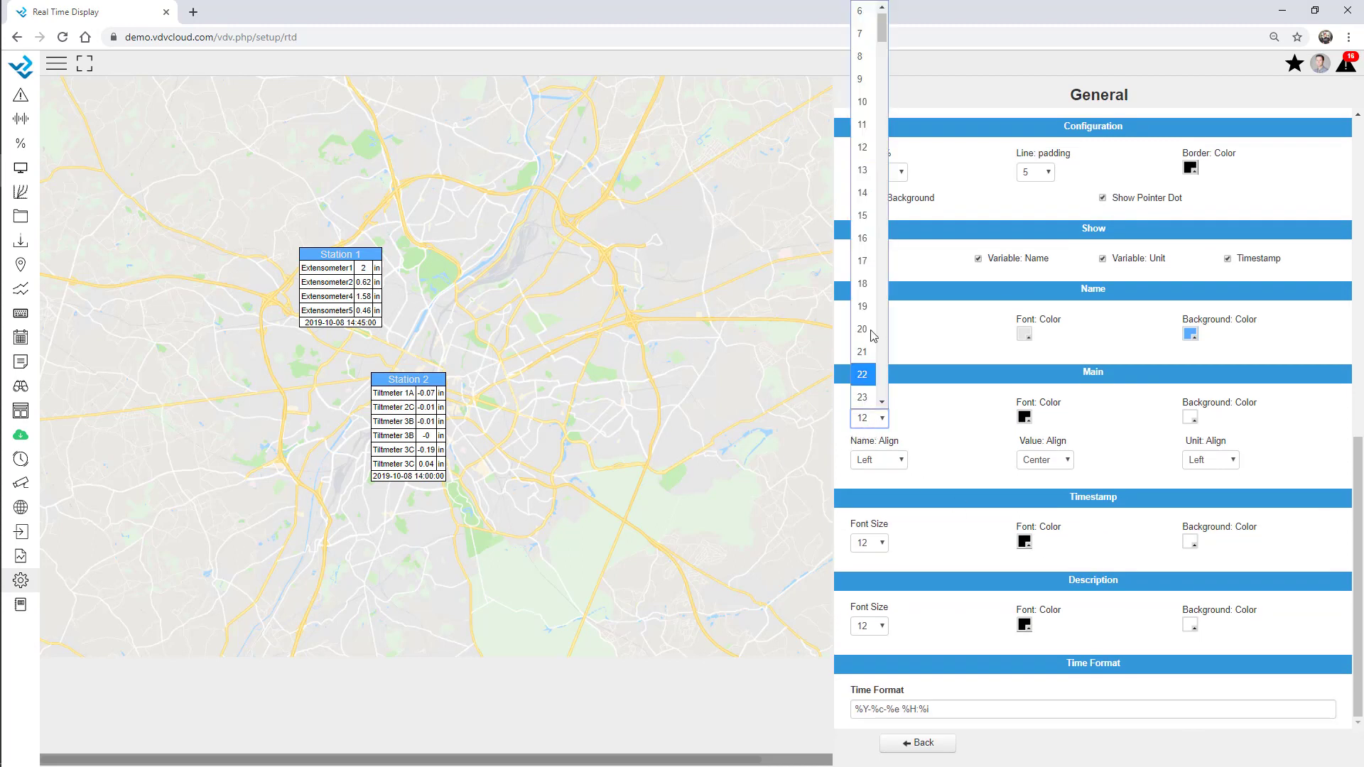
left_click(862, 192)
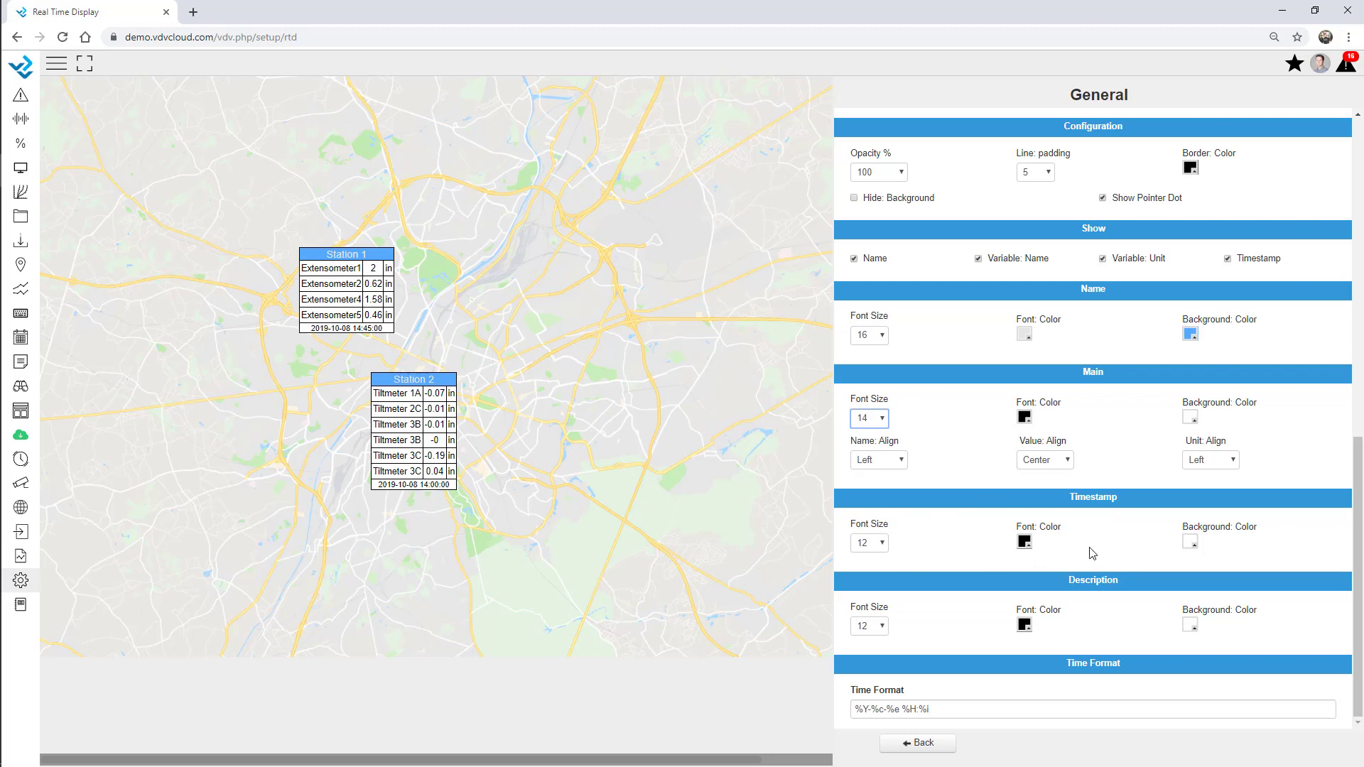
left_click(872, 545)
left_click(863, 204)
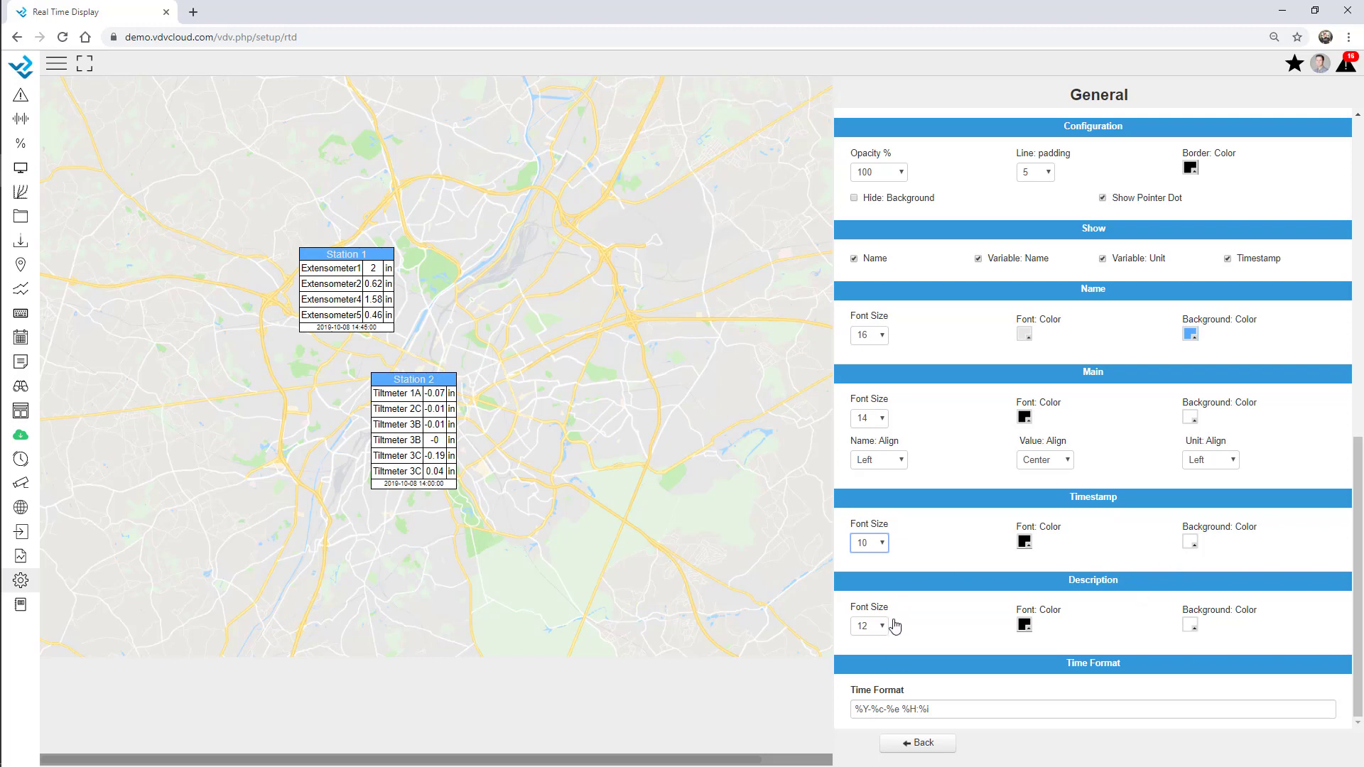
left_click(916, 742)
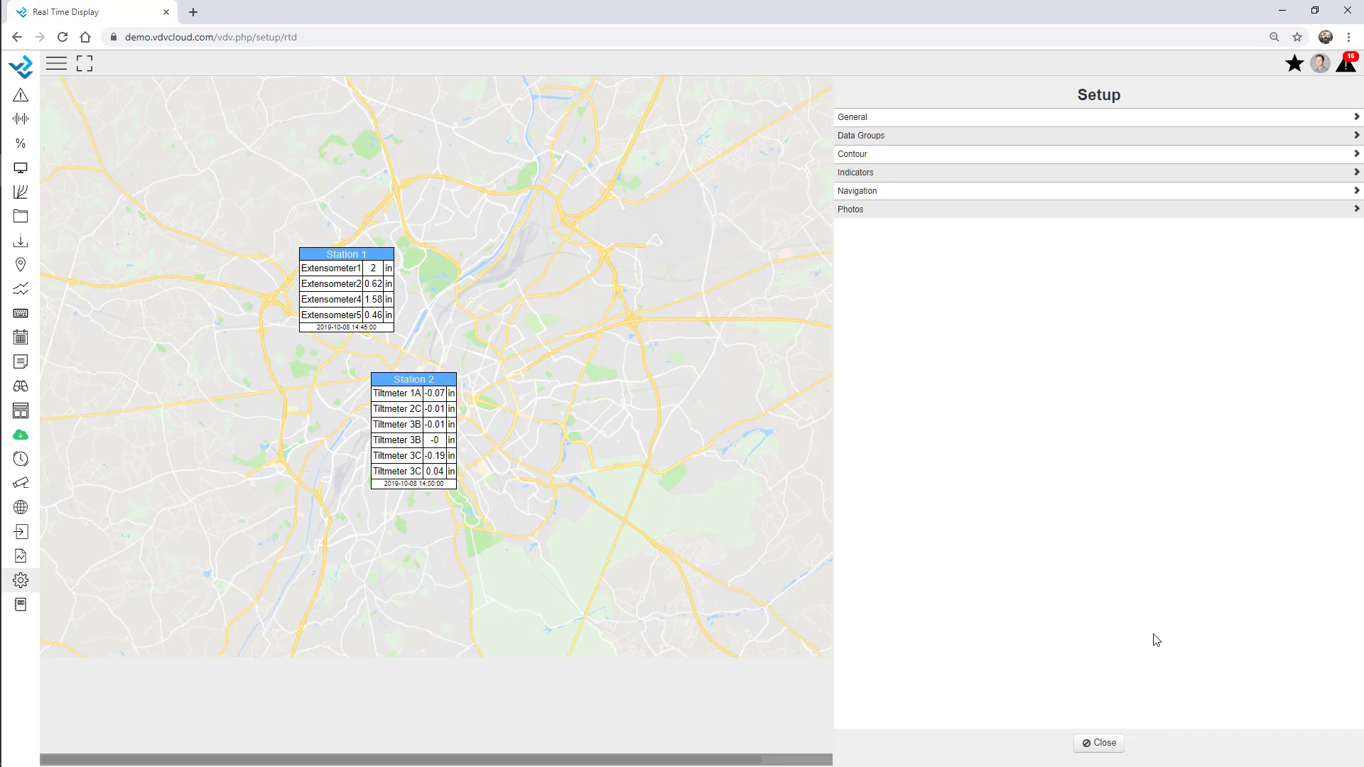
Add a named Tunnel.jpg photo icon and place it above Station 1
left_click(860, 211)
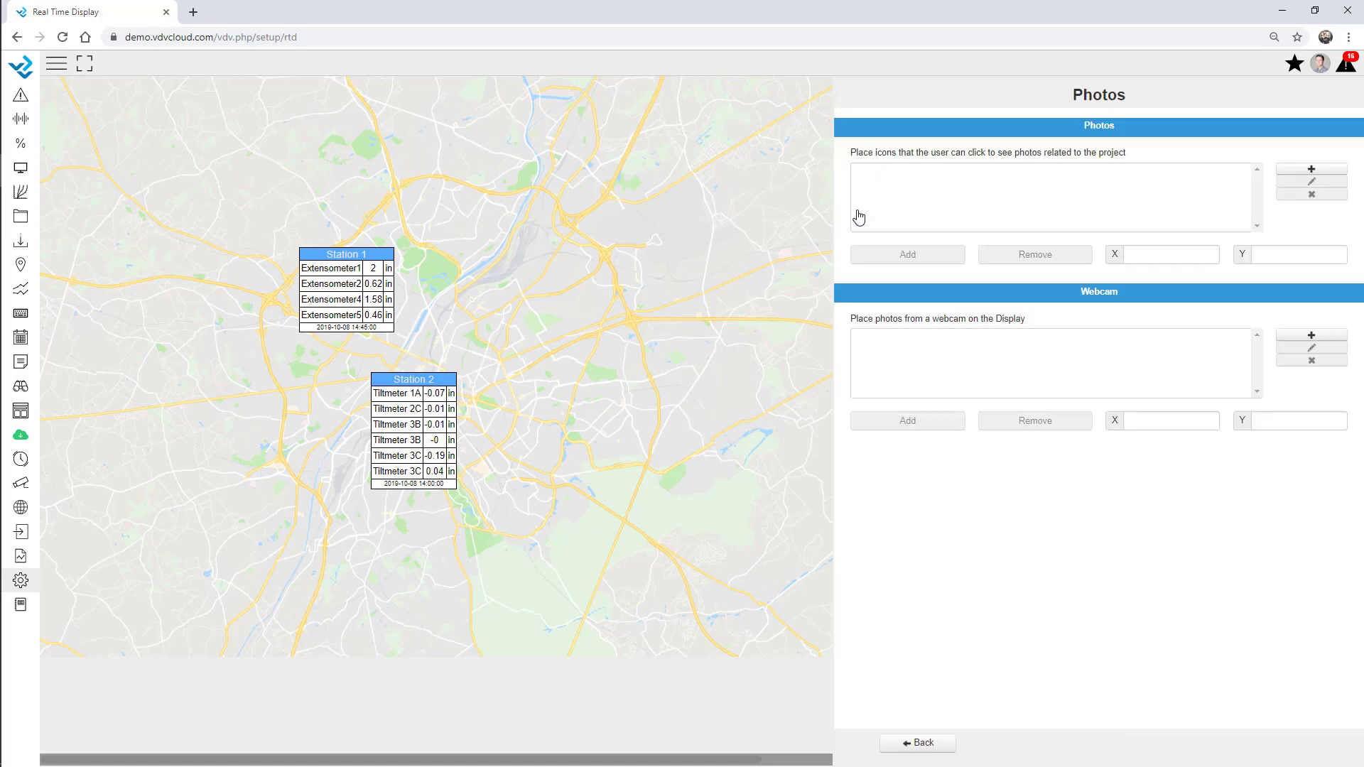
left_click(1311, 169)
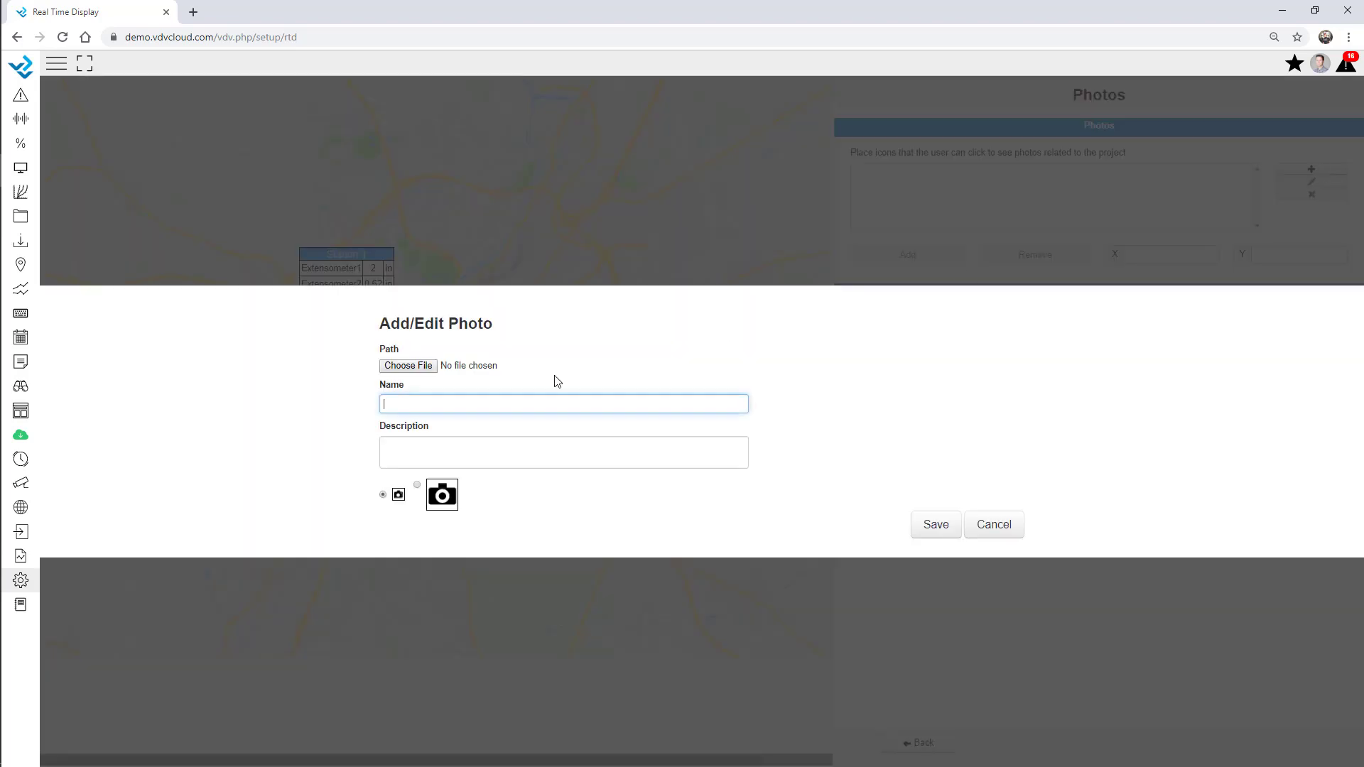
left_click(427, 373)
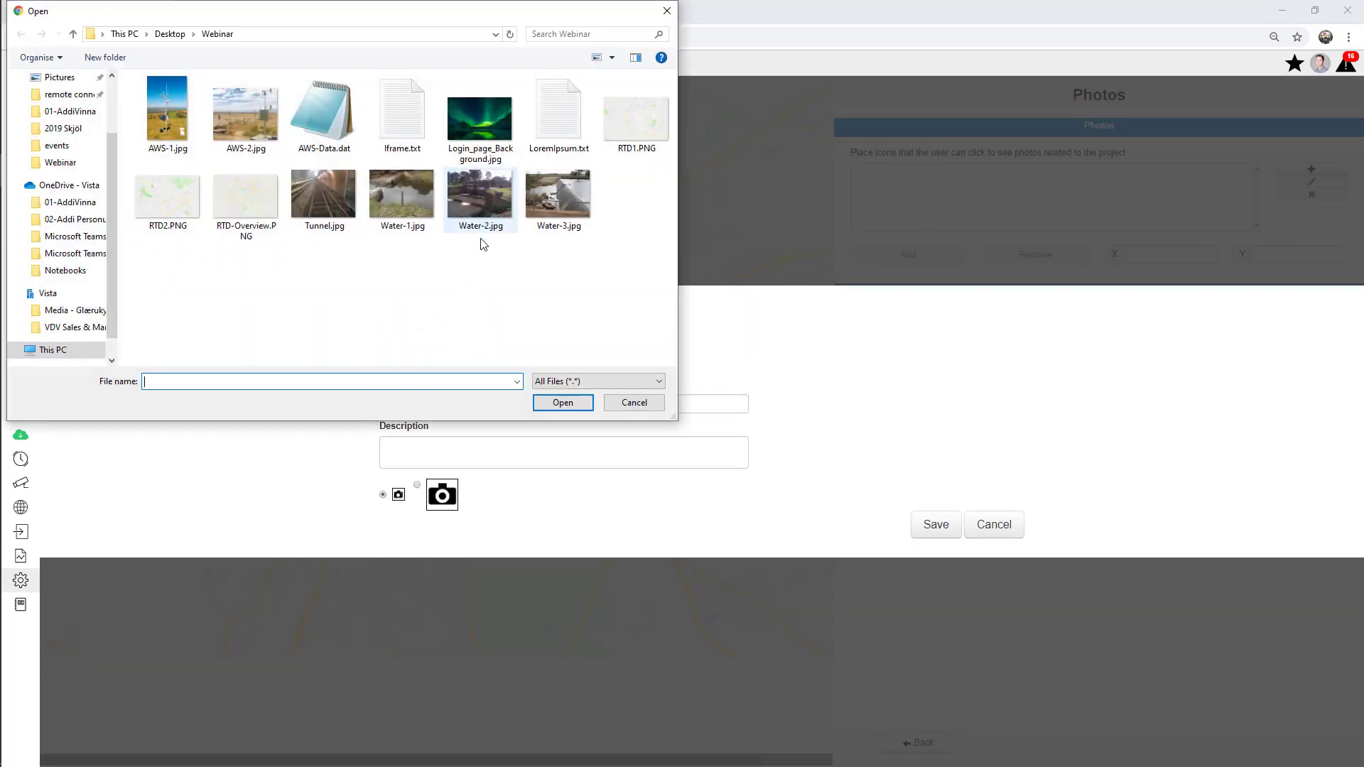
double_click(321, 195)
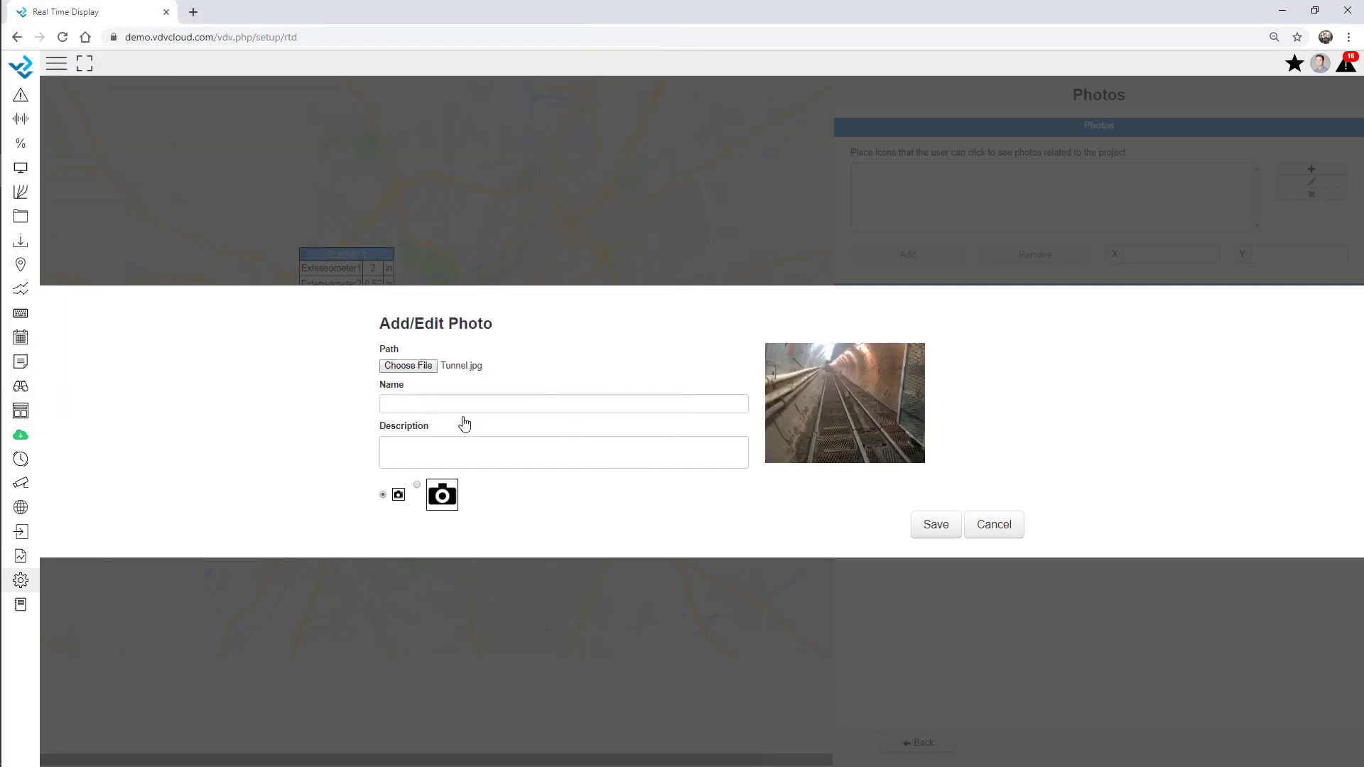
left_click(408, 403)
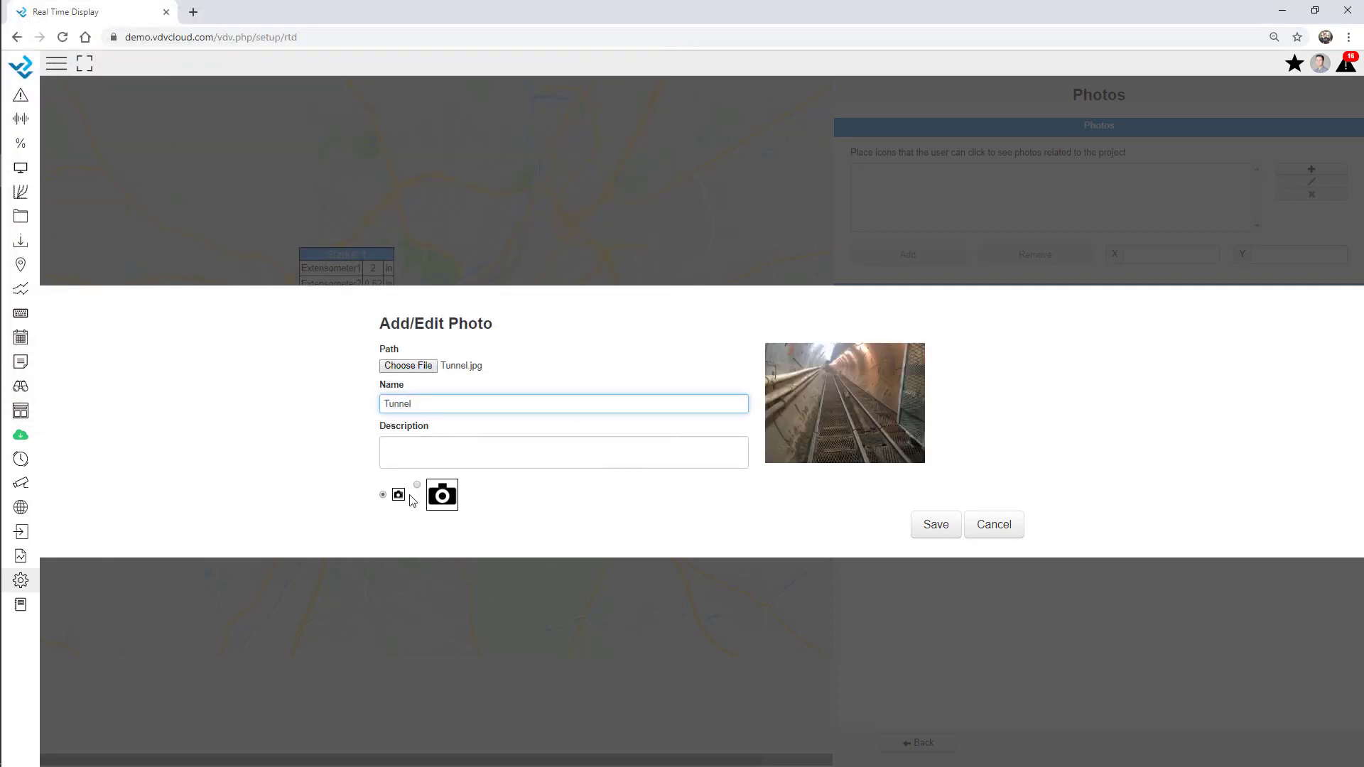
left_click(935, 525)
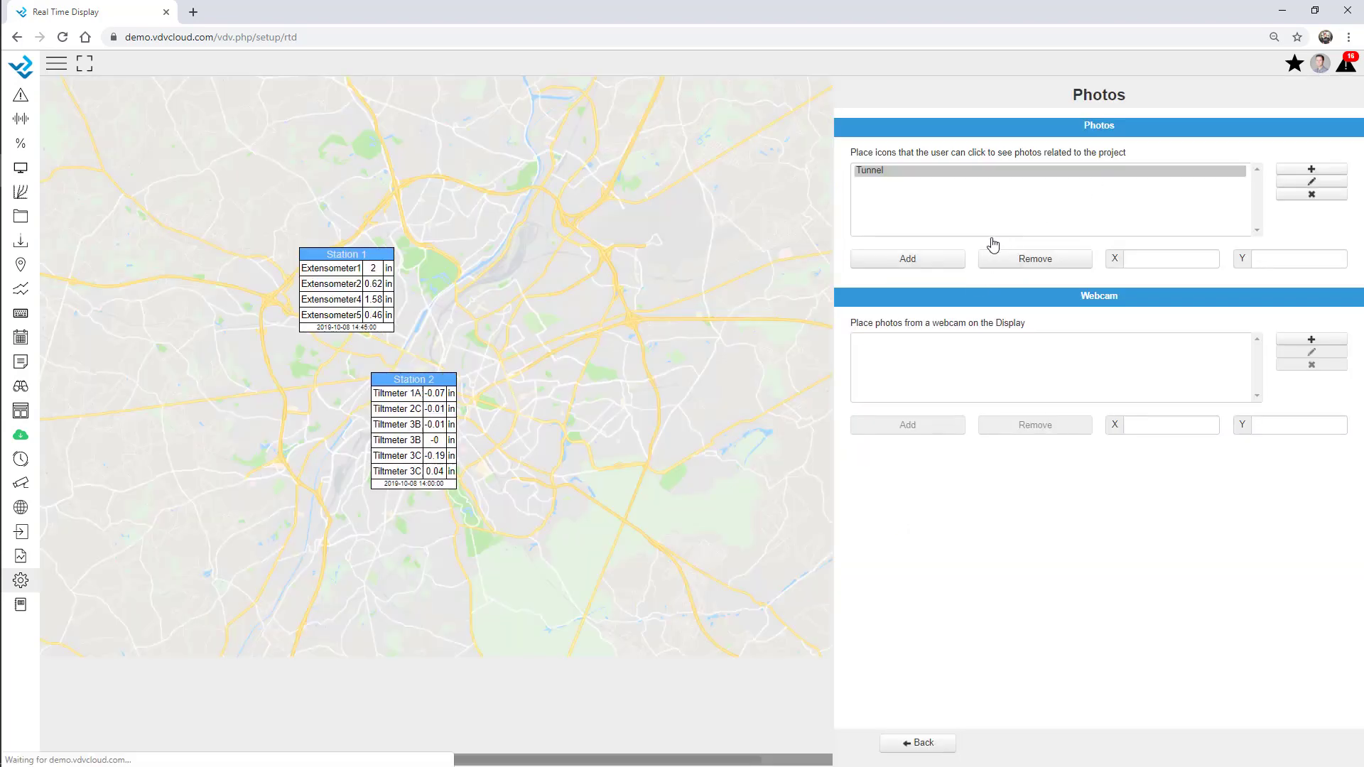
left_click(907, 258)
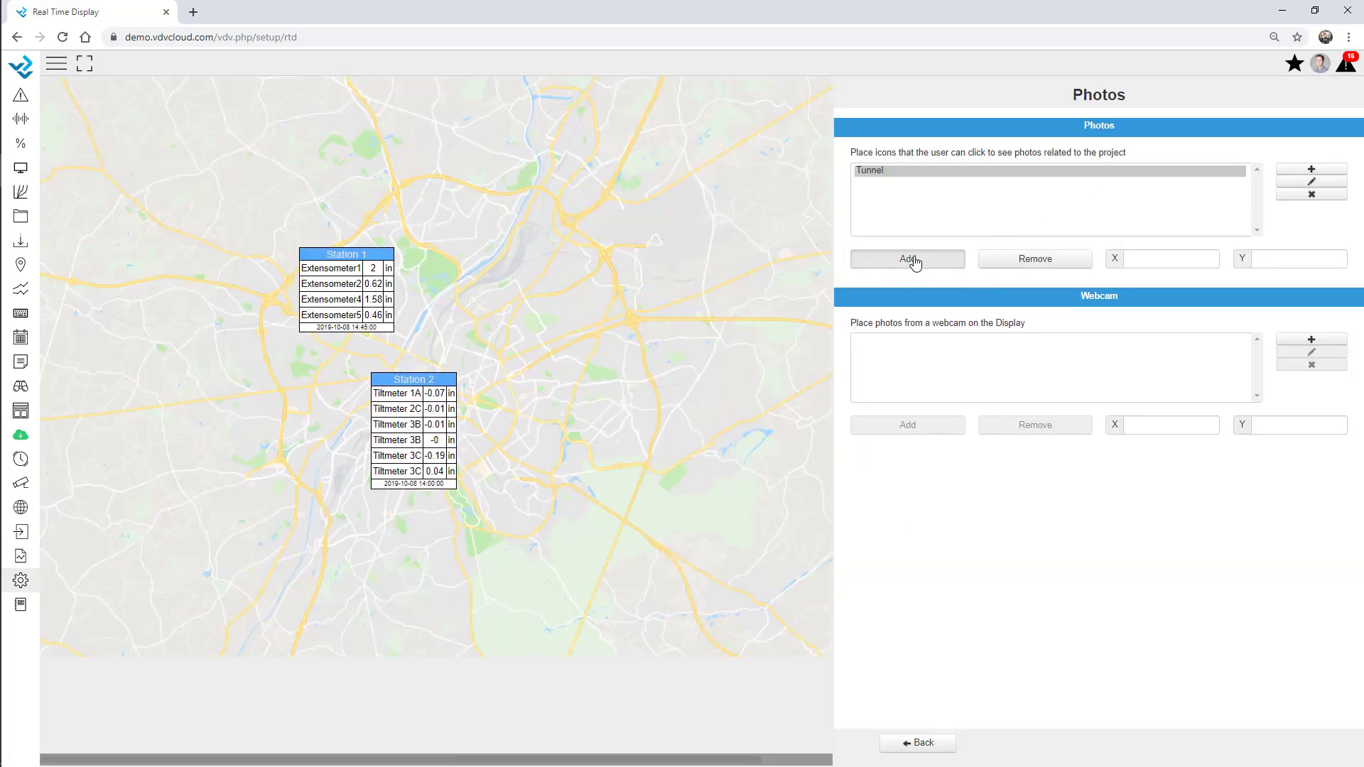
left_click(298, 228)
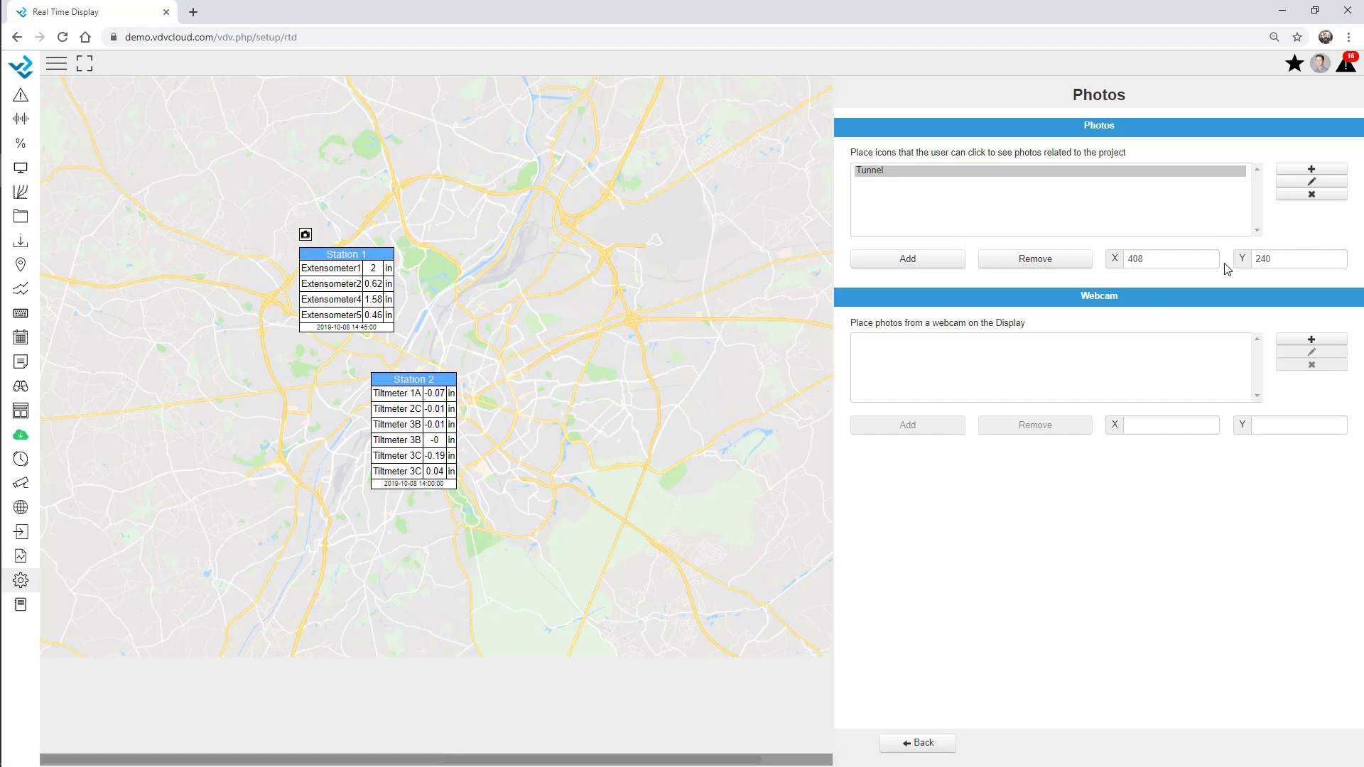
left_click_drag(1158, 259, 1079, 259)
Add a Water stream photo icon using Water-1.jpg and place it above Station 2
left_click(1311, 181)
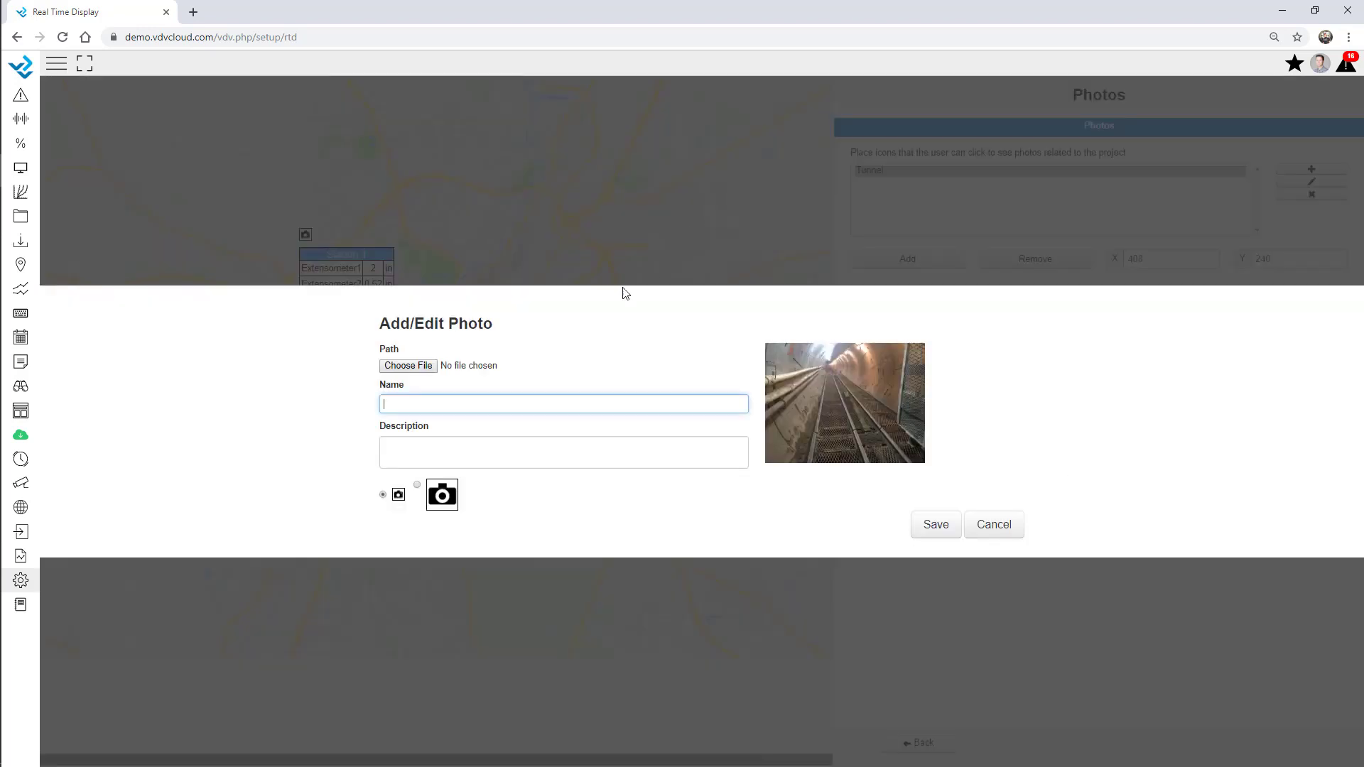
left_click(409, 365)
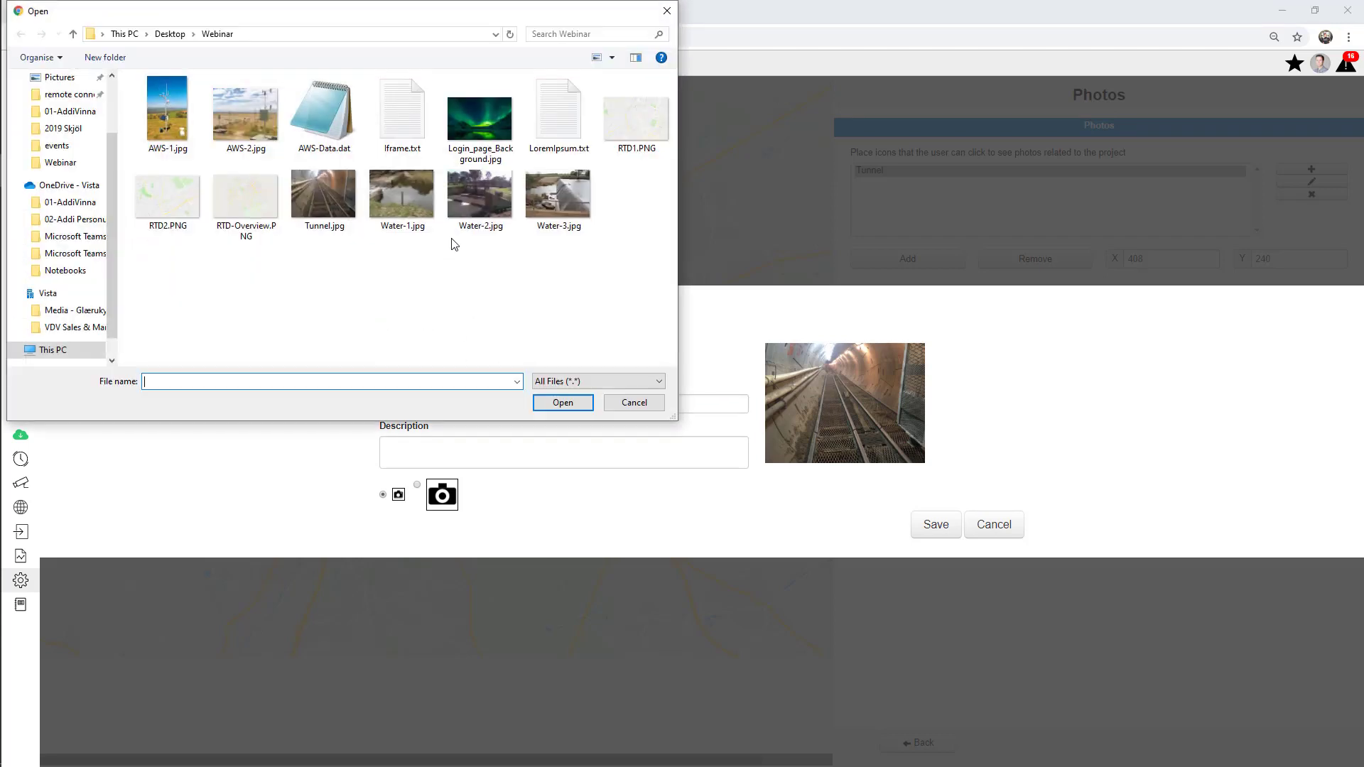
double_click(401, 203)
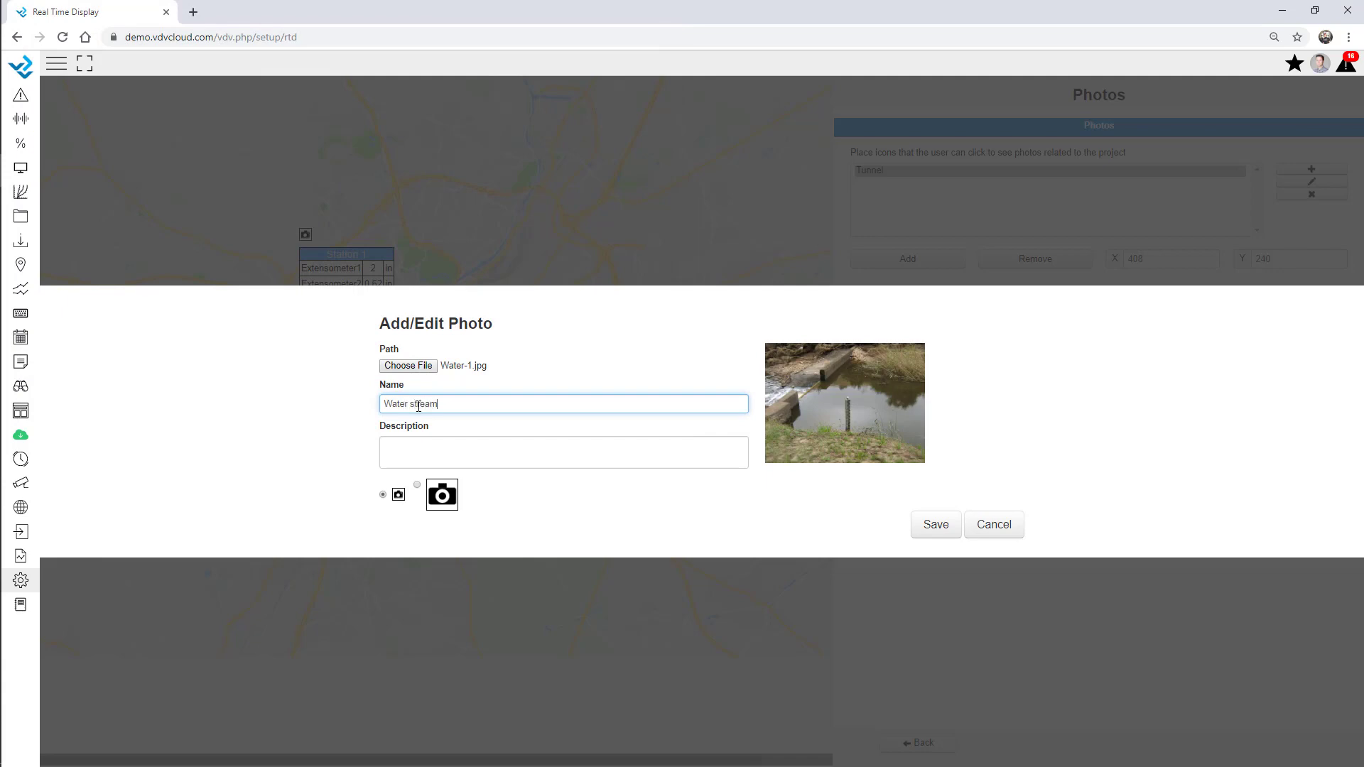
left_click(937, 525)
left_click(932, 260)
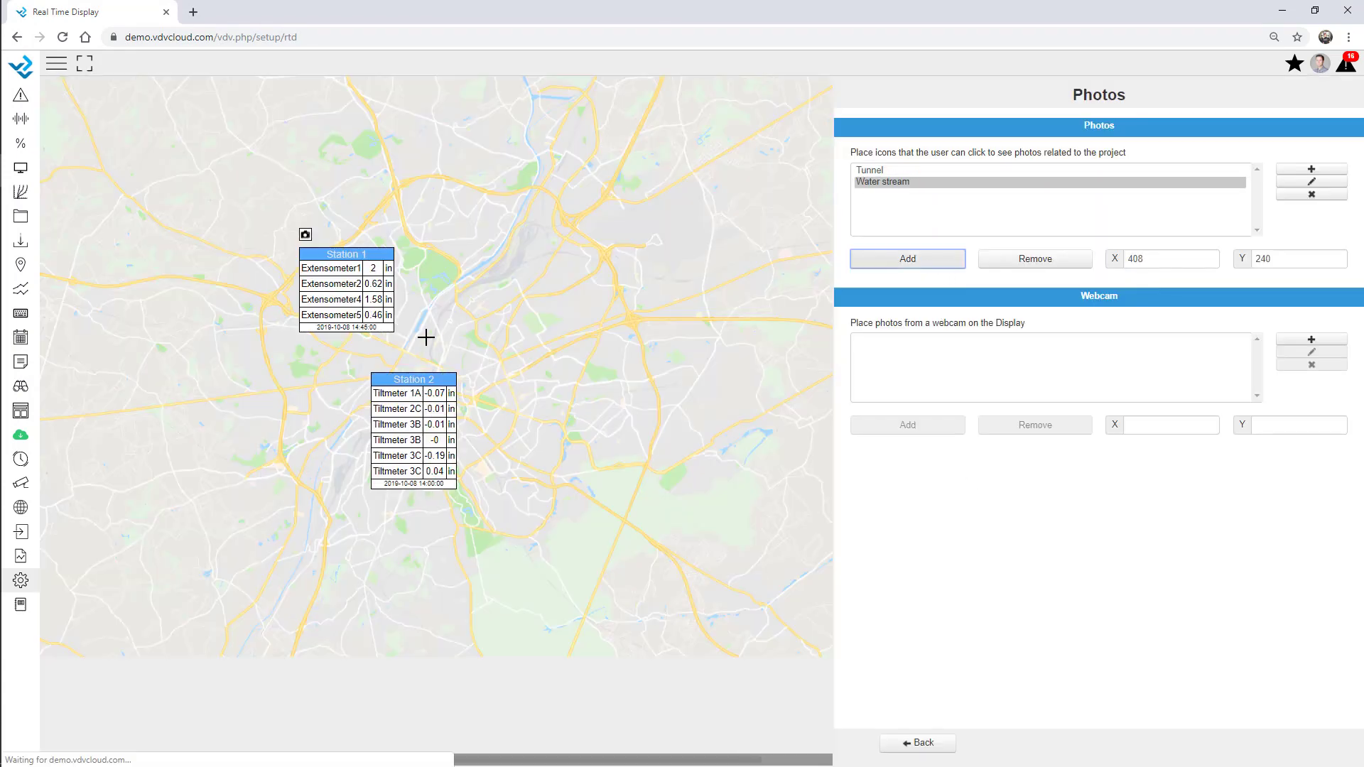
left_click(370, 356)
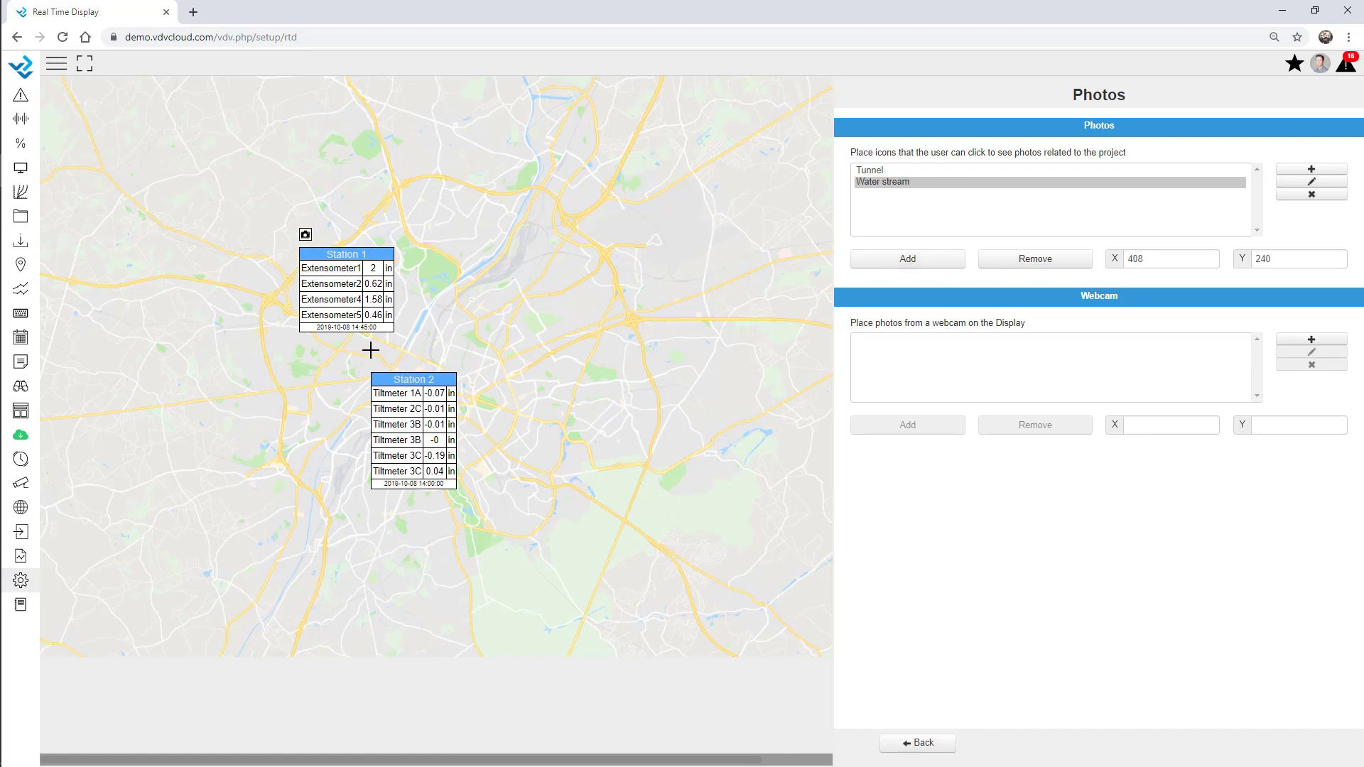
left_click(919, 744)
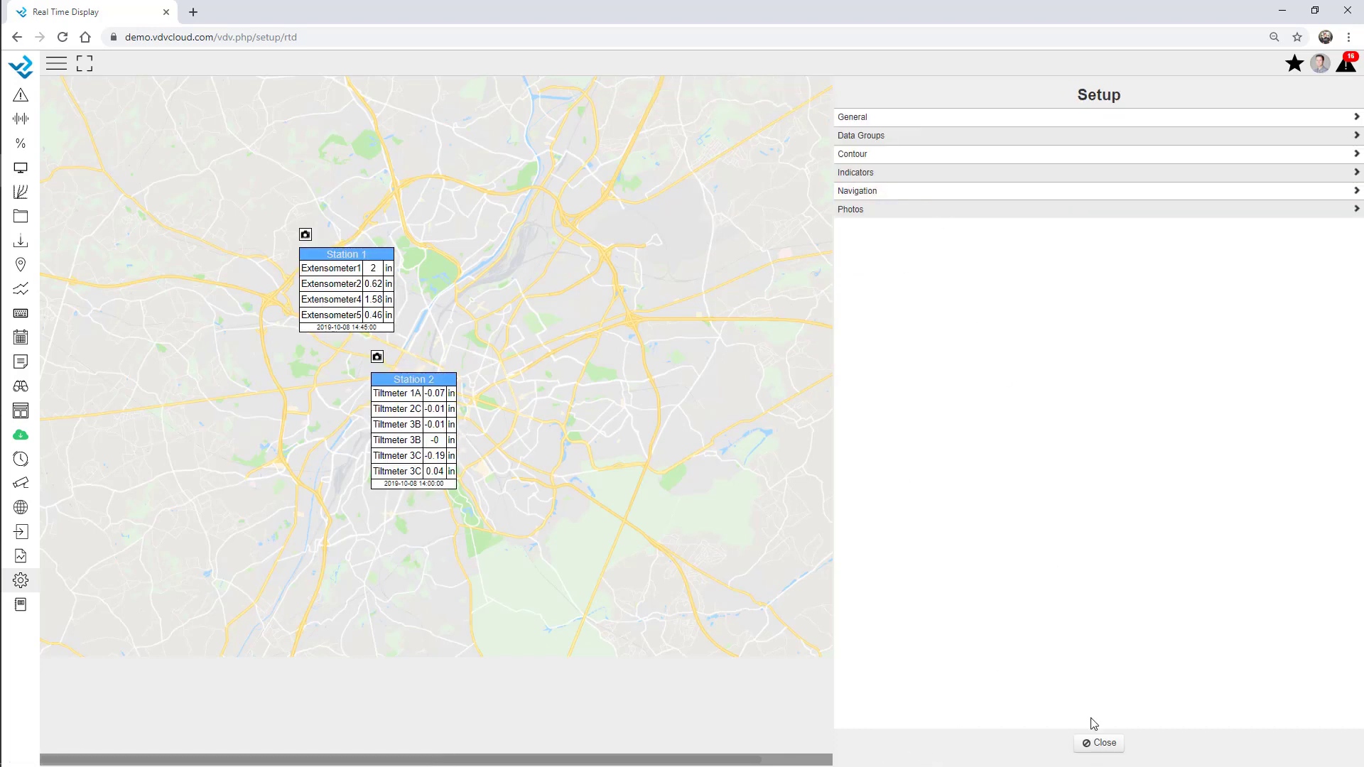
Close setup and open the live Webinar Overview real-time display
left_click(1102, 742)
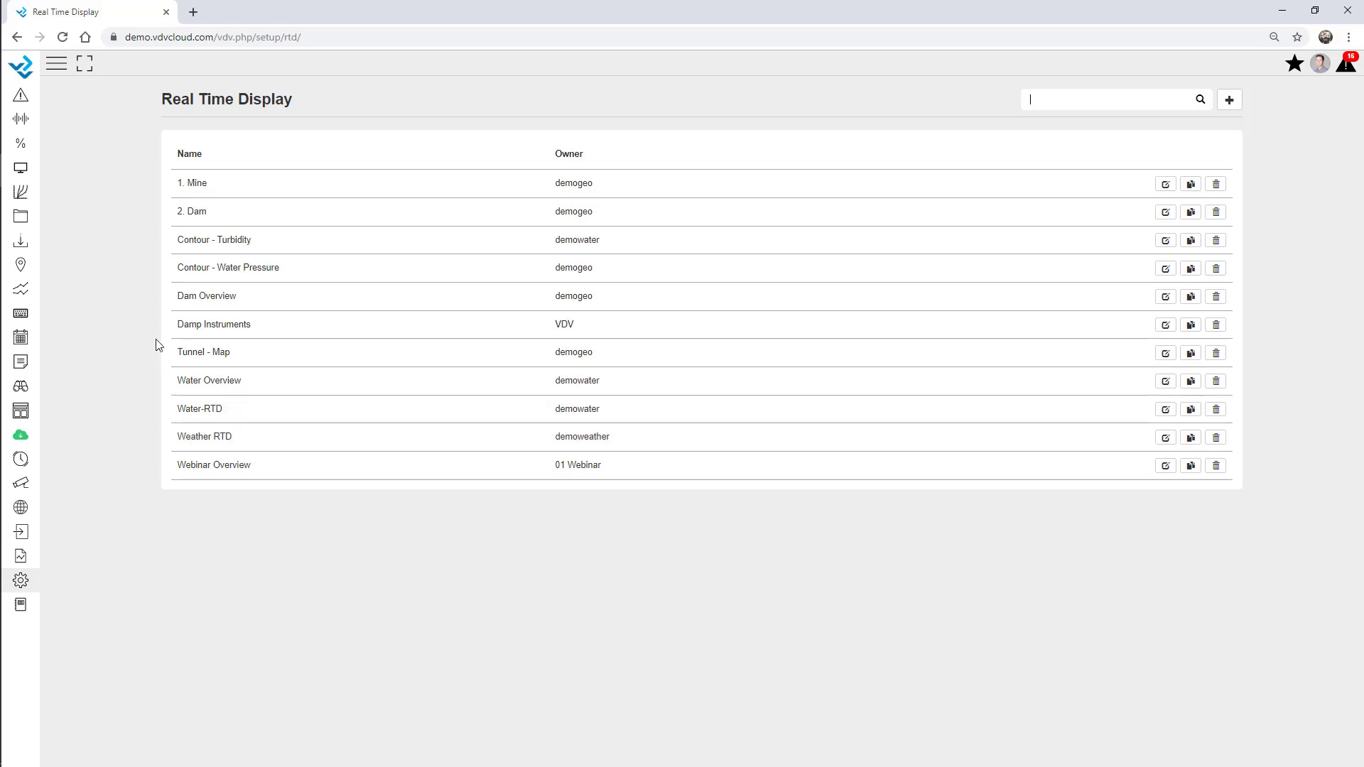
left_click(22, 414)
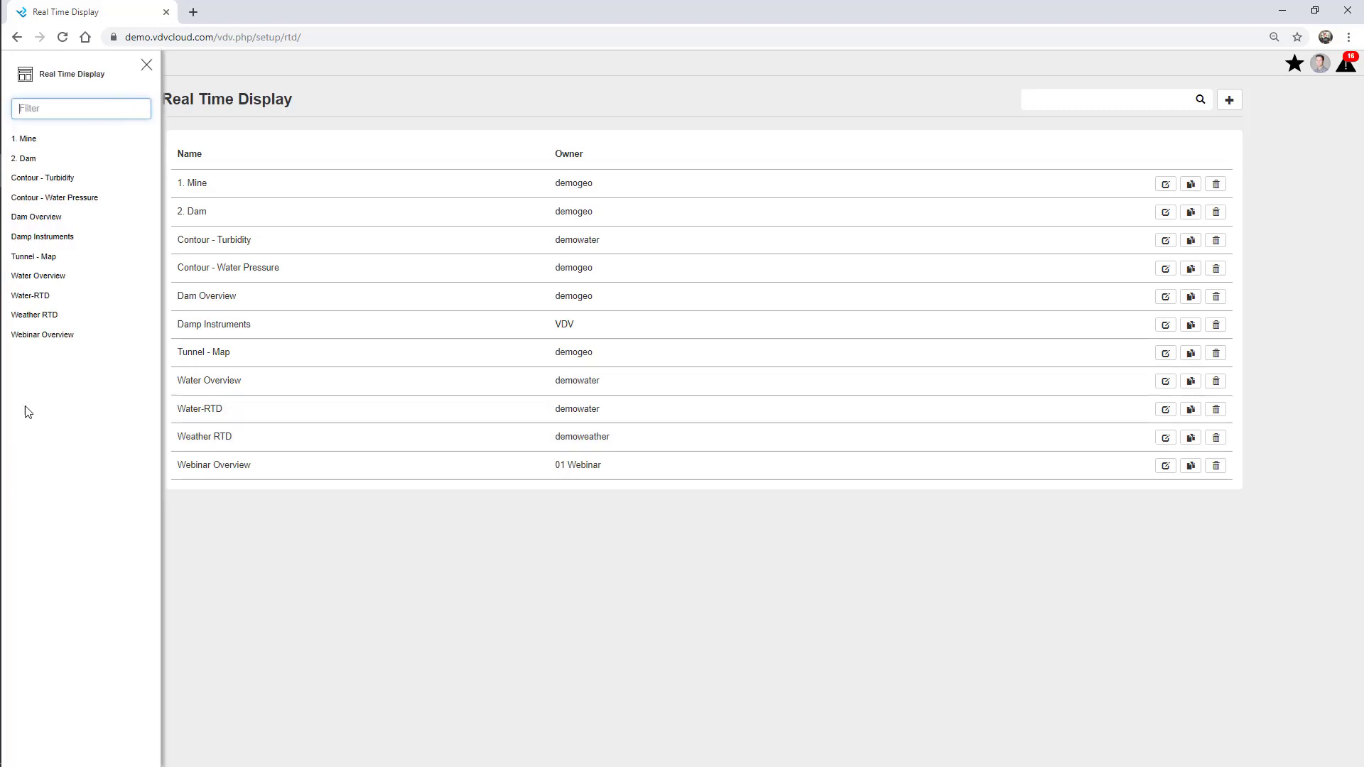
left_click(57, 343)
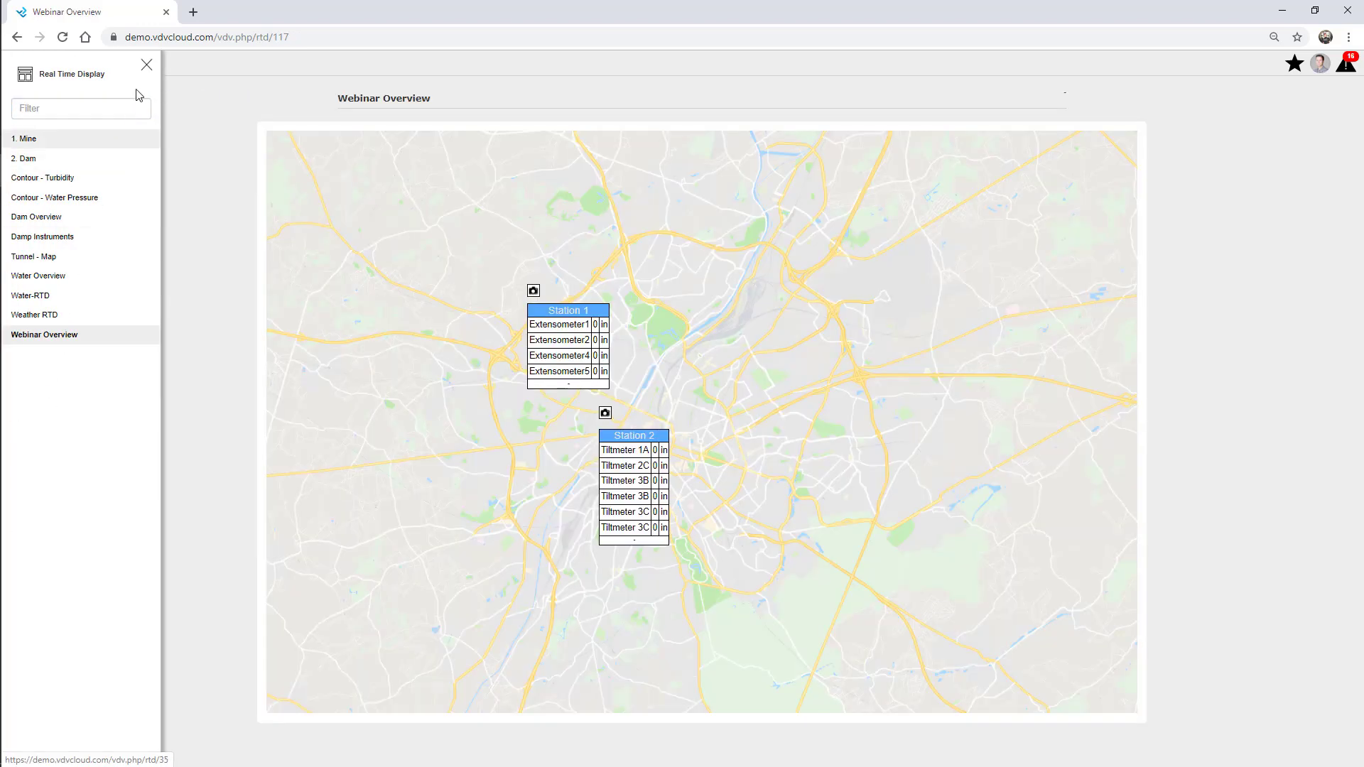
left_click(147, 65)
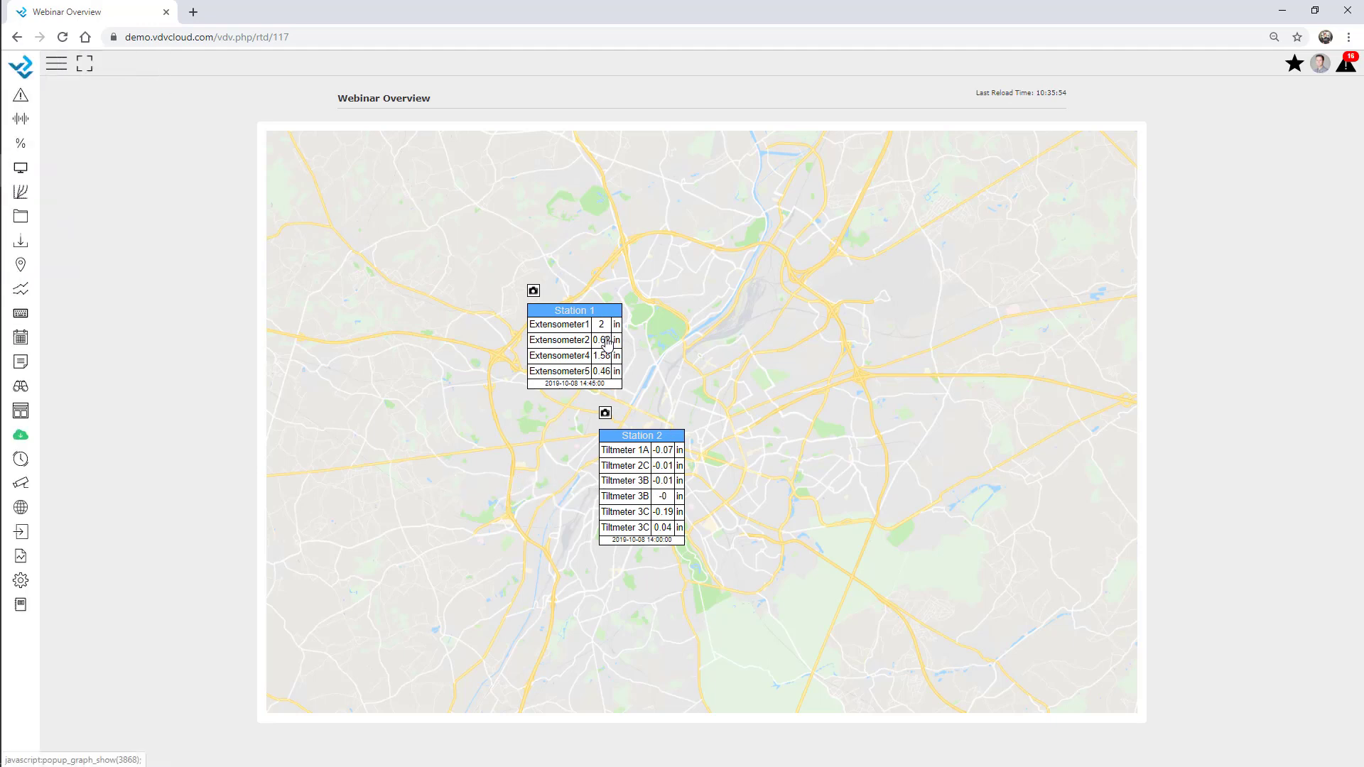
View the Extensometer2 history graph over the last 7 days
left_click(605, 343)
left_click(728, 105)
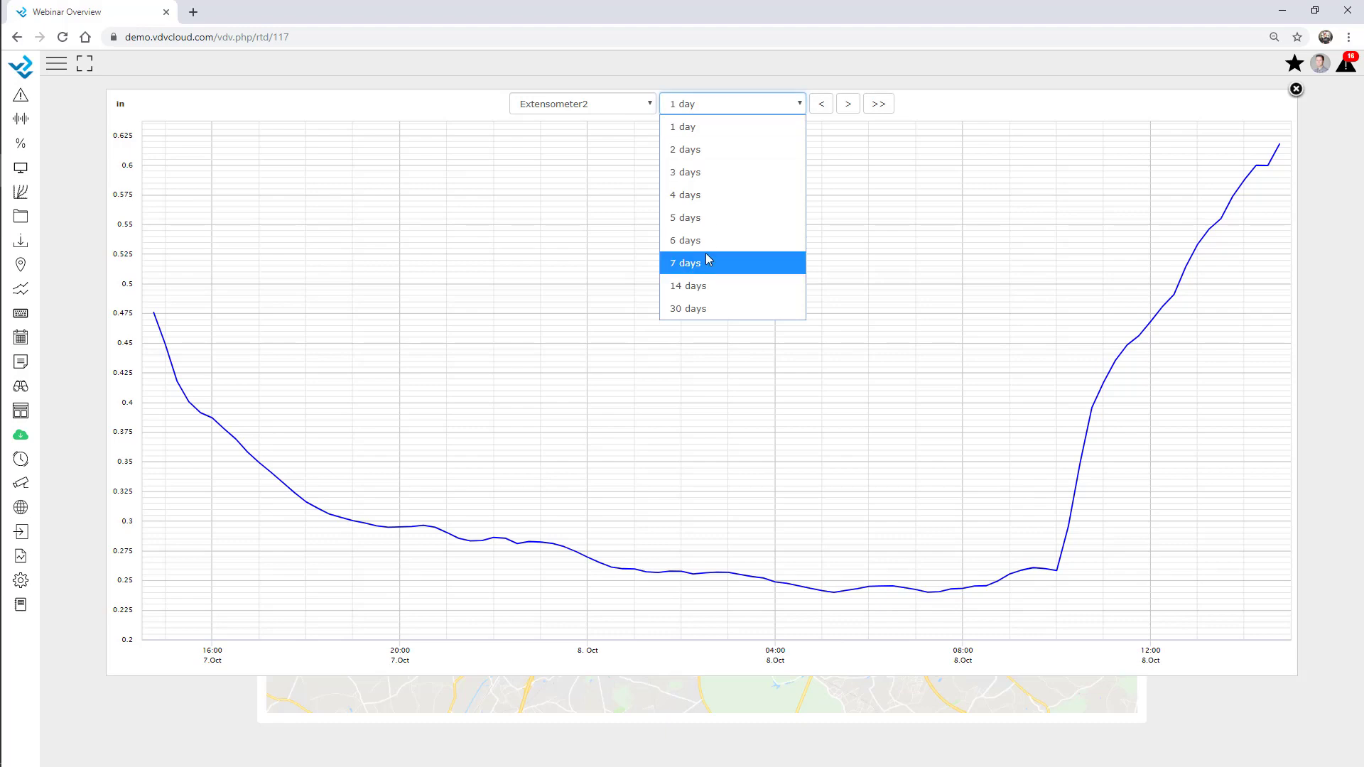
left_click(705, 261)
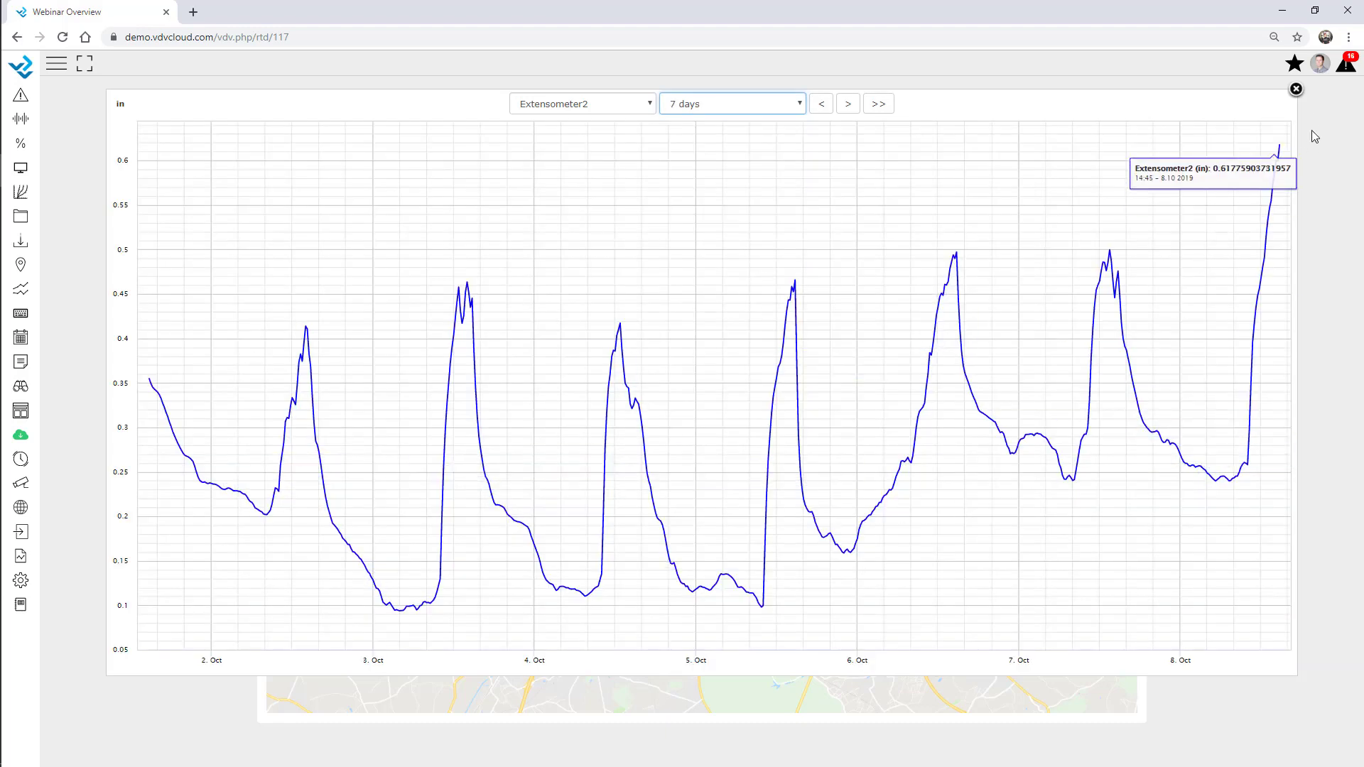
left_click(1295, 89)
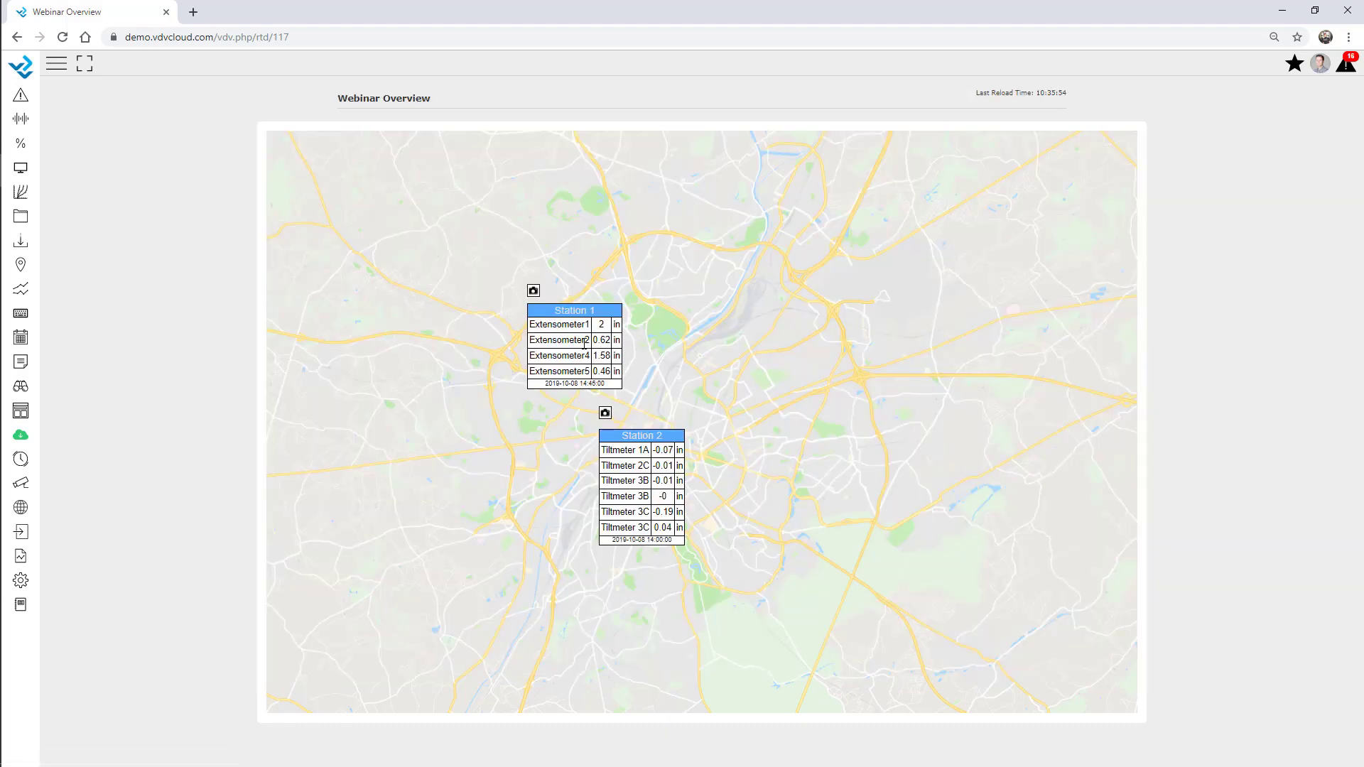
View Station 1's tunnel photo, then bring up the Setup menu
left_click(534, 291)
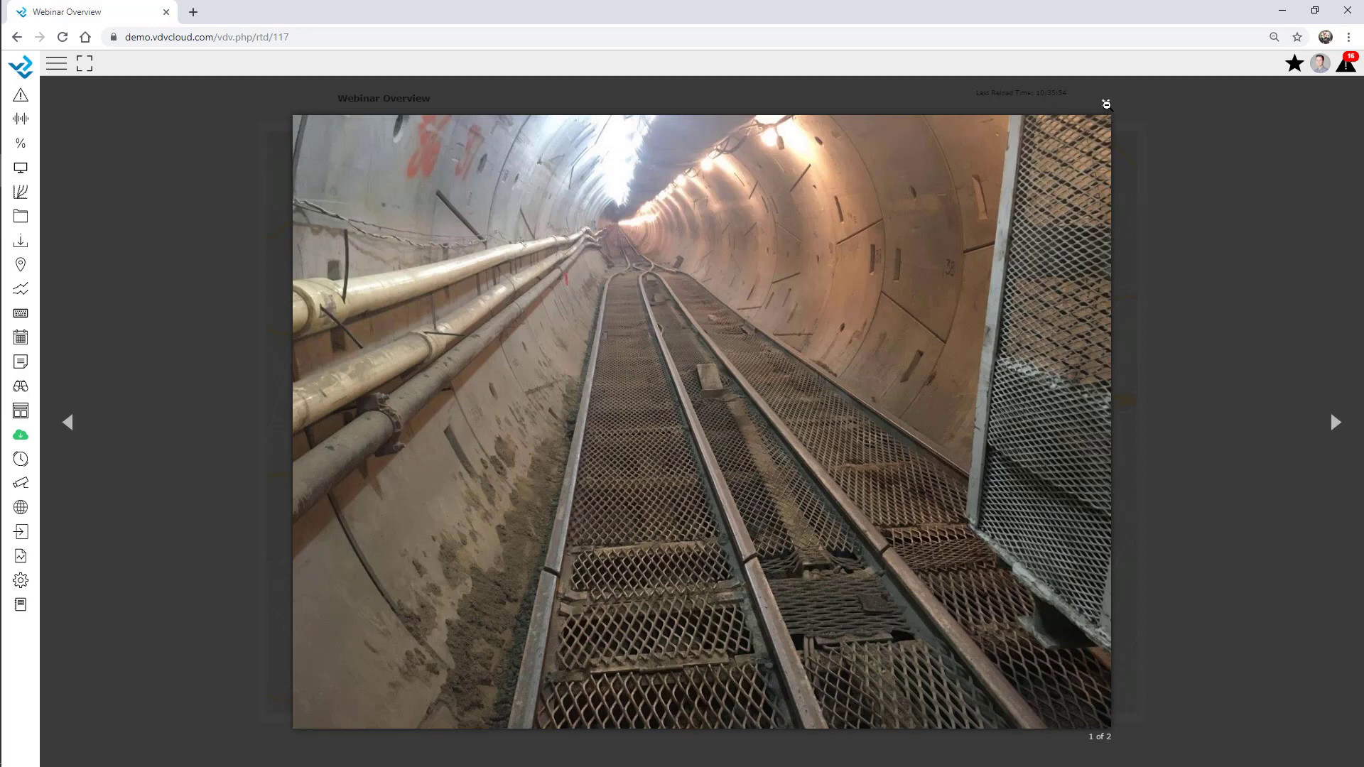
left_click(1106, 105)
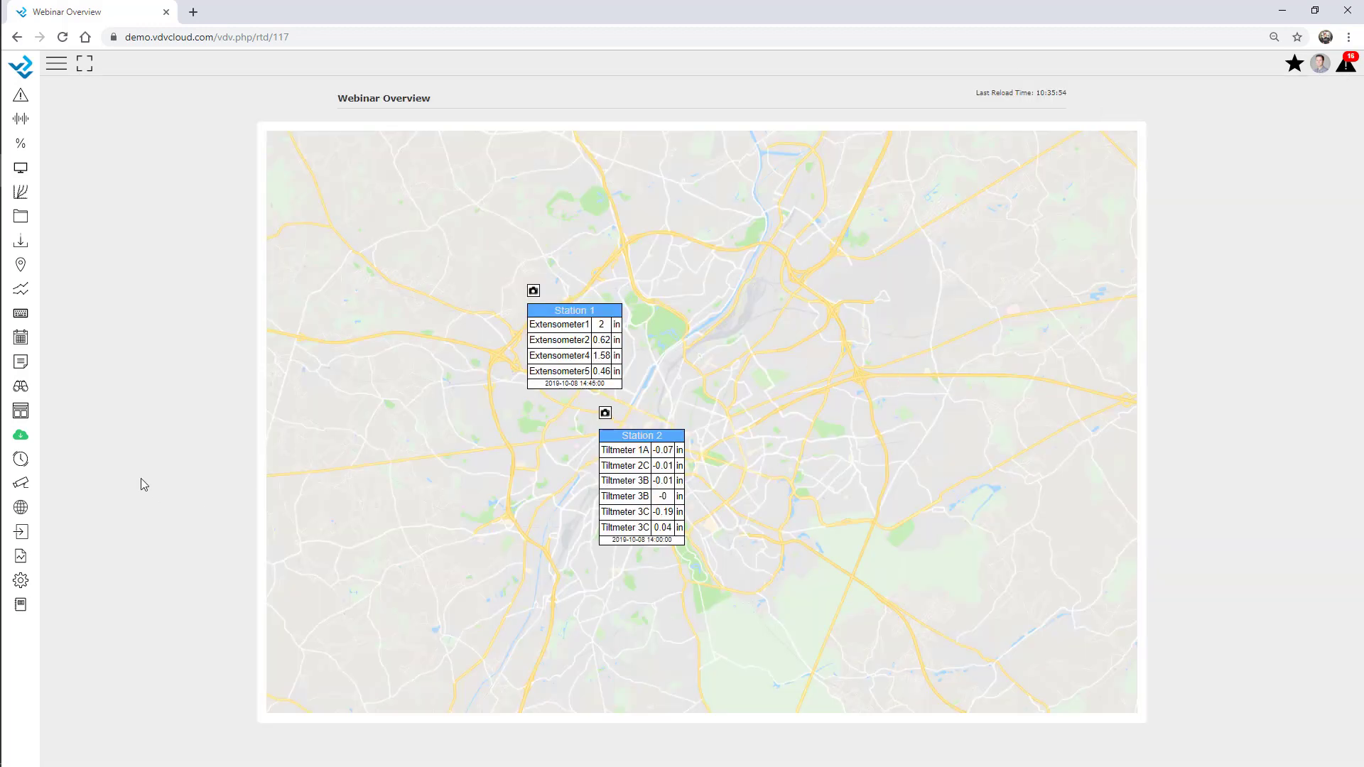
left_click(20, 581)
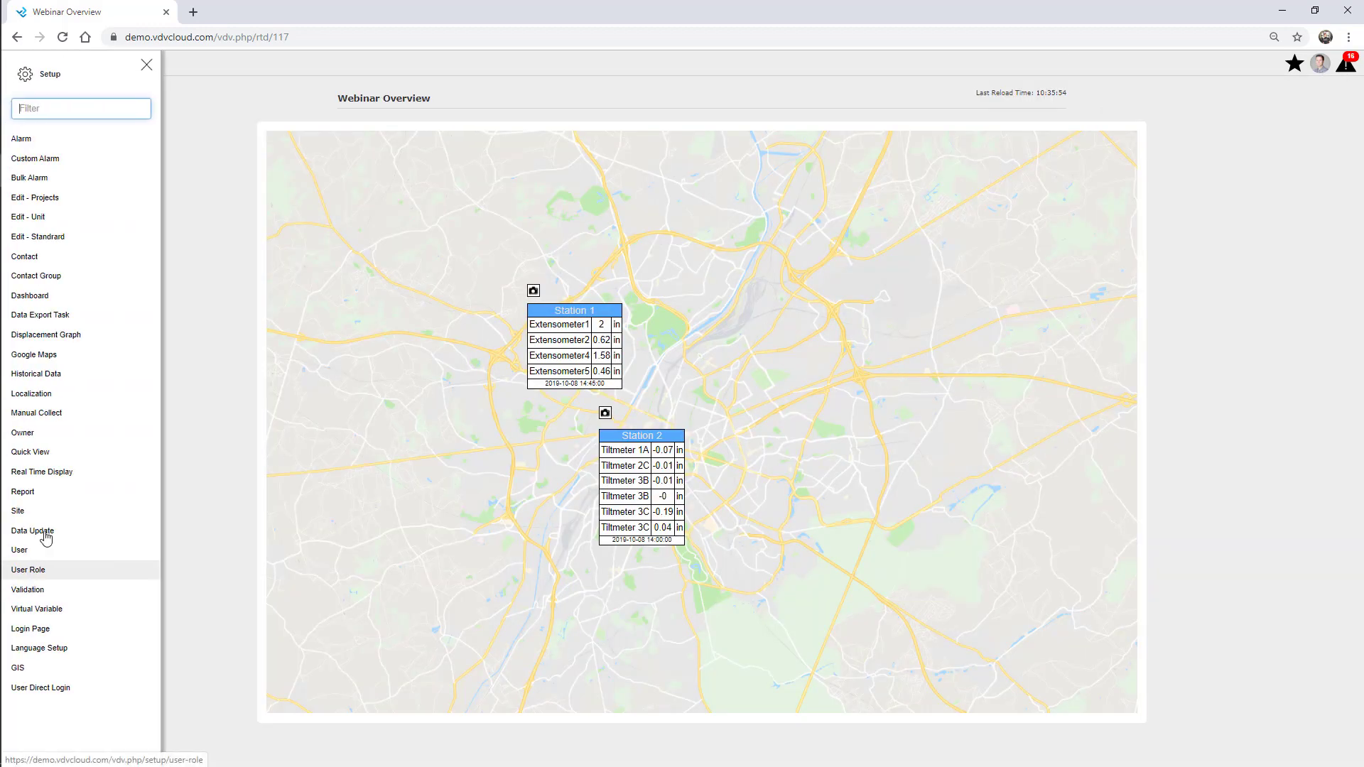
In Webinar Overview's General settings, tick Display: Alarm Status for data groups
left_click(62, 477)
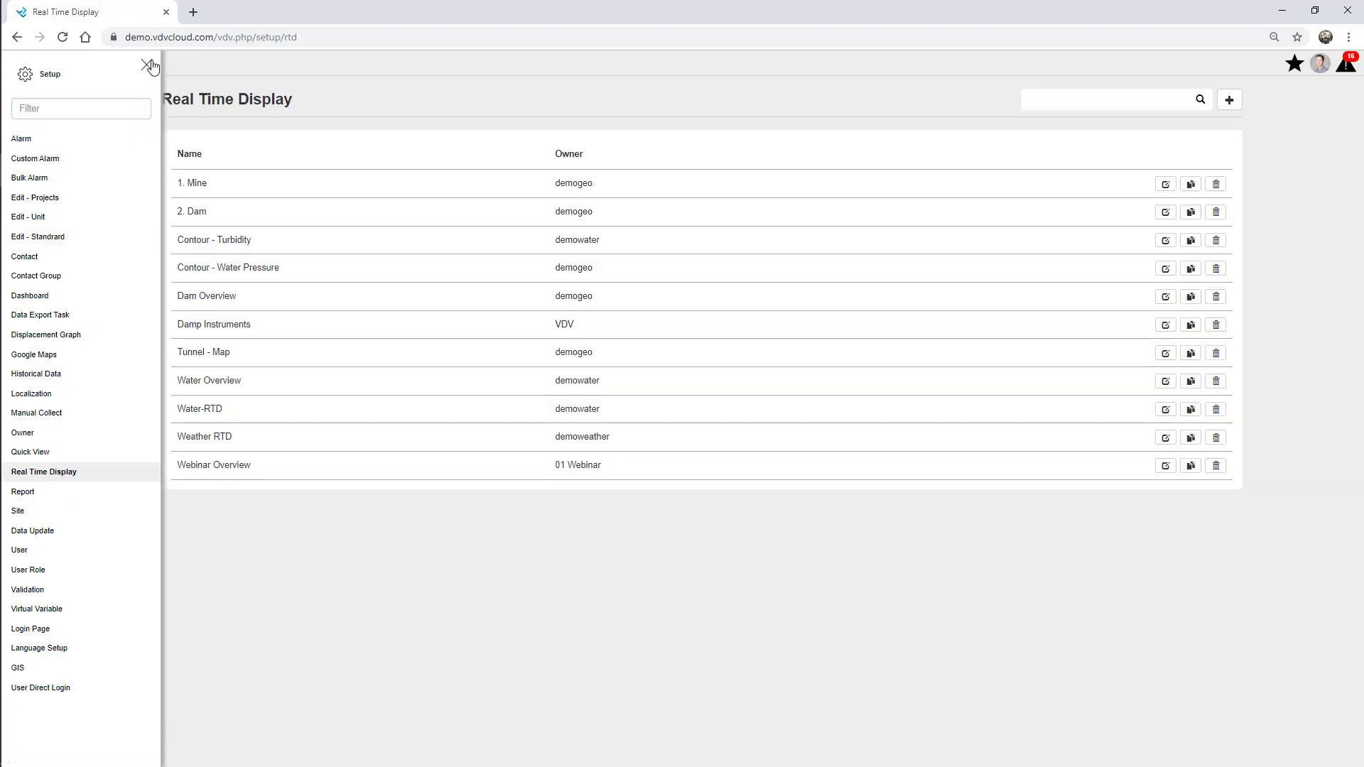
left_click(146, 65)
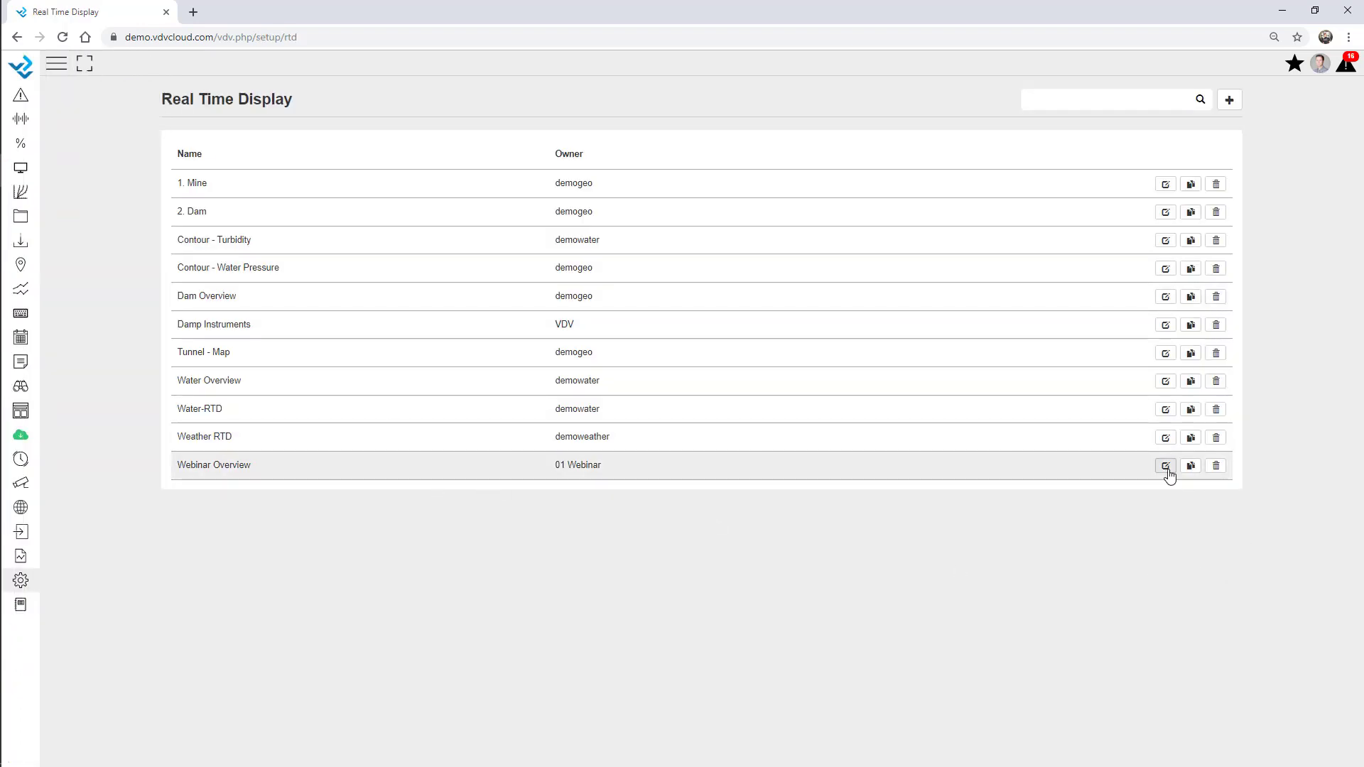
left_click(1165, 466)
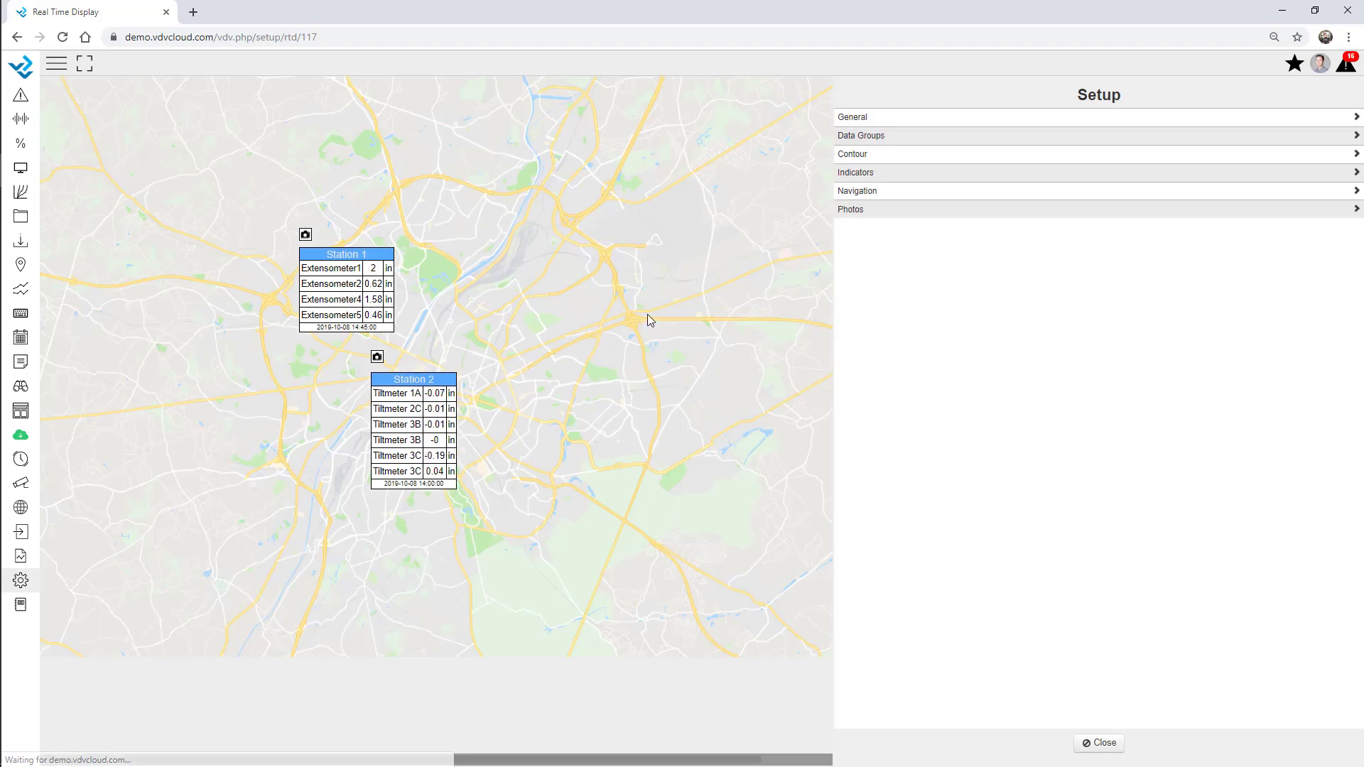
left_click(870, 122)
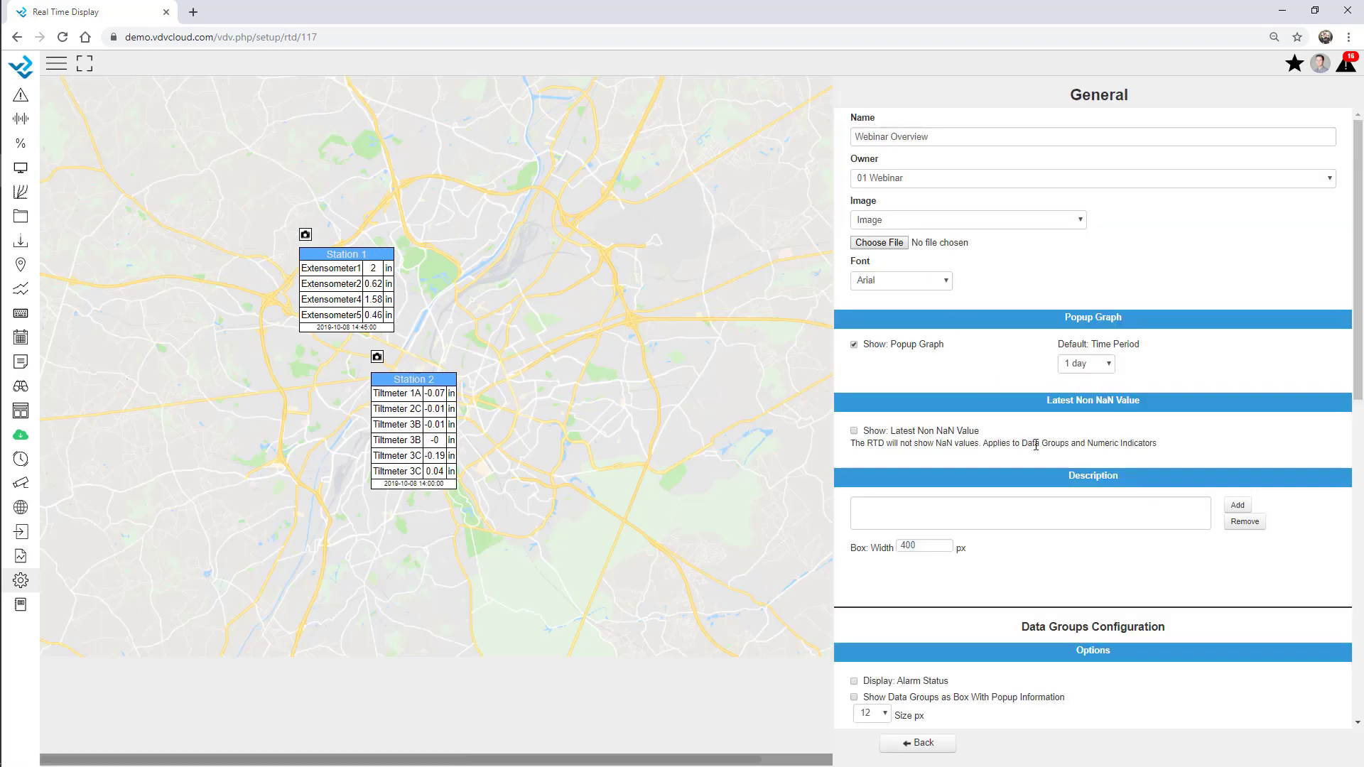
scroll(1047, 509, "down", 4)
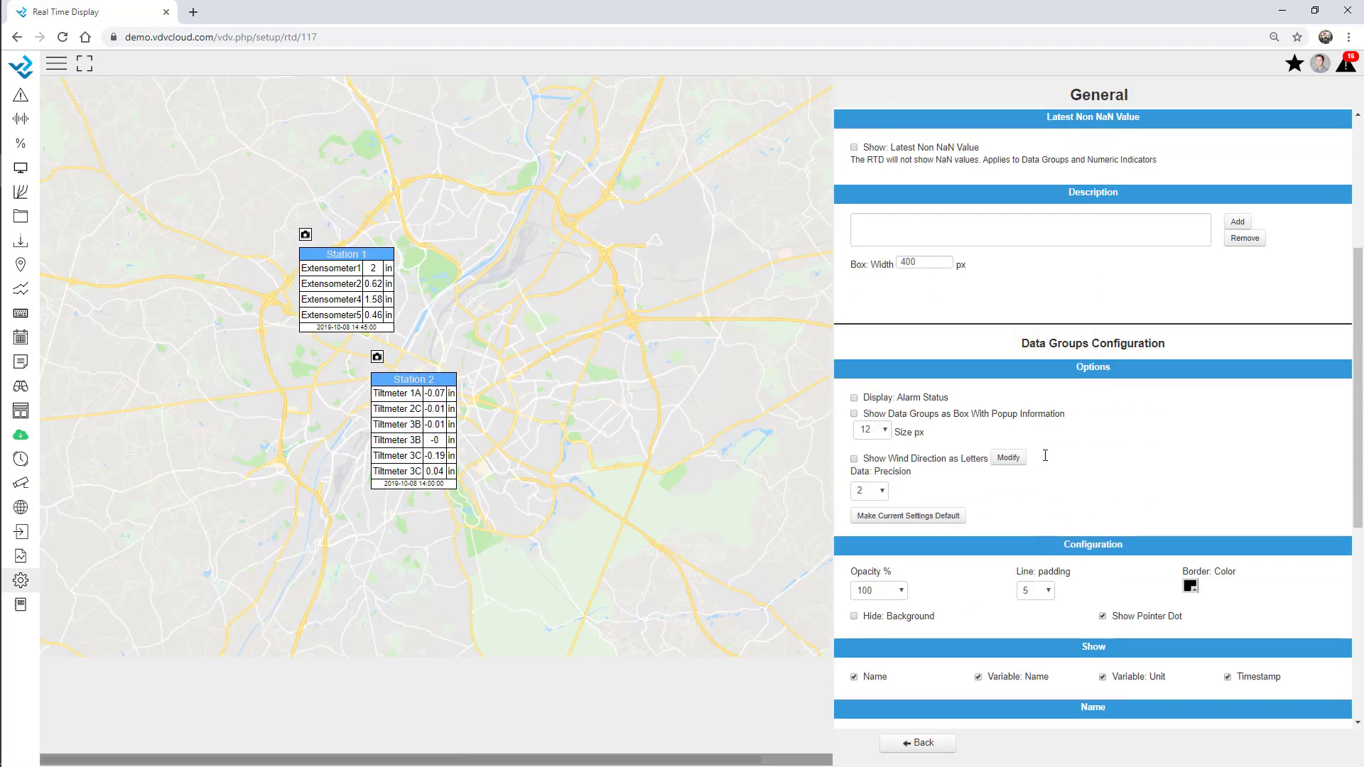
left_click(854, 398)
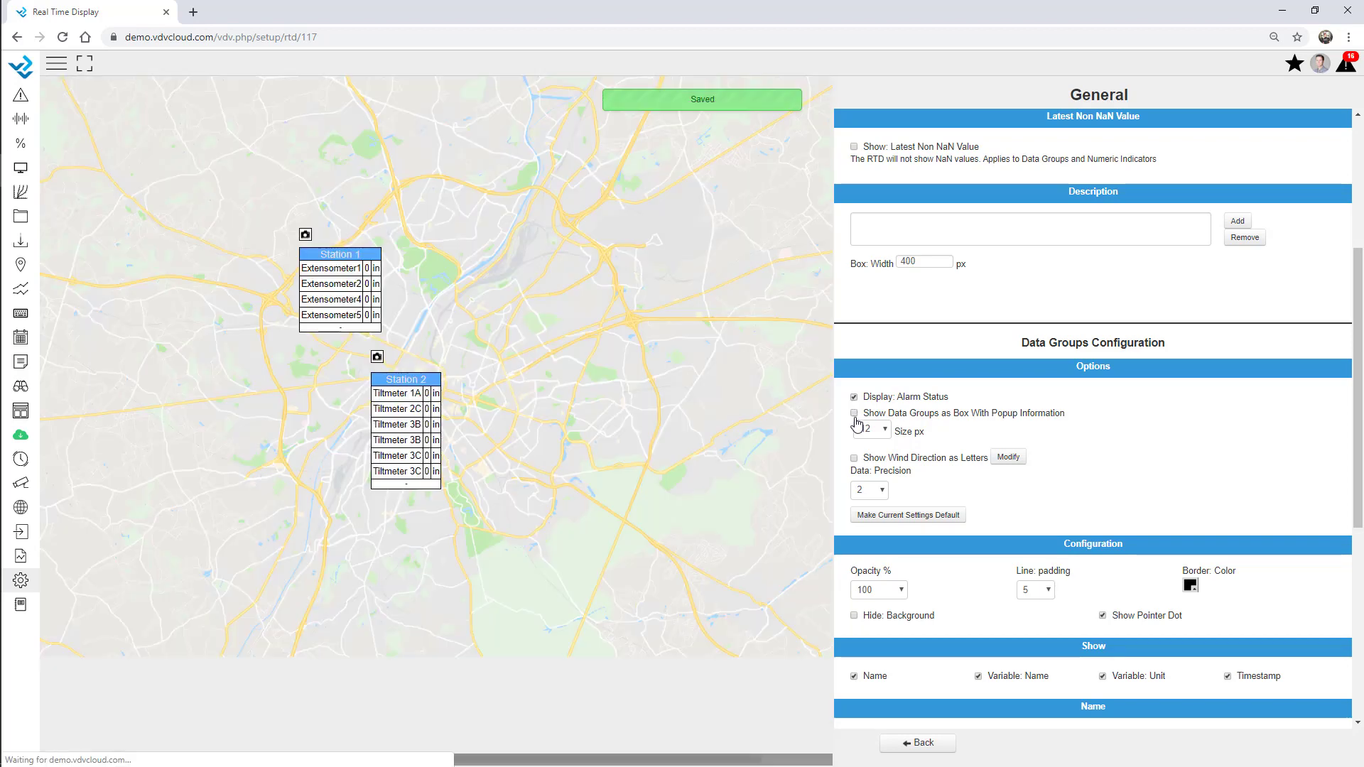
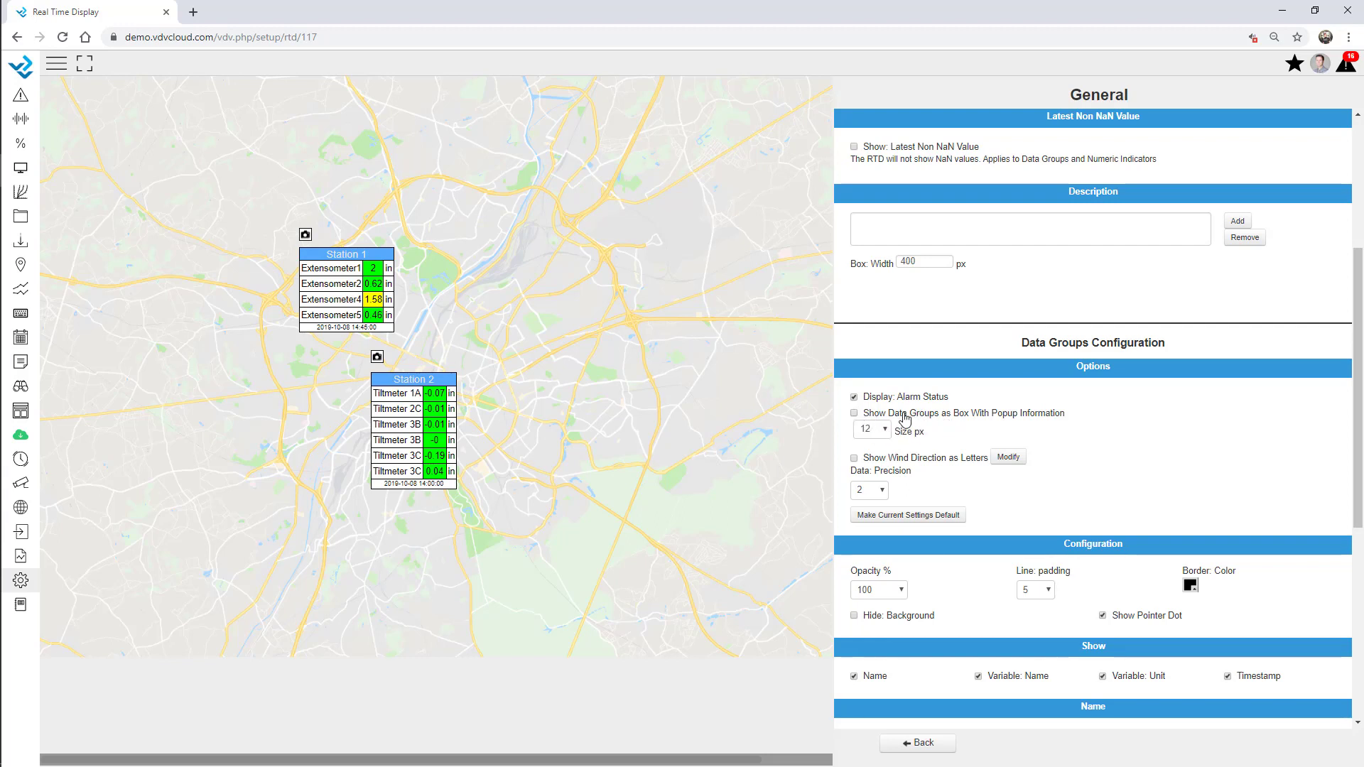
Try data groups as 20 px popup boxes, preview the markers, then revert to full tables
left_click(905, 419)
left_click(881, 429)
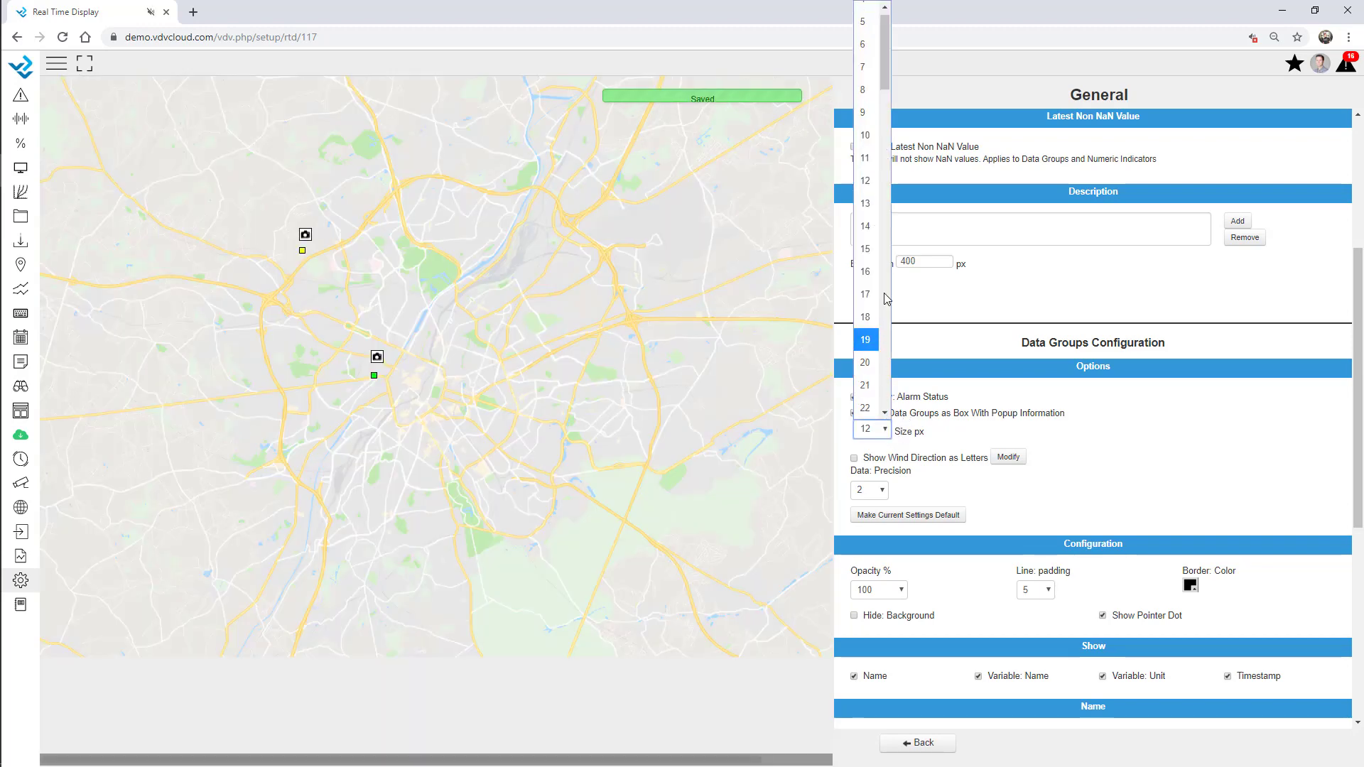
left_click(865, 362)
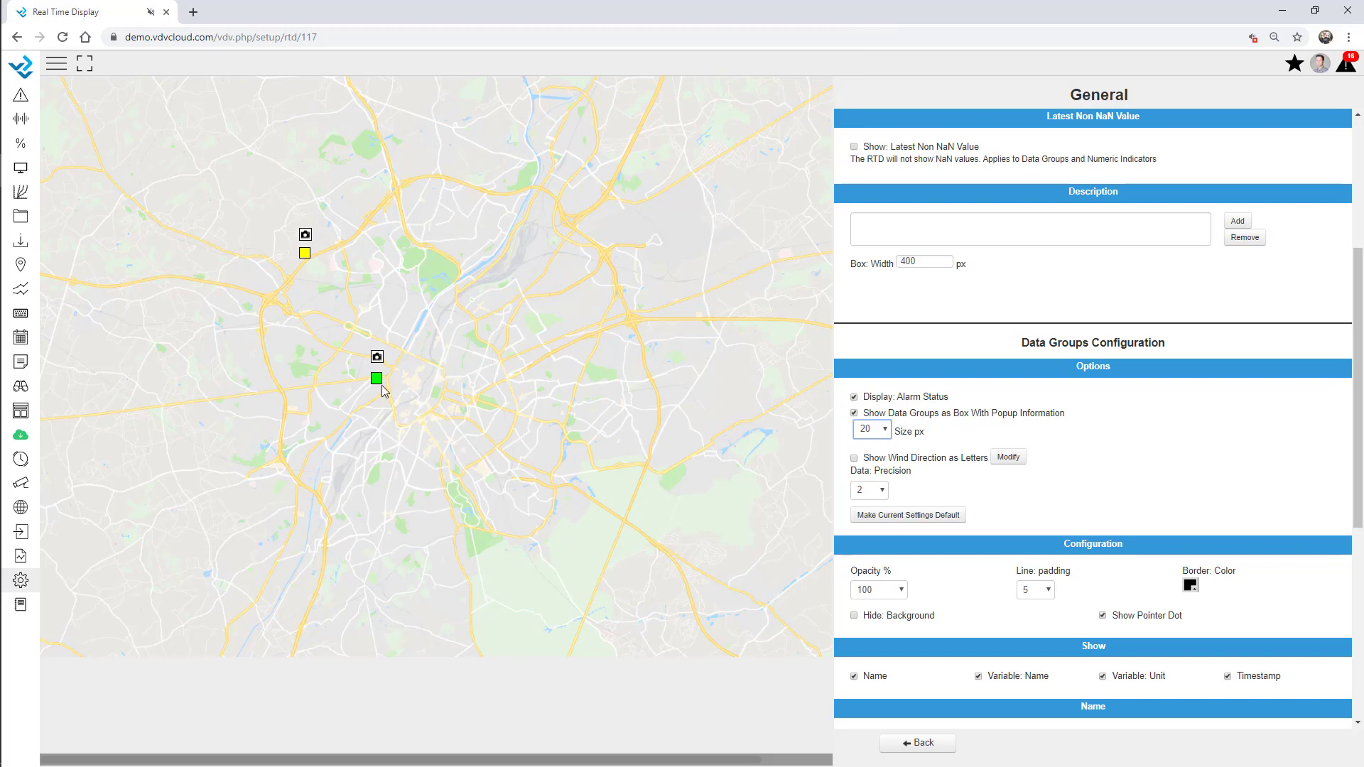
mouse_move(377, 382)
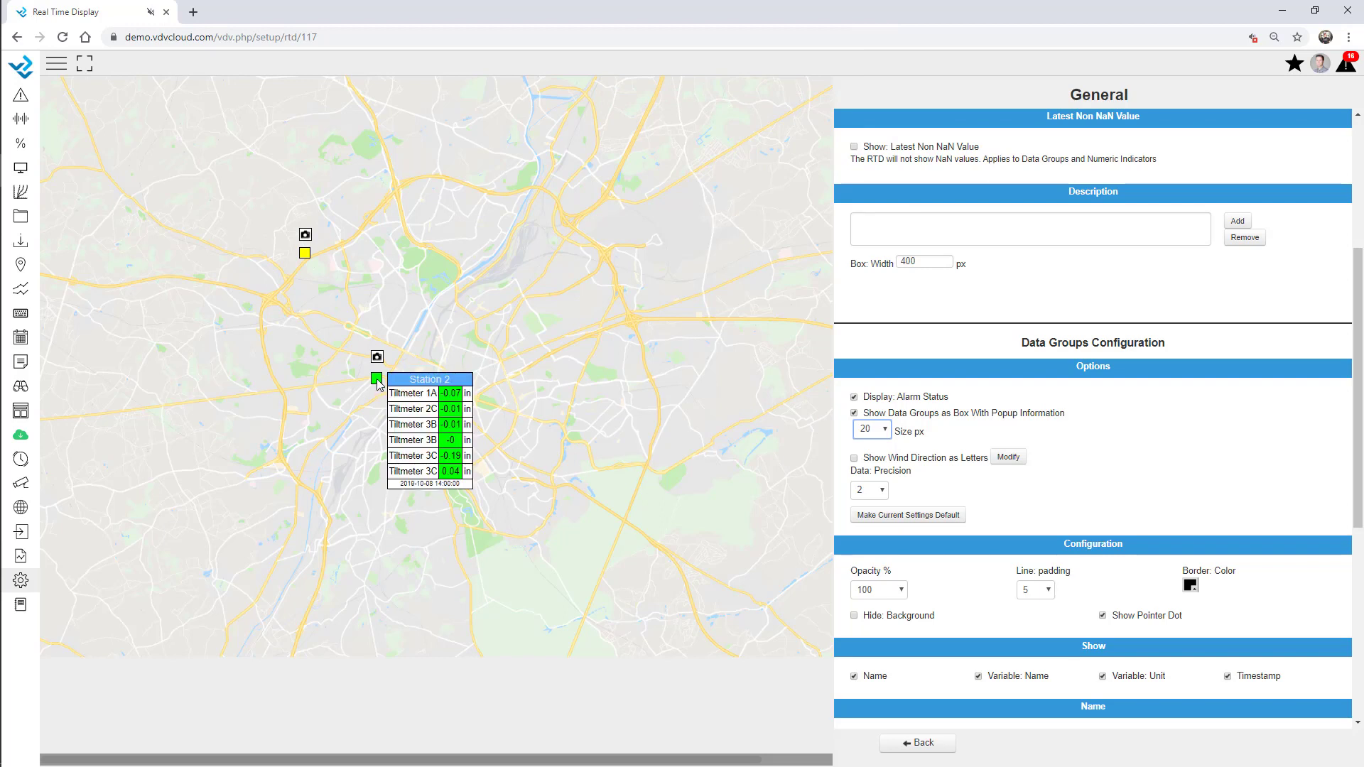
left_click(377, 380)
mouse_move(306, 257)
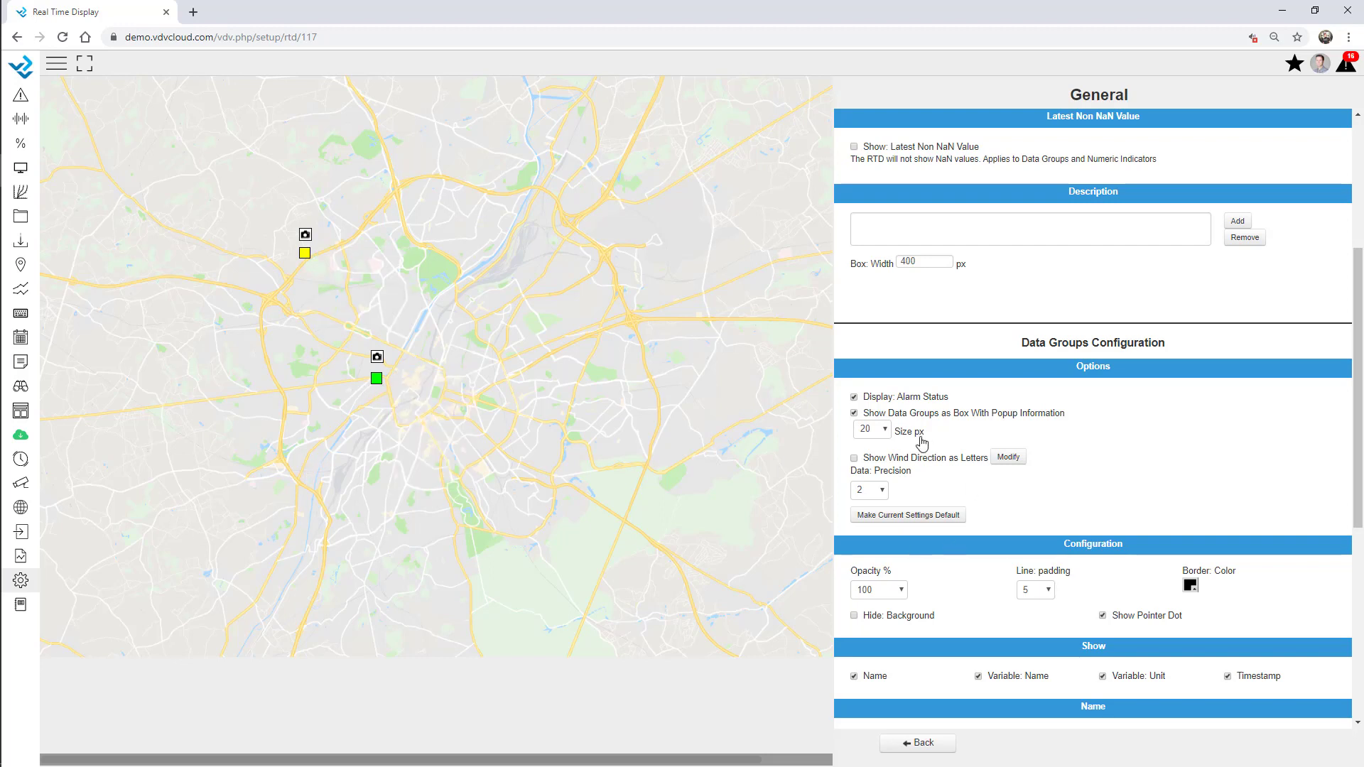
left_click(892, 413)
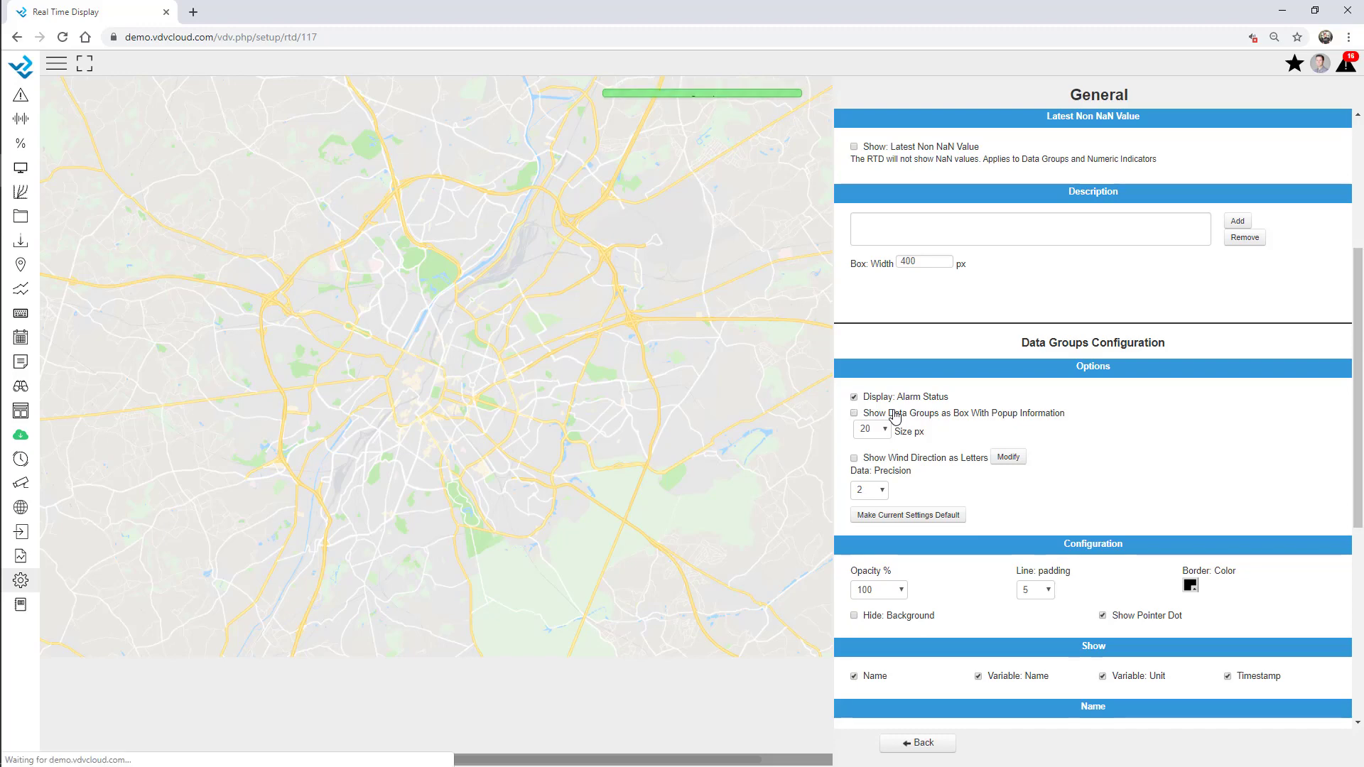
Look through the Alarm Table, Numeric and Text indicator types without adding one, then exit the editor
left_click(927, 743)
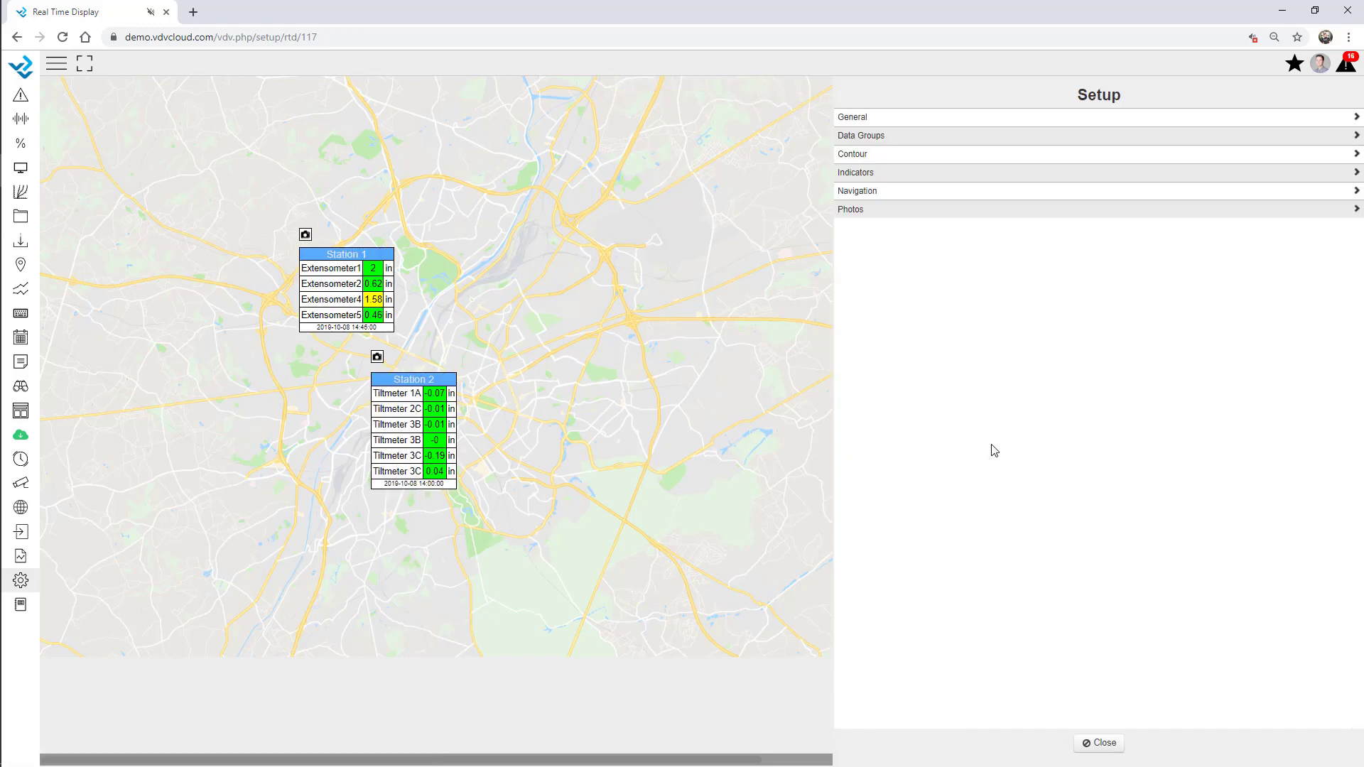
left_click(864, 174)
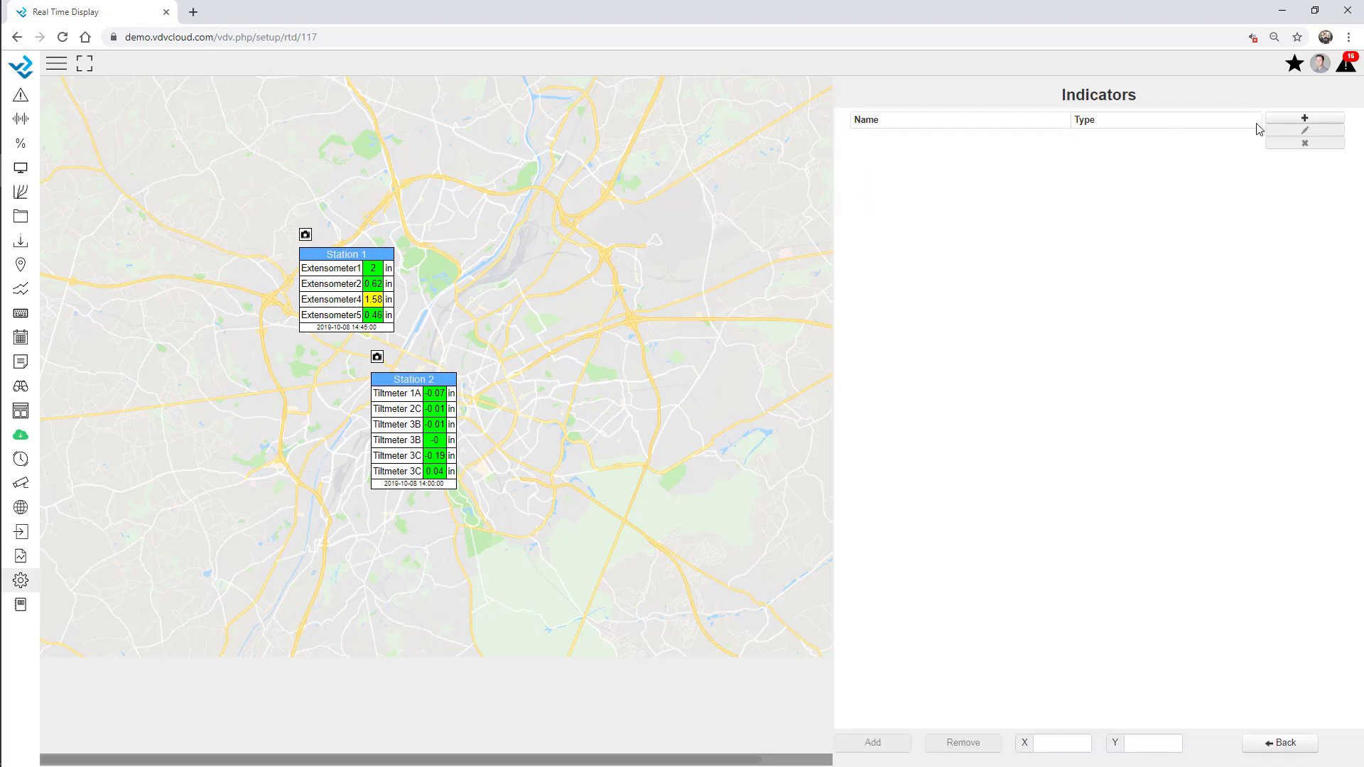
left_click(1284, 118)
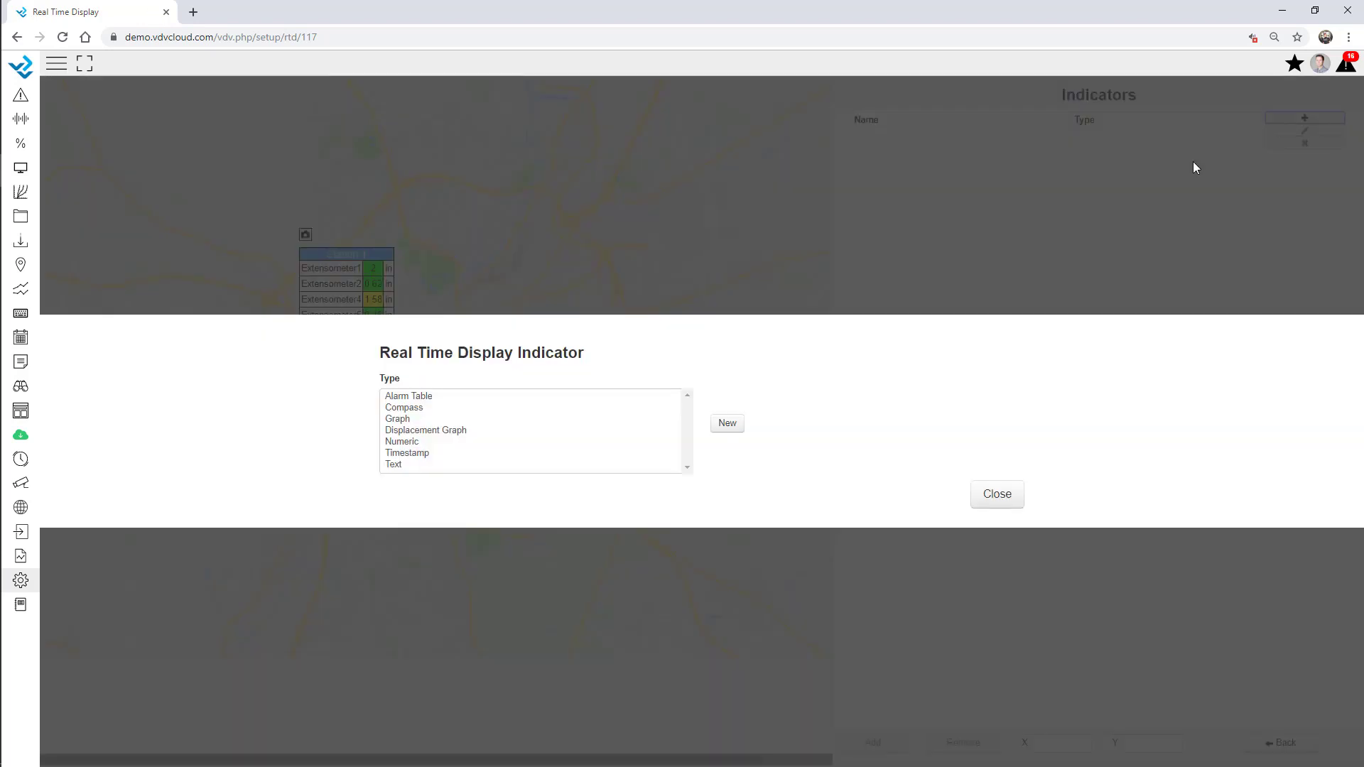
left_click(411, 396)
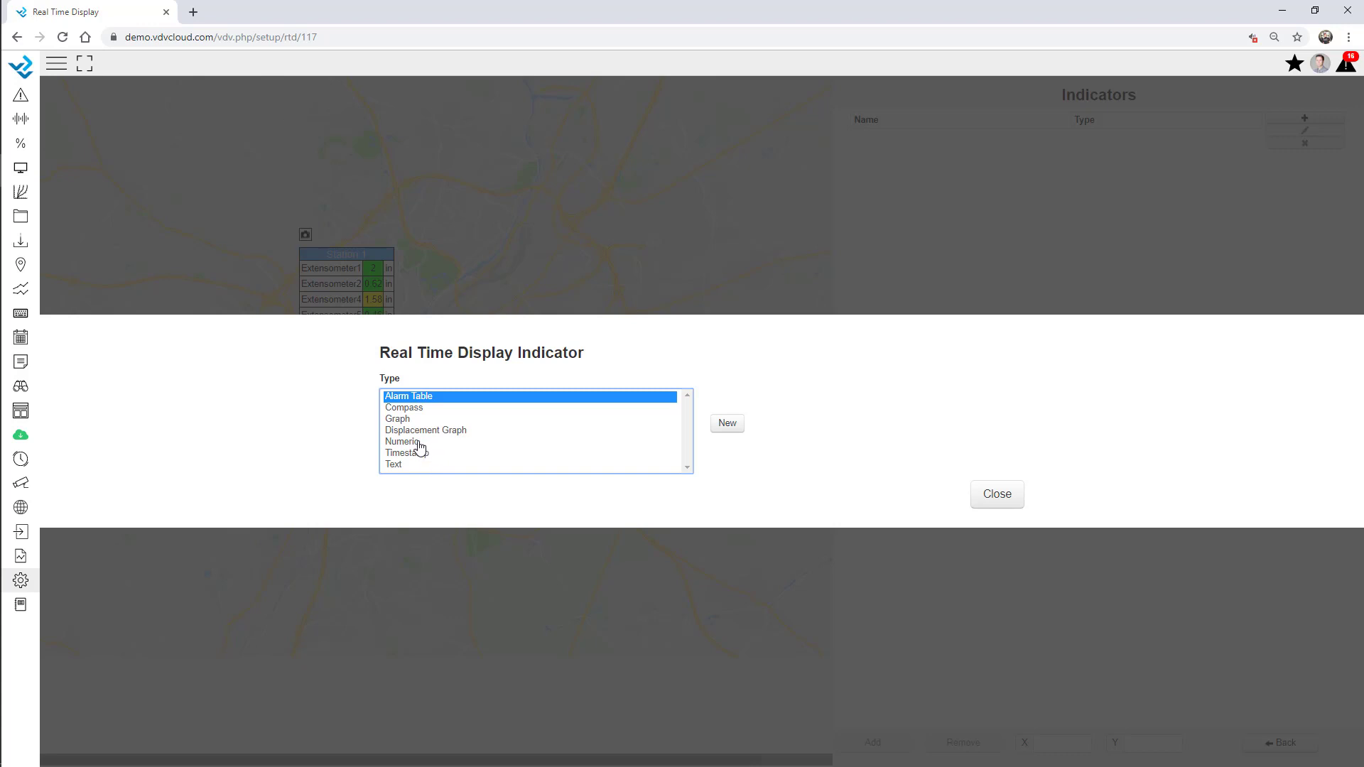
left_click(417, 442)
left_click(406, 469)
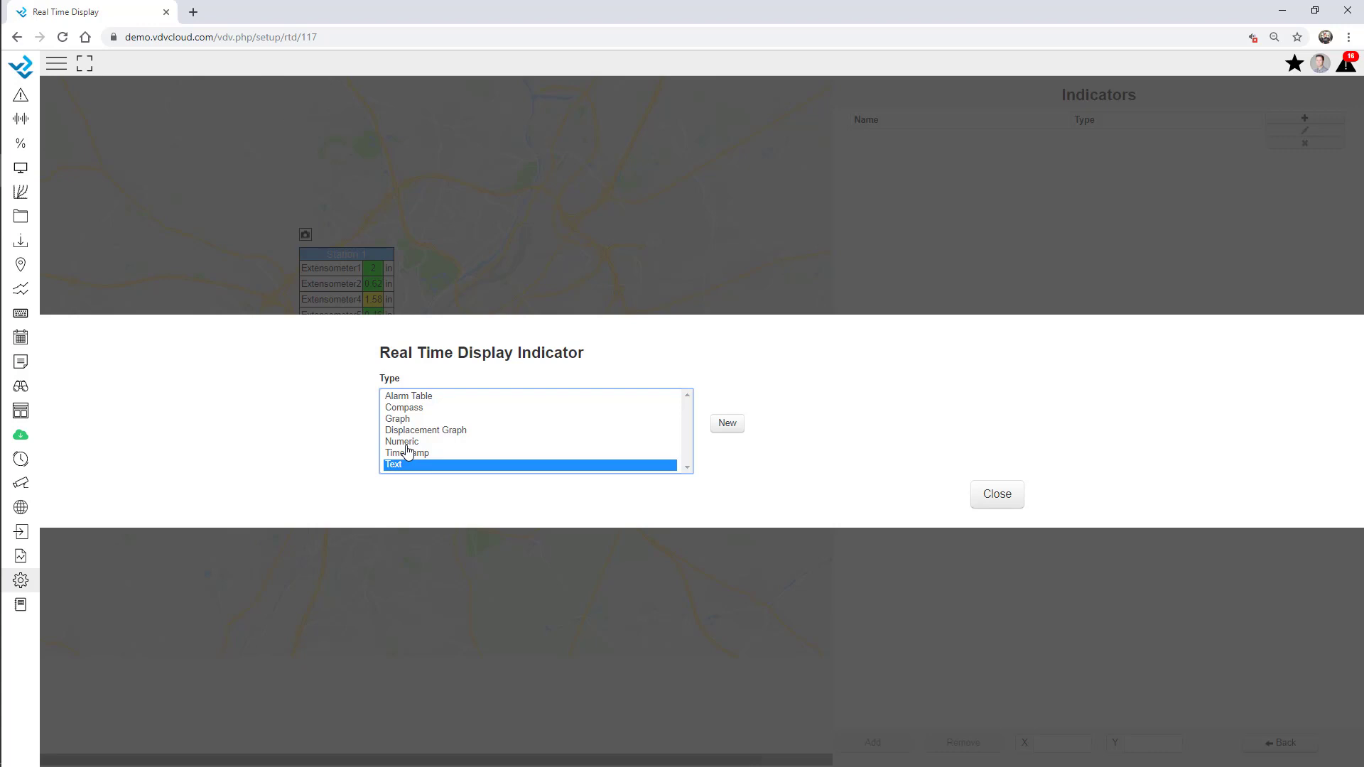
left_click(997, 496)
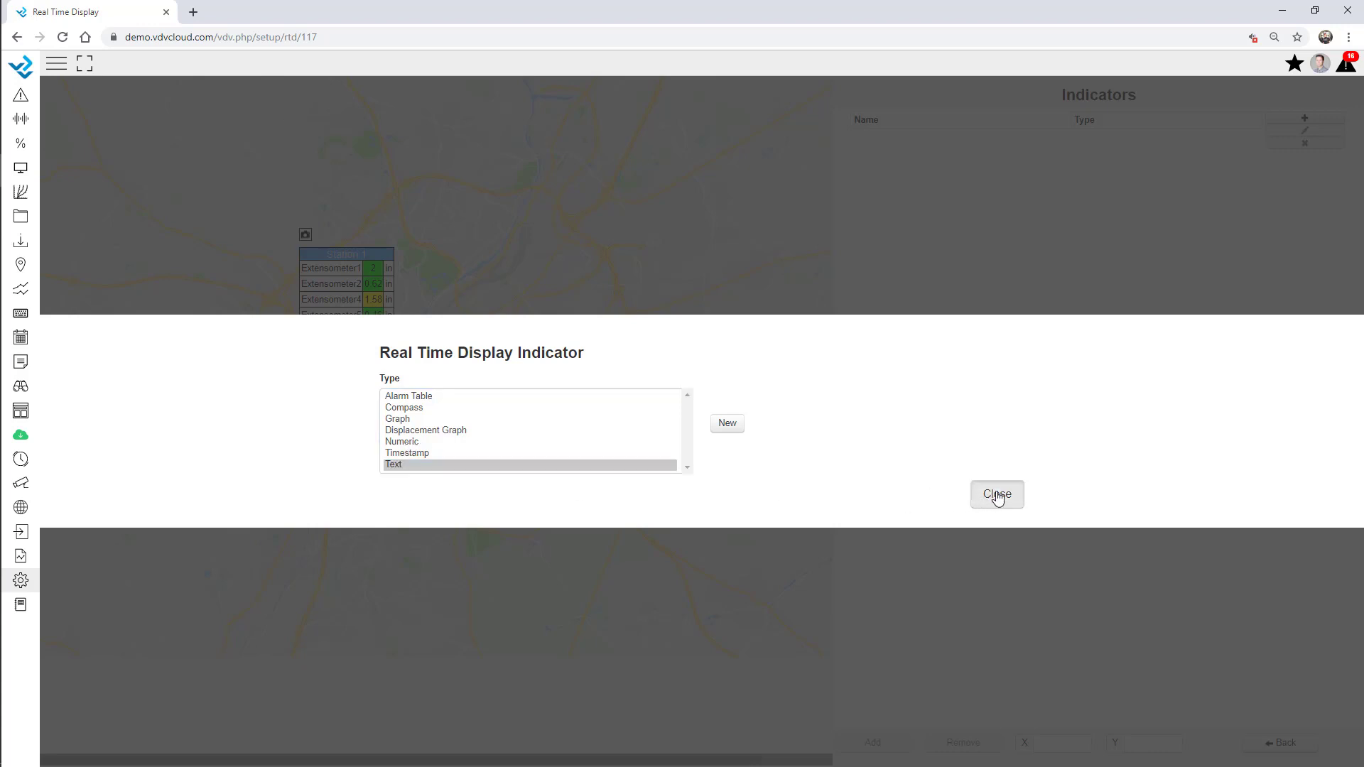
left_click(1279, 742)
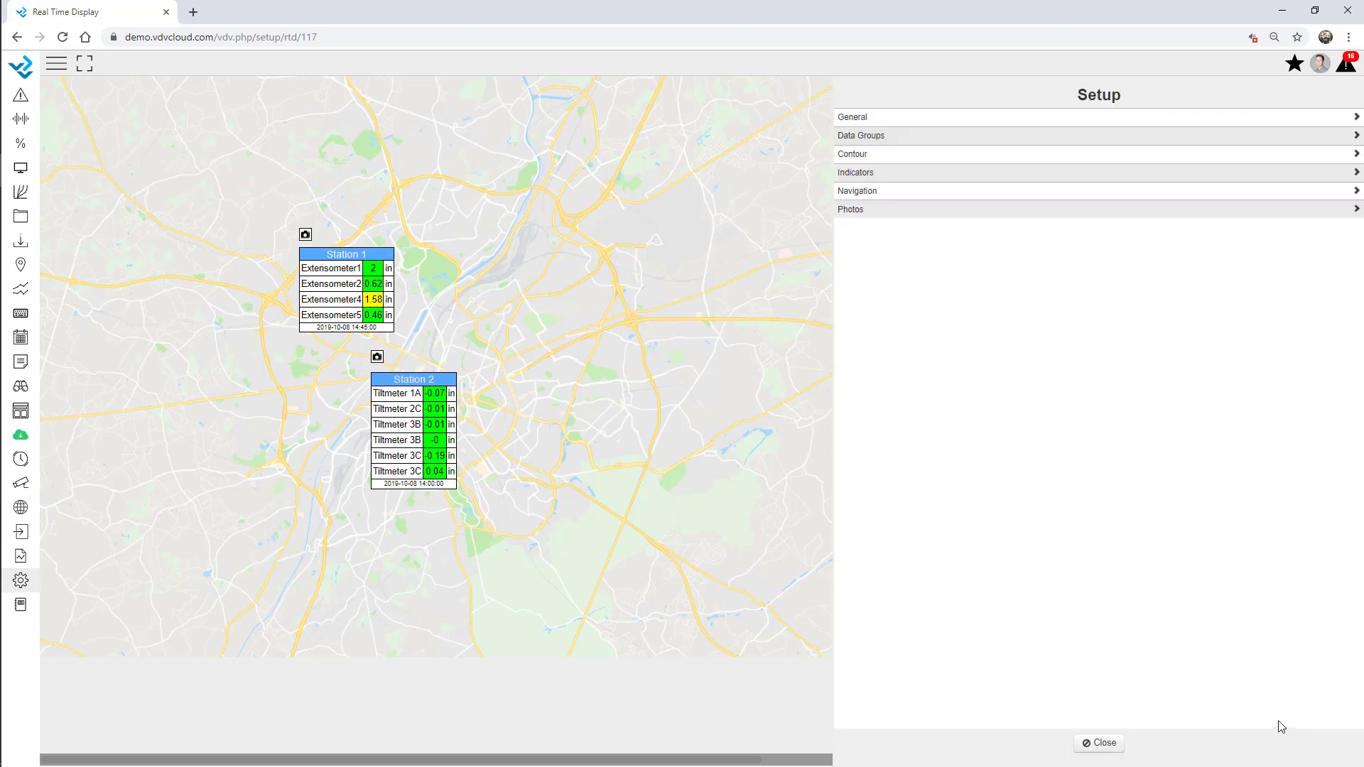
left_click(1081, 742)
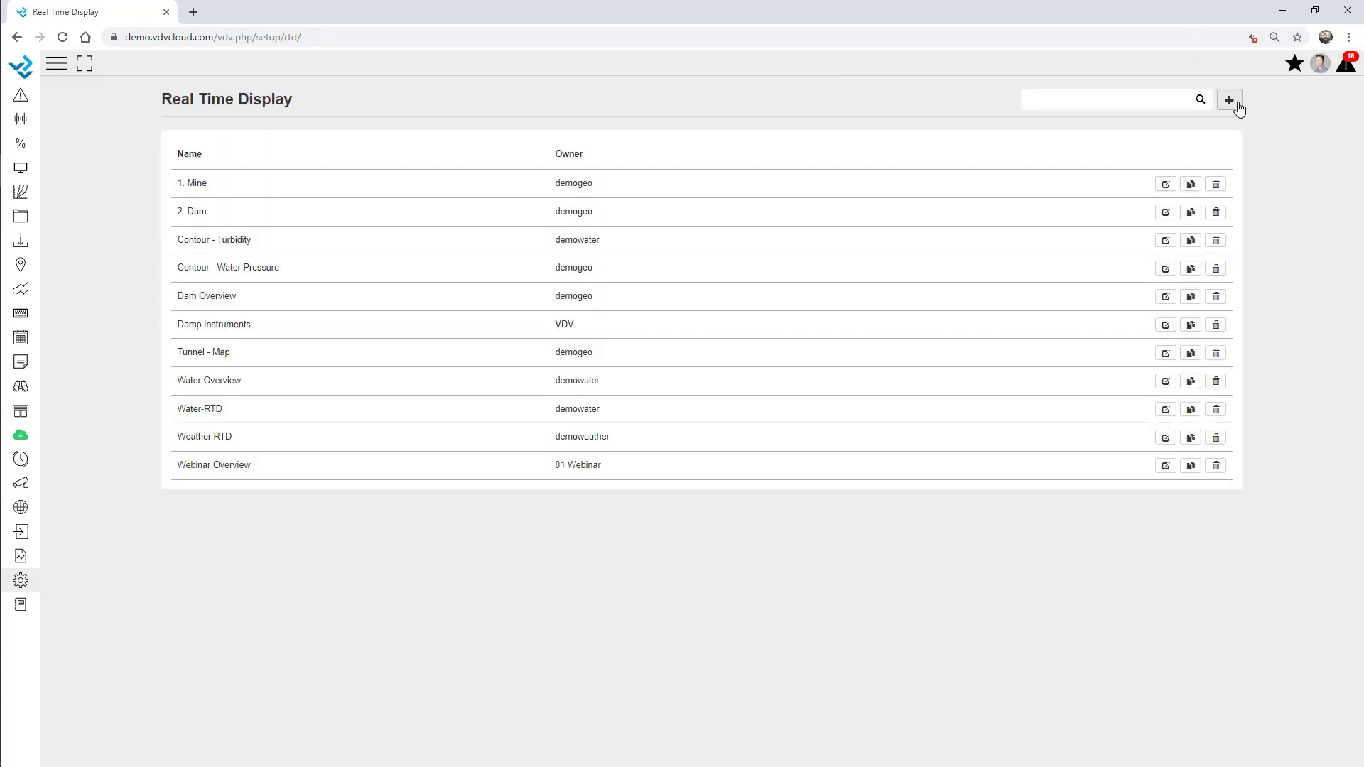
Create the South Area display with background image RTD1.PNG and an assigned owner, and save it
left_click(1230, 101)
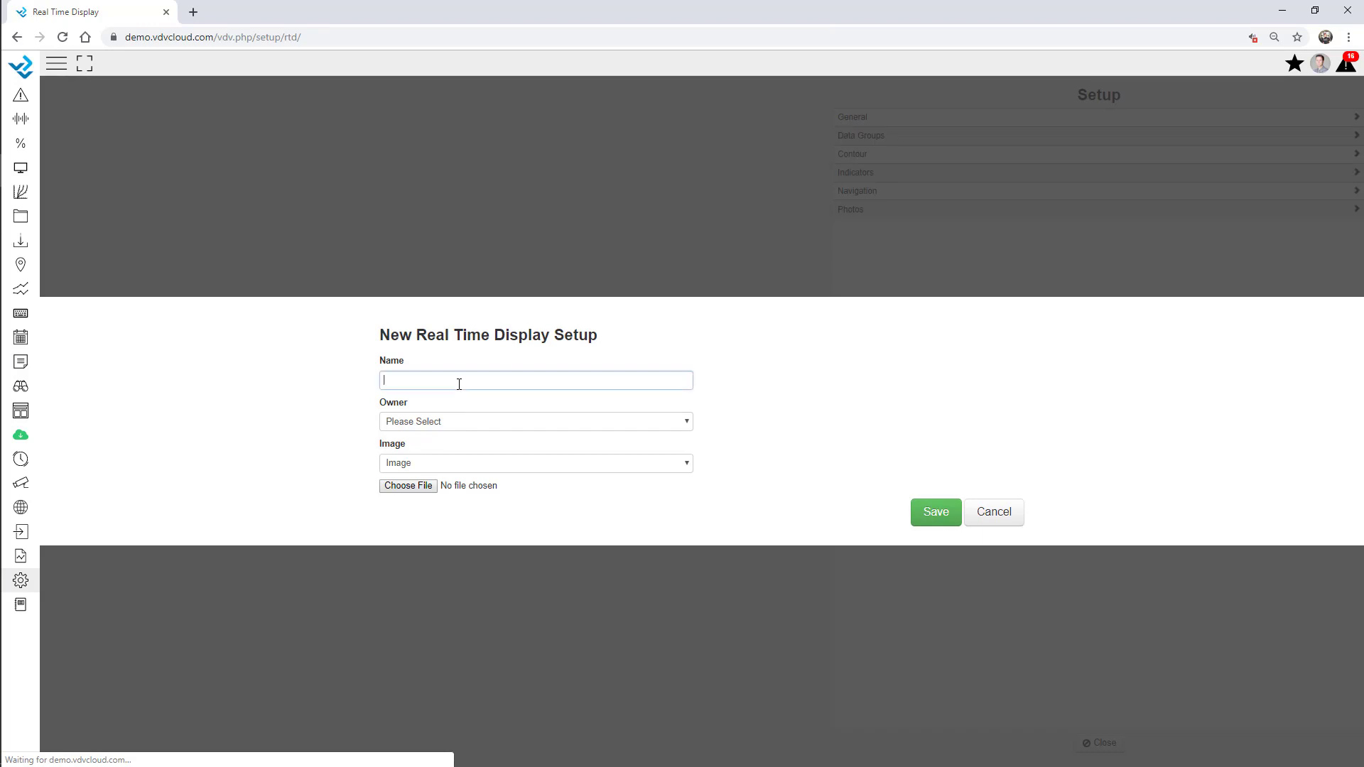
left_click(463, 387)
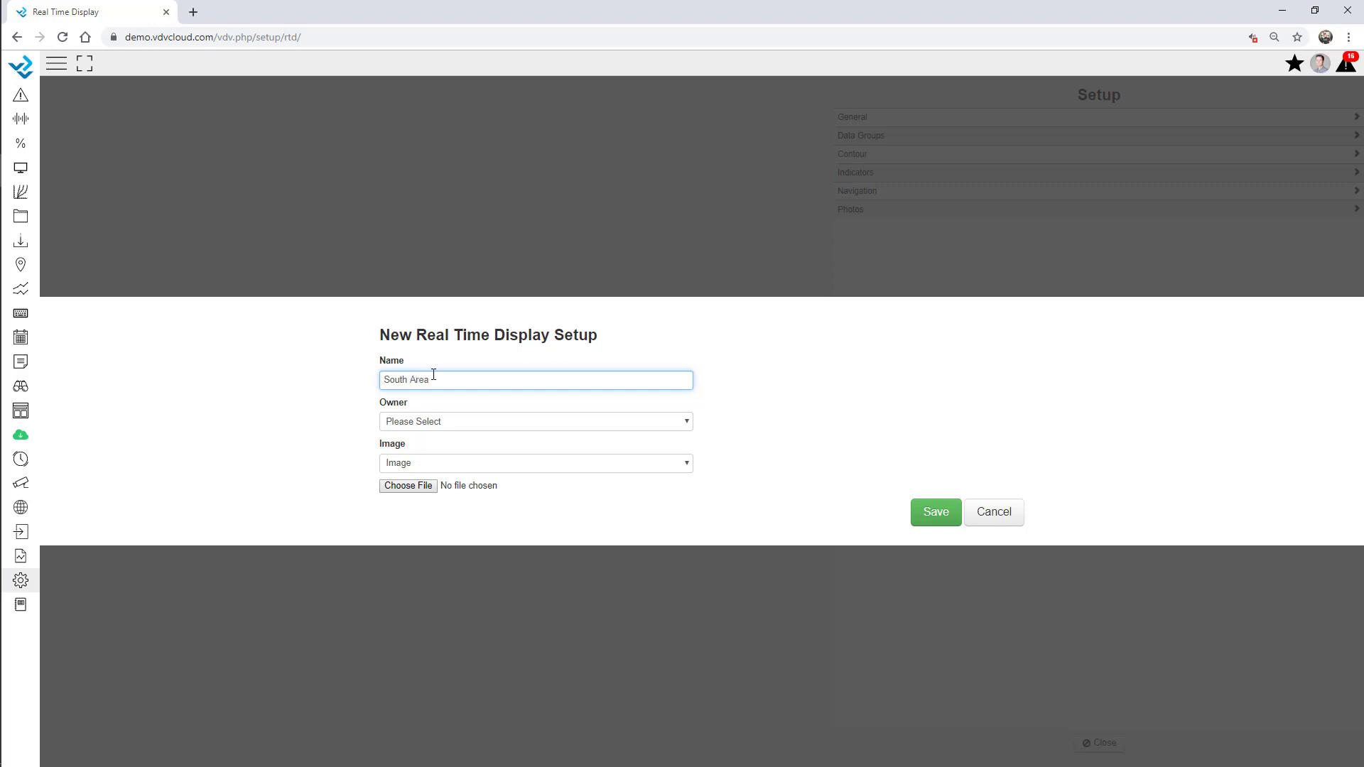
left_click(400, 485)
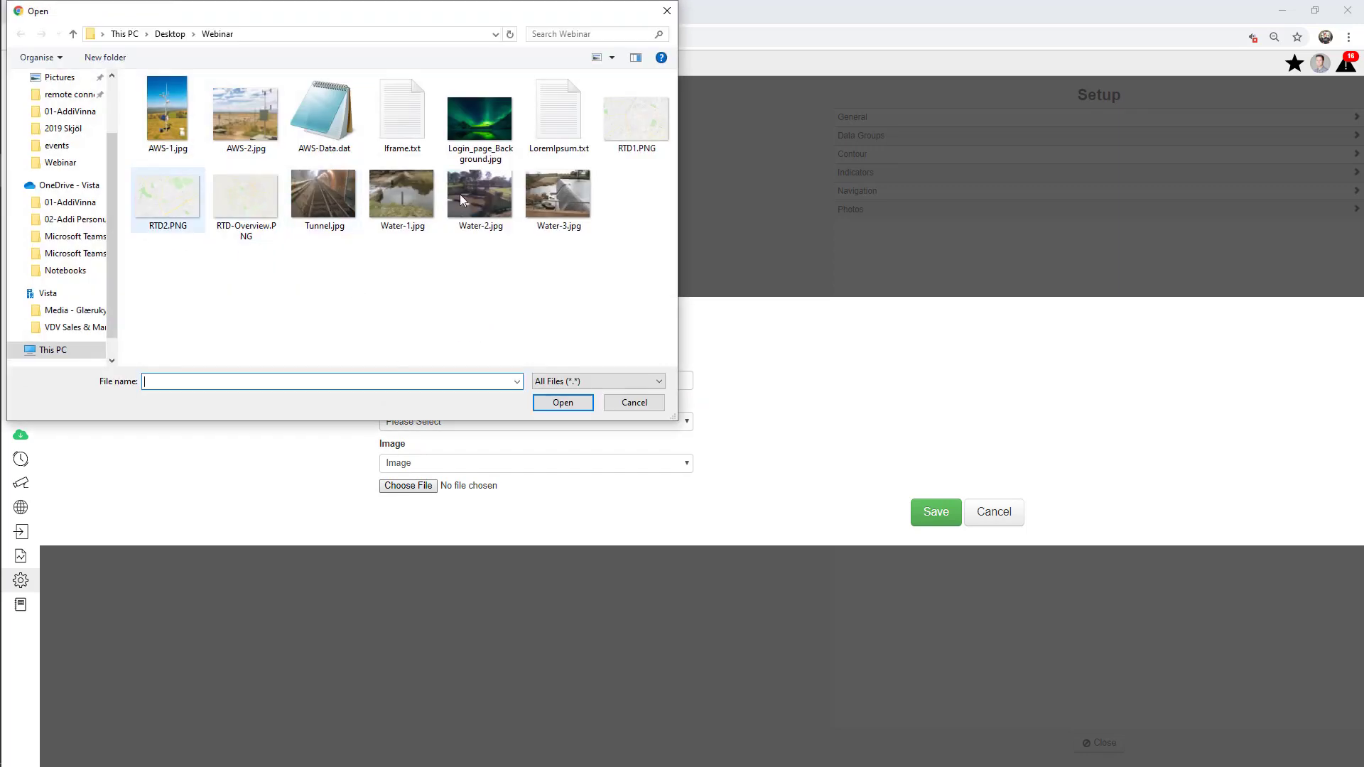
double_click(636, 119)
left_click(937, 513)
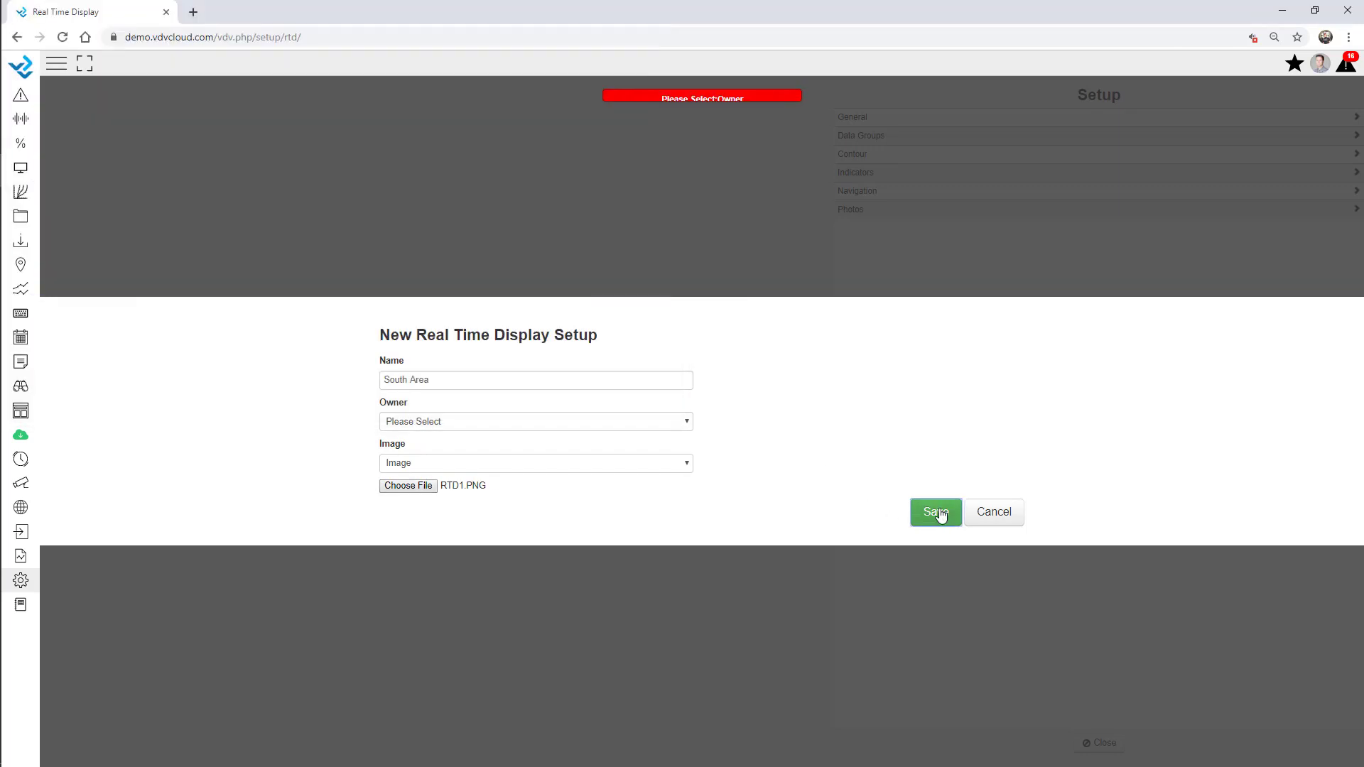
left_click(419, 425)
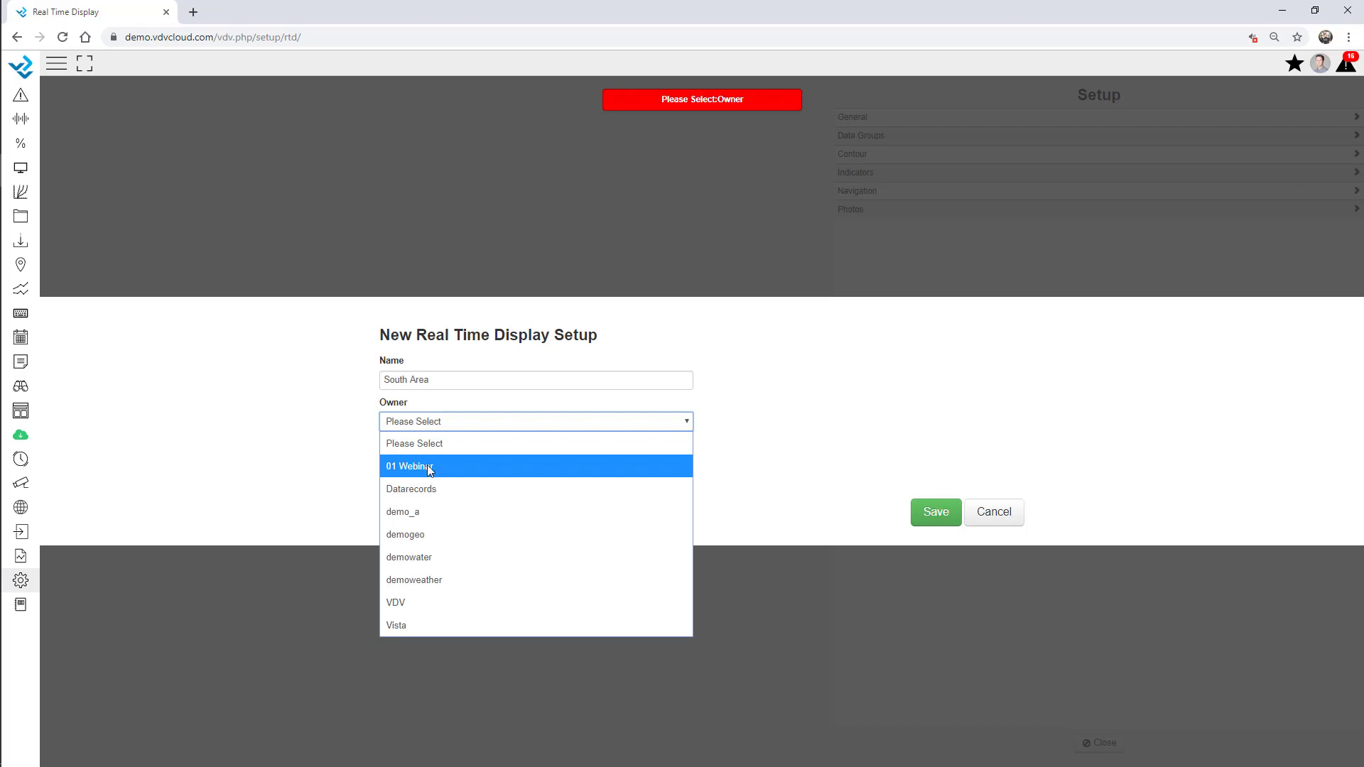
left_click(427, 465)
left_click(930, 525)
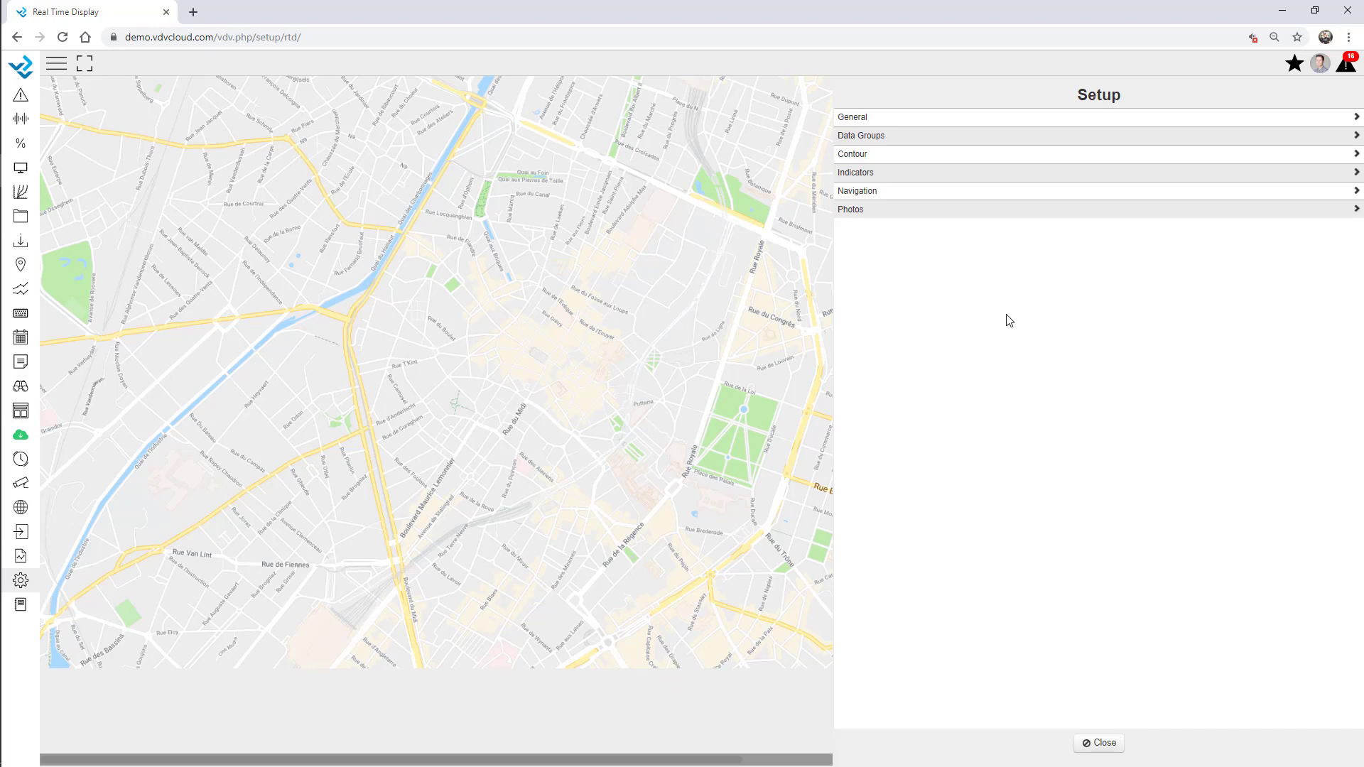
Create a Station 1 data group with Local Weather Air Temp, Barometric Pressure, Battery and Precipitation
left_click(877, 136)
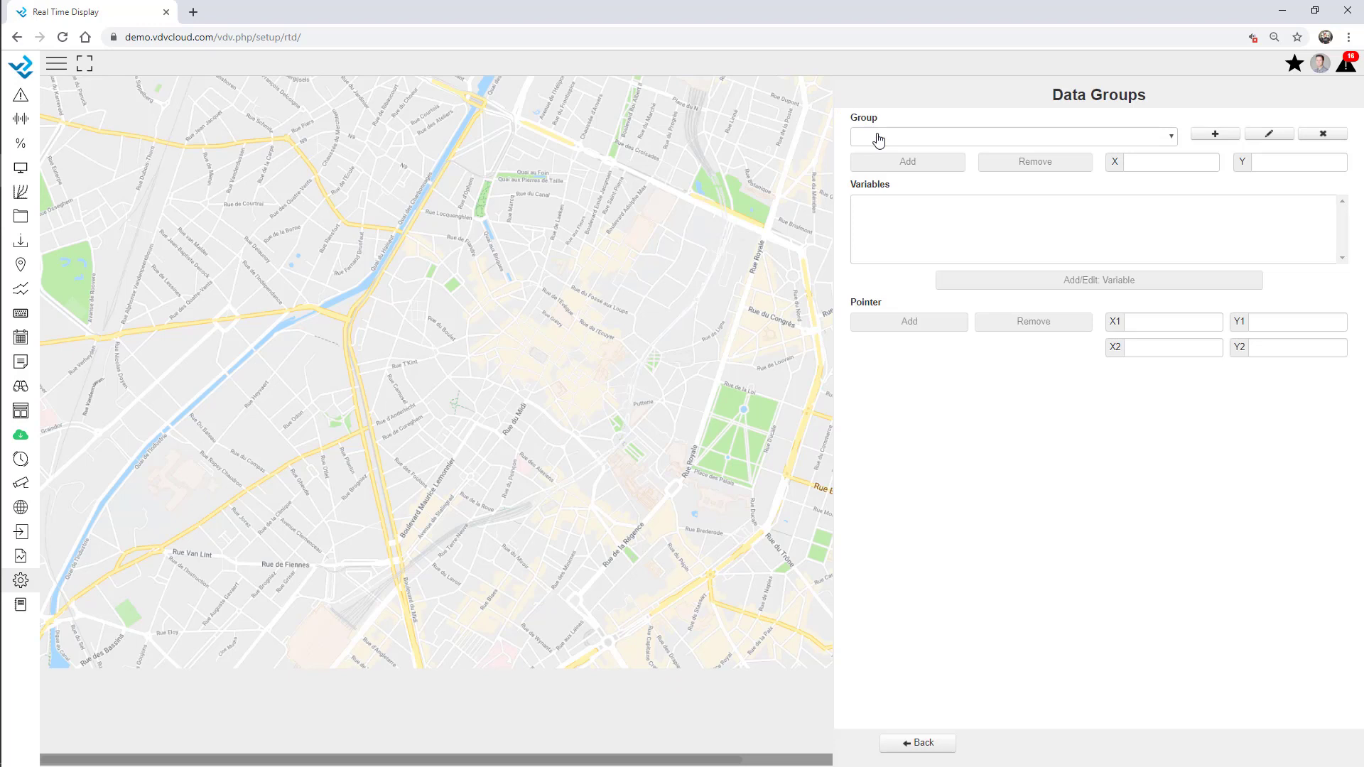
left_click(1222, 134)
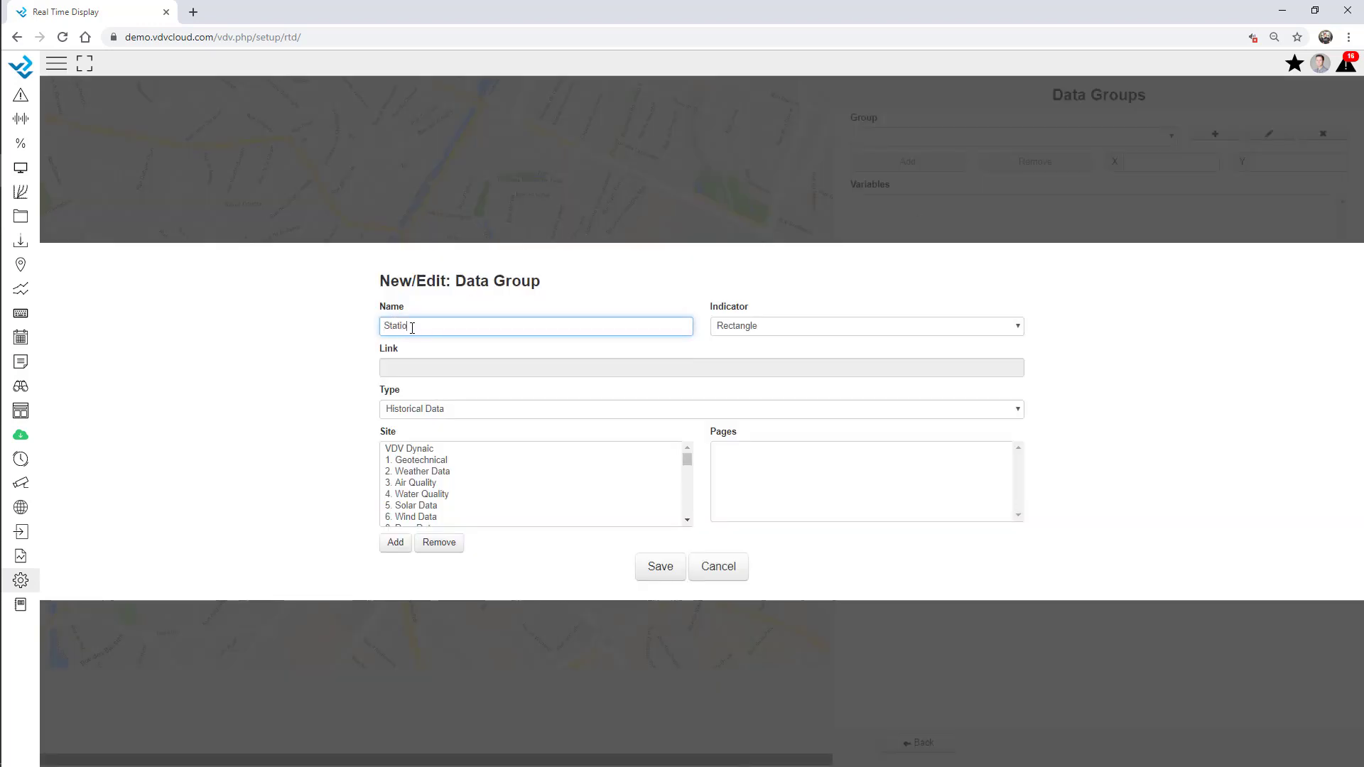
left_click(661, 566)
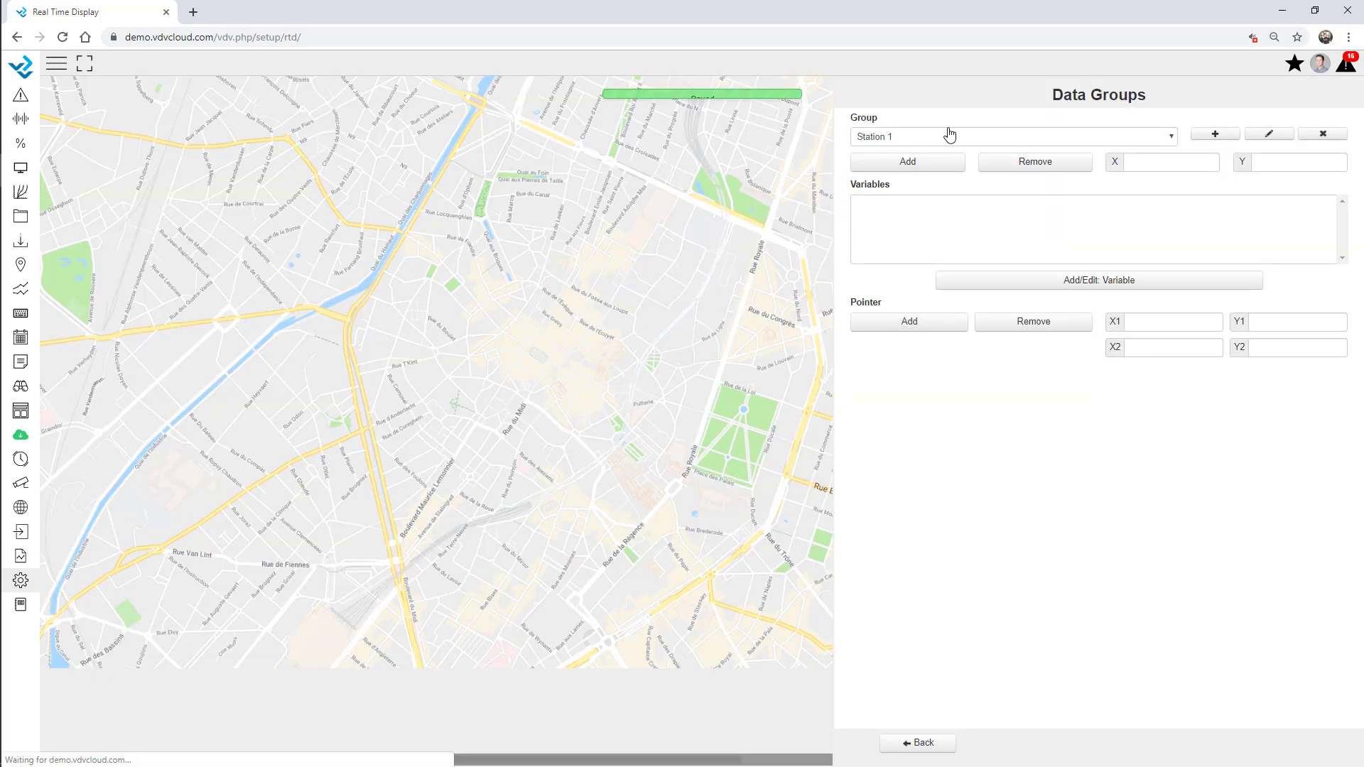
left_click(1029, 283)
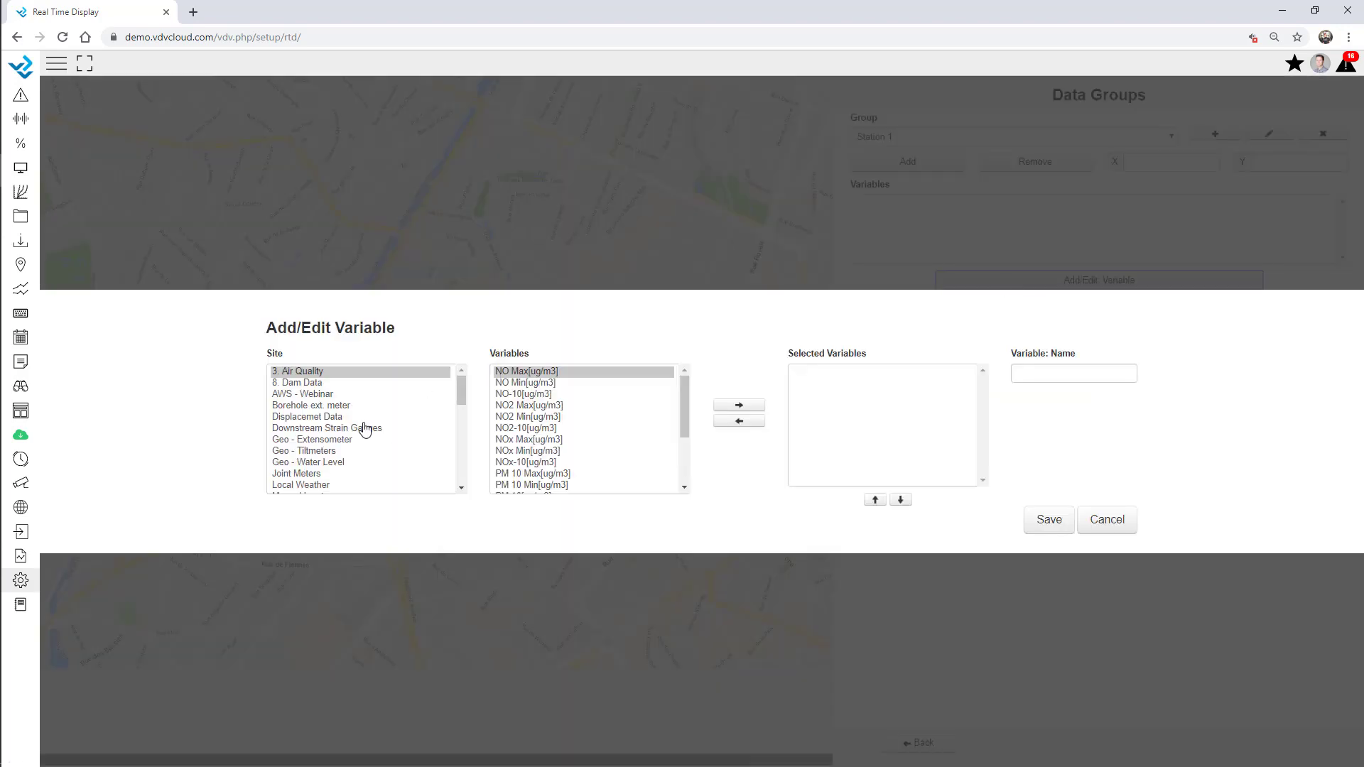
left_click(318, 463)
left_click(313, 484)
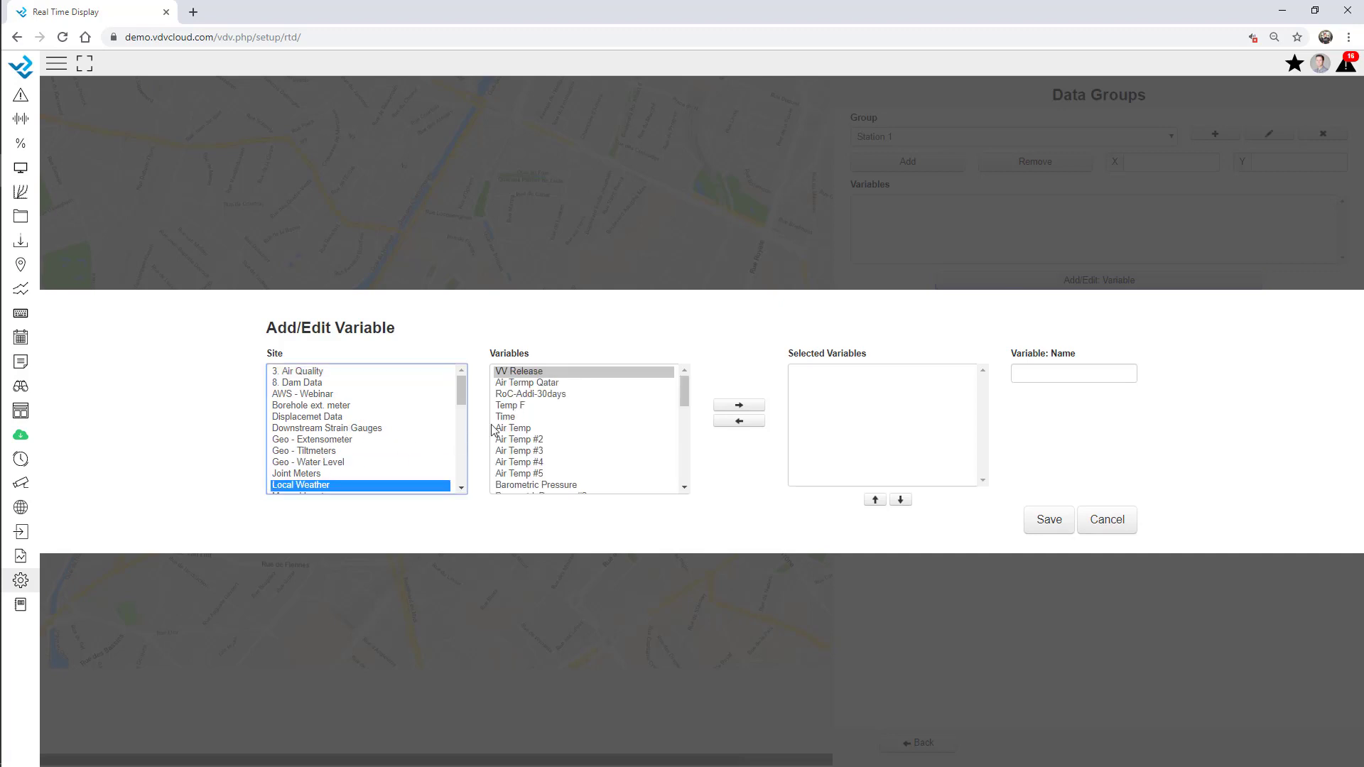
double_click(515, 428)
scroll(546, 426, "down", 2)
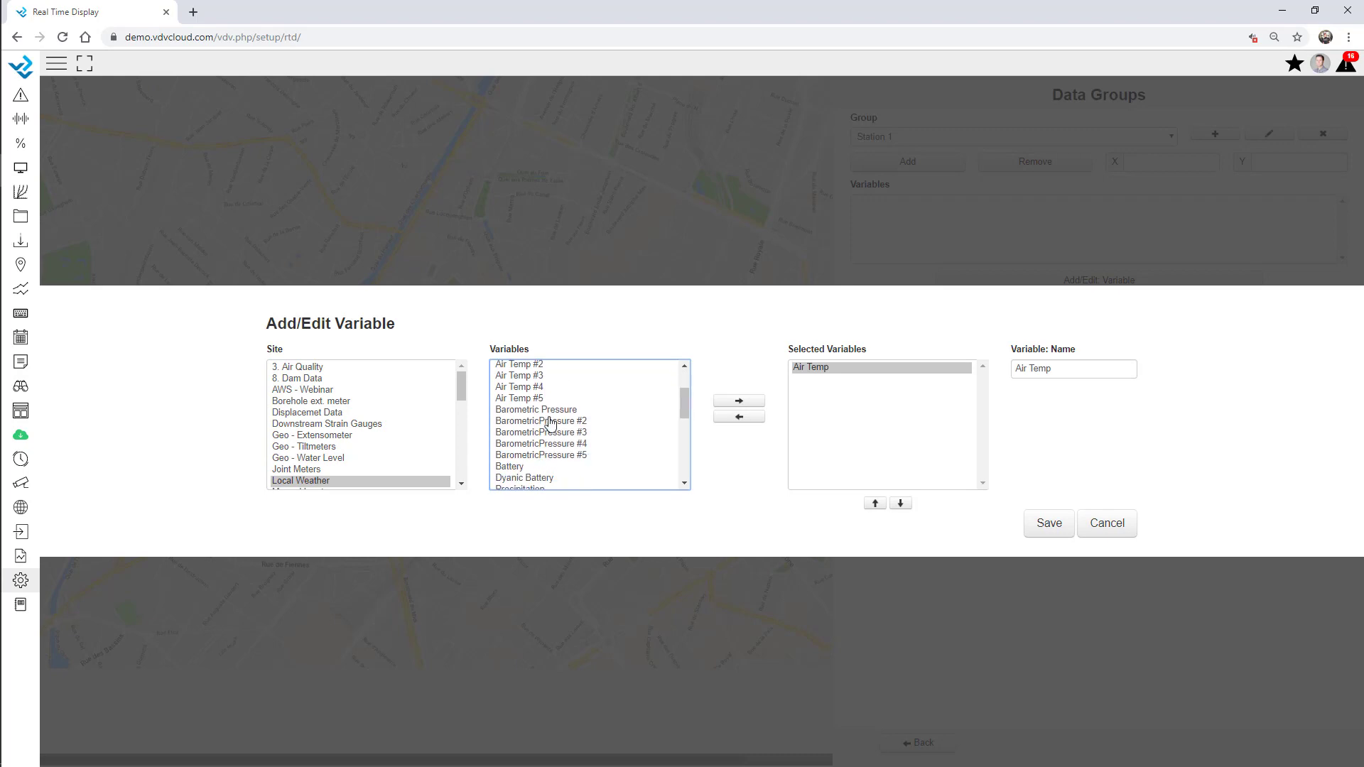
double_click(536, 411)
double_click(519, 468)
scroll(526, 454, "down", 2)
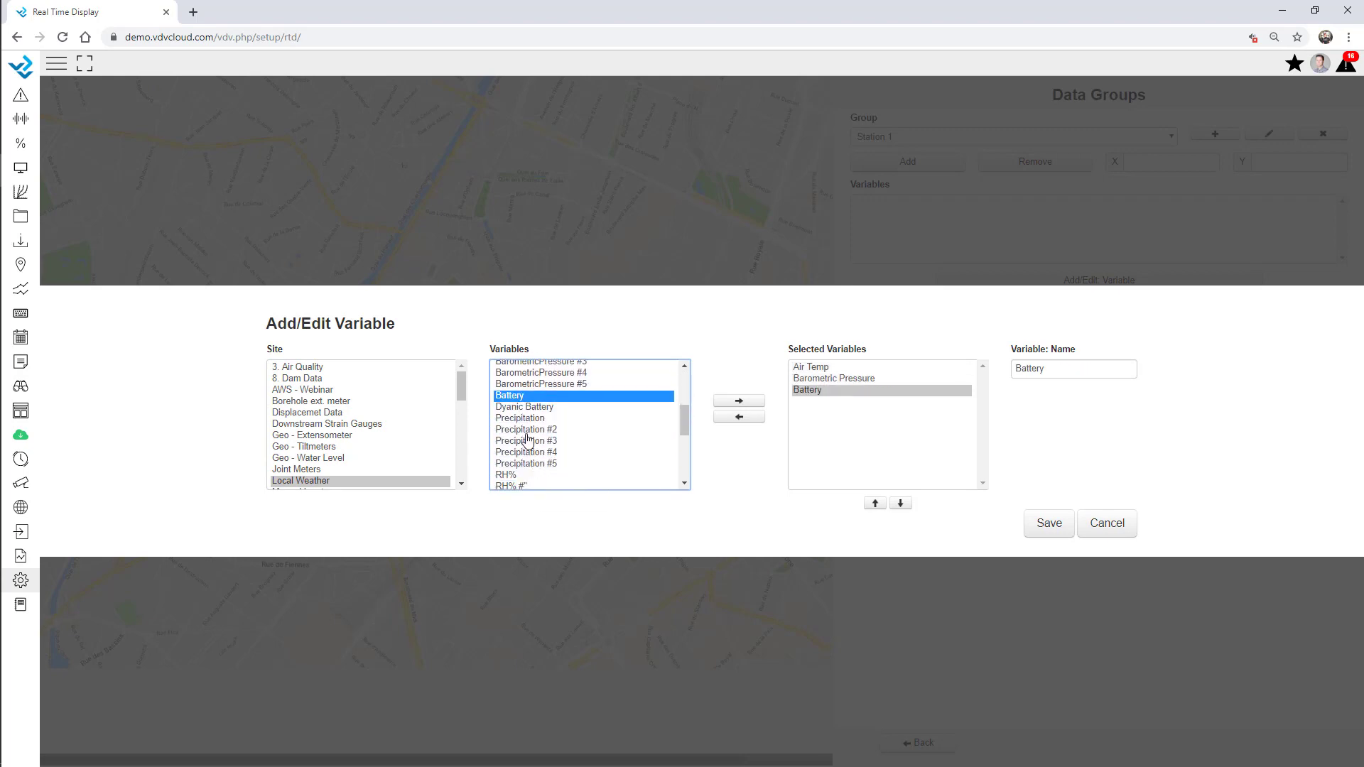
double_click(522, 418)
left_click(1049, 523)
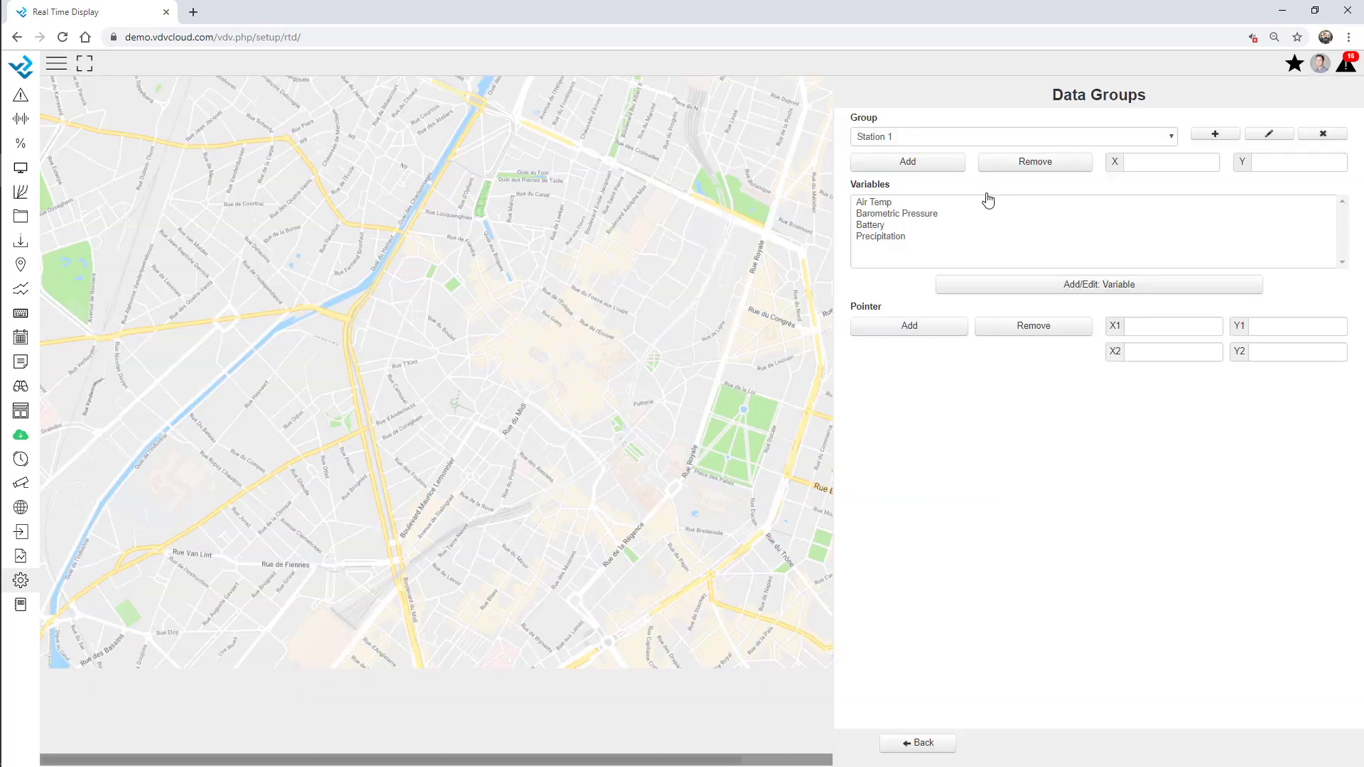
Place the Station 1 table on the map
left_click(921, 170)
left_click(349, 233)
left_click(922, 743)
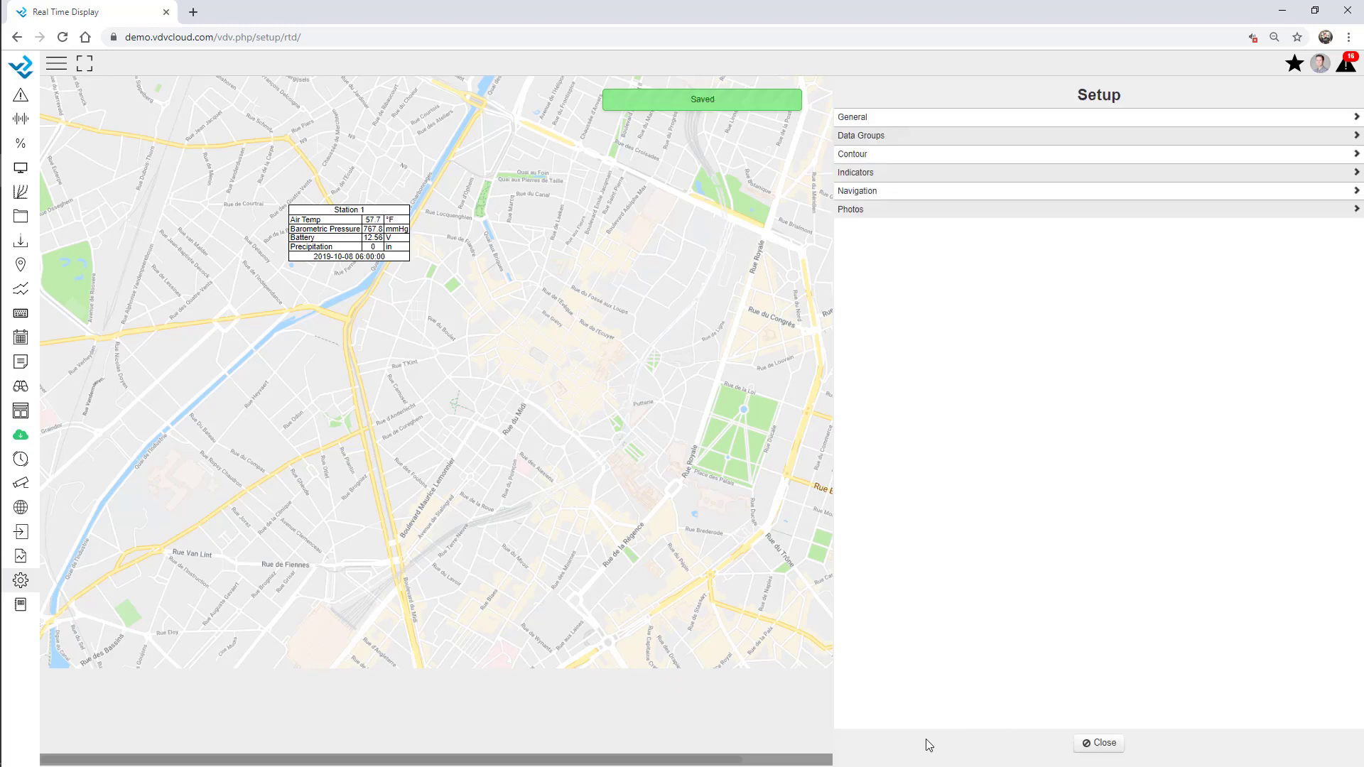
Create a Station 2 data group with Tiltmeter 1A, 2C and 3B and place it near the map centre
left_click(900, 134)
left_click(1215, 134)
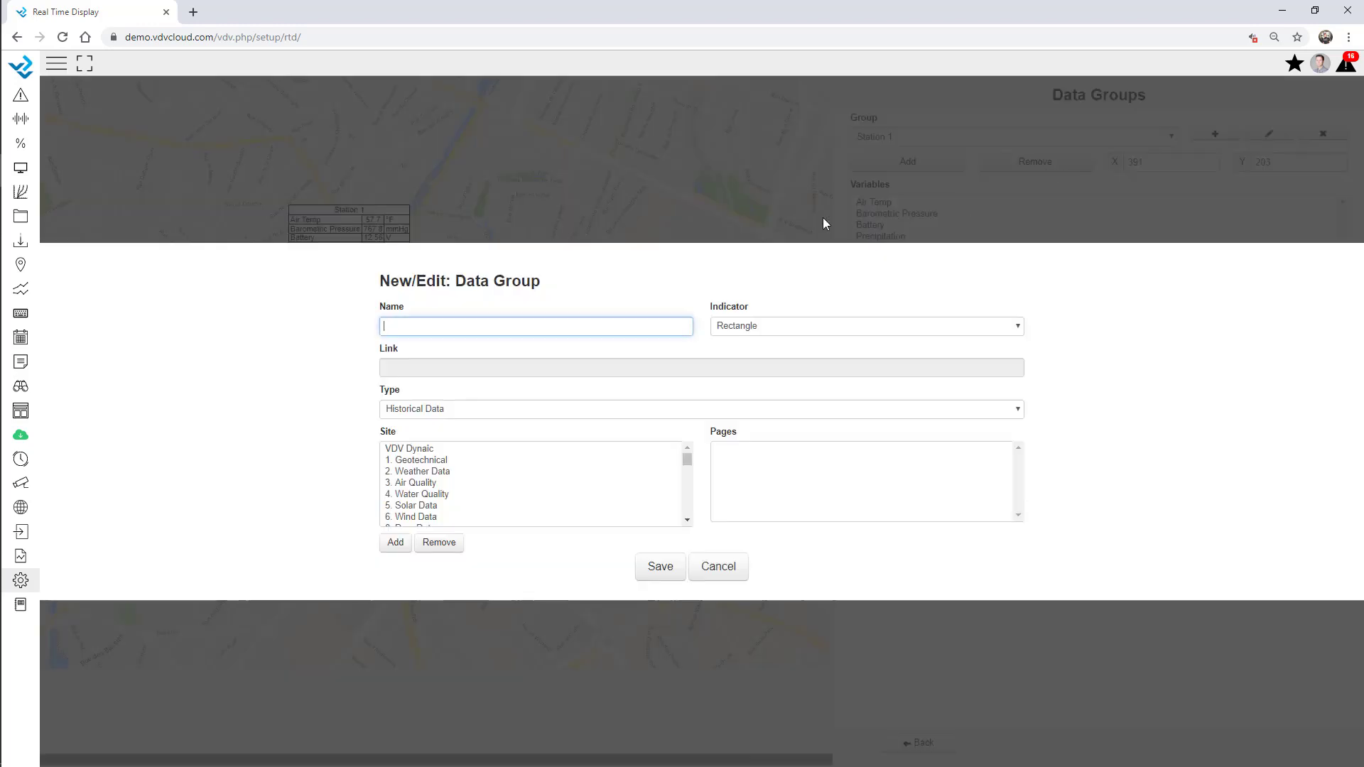
type("Station 2")
left_click(661, 567)
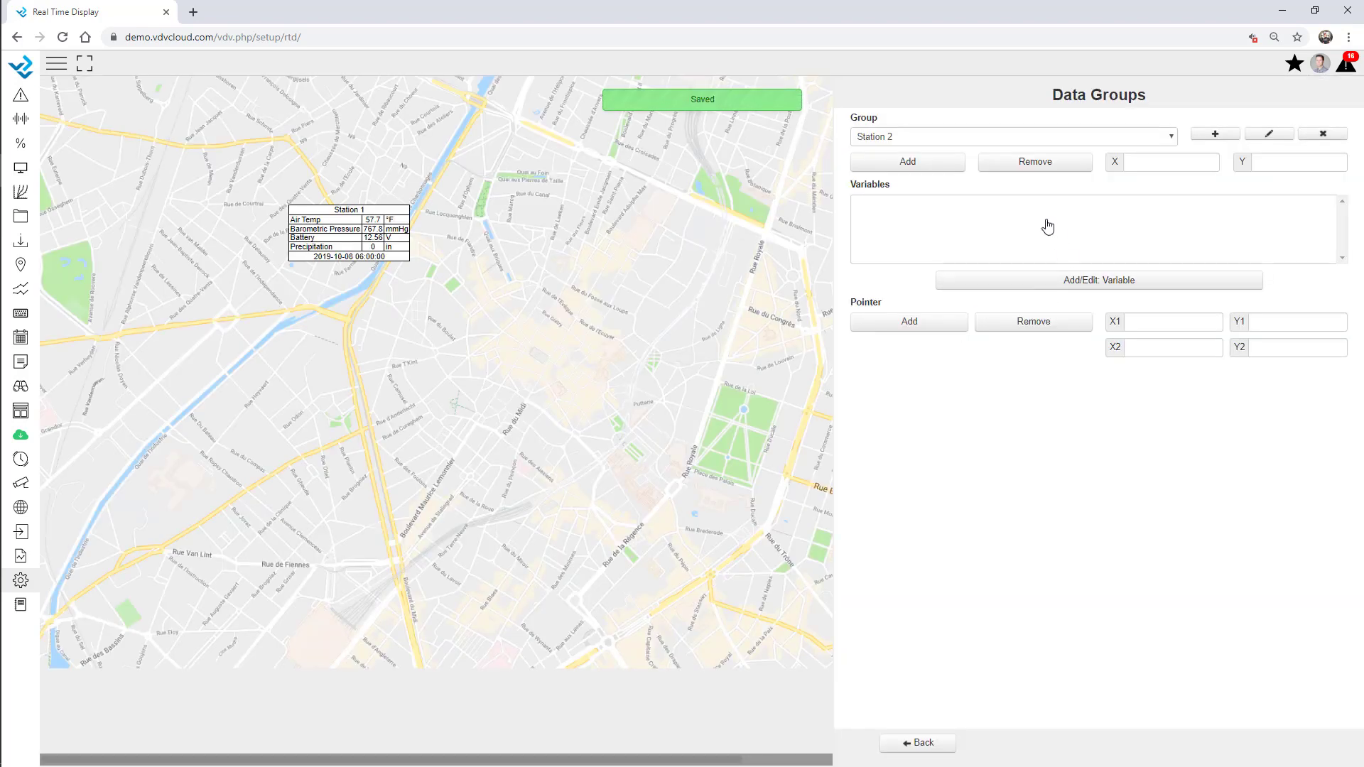
left_click(1066, 281)
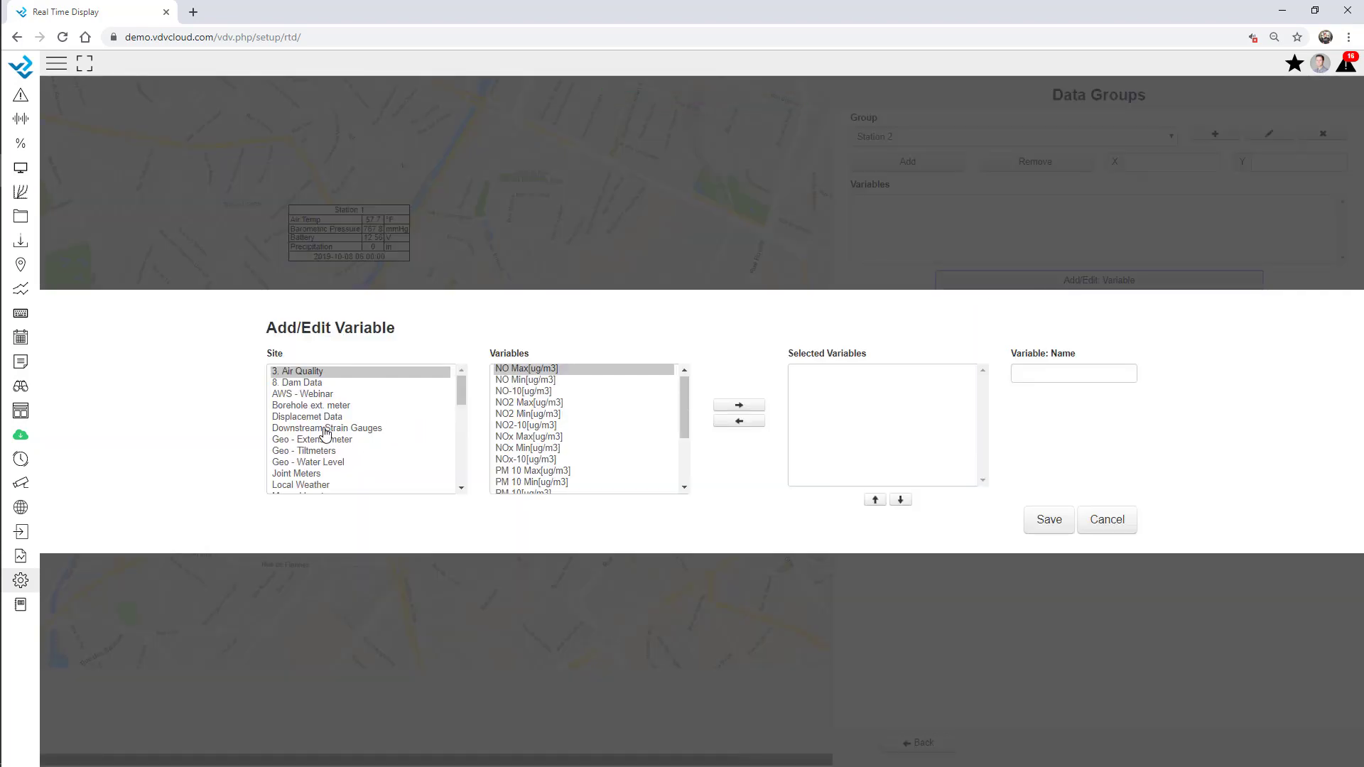
left_click(321, 452)
scroll(547, 460, "down", 3)
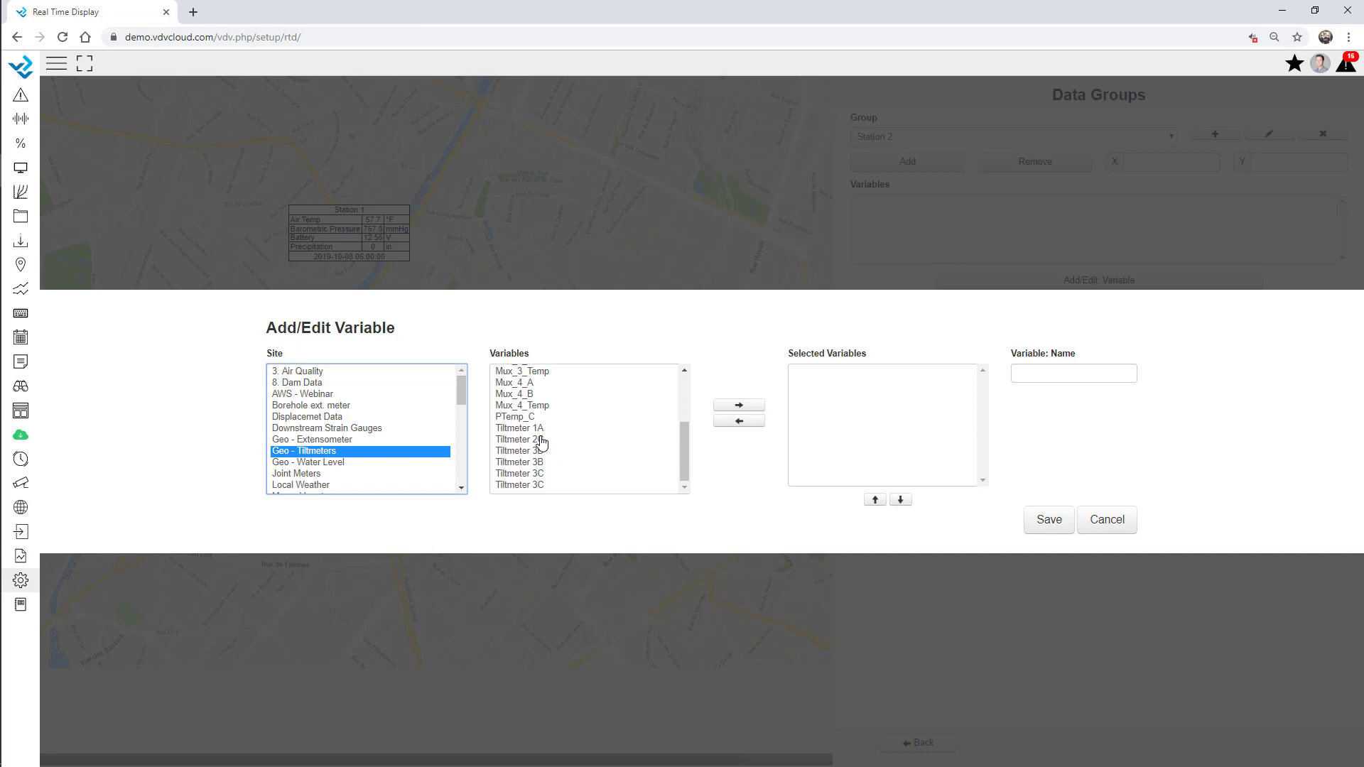
double_click(540, 425)
double_click(540, 435)
left_click(542, 459)
double_click(541, 458)
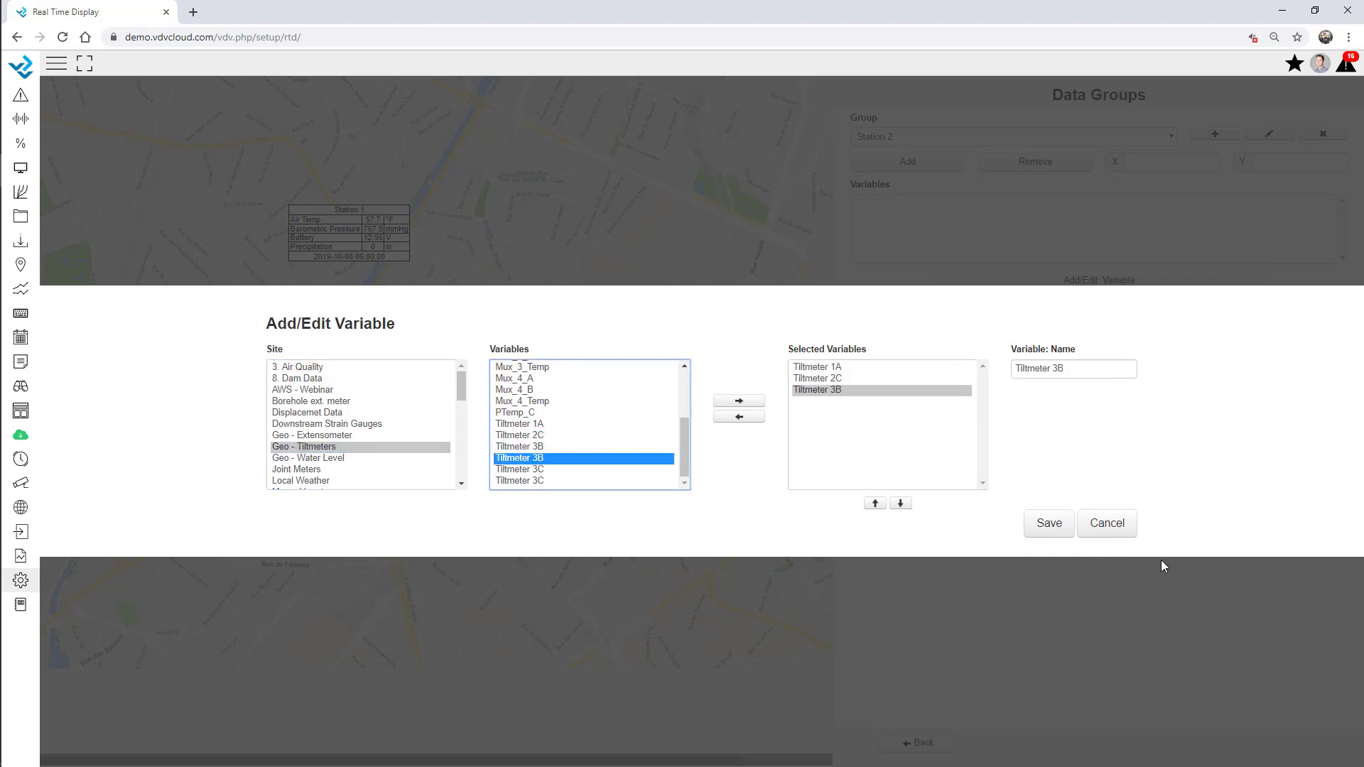
left_click(1046, 525)
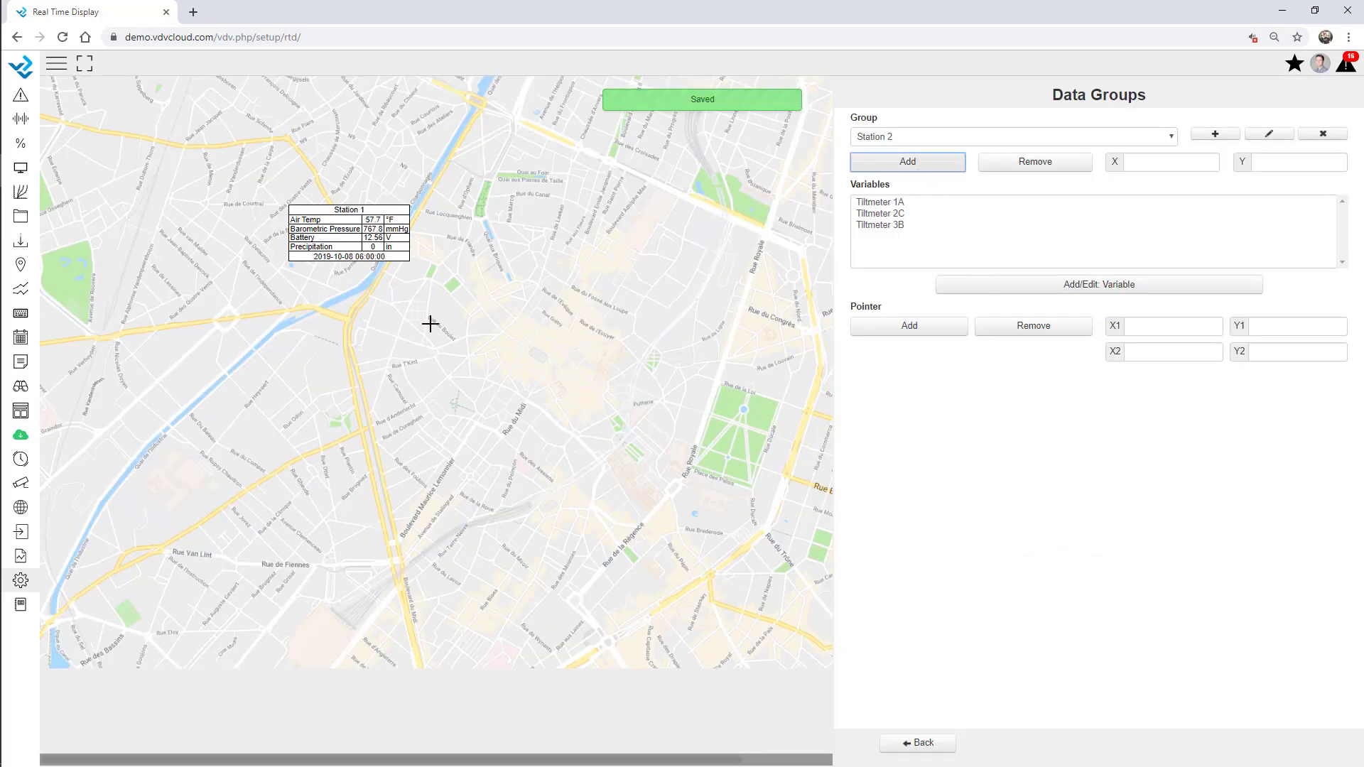
left_click(429, 324)
left_click(917, 742)
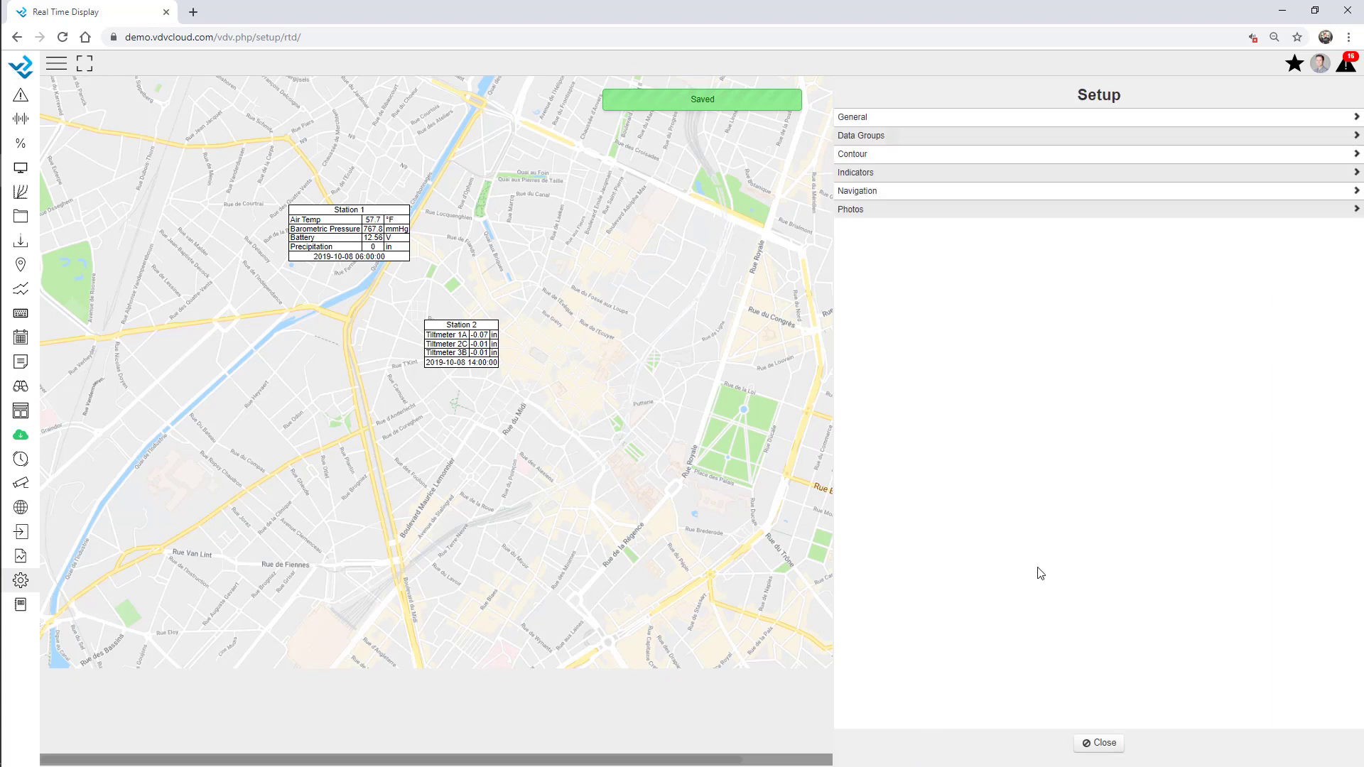
Create a graph indicator named Battery plotting the Local Weather Battery variable, 600 wide
left_click(870, 174)
left_click(1319, 121)
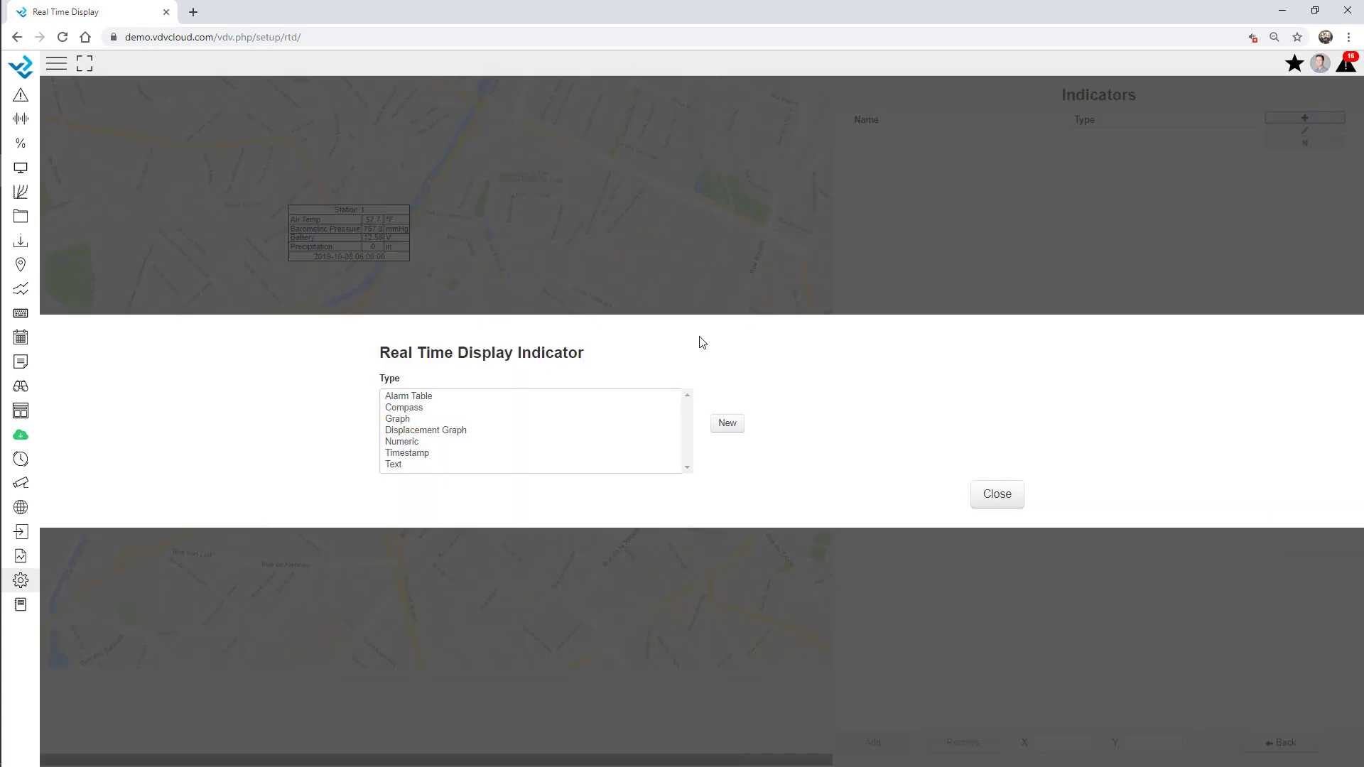
left_click(405, 421)
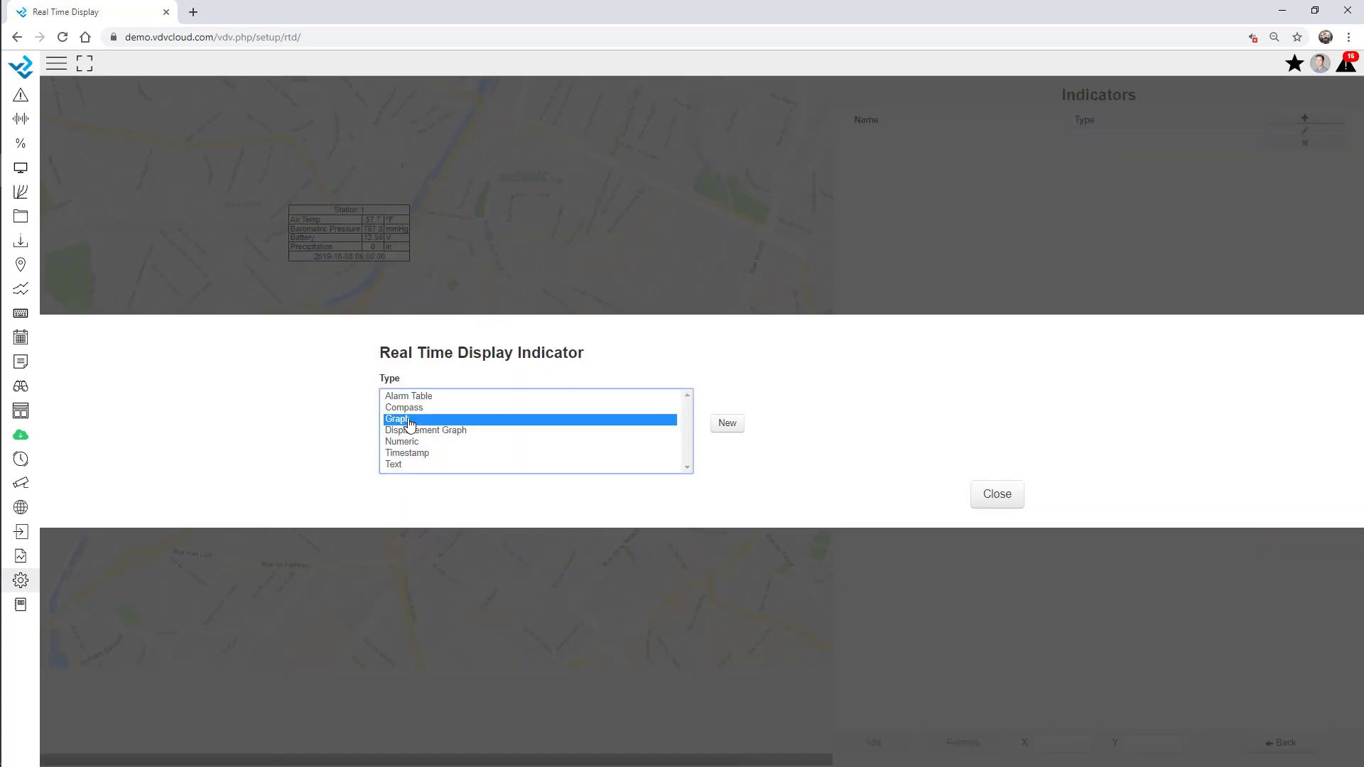
left_click(726, 424)
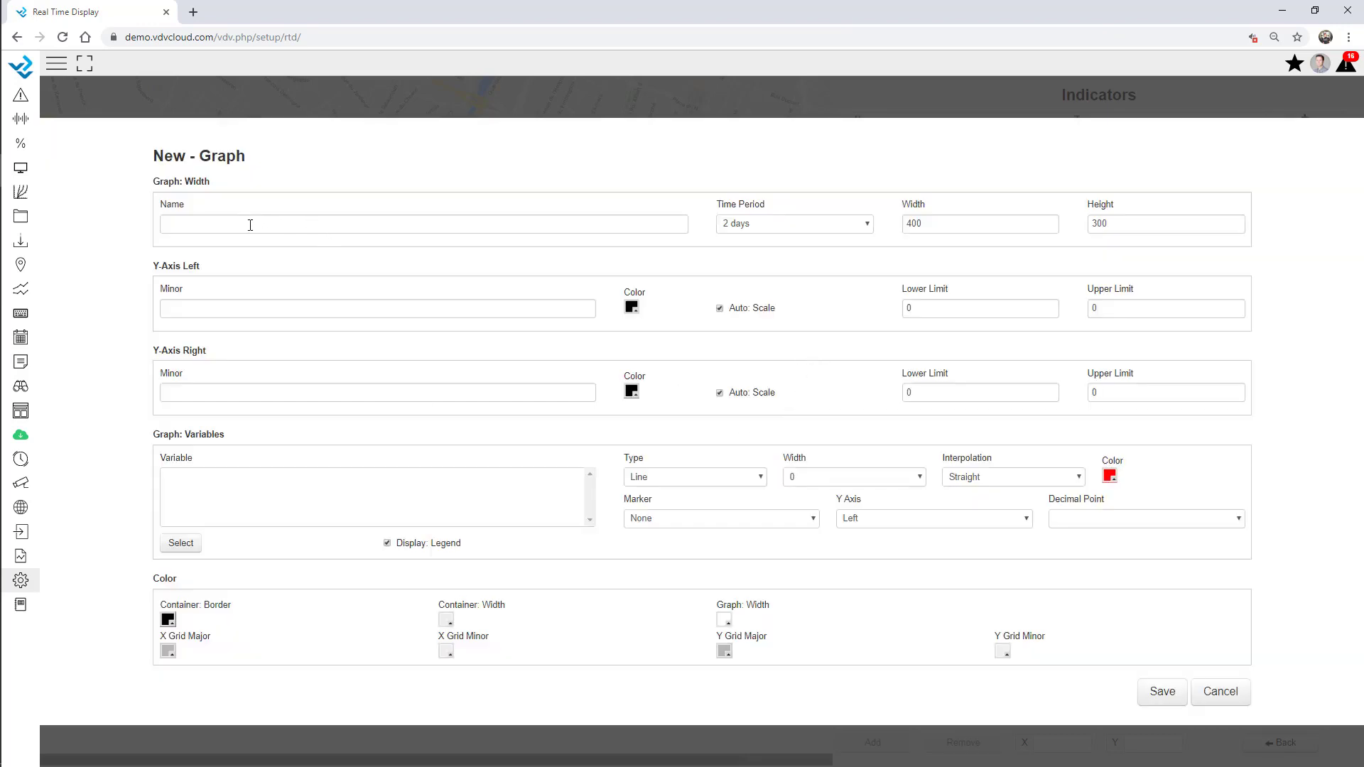
left_click(250, 225)
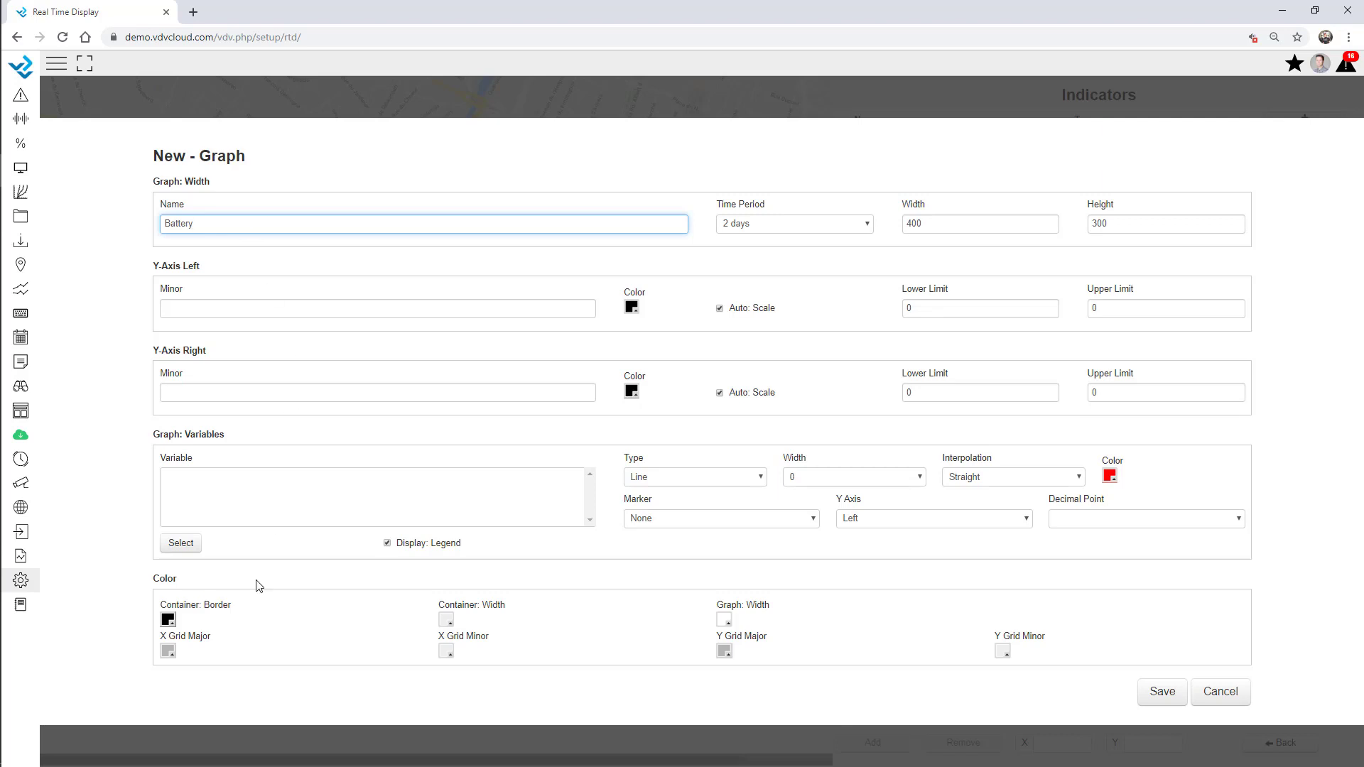
left_click(179, 544)
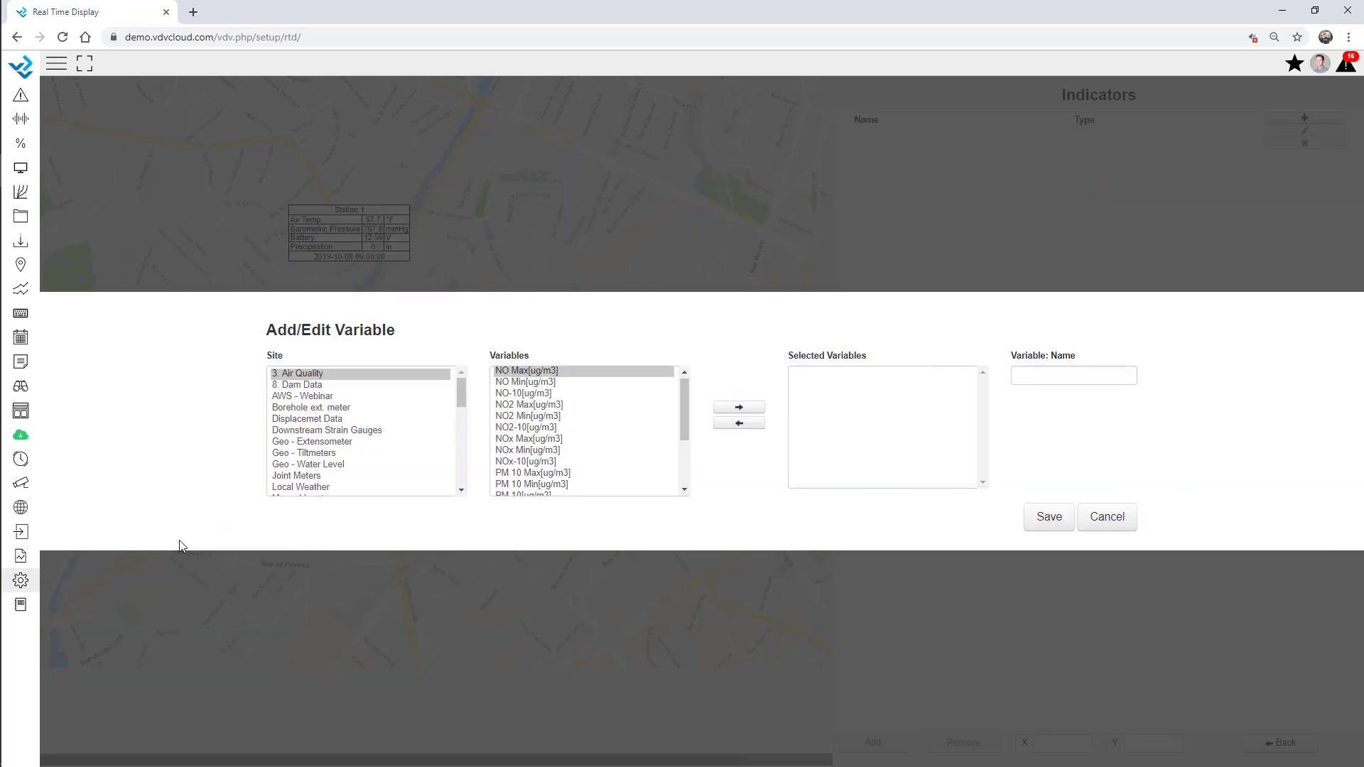
left_click(317, 425)
key("l")
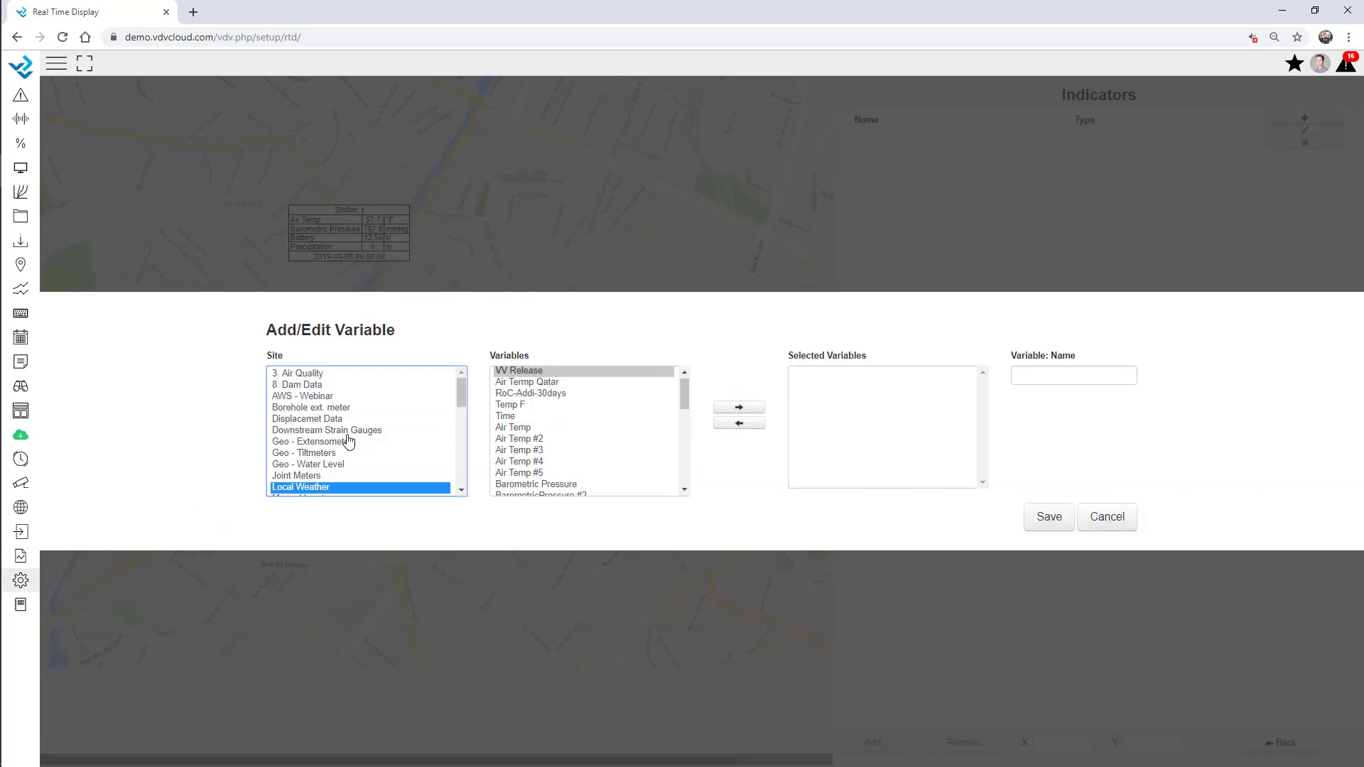
scroll(542, 477, "down", 2)
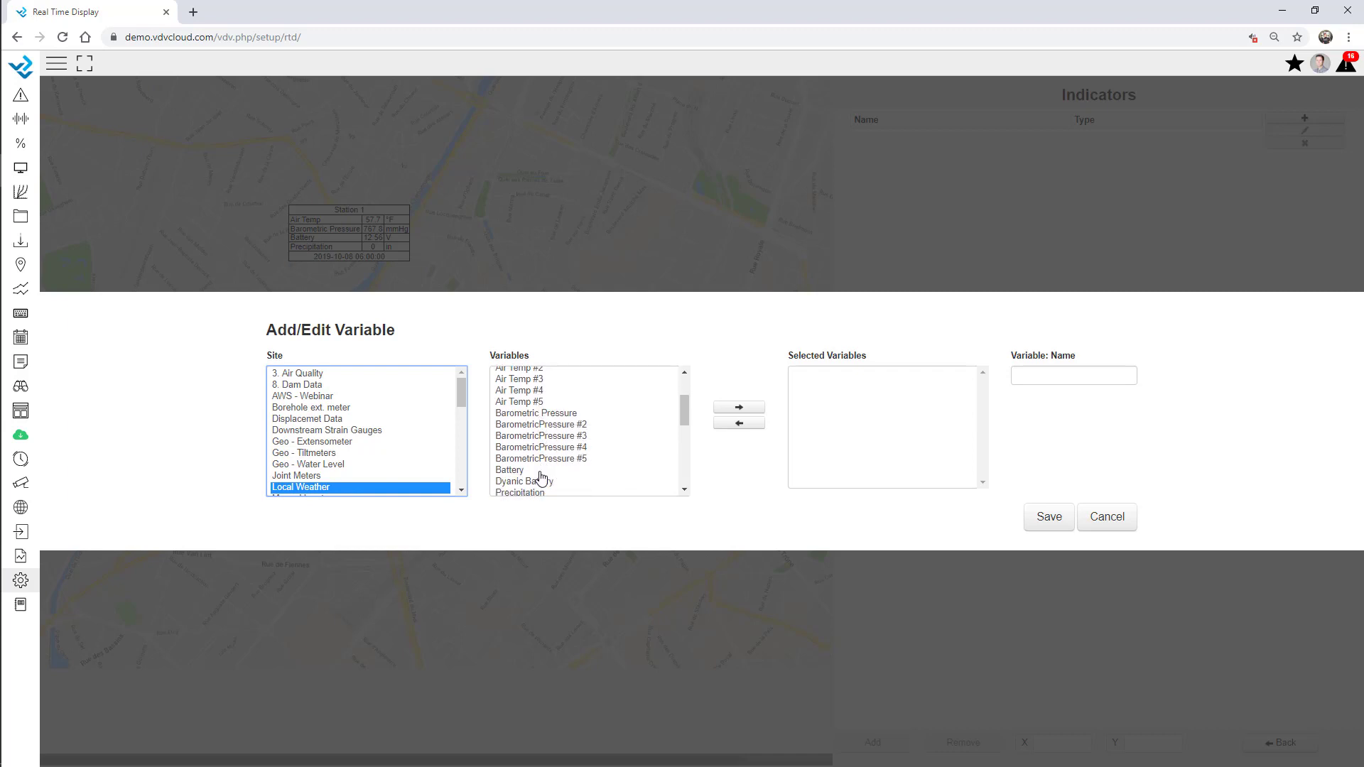
double_click(534, 470)
left_click(1049, 517)
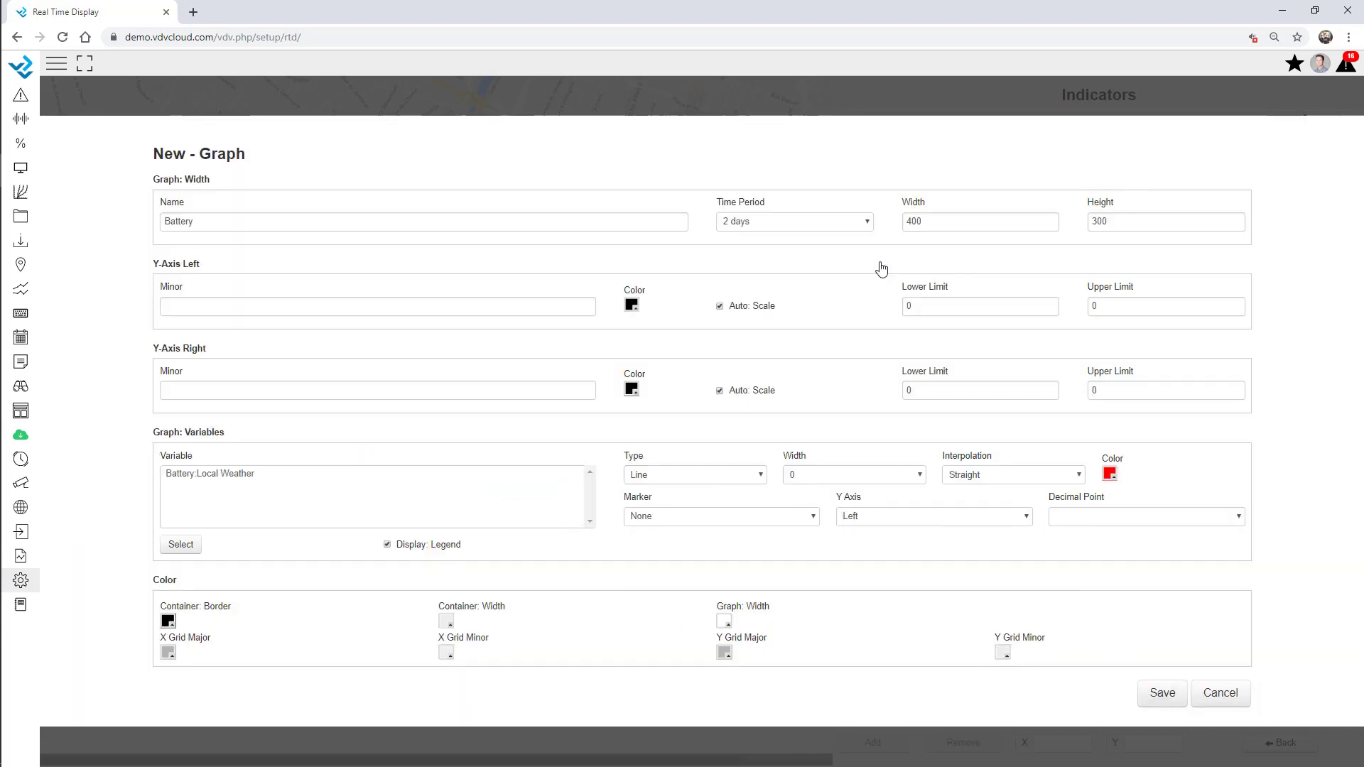
double_click(920, 221)
type("7")
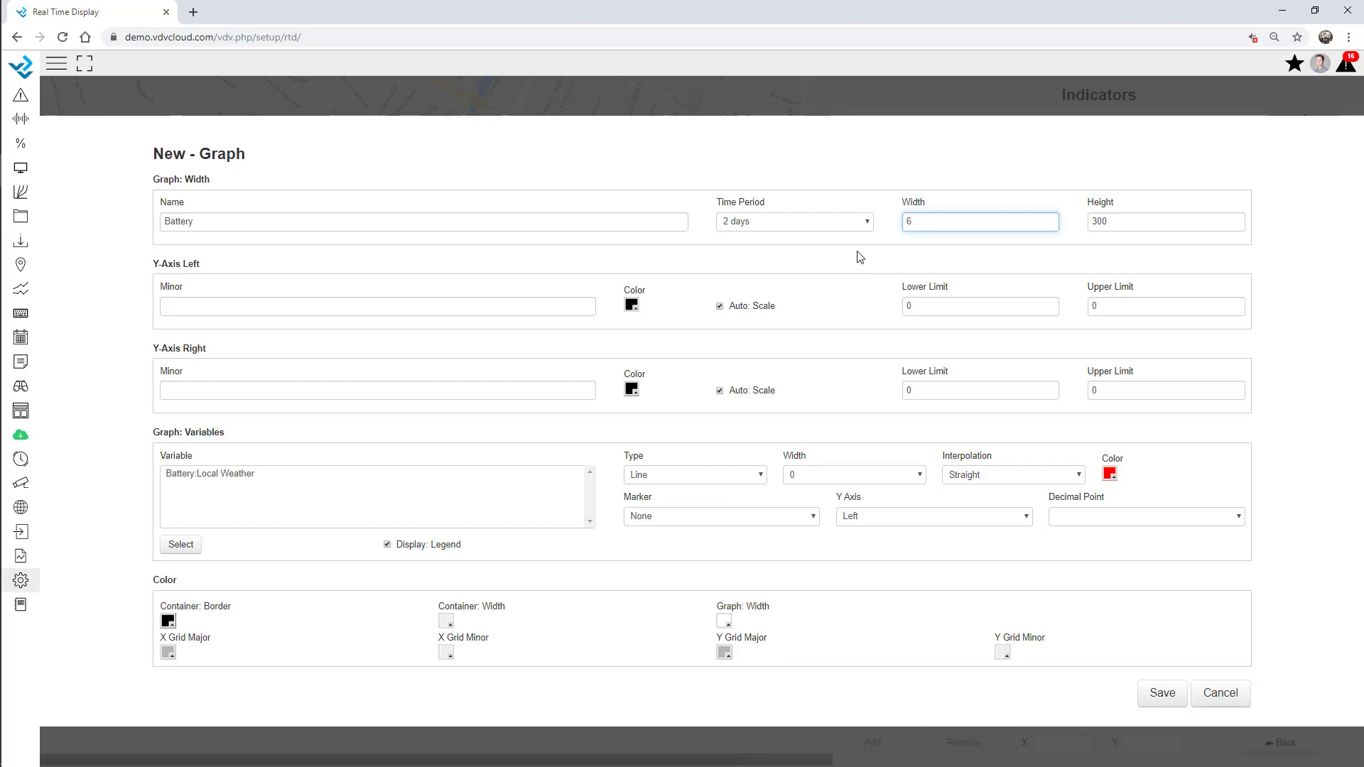
key("Tab")
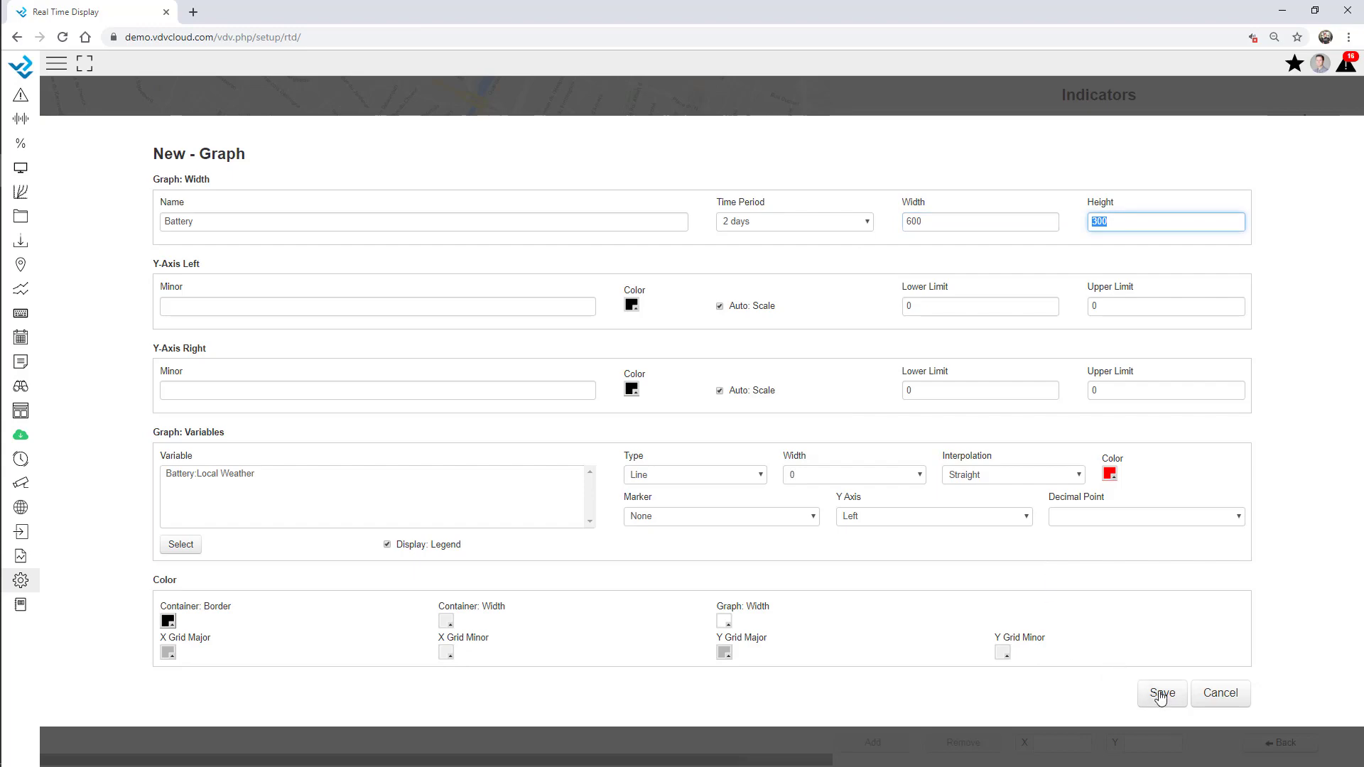
left_click(1162, 693)
Place the Battery graph at the map's lower left
left_click(889, 138)
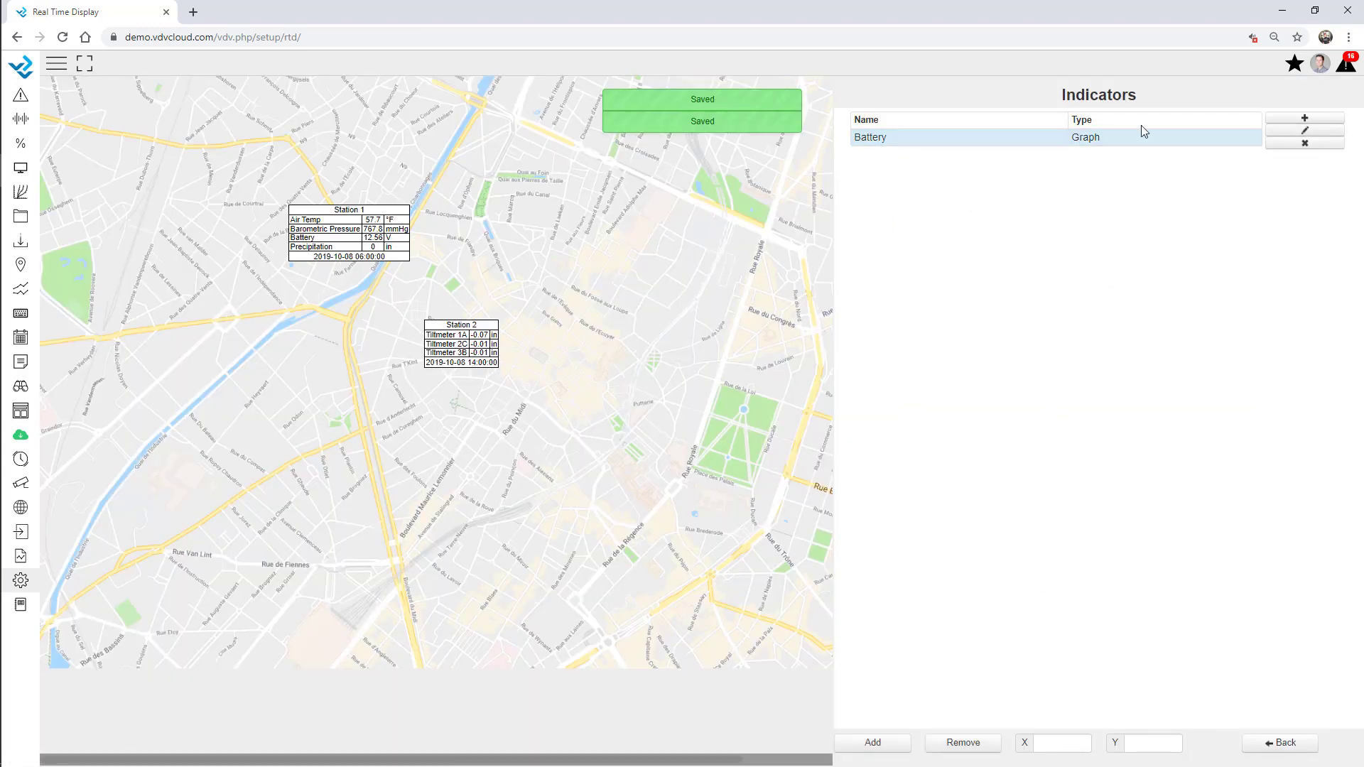
left_click(880, 743)
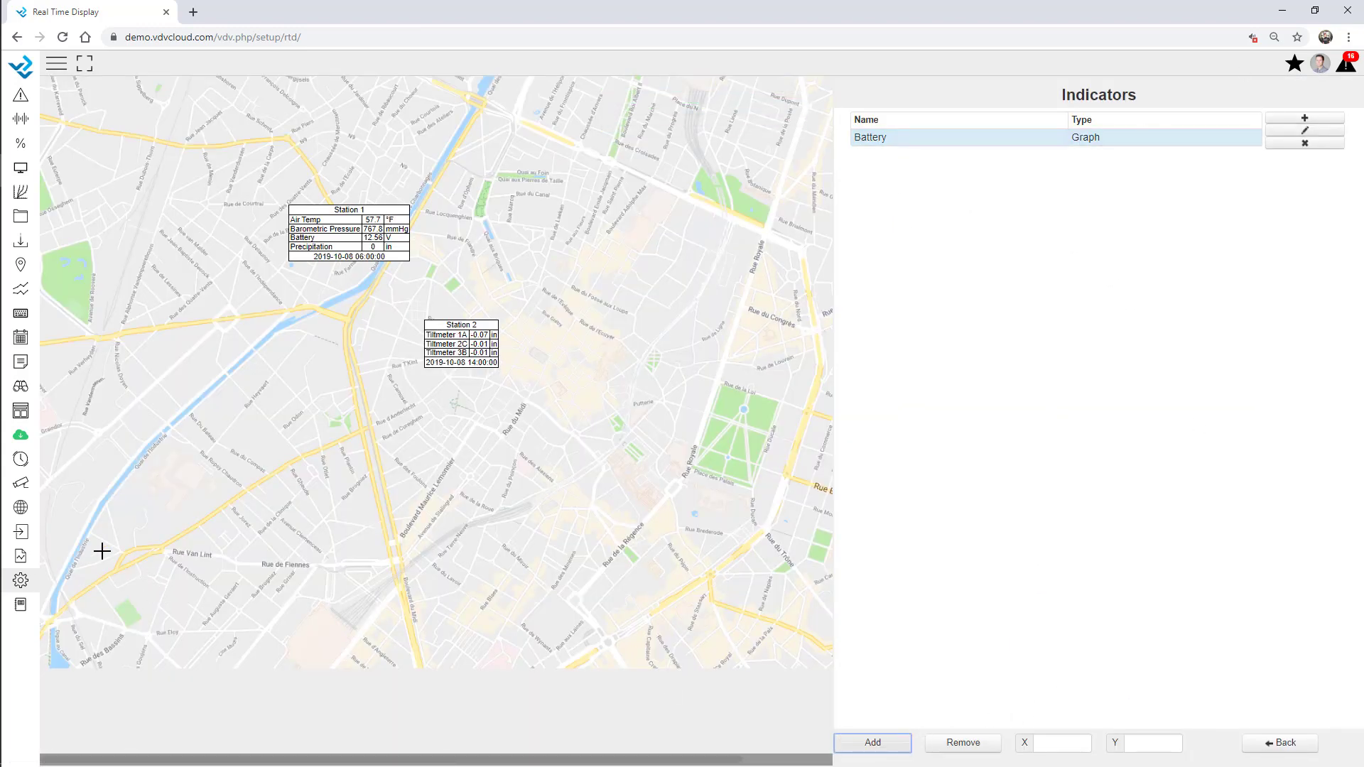
left_click(77, 502)
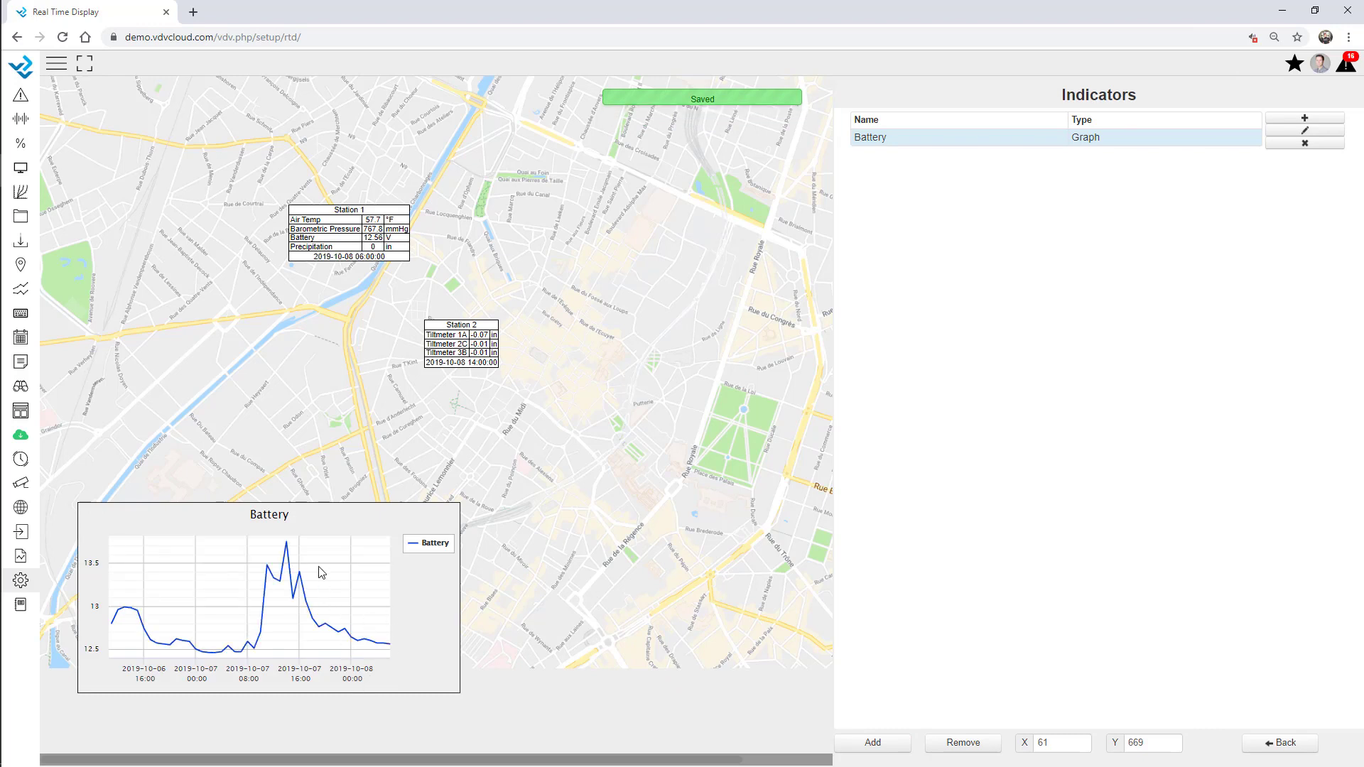
Change the Battery graph's time period to 6 days and save
left_click(1304, 132)
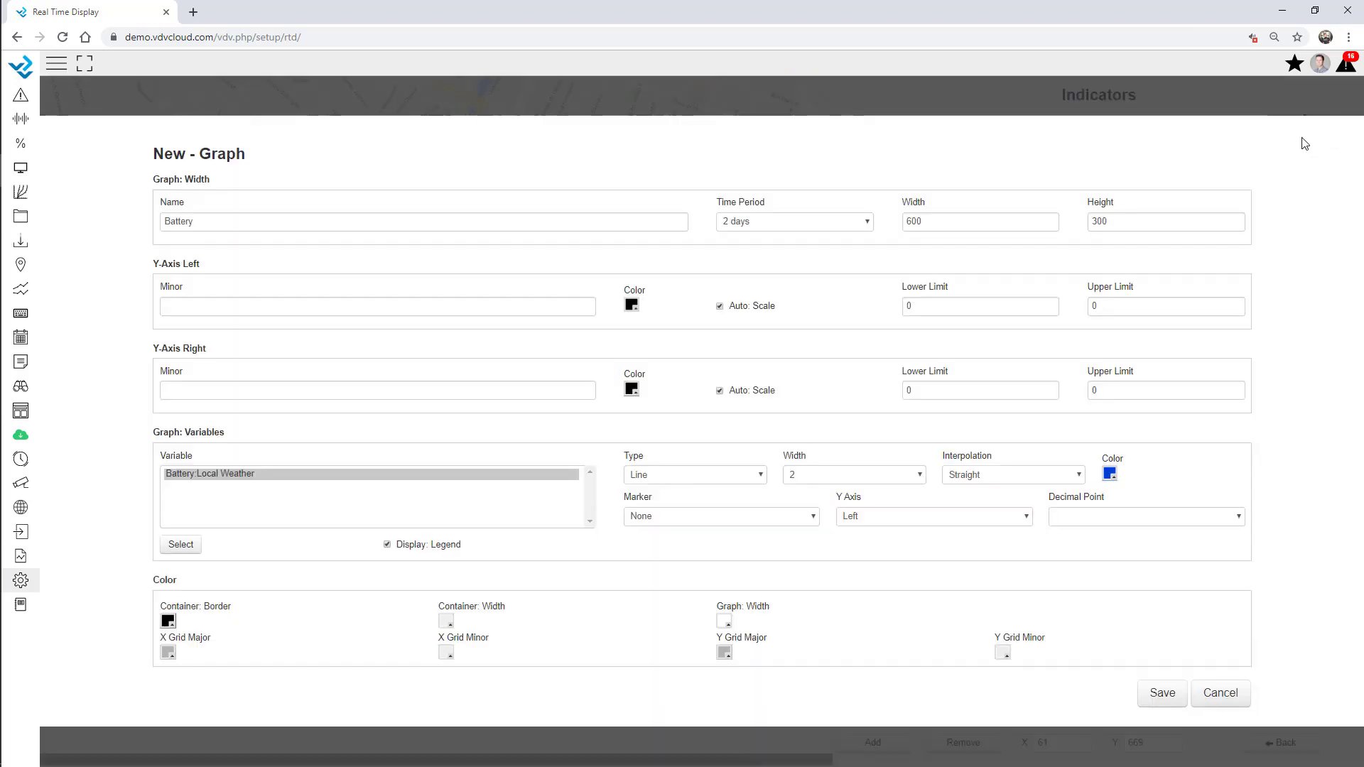
left_click(833, 226)
scroll(786, 630, "down", 4)
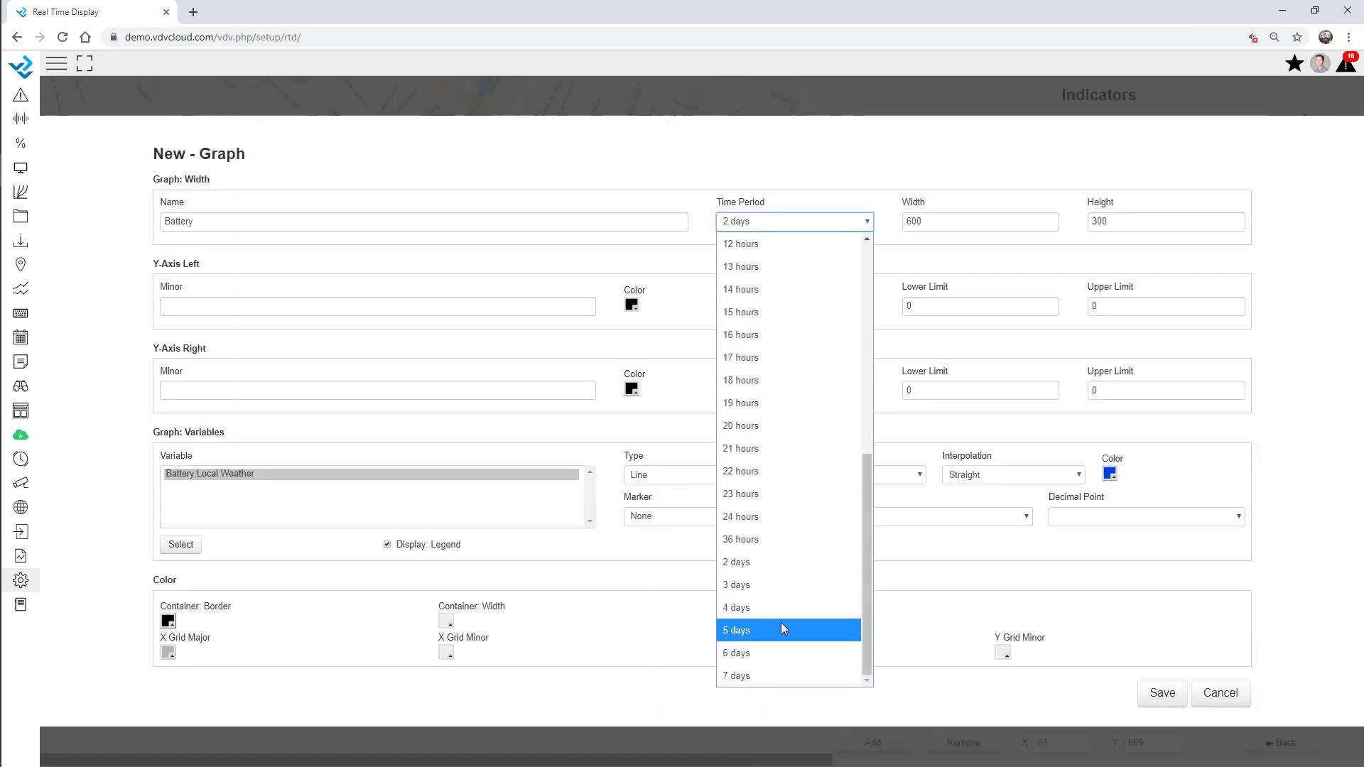
left_click(780, 631)
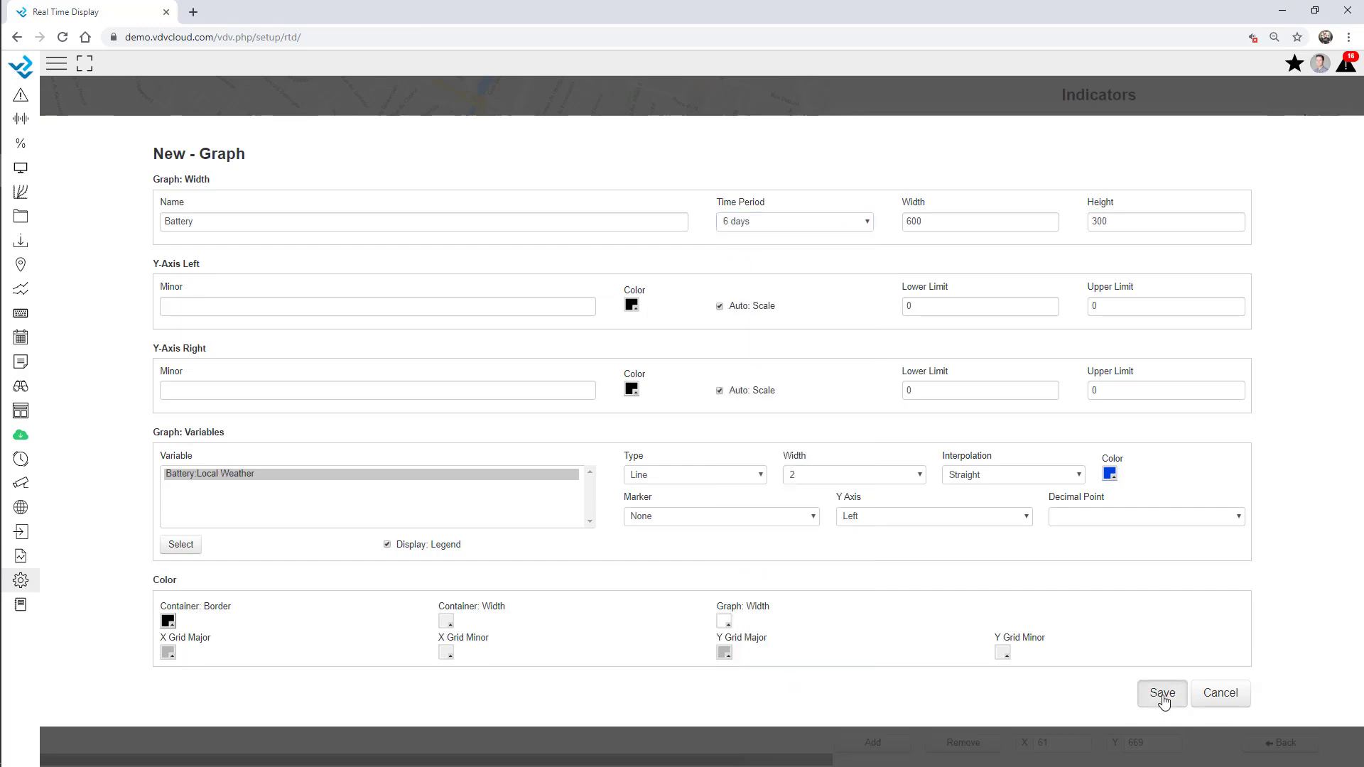
left_click(1161, 693)
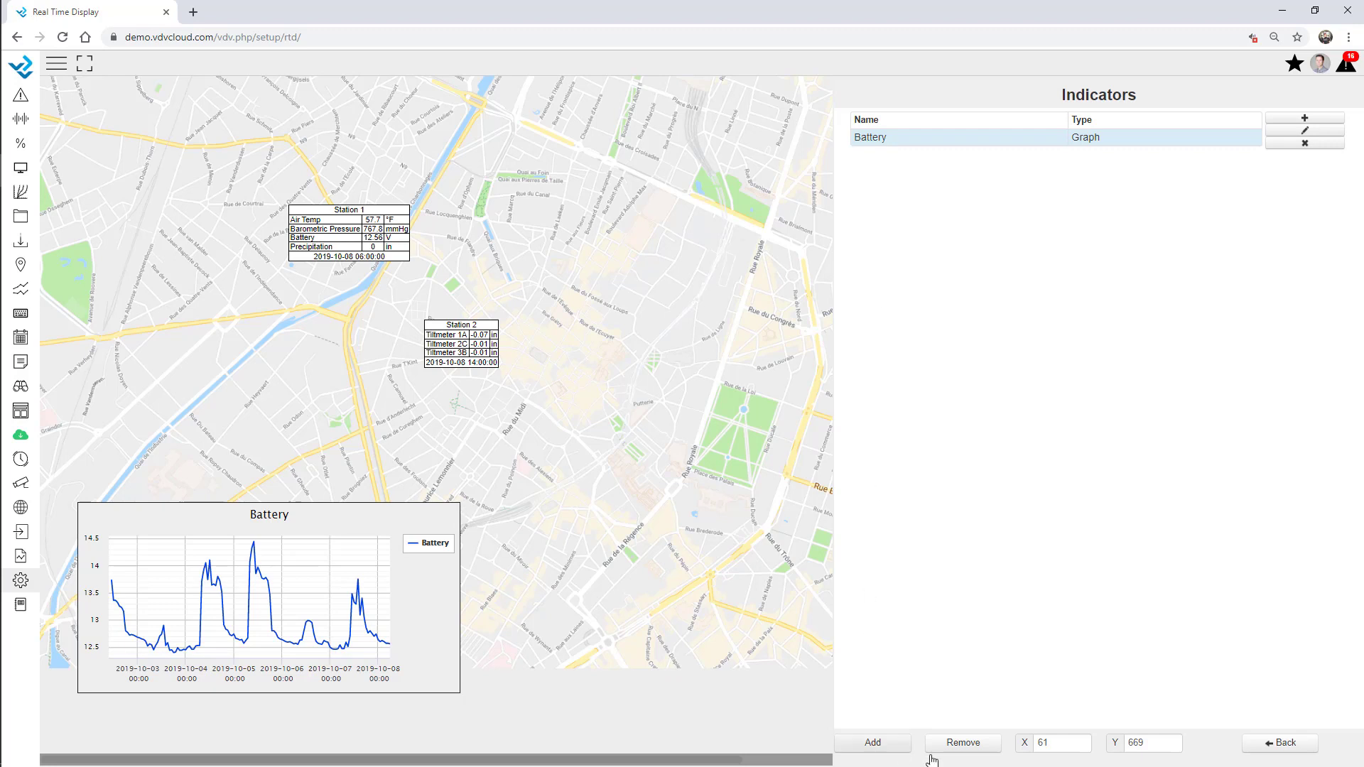
In General settings, set Data Groups line padding to 5 and Name Font Size to 16
left_click(1273, 745)
left_click(865, 122)
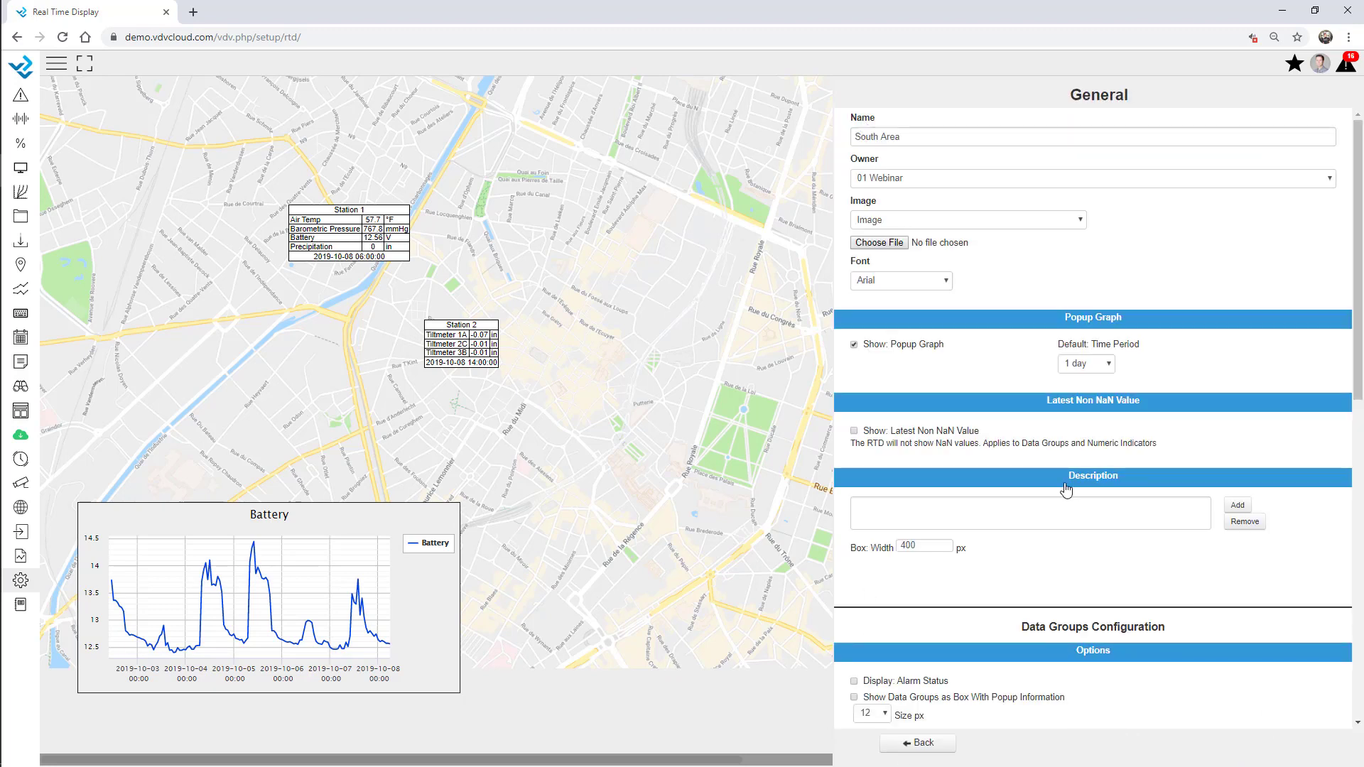
scroll(1065, 490, "down", 5)
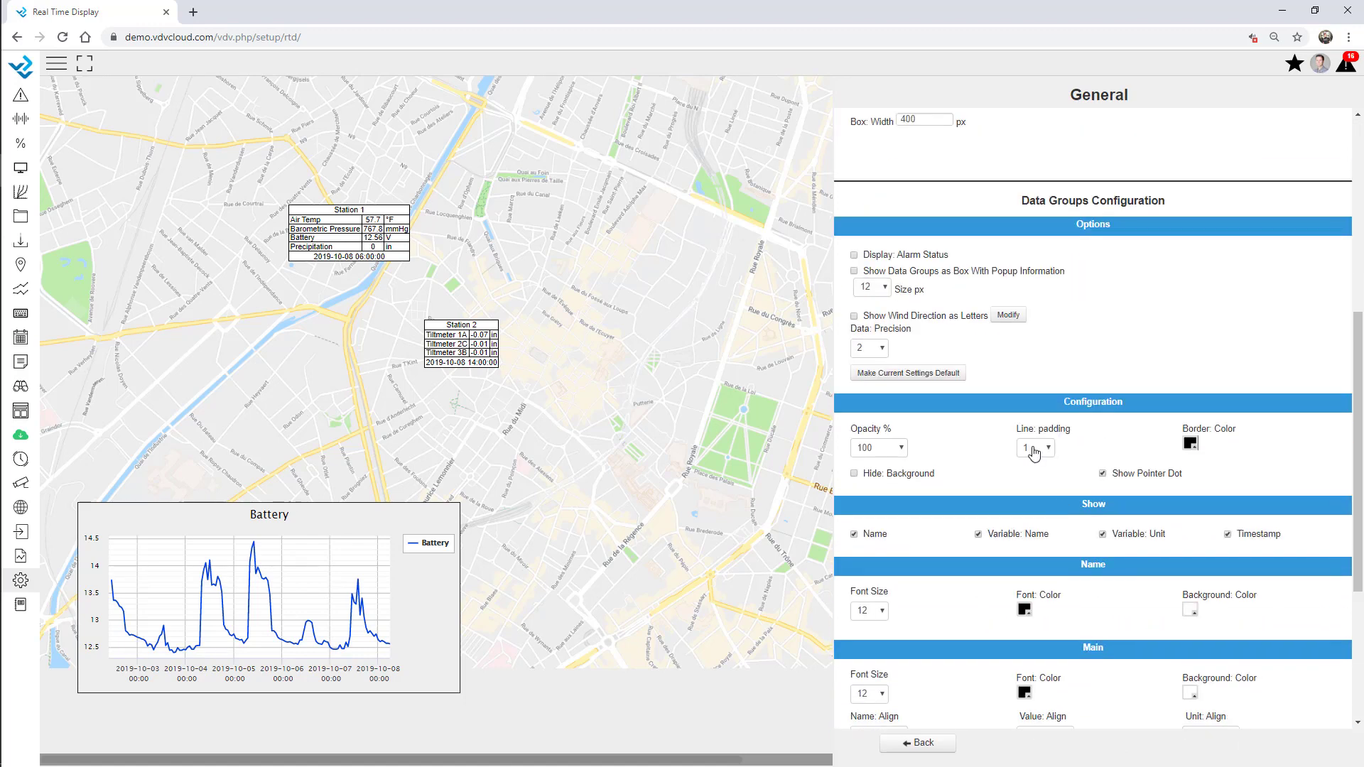
left_click(1033, 448)
left_click(1035, 177)
scroll(959, 412, "down", 4)
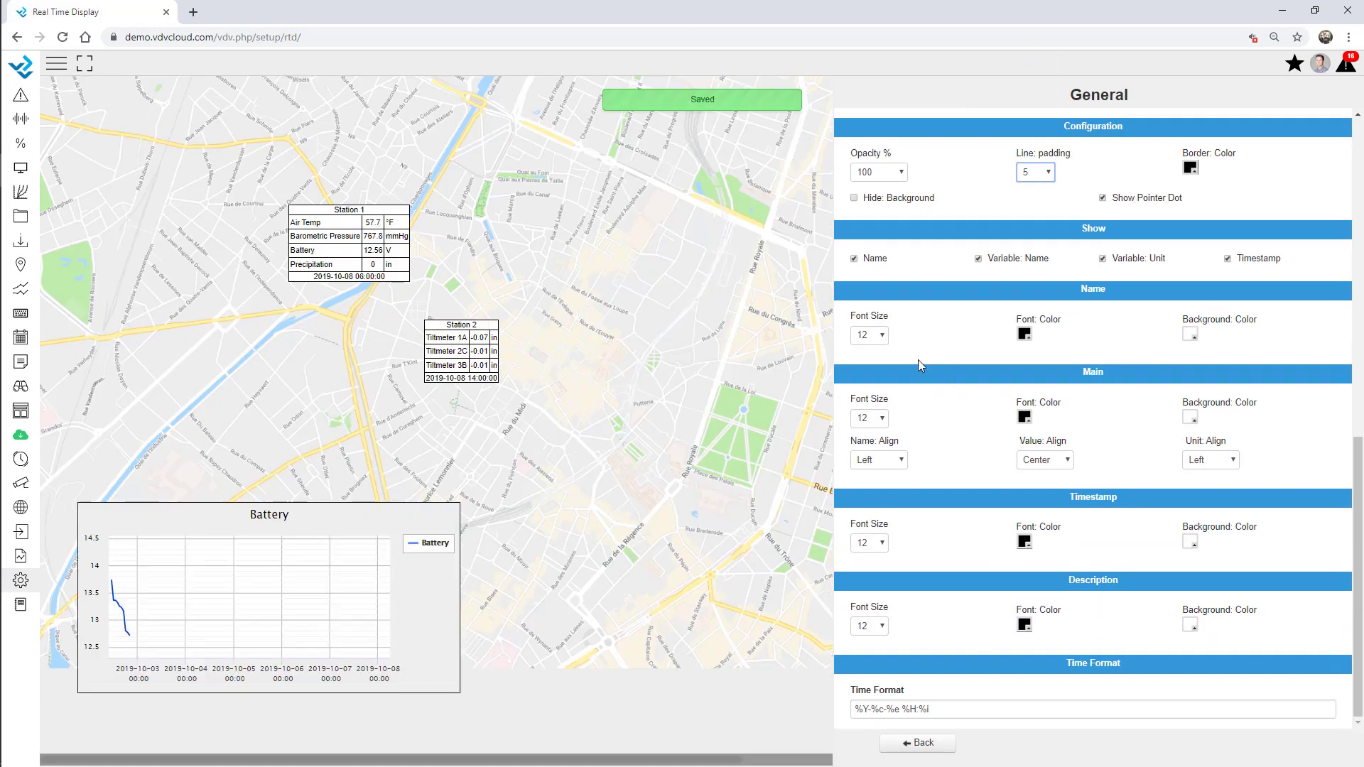
left_click(868, 335)
left_click(866, 579)
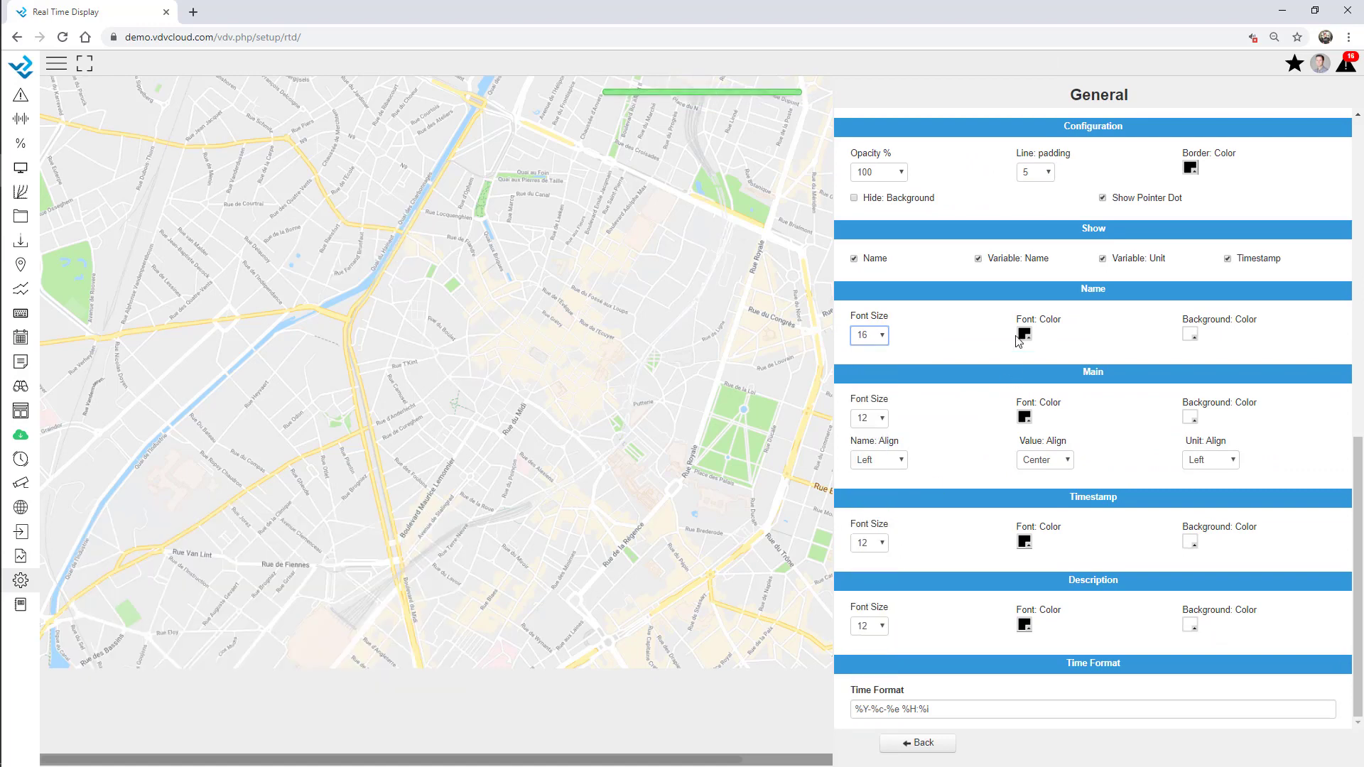
left_click(929, 746)
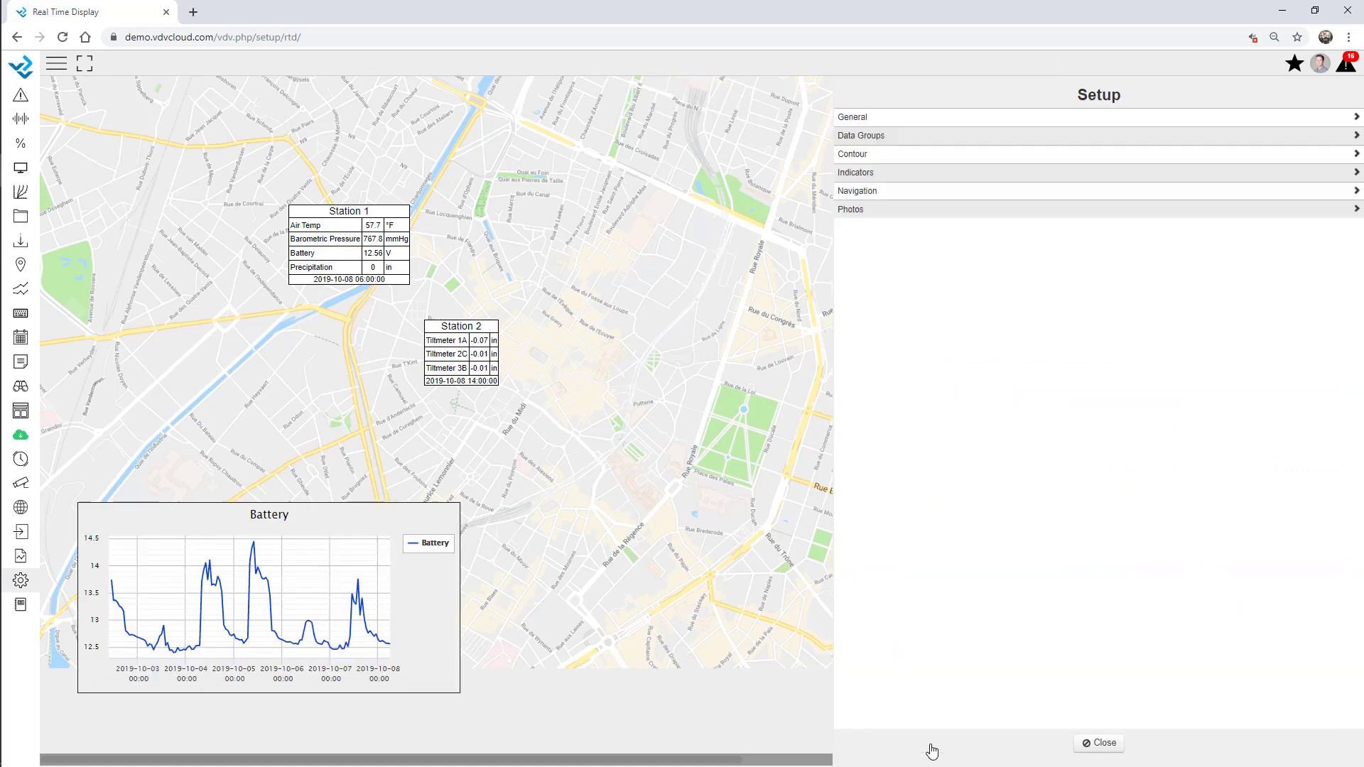
Create a 'Back to Overview' navigation button linking to Webinar Overview
left_click(868, 198)
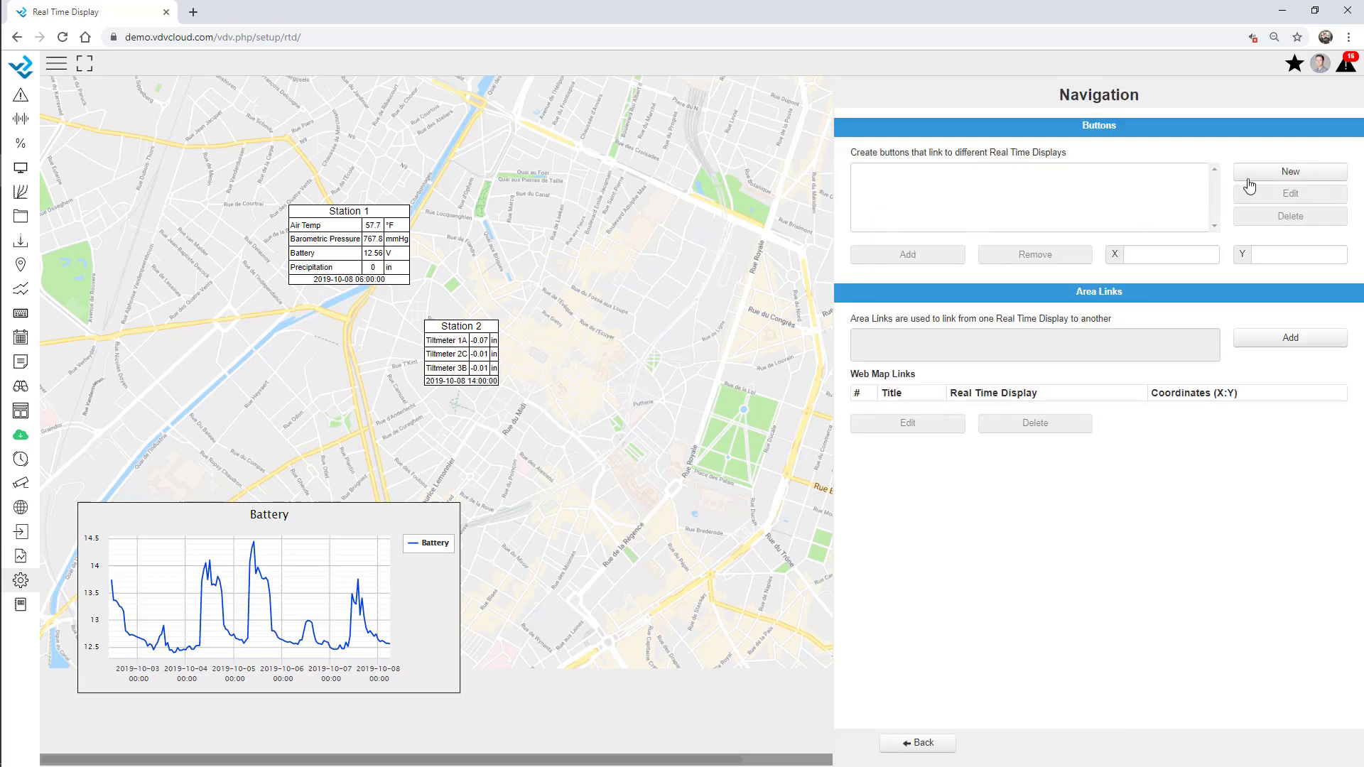
left_click(1280, 174)
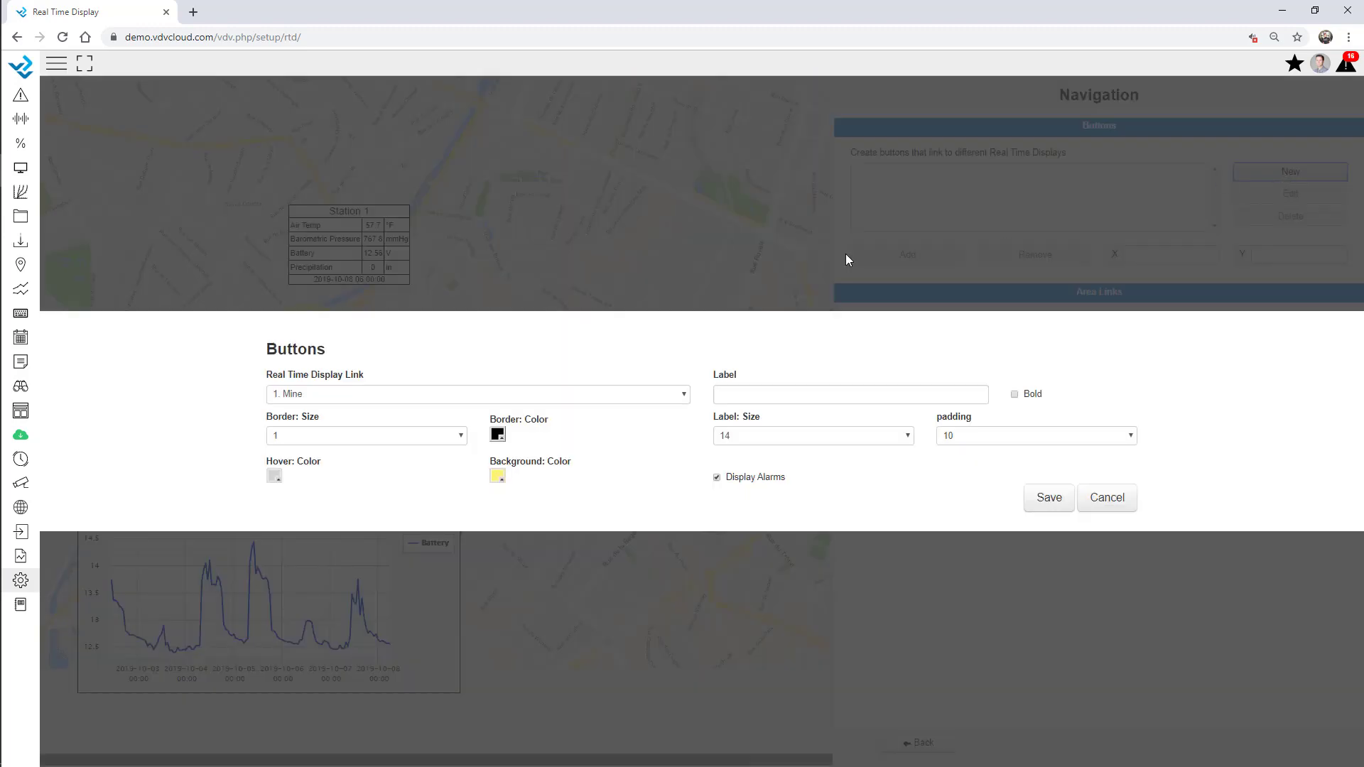
left_click(419, 395)
left_click(376, 667)
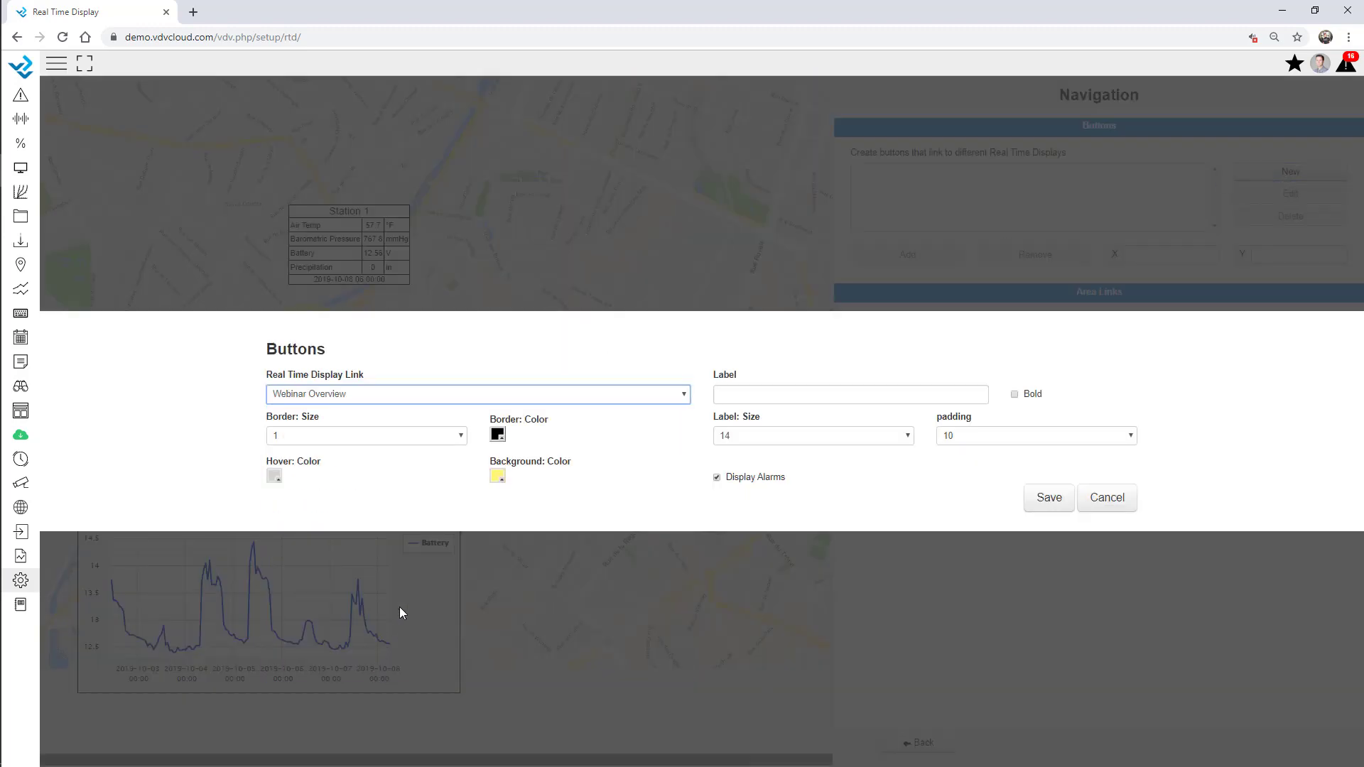
left_click(753, 395)
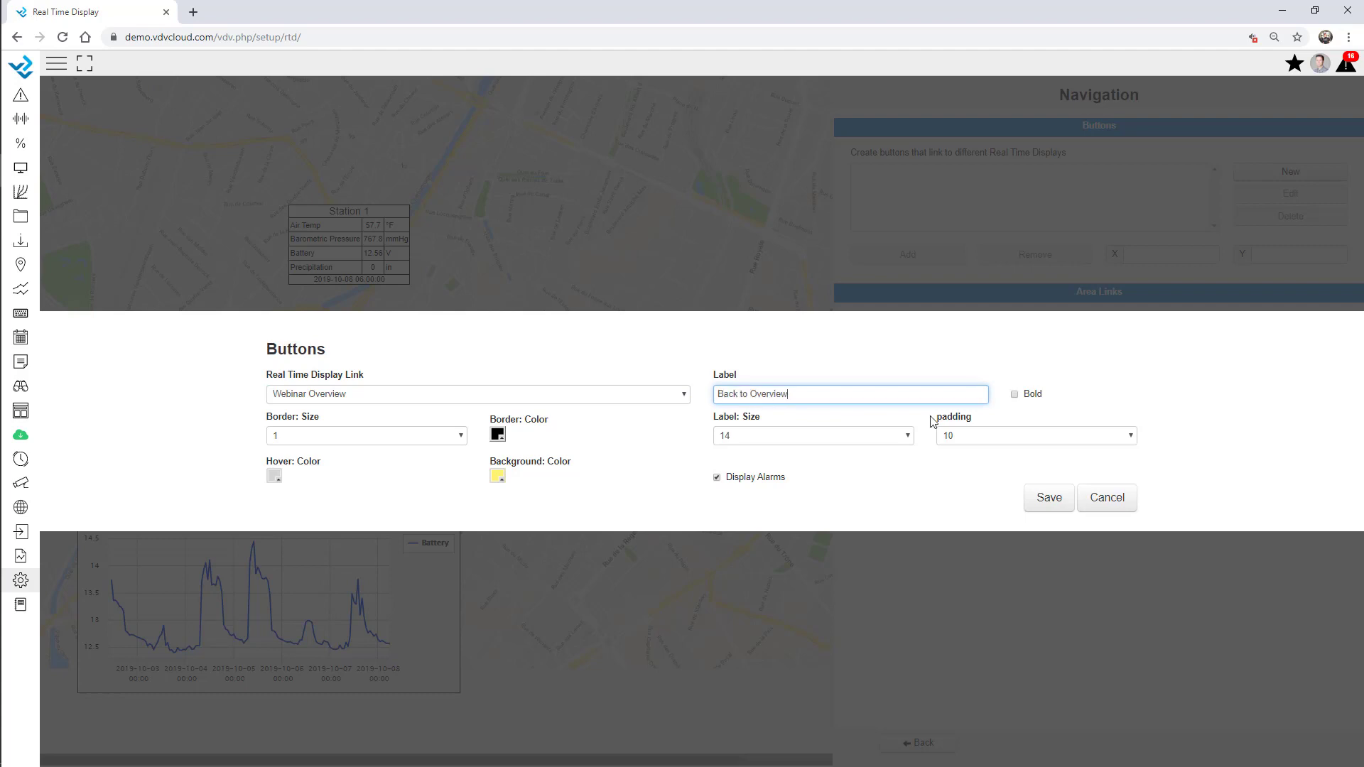
left_click(1034, 504)
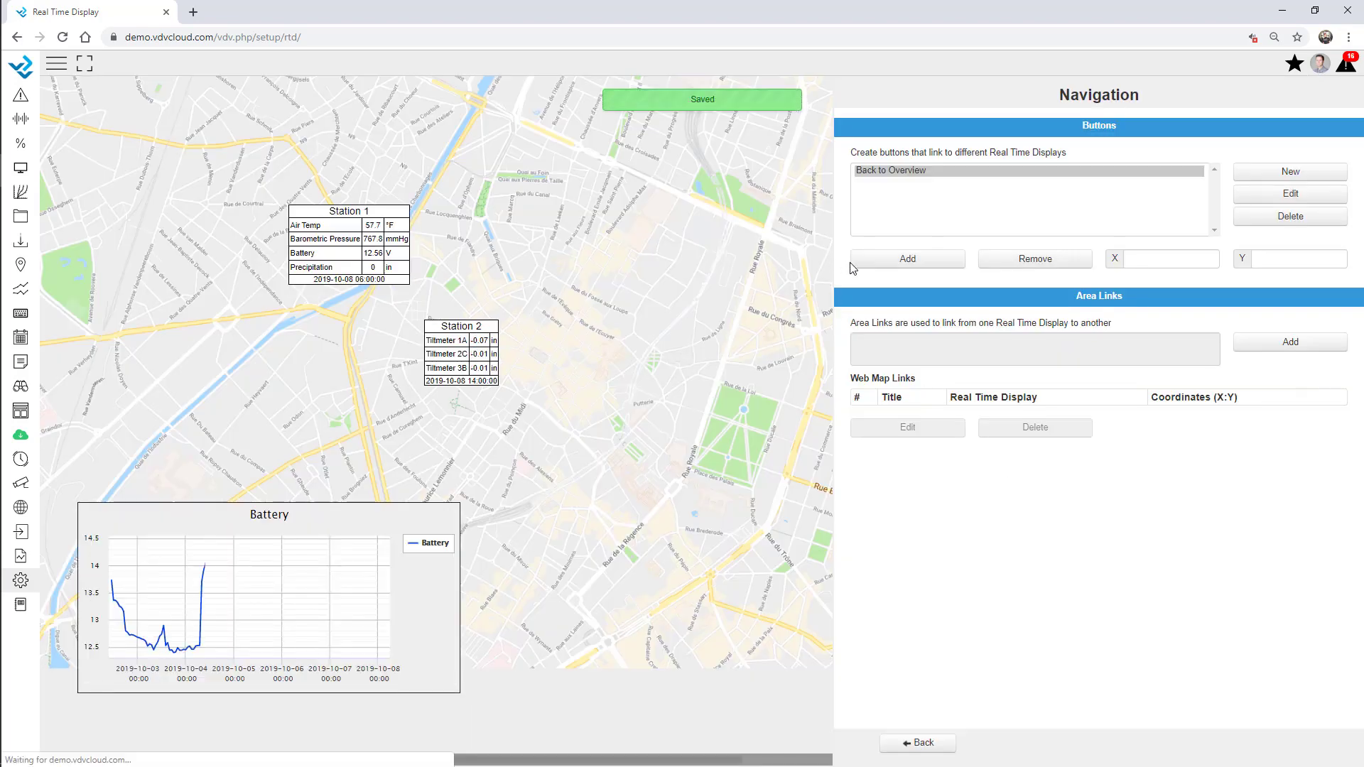
Place the Back to Overview button at the map's top-left, X 28, Y 21
left_click(854, 262)
left_click(61, 92)
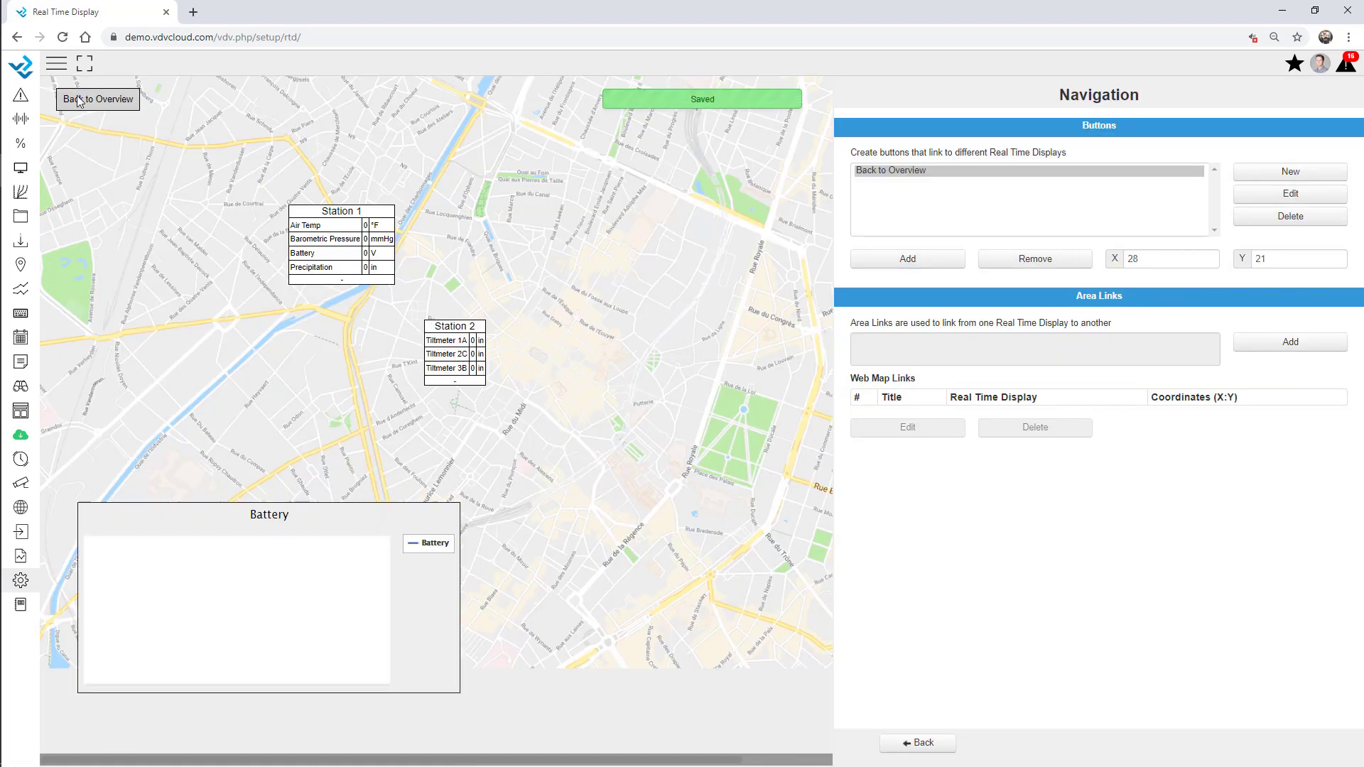
left_click(927, 743)
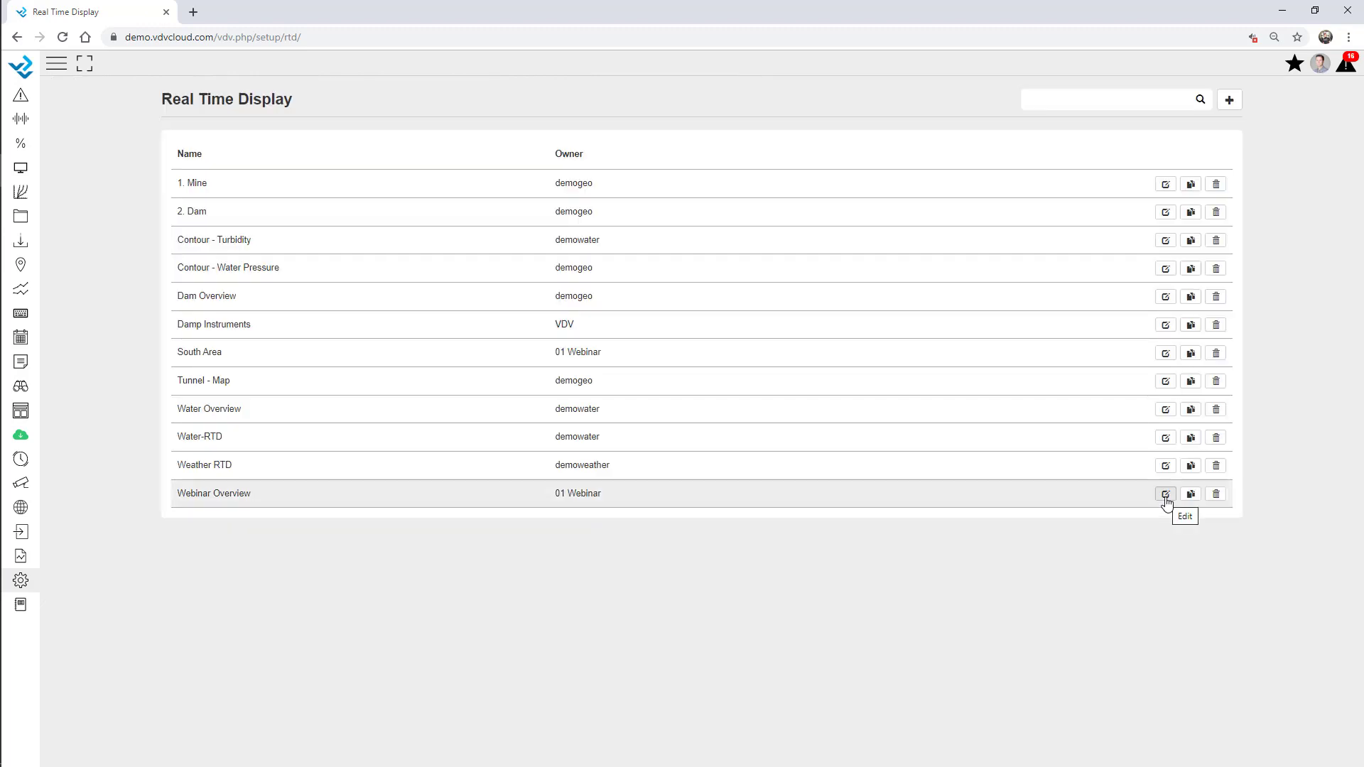
On Webinar Overview, create a navigation button labelled South Area linking to the South Area display
left_click(1165, 494)
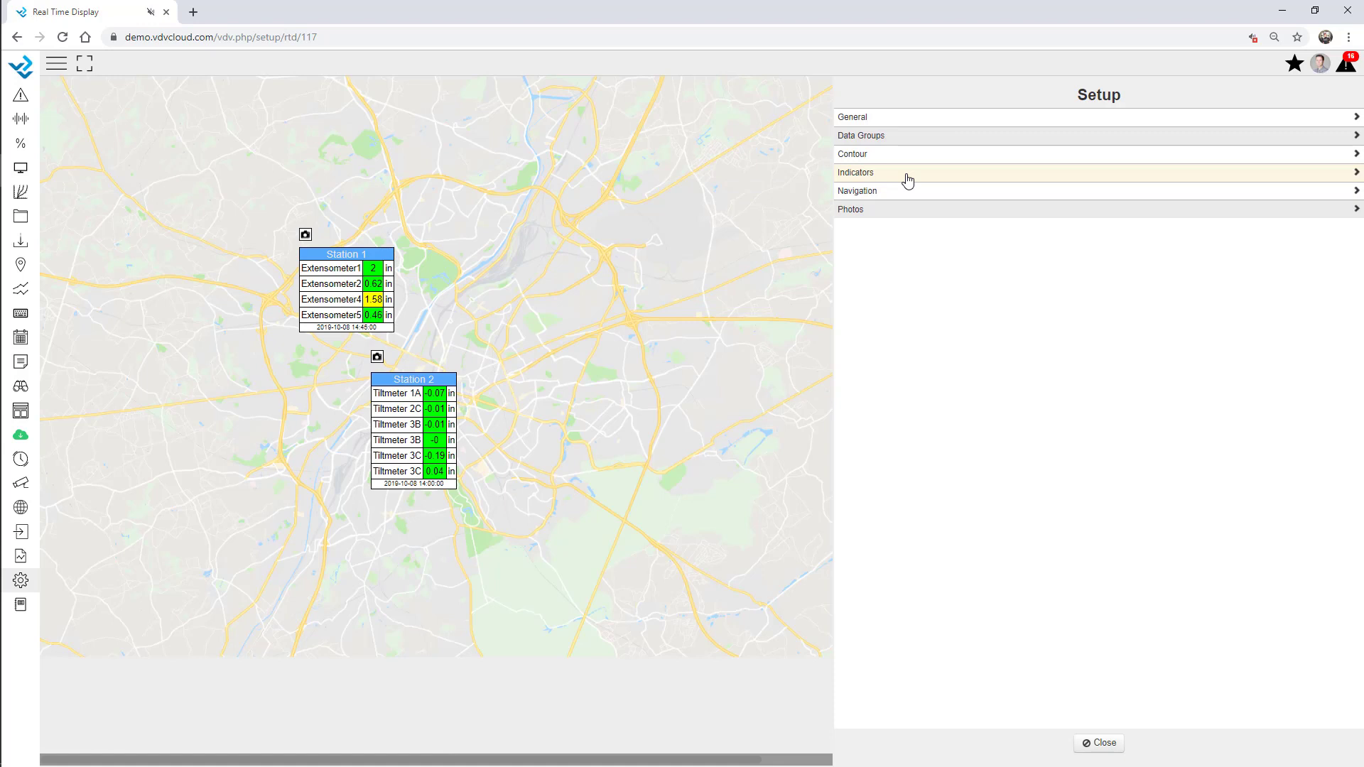
left_click(872, 190)
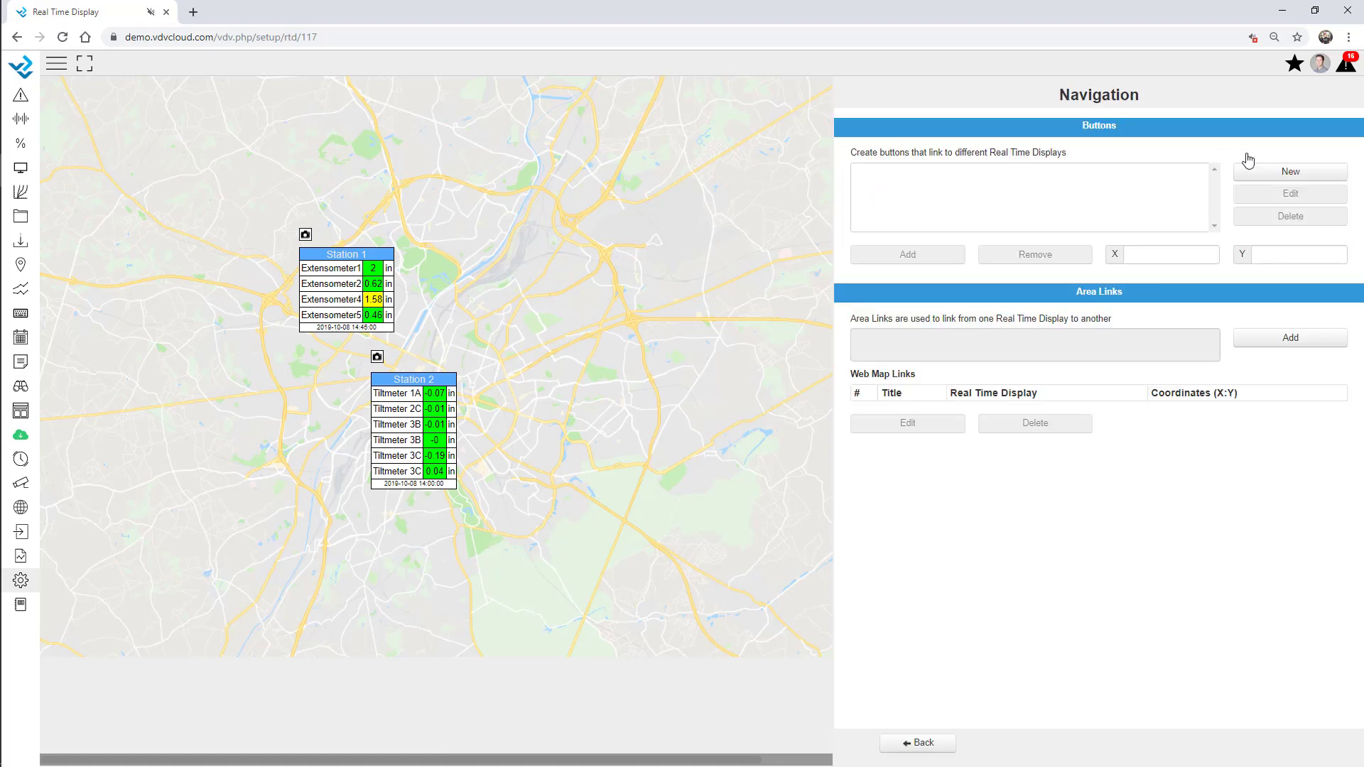
left_click(1294, 172)
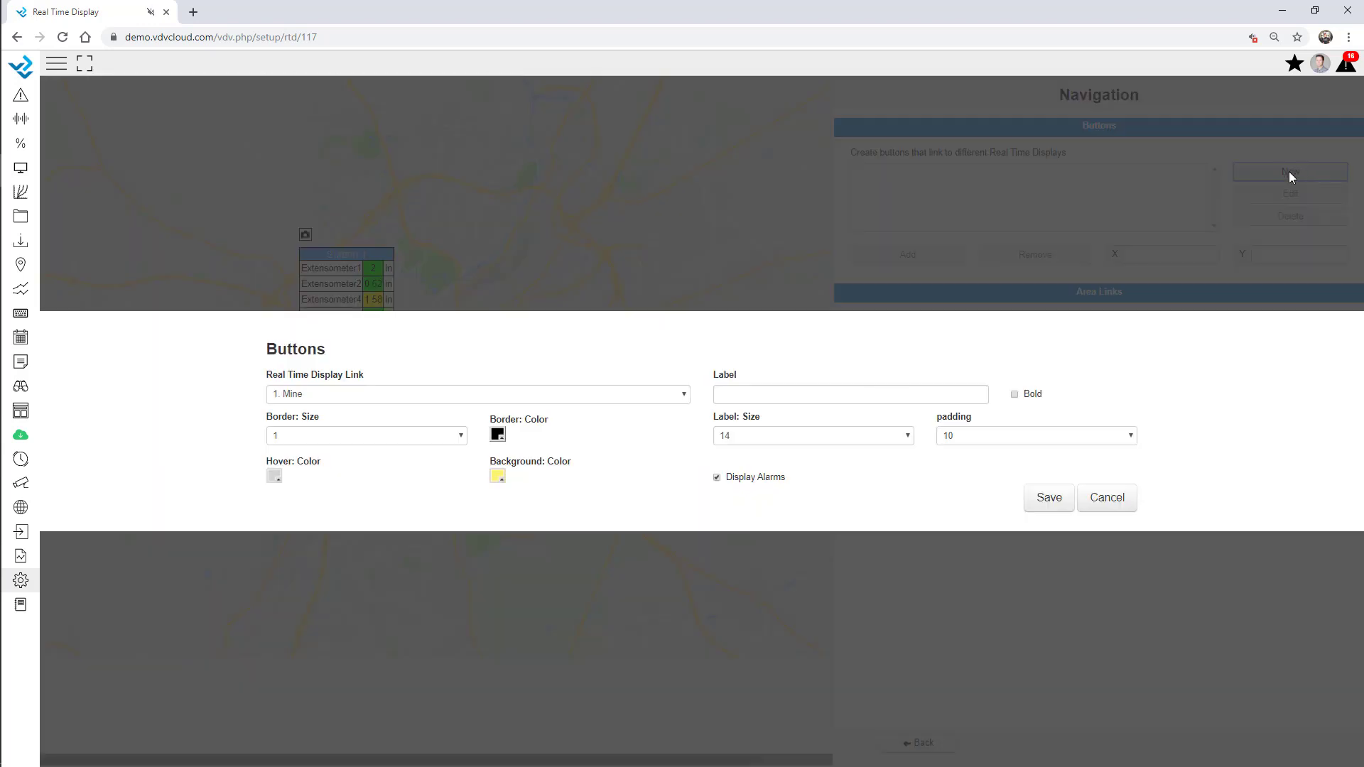
left_click(367, 402)
left_click(330, 551)
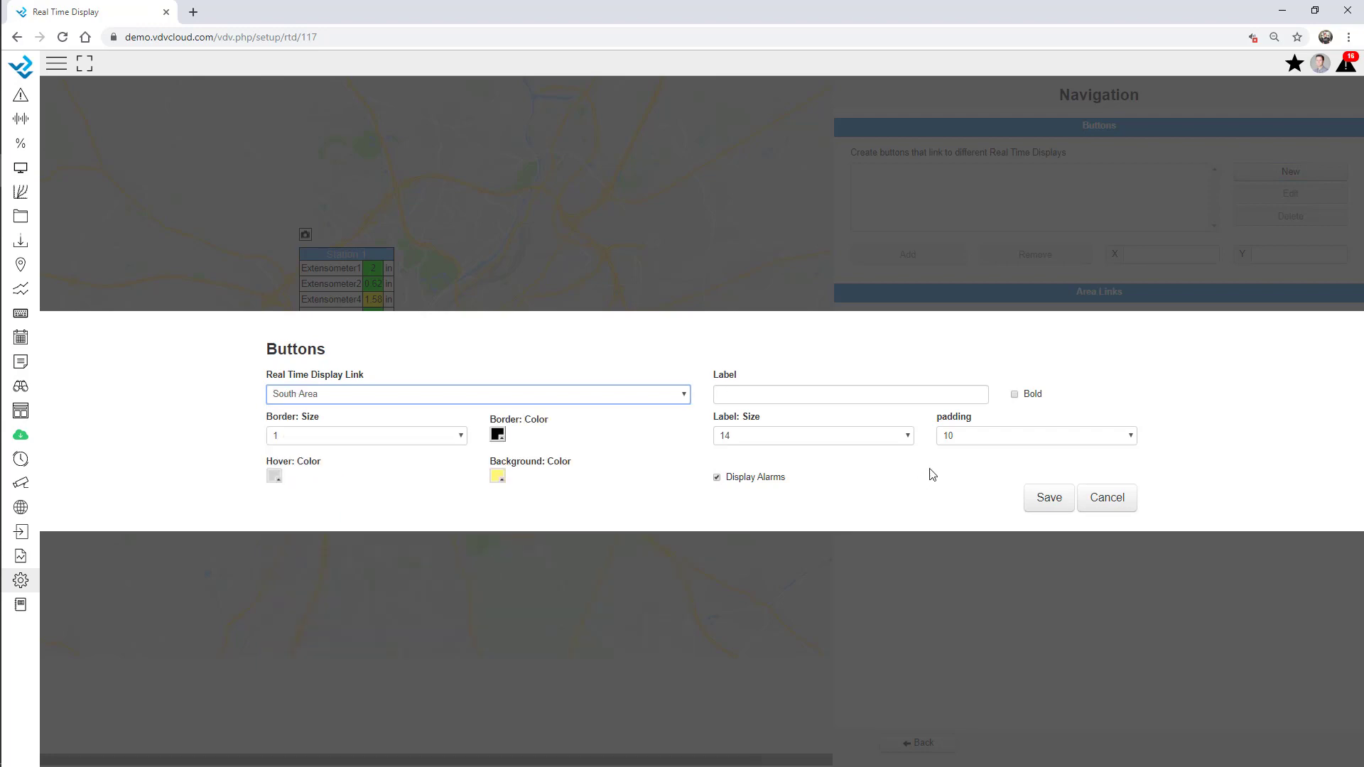
left_click(782, 395)
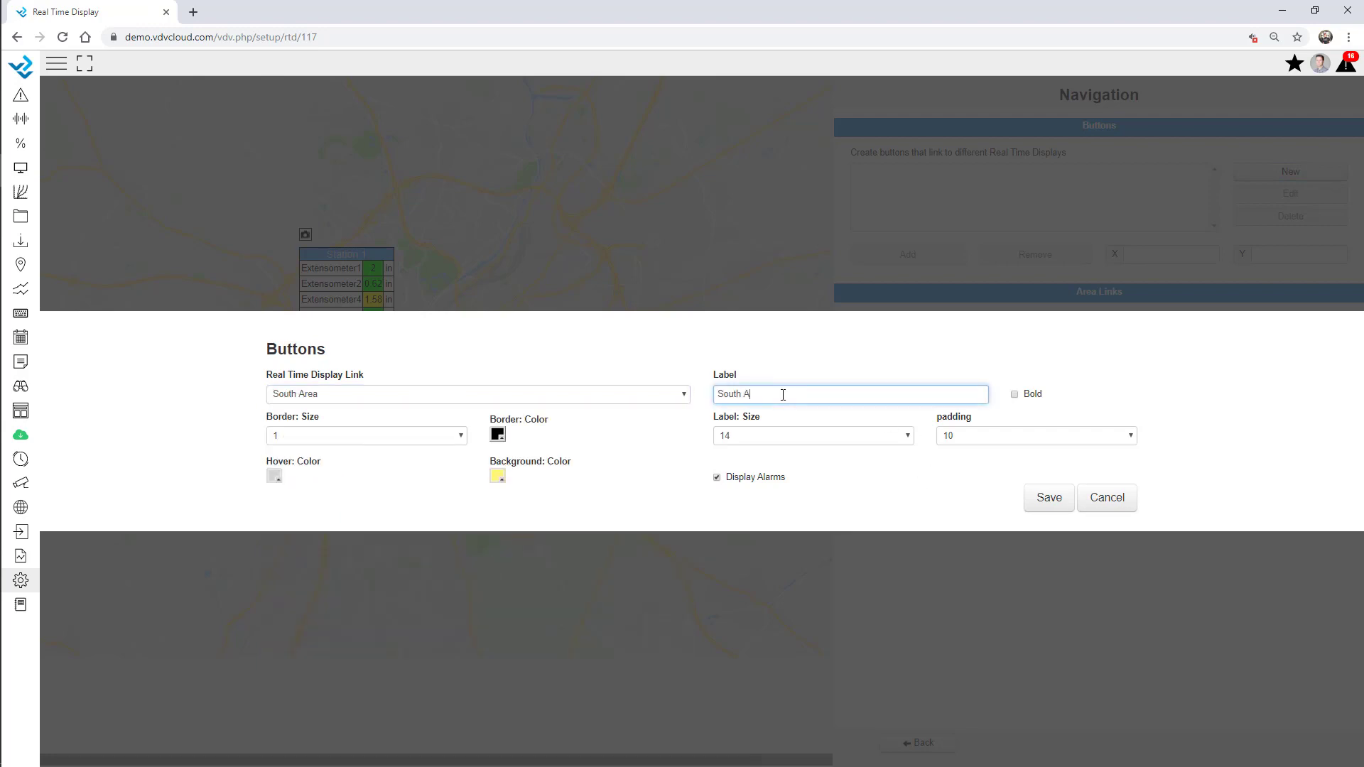
left_click(1051, 500)
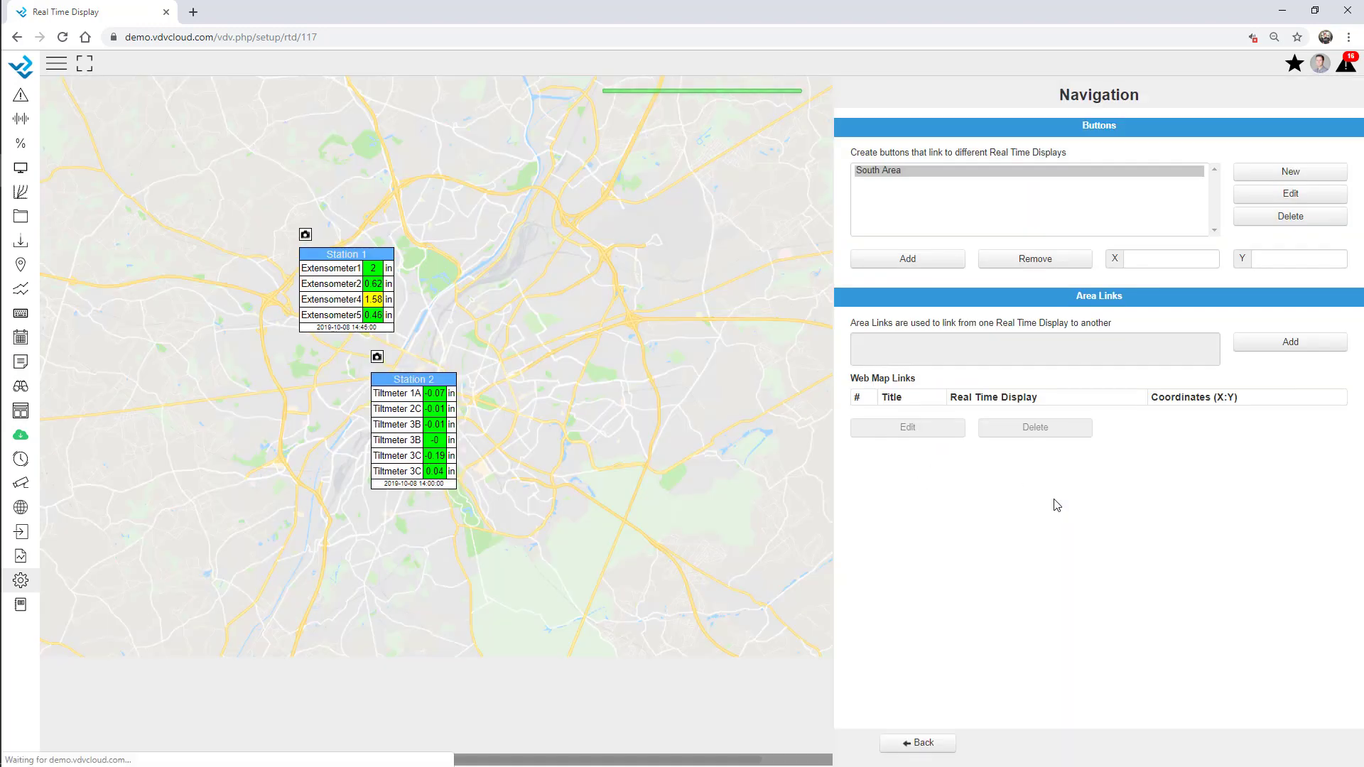
Place the South Area button below Station 2, at X 511, Y 674
left_click(904, 260)
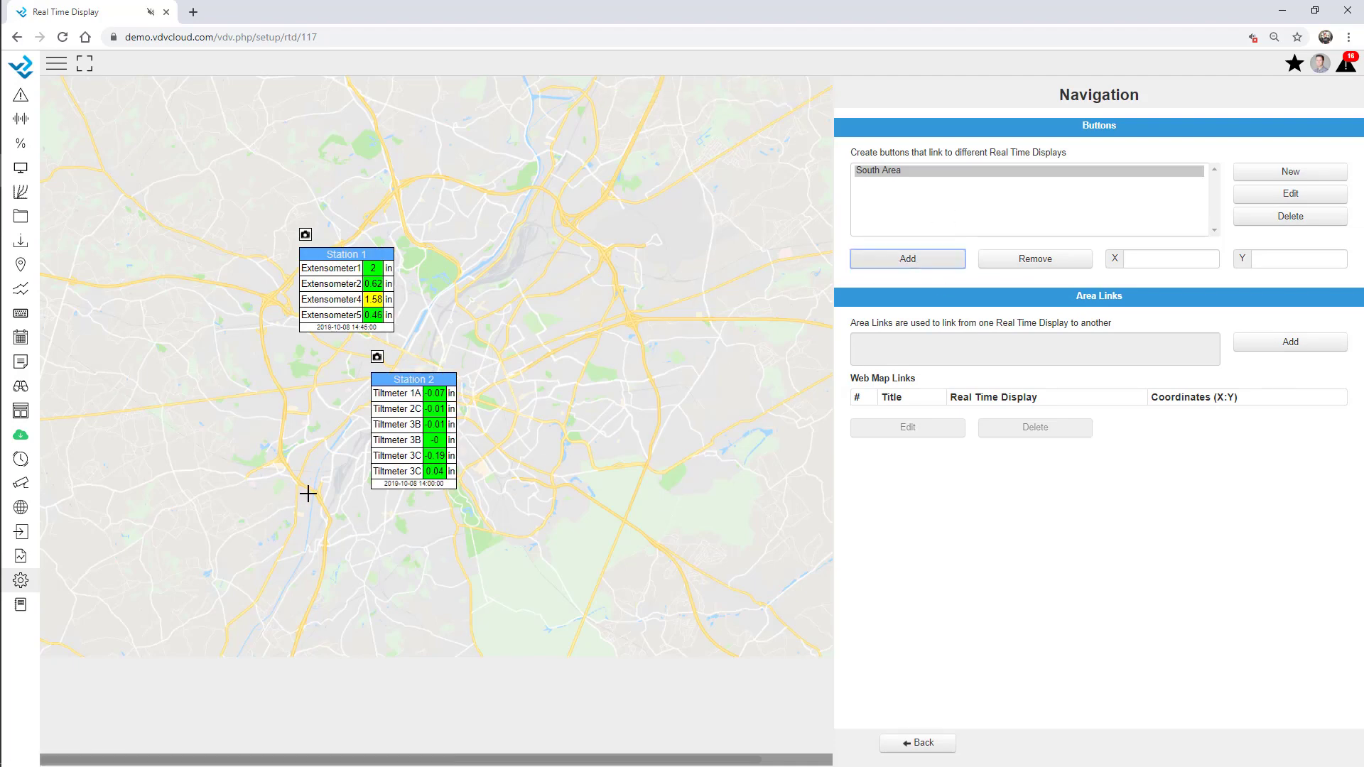
left_click(363, 510)
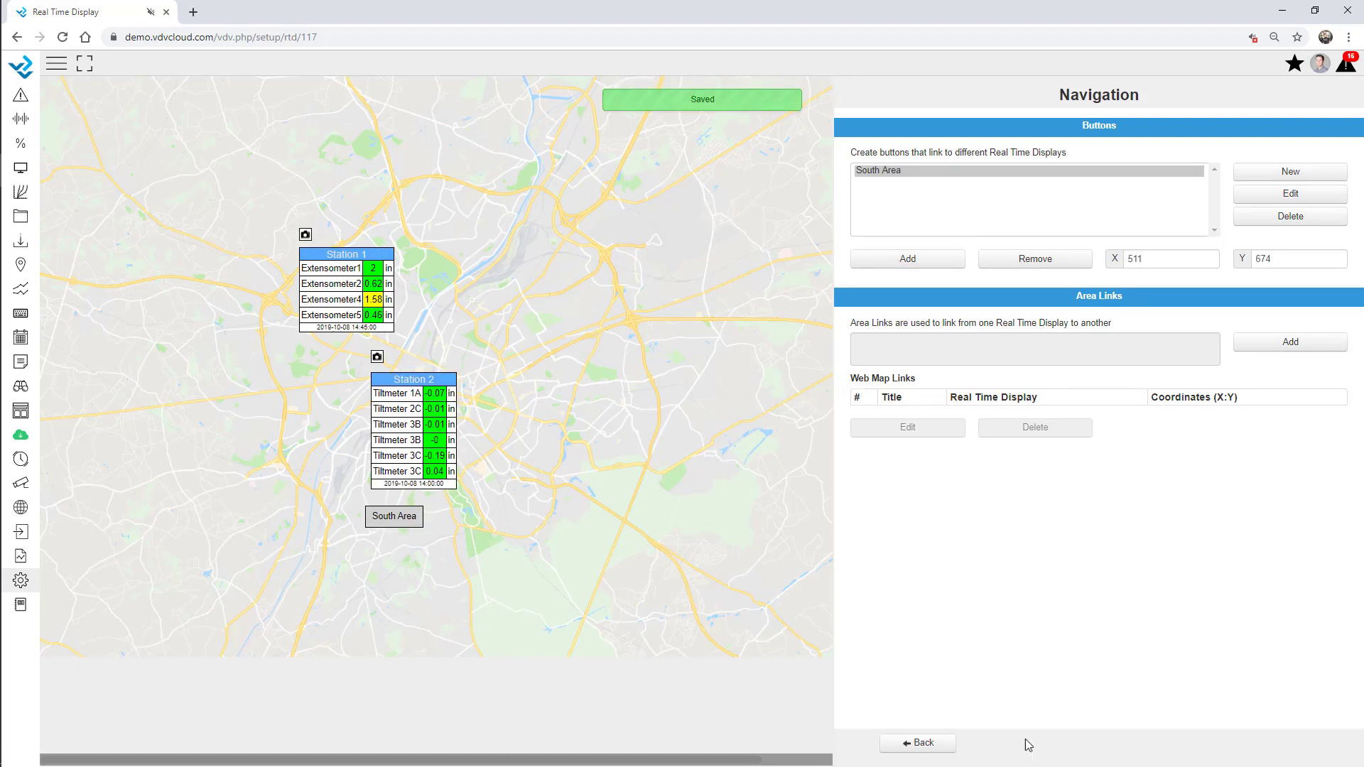
left_click(918, 740)
left_click(1103, 741)
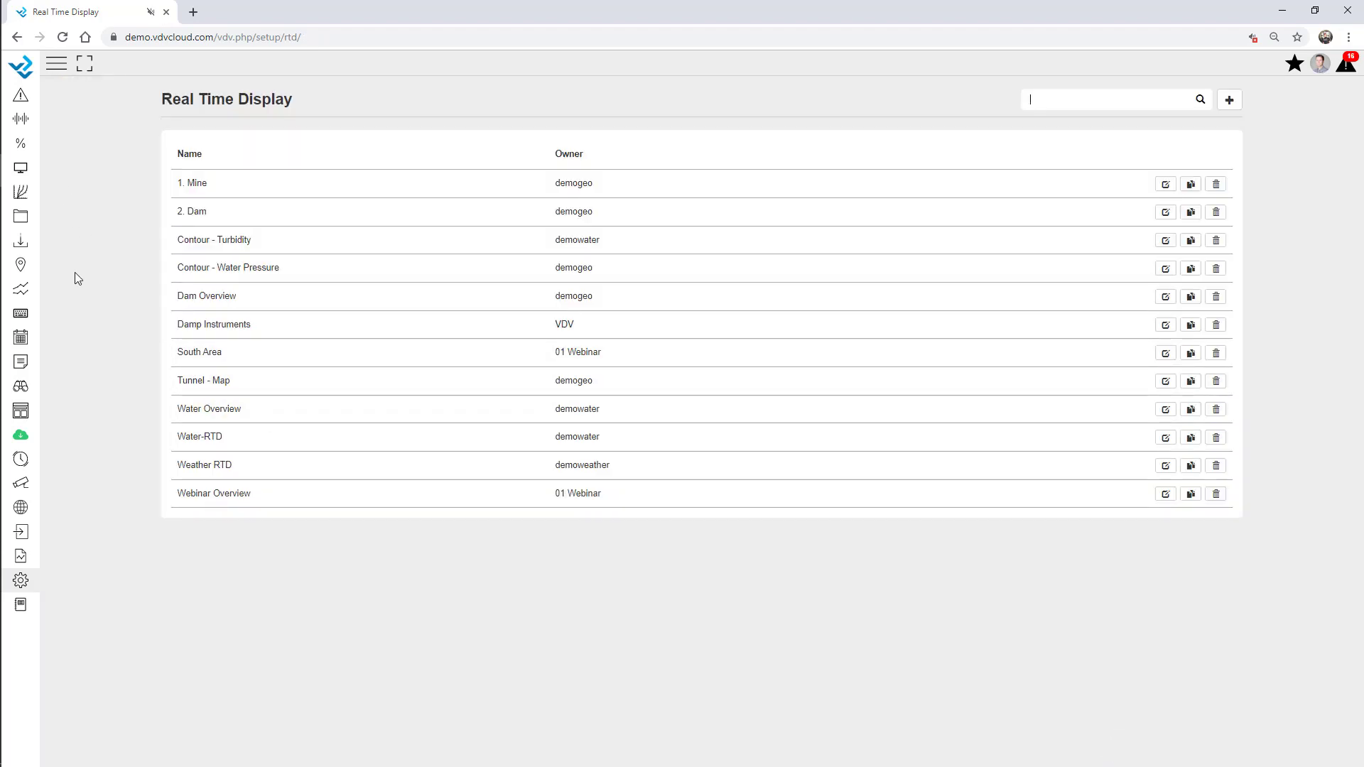
View the Webinar Overview map, follow its South Area link, and return via Back to Overview
left_click(21, 339)
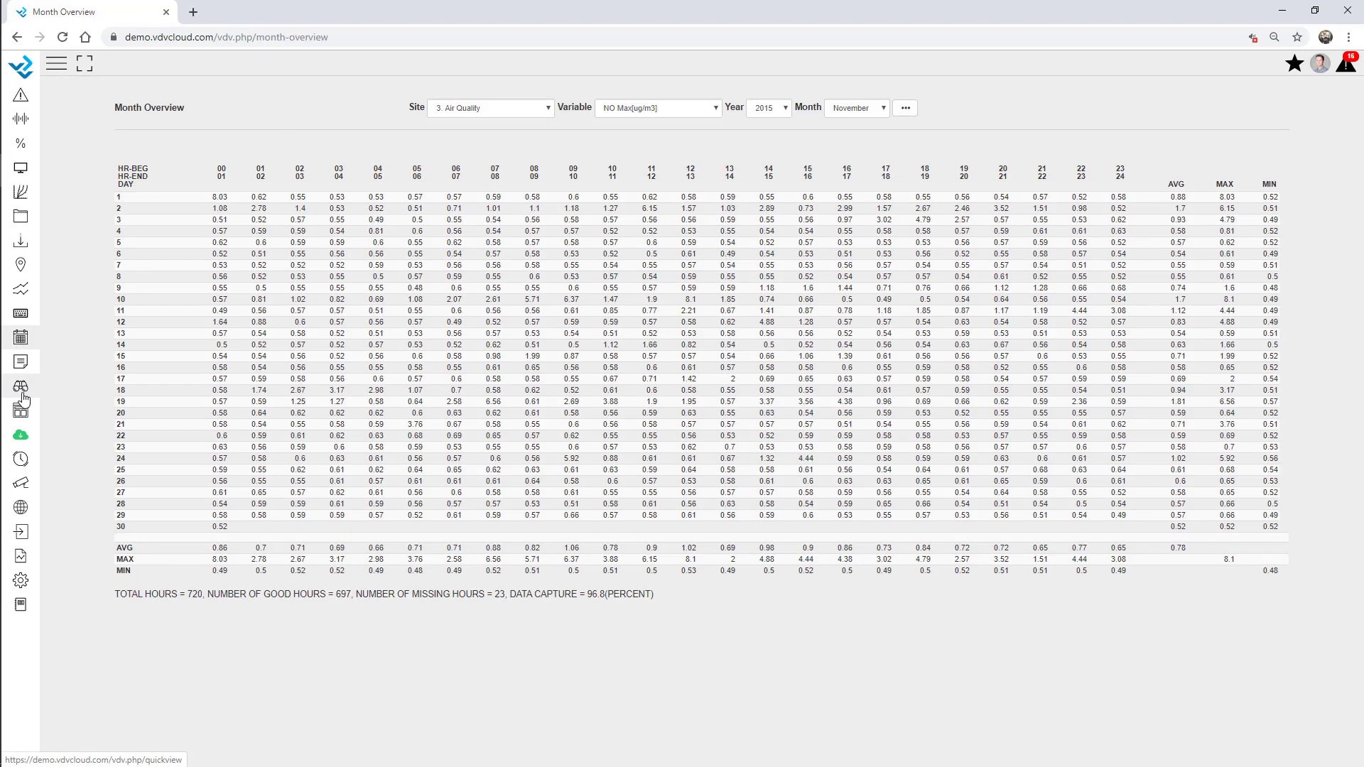
left_click(20, 411)
left_click(41, 354)
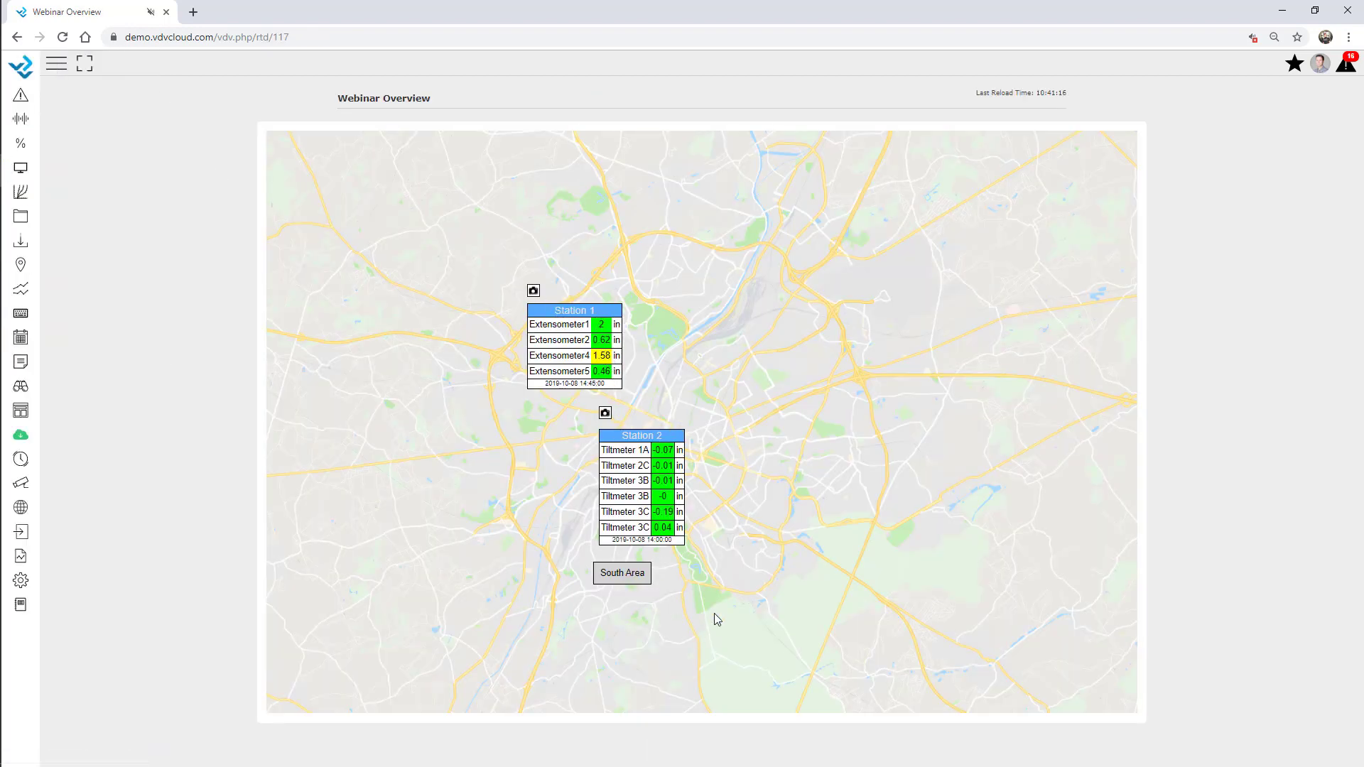
left_click(626, 574)
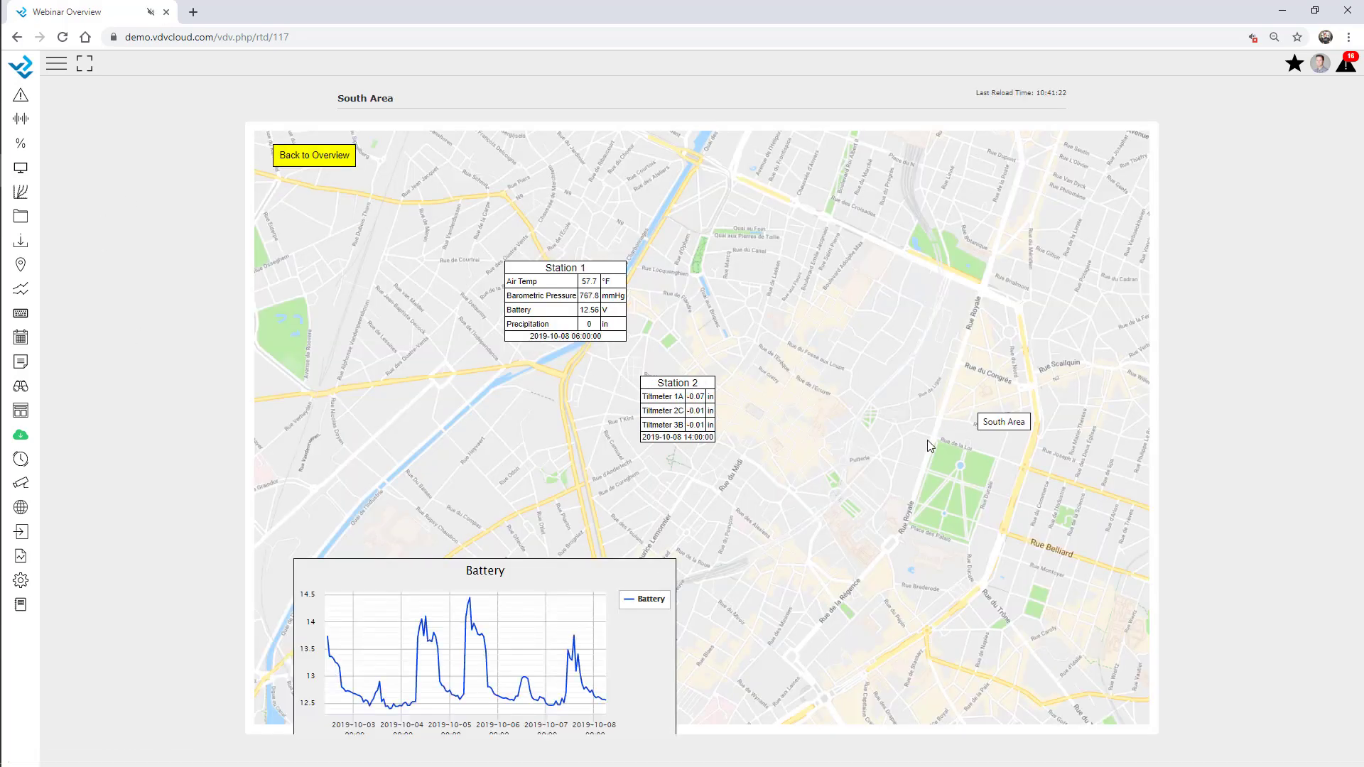
mouse_move(467, 605)
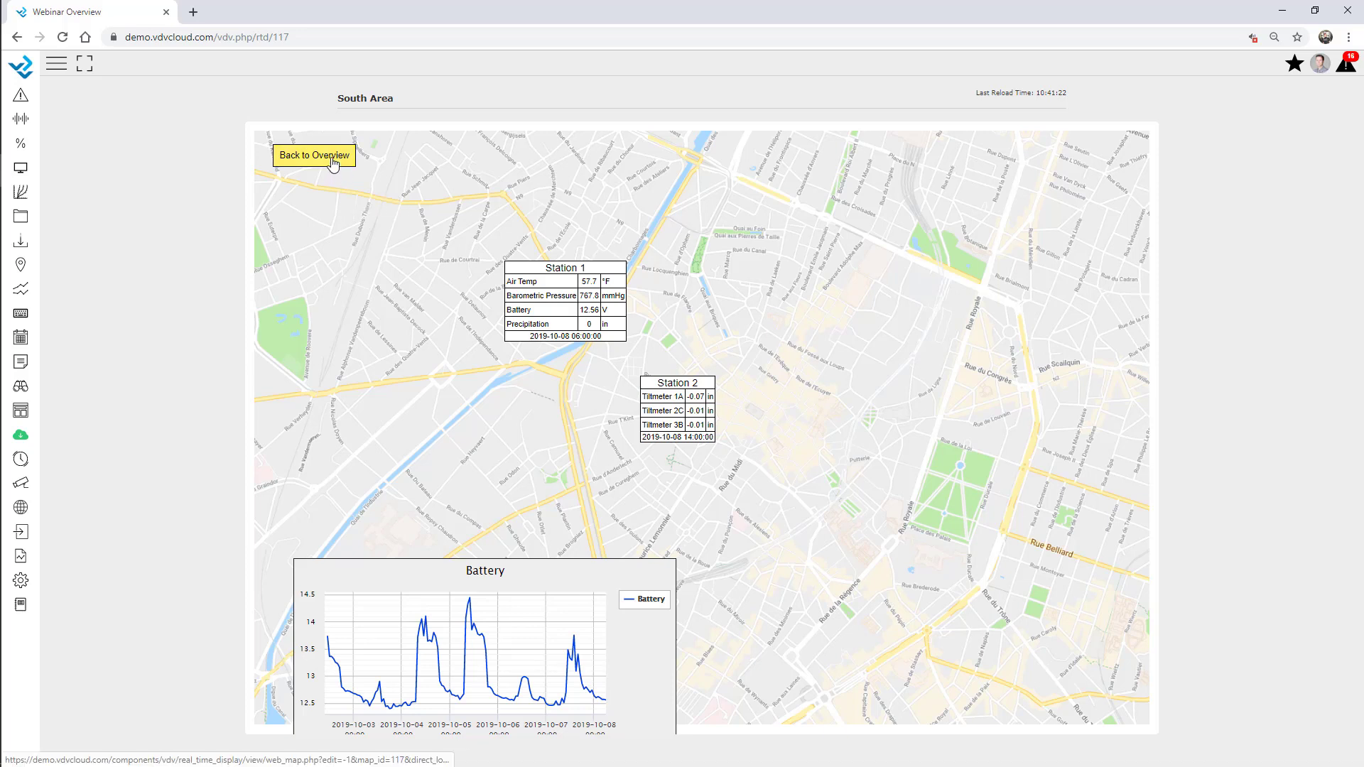
left_click(333, 162)
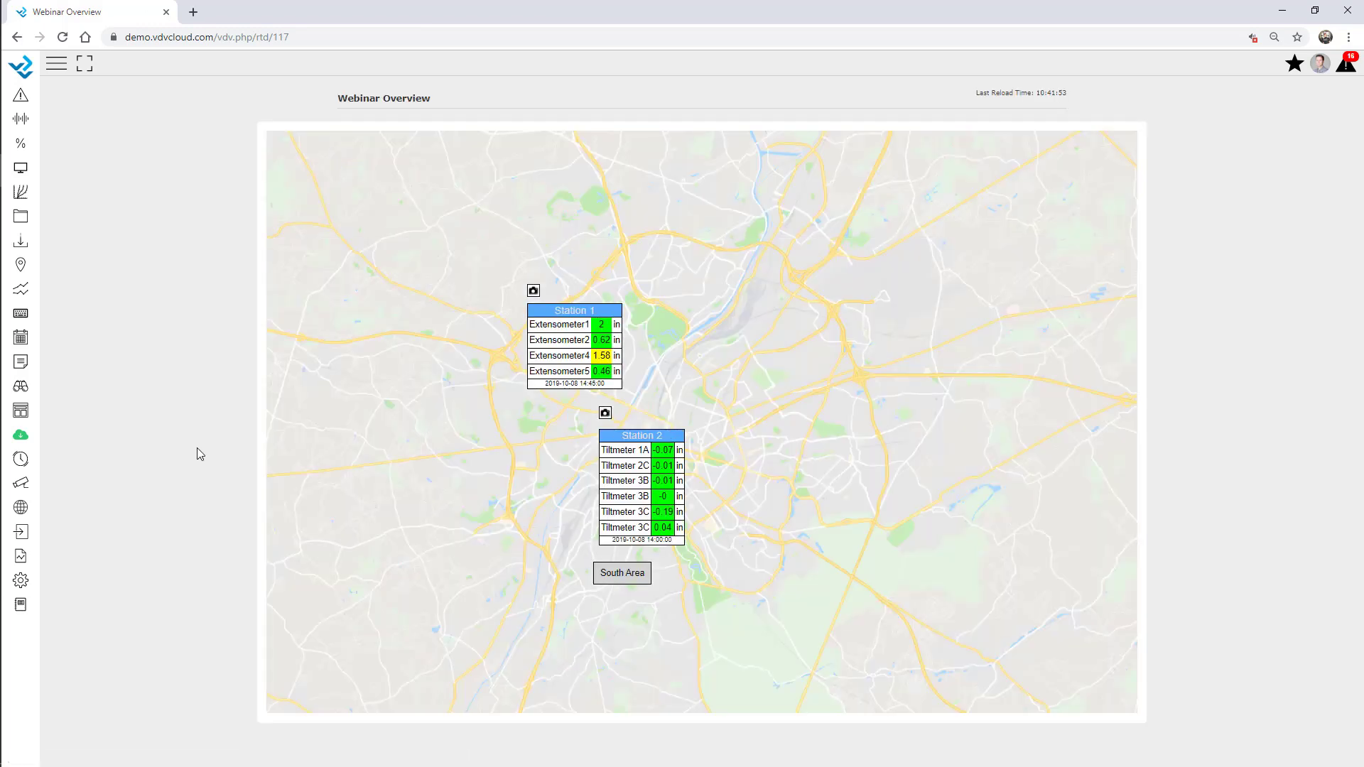
Open the Webinar dashboard for editing and add a new widget
left_click(20, 580)
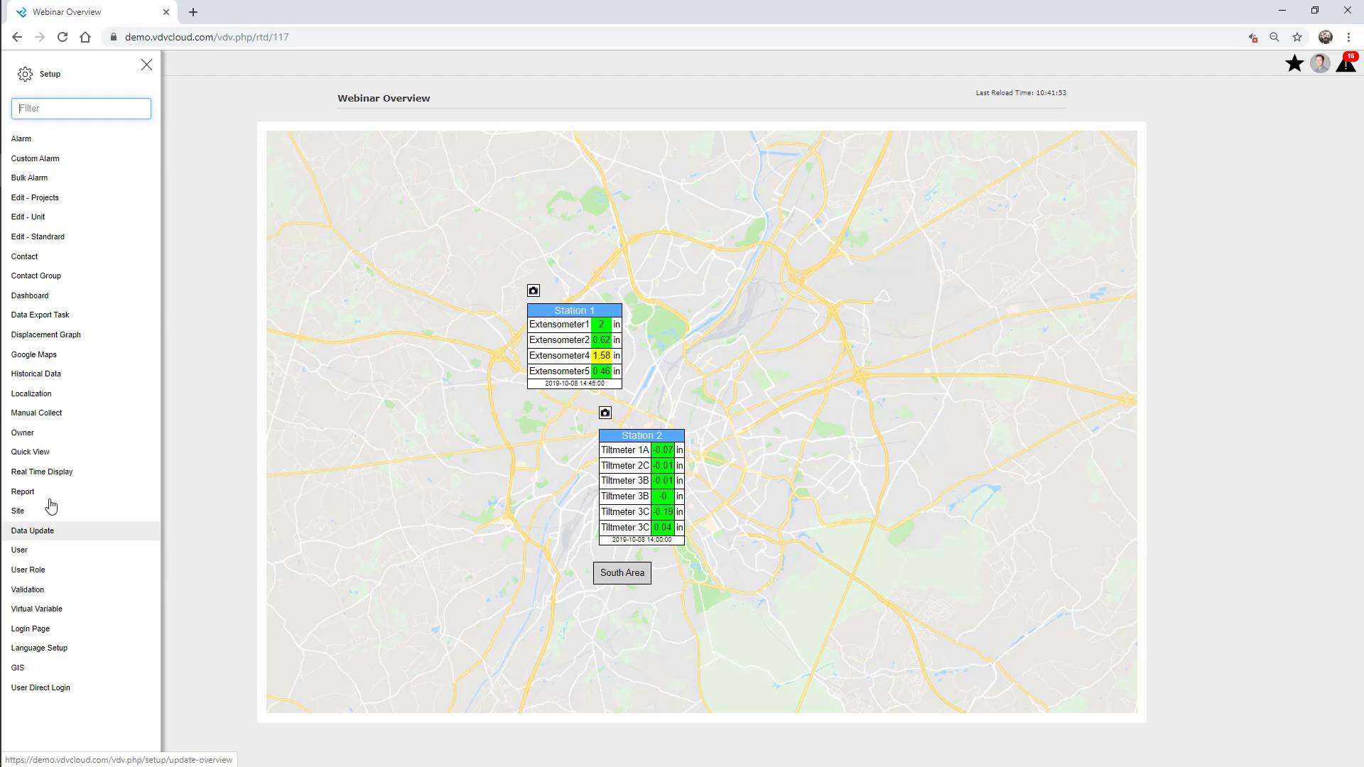
left_click(44, 296)
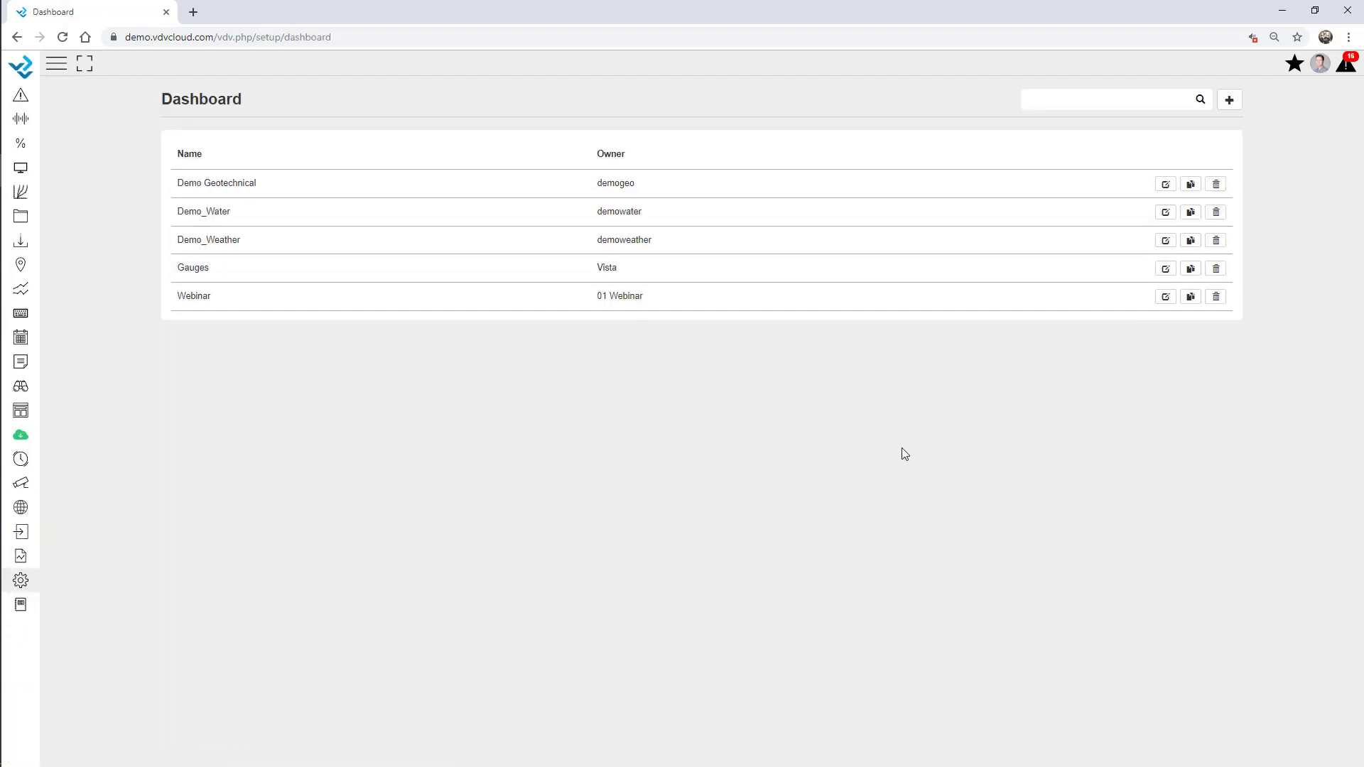
left_click(1164, 297)
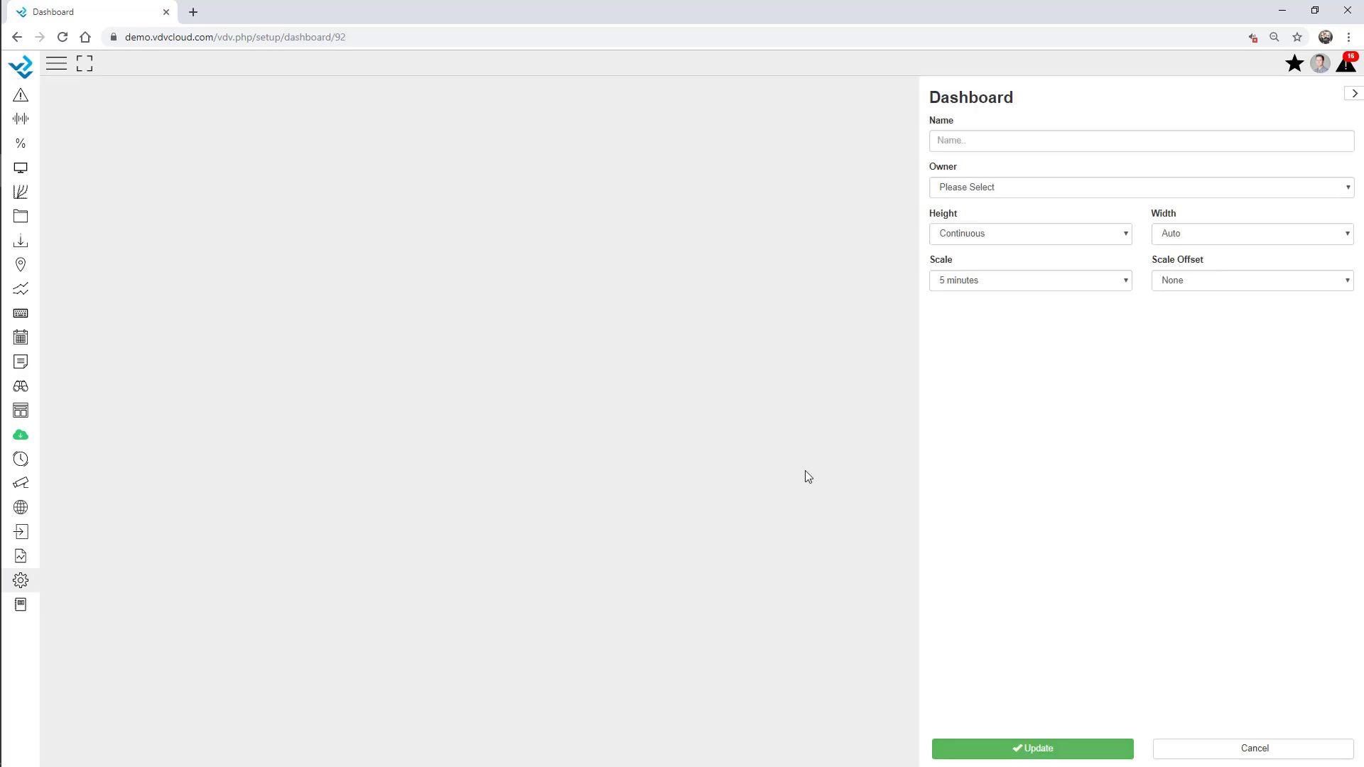
scroll(643, 698, "down", 10)
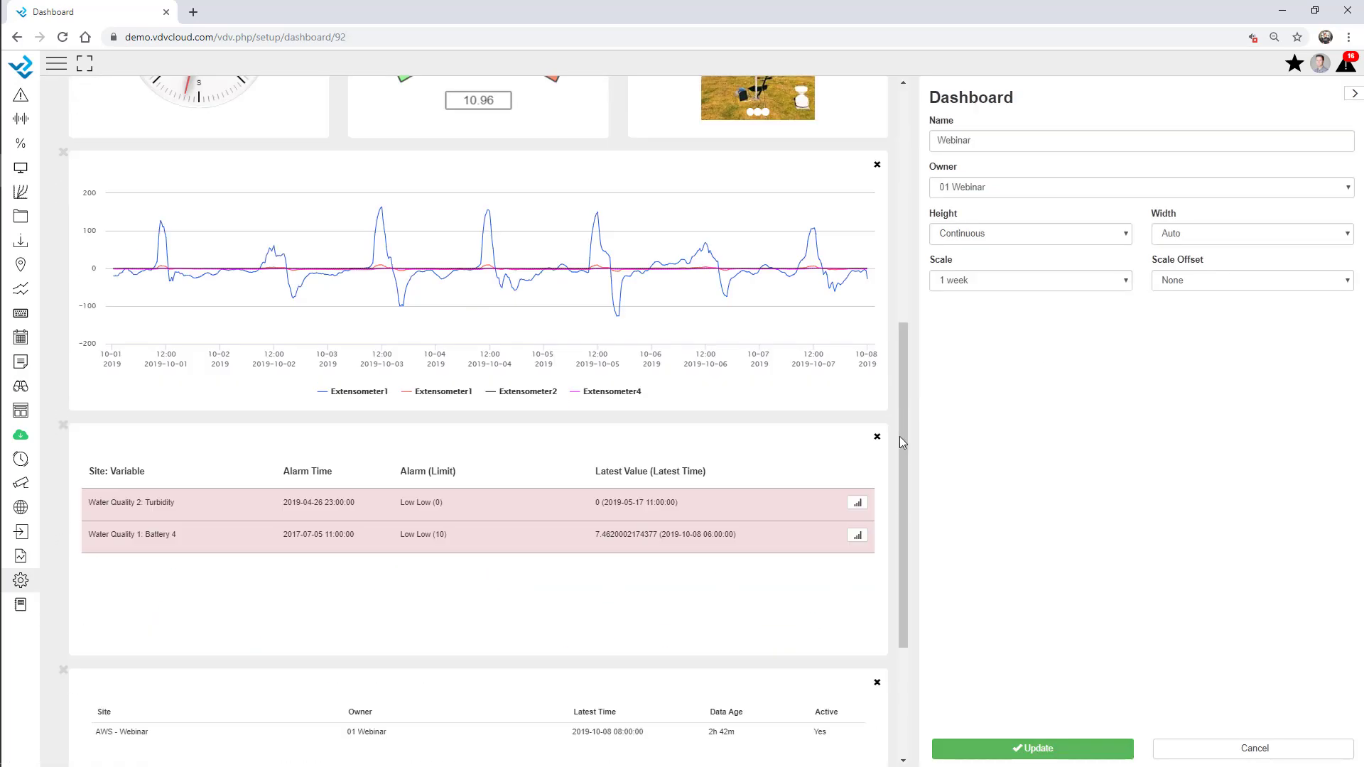
left_click(498, 689)
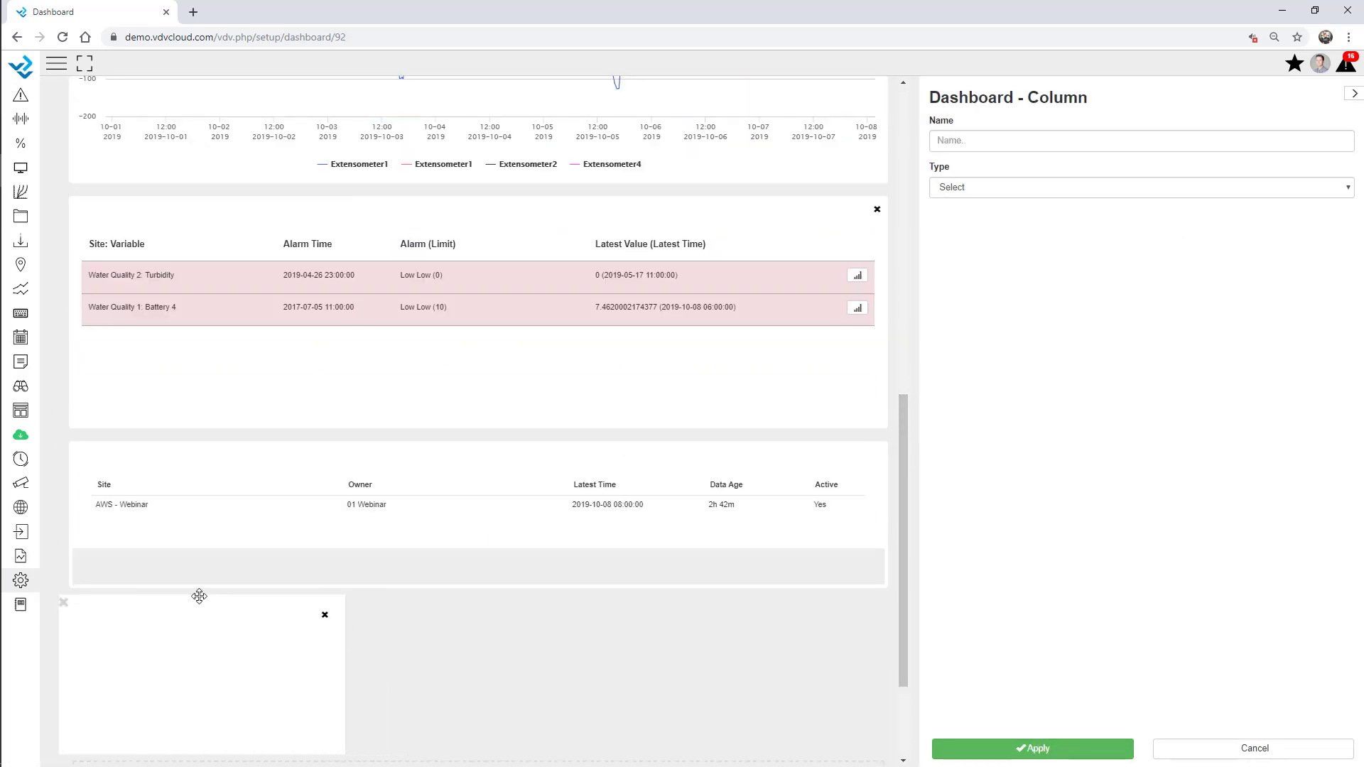
Make the widget a Real Time Display of Webinar Overview, 800 px tall, and save
left_click(1008, 188)
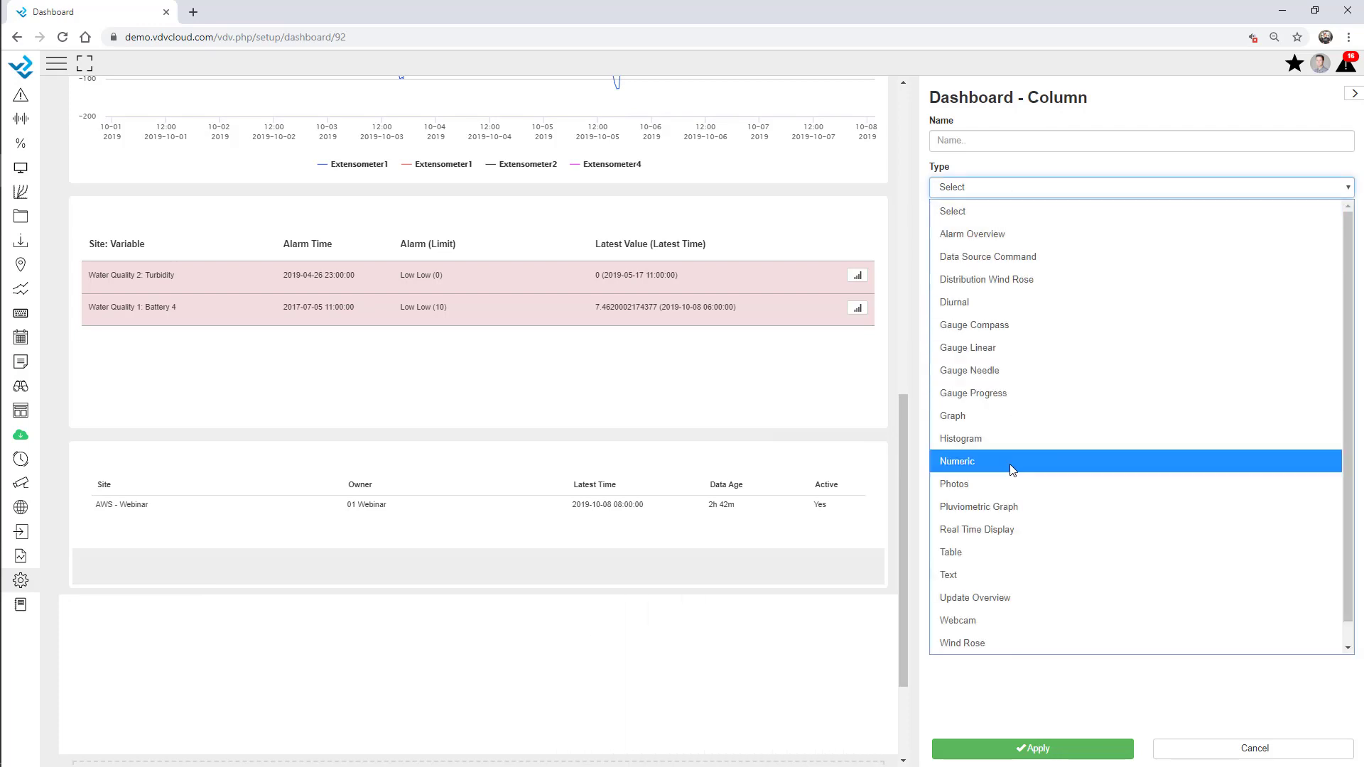
left_click(1017, 530)
left_click(996, 226)
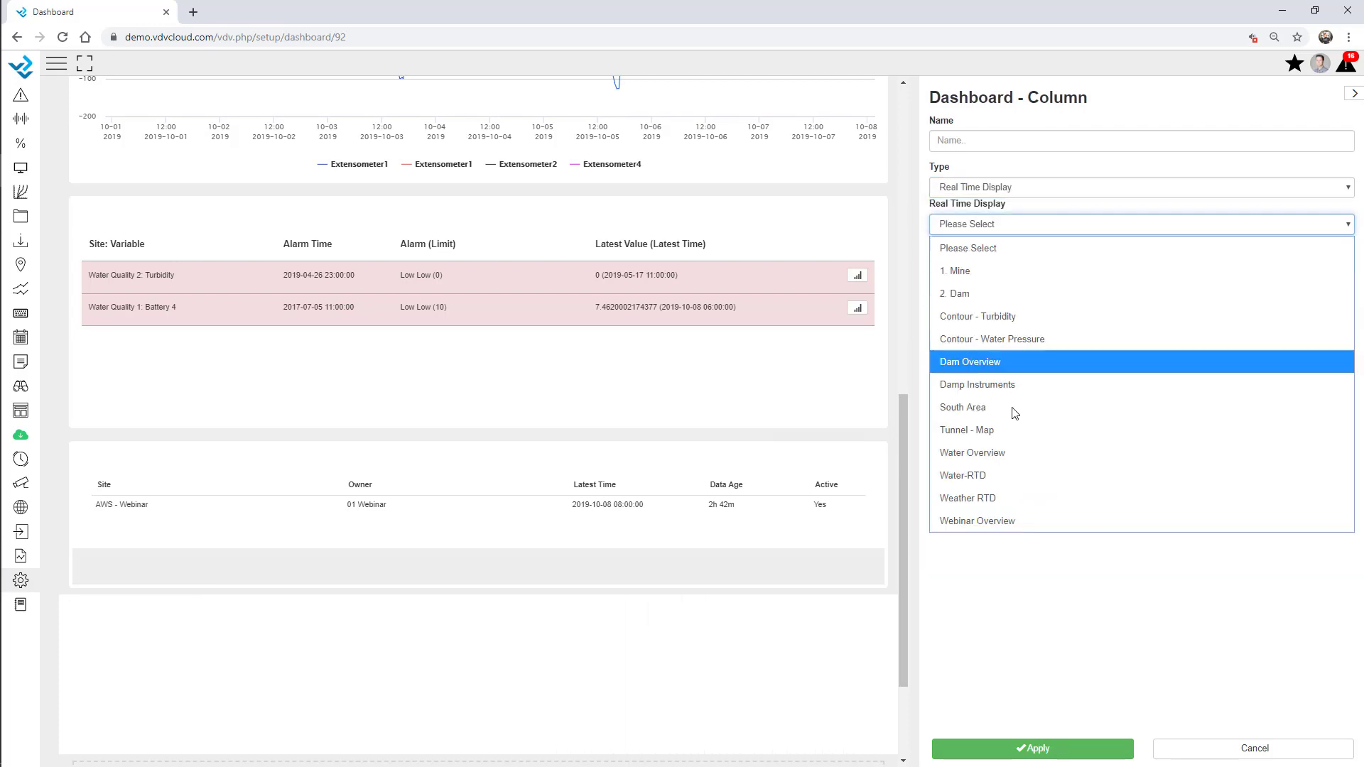
left_click(994, 520)
scroll(822, 423, "down", 2)
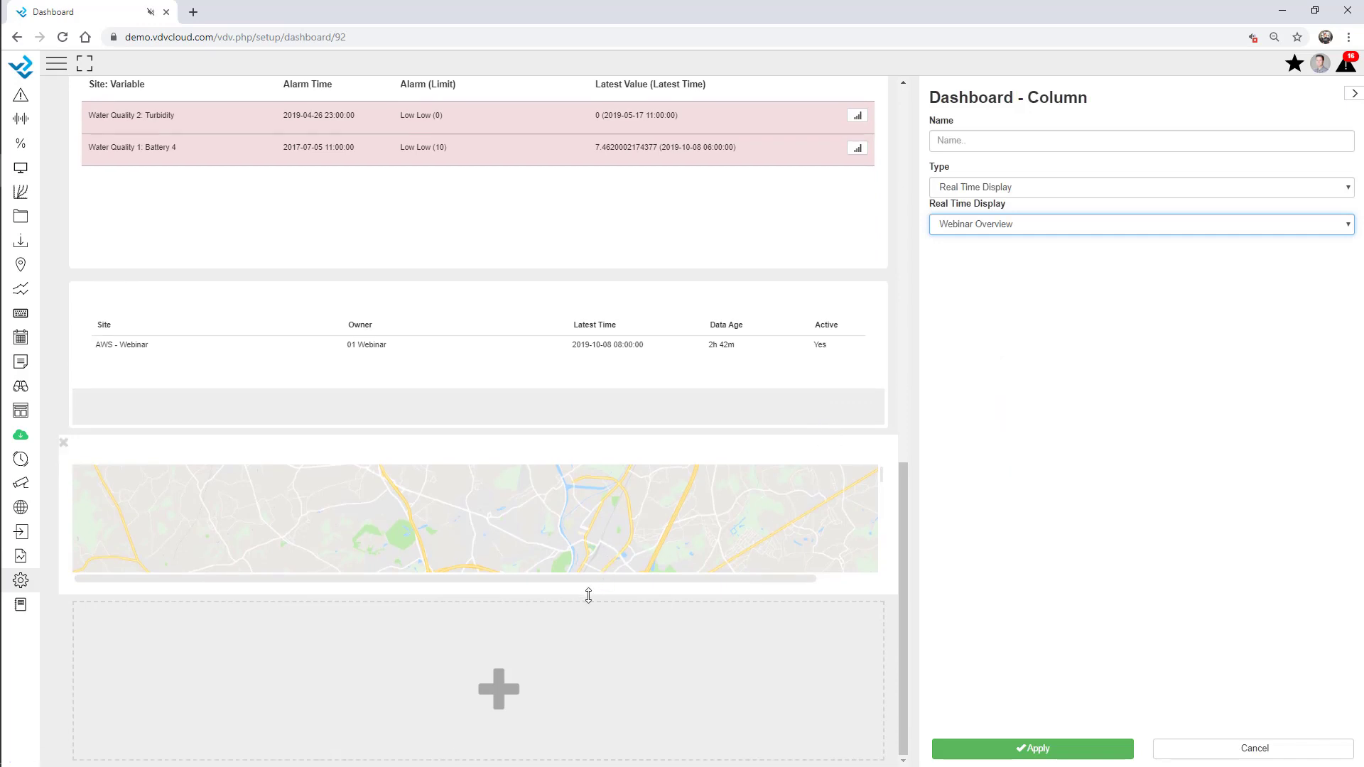
left_click_drag(588, 595, 590, 665)
double_click(602, 655)
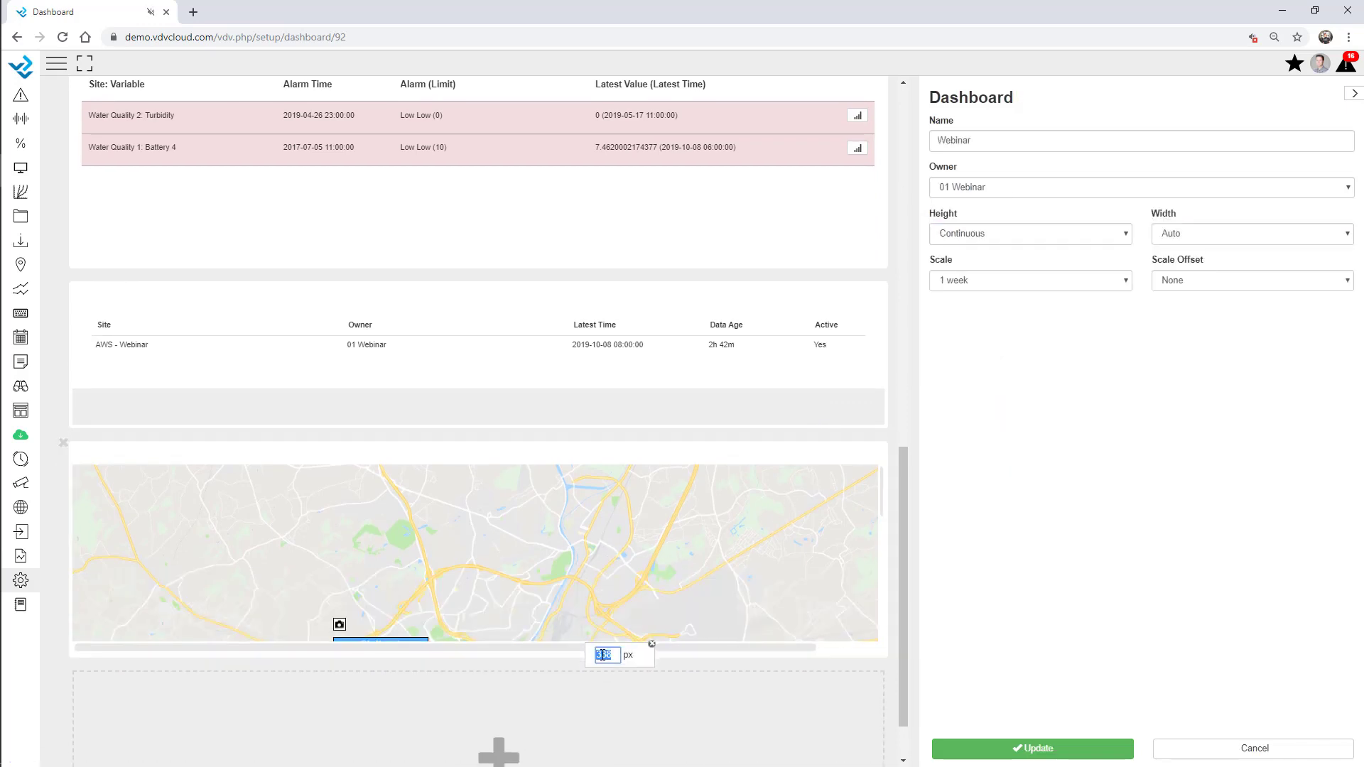
type("800")
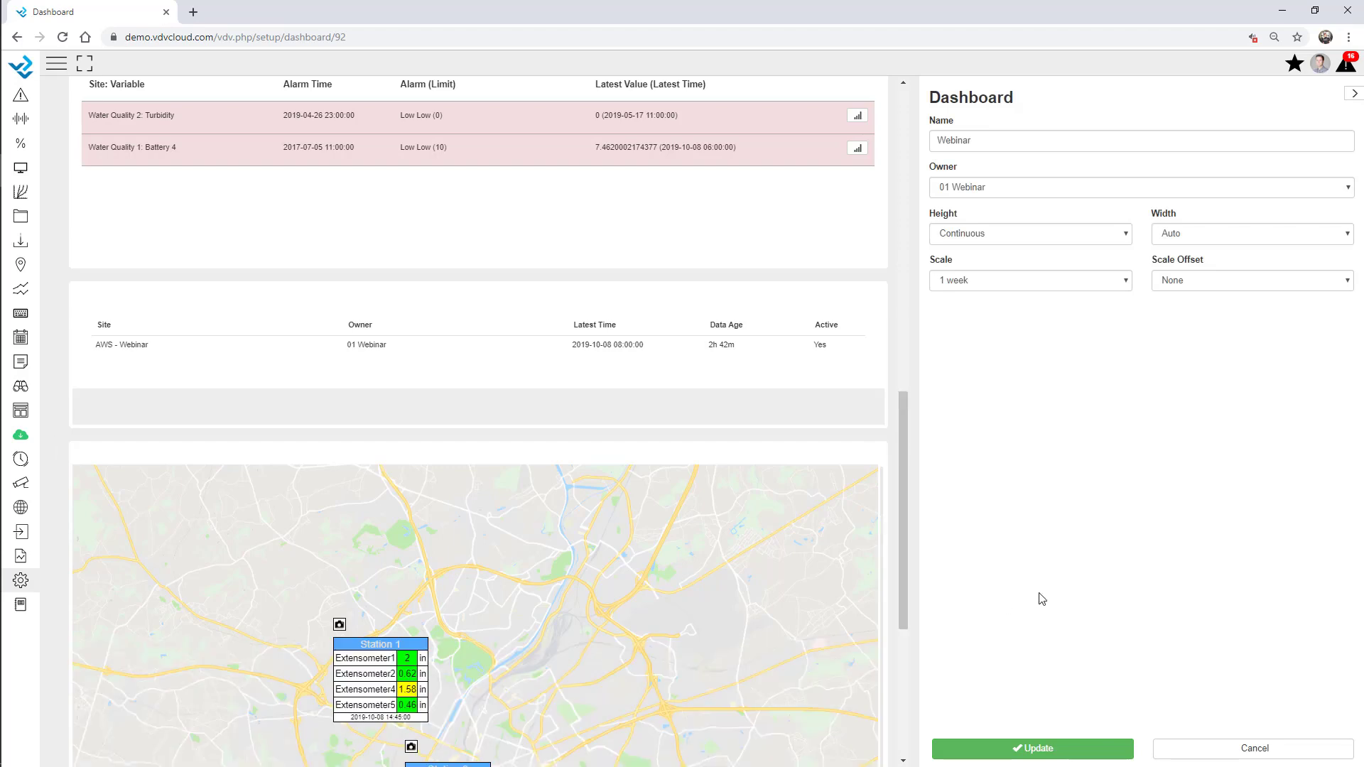
scroll(566, 359, "down", 5)
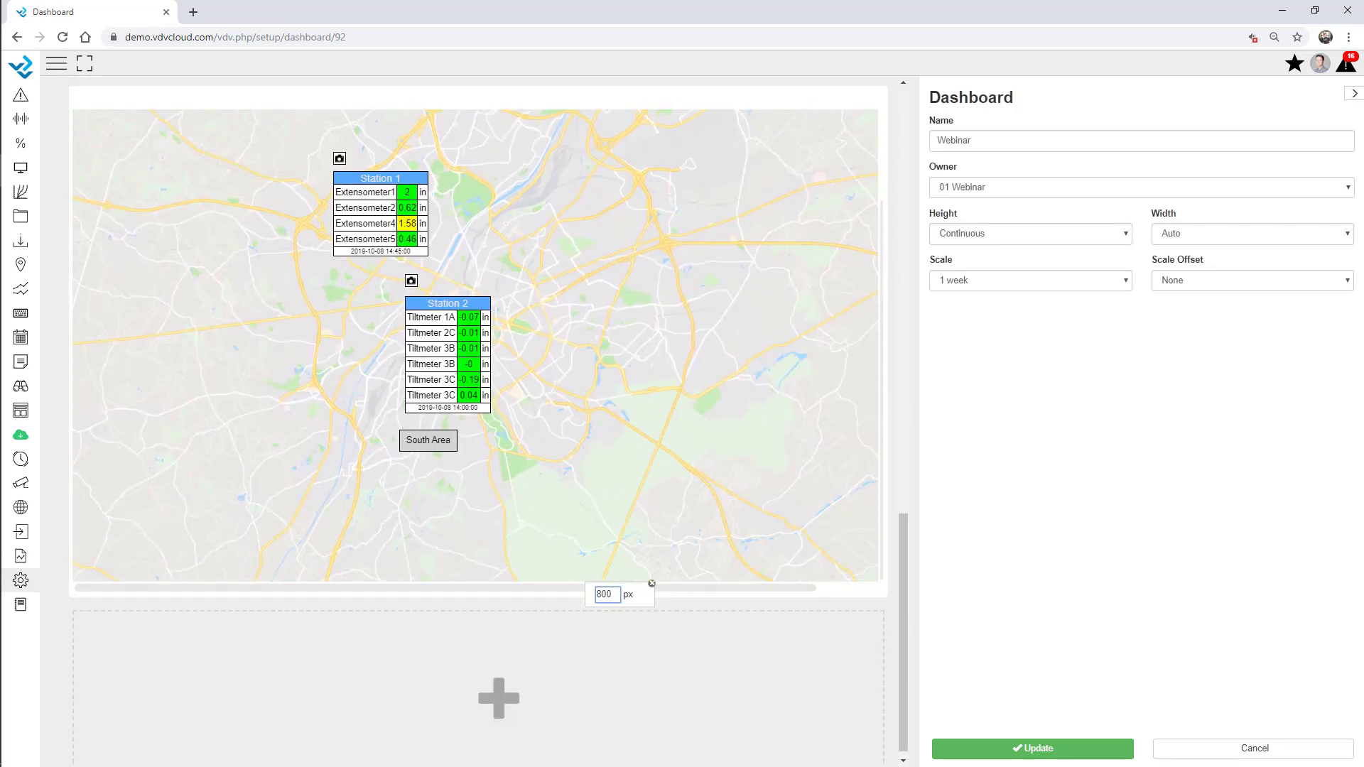
left_click(1049, 756)
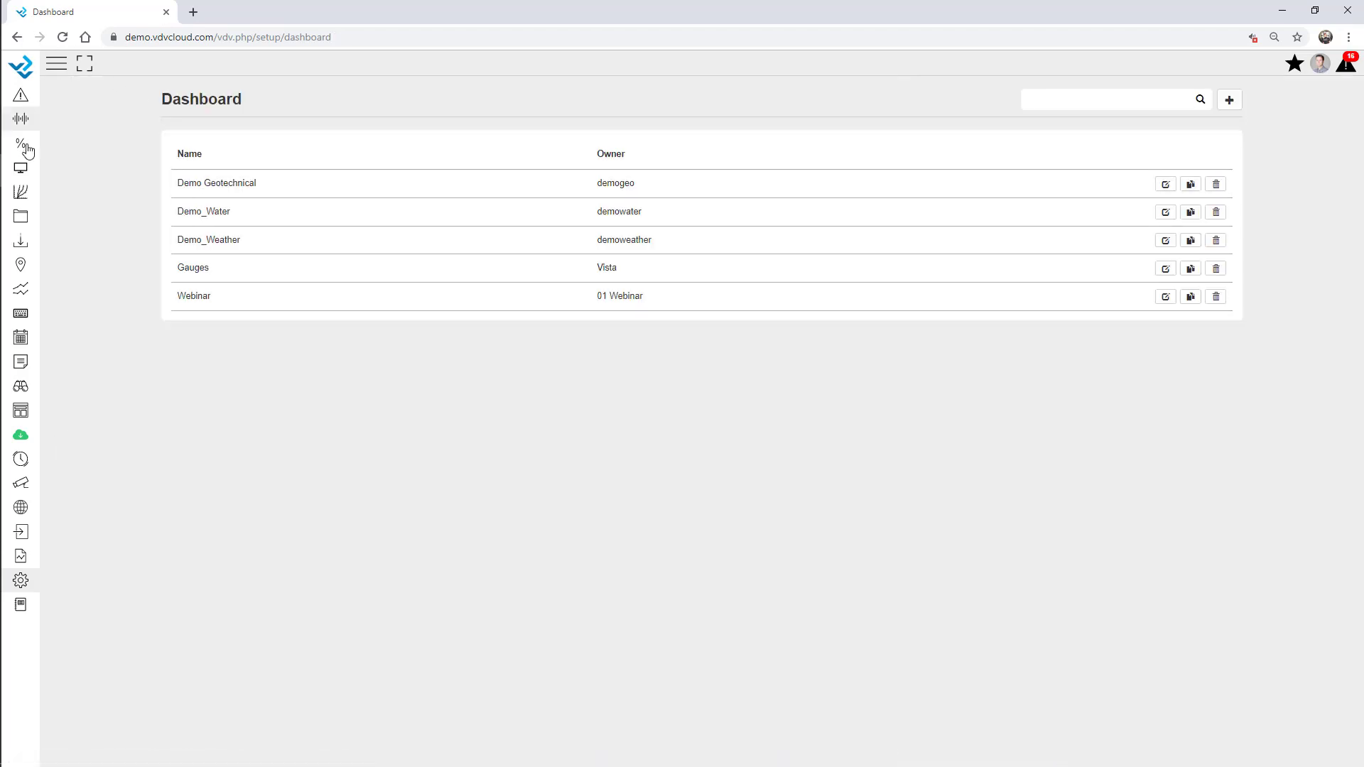
left_click(21, 167)
left_click(26, 216)
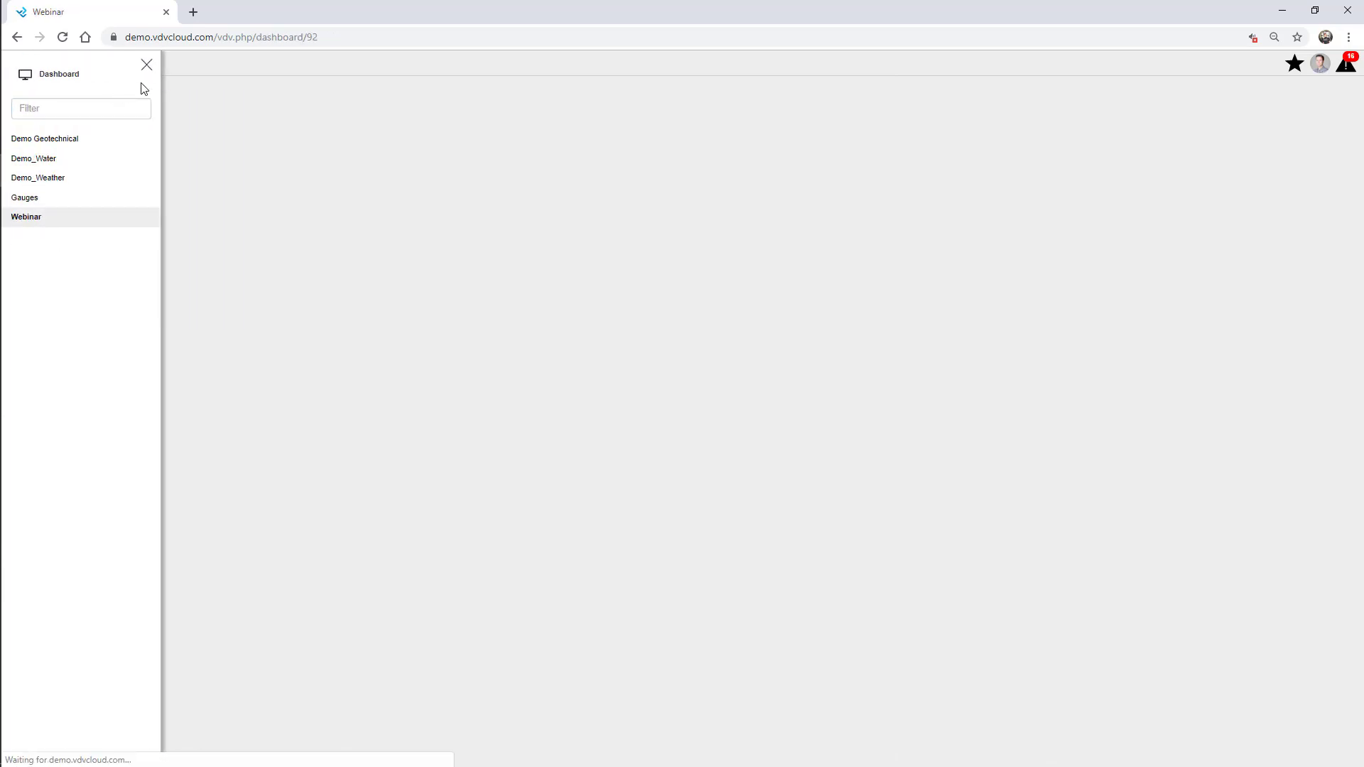
left_click(144, 65)
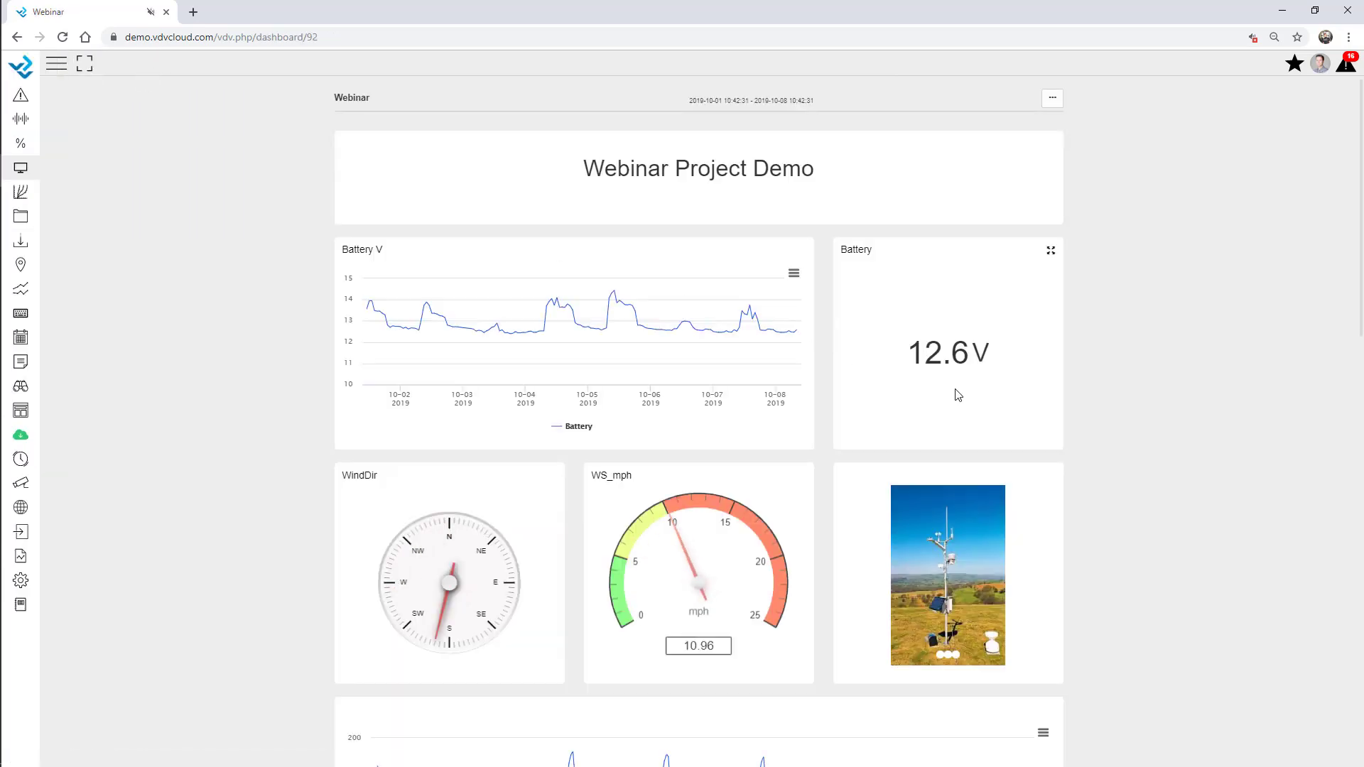
scroll(1109, 375, "down", 2)
scroll(1108, 375, "down", 13)
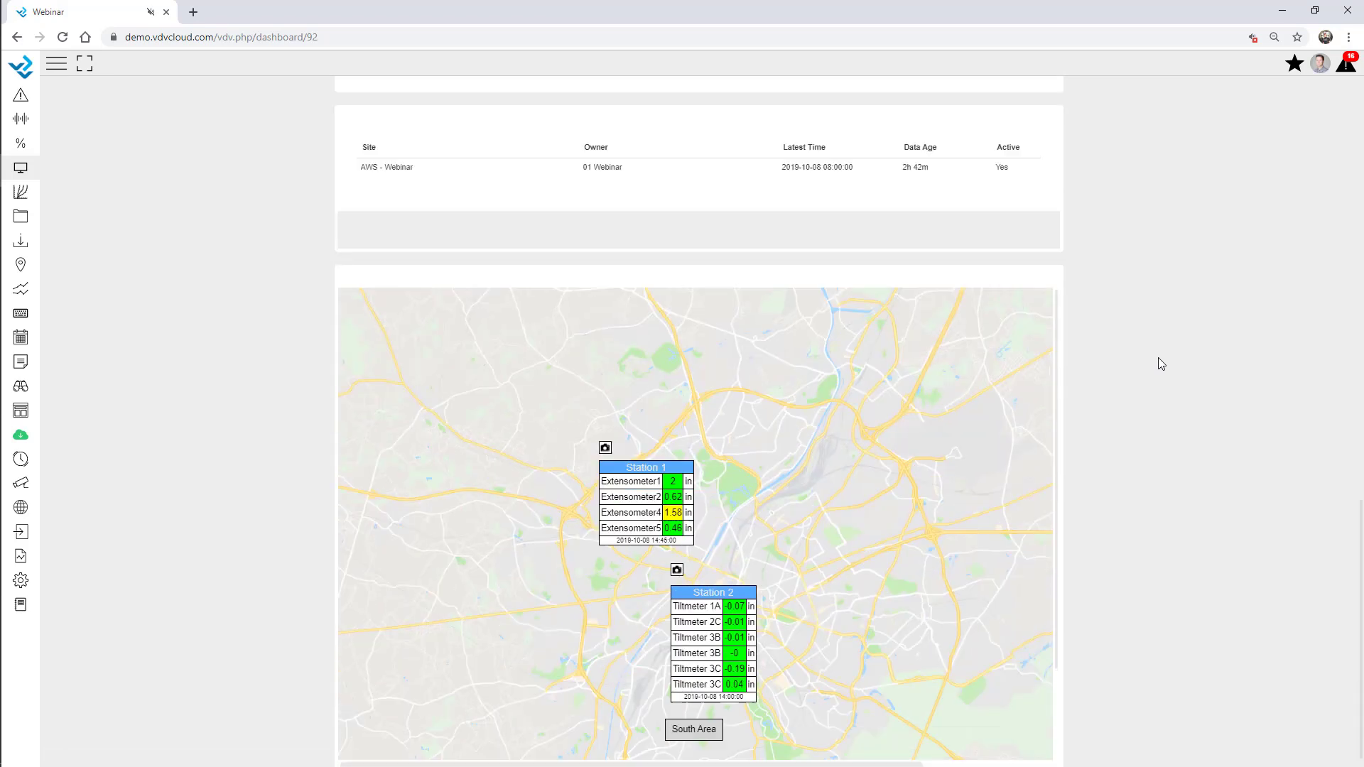
scroll(856, 552, "down", 1)
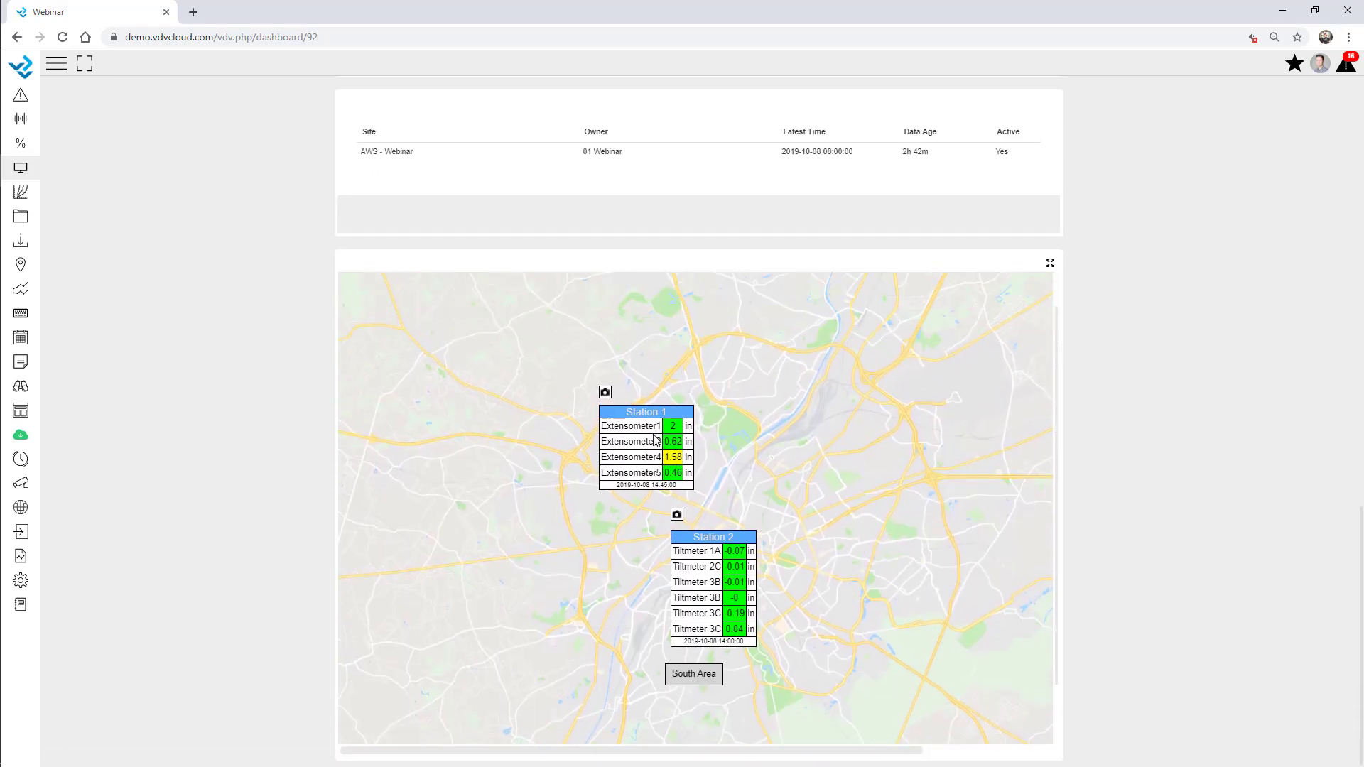
left_click(672, 442)
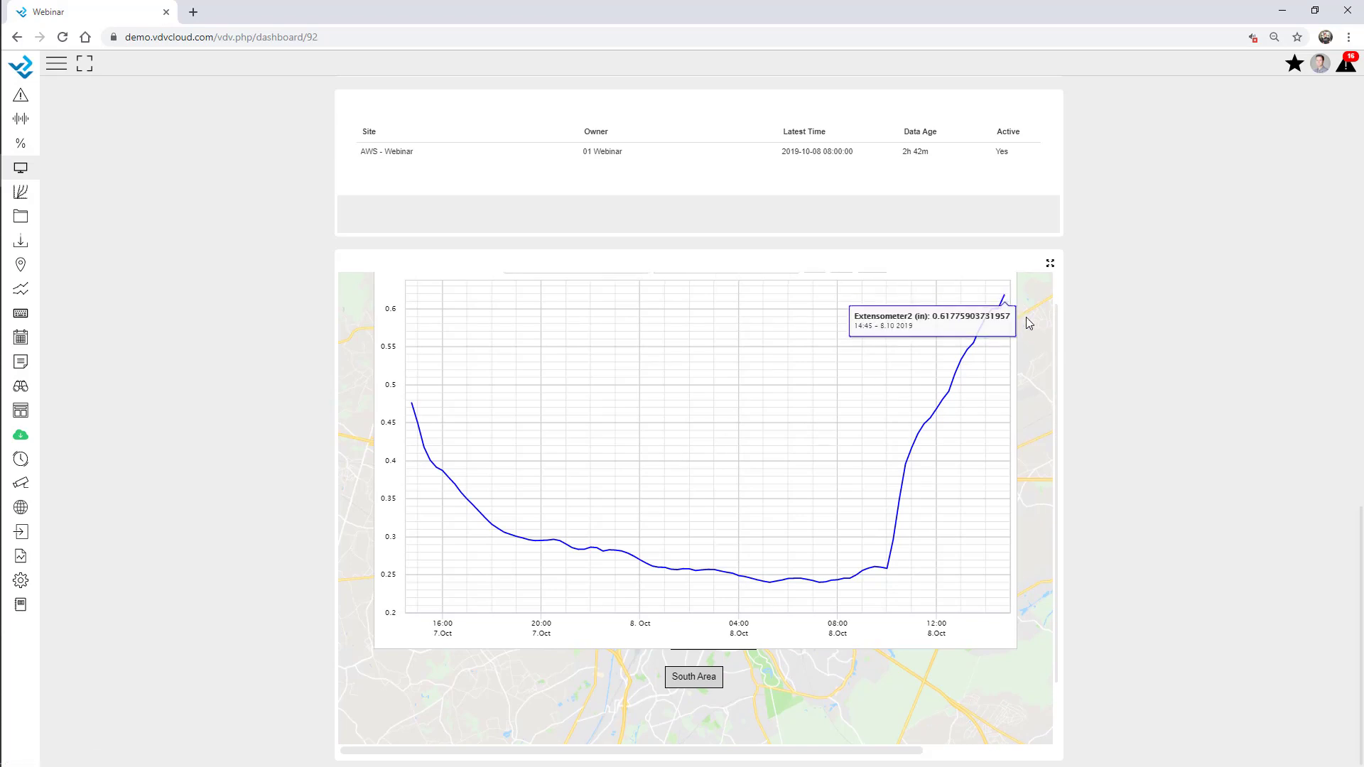
scroll(1007, 307, "up", 1)
left_click(1017, 284)
left_click(717, 716)
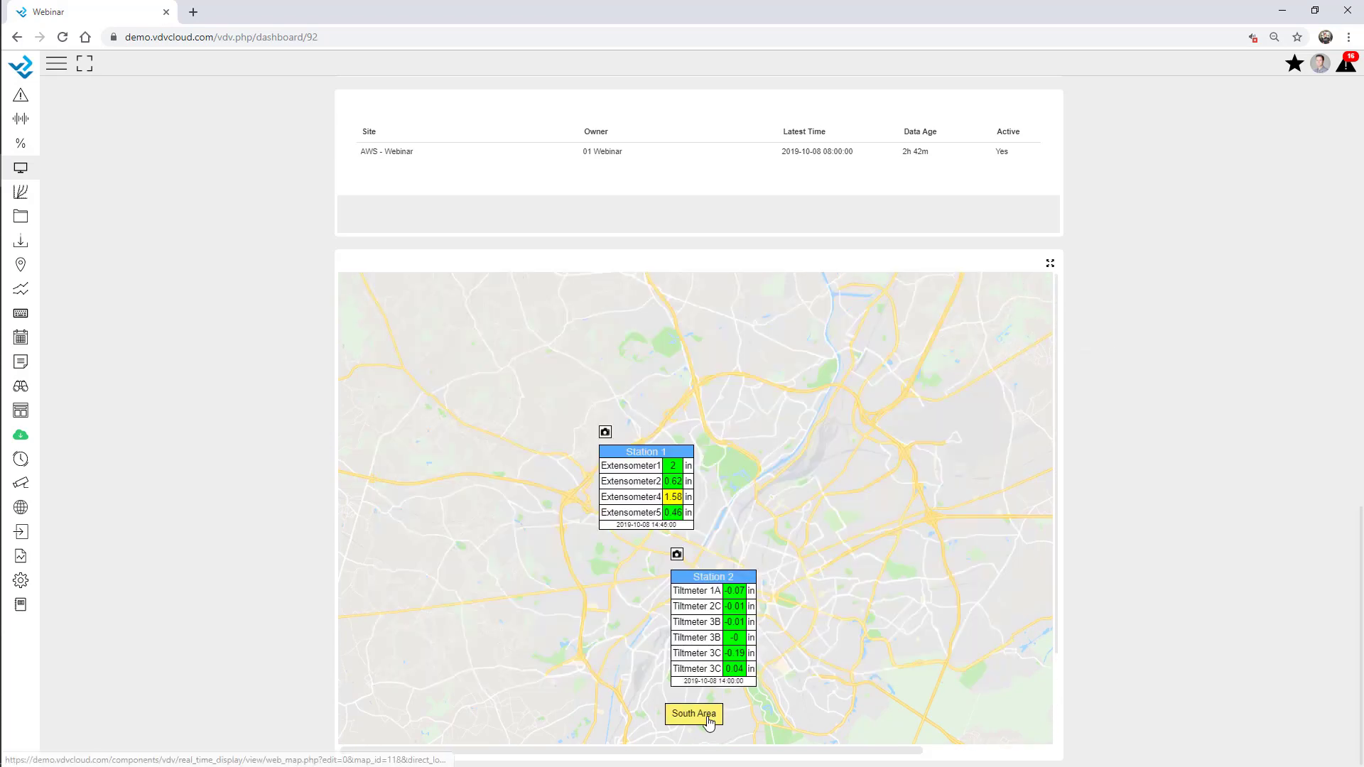
scroll(892, 524, "down", 4)
scroll(952, 513, "up", 2)
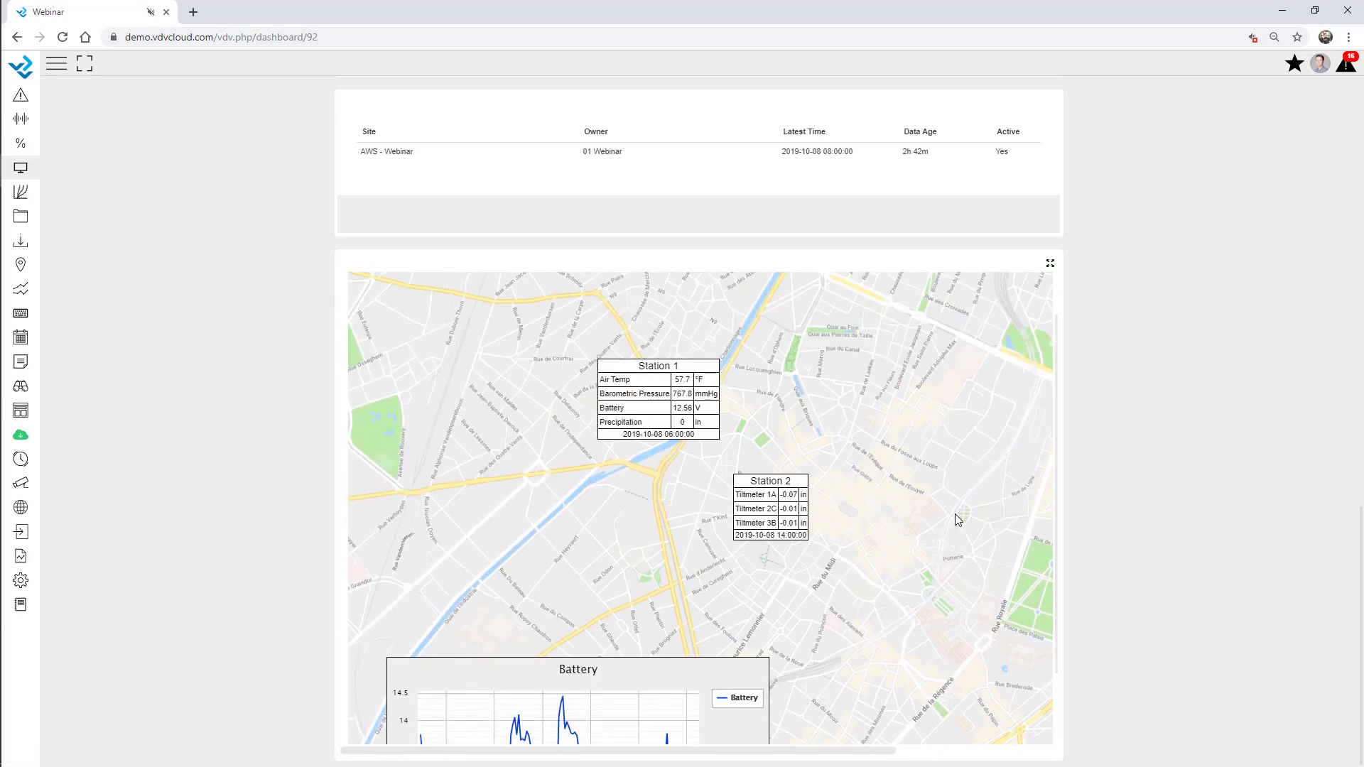
left_click(414, 310)
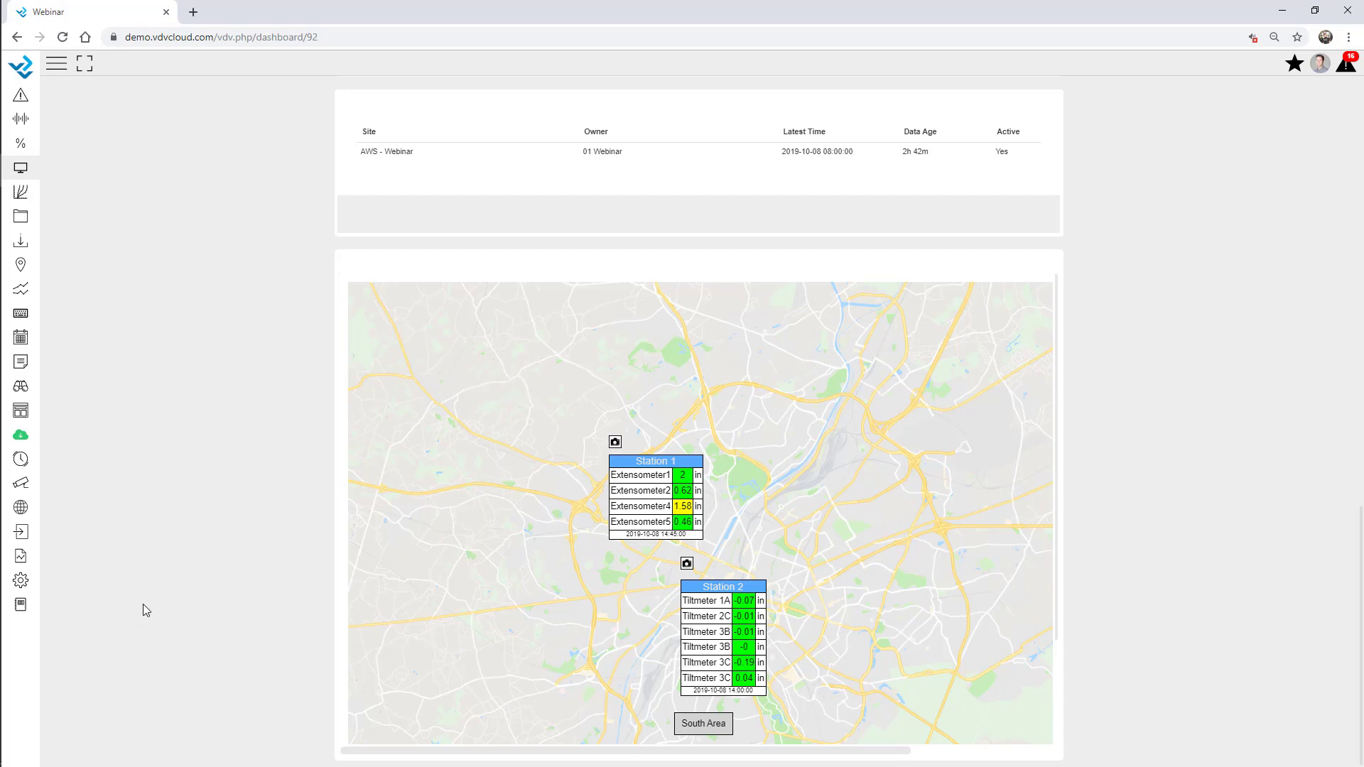
Open the GIS Map for editing from the GIS setup list
left_click(20, 584)
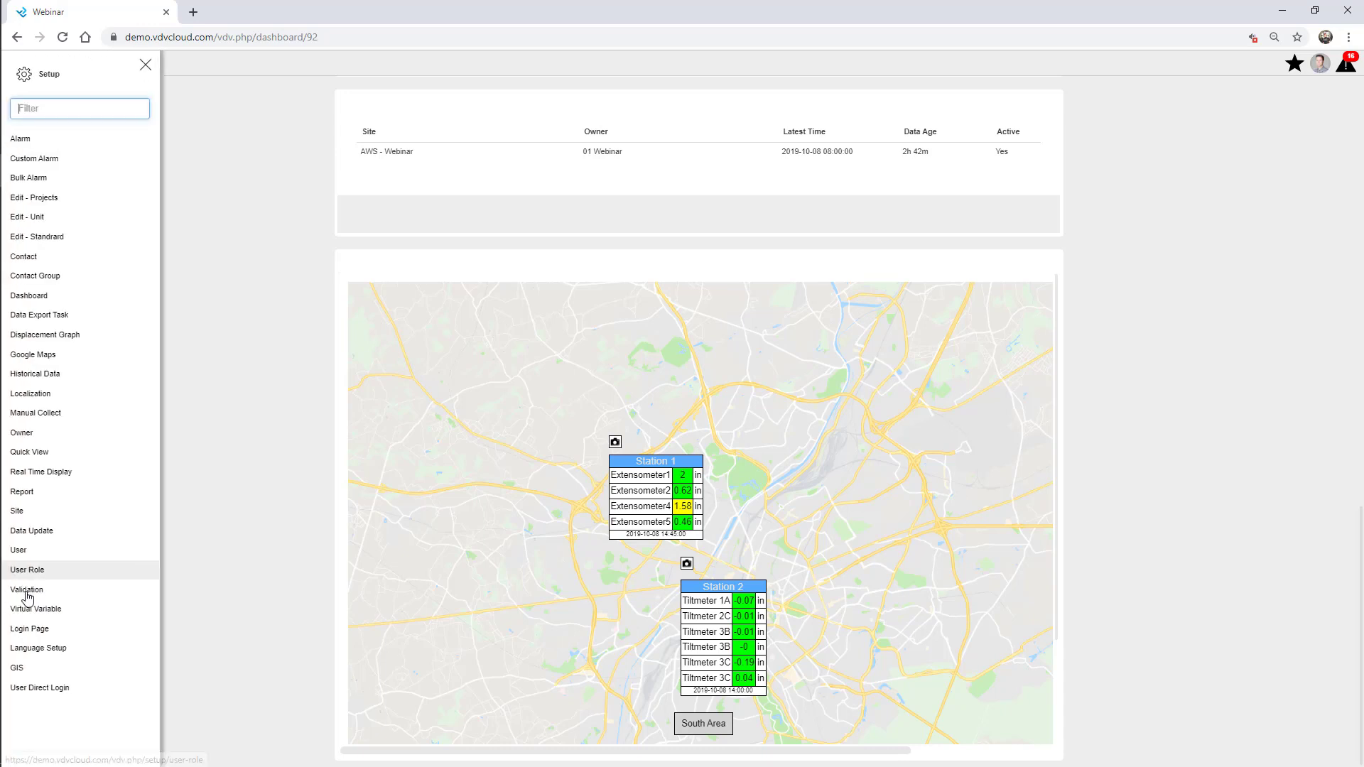
left_click(71, 667)
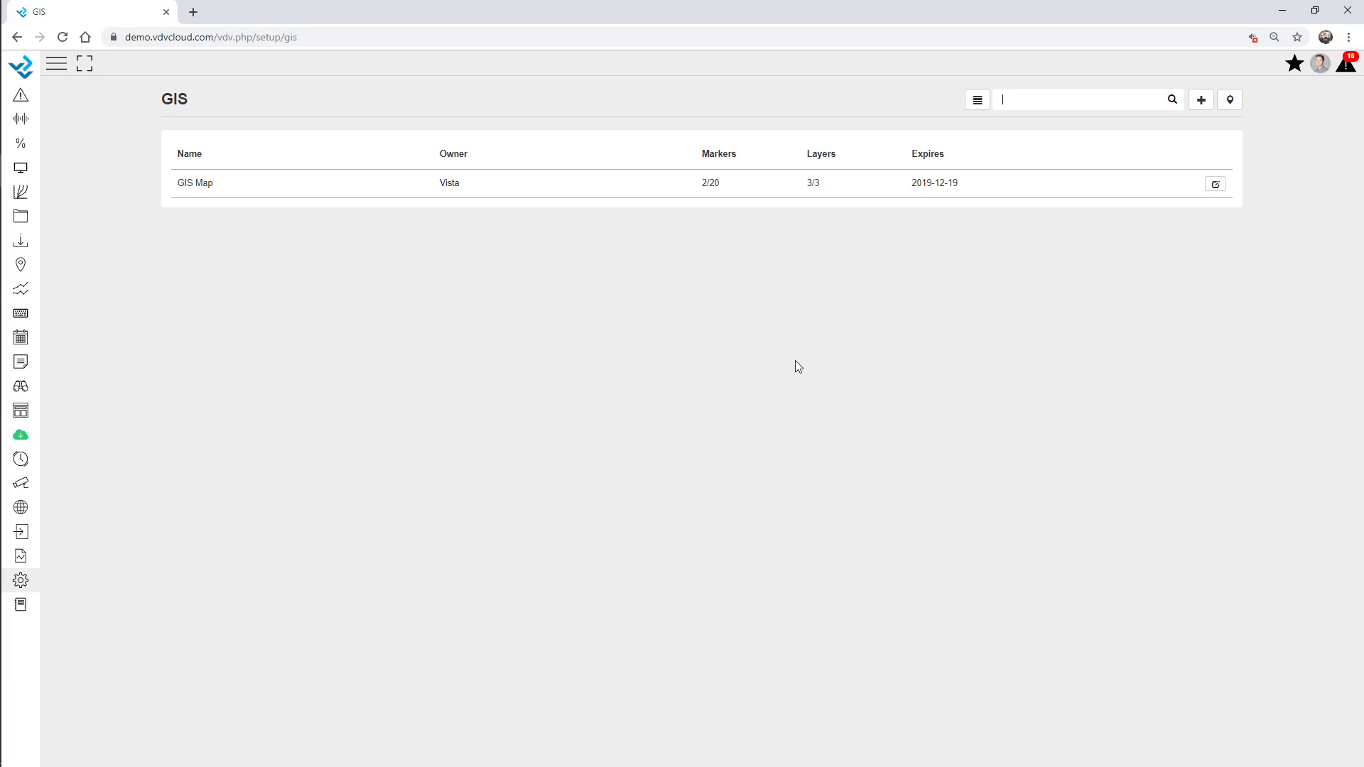
left_click(1216, 186)
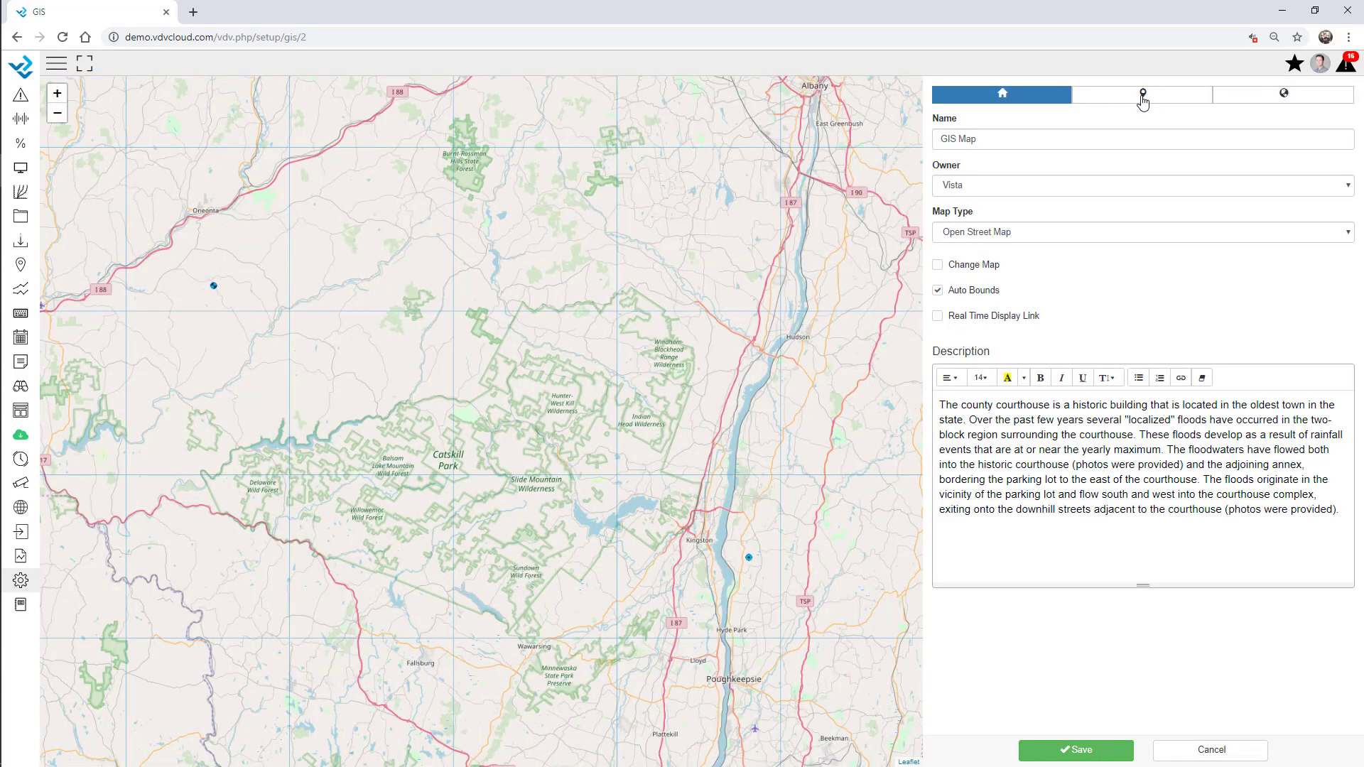
Add a circle-icon Webinar Overview real-time display marker near Hunter-West Kill Wilderness
left_click(1144, 94)
left_click(955, 123)
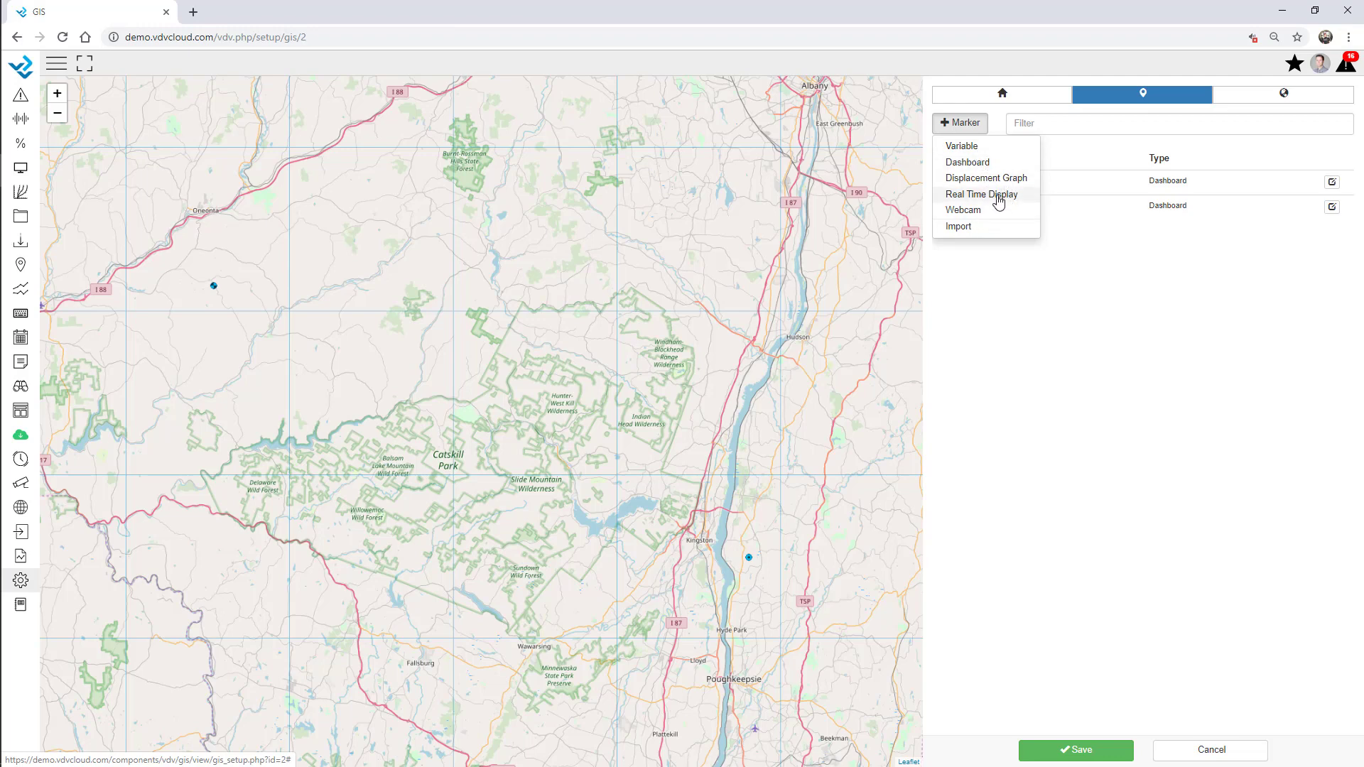
left_click(1000, 199)
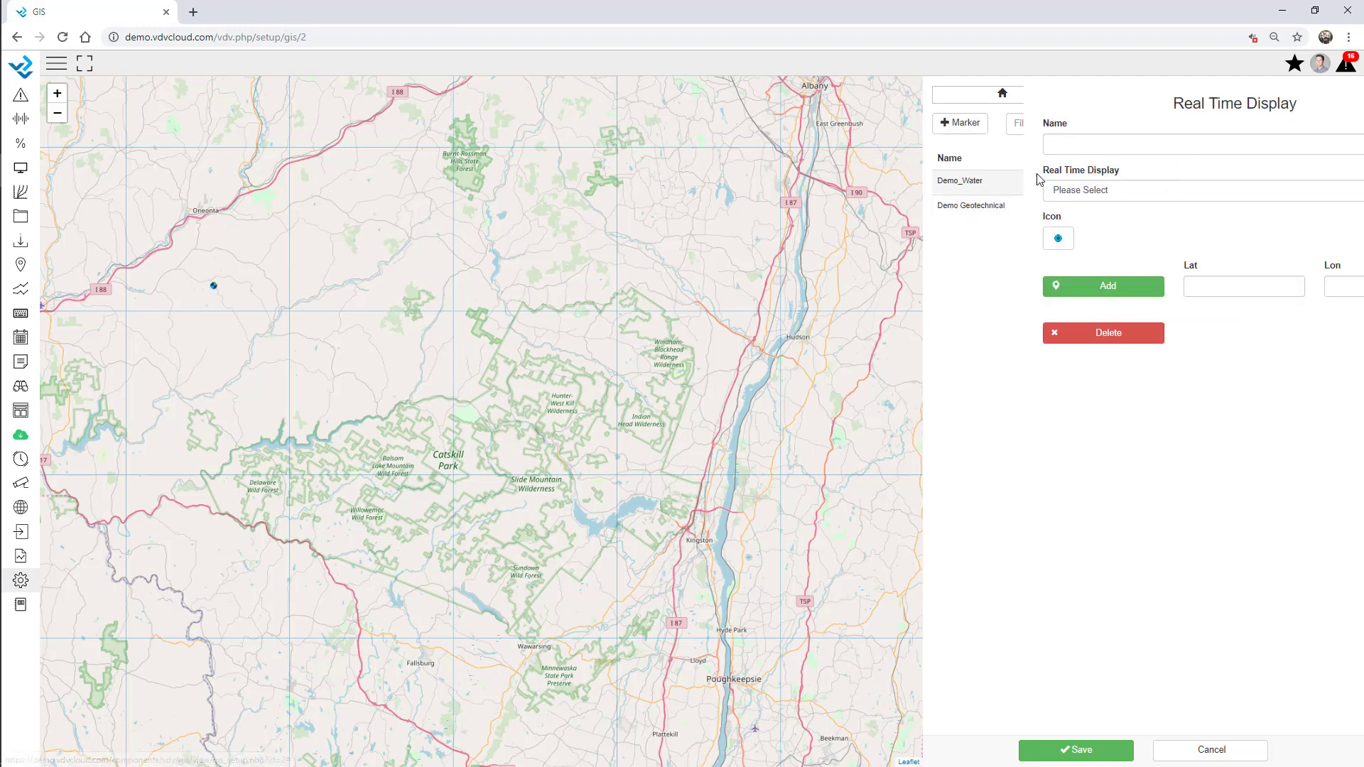
left_click(1037, 195)
left_click(1014, 488)
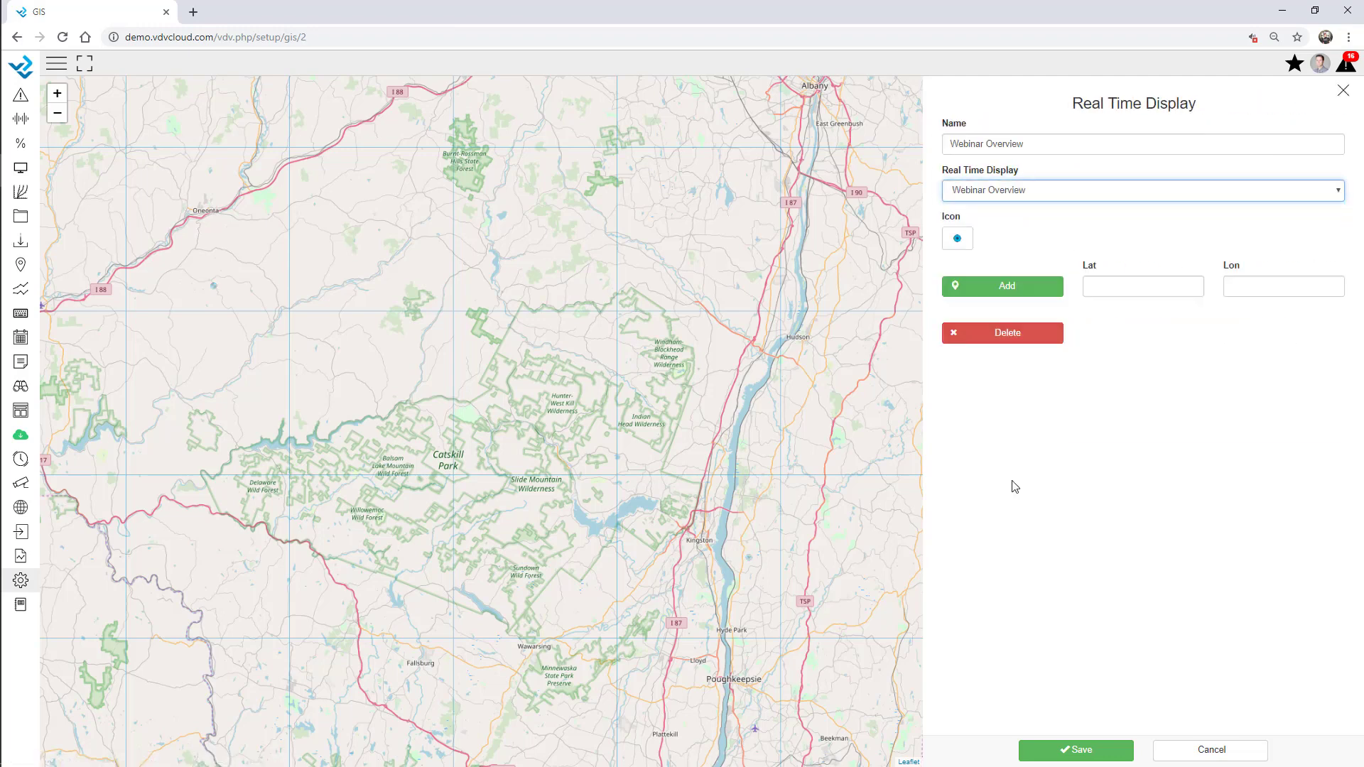
left_click(953, 242)
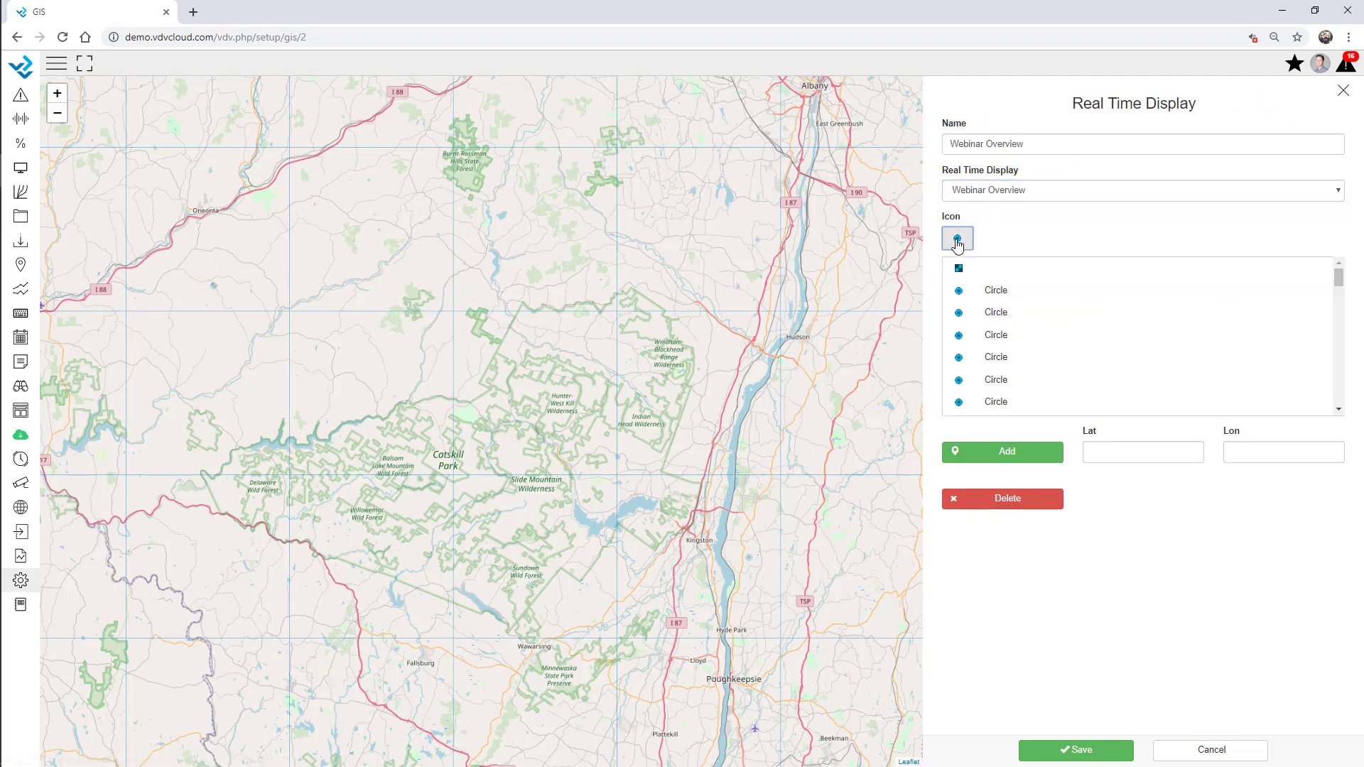
left_click(995, 338)
left_click(1001, 298)
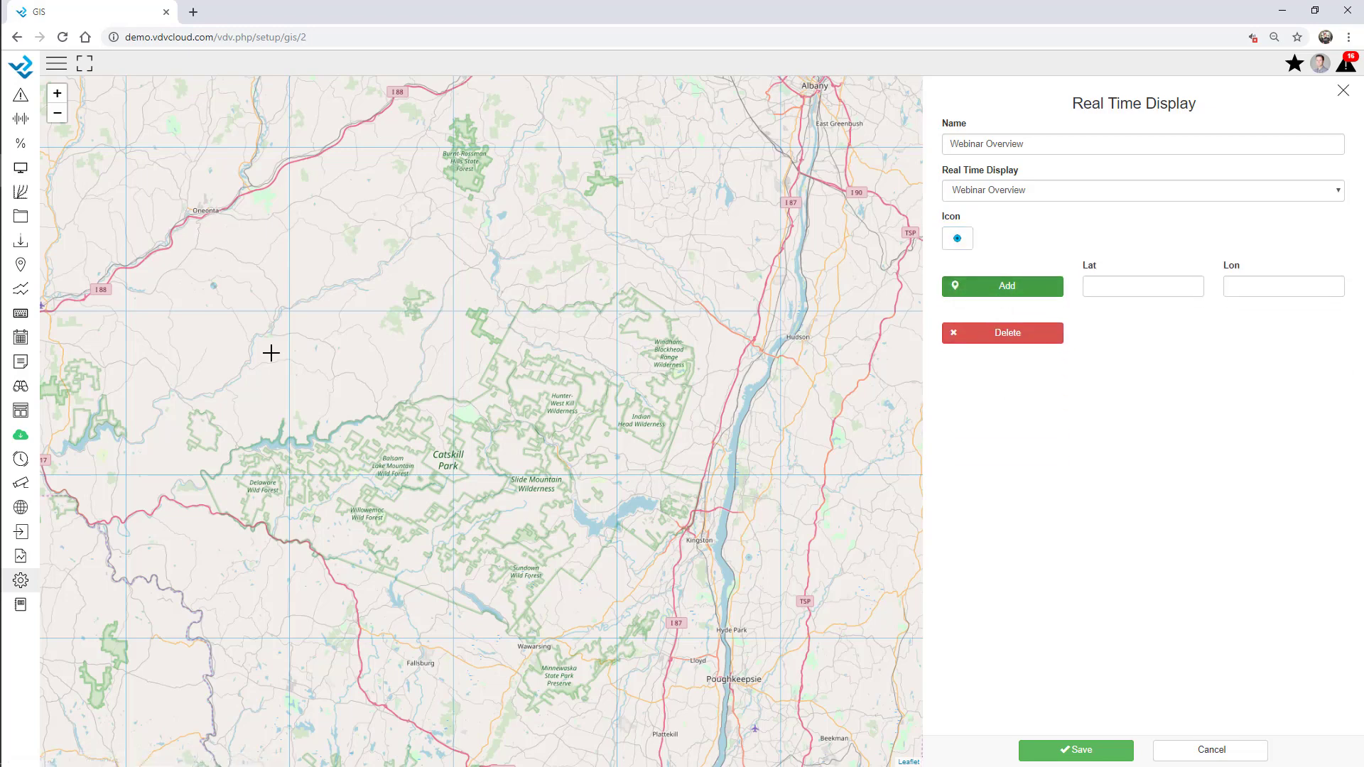
left_click(543, 431)
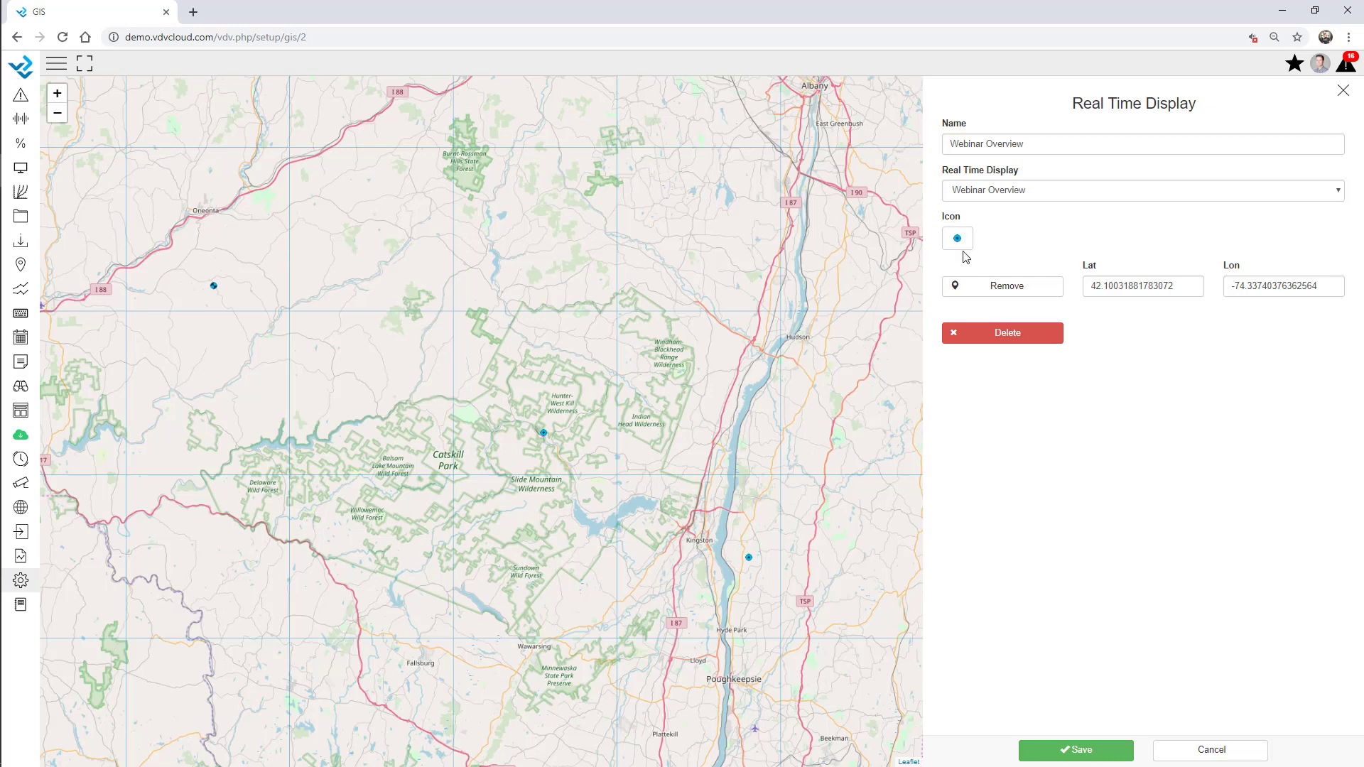
left_click(1071, 748)
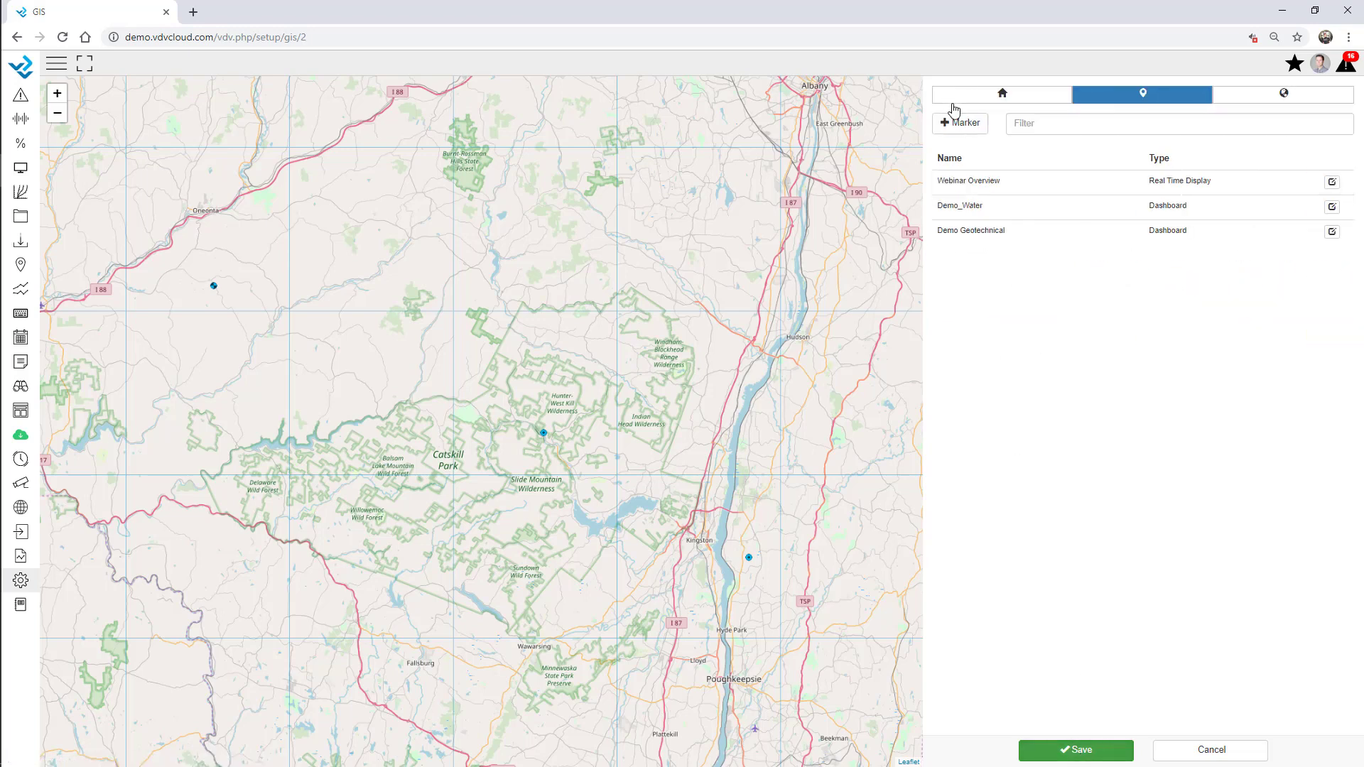
Add a Webinar dashboard marker in the upper middle of the map and save the map
left_click(964, 123)
left_click(966, 163)
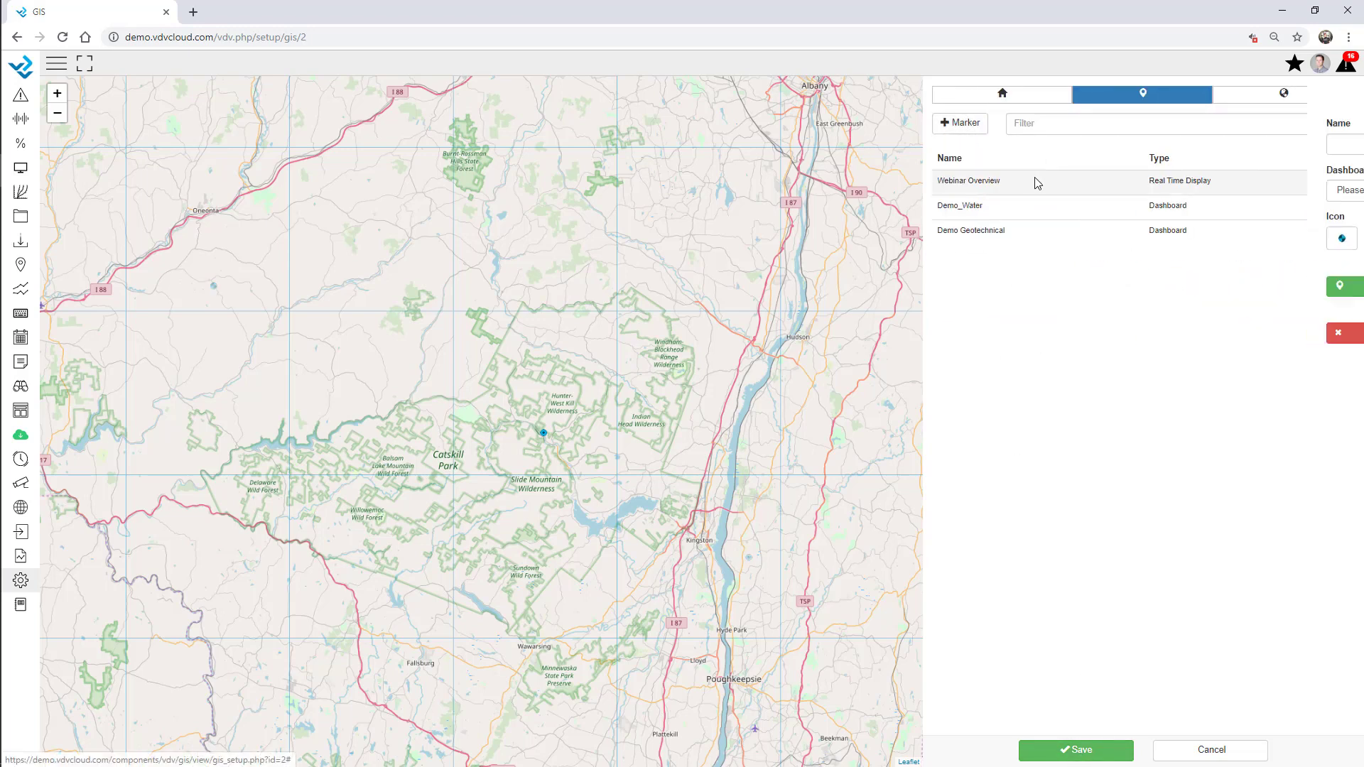
left_click(1074, 192)
left_click(996, 331)
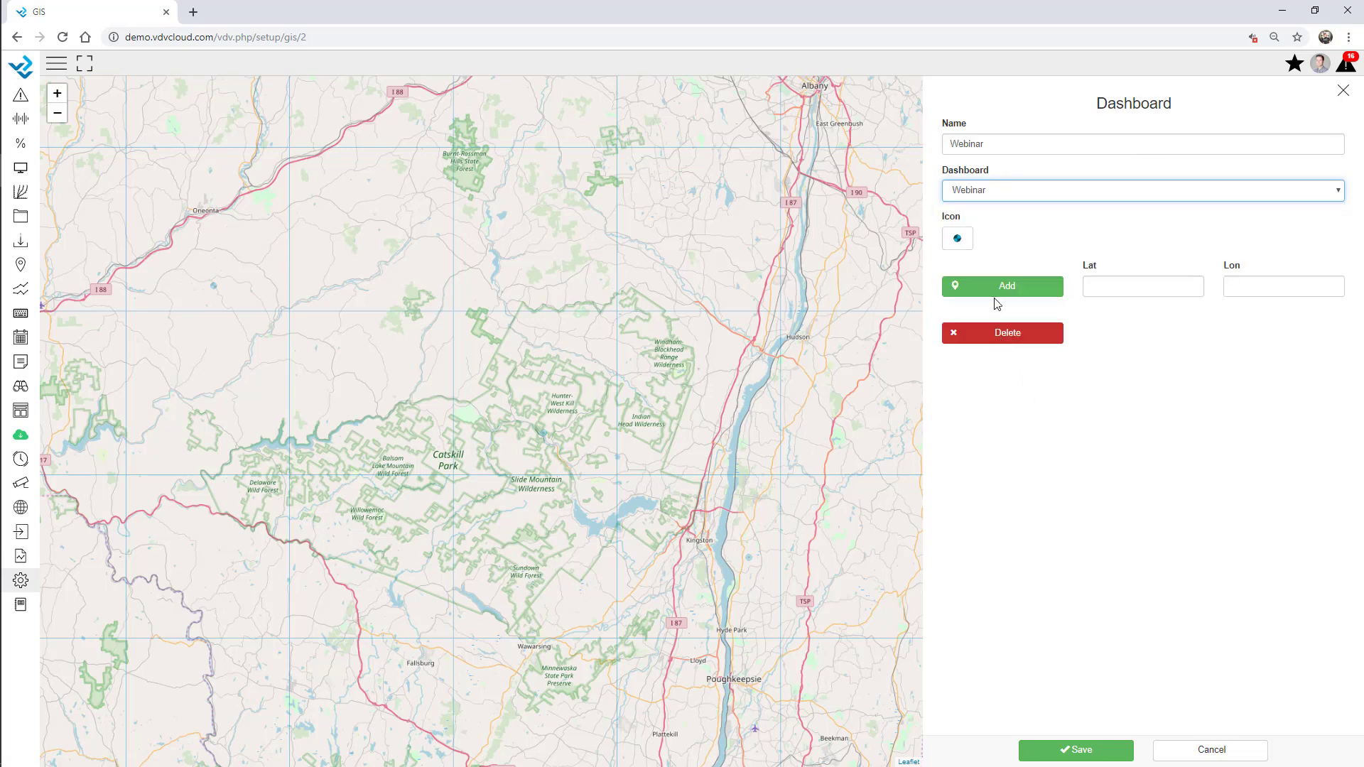
left_click(991, 285)
left_click(469, 287)
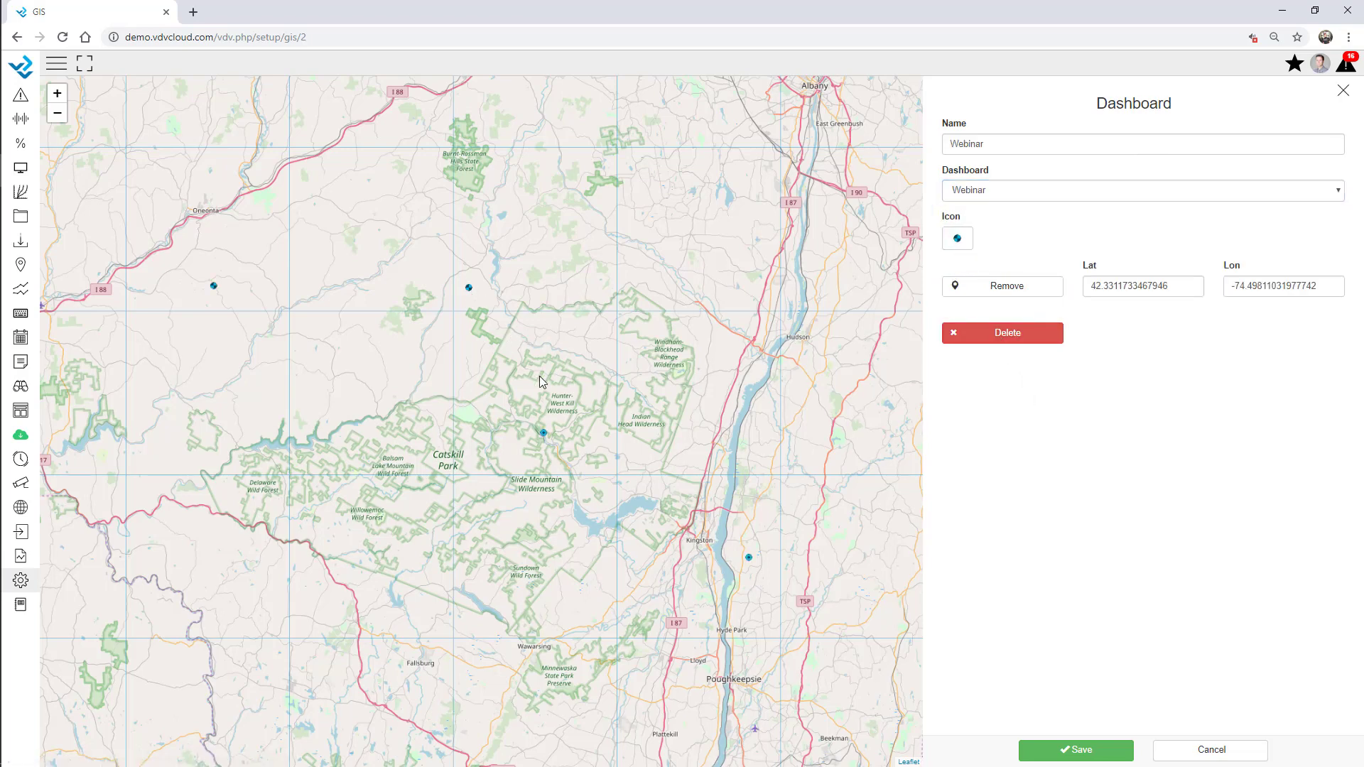
left_click(1081, 755)
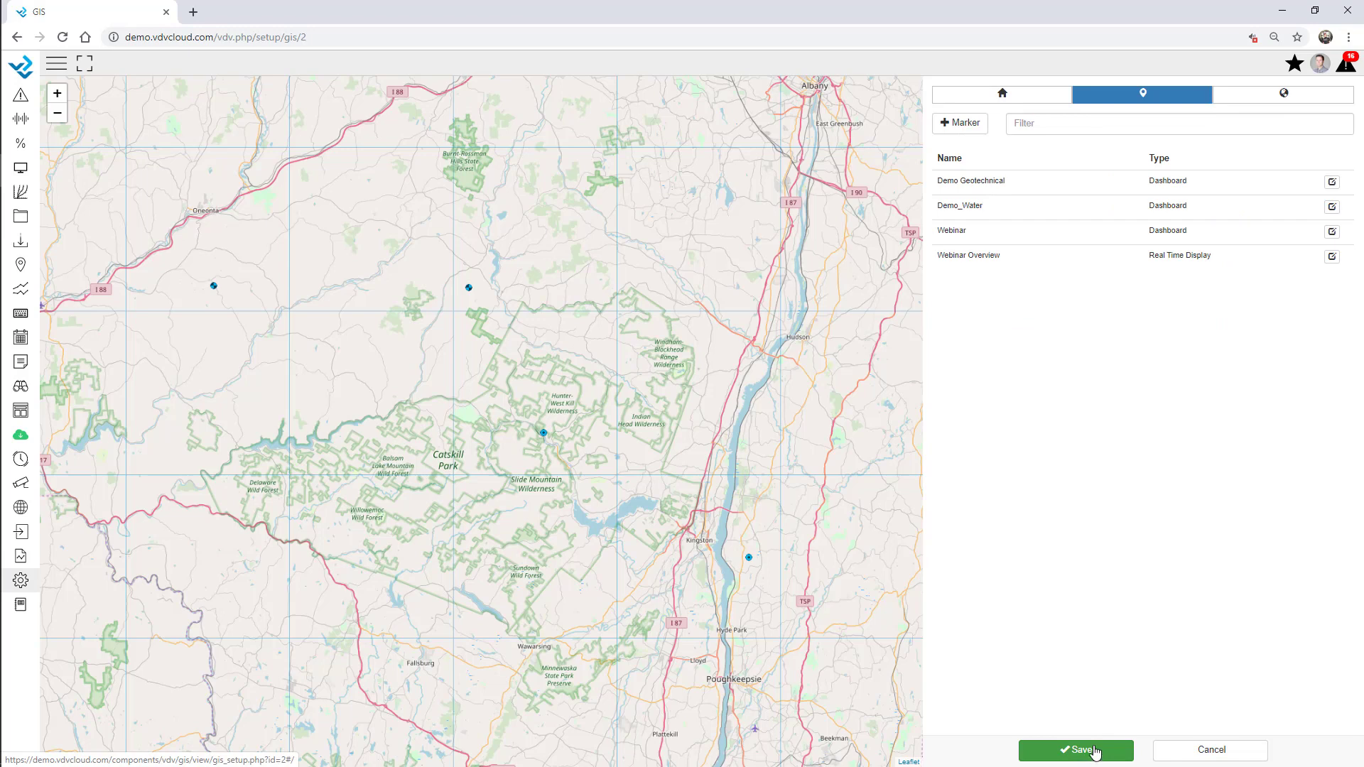
left_click(1094, 751)
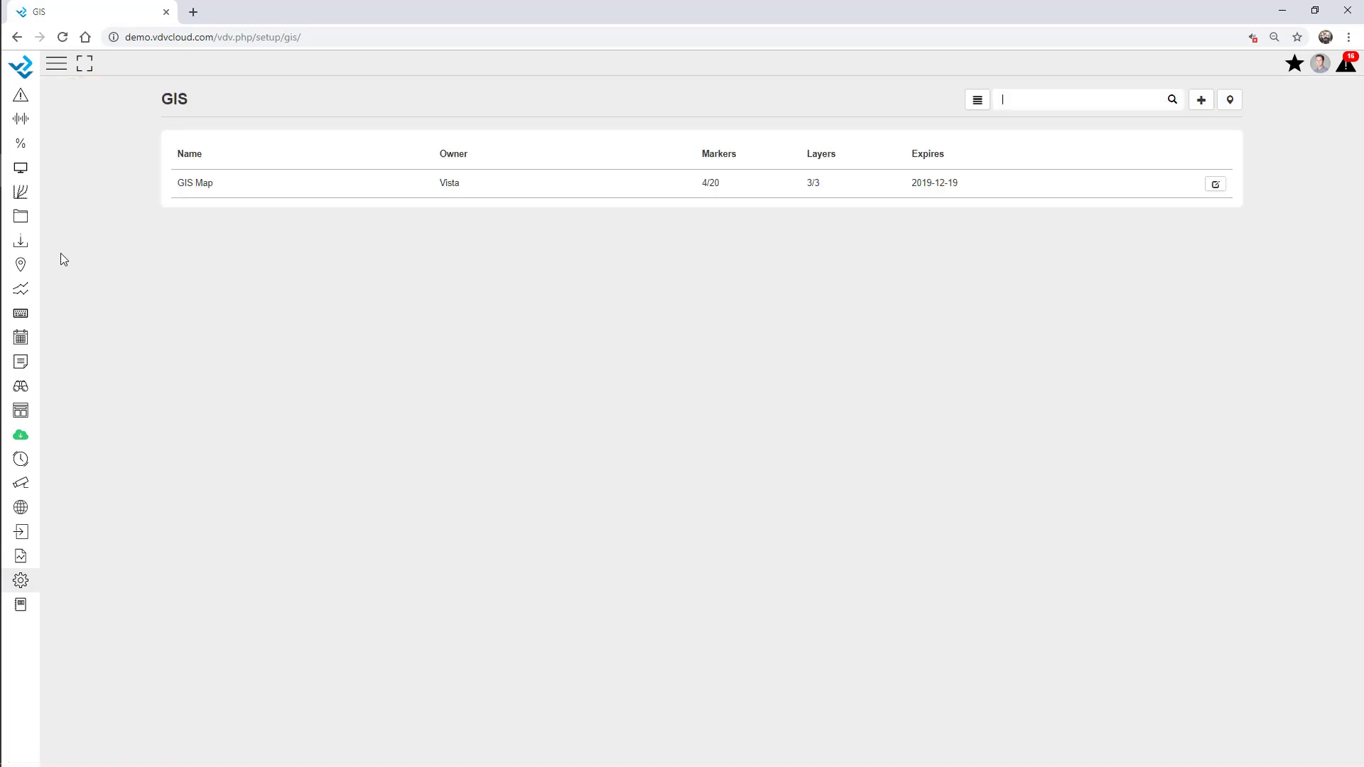
Bring up the live GIS Map view from the GIS maps list
left_click(20, 512)
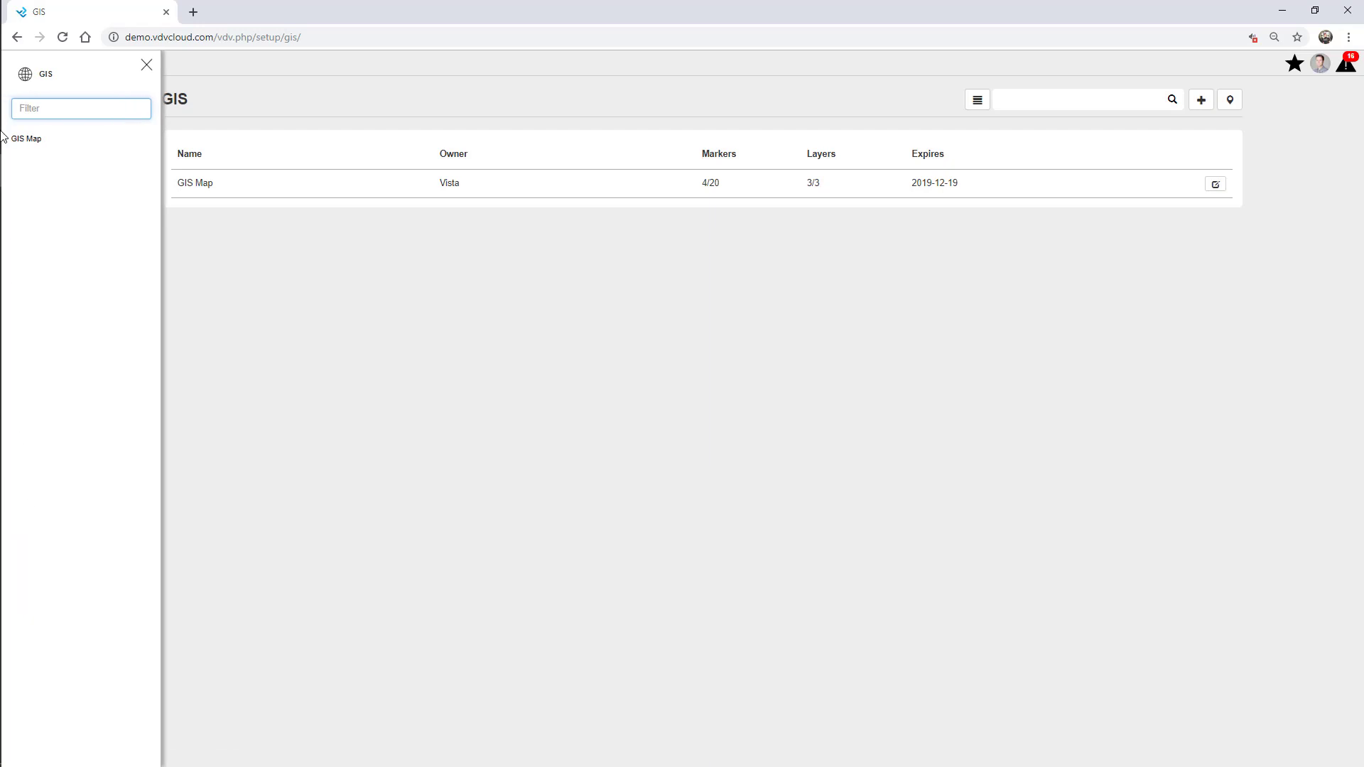
left_click(56, 142)
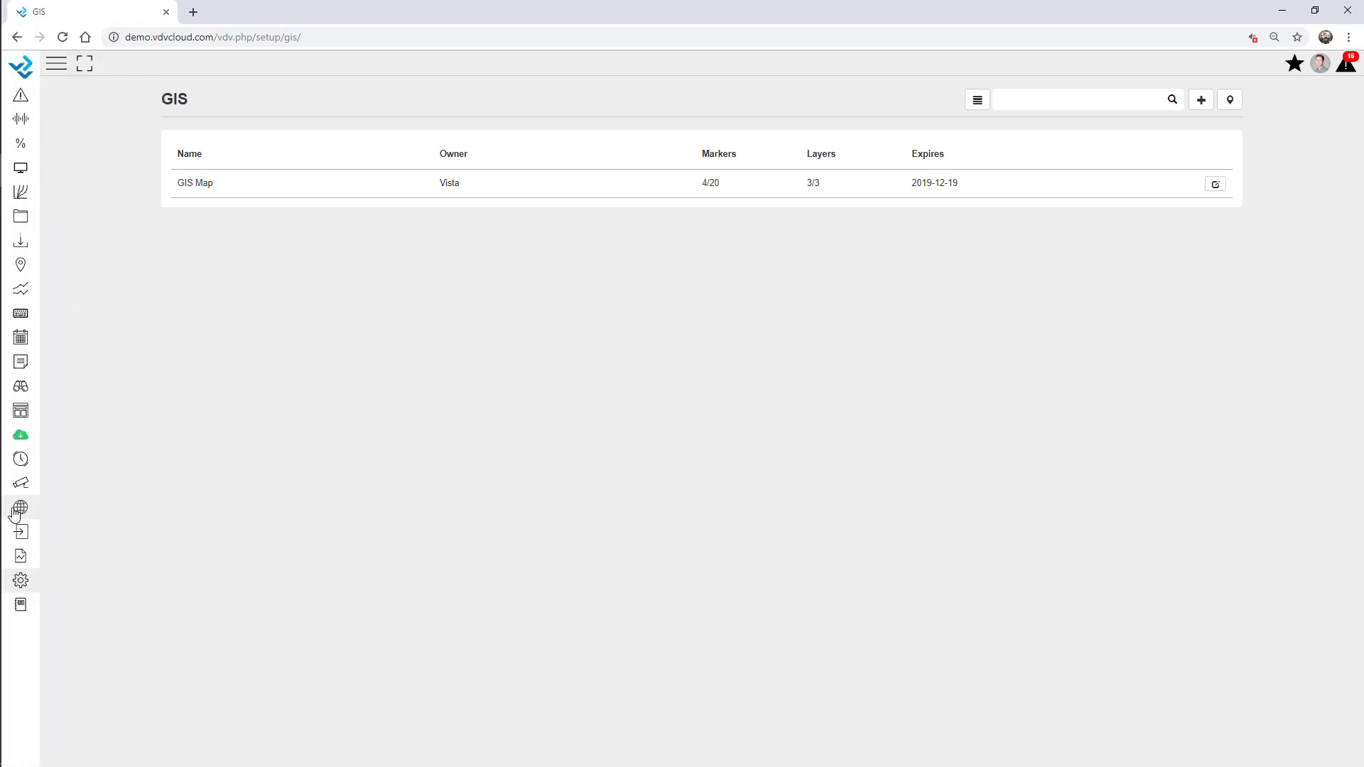
left_click(20, 509)
left_click(59, 142)
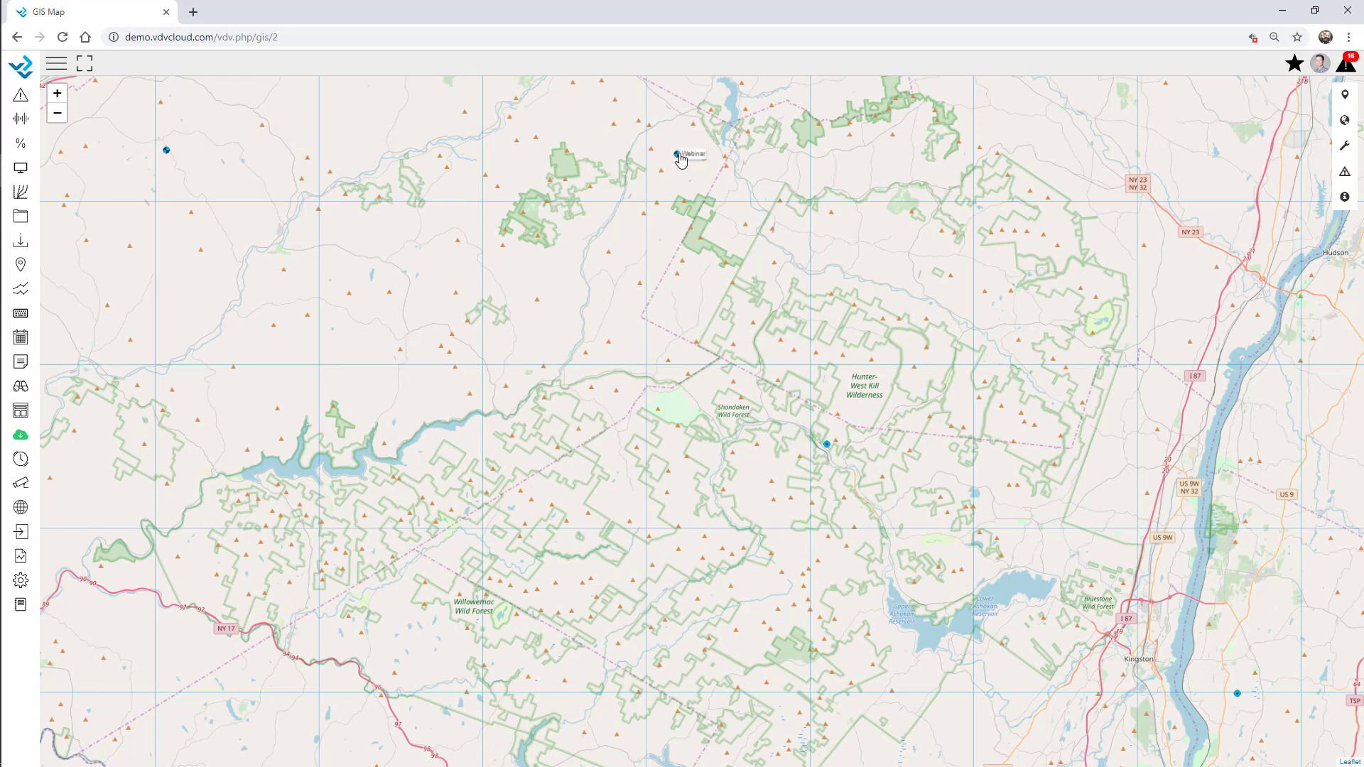
Check that the Webinar and Webinar Overview markers open their displays, and try South Area
left_click(677, 154)
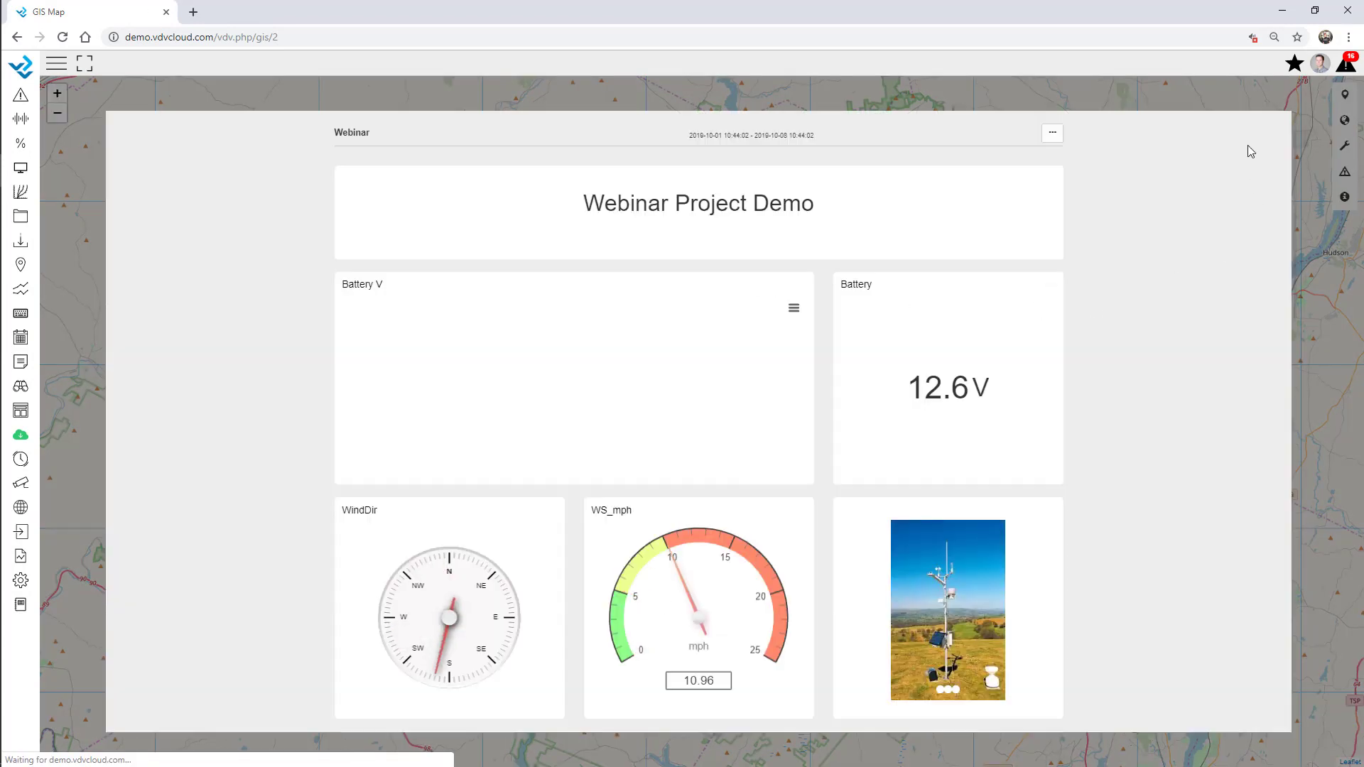
scroll(961, 569, "down", 15)
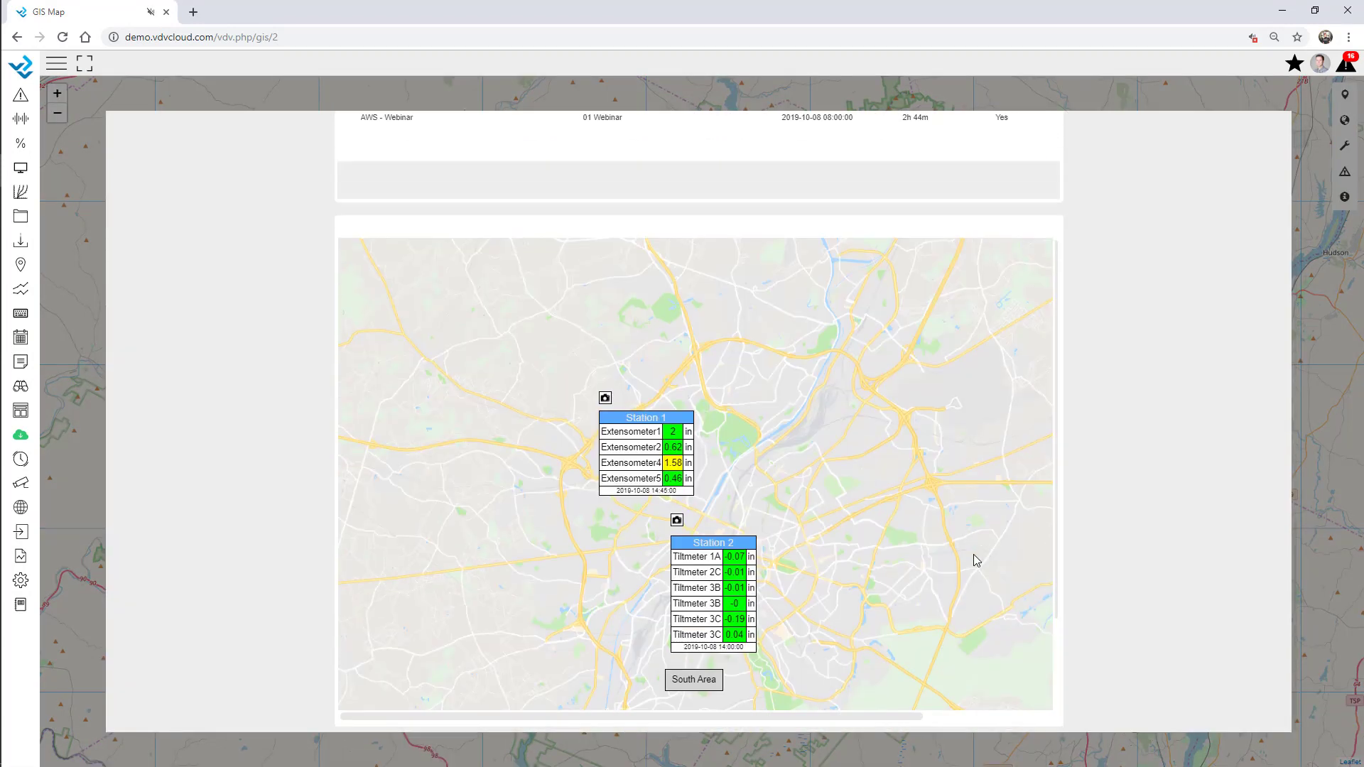
left_click(1190, 104)
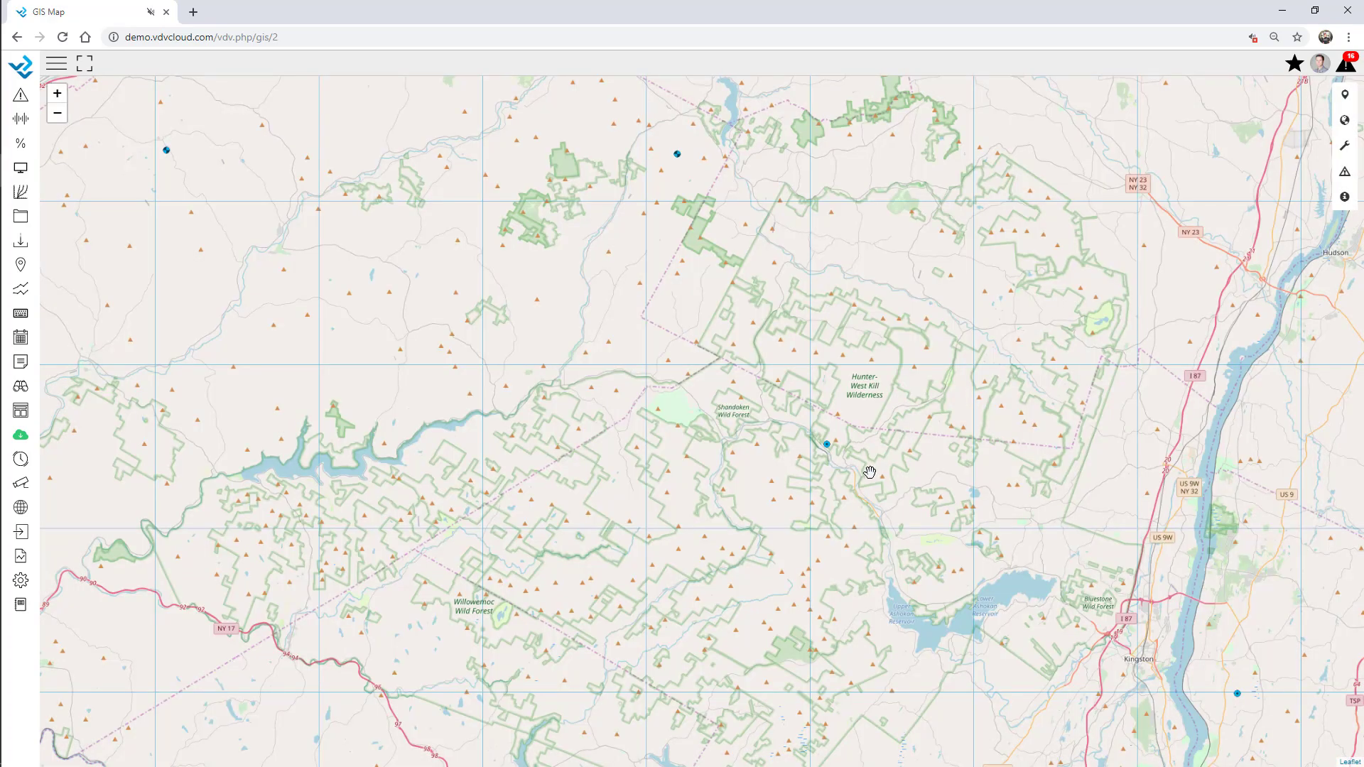
left_click(824, 450)
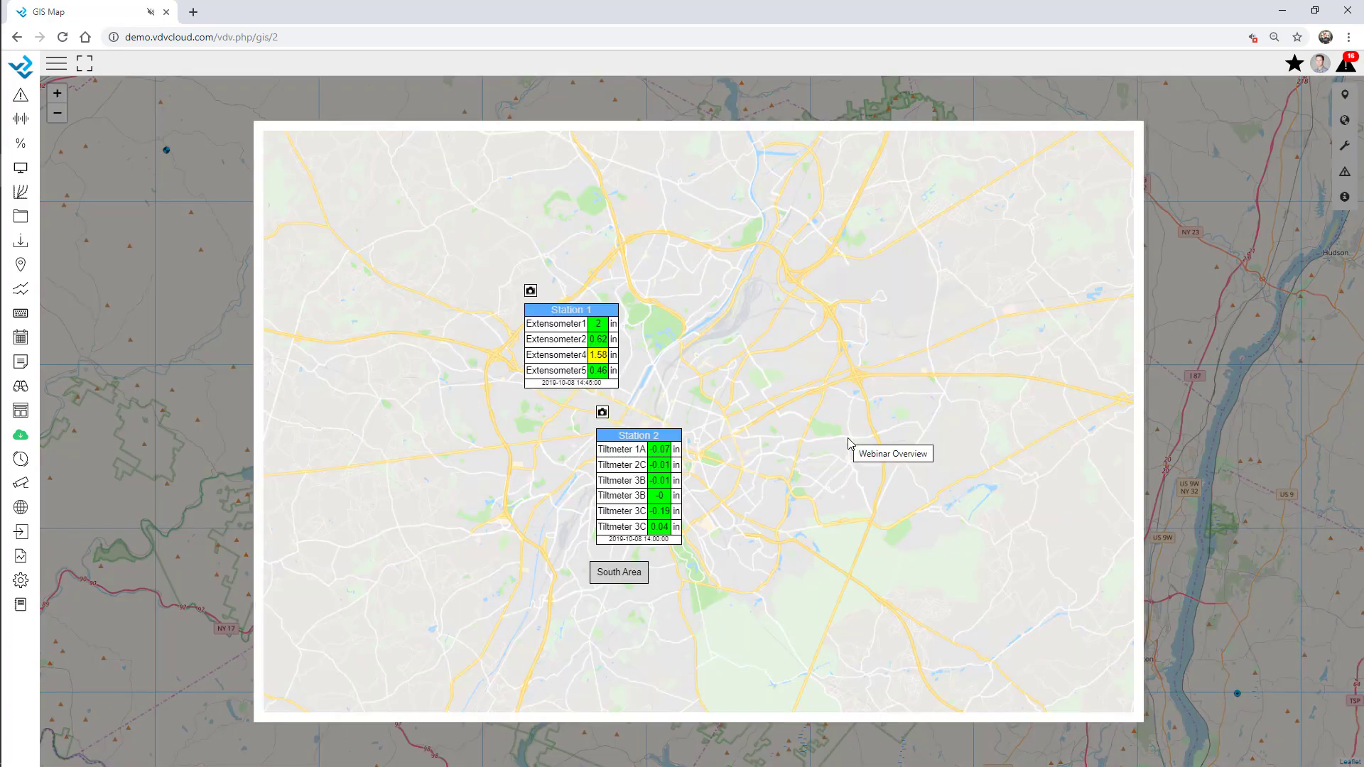
left_click(626, 575)
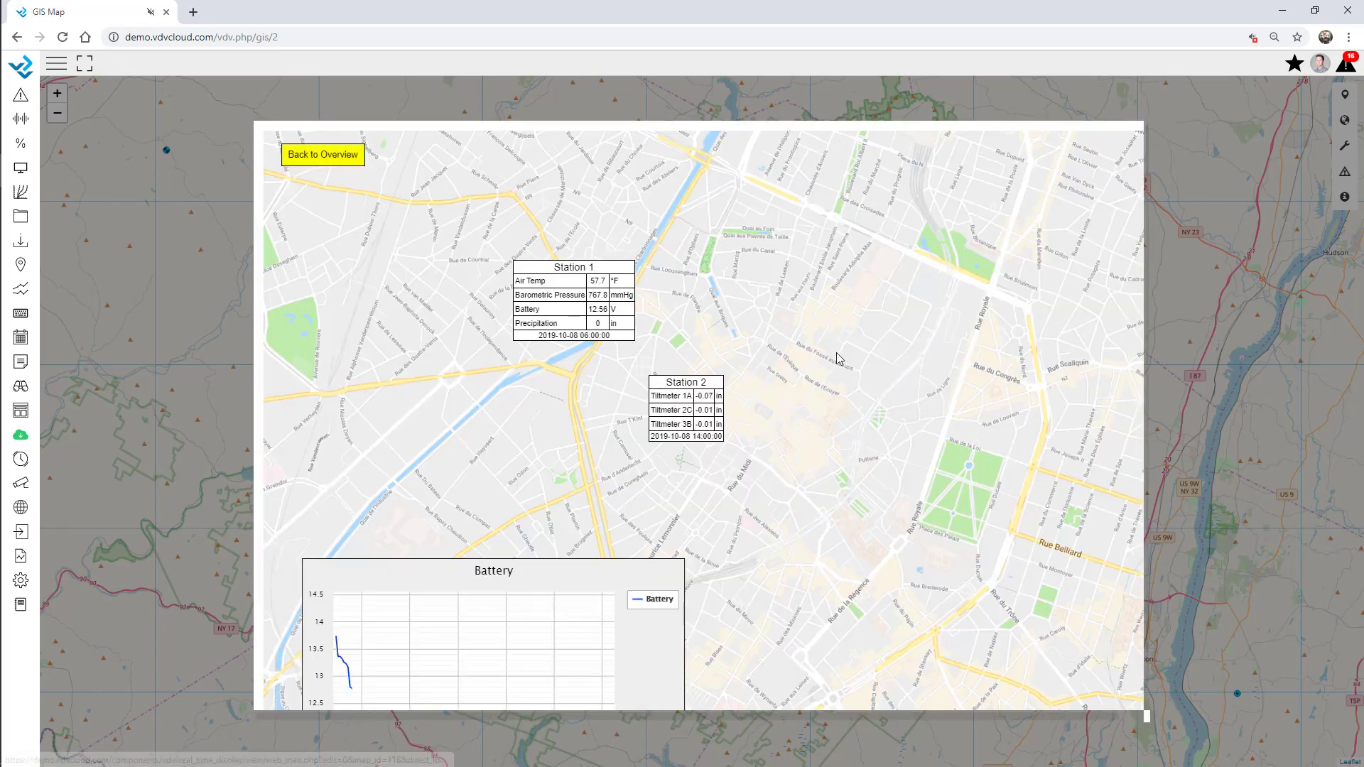
left_click(1169, 118)
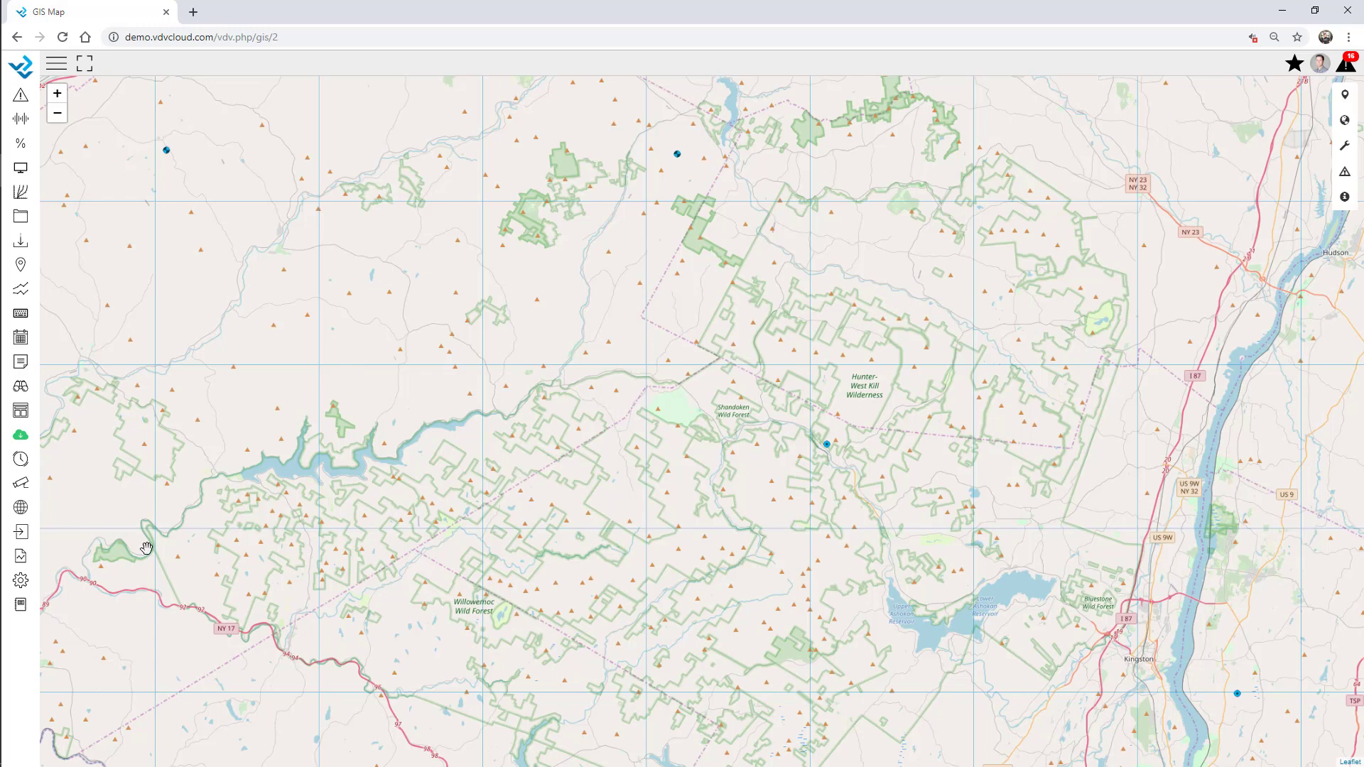
left_click(56, 63)
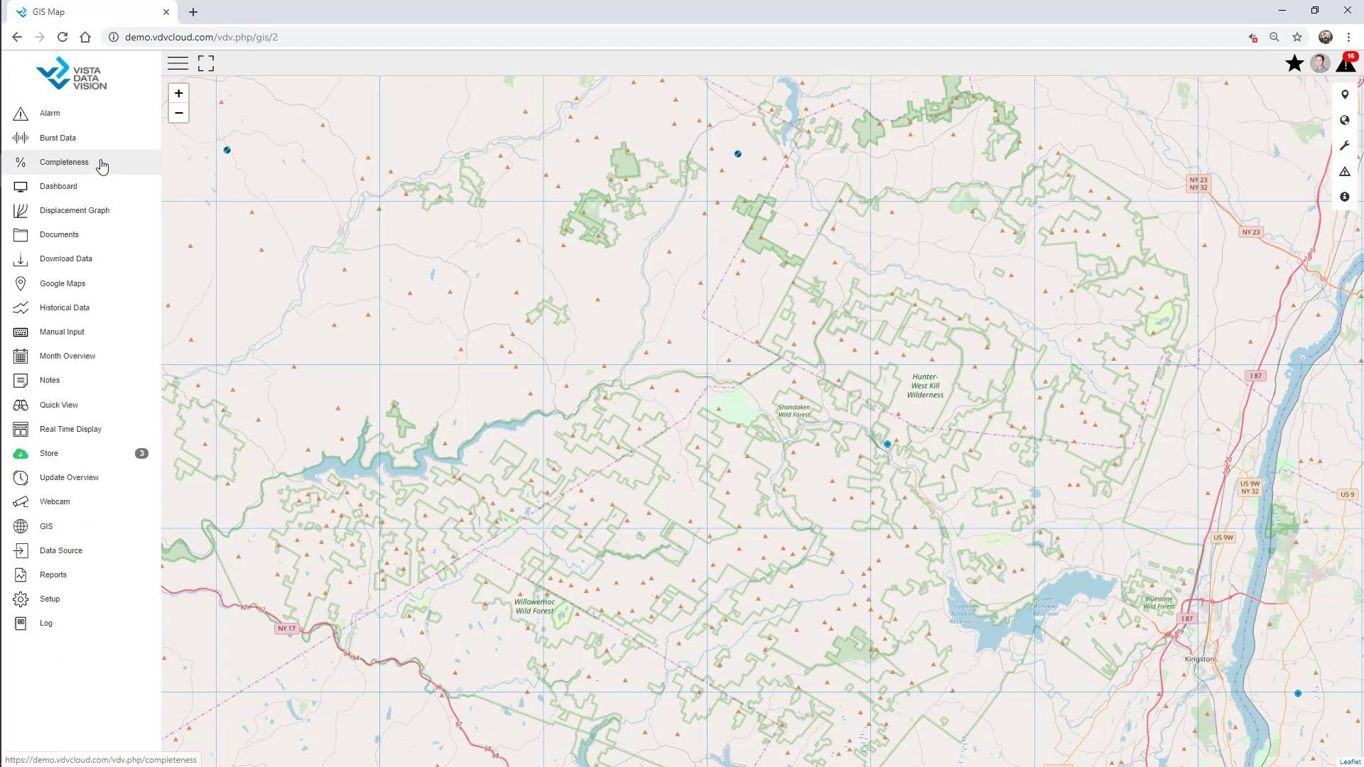
In Contact Setup, add a contact owned by 01 Webinar with company VDV
left_click(76, 604)
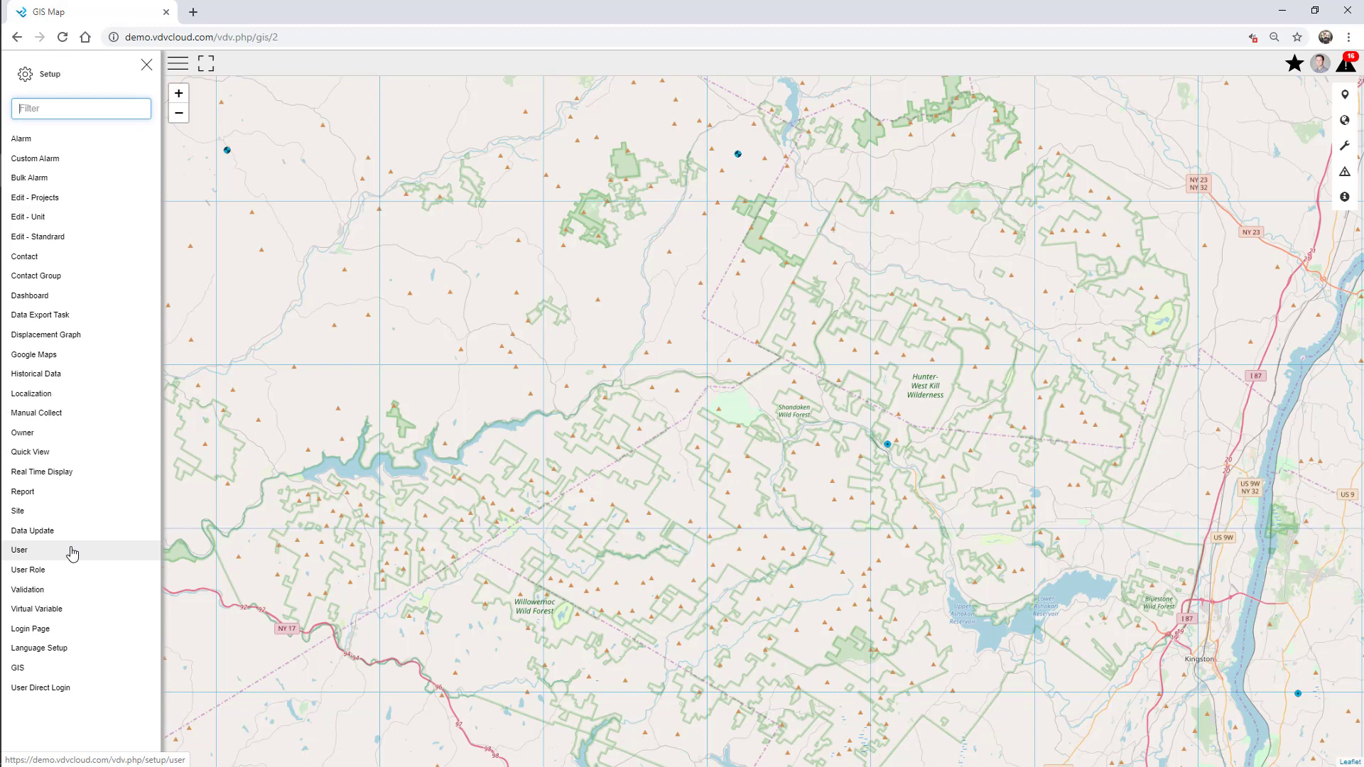
left_click(35, 259)
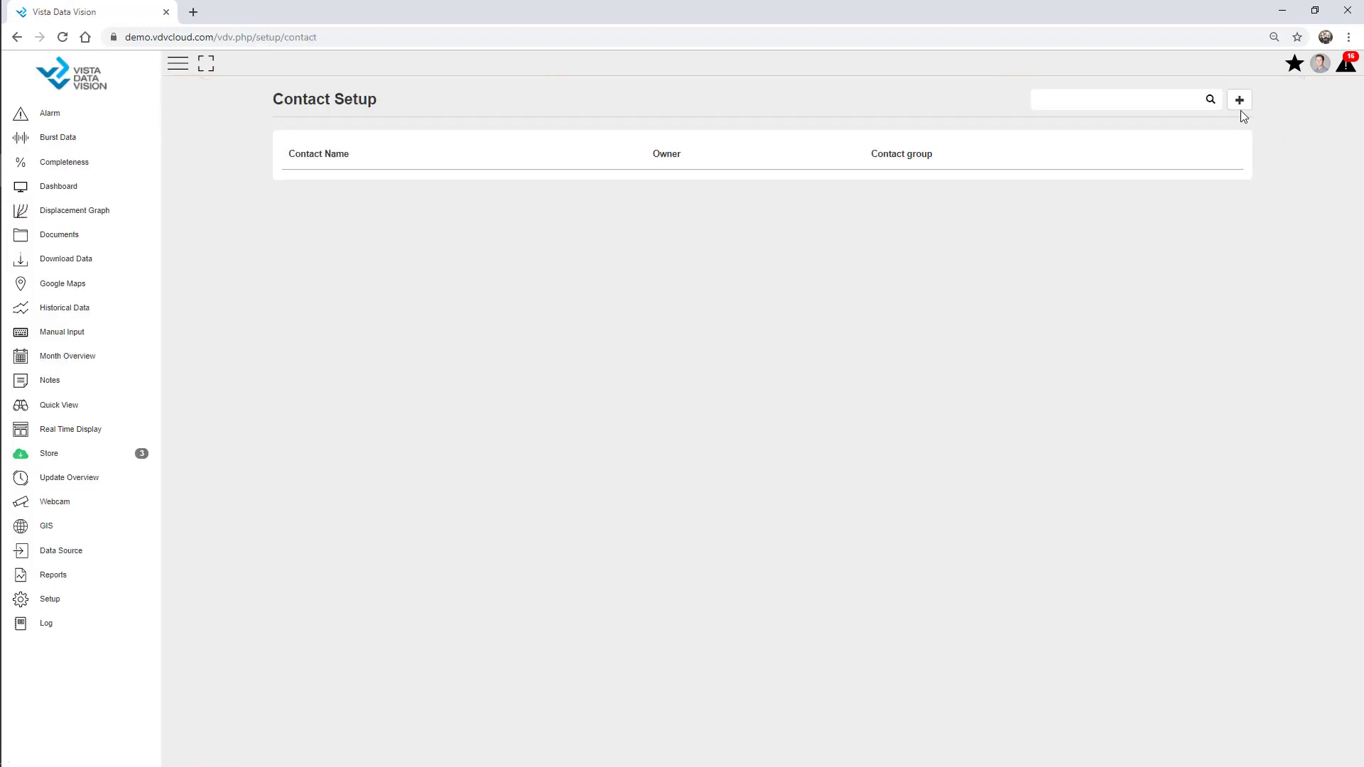
left_click(1239, 105)
left_click(1246, 114)
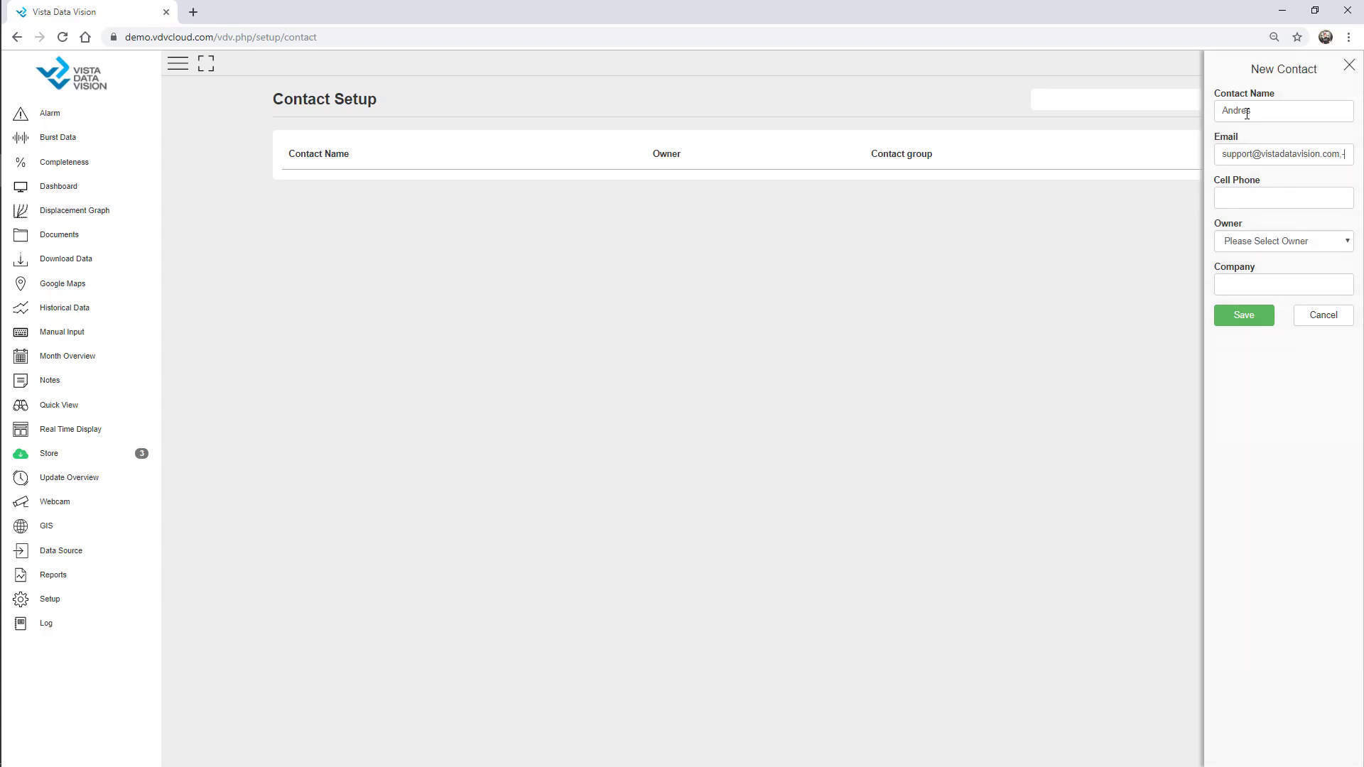
left_click(1272, 242)
left_click(1272, 286)
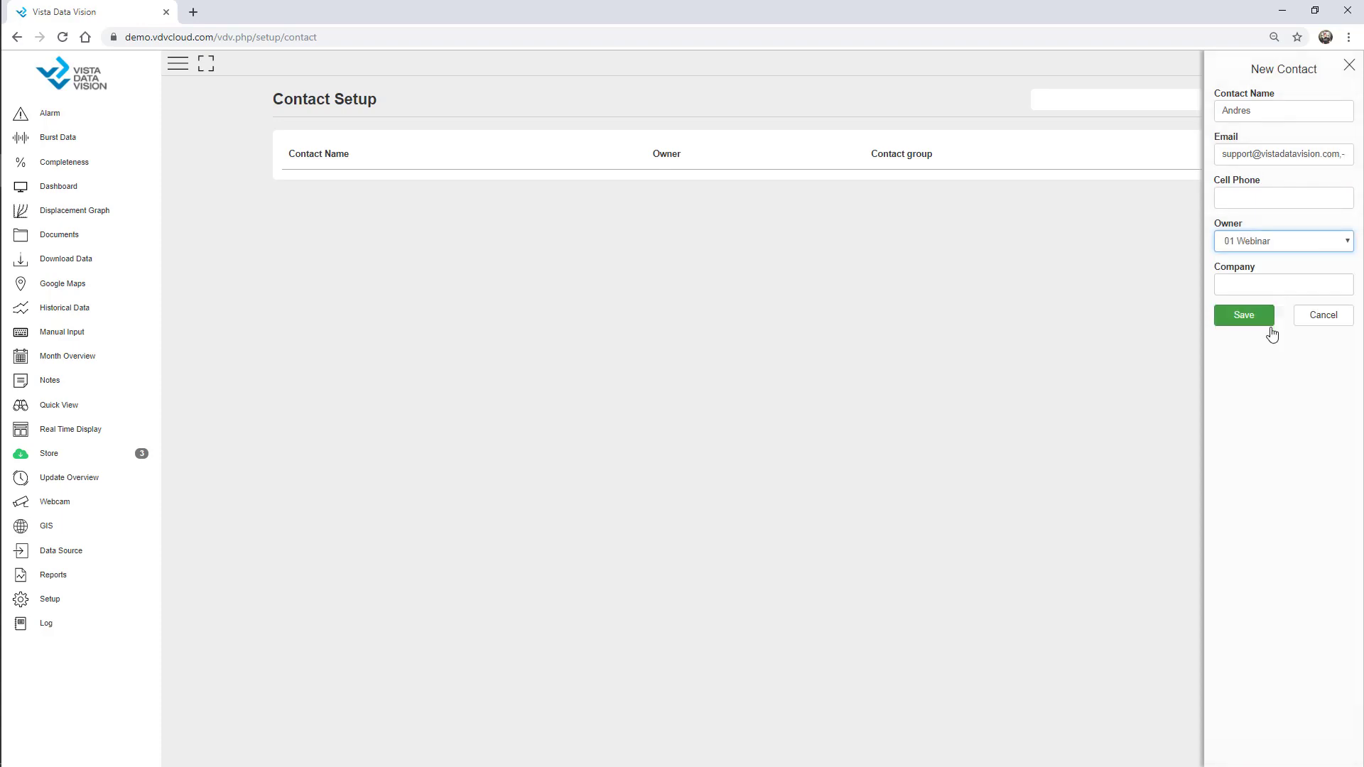
left_click(1246, 283)
type("VDV")
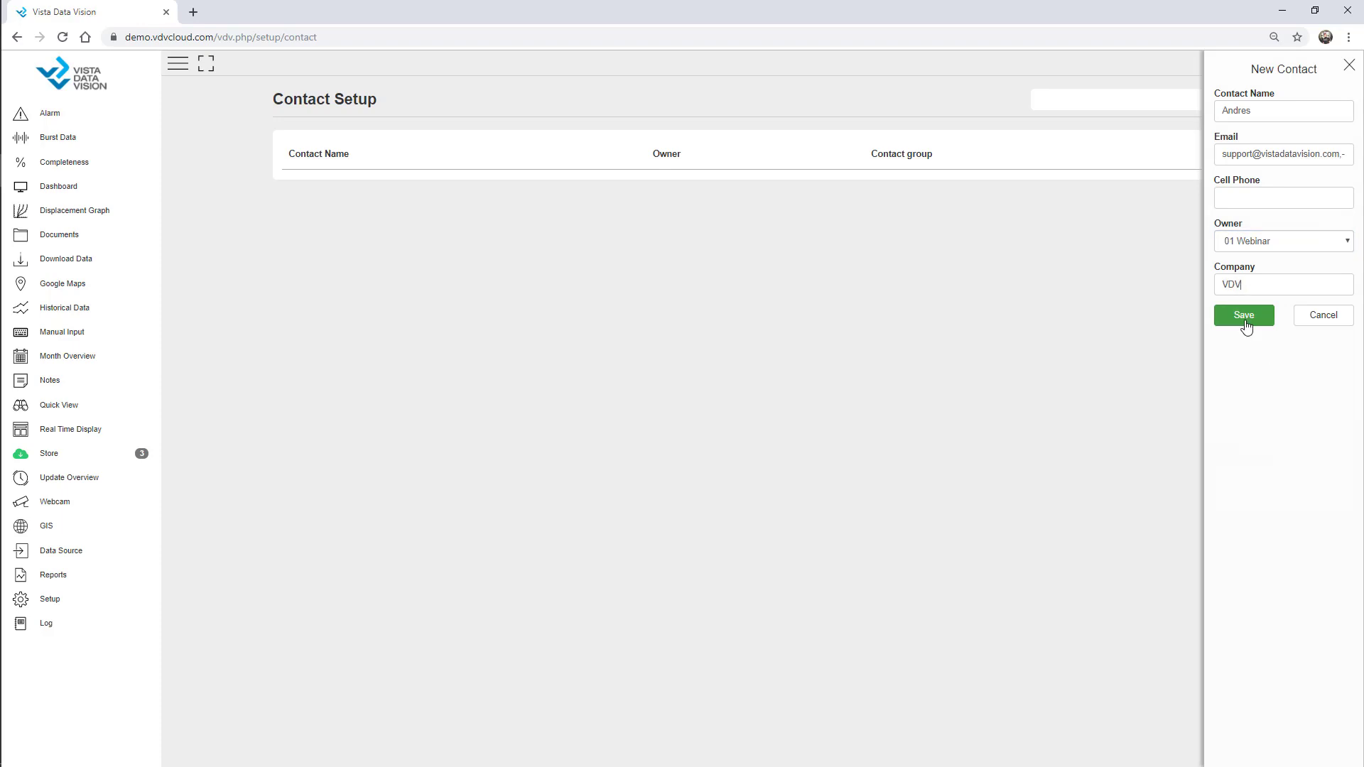
left_click(1243, 316)
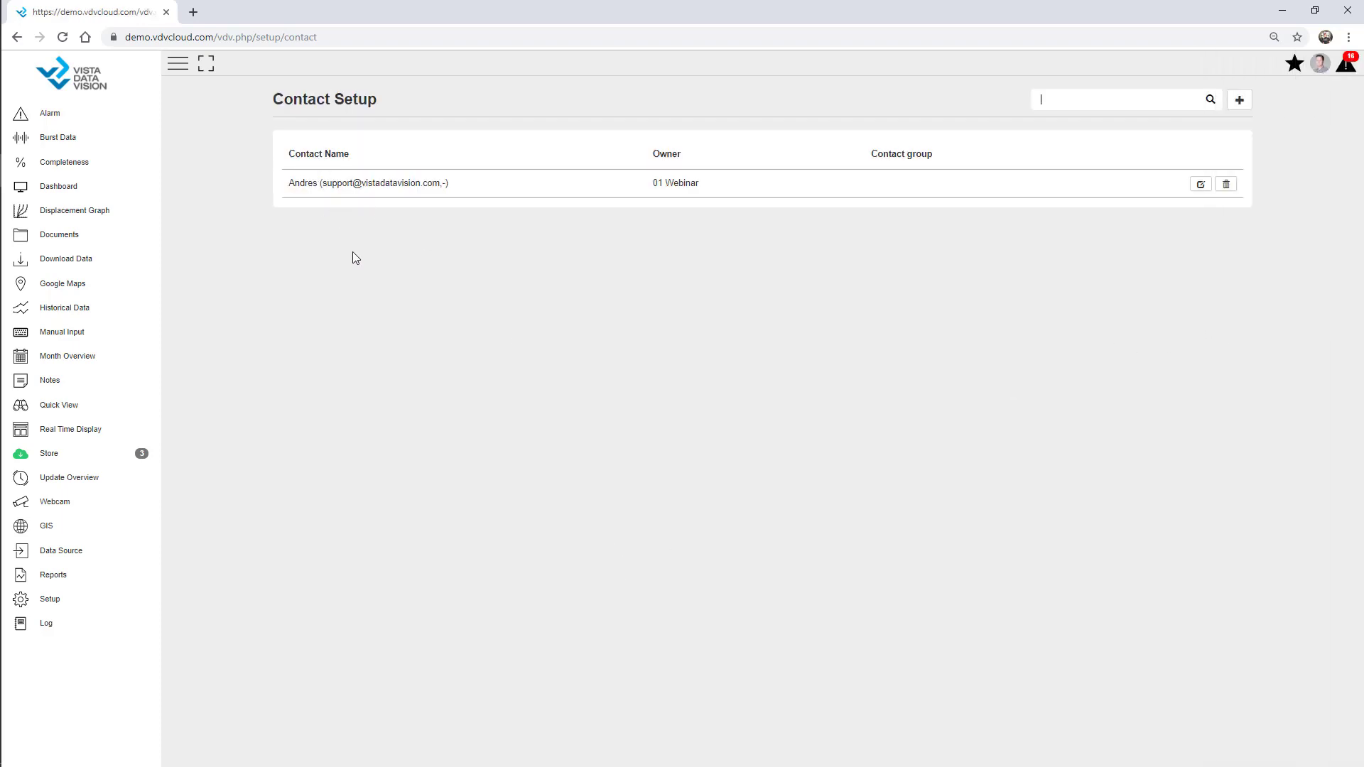
Add a second contact by first name, owned by 01 Webinar with company VDV
left_click(1240, 99)
left_click(1272, 116)
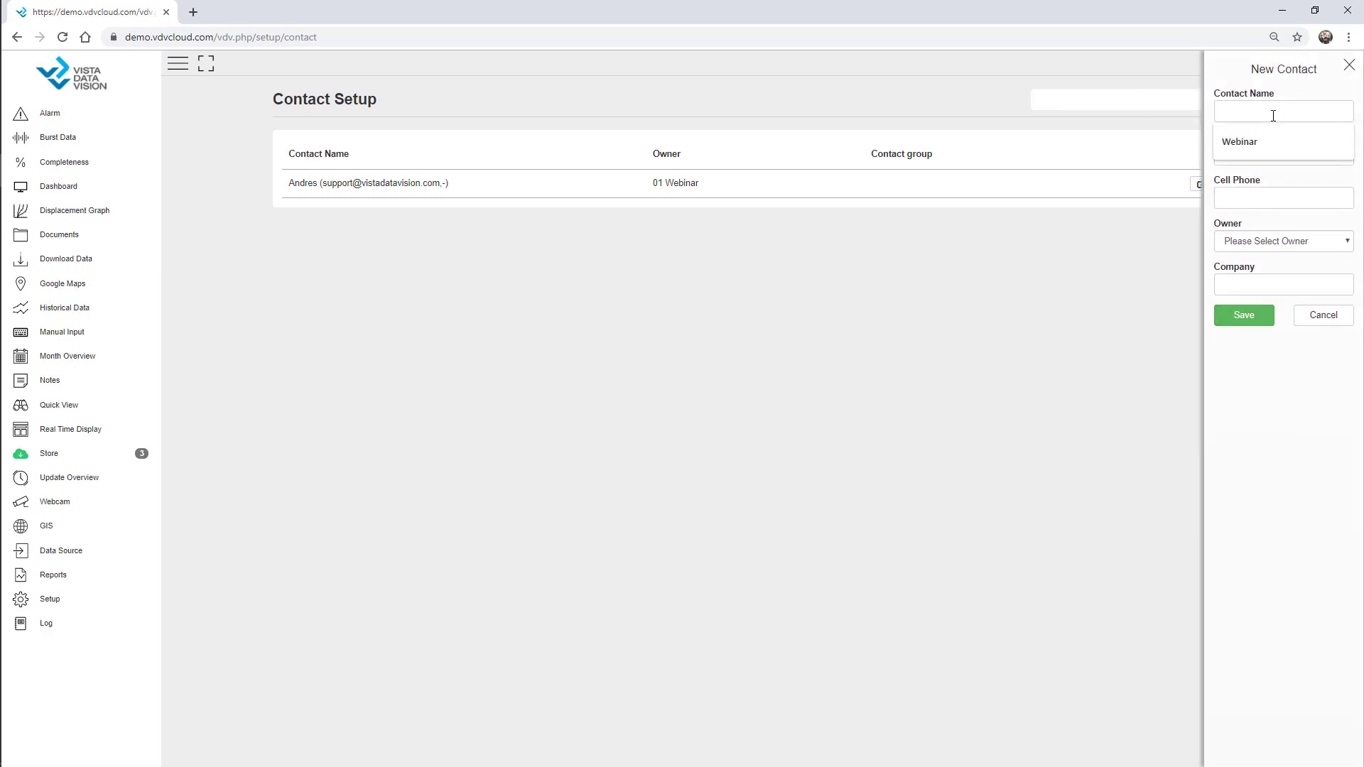
type("Olafur")
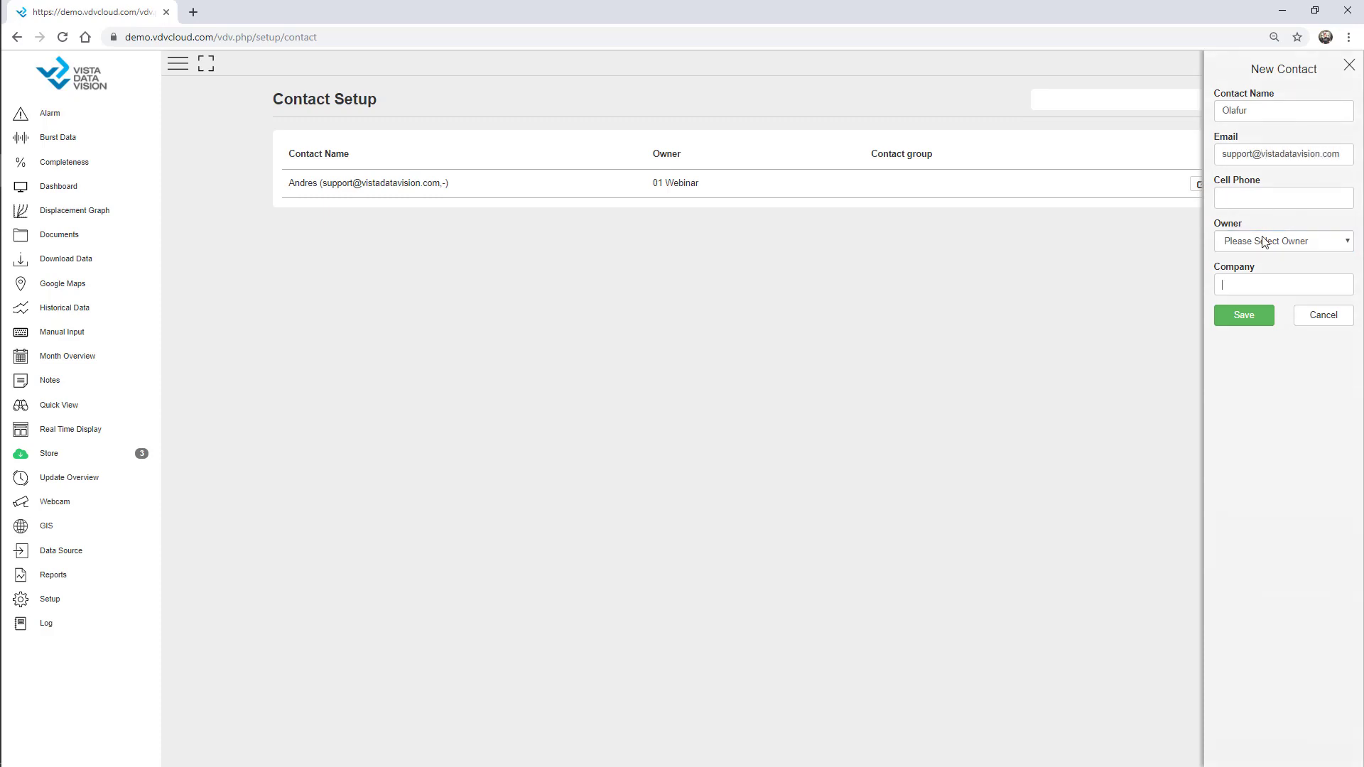
left_click(1263, 243)
left_click(1254, 287)
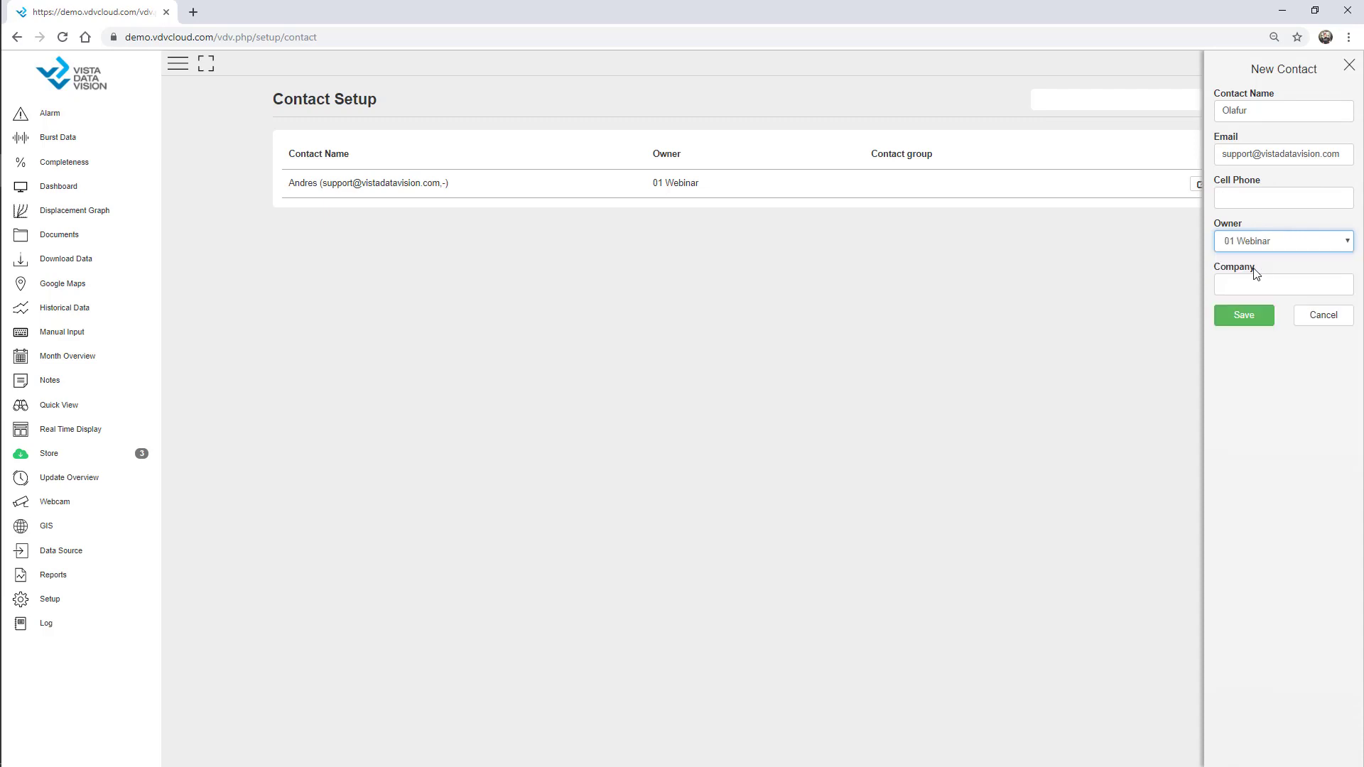
left_click(1258, 286)
type("VDV")
left_click(1250, 326)
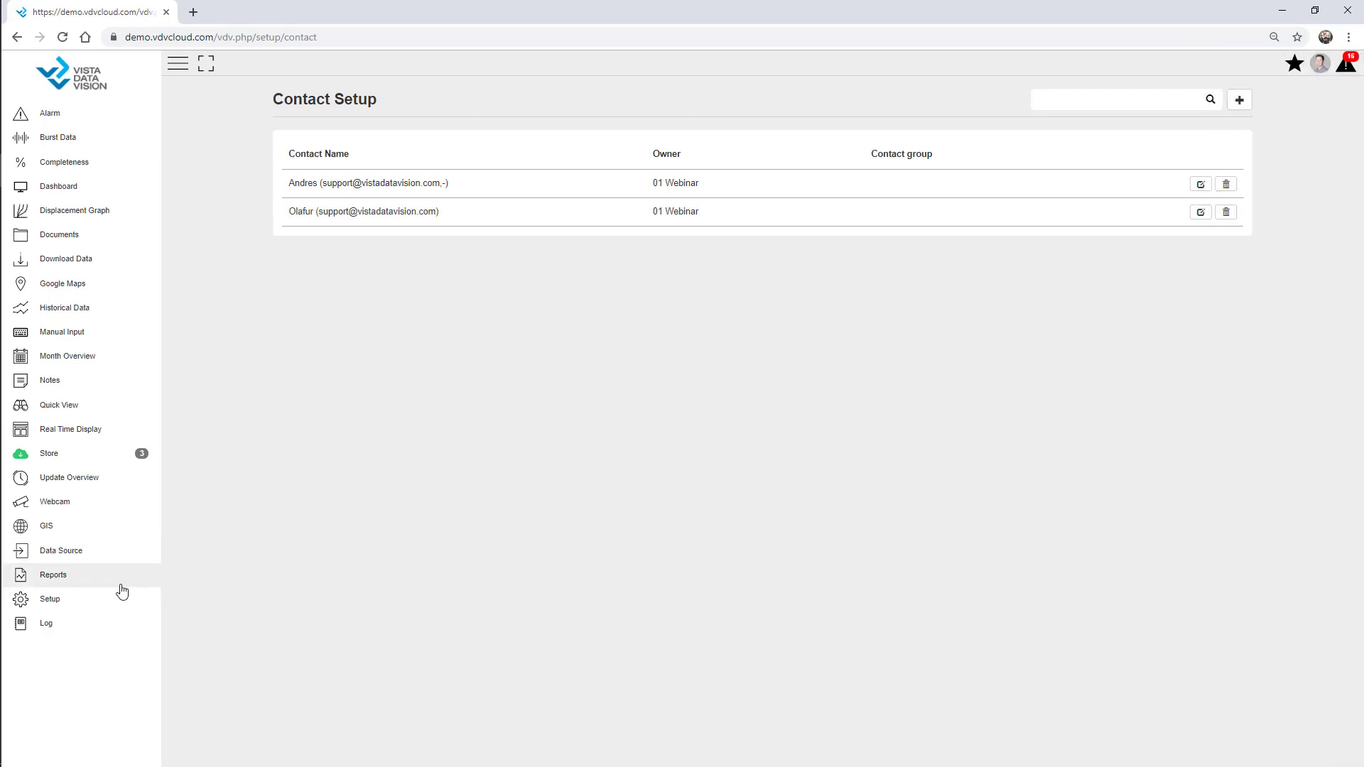
left_click(90, 602)
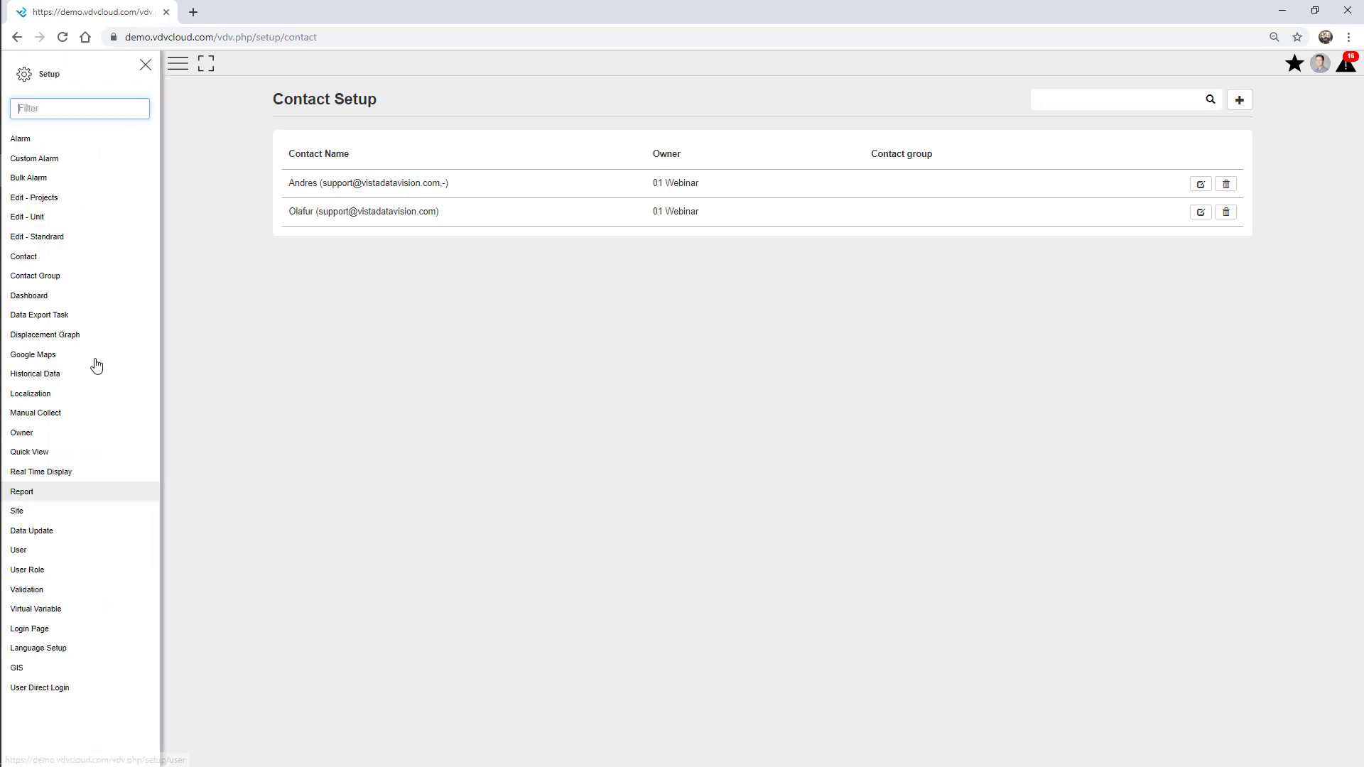
Create the contact group 'Admin' with owner 01 Webinar and save it
left_click(77, 276)
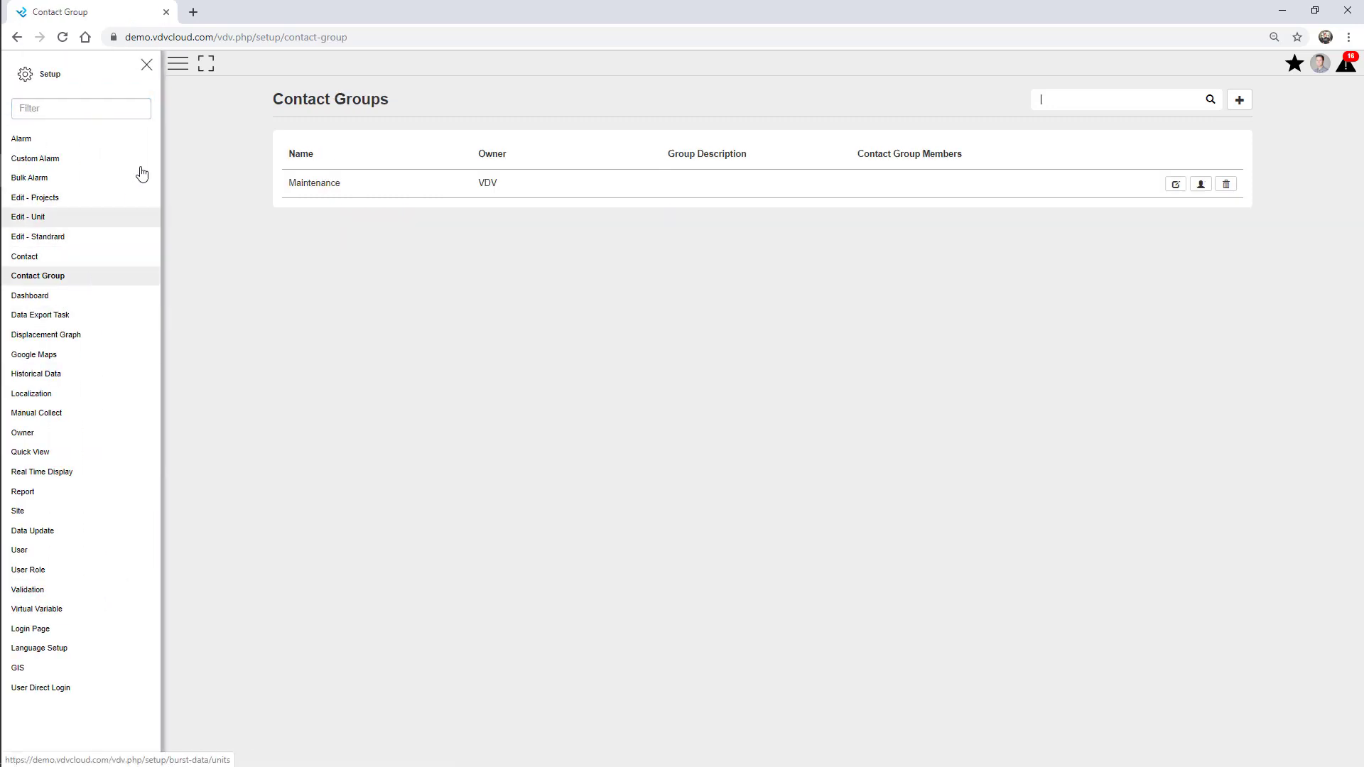
left_click(147, 65)
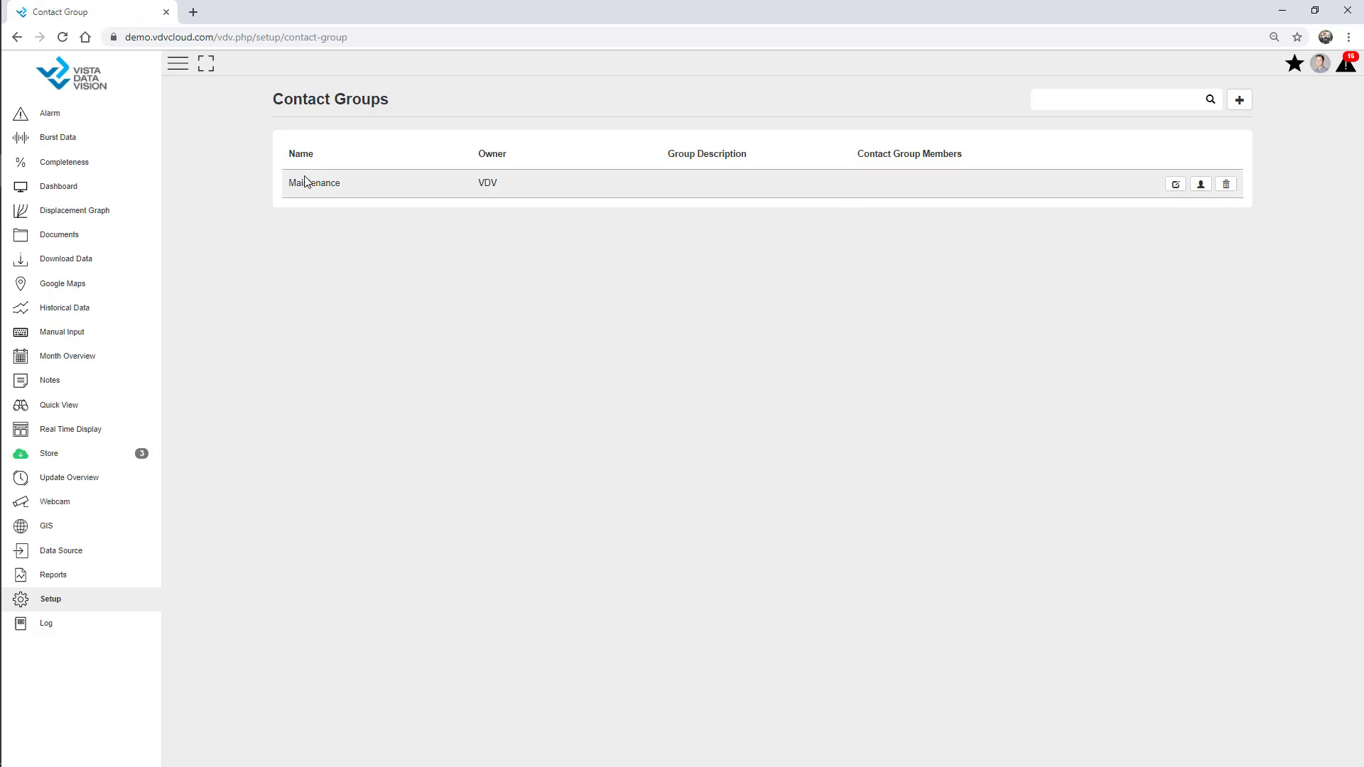
left_click(1239, 99)
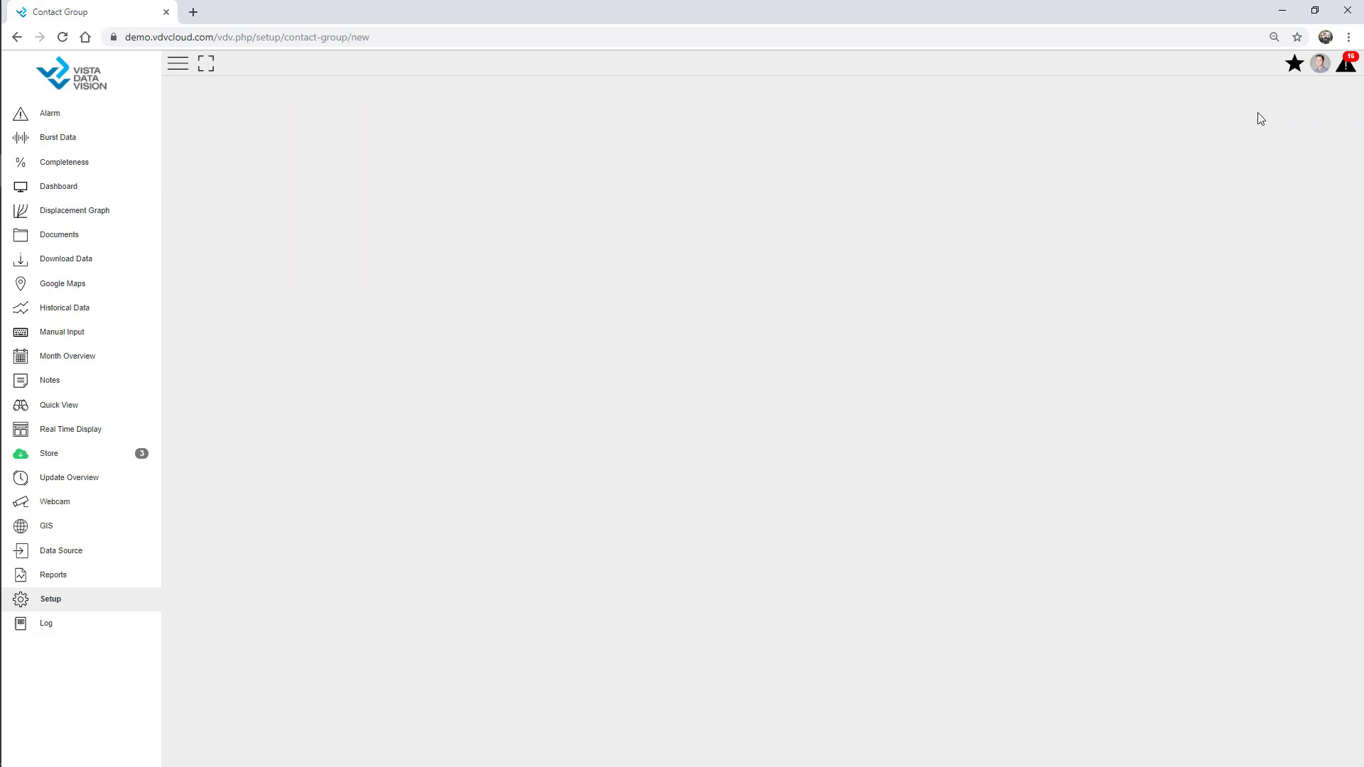
left_click(645, 124)
type("Admin")
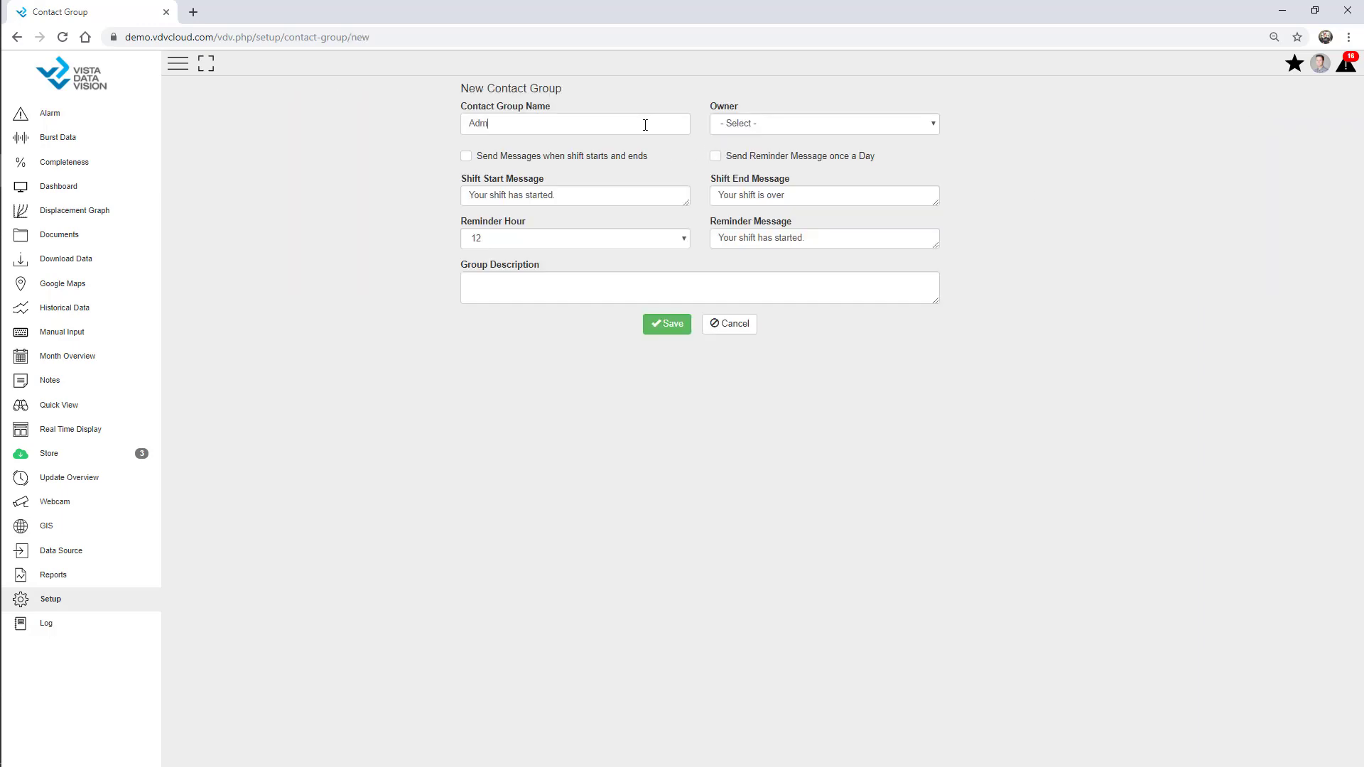
left_click(751, 124)
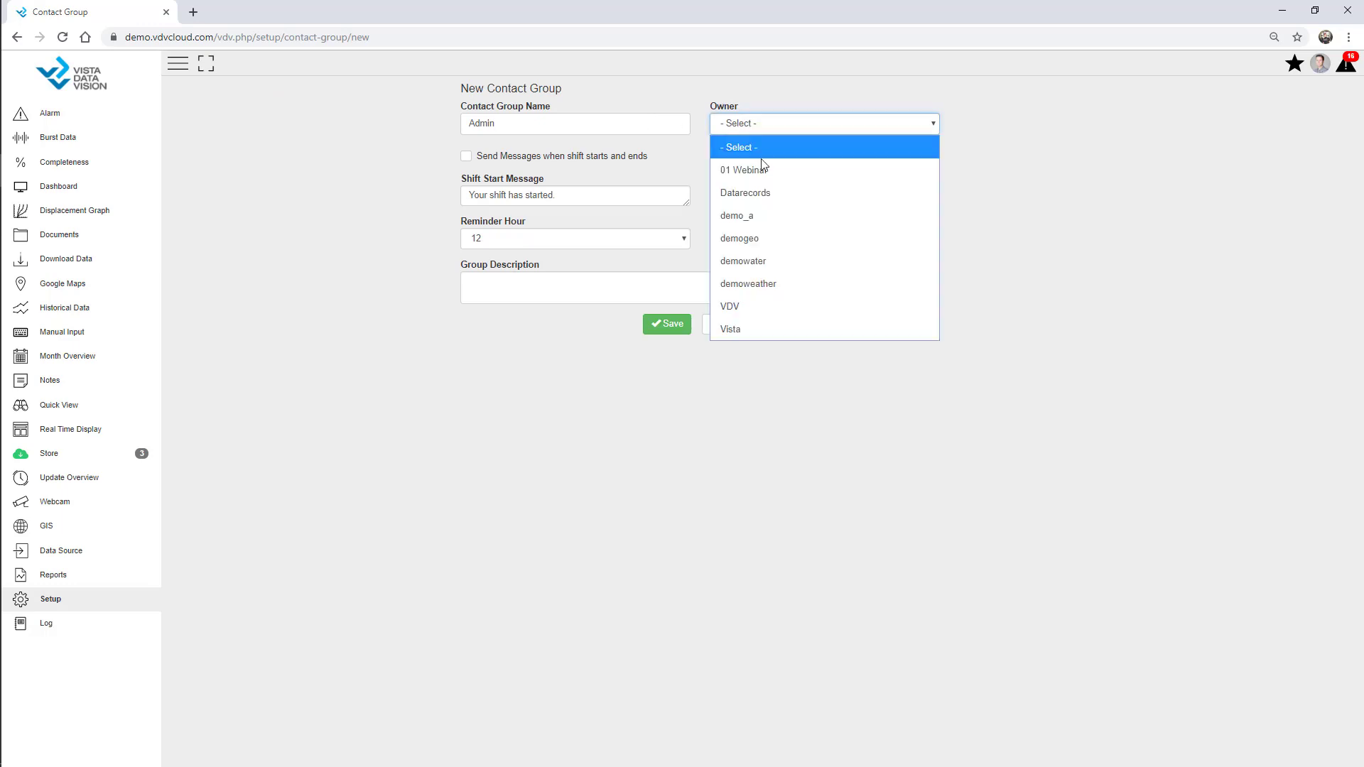
left_click(769, 169)
left_click(670, 328)
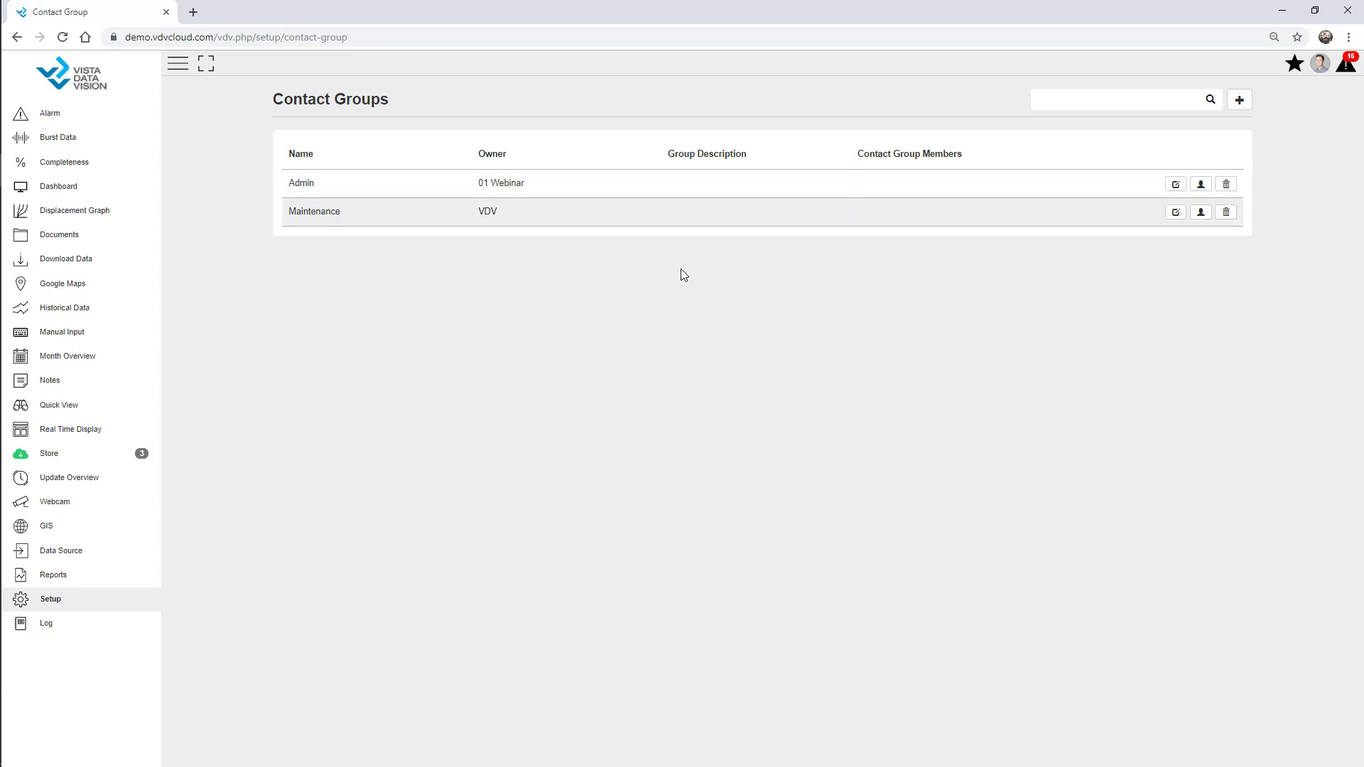
Add both contacts as members of the Maintenance group
left_click(1200, 212)
left_click(459, 132)
left_click(419, 121)
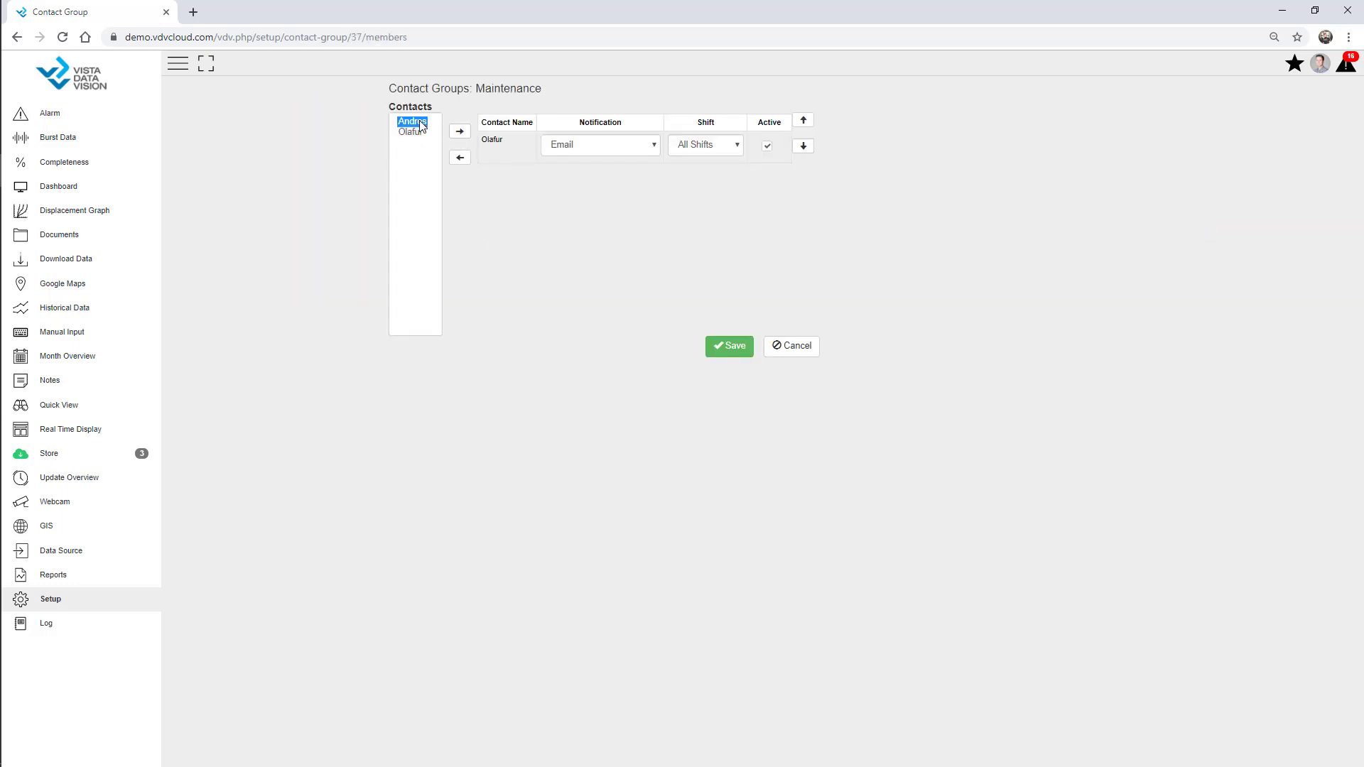
left_click(460, 132)
left_click(728, 348)
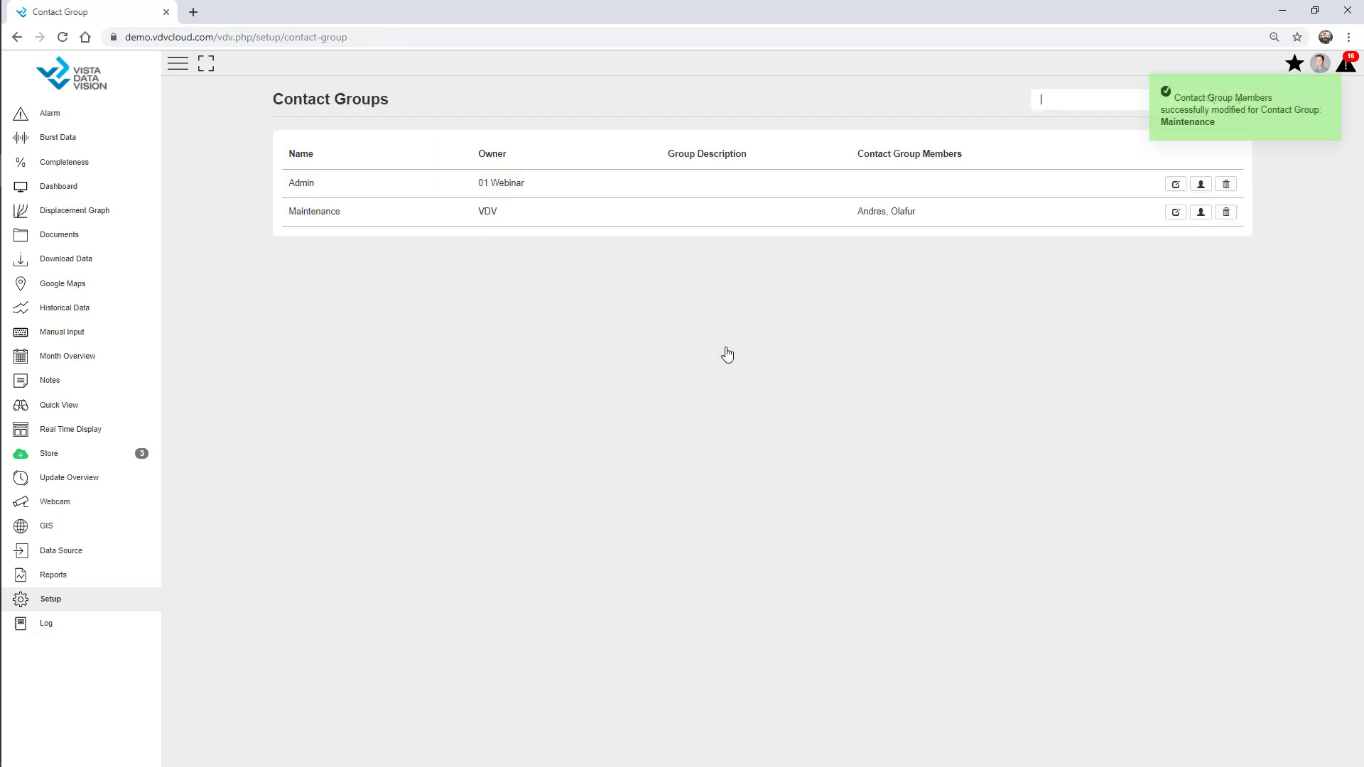
Add one contact to the Admin group and dismiss the confirmation messages
left_click(1201, 184)
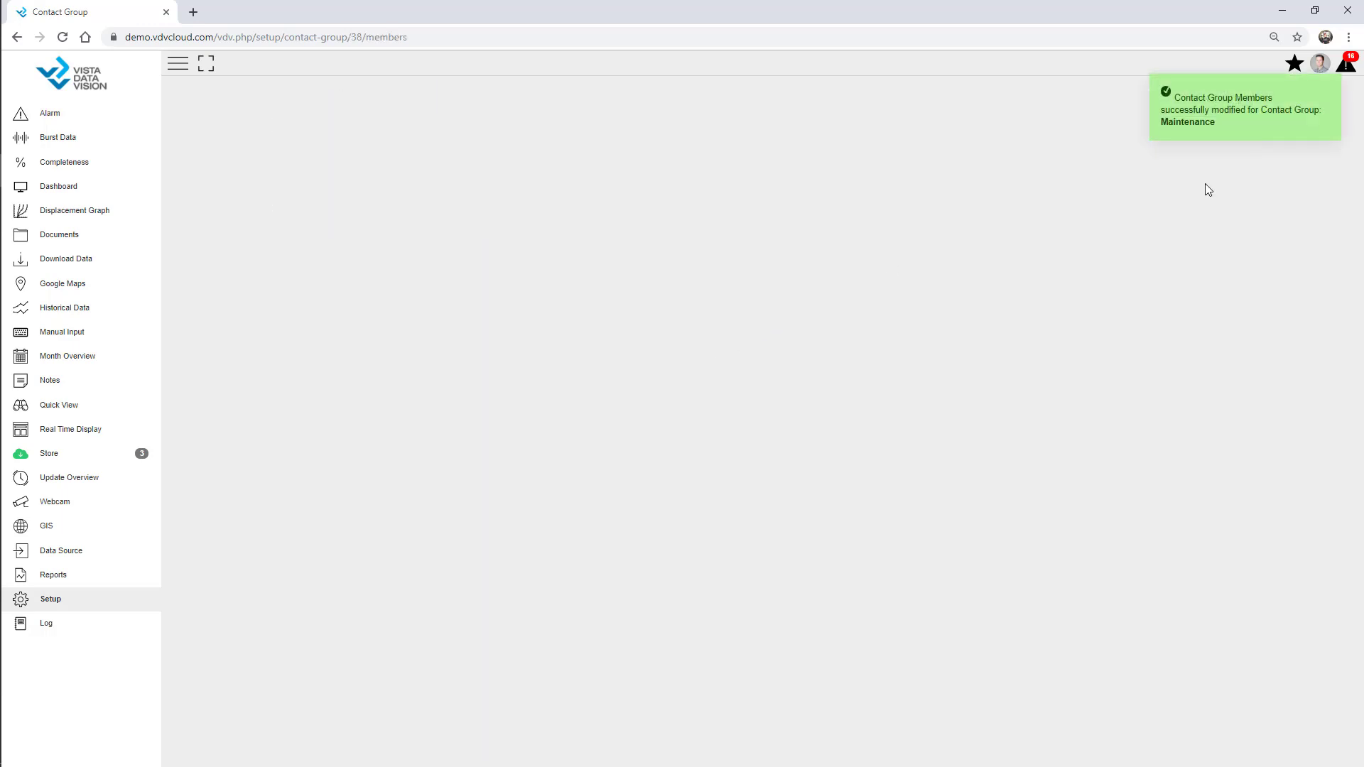
left_click(412, 122)
left_click(460, 131)
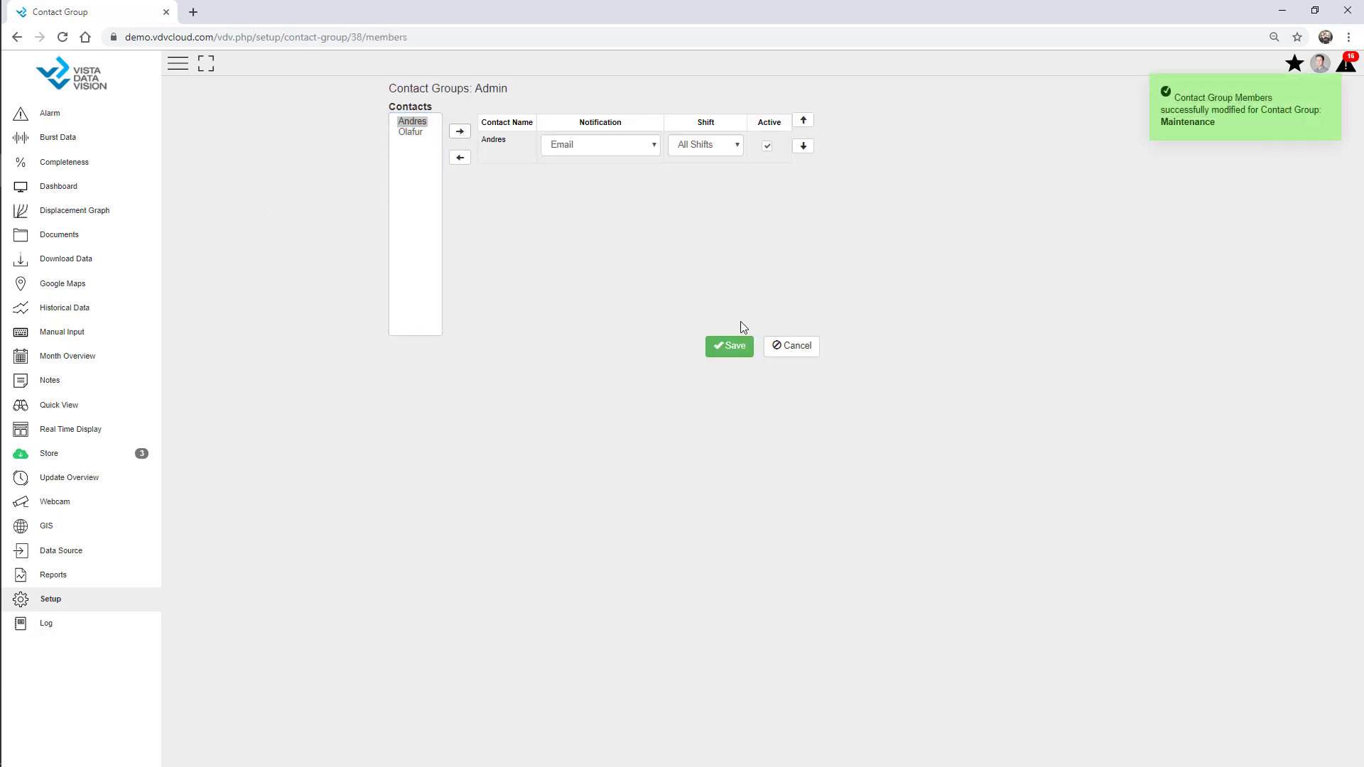
left_click(743, 348)
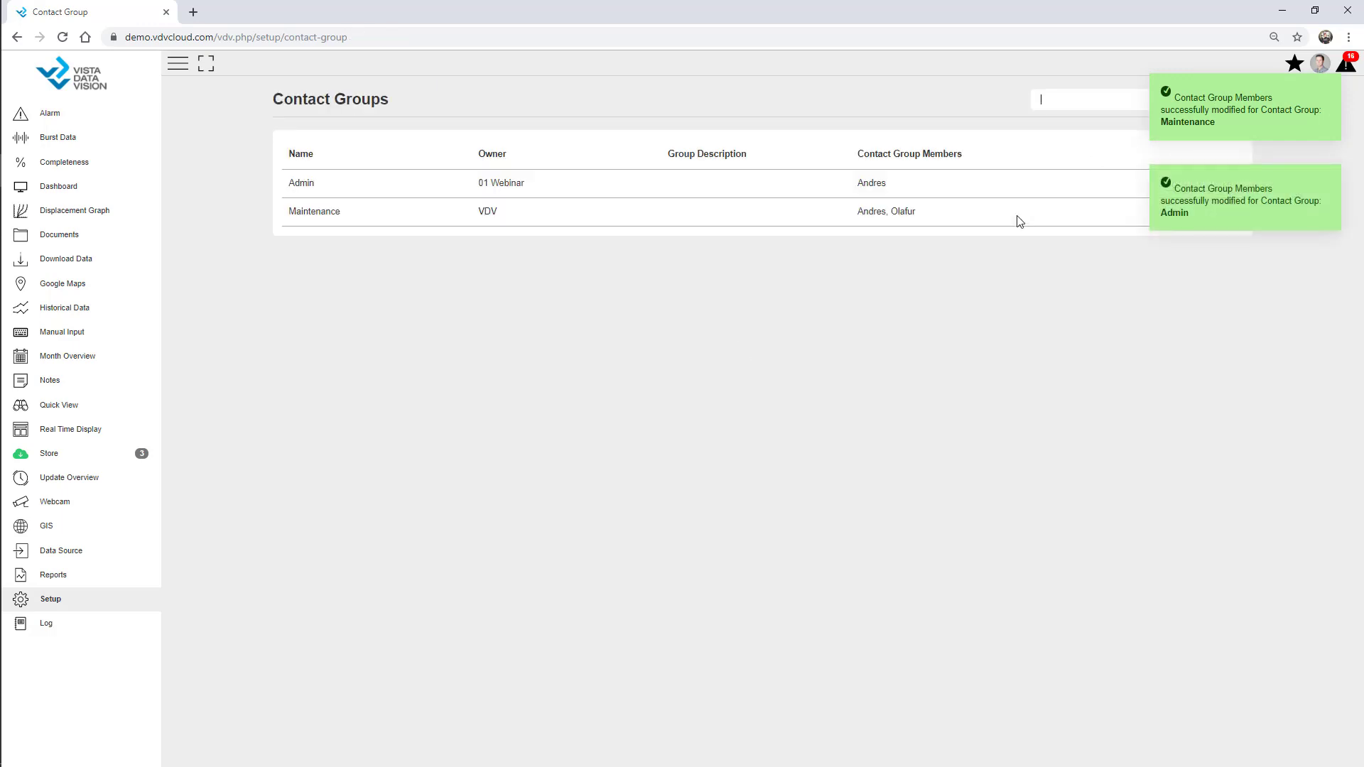
left_click(1329, 87)
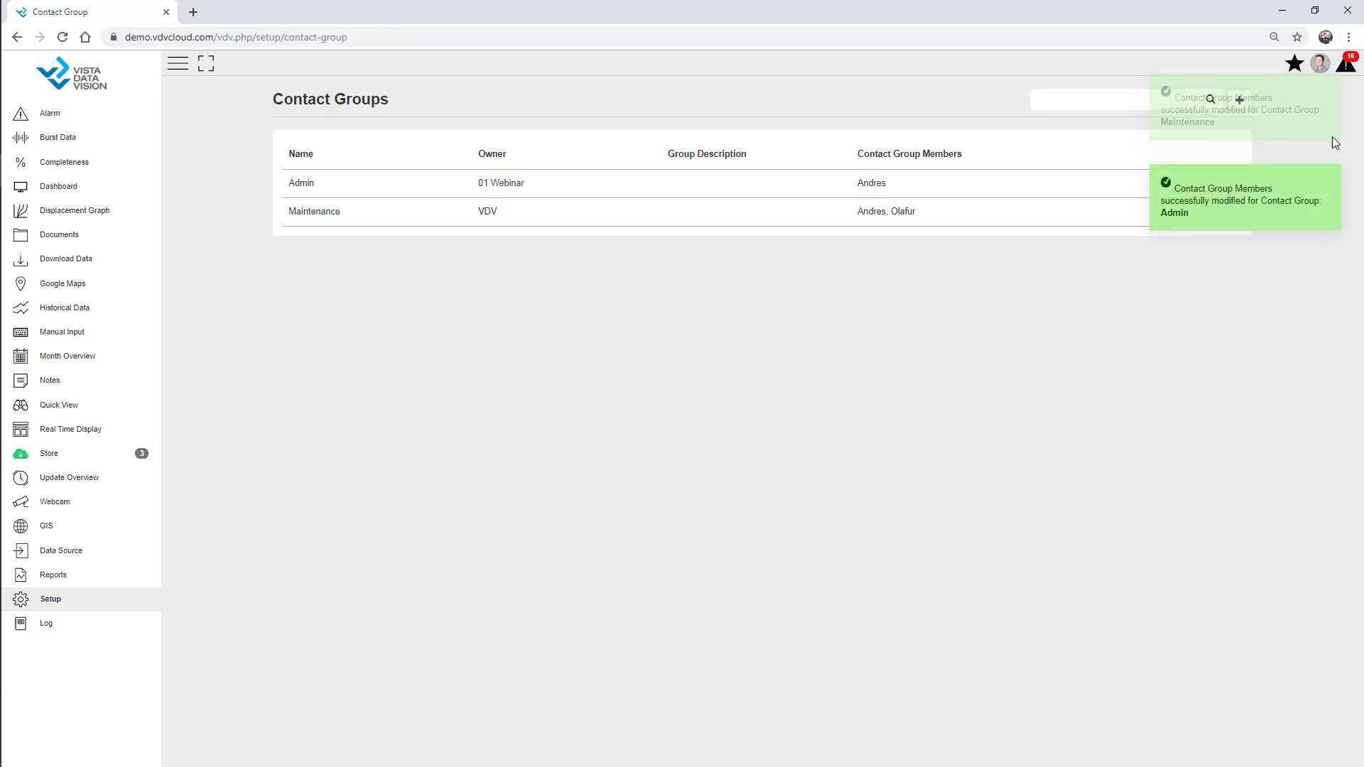
left_click(1328, 87)
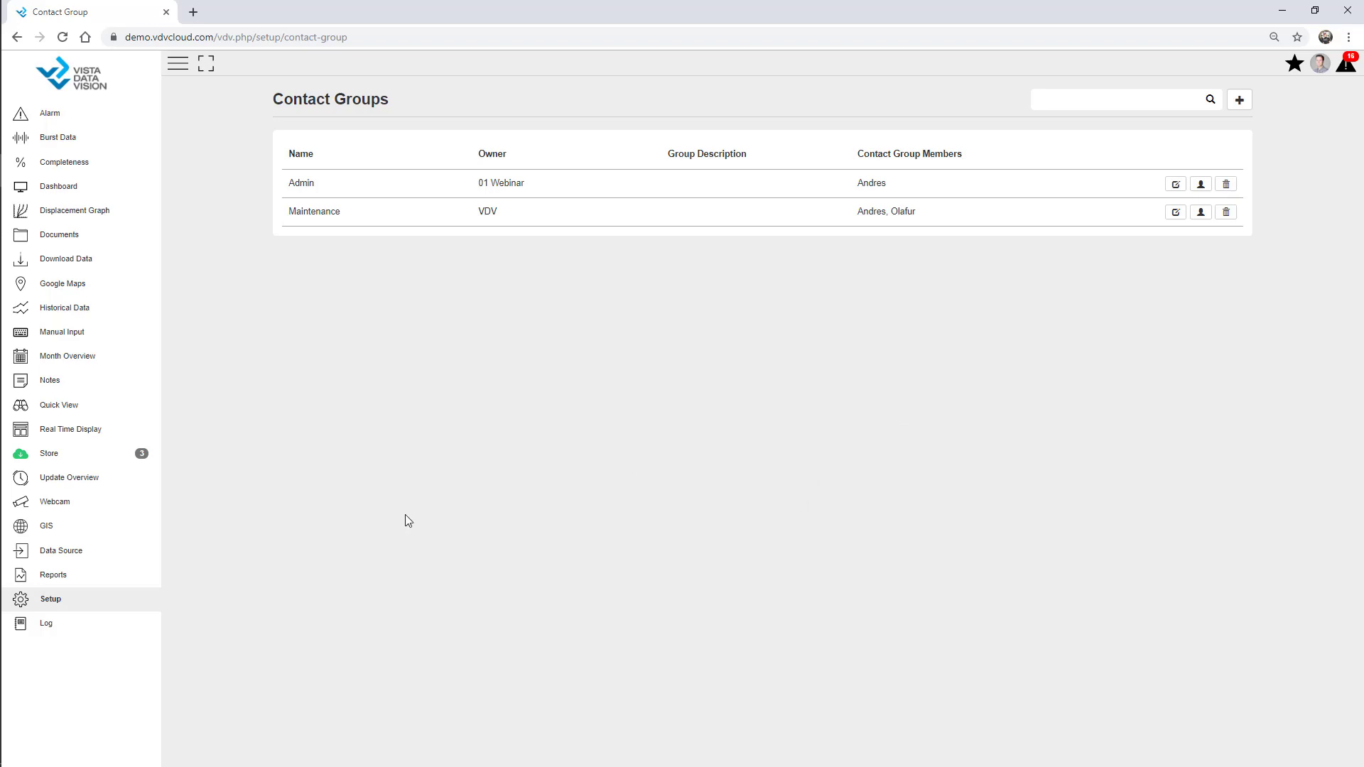
Filter setup pages for 'alarm', open Alarm setup, and edit the AWS - Webinar site's alarms
left_click(77, 602)
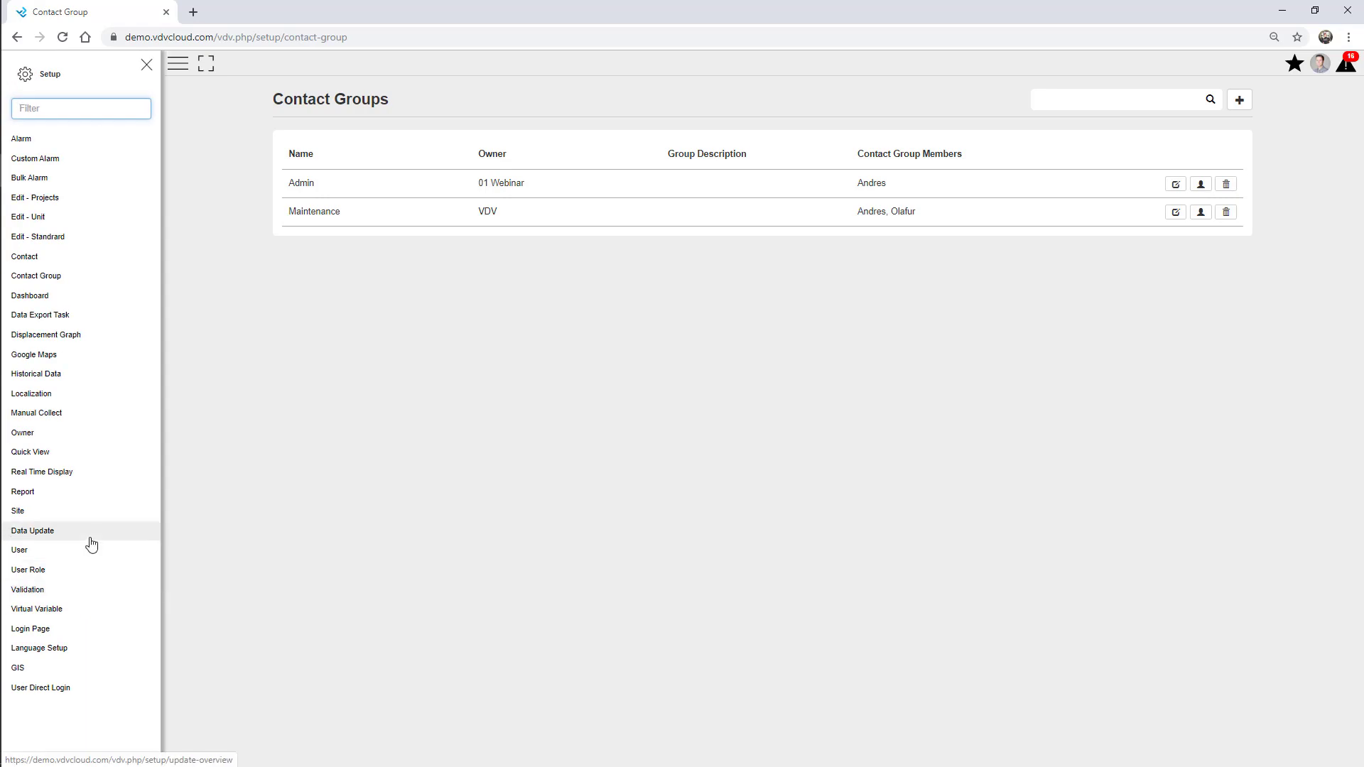
left_click(57, 103)
type("alarm")
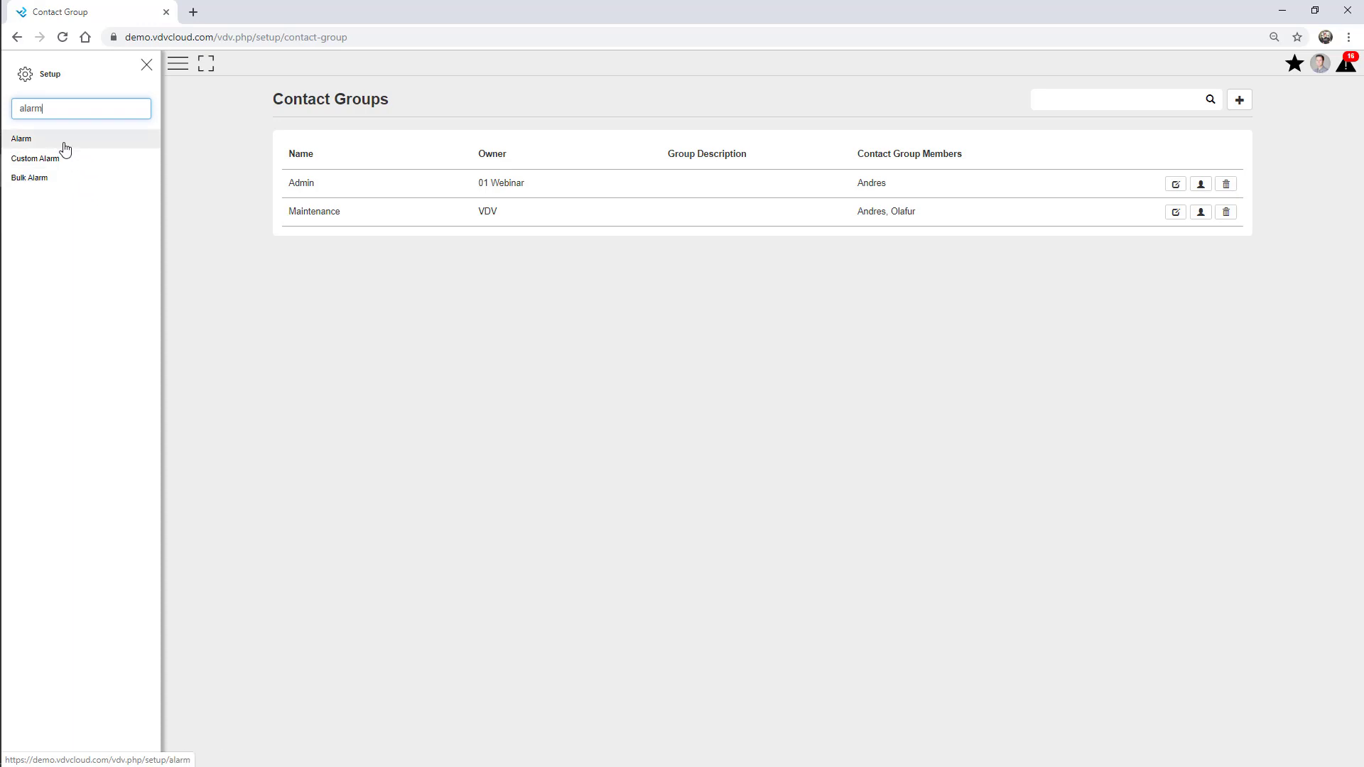
left_click(61, 141)
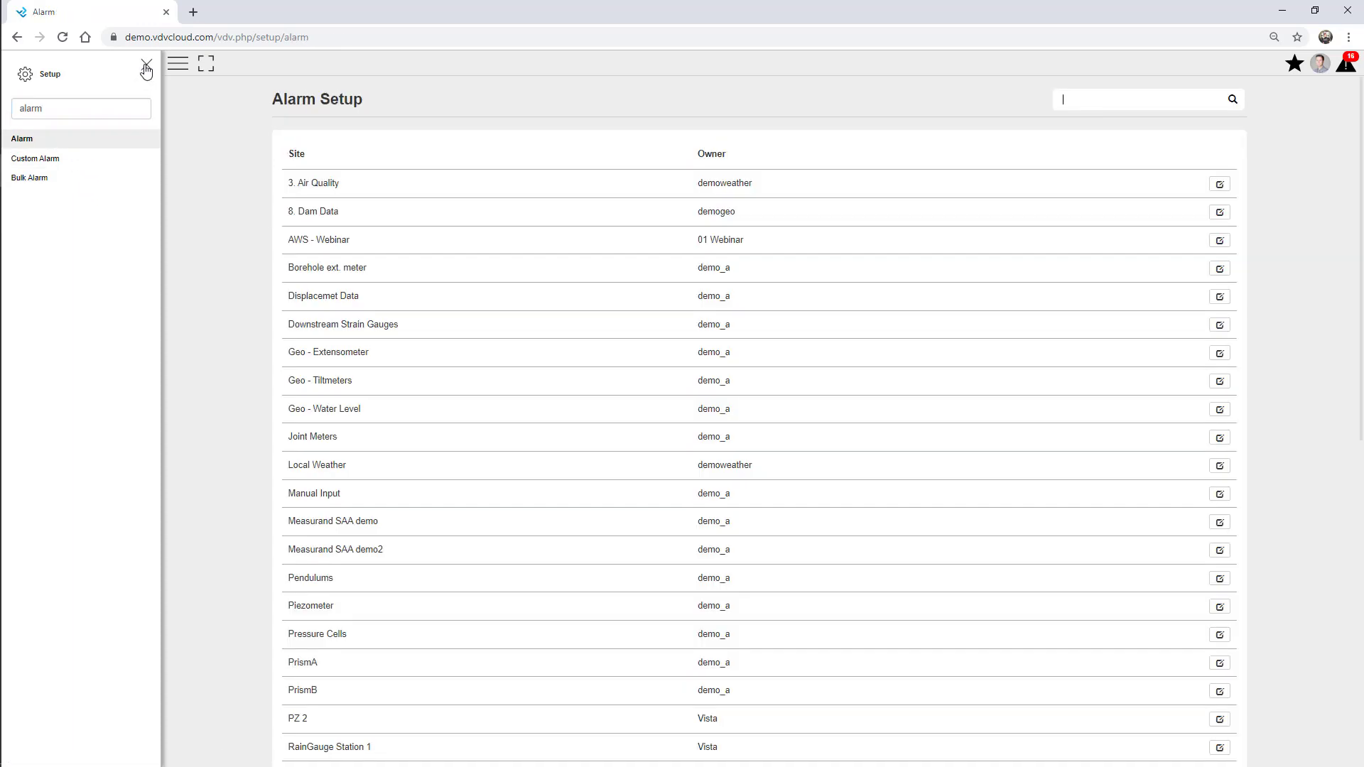
left_click(146, 68)
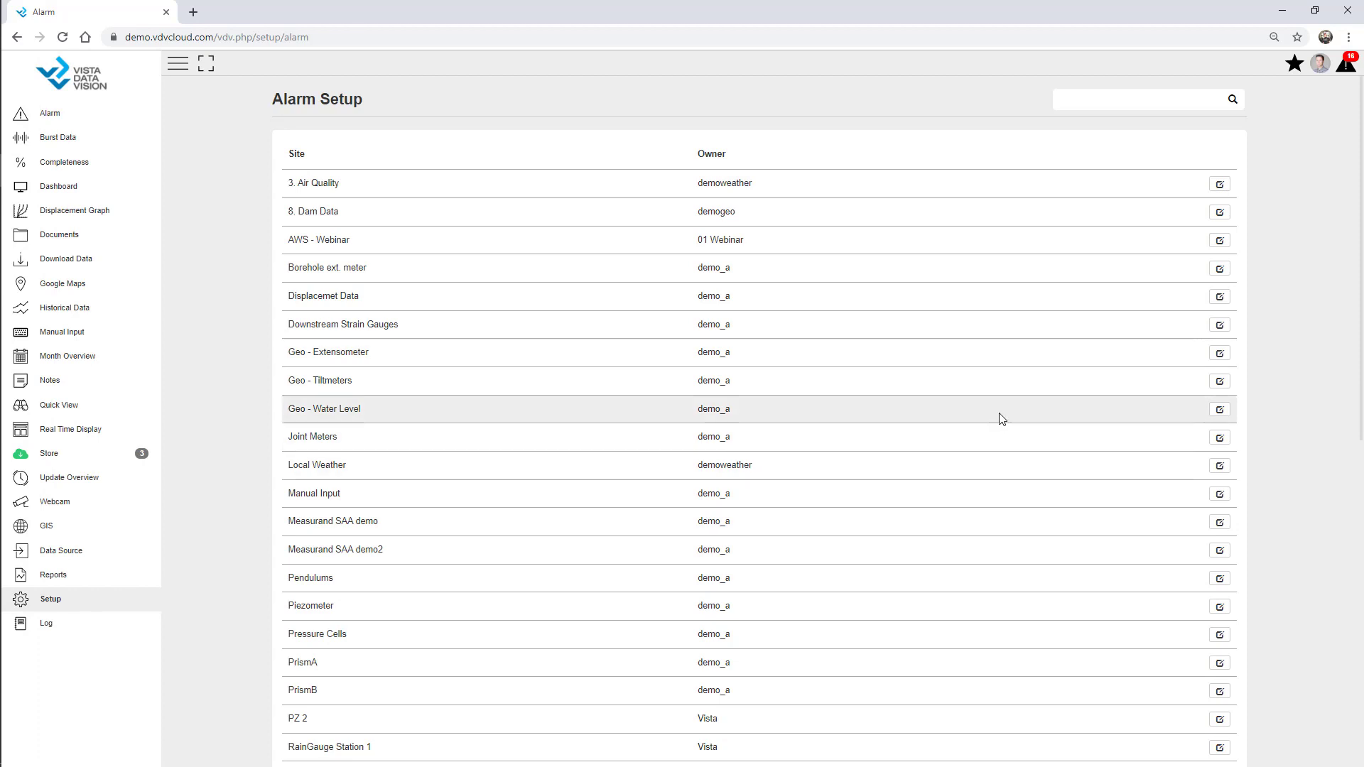
left_click(1219, 240)
Turn on Battery monitoring with Low Low 11 and Low 11.5
left_click(178, 63)
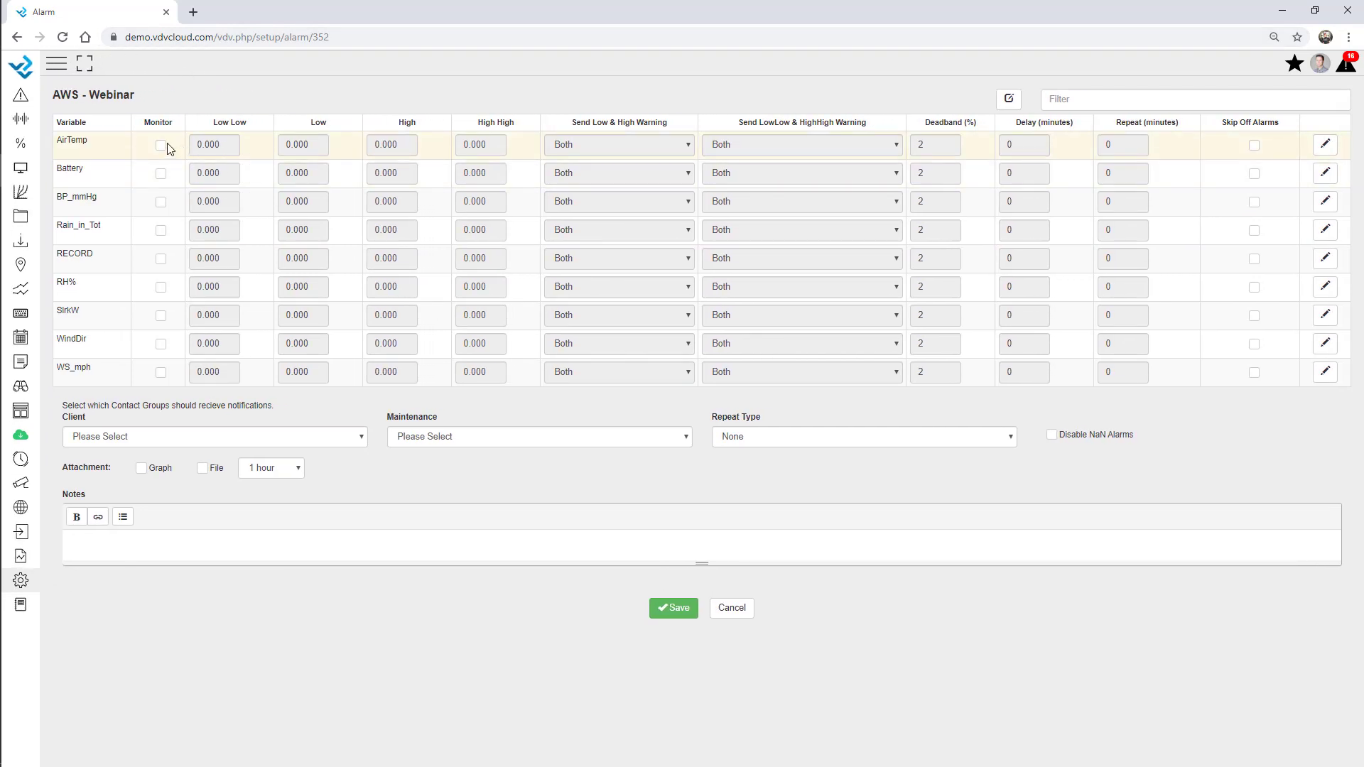
left_click(161, 175)
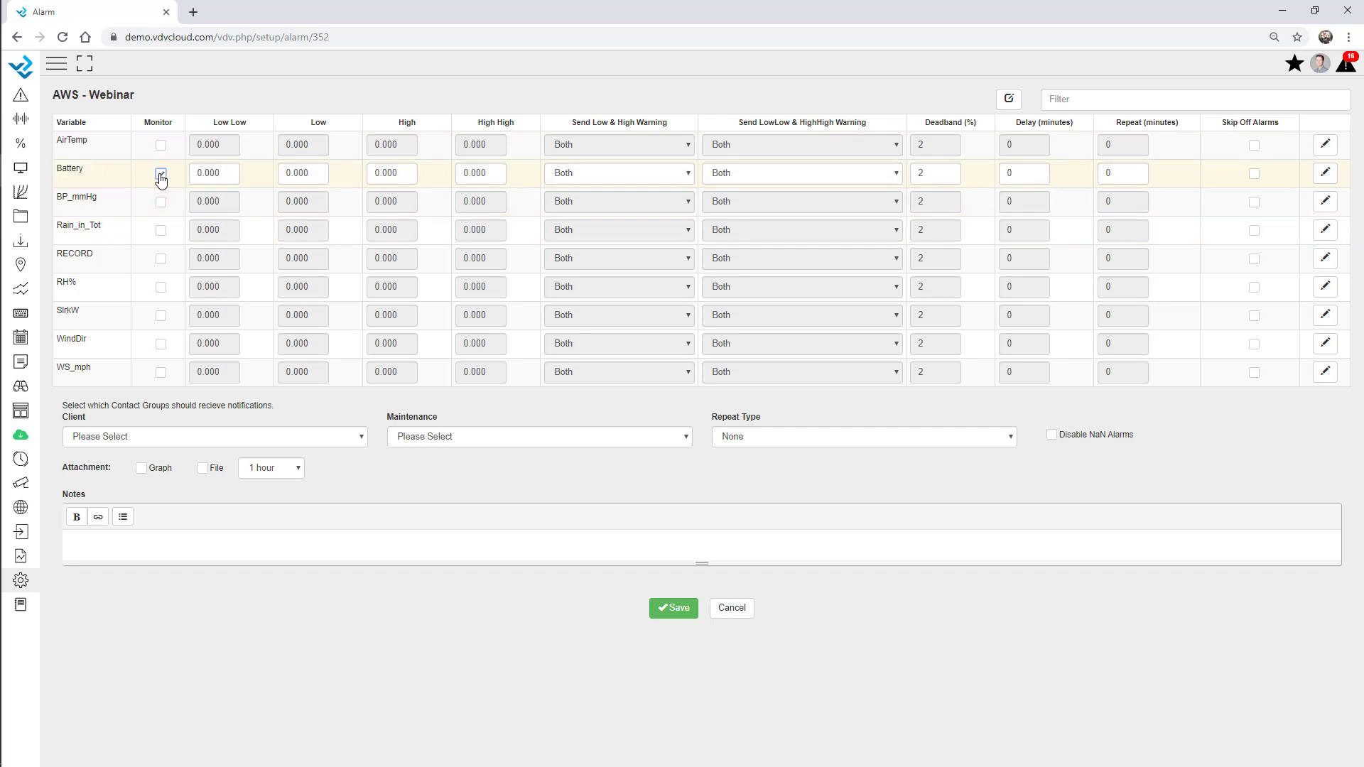
left_click_drag(216, 177, 136, 170)
type("11")
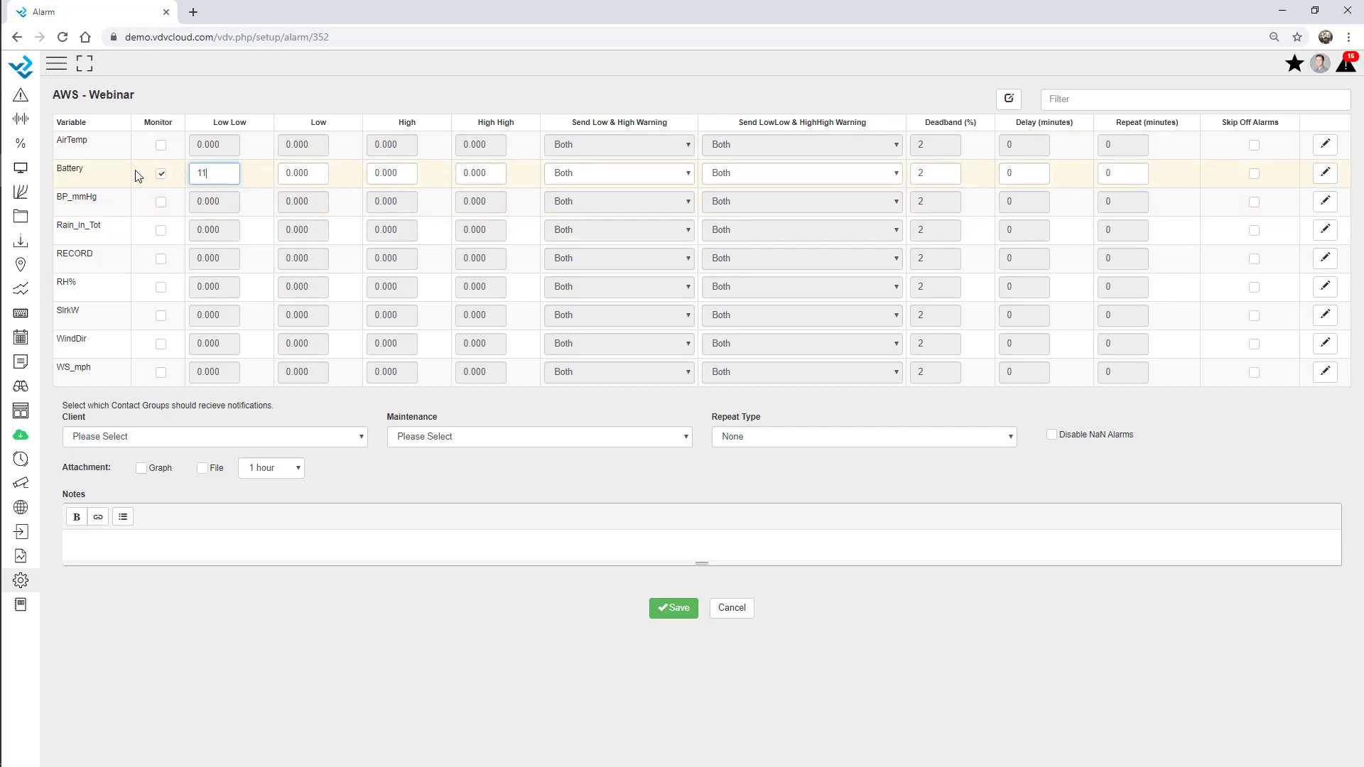
key("Tab")
type("115")
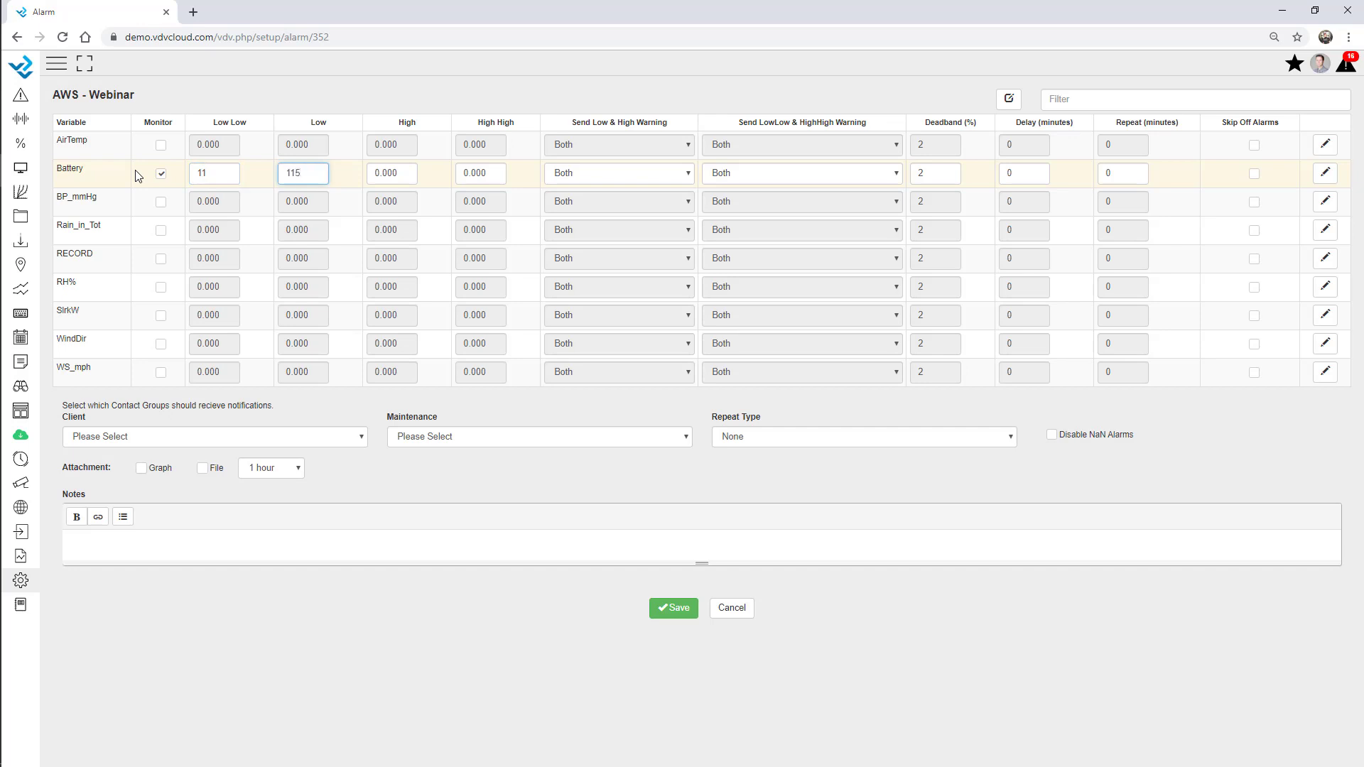
type("5")
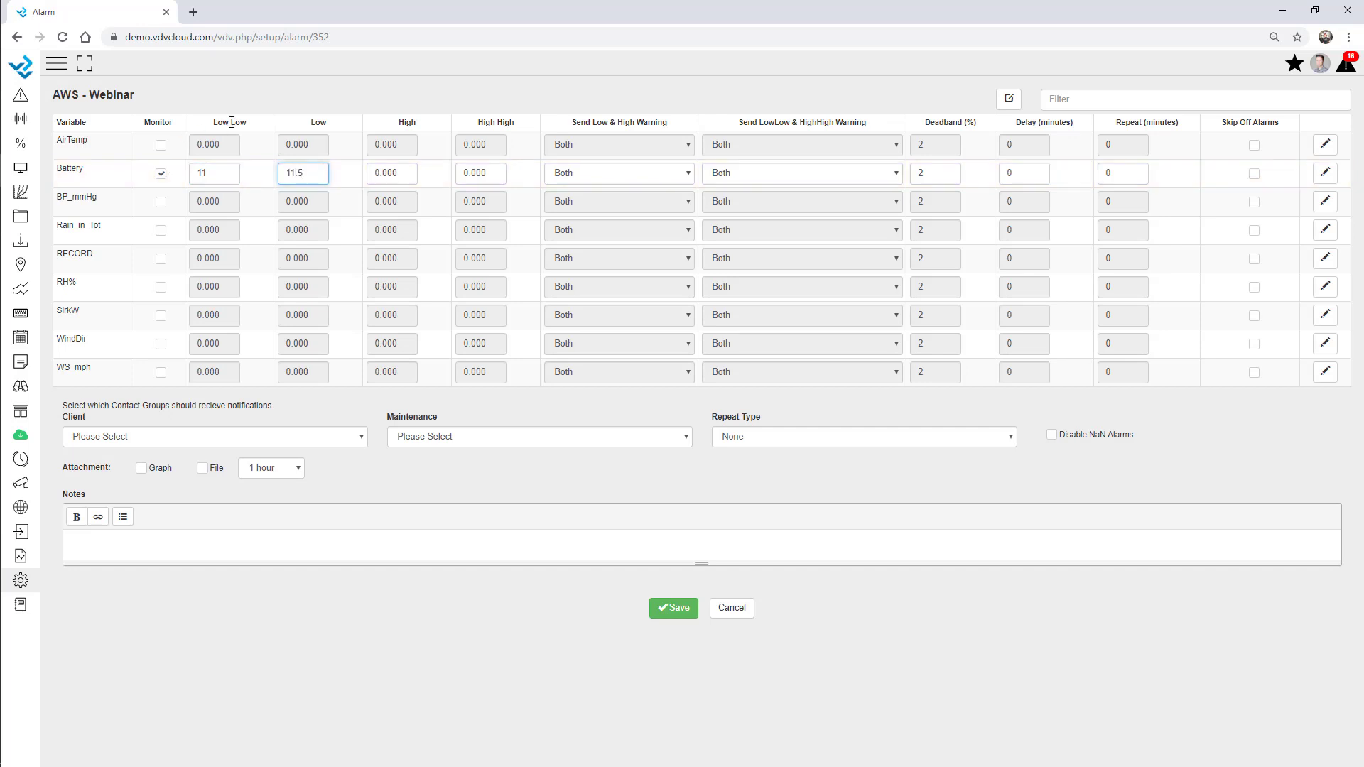
left_click_drag(246, 126, 215, 127)
double_click(318, 124)
Set the Battery alarm delay to 120 minutes and repeat to 15 minutes
double_click(1009, 173)
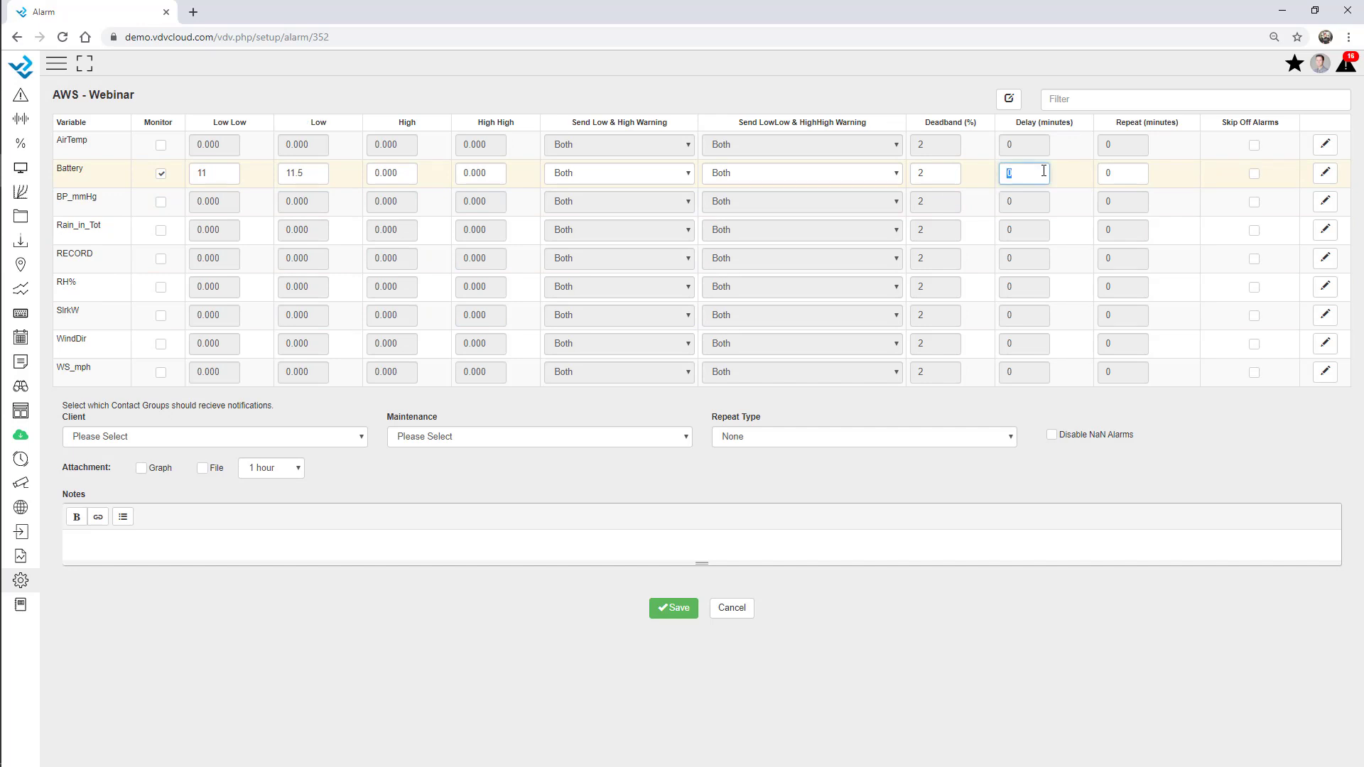
type("60")
key("BackSpace")
key("BackSpace")
type("120")
key("Tab")
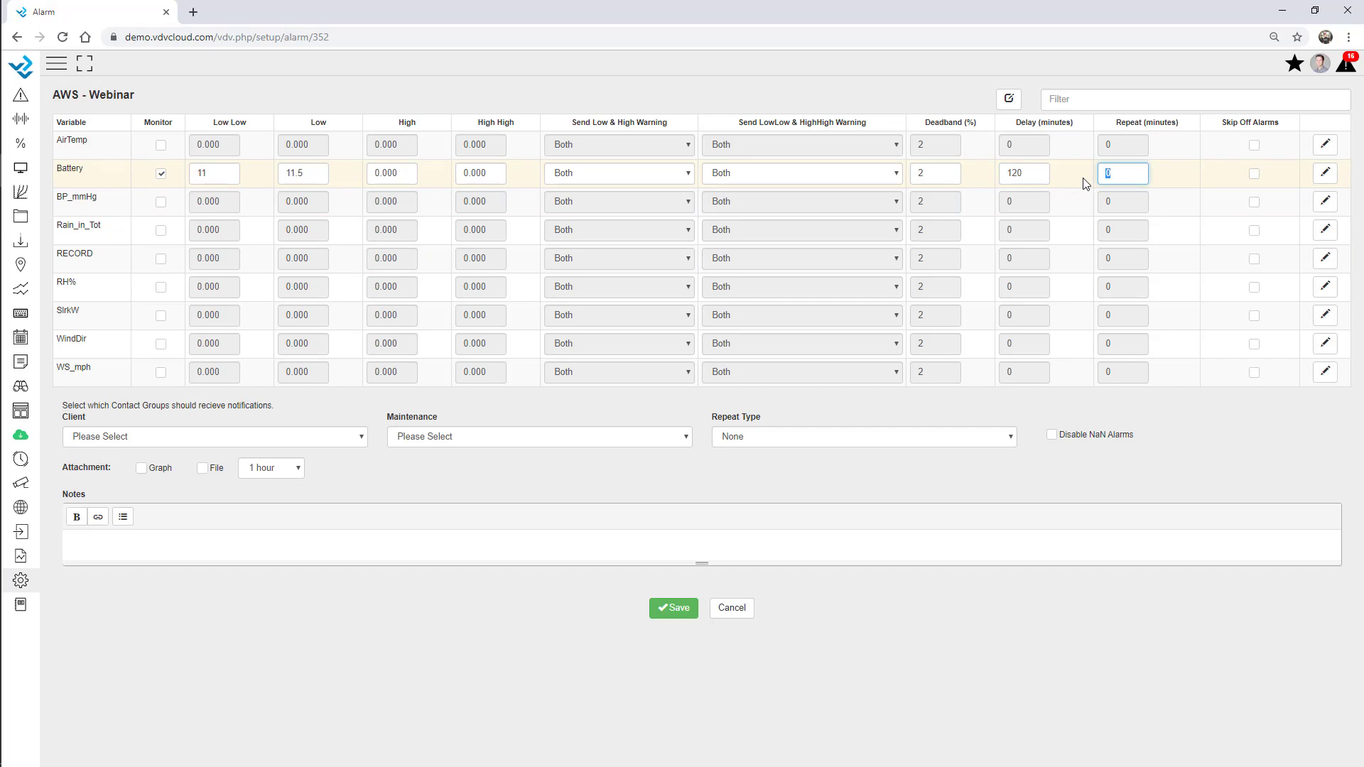
type("15")
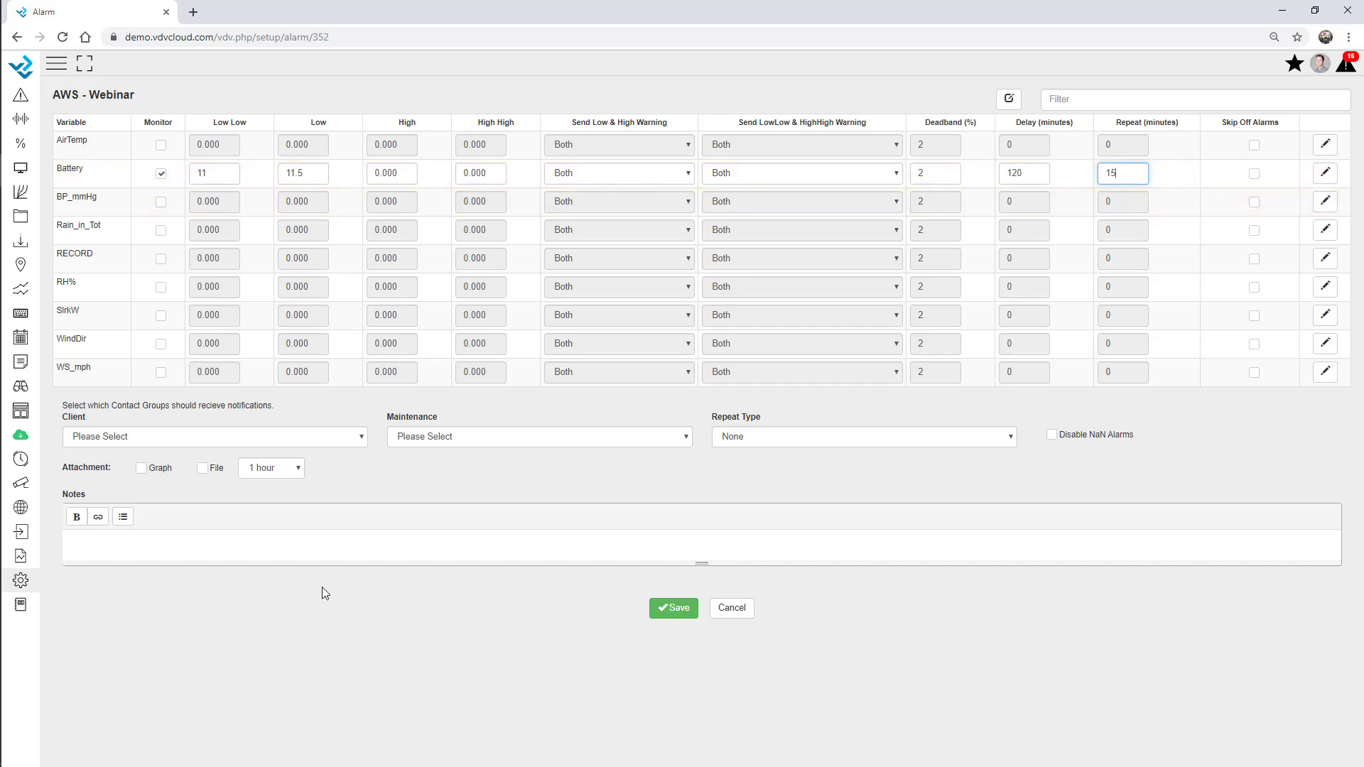
Set Client group to Admin, Maintenance group to Maintenance, and Battery warnings to Maintenance
left_click(121, 438)
left_click(142, 505)
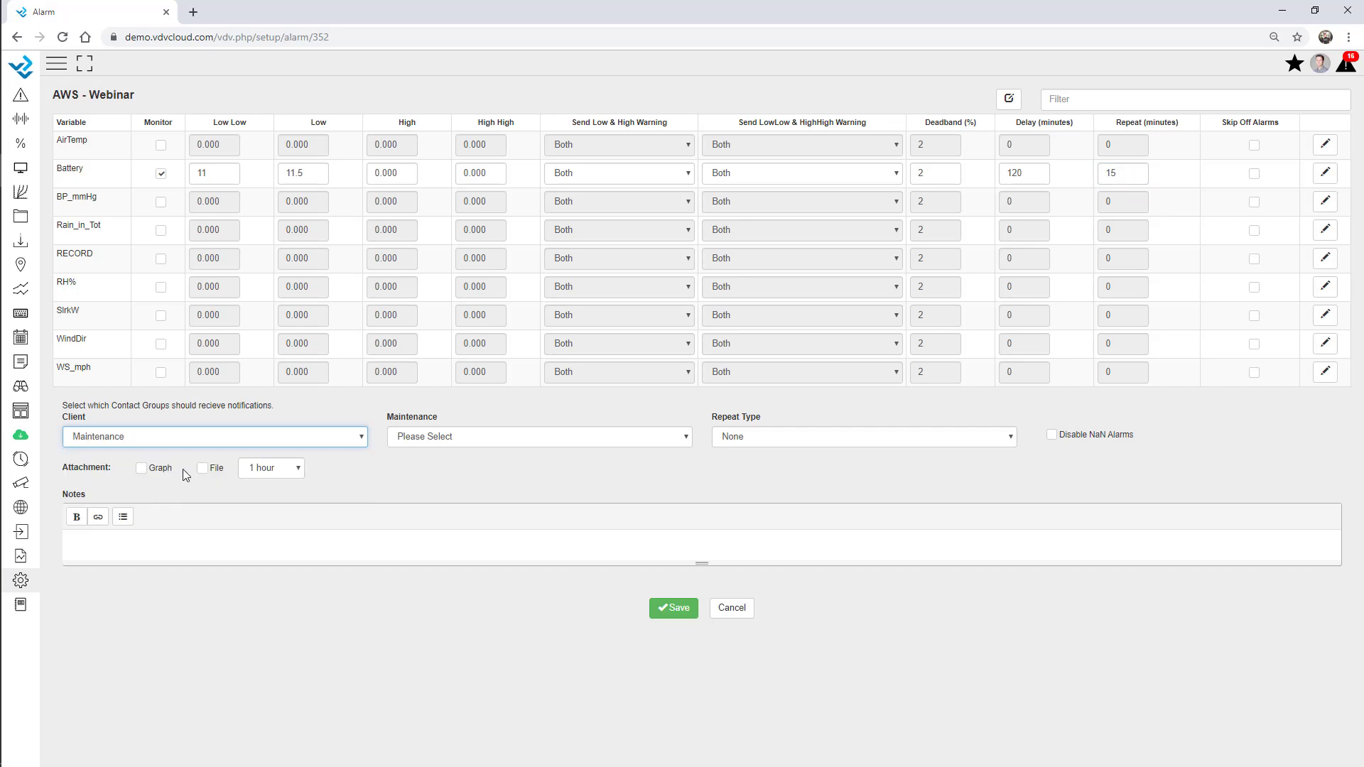
left_click(439, 438)
left_click(438, 504)
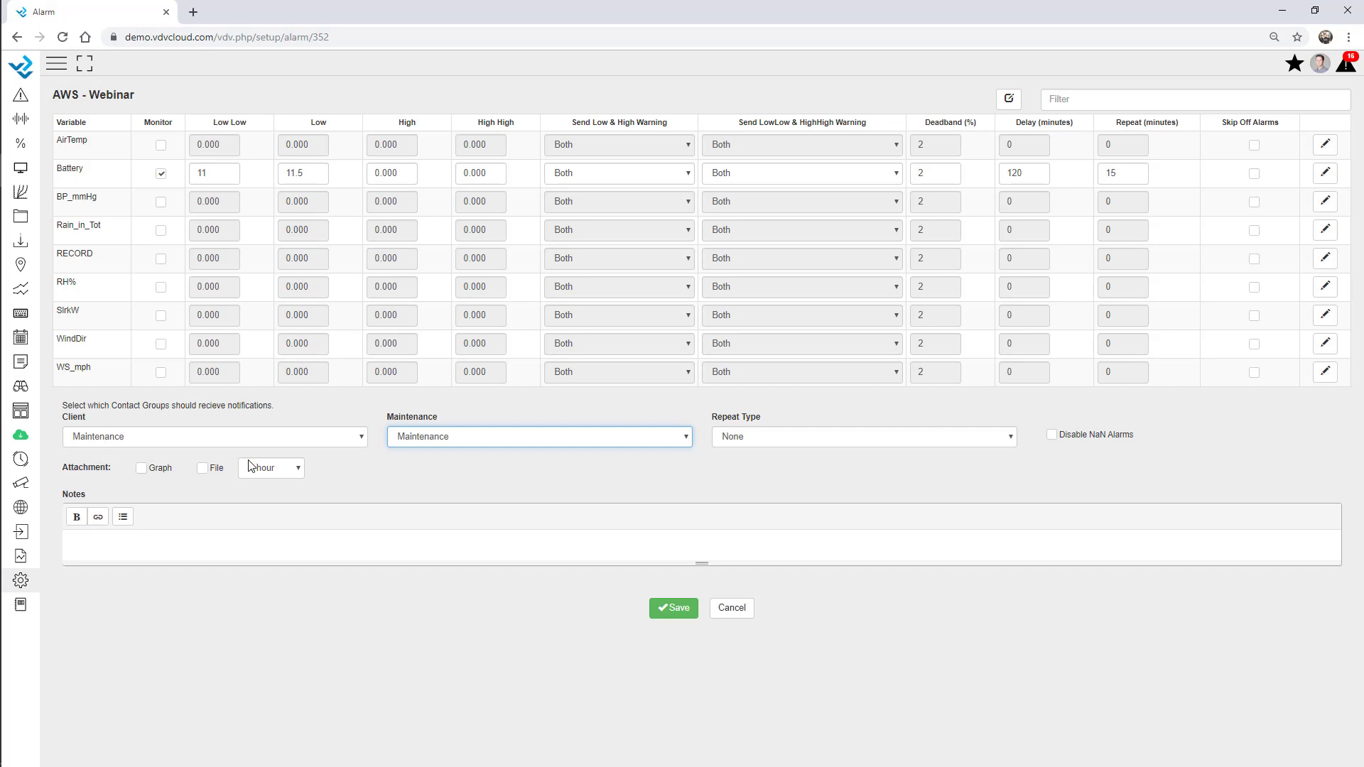
left_click(605, 176)
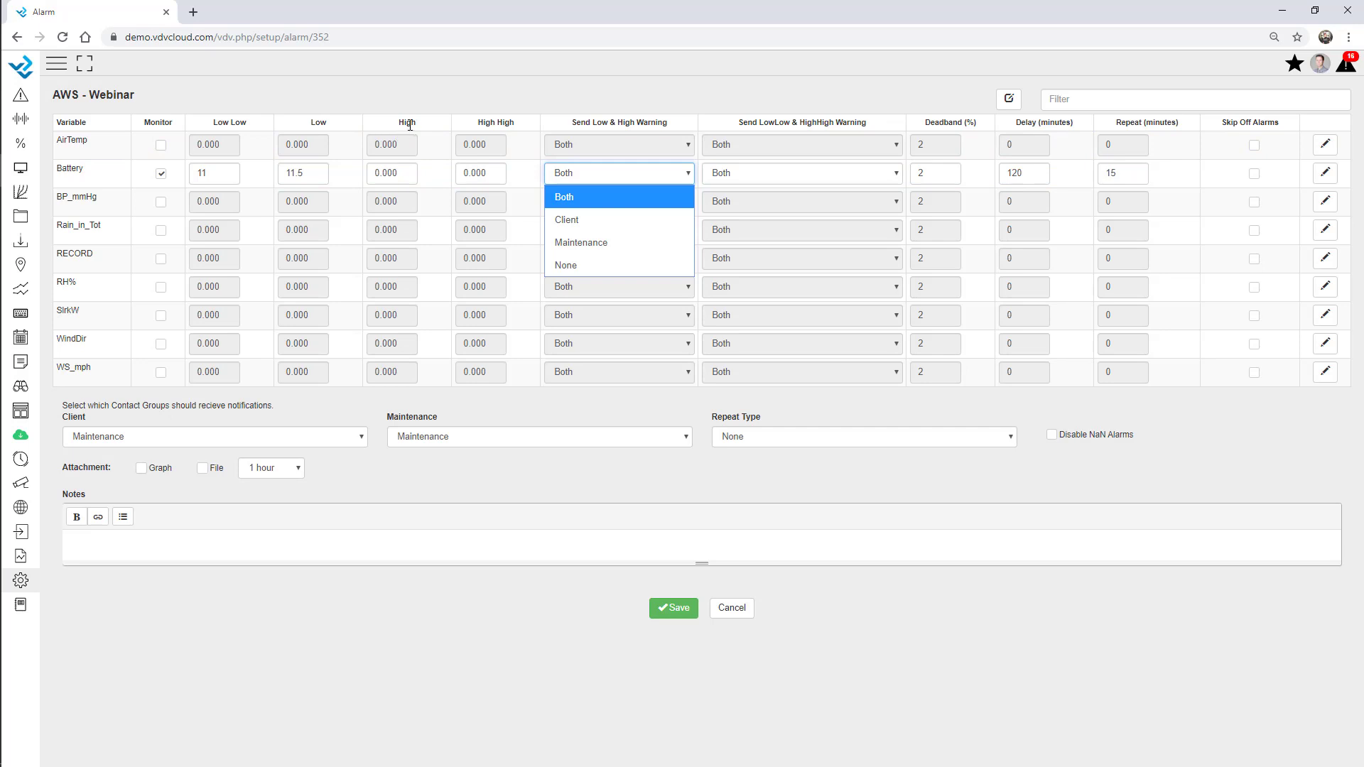
left_click(598, 241)
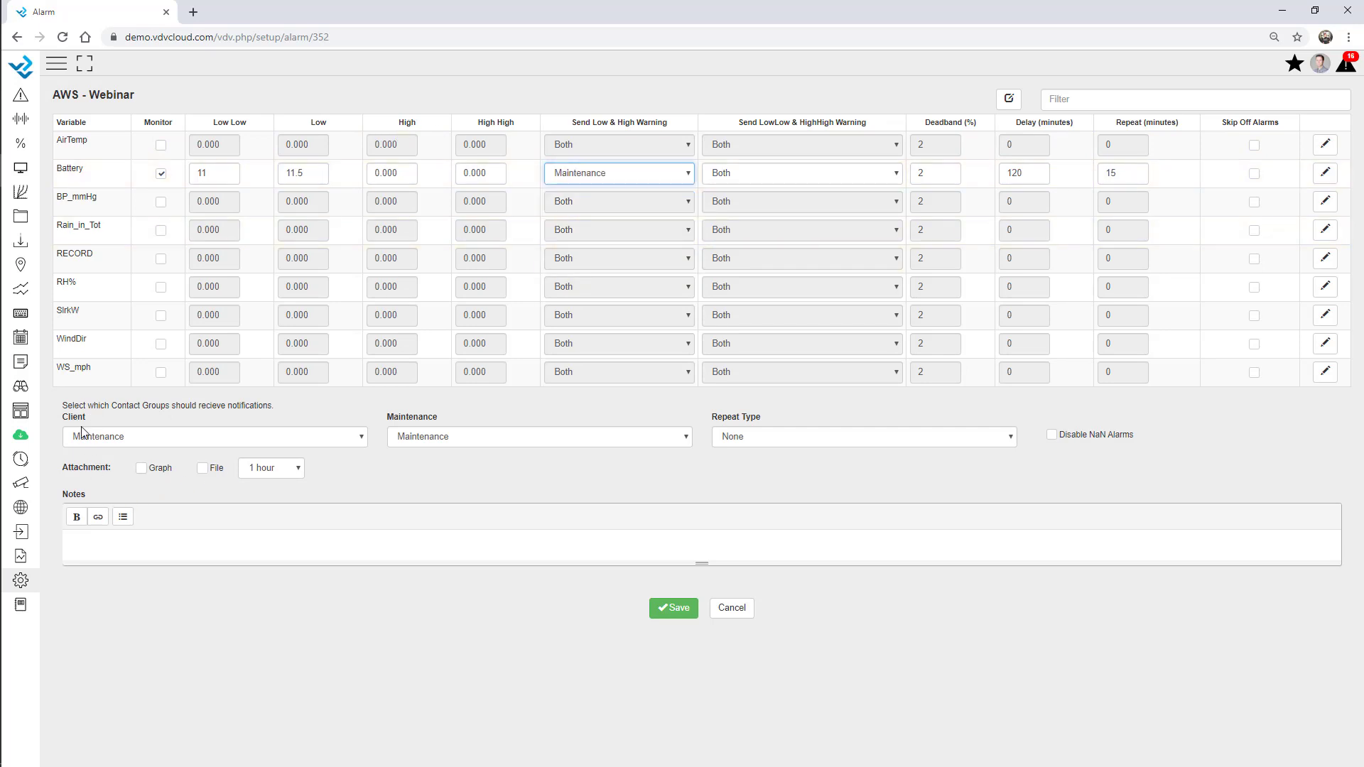
left_click(283, 443)
left_click(231, 477)
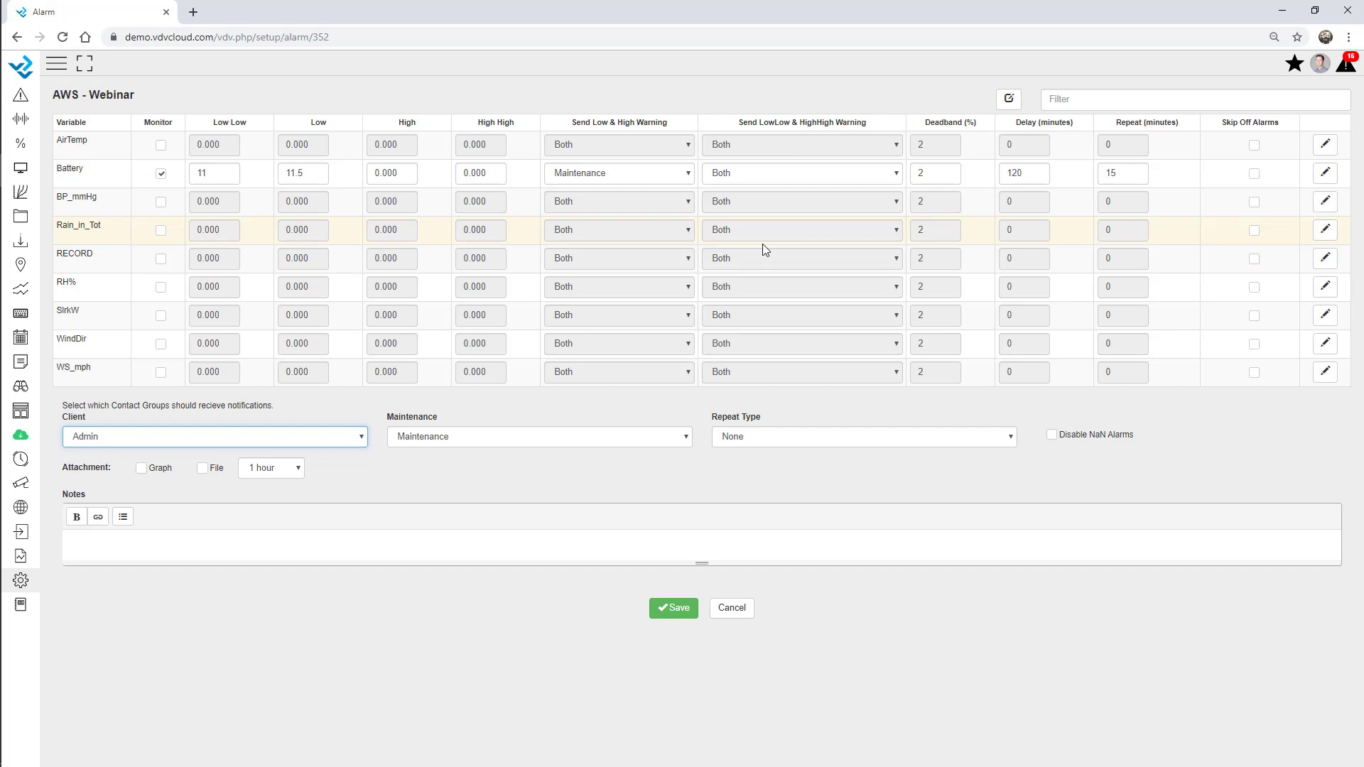
Give Battery a Low Low custom message: call a contact, go on site and change the battery
left_click(1330, 177)
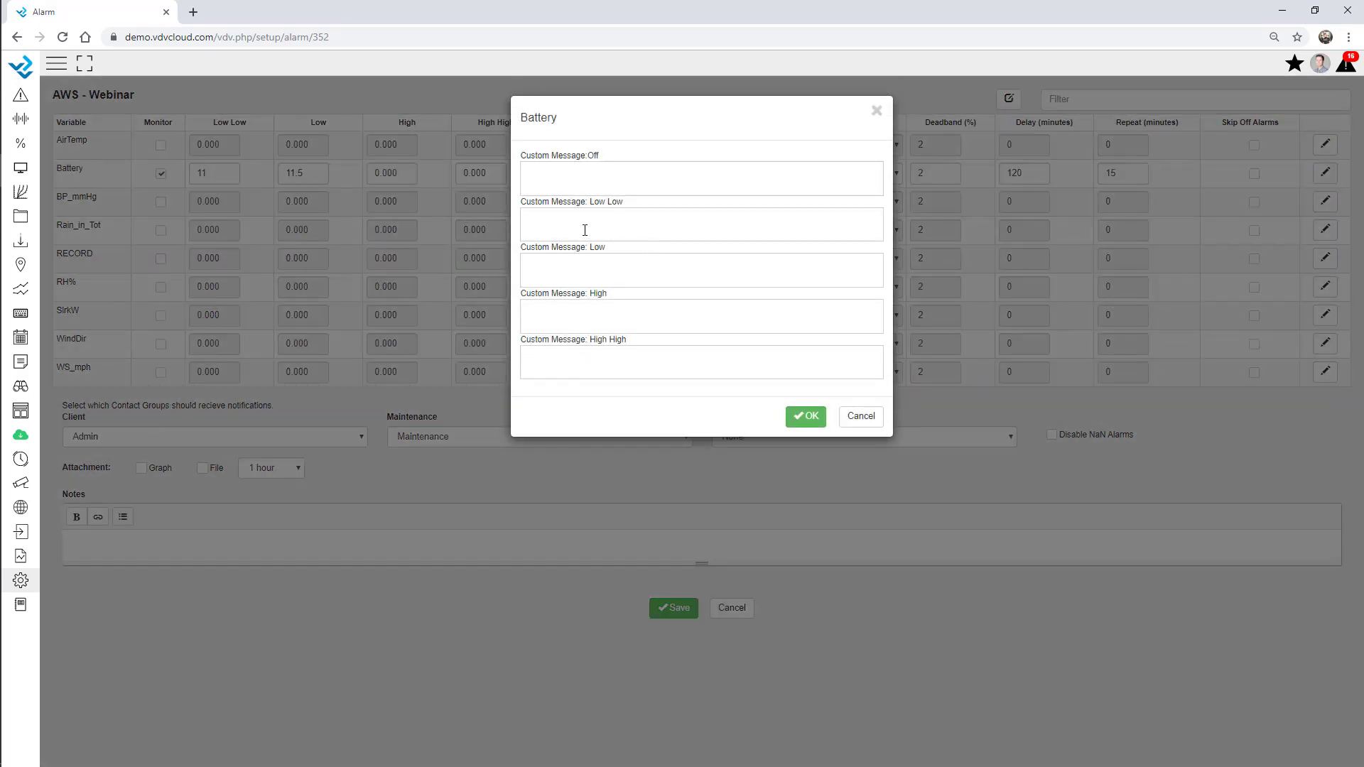
left_click(585, 230)
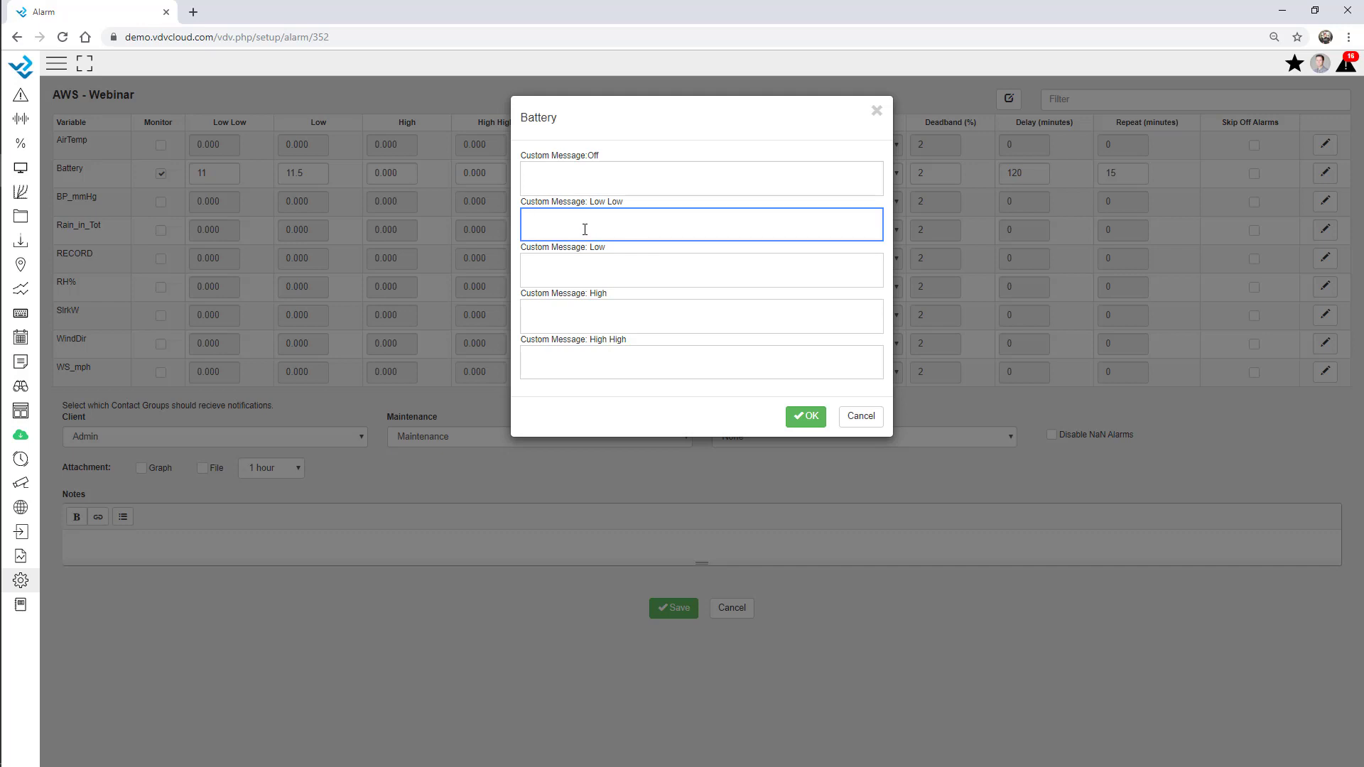
type("Call Andres , go on site and change the battery!")
left_click(807, 417)
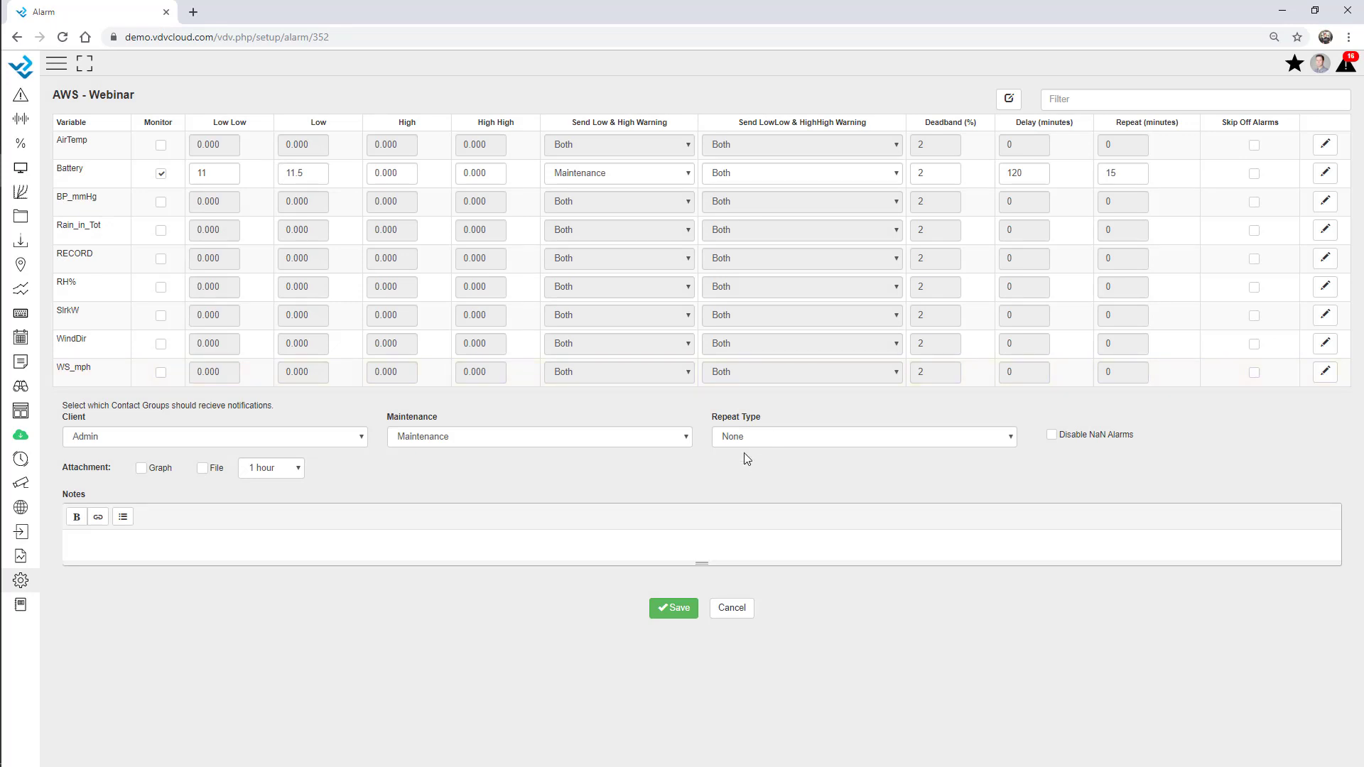
Attach a graph and a data file covering 12 hours to the Battery alarm and save
double_click(77, 467)
left_click(102, 470)
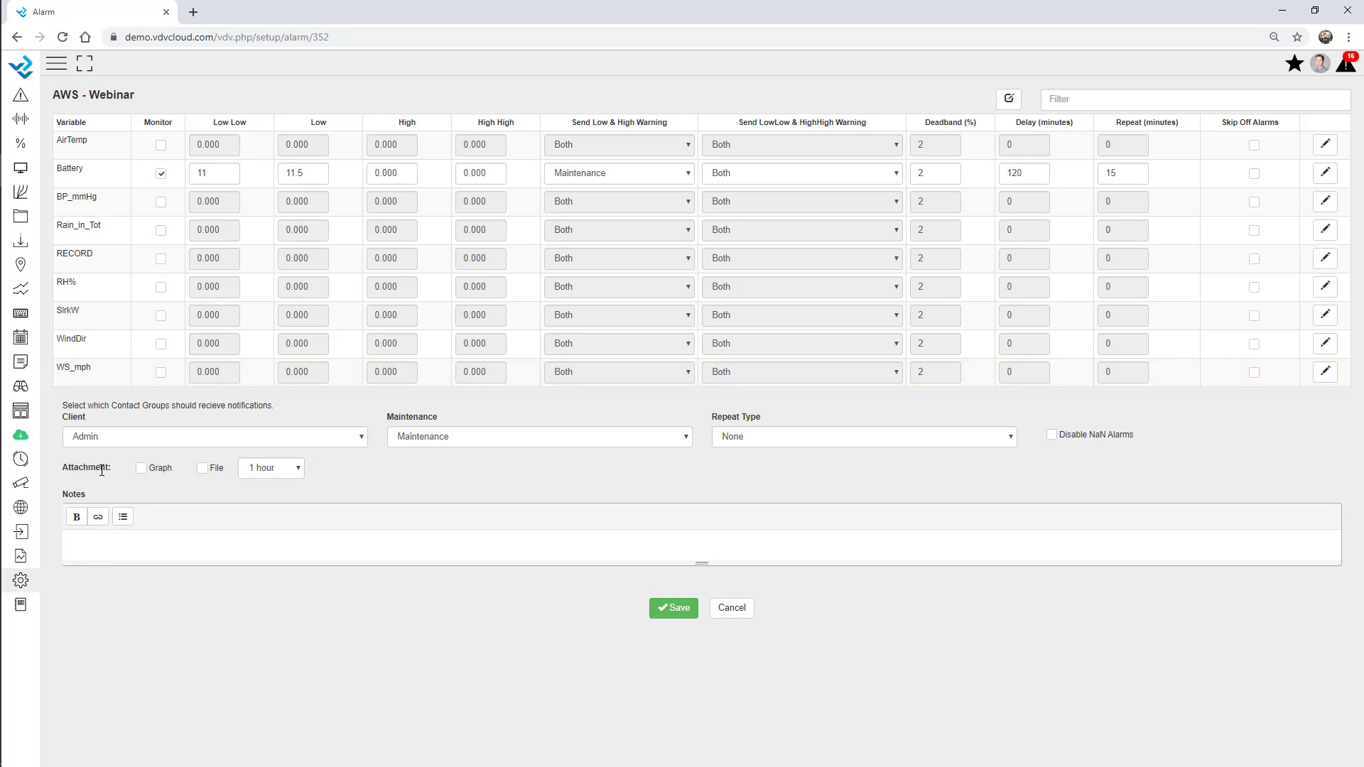
left_click(142, 468)
left_click(203, 468)
left_click(259, 472)
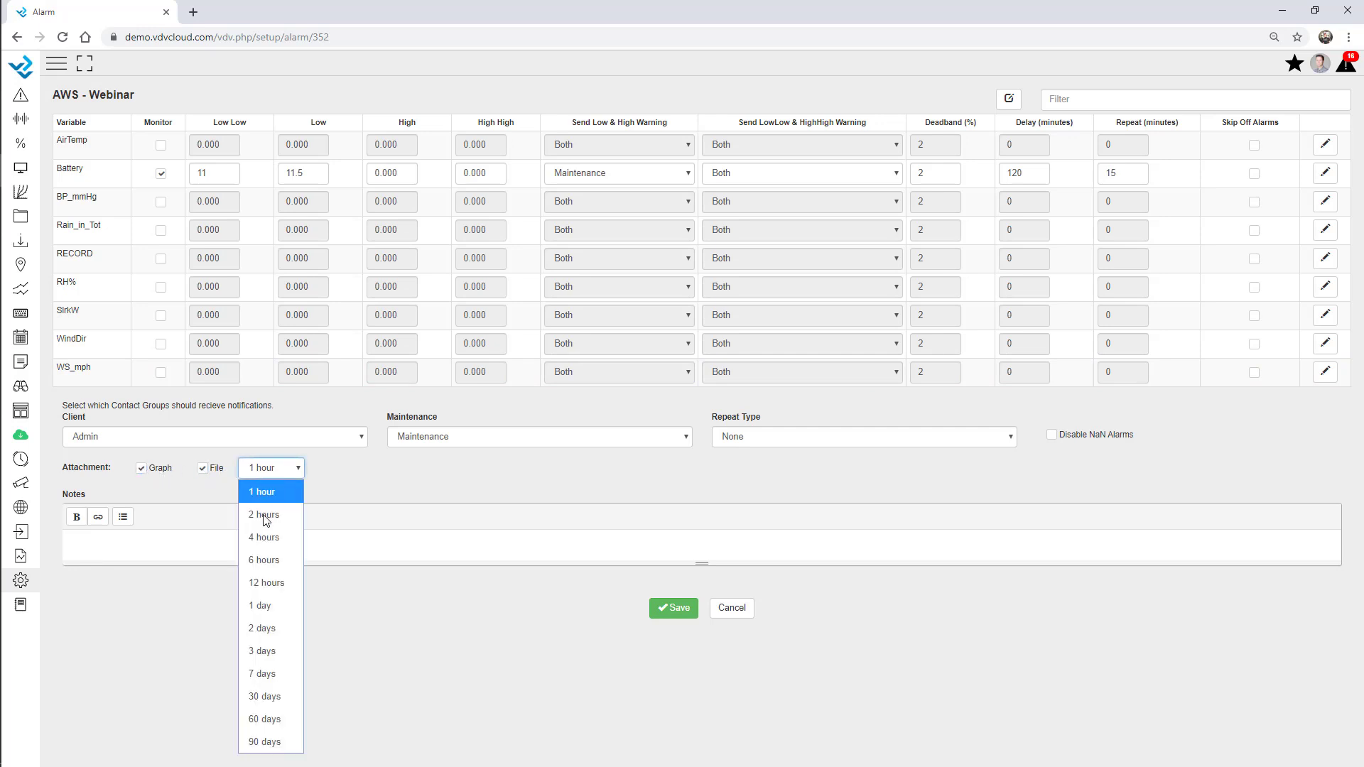
left_click(278, 577)
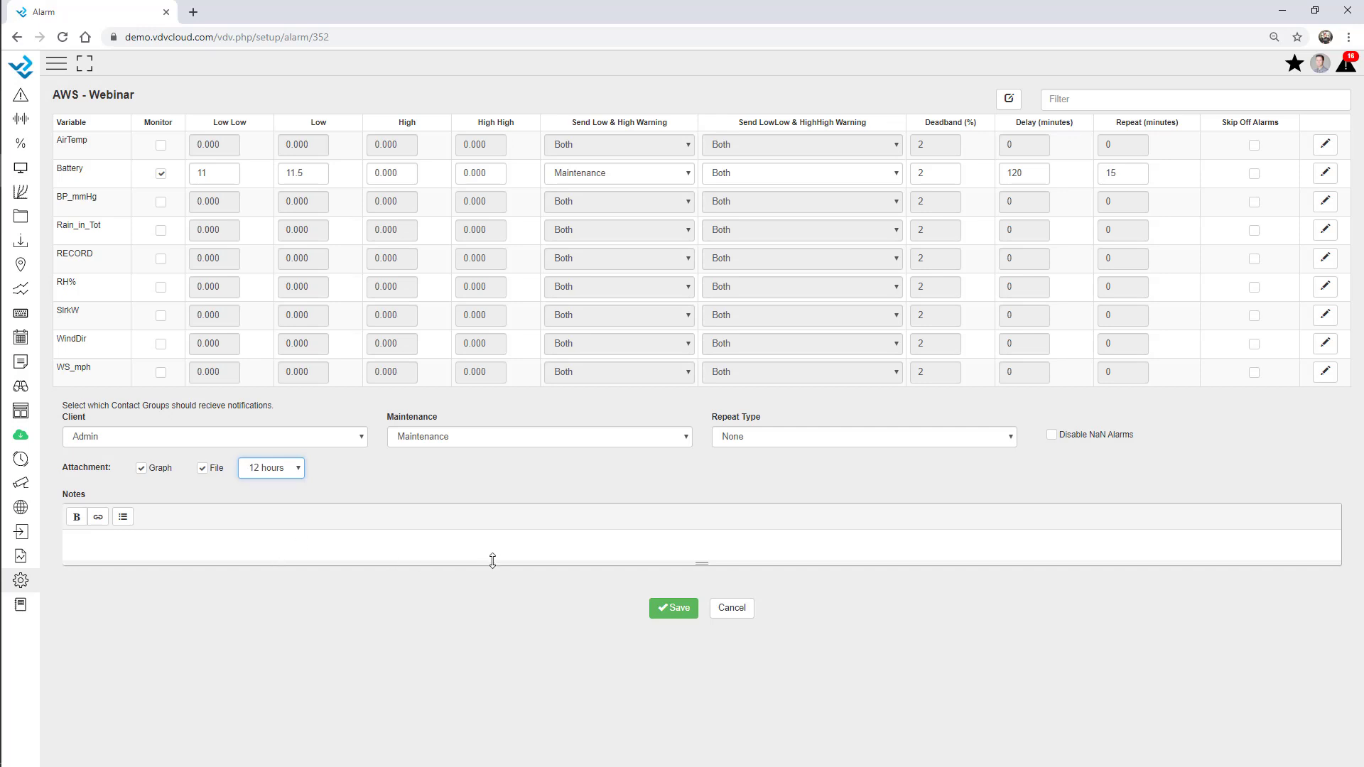
left_click(673, 609)
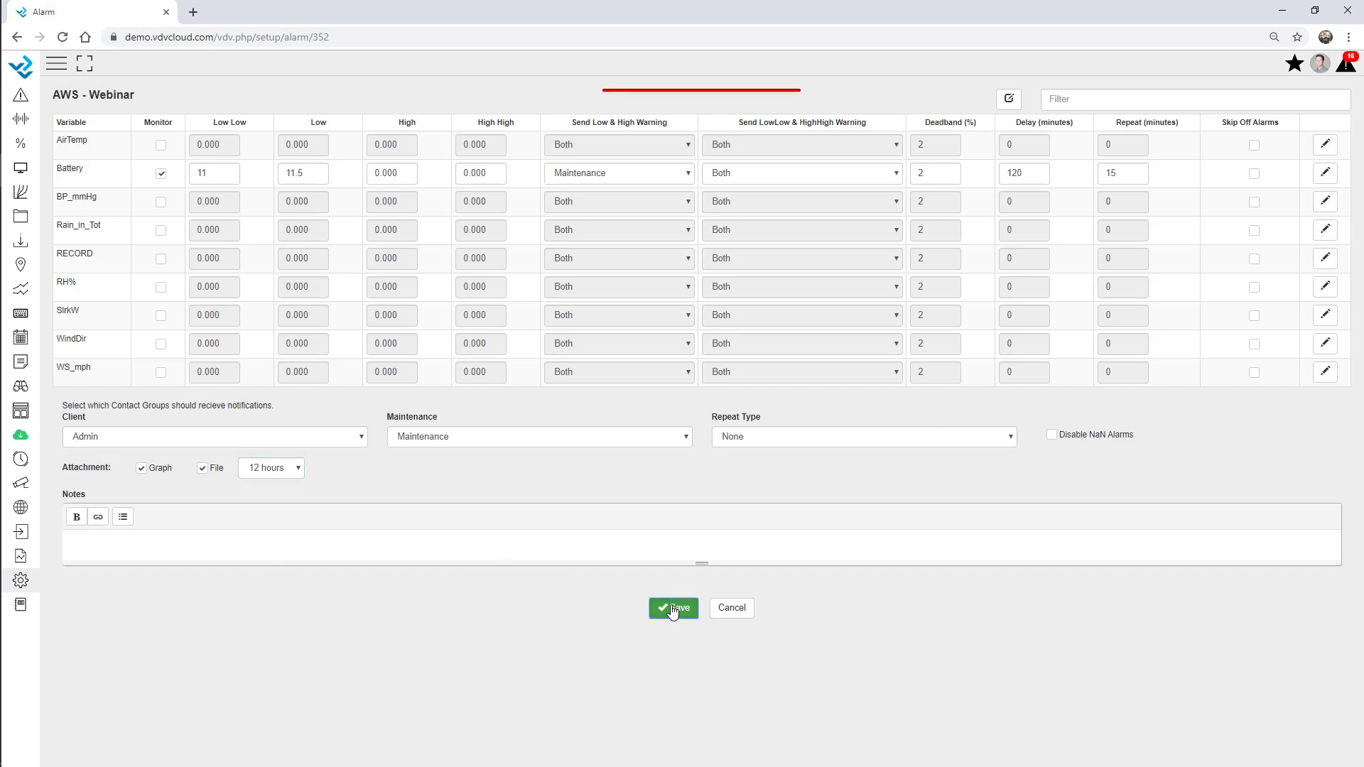
Correct the Battery limits to High 99 and High High 100, then save the alarm
left_click(406, 173)
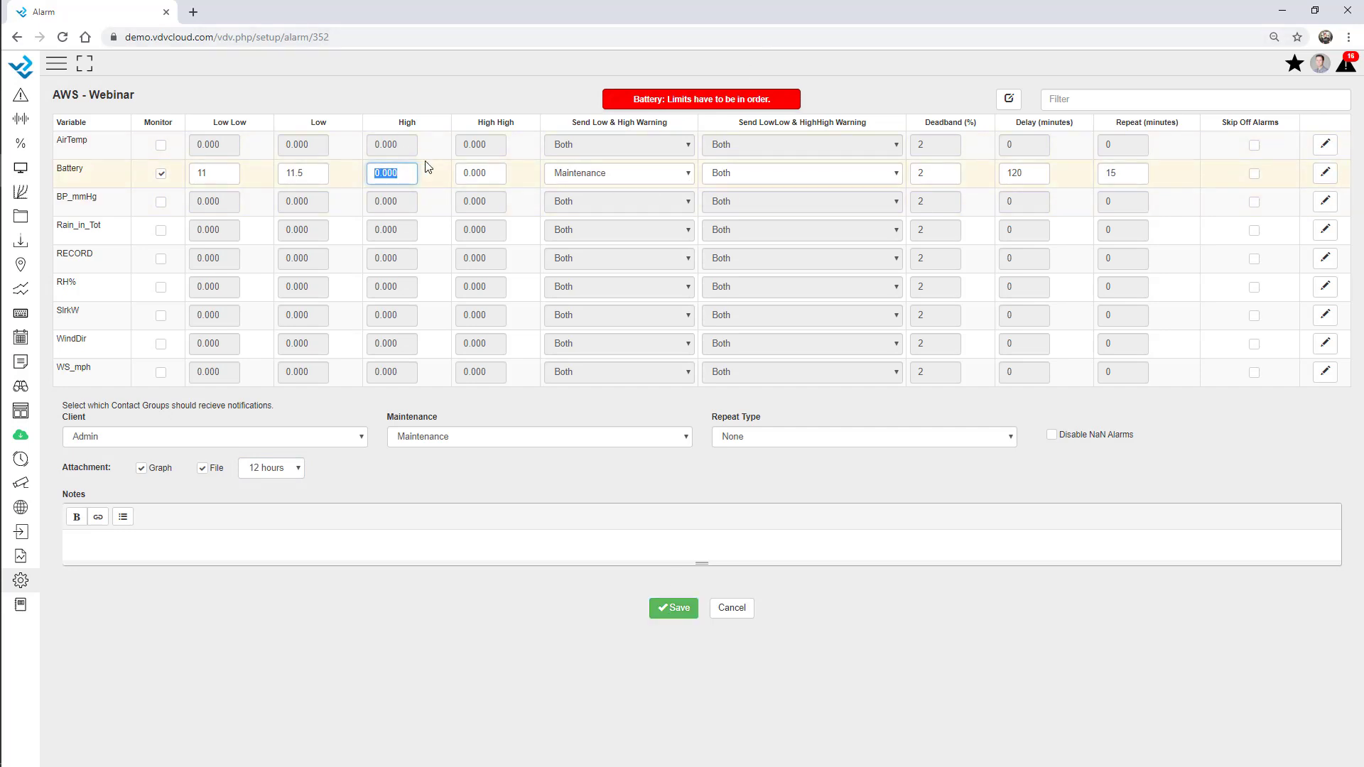
type("88")
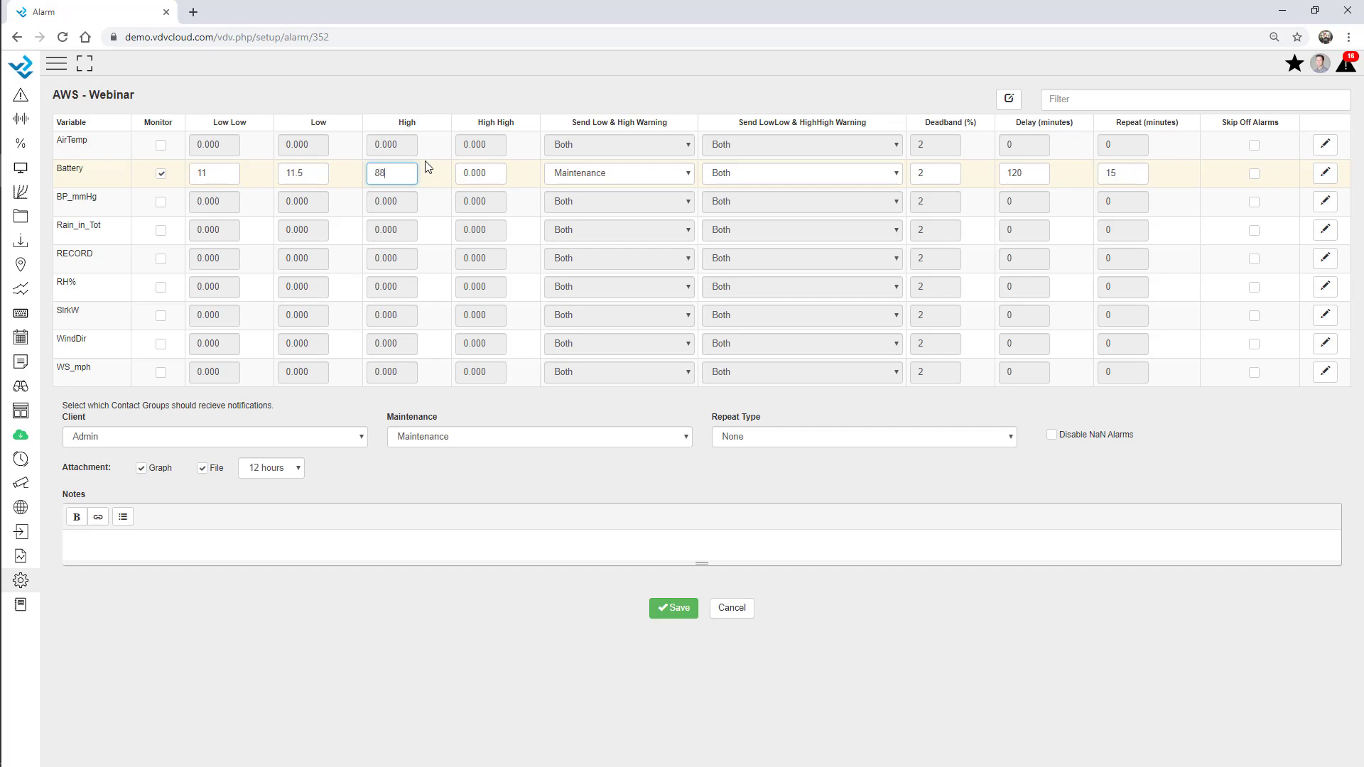
key("BackSpace")
key("BackSpace")
type("99")
key("Tab")
type("100")
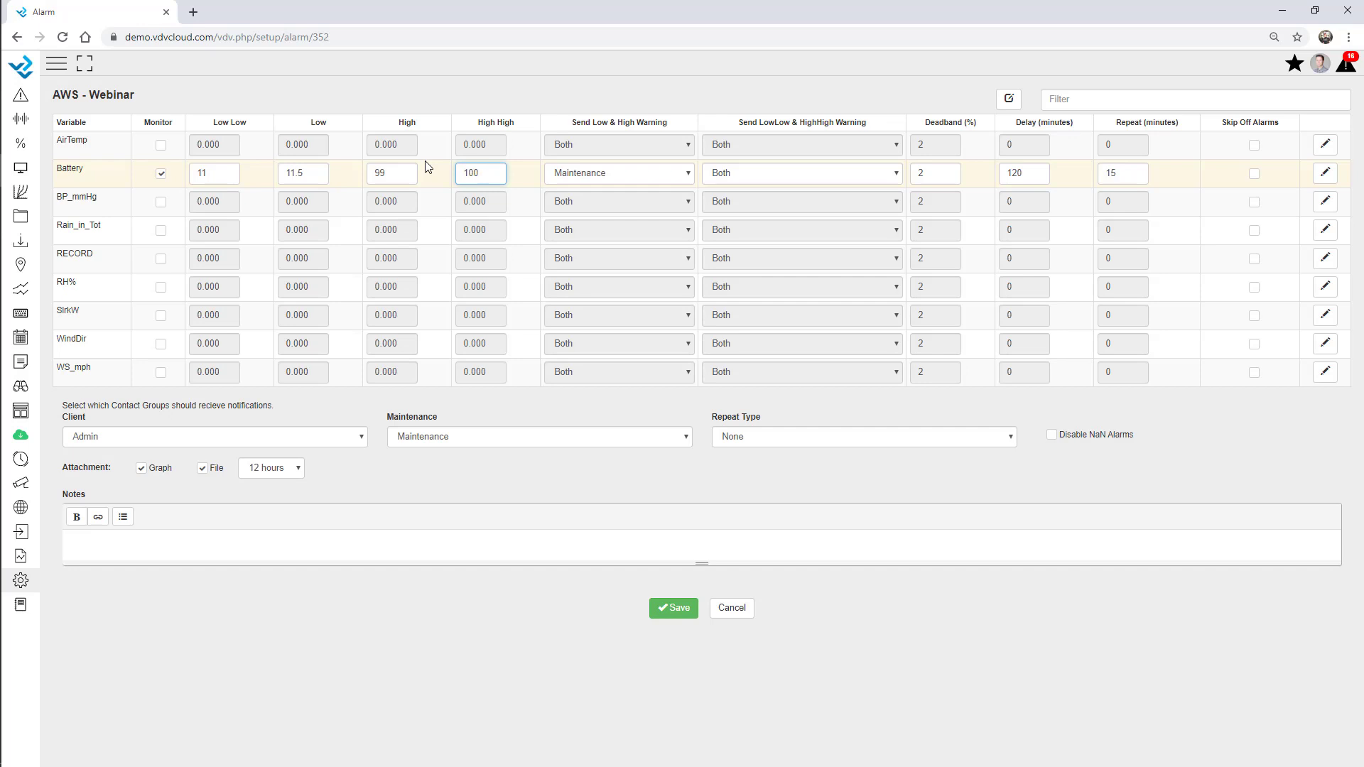
left_click(481, 597)
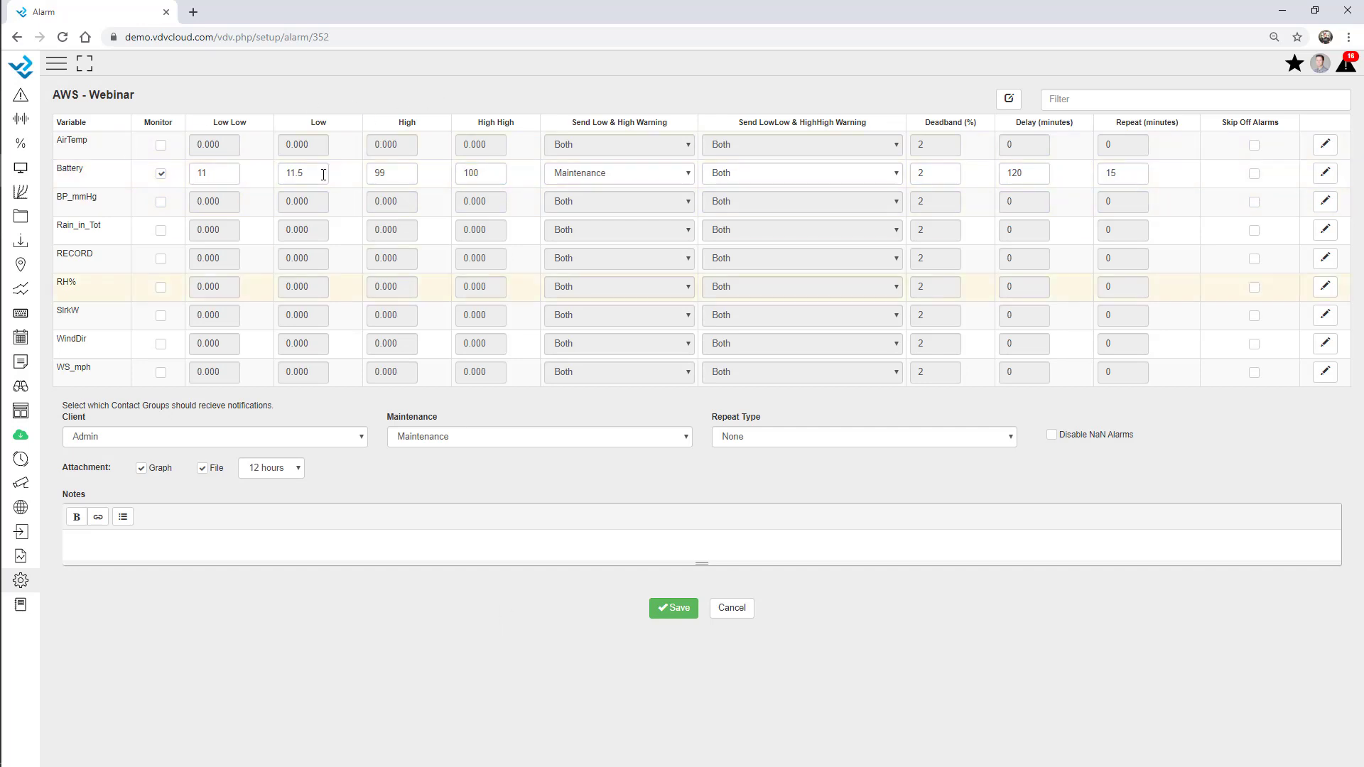
left_click(678, 609)
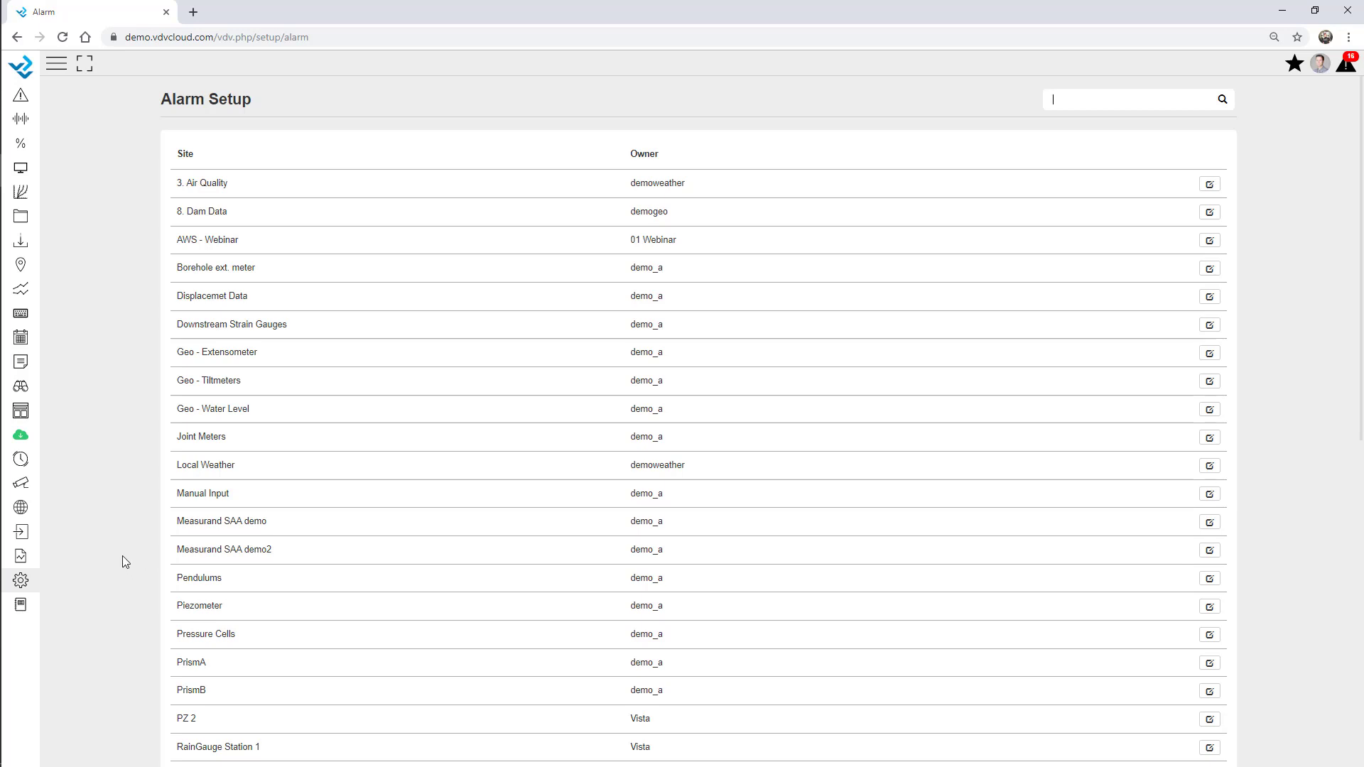
Filter setup pages for 'alarm', open Custom Alarm and start a new custom alarm
left_click(22, 581)
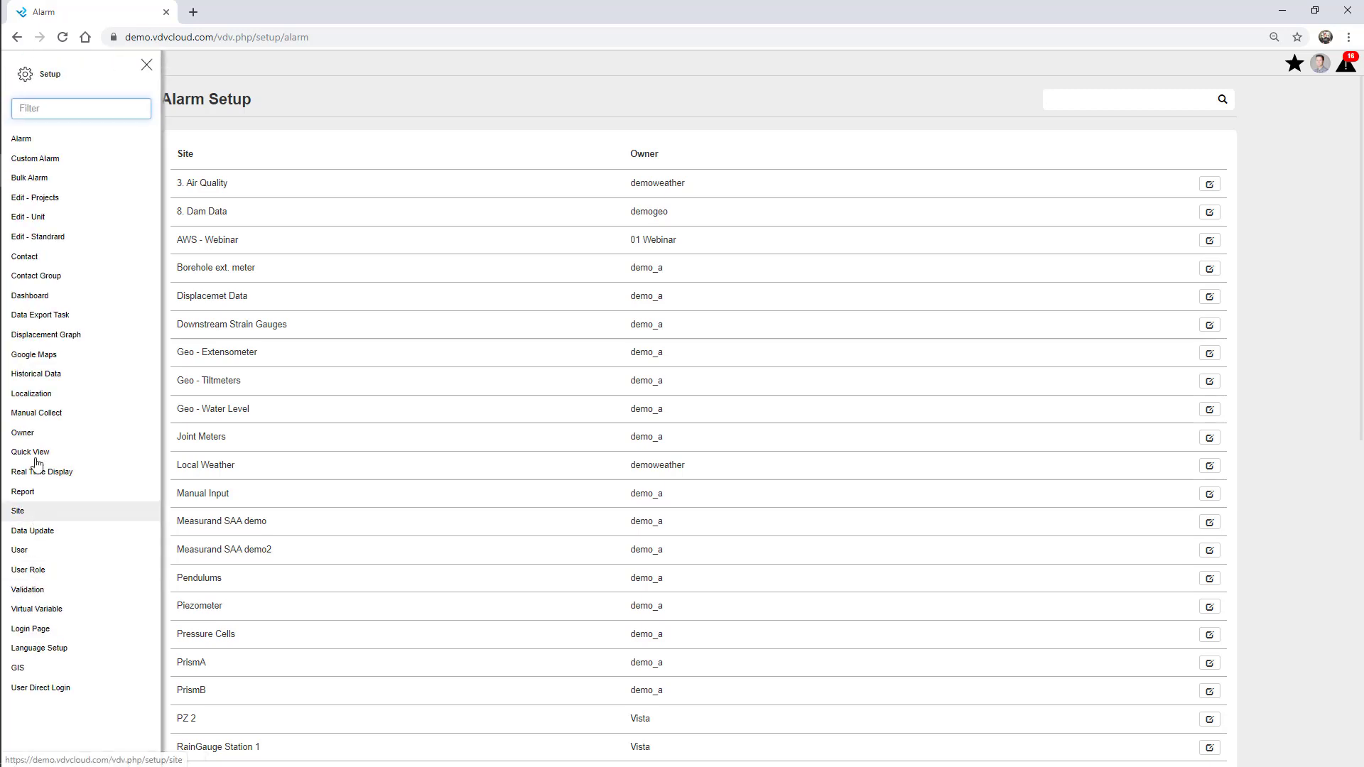
left_click(59, 109)
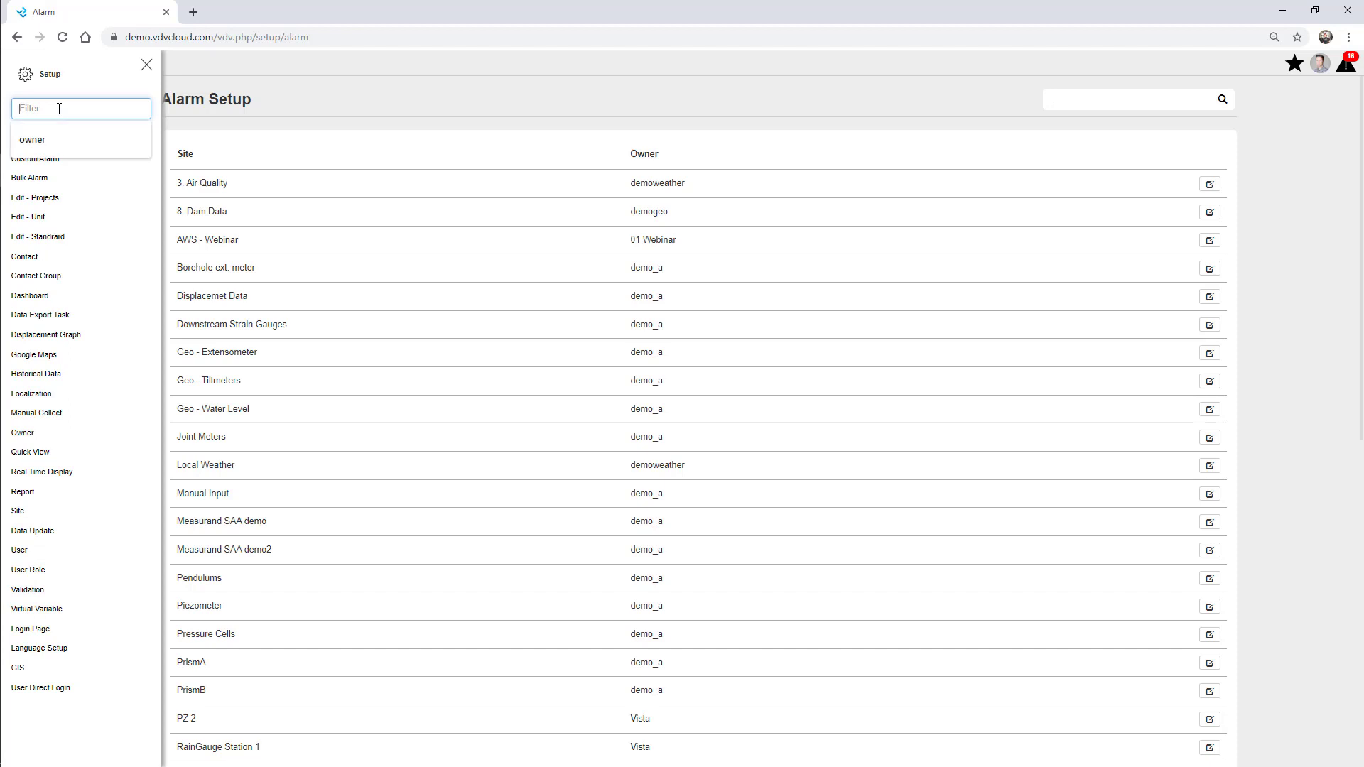
type("alarm")
left_click(76, 164)
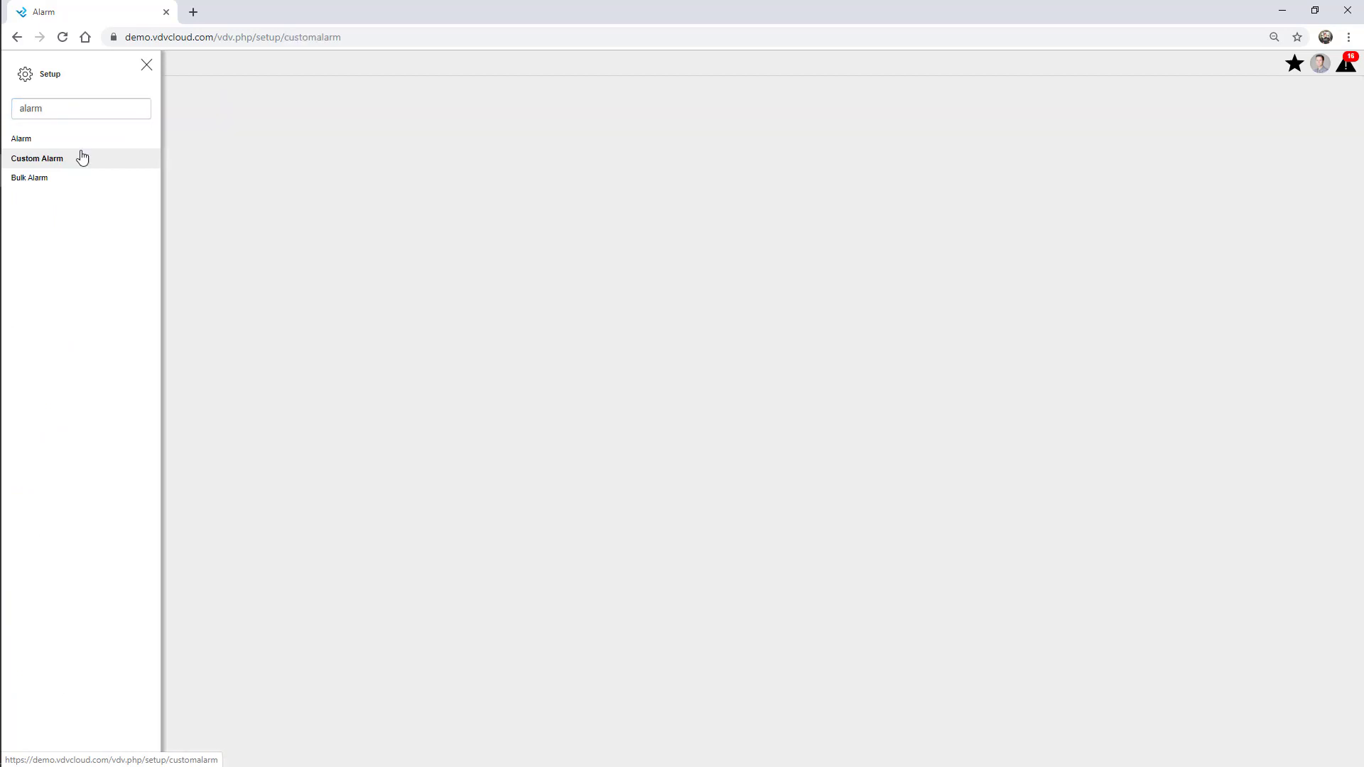
left_click(147, 64)
left_click(1226, 100)
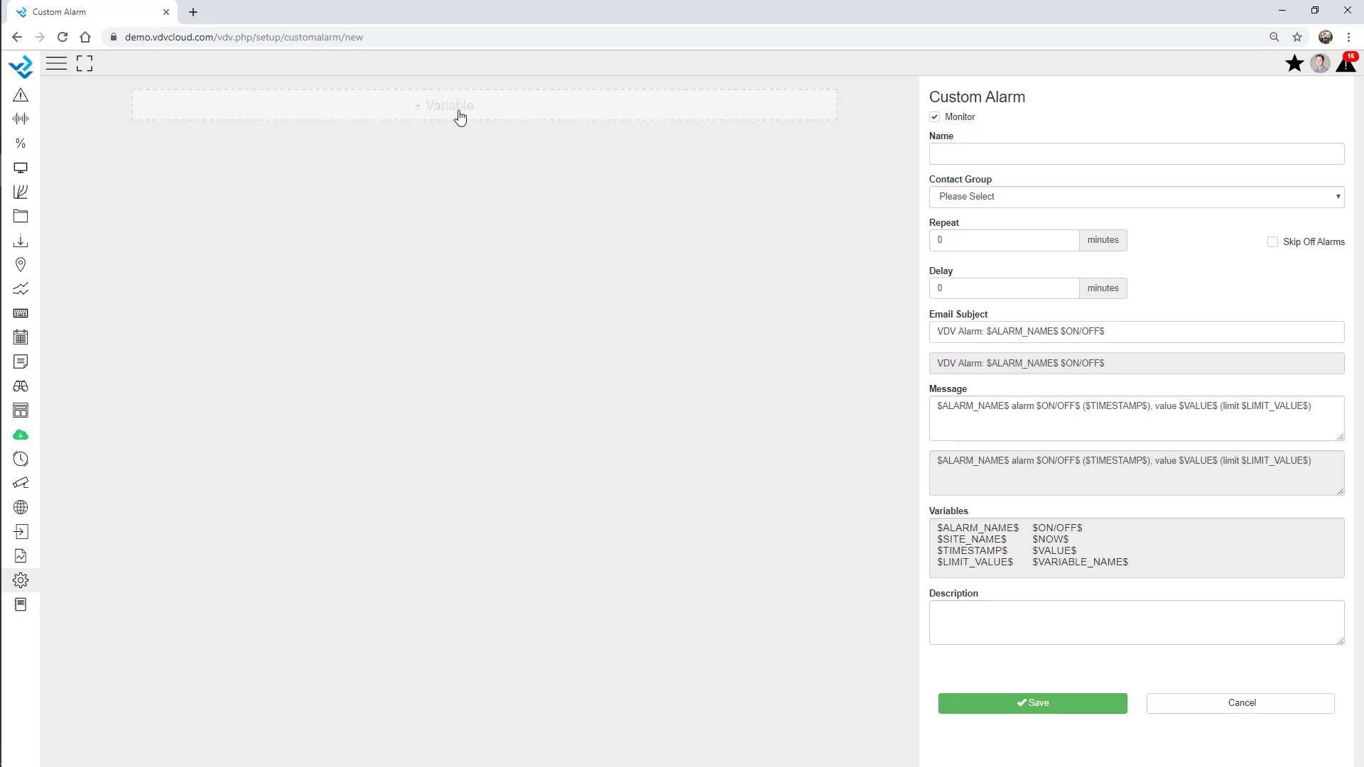
Add the AWS - Webinar Rain_in_Tot variable to the alarm condition
left_click(460, 116)
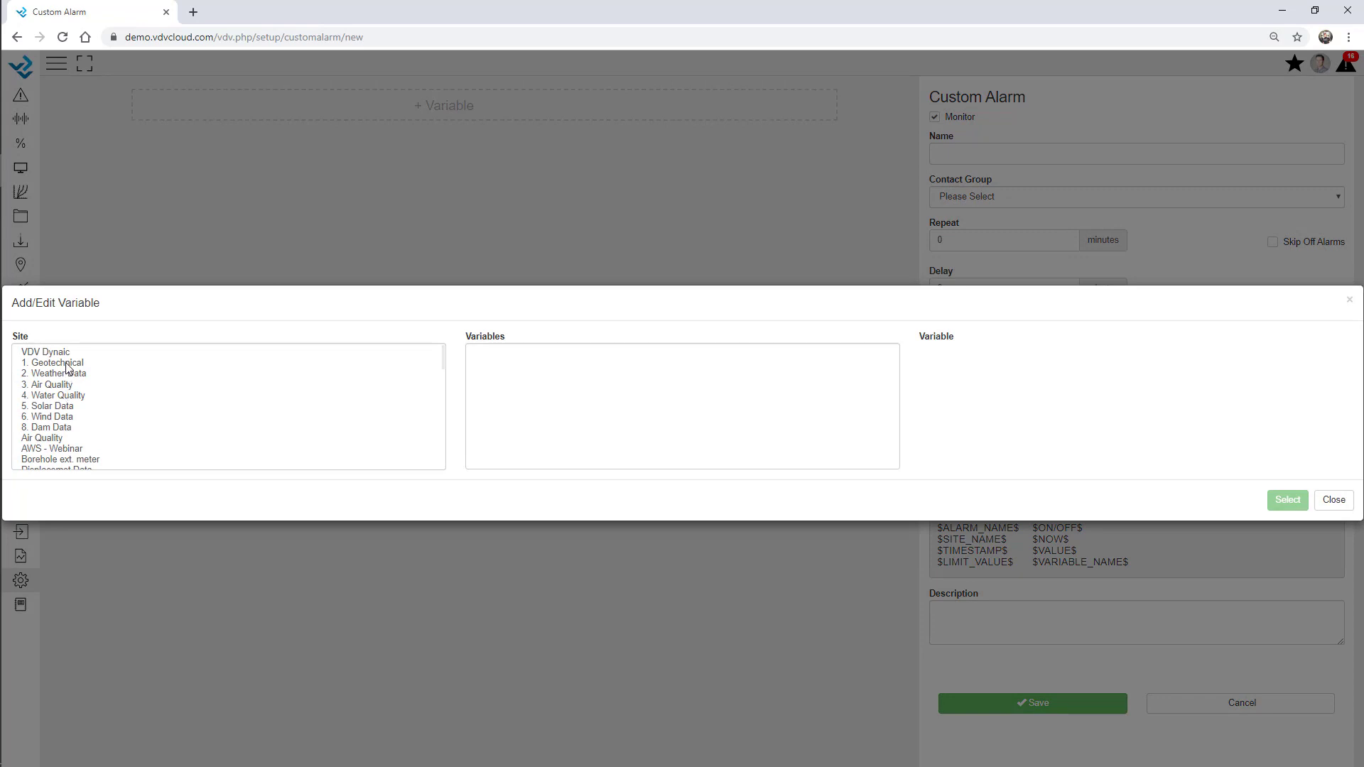
left_click(68, 450)
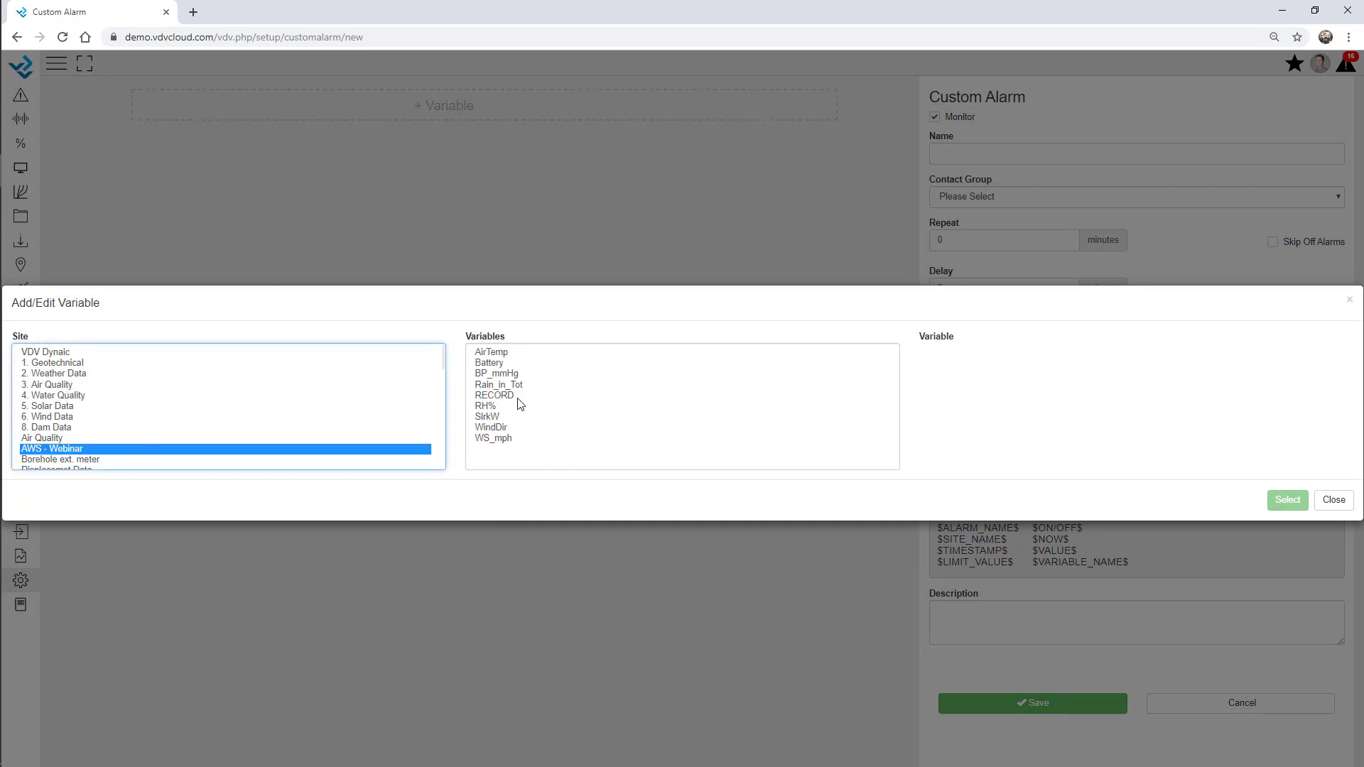
left_click(513, 386)
double_click(512, 387)
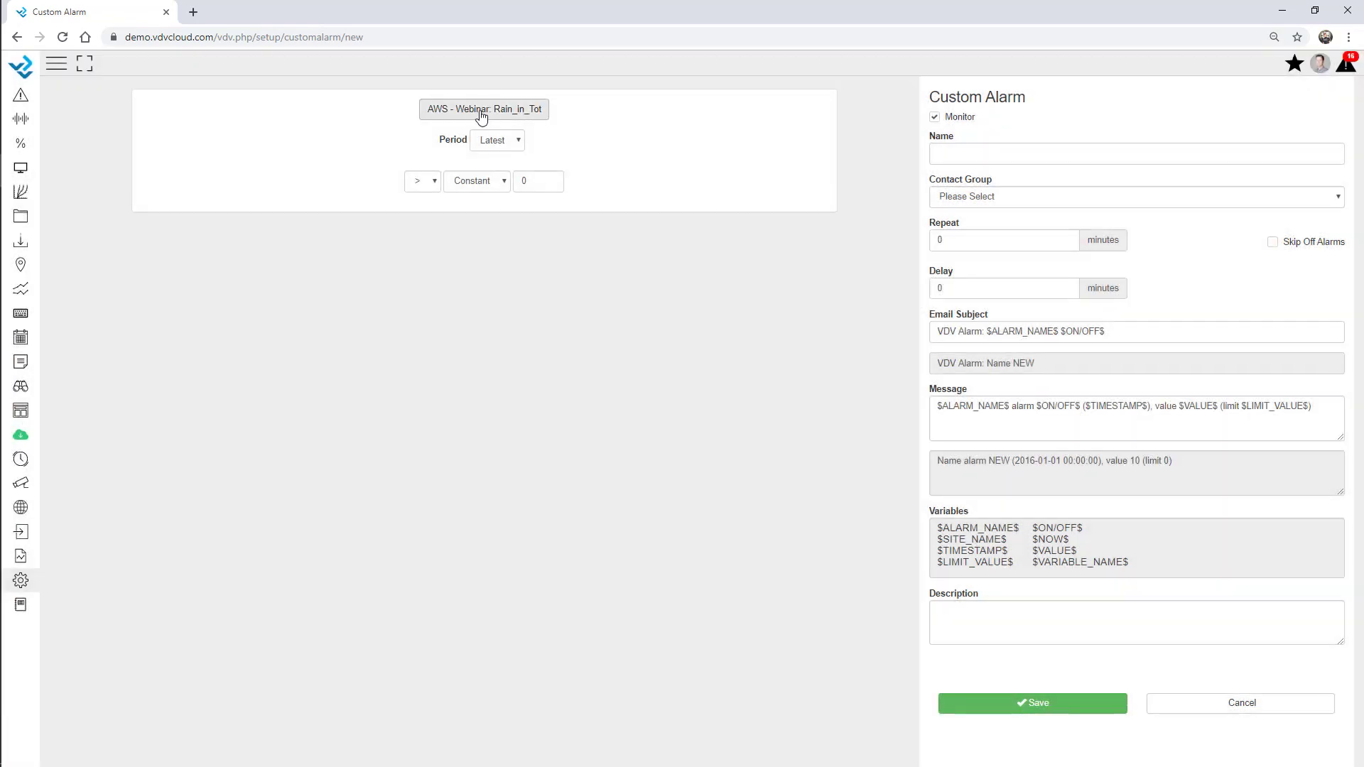
Make the condition a 12-hour Sum of rain greater than constant 5
left_click(499, 145)
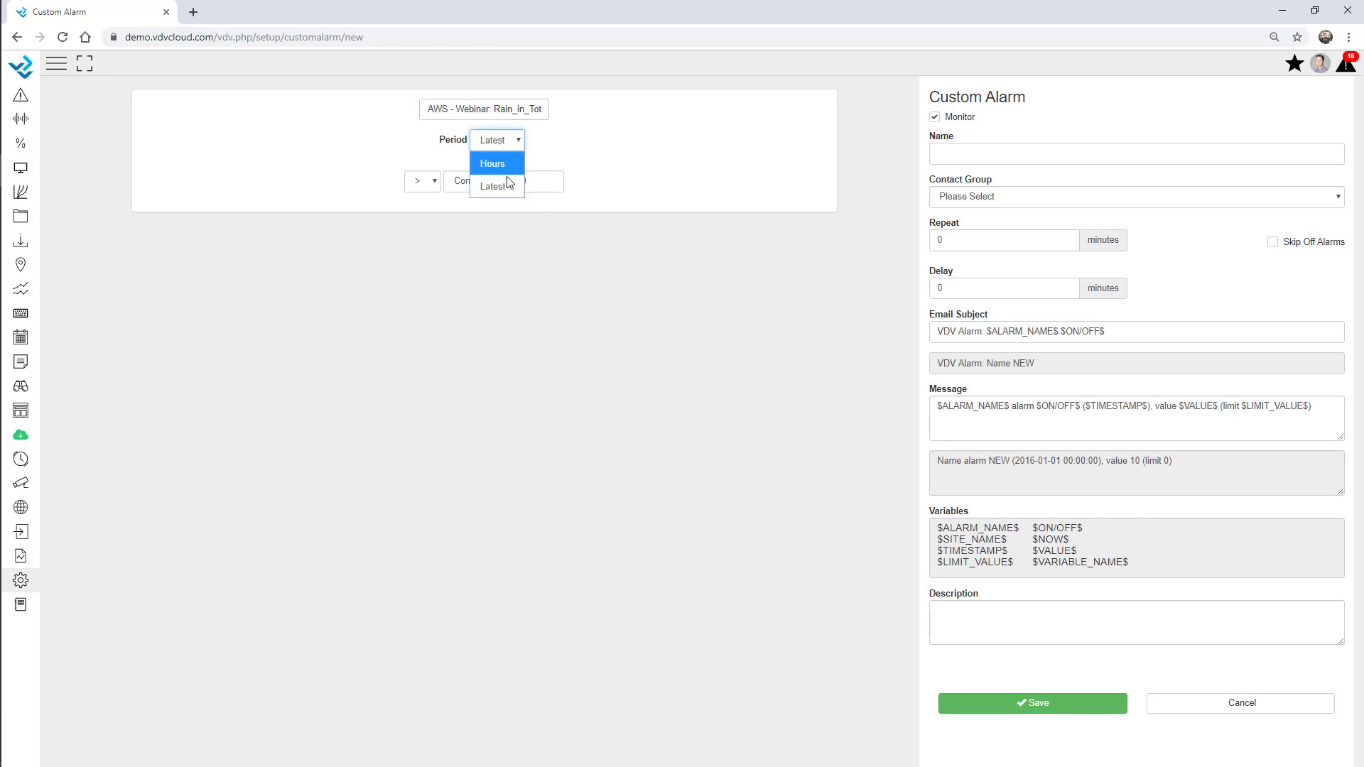
left_click(500, 161)
left_click(521, 153)
left_click(534, 186)
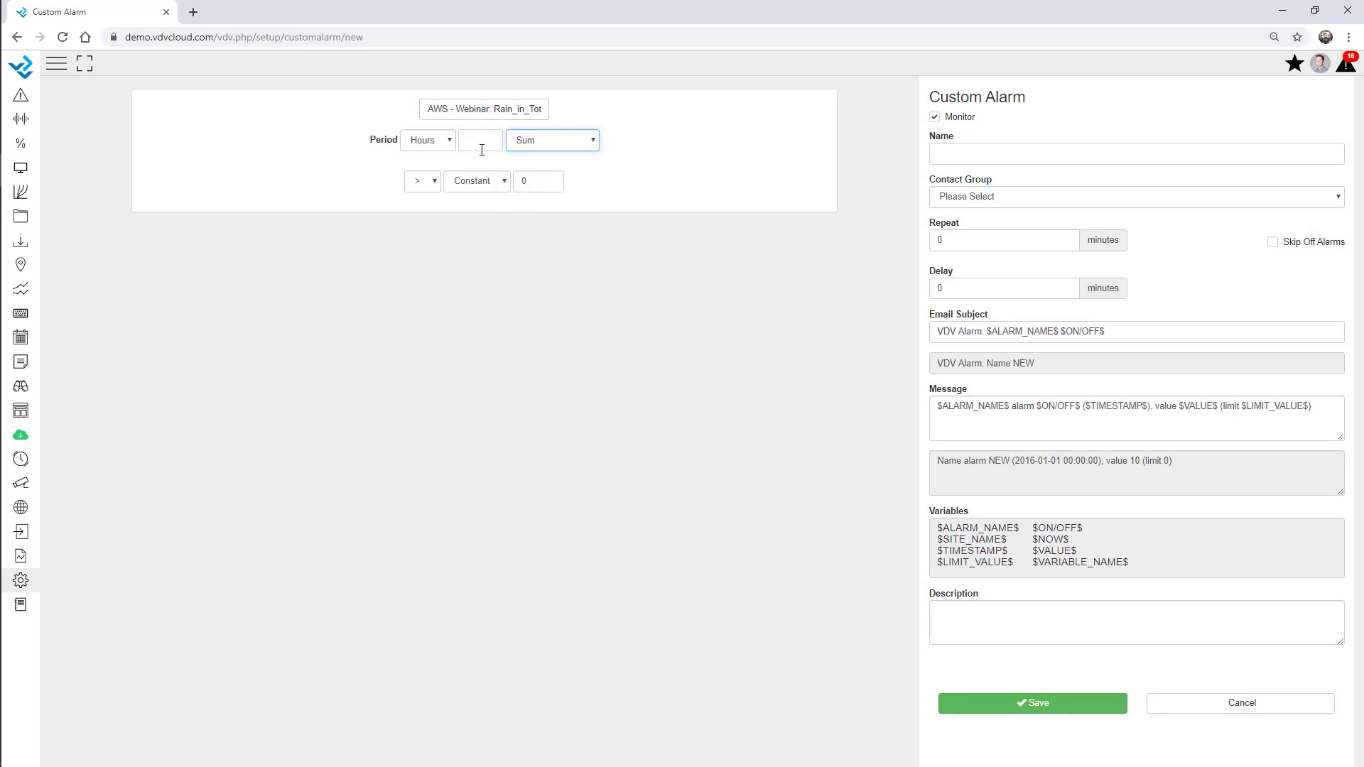
left_click(481, 142)
type("12")
double_click(538, 181)
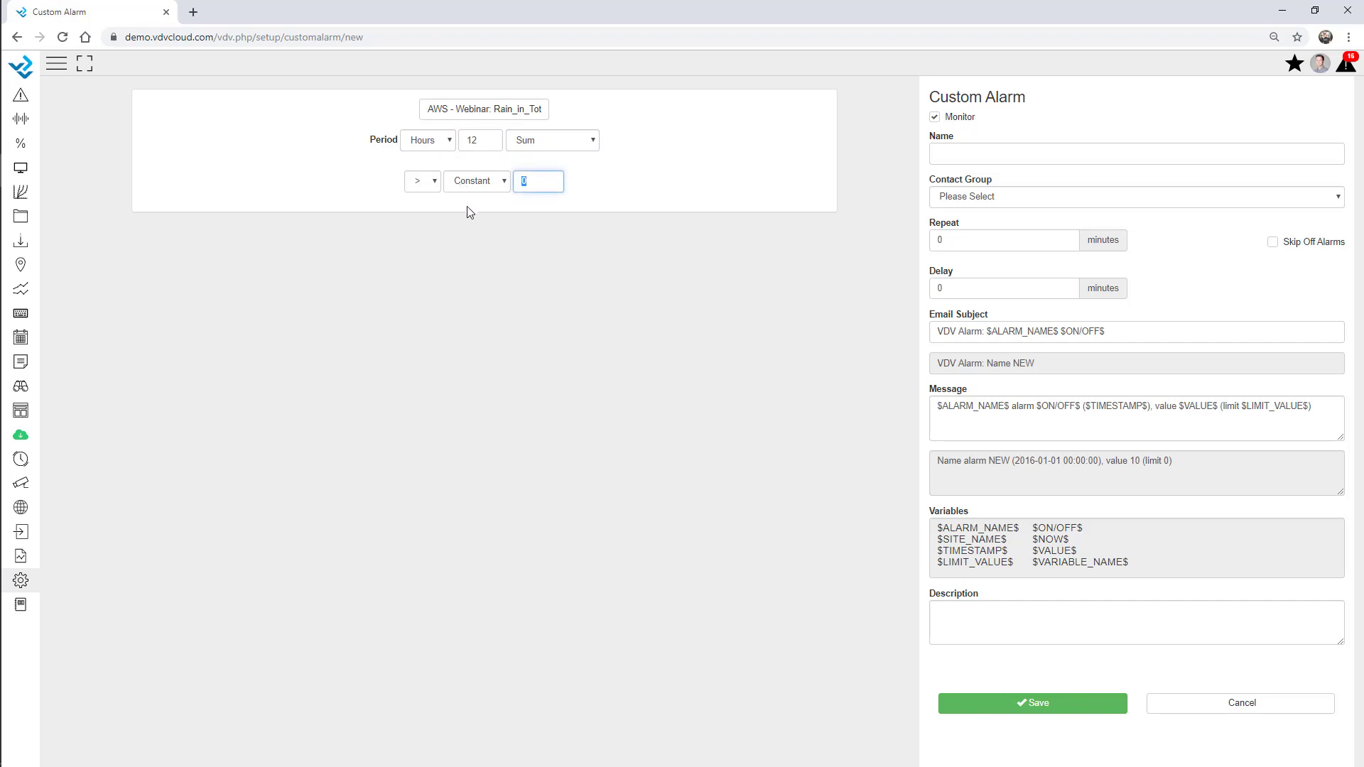
type("5")
left_click(827, 221)
Keep Sum aggregation, assign the Maintenance contact group to the rain alarm, and go to Bulk Alarm
left_click(576, 139)
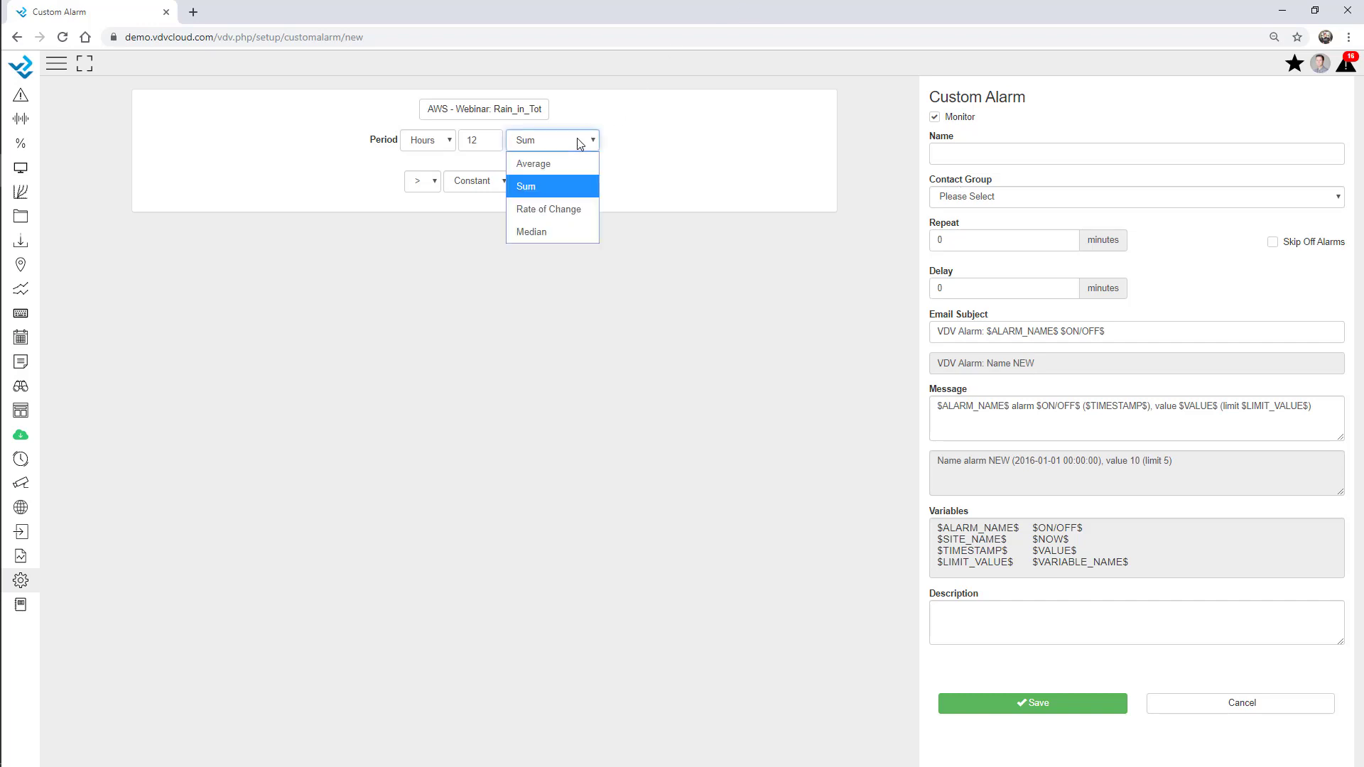
left_click(711, 181)
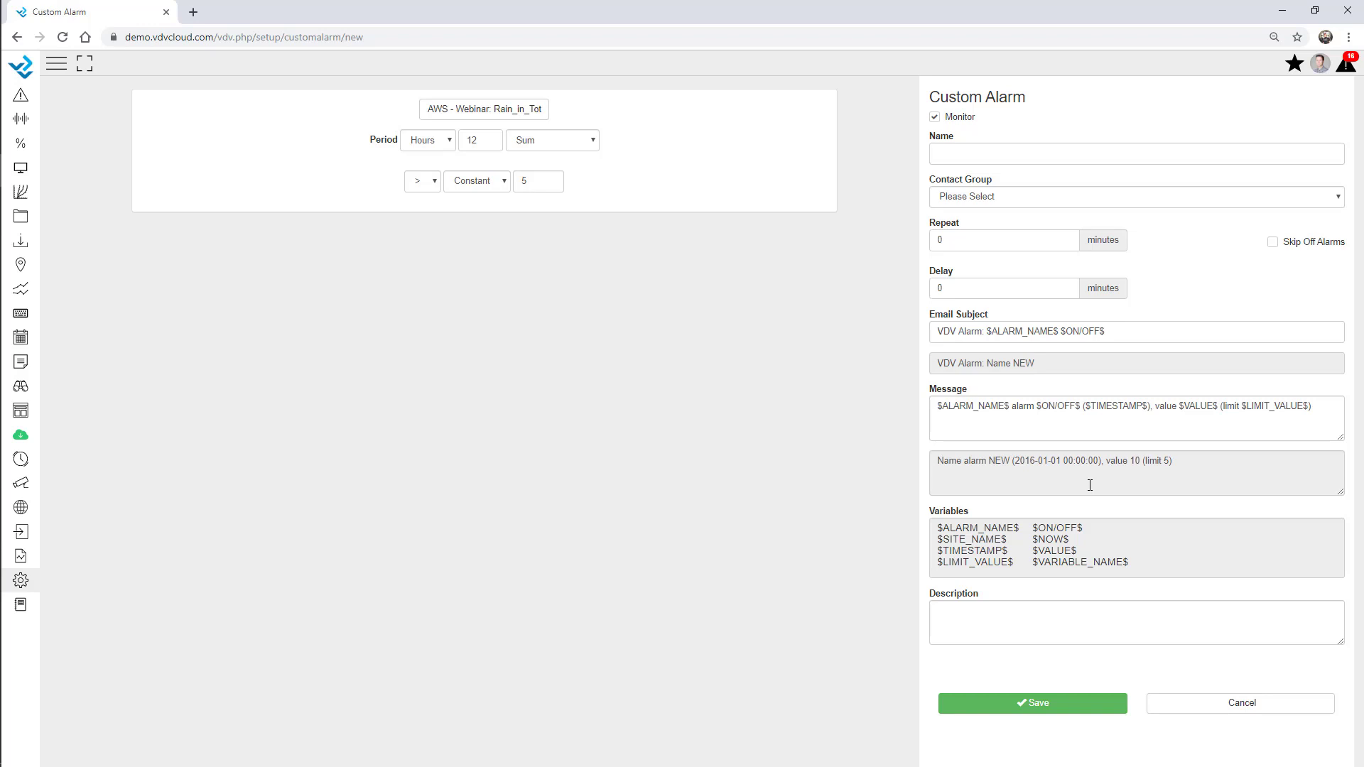
left_click(989, 196)
left_click(983, 261)
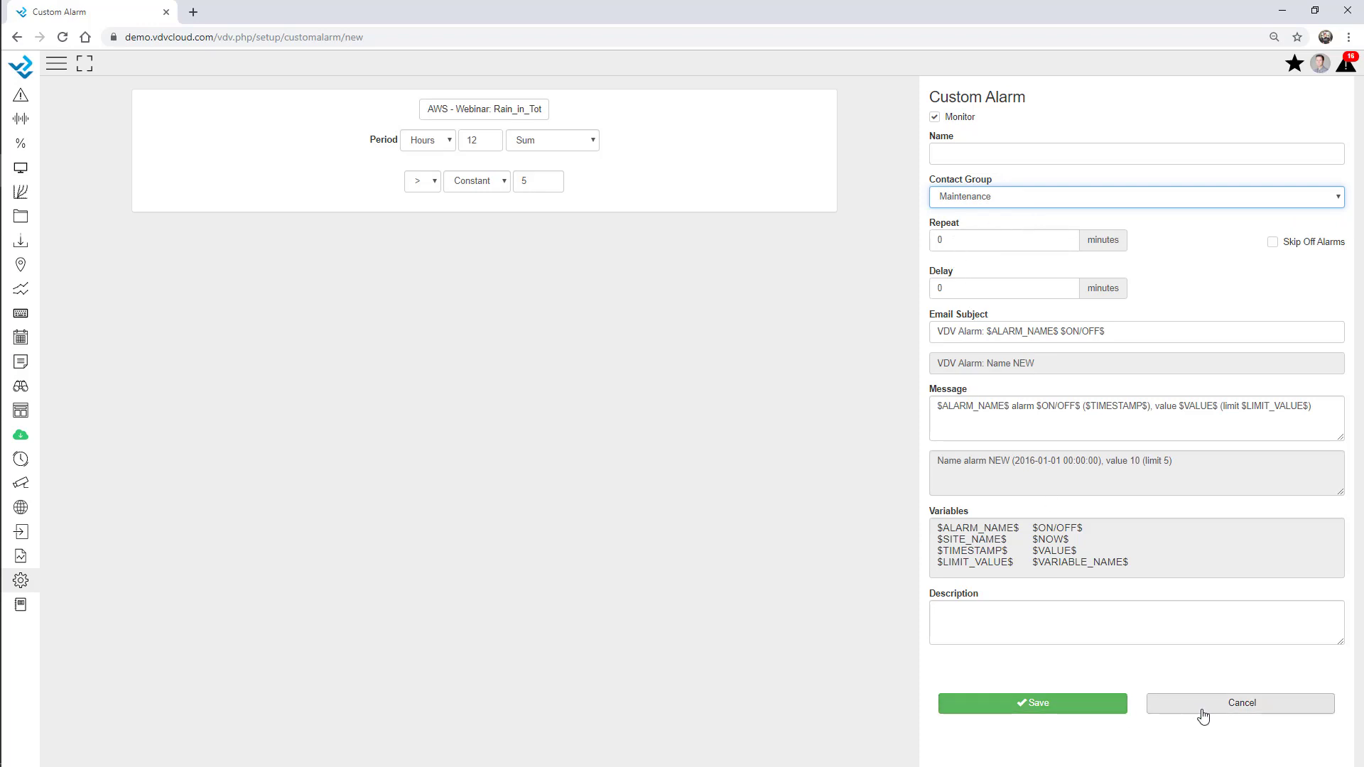
left_click(26, 582)
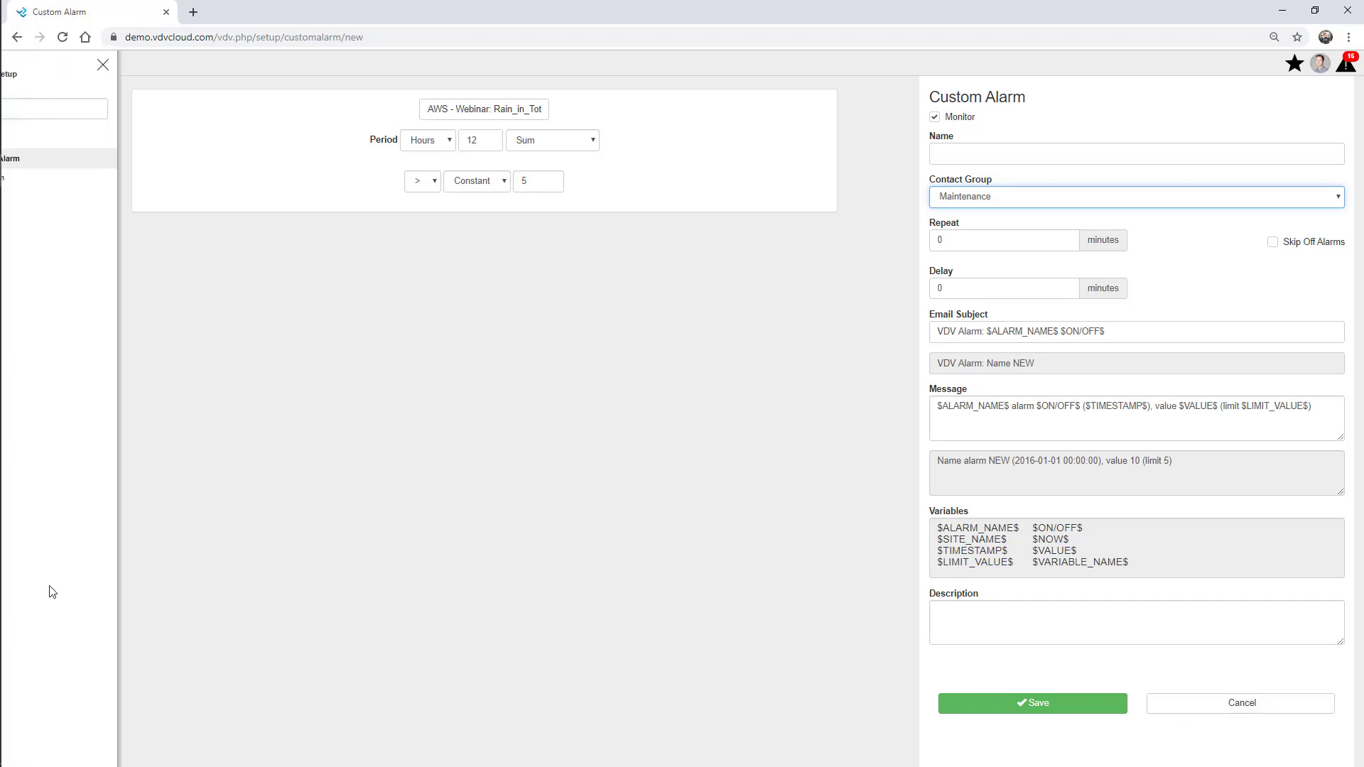
left_click(48, 177)
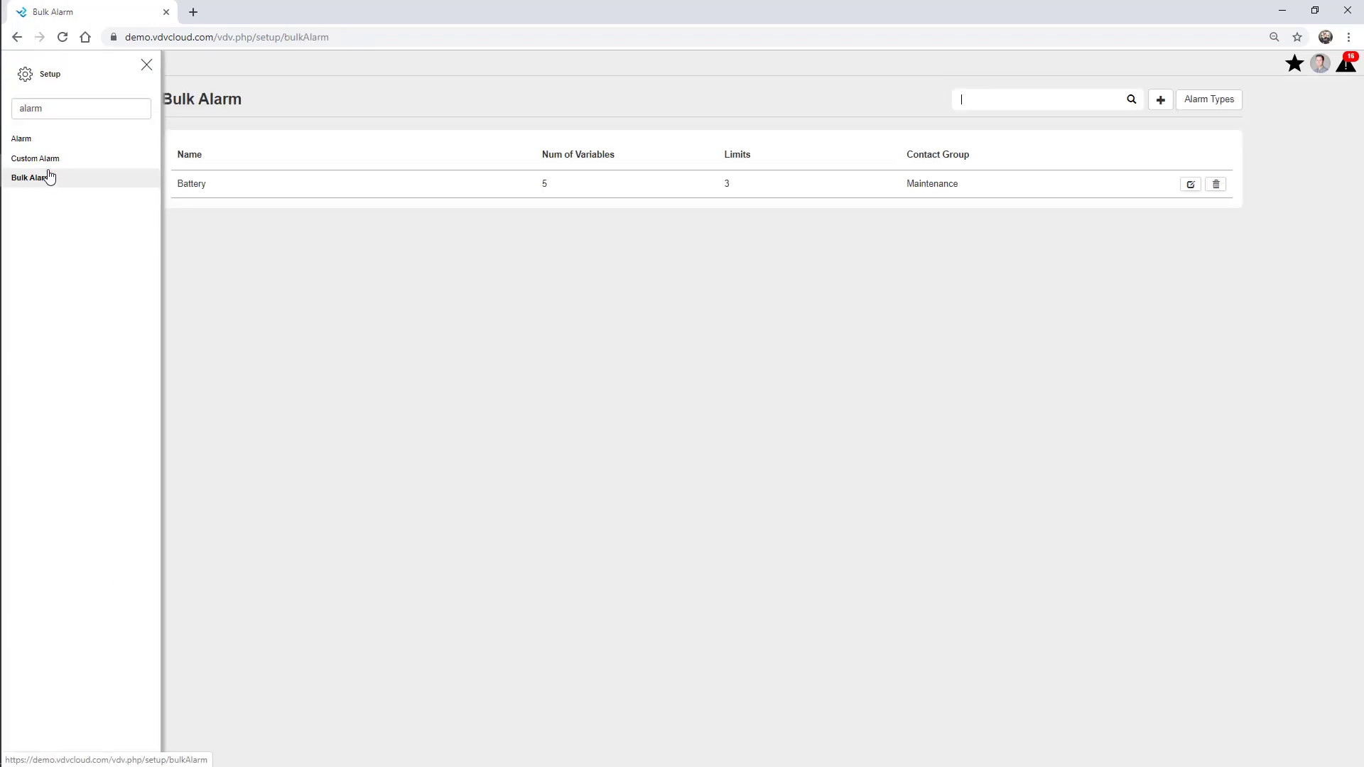
left_click(146, 66)
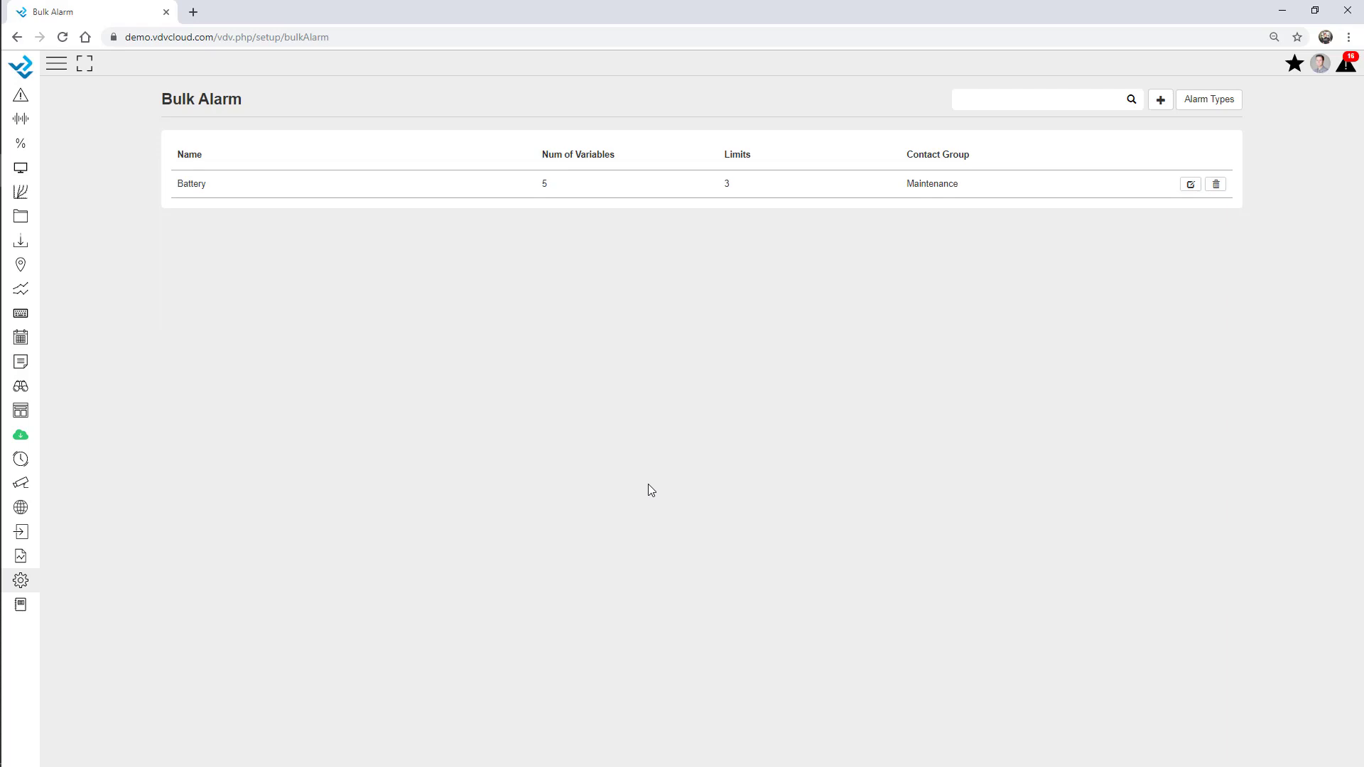
left_click(1190, 185)
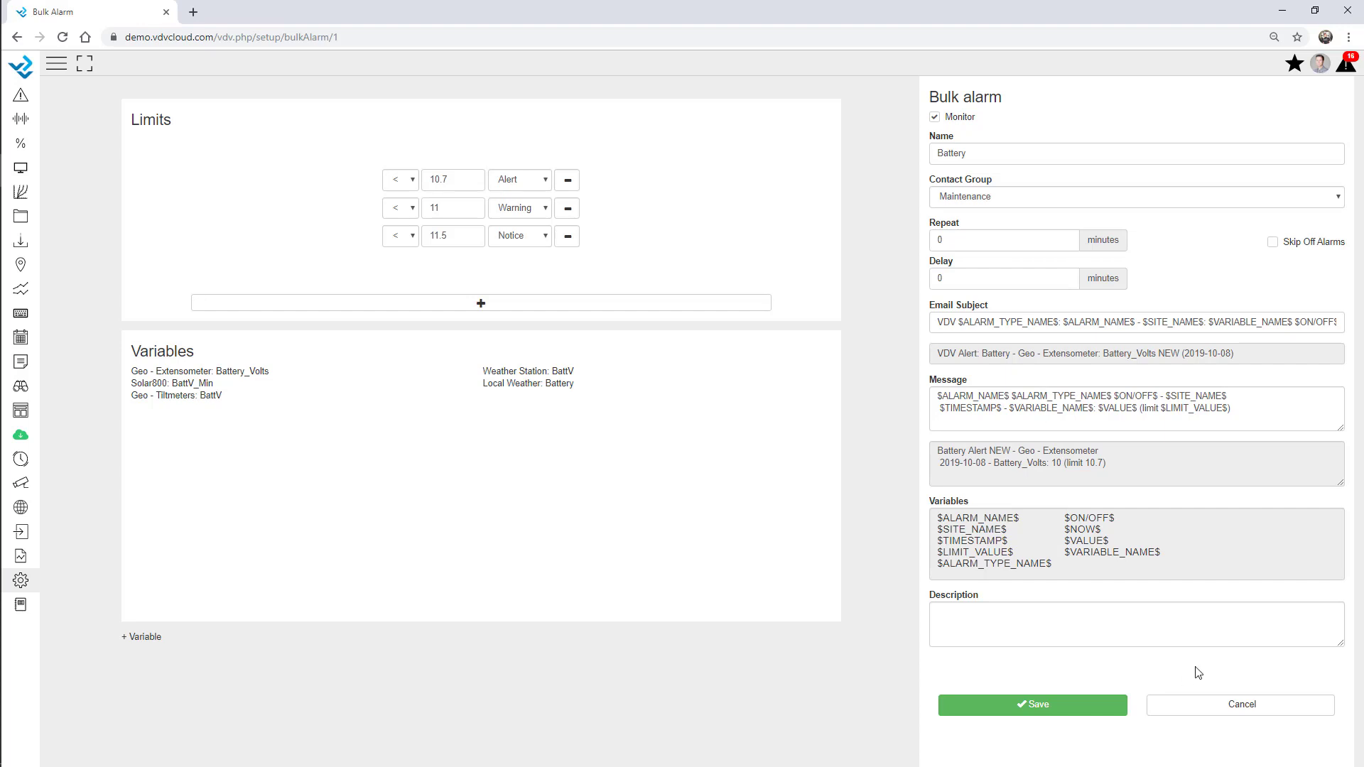
left_click(1202, 711)
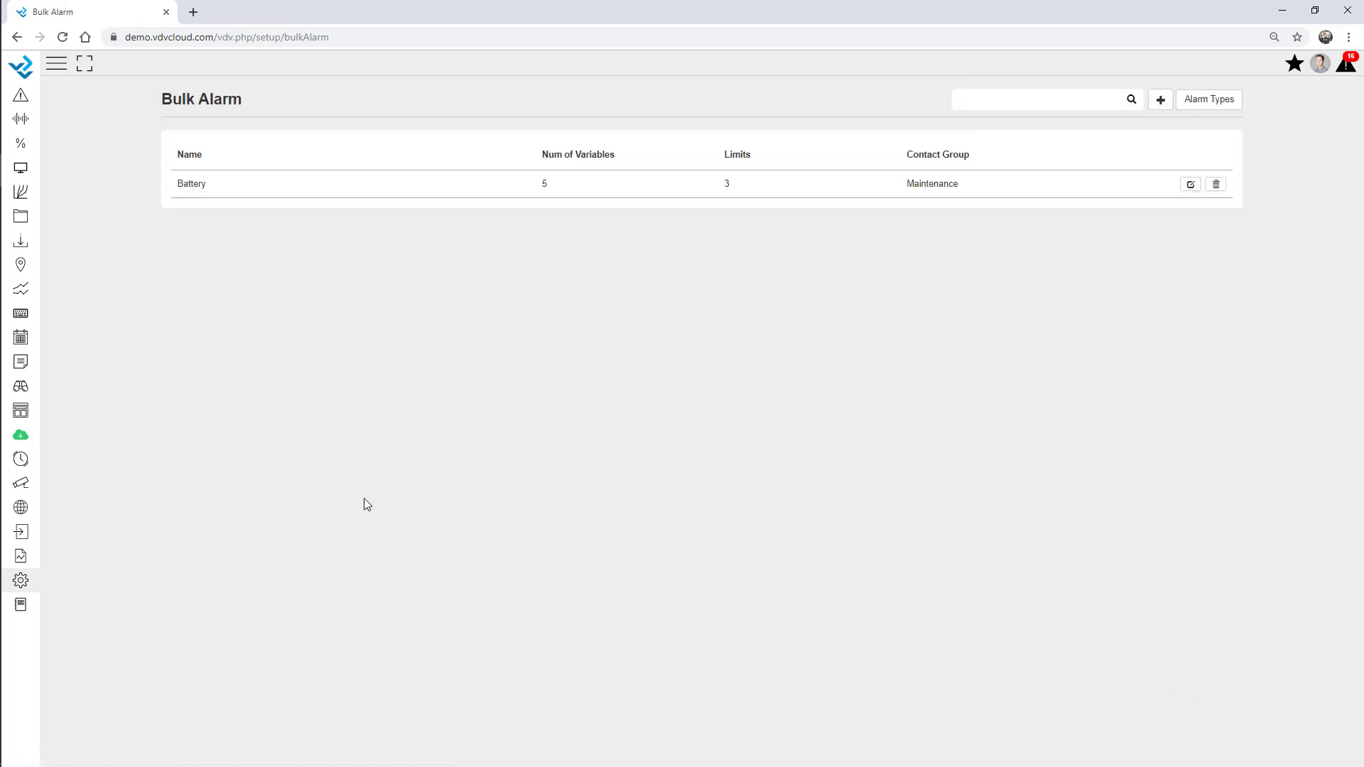
left_click(21, 580)
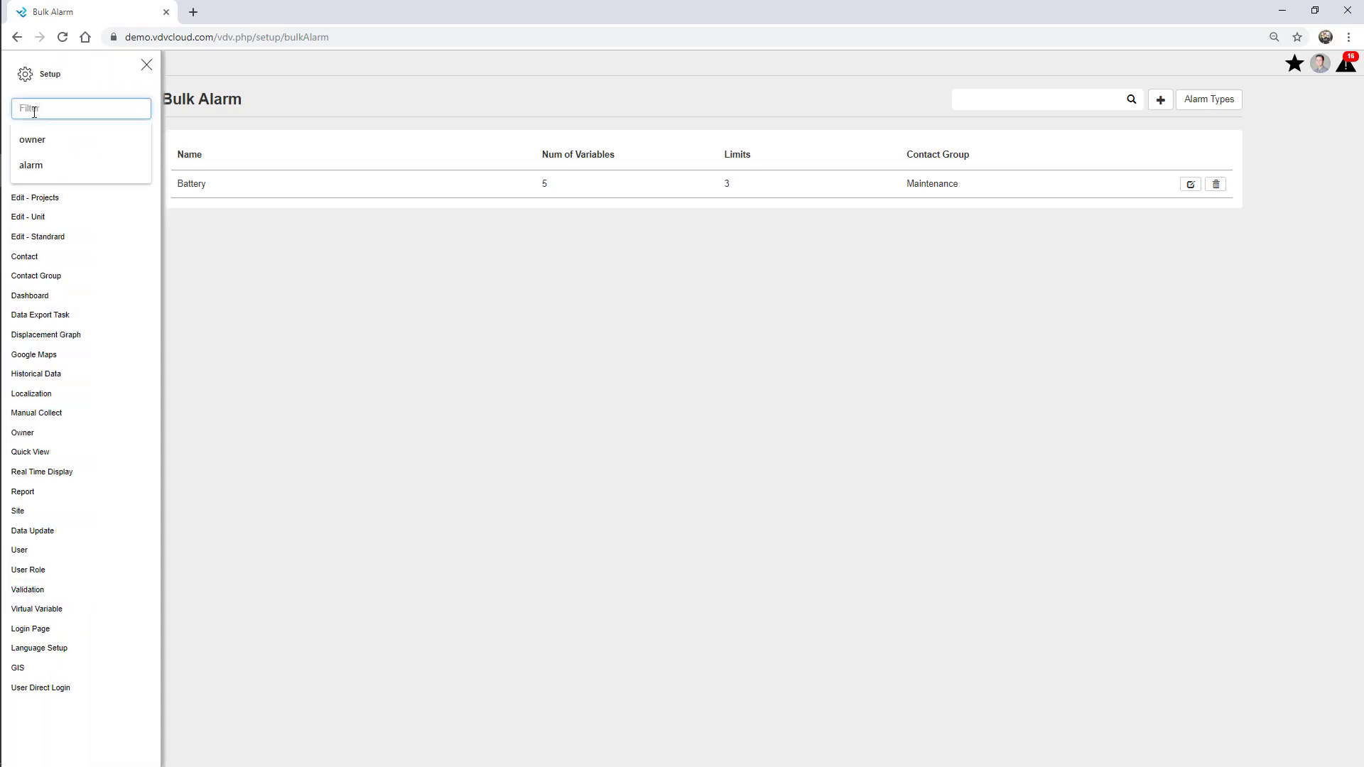
On the Data Update page, set AWS - Webinar to monitored with 5 hours limit and Maintenance group
type("data")
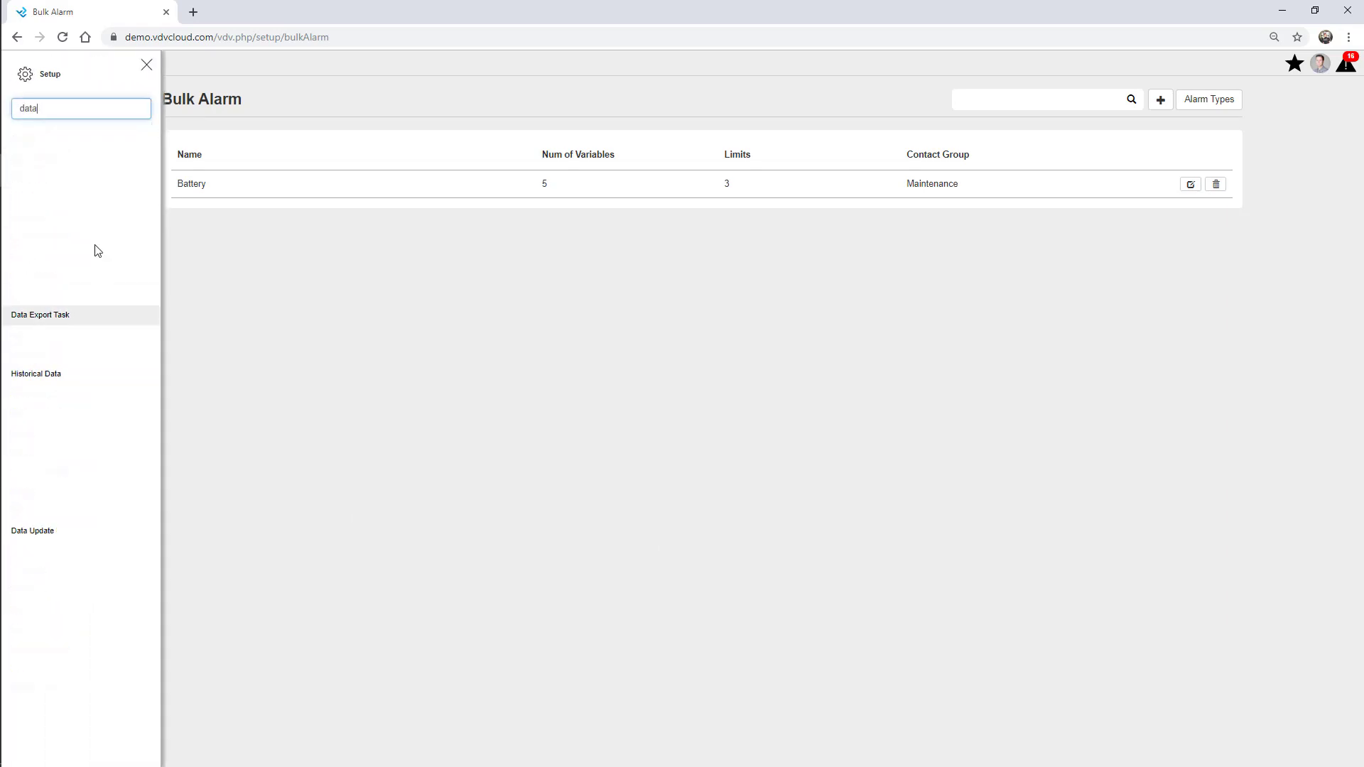
left_click(56, 182)
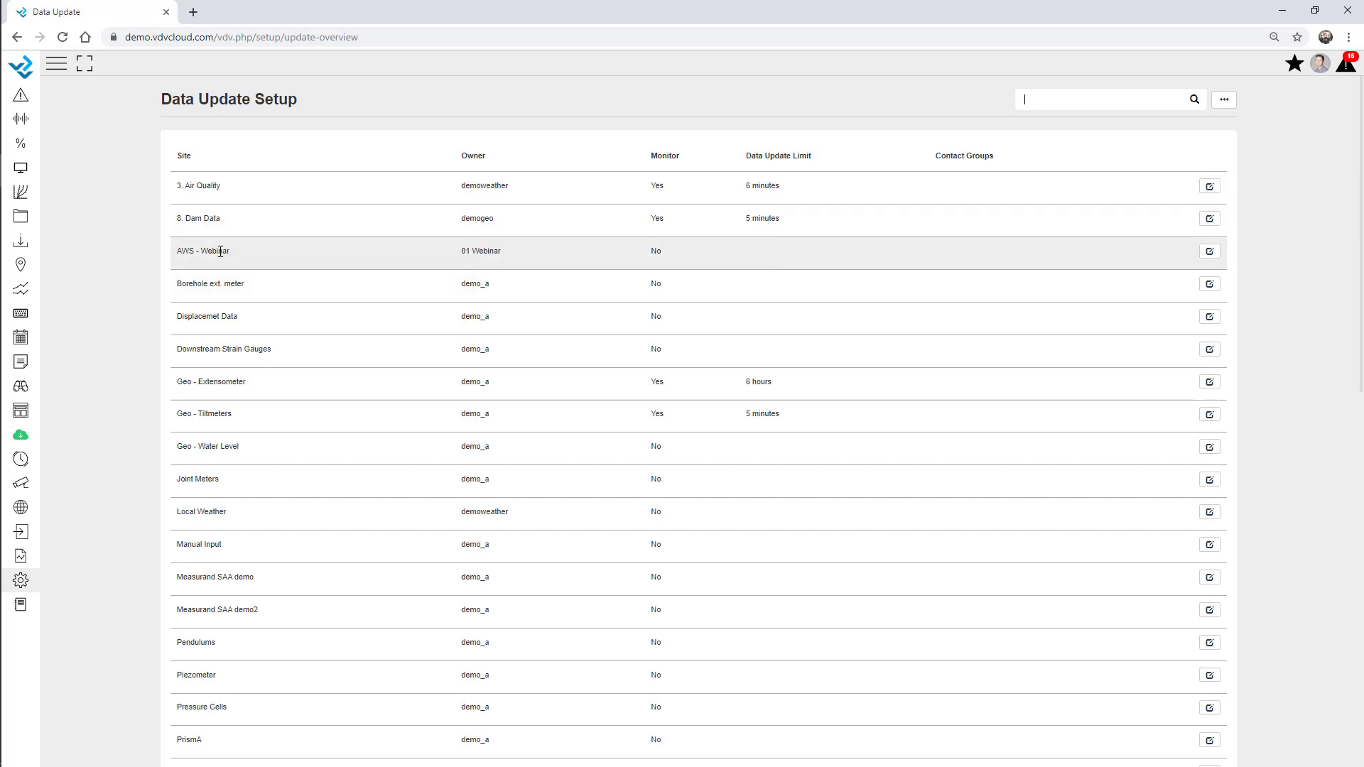
left_click(1208, 254)
left_click(656, 254)
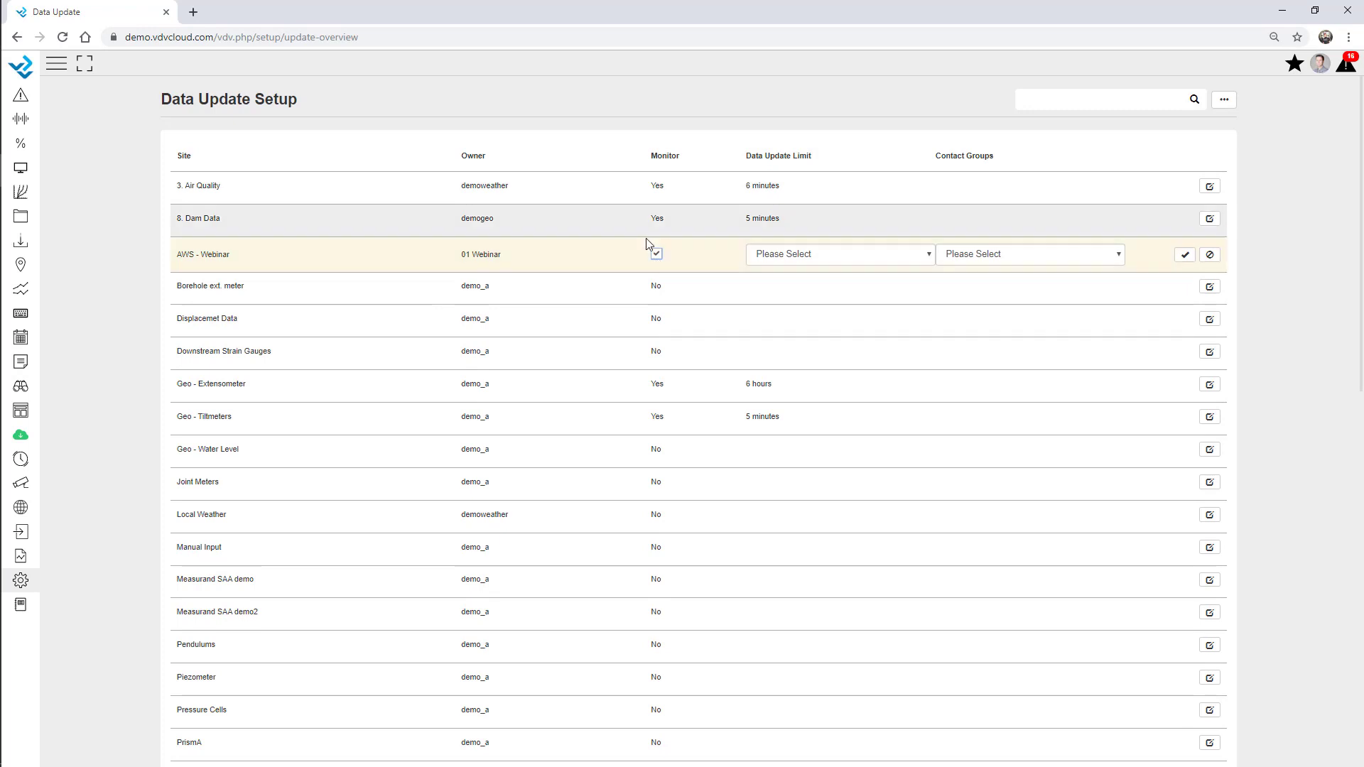
left_click(807, 262)
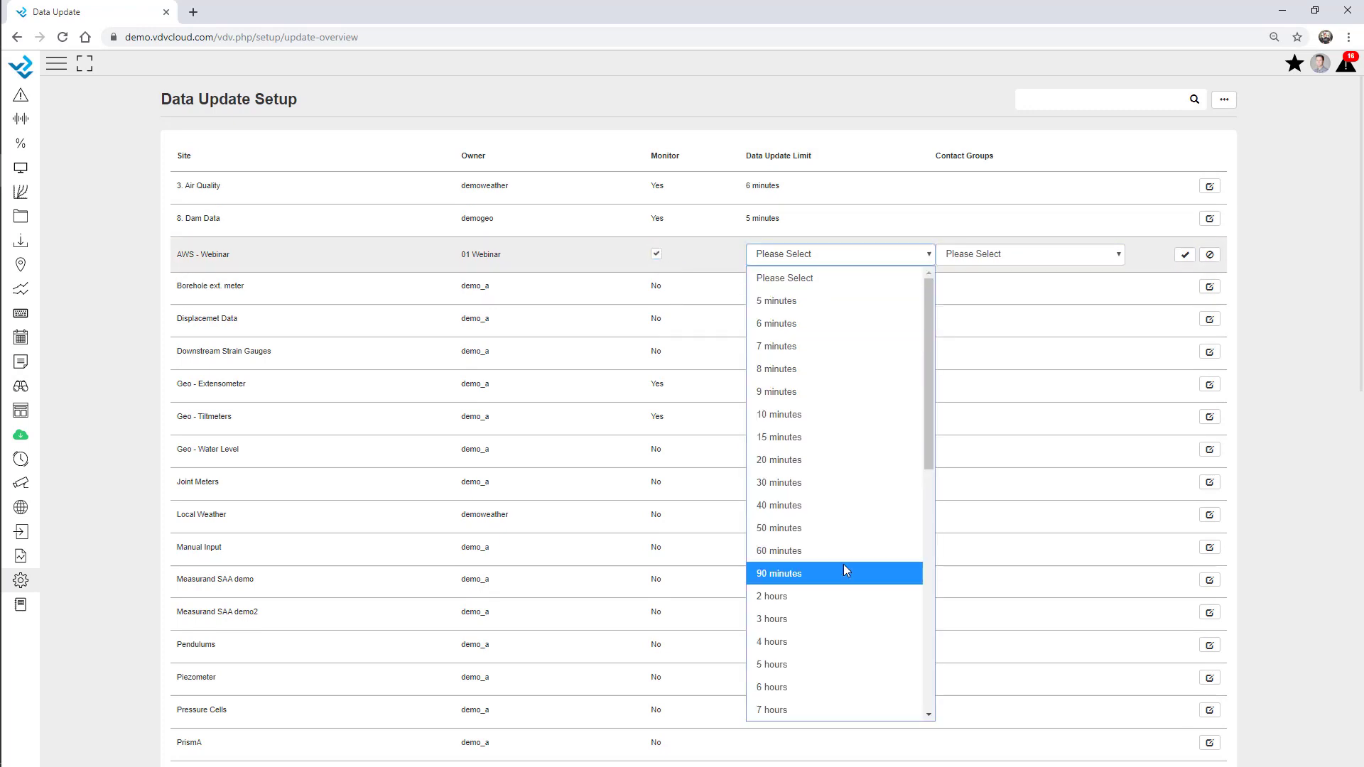
left_click(810, 662)
left_click(1013, 258)
left_click(990, 325)
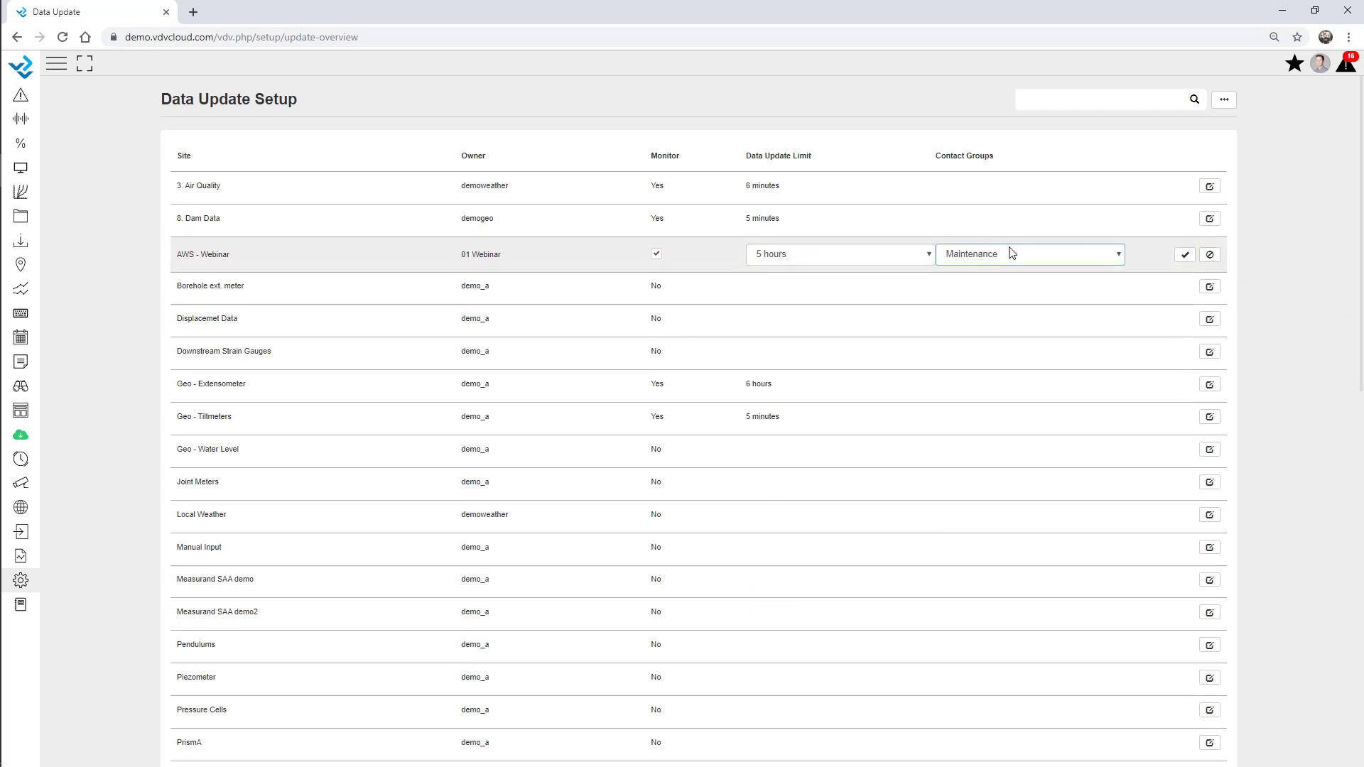
left_click(1184, 255)
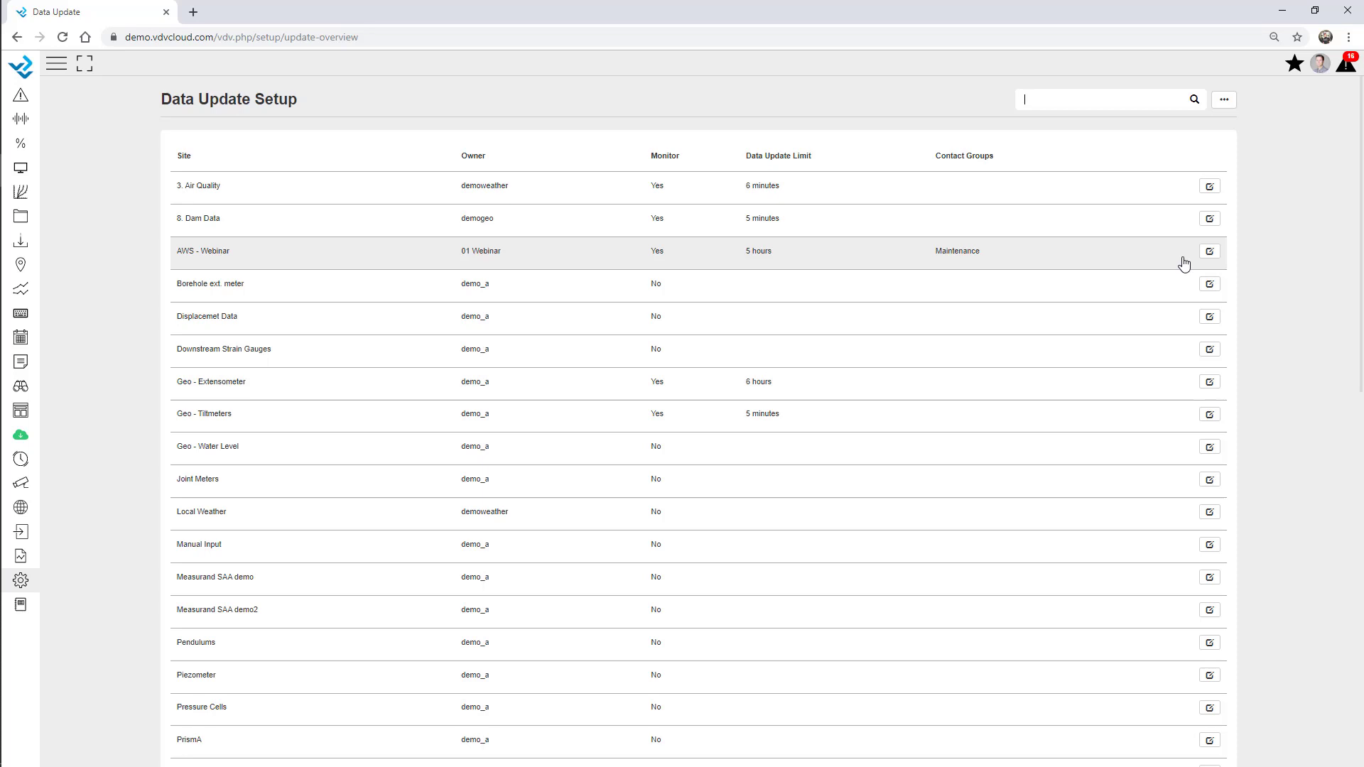
Filter sites by 'ge' and bulk-set all six to monitored, 7 hours limit, Maintenance group
left_click(1058, 100)
type("geo")
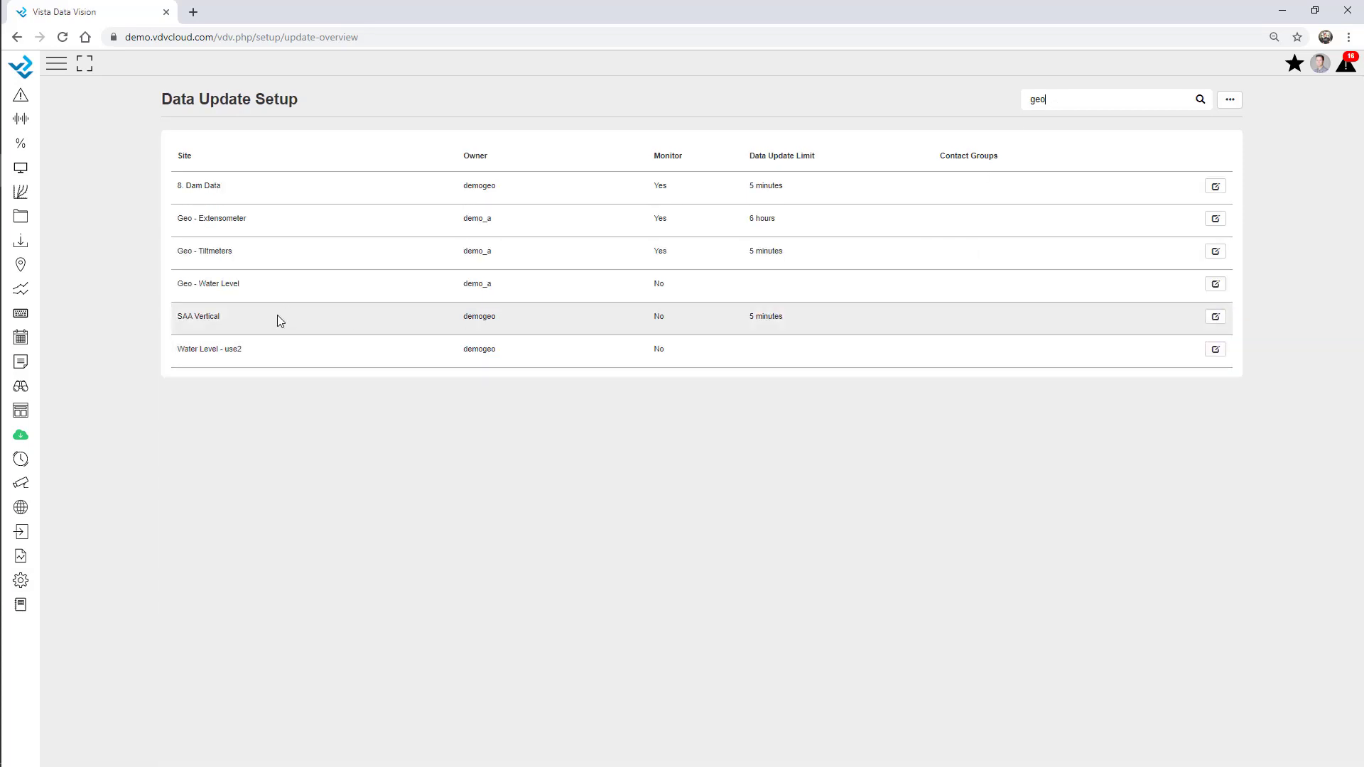
left_click(1232, 107)
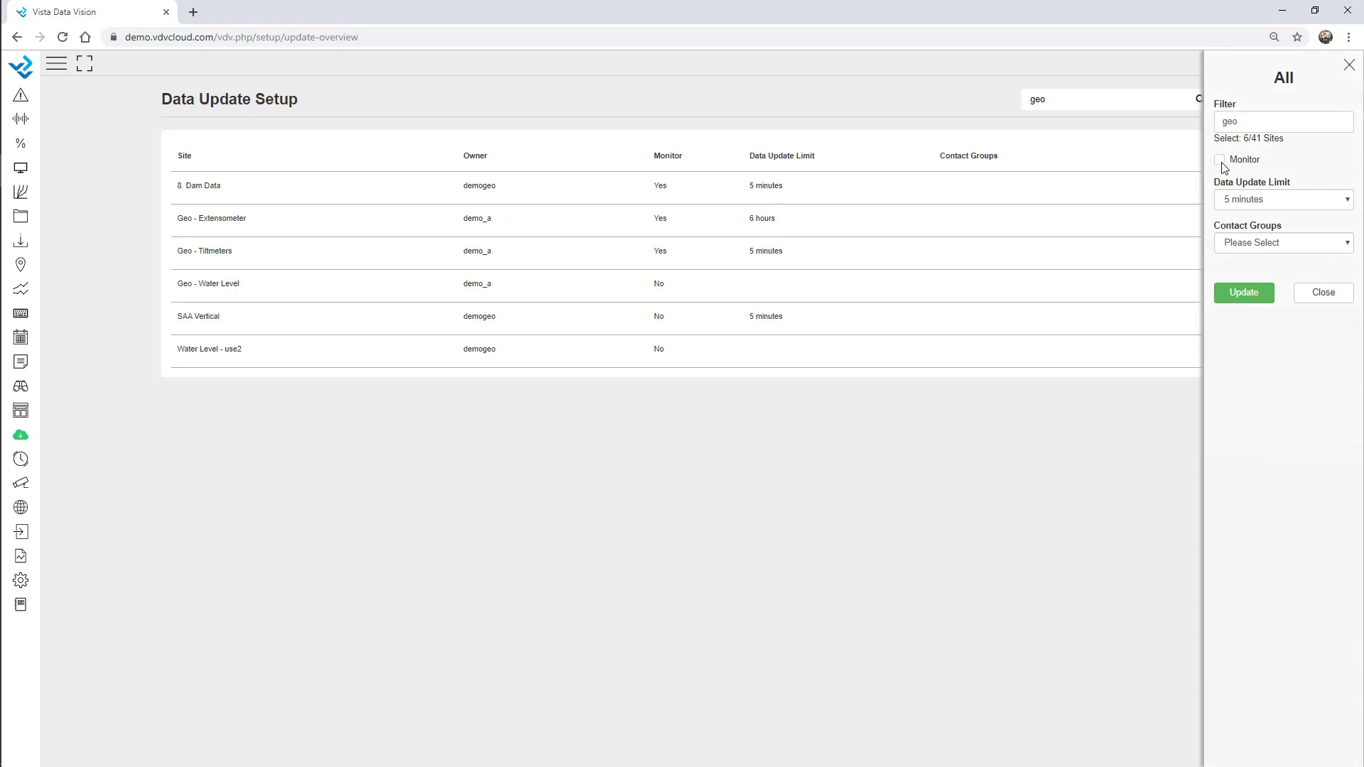
left_click(1220, 160)
left_click(1269, 205)
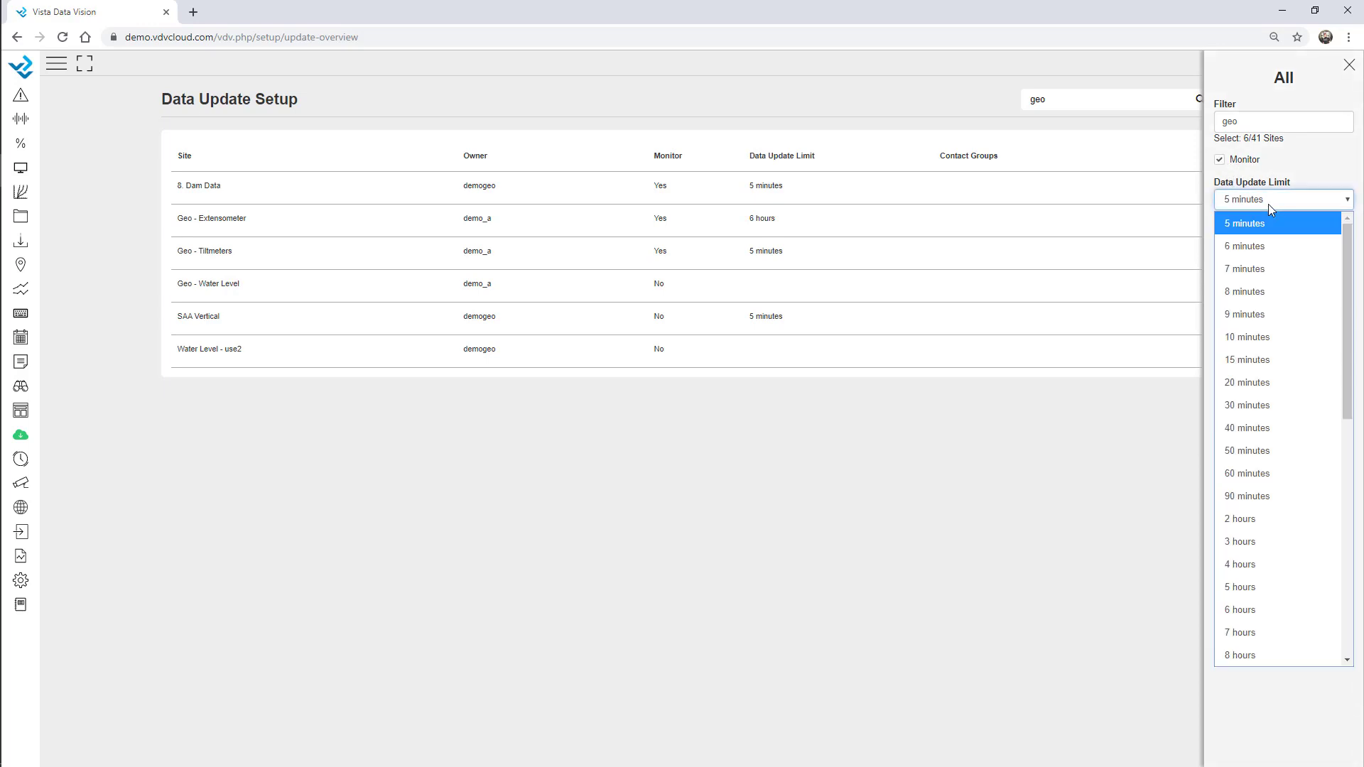
left_click(1263, 632)
left_click(1262, 242)
left_click(1252, 310)
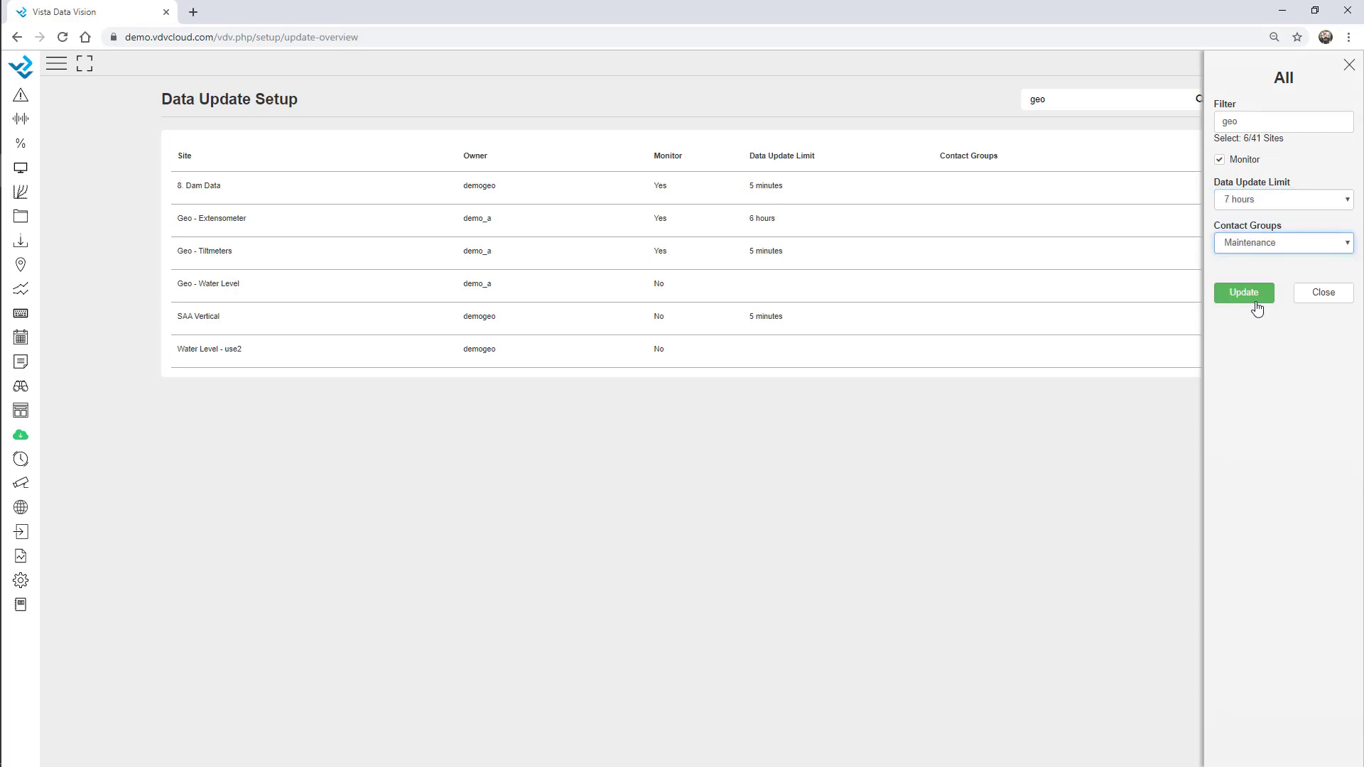
left_click(1256, 307)
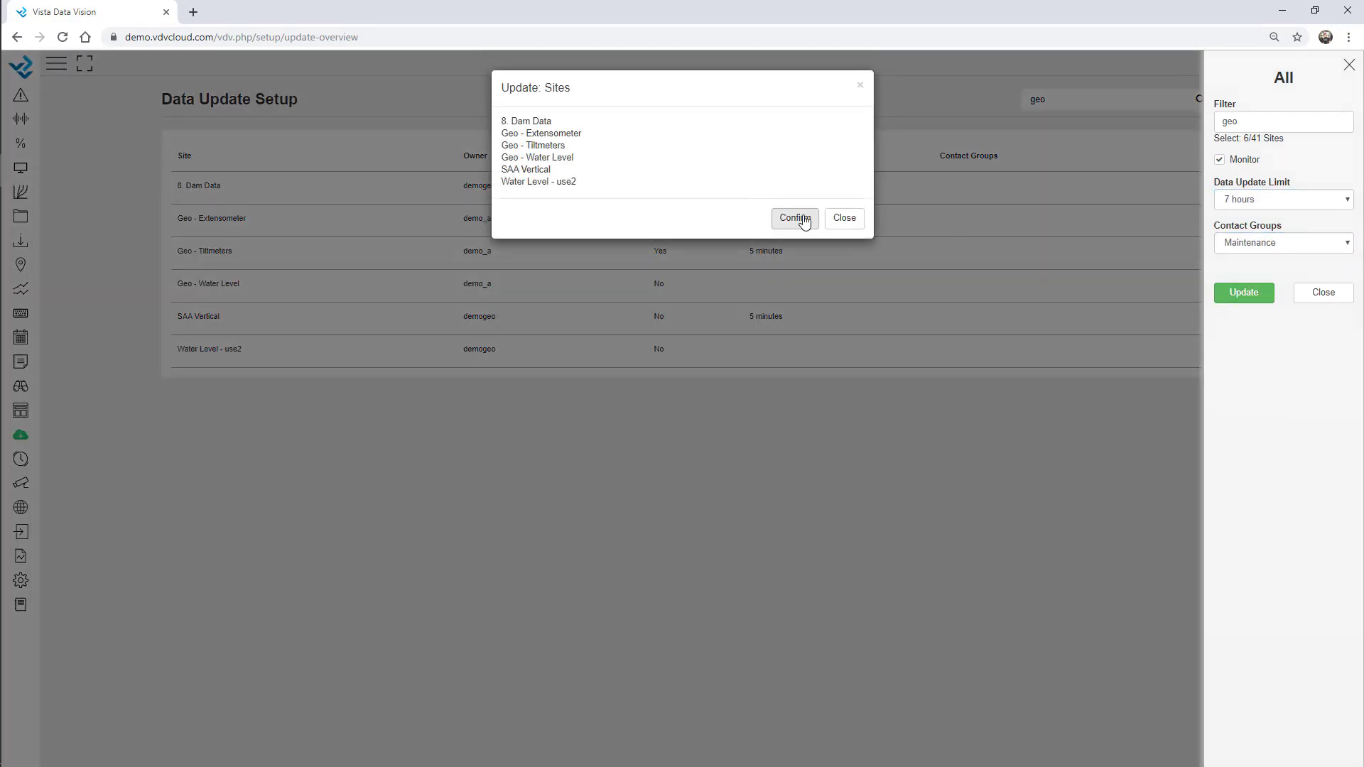
left_click(795, 218)
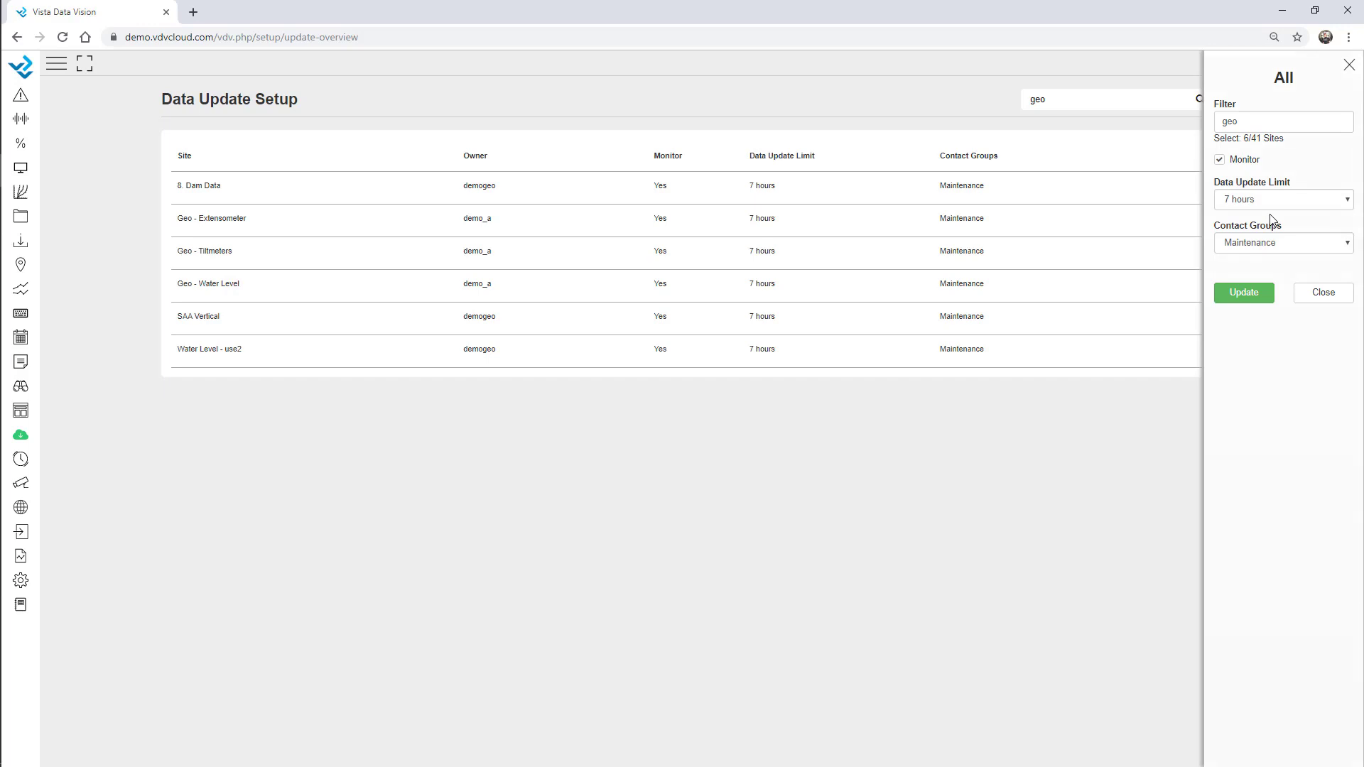
left_click(1348, 65)
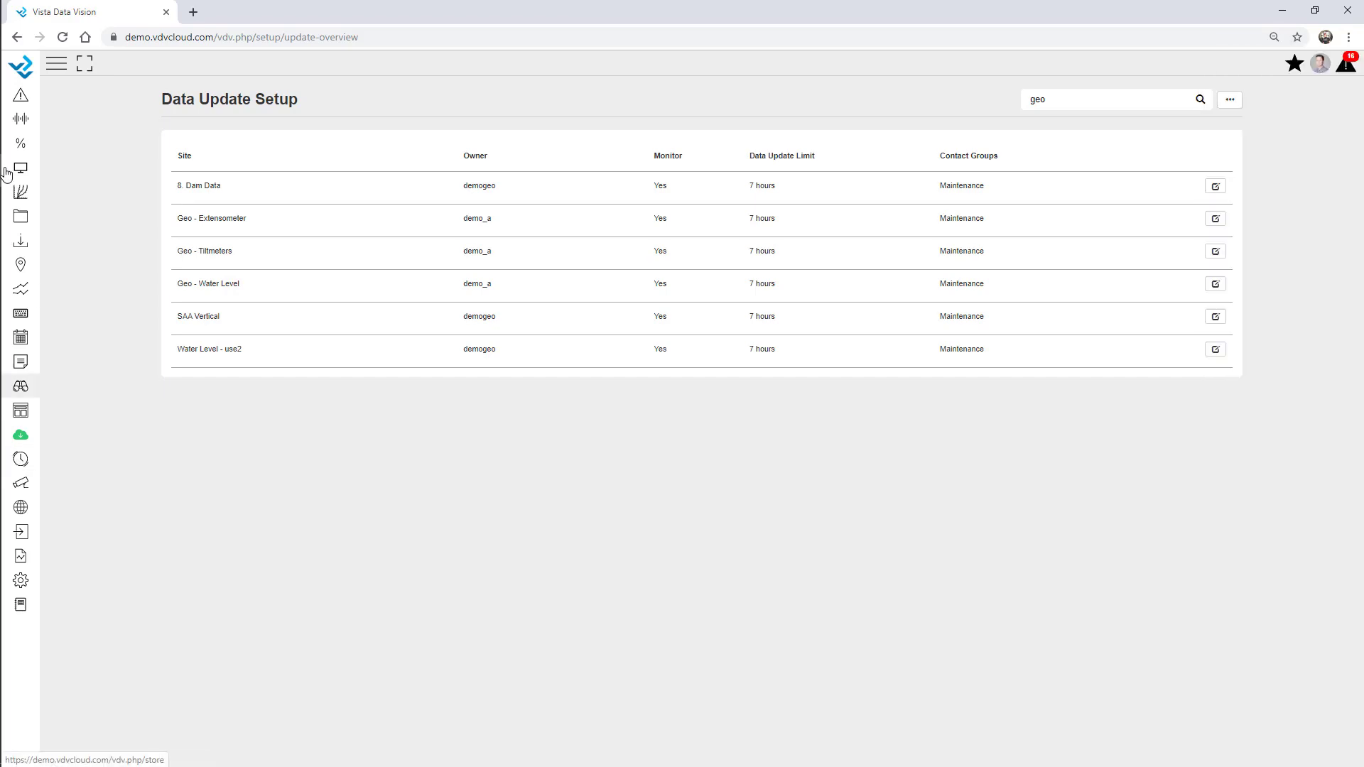
Open the Update Overview page and briefly highlight the three most recently updated site rows
left_click(61, 60)
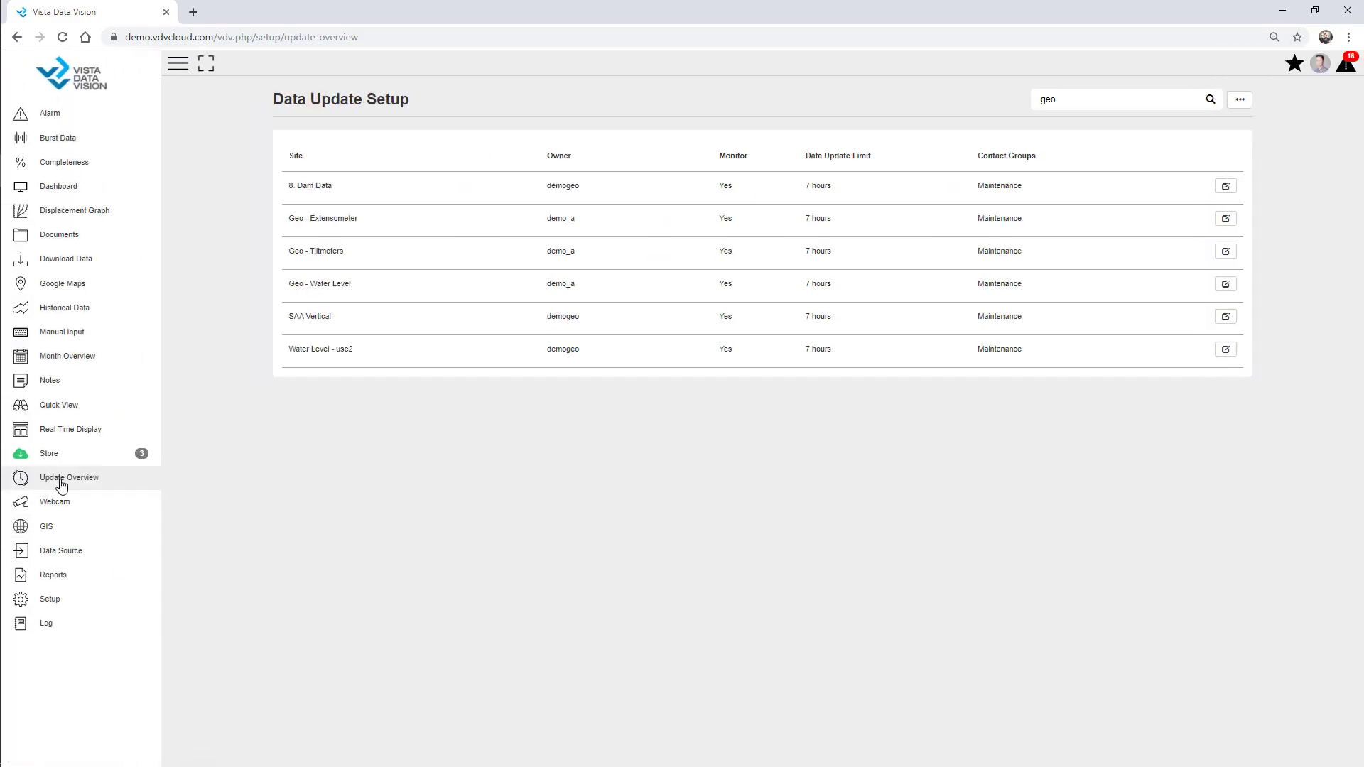
left_click(68, 484)
left_click(177, 63)
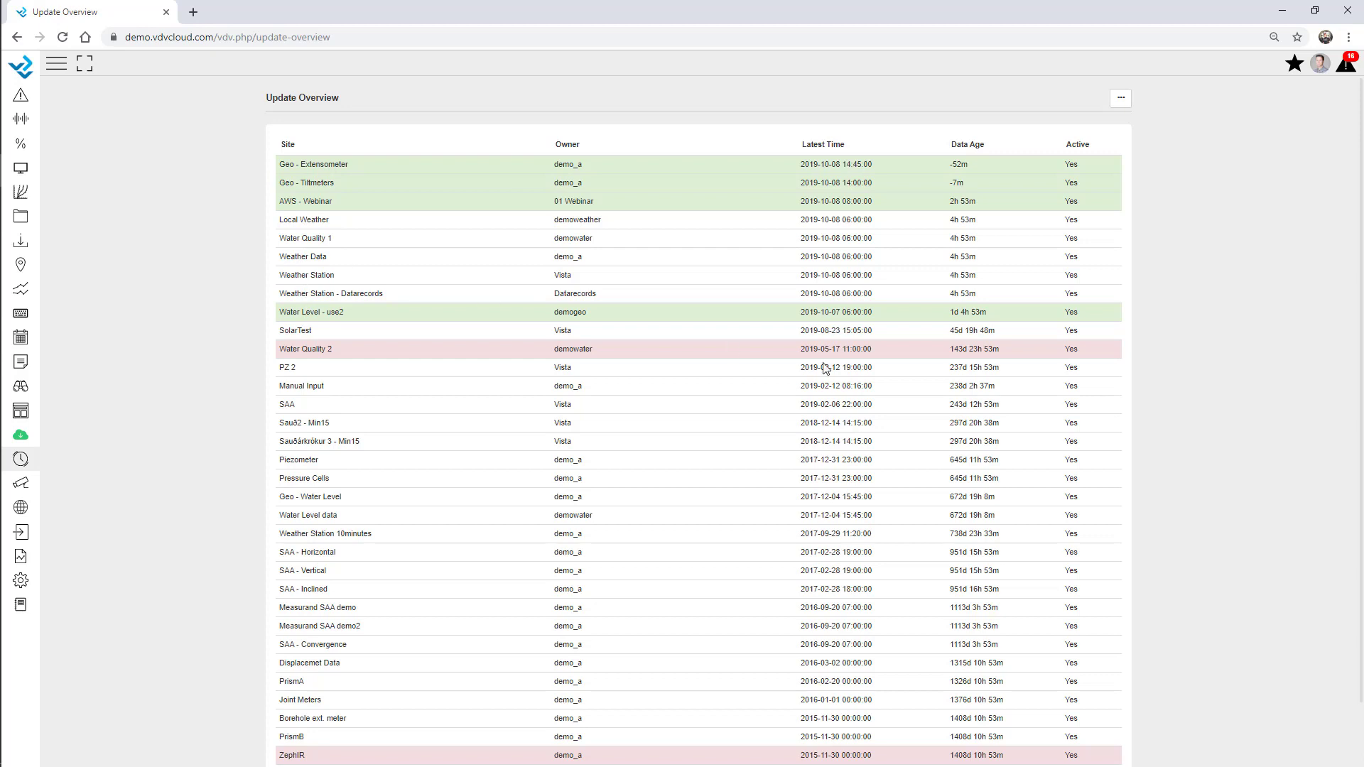
left_click_drag(1090, 204, 282, 168)
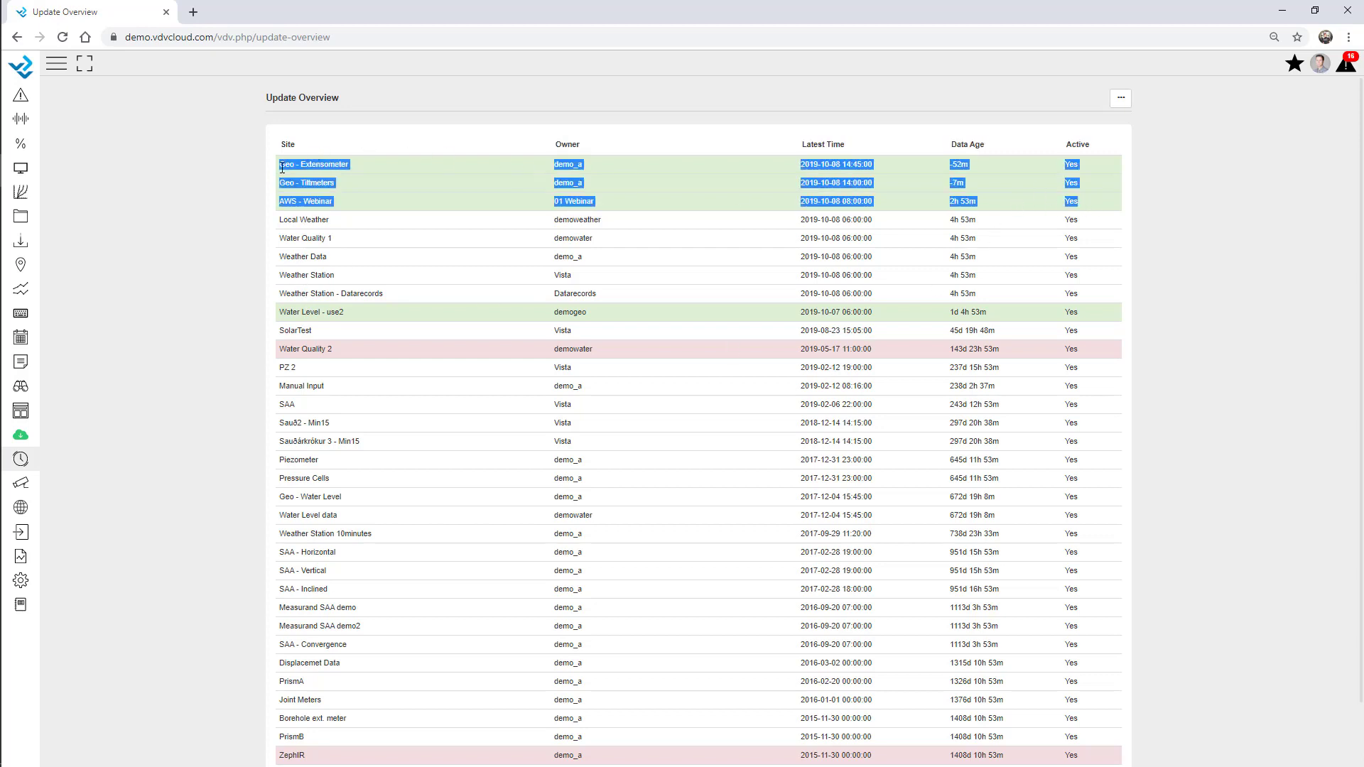
left_click(400, 193)
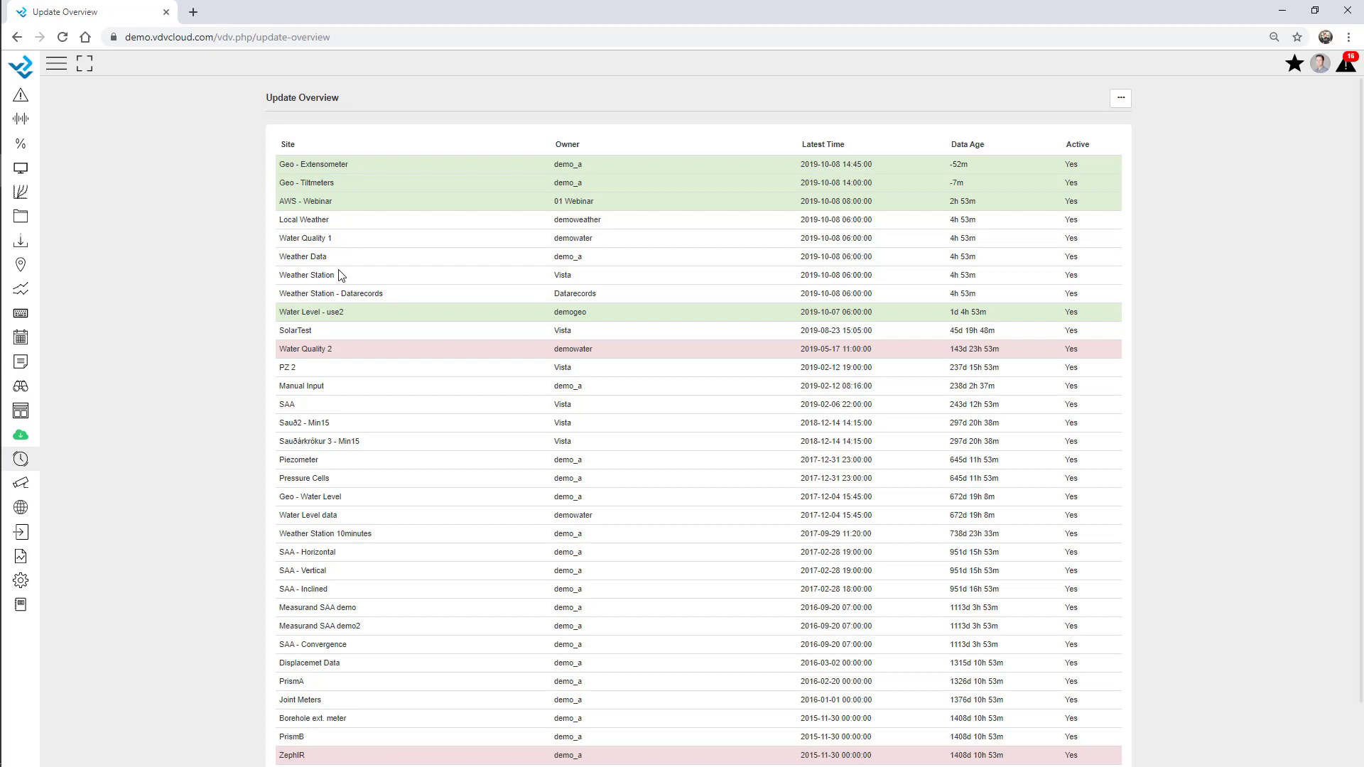
Try a 'geo' site filter, clear it, and untick 'Show Active Sites only' to list inactive sites
left_click(1120, 107)
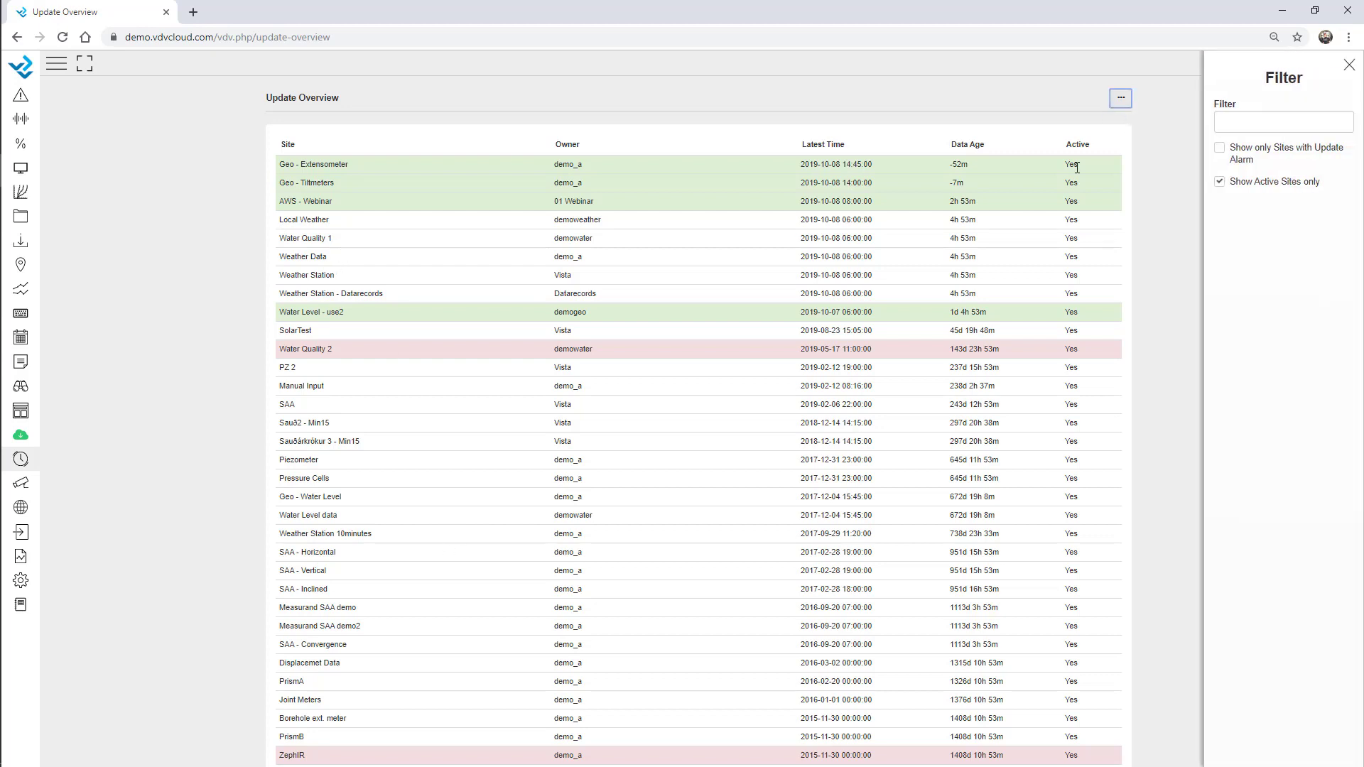
left_click(1250, 123)
type("geo")
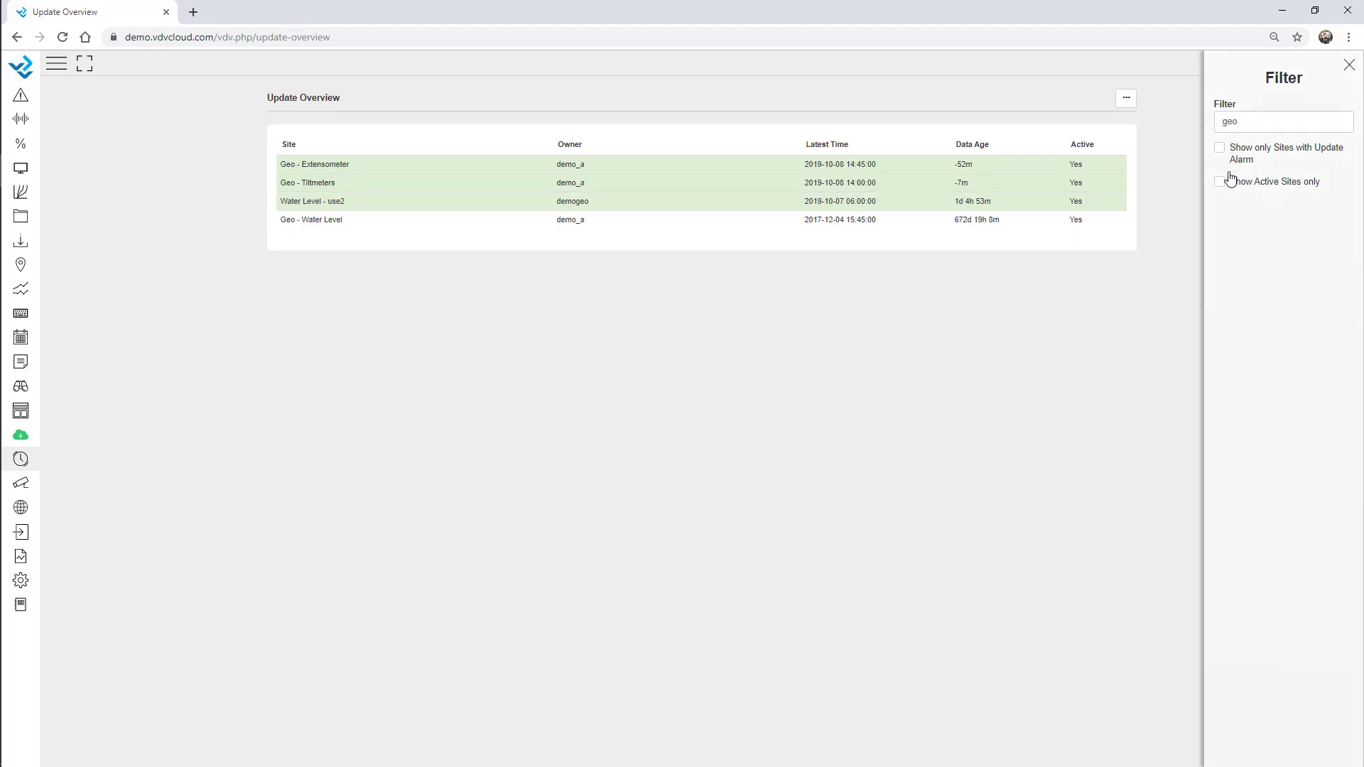
left_click_drag(1237, 122, 1178, 115)
key("BackSpace")
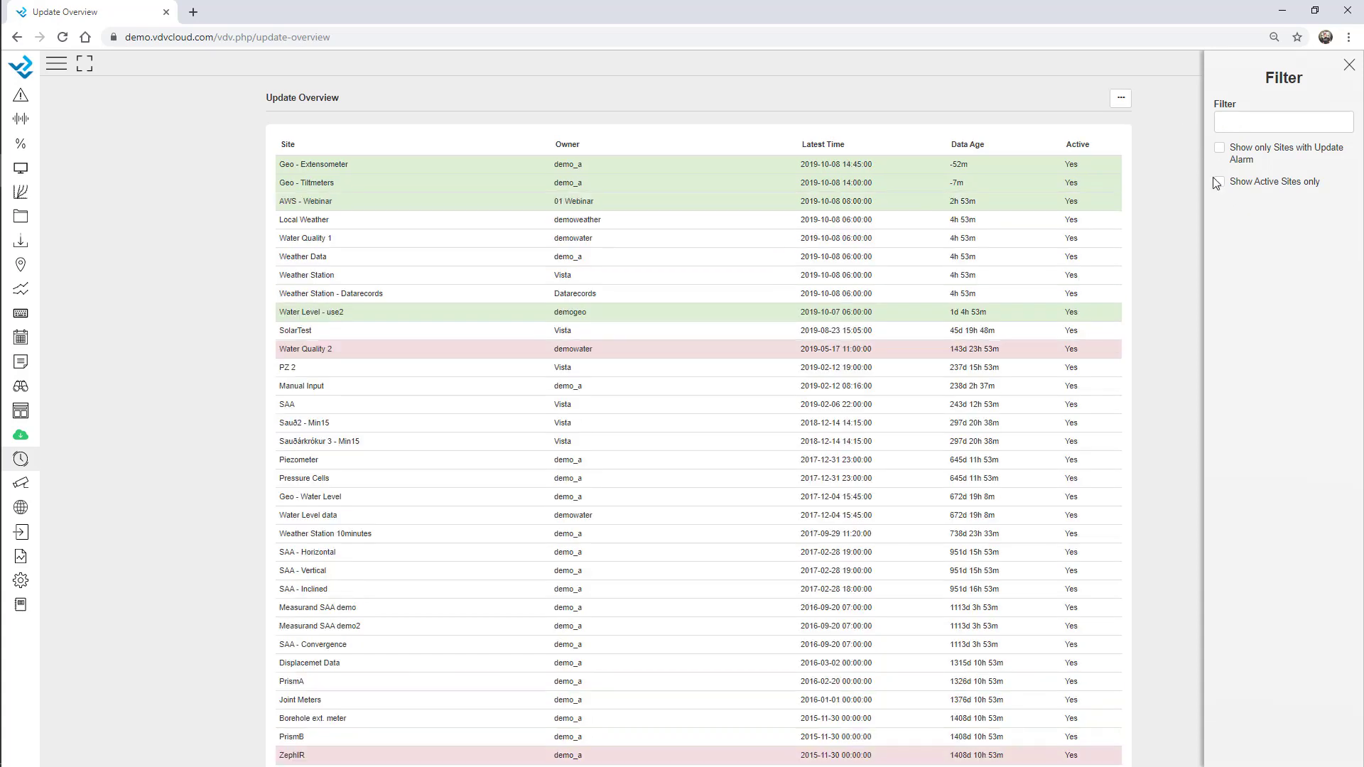
left_click(1218, 182)
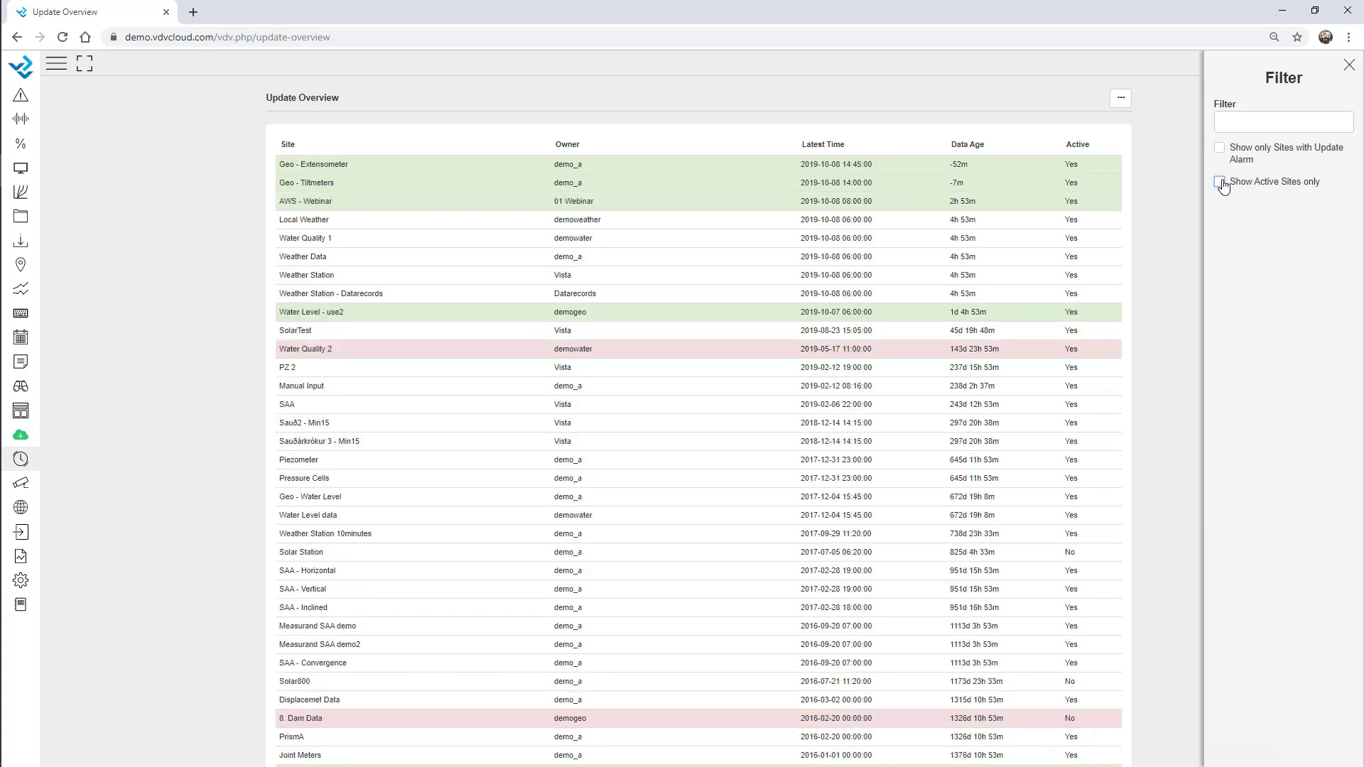
left_click(1347, 65)
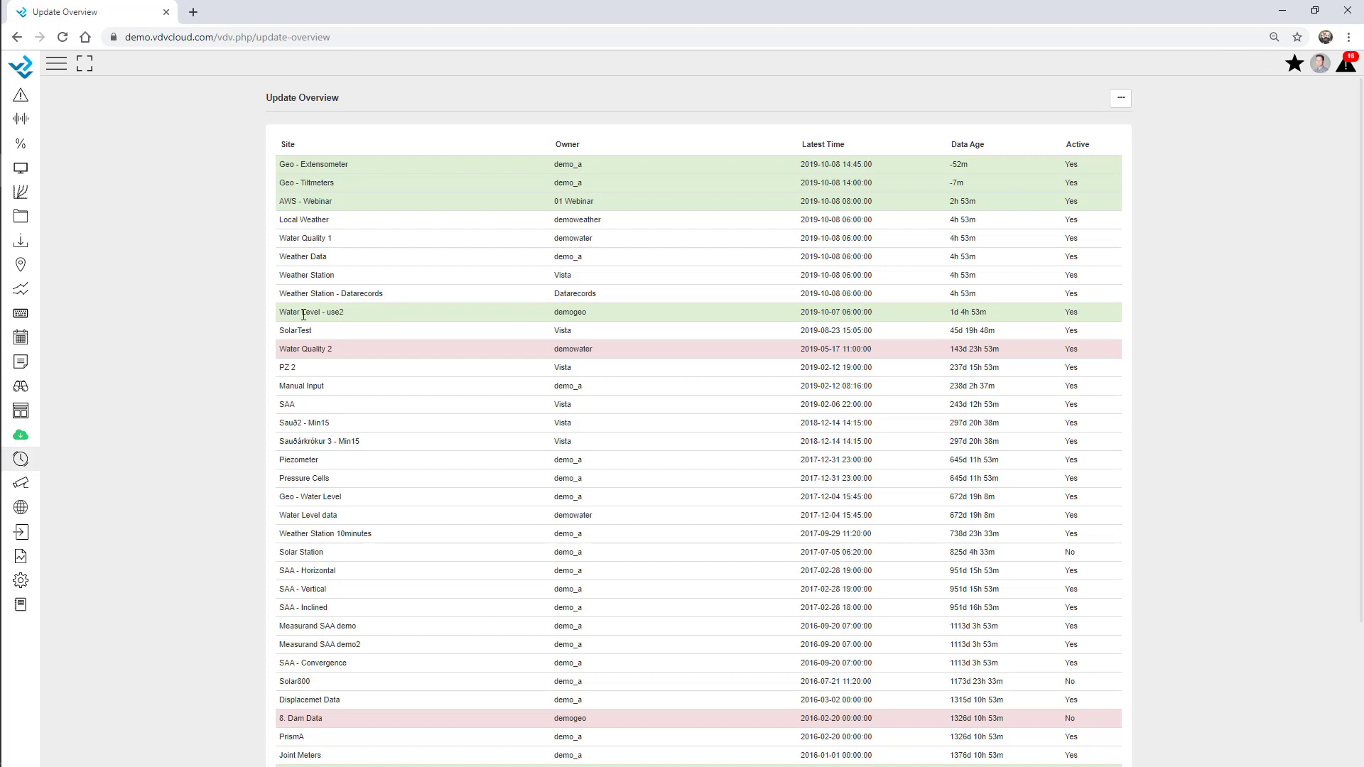
left_click(20, 580)
Go to the Virtual Variable setup page and open Tiltmeter 1A for editing
left_click(100, 110)
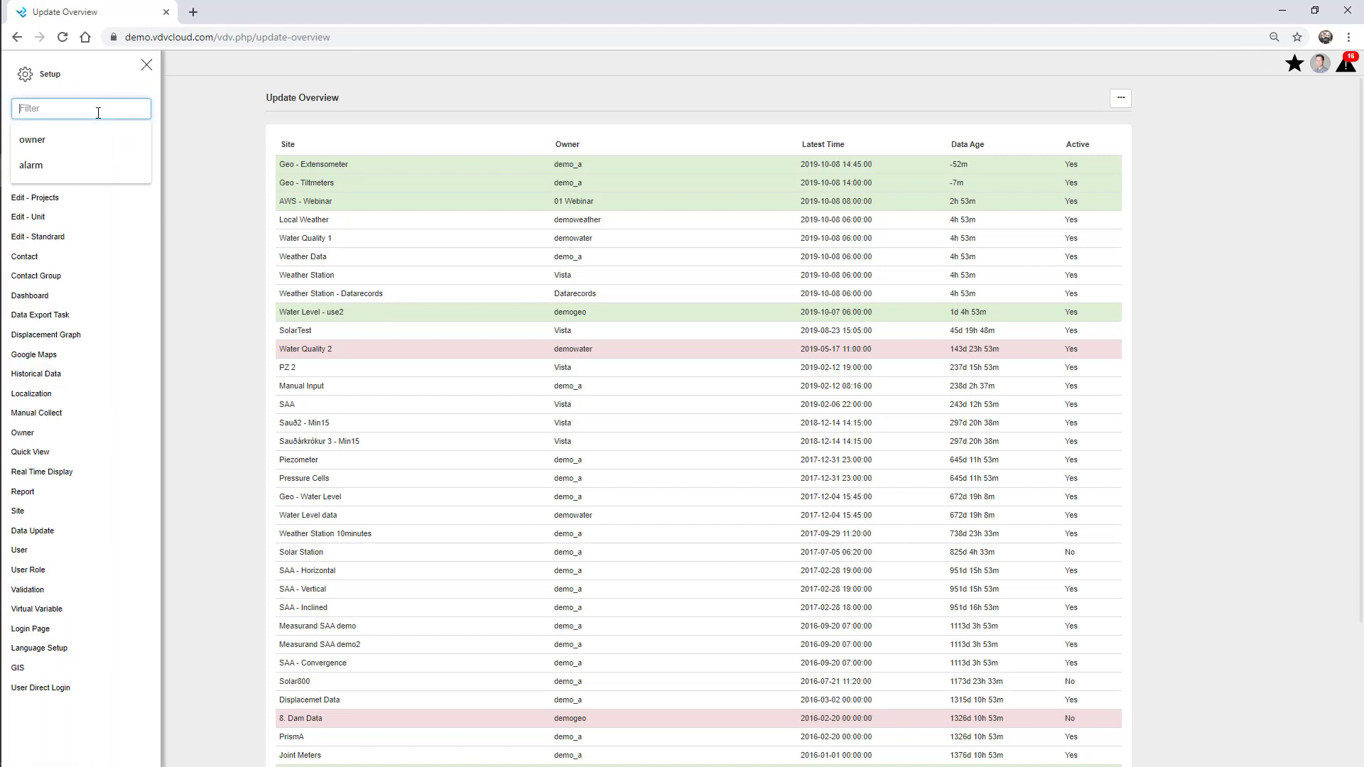
left_click(55, 609)
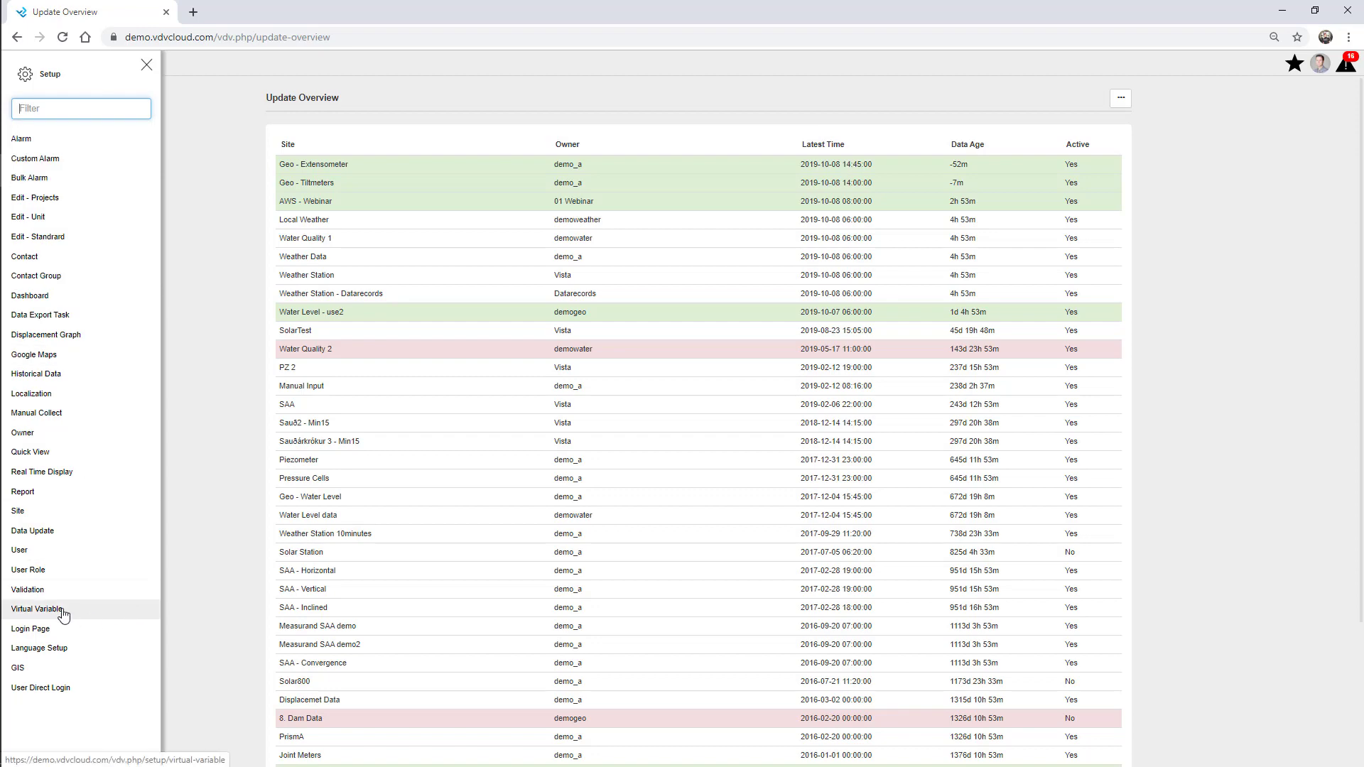
left_click(146, 65)
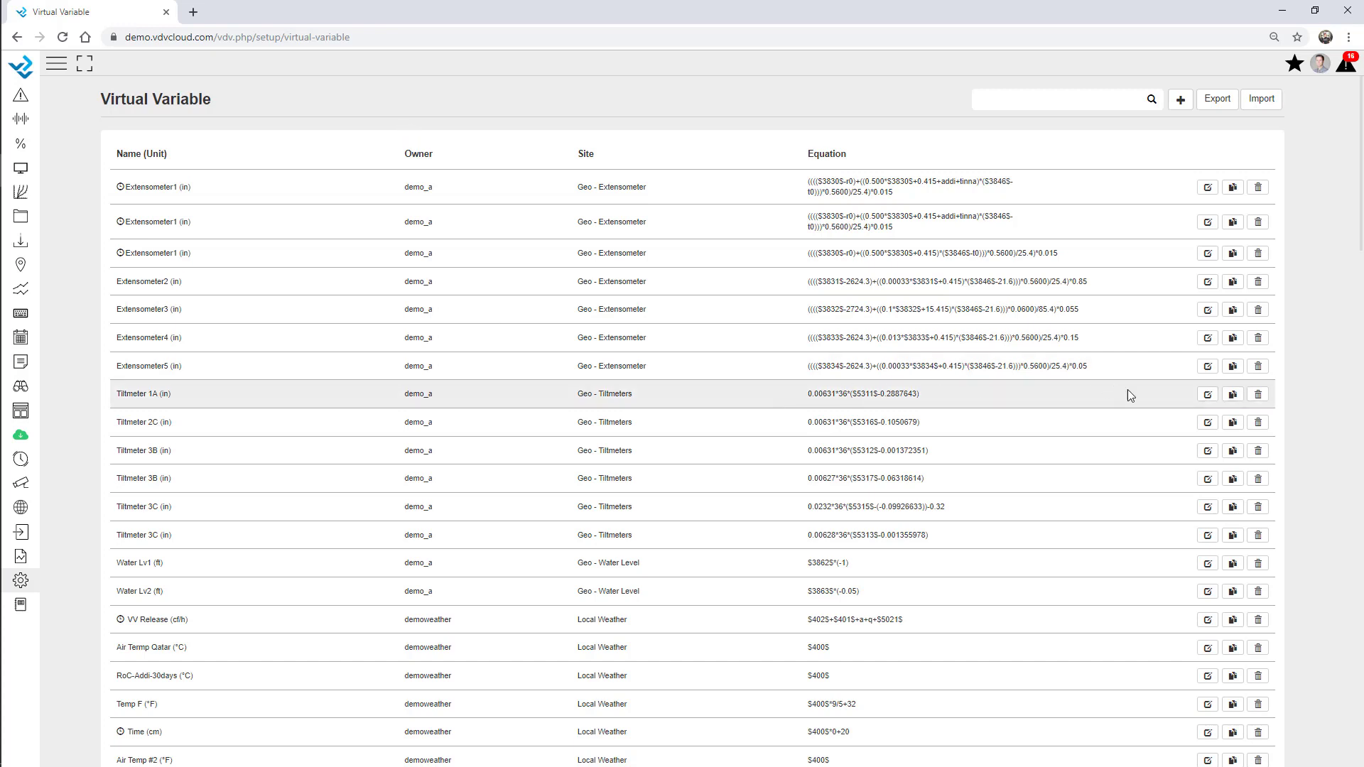
left_click(1207, 395)
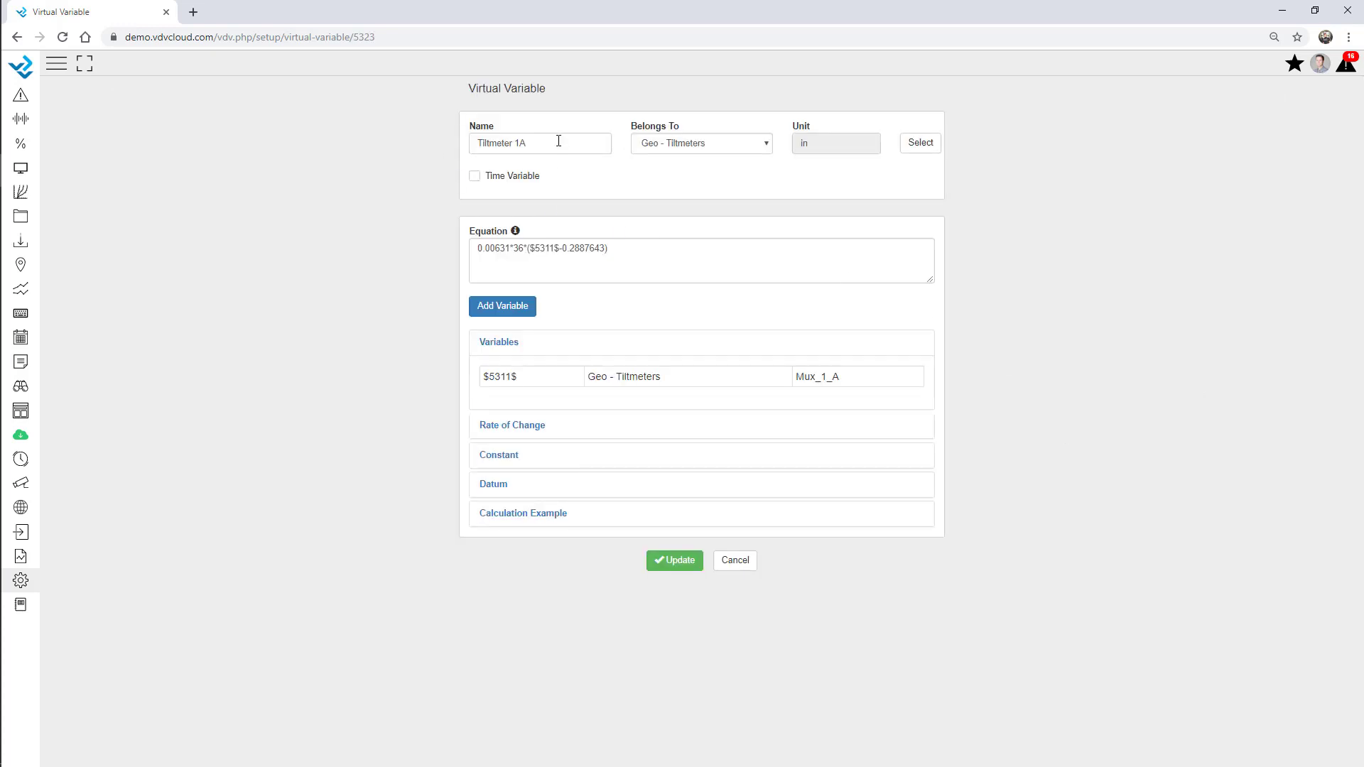
Review the Available Functions list, then expand the Calculation Example showing result -0.06757
left_click_drag(634, 253, 465, 252)
left_click(395, 250)
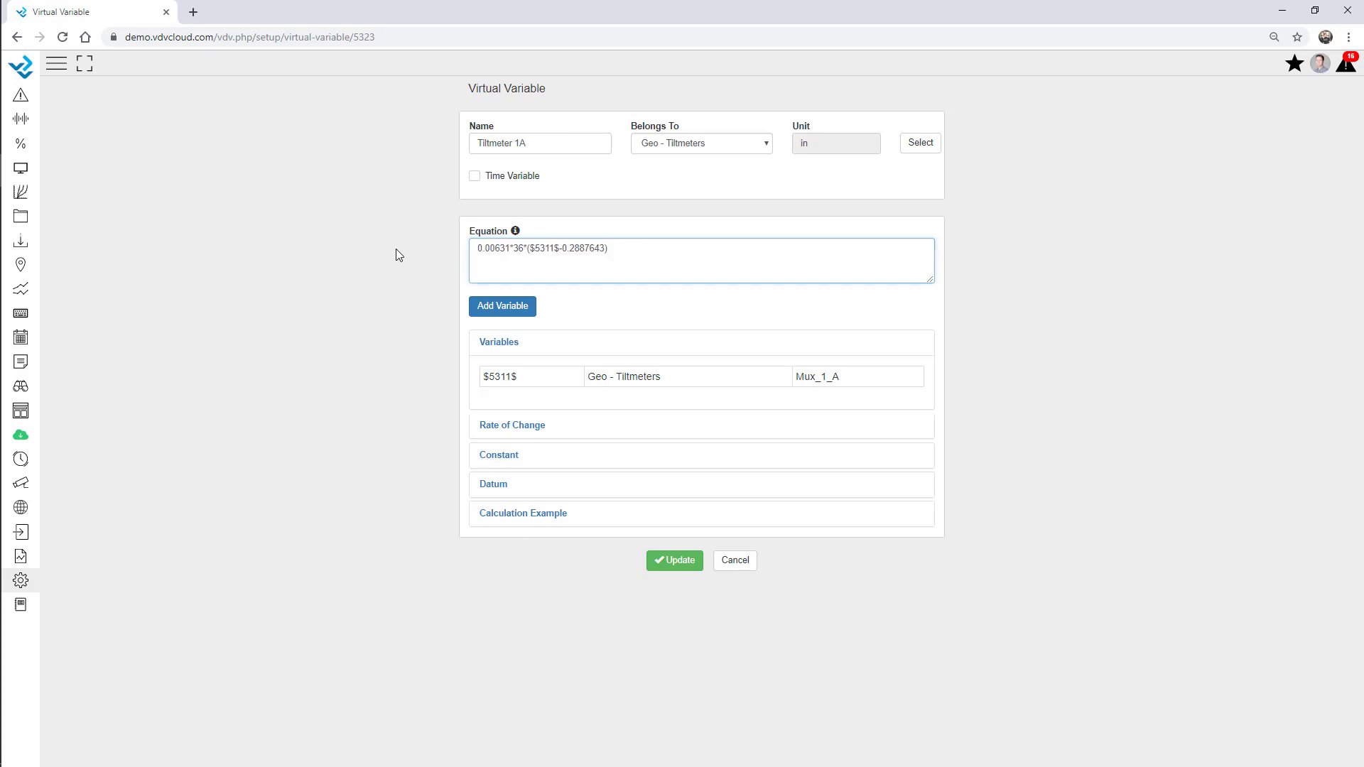
left_click(515, 233)
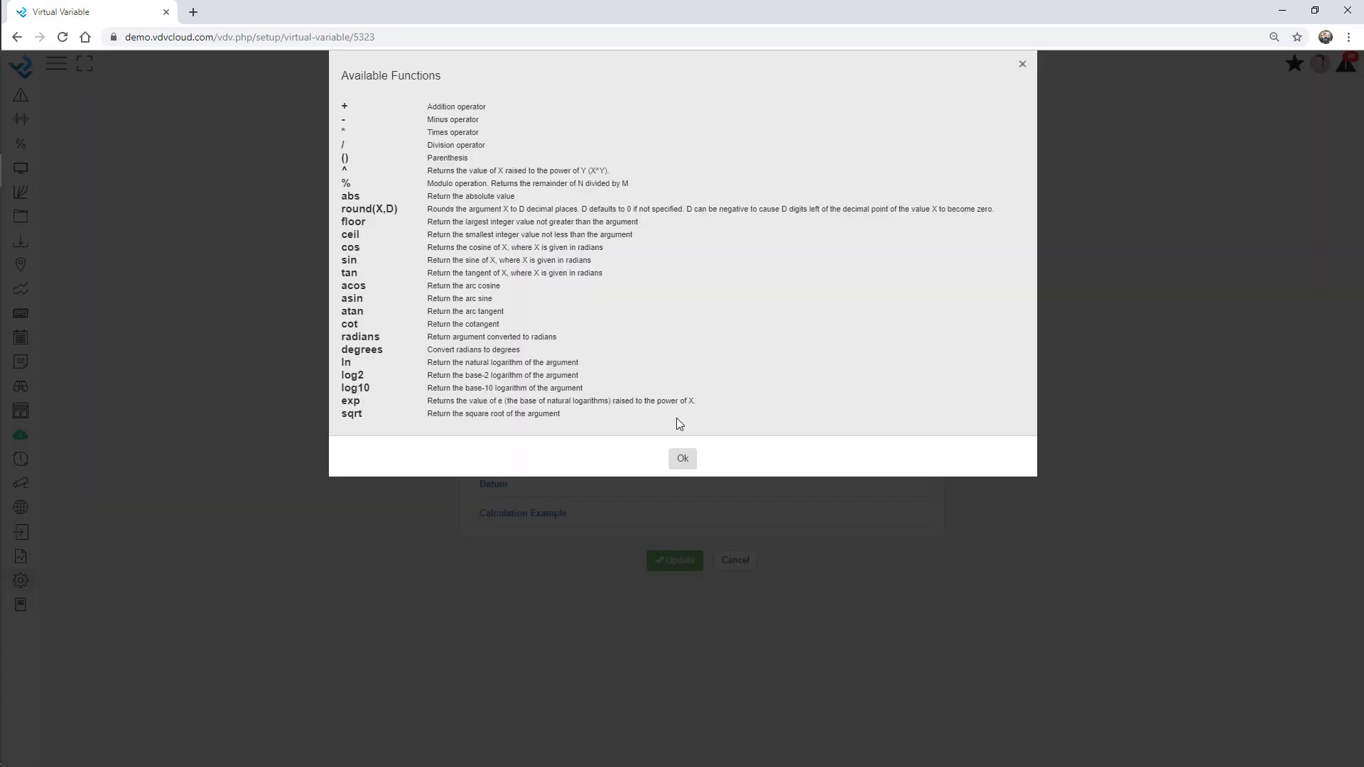
left_click(683, 459)
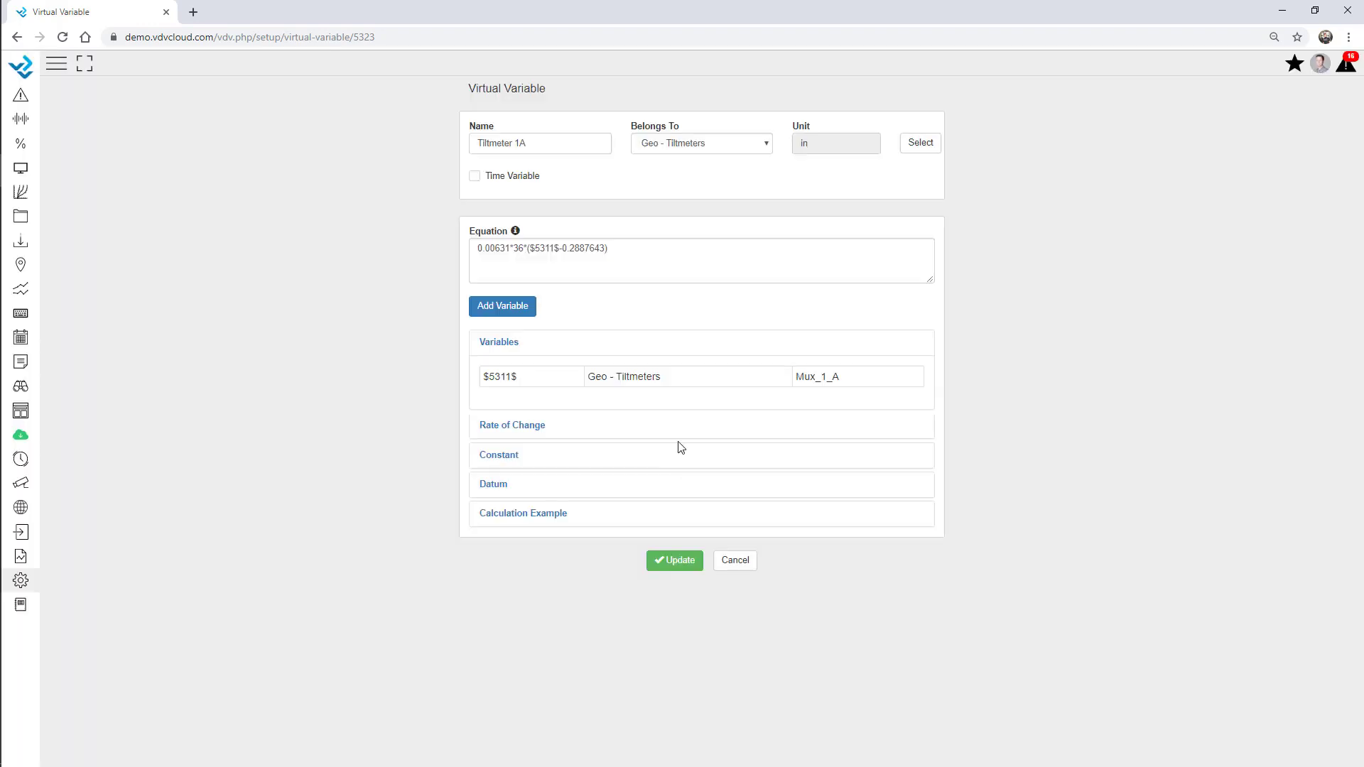
left_click(630, 253)
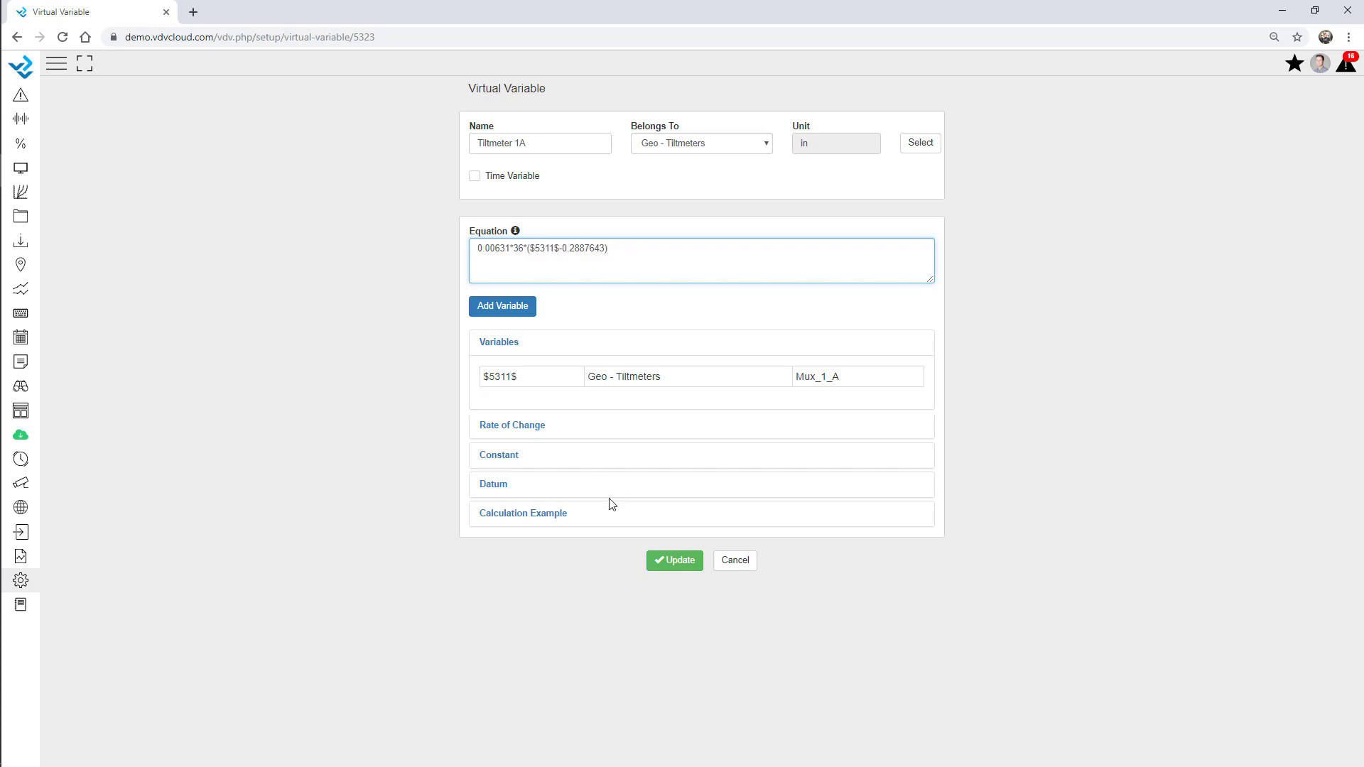
left_click(549, 515)
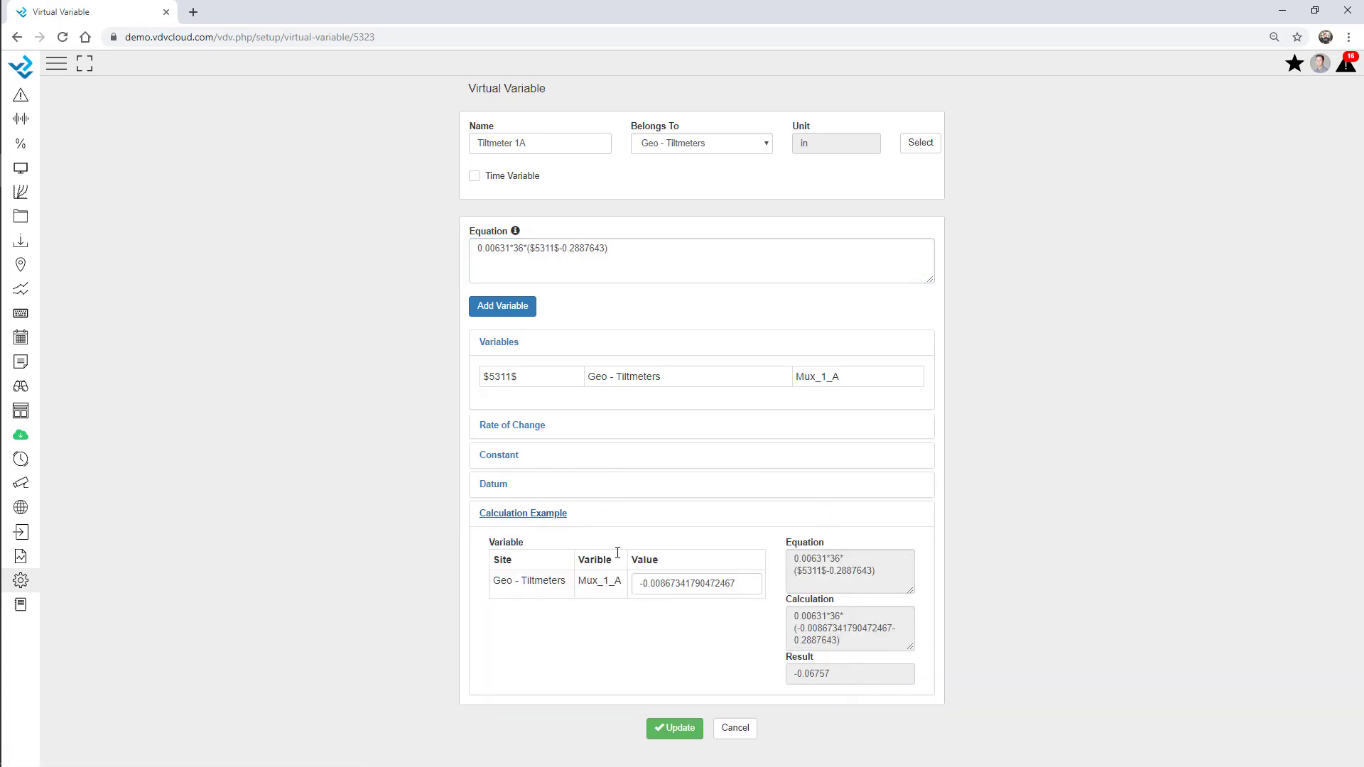
left_click(490, 484)
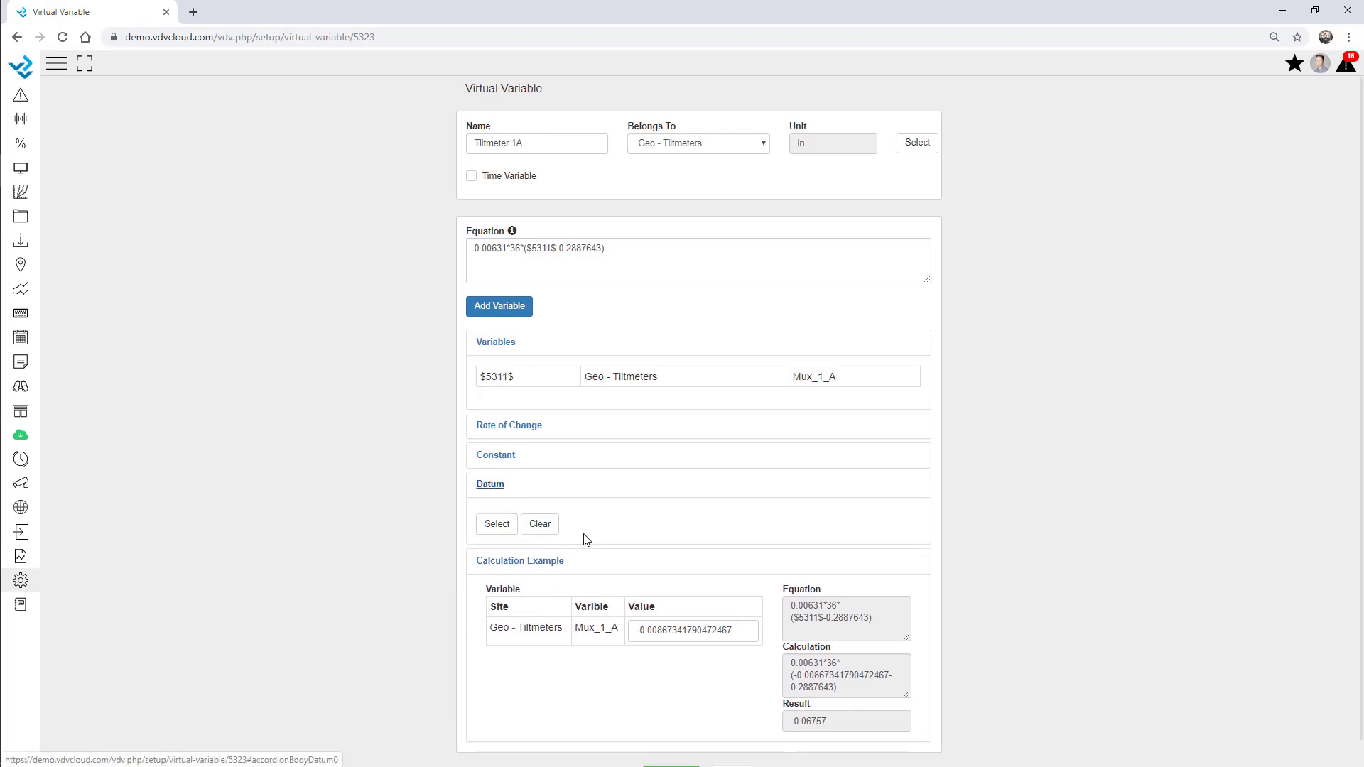
left_click(499, 526)
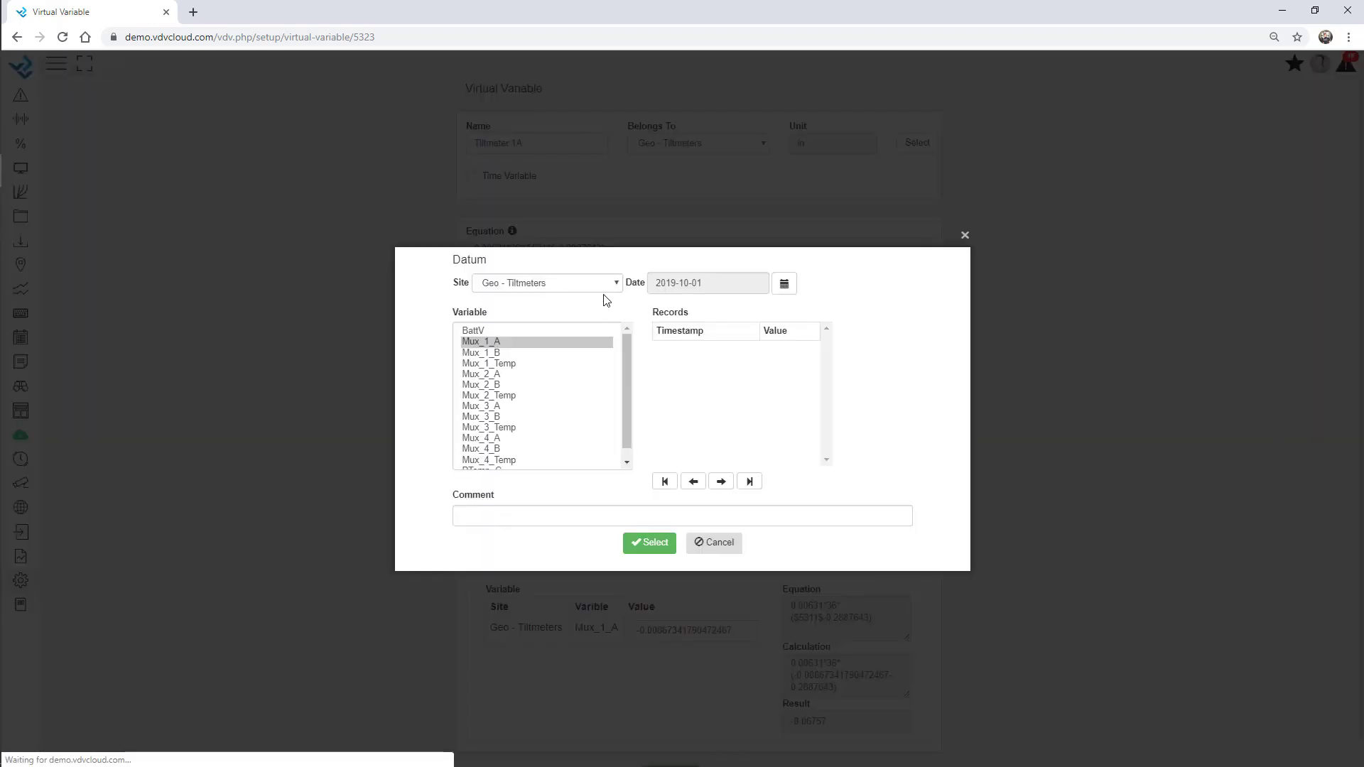
left_click(657, 544)
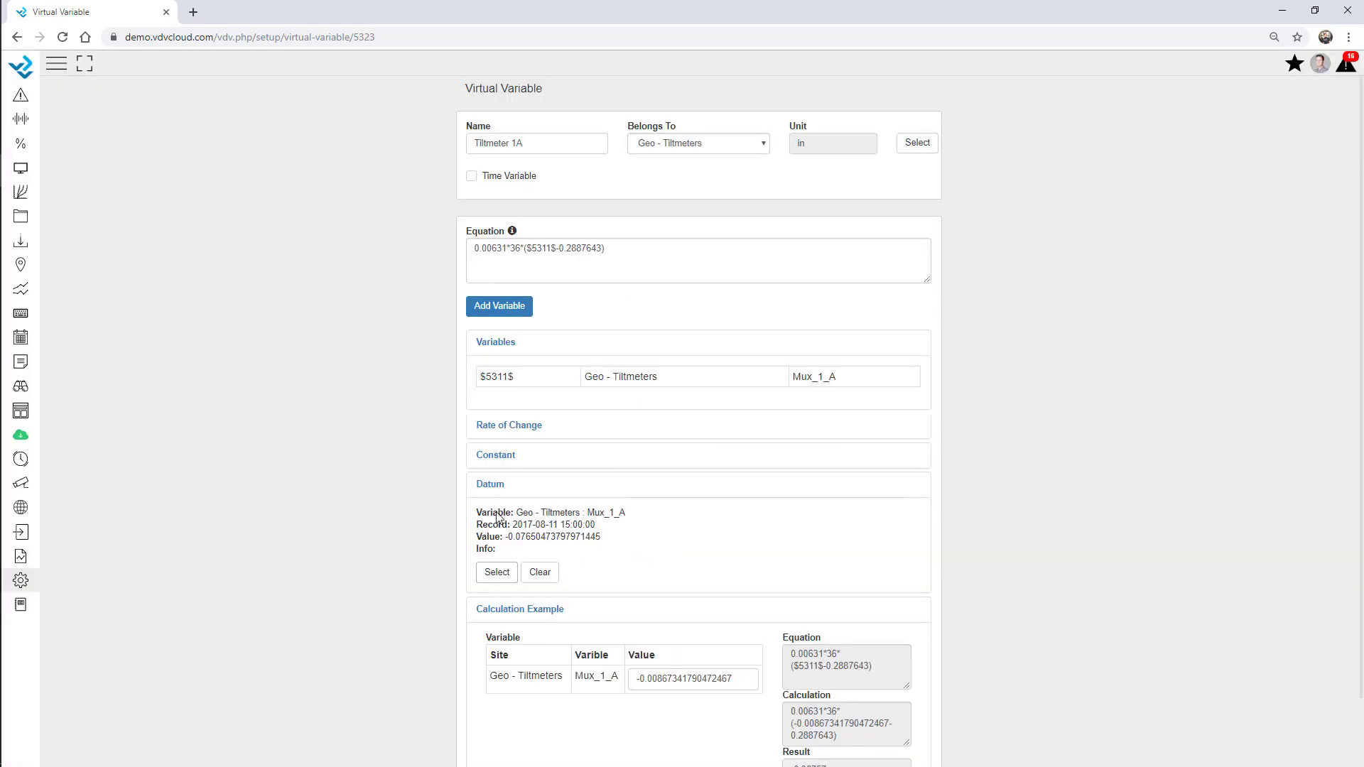
Replace 0.2887643 in the equation with datum, giving 0.00631*36*($5311$-datum)
left_click(627, 251)
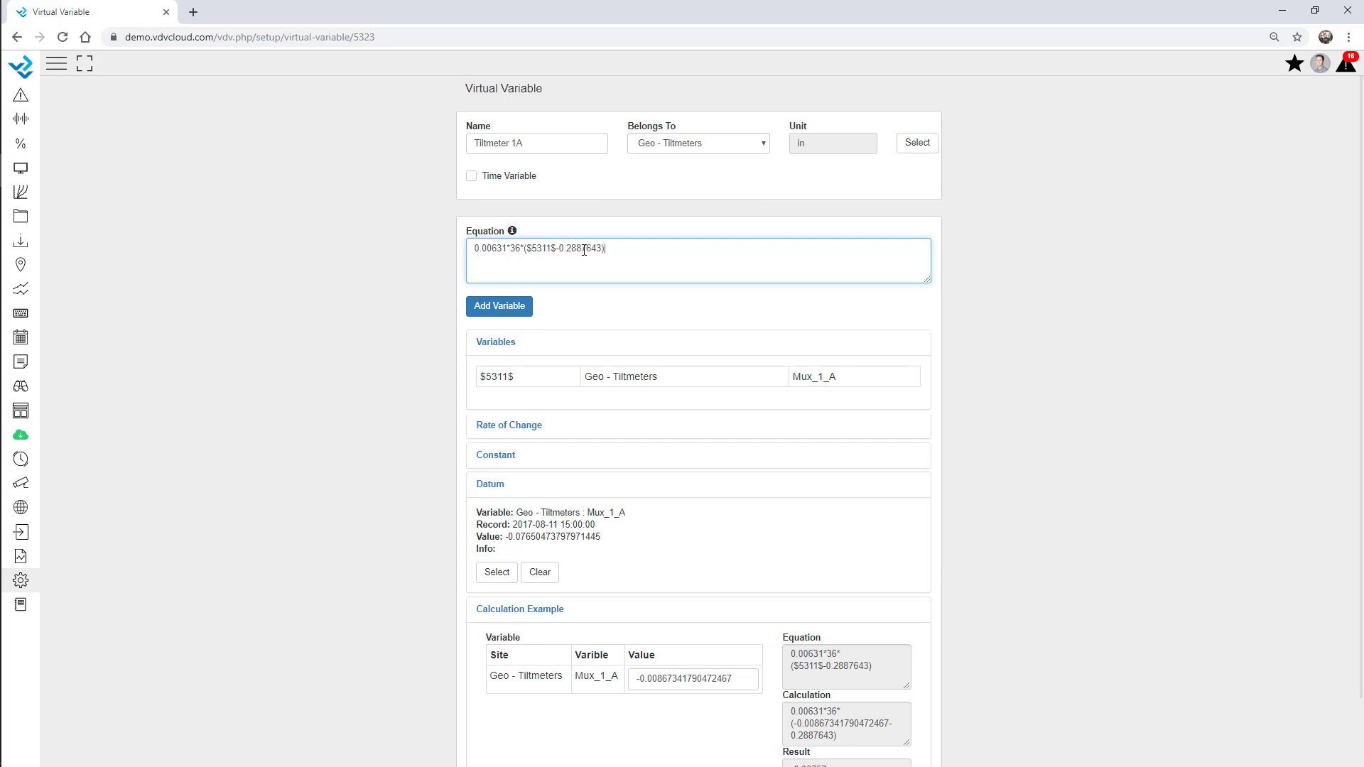
left_click_drag(603, 250, 563, 245)
type("datum")
left_click(339, 323)
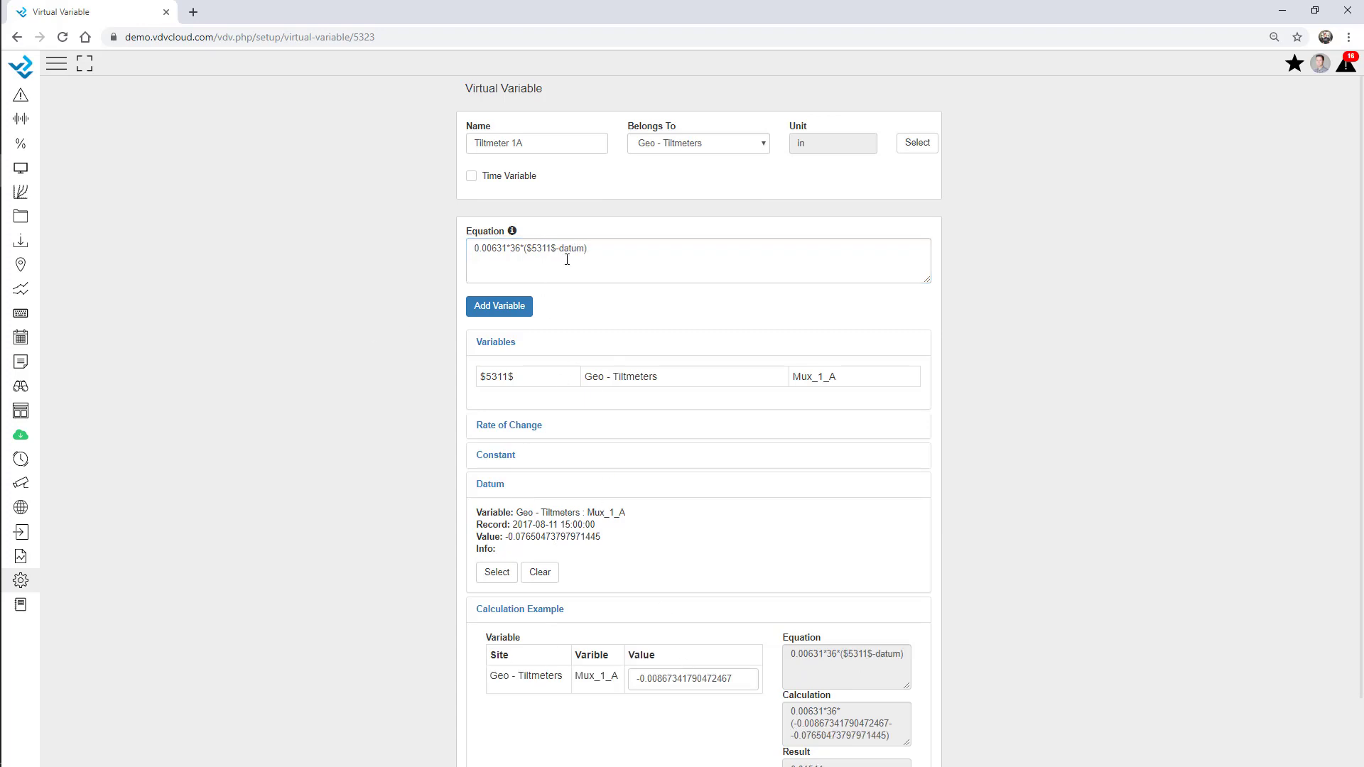
left_click(495, 487)
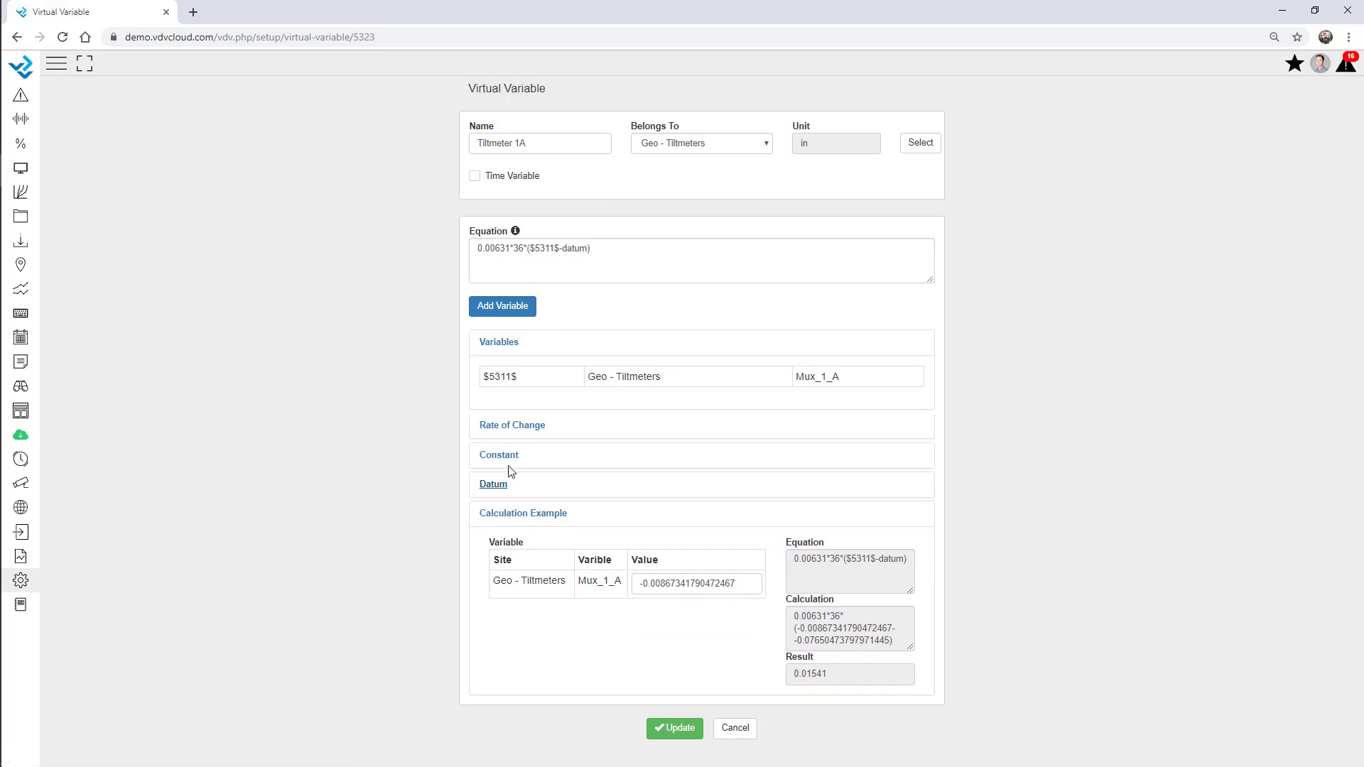
Add a constant b with value 0.00631
left_click(505, 515)
left_click(503, 461)
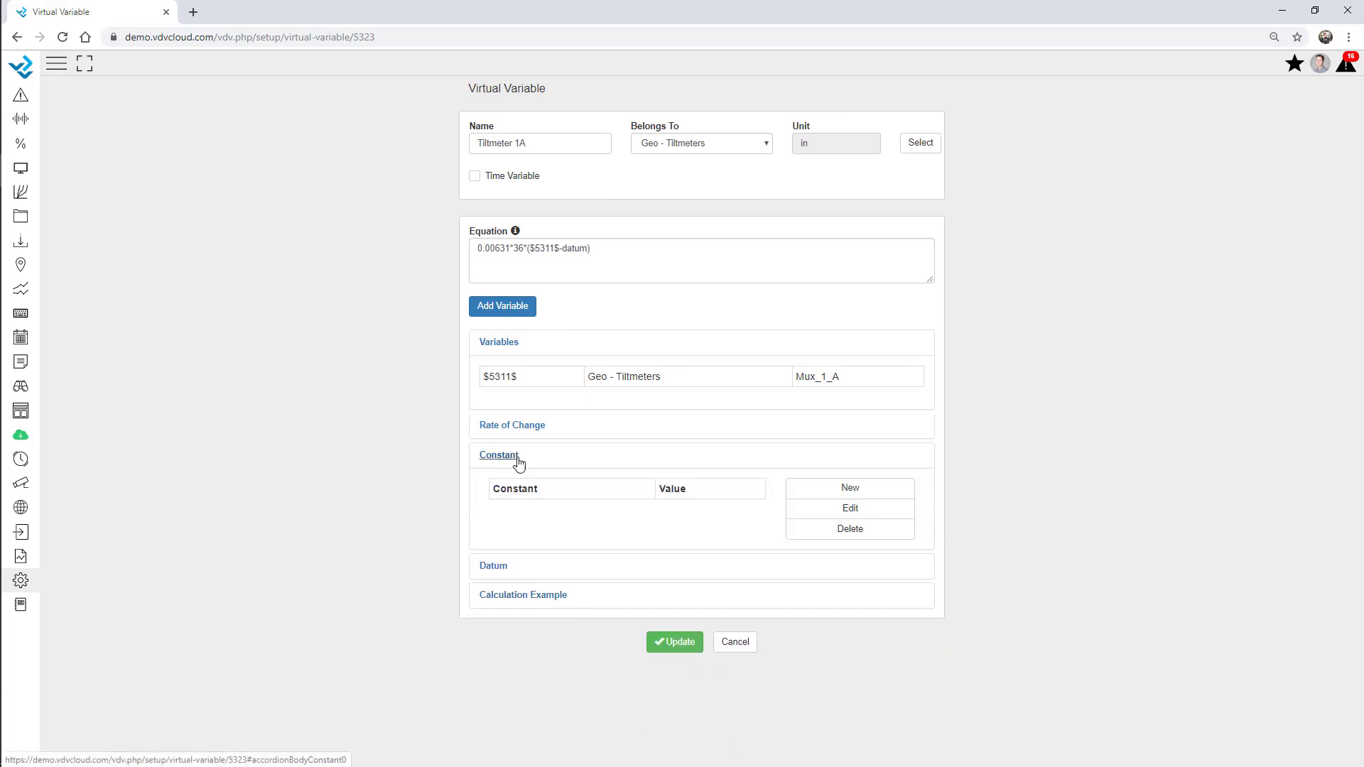
left_click_drag(505, 247, 466, 254)
key("ctrl+c")
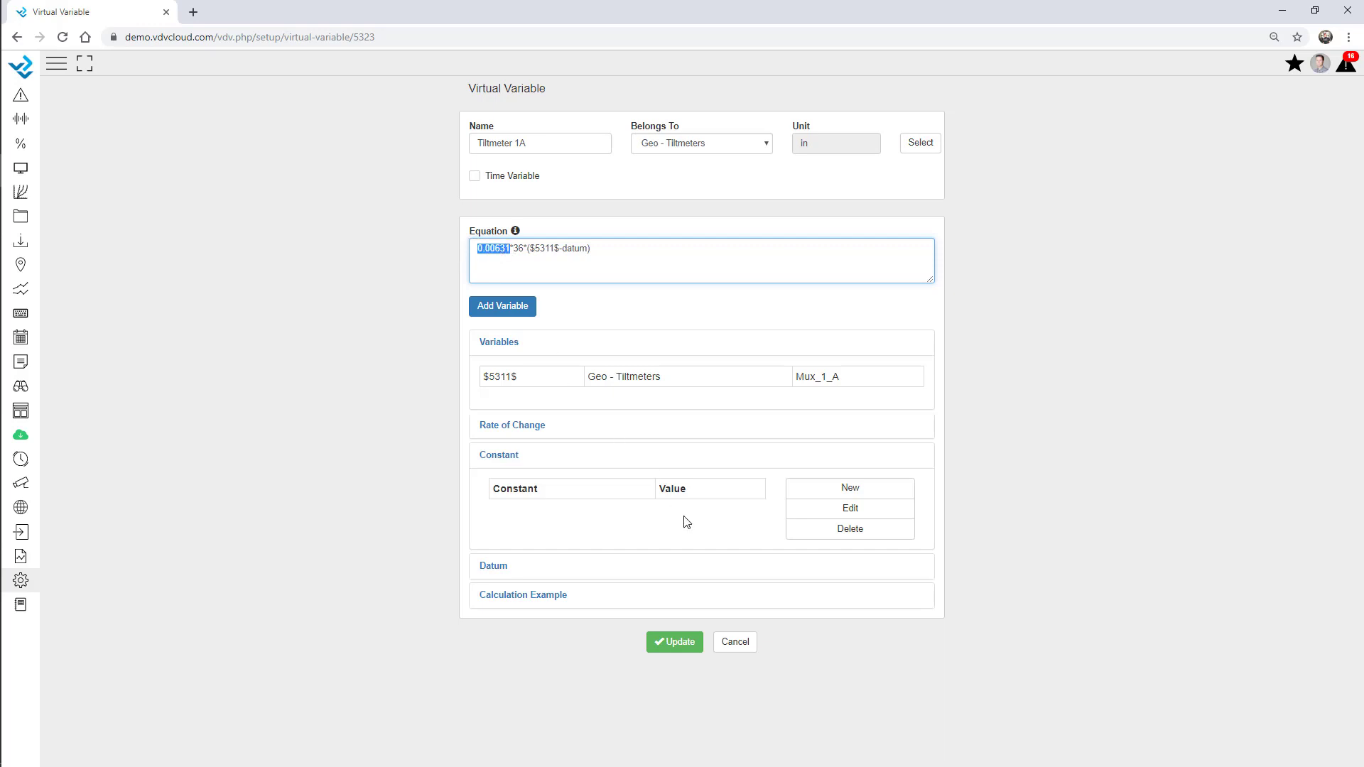
left_click(853, 489)
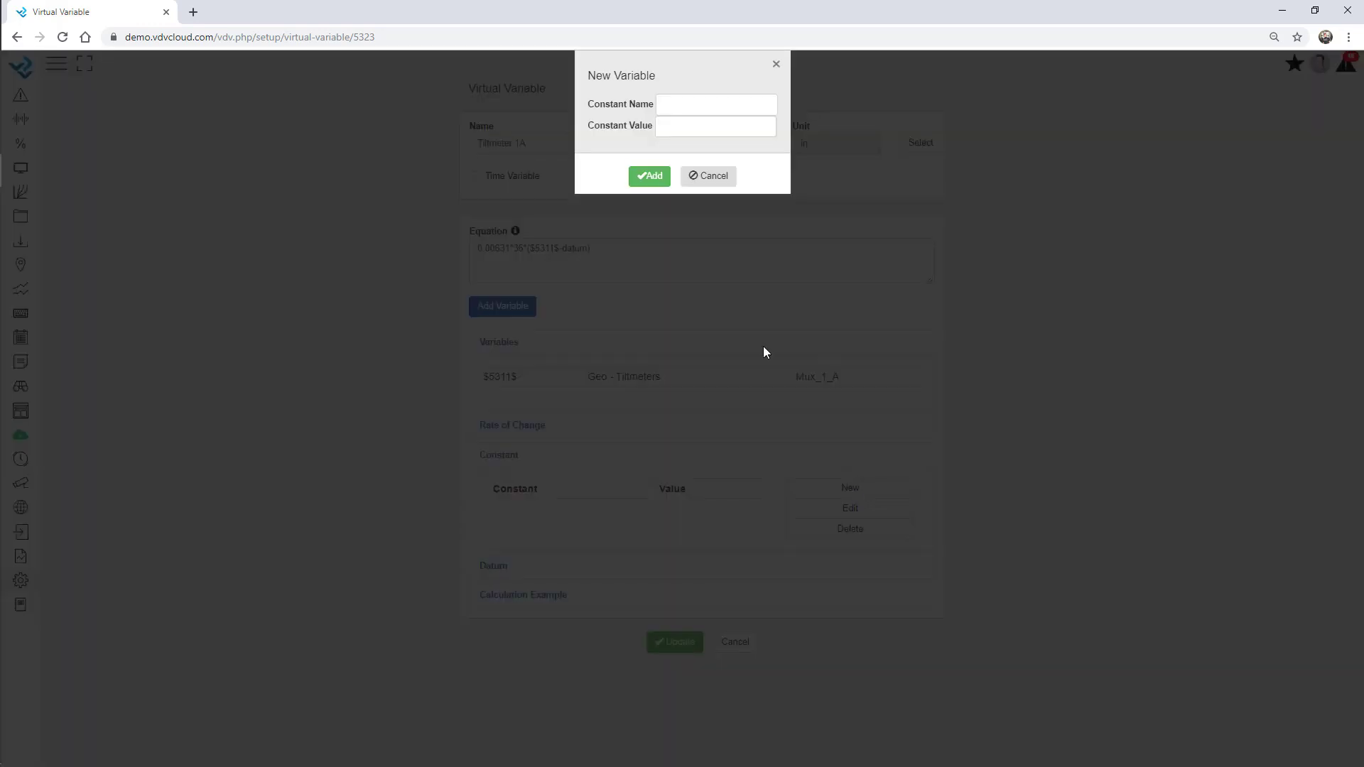
left_click(676, 126)
key("ctrl+v")
left_click(649, 177)
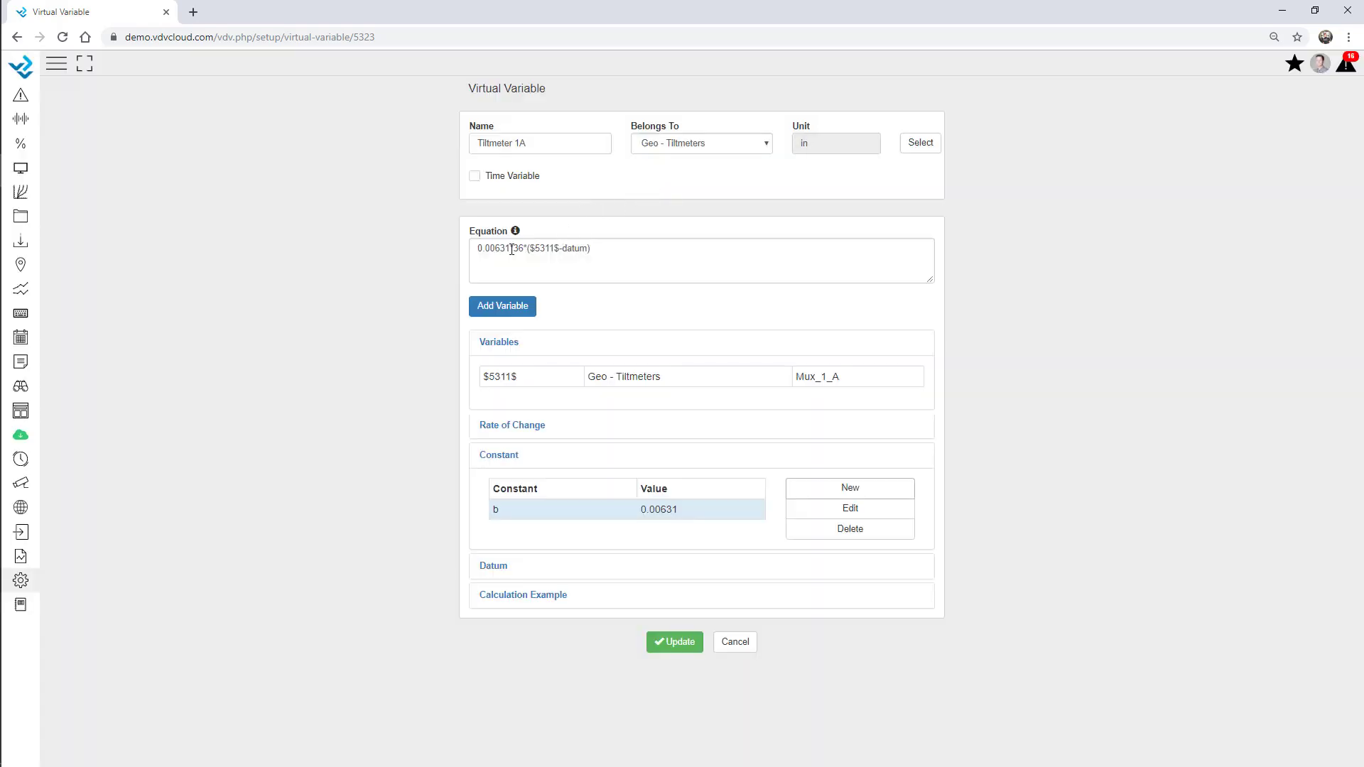
Replace 0.00631 in the equation with b, making it b*36*($5311$-datum)
left_click_drag(505, 249, 469, 246)
key("Delete")
key("Delete")
type("b")
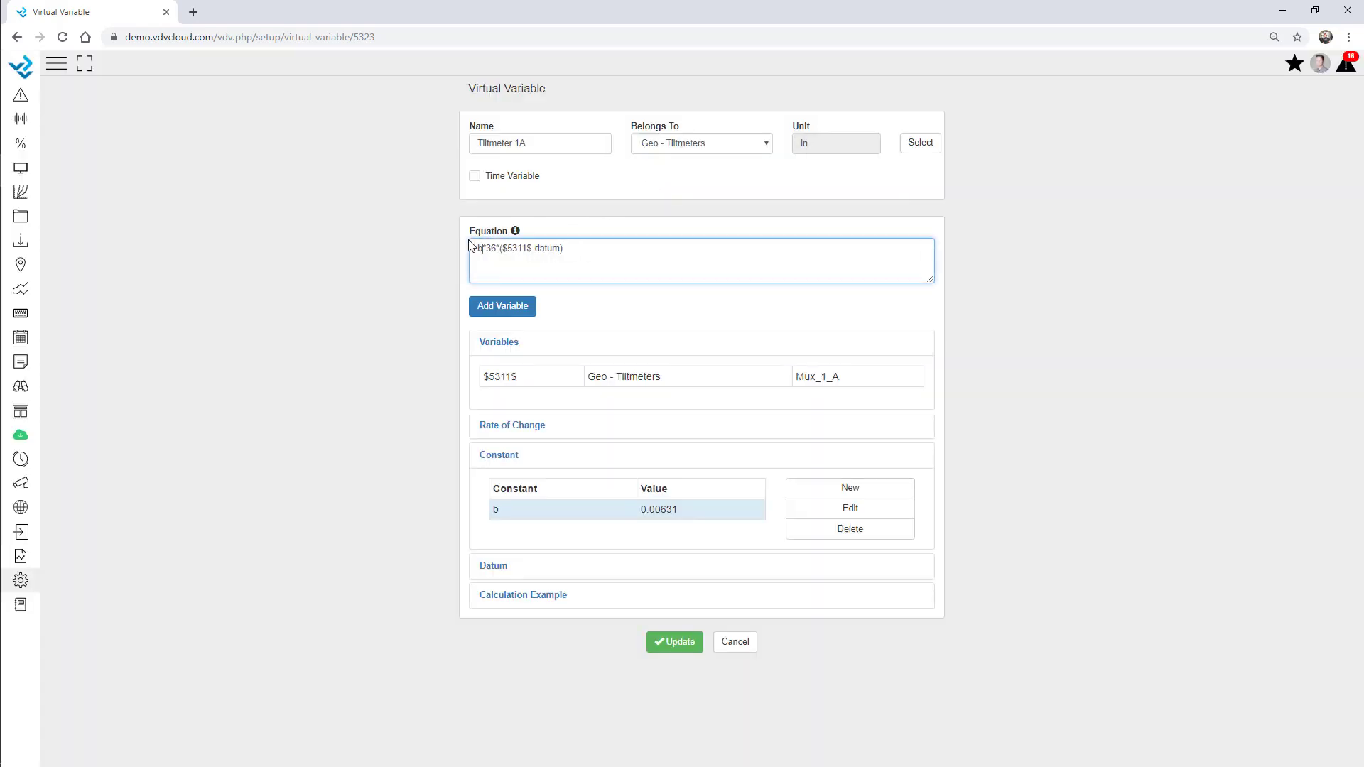
left_click(394, 292)
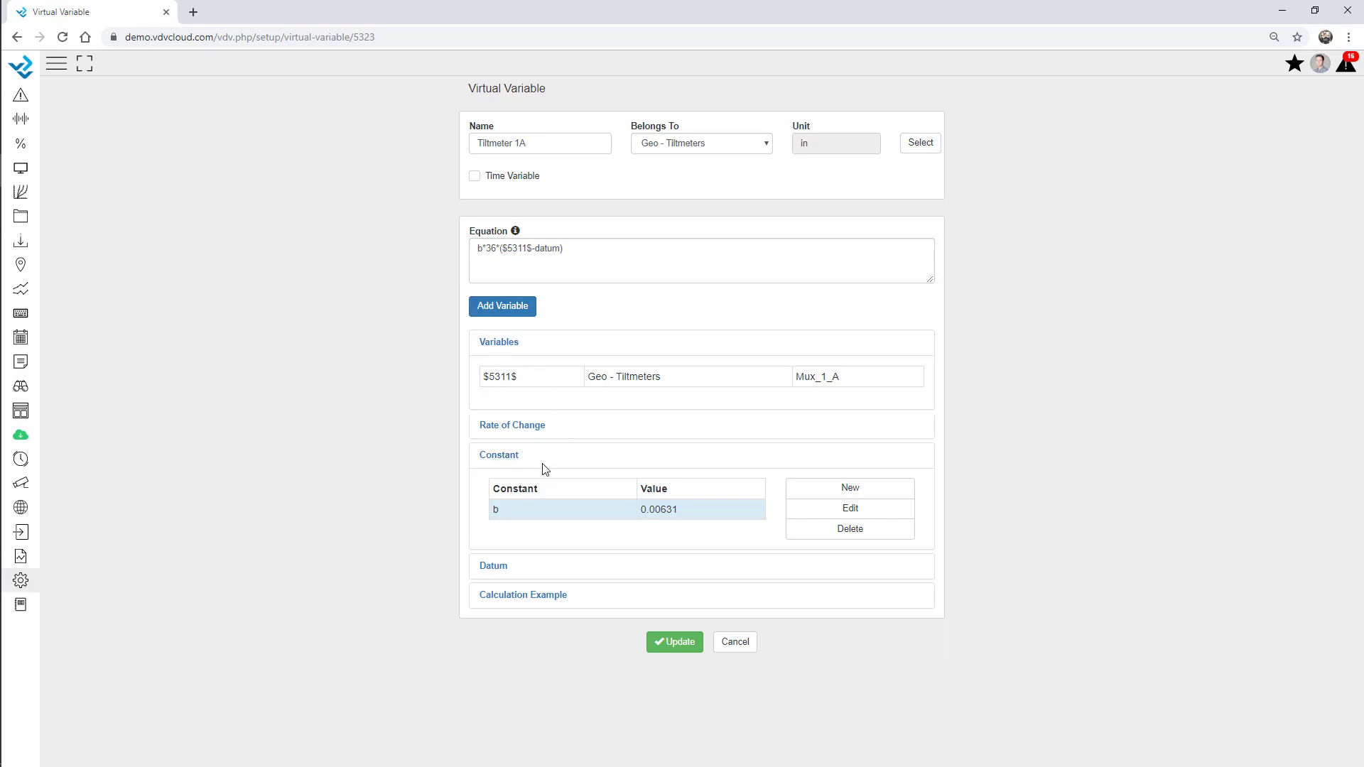
left_click(512, 456)
Activate Rate of Change for Tiltmeter 1A with a 24-hour interval and precision 2
left_click(536, 426)
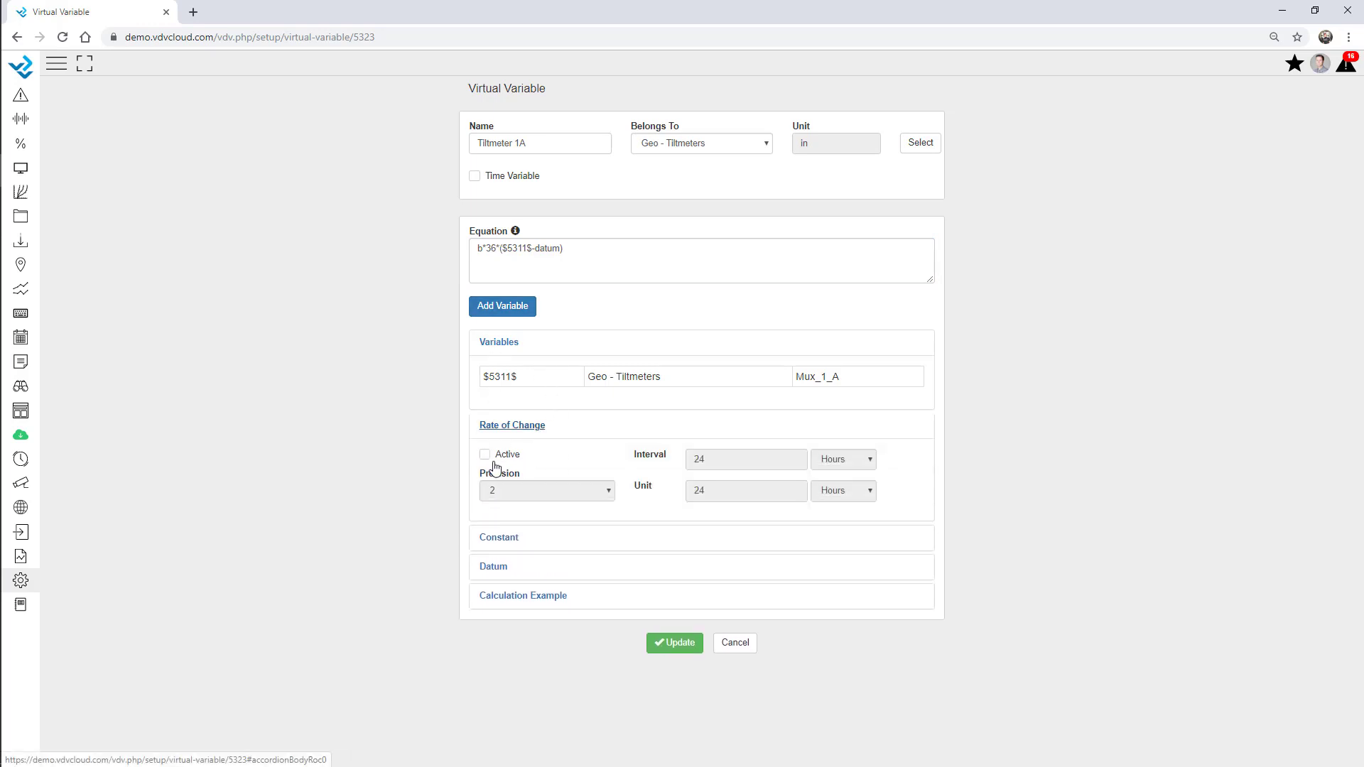
left_click(485, 455)
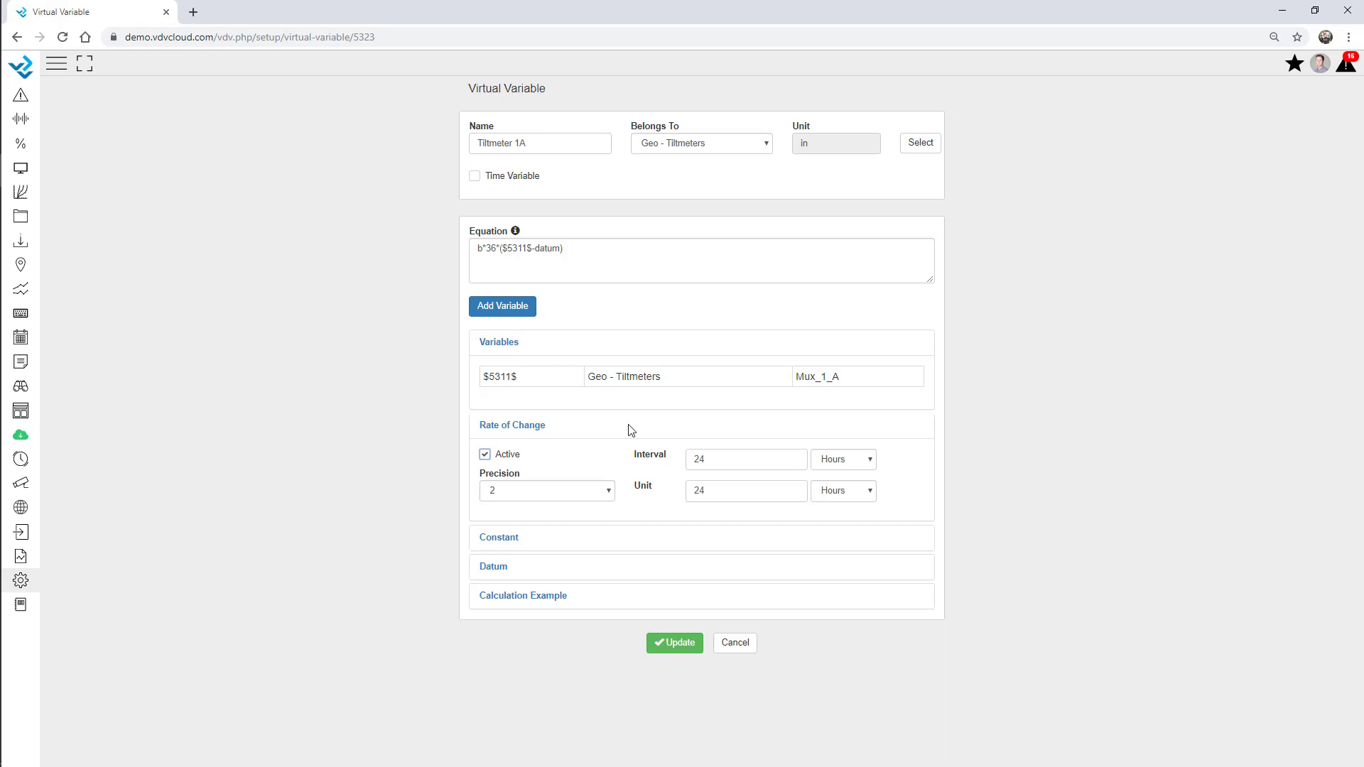
left_click(514, 428)
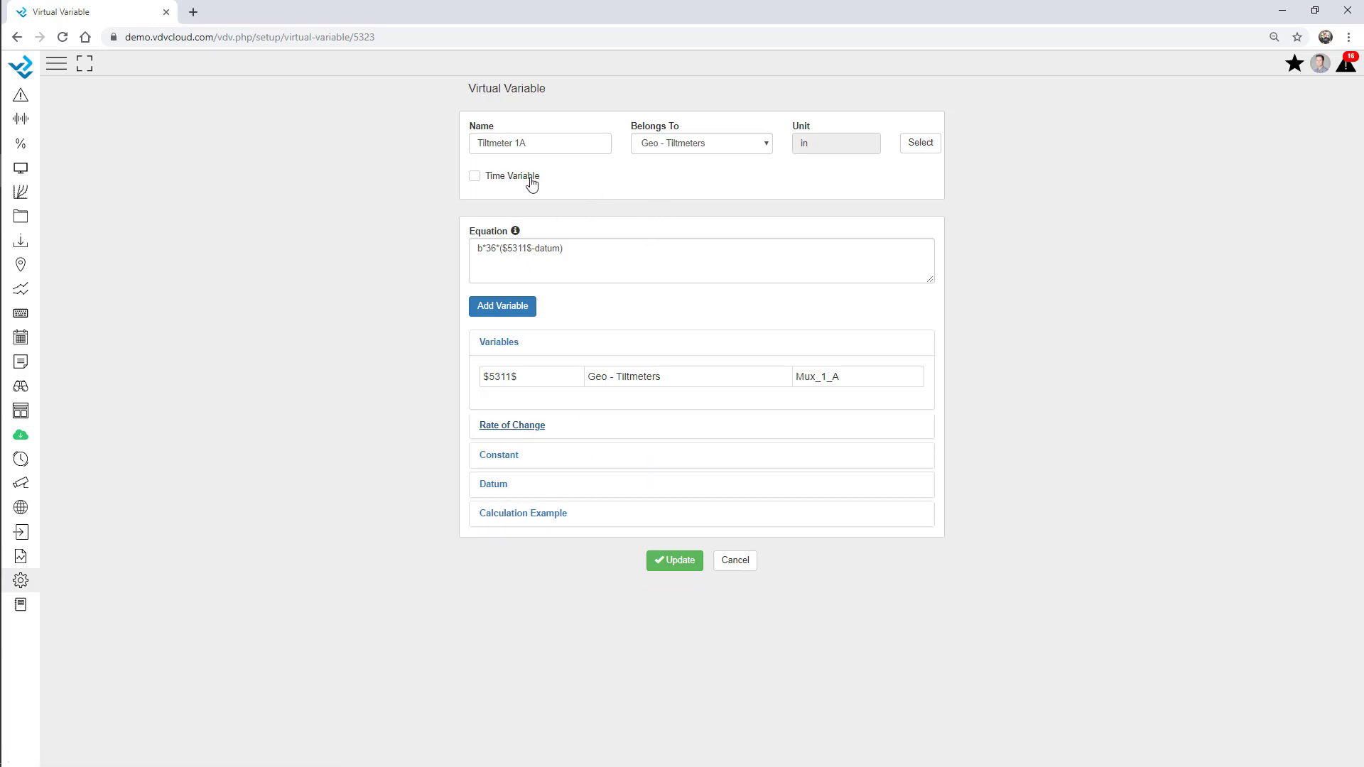
Make Tiltmeter 1A a time variable whose first period starts 2018-02-01
left_click(474, 177)
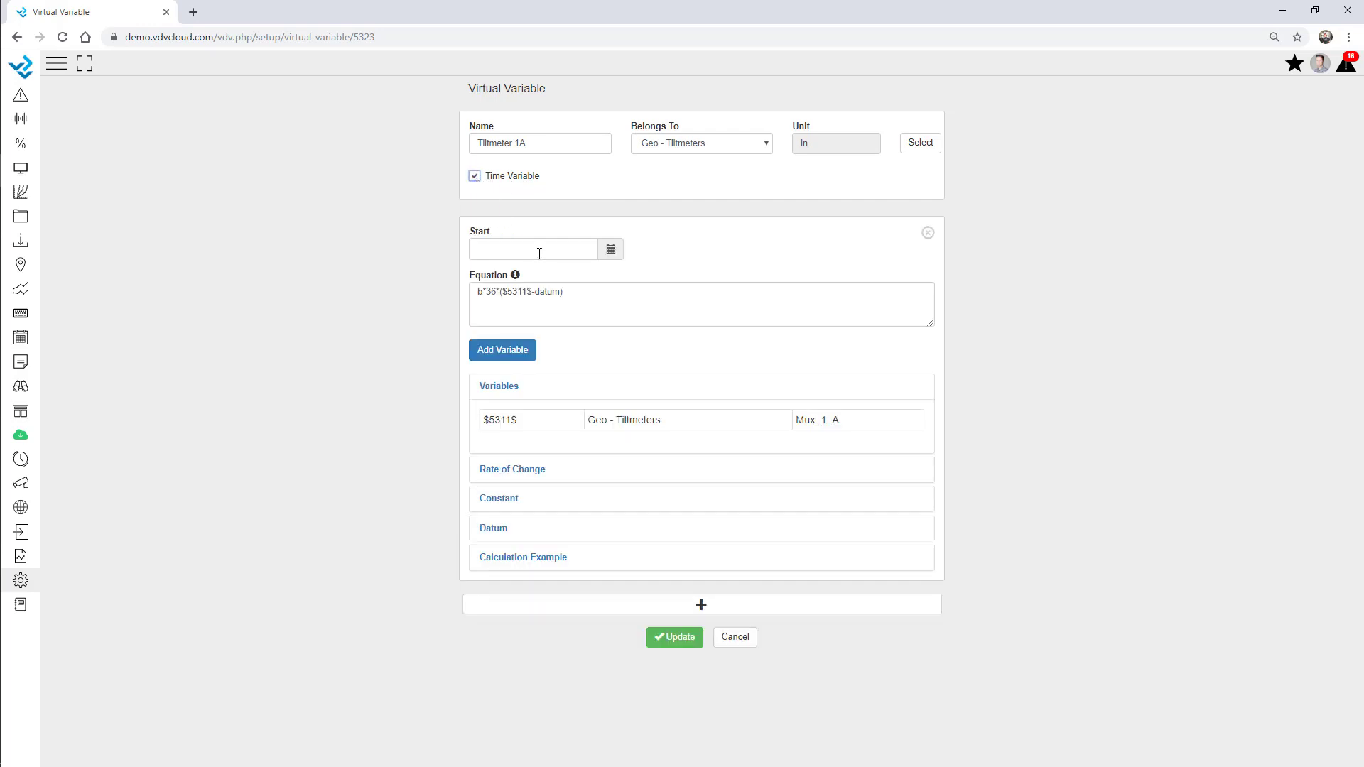
left_click(502, 248)
left_click(610, 250)
left_click(551, 275)
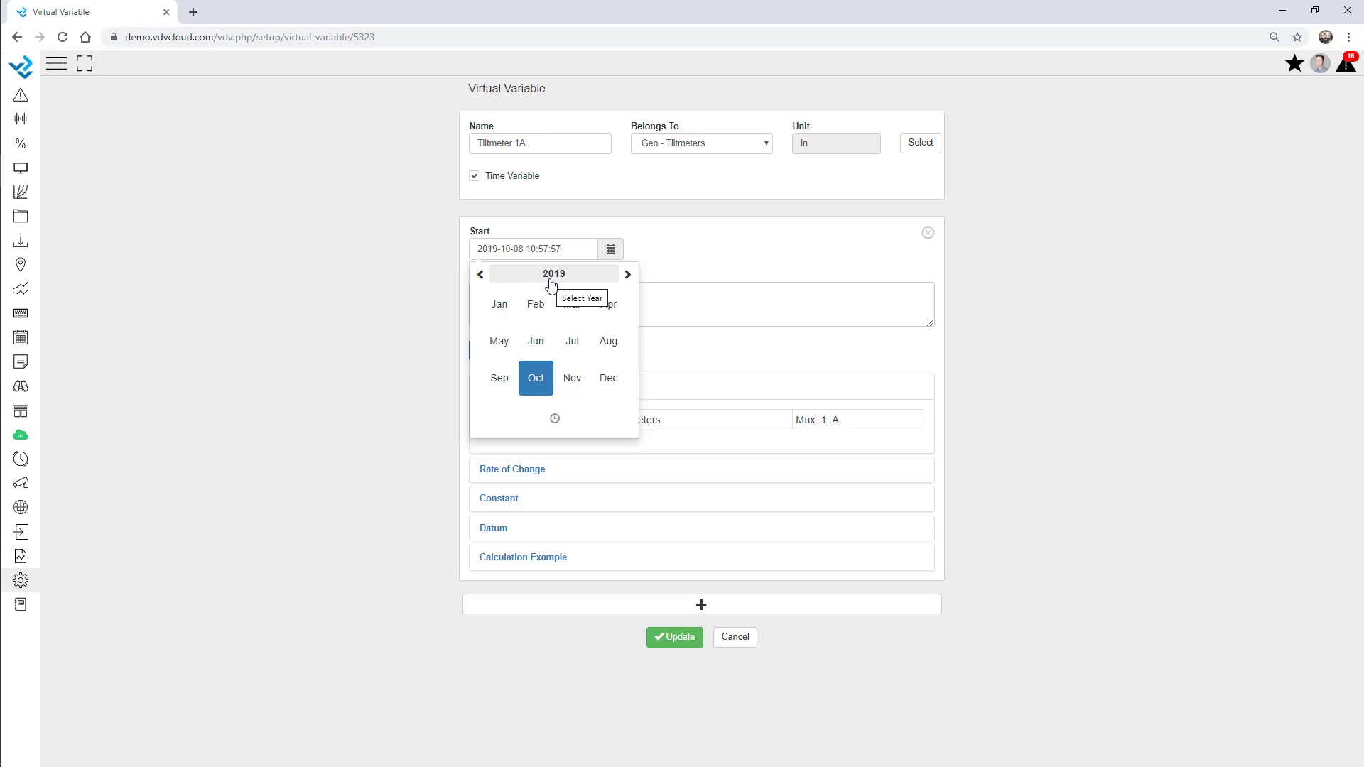
left_click(480, 275)
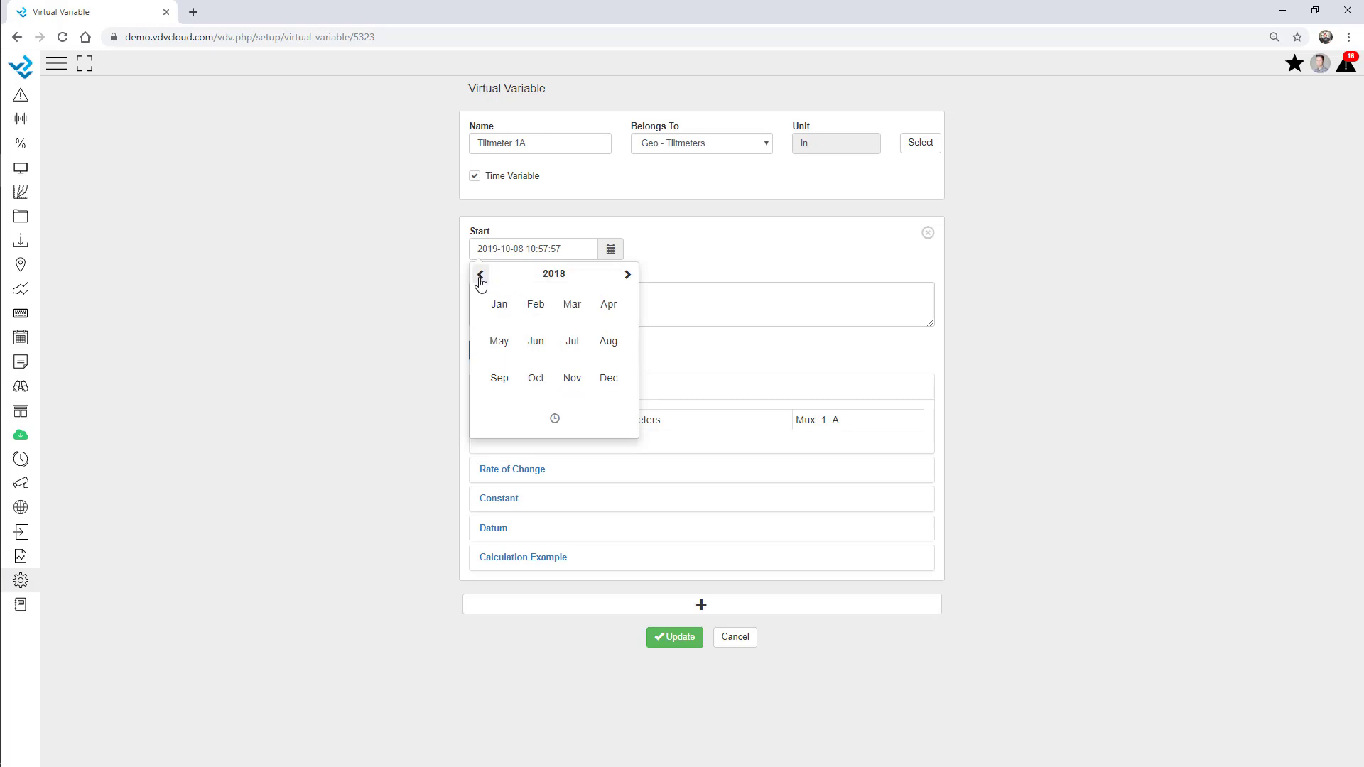
left_click(538, 324)
left_click(579, 314)
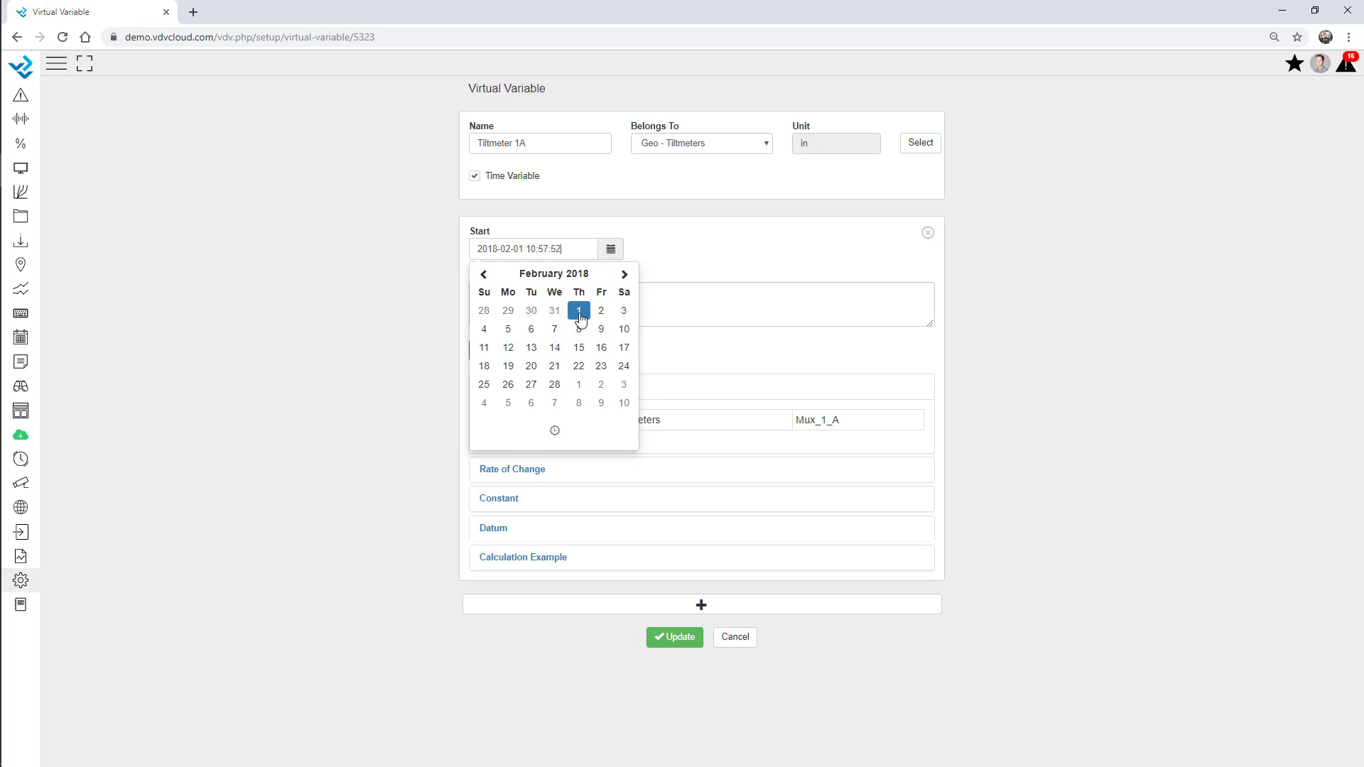
left_click(673, 256)
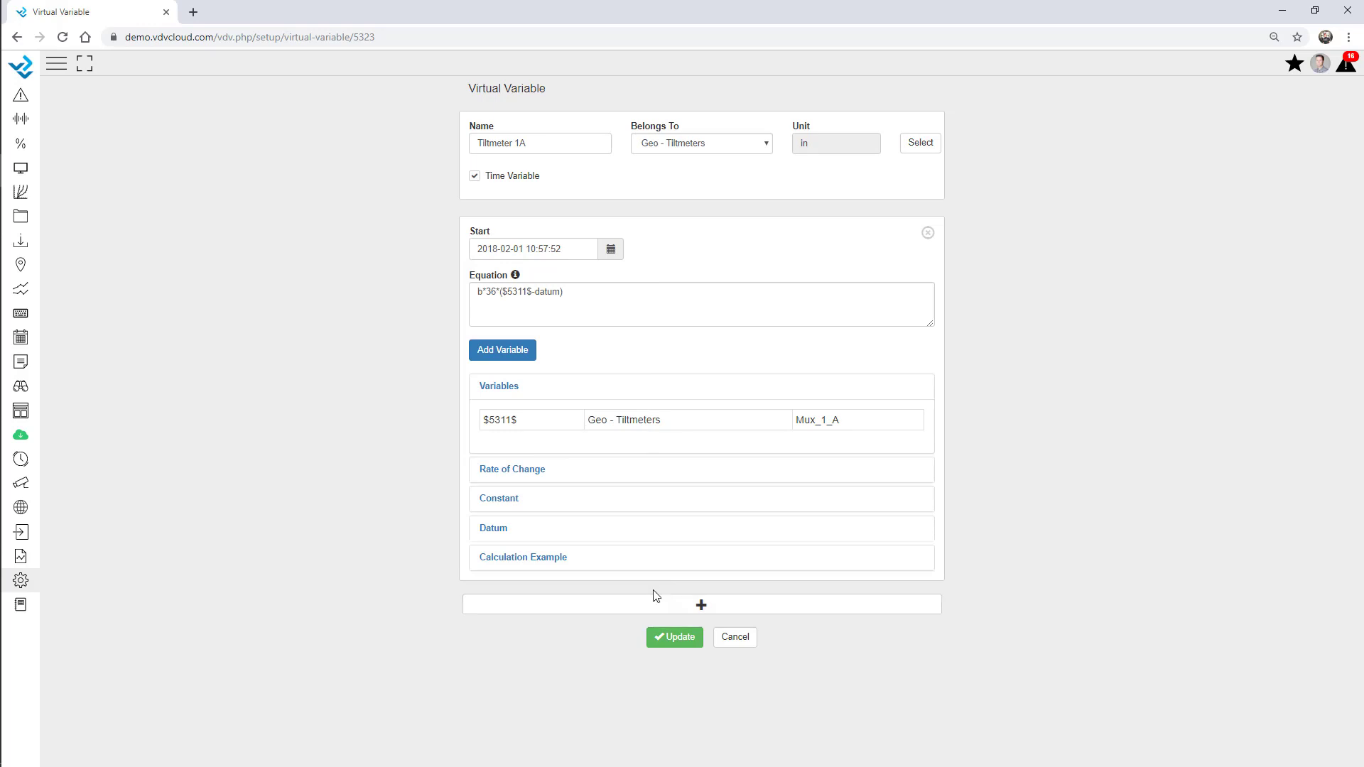
Add a second calculation period starting 2019-10-07 with +0.05 added to its equation
left_click(702, 606)
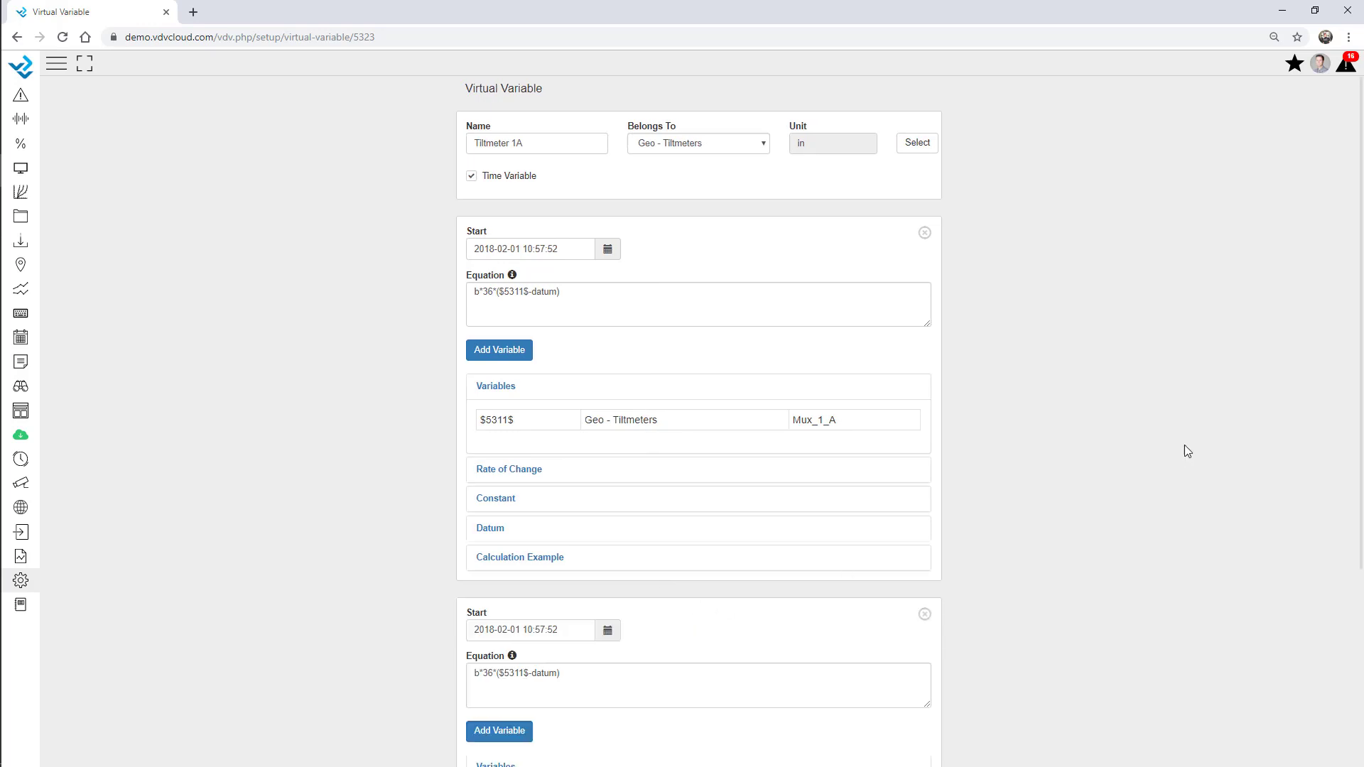
scroll(1184, 445, "down", 4)
left_click(497, 612)
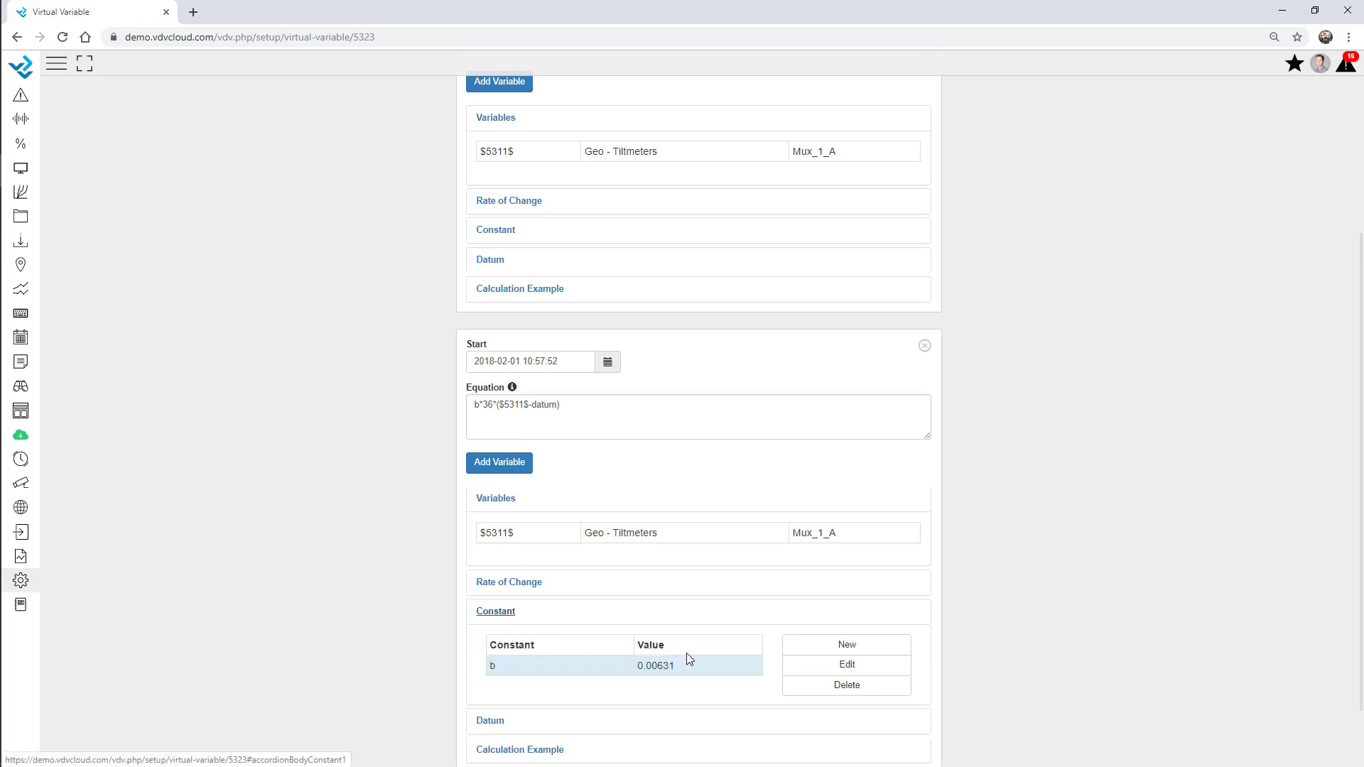
scroll(686, 658, "down", 2)
left_click(579, 325)
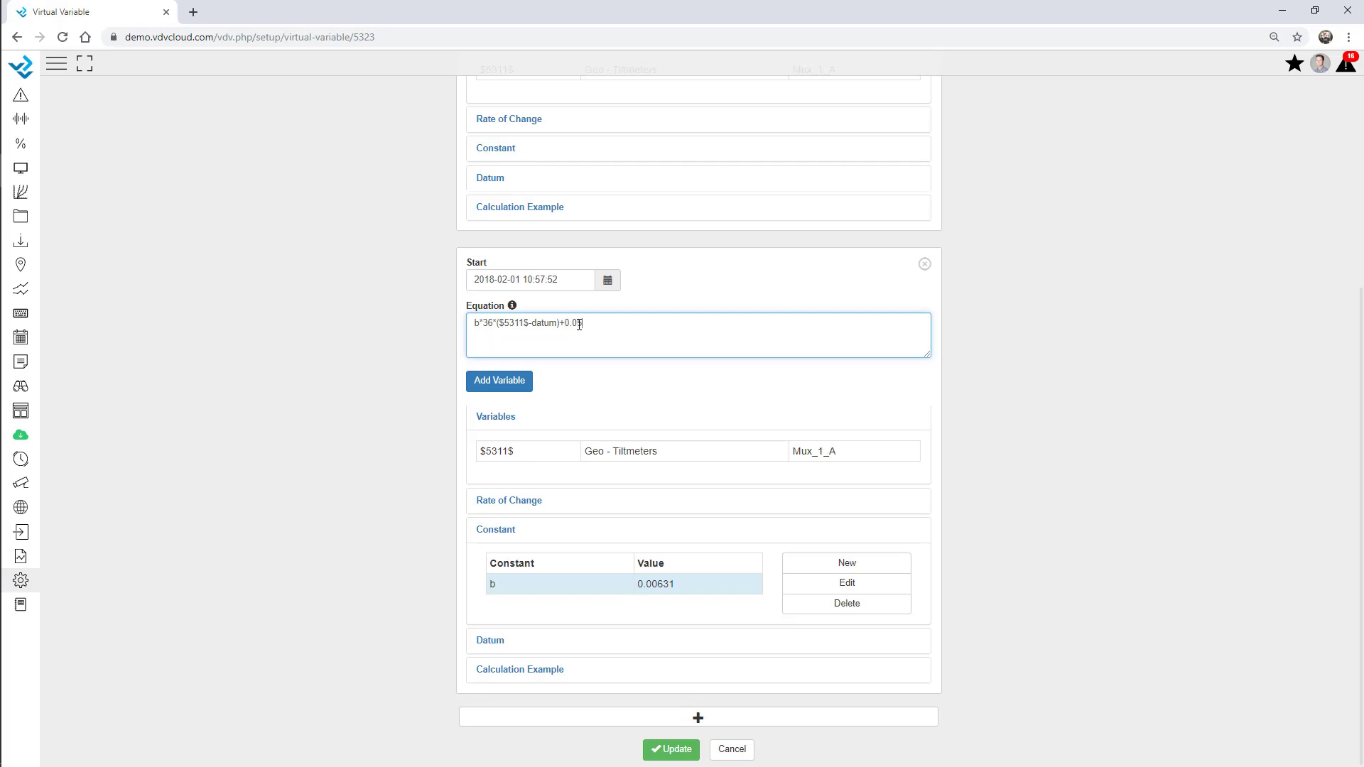
left_click(409, 357)
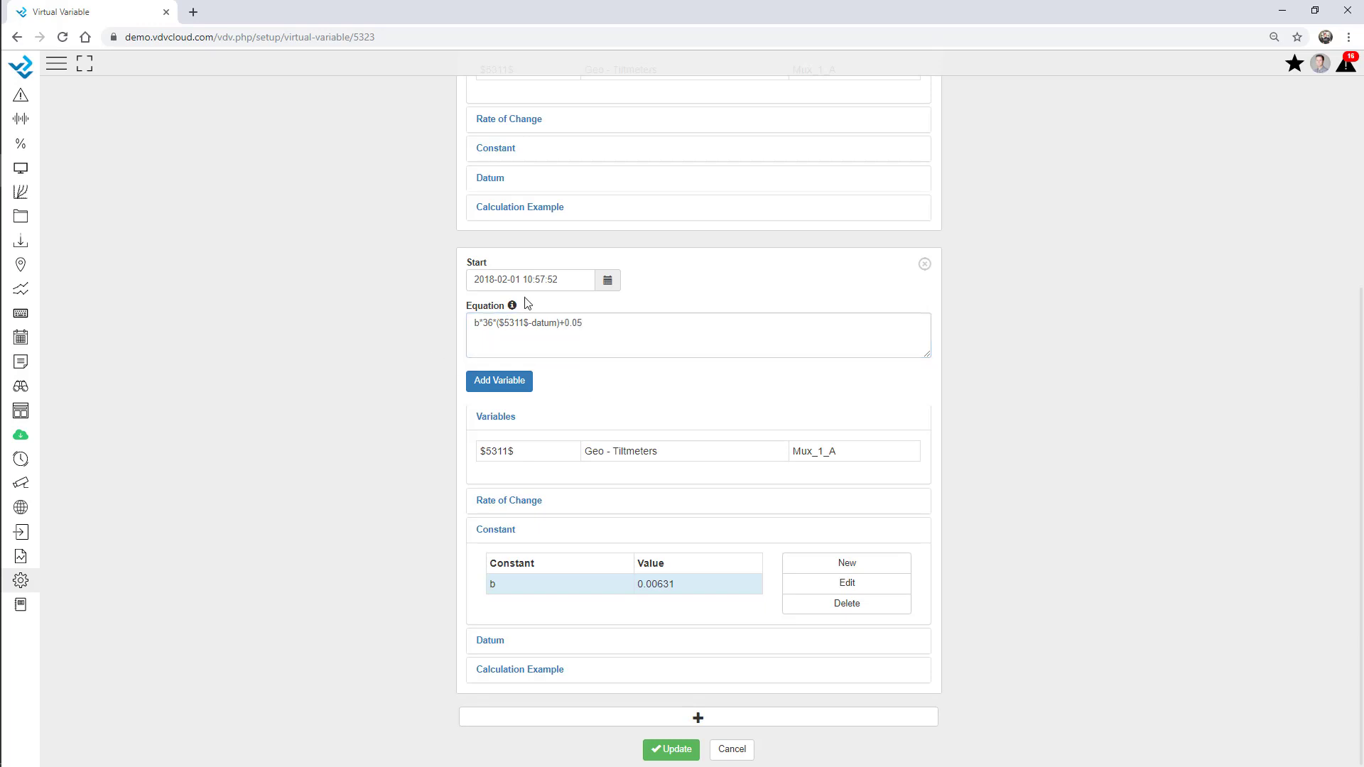
left_click(607, 284)
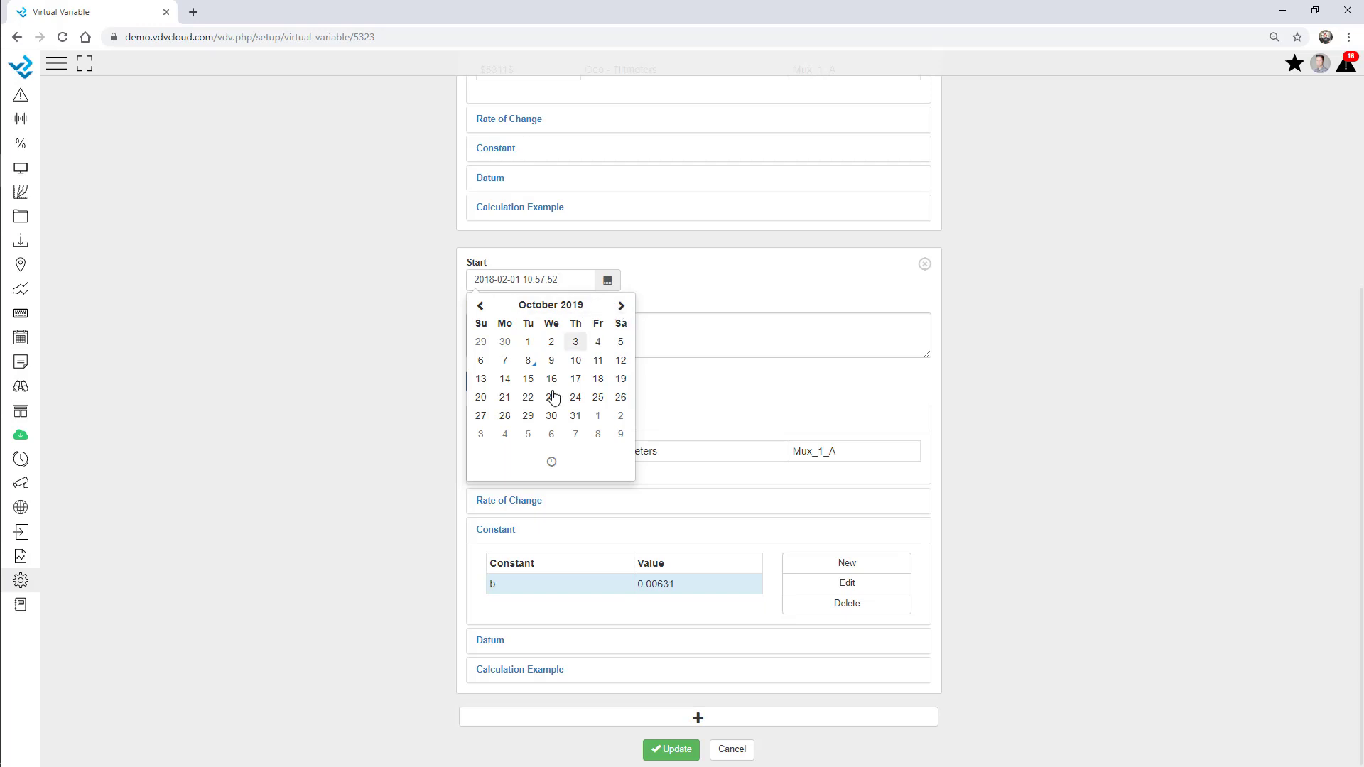
left_click(504, 360)
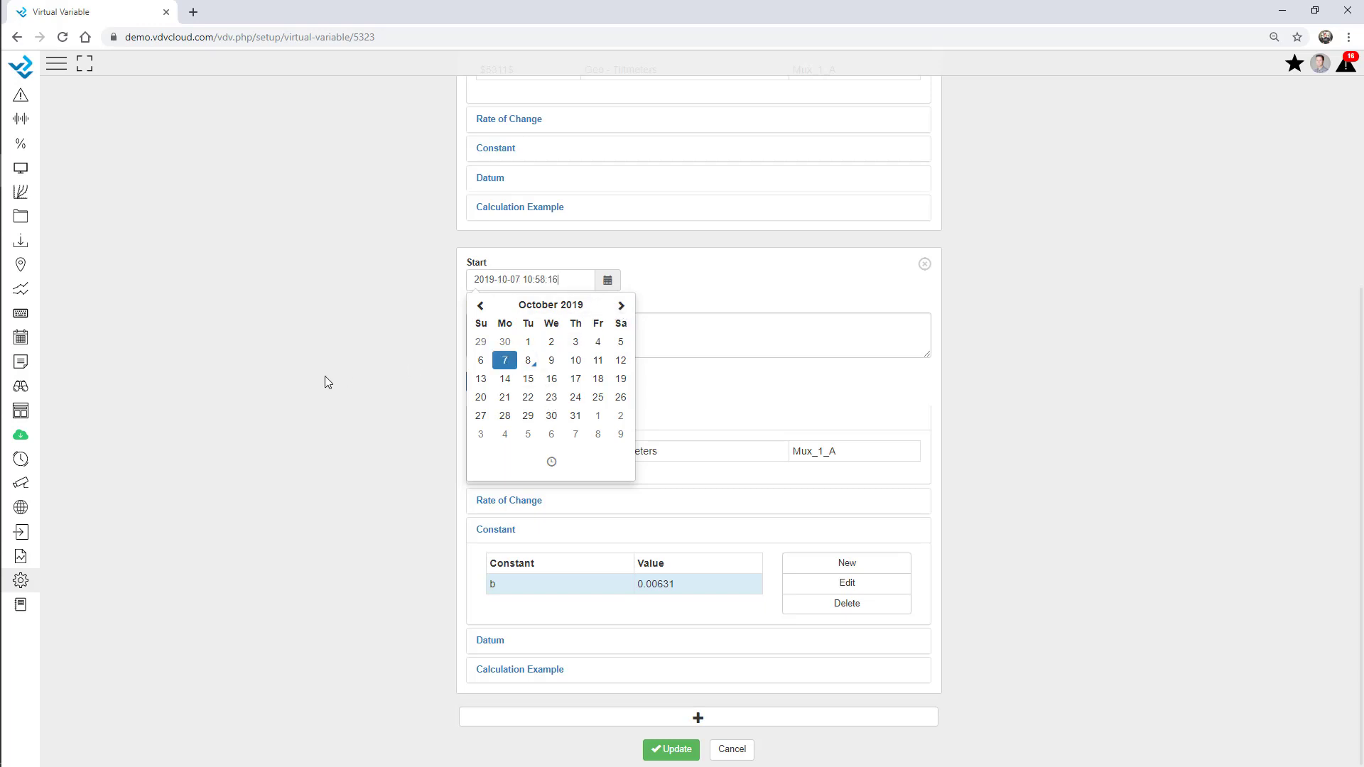
left_click(374, 366)
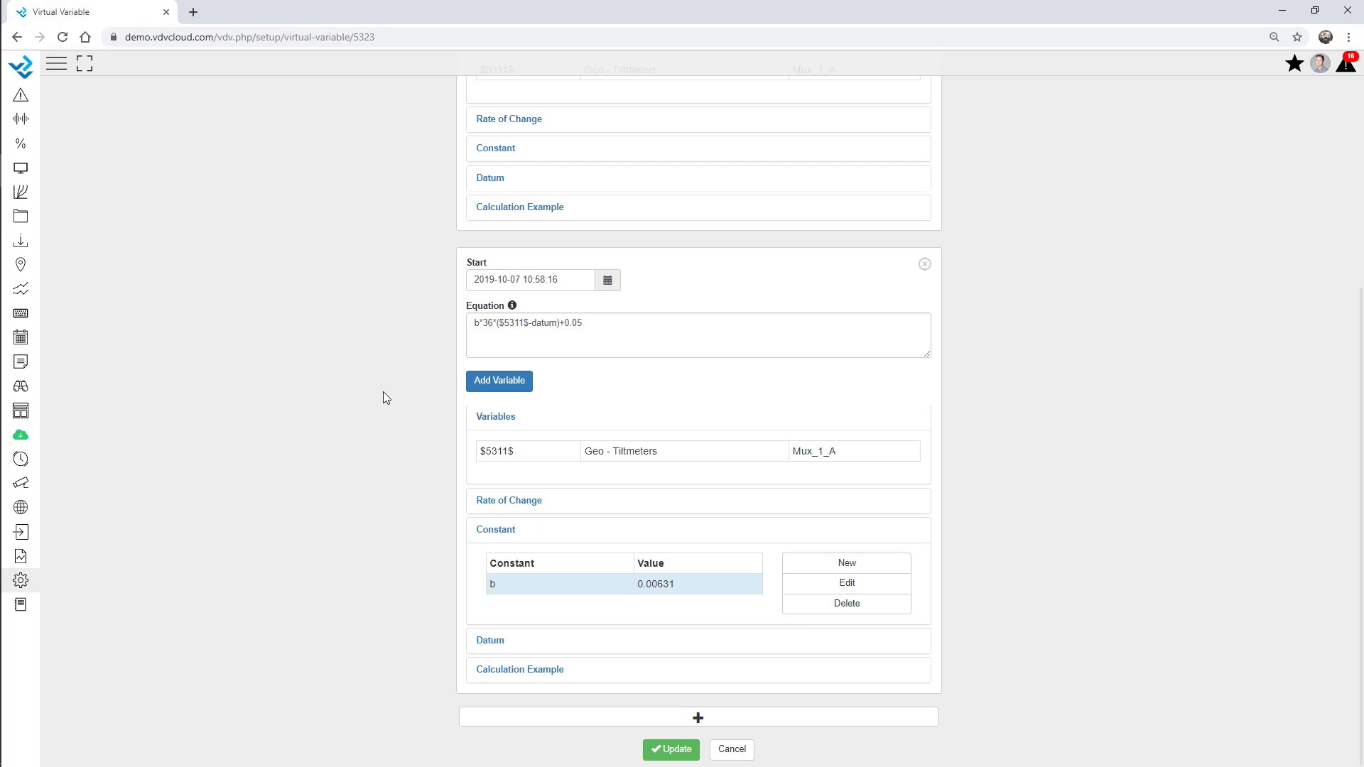
Check the equation b*36*($5311$-datum)+0.05 and save Tiltmeter 1A
scroll(585, 341, "up", 3)
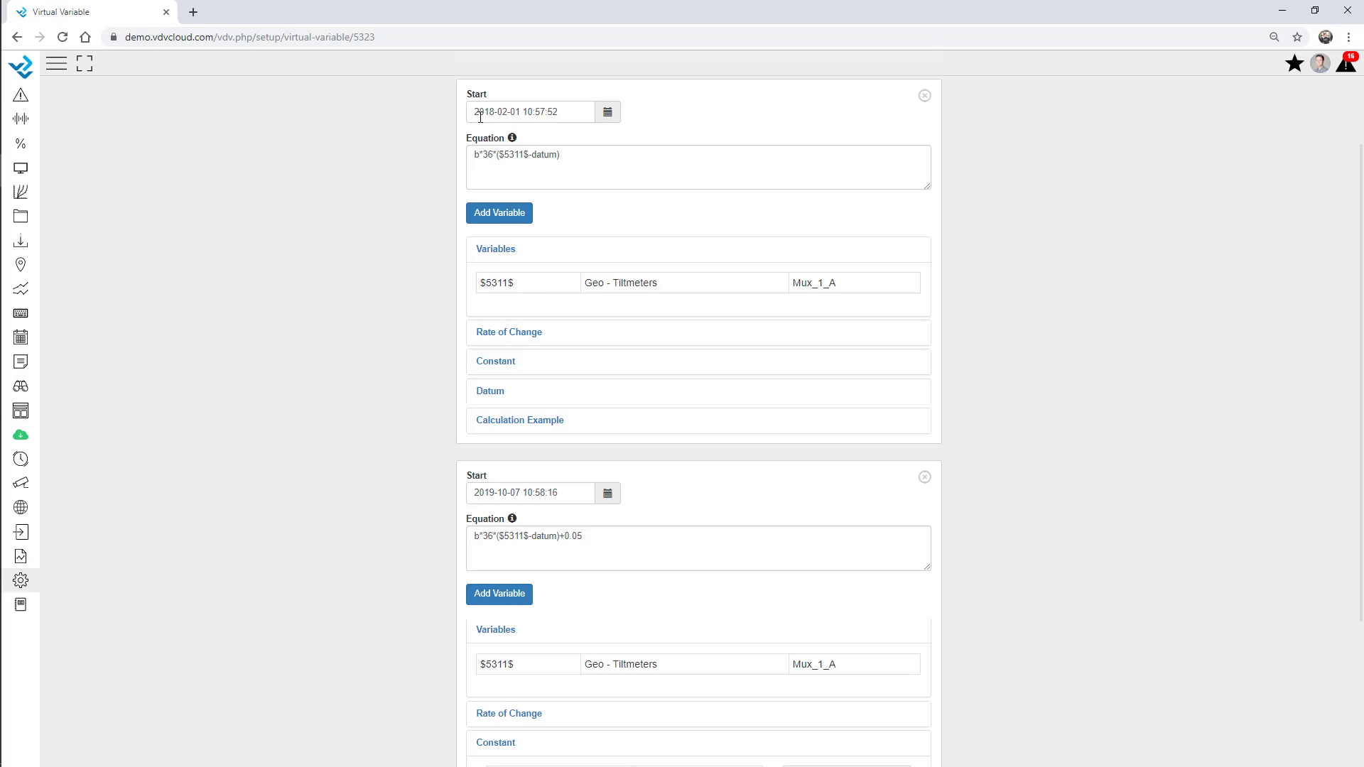
scroll(527, 441, "down", 3)
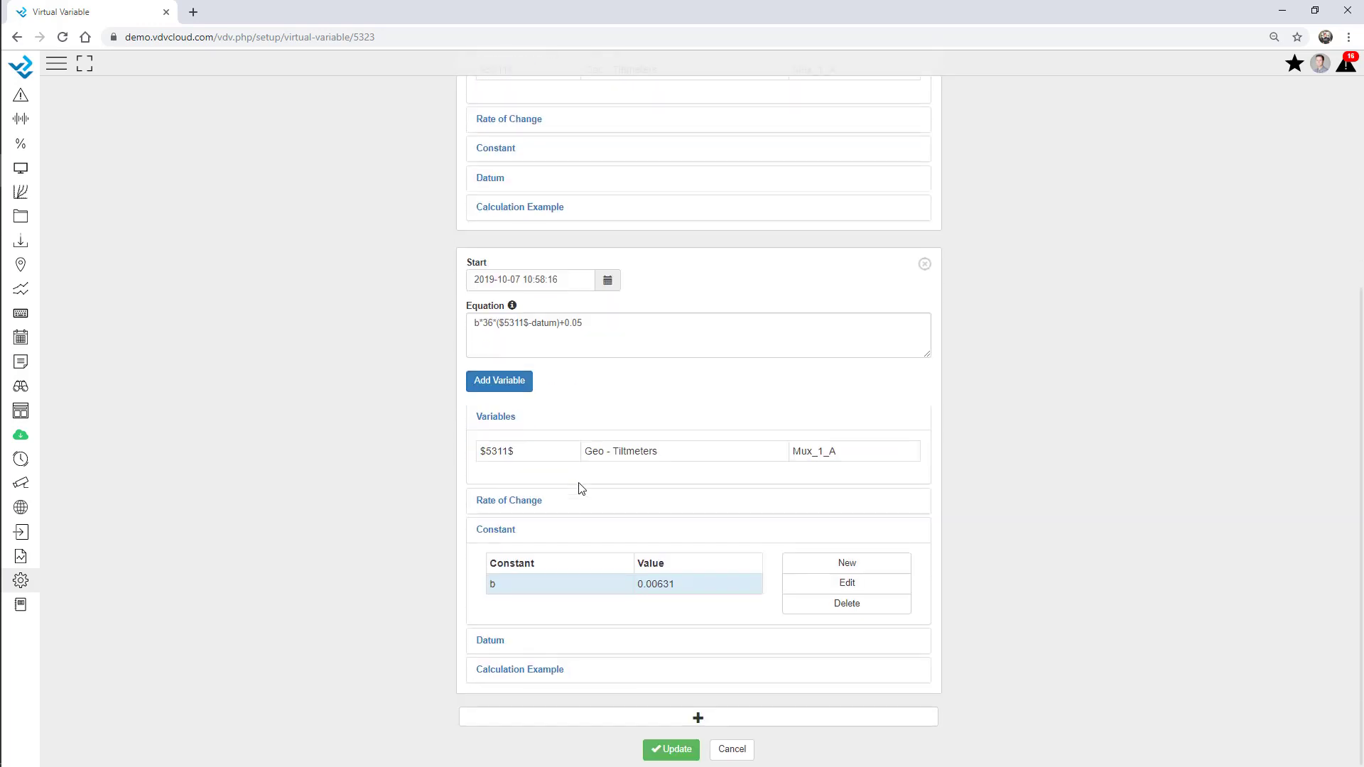
left_click_drag(593, 333, 437, 329)
left_click(365, 335)
left_click(670, 749)
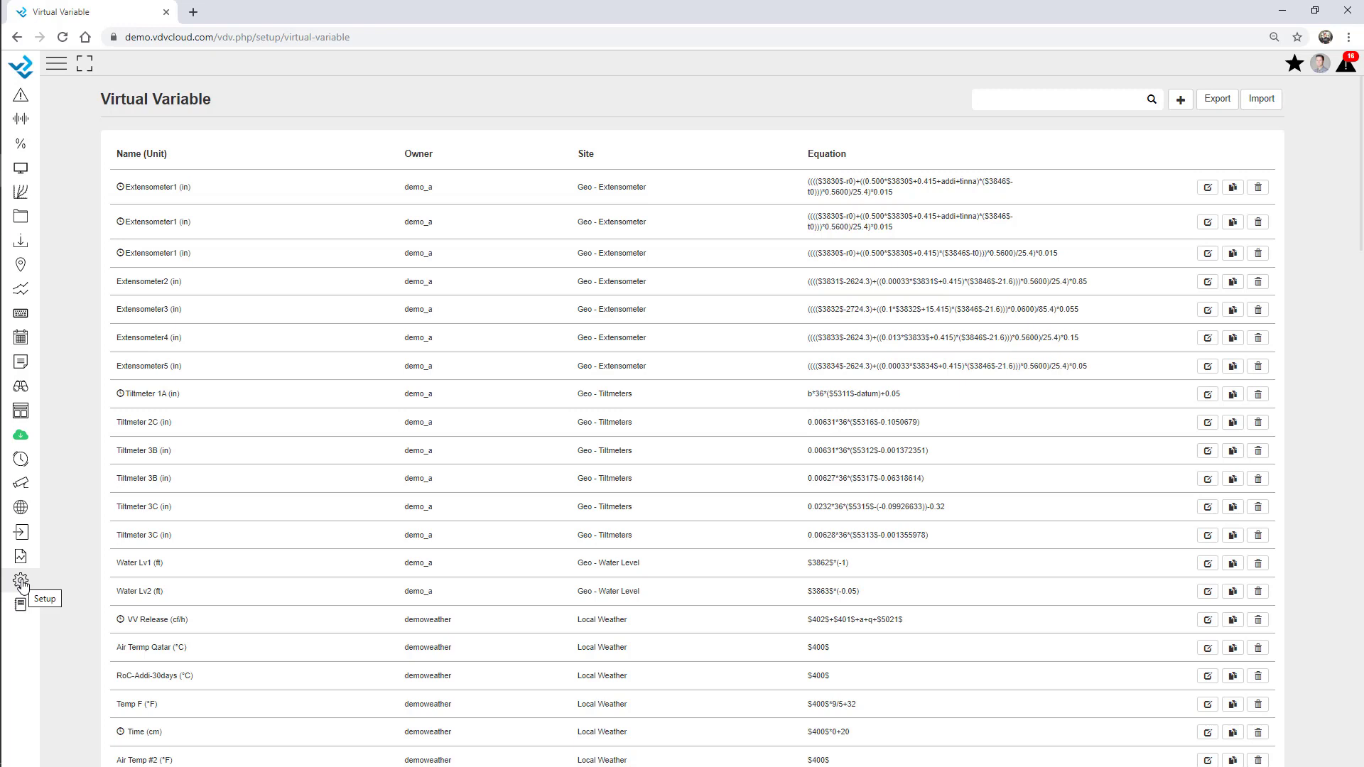
Go to the User setup page and start a new user
left_click(21, 582)
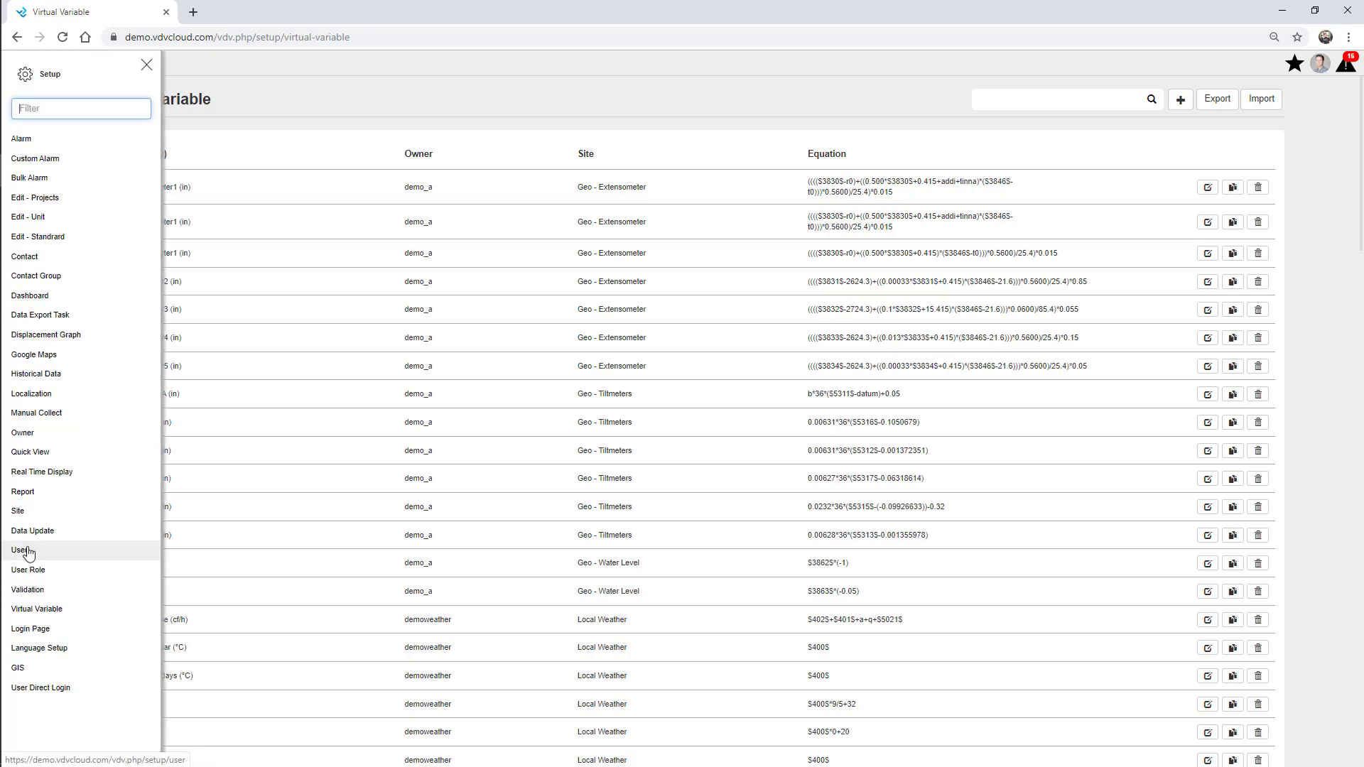
left_click(28, 551)
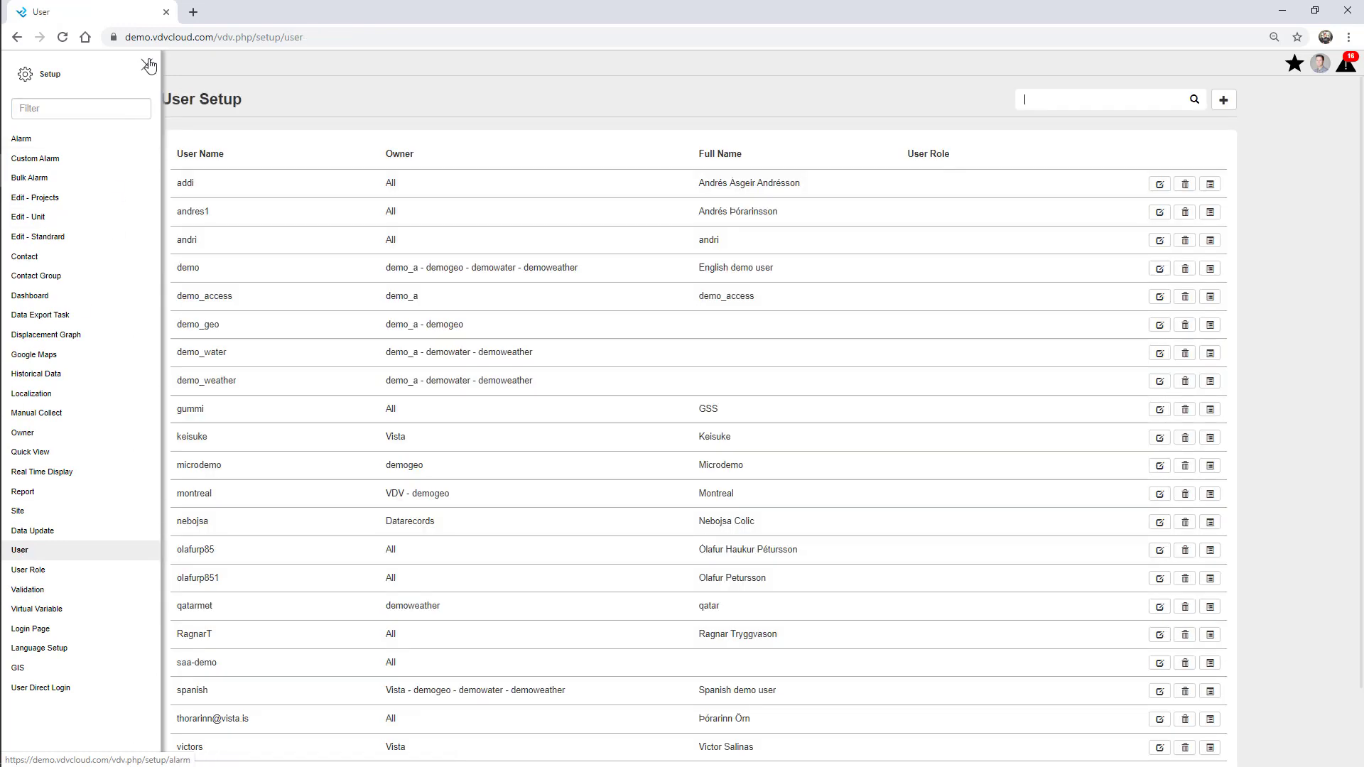
left_click(147, 64)
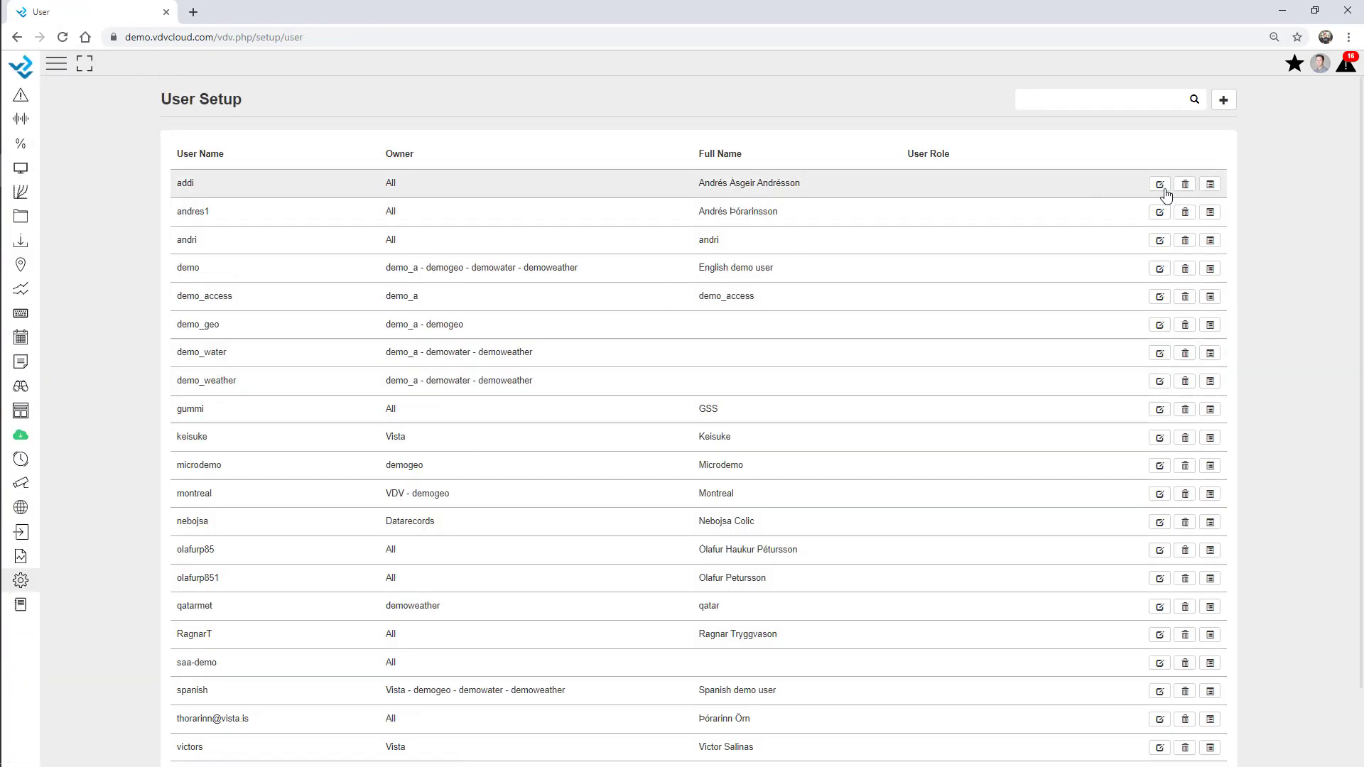
left_click(1224, 101)
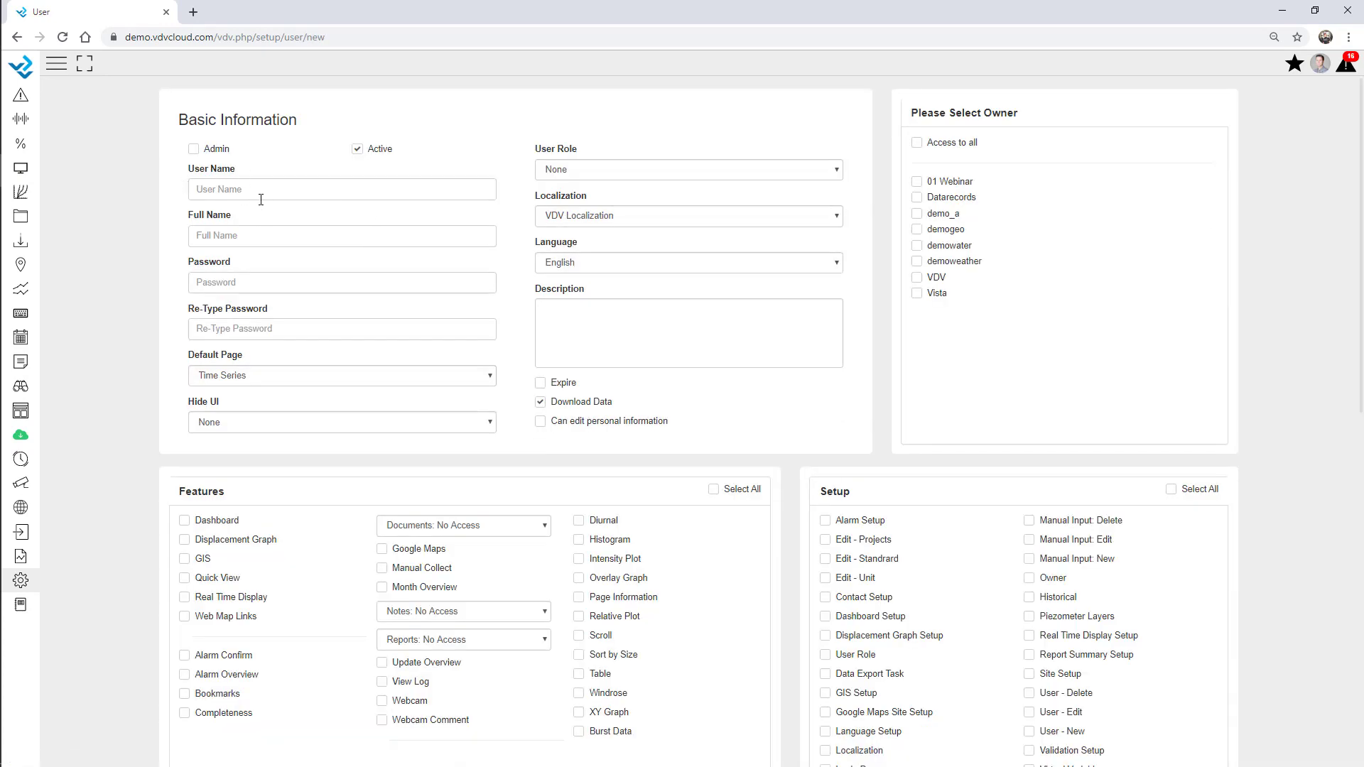
Enter the new user's name, full name and password, with Dashboard as default page
left_click(255, 189)
type("01webinar")
left_click(239, 235)
type("Webinar••••")
left_click(251, 327)
type("•")
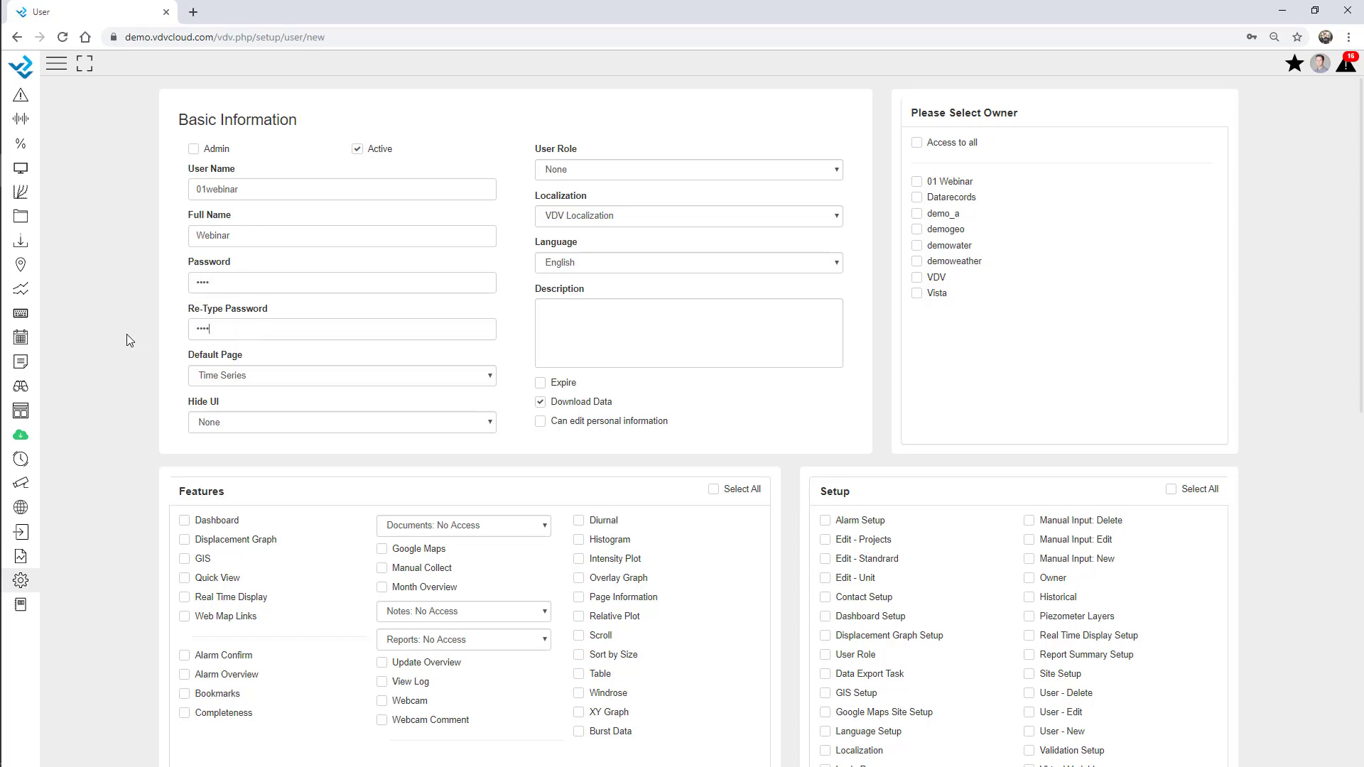
left_click(211, 380)
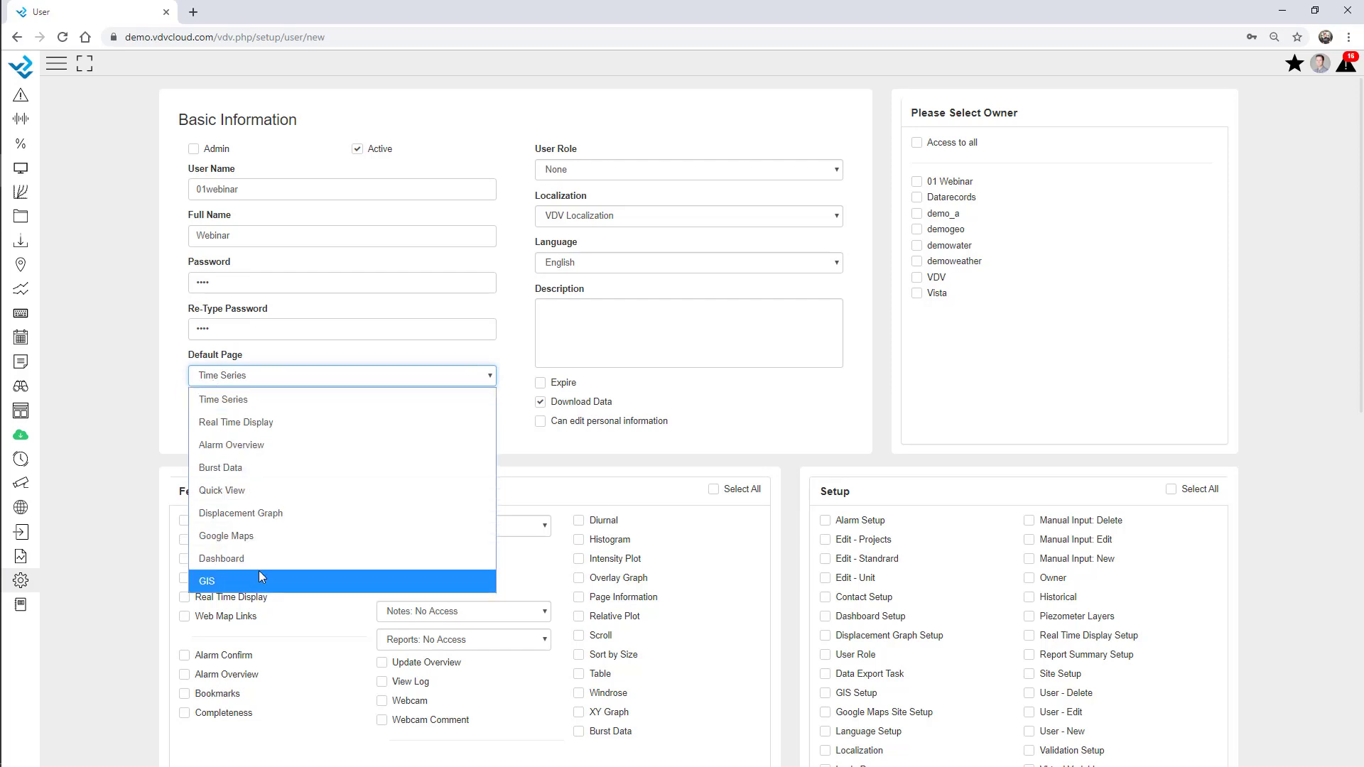
left_click(244, 557)
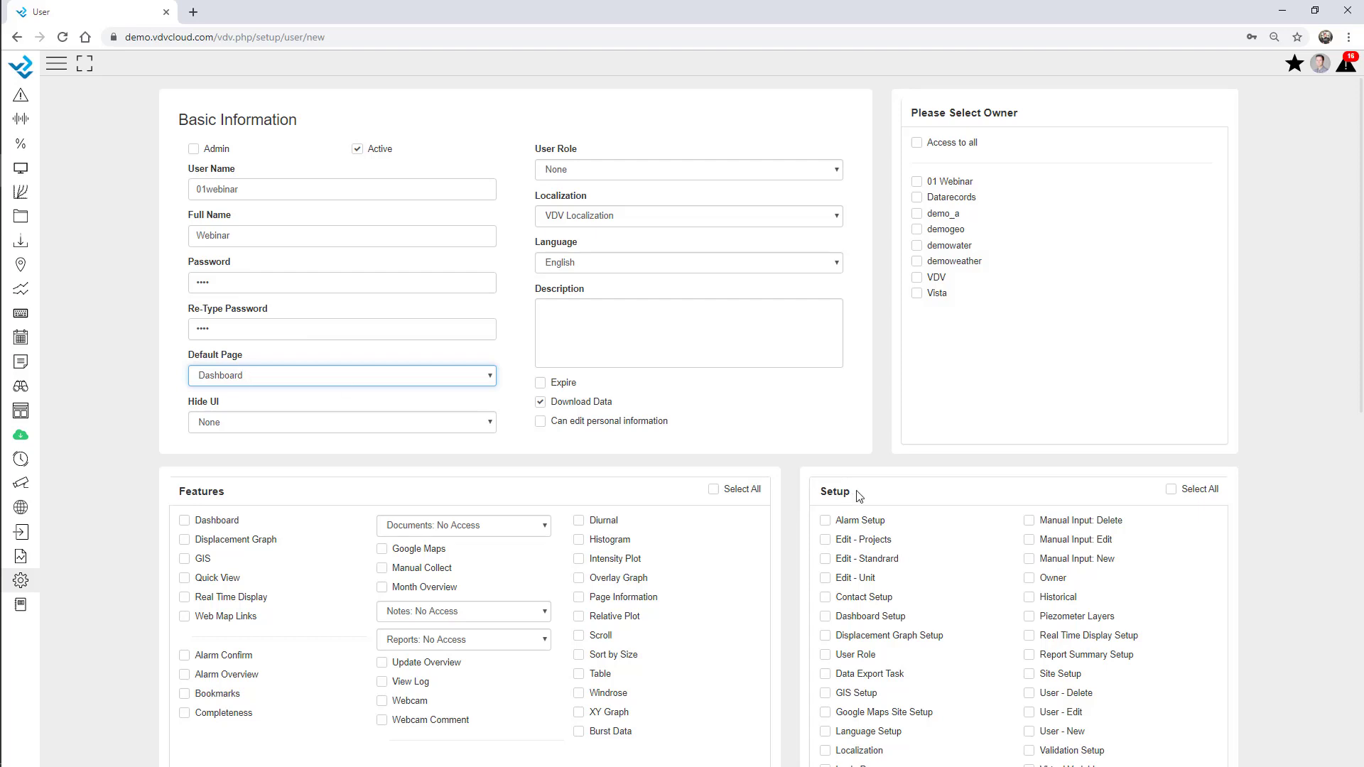
Try an account expiry of 1 November 2019, turn it off, and assign owner 01 Webinar
left_click(541, 384)
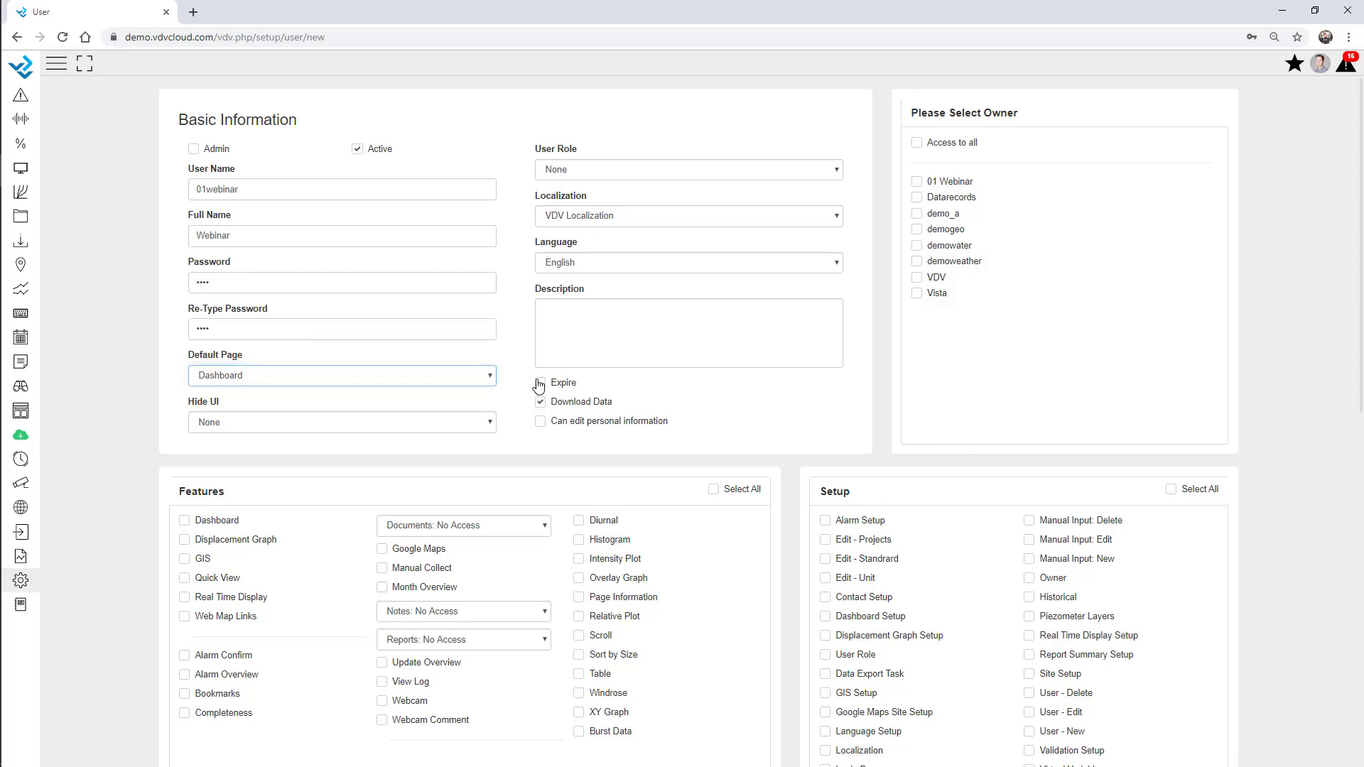
left_click(547, 406)
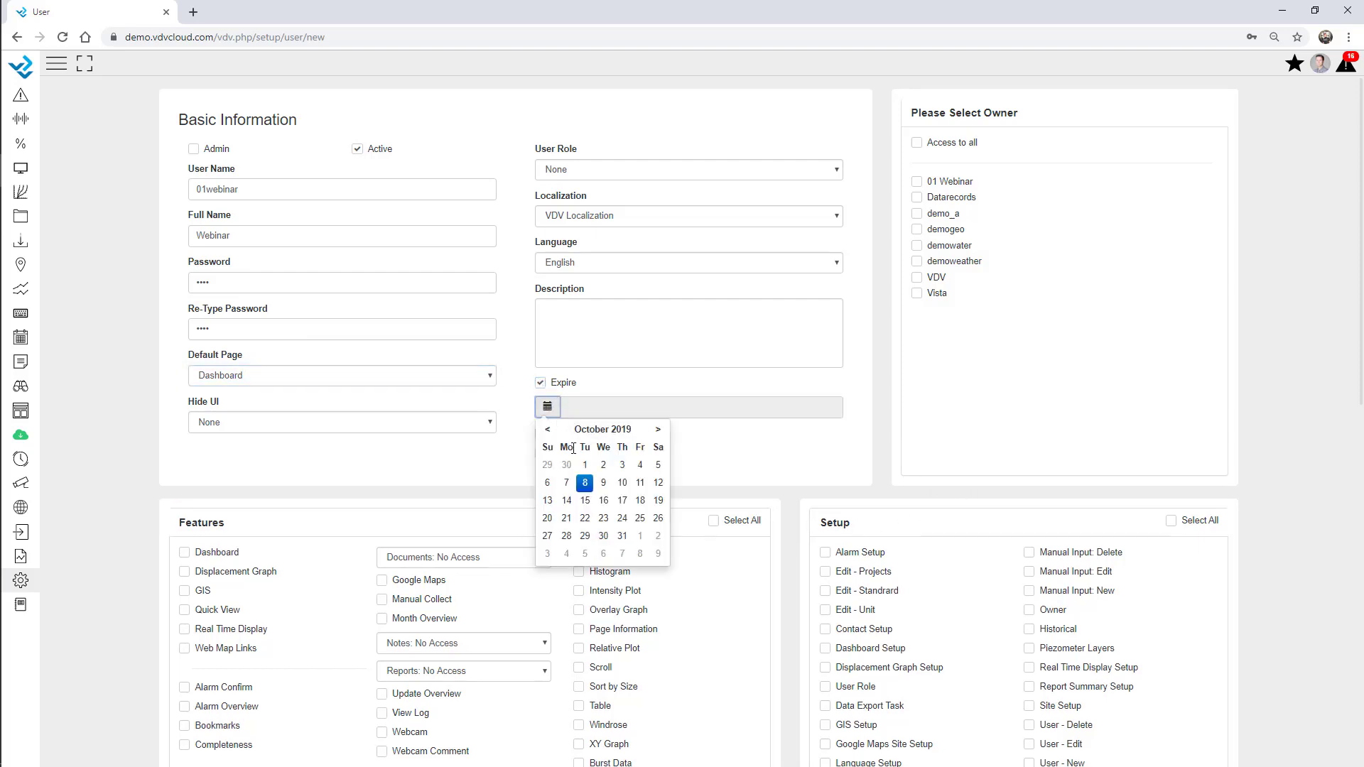
left_click(657, 430)
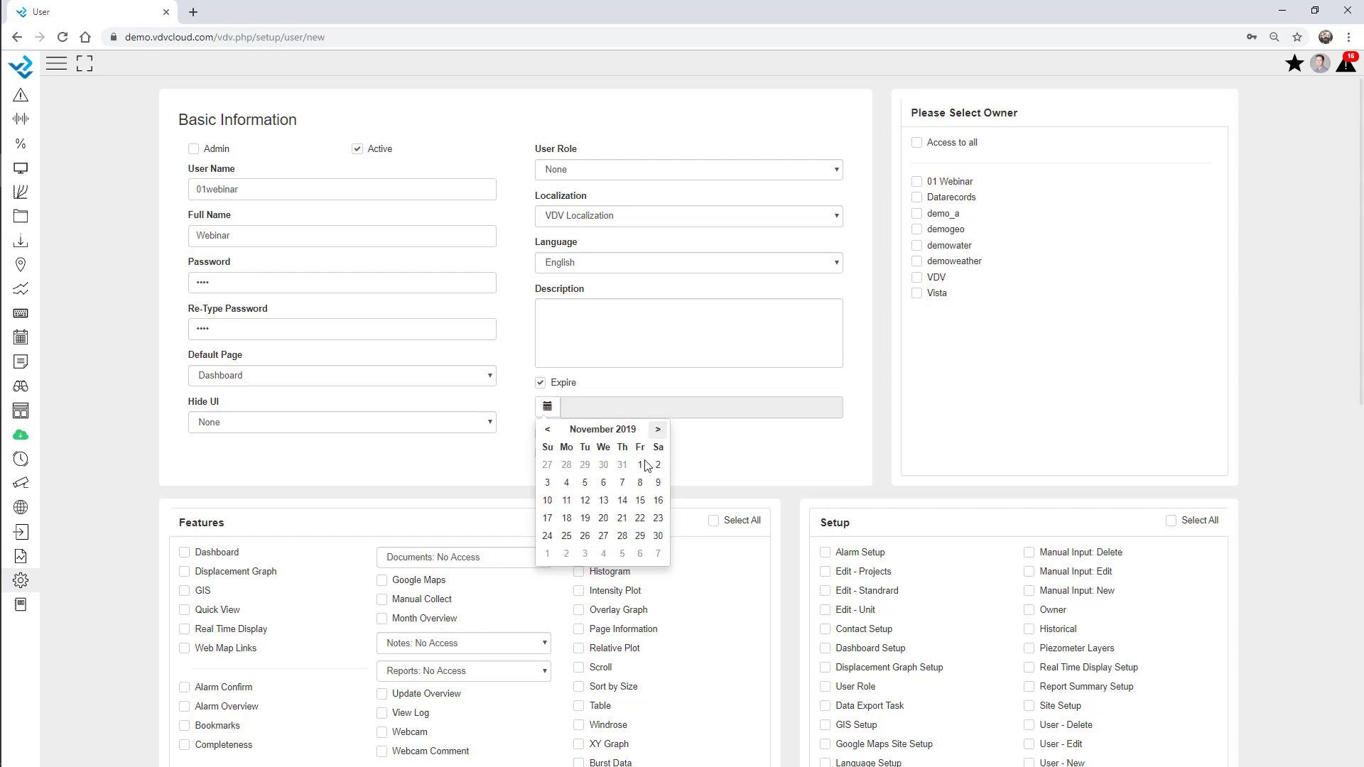
left_click(640, 466)
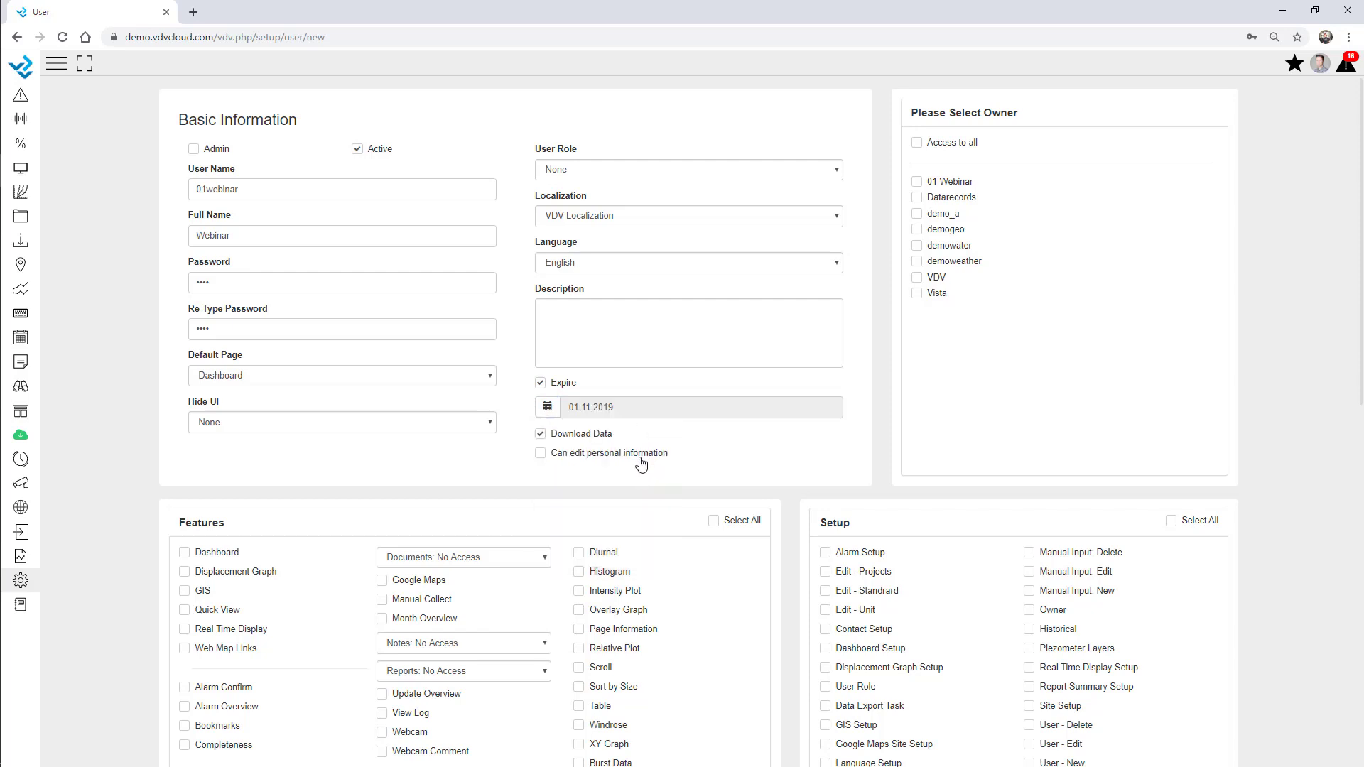
left_click(541, 383)
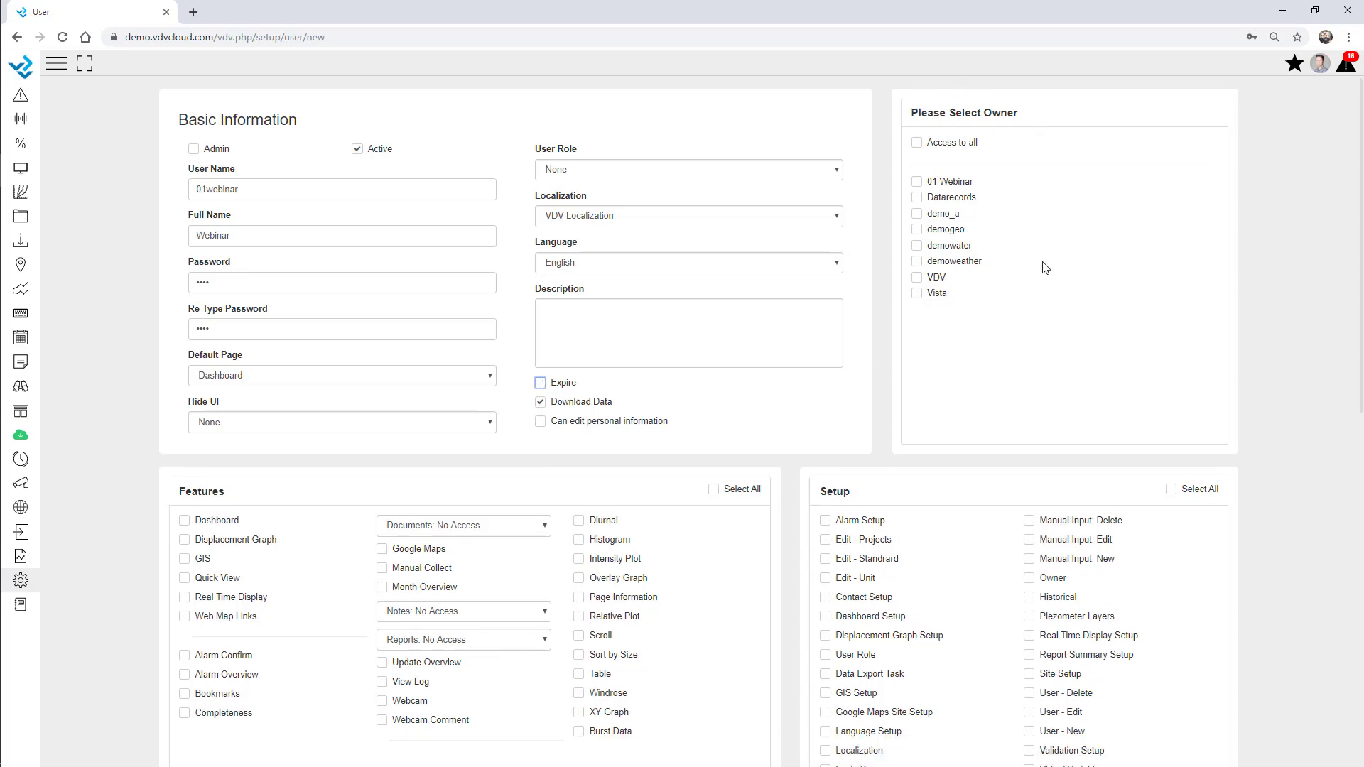
left_click(917, 184)
Grant Dashboard, Real Time Display, Alarm Overview and Bookmarks permissions
scroll(158, 399, "down", 4)
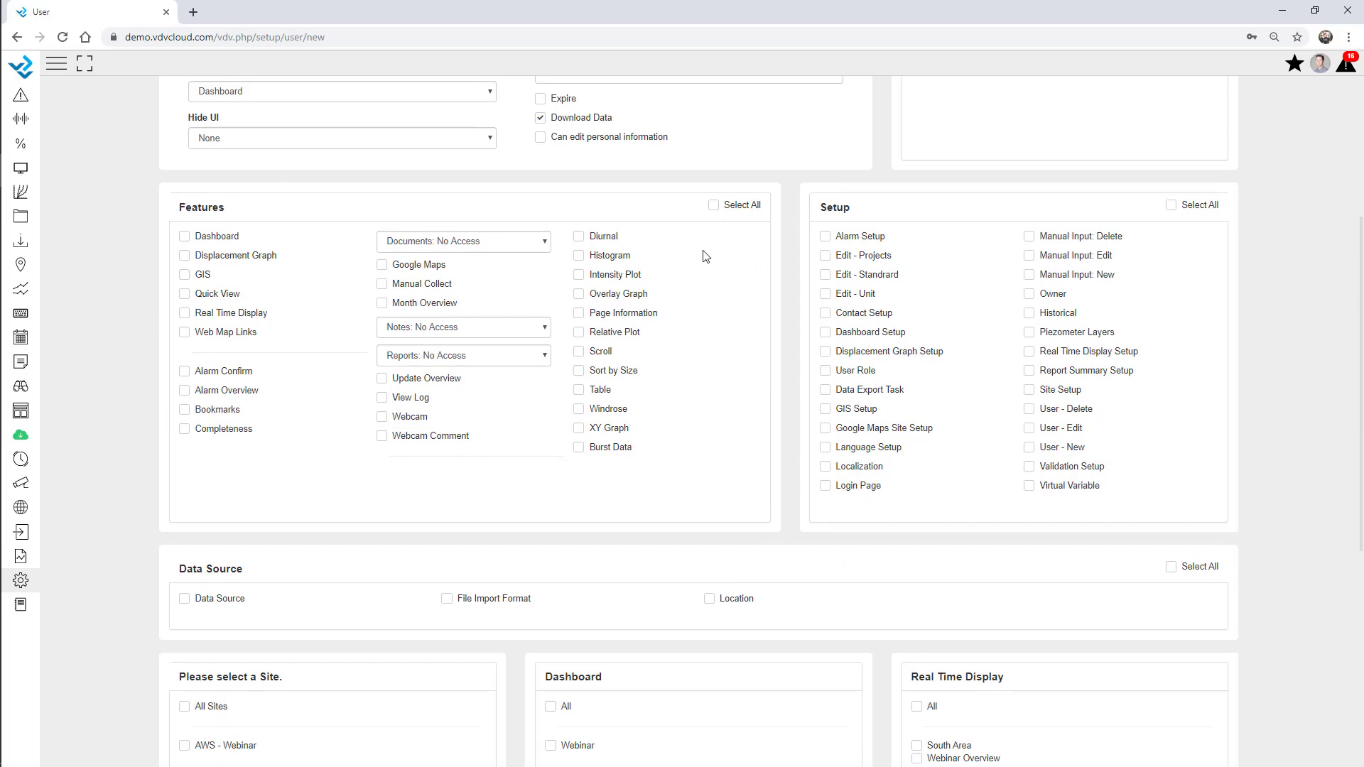
left_click(184, 236)
left_click(185, 314)
left_click(185, 391)
left_click(185, 410)
Set Documents and Notes access to Edit and enable Update Overview and Alarm Setup
left_click(467, 241)
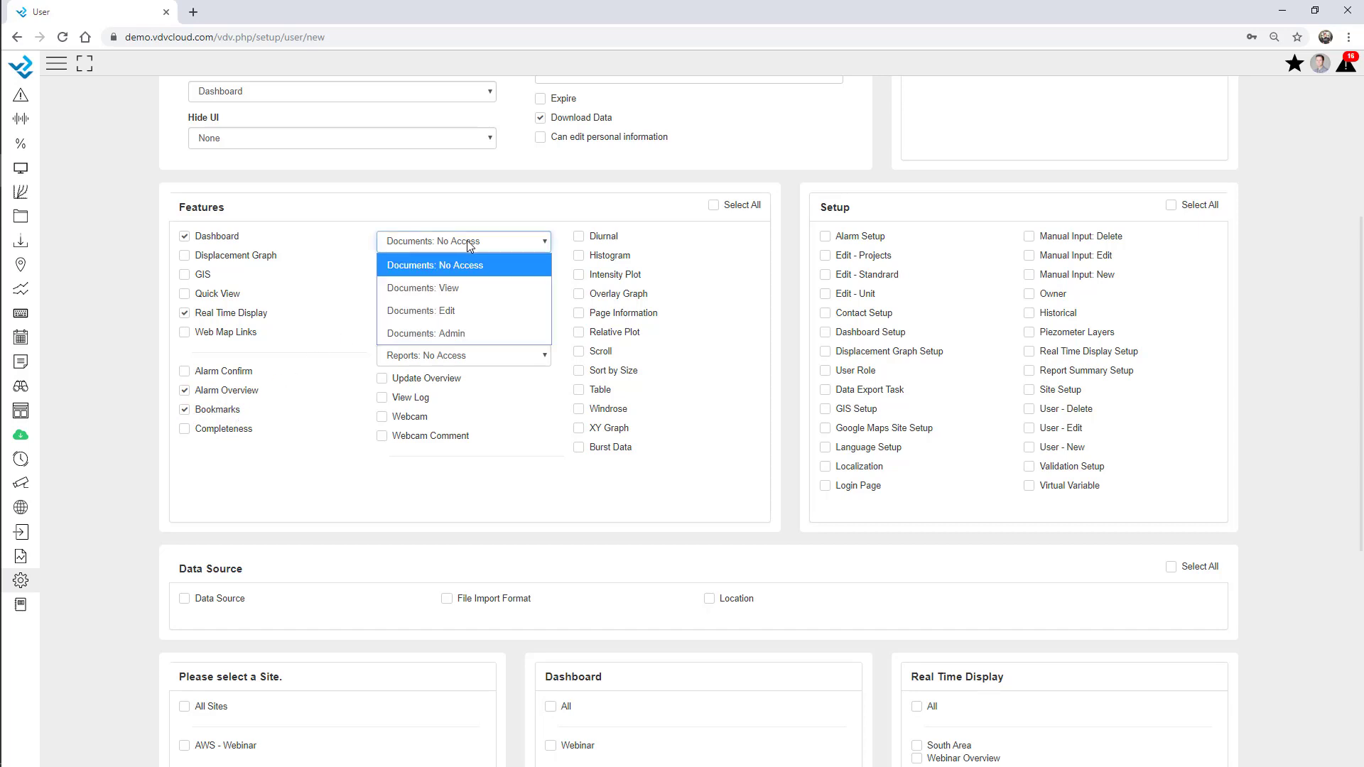
left_click(467, 313)
left_click(472, 329)
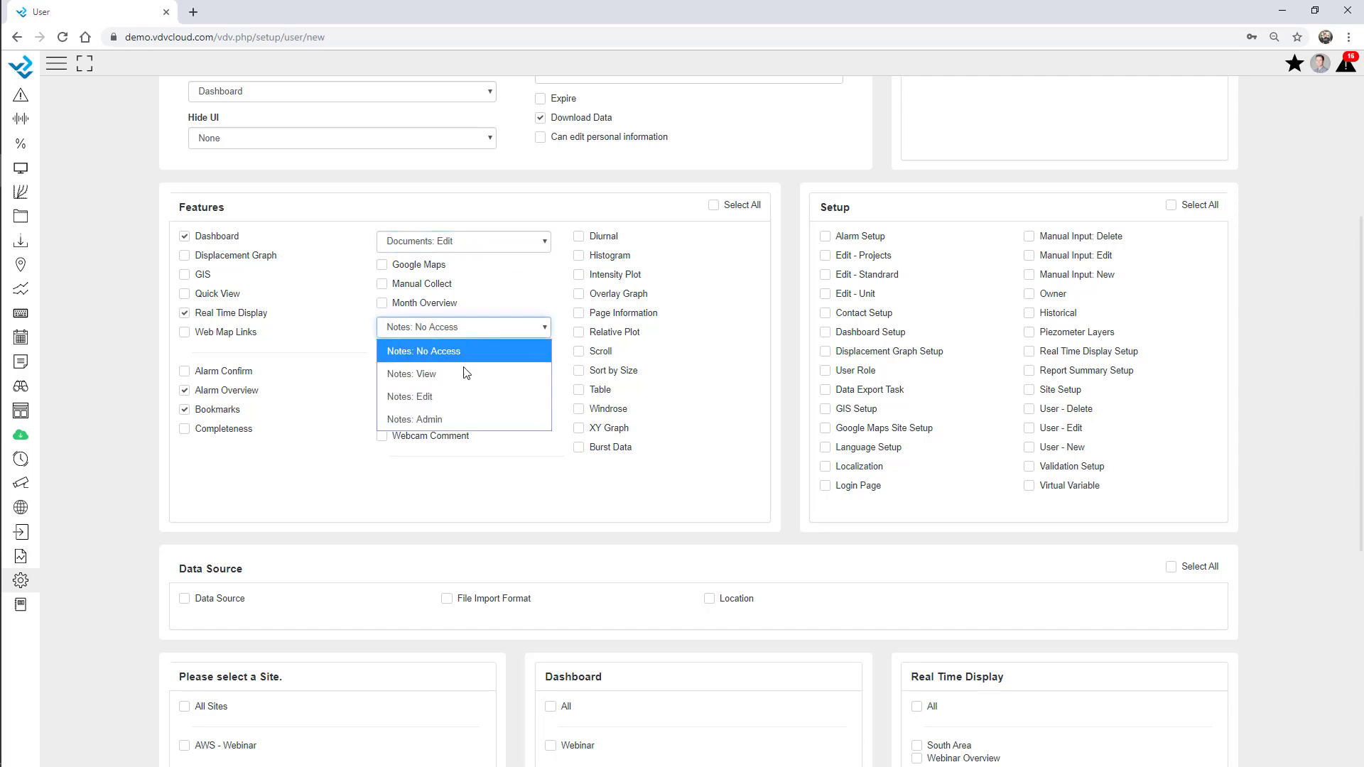
left_click(454, 396)
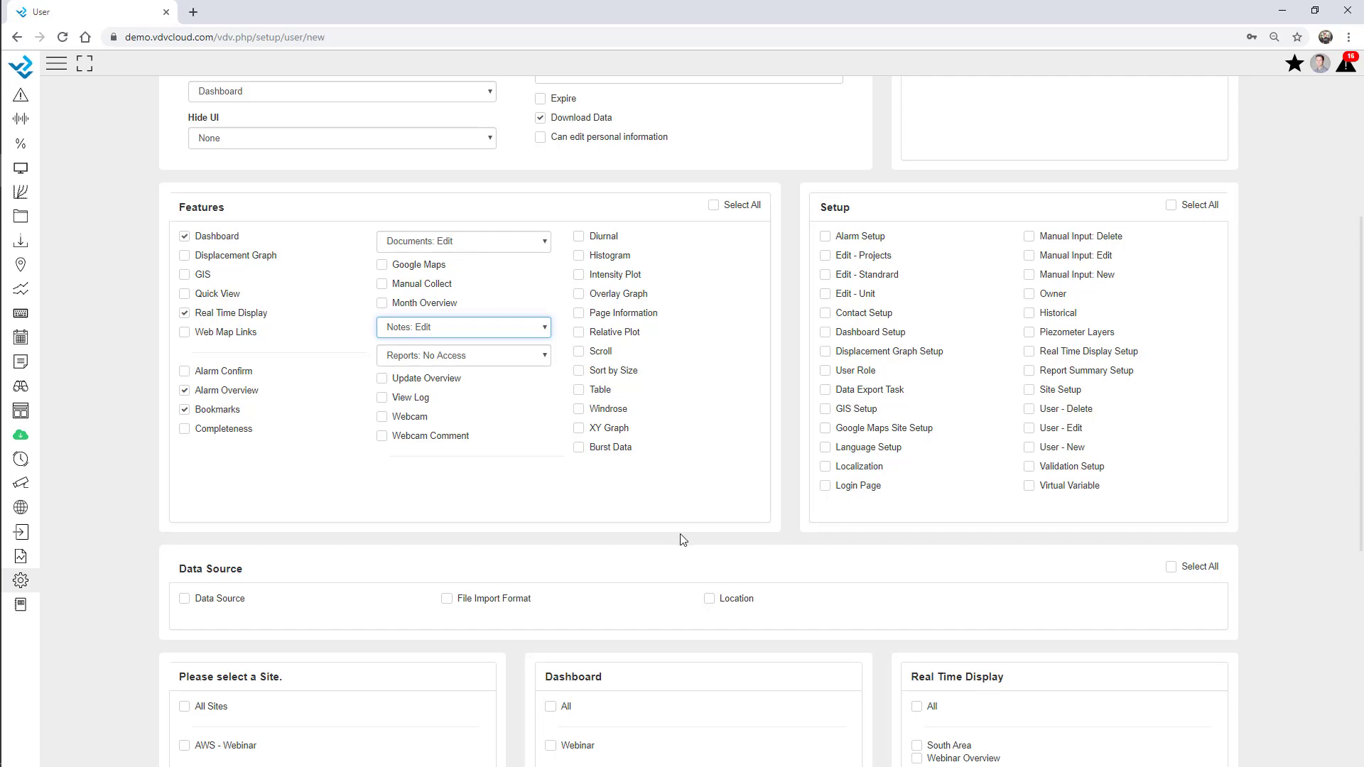
left_click(422, 382)
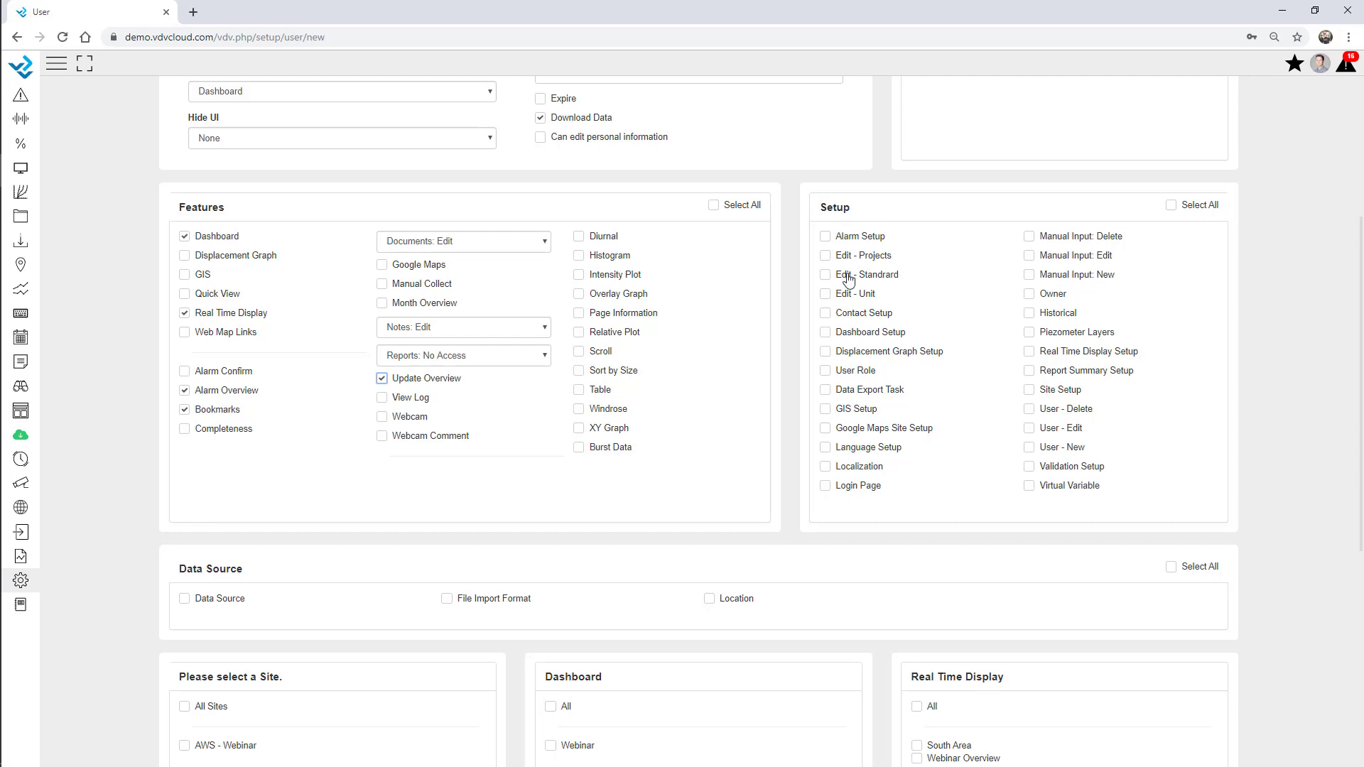
triple_click(838, 237)
left_click(825, 238)
Grant access to All Sites, all Dashboards and all Real Time Displays
scroll(826, 242, "down", 5)
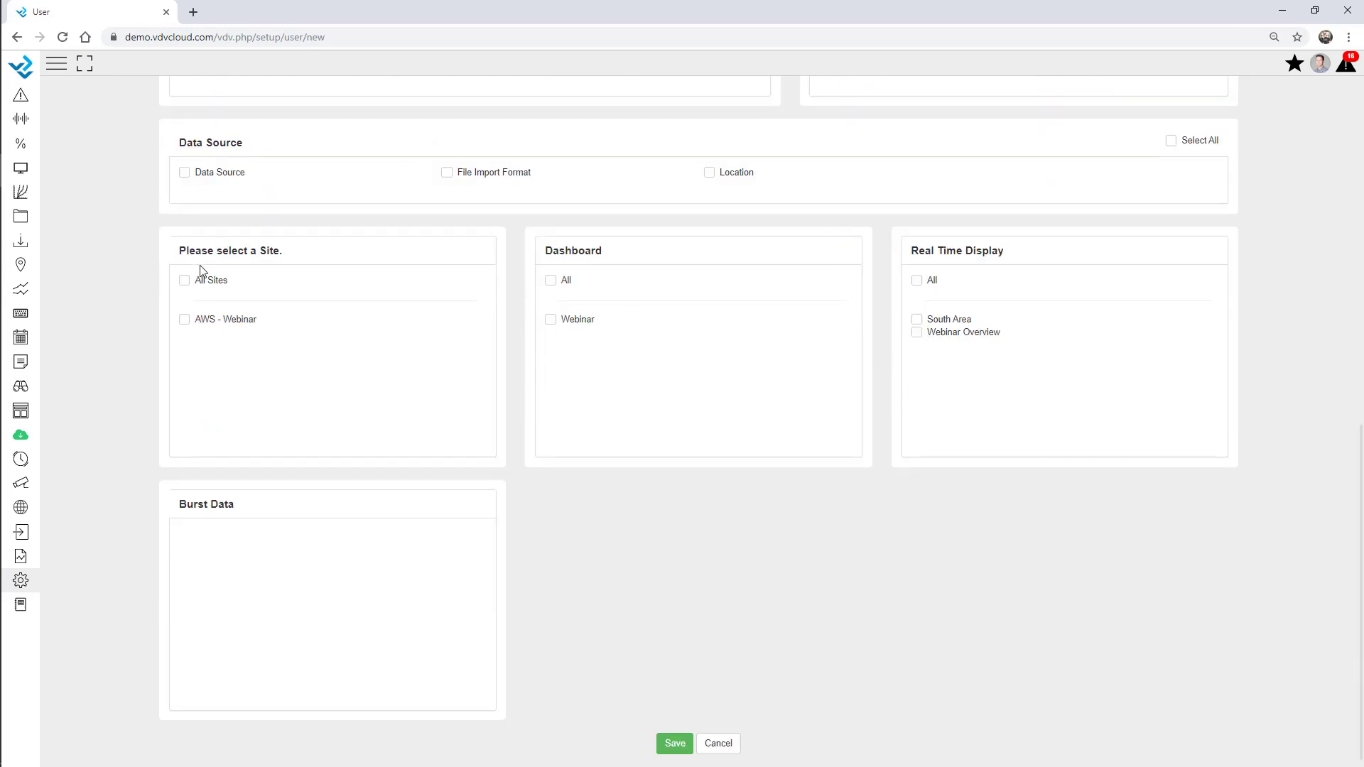
double_click(275, 253)
double_click(574, 253)
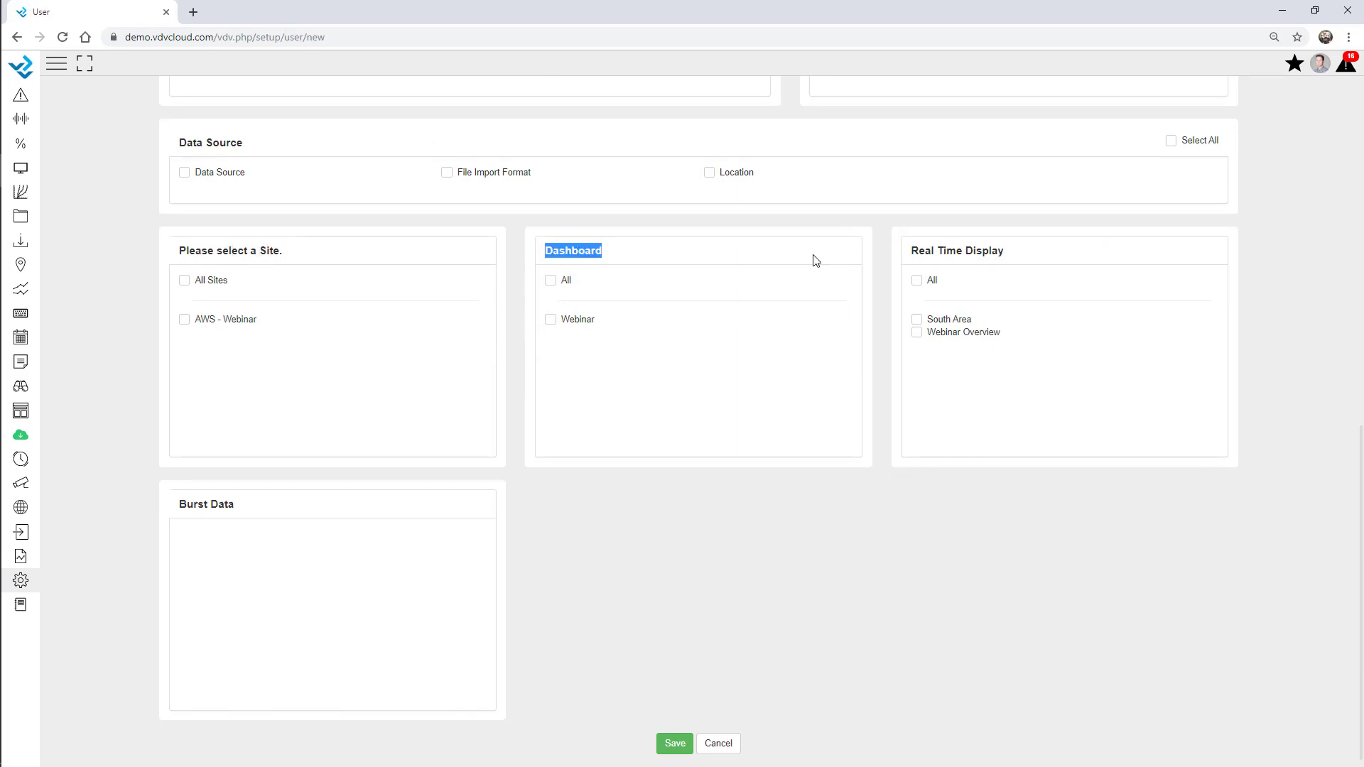
left_click(960, 247)
left_click(551, 281)
left_click(916, 281)
Briefly limit real-time access to Webinar Overview, restore All, and save the user
left_click(917, 333)
left_click(916, 281)
scroll(574, 415, "up", 9)
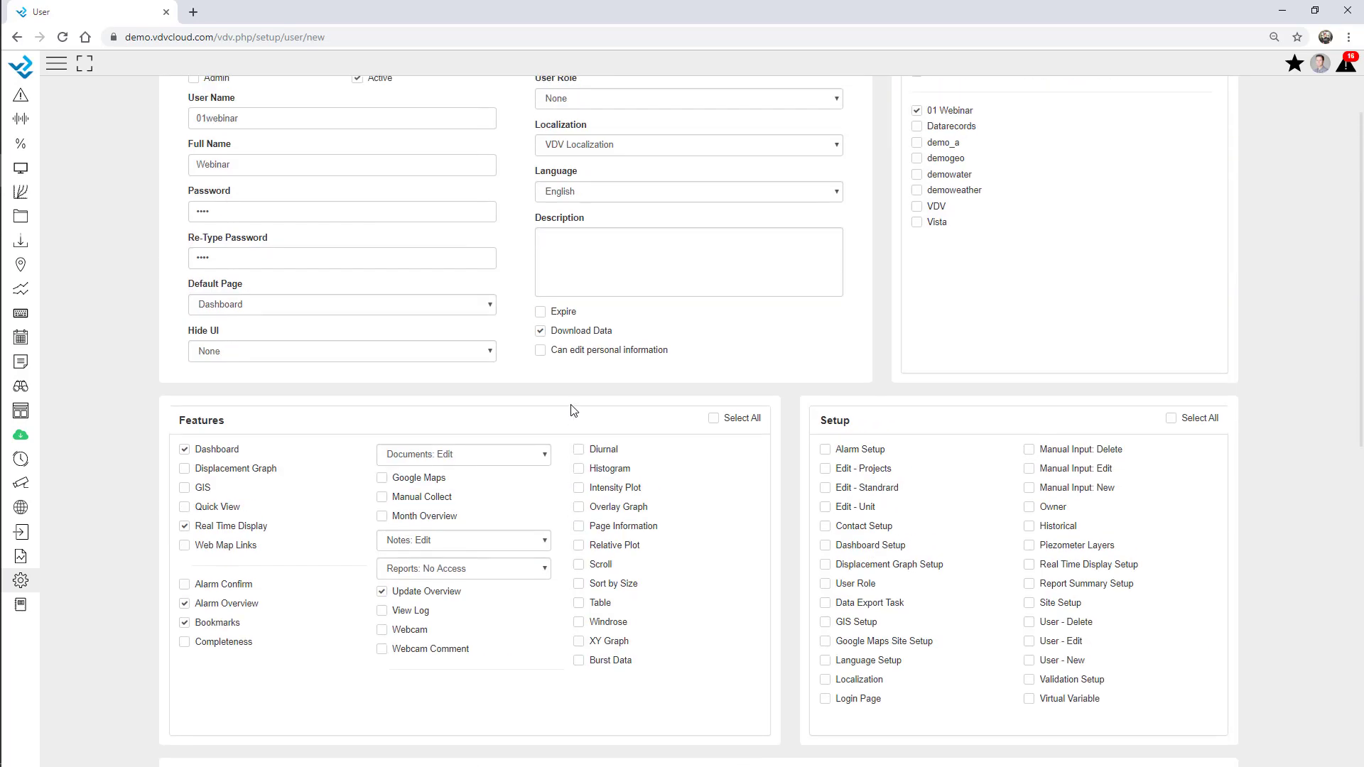
scroll(574, 410, "down", 9)
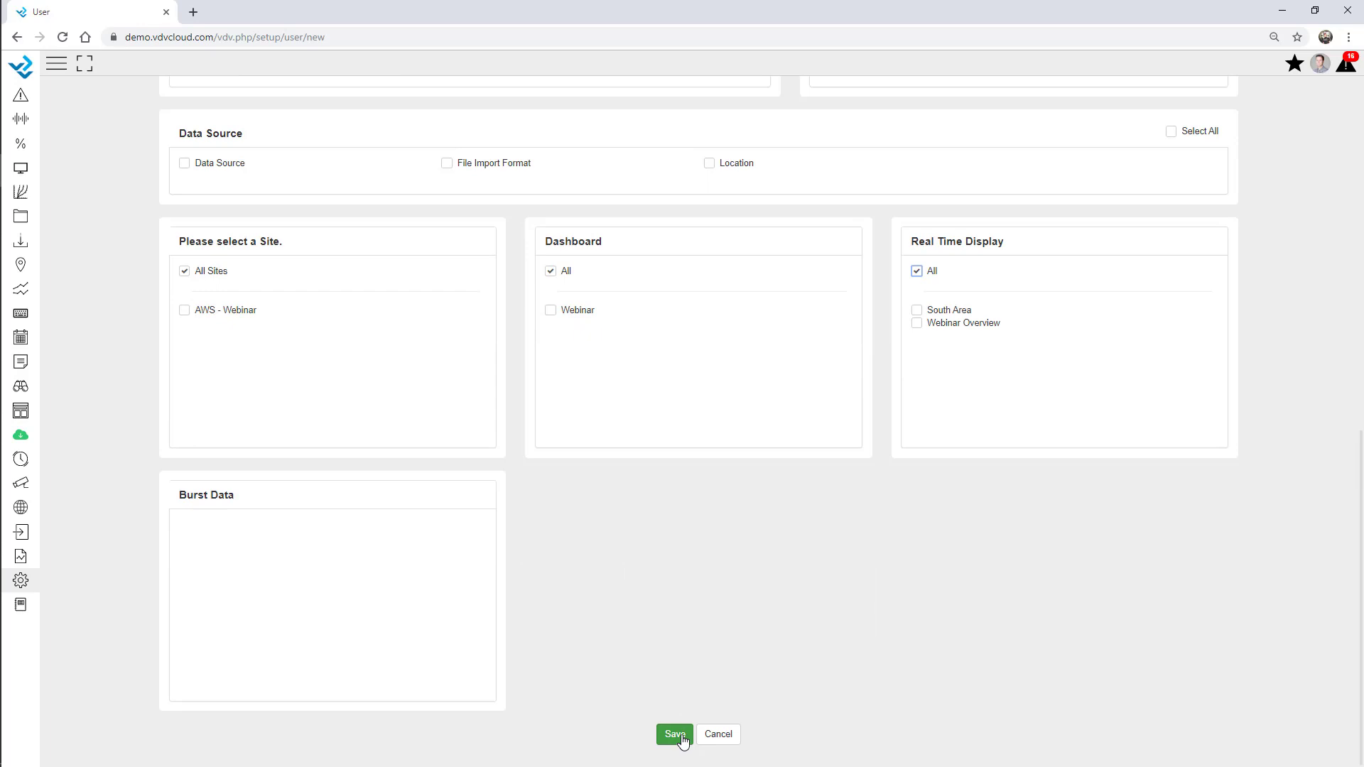
left_click(675, 735)
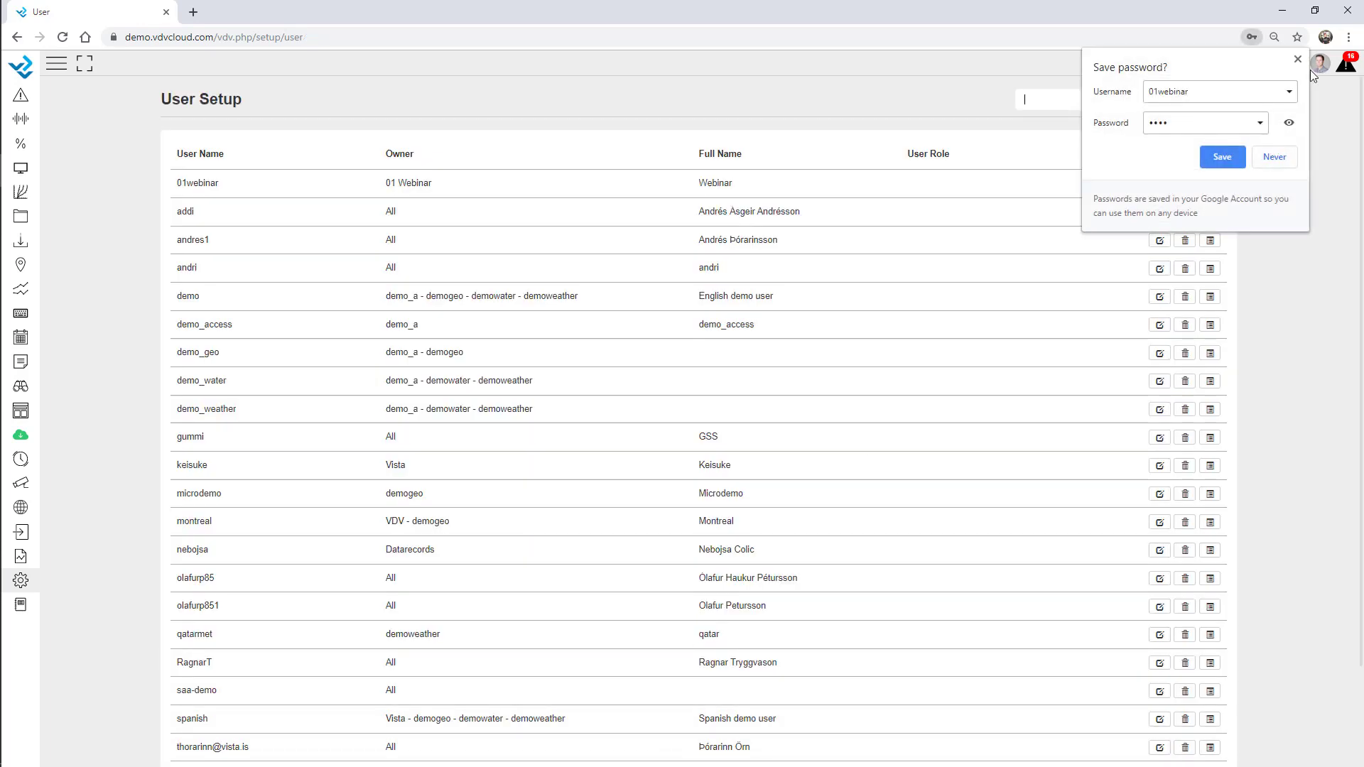
Dismiss Chrome's save-password prompt and launch Microsoft Edge from Windows search
left_click(1297, 59)
key("super+s")
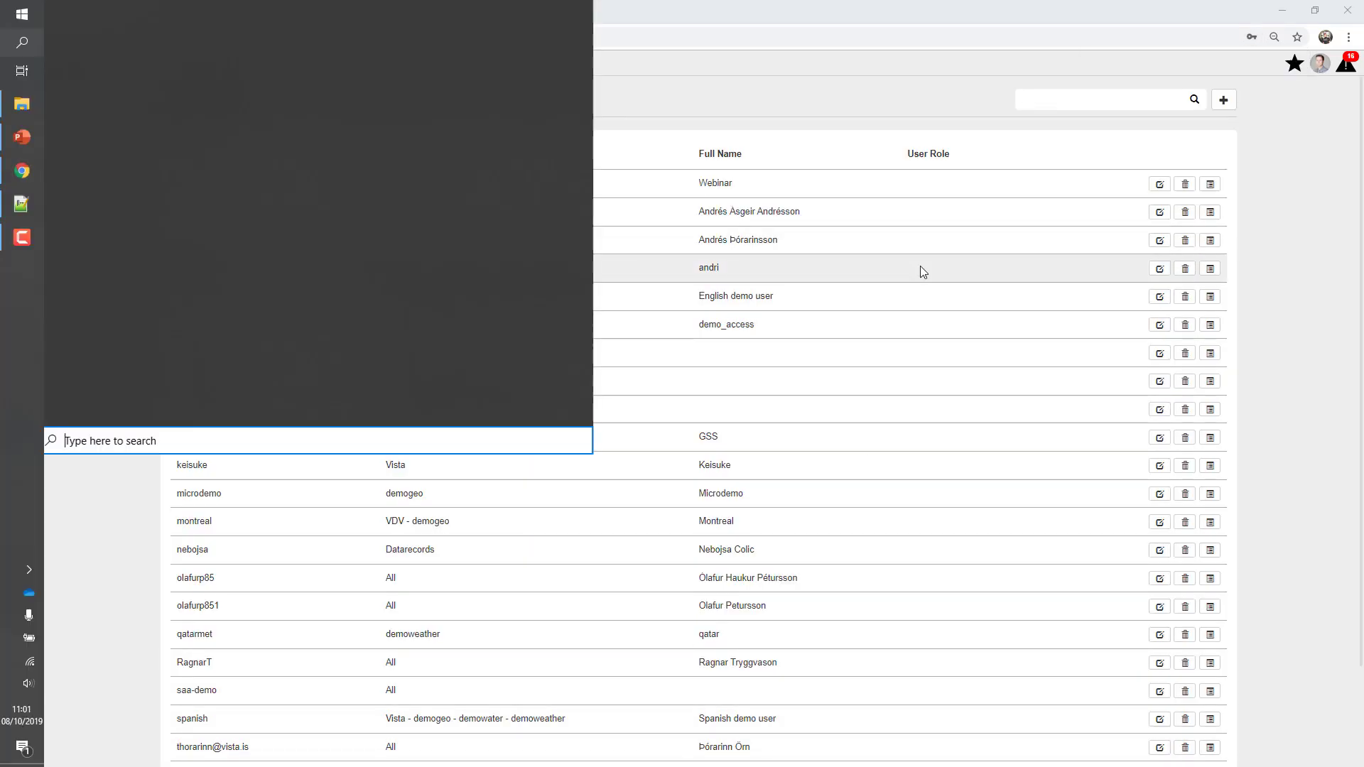
type("edge")
key("Return")
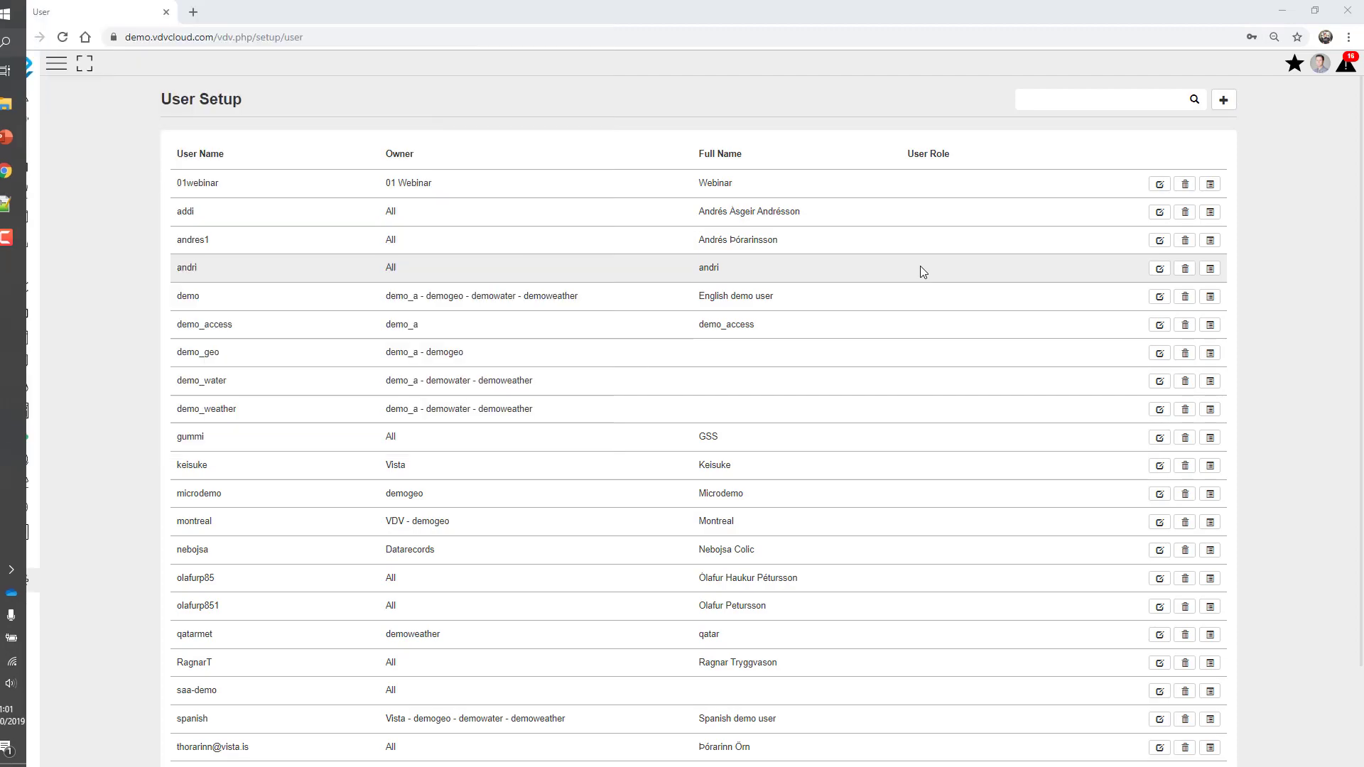
In Edge, go to demo.vdvcloud.com and log in with the new user's name and password
left_click(382, 37)
type("de")
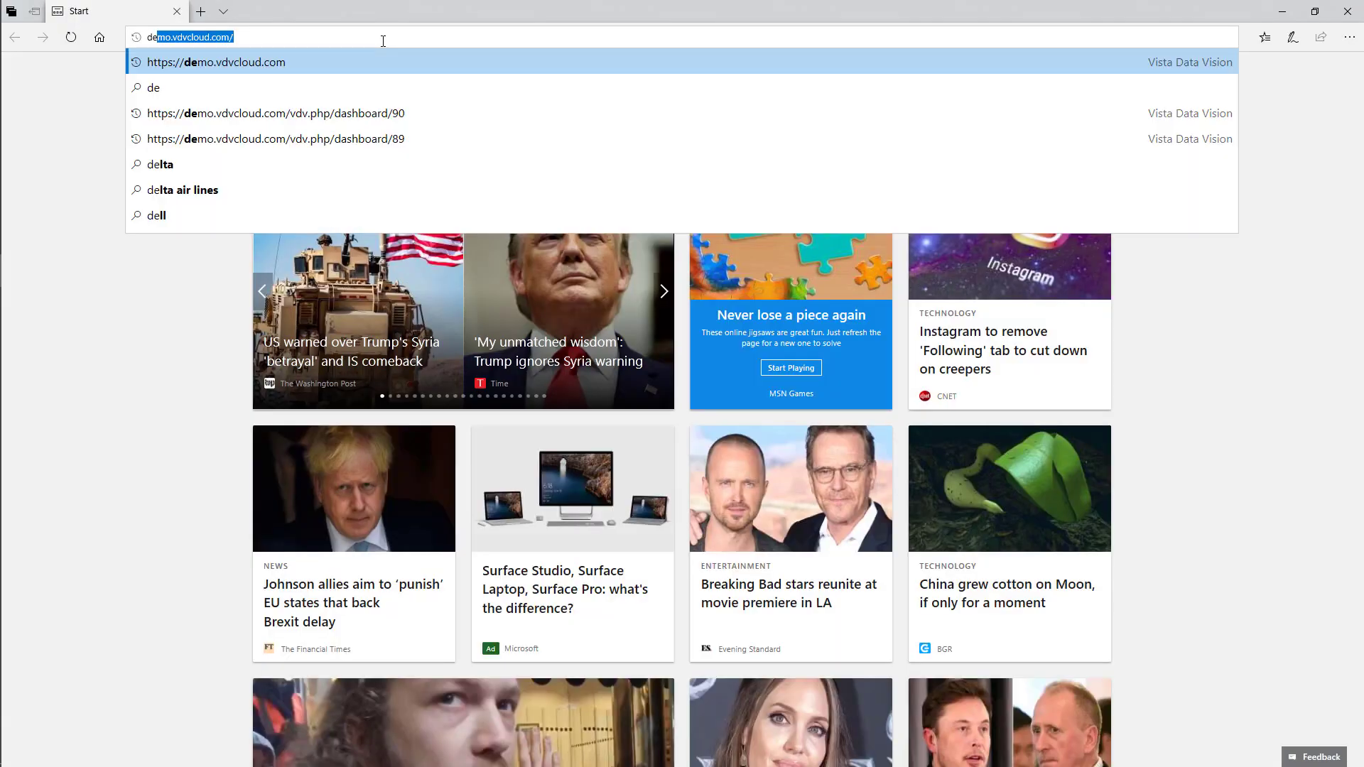
type("mo")
key("Return")
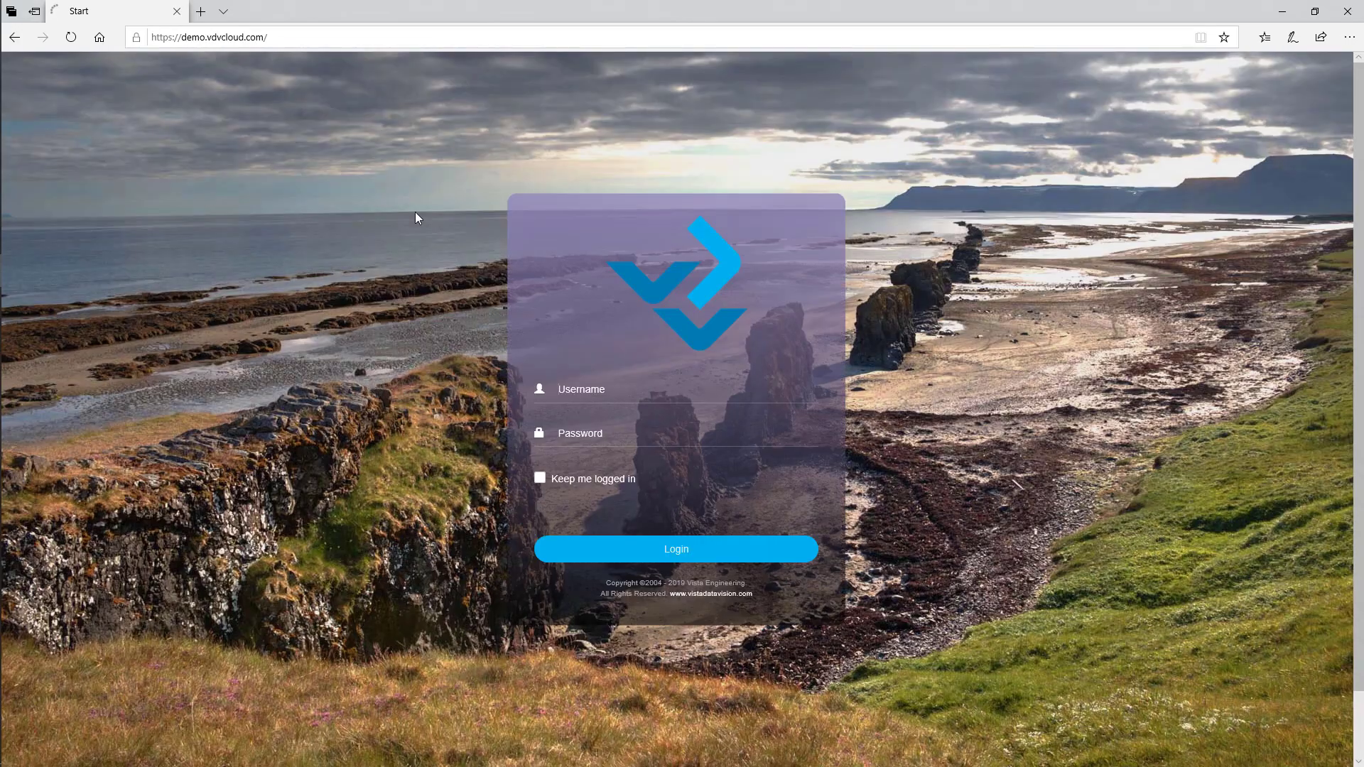
type("01webinar")
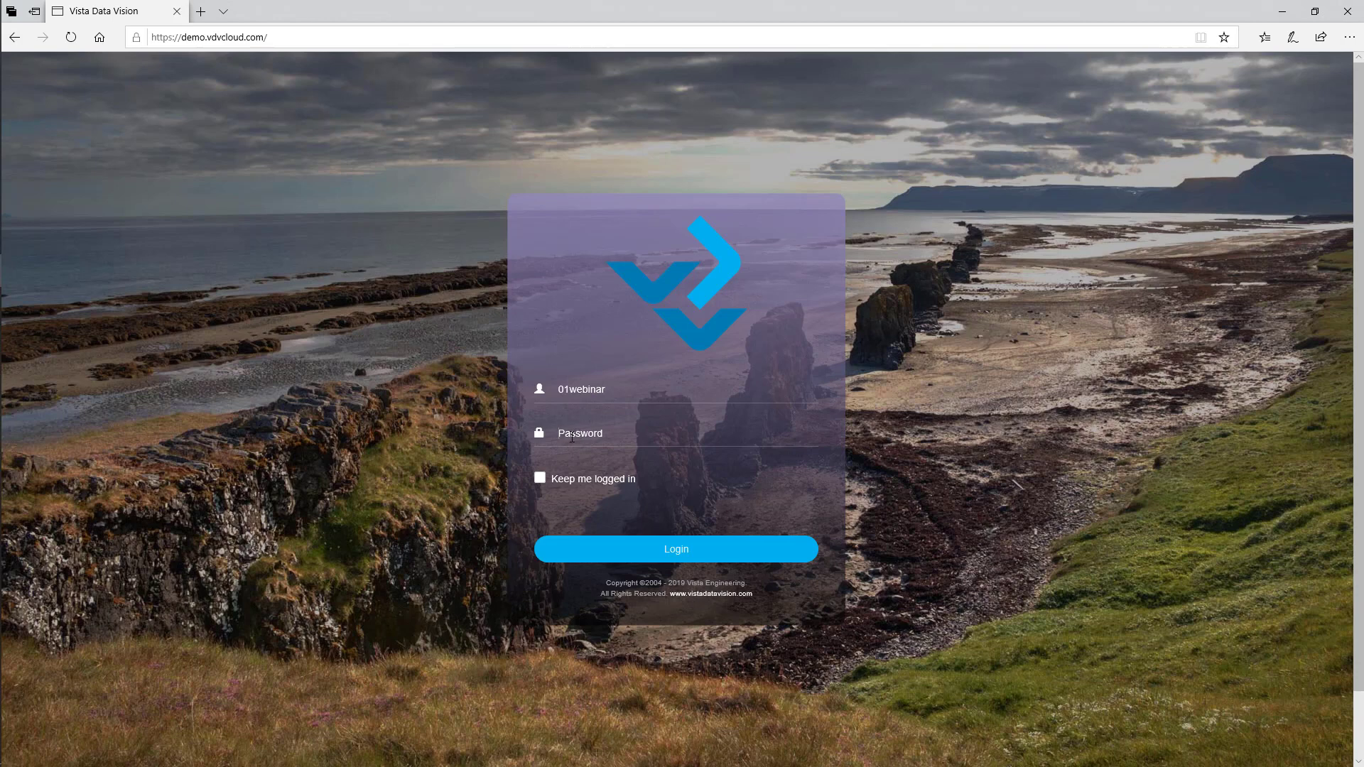
left_click(571, 433)
type("•••••")
left_click(642, 557)
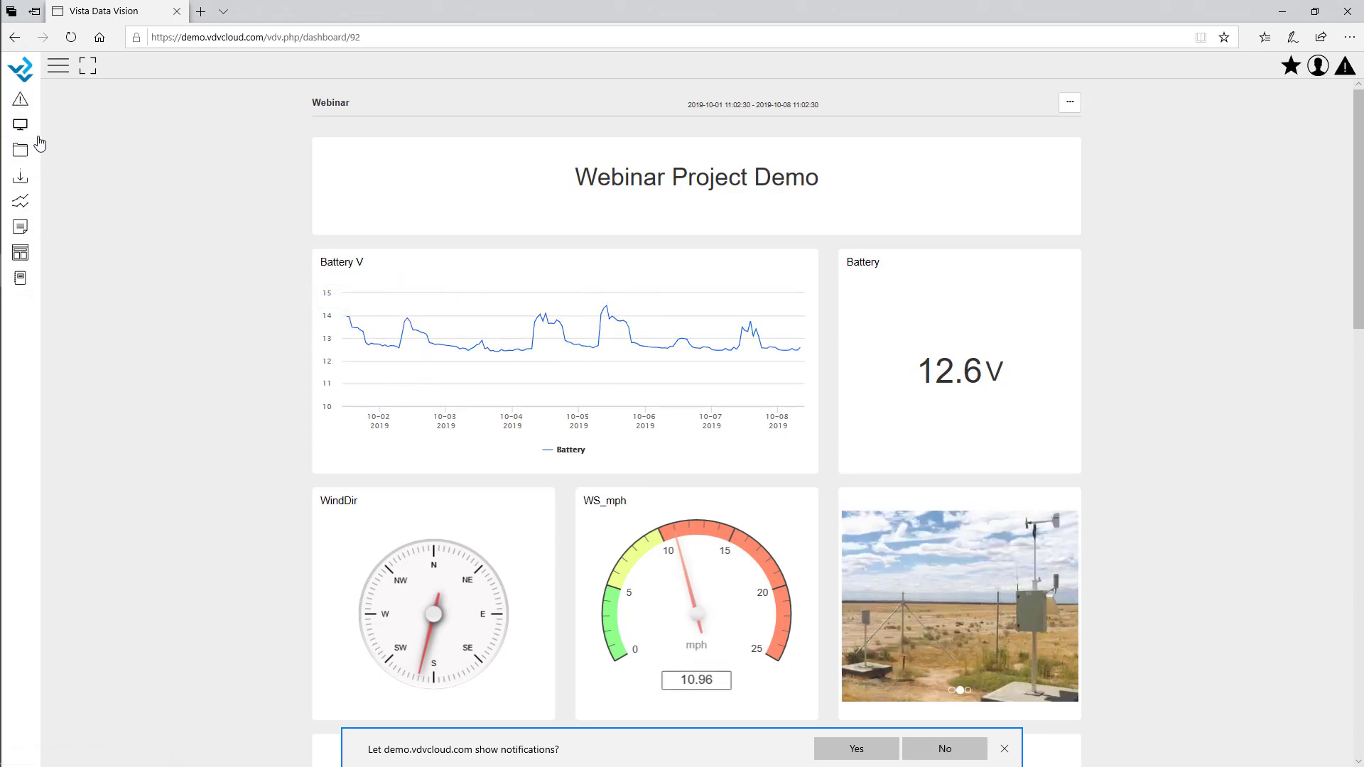
Check the new user's Alarm, Dashboard and Real Time Display access from the sidebar, then minimise Edge
left_click(58, 68)
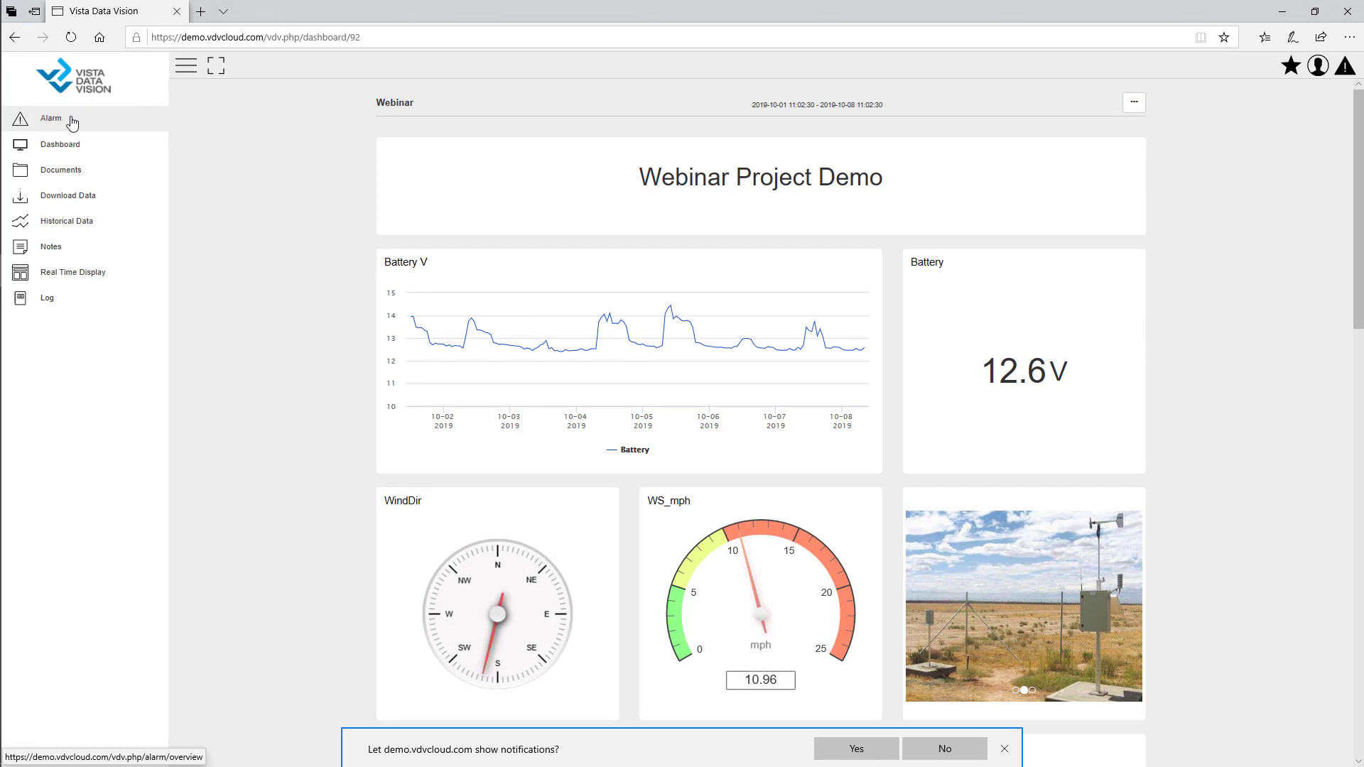
left_click(51, 119)
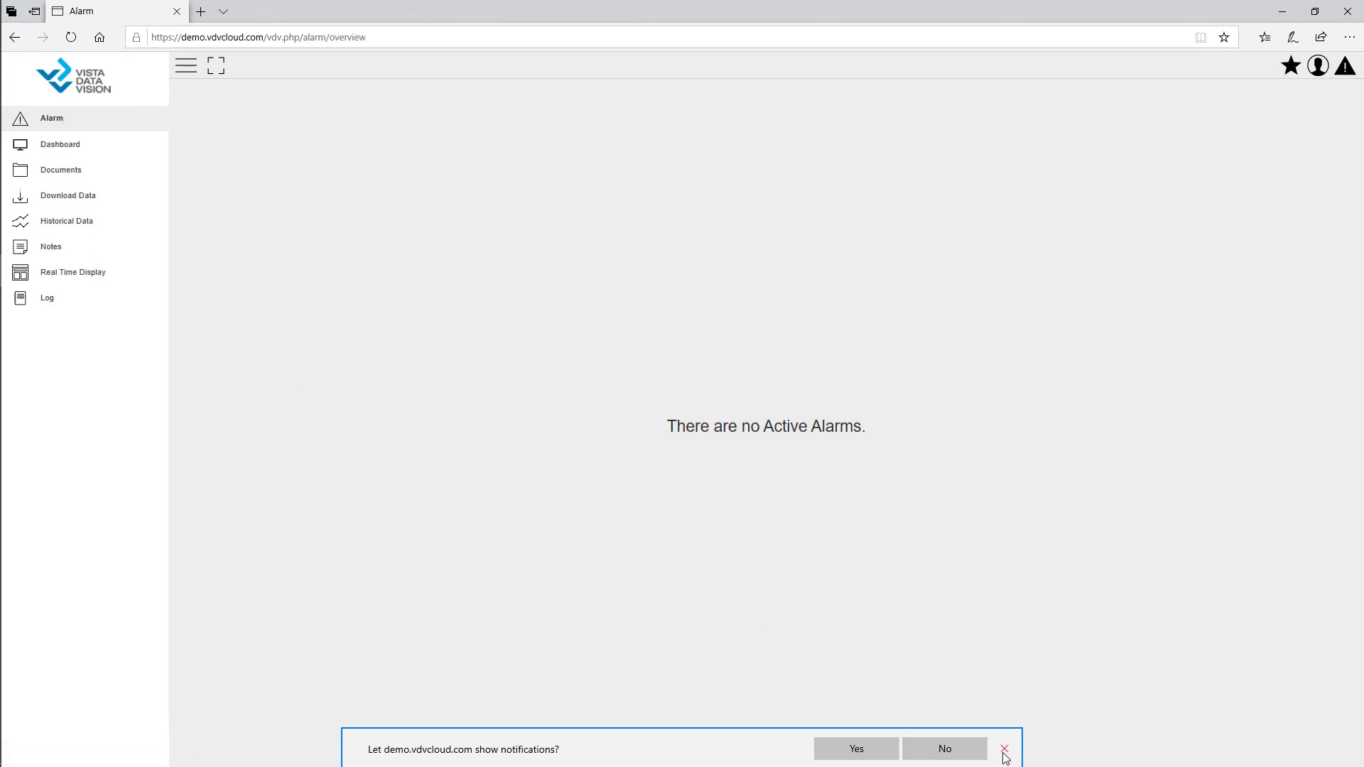
left_click(1005, 749)
left_click(59, 150)
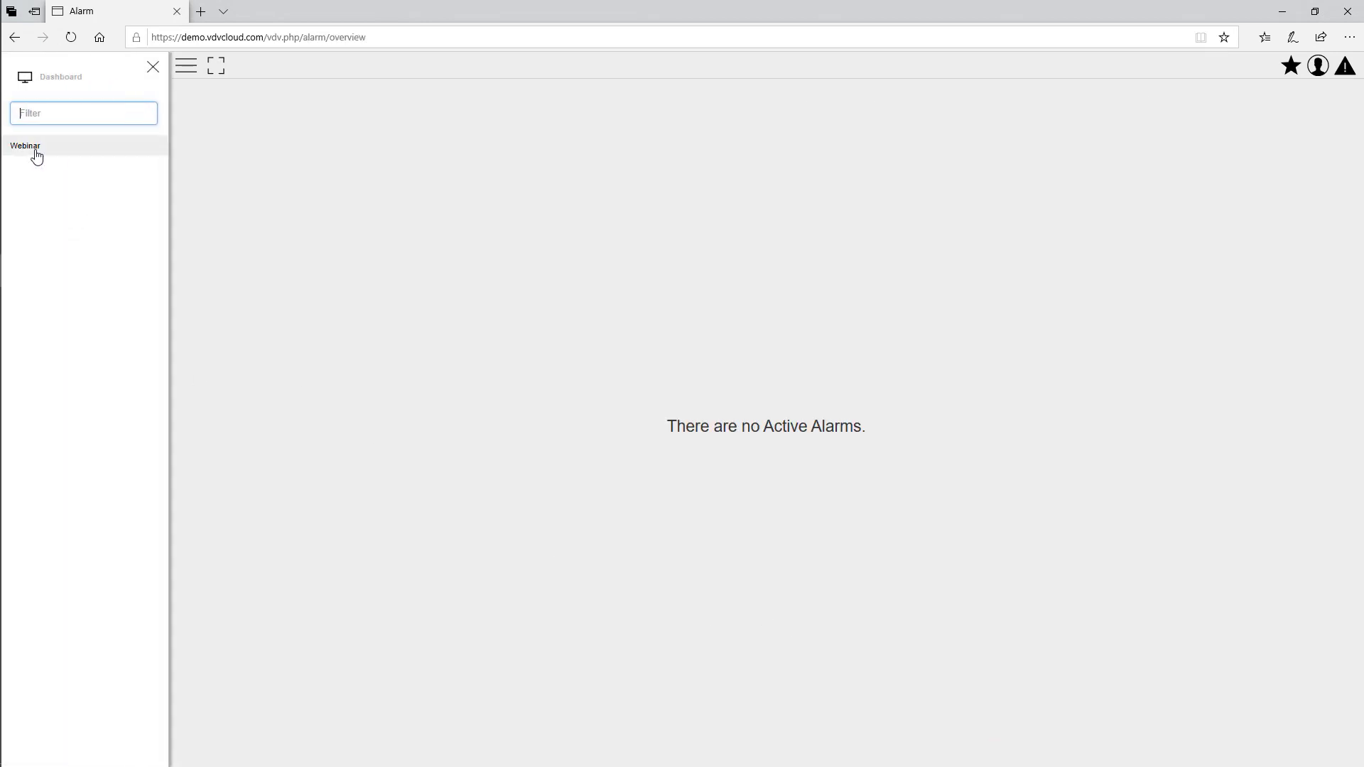
left_click(154, 67)
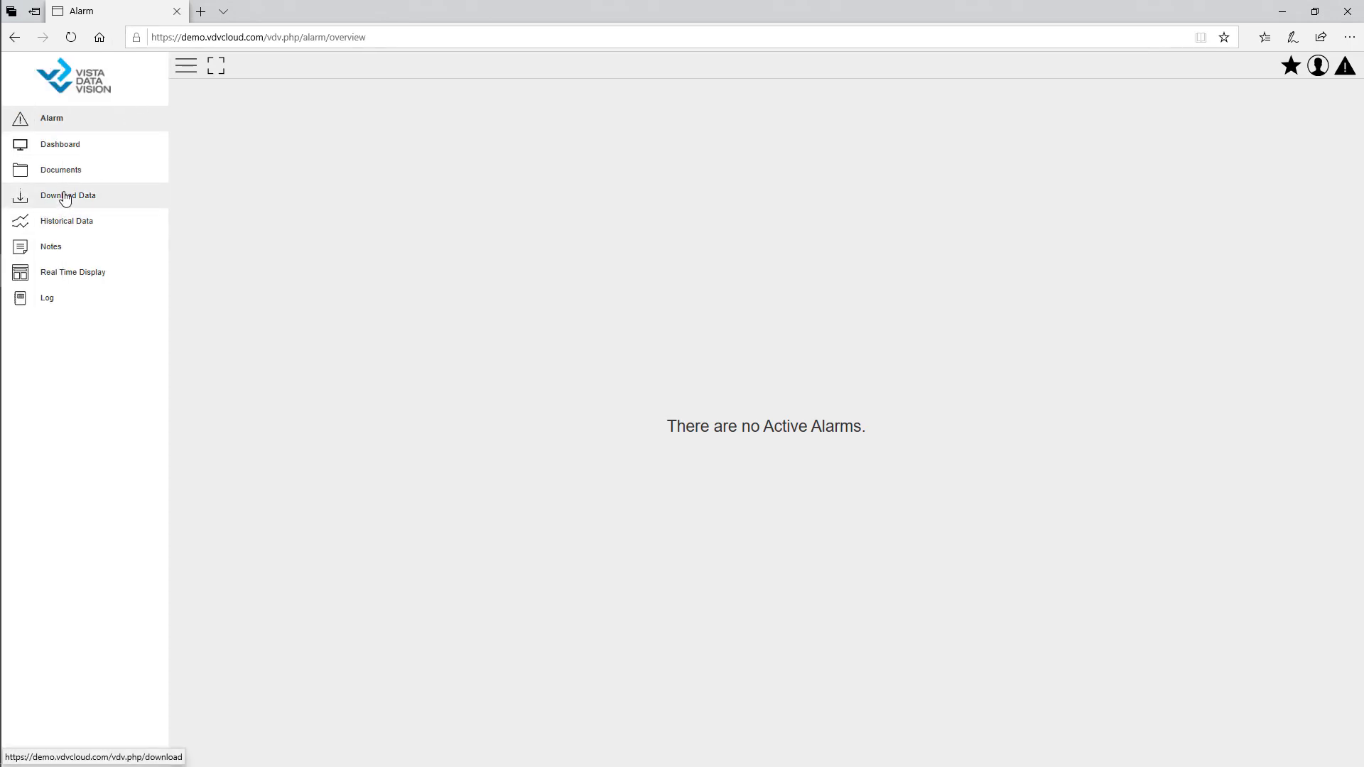
left_click(84, 274)
left_click(152, 67)
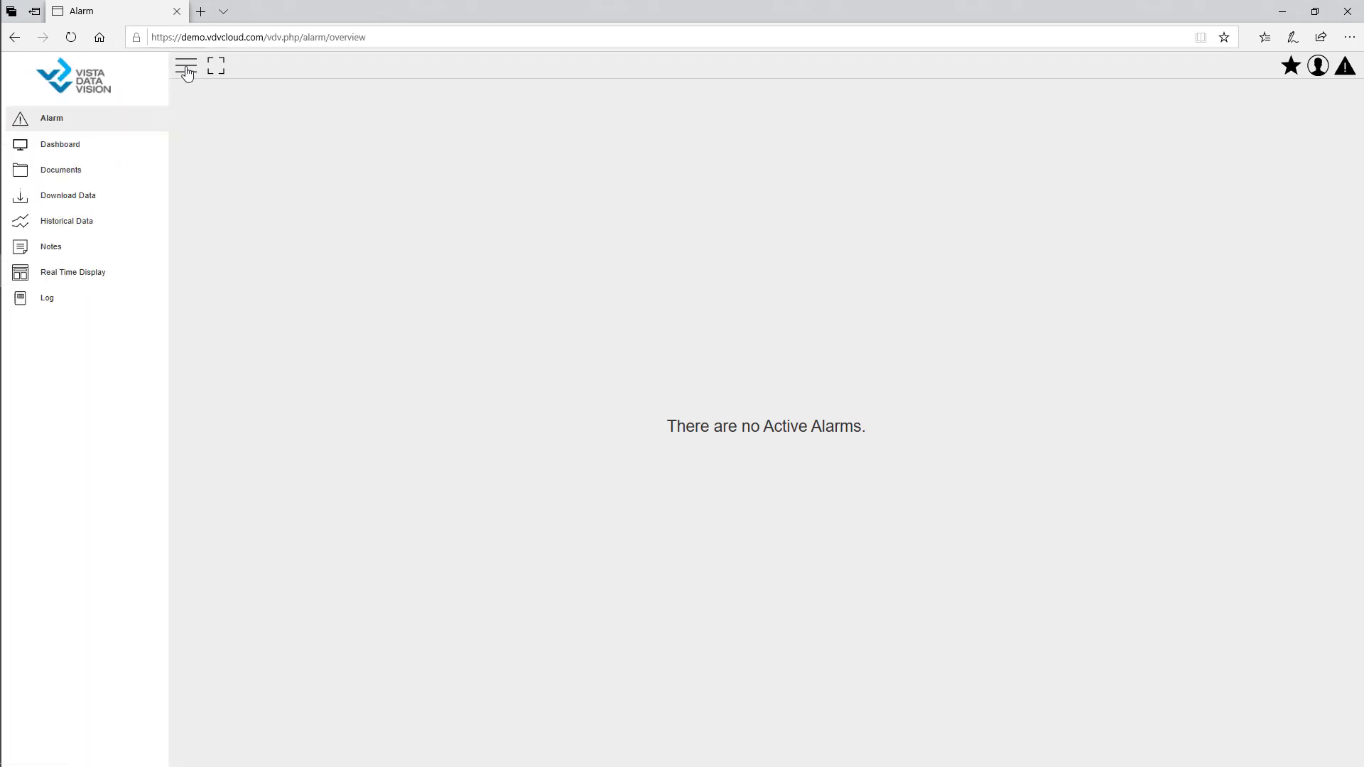
left_click(185, 66)
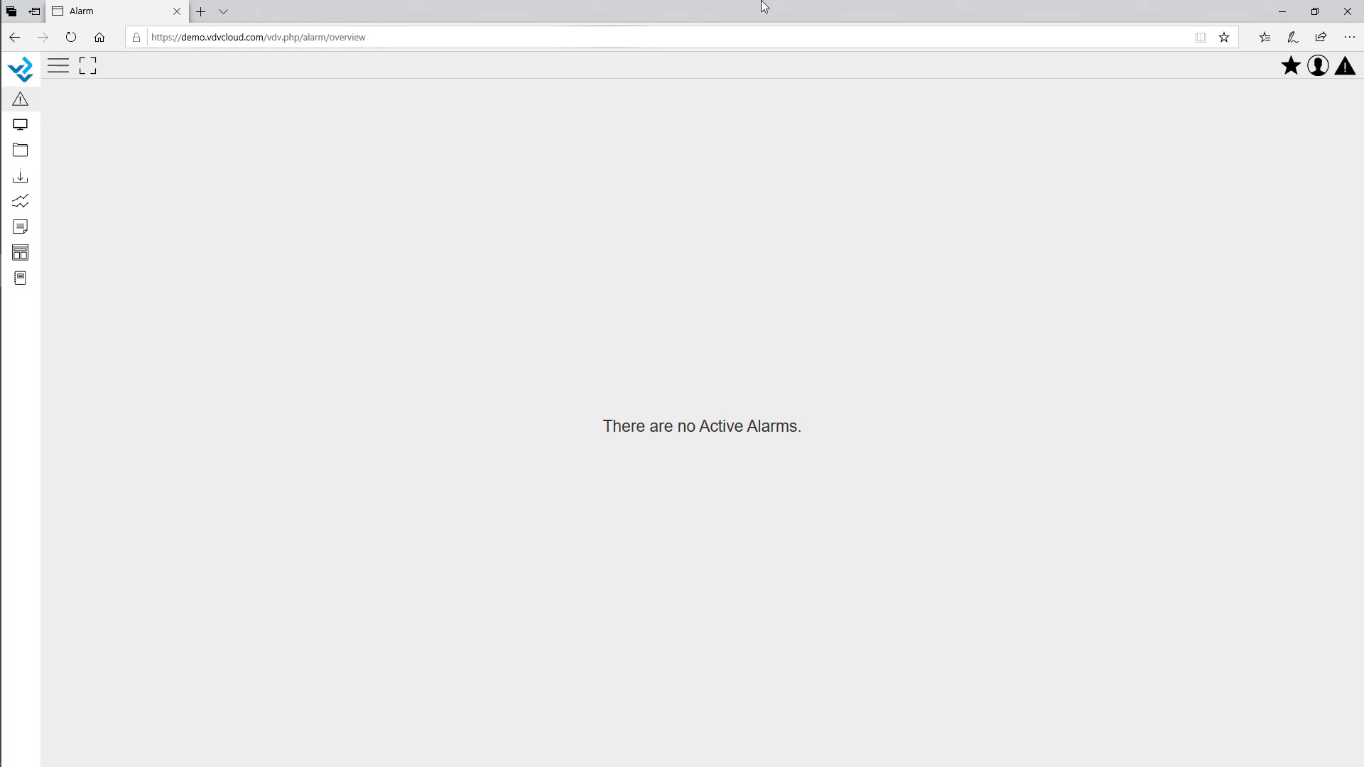
left_click(1282, 11)
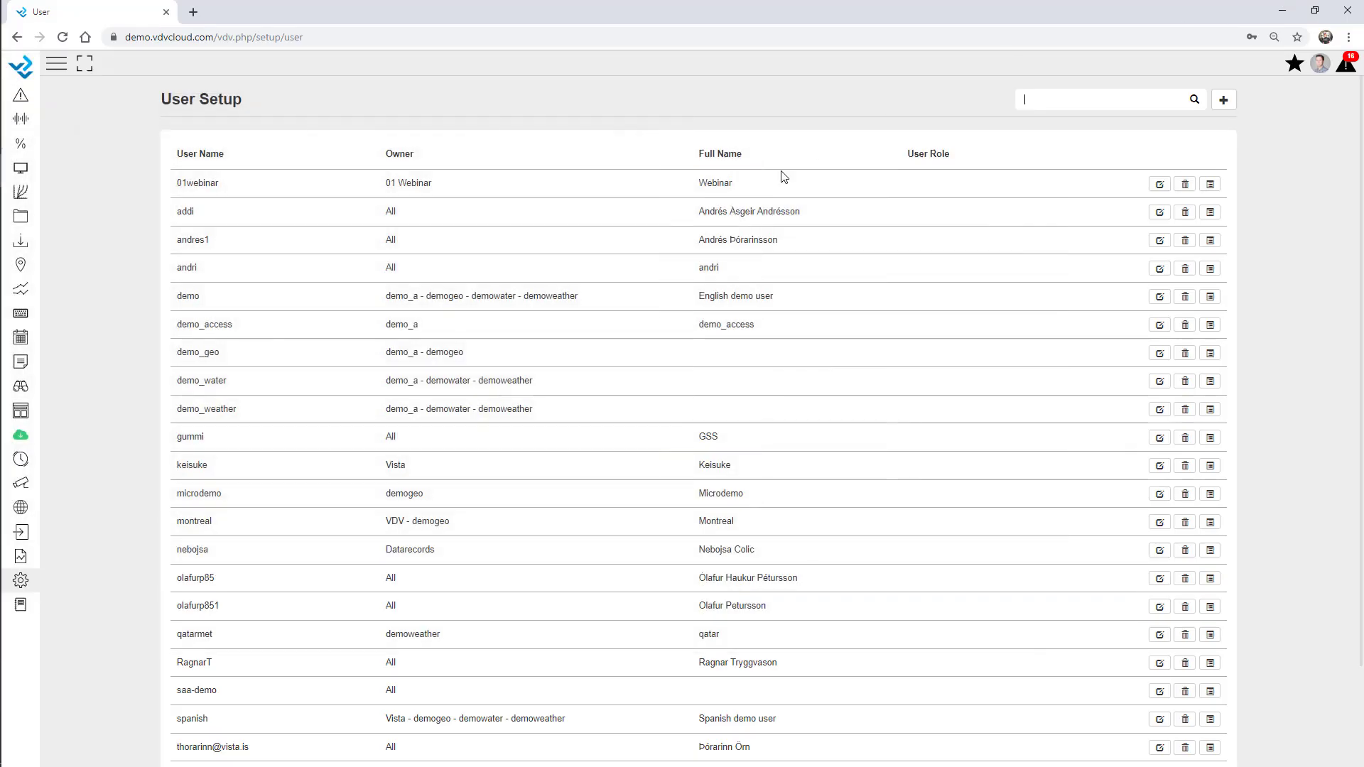
Filter User Setup by 'web' and edit the 01webinar user
left_click(1091, 103)
type("web")
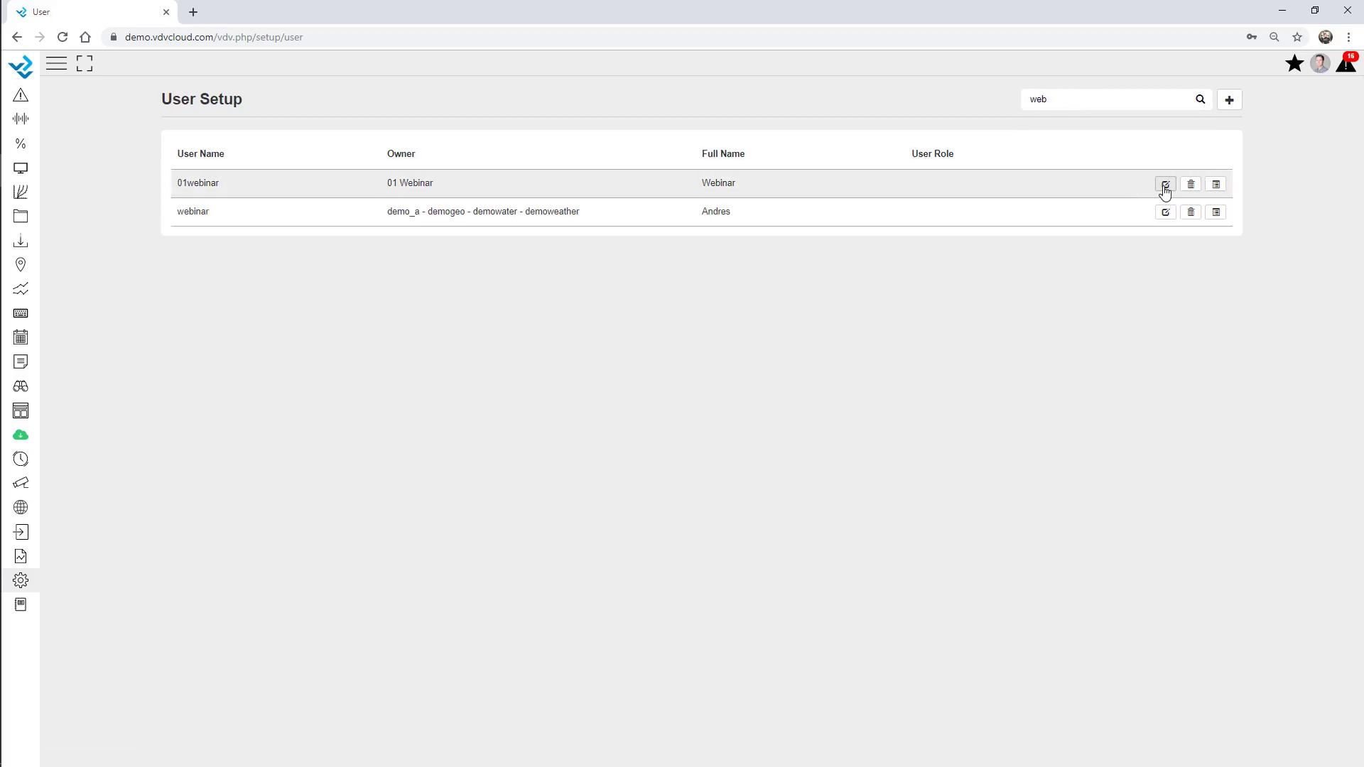
left_click(1165, 186)
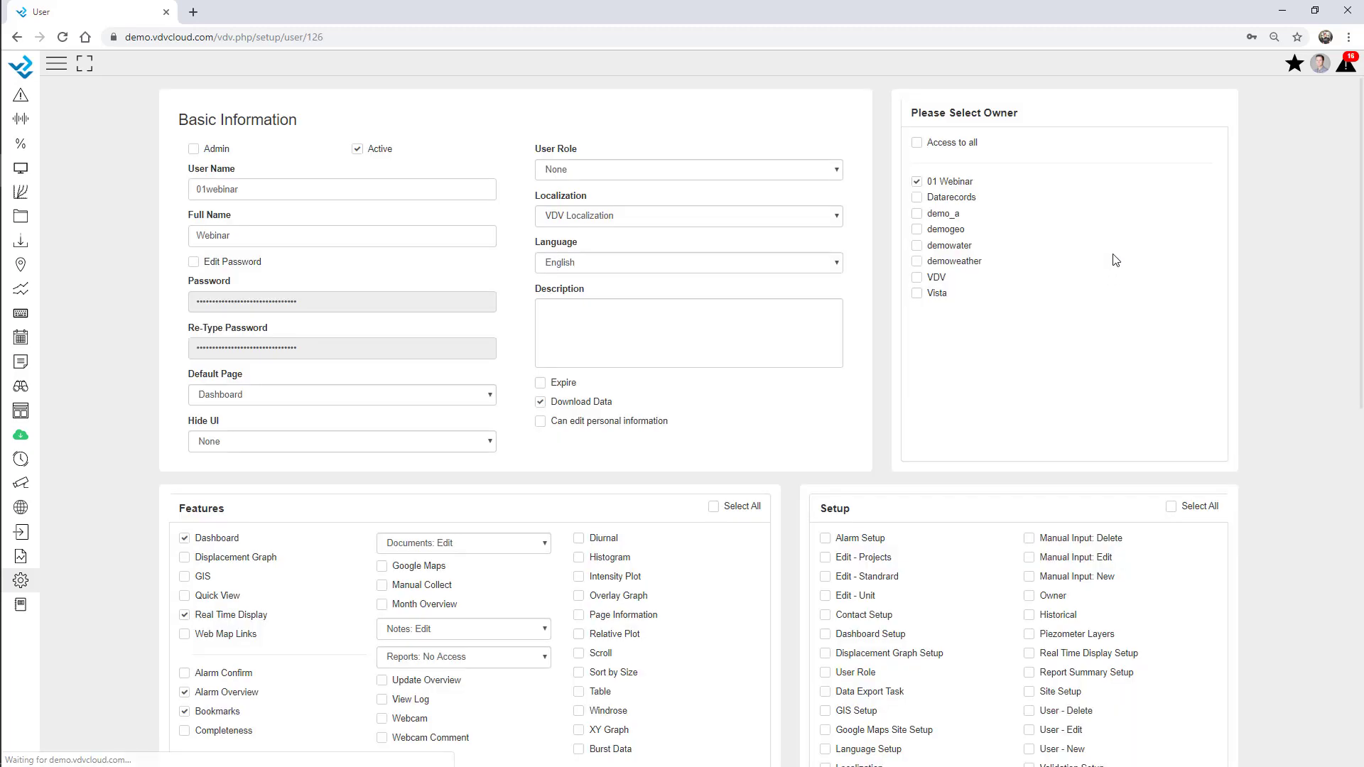
Toggle the demowater owner checkbox and save 01webinar with Update
left_click(916, 246)
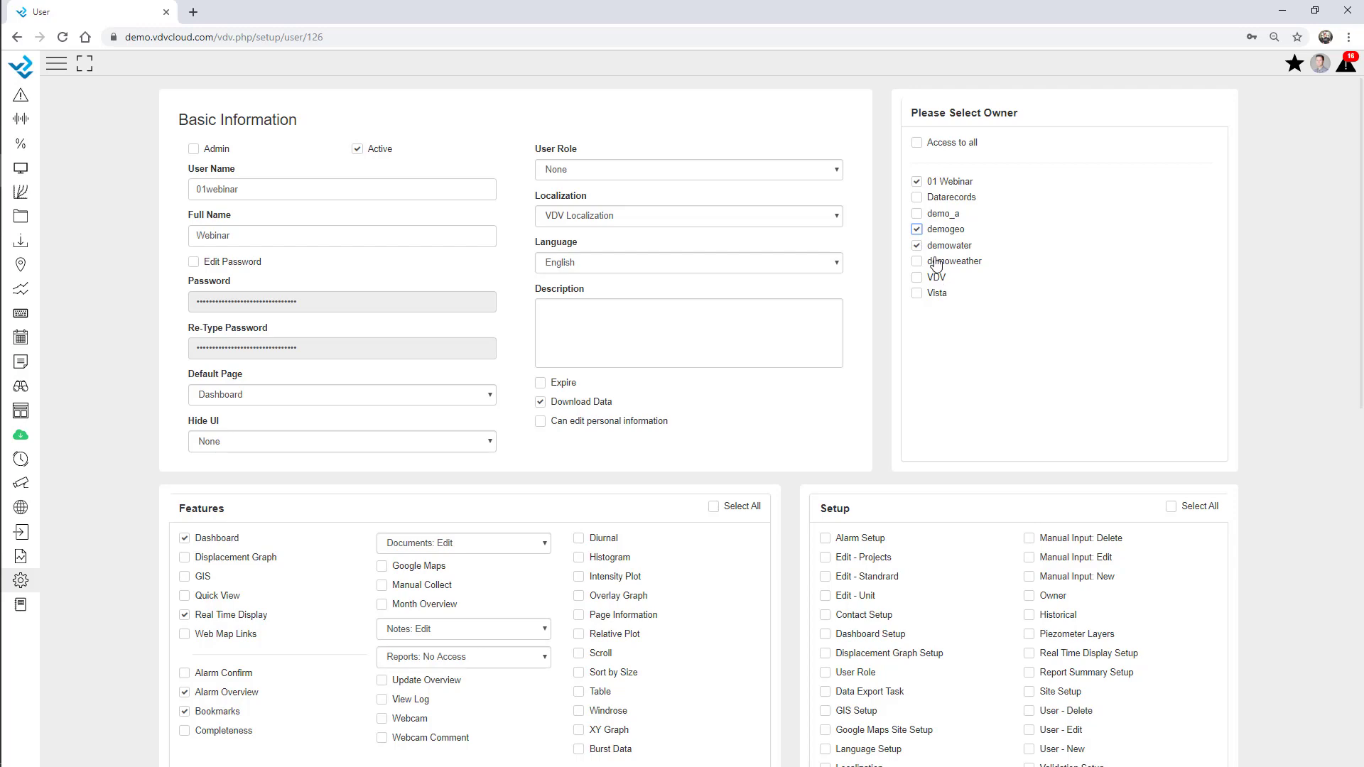
scroll(1276, 267, "down", 10)
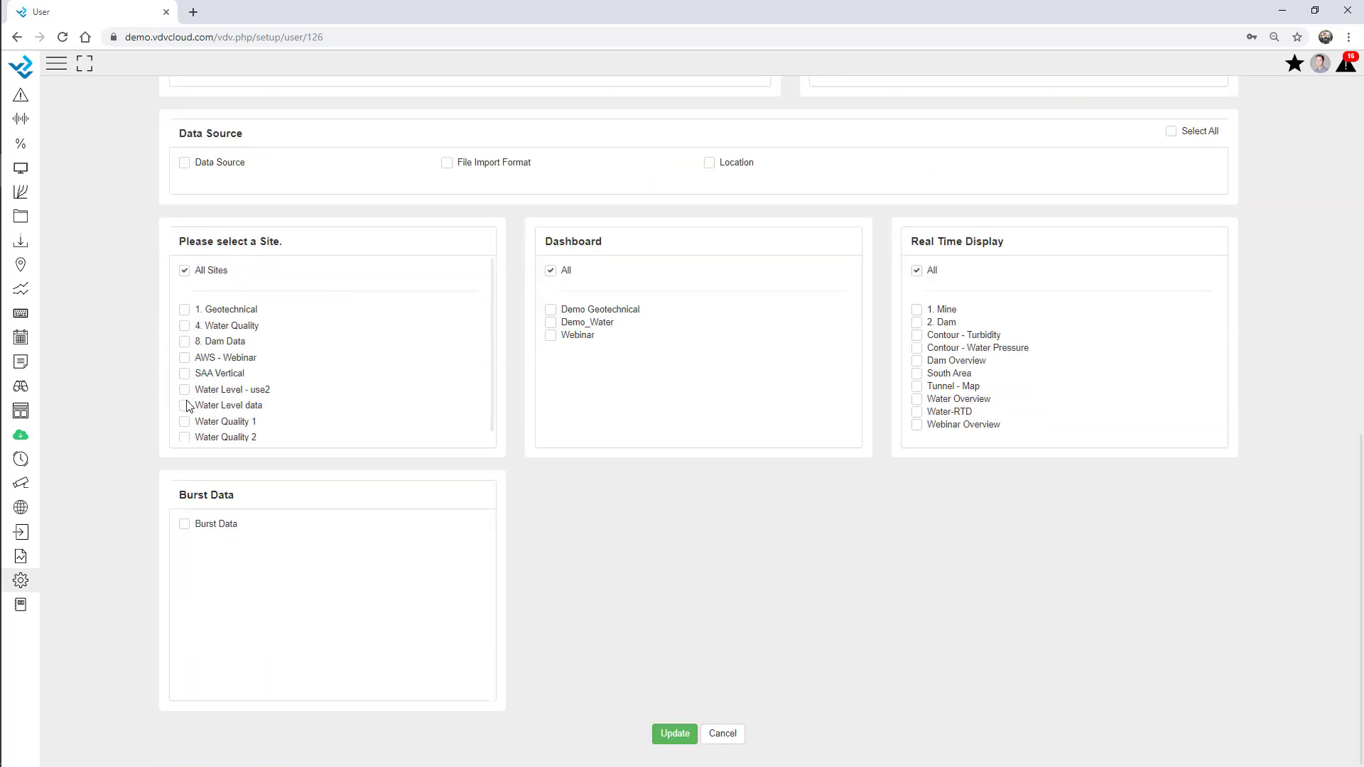
scroll(257, 380, "down", 1)
scroll(257, 380, "up", 1)
scroll(998, 361, "up", 6)
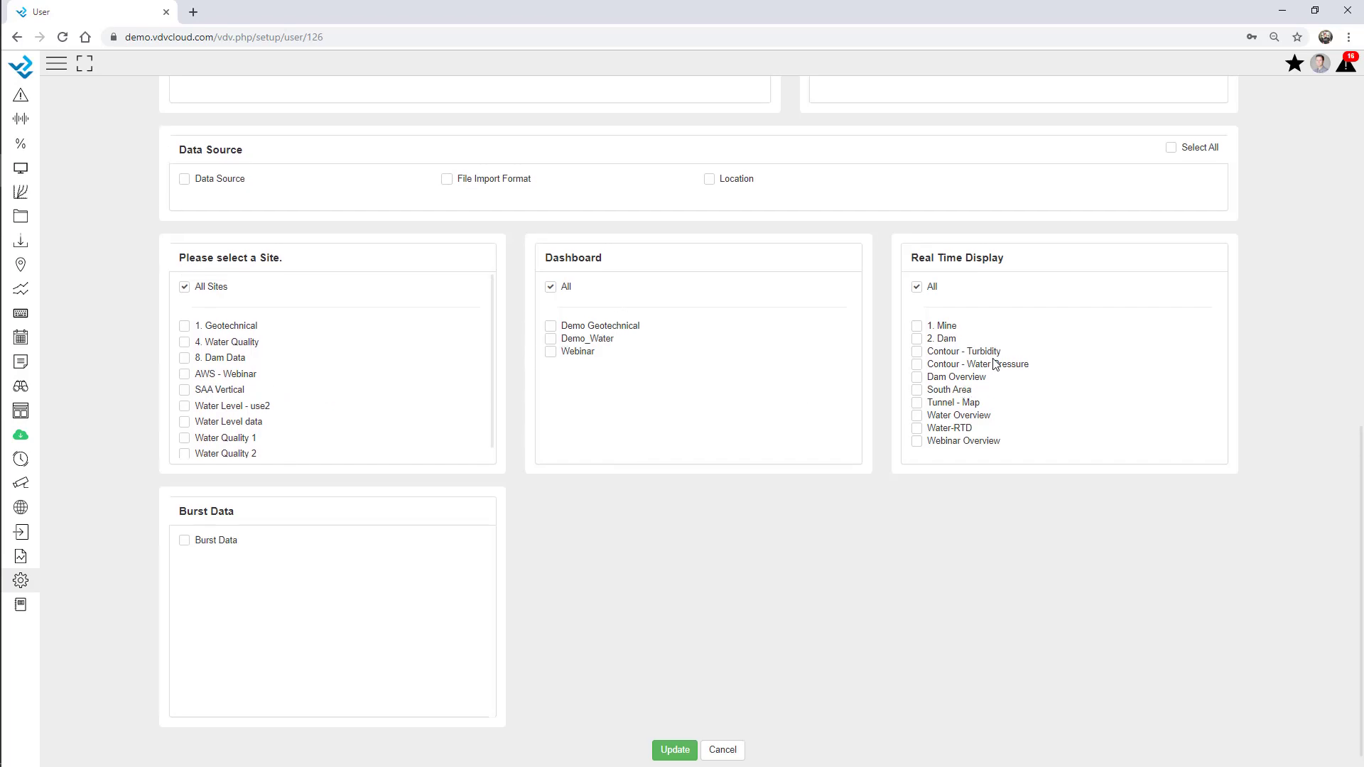
scroll(1100, 353, "up", 4)
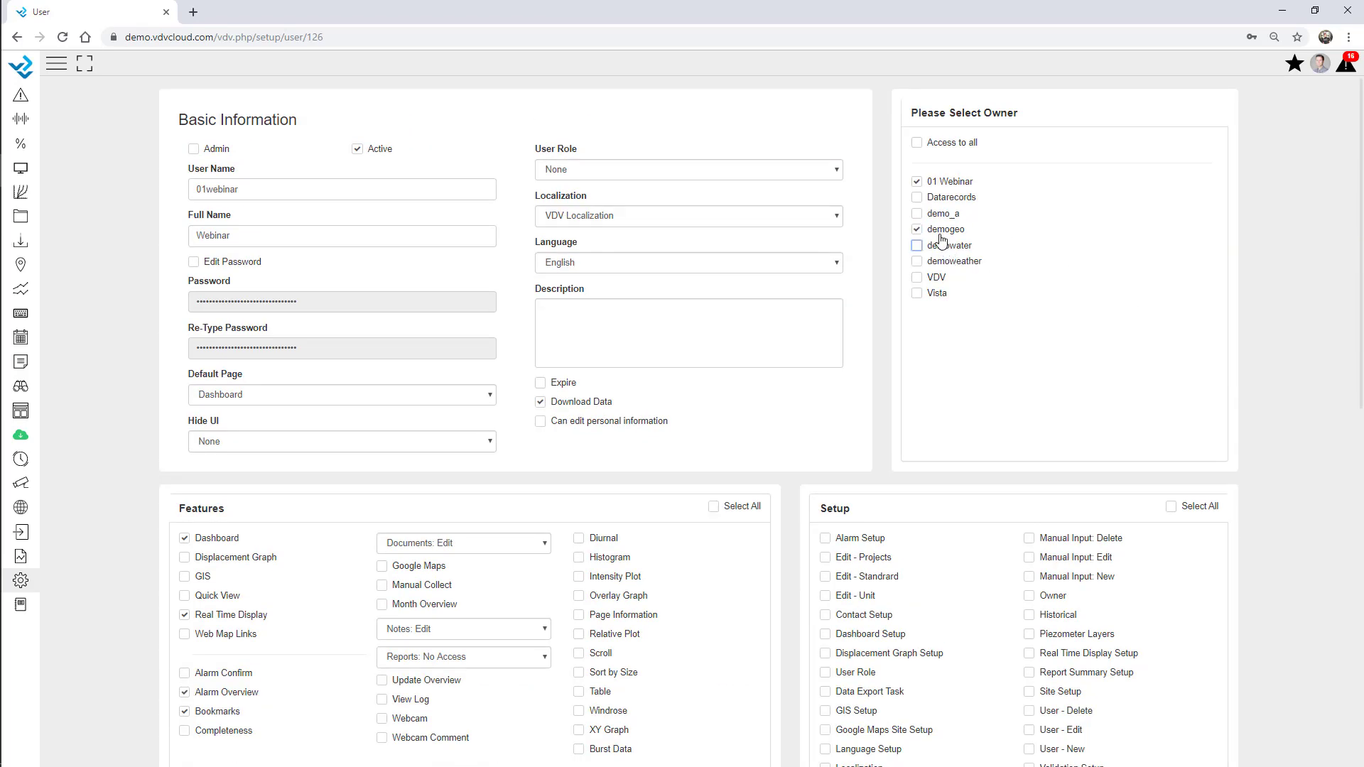
scroll(742, 538, "down", 9)
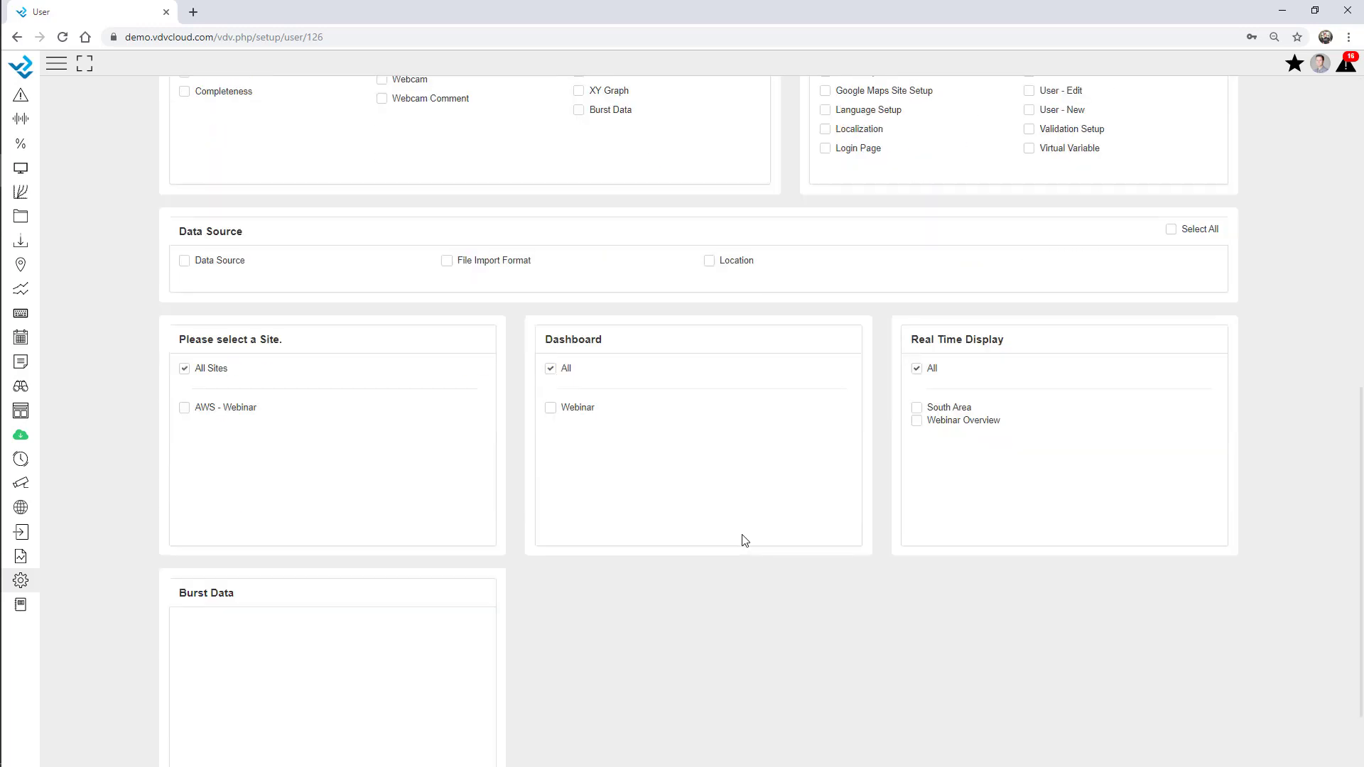
scroll(706, 639, "down", 2)
left_click(675, 736)
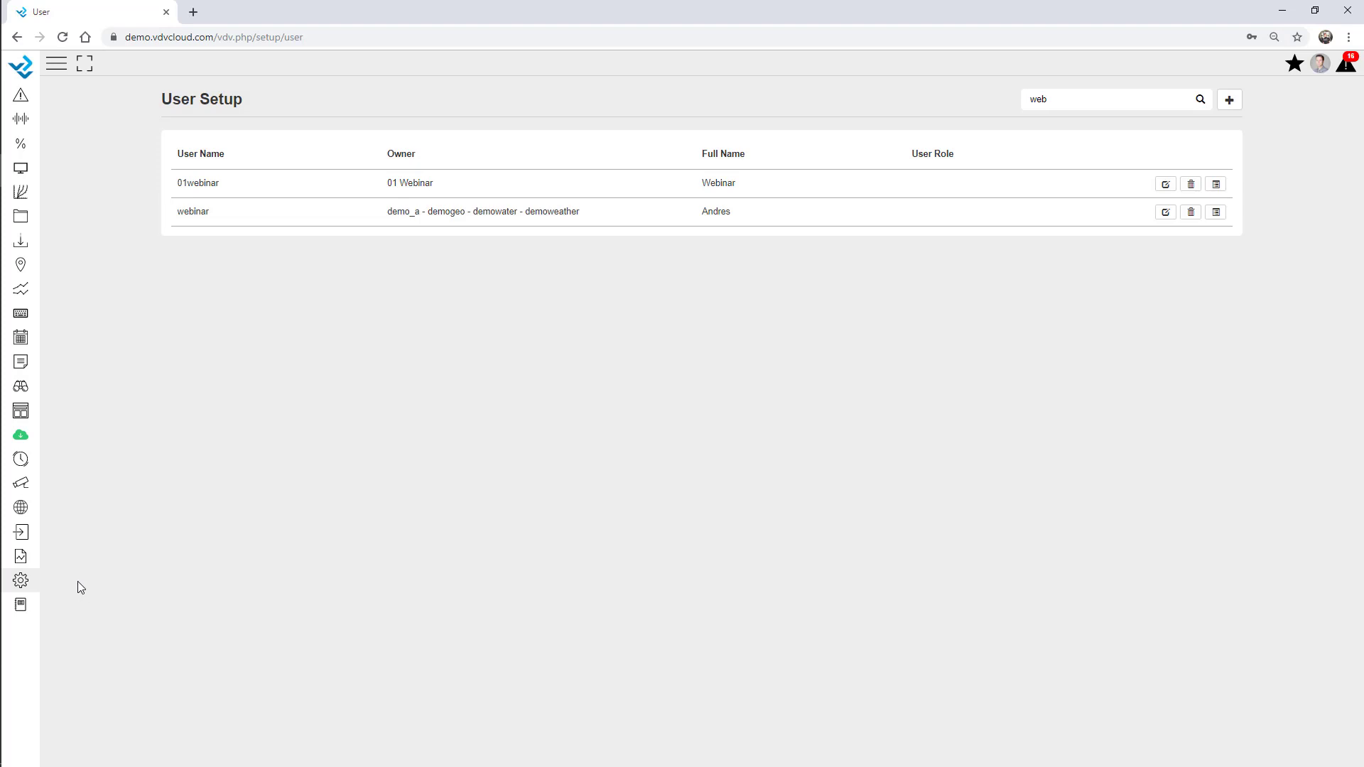
left_click(20, 582)
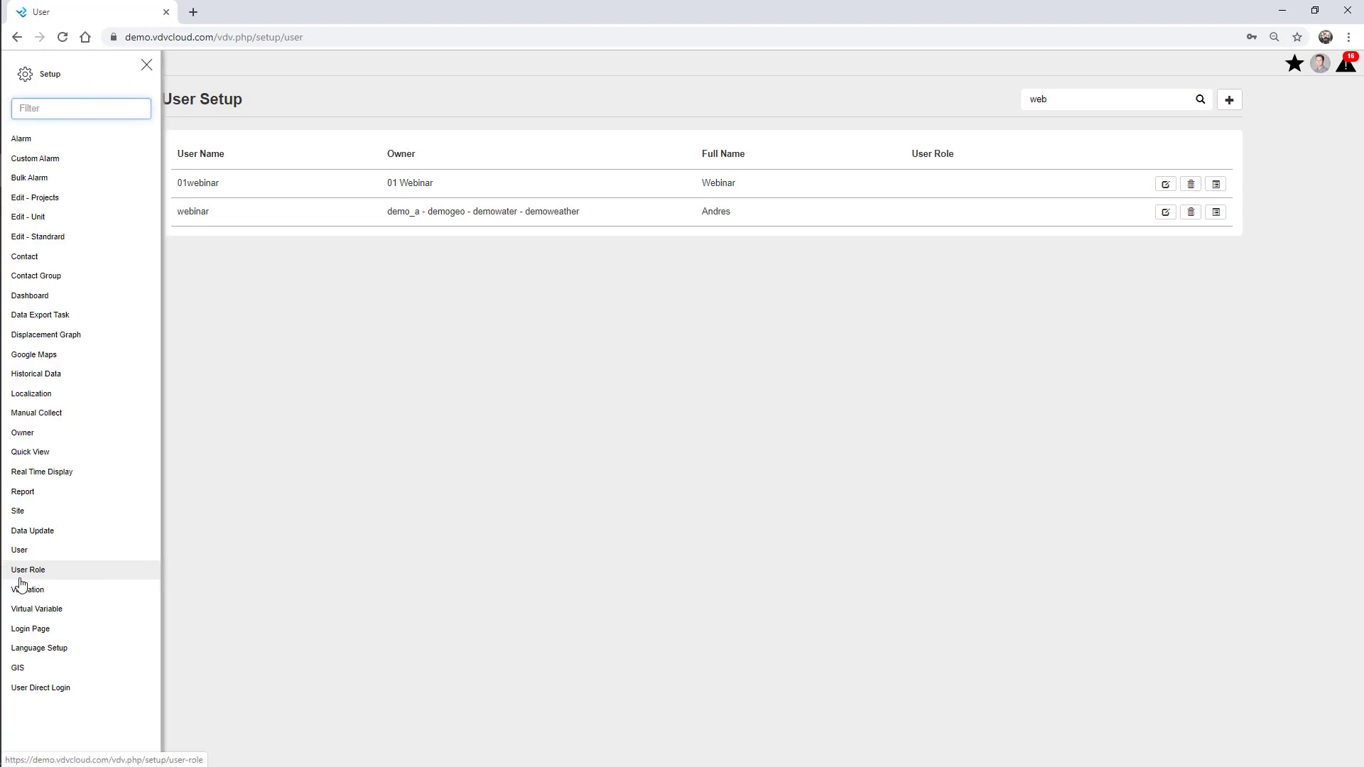
Start a new user role named Client Template with access to all owners
left_click(23, 571)
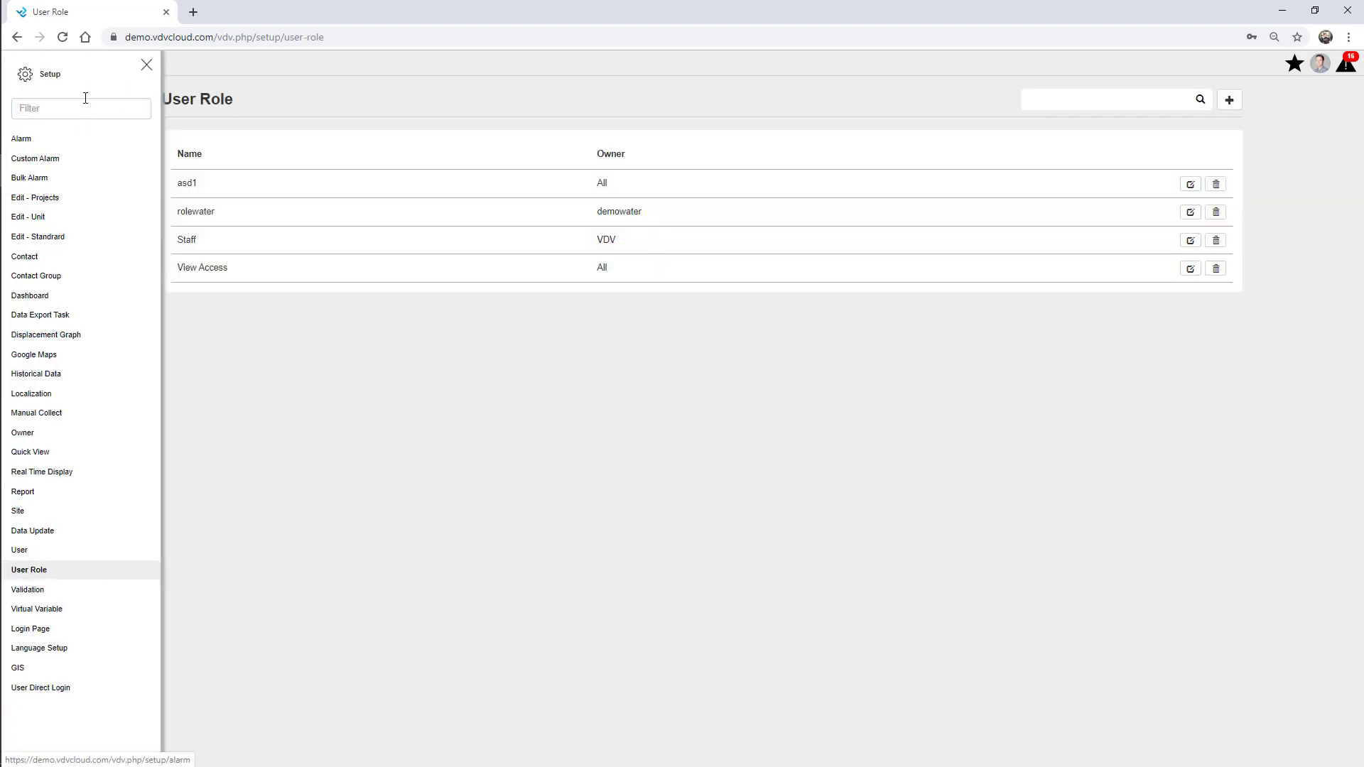
left_click(147, 65)
left_click(1229, 99)
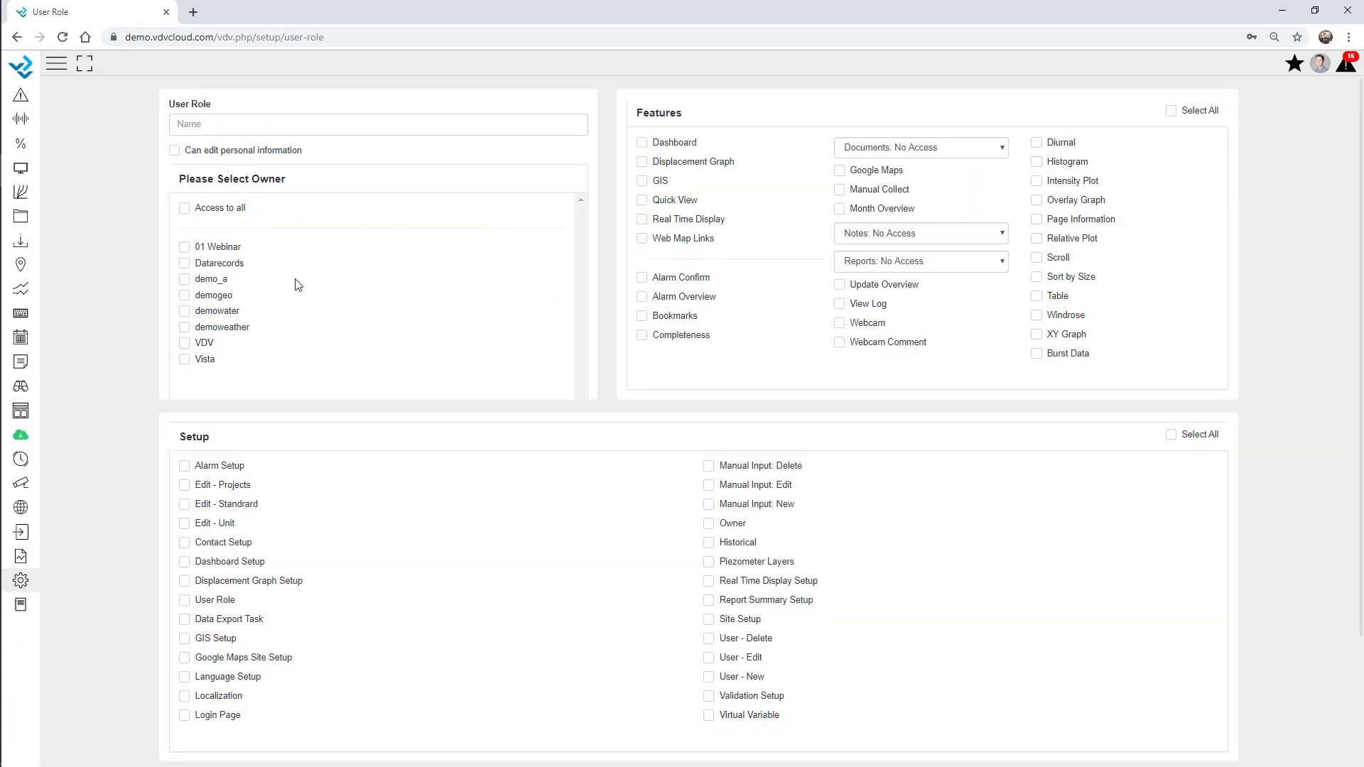
left_click(184, 209)
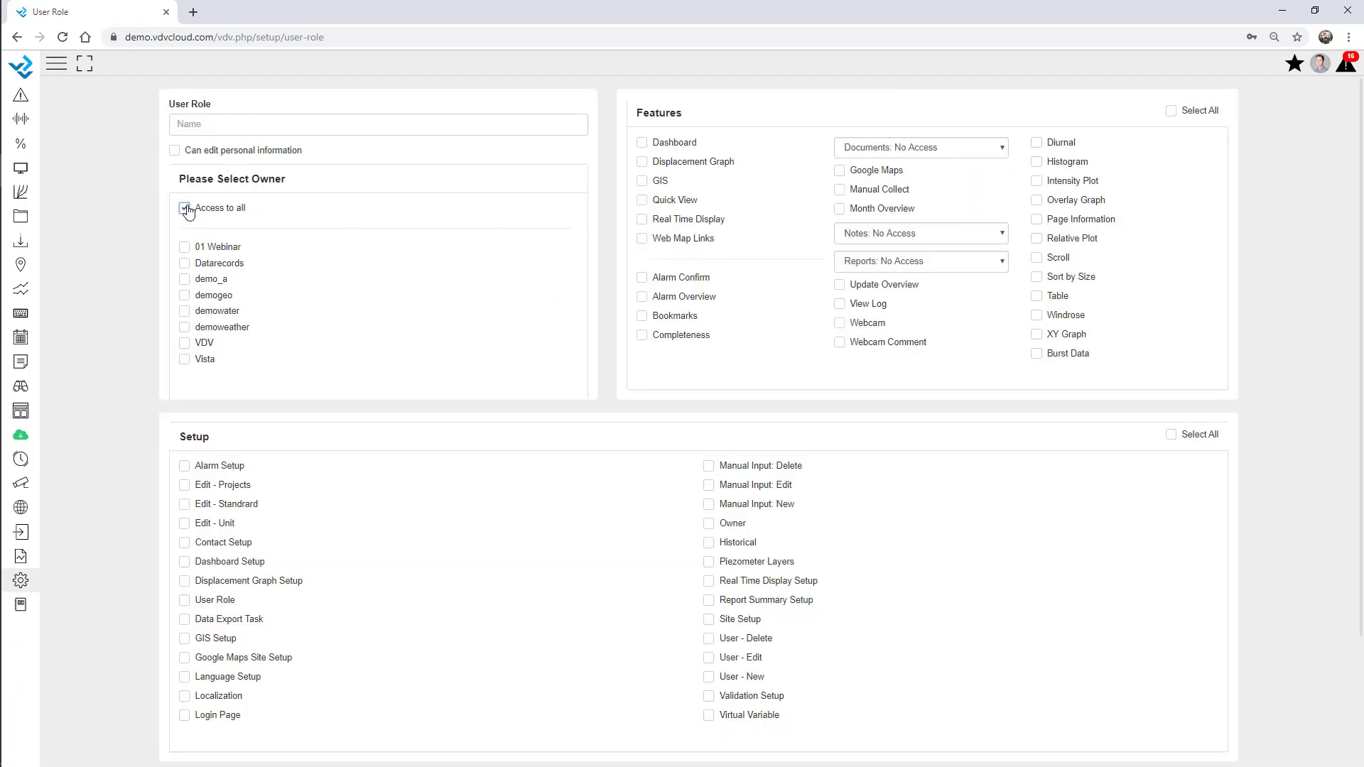
left_click(211, 125)
Allow Dashboard, Bookmarks, Alarm Overview and Real Time Display, set Documents and Notes to View, and save
left_click(678, 144)
left_click(678, 316)
left_click(675, 298)
left_click(682, 220)
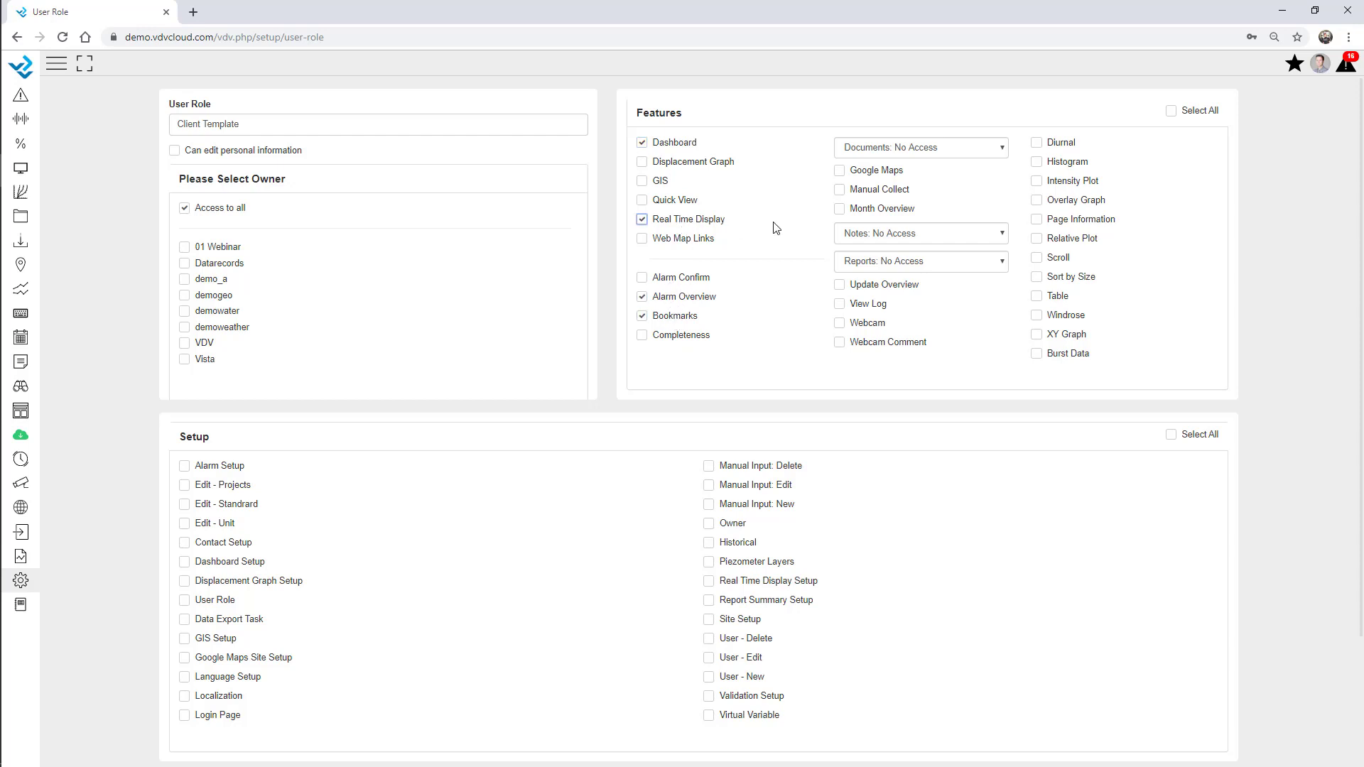
left_click(884, 149)
left_click(893, 193)
left_click(895, 235)
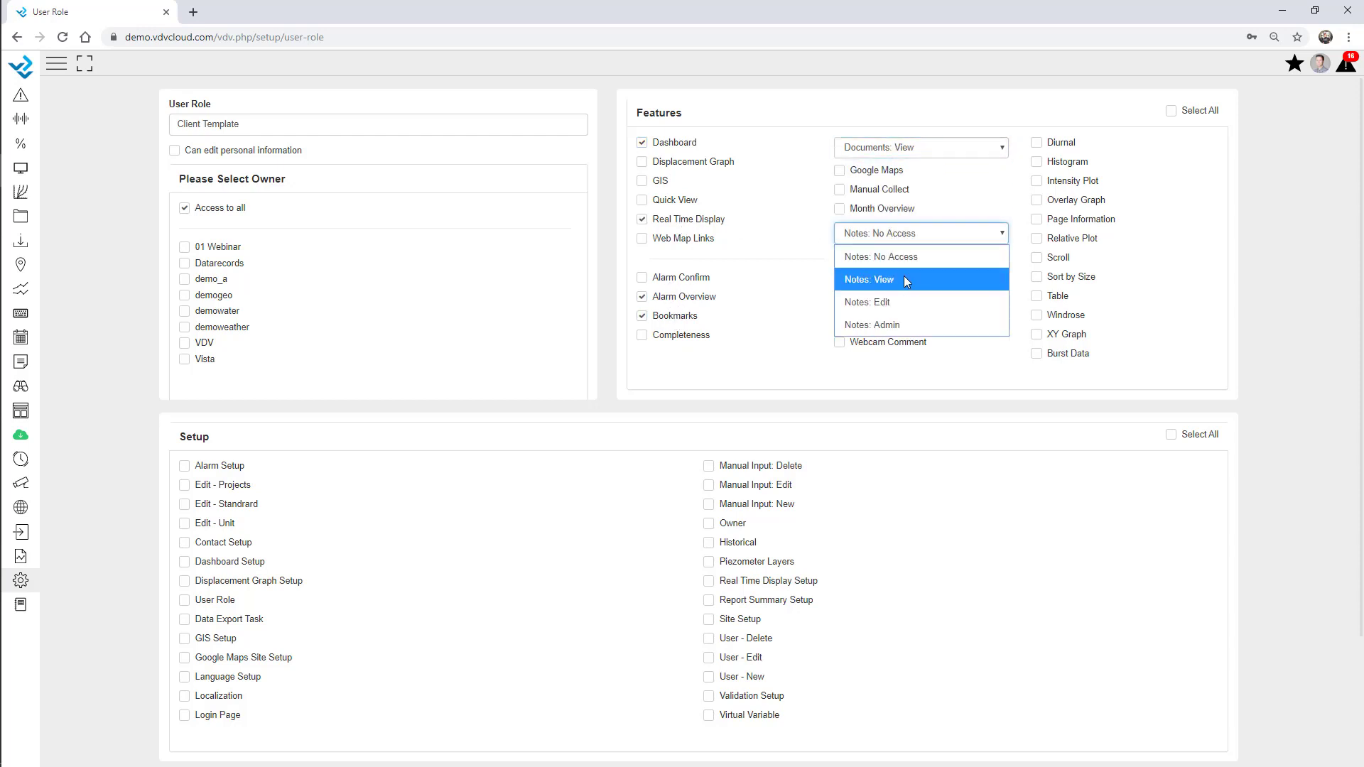
left_click(903, 276)
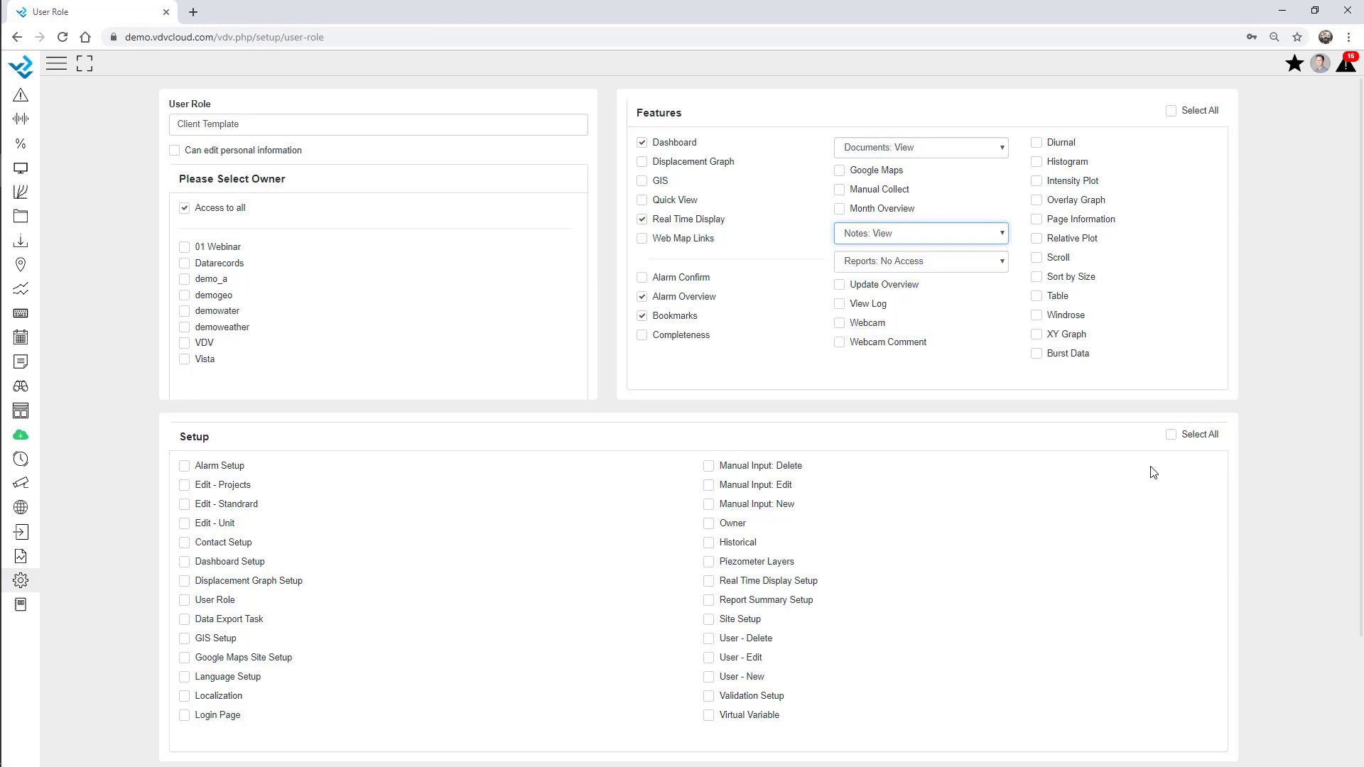
scroll(667, 540, "down", 3)
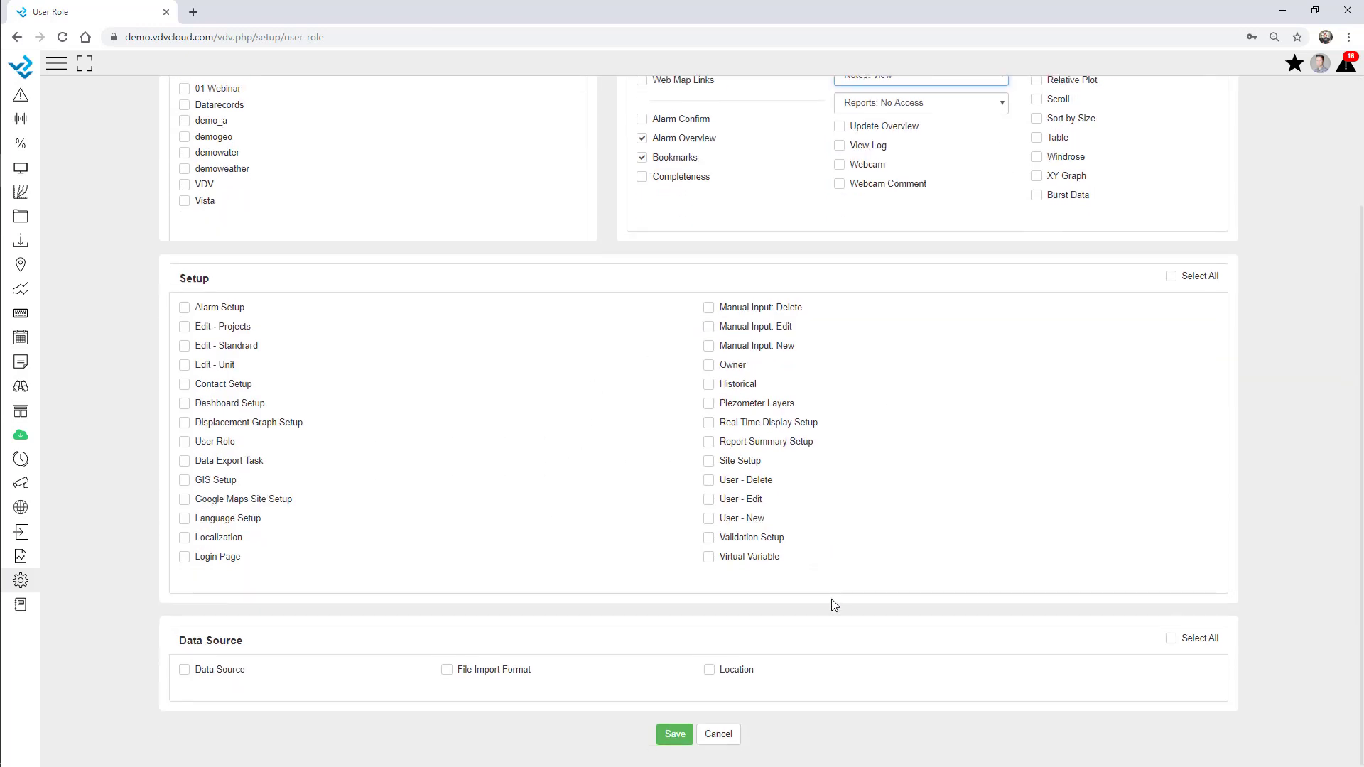
left_click(677, 742)
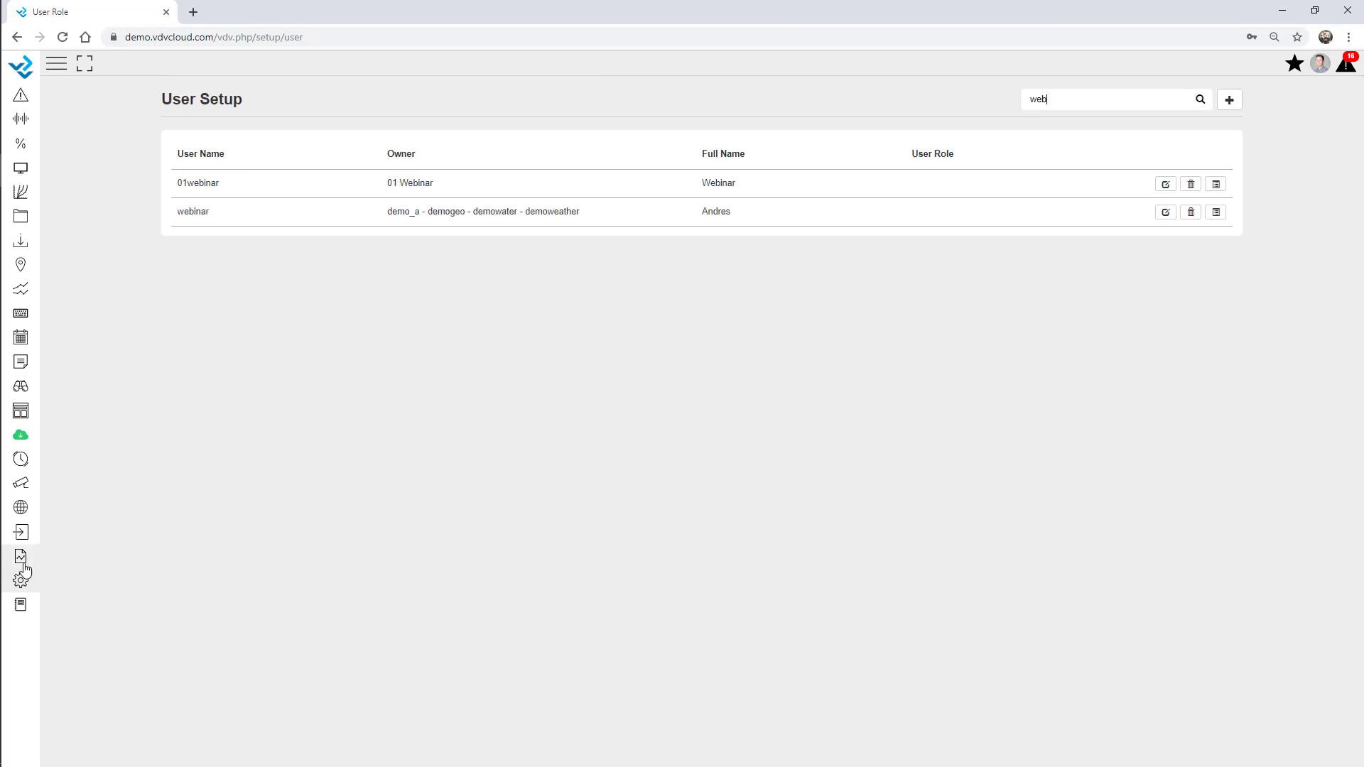
Create a new user, tick owner 01 Webinar, and choose the Client Template user role
left_click(21, 579)
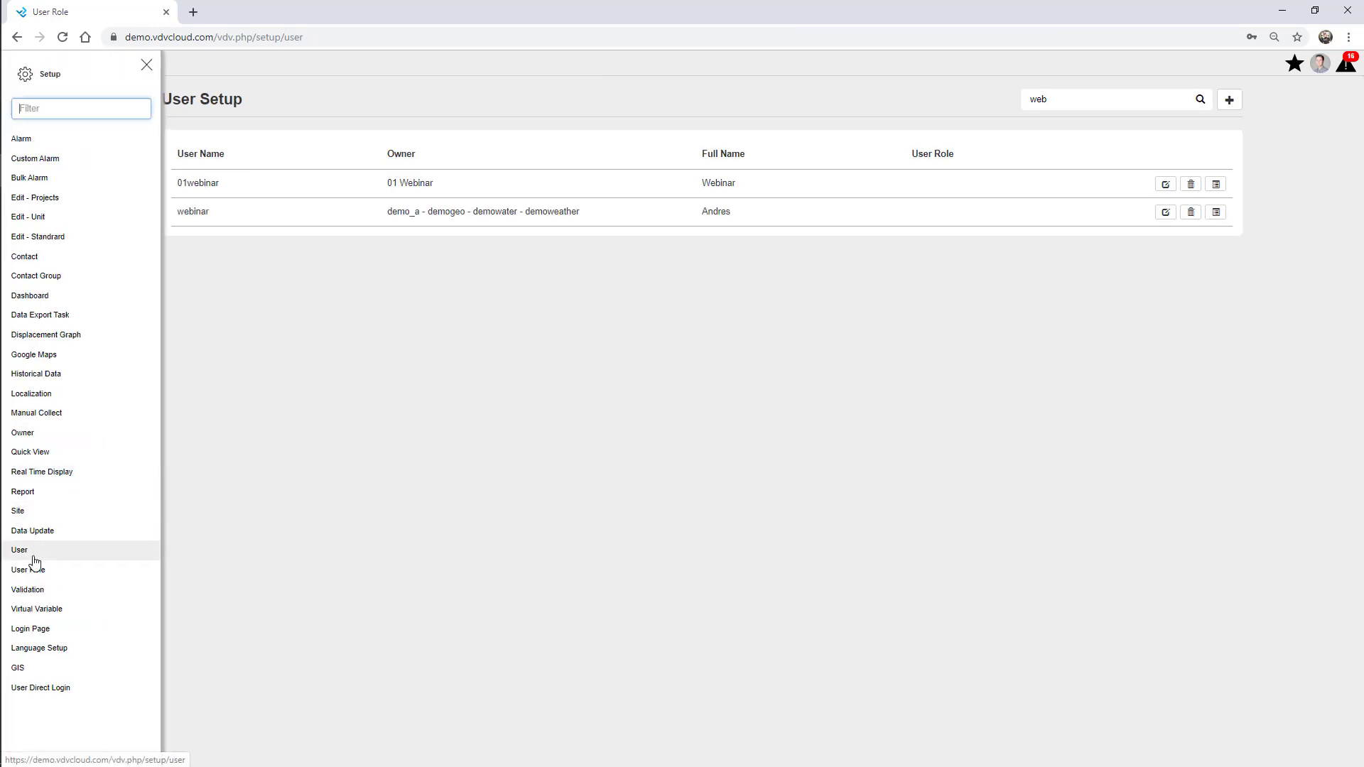
left_click(147, 64)
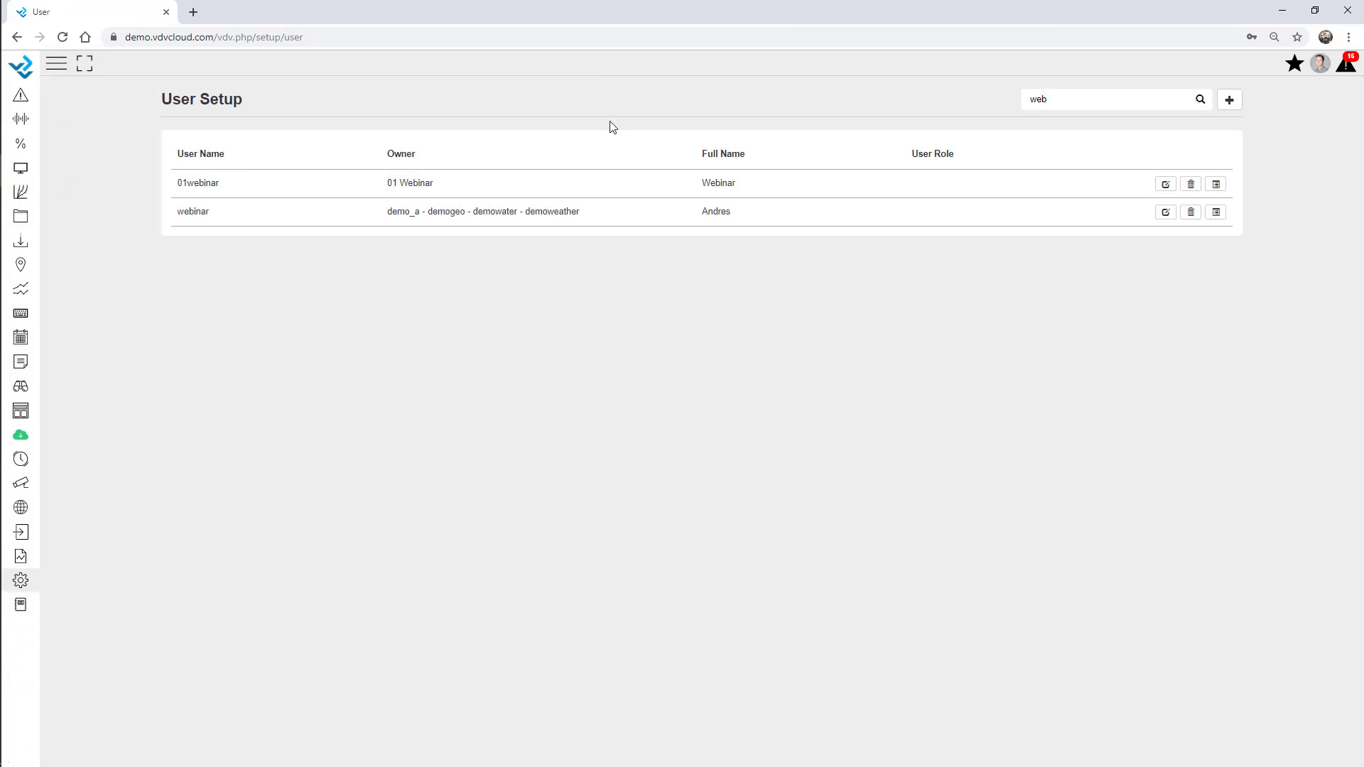
left_click(1229, 100)
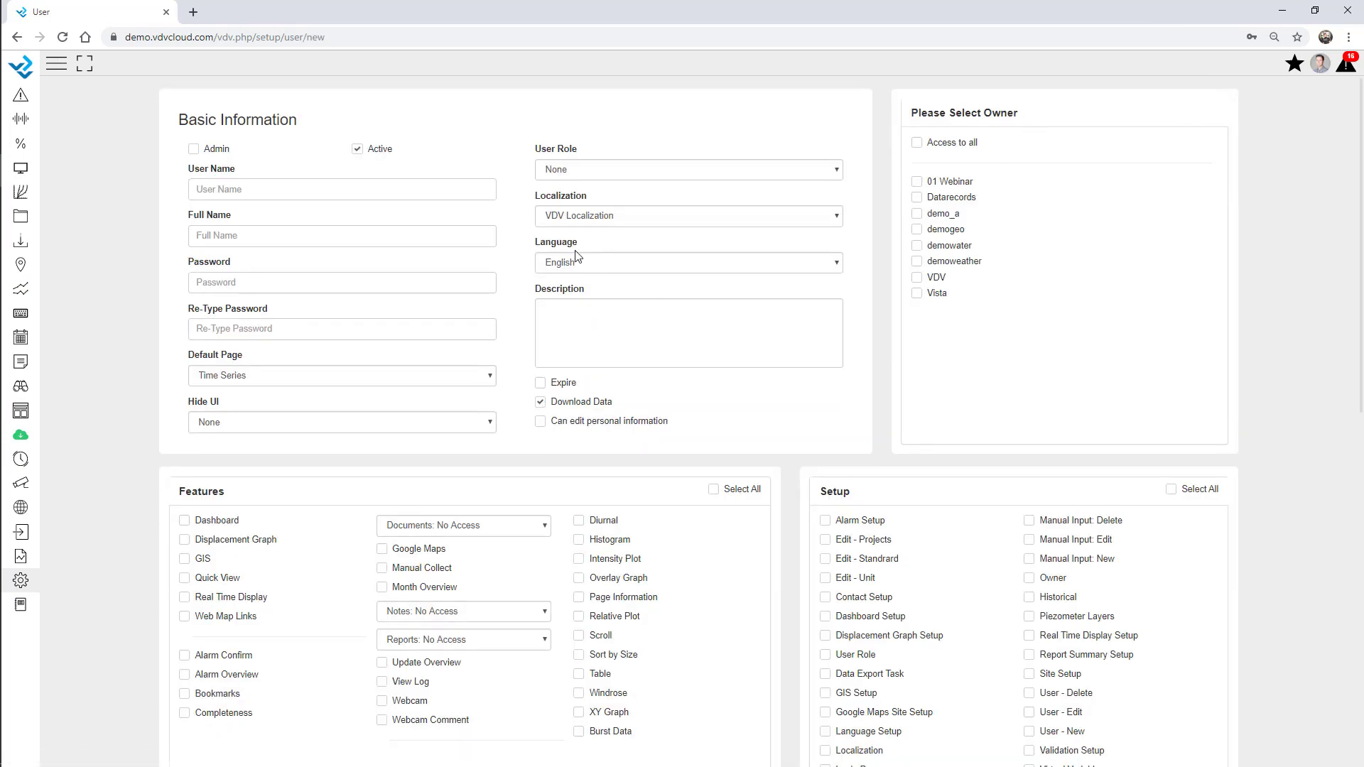
left_click(579, 169)
left_click(582, 194)
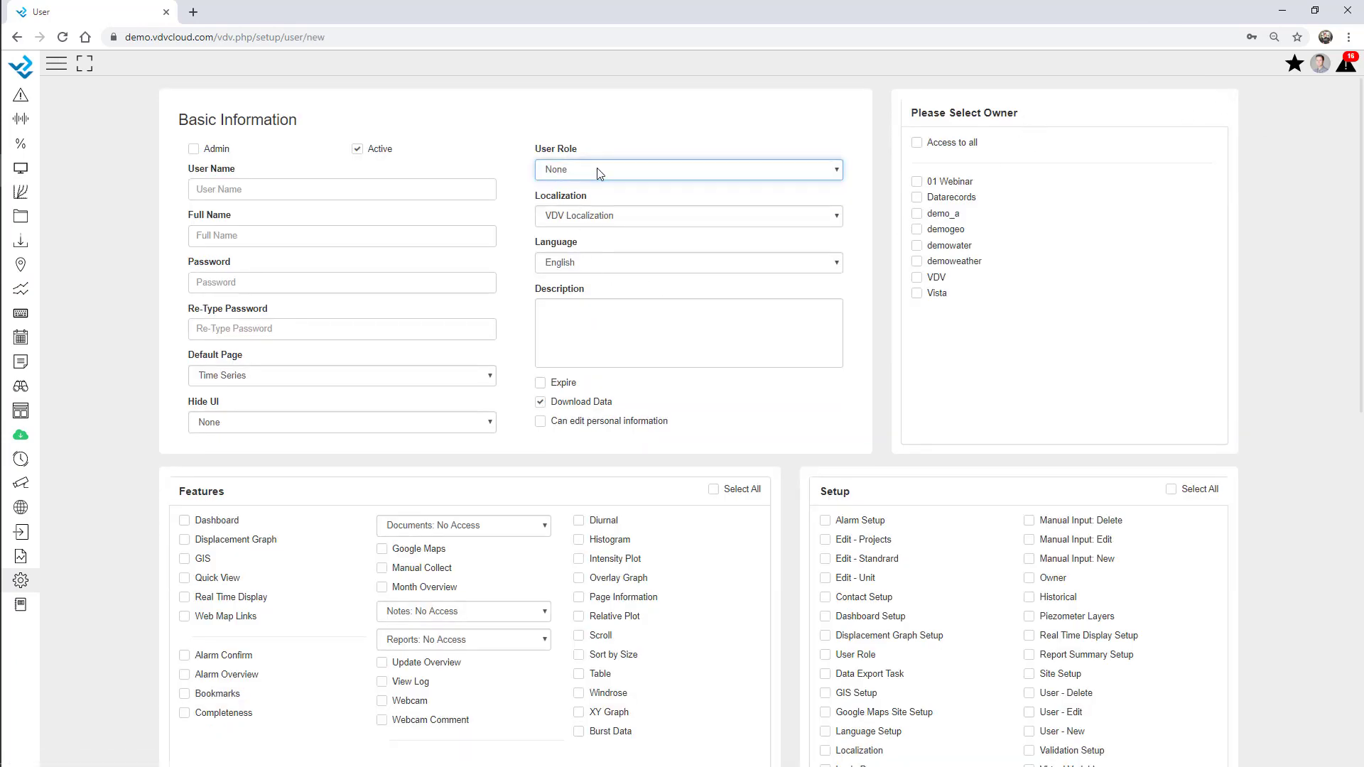
left_click(916, 182)
left_click(639, 174)
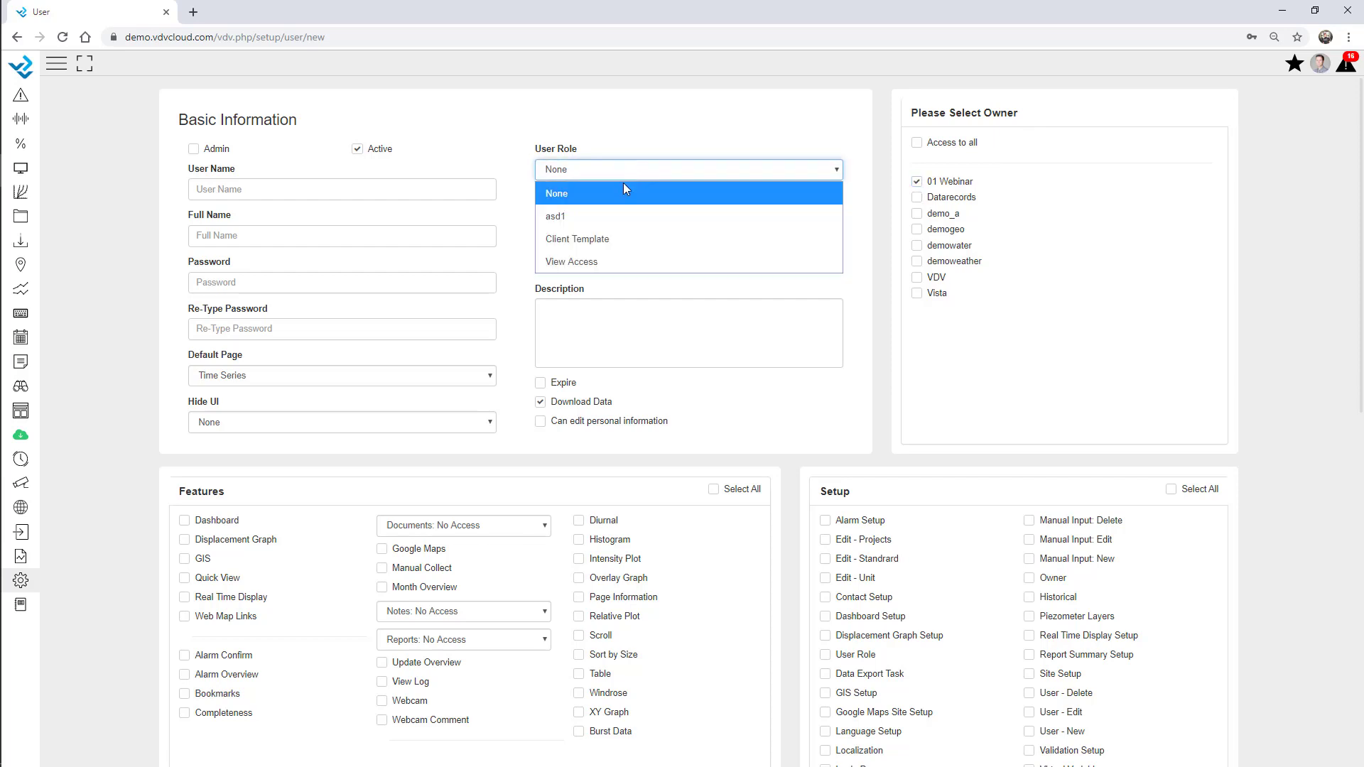
left_click(594, 237)
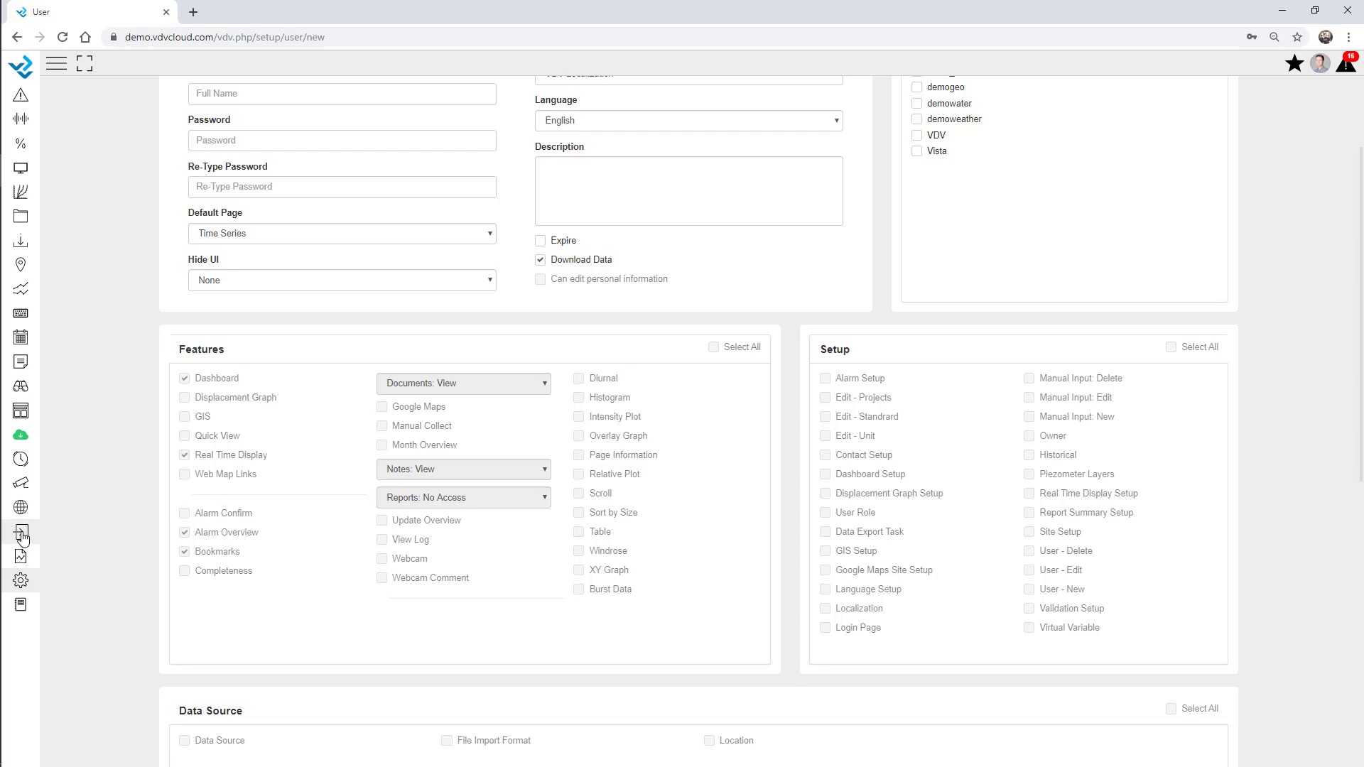
Open New report from the Reports list and scroll through its Monthly Report preview
left_click(20, 558)
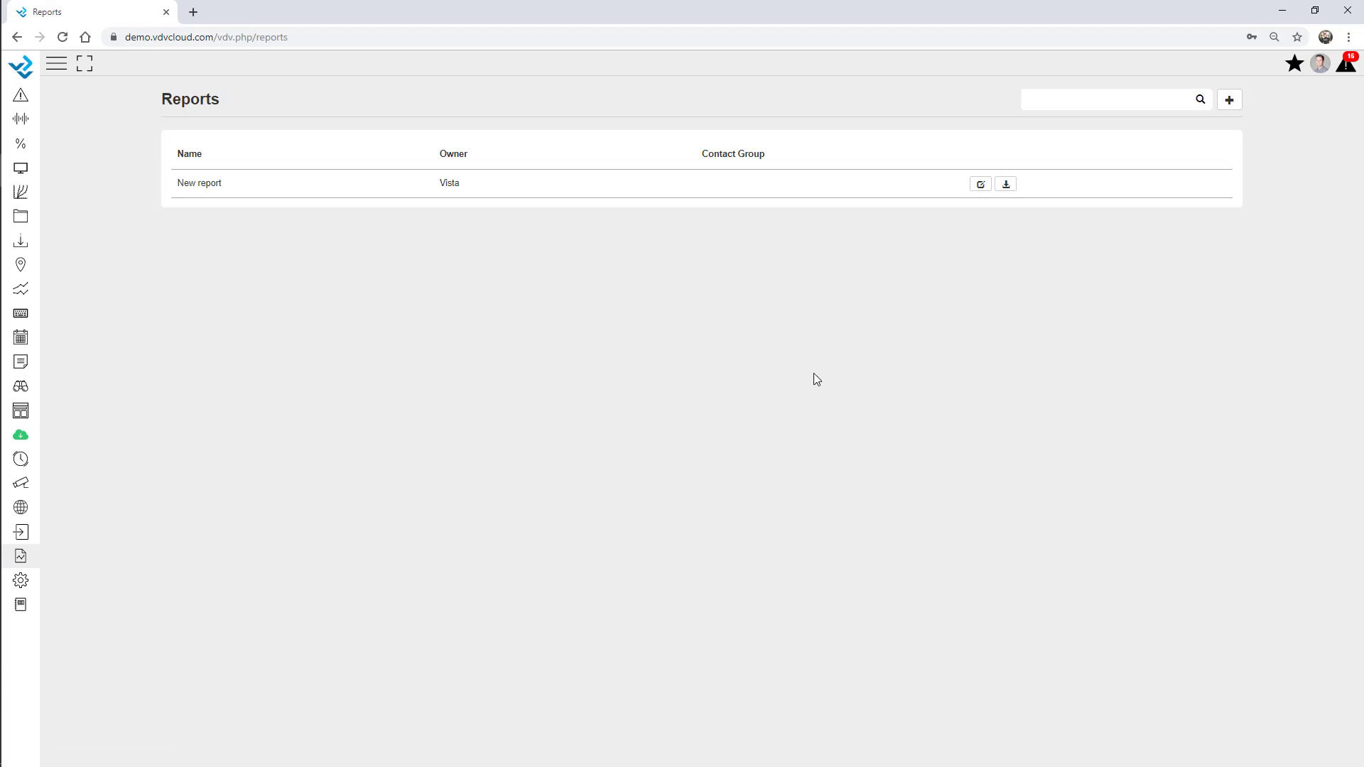
left_click(980, 186)
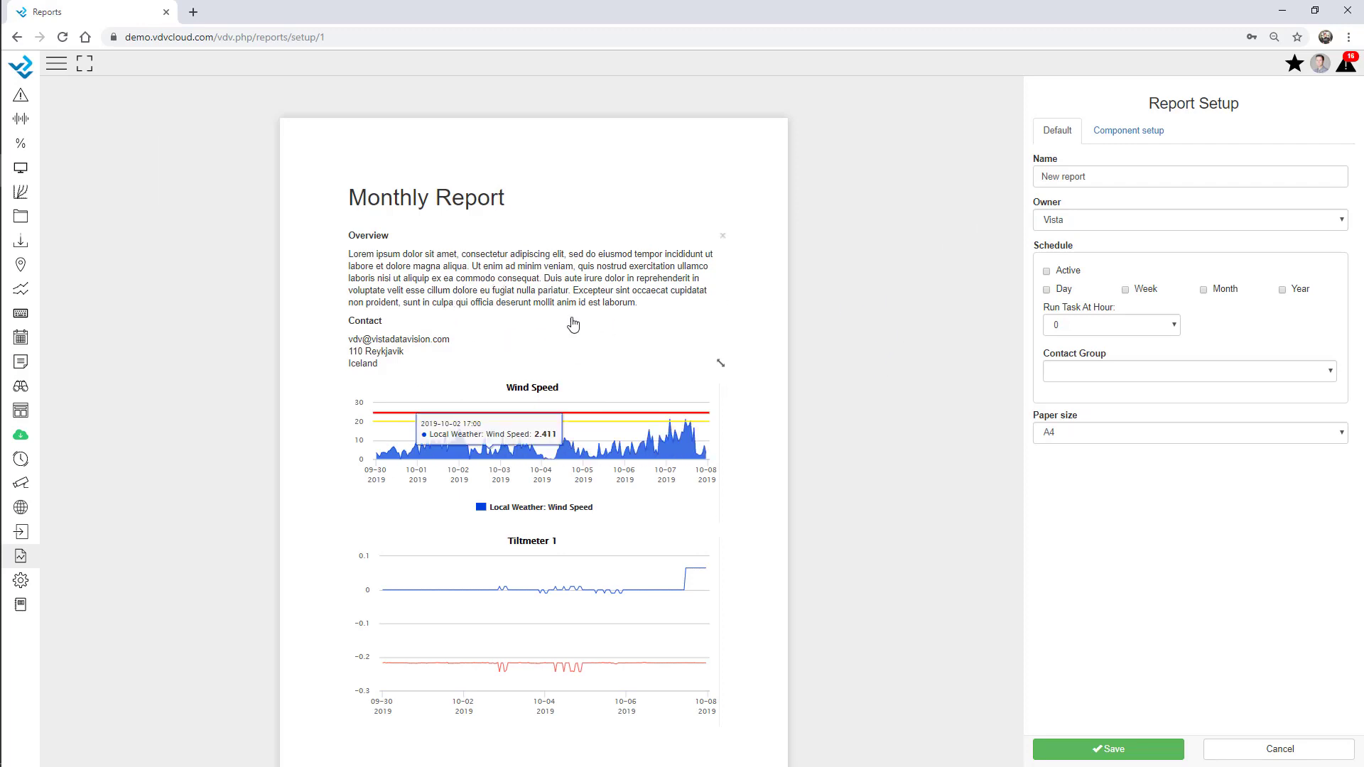
scroll(778, 435, "down", 2)
scroll(781, 440, "down", 1)
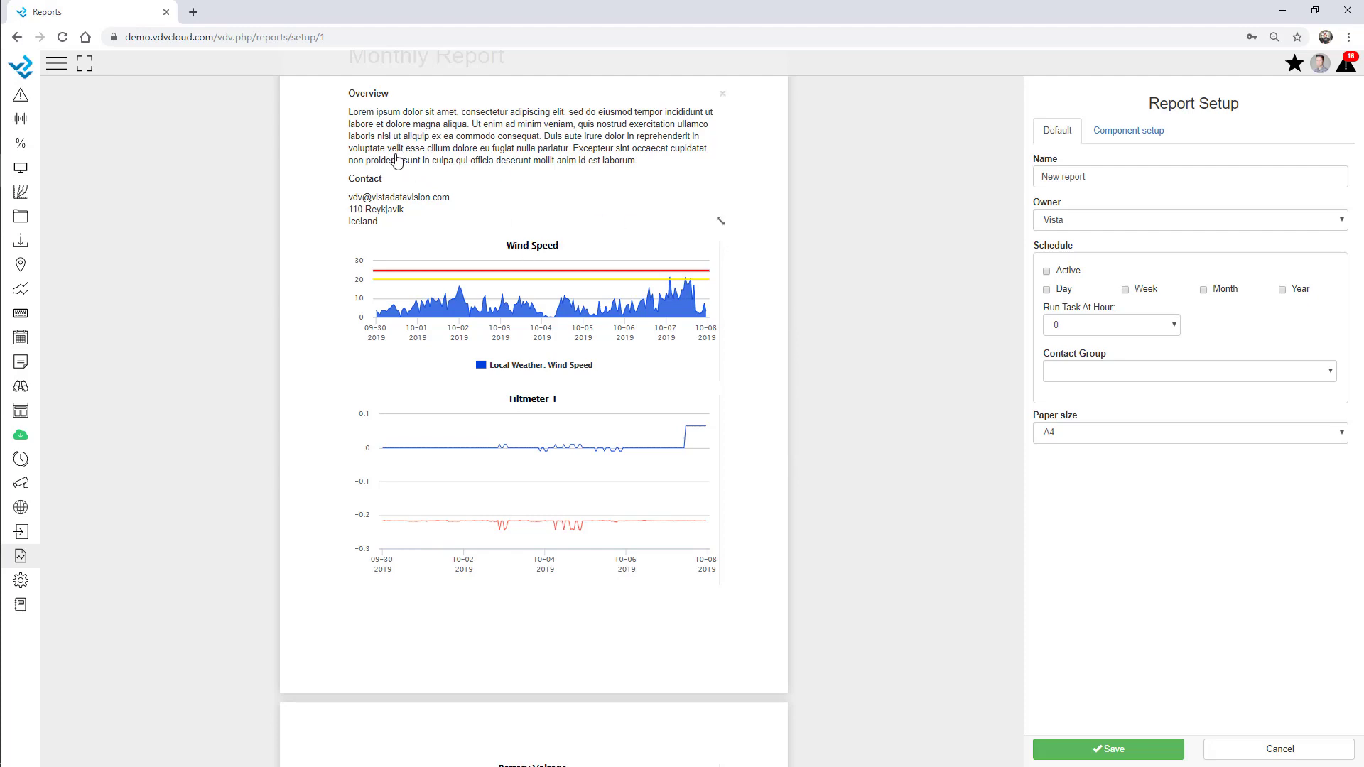
scroll(426, 178, "up", 3)
scroll(512, 298, "down", 10)
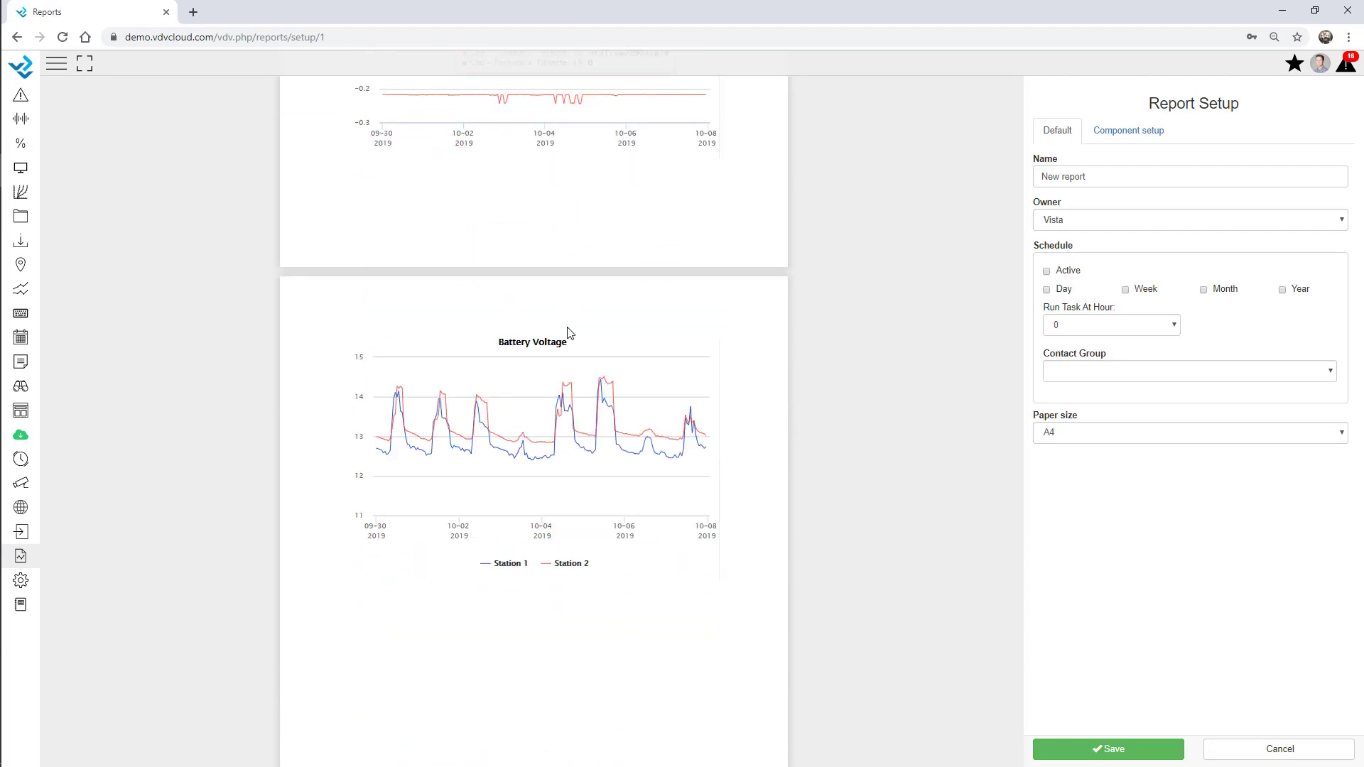
Drop a Graph component below Battery Voltage, select the Wind Speed graph, and stretch it taller
left_click(1120, 141)
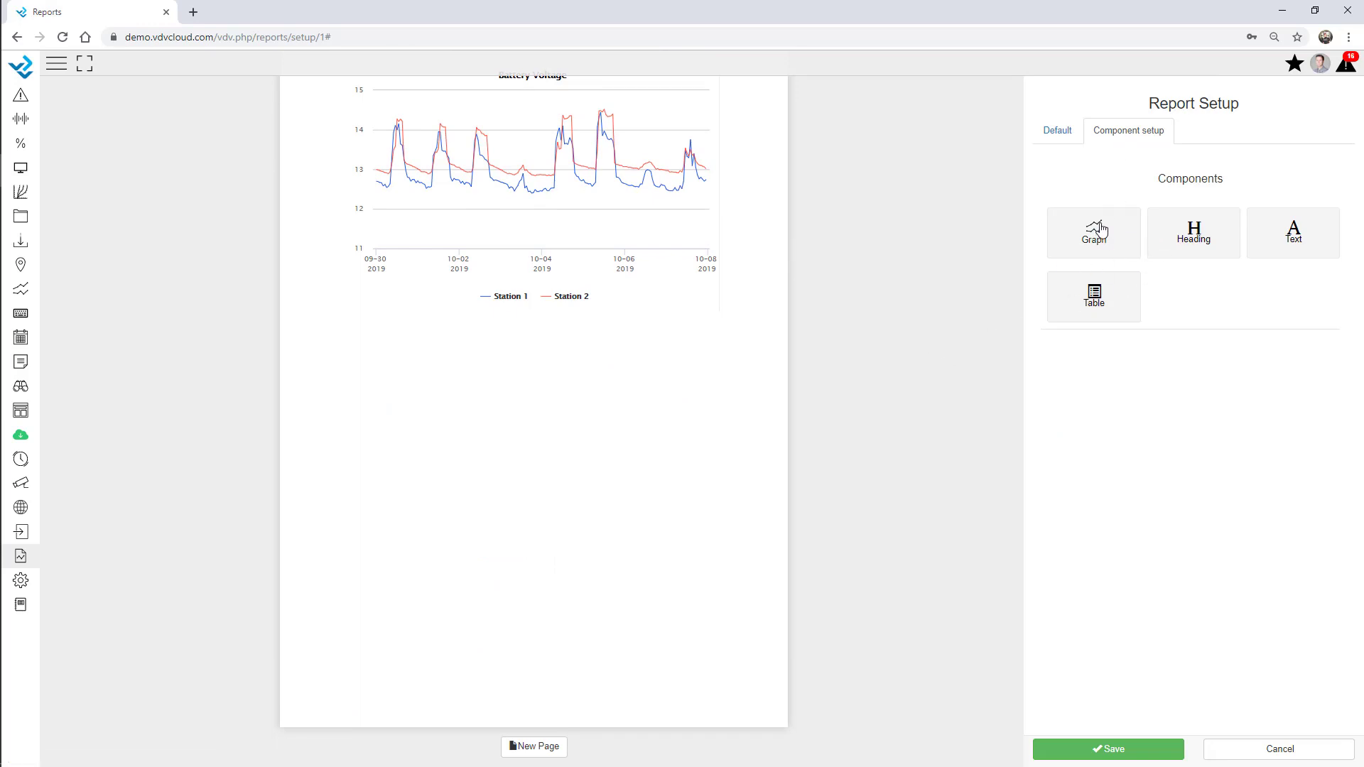
left_click_drag(1097, 238, 480, 420)
left_click_drag(1086, 234, 628, 436)
left_click(632, 124)
scroll(596, 397, "down", 5)
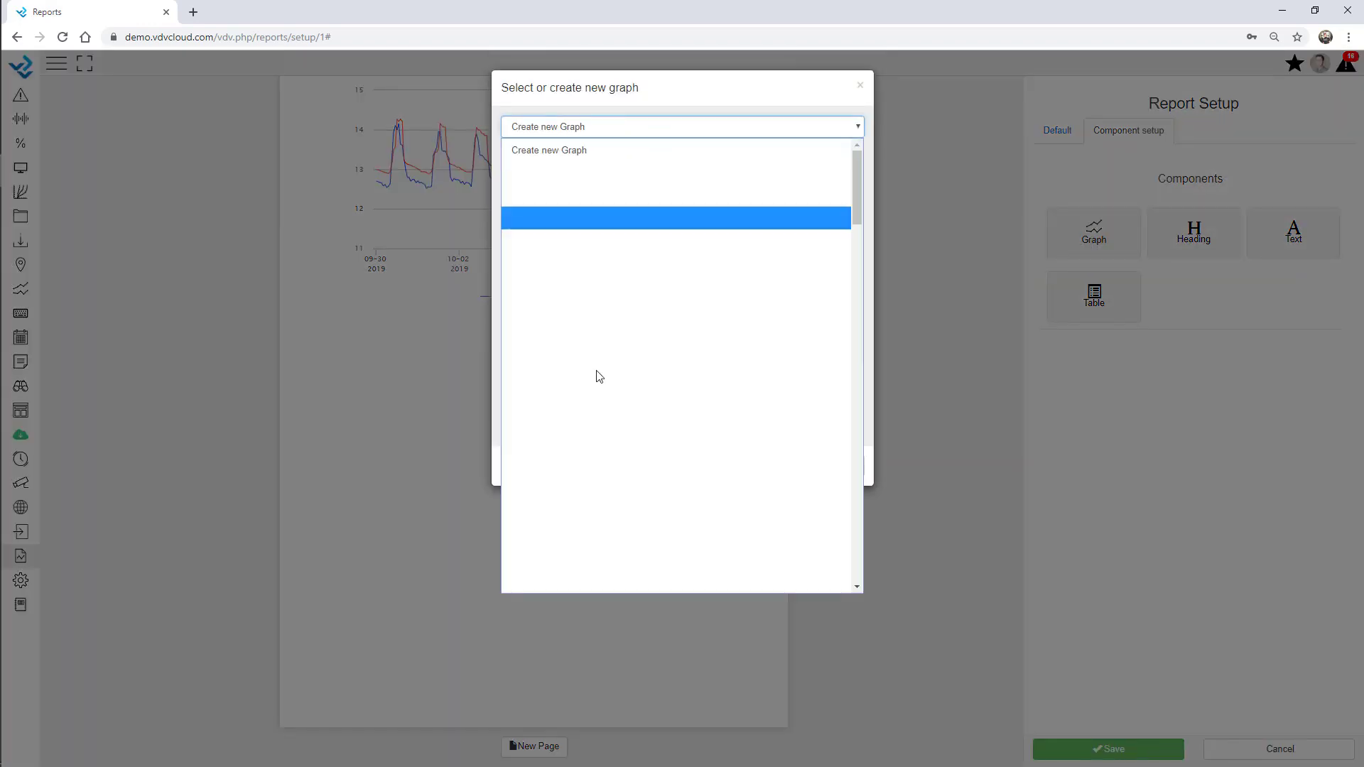
scroll(597, 426, "down", 15)
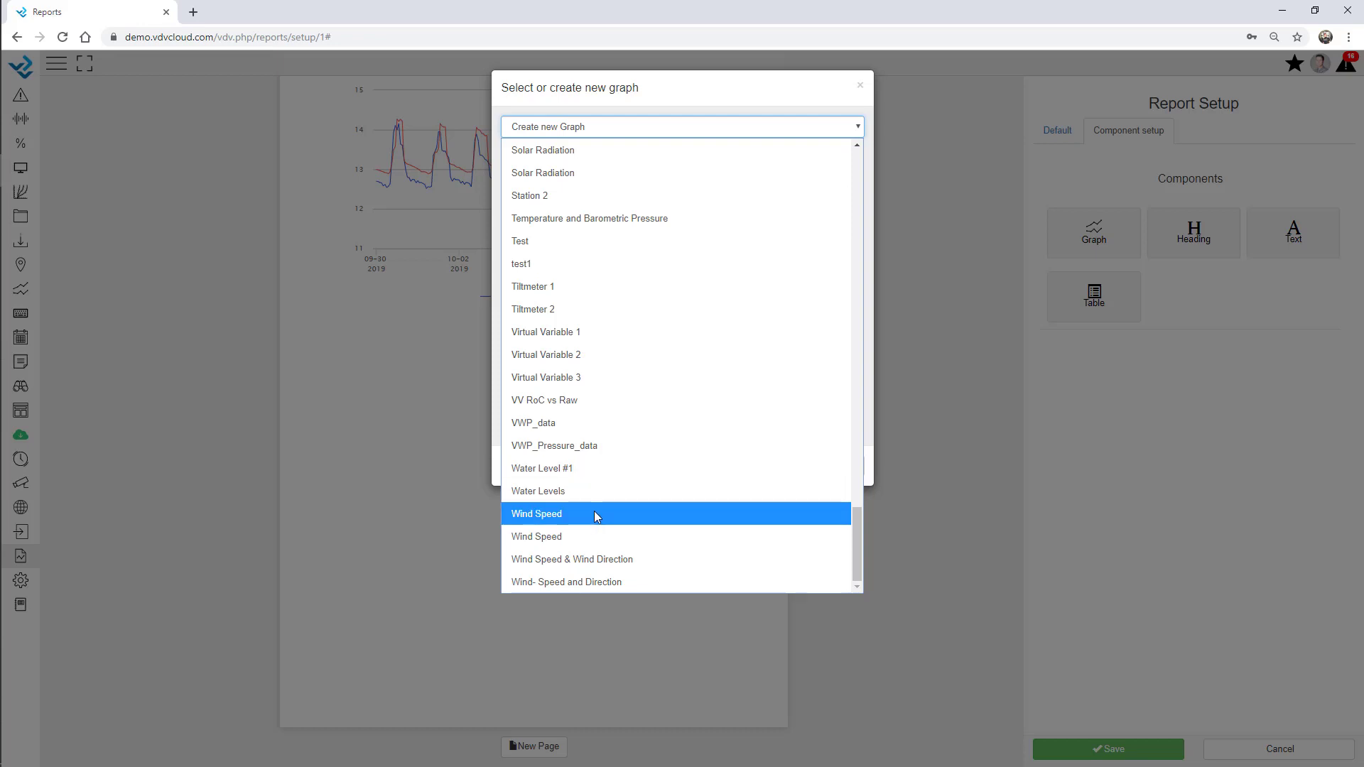
left_click(598, 542)
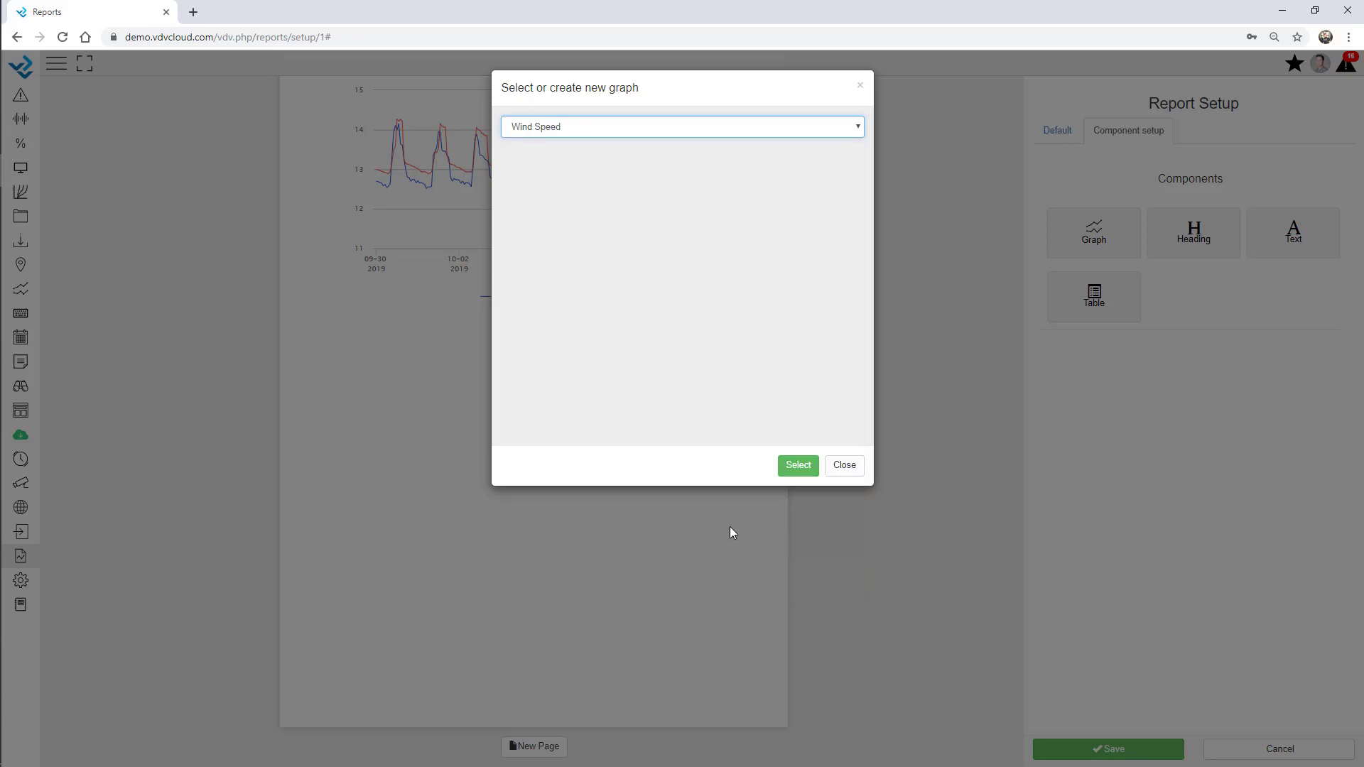
left_click(799, 465)
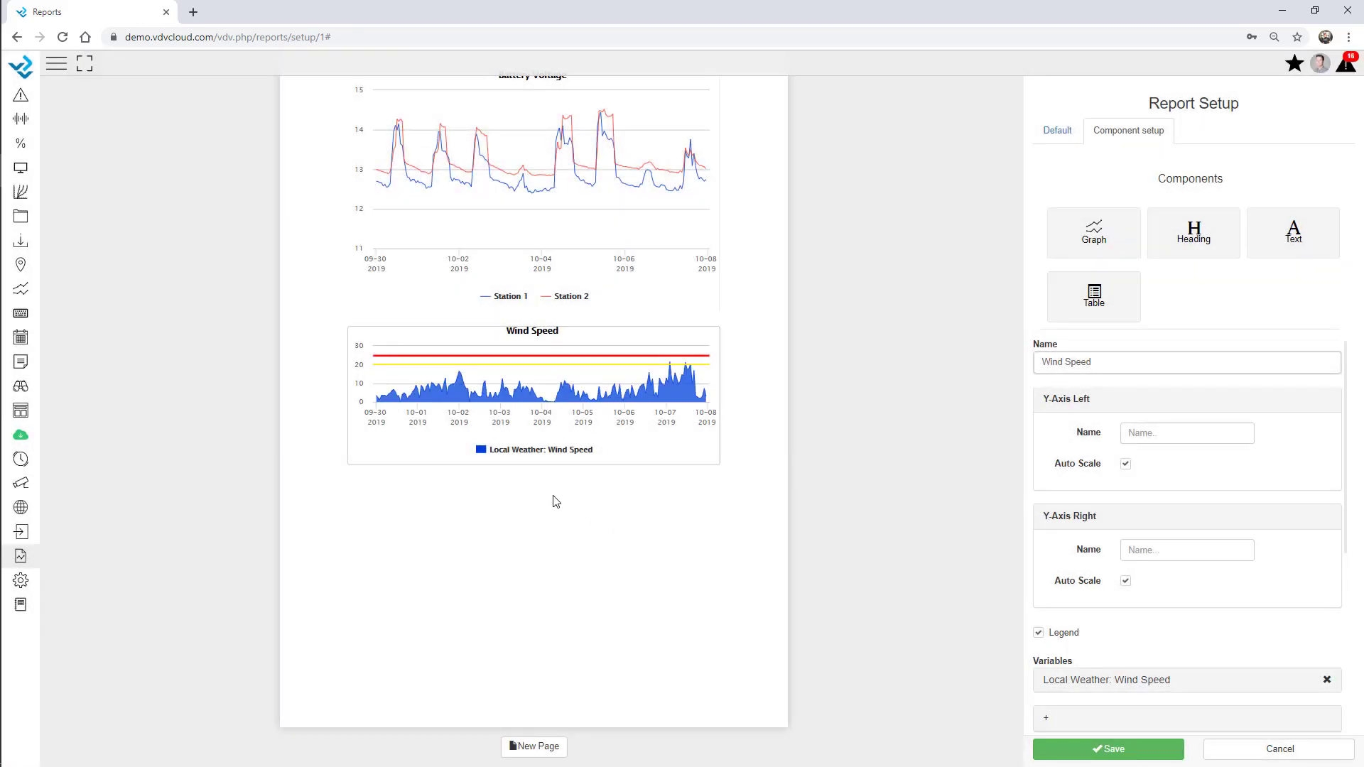
left_click_drag(714, 459, 764, 554)
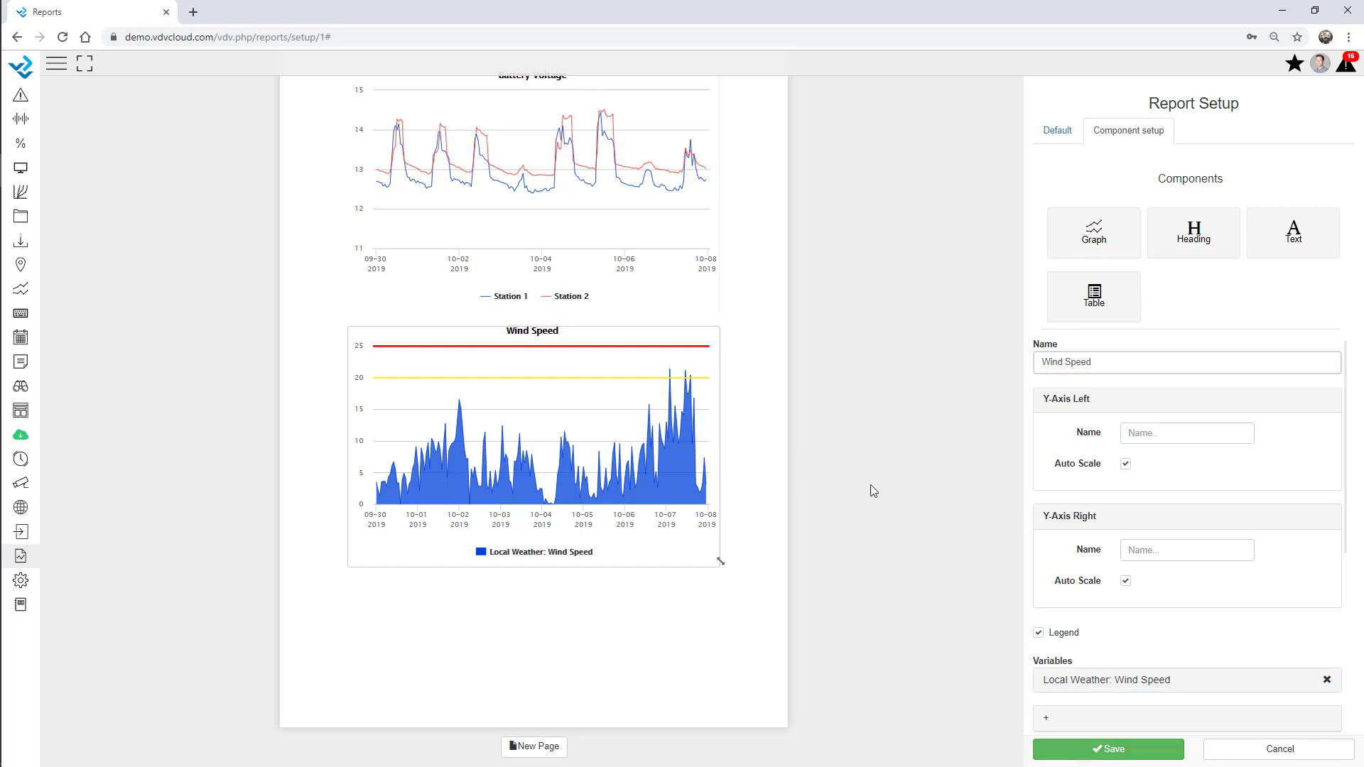
Set owner 01 Webinar, contact group Admin, an active monthly schedule at hour 8, and save
left_click(1058, 131)
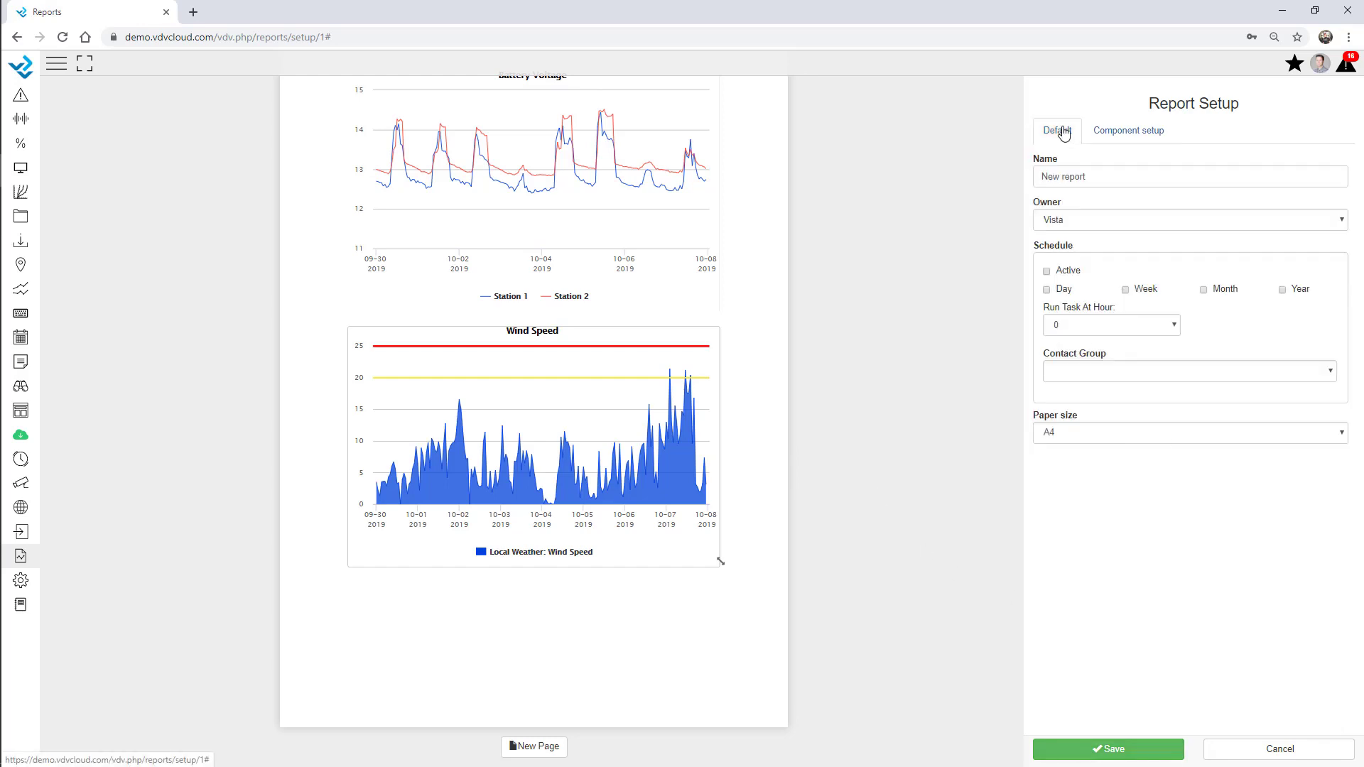
left_click(1076, 222)
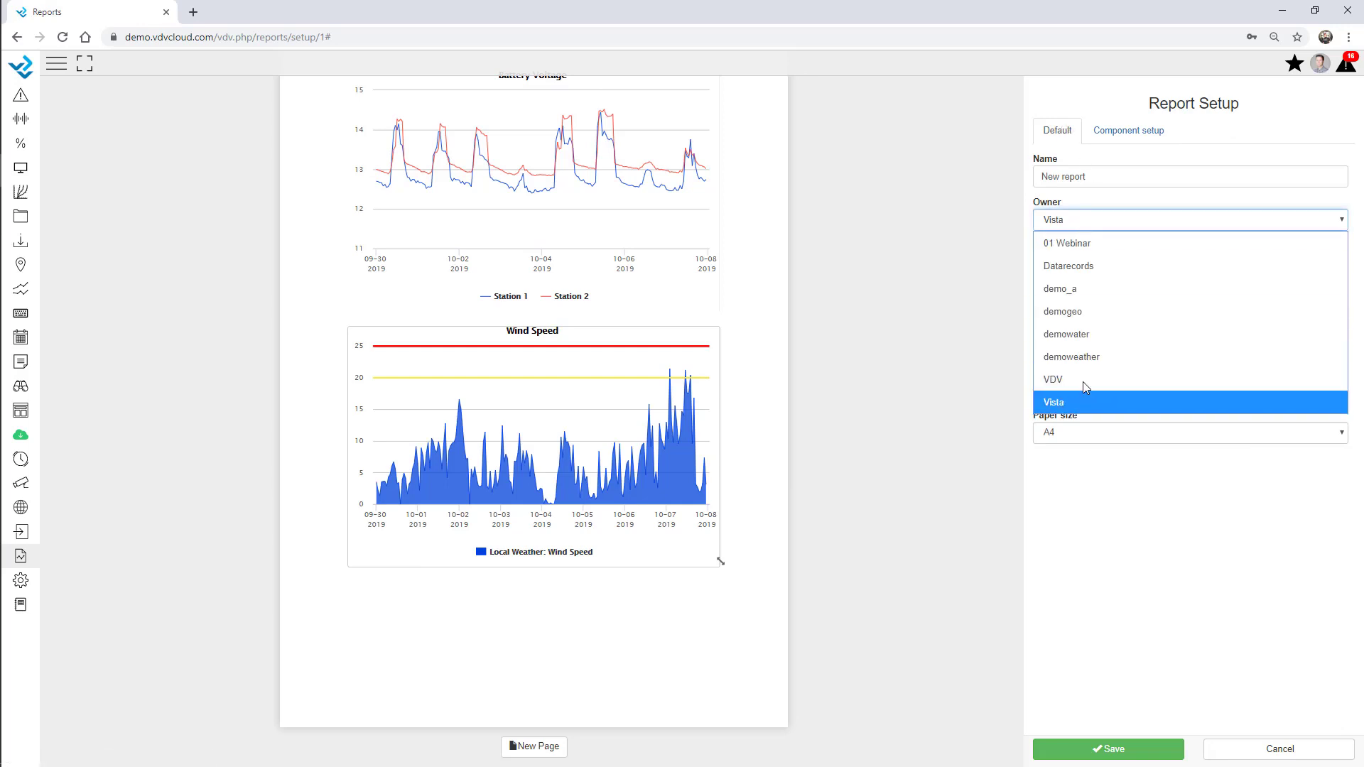
left_click(1080, 254)
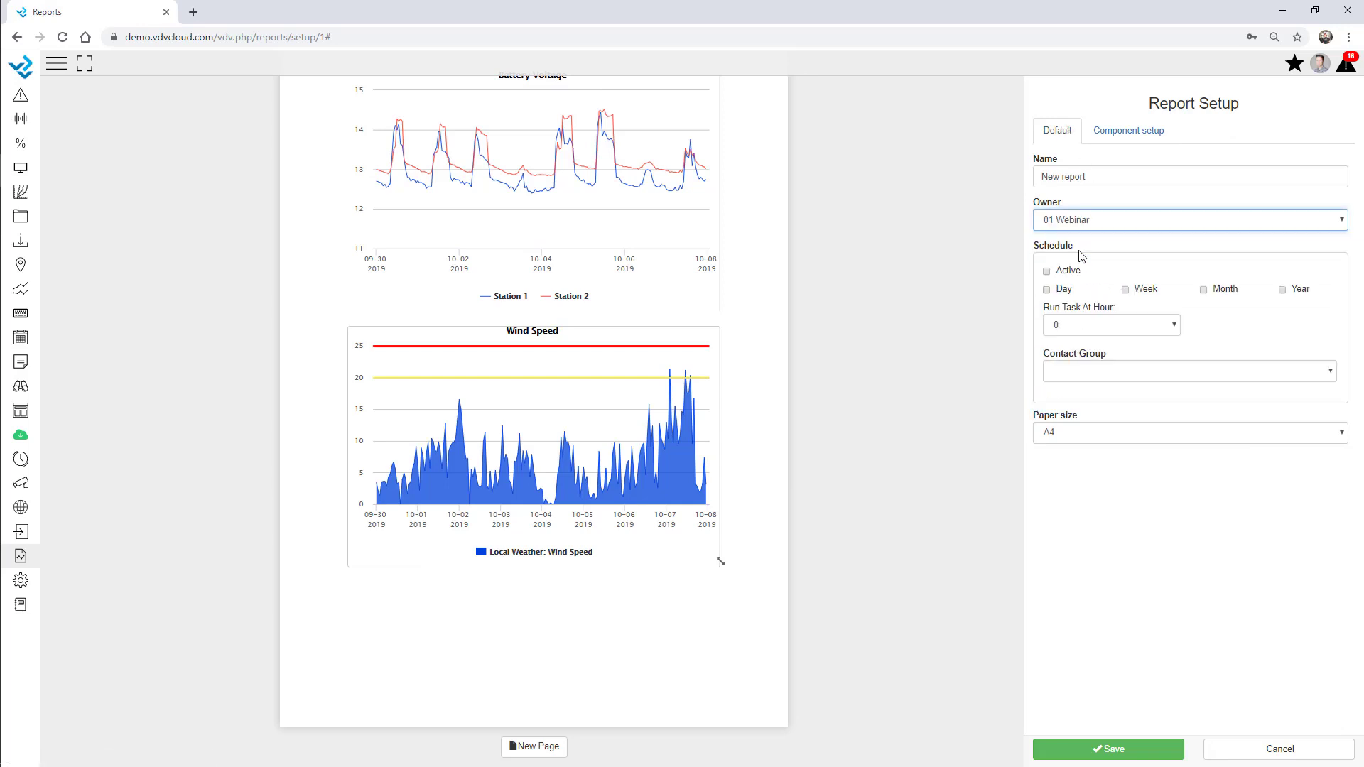
left_click(1081, 376)
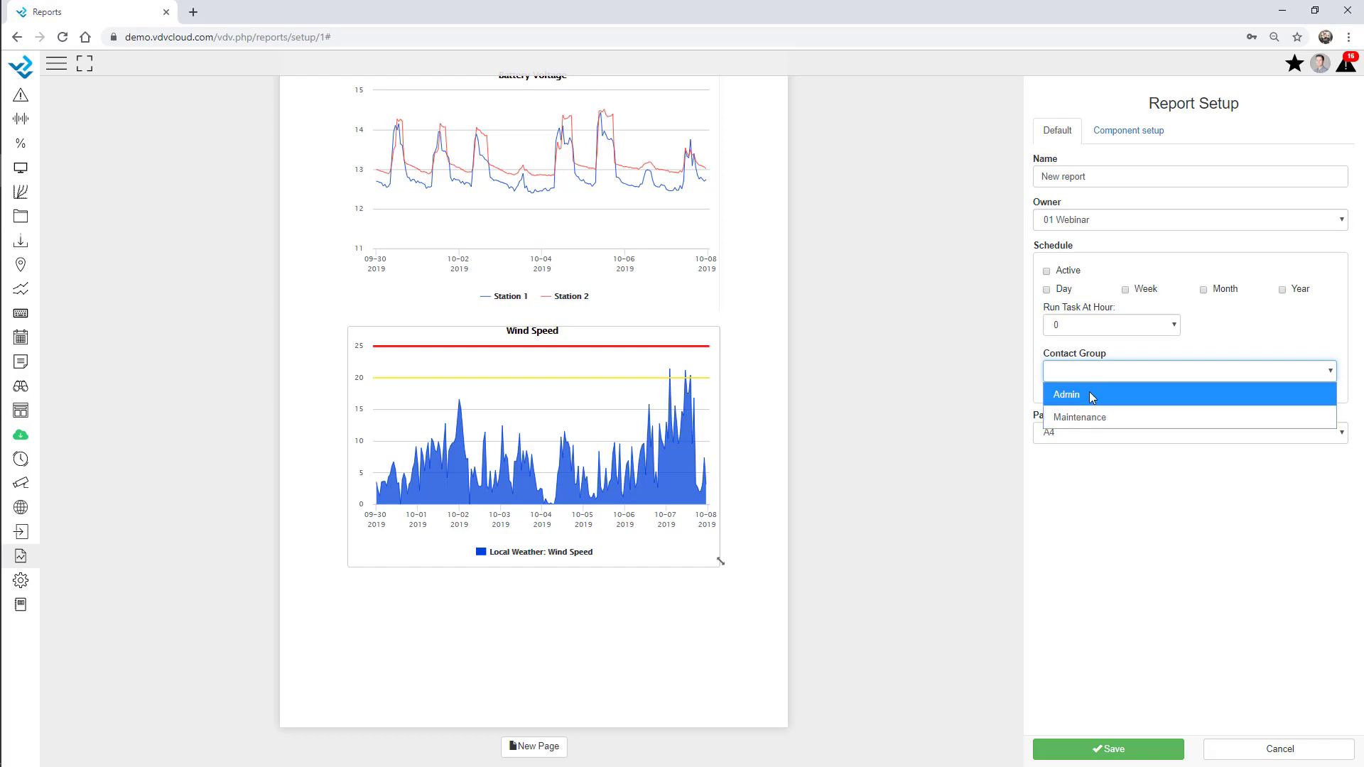
left_click(1089, 392)
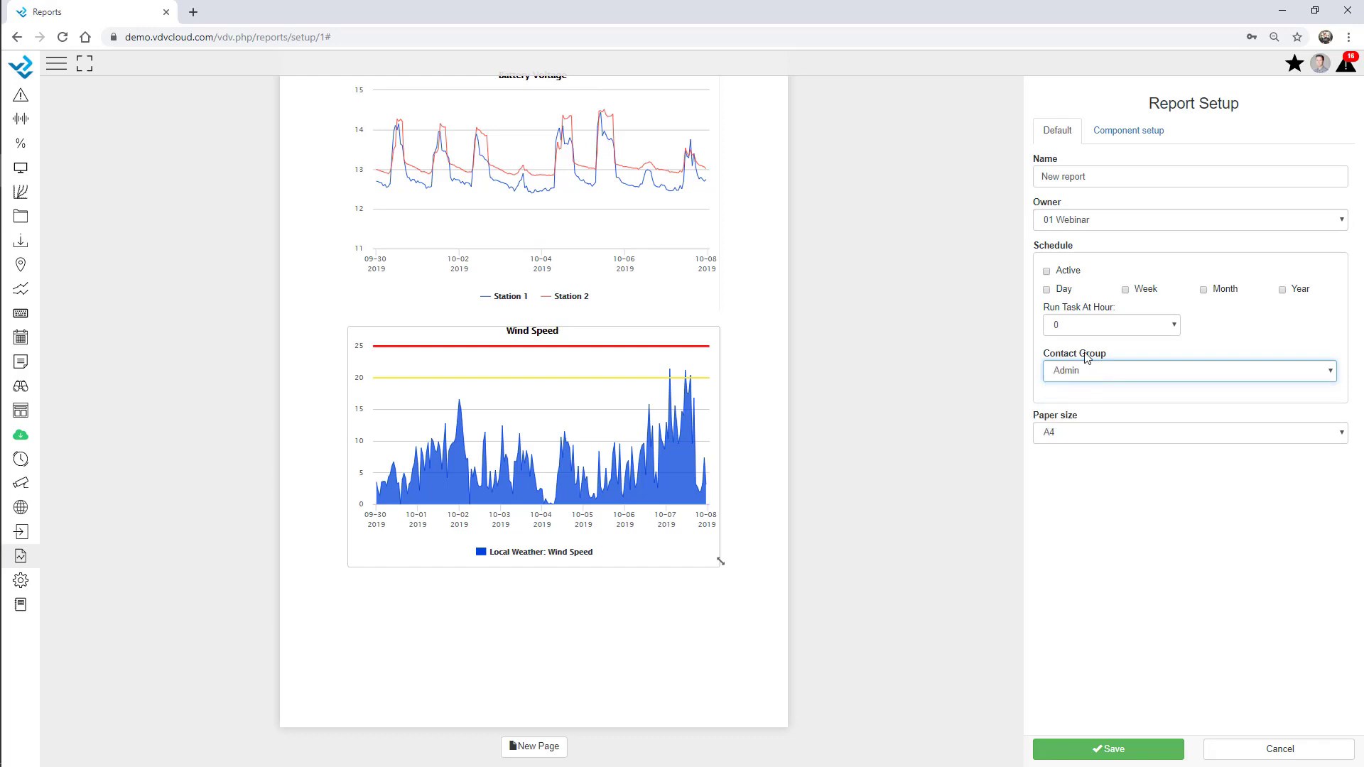
left_click(1047, 274)
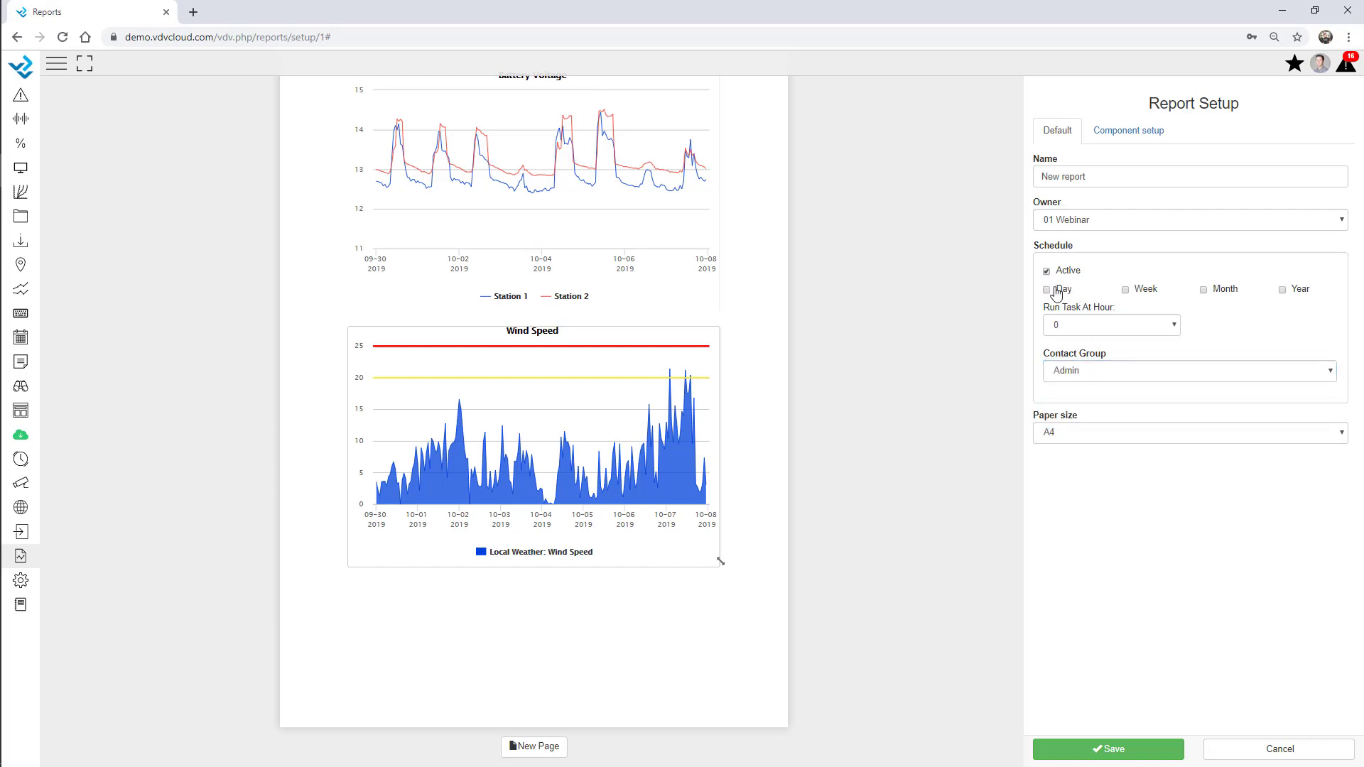
left_click(1203, 290)
left_click(1081, 329)
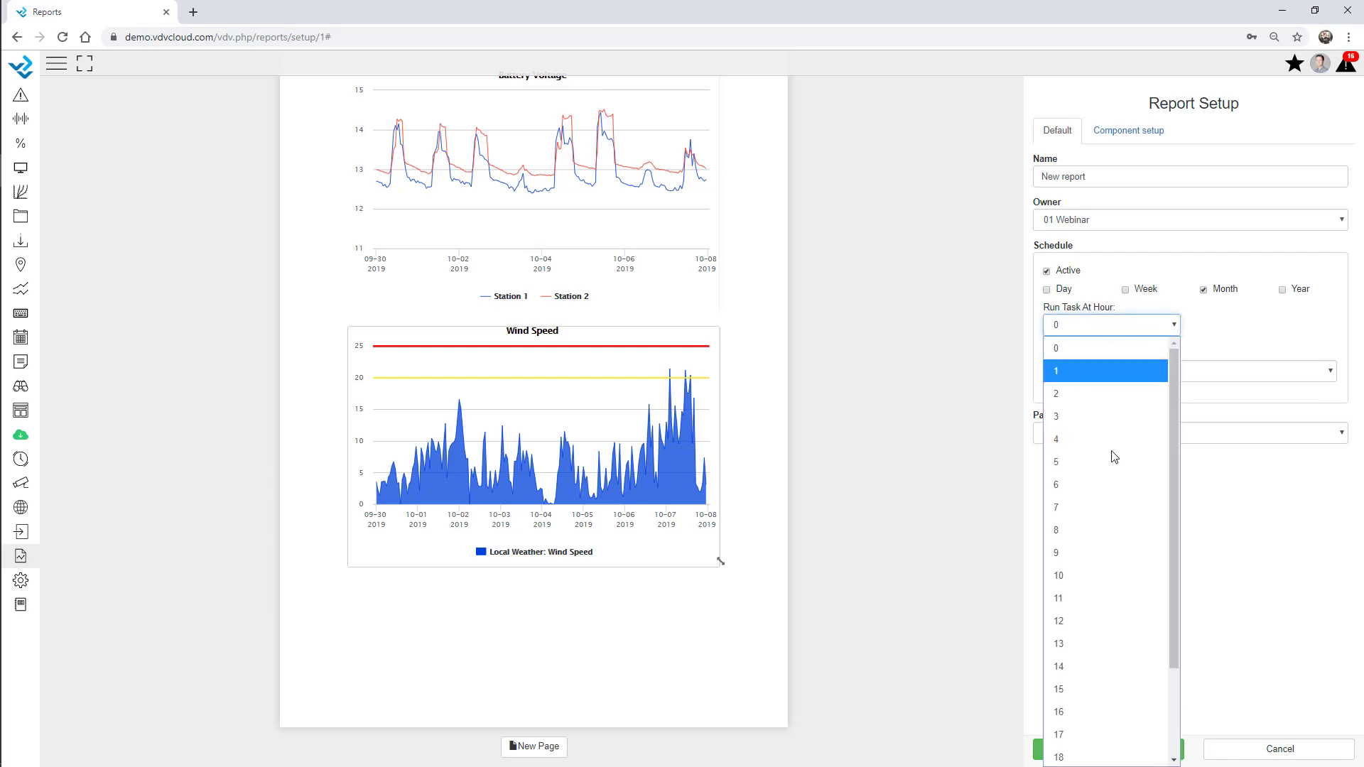
left_click(1105, 529)
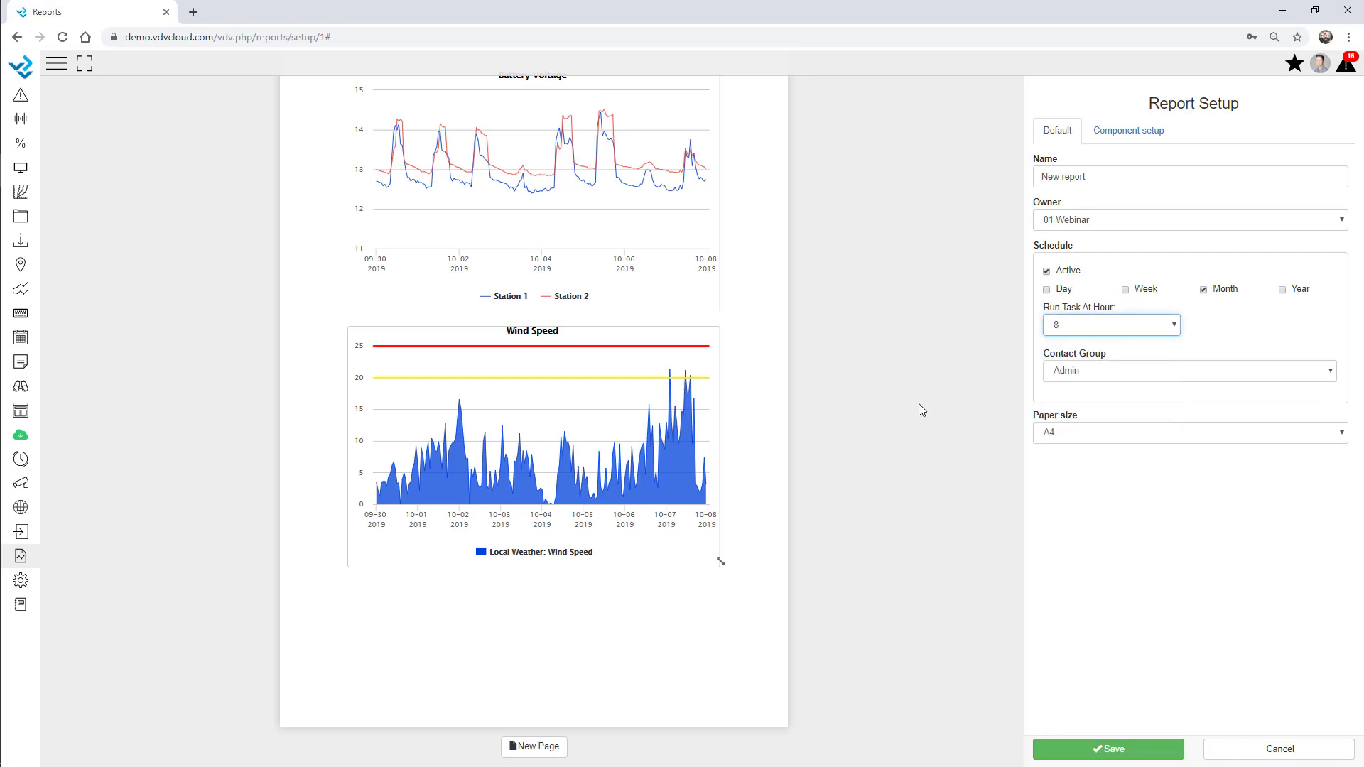
left_click(1117, 759)
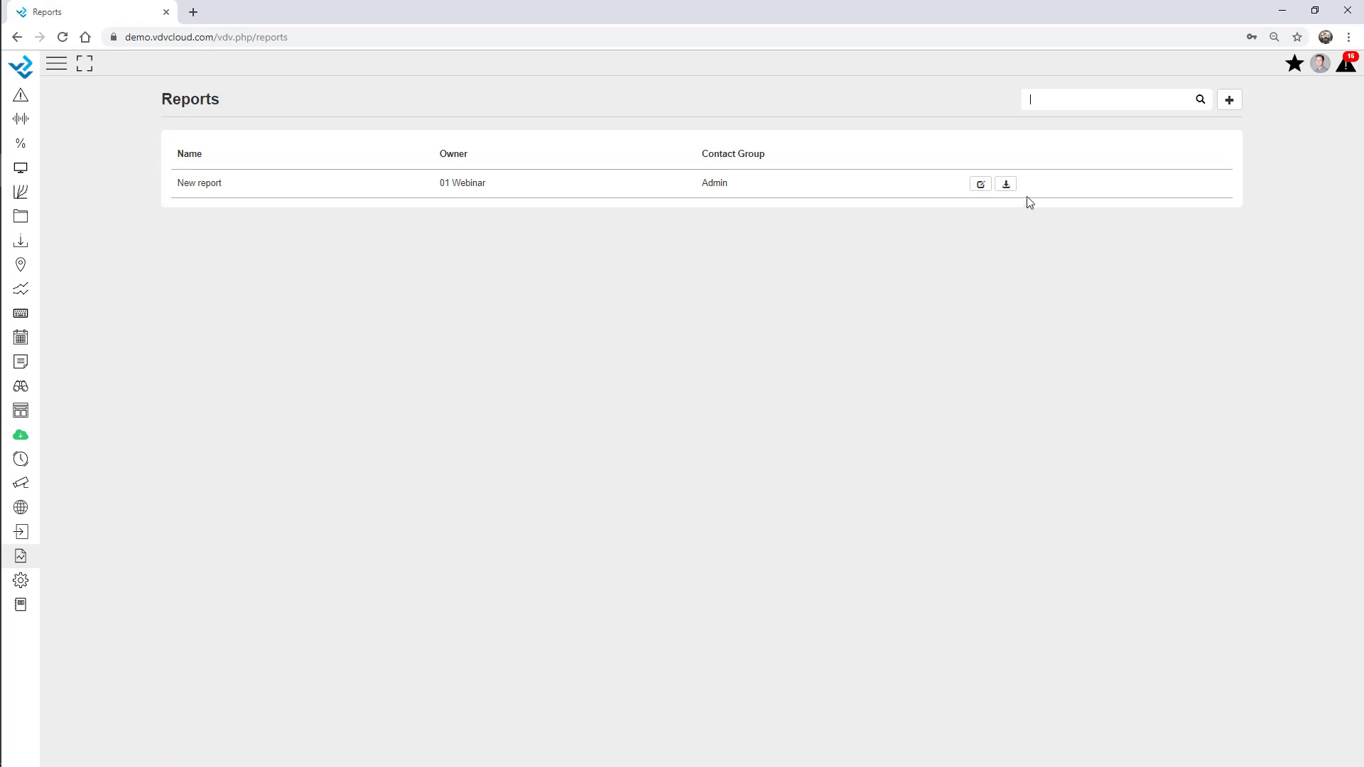
Open the report's download view and set the start date to 1 October 2019
left_click(1006, 186)
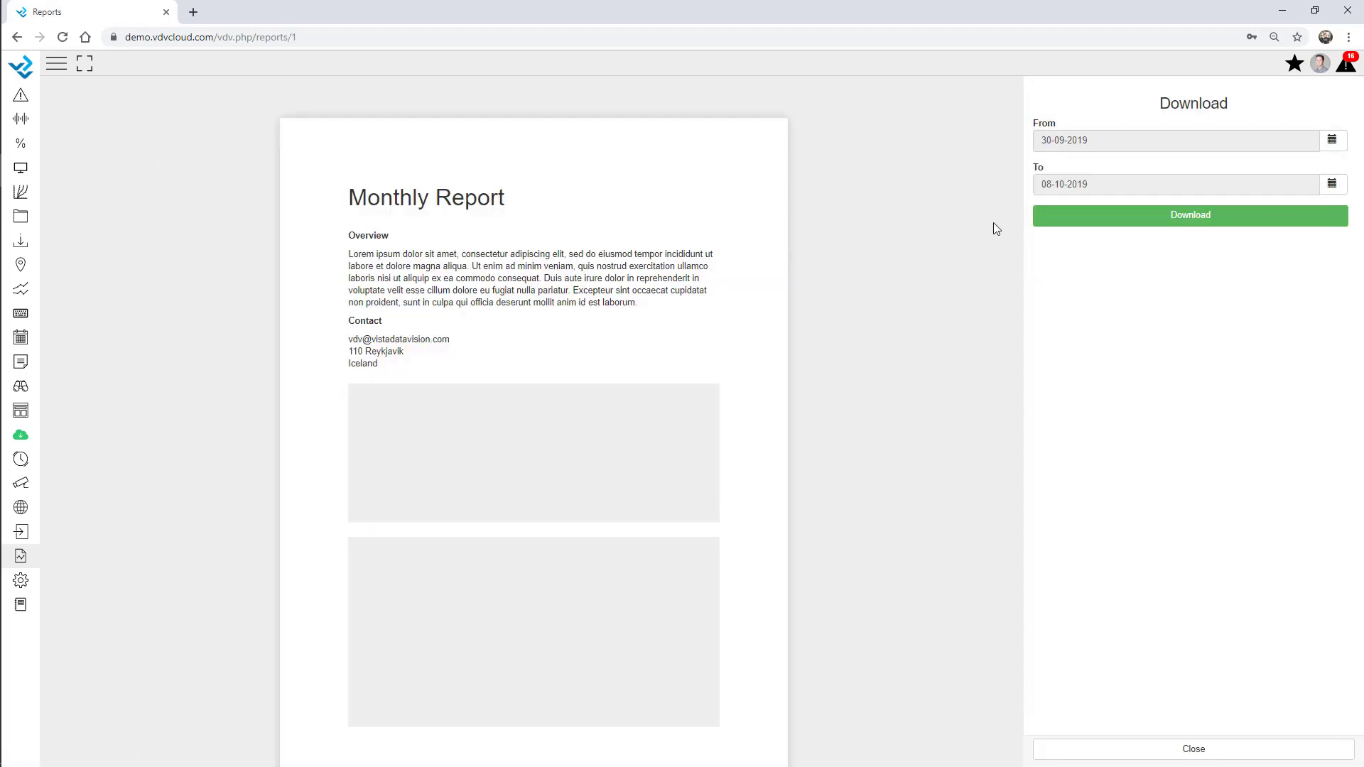
left_click(1332, 140)
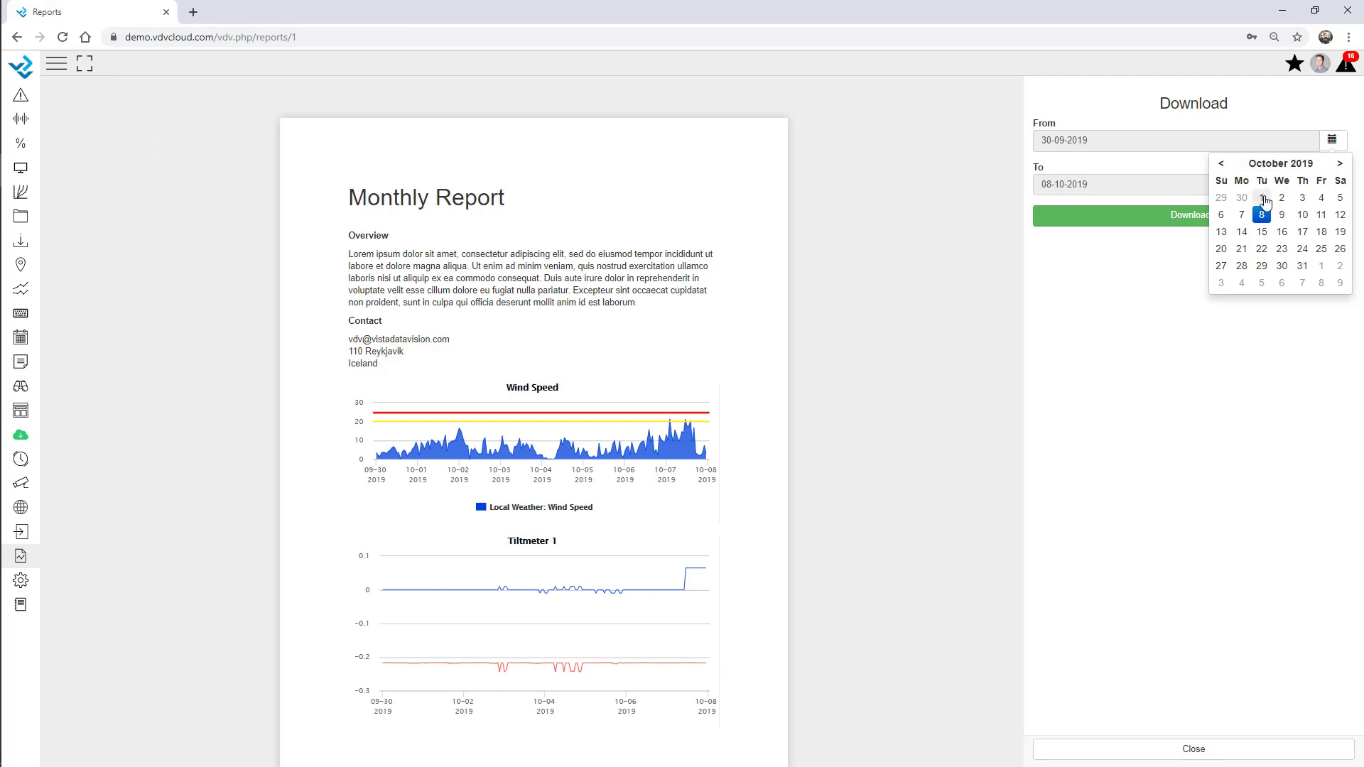
left_click(1262, 199)
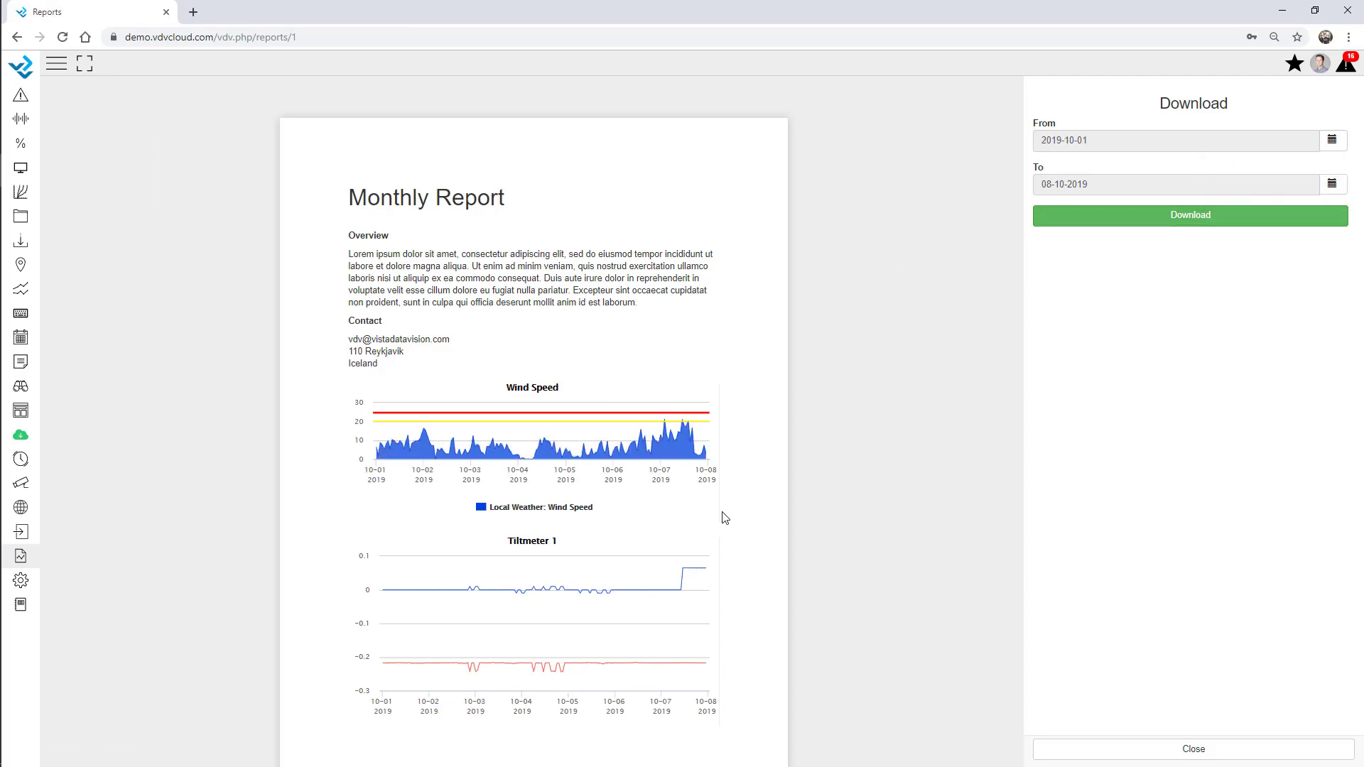
scroll(497, 398, "down", 10)
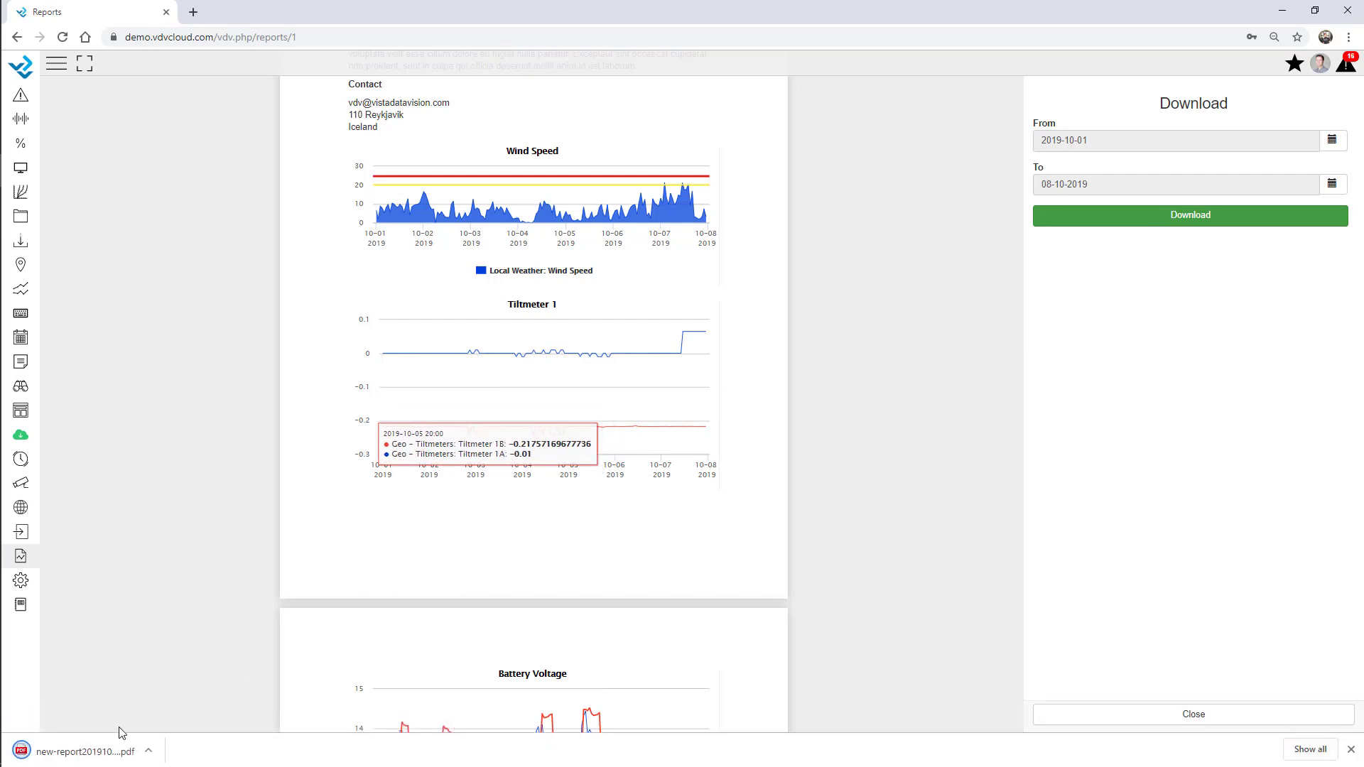
Open new-report20191001-20191008.pdf, scroll through its two pages, and close the tab
left_click(92, 754)
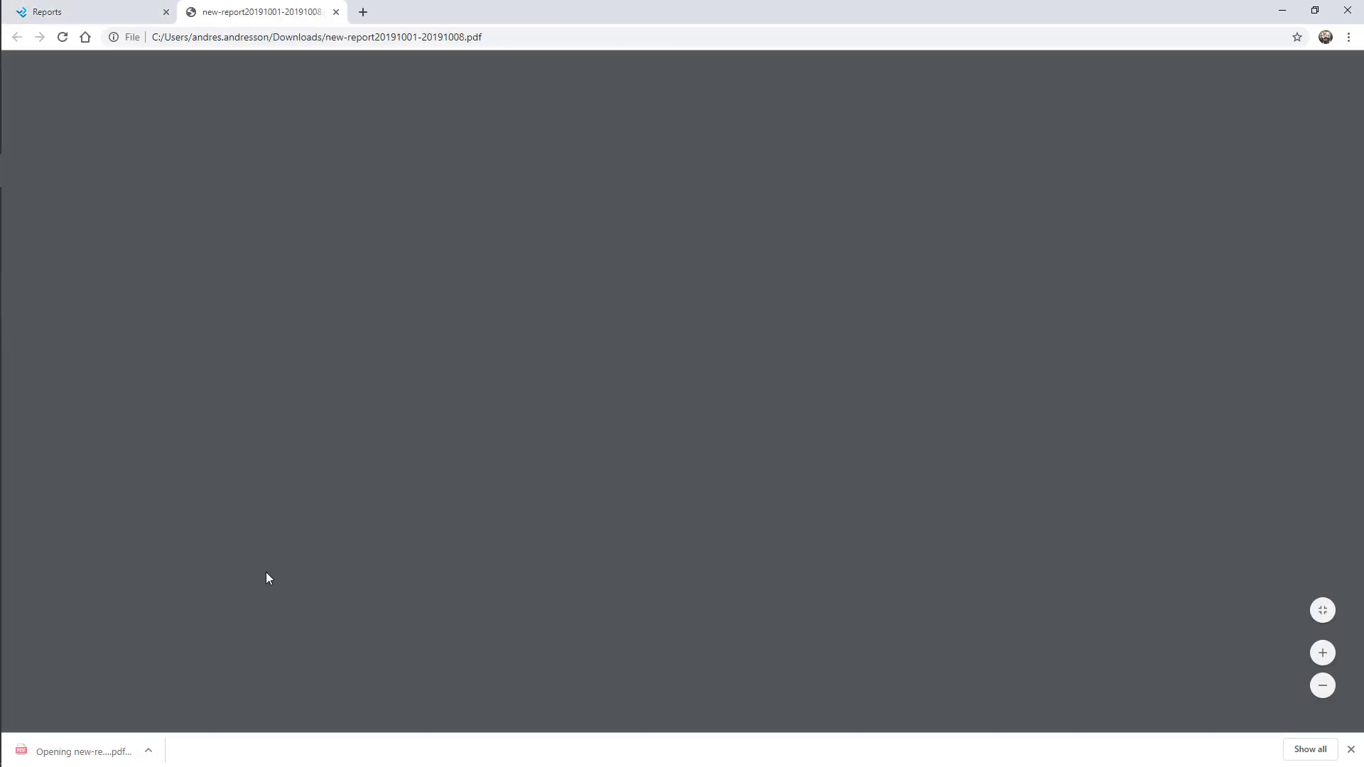
scroll(676, 371, "down", 12)
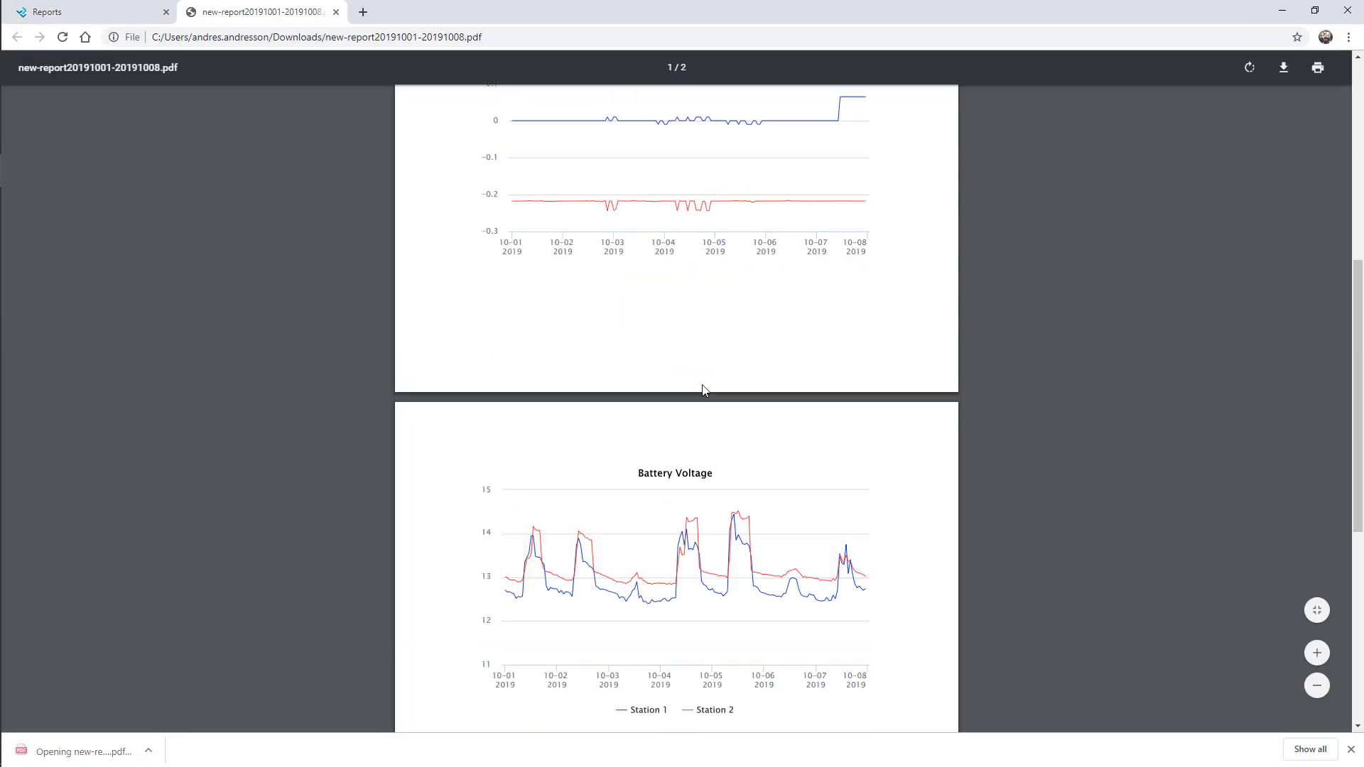
scroll(706, 401, "up", 6)
scroll(705, 401, "up", 6)
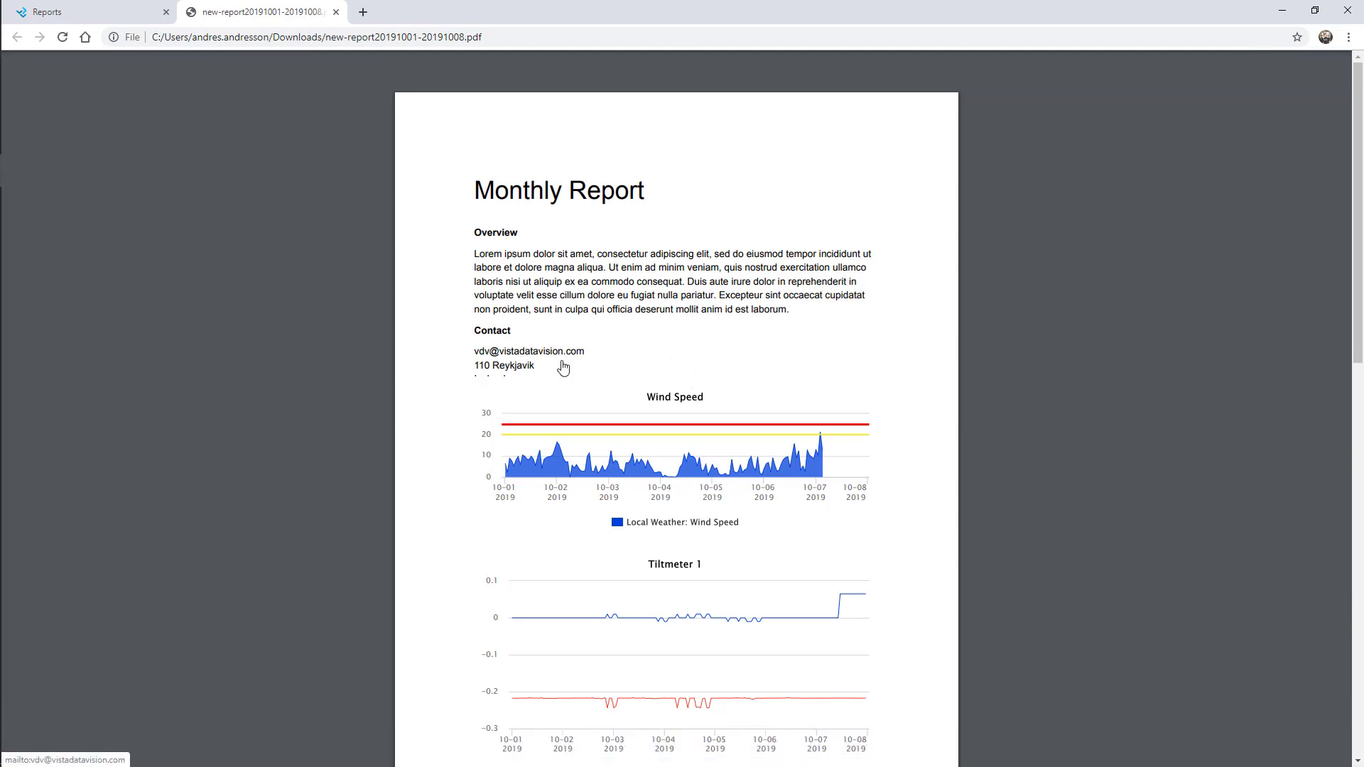
scroll(563, 367, "down", 8)
scroll(564, 367, "down", 6)
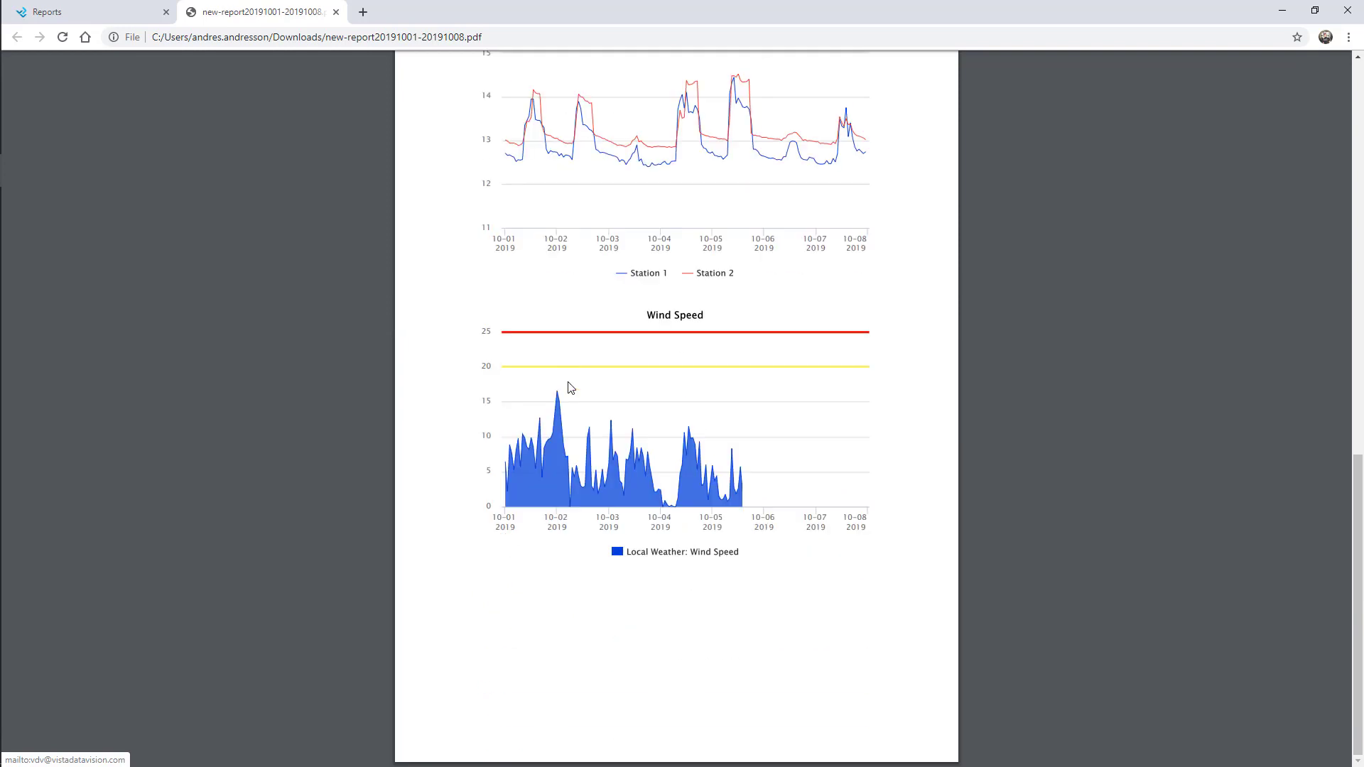
left_click(336, 13)
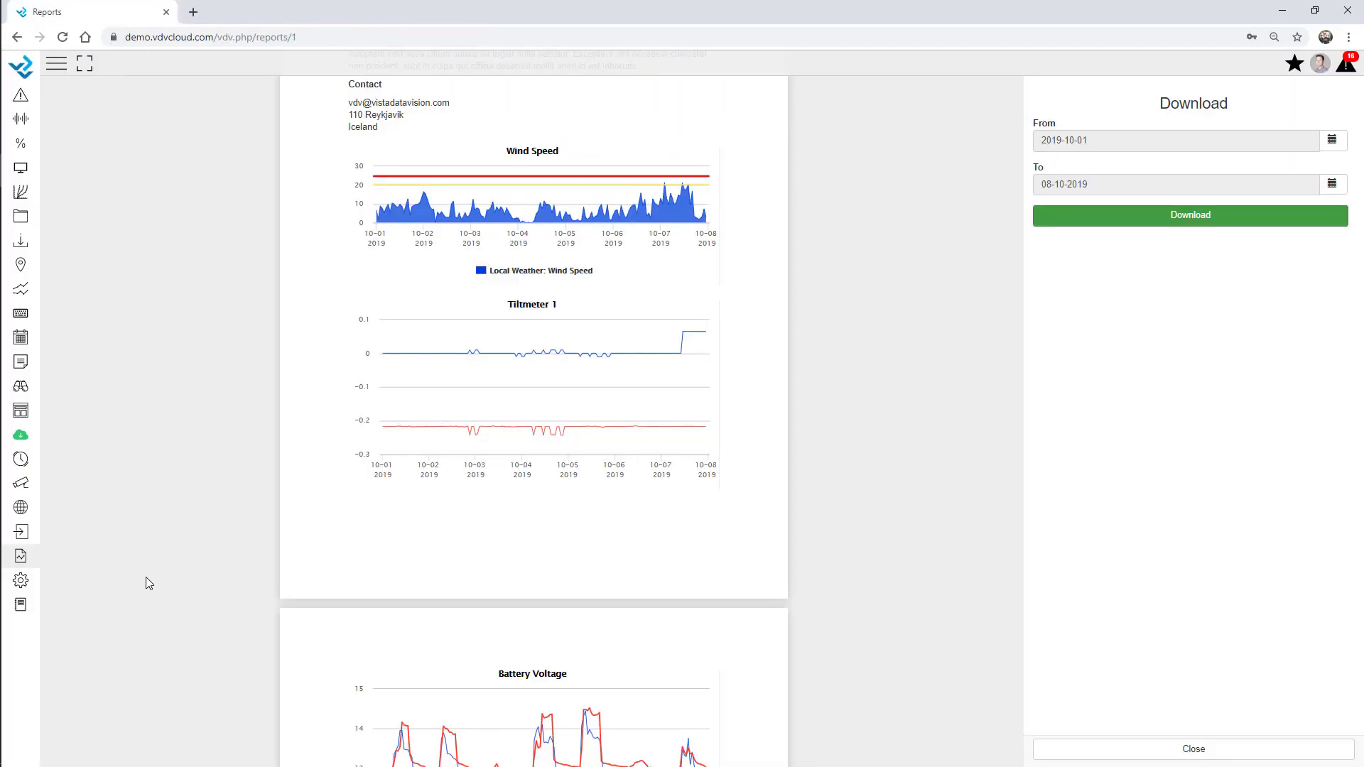
Open the webcam's image gallery and expand the navigation sidebar with labels
left_click(20, 483)
left_click(84, 188)
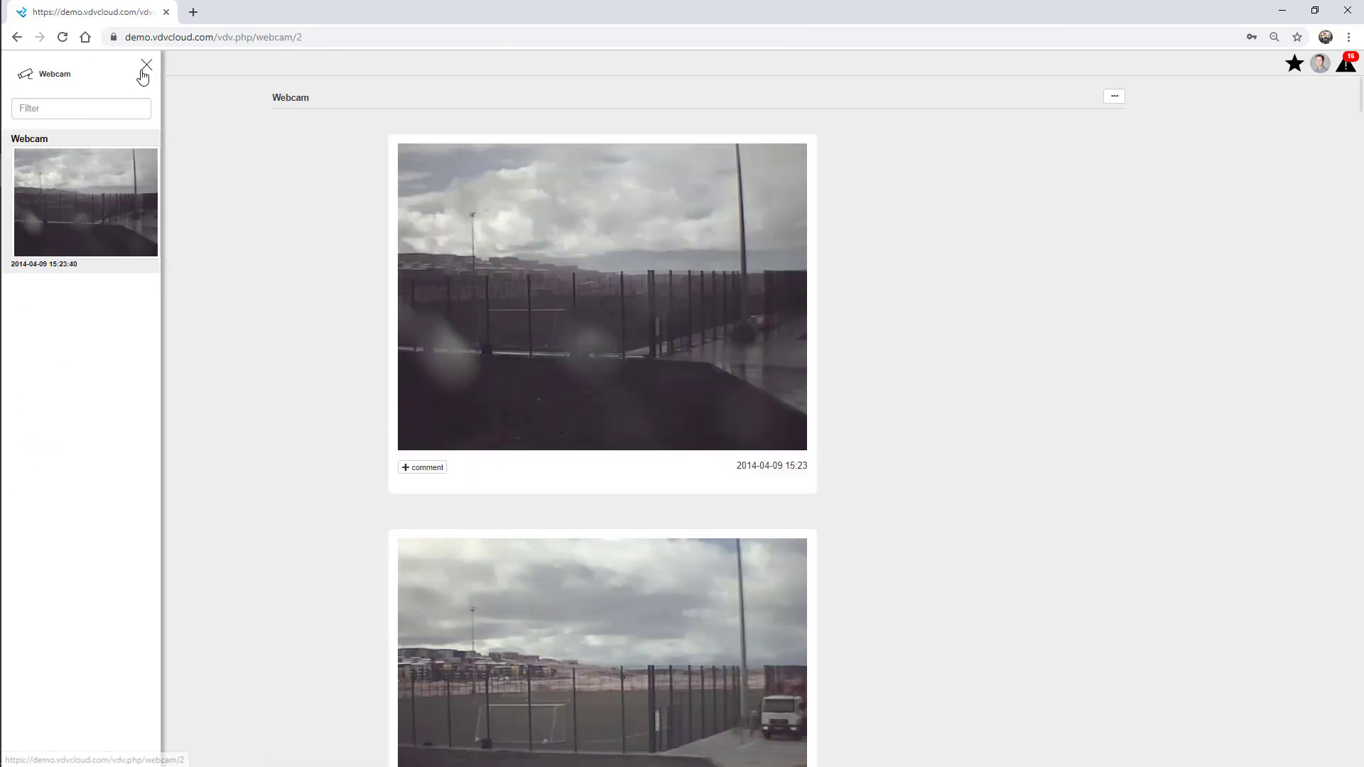
left_click(147, 64)
left_click(58, 66)
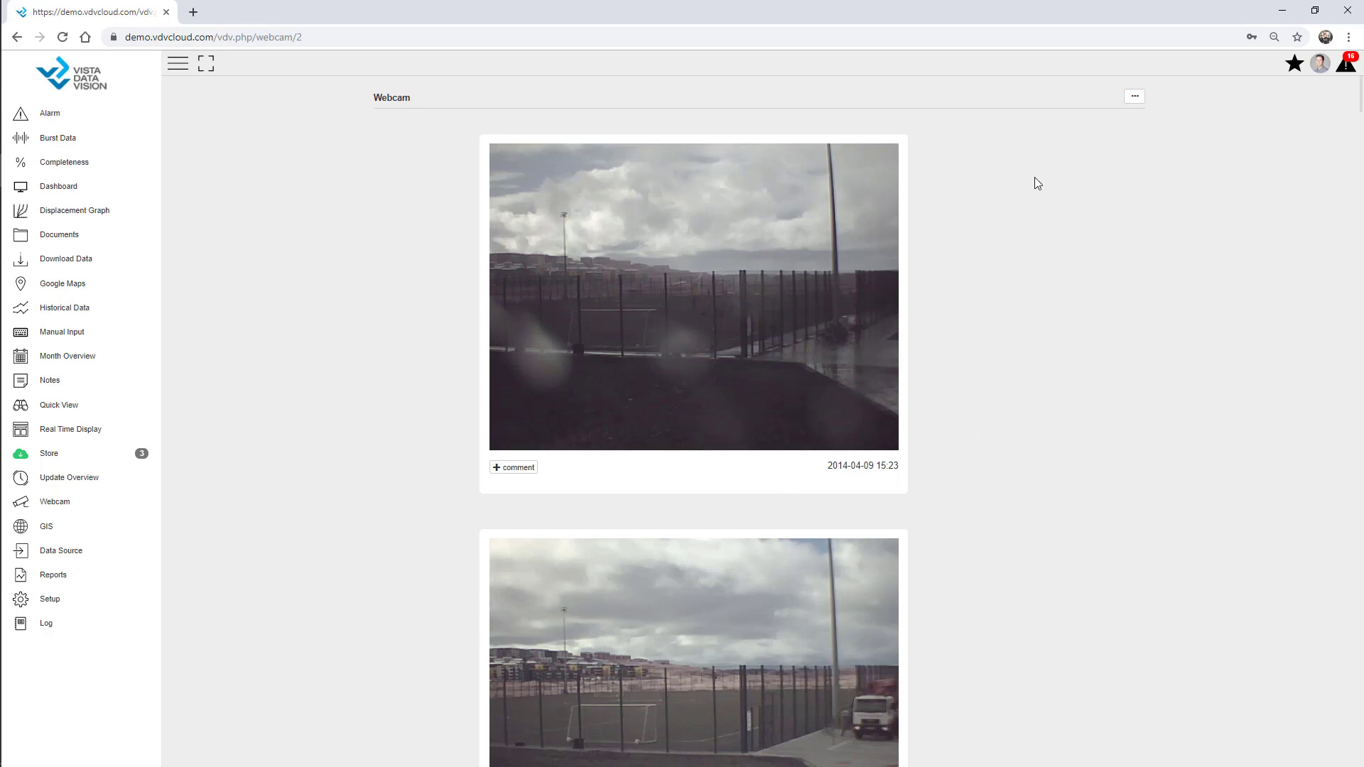
Filter the webcam images into a thumbnail grid for hours 10 to 12, then go to Notes
left_click(1134, 99)
left_click(1265, 206)
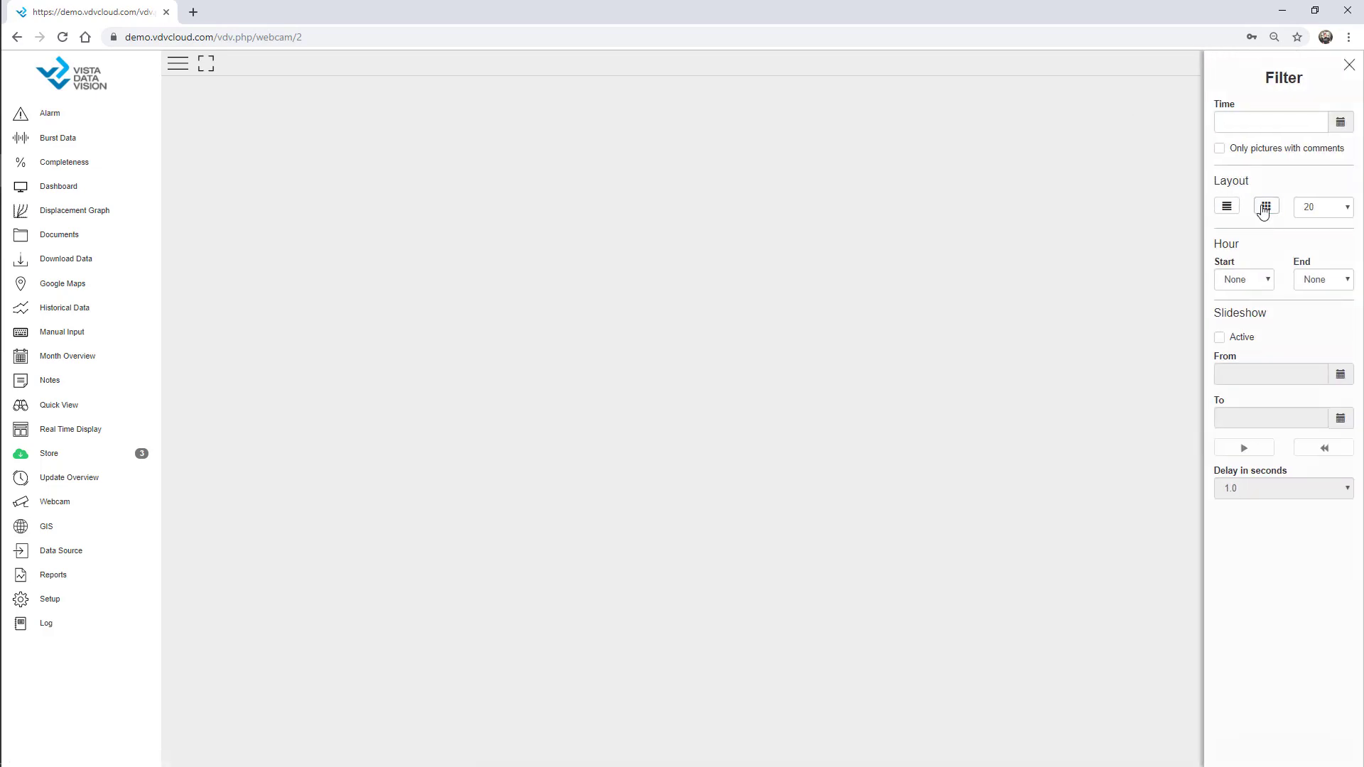
scroll(1019, 334, "down", 6)
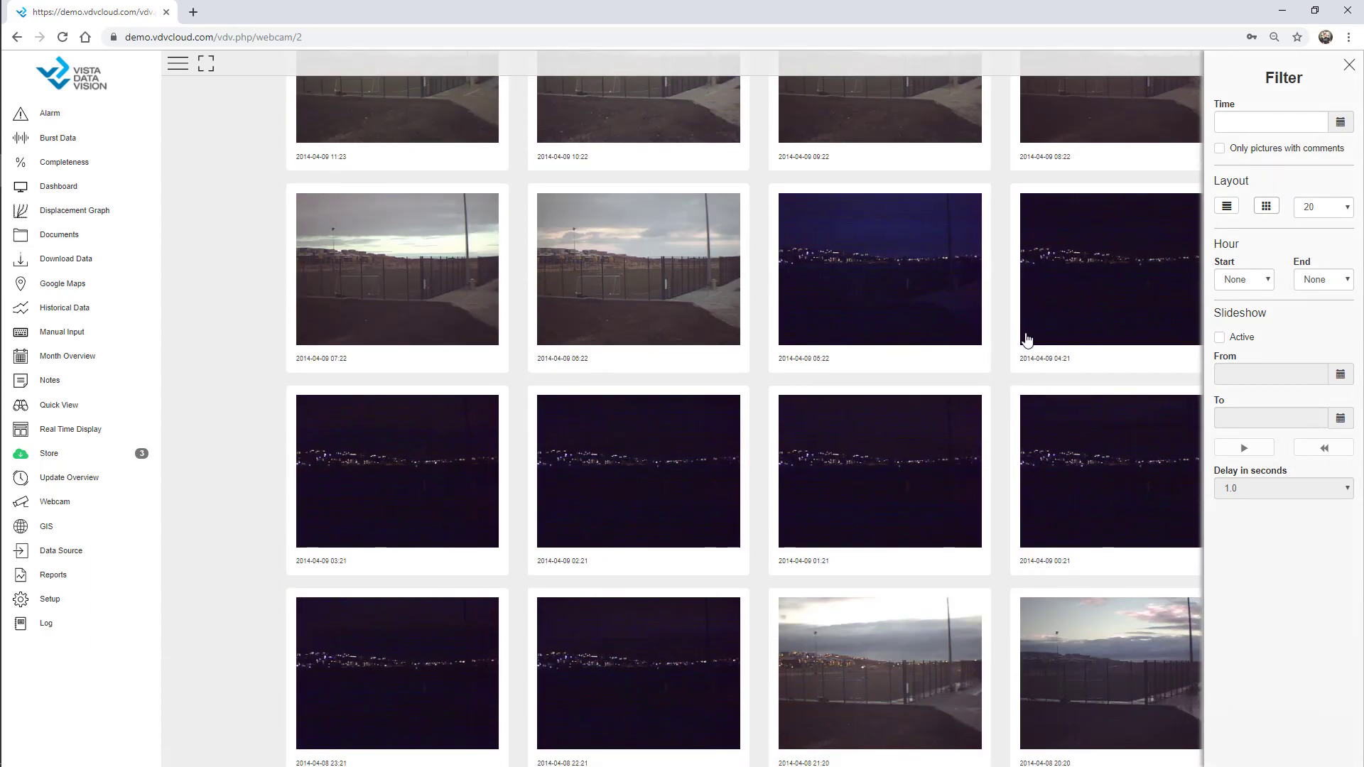
scroll(1021, 338, "up", 6)
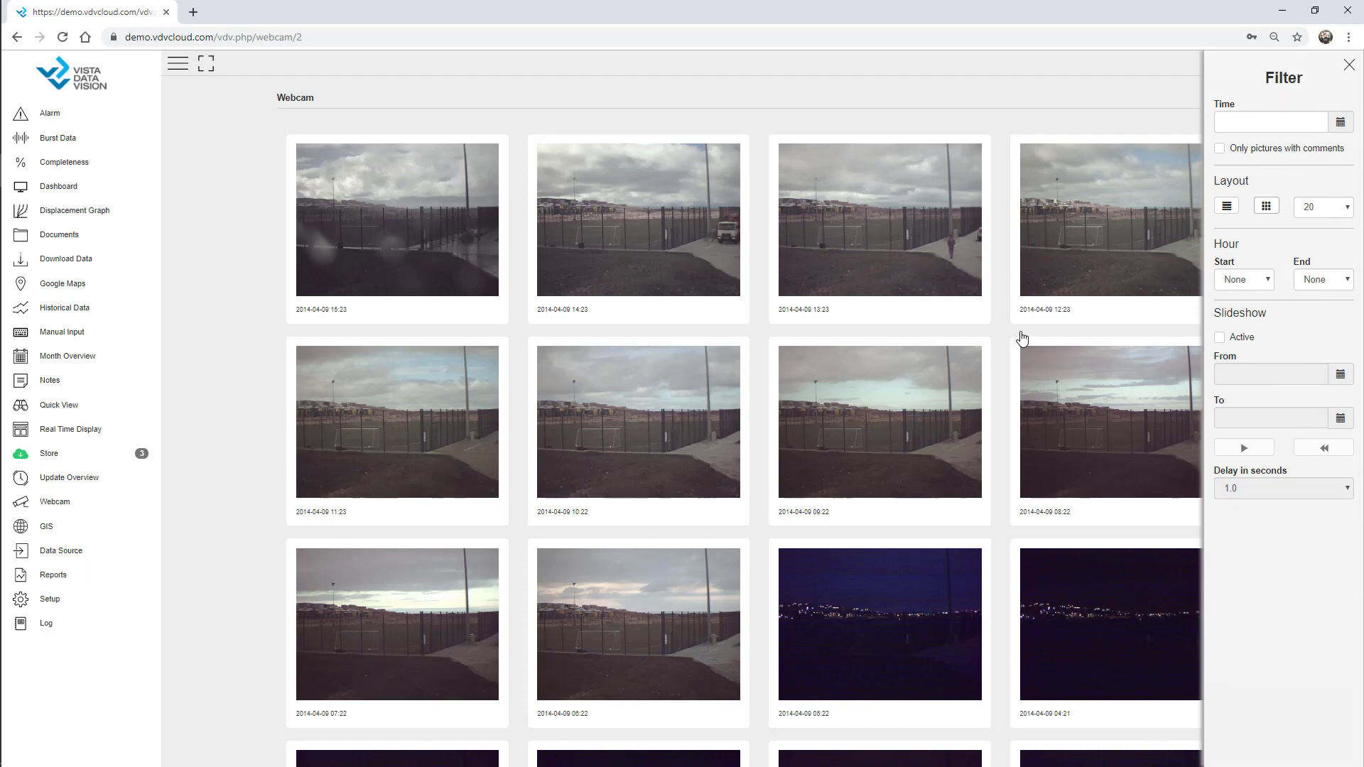
left_click(1244, 280)
left_click(1240, 565)
left_click(1323, 280)
left_click(1315, 597)
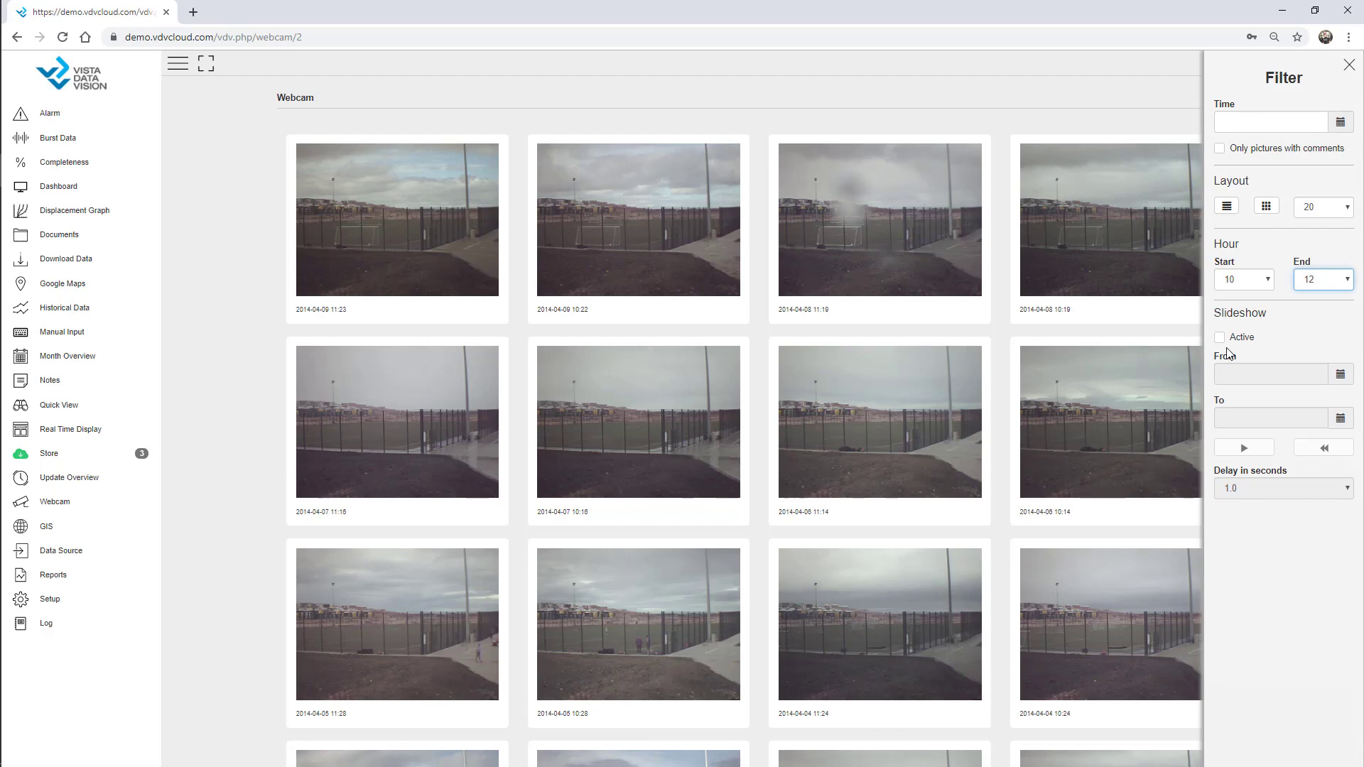
left_click(1348, 66)
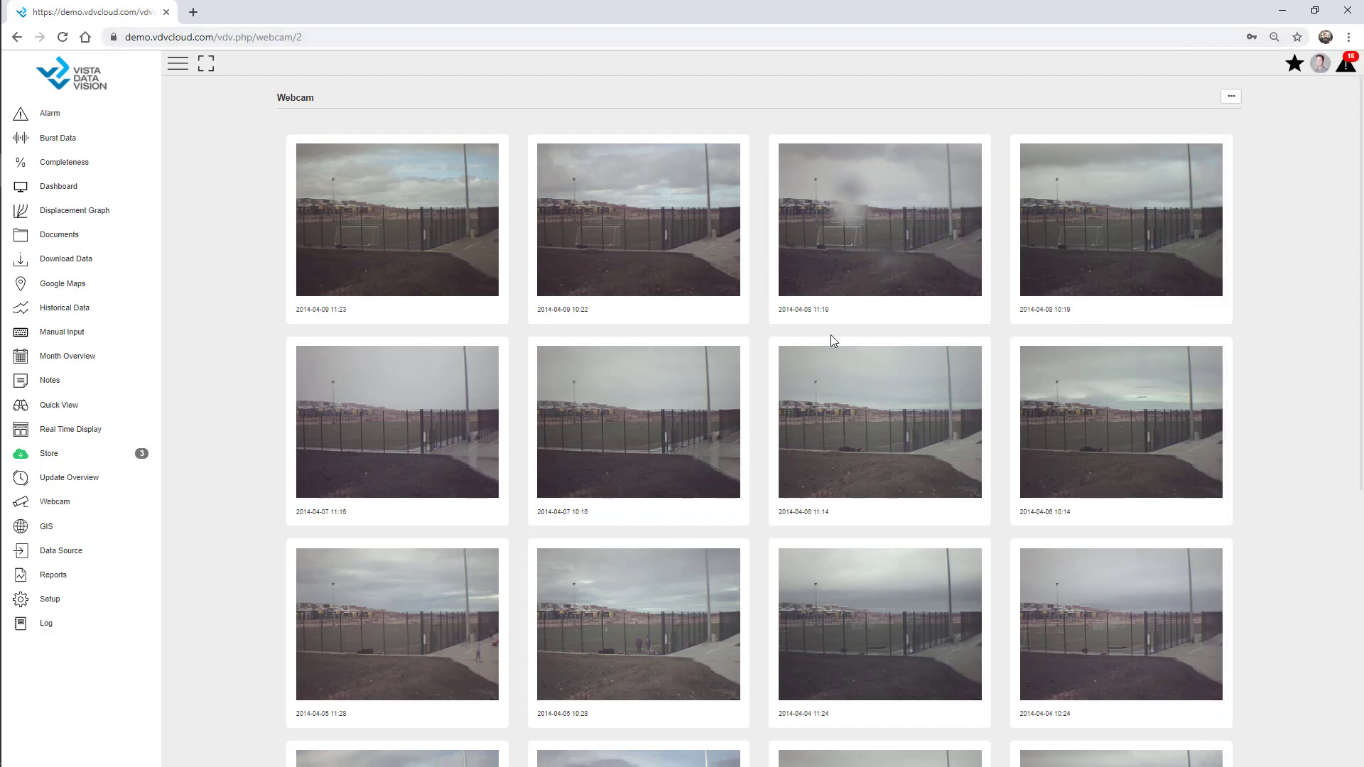
left_click(57, 384)
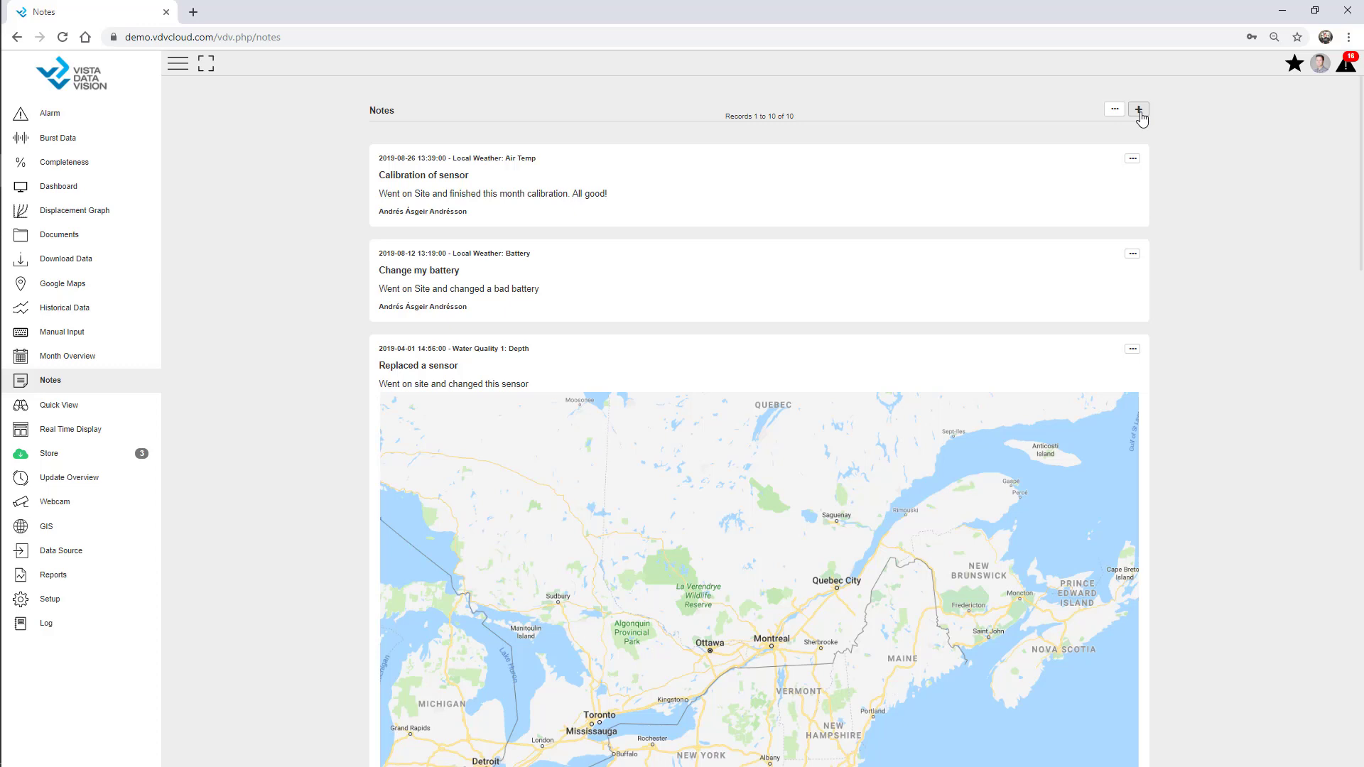
Start a new note for site AWS - Webinar, linked only to the site, type Maintenance
left_click(1140, 113)
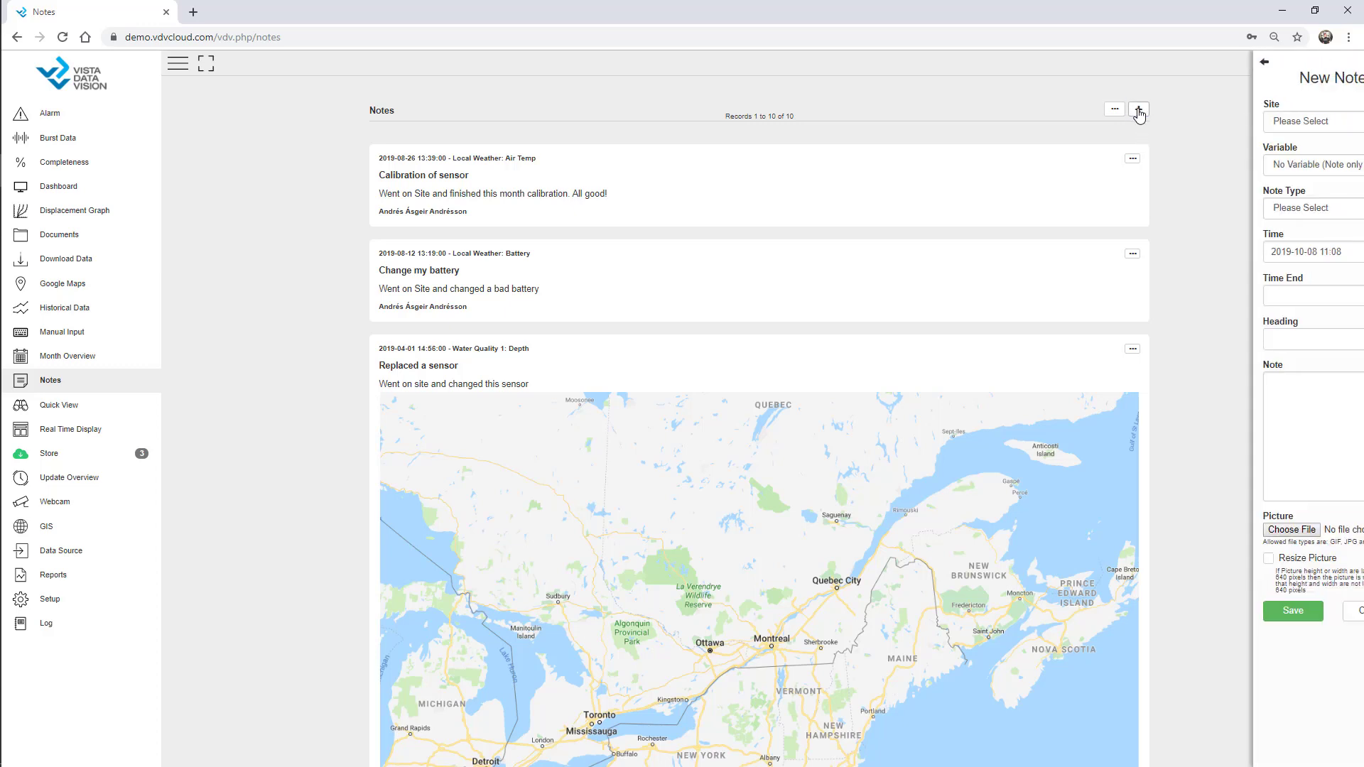
left_click(1214, 62)
left_click(1119, 122)
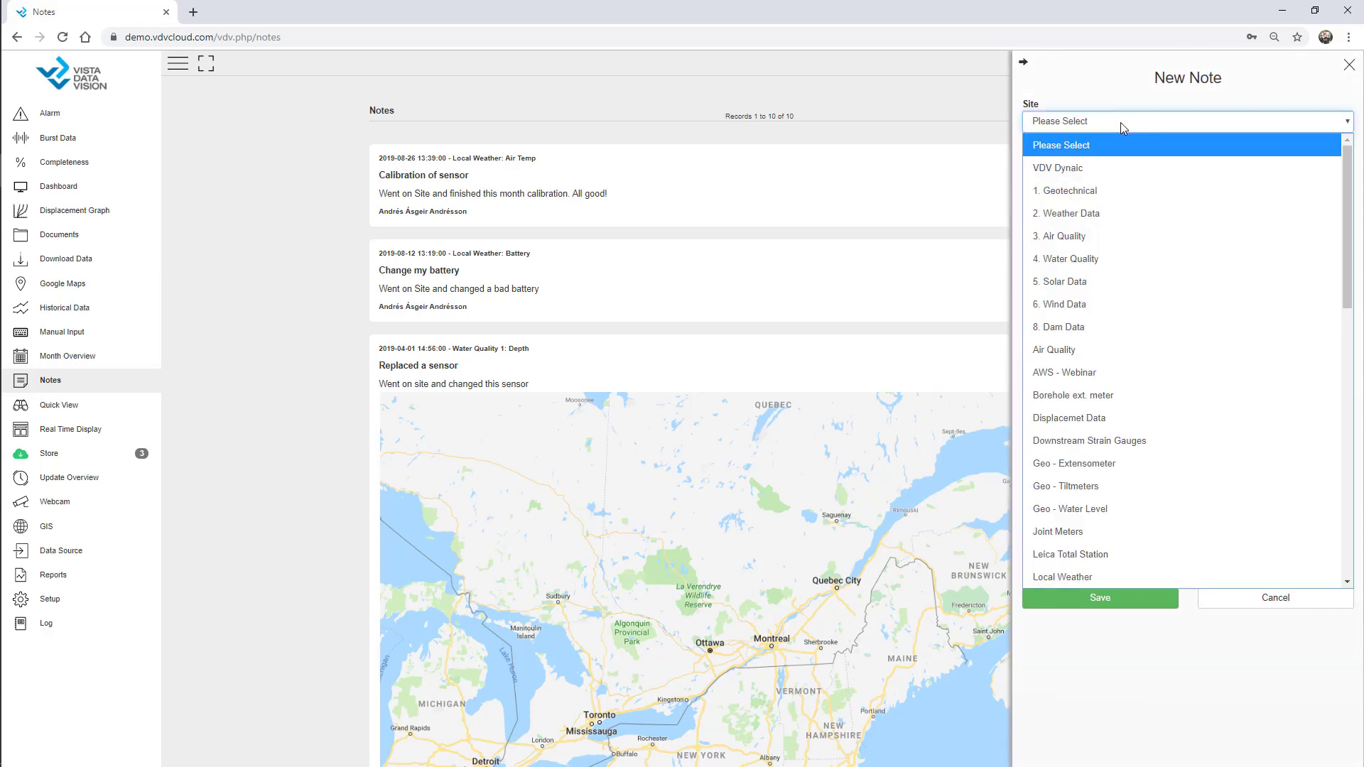
left_click(1102, 372)
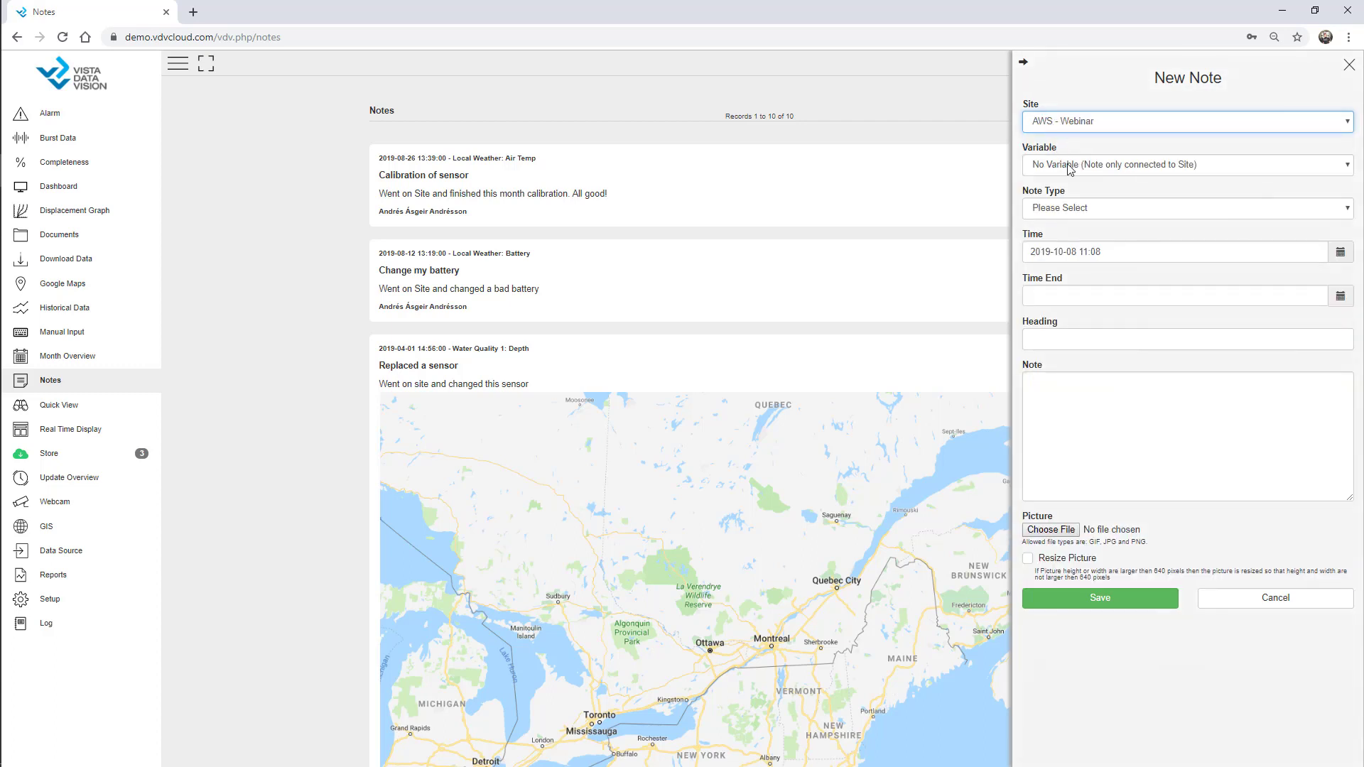
left_click(1069, 168)
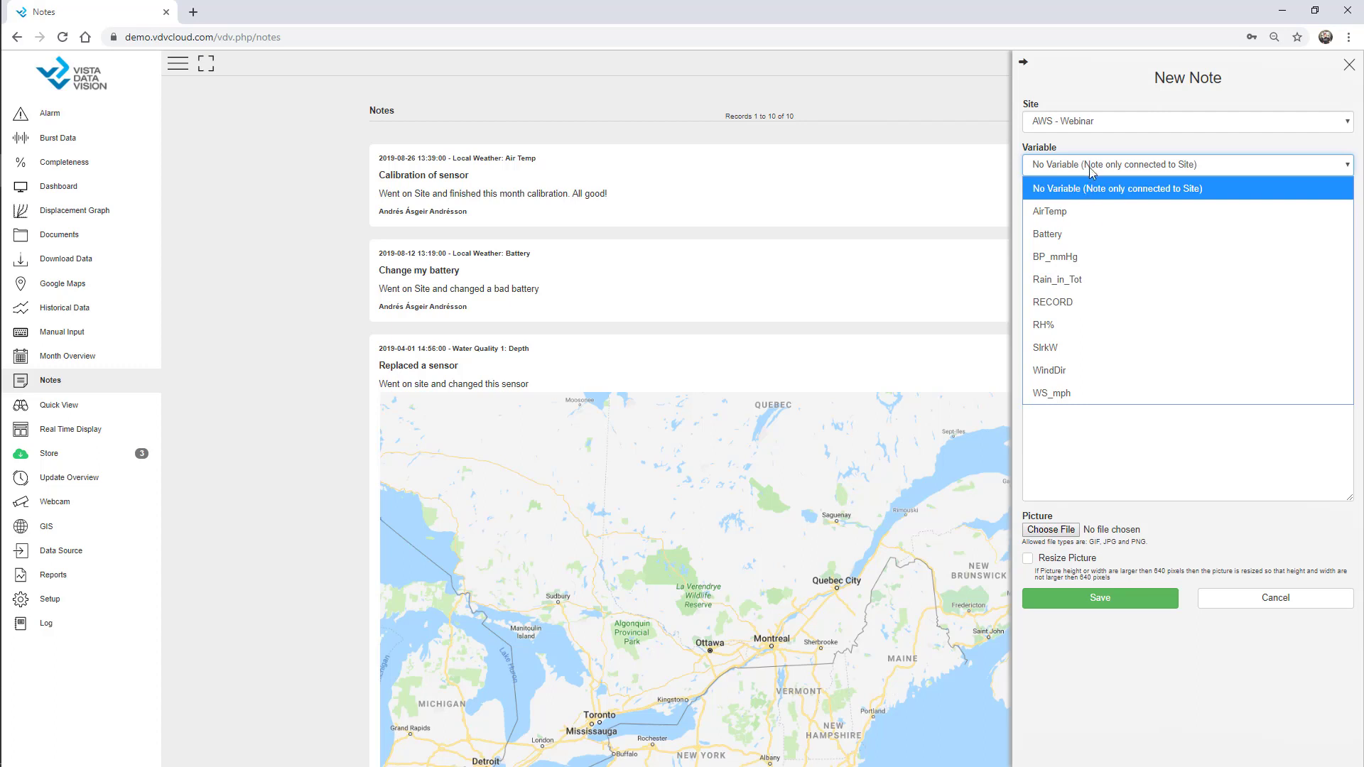
left_click(1092, 166)
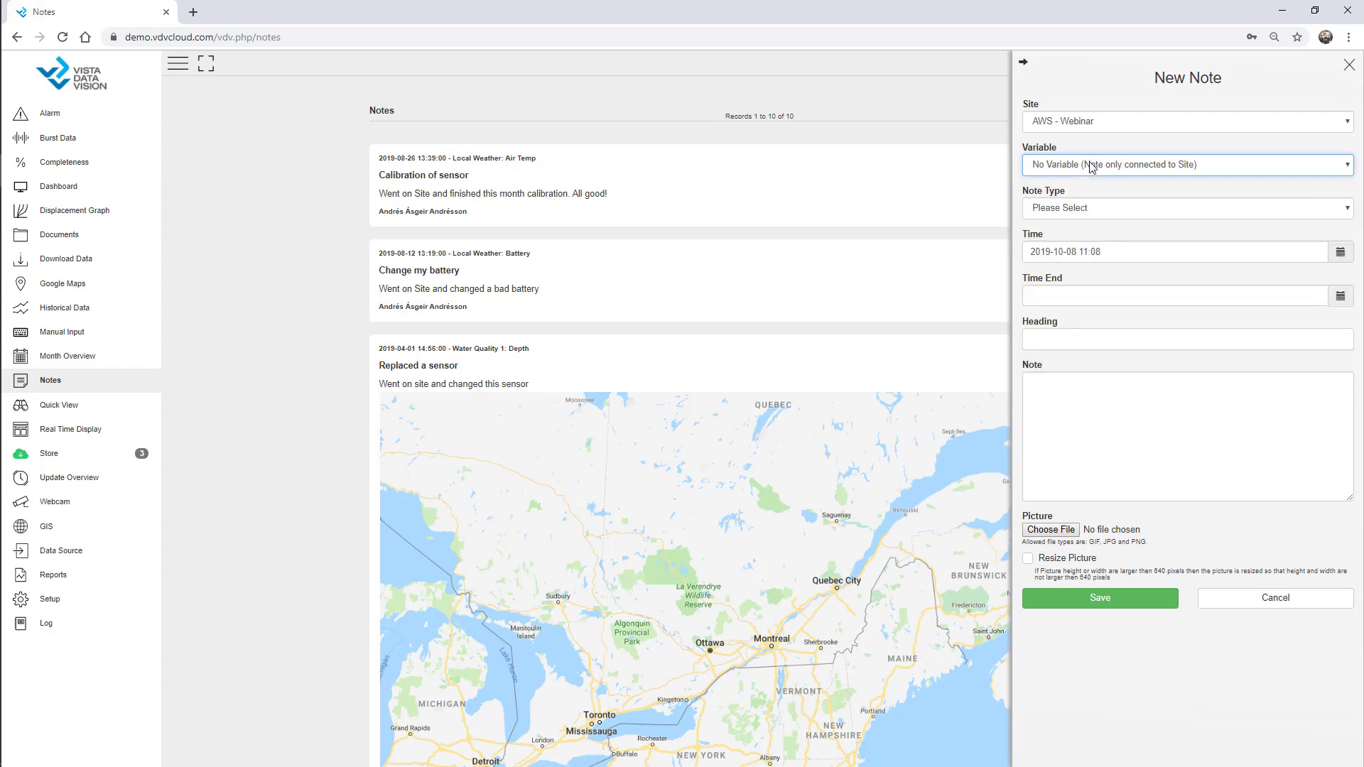
left_click(1091, 166)
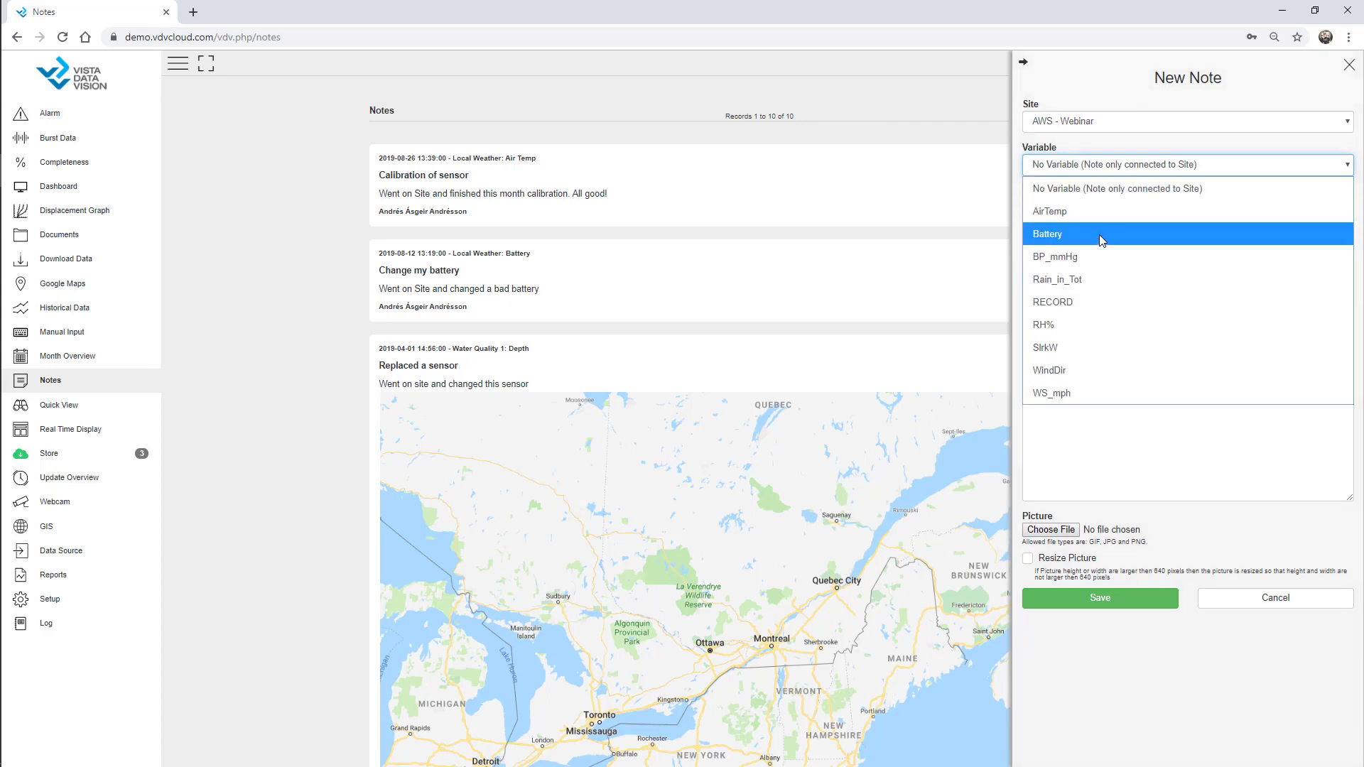
left_click(1098, 235)
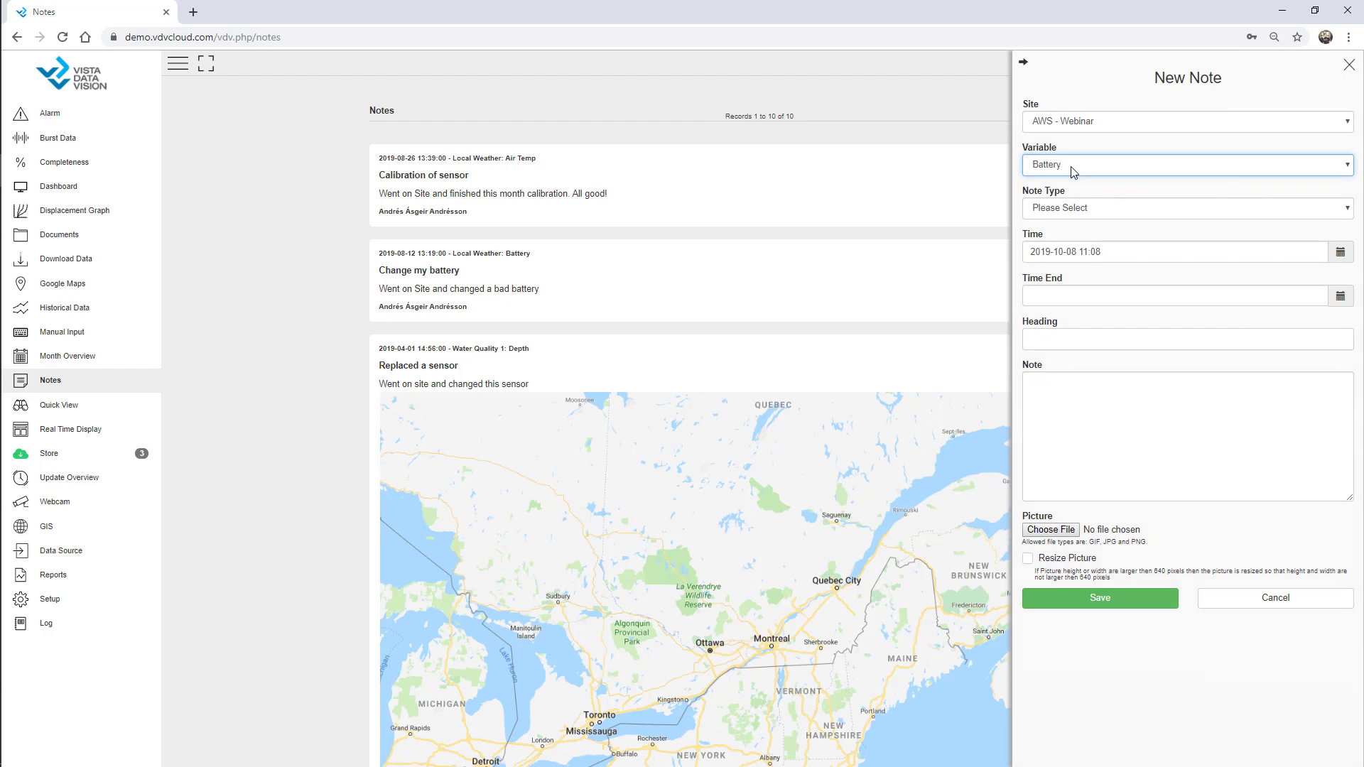
left_click(1073, 171)
left_click(1074, 188)
left_click(1080, 209)
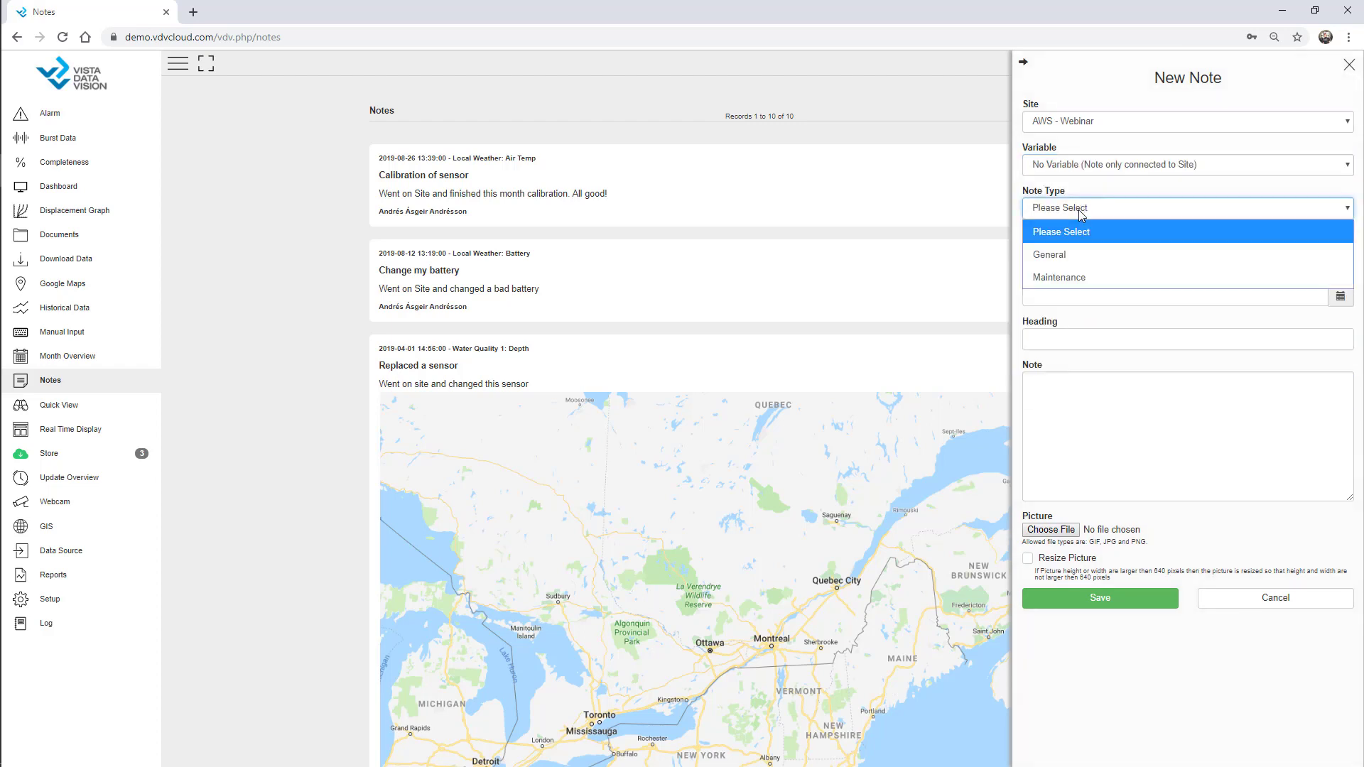
left_click(1071, 277)
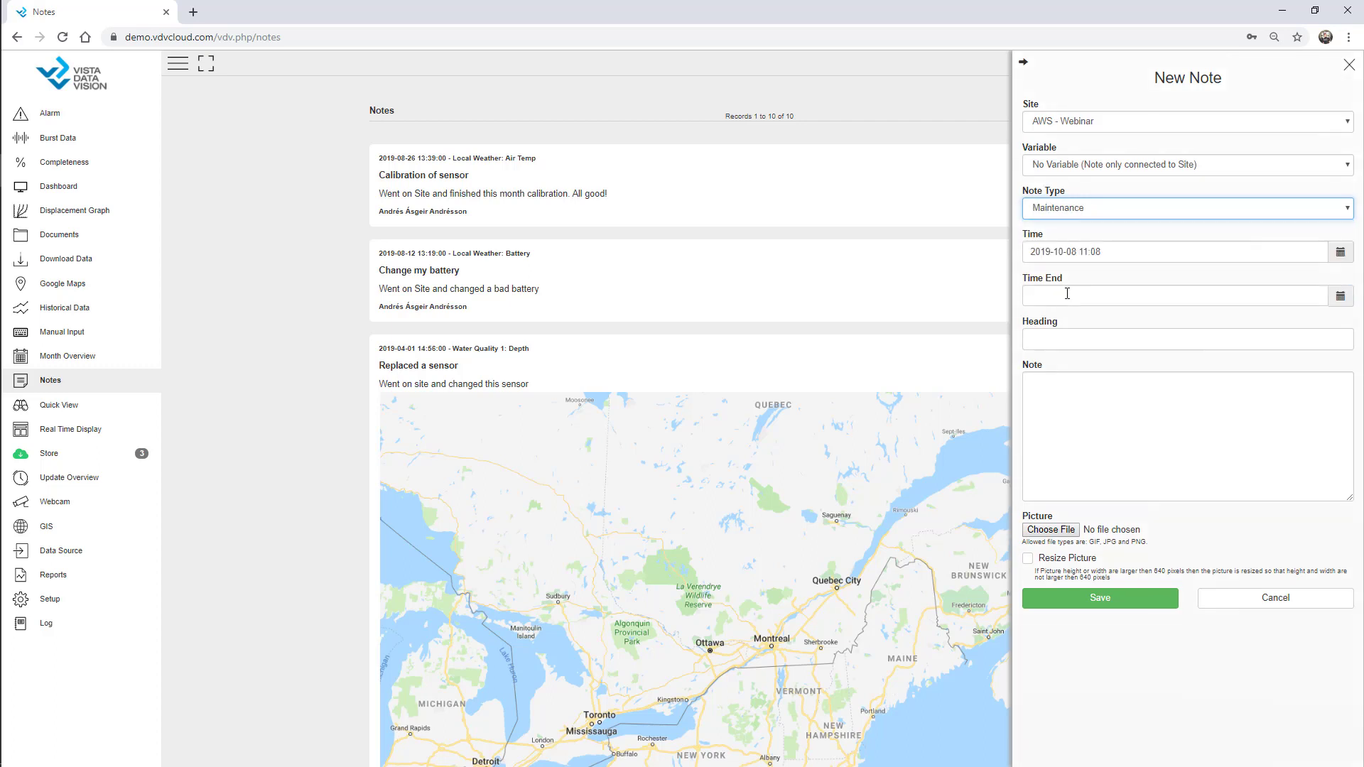
left_click(1107, 254)
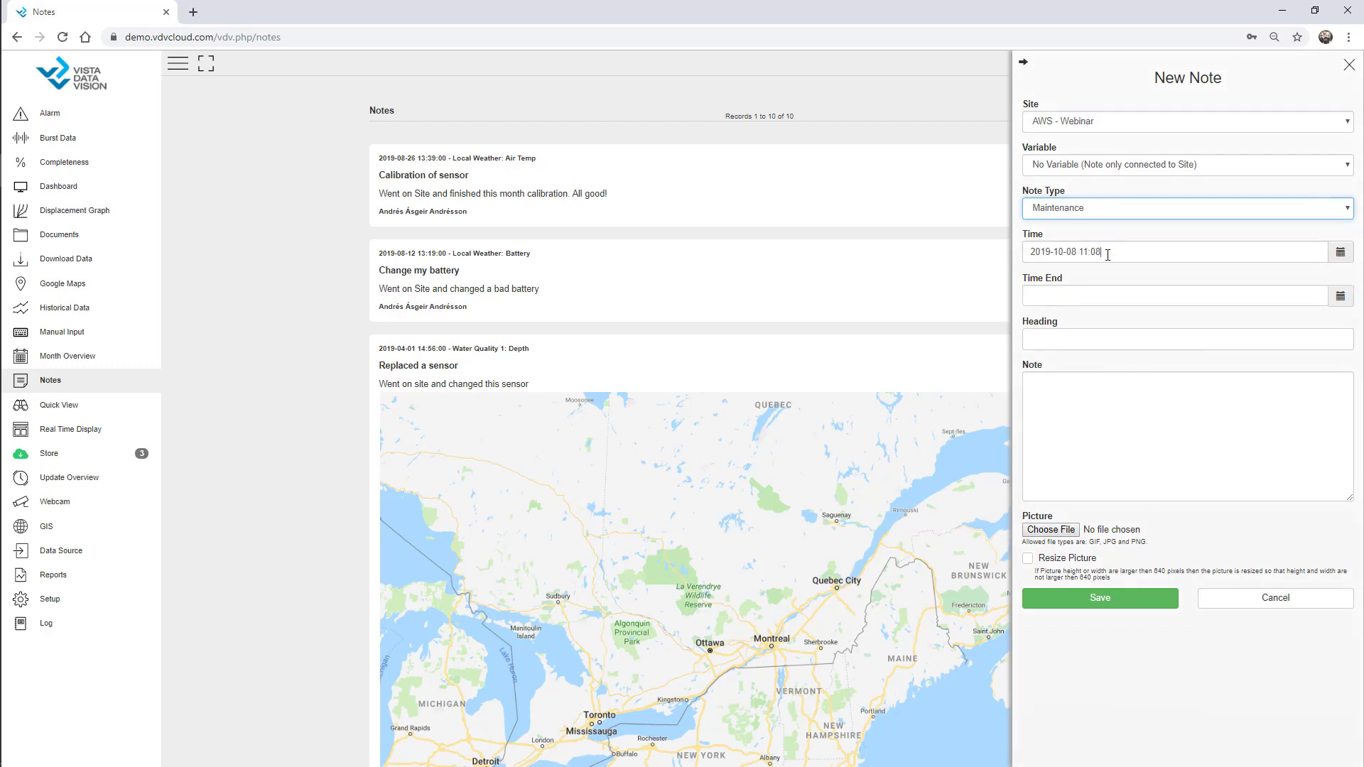
Enter heading 'Annual Checkup' and note 'Went on Site and checked the station. All good'
left_click(1059, 338)
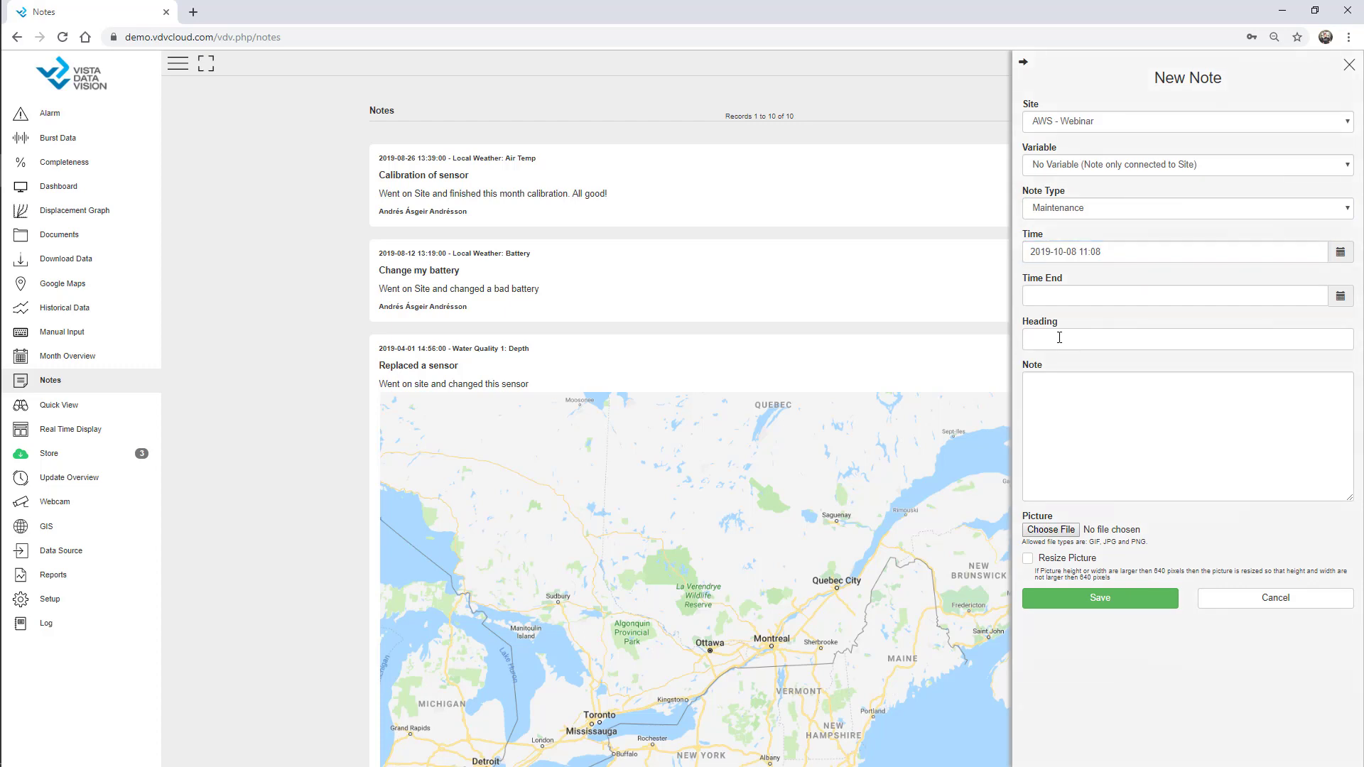
type("Anna")
key("BackSpace")
type("ual Checkup")
key("Tab")
type("We")
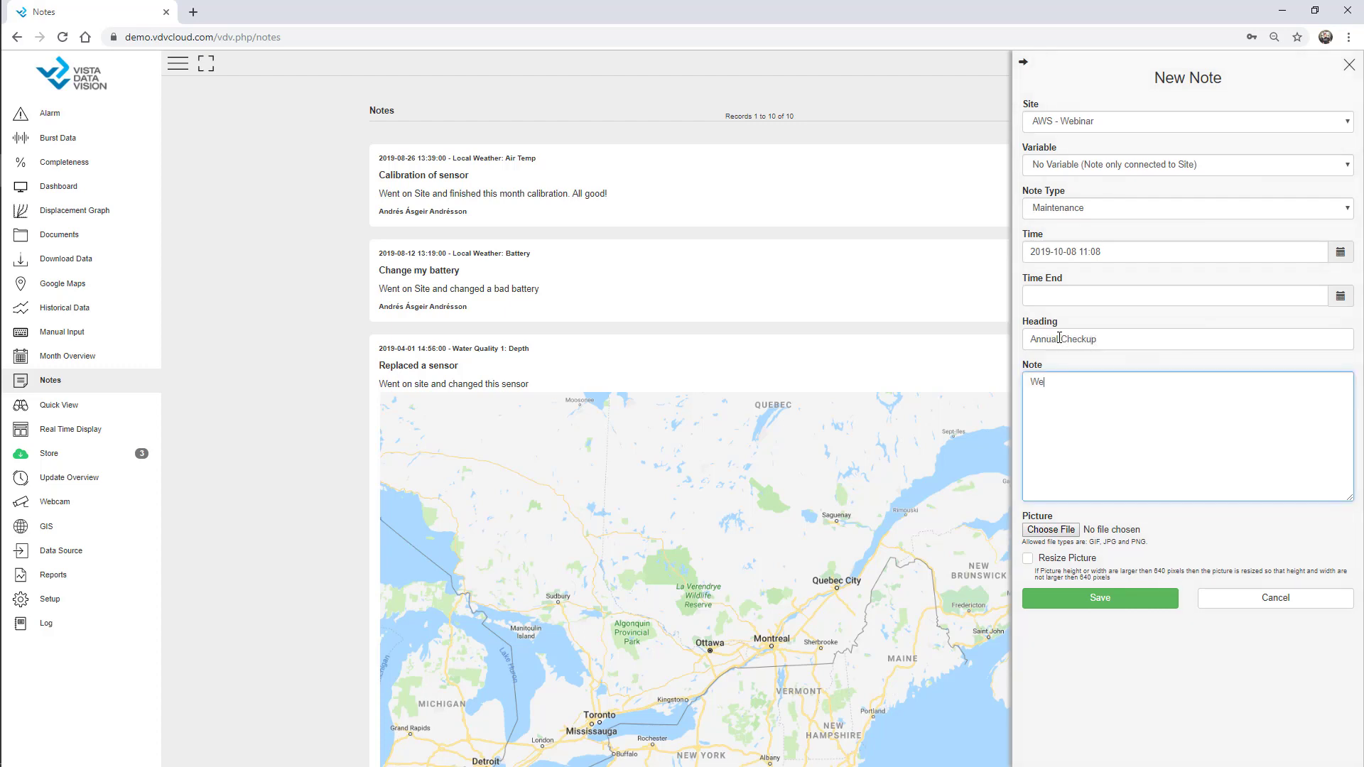
type("nt on Site and checked the station. All good")
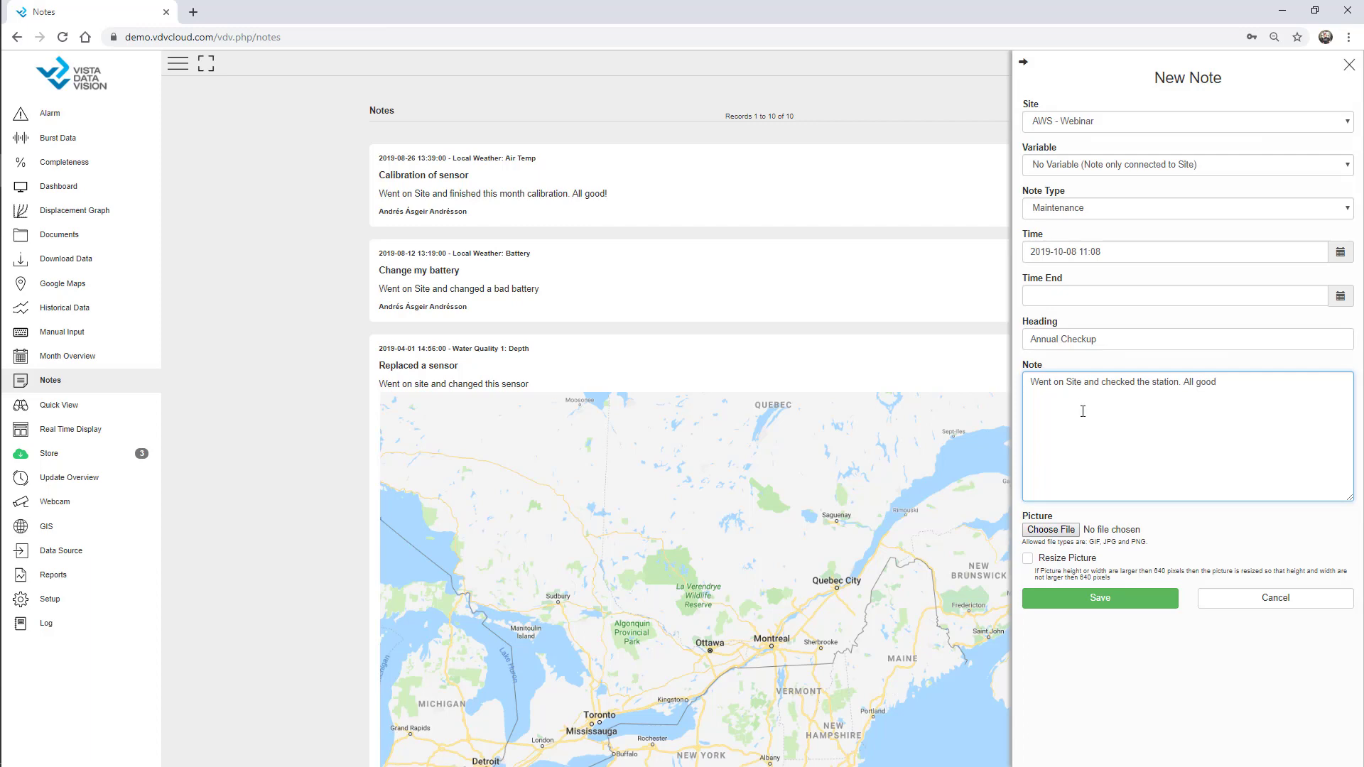
Attach the AWS-2.jpg image to the note and save it
left_click(1069, 529)
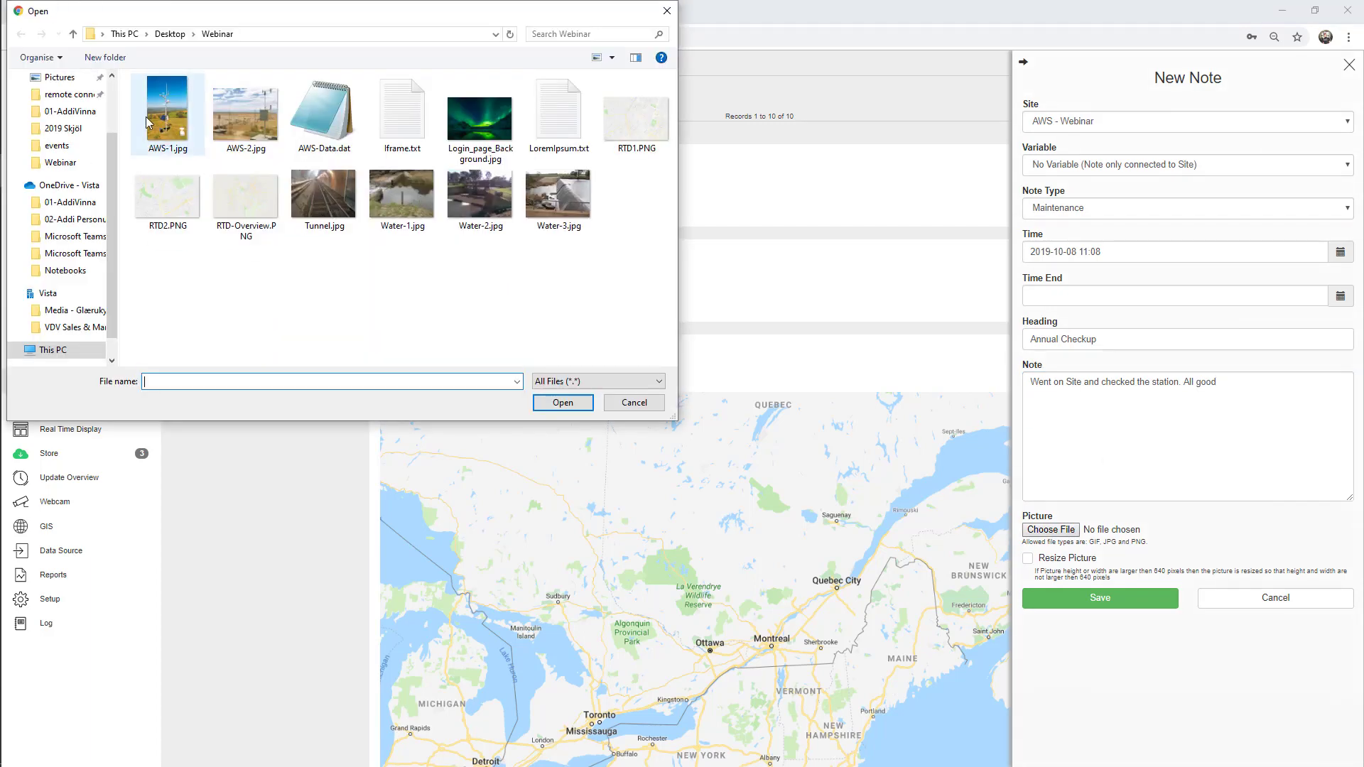
left_click(248, 114)
double_click(249, 114)
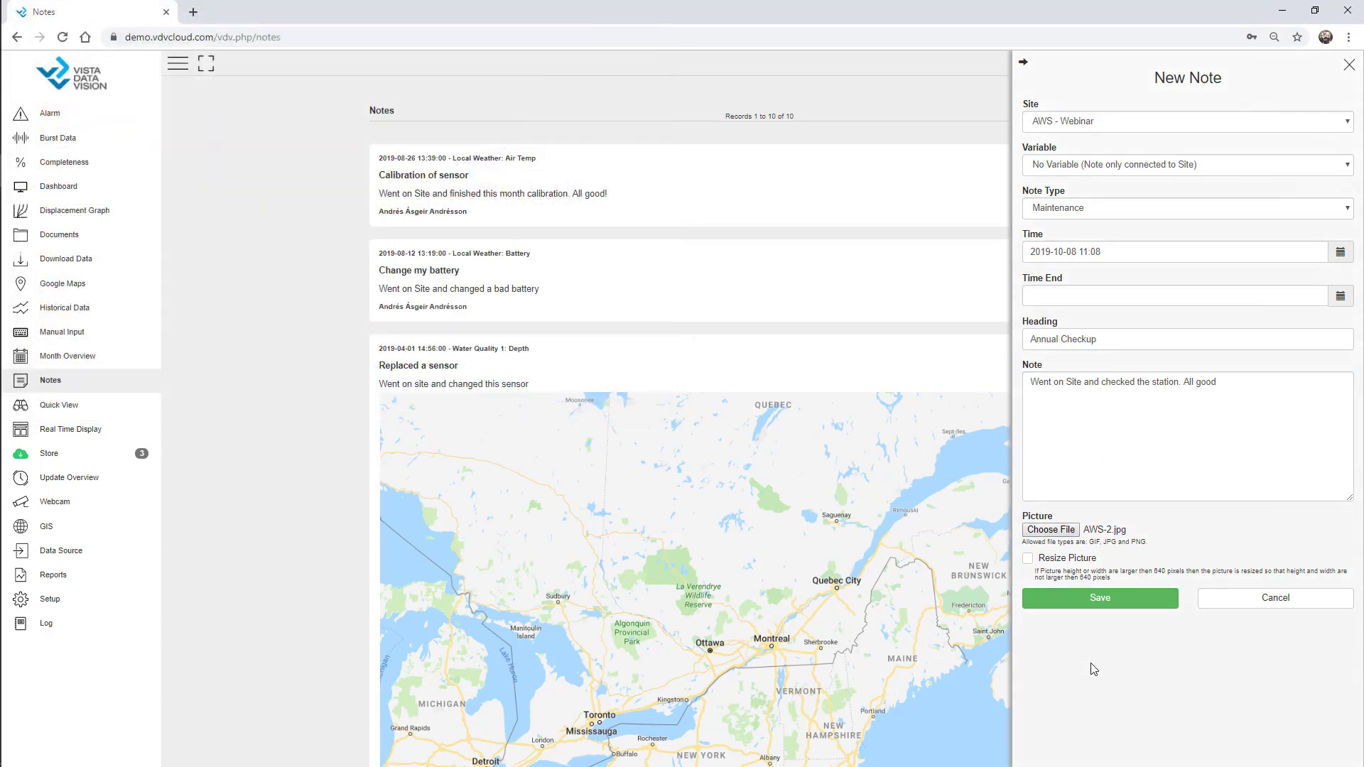
left_click(1105, 602)
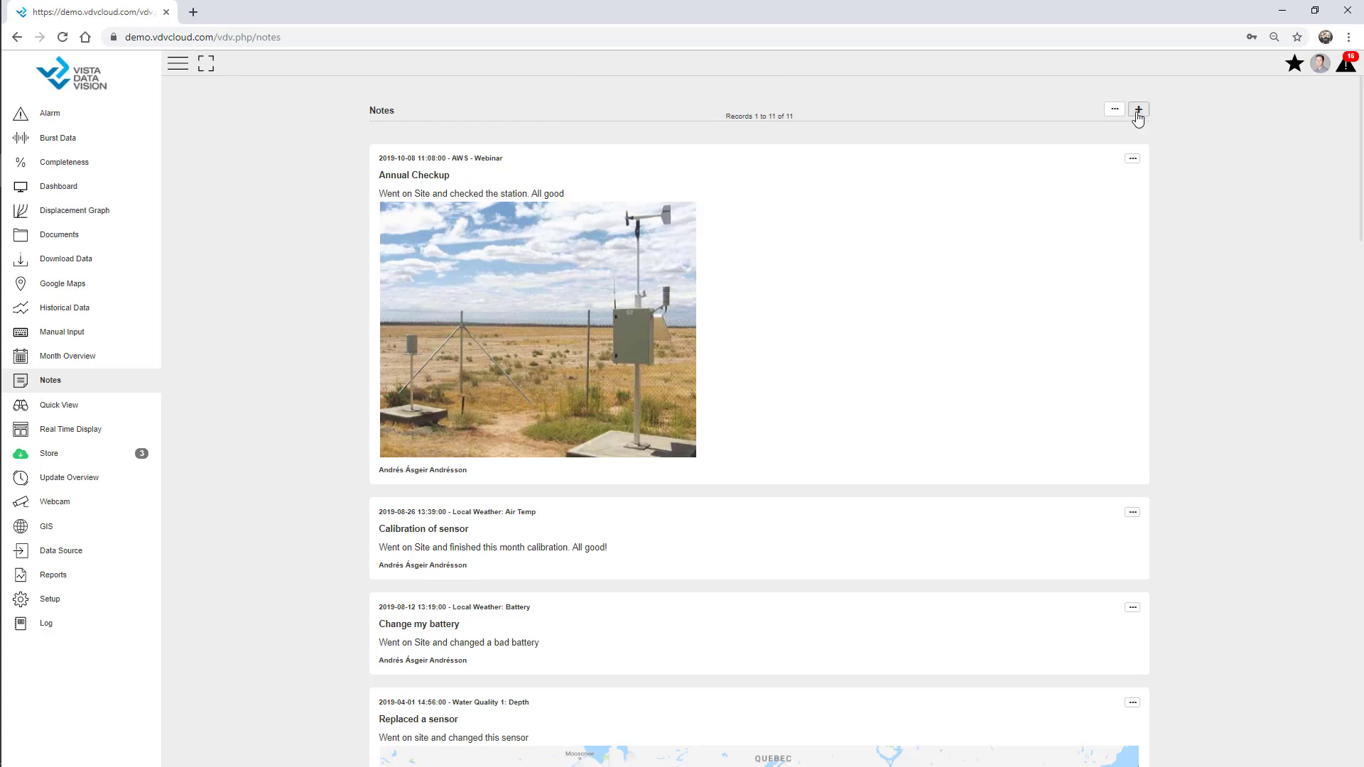
Filter the Notes list to owner 01 Webinar so only the Annual Checkup note shows
left_click(1115, 110)
left_click(1273, 122)
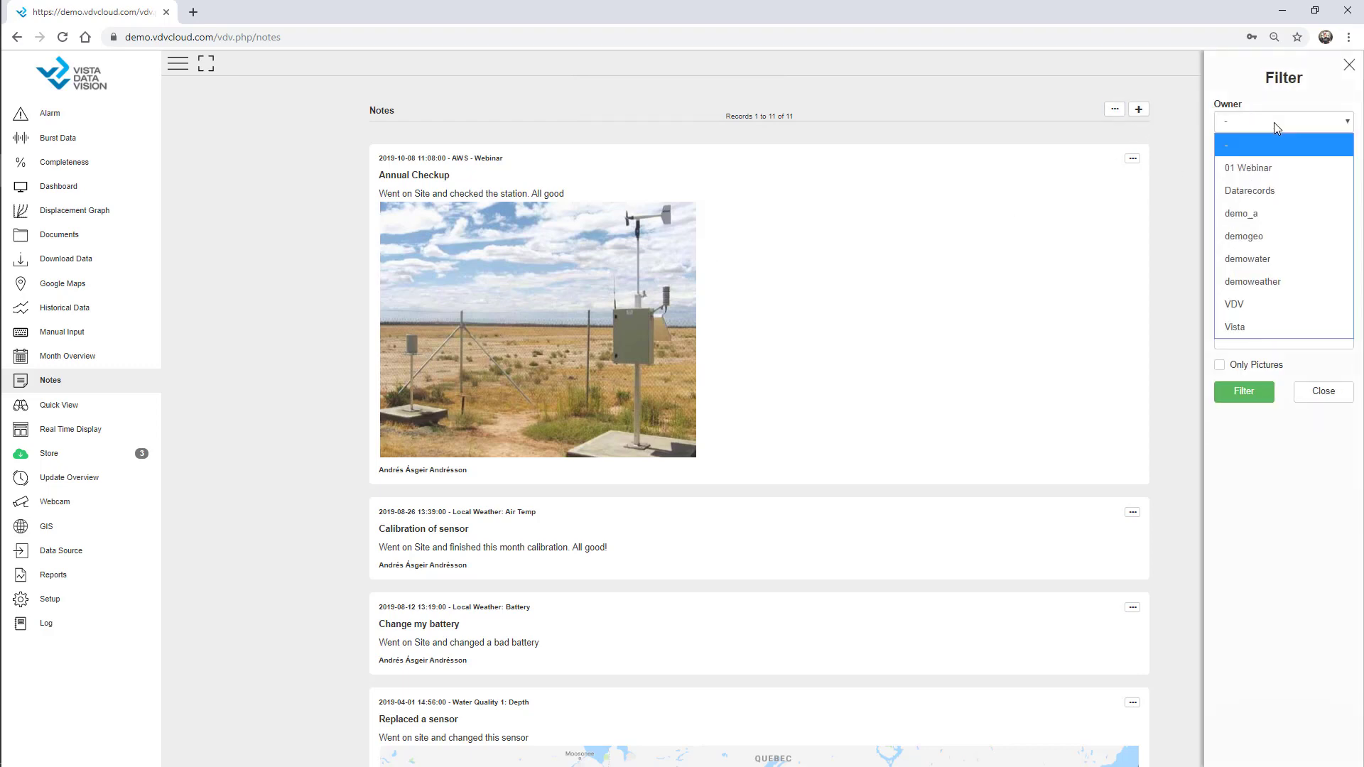
left_click(1274, 168)
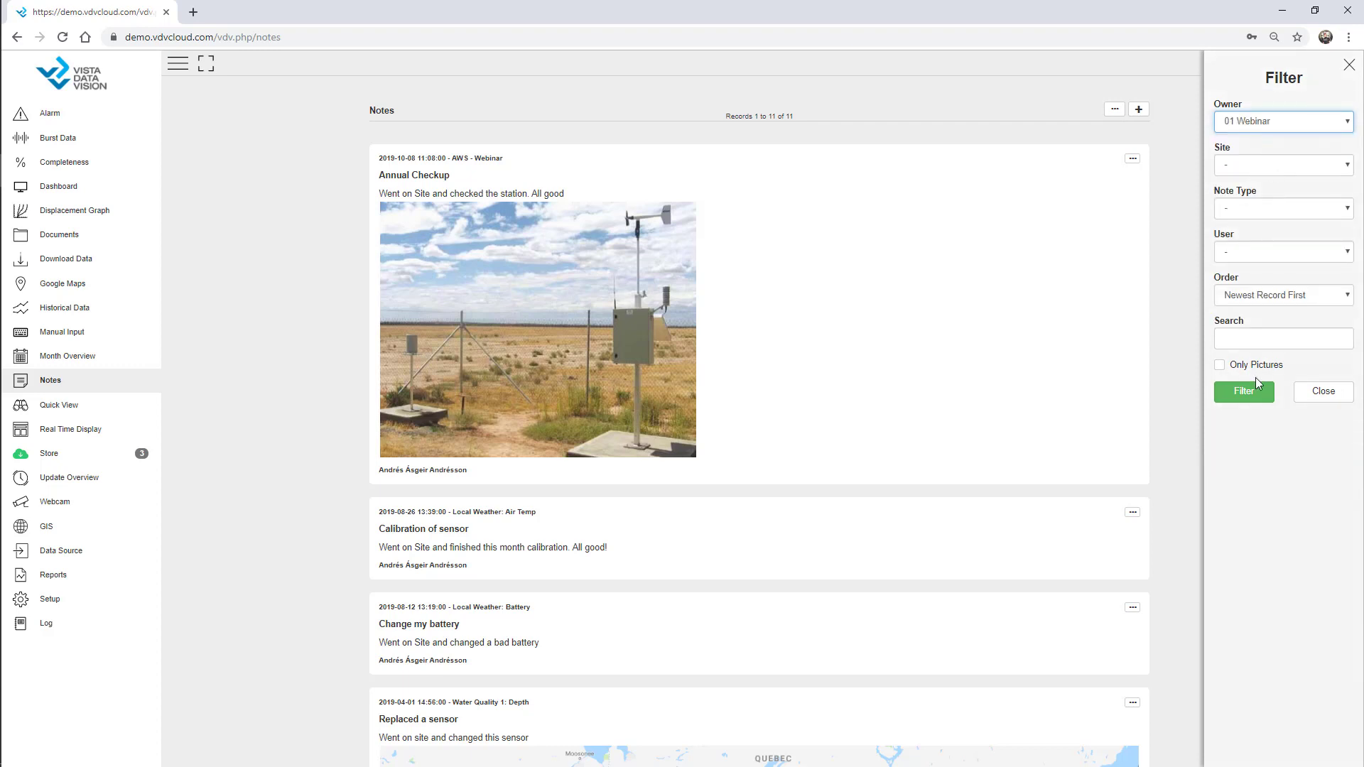
left_click(1247, 398)
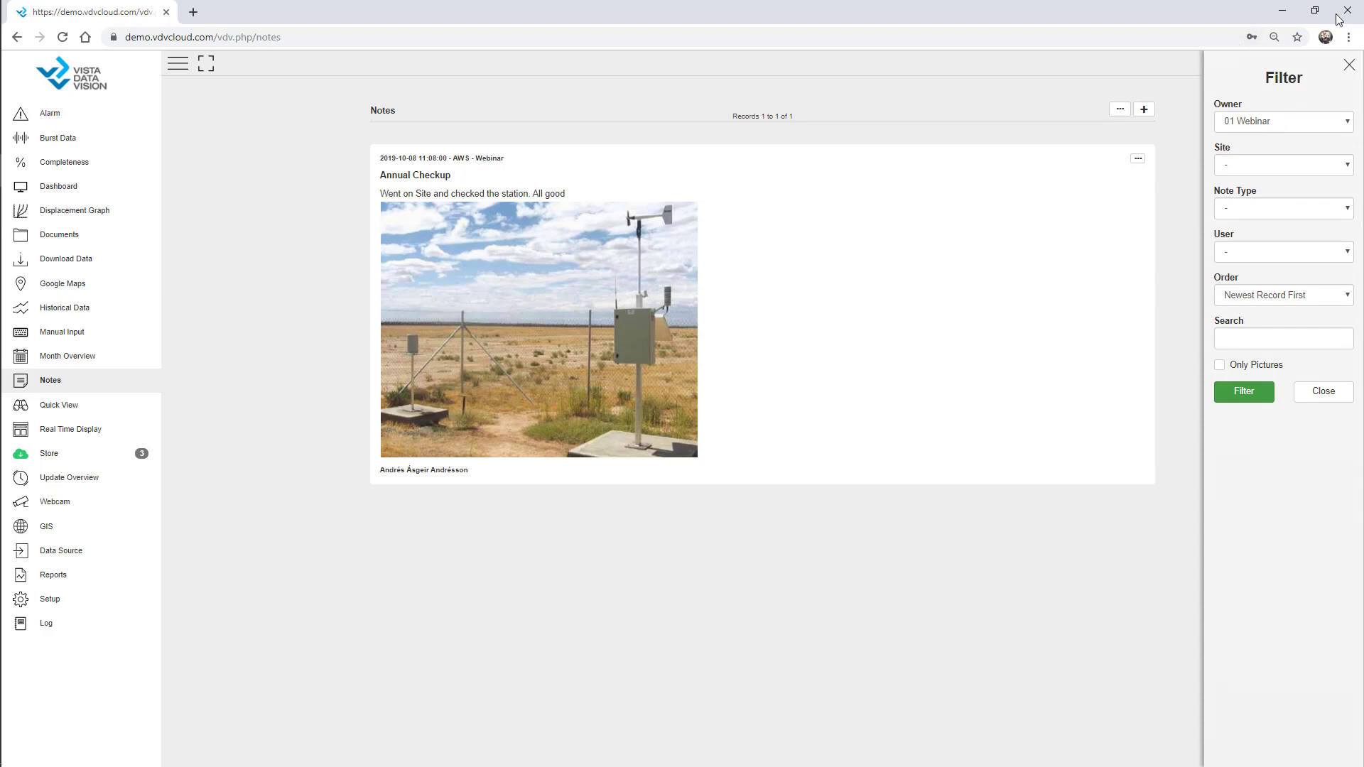
left_click(1349, 68)
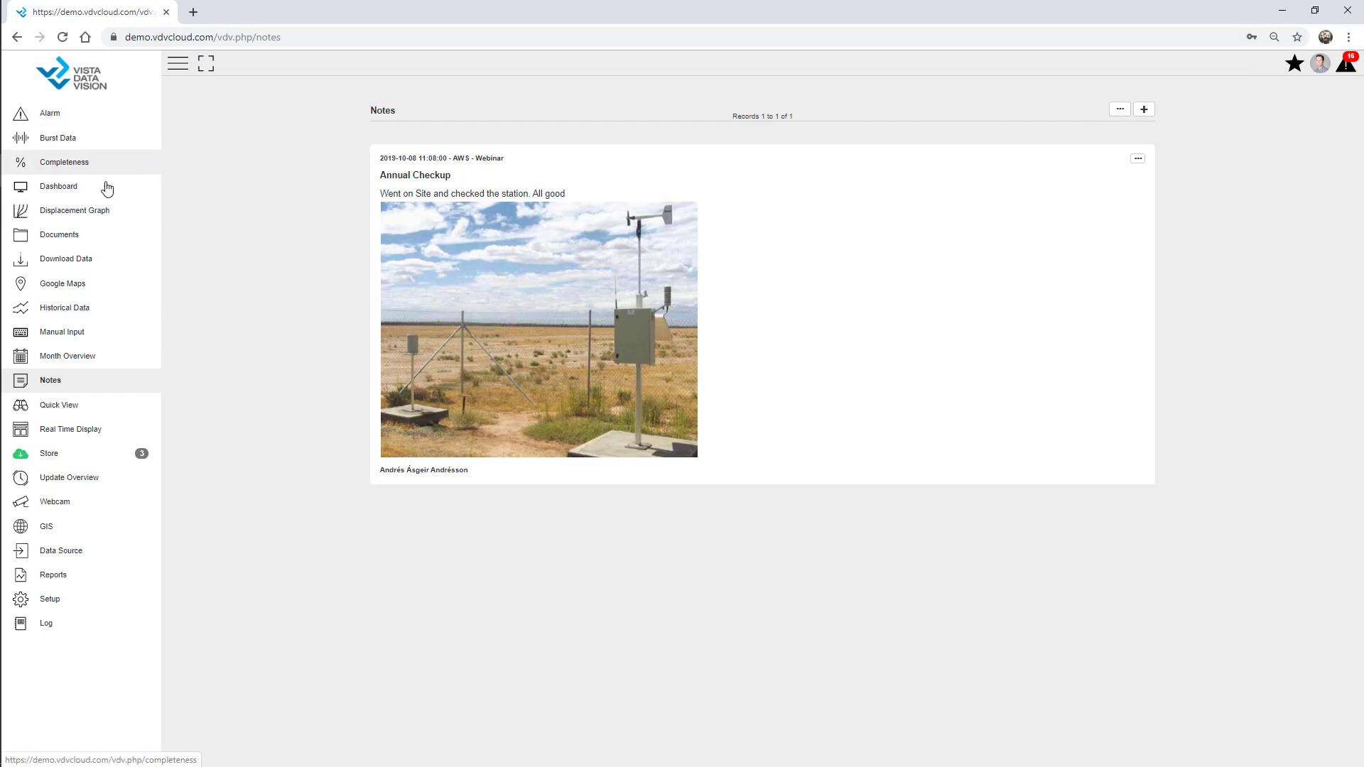
Add Tunnel.jpg to the Brochures folder in Documents, described as 'Site Picture'
left_click(81, 243)
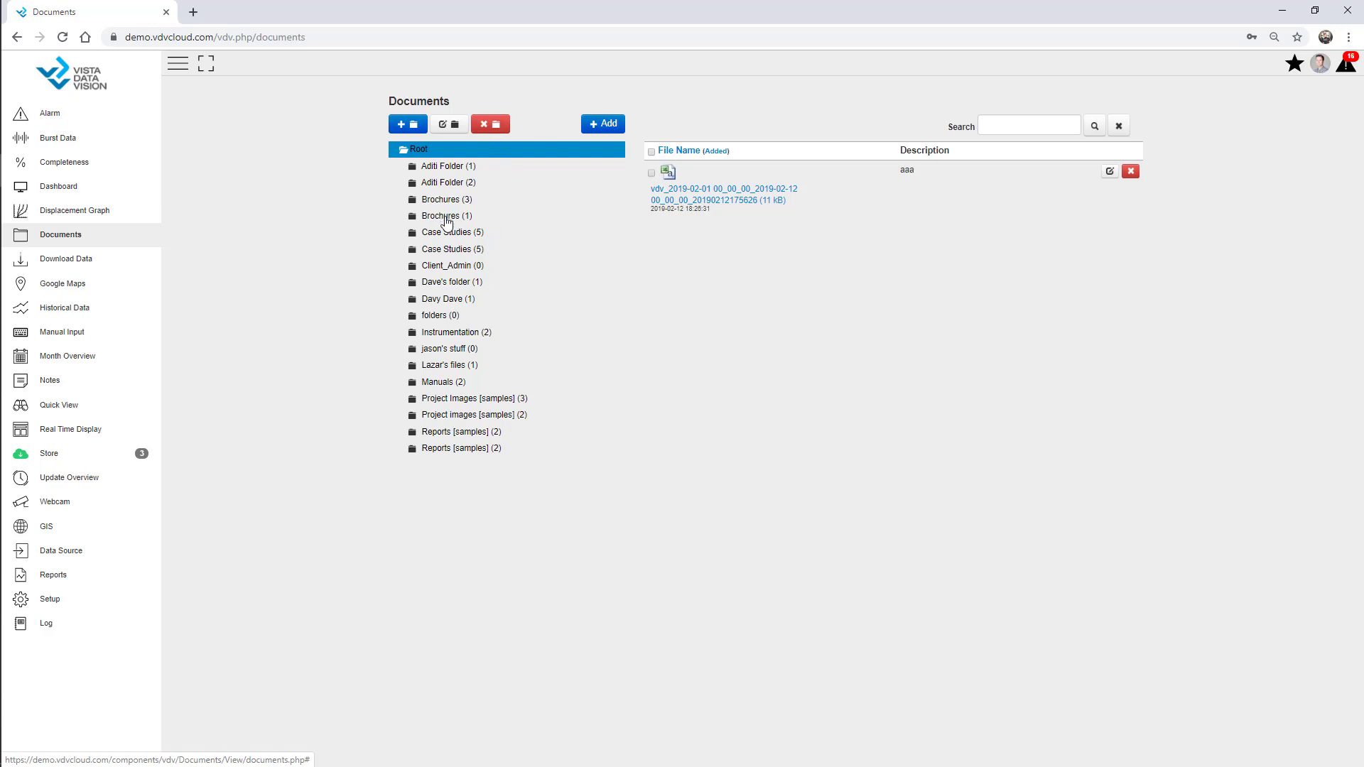
left_click(450, 222)
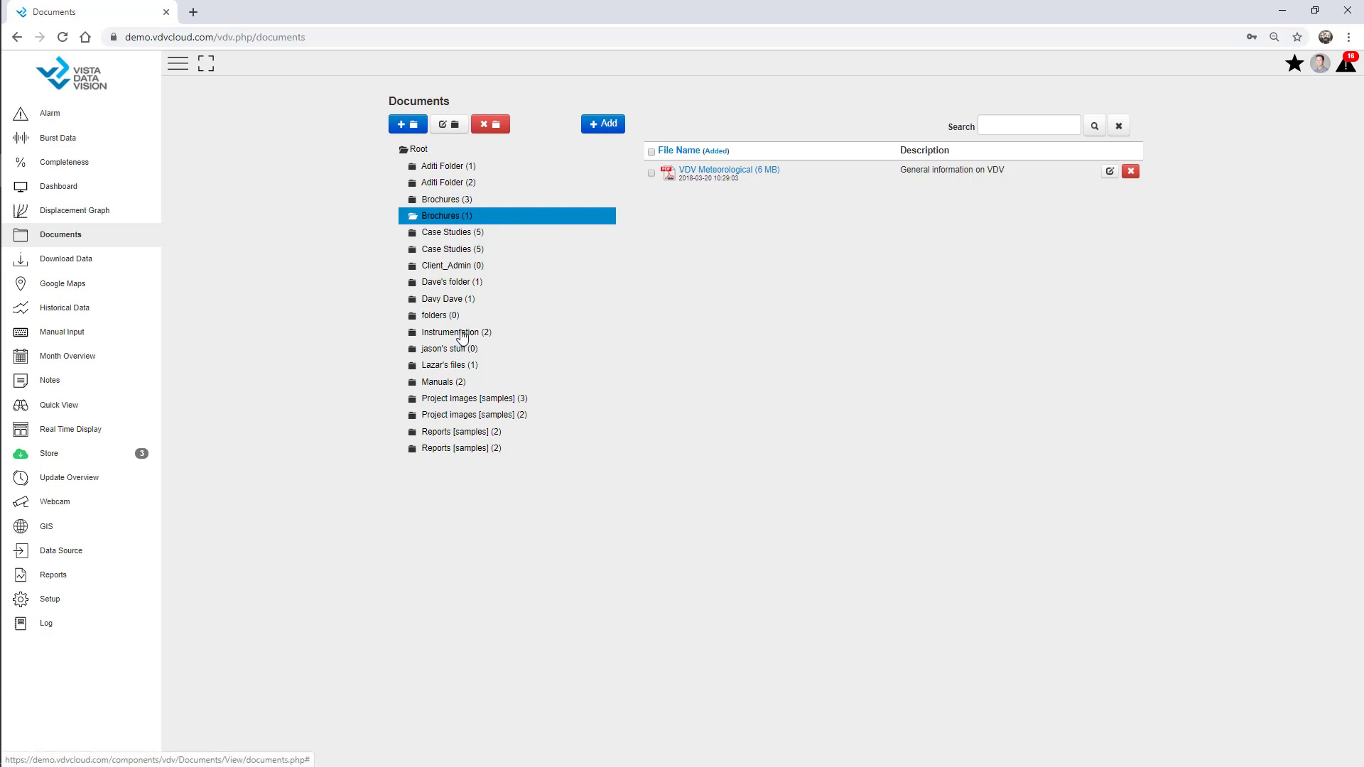
left_click(605, 125)
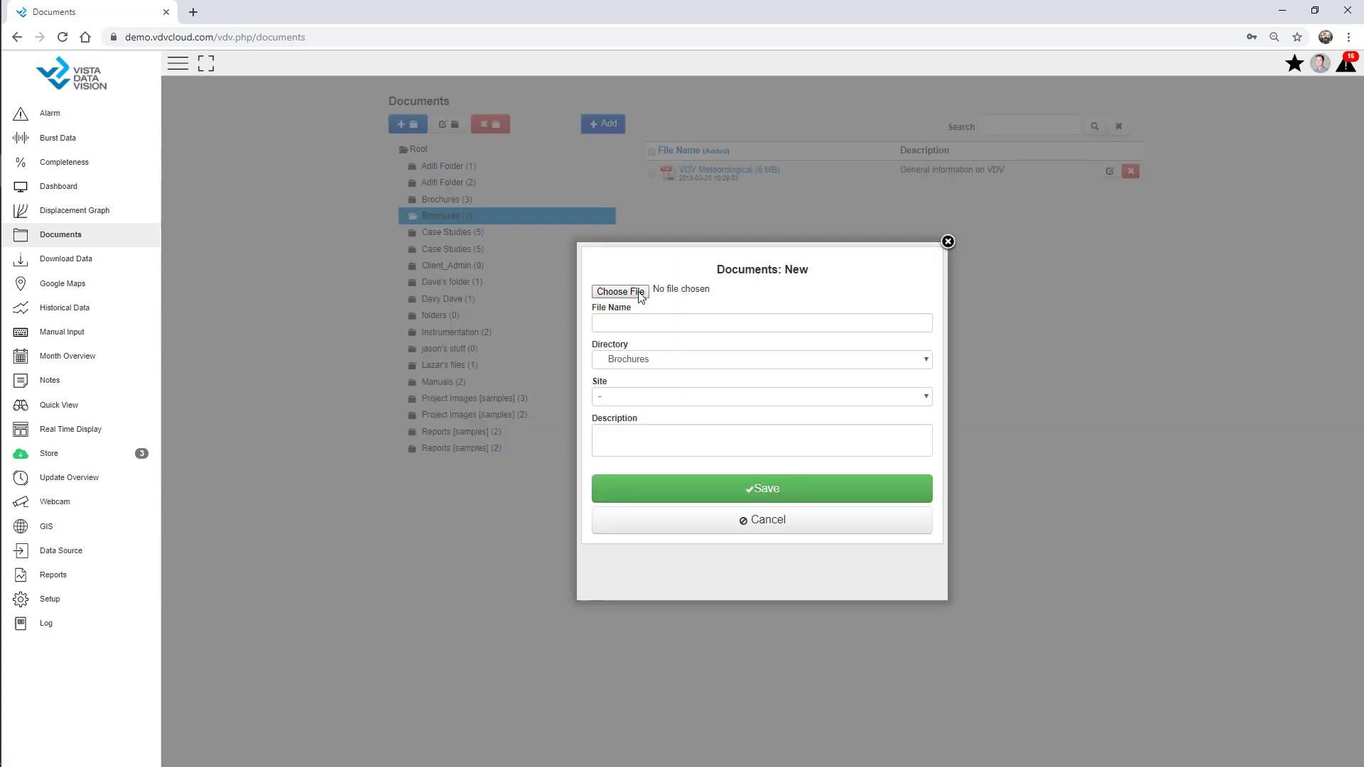
left_click(639, 297)
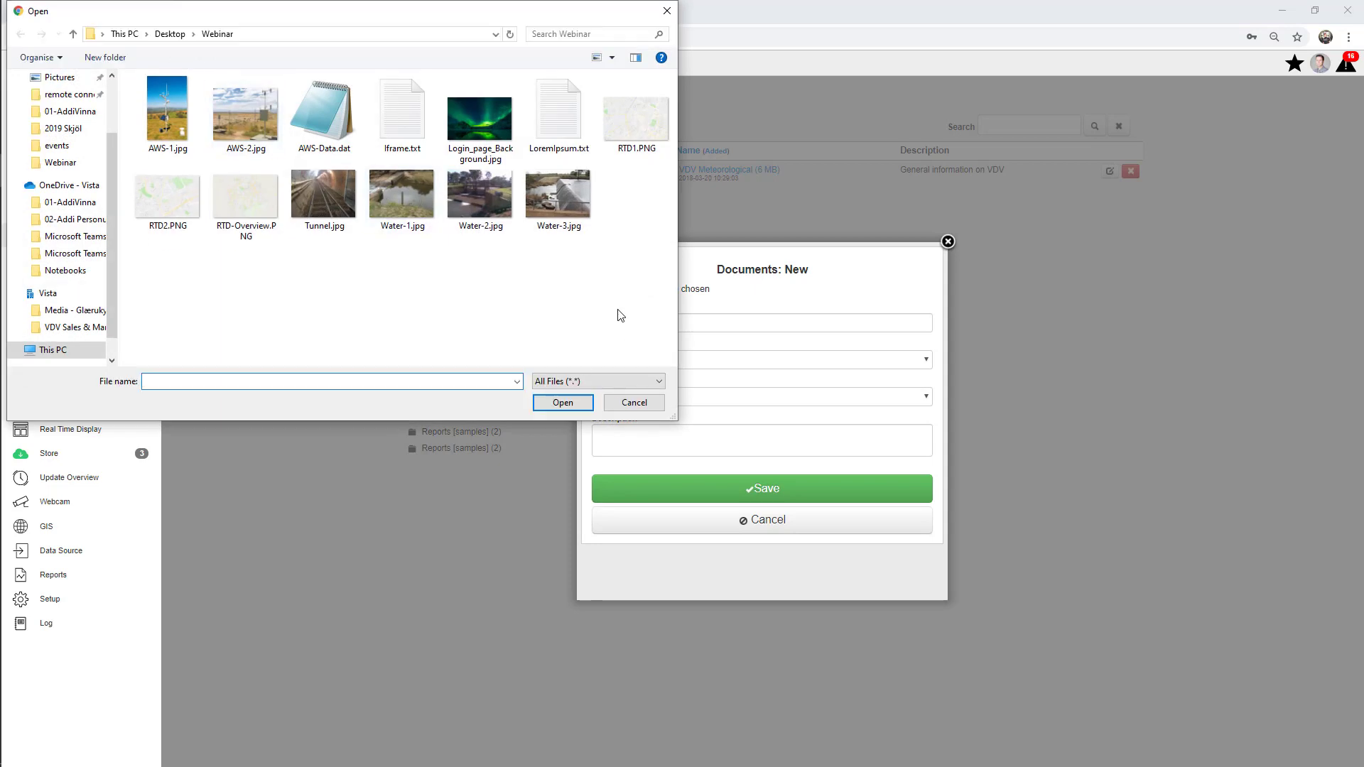
double_click(347, 192)
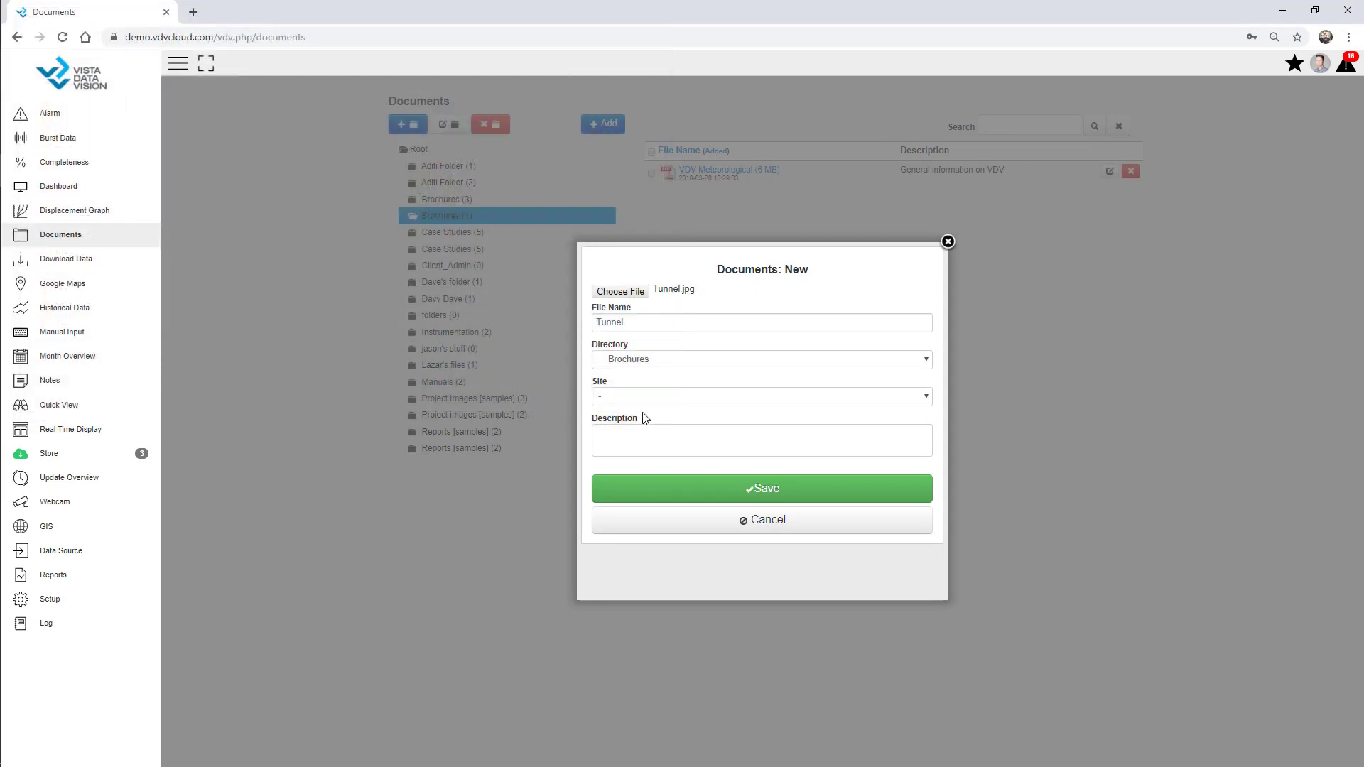
left_click(637, 439)
type("Site ")
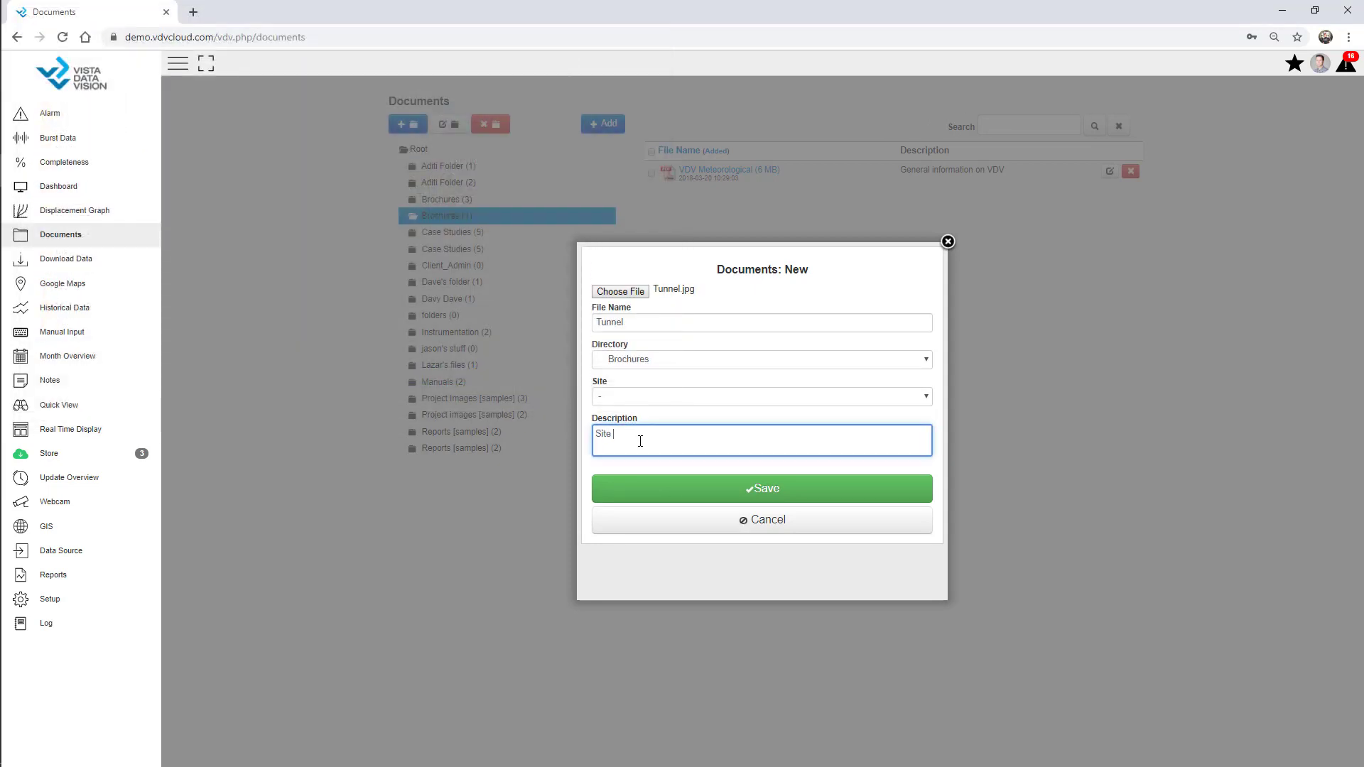
type("Picture")
left_click(694, 488)
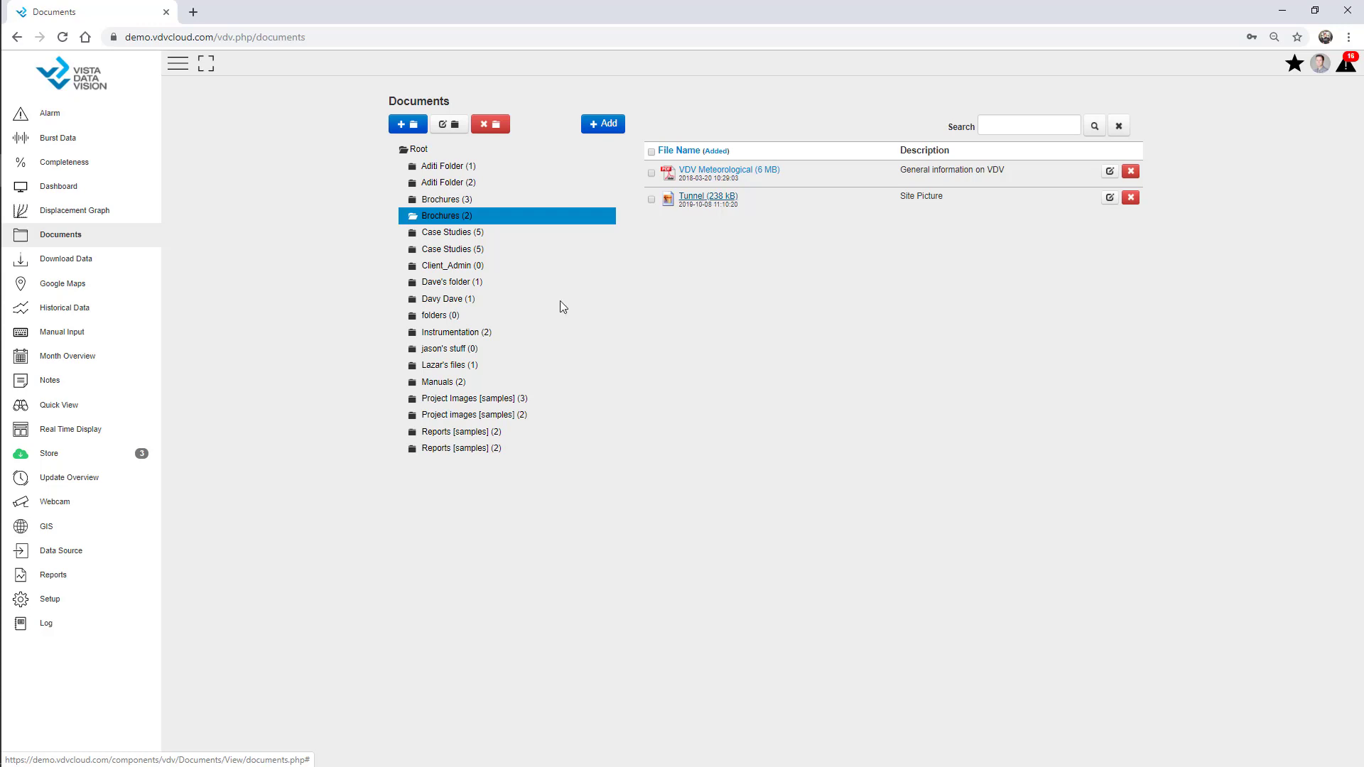
left_click(69, 601)
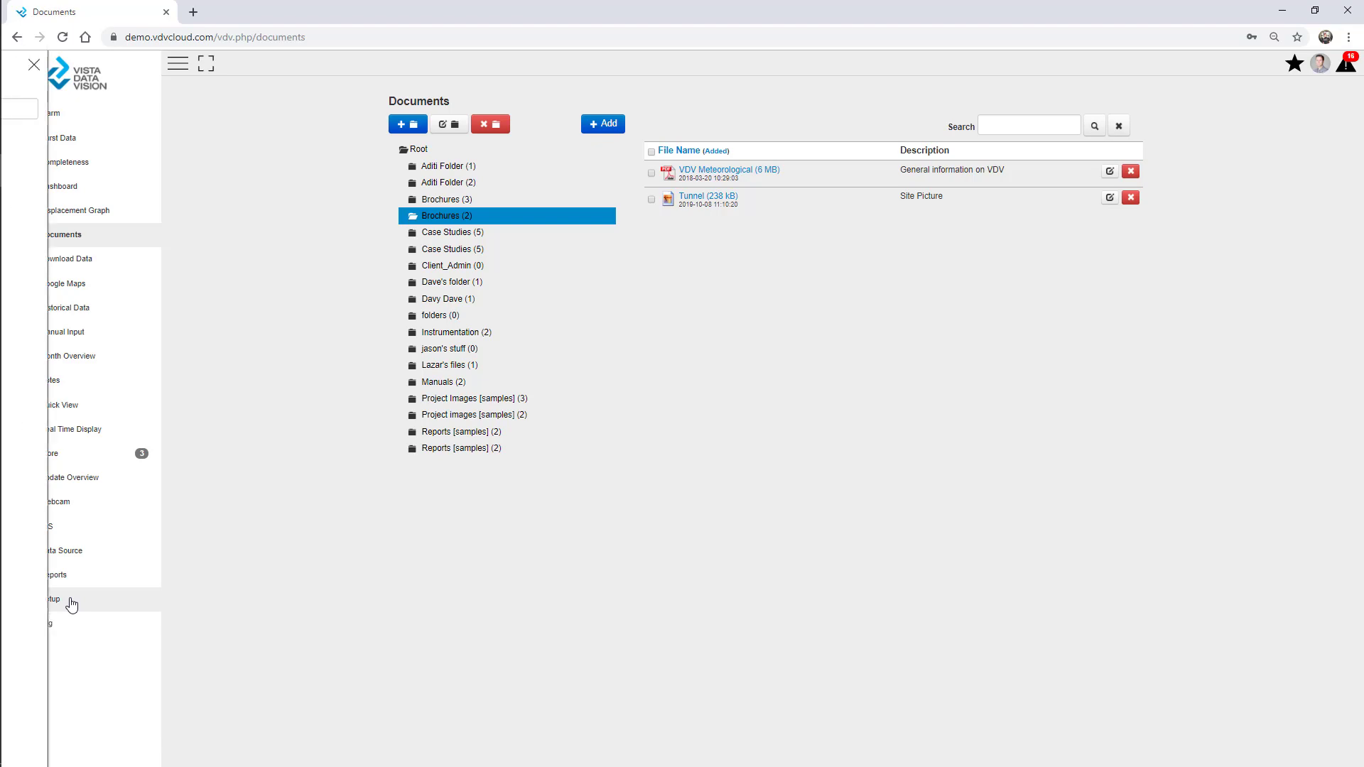
Inspect a new user's Documents and Notes access levels unchanged, then go to Download Data
left_click(43, 552)
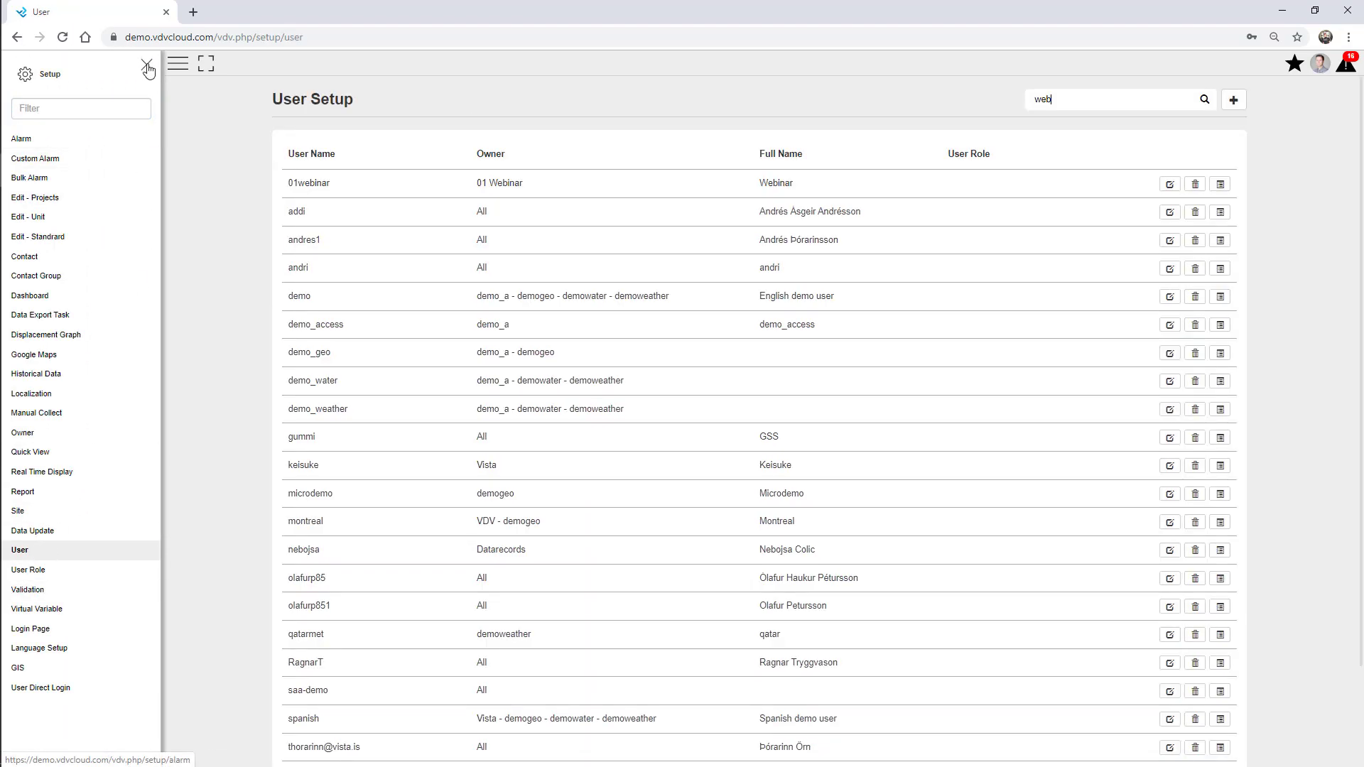
left_click(147, 64)
left_click(1242, 104)
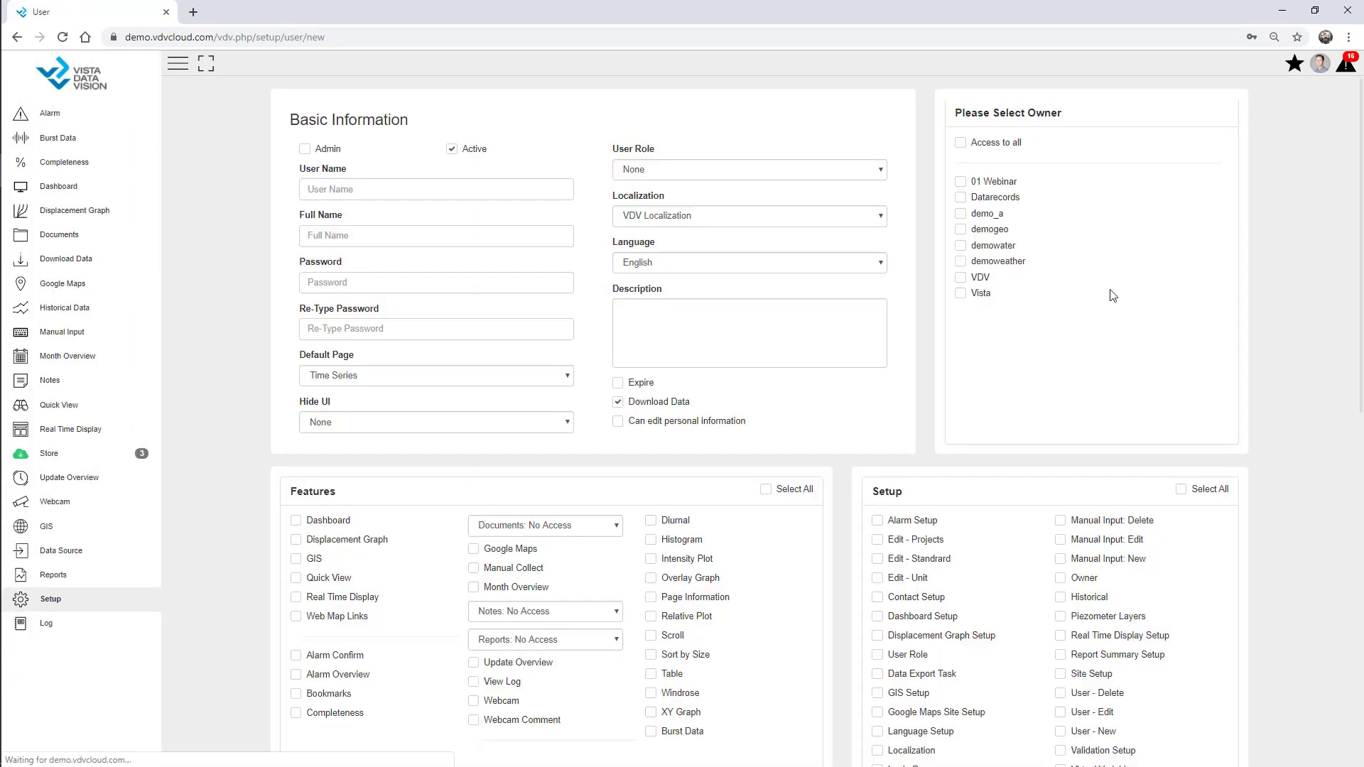
scroll(994, 296, "down", 7)
scroll(606, 304, "up", 2)
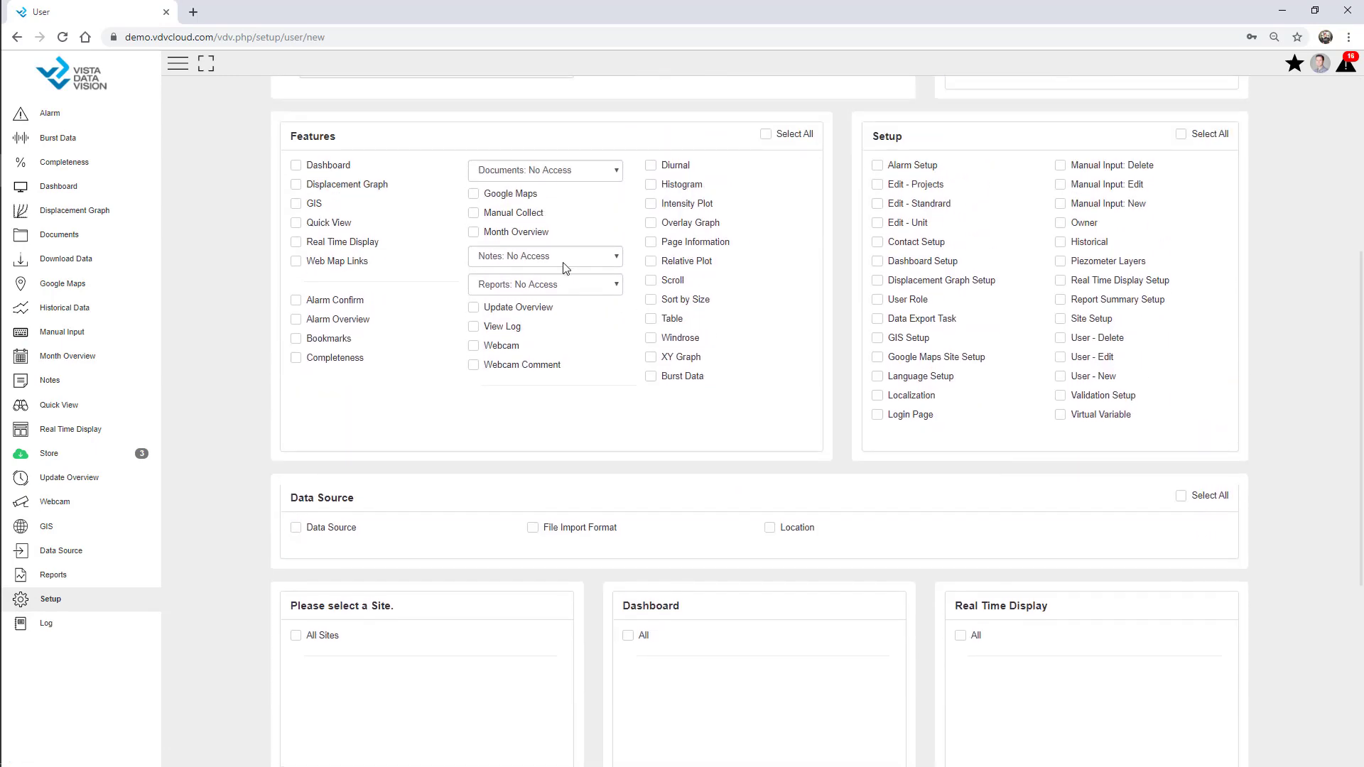
left_click(553, 174)
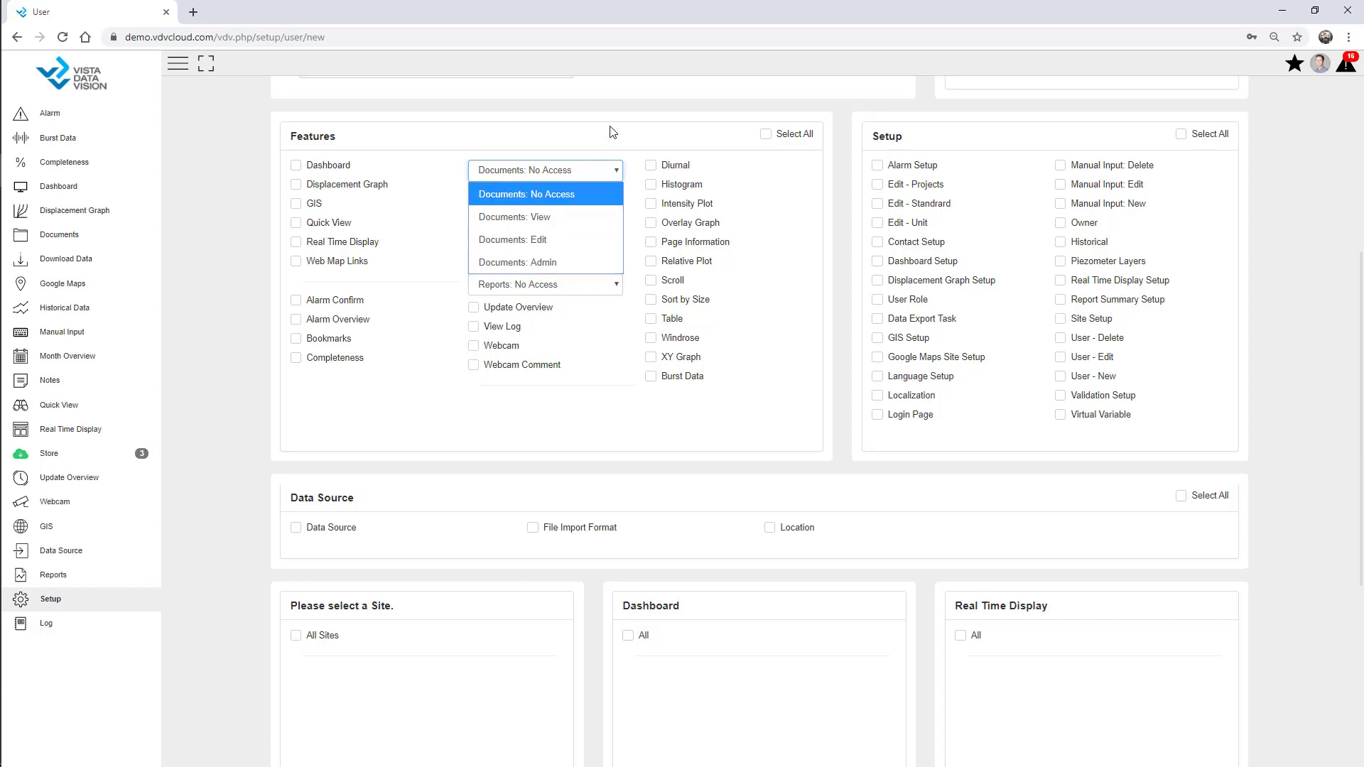
left_click(611, 130)
left_click(568, 257)
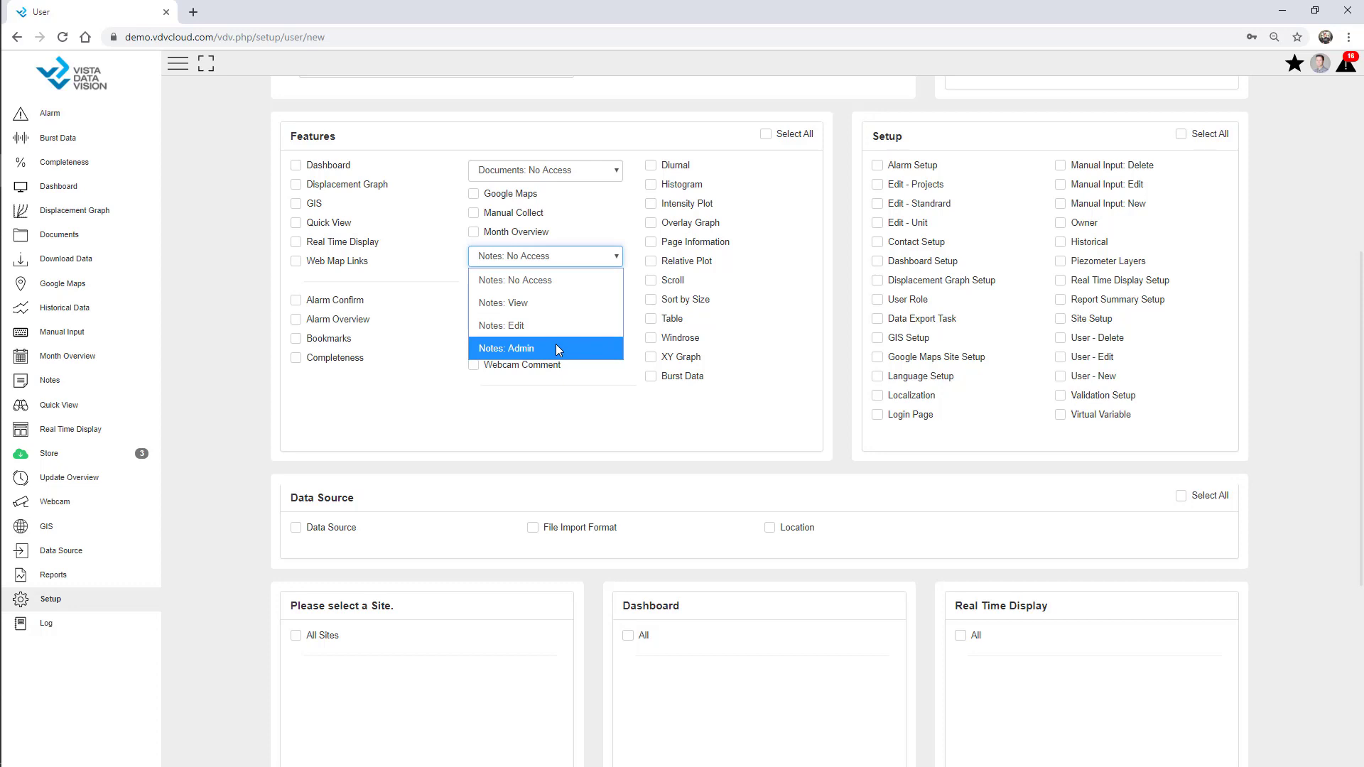
left_click(227, 240)
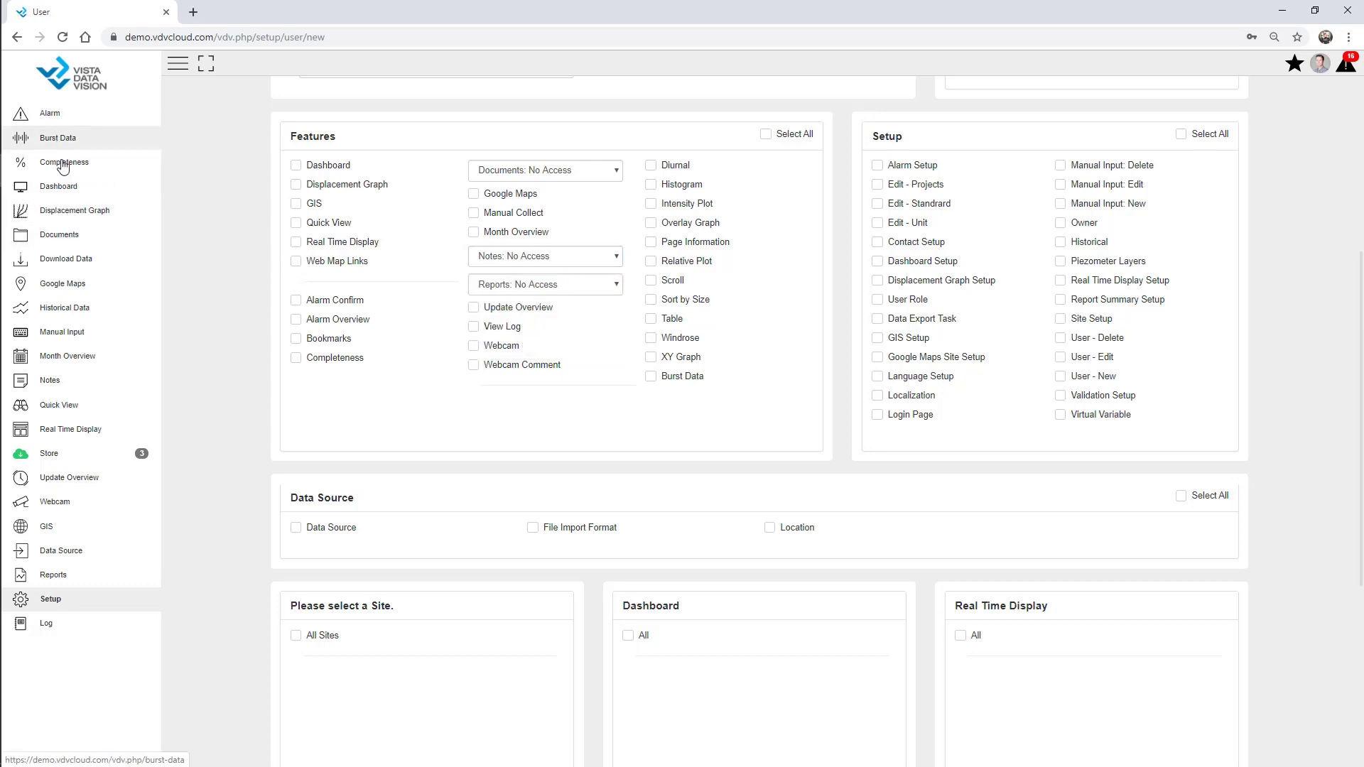
left_click(77, 260)
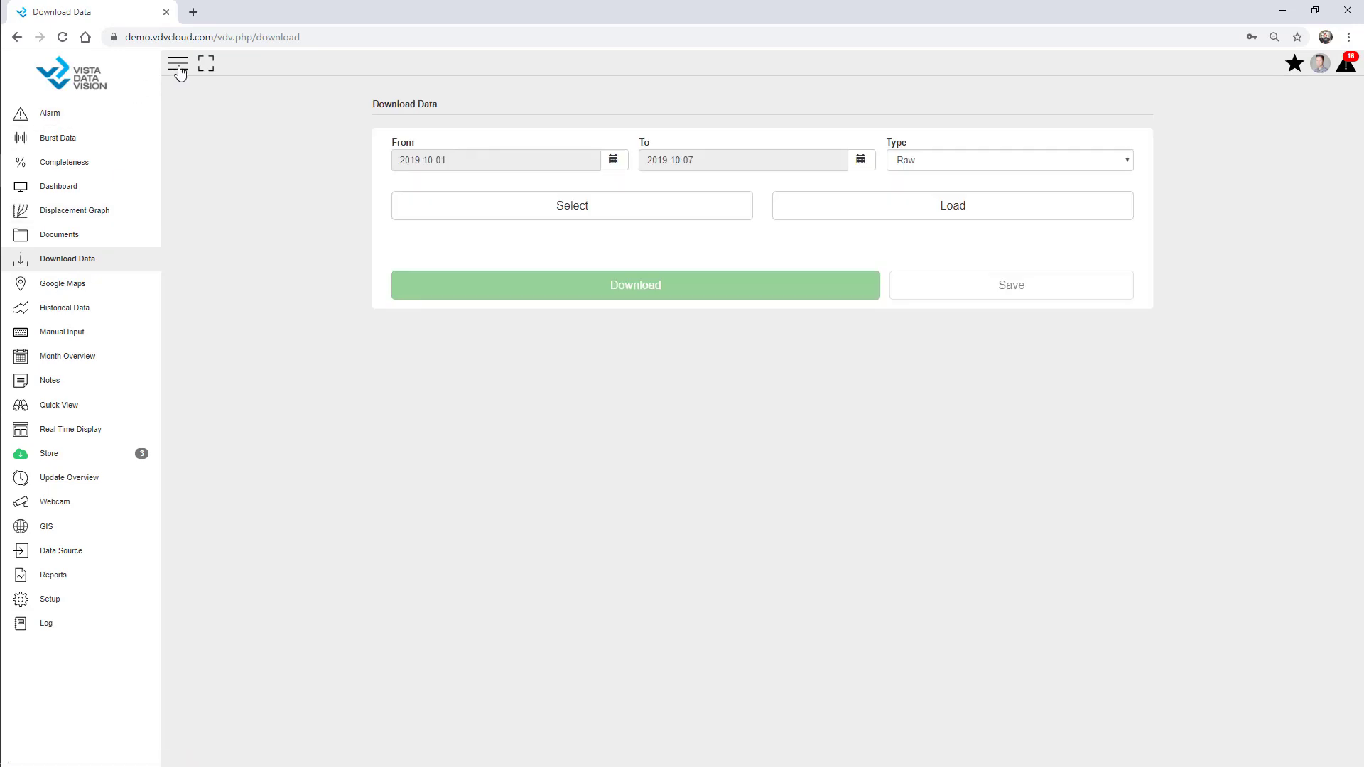
Pick Battery, Rain_in_Tot, RH%, WindDir and WS_mph from AWS - Webinar and download as CSV
left_click(178, 66)
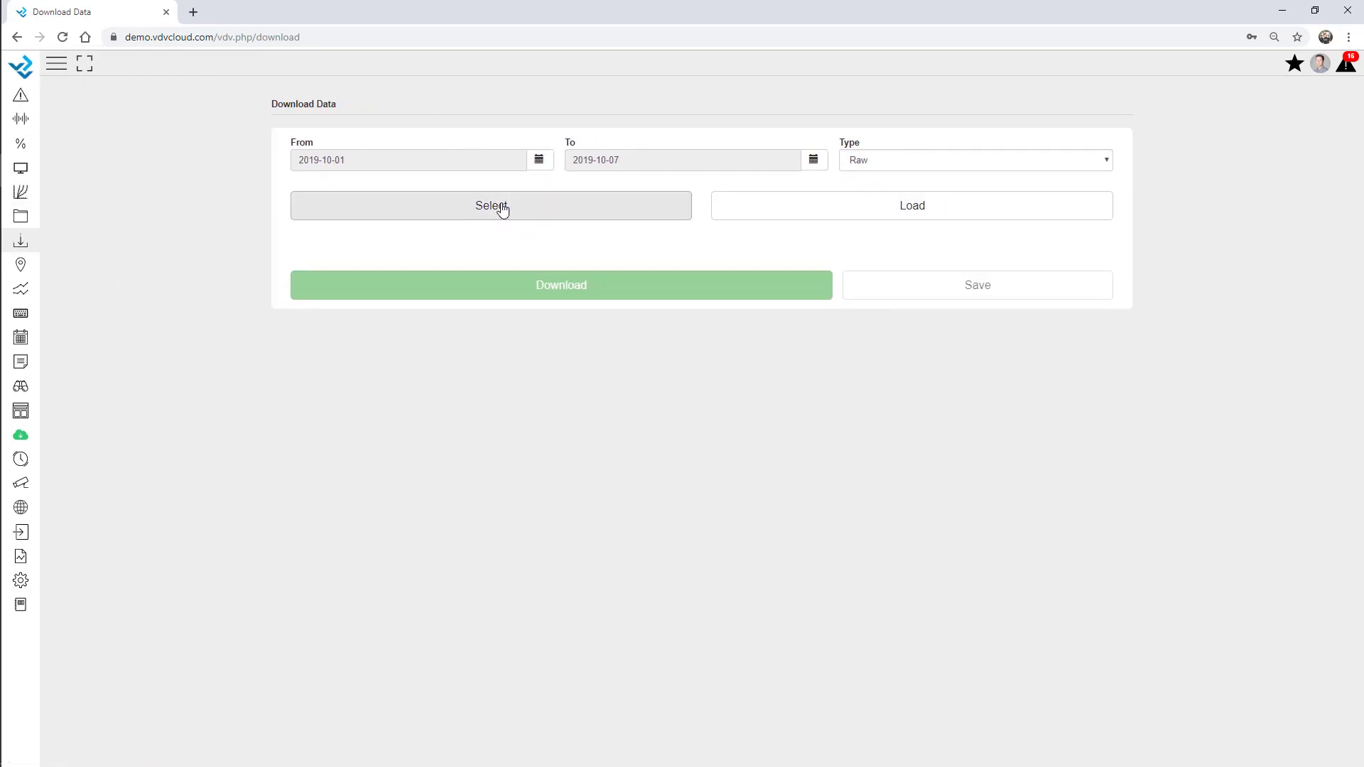
left_click(503, 208)
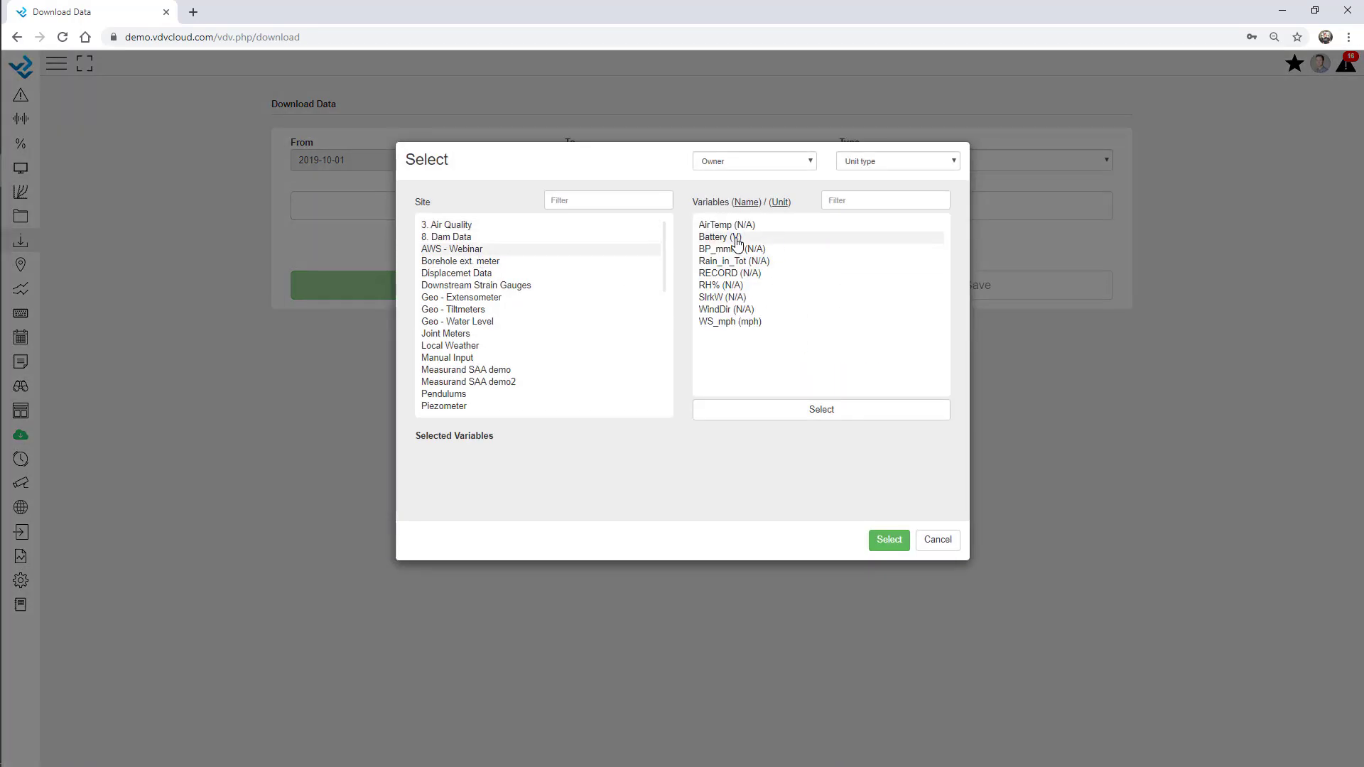
left_click(736, 238)
left_click(734, 262)
left_click(723, 285)
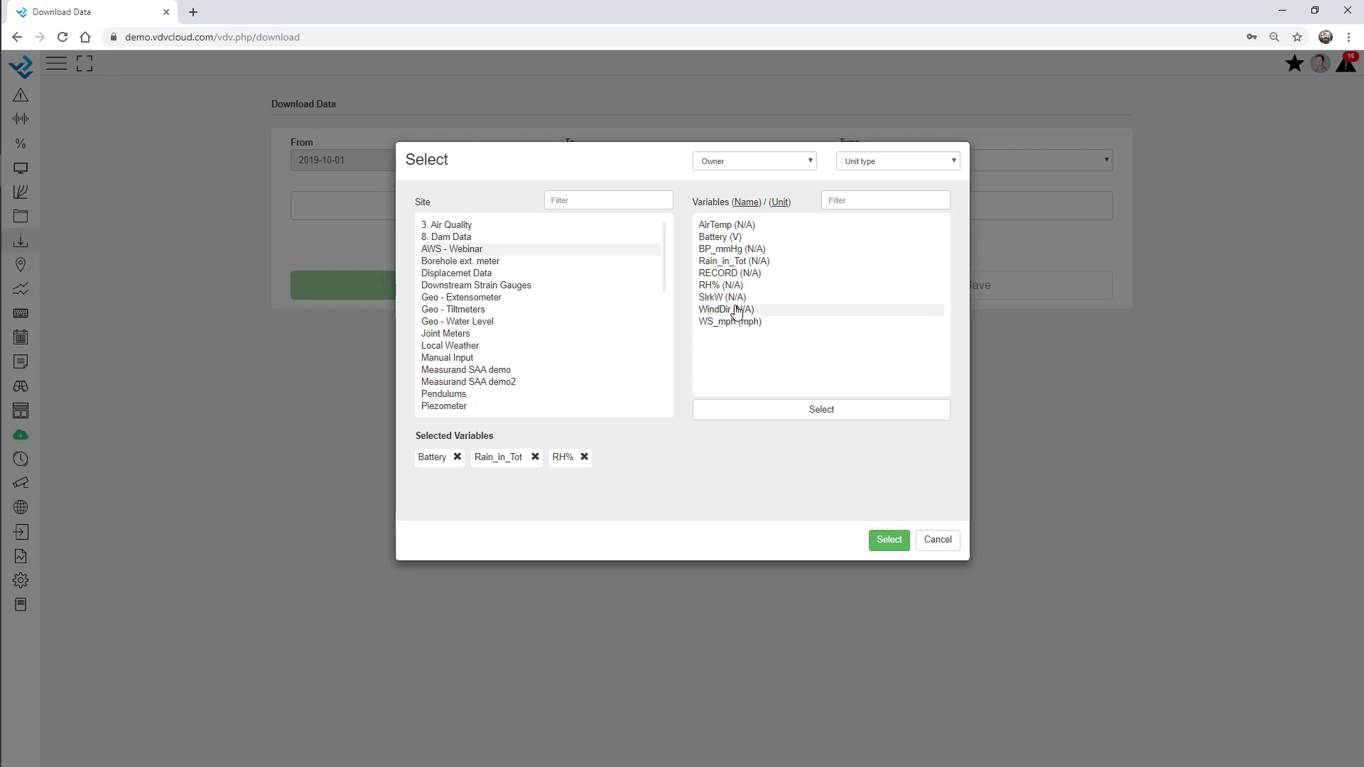
left_click(736, 311)
left_click(736, 323)
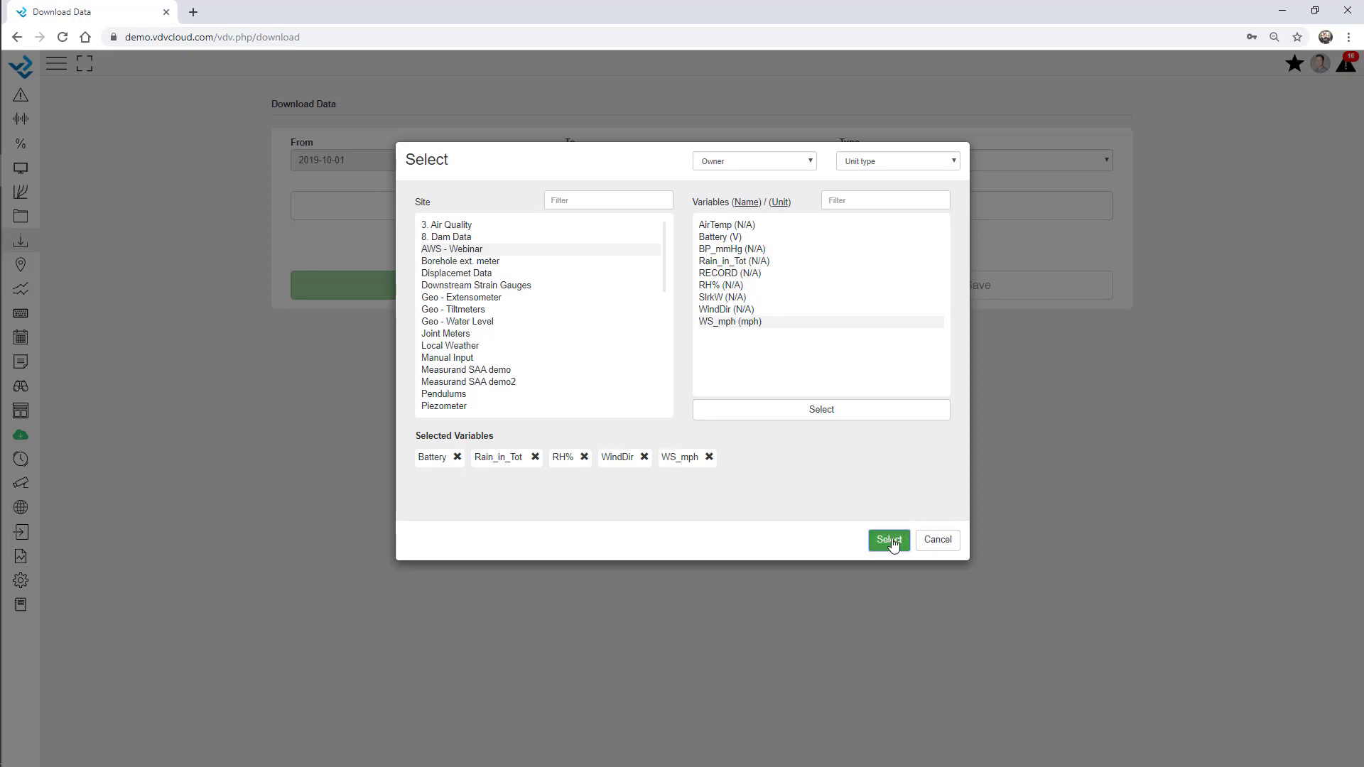
left_click(888, 540)
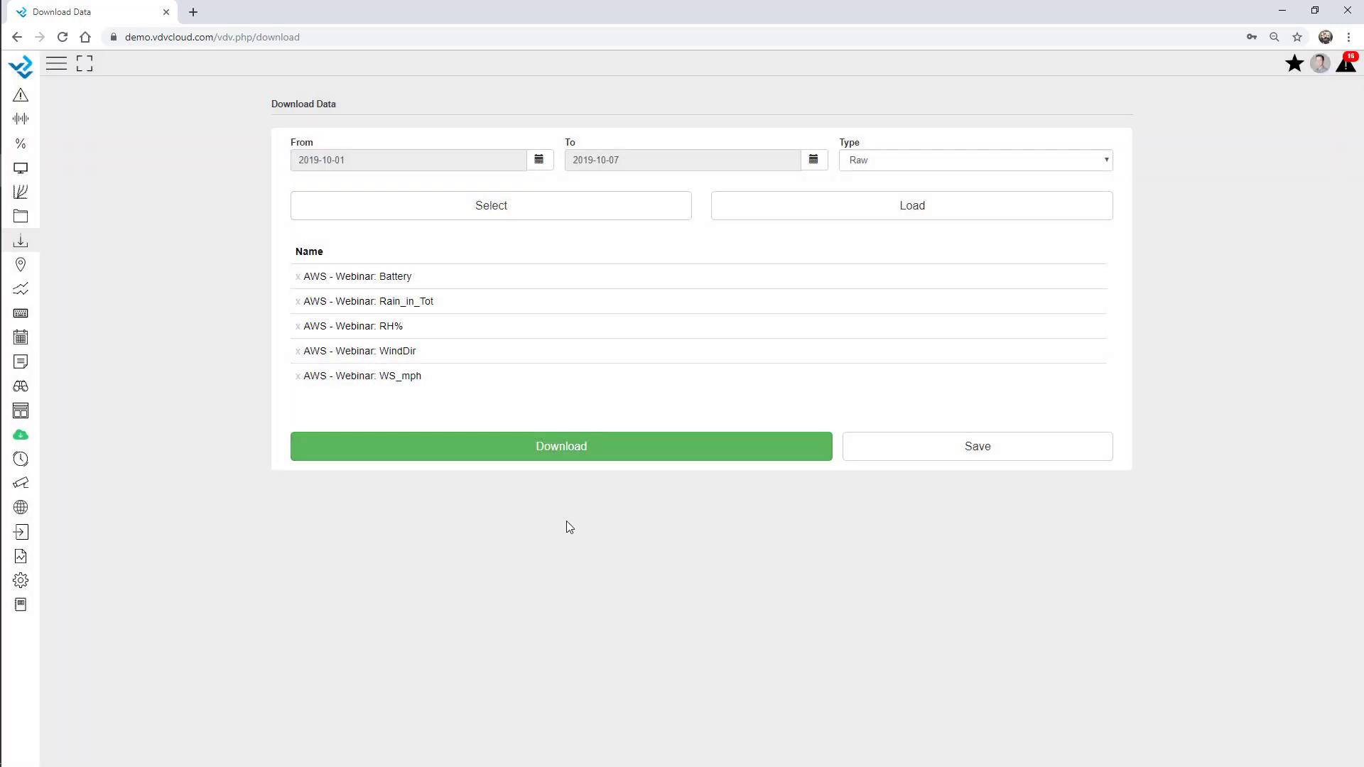
left_click(533, 450)
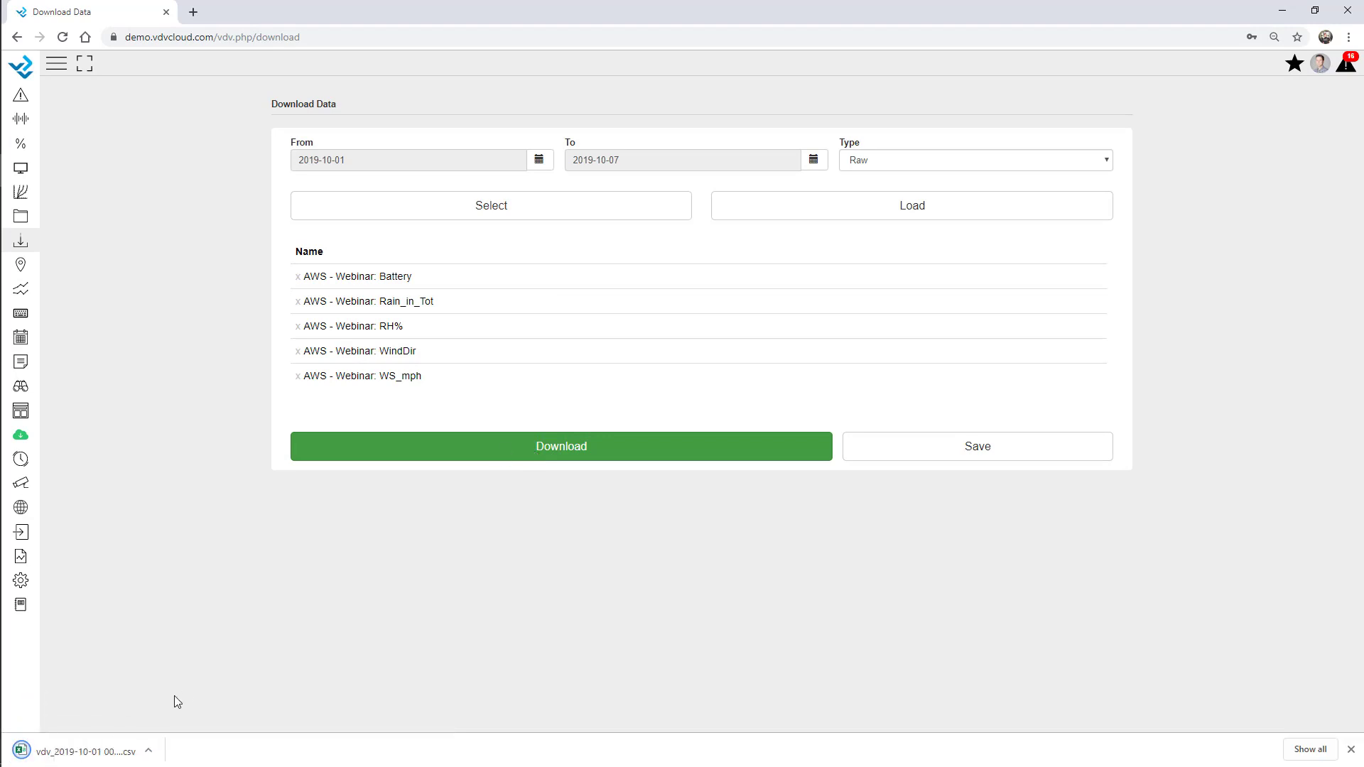
left_click(117, 751)
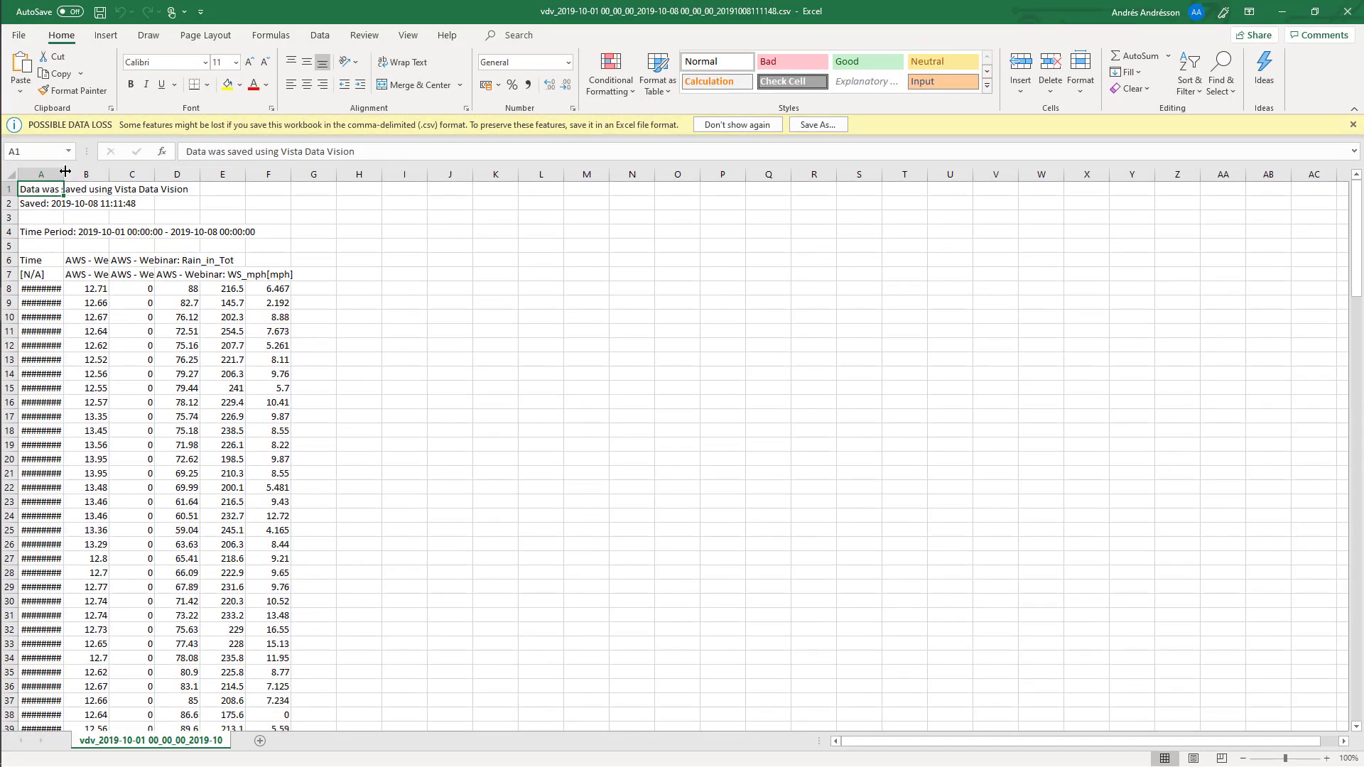
Widen column A to show the timestamps, scan down the dates, then minimise Excel
left_click_drag(64, 171, 171, 173)
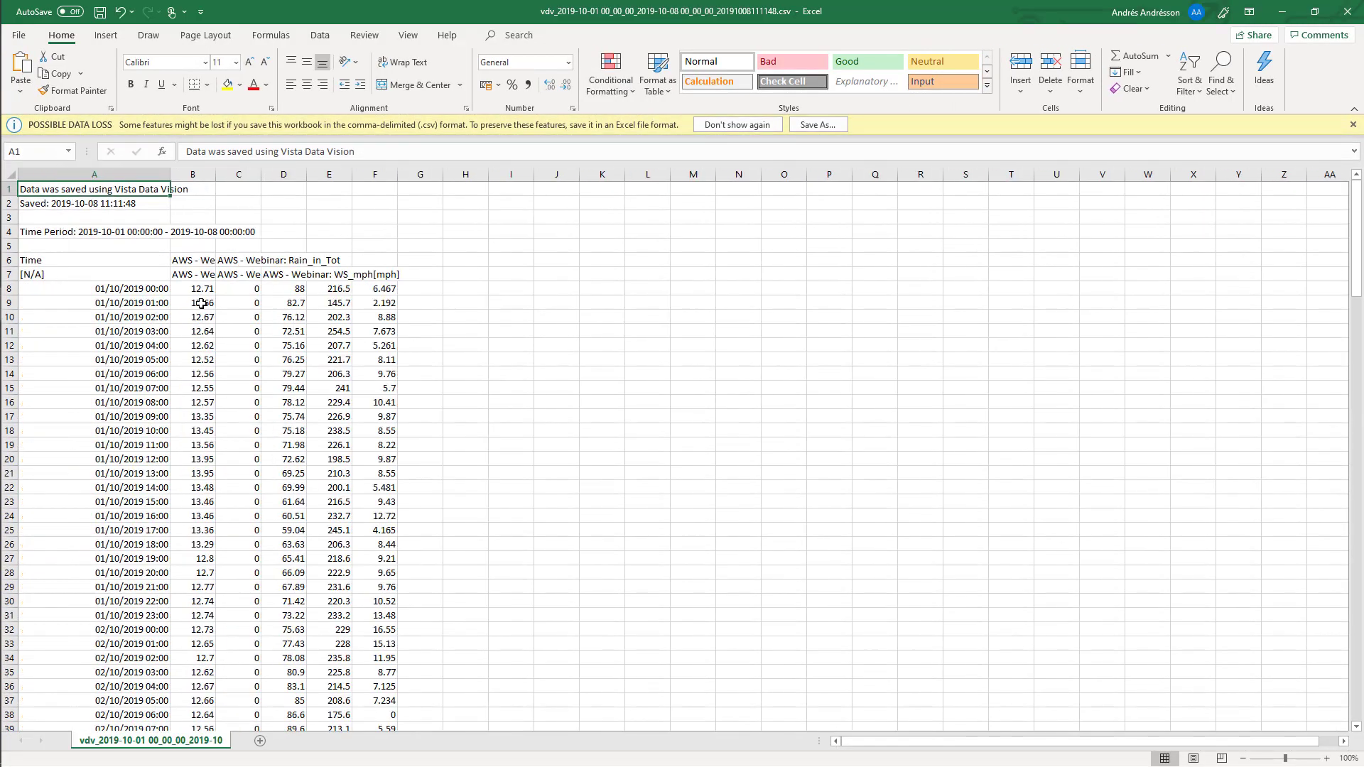
key("Down")
key("Down")
key("Down")
key("Down")
key("Down")
key("Down")
key("Down")
key("Down")
key("Down")
key("Down")
key("Down")
key("Down")
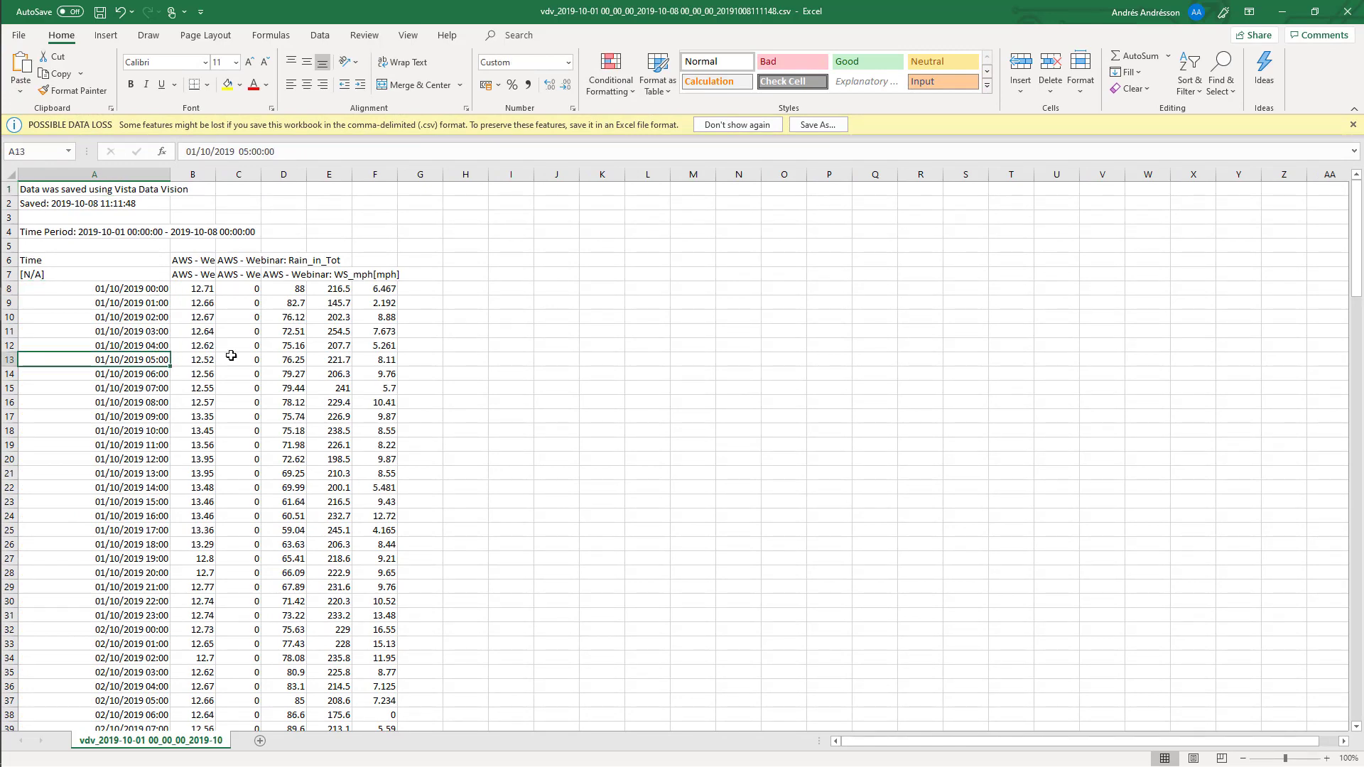
left_click(1282, 12)
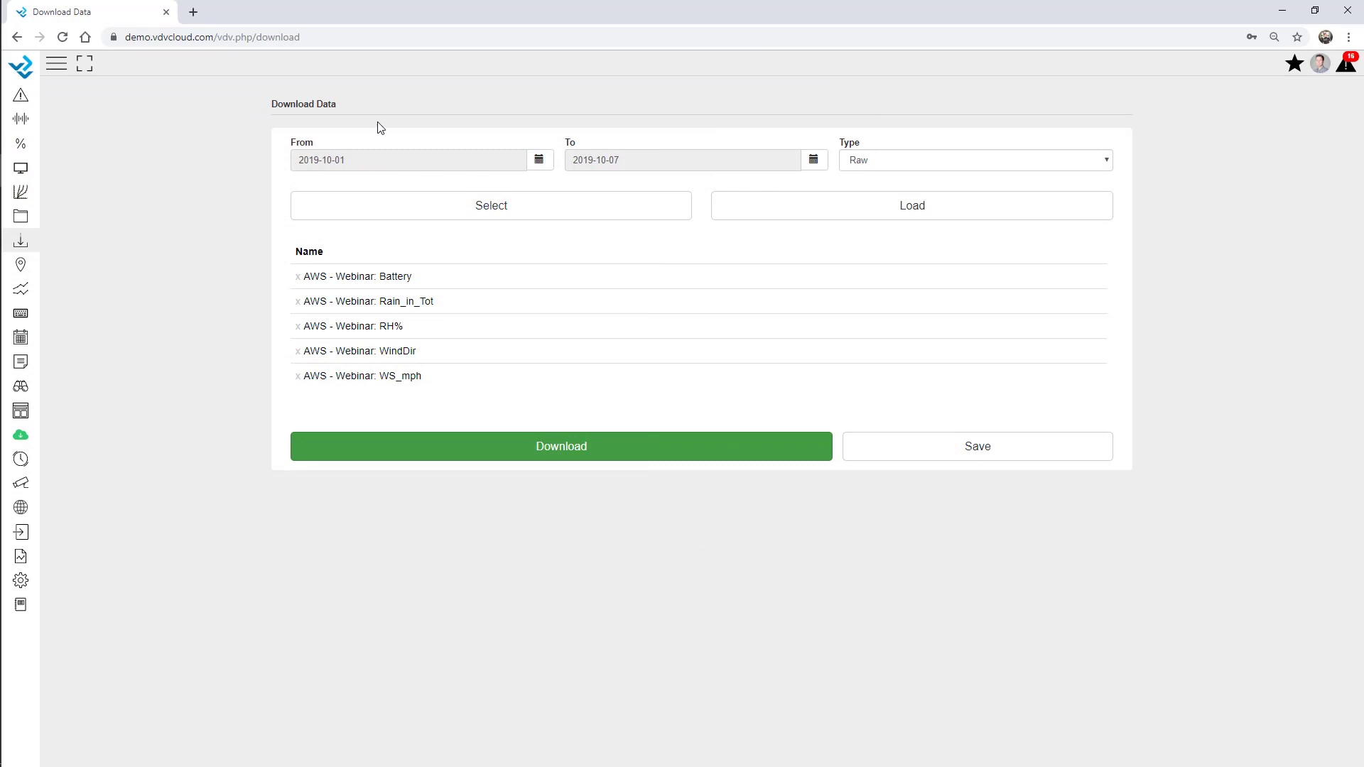
Add Geo - Extensometer variables Extensometer1 (two channels), Extensometer3 and Extensometer4 to the selection
left_click(435, 203)
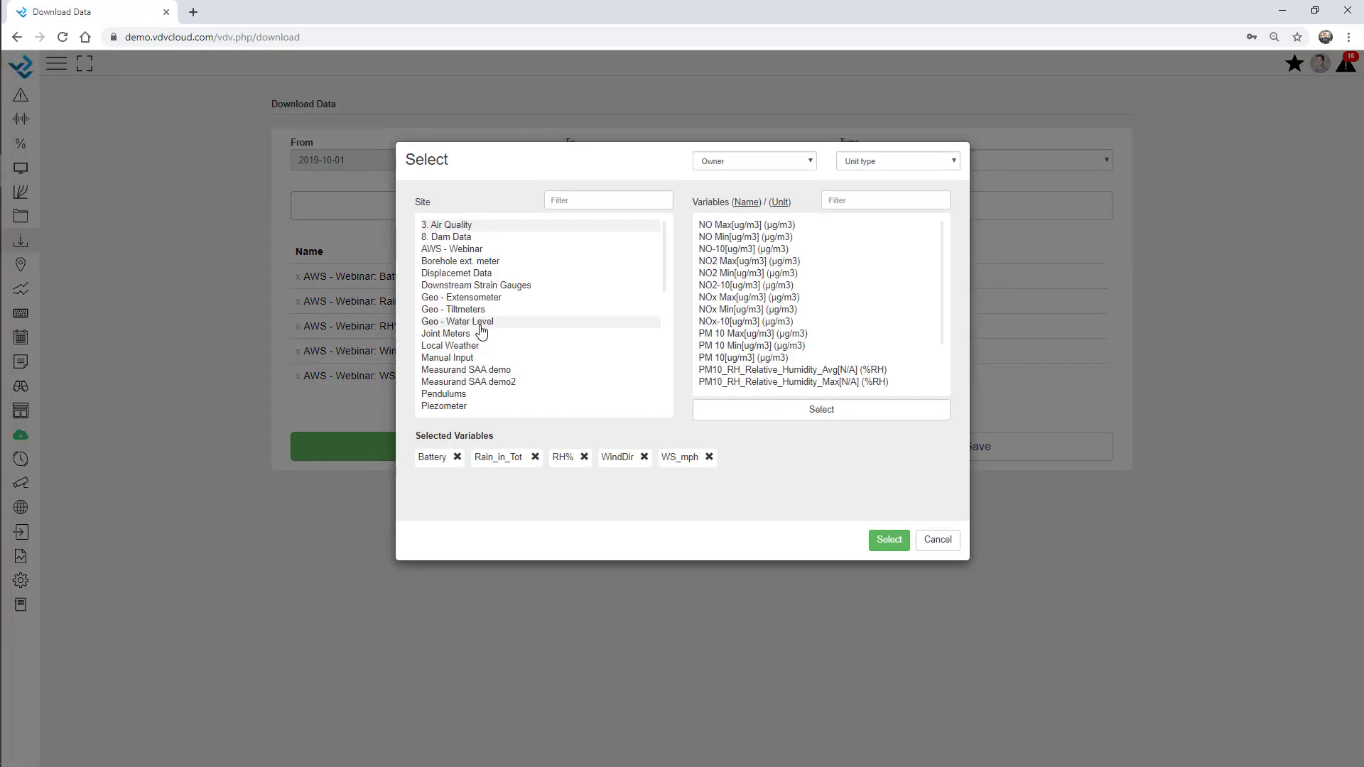
left_click(485, 298)
scroll(785, 351, "down", 2)
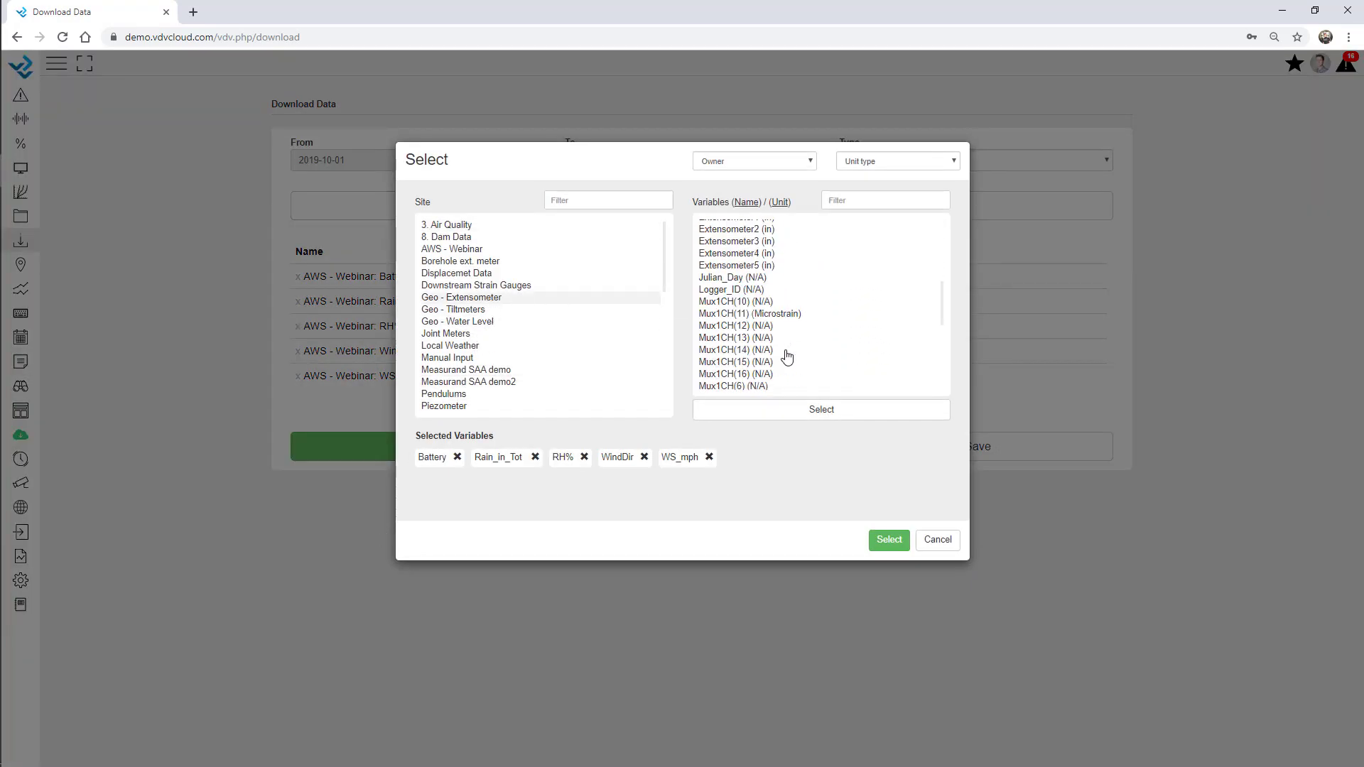
double_click(763, 276)
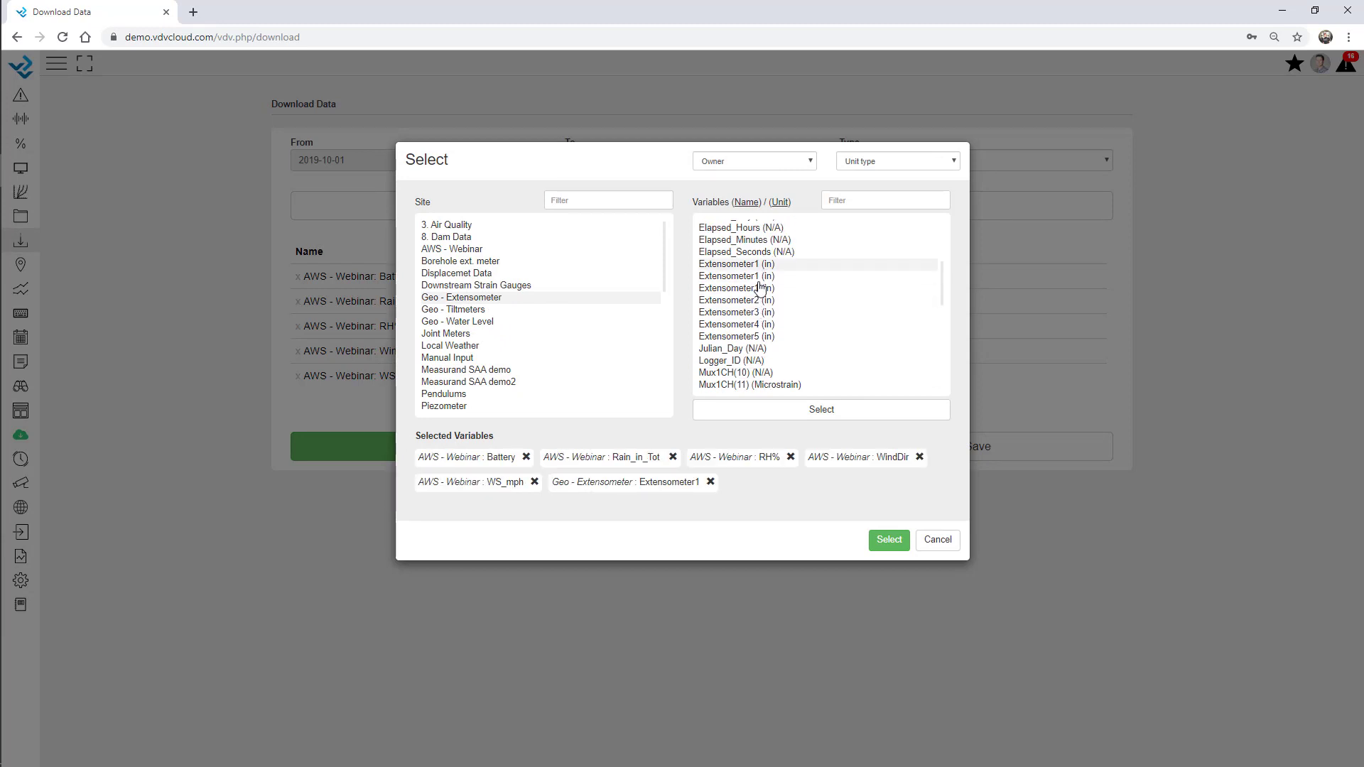
double_click(759, 289)
double_click(760, 312)
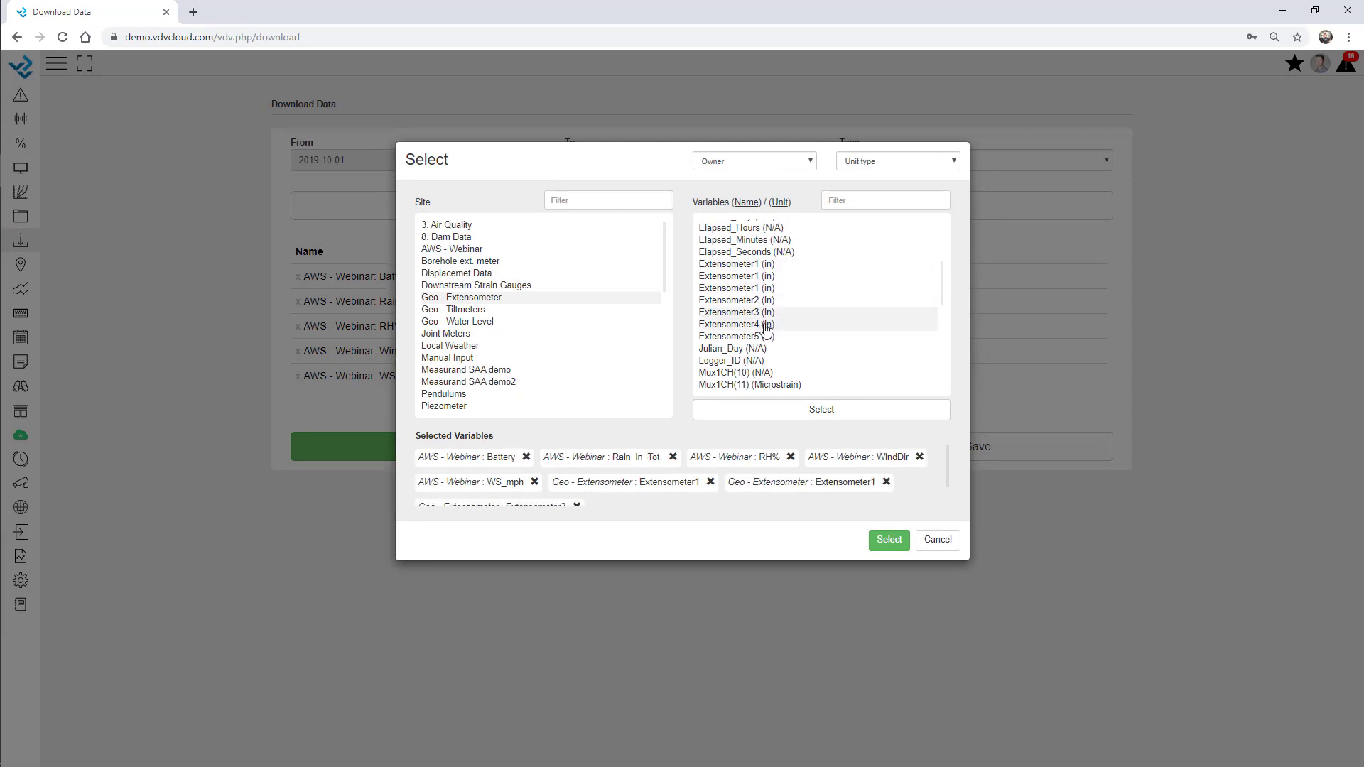
double_click(761, 324)
left_click(888, 541)
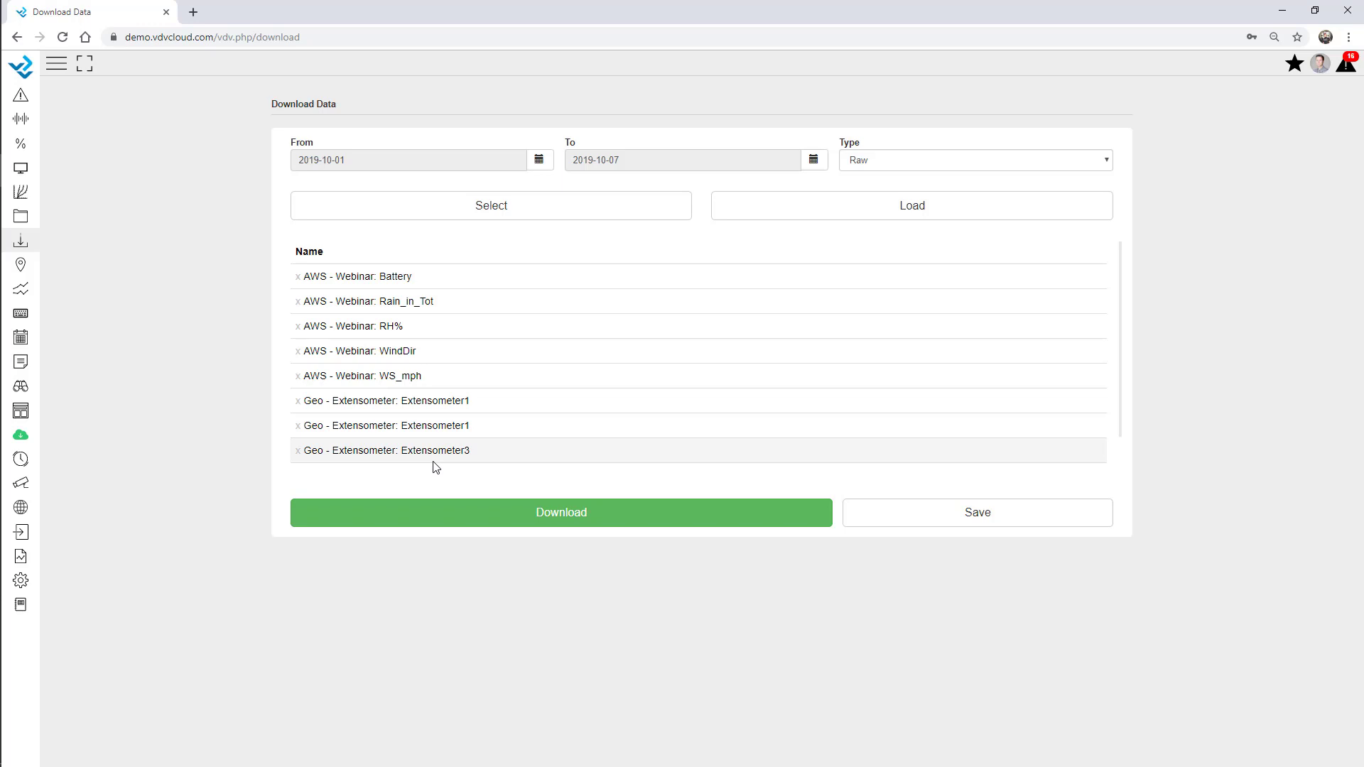
Set the start date to 2019-01-01 and download the raw data file
left_click(551, 164)
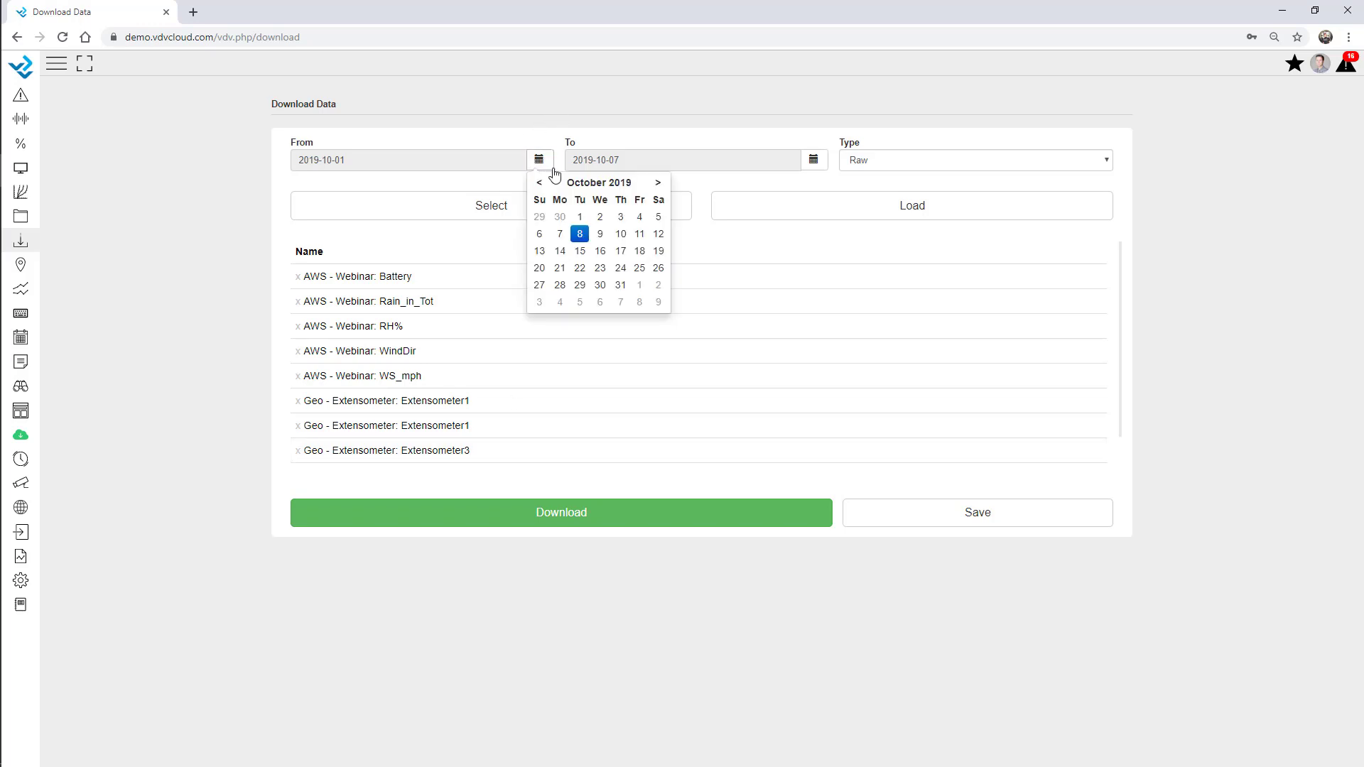
left_click(541, 183)
left_click(540, 183)
left_click(541, 183)
left_click(540, 183)
left_click(540, 184)
left_click(540, 183)
left_click(540, 183)
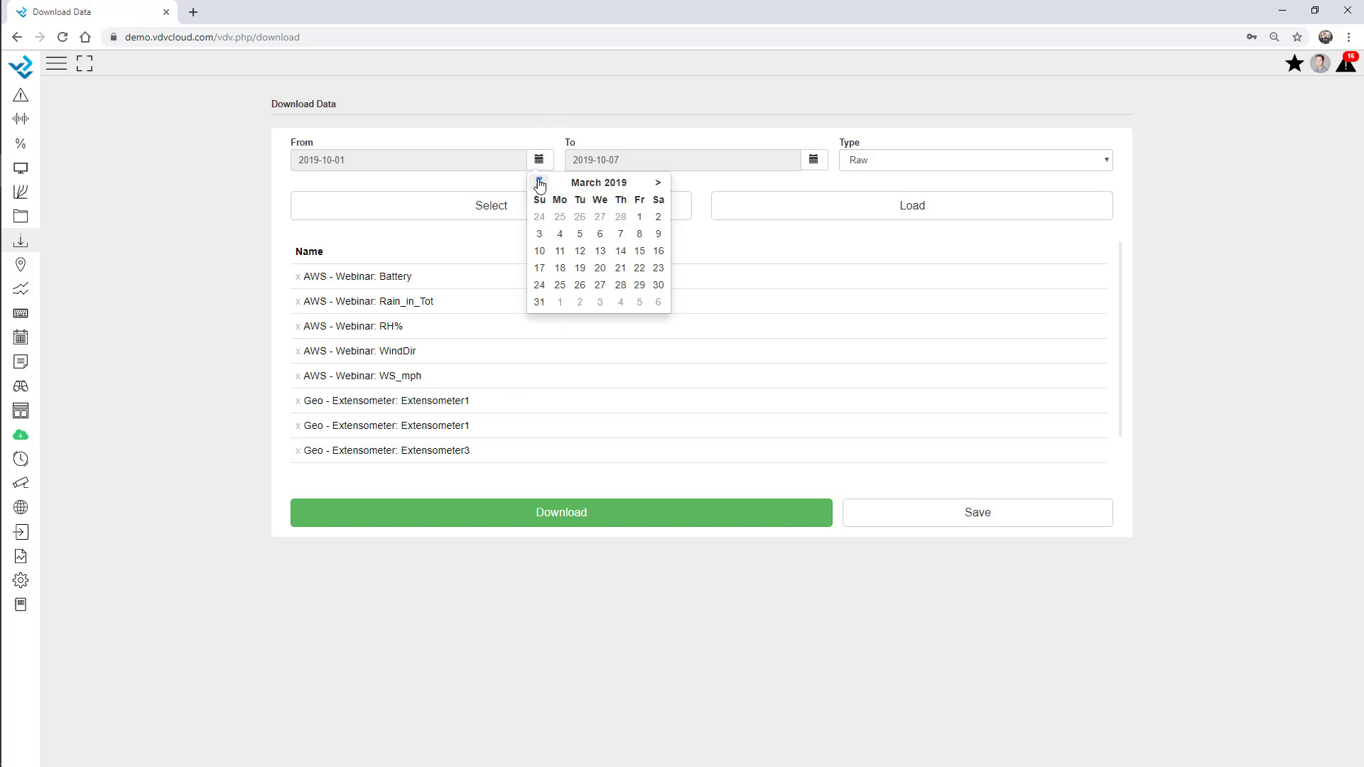
left_click(539, 183)
left_click(540, 183)
left_click(578, 217)
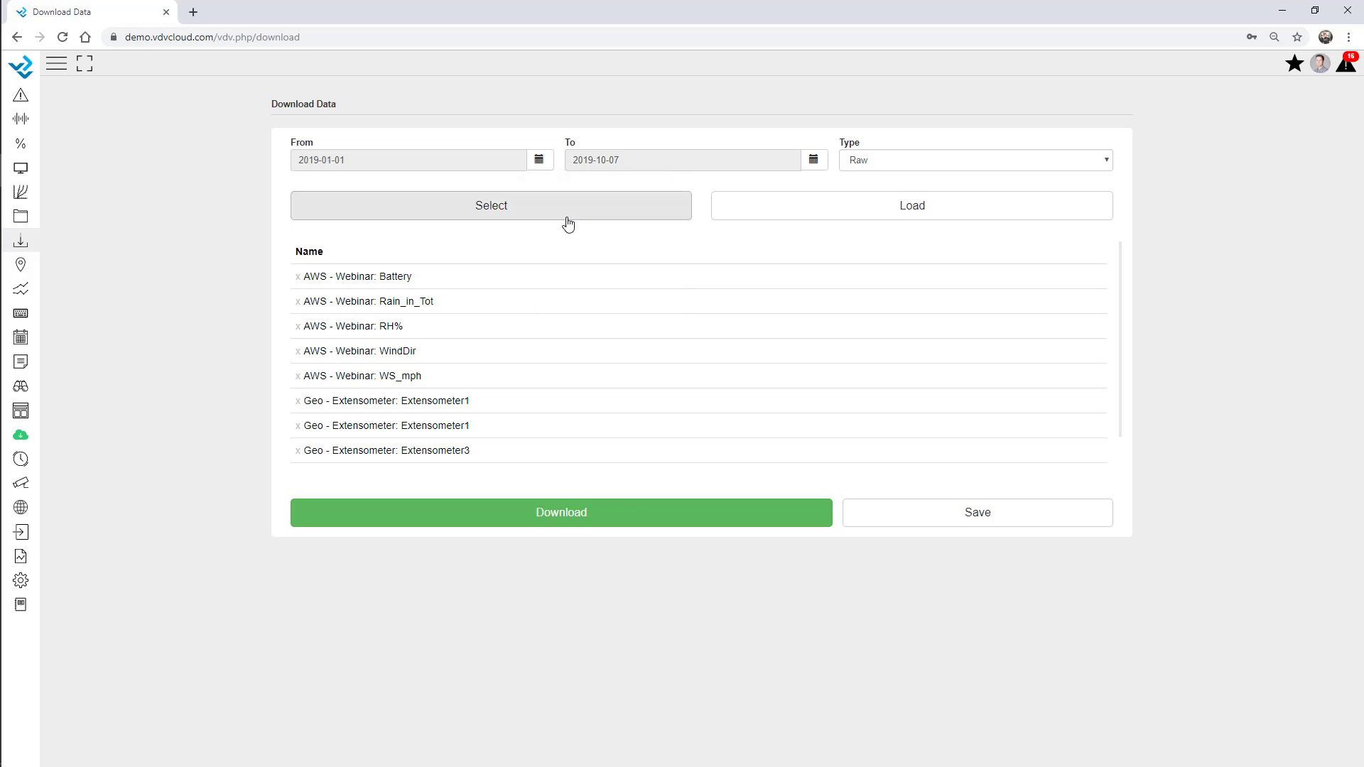
left_click(577, 518)
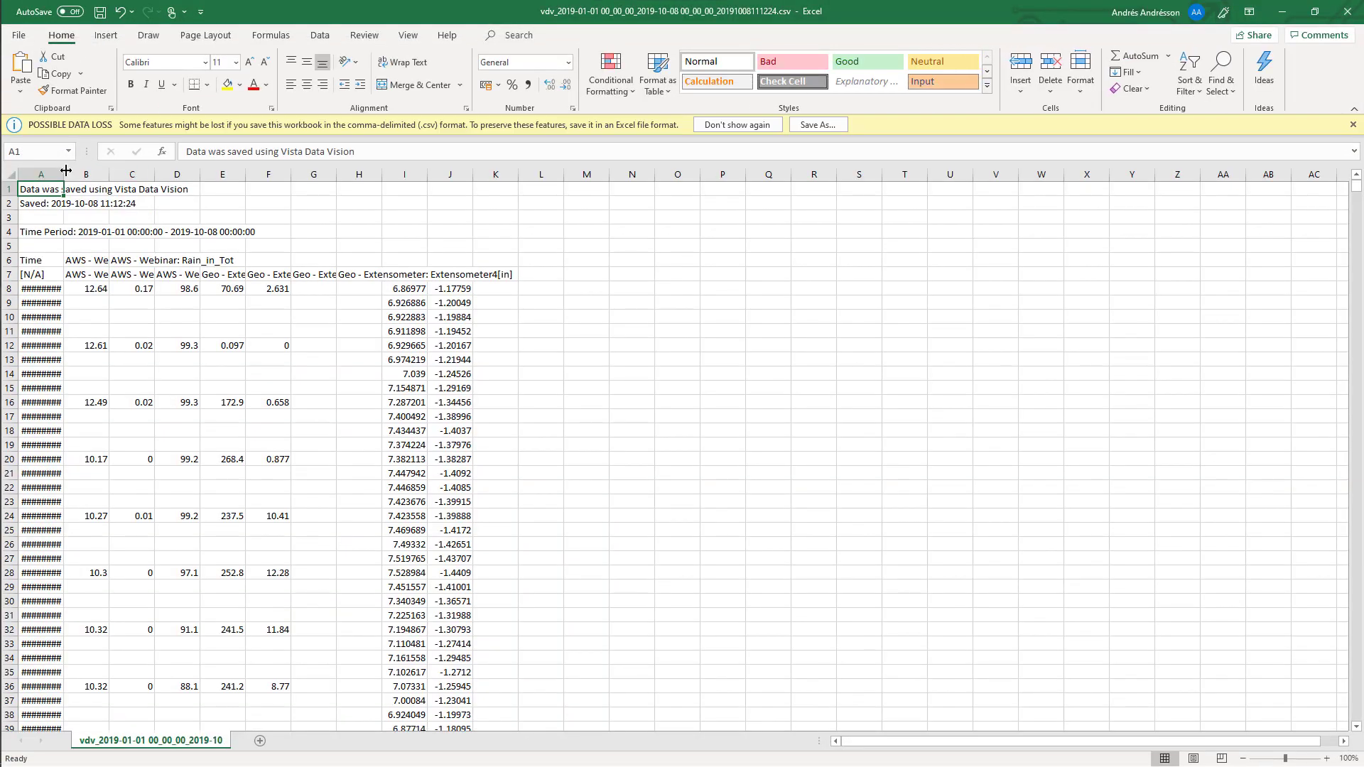
Widen column A to show timestamps and inspect the extensometer columns
left_click_drag(64, 174, 170, 198)
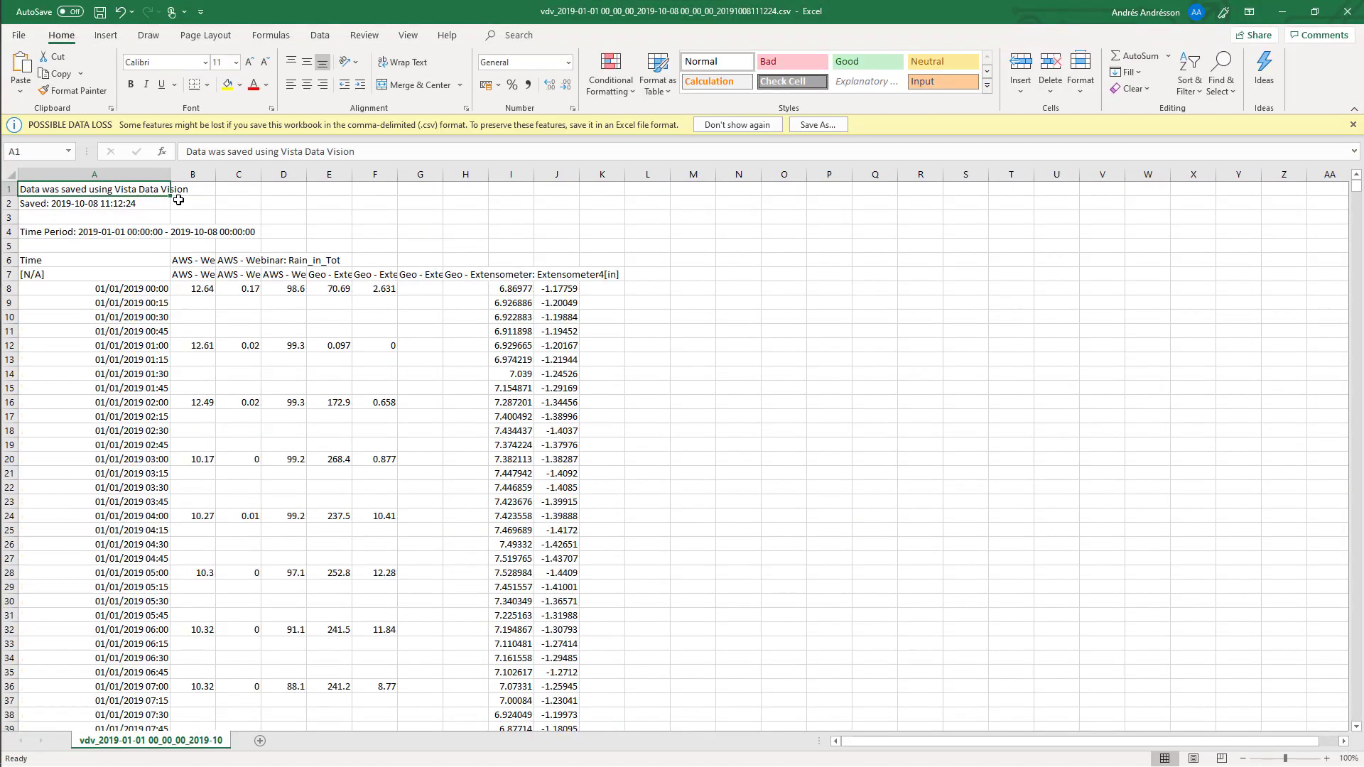
left_click(503, 277)
left_click(553, 278)
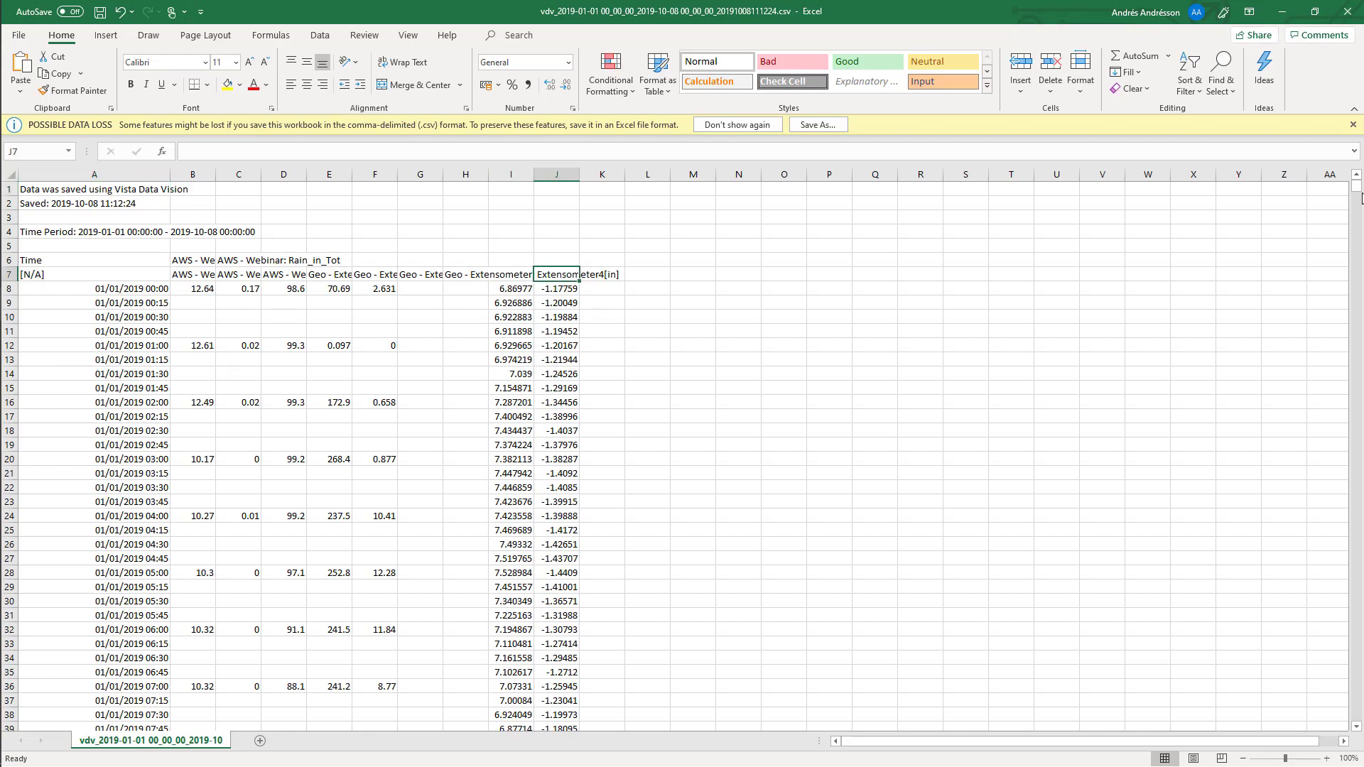
mouse_move(1356, 194)
left_mouse_down()
mouse_move(1351, 456)
mouse_move(1315, 250)
mouse_move(1353, 186)
left_mouse_up()
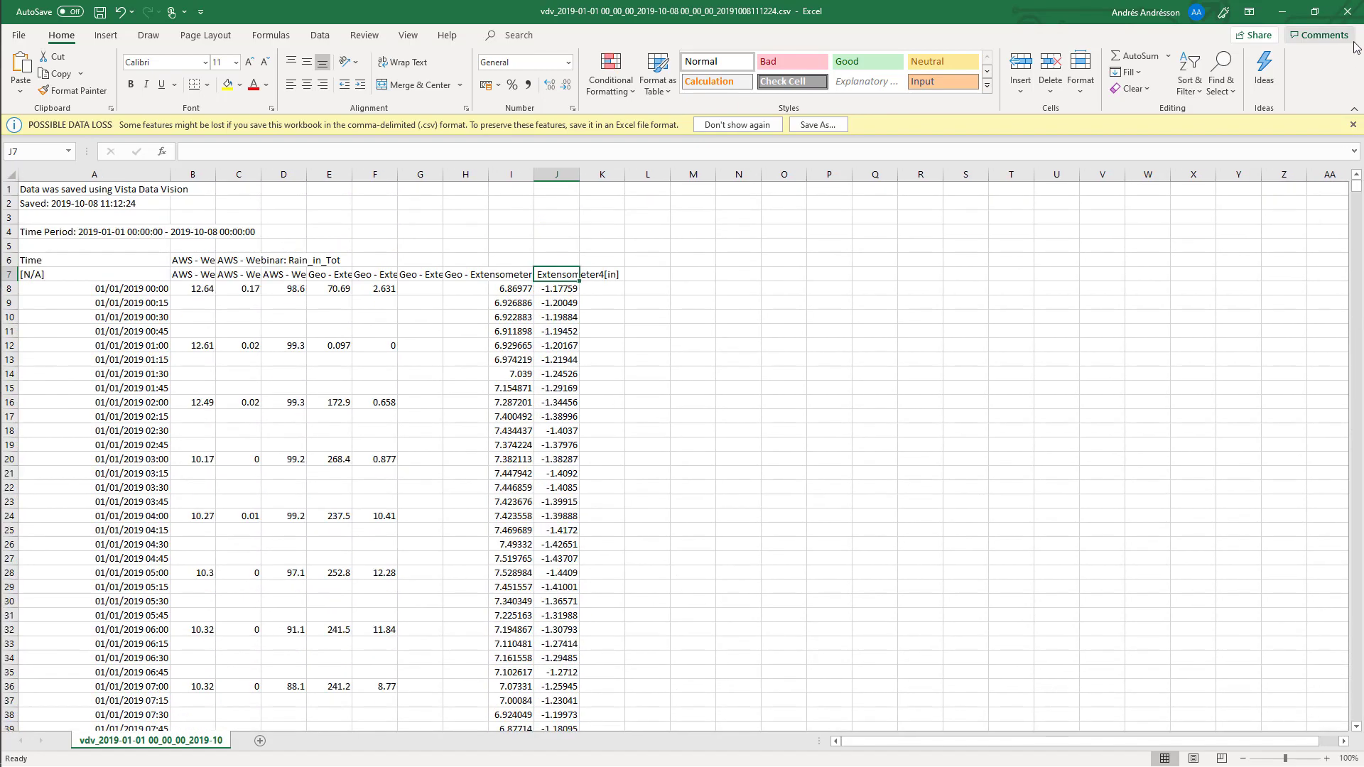
Close both CSV workbooks without saving changes
left_click(1347, 11)
left_click(672, 413)
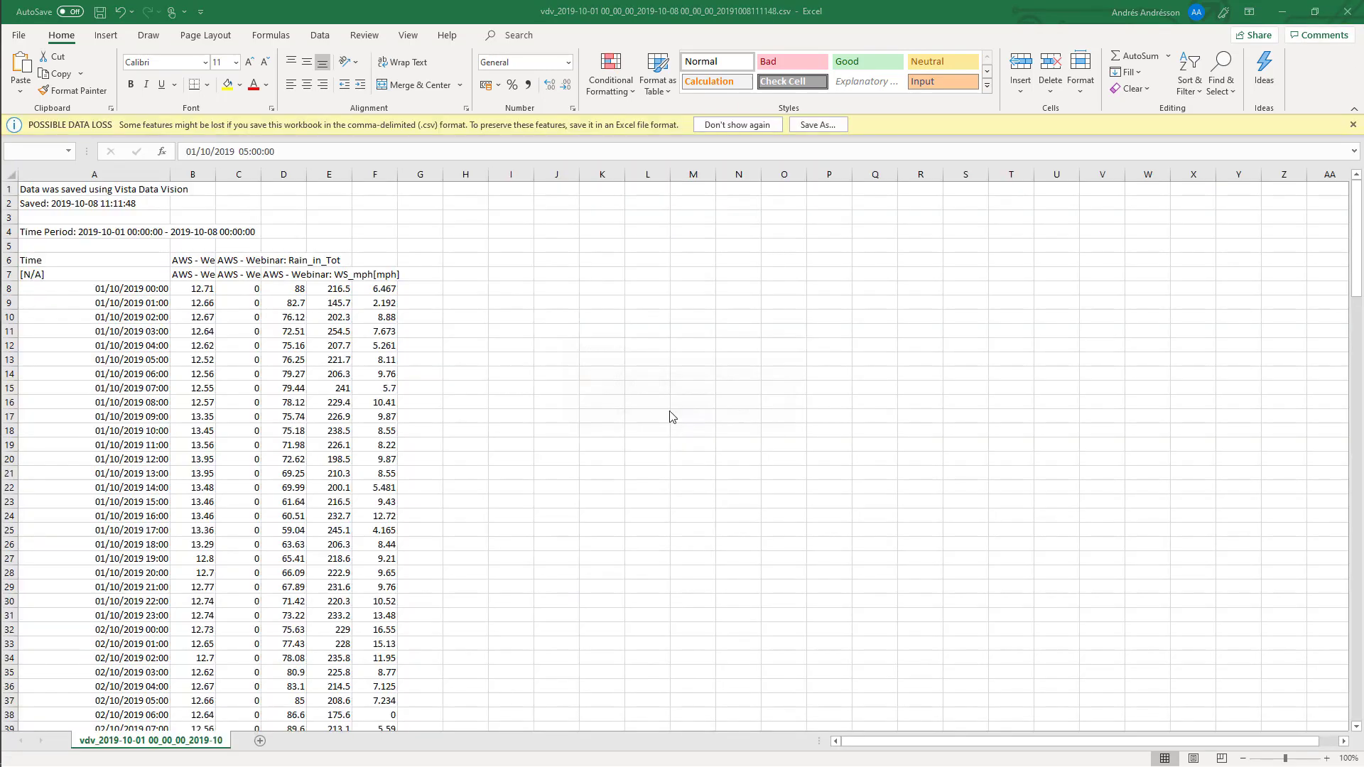
left_click(1347, 11)
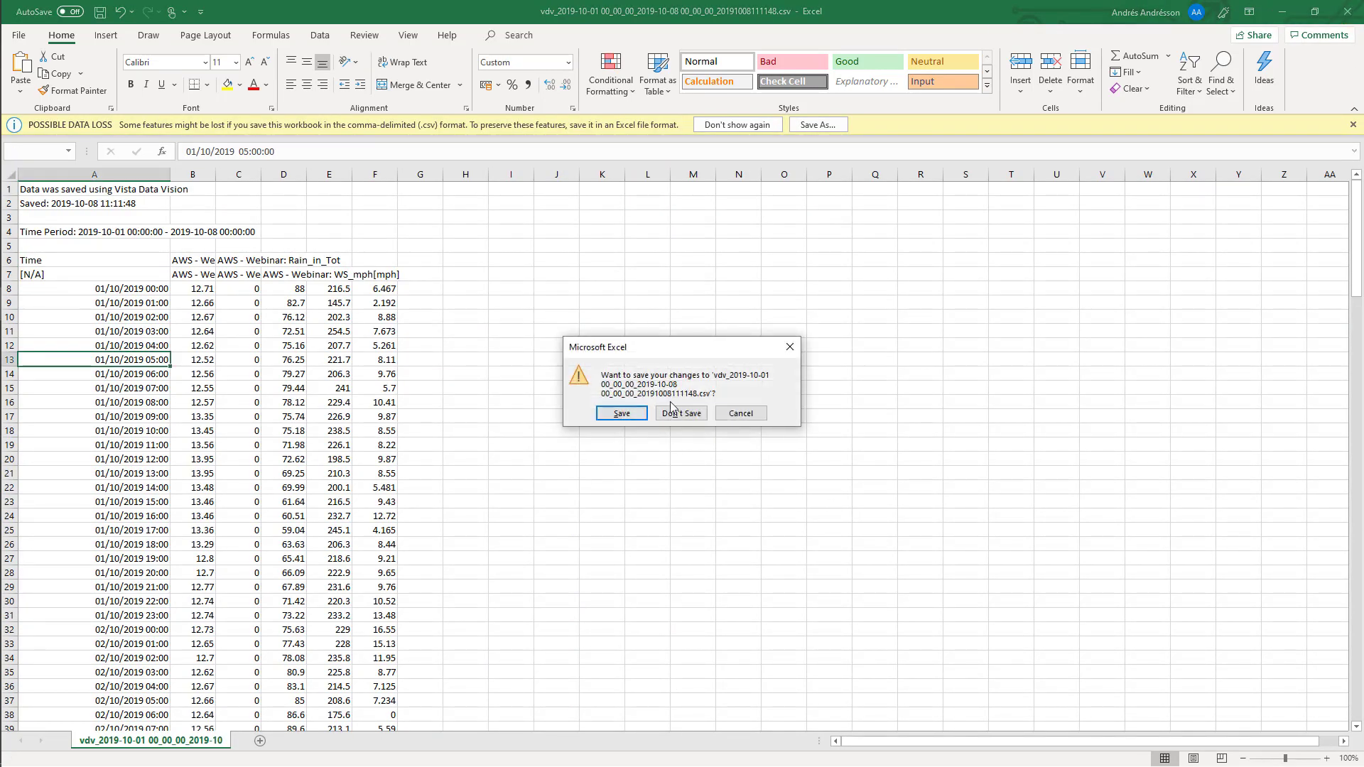
left_click(675, 412)
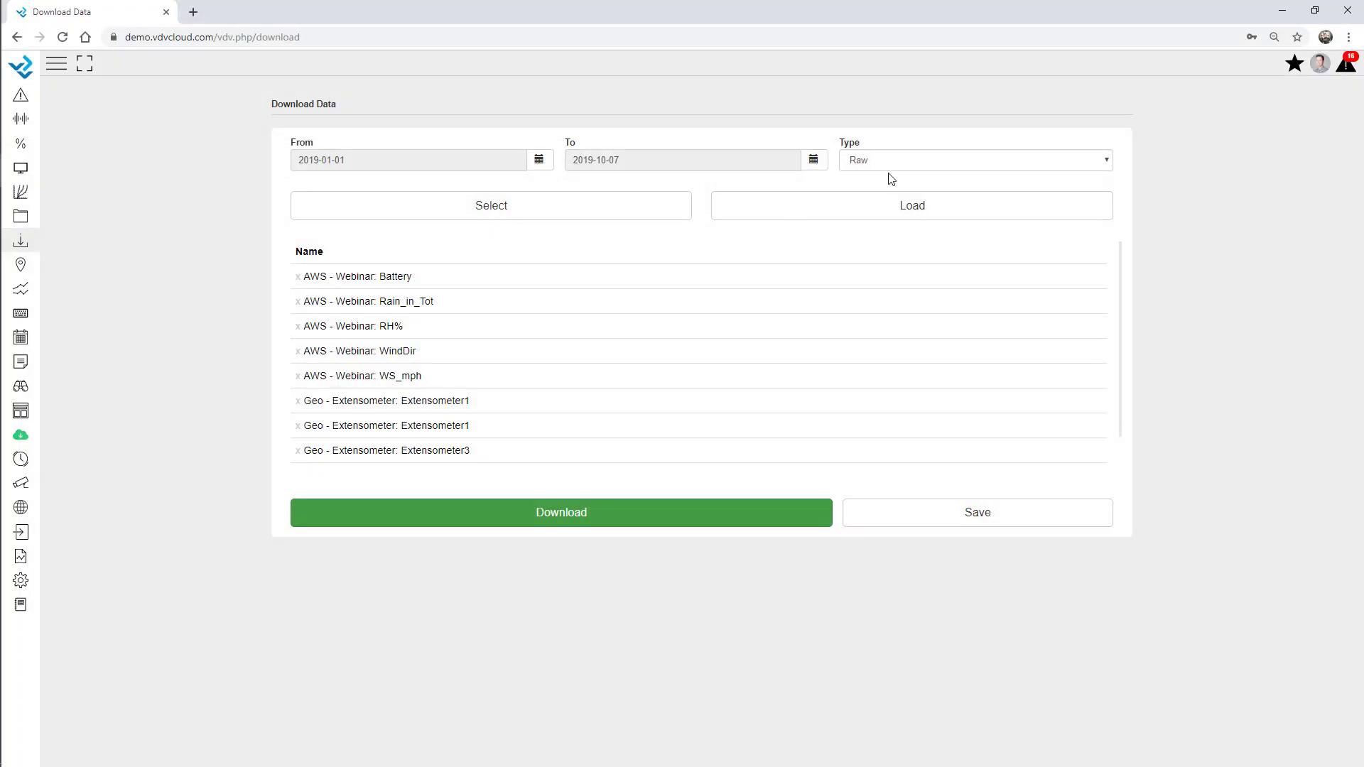
Set the download type to Summary with a Month period
left_click(896, 161)
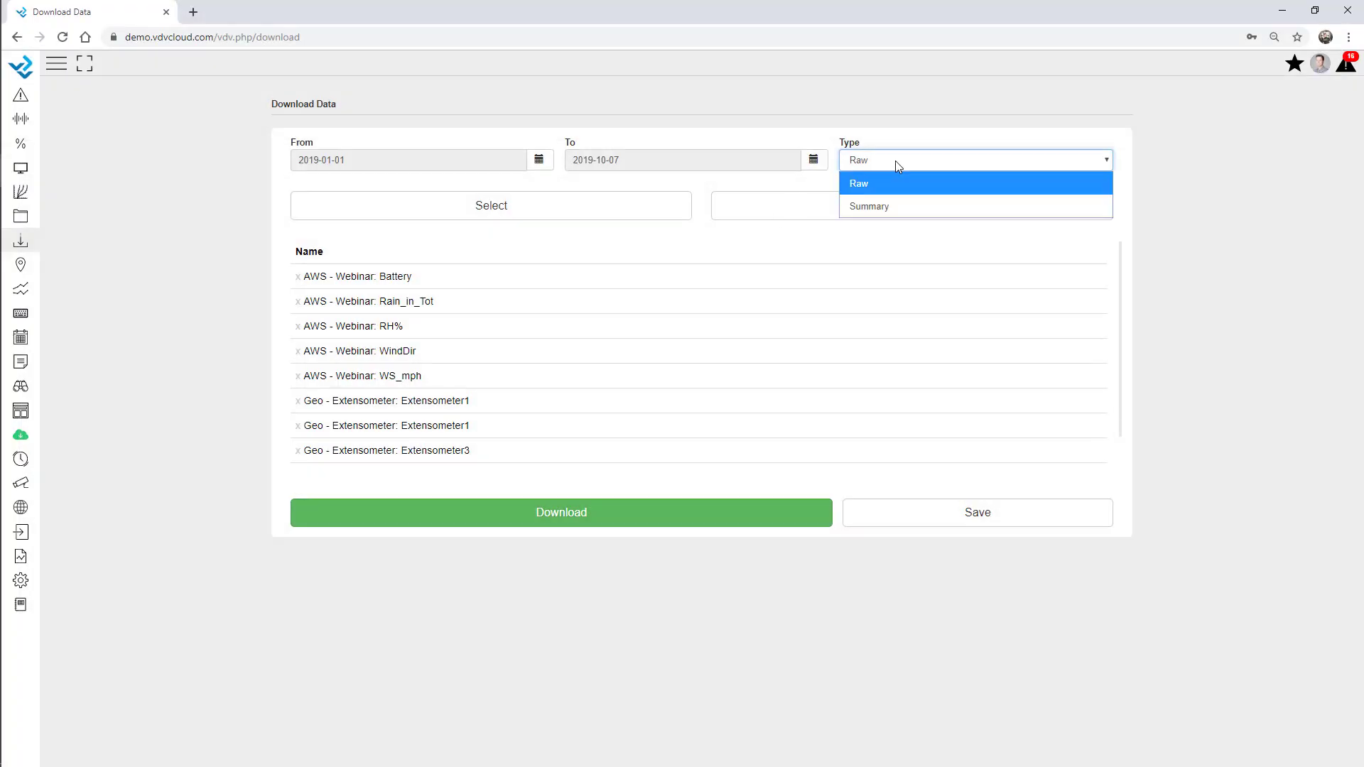
left_click(892, 206)
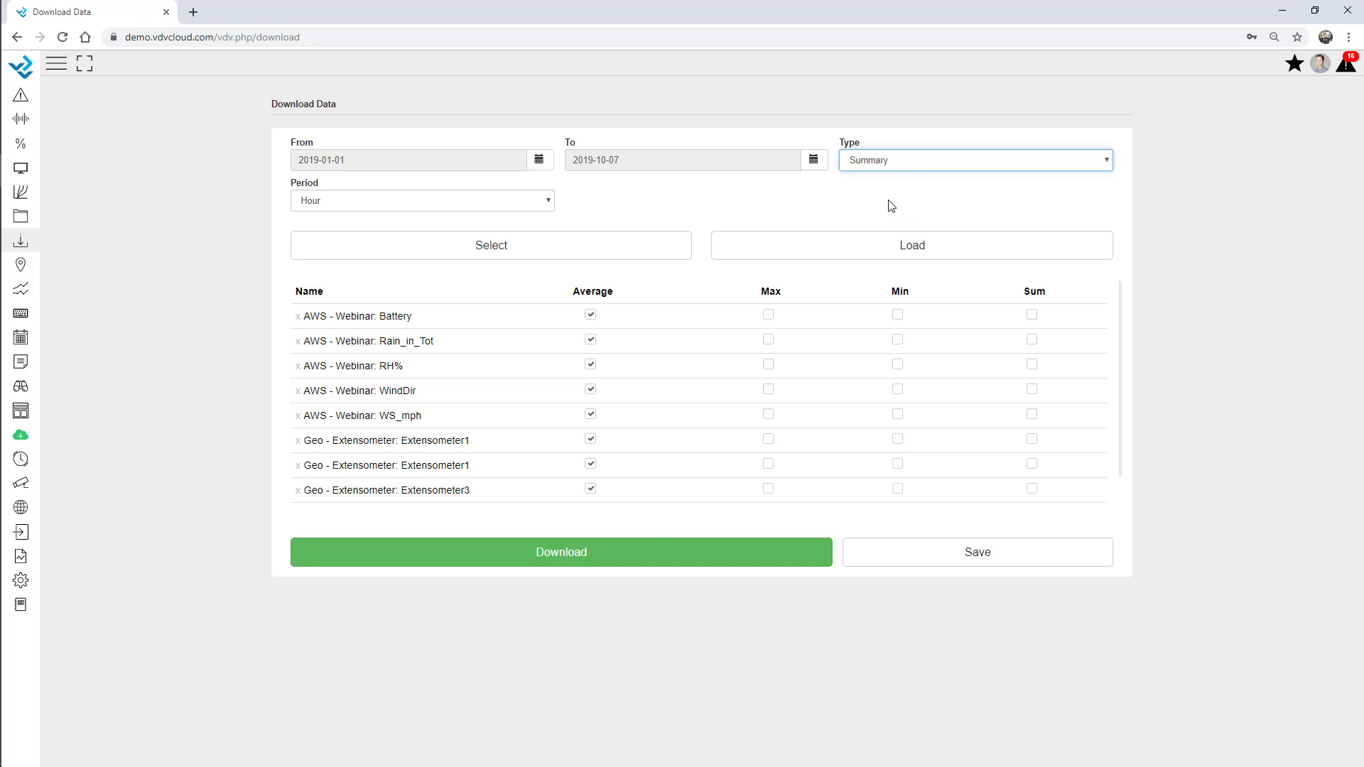
left_click(364, 202)
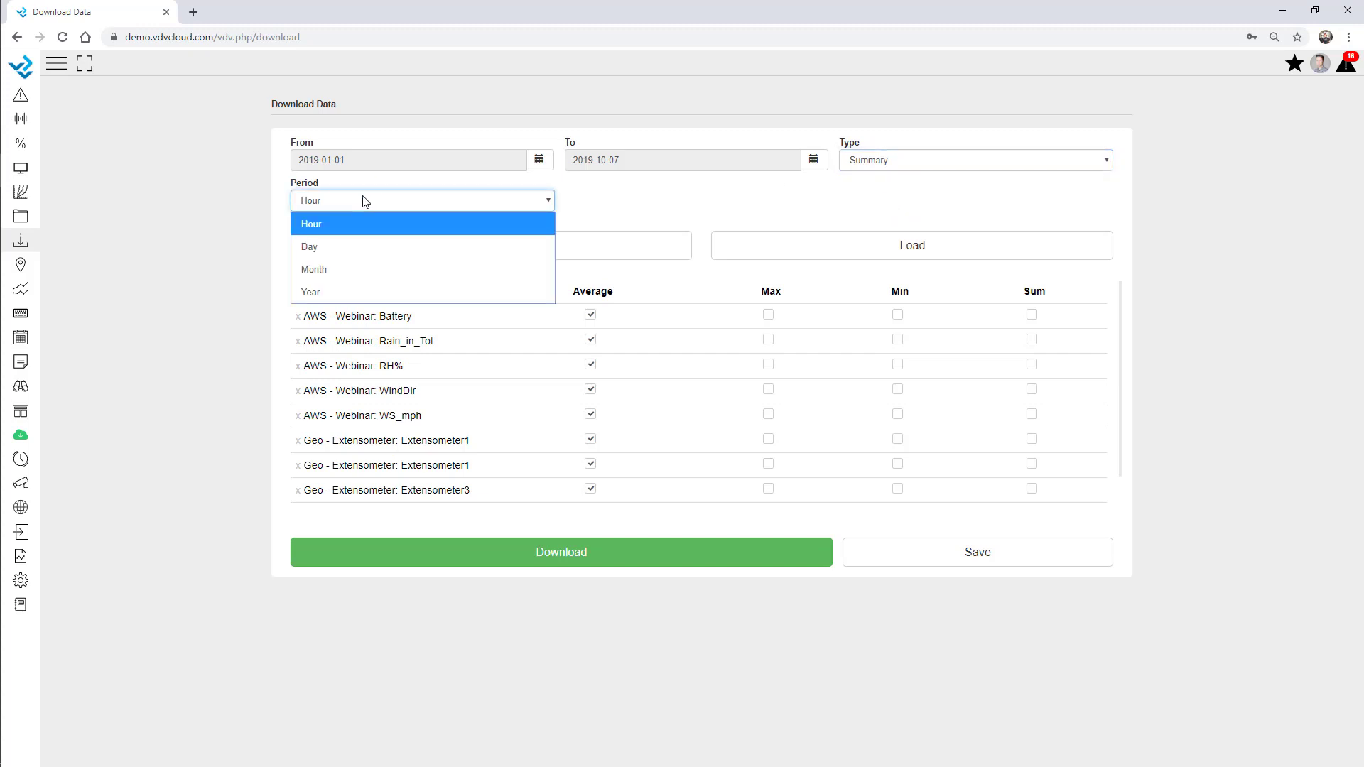
left_click(347, 270)
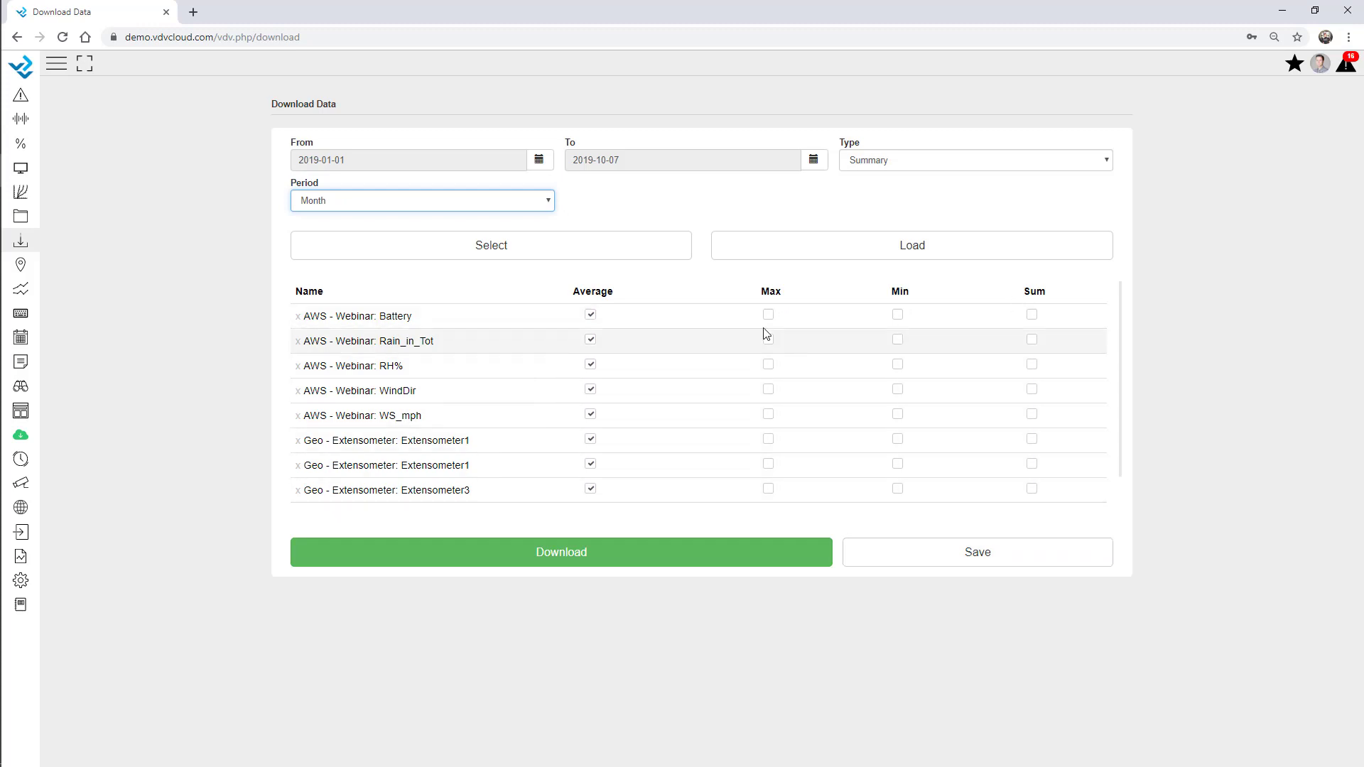
Try statistic options: drop Rain_in_Tot average, add WS_mph maximum, briefly toggle Battery max/min
left_click(591, 341)
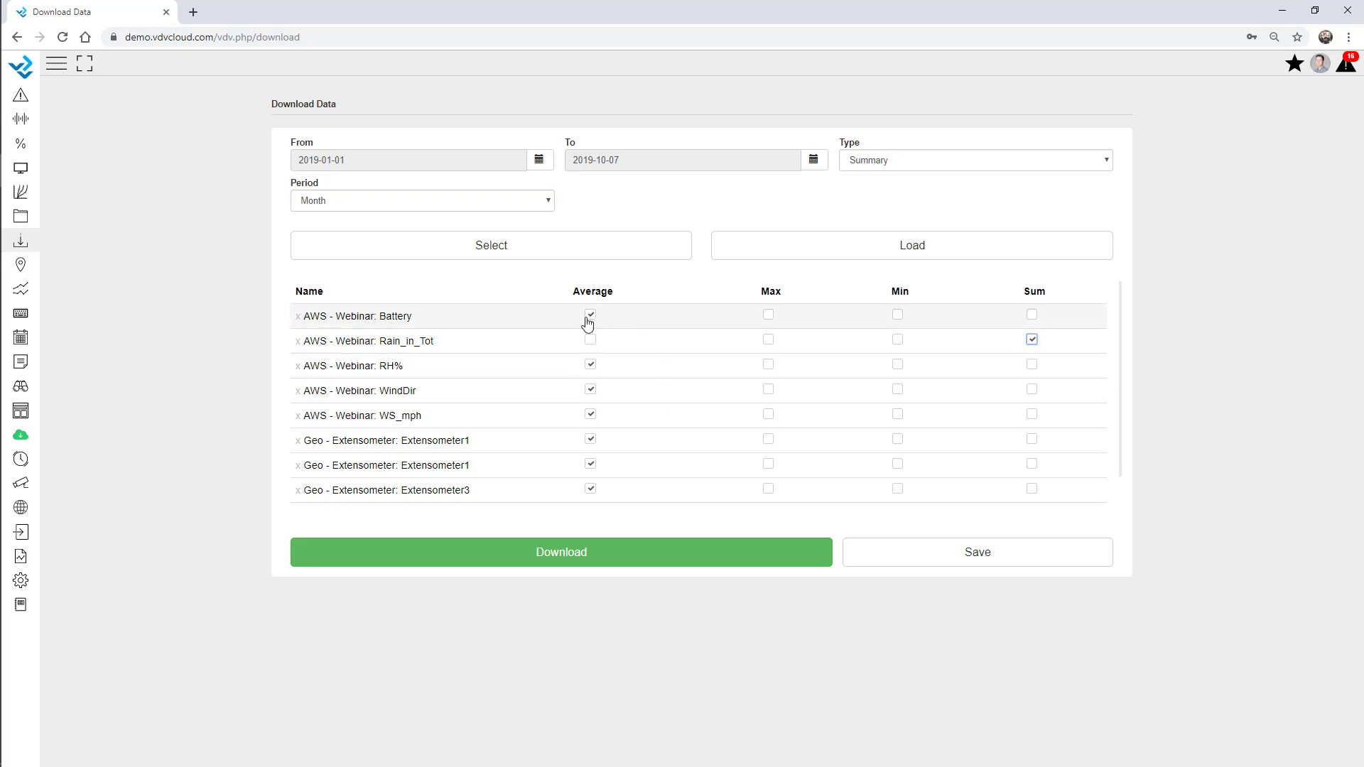
left_click(590, 415)
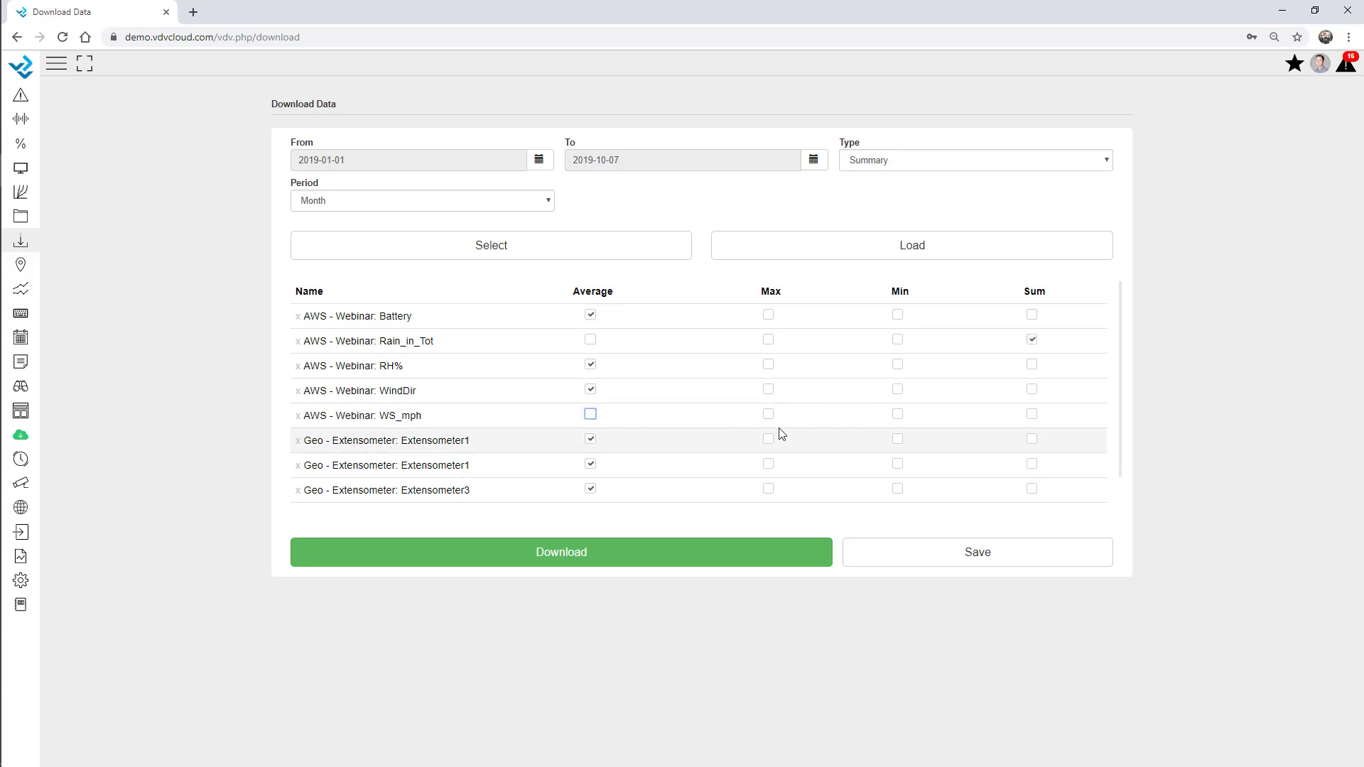
left_click(767, 414)
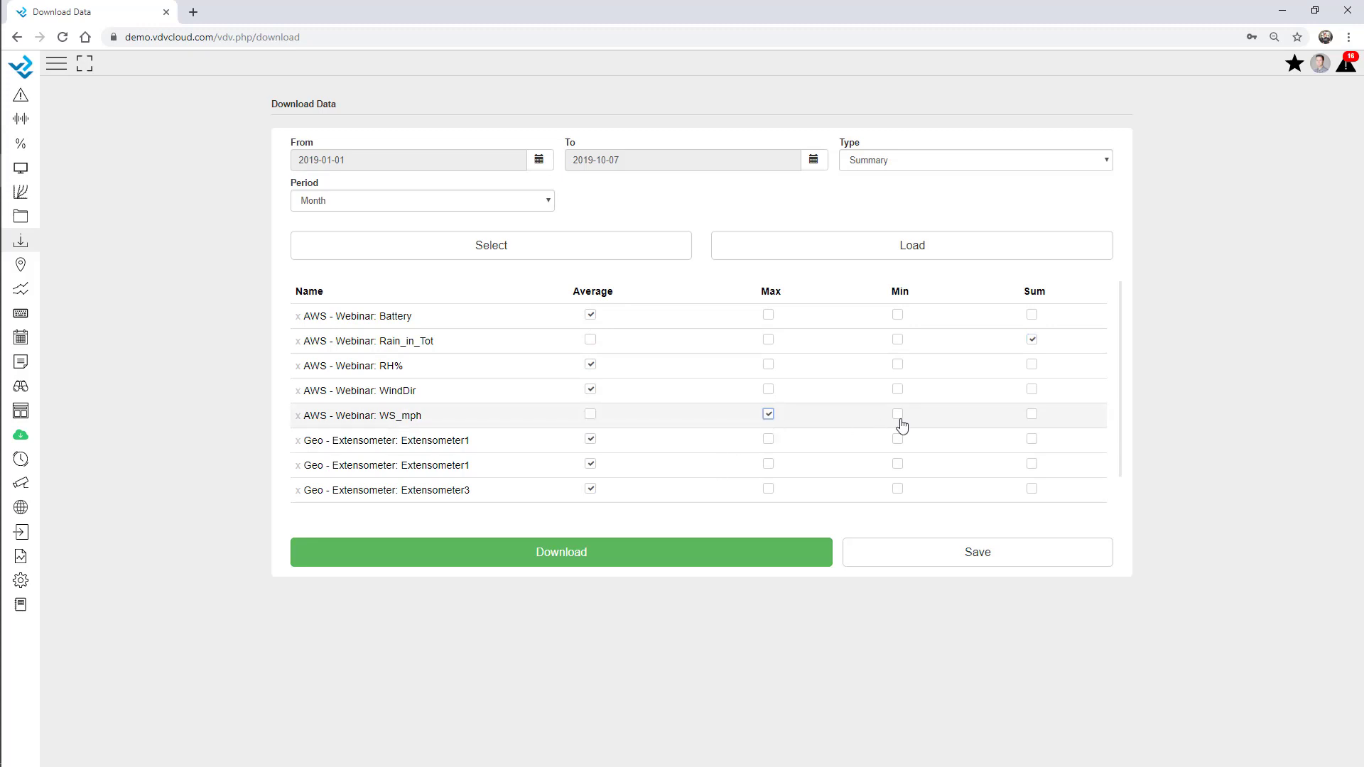
left_click(589, 417)
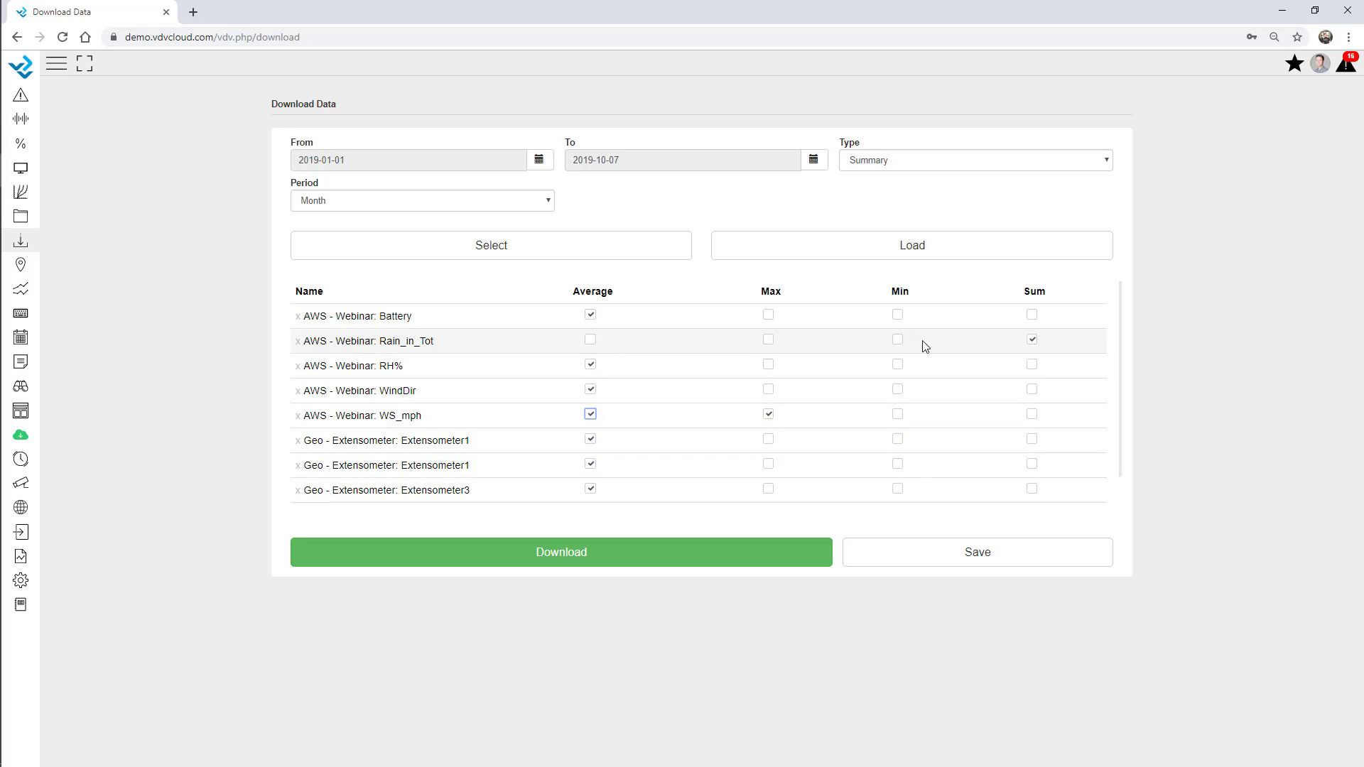
left_click(769, 317)
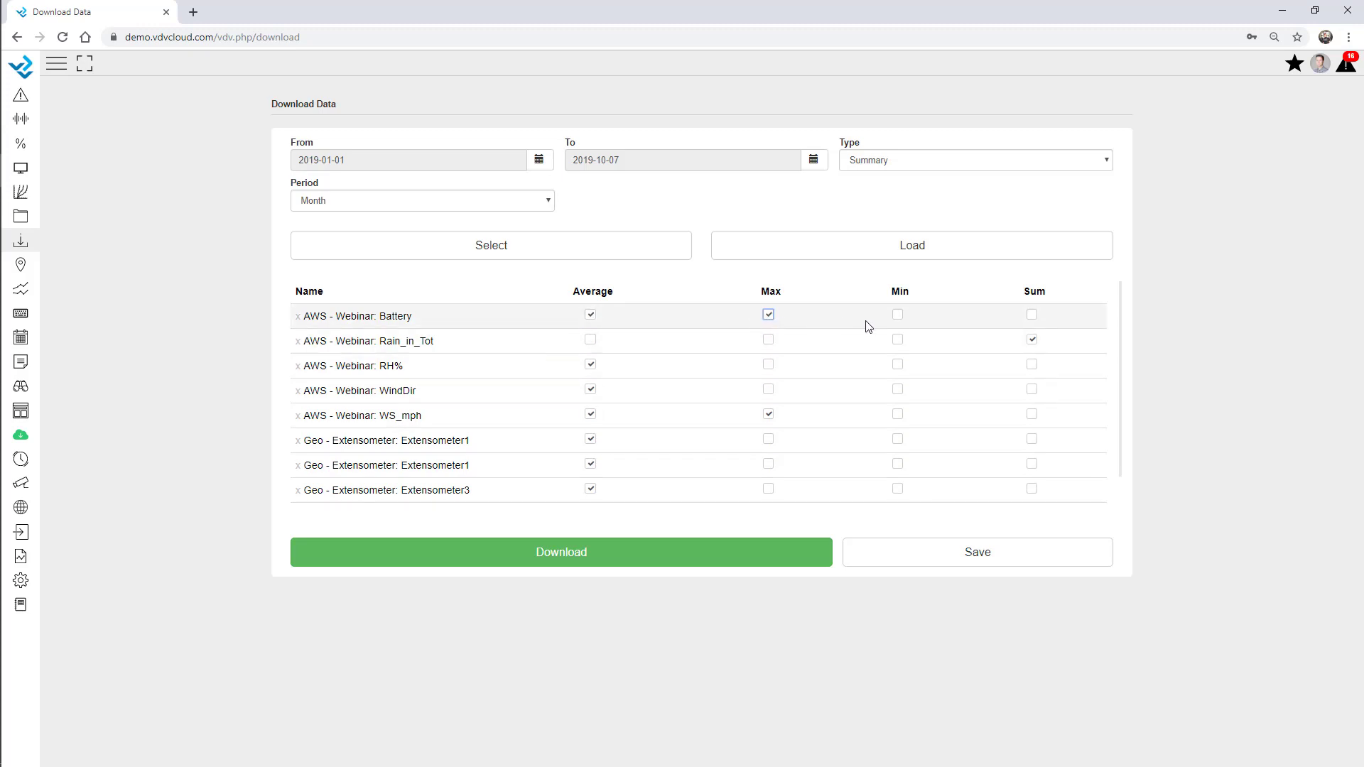
left_click(897, 316)
left_click(897, 315)
left_click(771, 320)
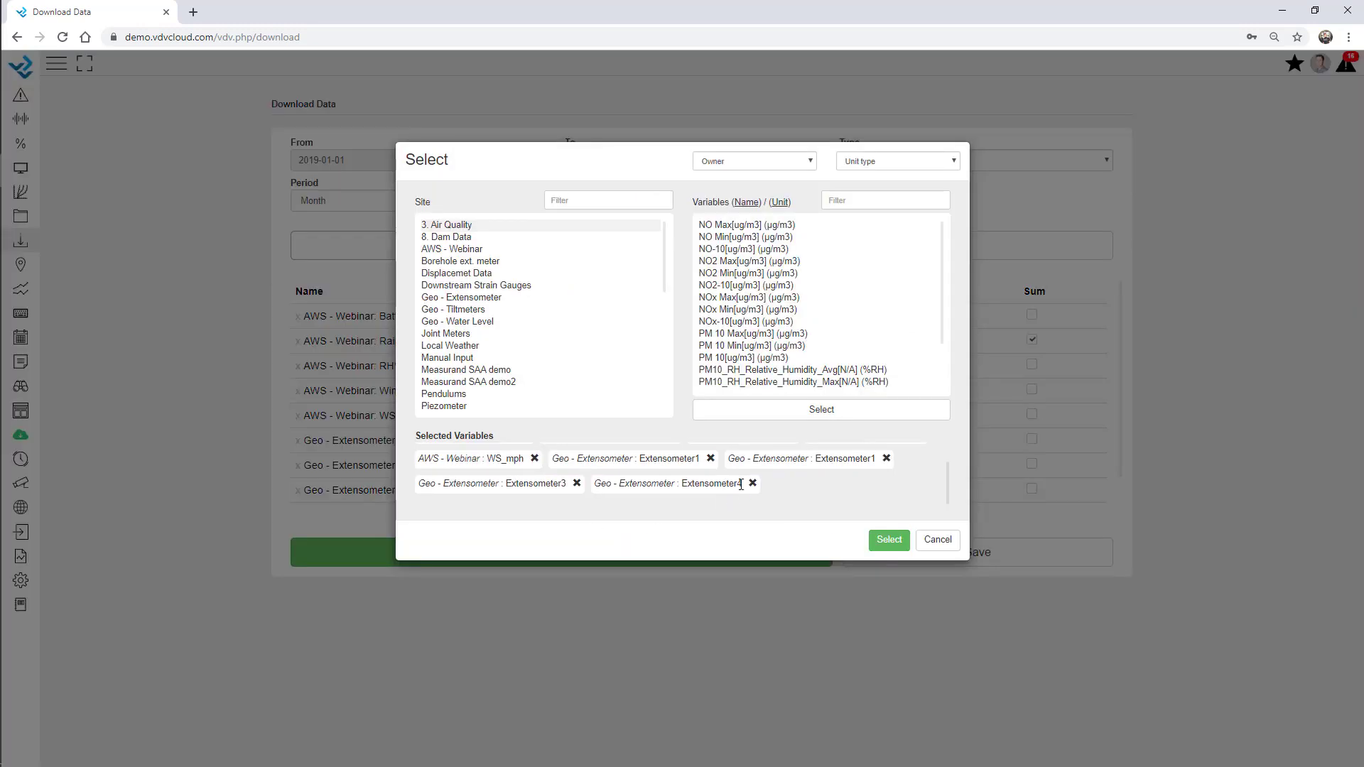
Remove the four extensometer variables, keeping only the five AWS variables
left_click(752, 484)
left_click(710, 460)
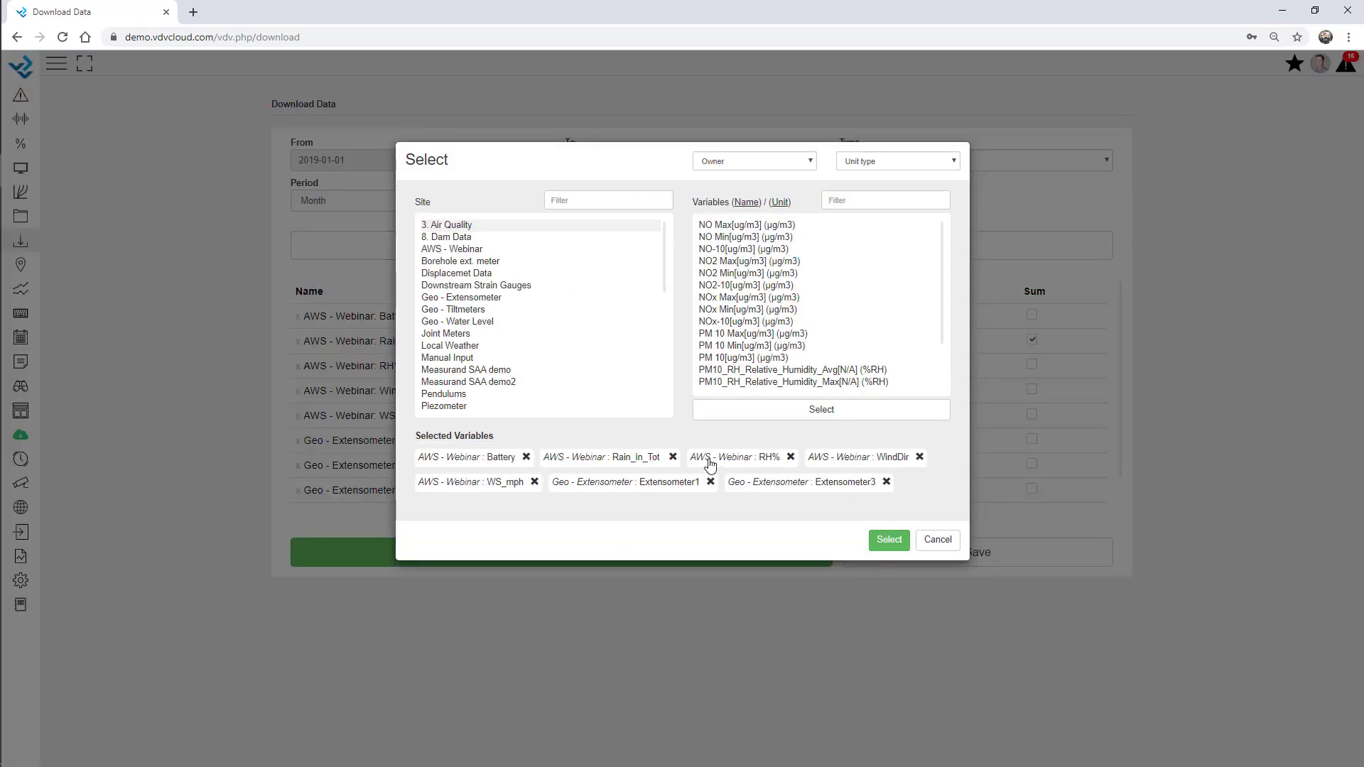
left_click(710, 484)
left_click(710, 481)
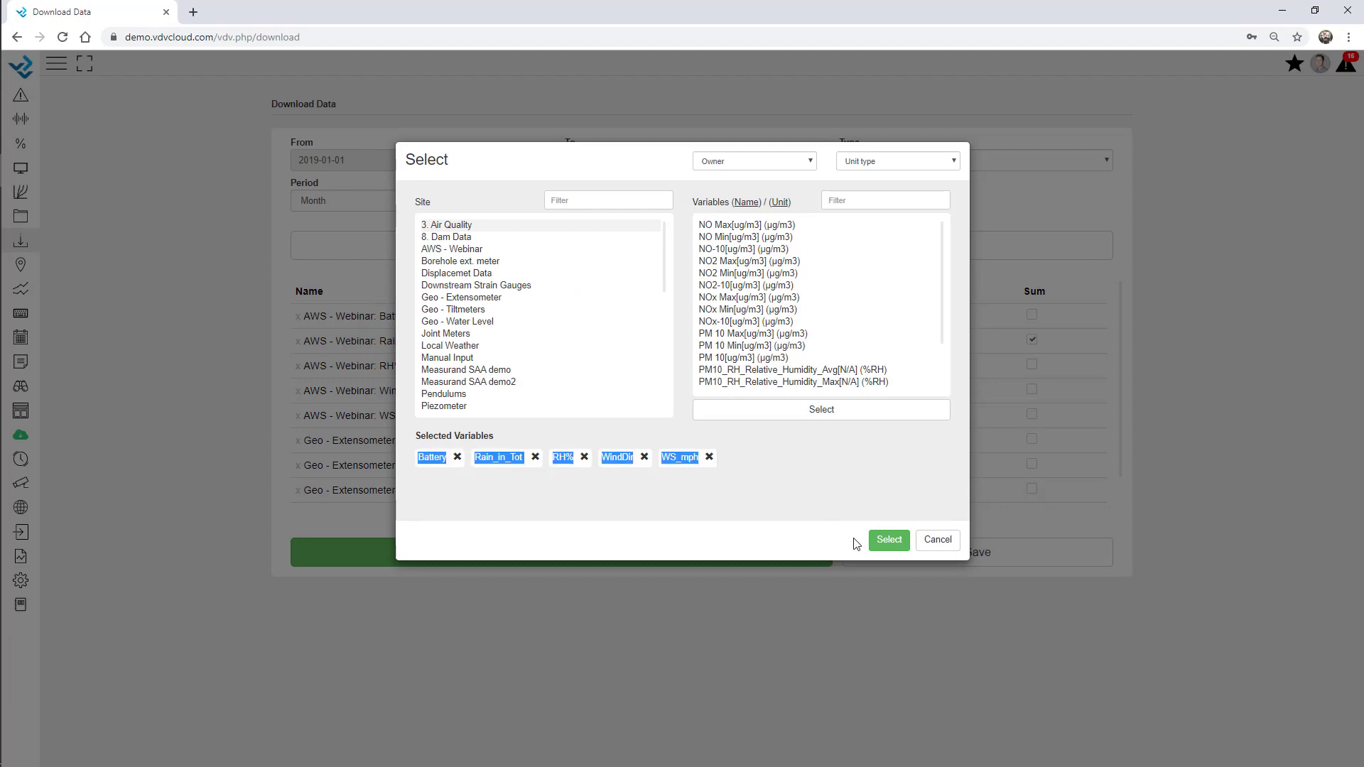
left_click(887, 541)
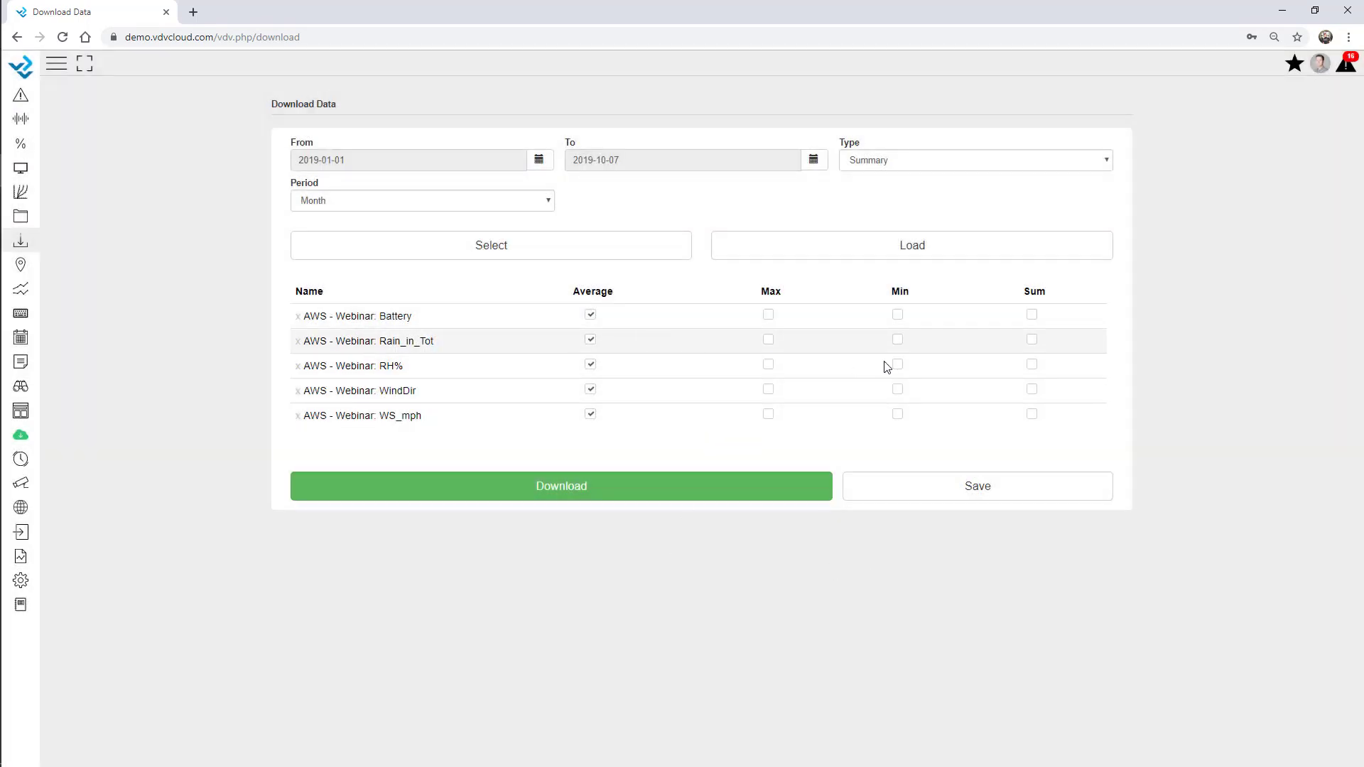
Sum Rain_in_Tot instead of averaging, add WS_mph maximum, and download the summary CSV
left_click(1032, 340)
left_click(590, 340)
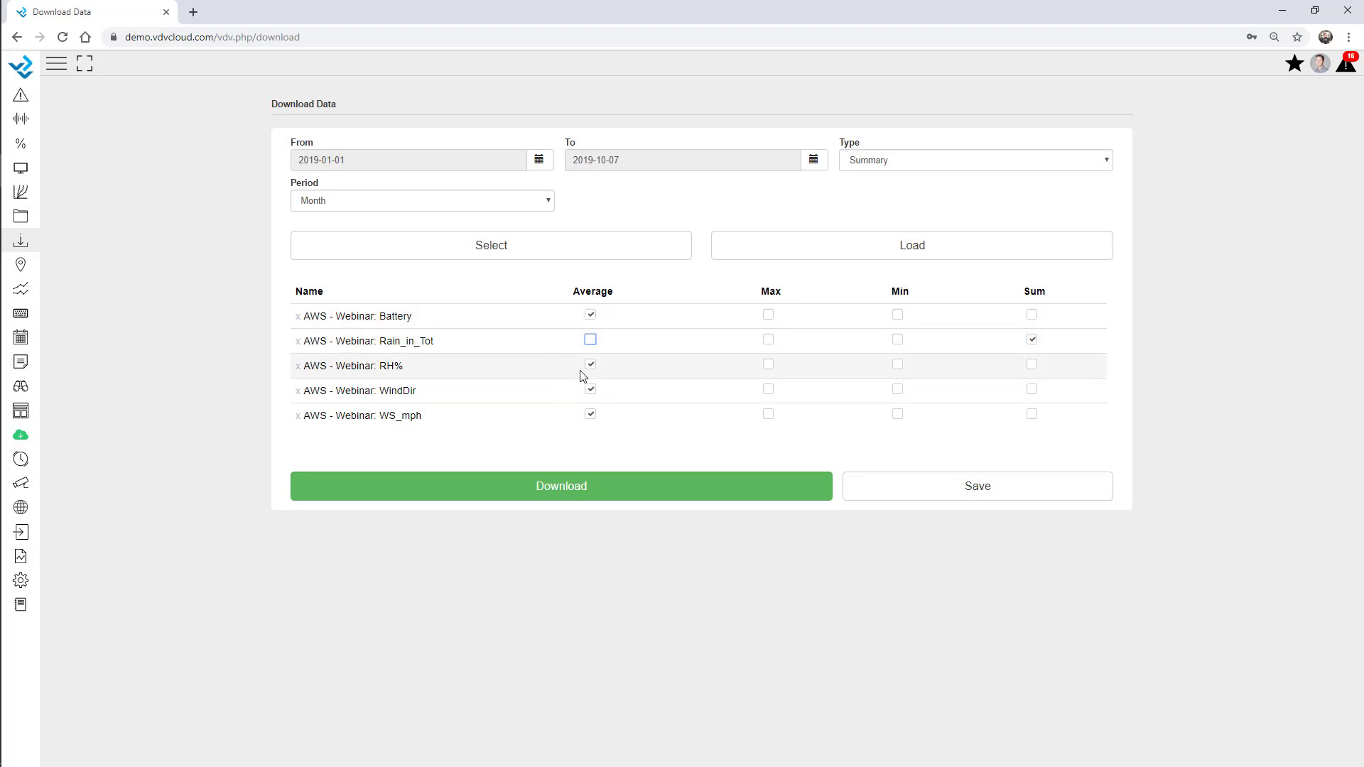
left_click(769, 416)
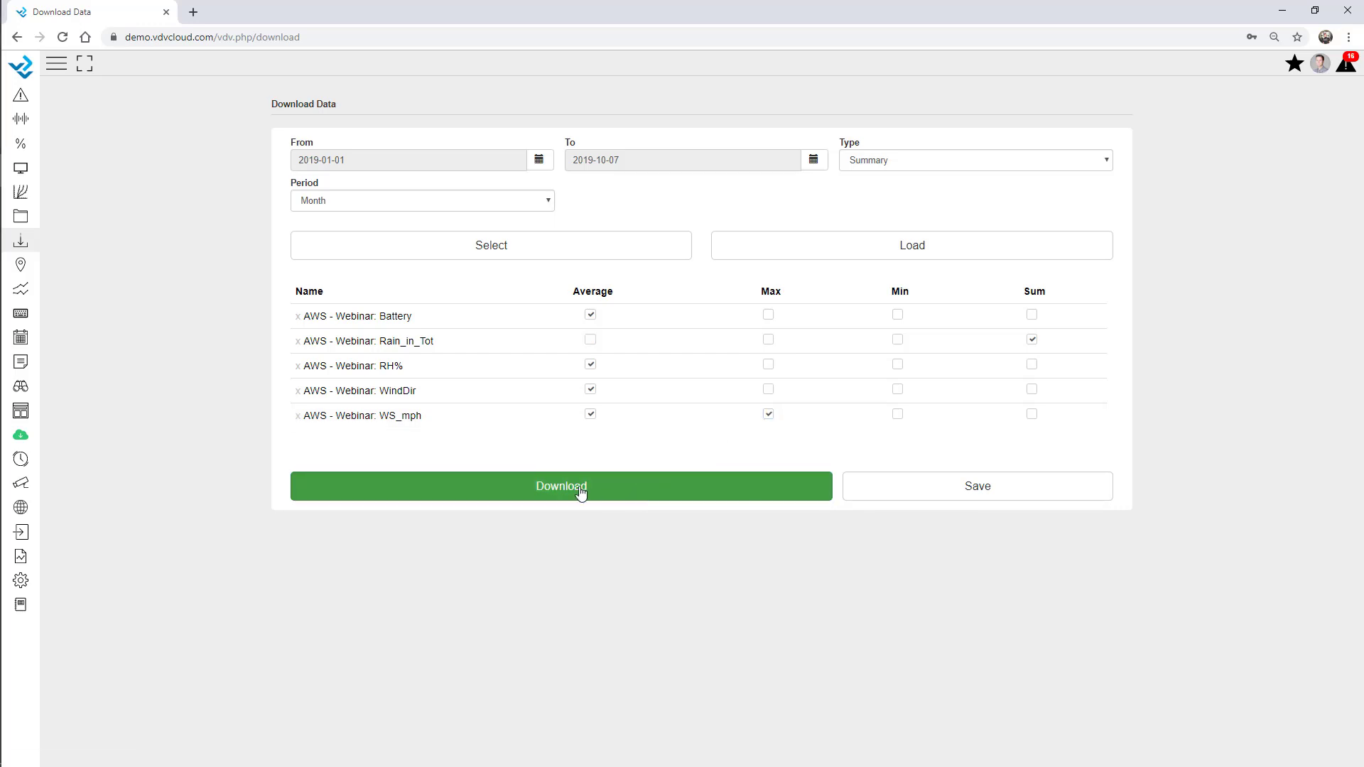
left_click(639, 490)
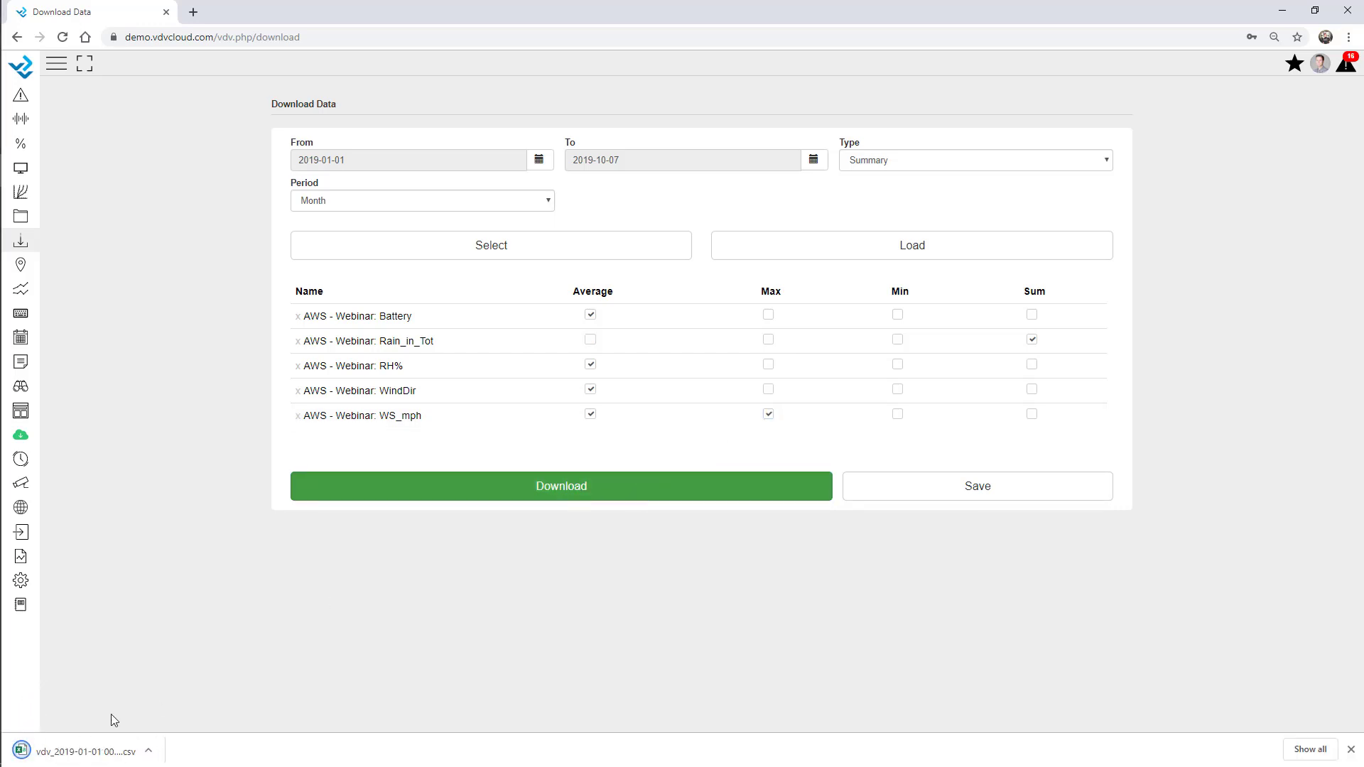
left_click(106, 754)
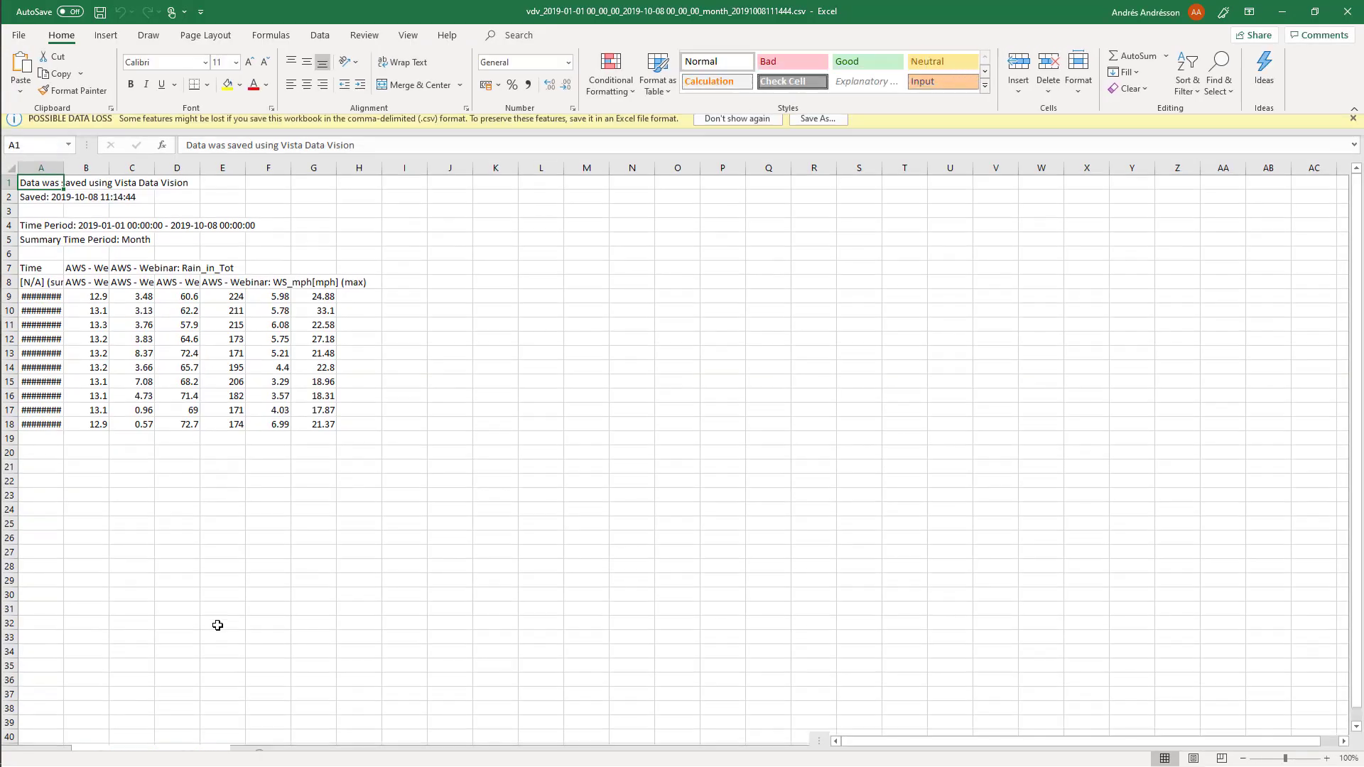
Widen Excel's column A so the summary dates through 01/10/2019 show, then minimize Excel
left_click_drag(64, 175, 103, 185)
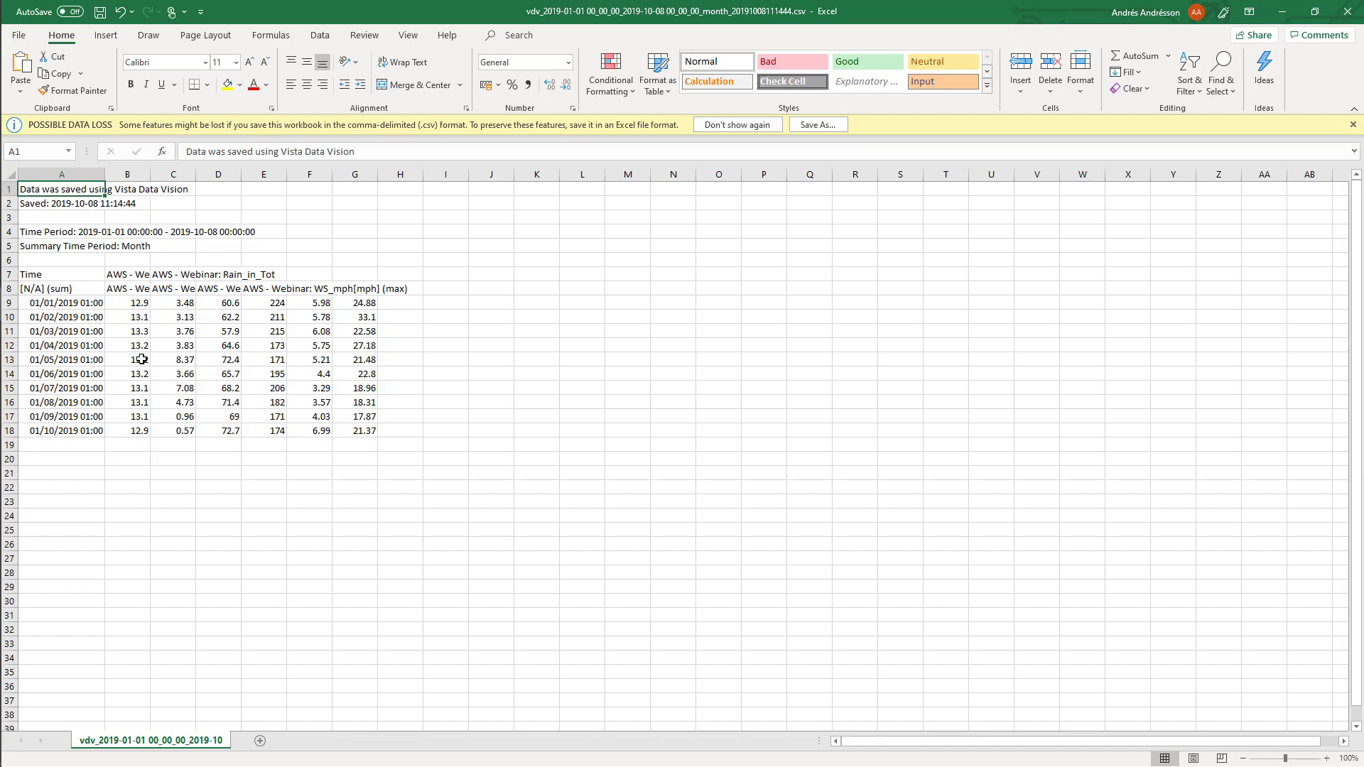
left_click(144, 348)
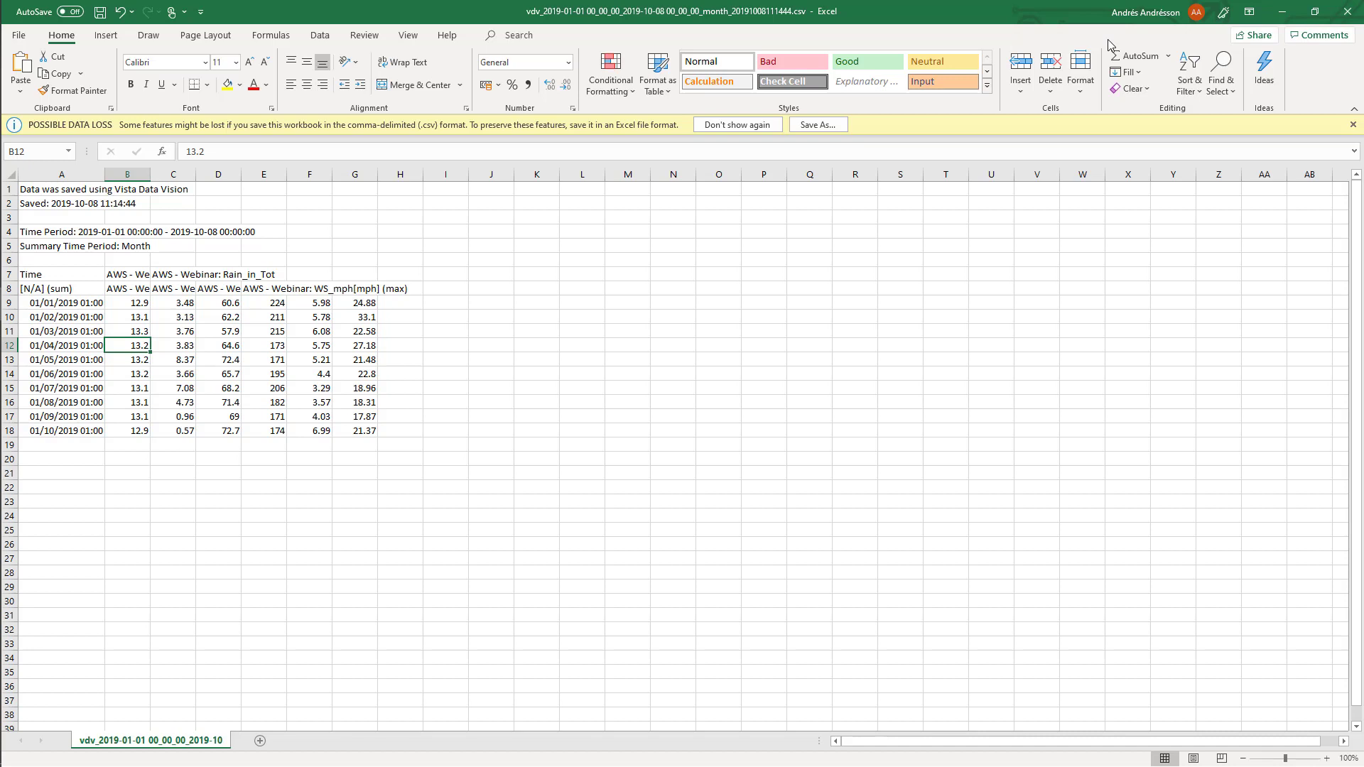
left_click(1283, 12)
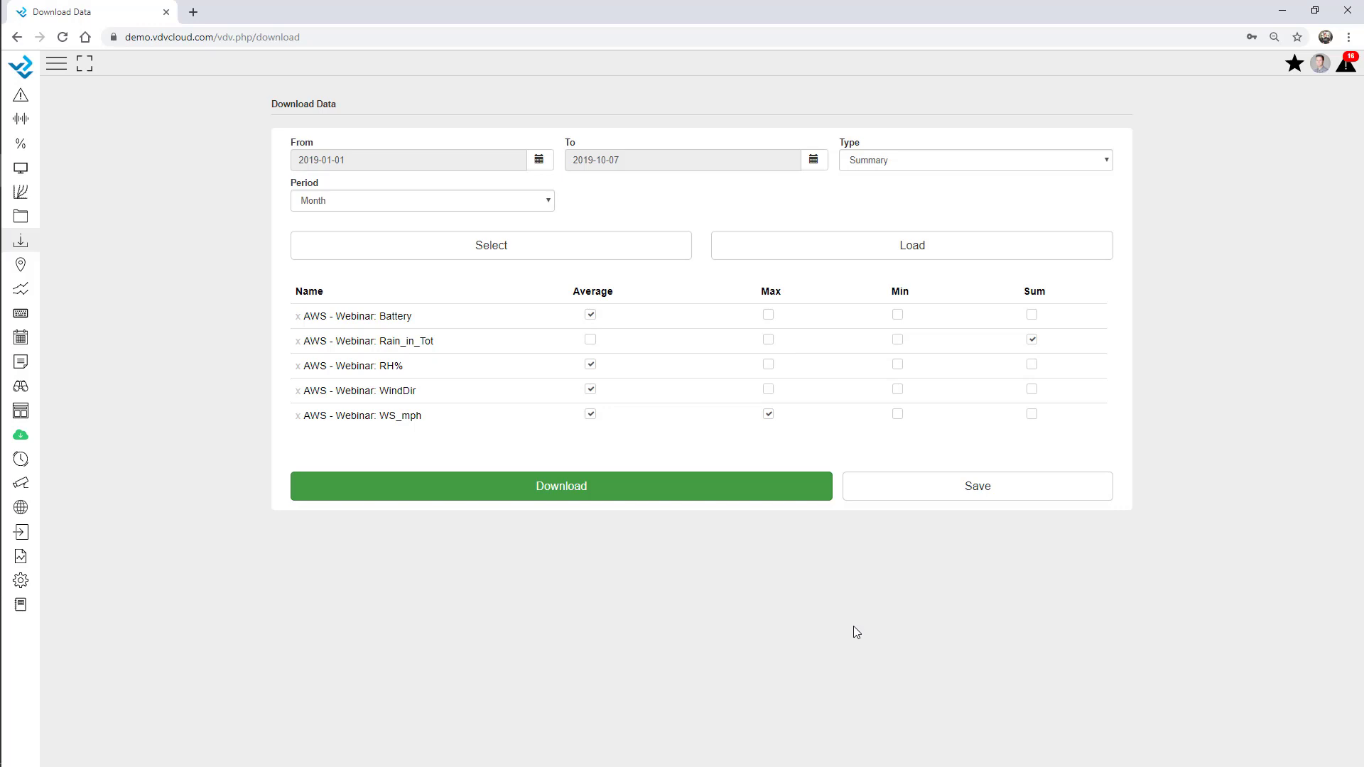
Save the current summary download settings as a template named 'Monthly Template'
left_click(980, 488)
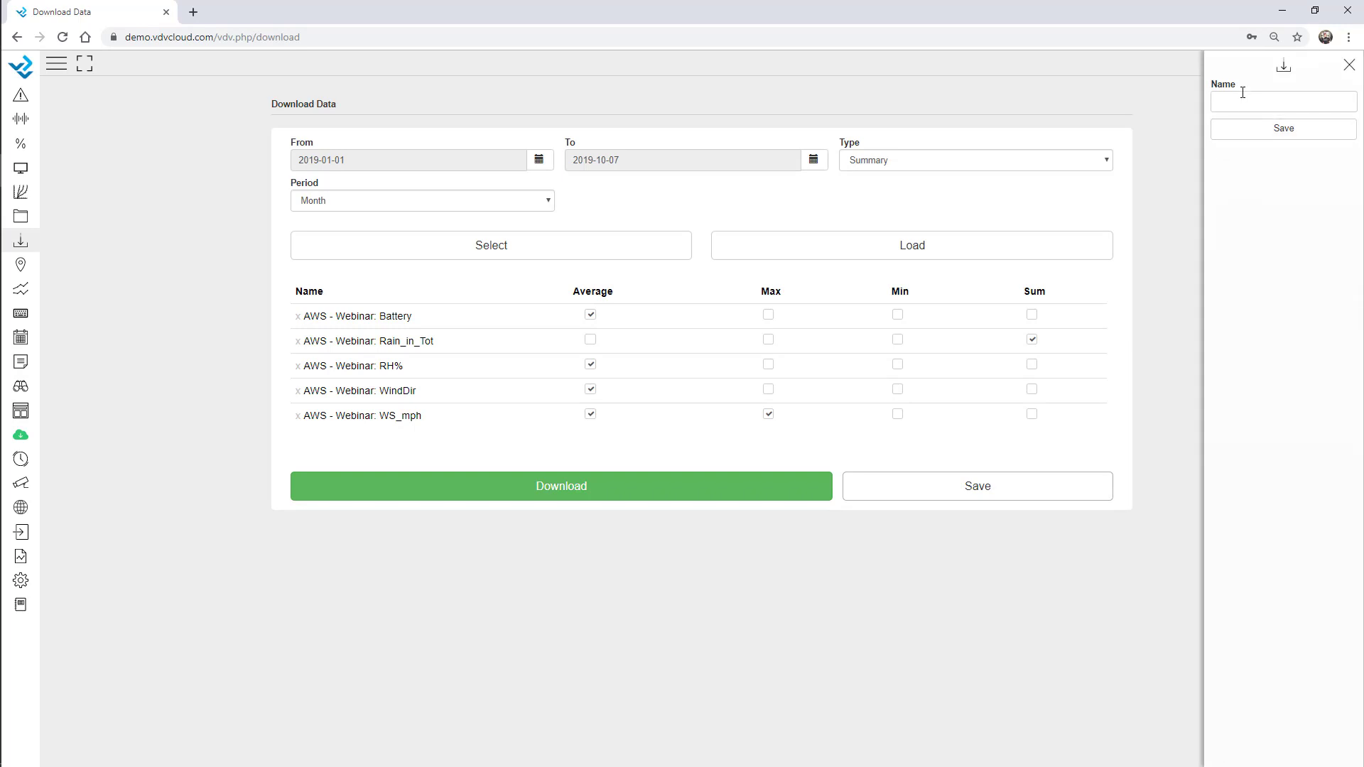
type("Monthly Template")
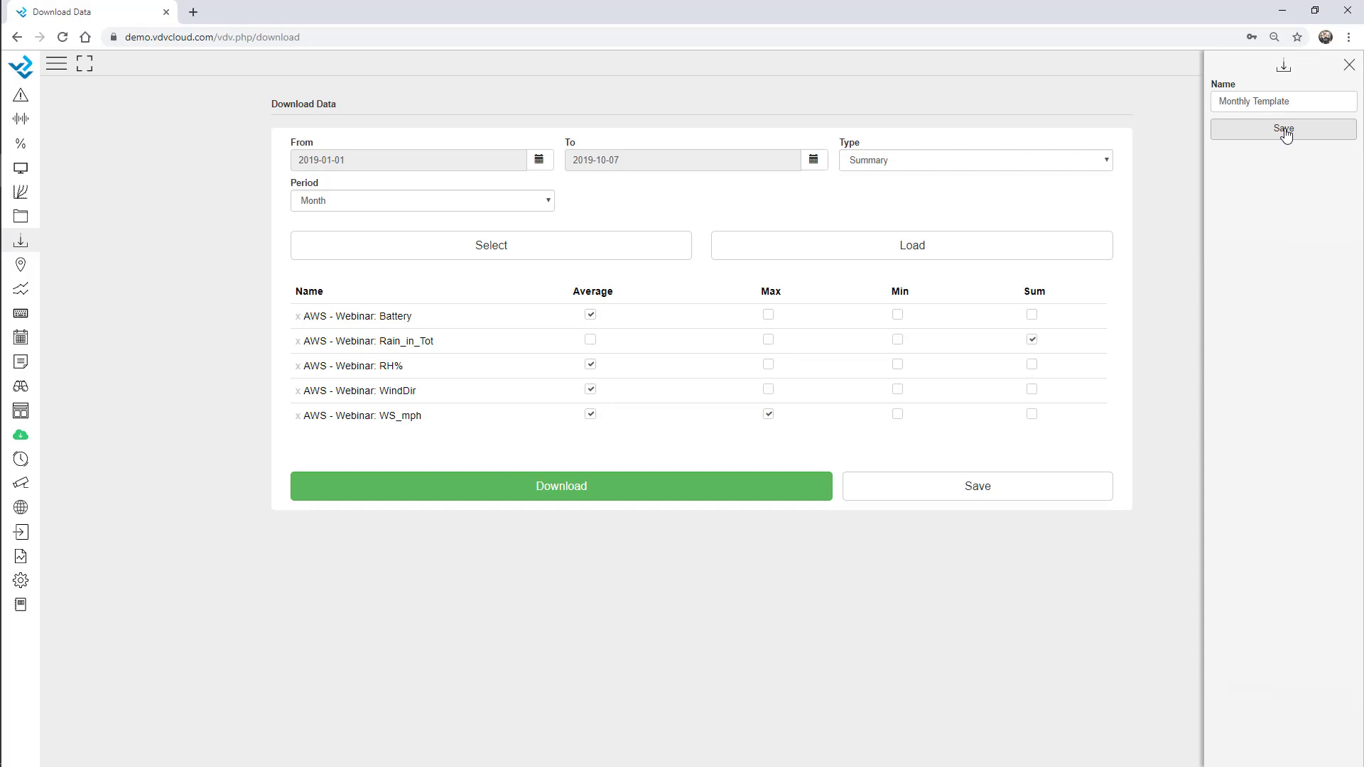
left_click(1284, 130)
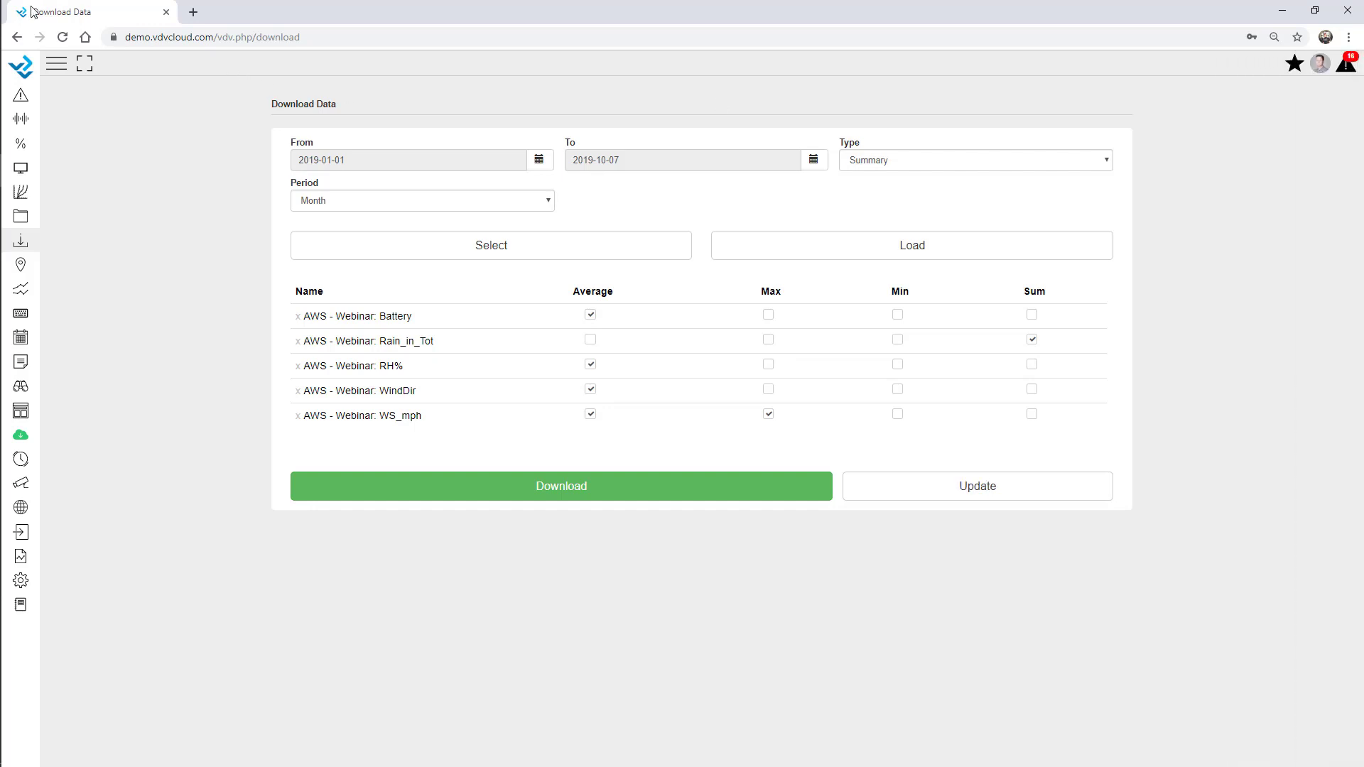
Reload the page, restore settings from Monthly Template, and go to Manual Input
left_click(63, 37)
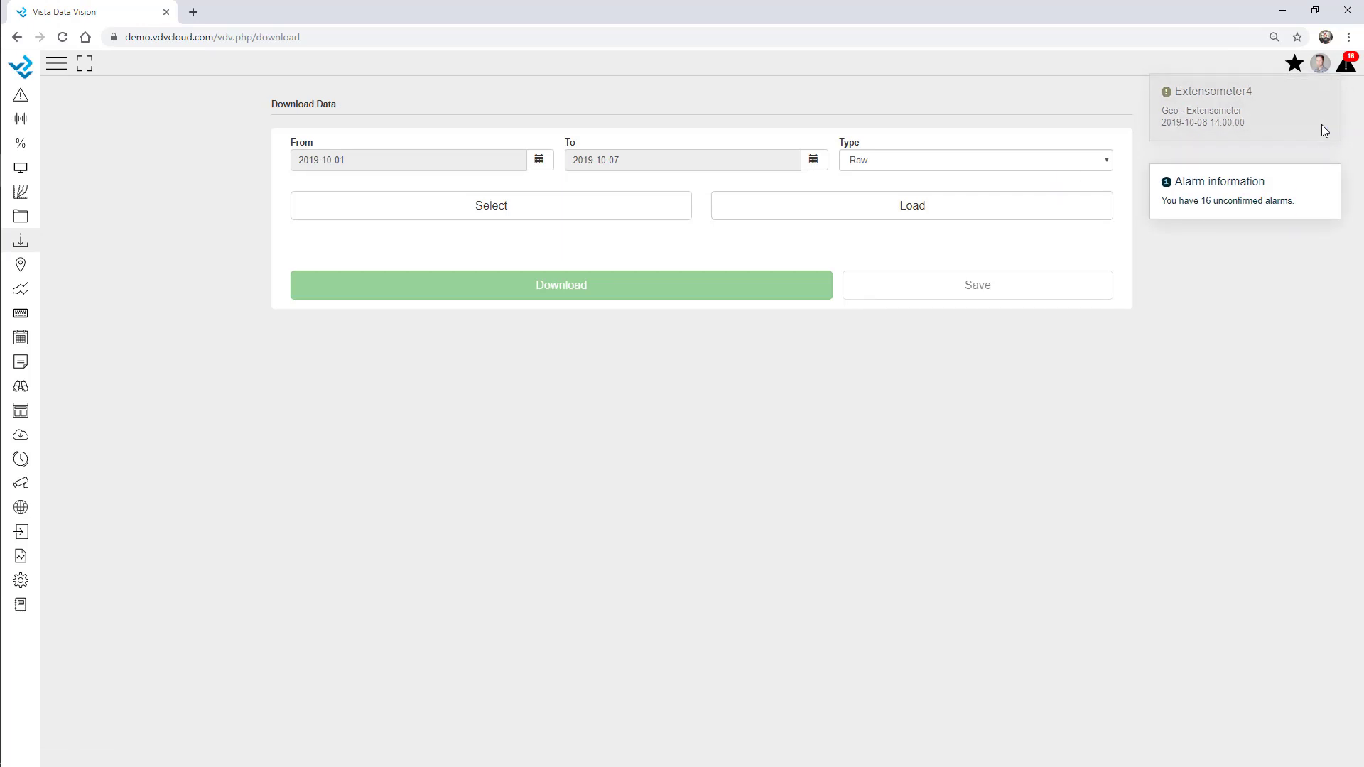
left_click(987, 207)
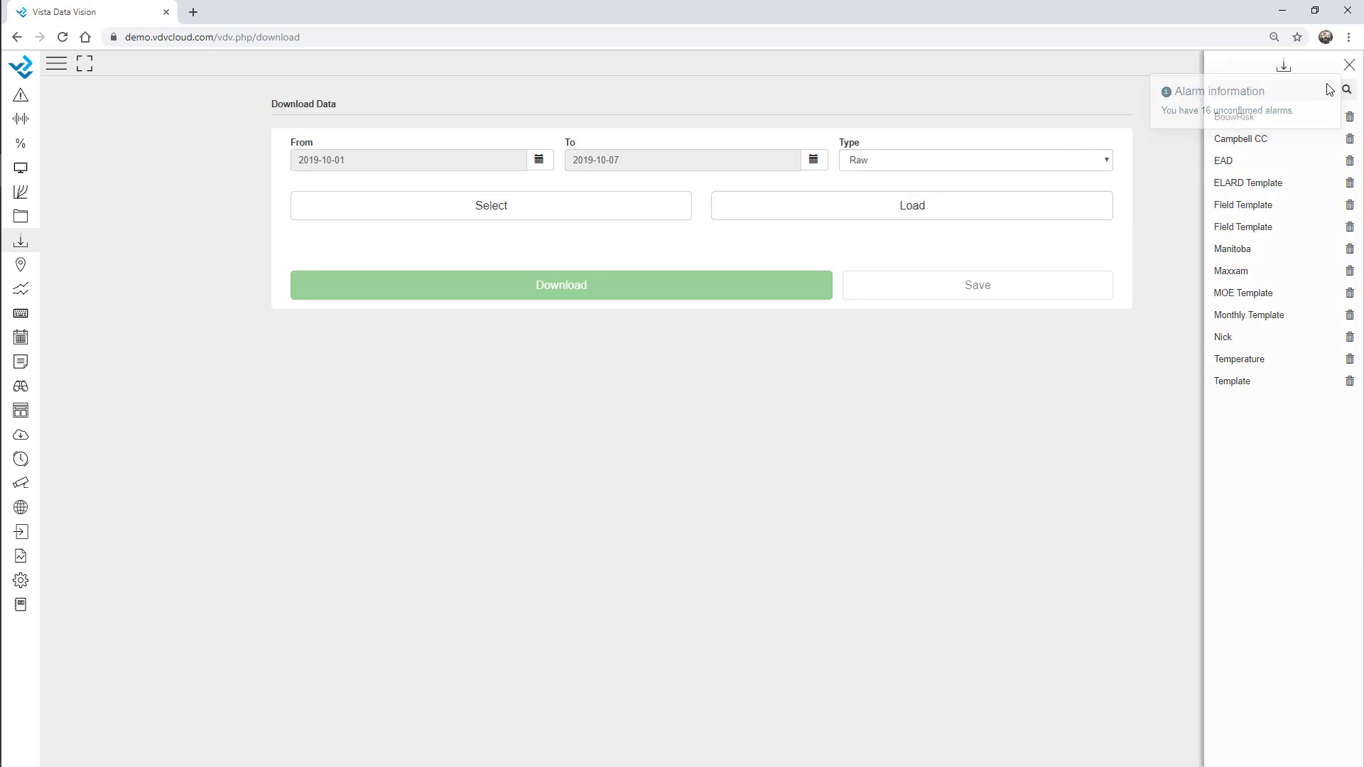
left_click(1254, 315)
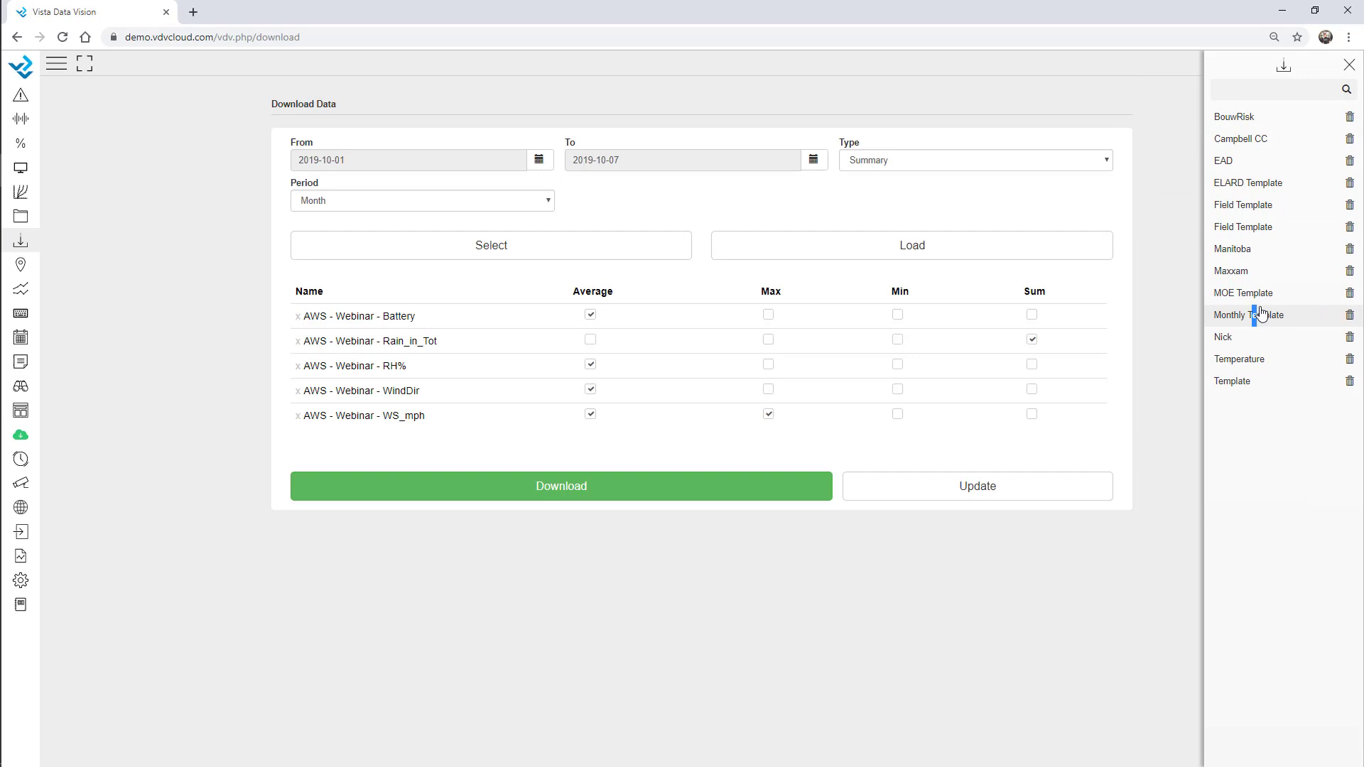
left_click(1345, 68)
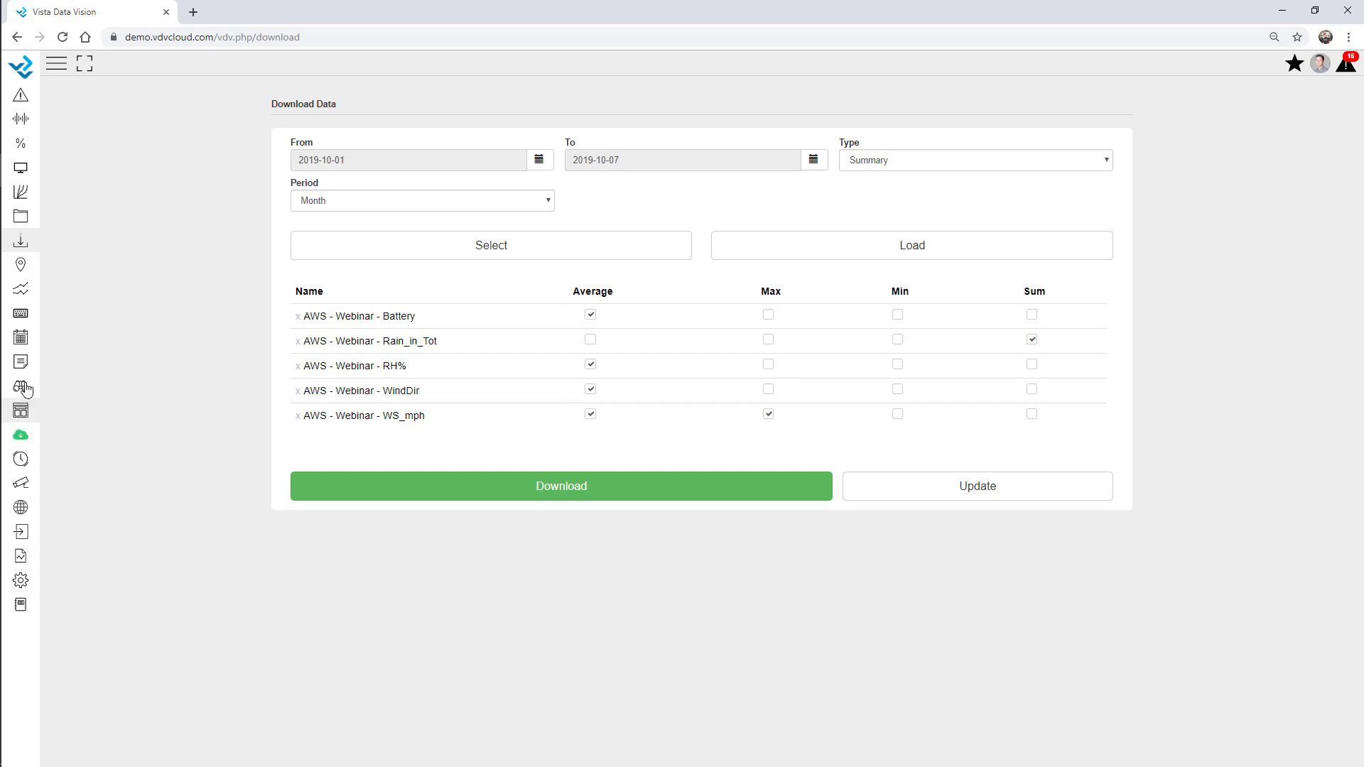
left_click(20, 319)
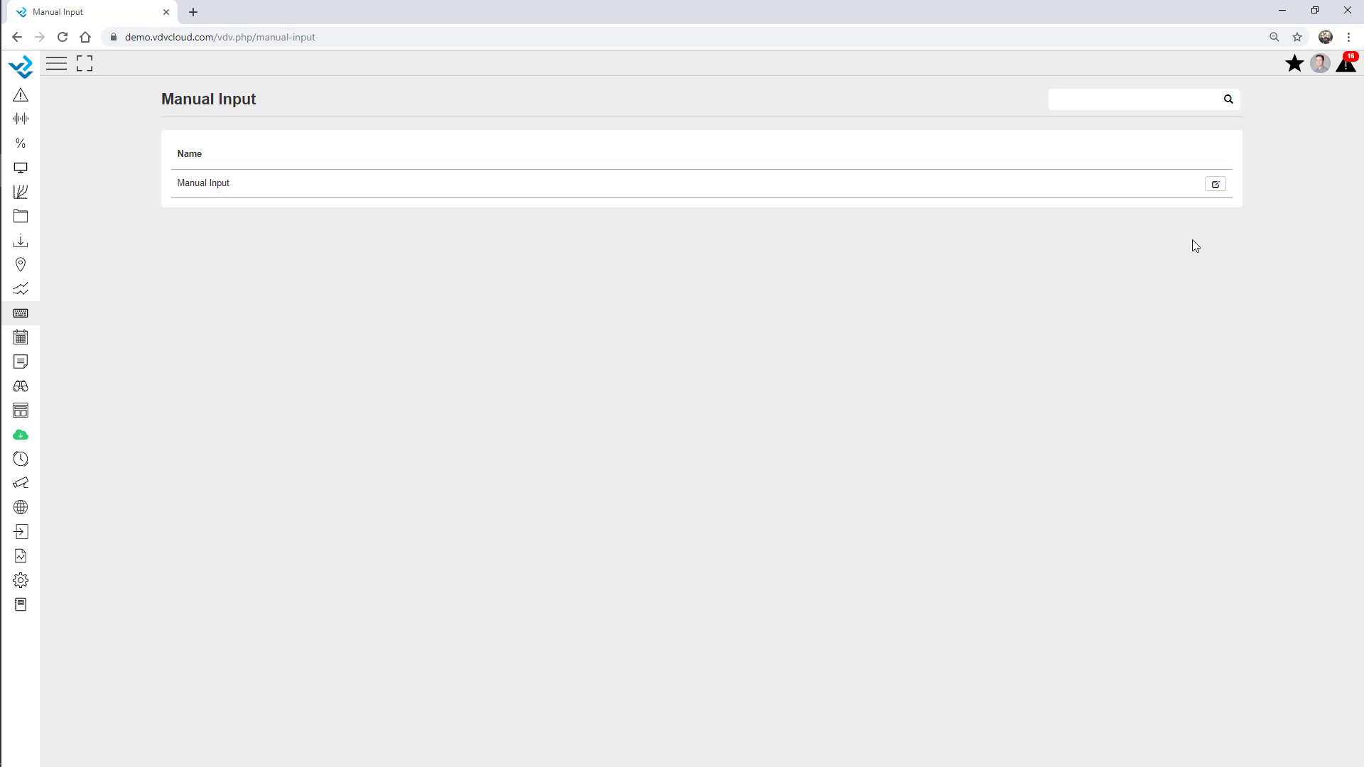
left_click(1215, 185)
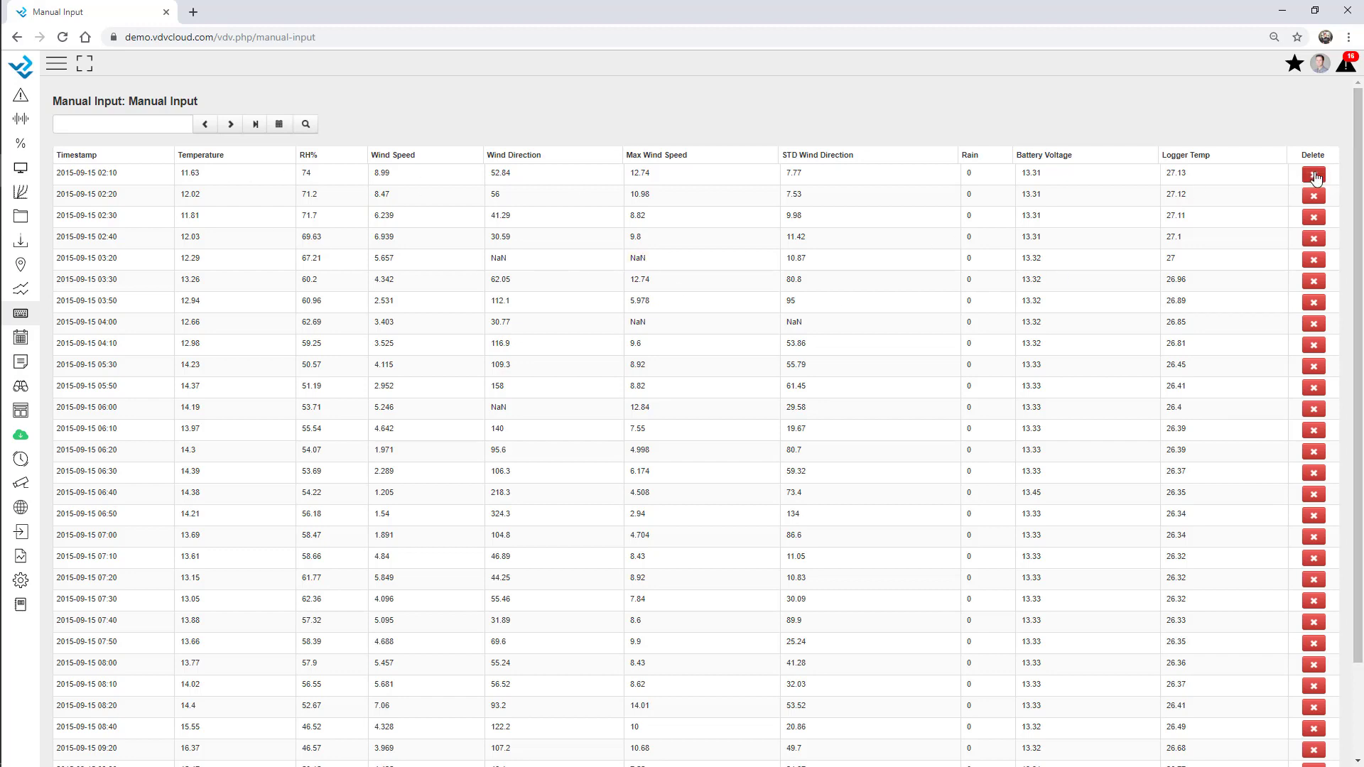
left_click(381, 216)
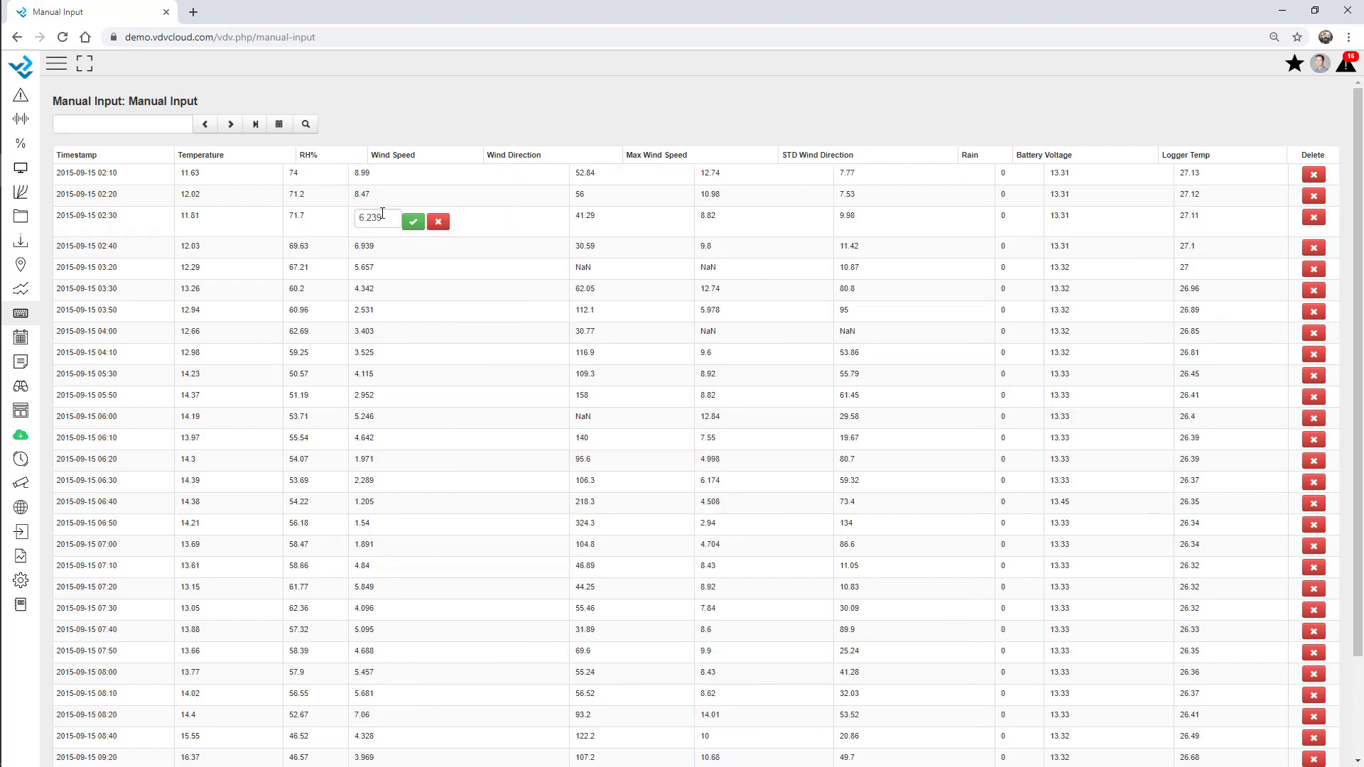
left_click_drag(381, 216, 341, 216)
type("7")
left_click(413, 221)
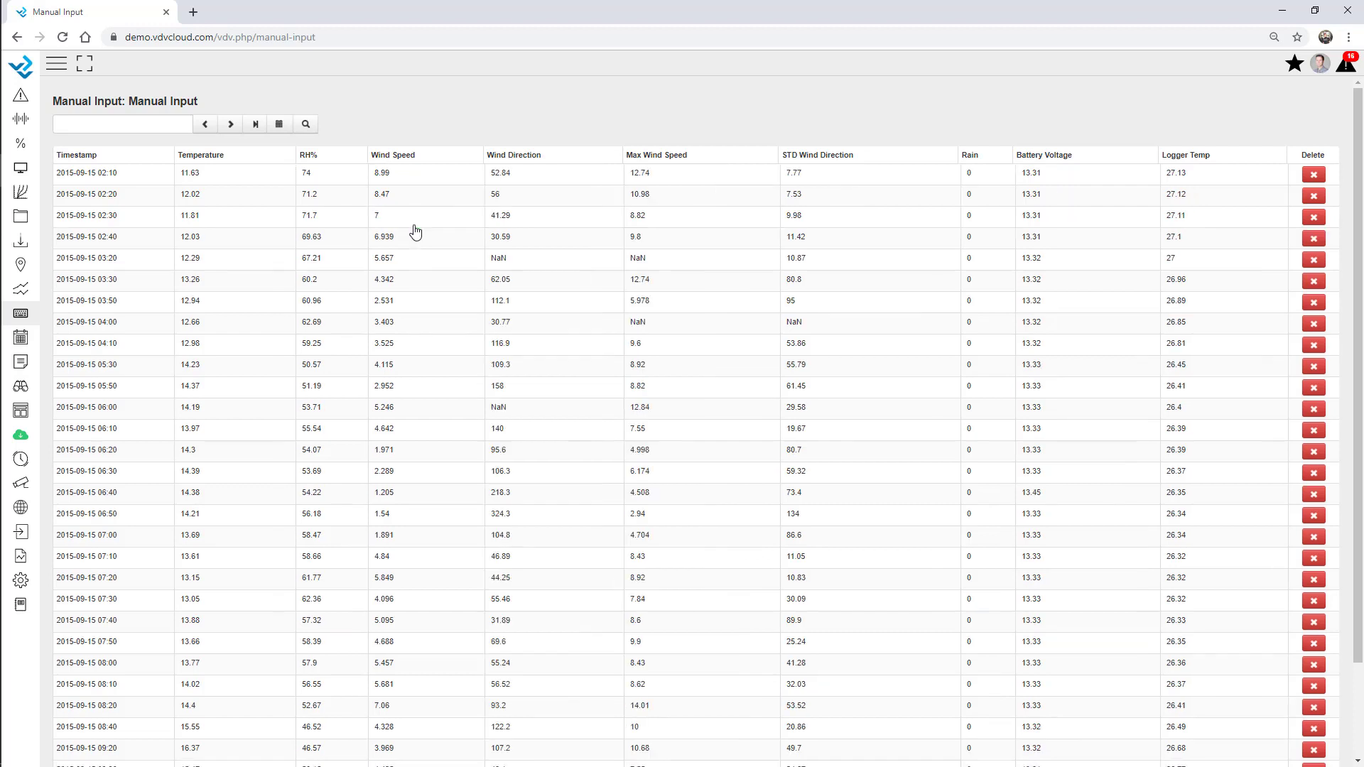
scroll(390, 220, "down", 2)
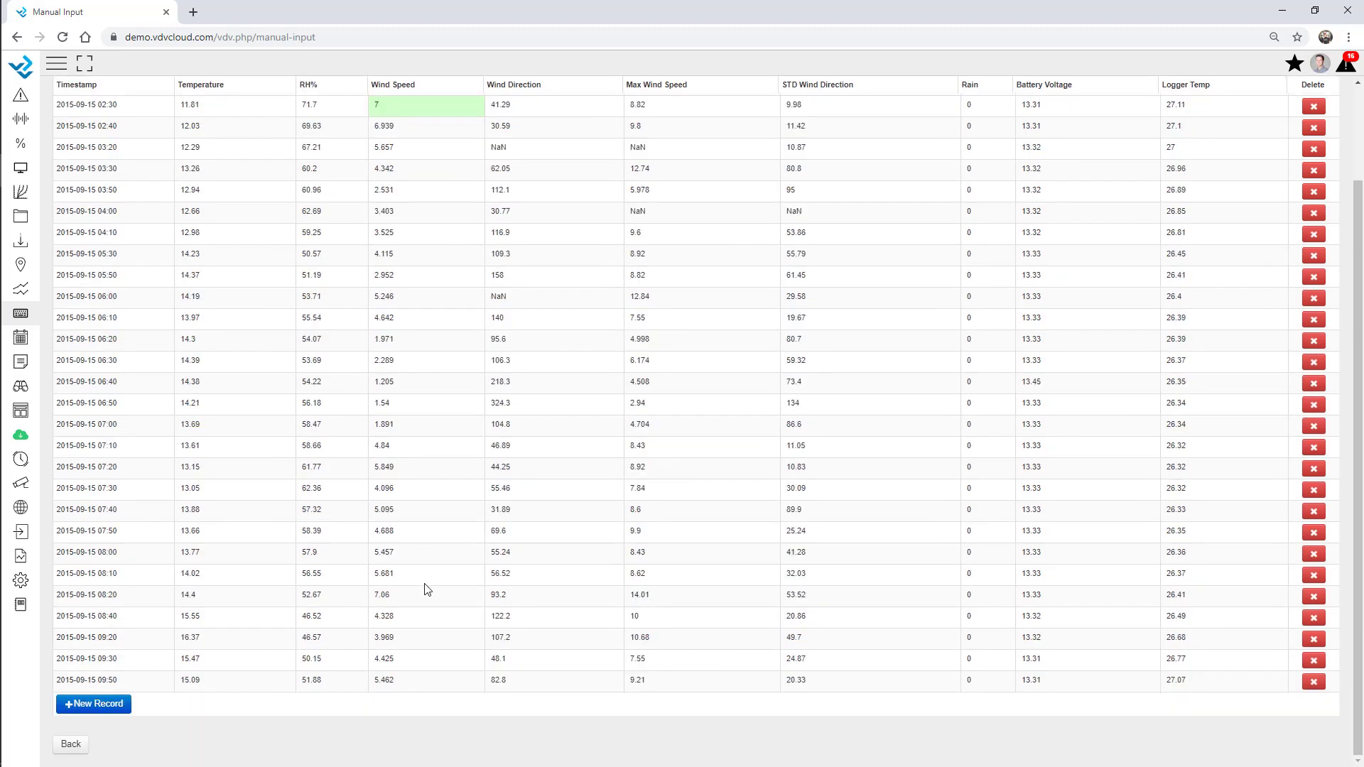
Add a new manual record and set its date to September 16, 2015
left_click(90, 707)
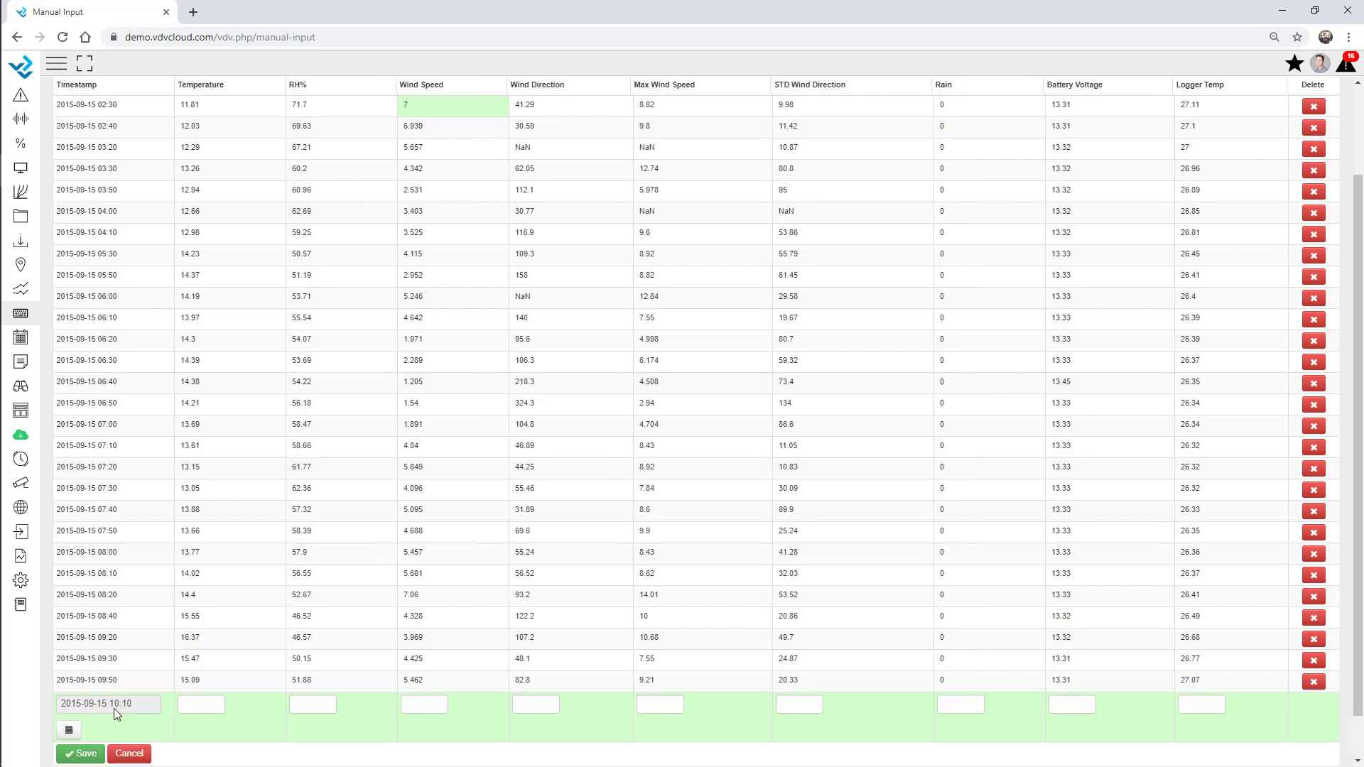
scroll(114, 709, "down", 1)
left_click(65, 684)
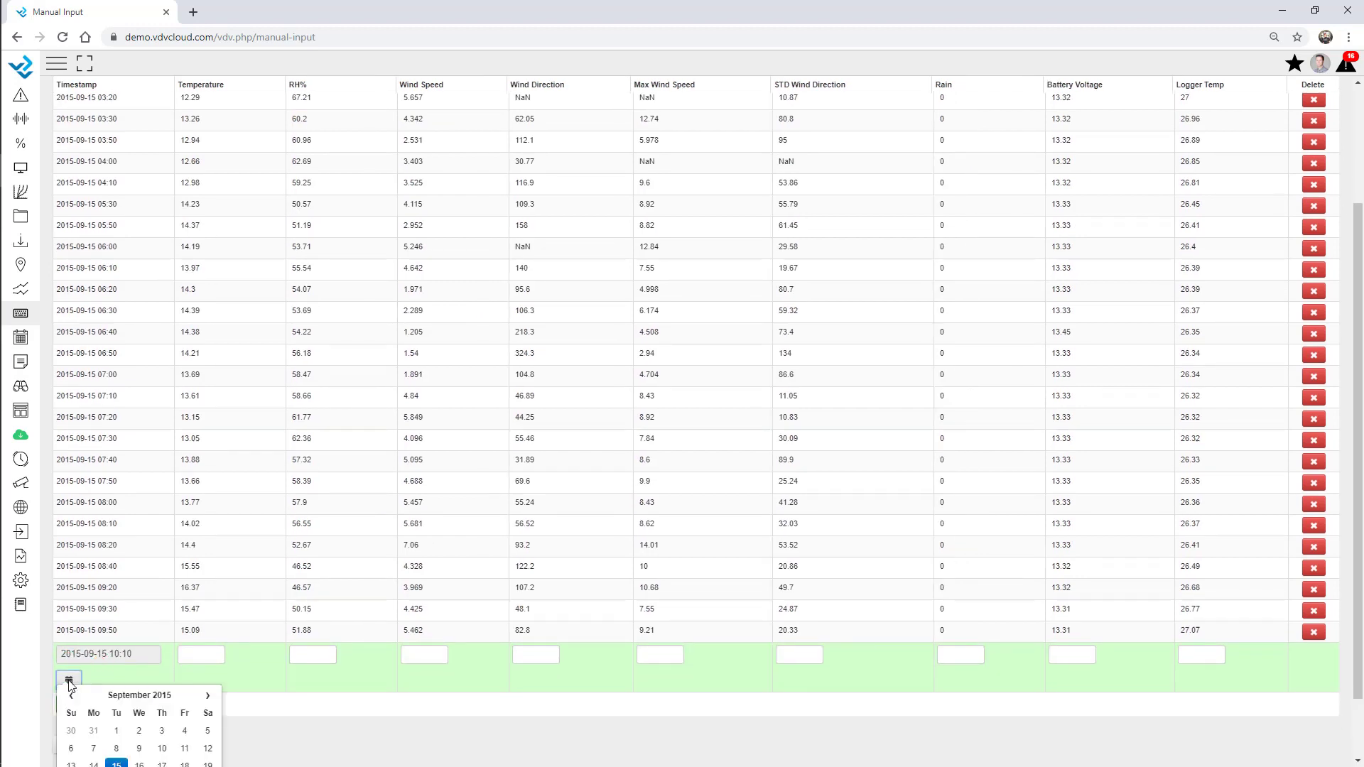
scroll(71, 692, "down", 1)
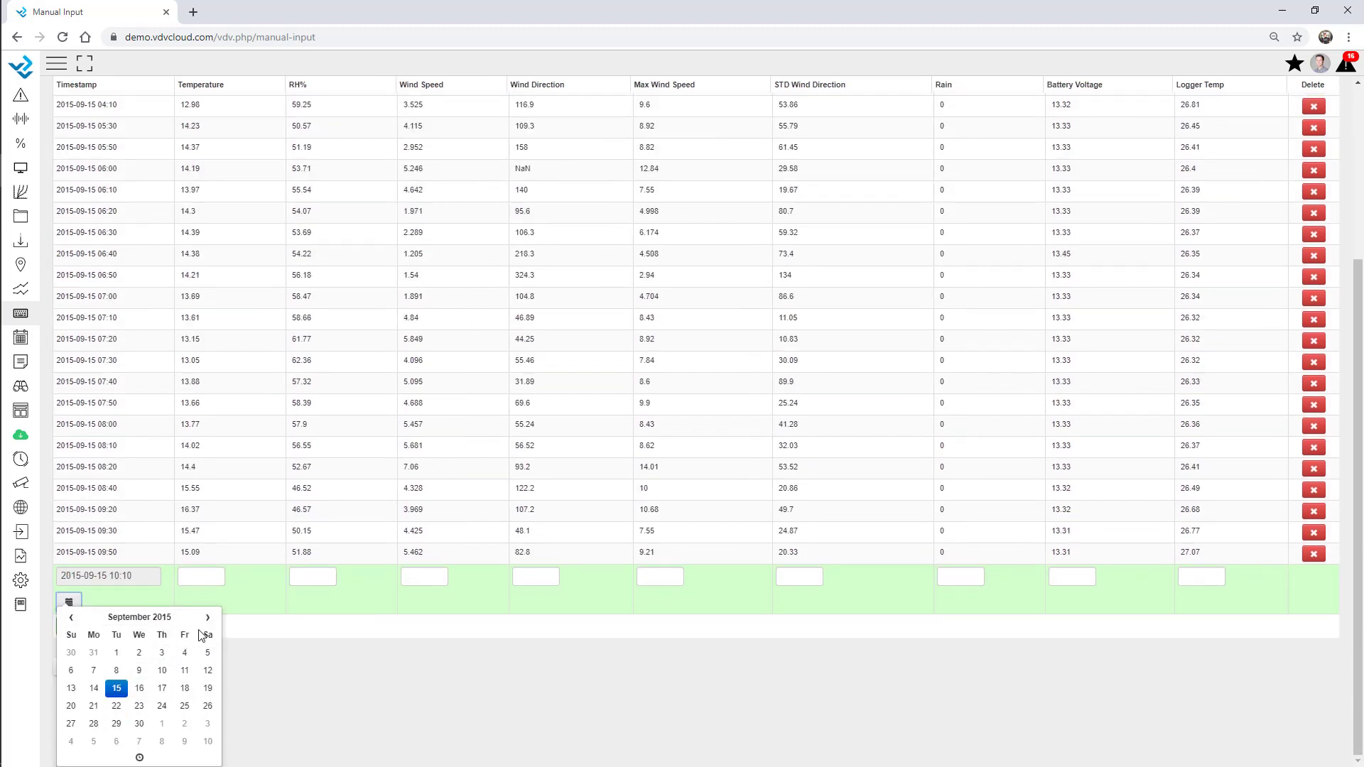
left_click(140, 691)
left_click(322, 657)
Fill the draft row: Temperature 15, RH% 51, Wind Speed 5, Wind Direction 8, Max Wind Speed 8
left_click(194, 659)
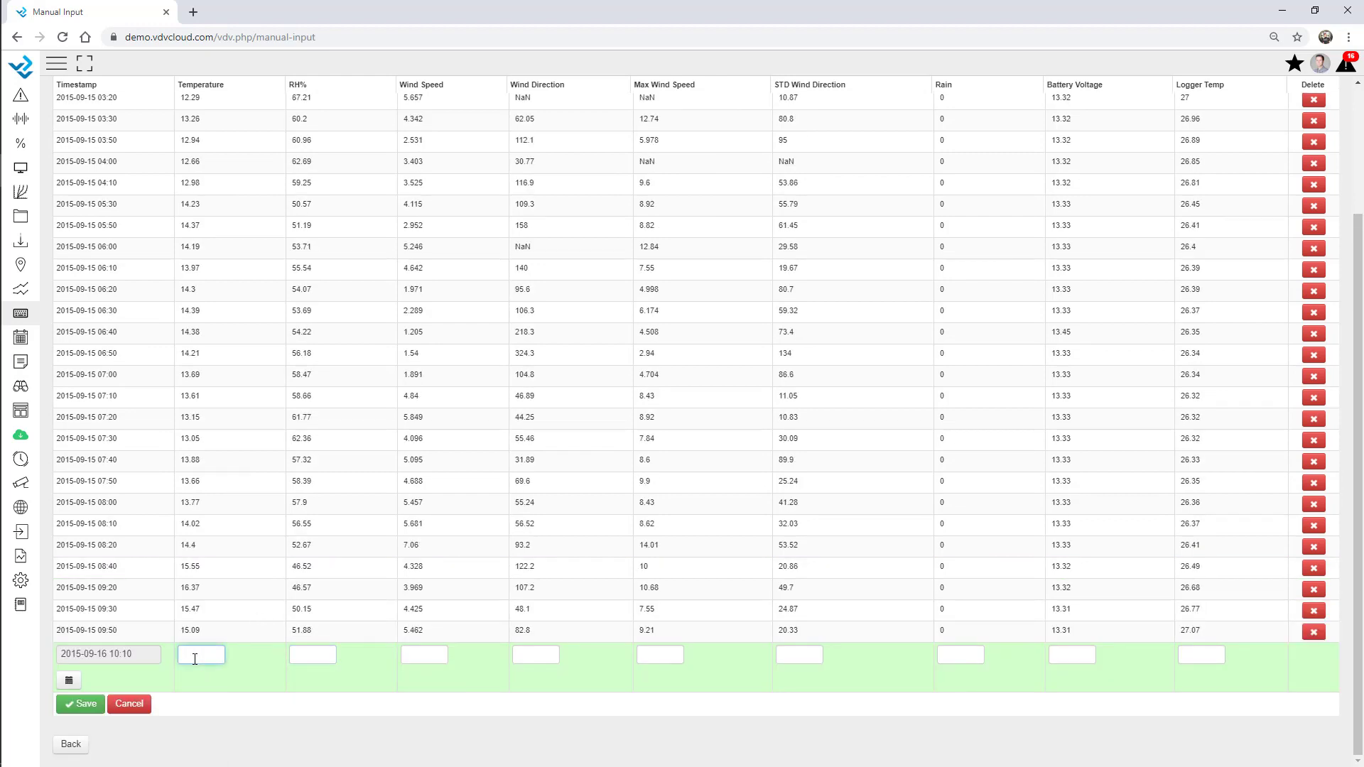
type("15")
left_click(308, 658)
type("51")
left_click(425, 655)
type("5")
left_click(533, 656)
type("86")
left_click(658, 647)
type("8")
left_click(793, 648)
Cancel the unsaved record and return to the Manual Input list
scroll(372, 399, "up", 3)
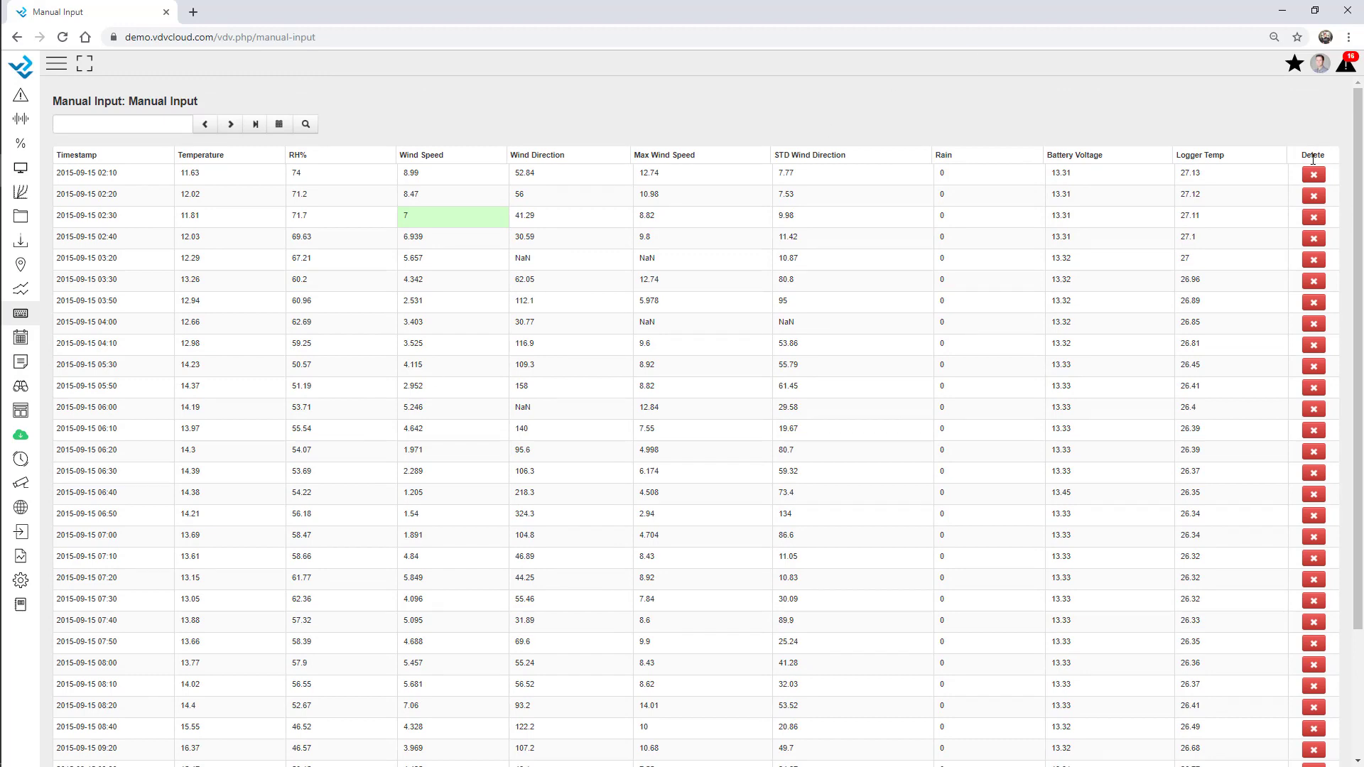
scroll(755, 520, "down", 1)
scroll(755, 520, "down", 2)
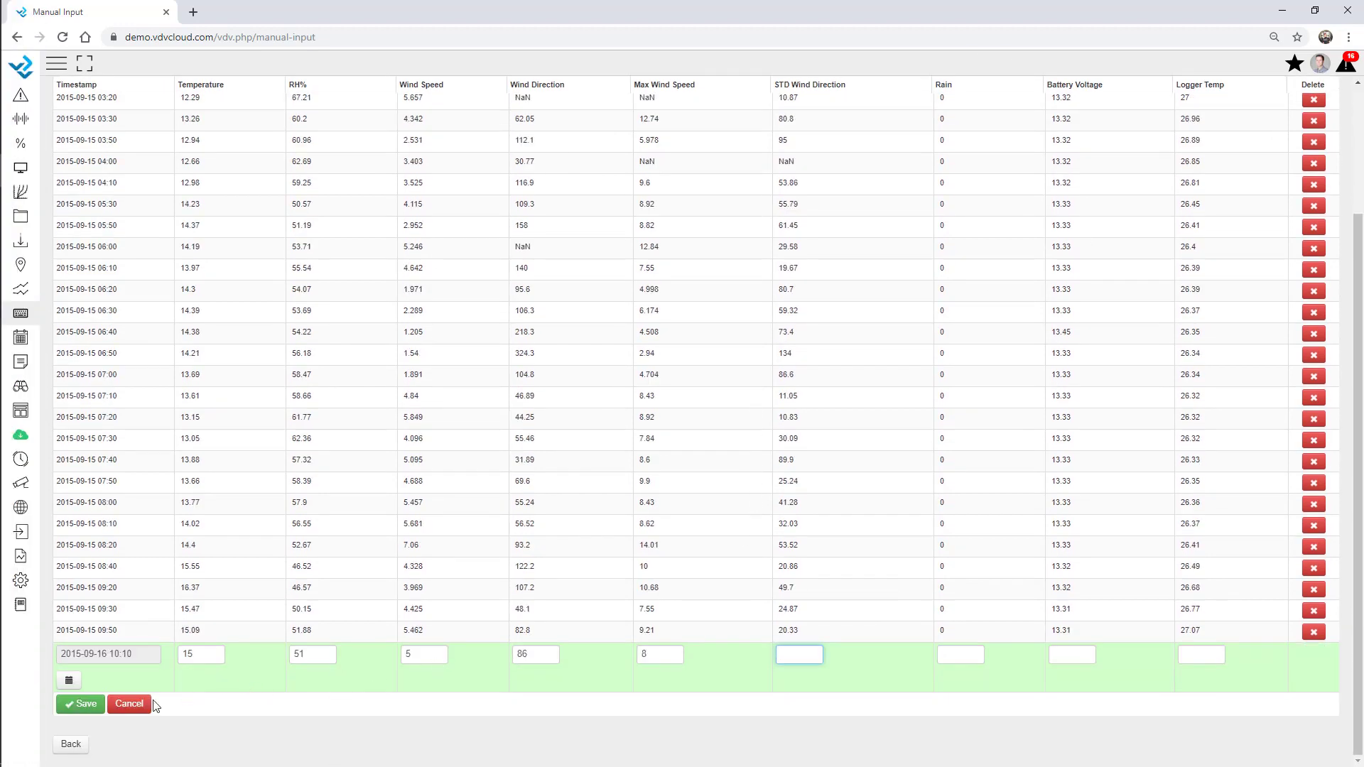
left_click(120, 706)
left_click(69, 744)
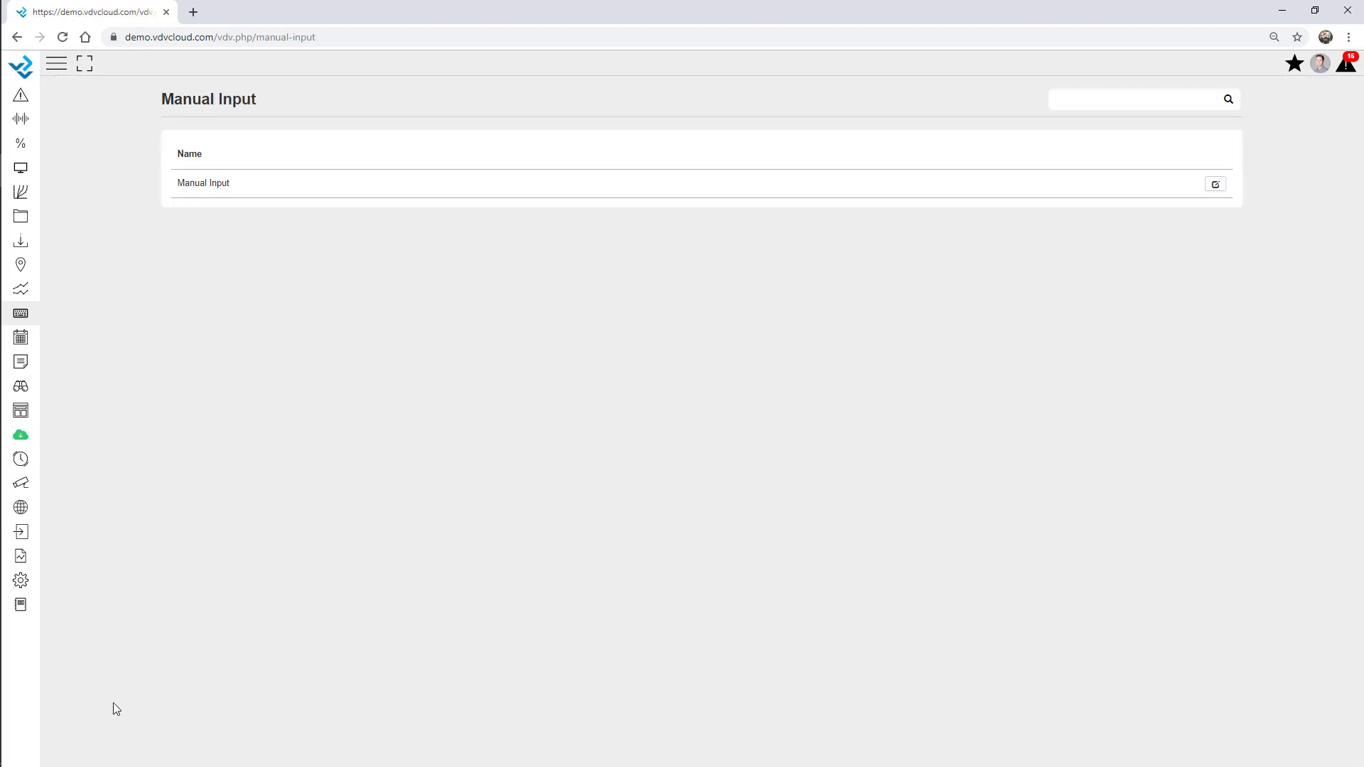
Filter the setup pages by 'va', choose Validation, and edit the AWS - Webinar site
left_click(21, 580)
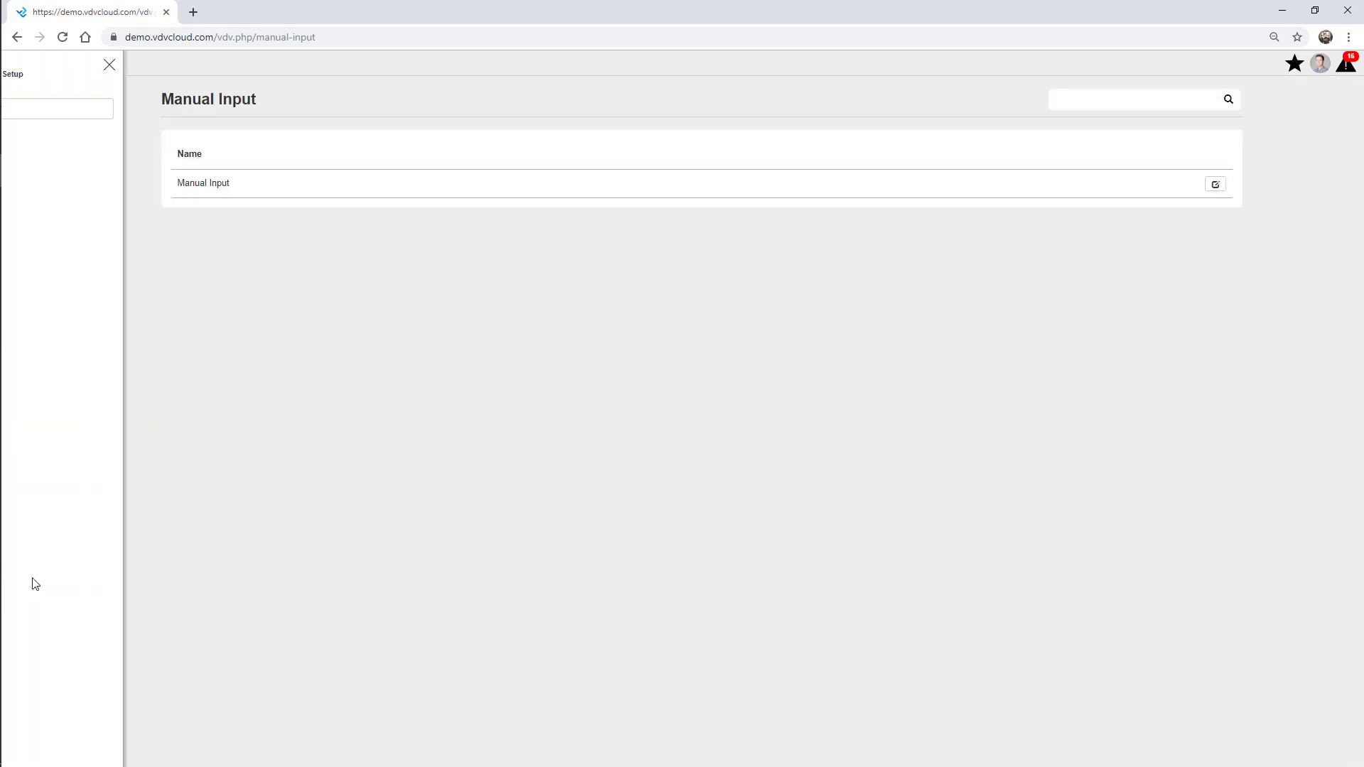
left_click(85, 110)
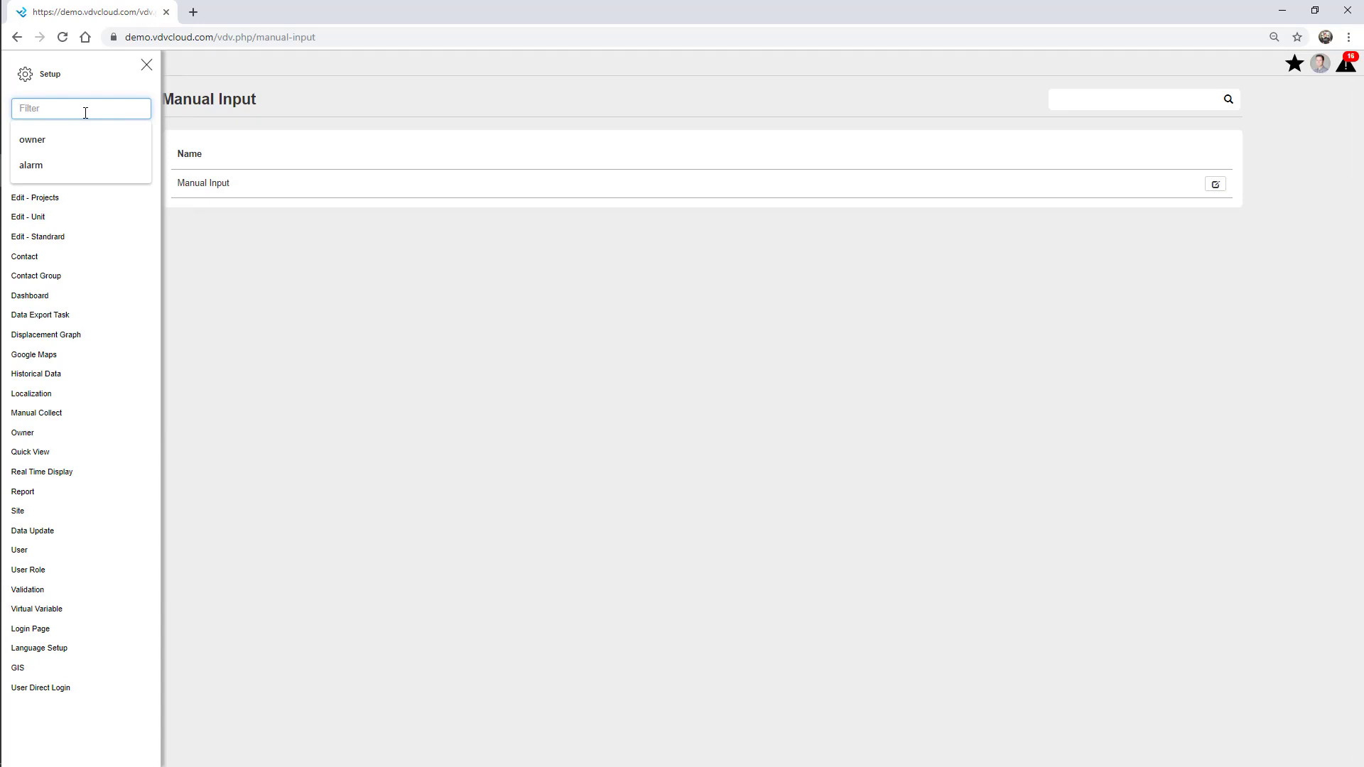
type("vali")
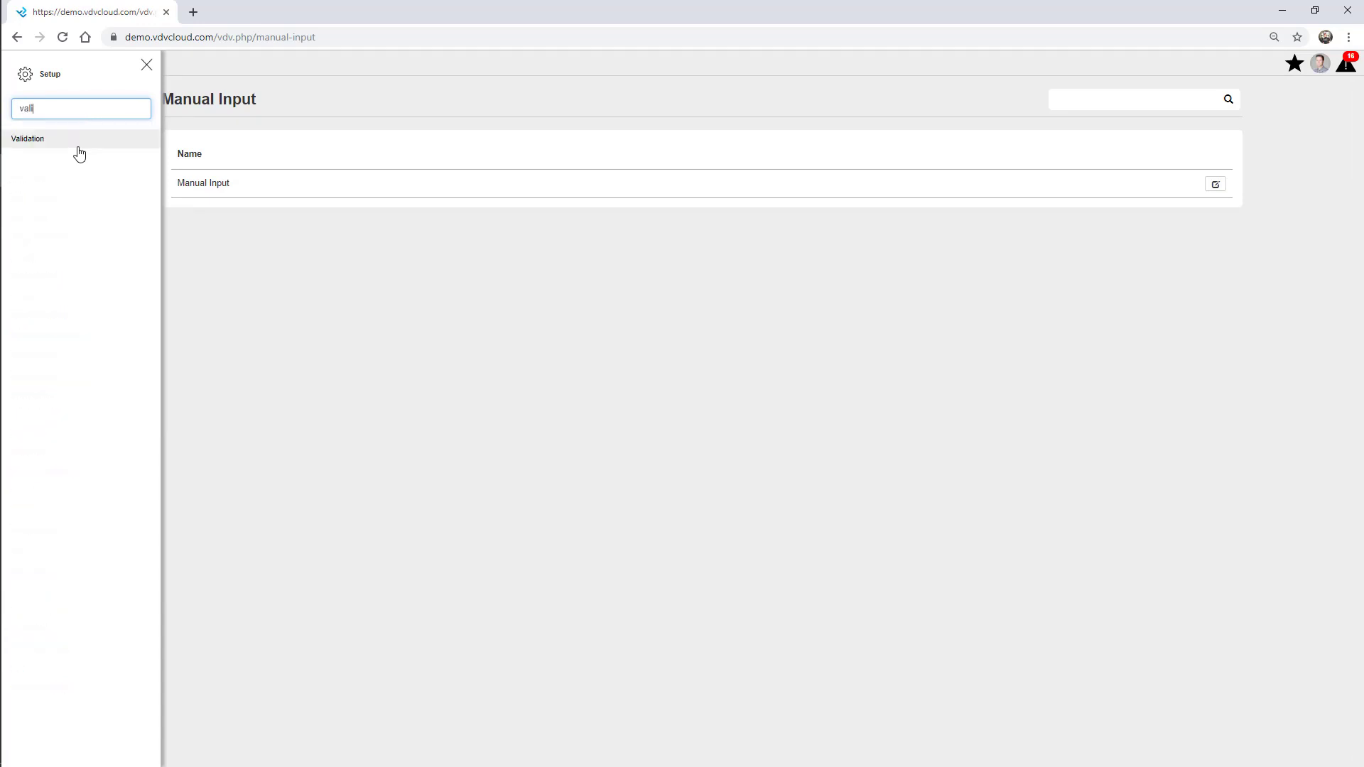
left_click(73, 143)
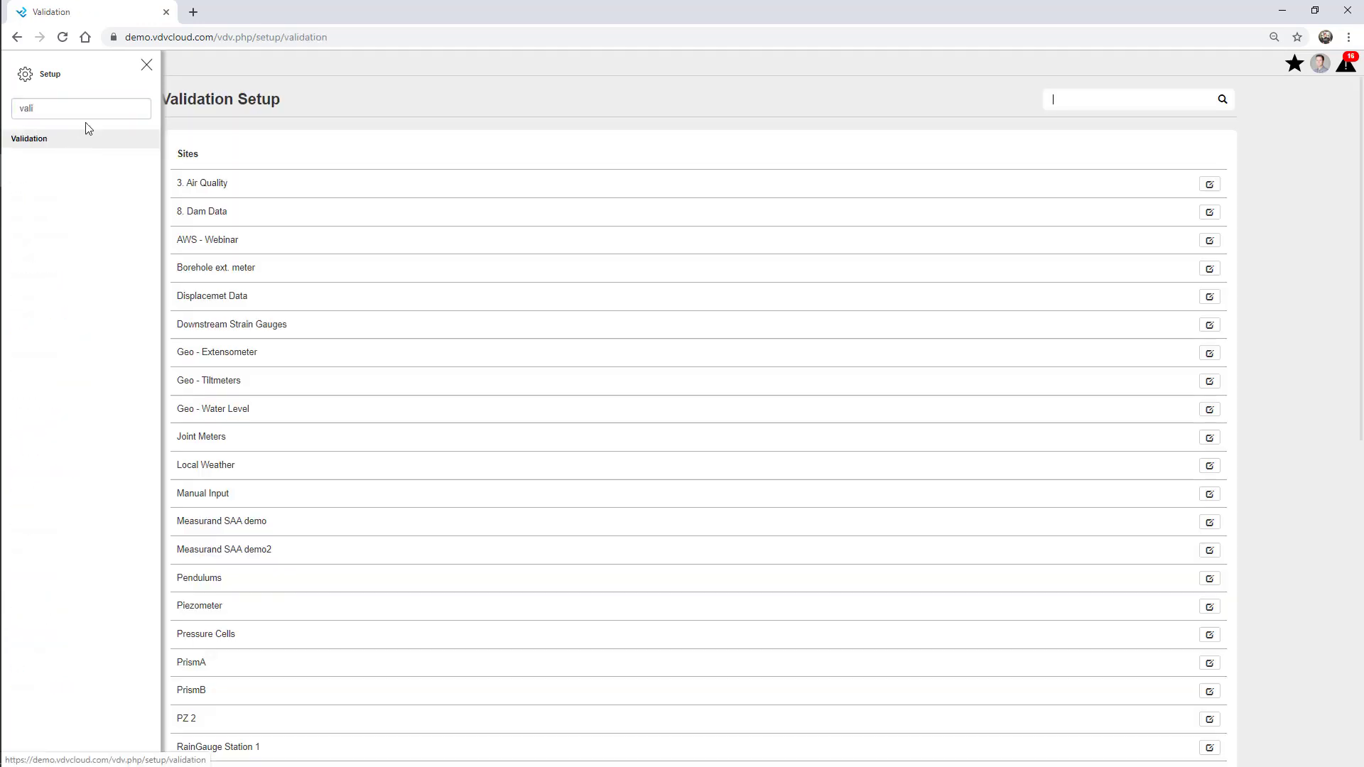
left_click(145, 65)
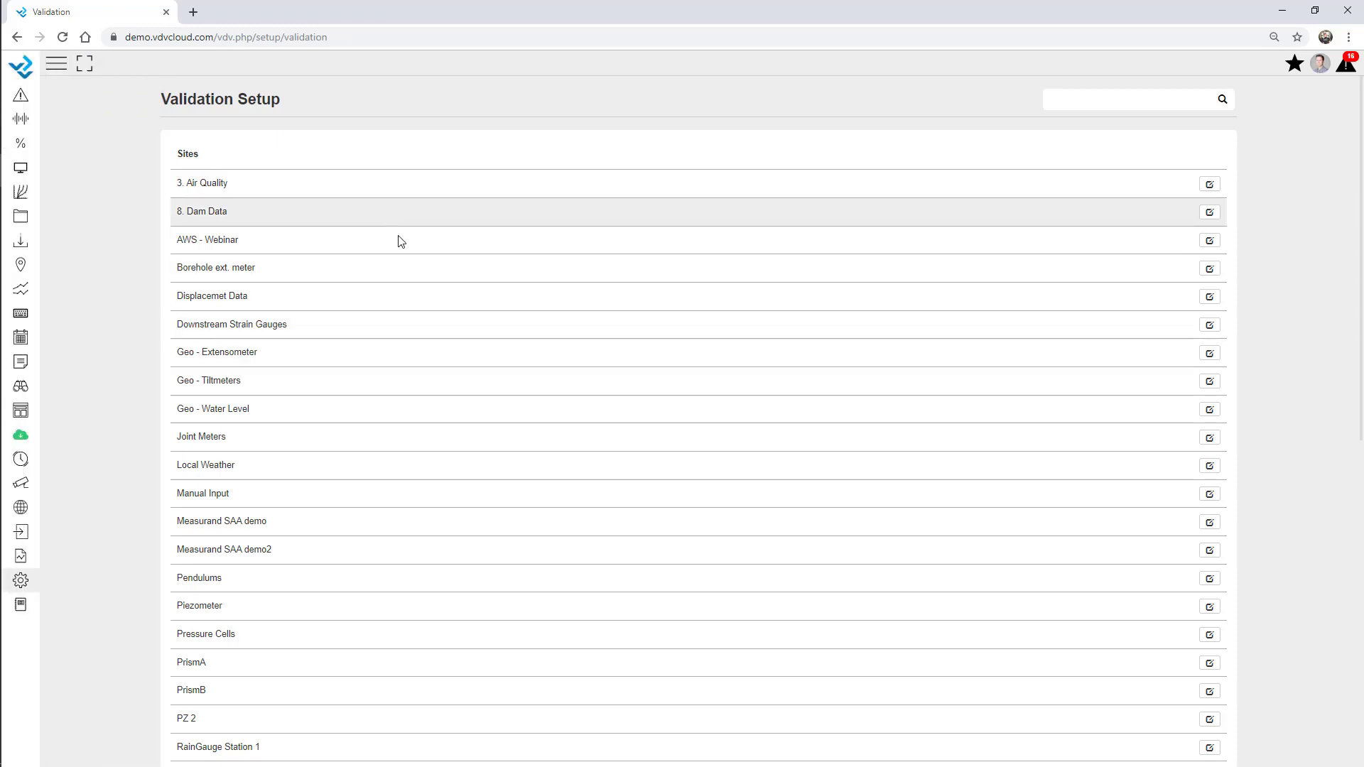
scroll(490, 405, "down", 3)
scroll(504, 419, "up", 3)
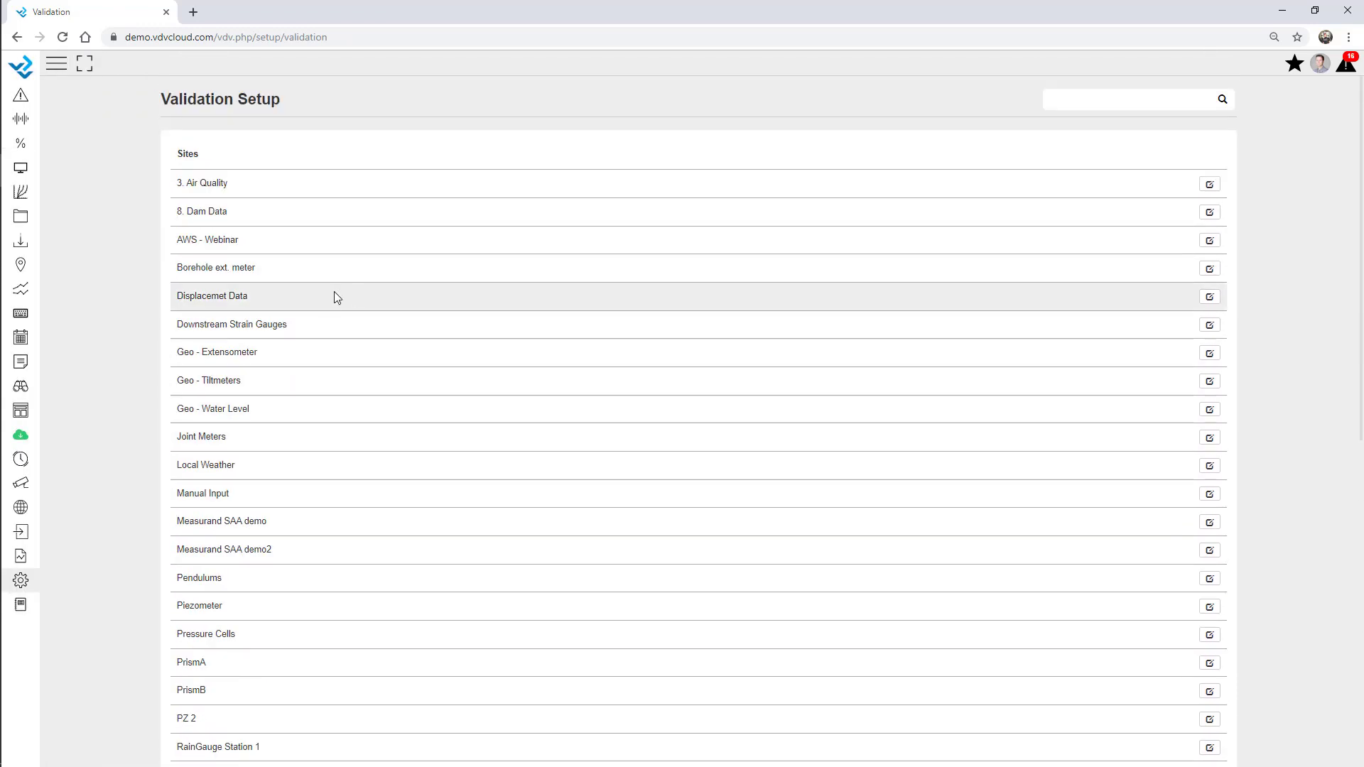
left_click(1209, 241)
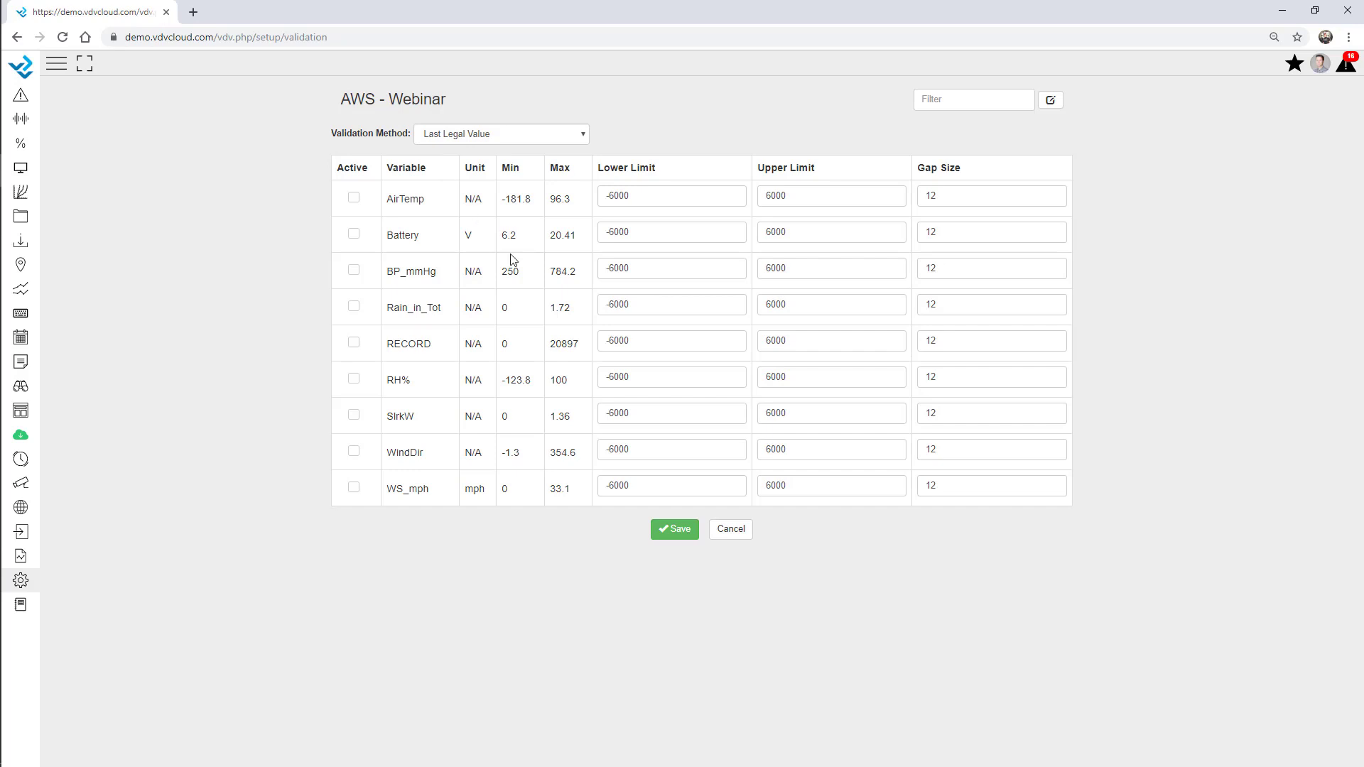
Activate AirTemp validation and set the method to 'Replace Validated Values with NULL'
left_click(354, 199)
left_click_drag(654, 196, 583, 198)
left_click_drag(824, 201, 743, 204)
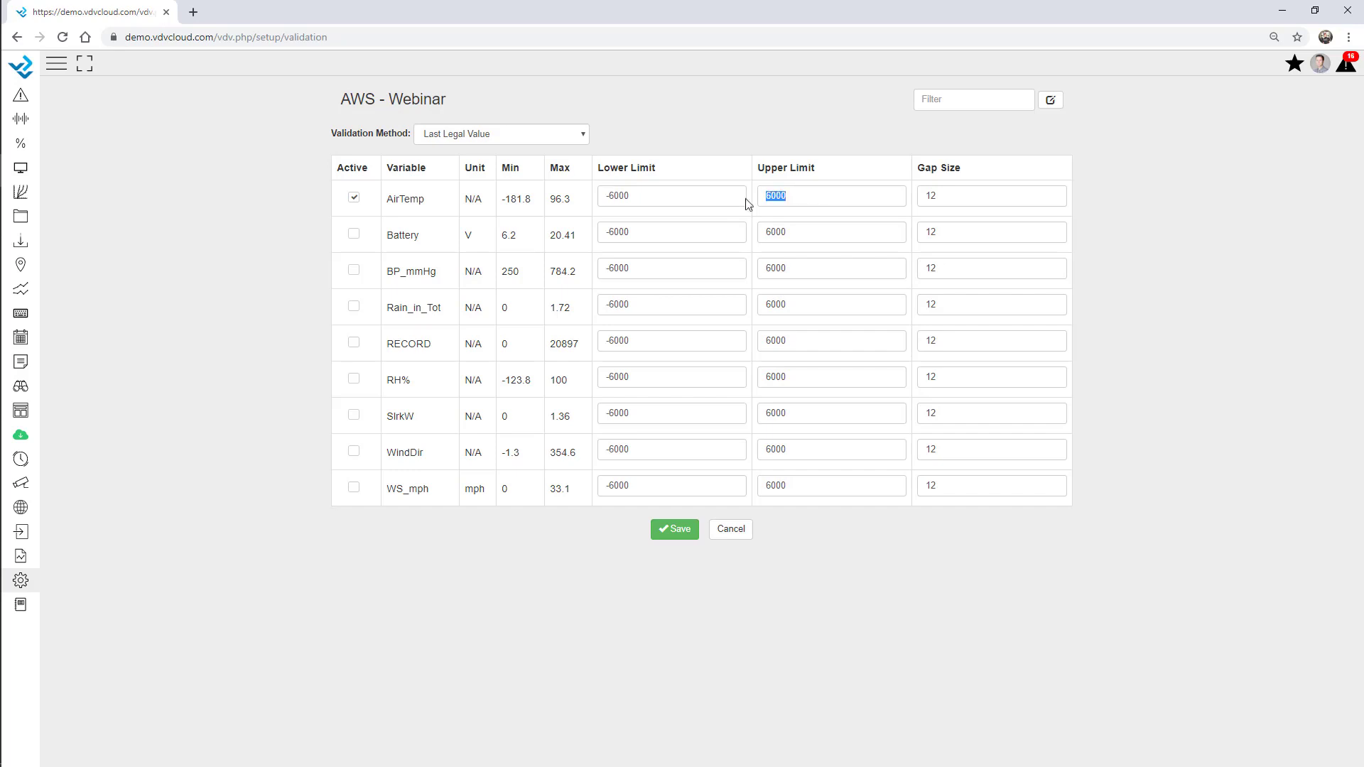
left_click(518, 135)
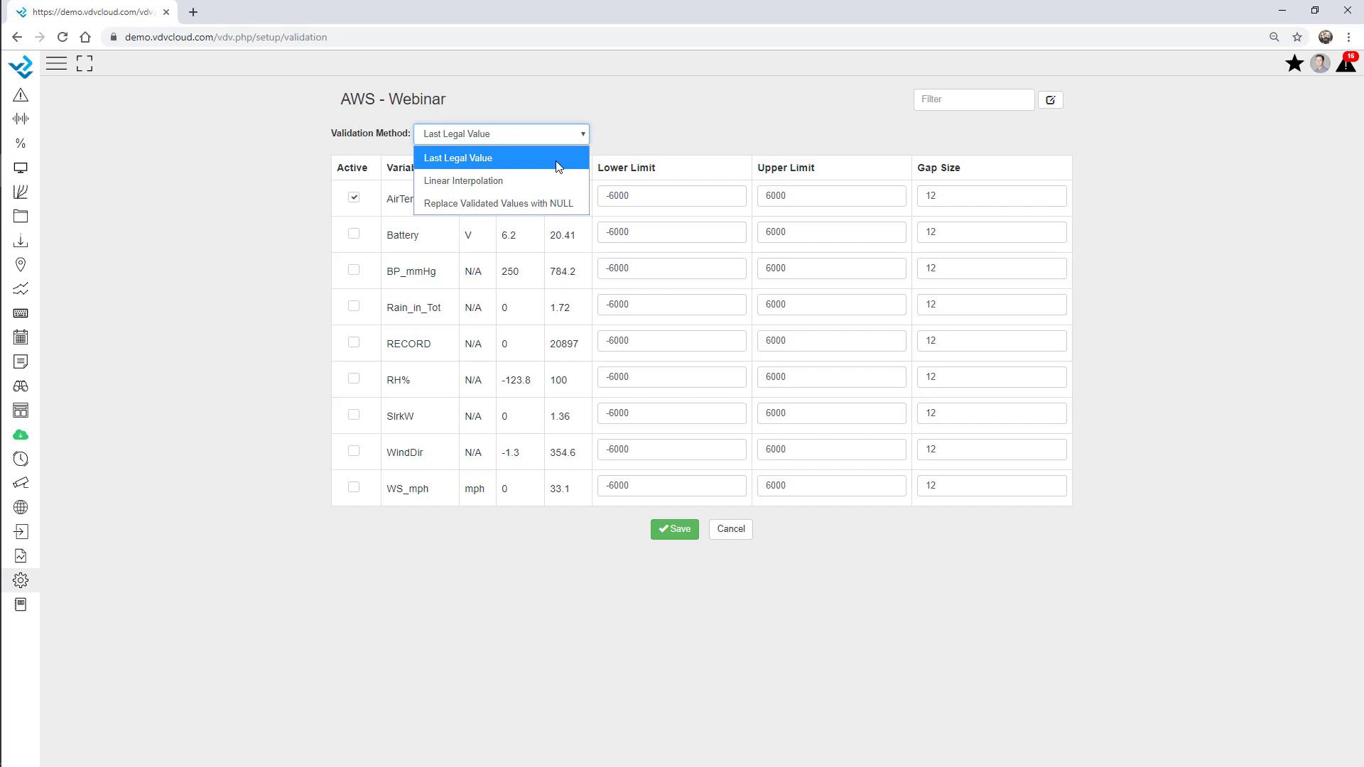
left_click(541, 203)
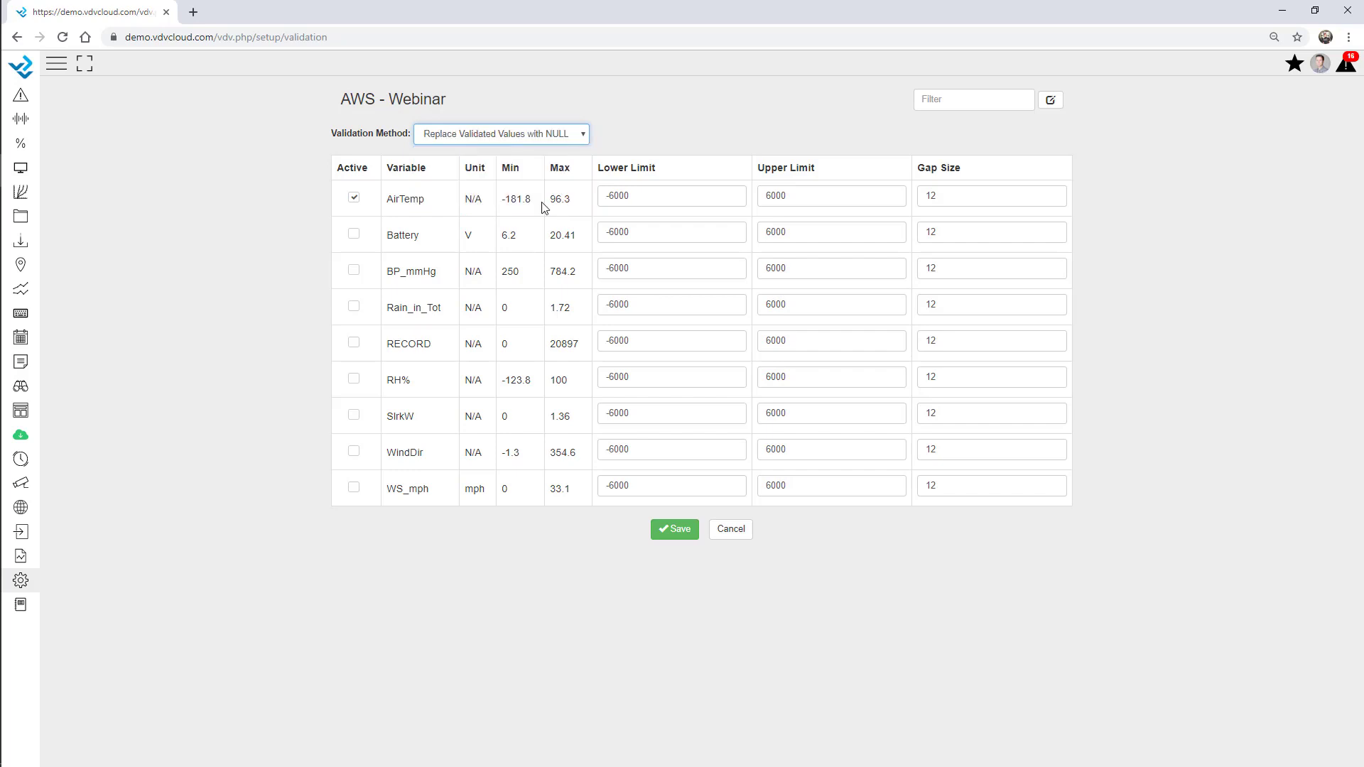
double_click(559, 168)
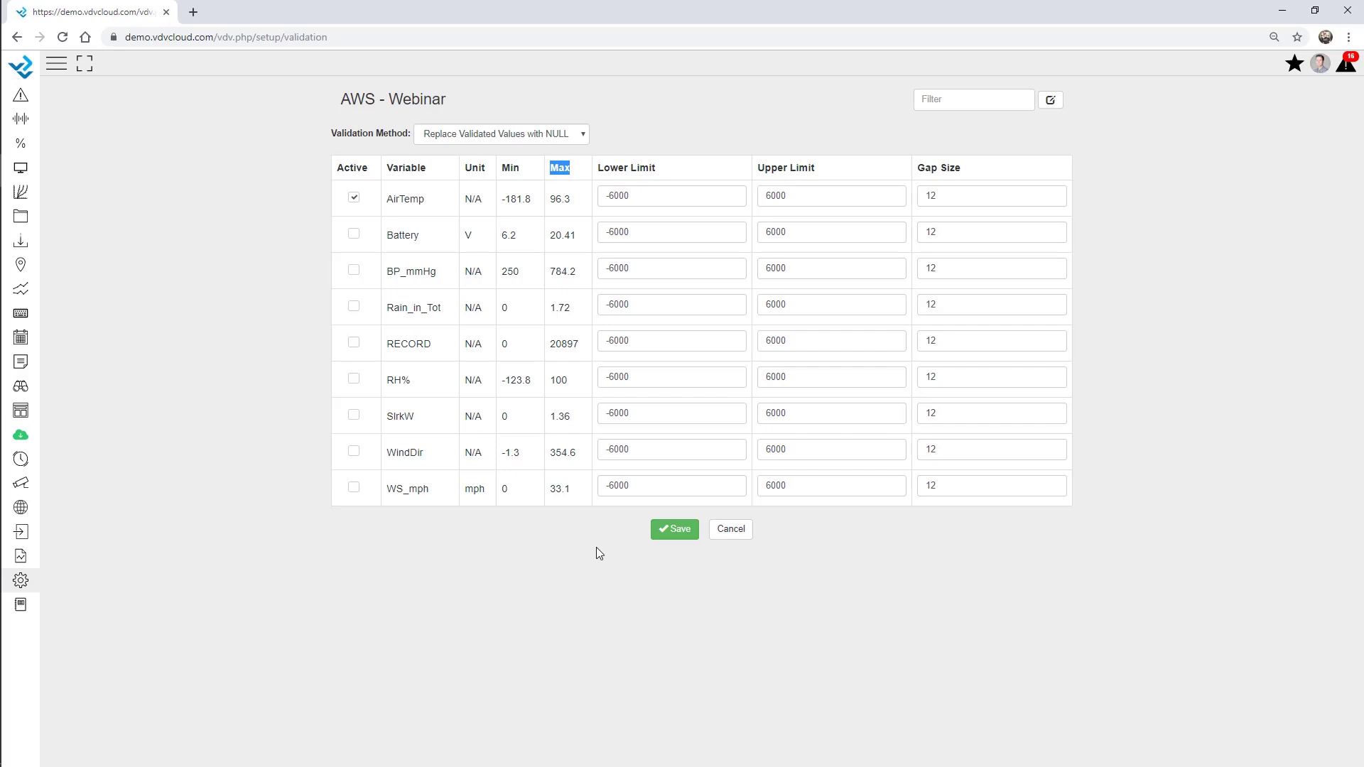
Change AirTemp's gap size from 12 to 4
left_click(933, 196)
double_click(933, 196)
left_click(958, 197)
left_click_drag(959, 198, 908, 203)
type("4")
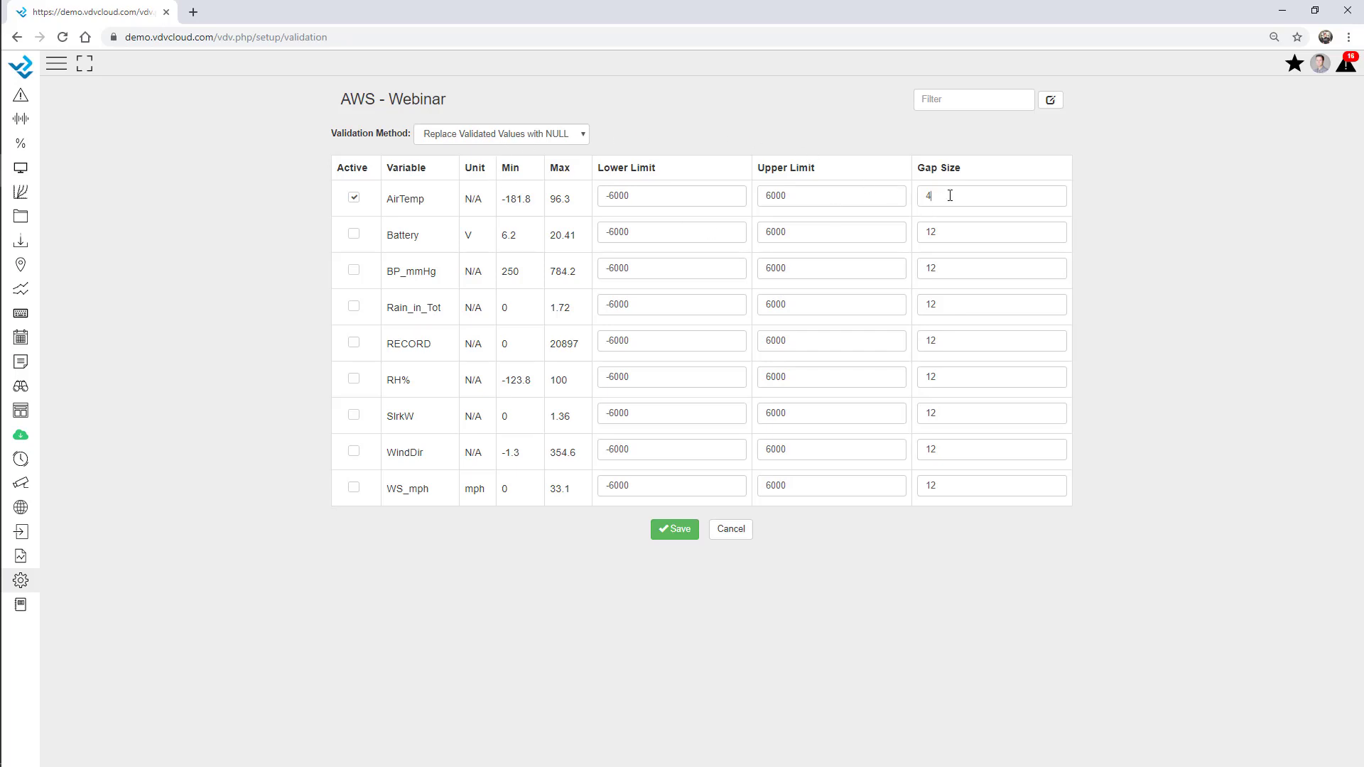
Check AirTemp's -6000 and 6000 limit values, then bring up the setup pages list
left_click_drag(663, 197, 552, 198)
left_click(821, 198)
left_click(22, 580)
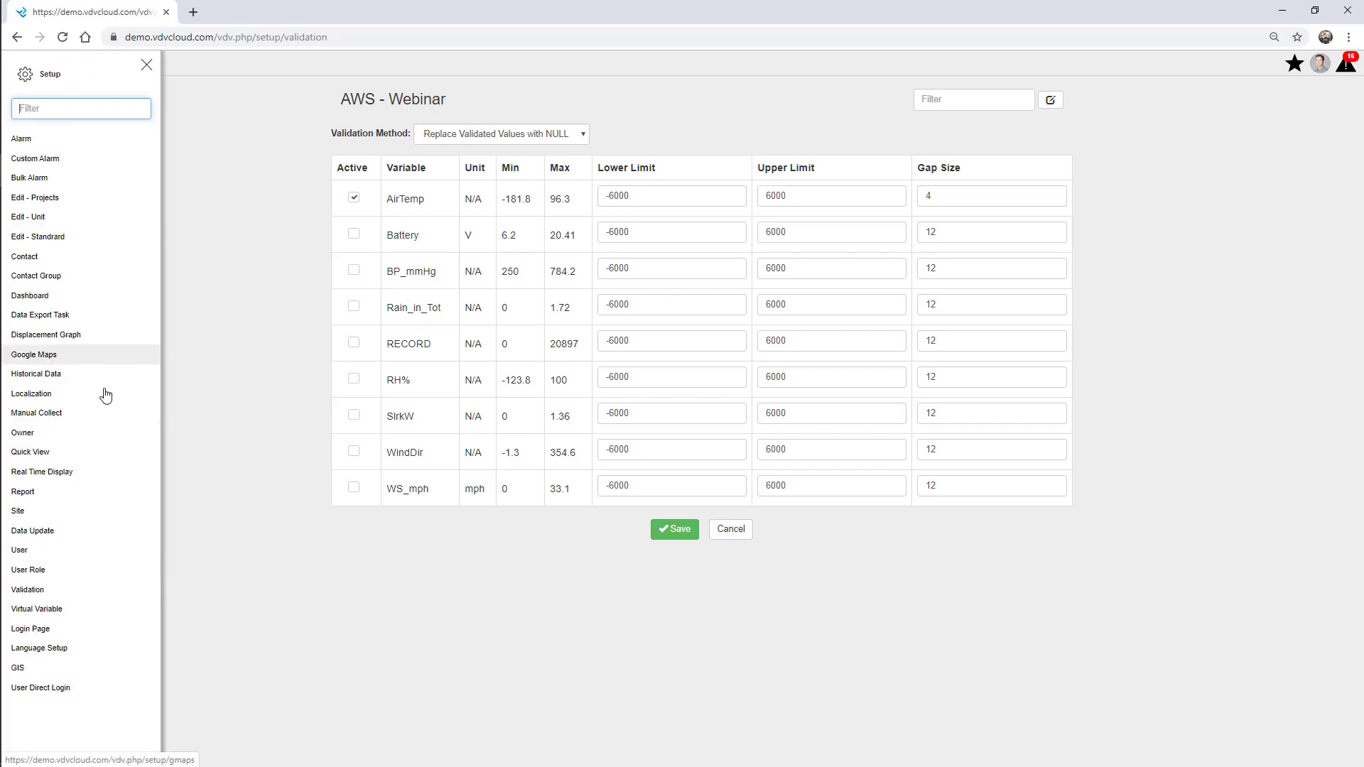
Open Localization settings and edit VDV Localization, keeping the YYYY-mm-dd date format
left_click(40, 395)
left_click(148, 67)
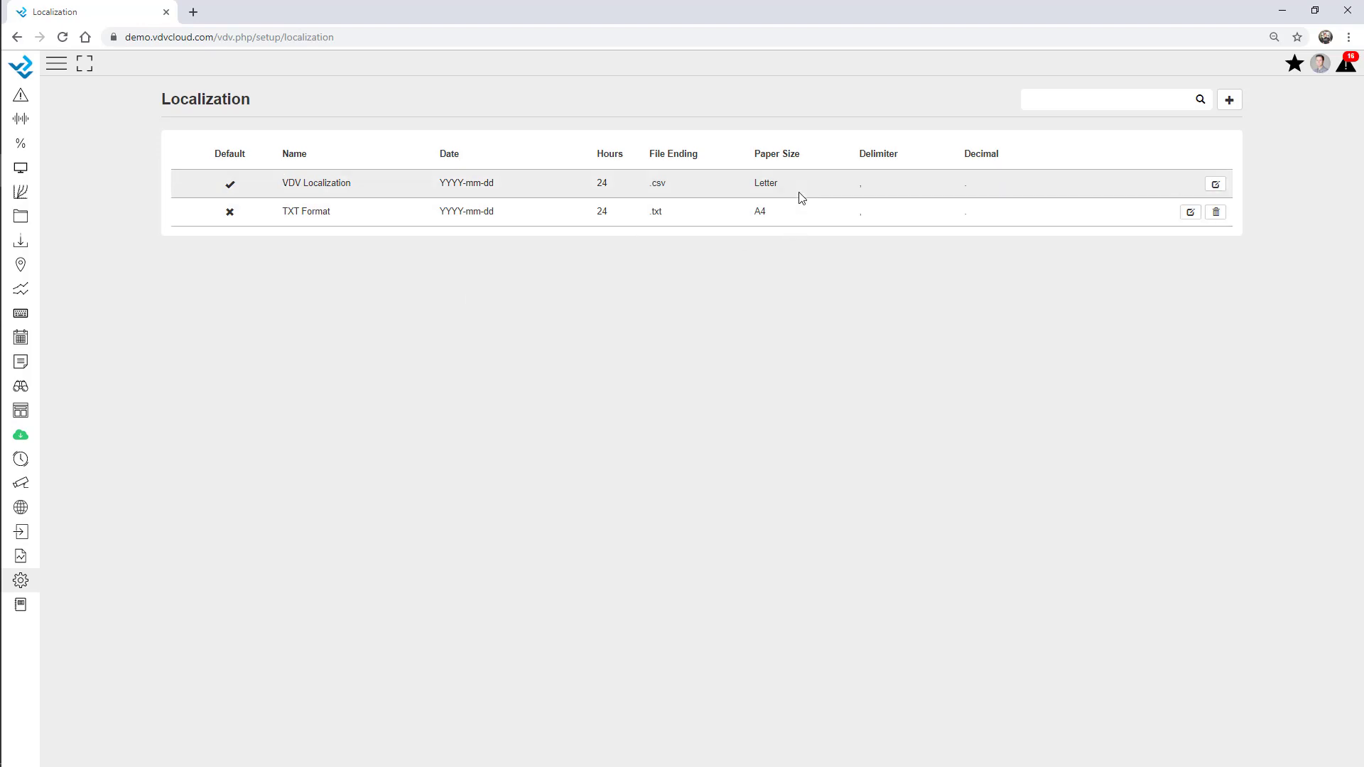
left_click(1215, 184)
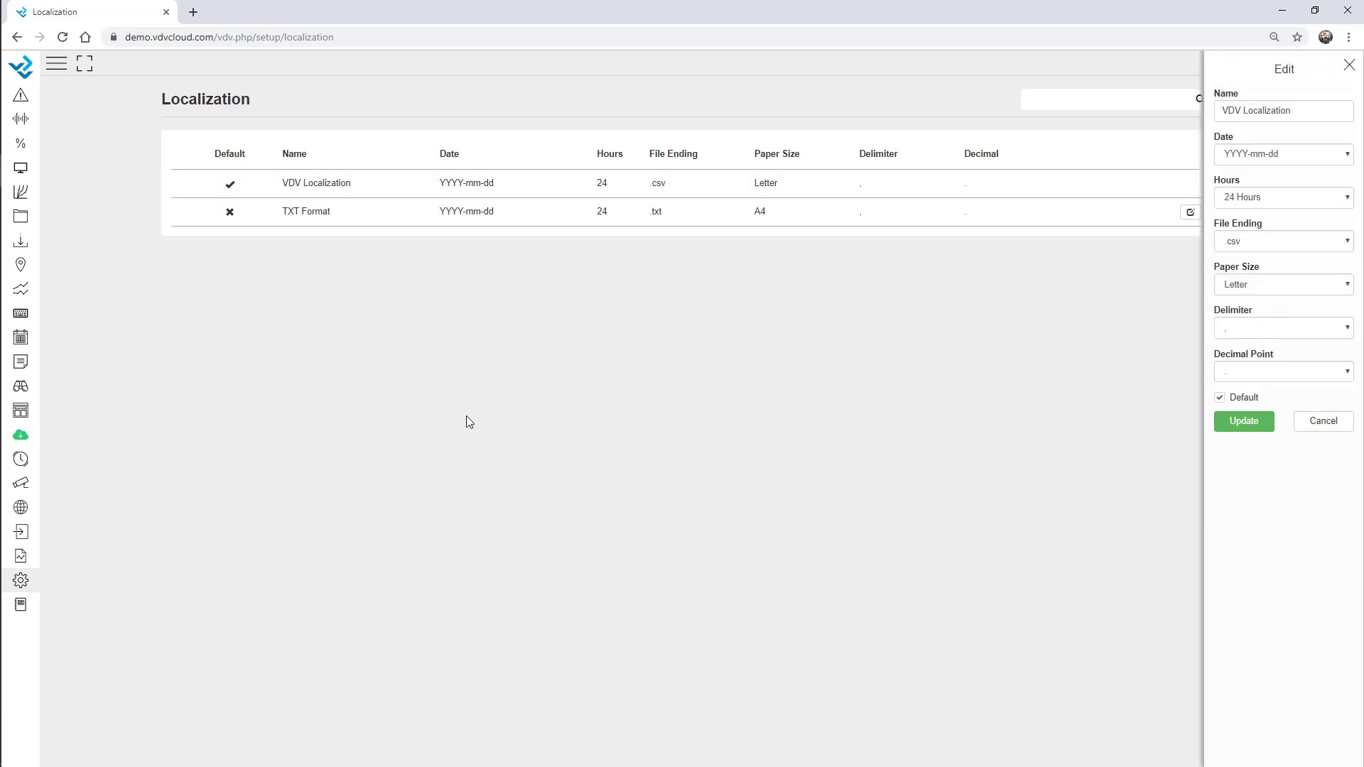
left_click(1287, 155)
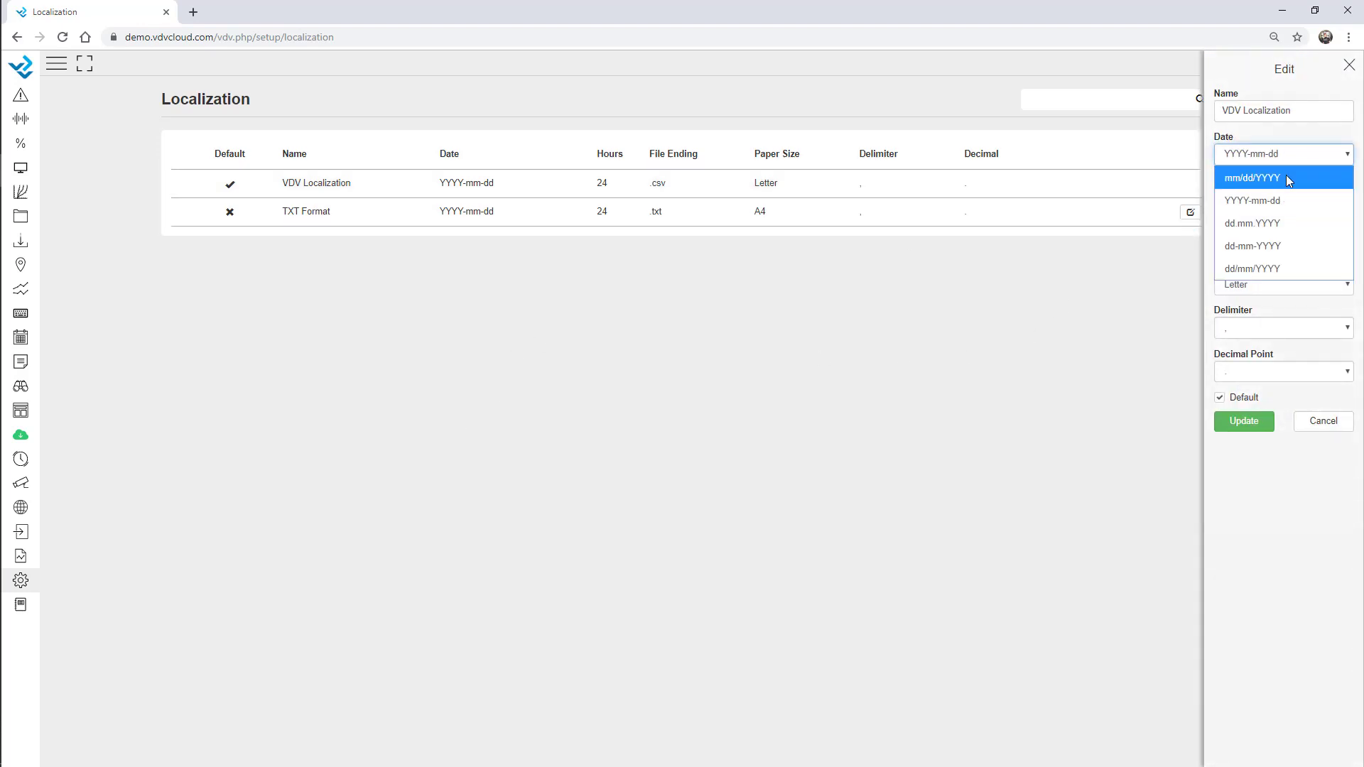
left_click(1318, 561)
Review the hour, file-ending and paper options, keeping 24 Hours, .csv and Letter, then cancel
left_click(1279, 199)
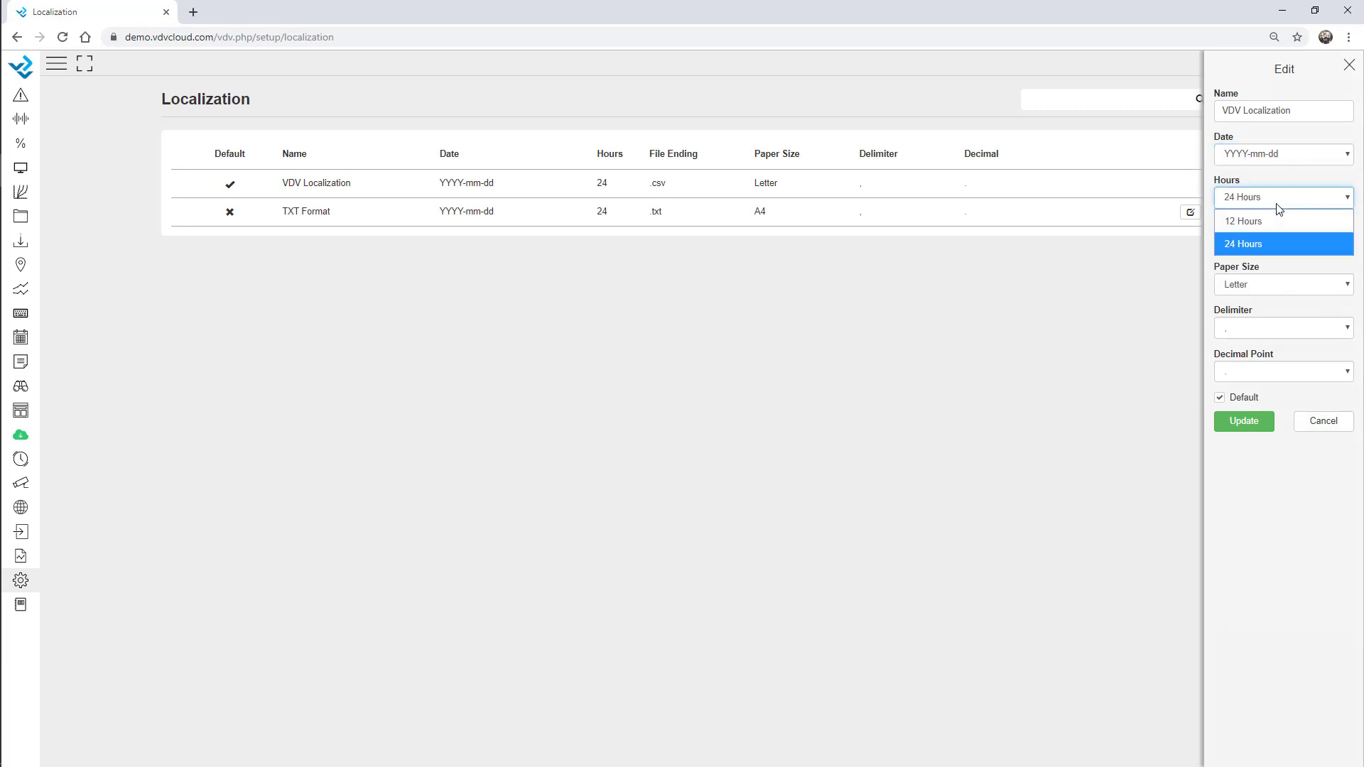
left_click(1333, 515)
left_click(1294, 240)
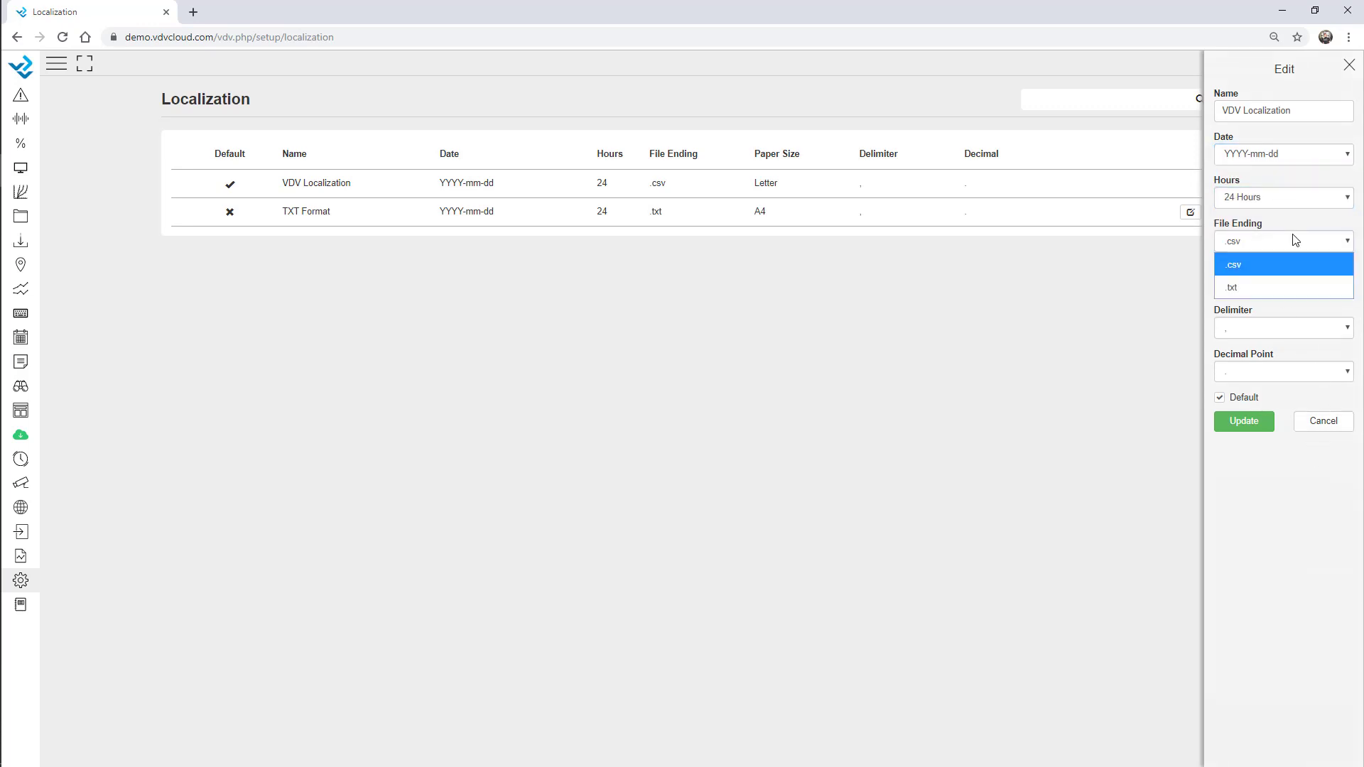
left_click(1304, 514)
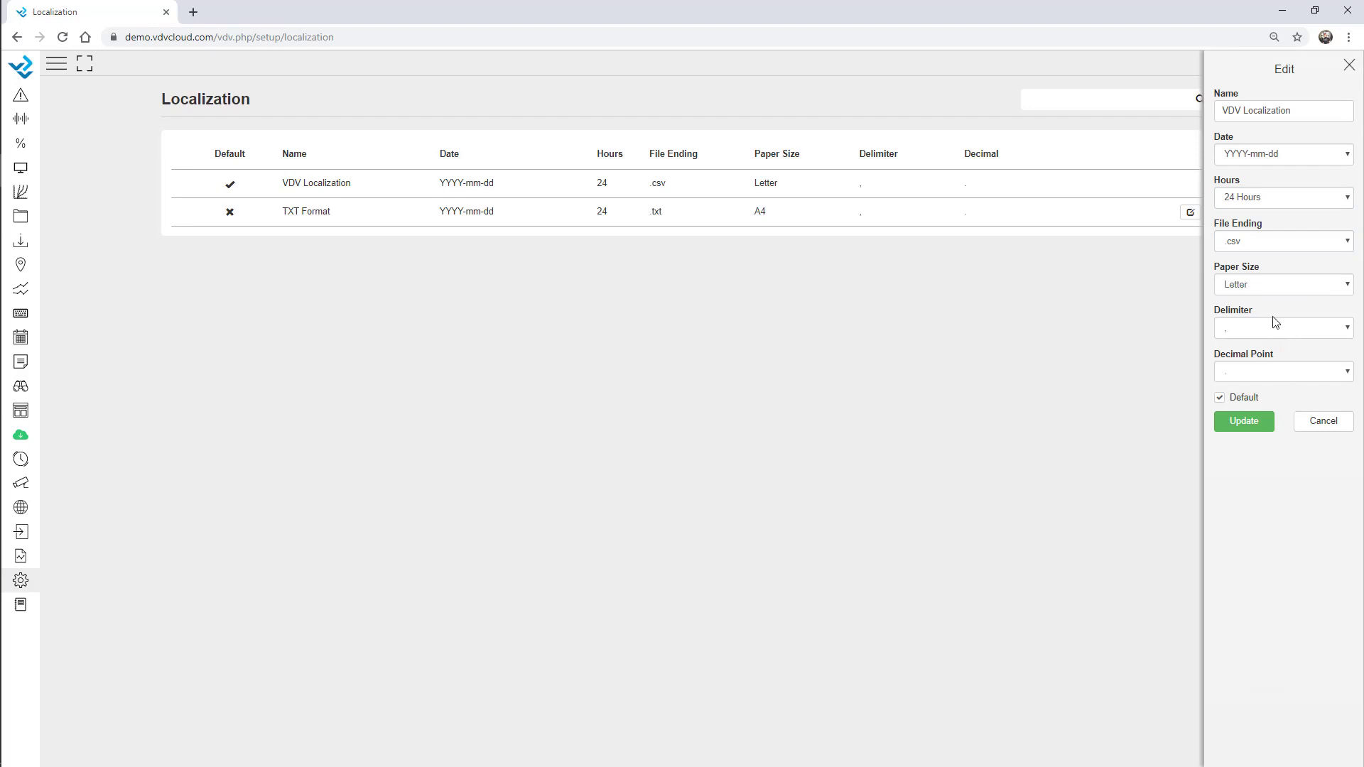
left_click(1264, 288)
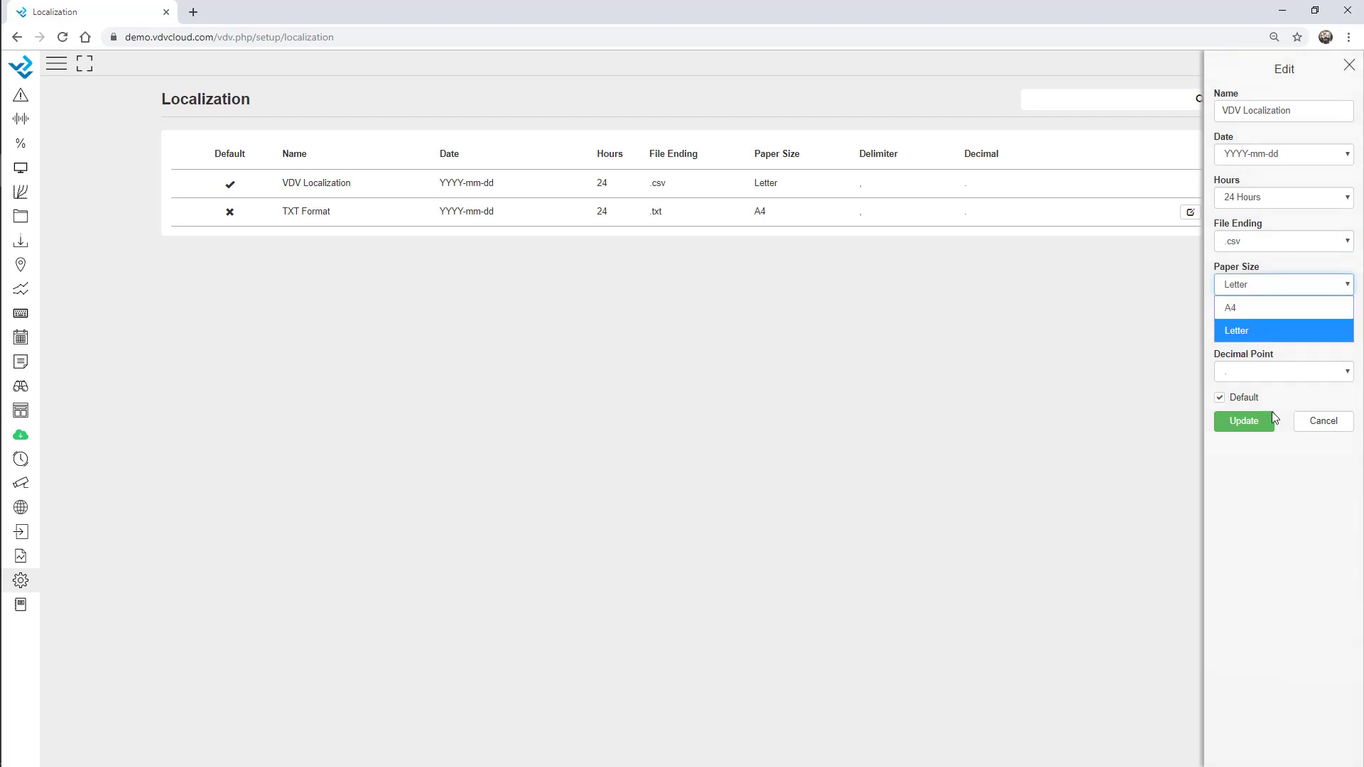
left_click(1299, 587)
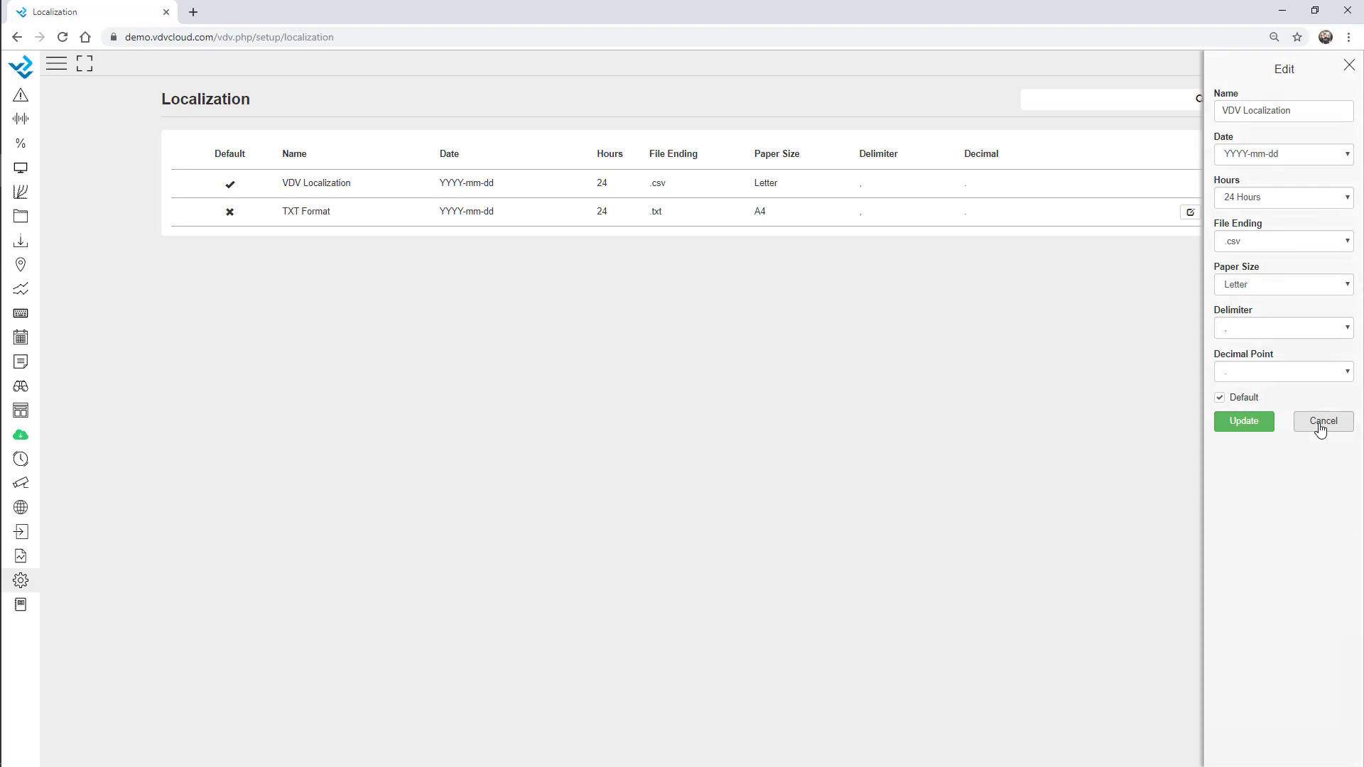
left_click(1320, 423)
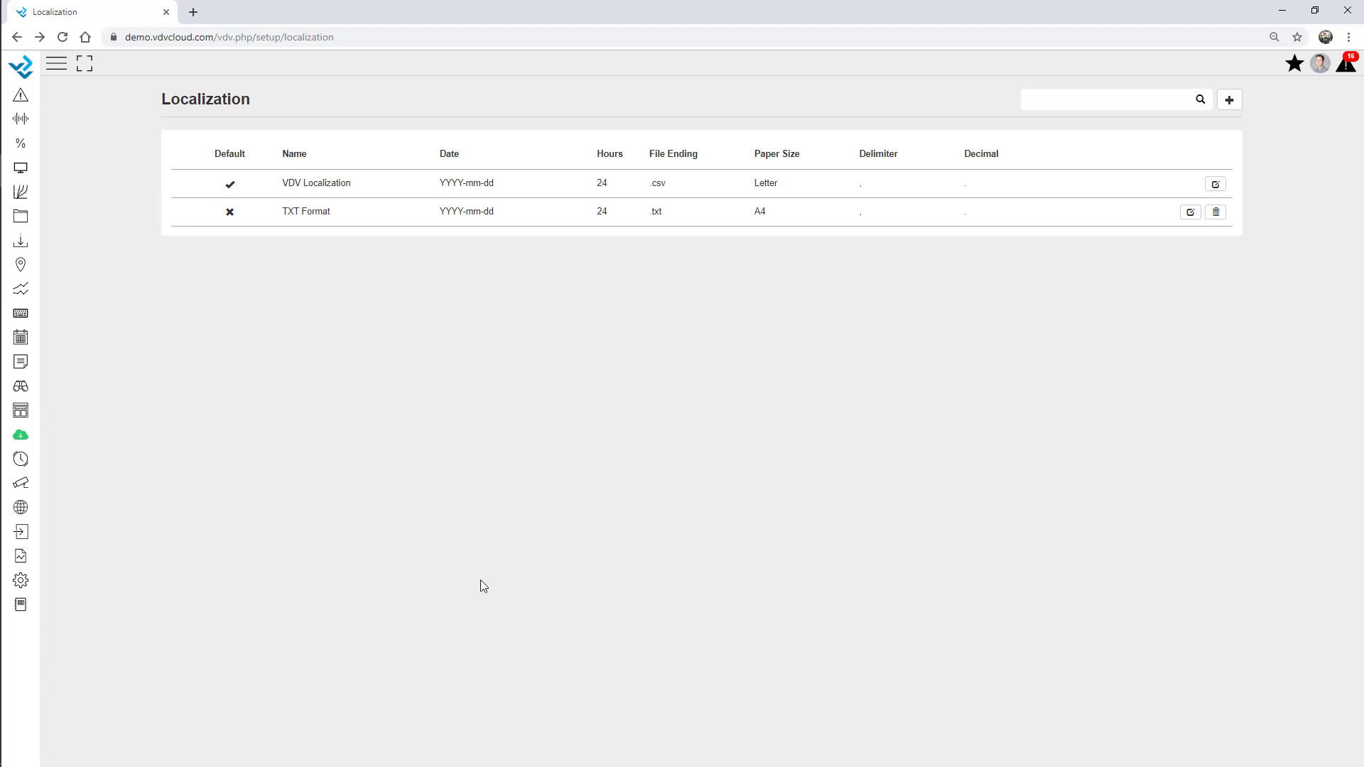
Start a new login page in the Login Page Editor with the aurora background image
left_click(28, 589)
left_click(54, 620)
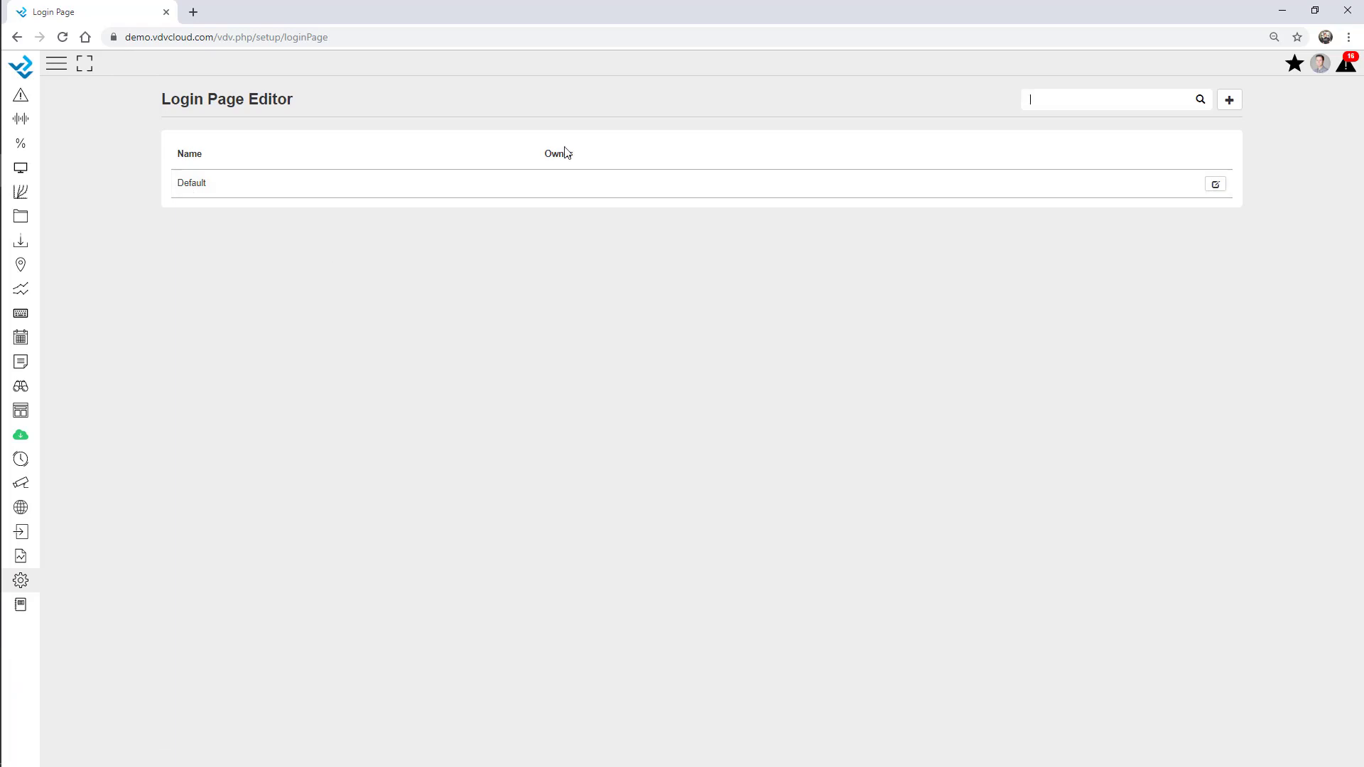
left_click(1229, 101)
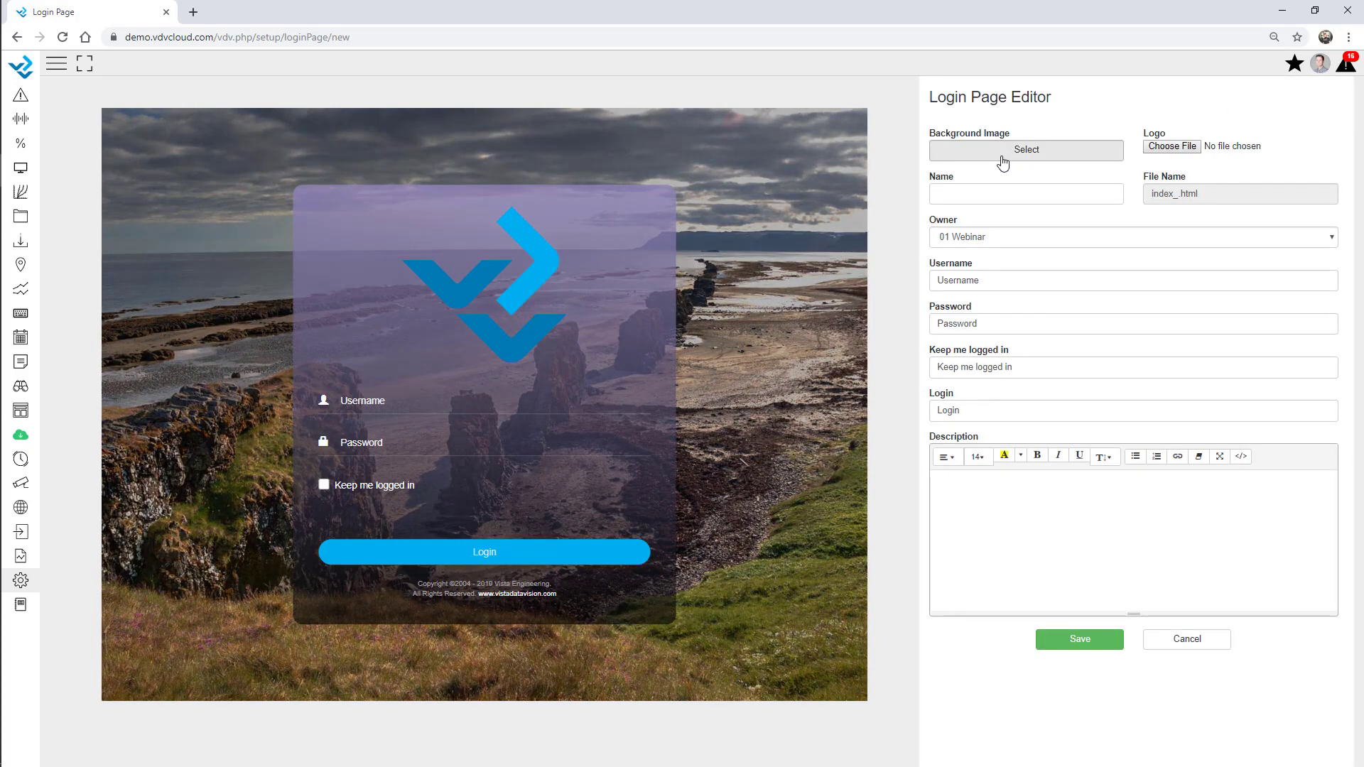
left_click(1002, 153)
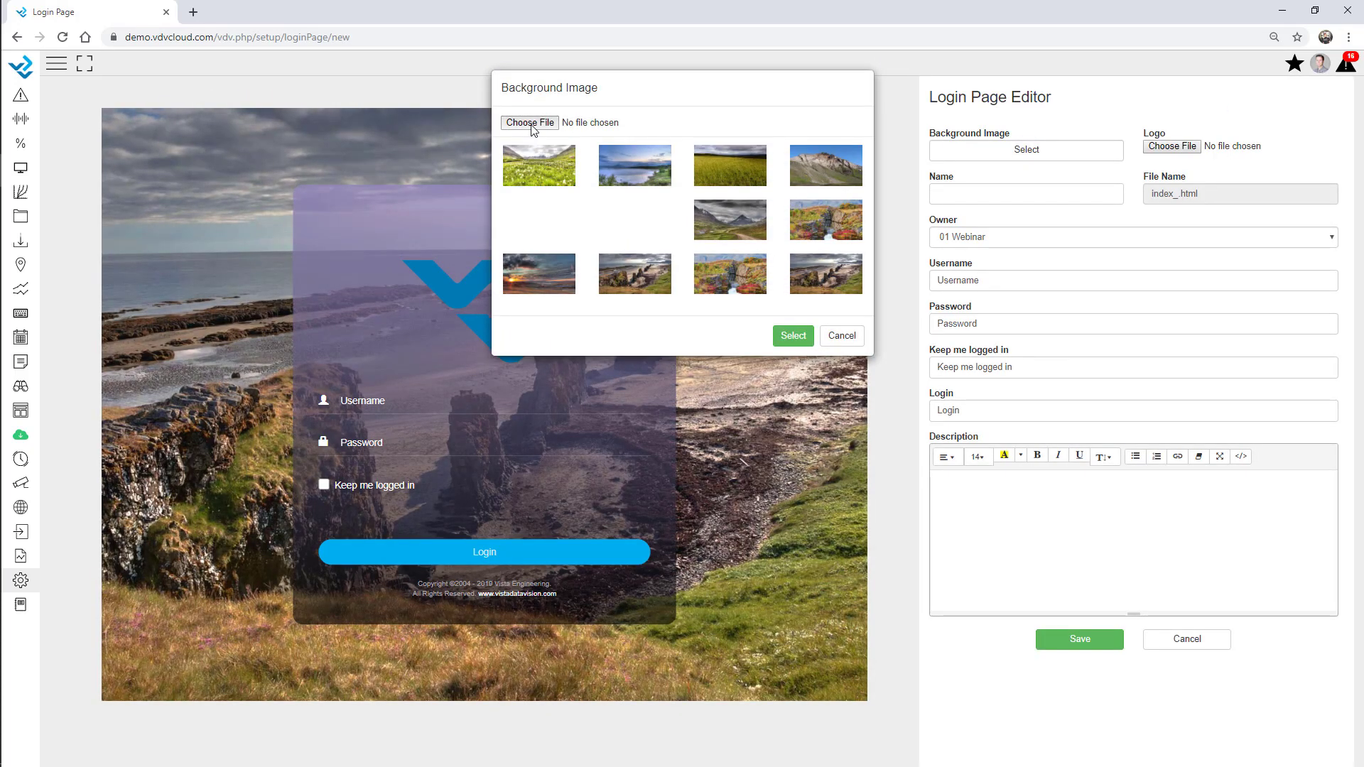
left_click(532, 123)
double_click(470, 120)
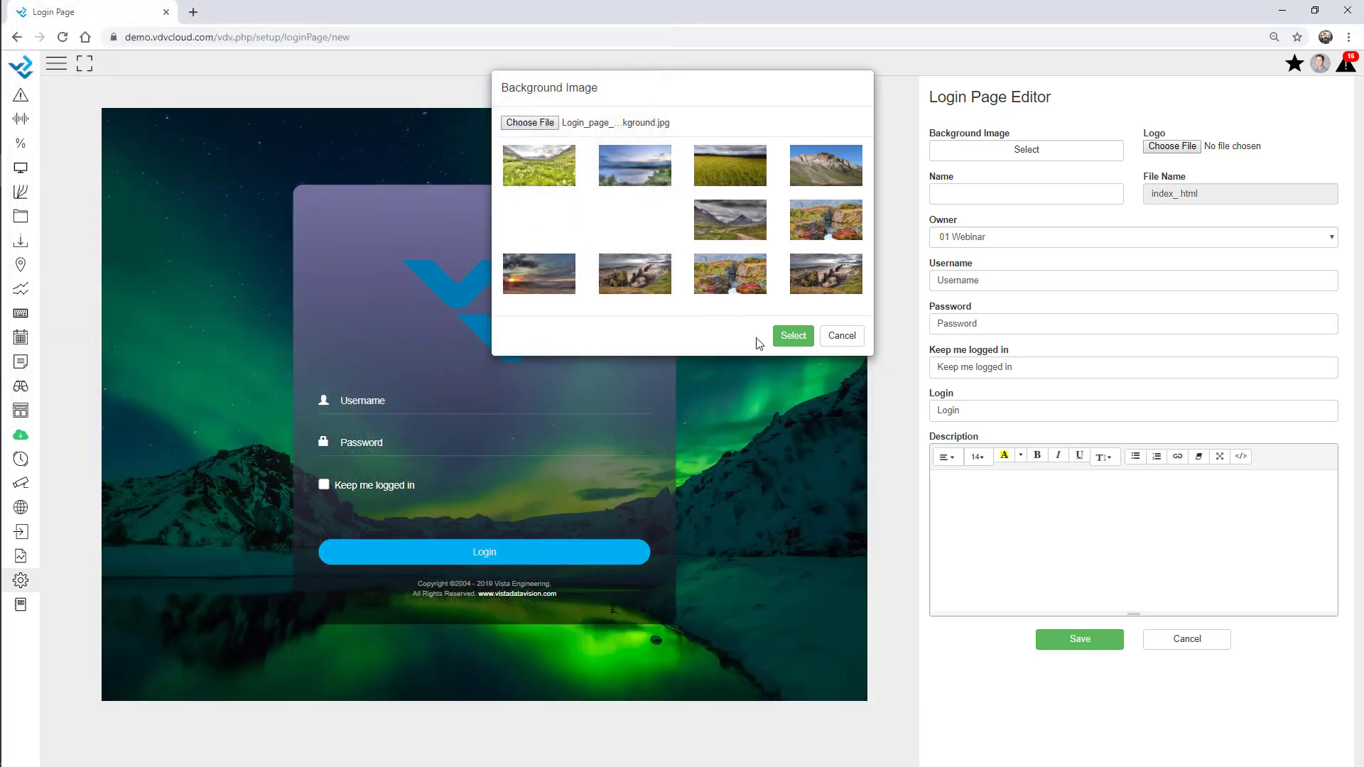
left_click(792, 336)
Name the login page 'webinar', describe it as 'Webinar Description', and save it
left_click(993, 195)
type("w")
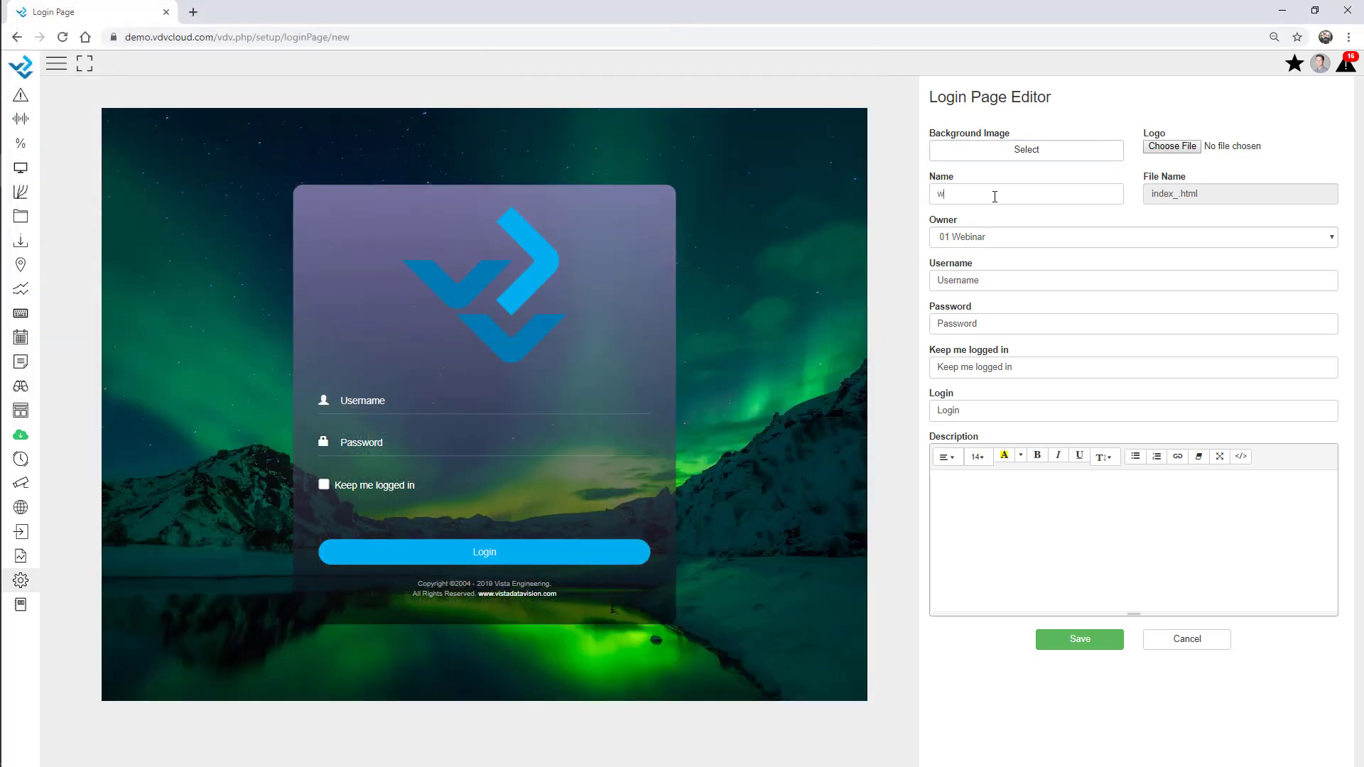
type("ebinar")
left_click(1002, 505)
type("Webinar ")
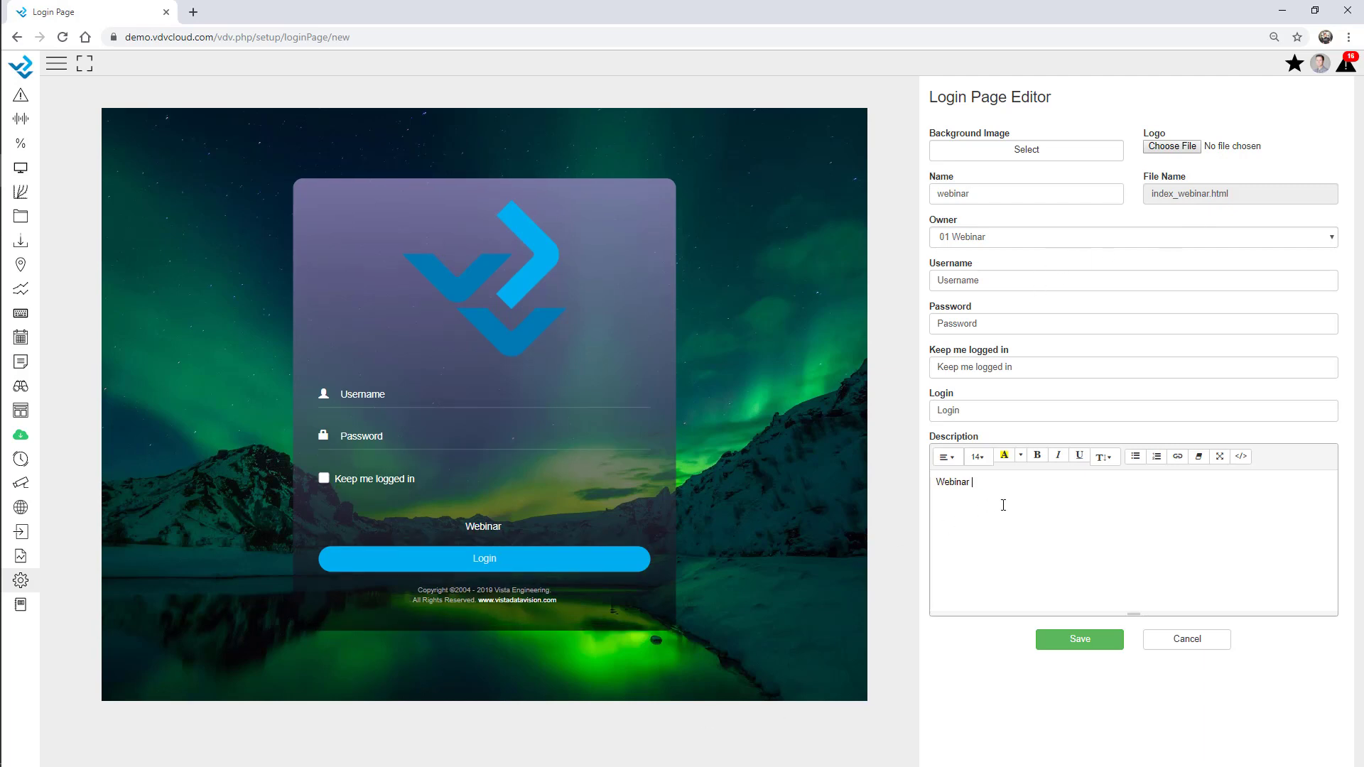
type("Description")
double_click(970, 280)
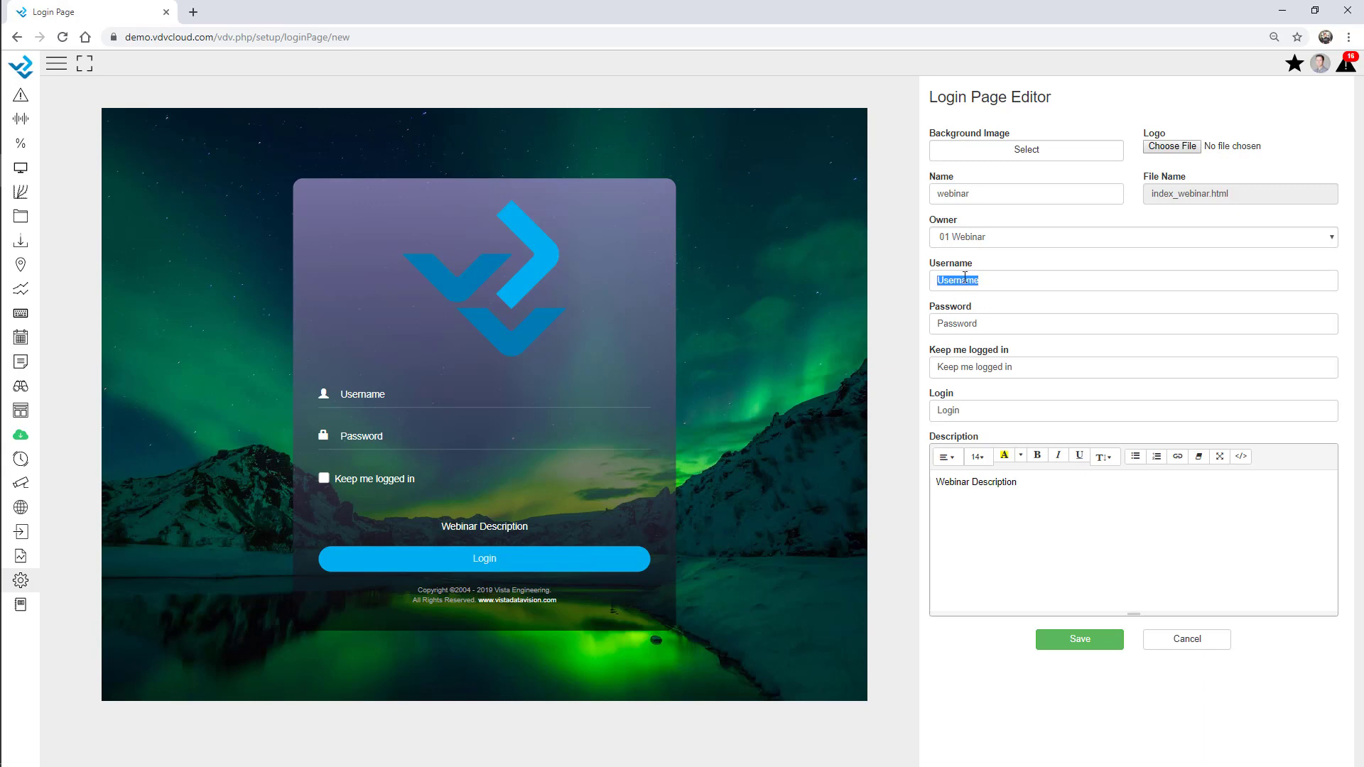
left_click(991, 321)
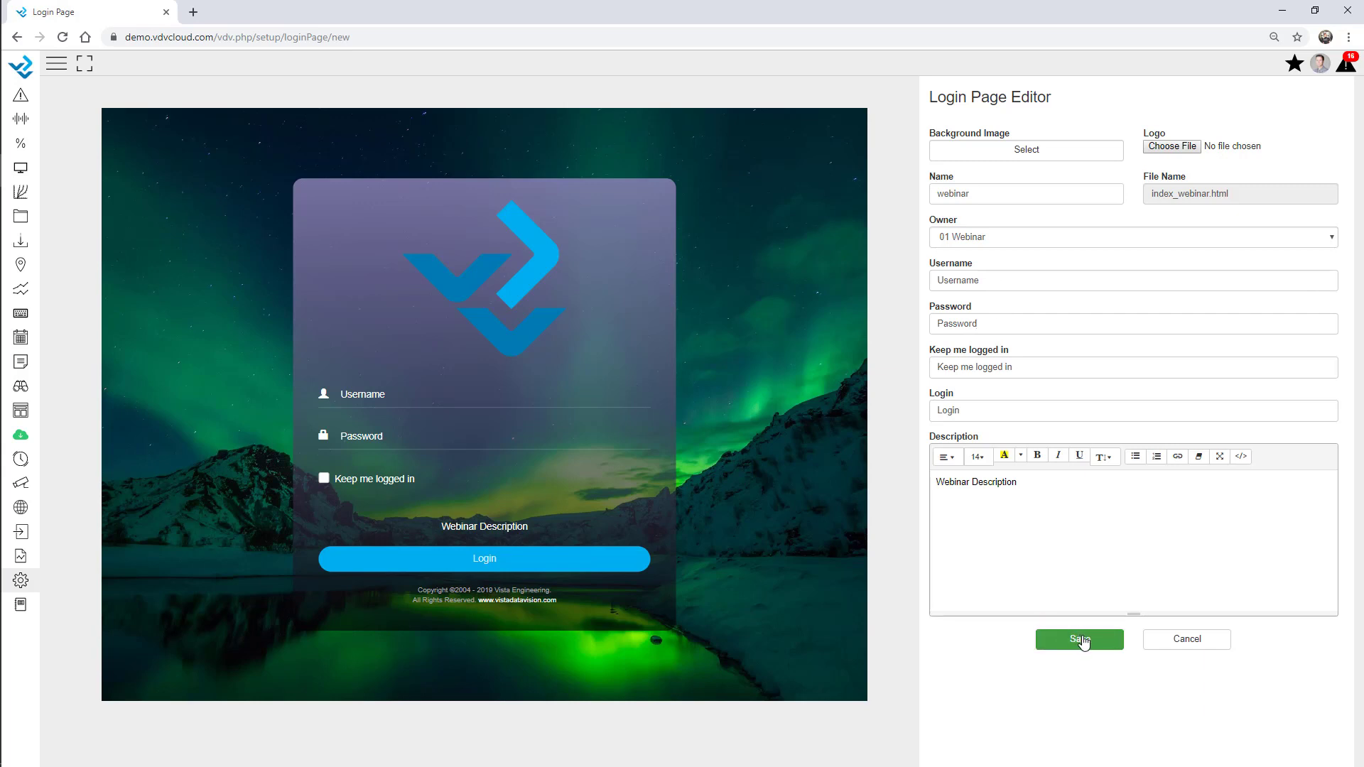
left_click(1082, 641)
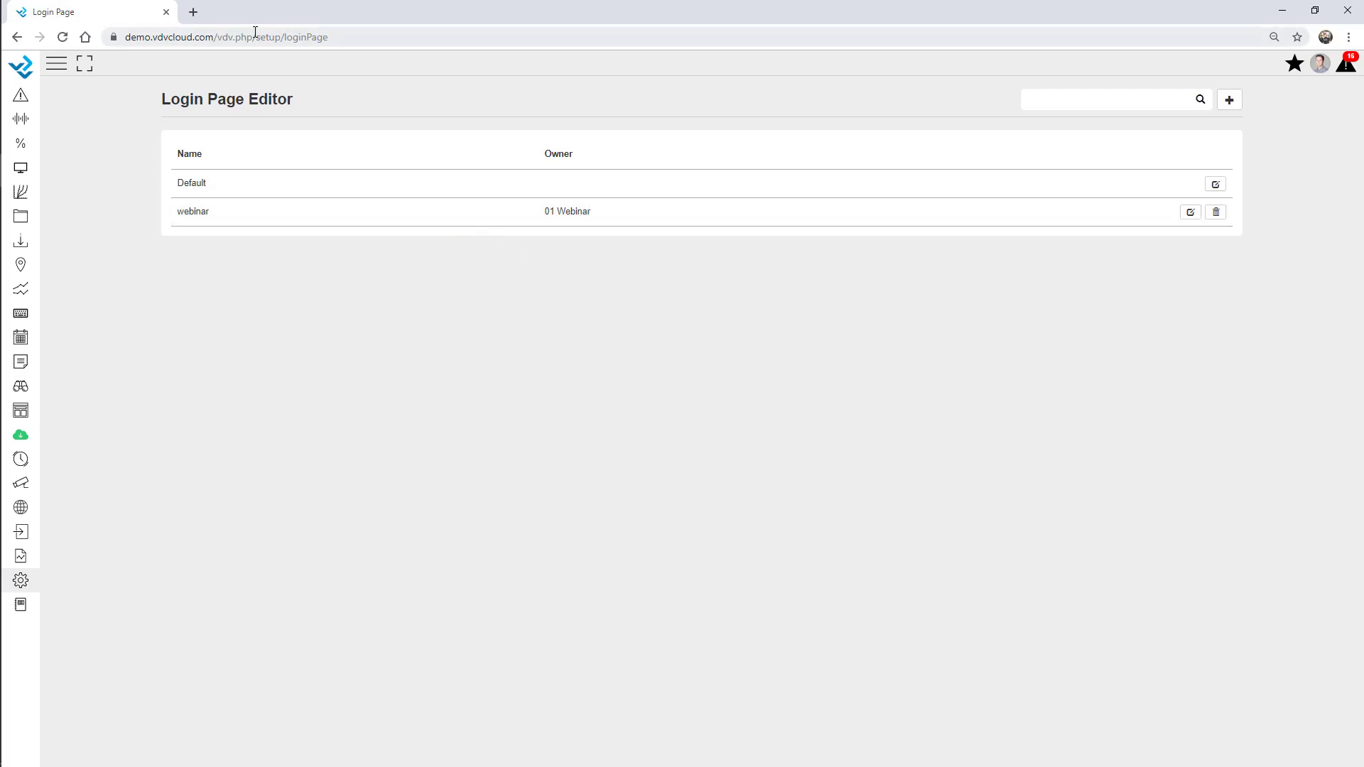
Test the custom login page at demo.vdvcloud.com/index_webinar.html by signing in with the webinar account
left_click(193, 12)
type("demo.vdvcloud.com/")
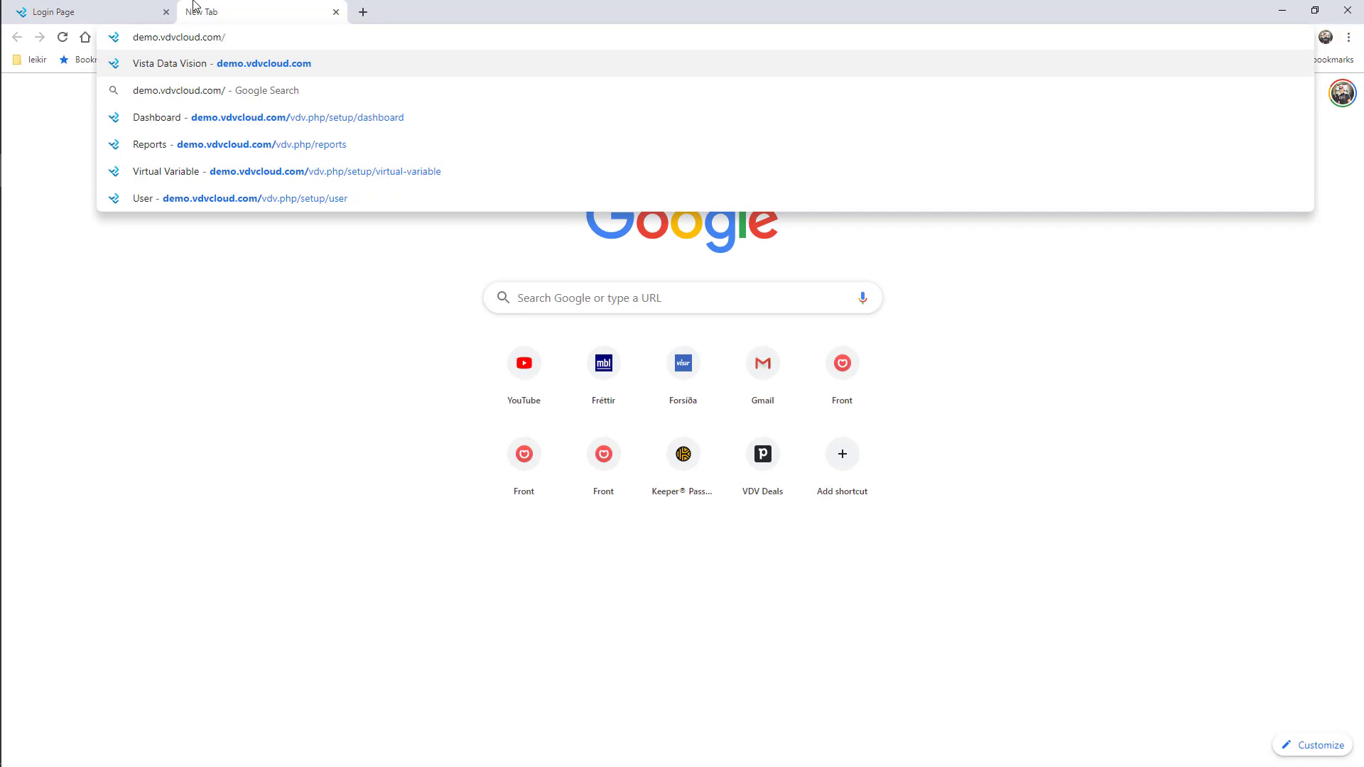
type("index_w")
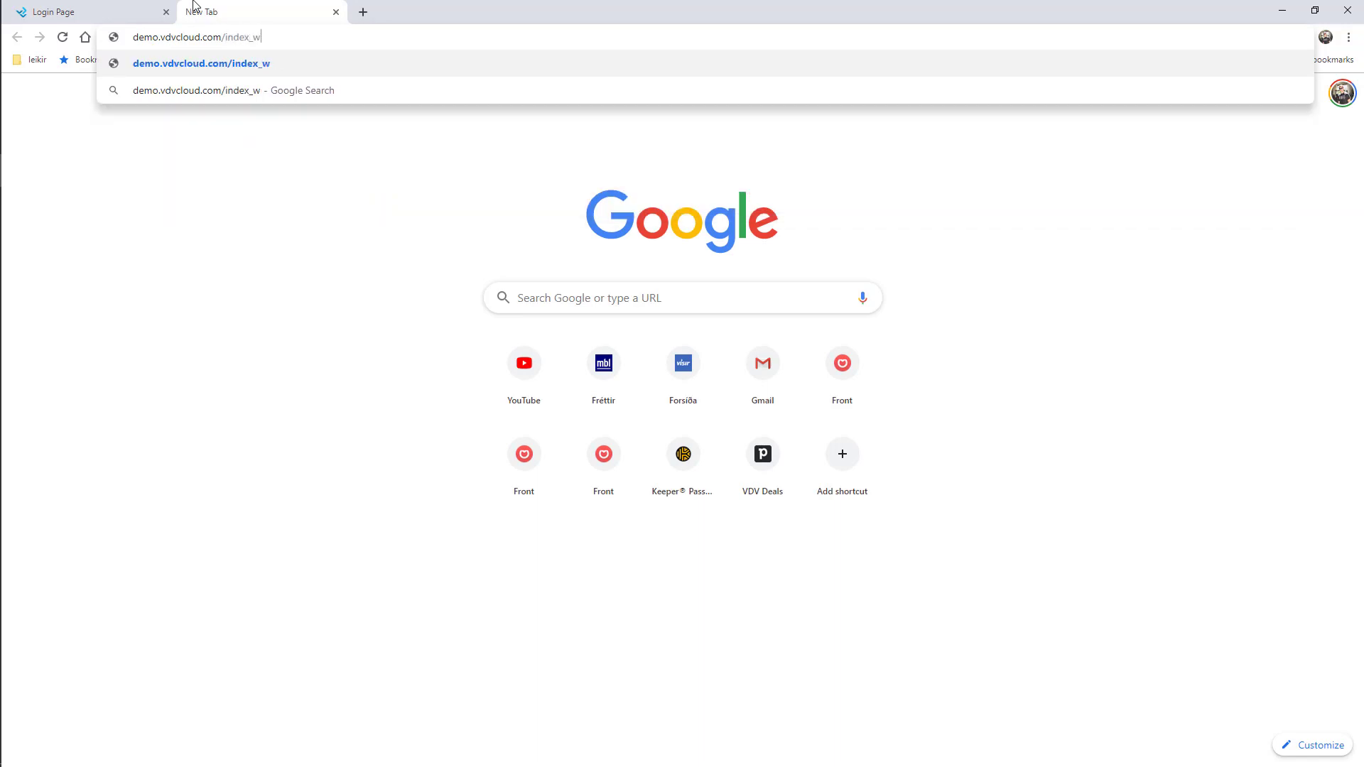
type("ebinar.html")
key("Return")
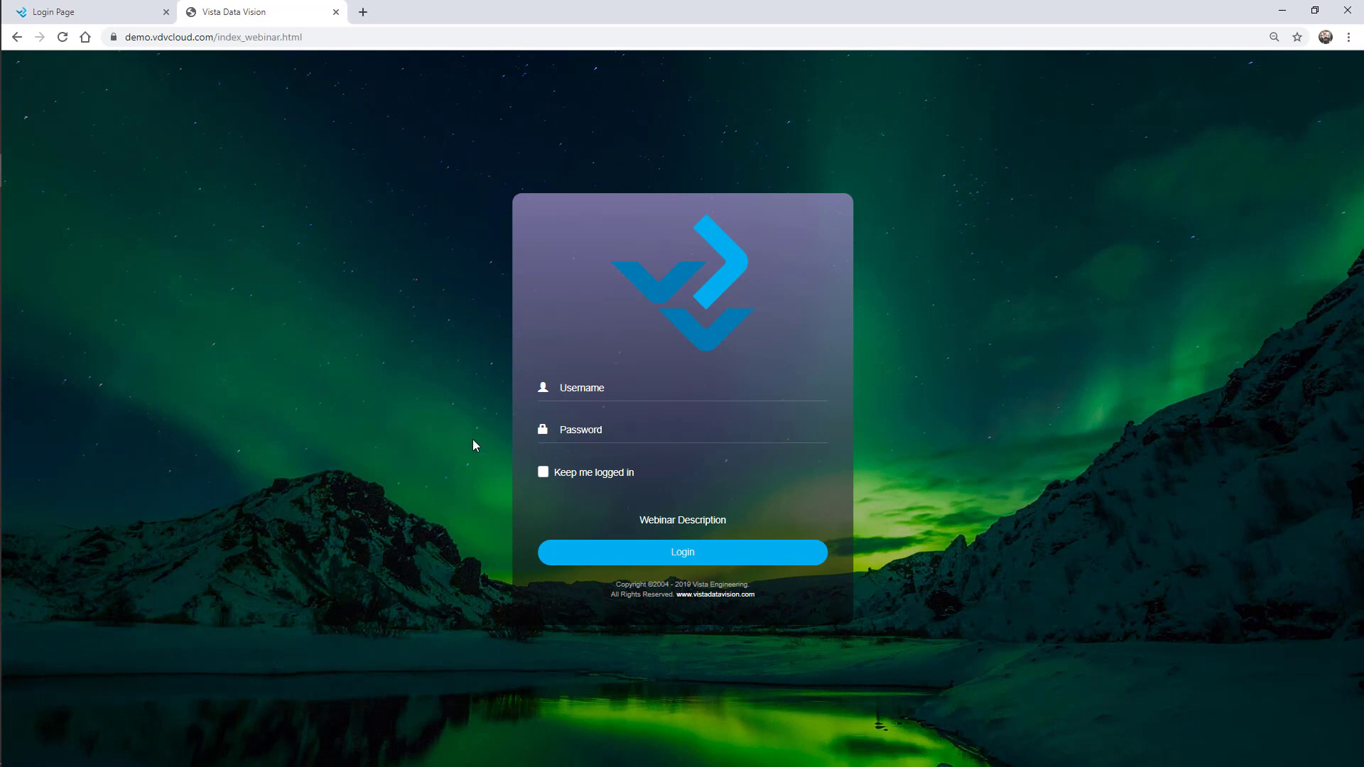
type("01webinar")
key("Tab")
type("demo")
key("Return")
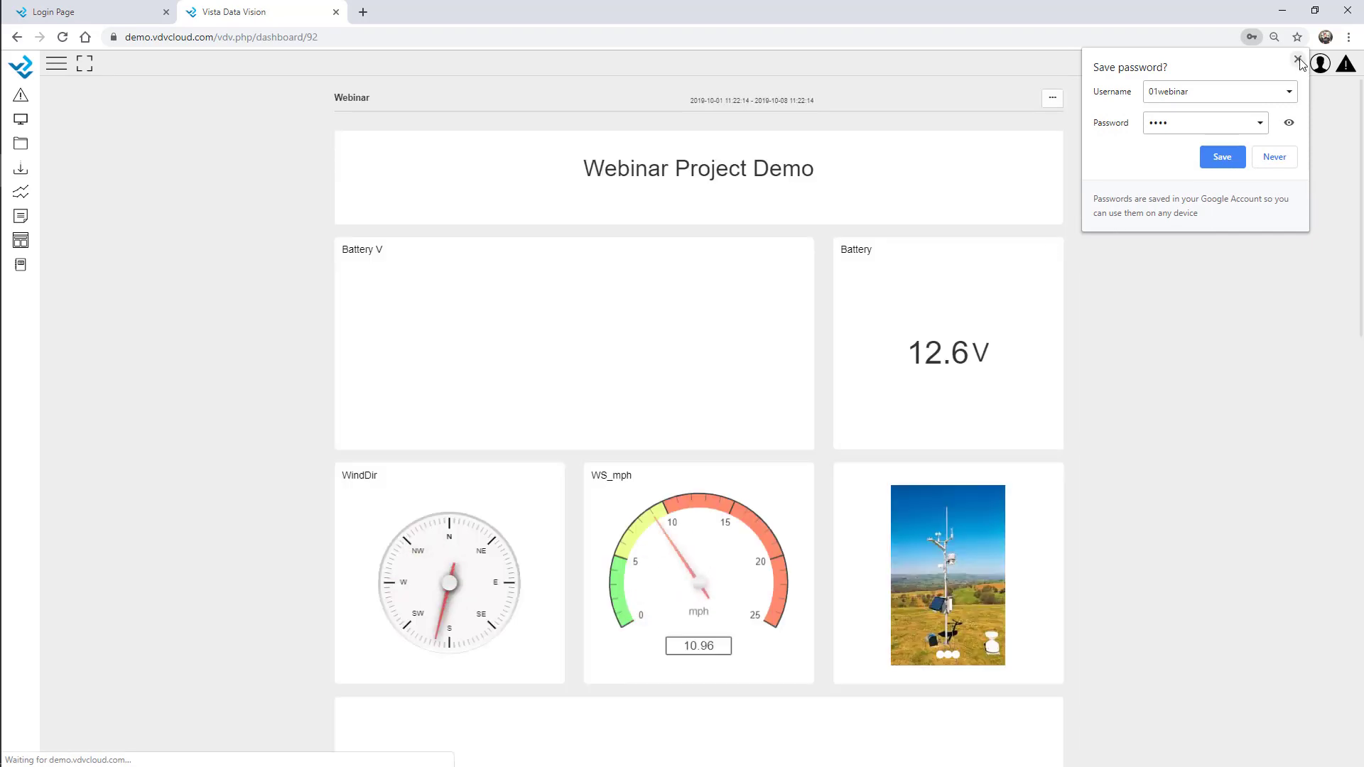
left_click(1298, 61)
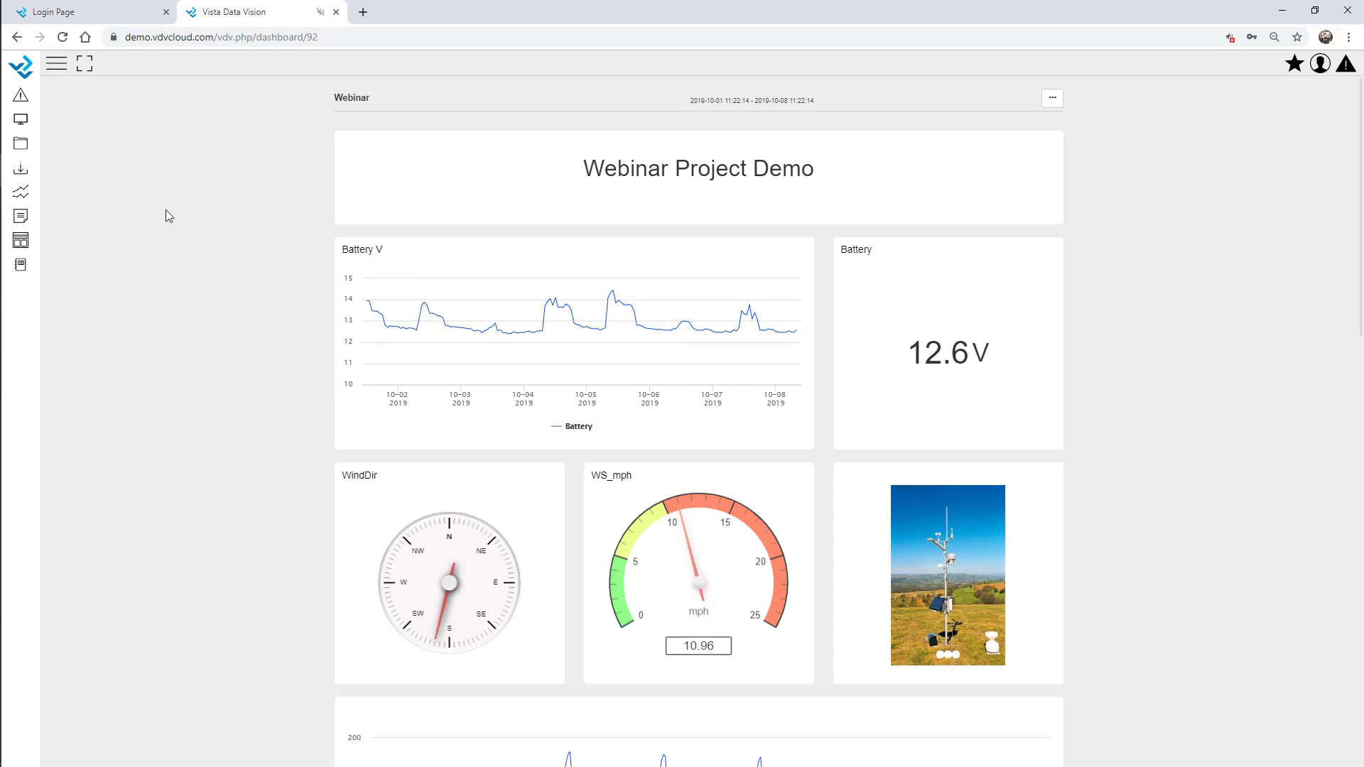
Close that tab and sign in through the site's default login page with a different account
key("ctrl+w")
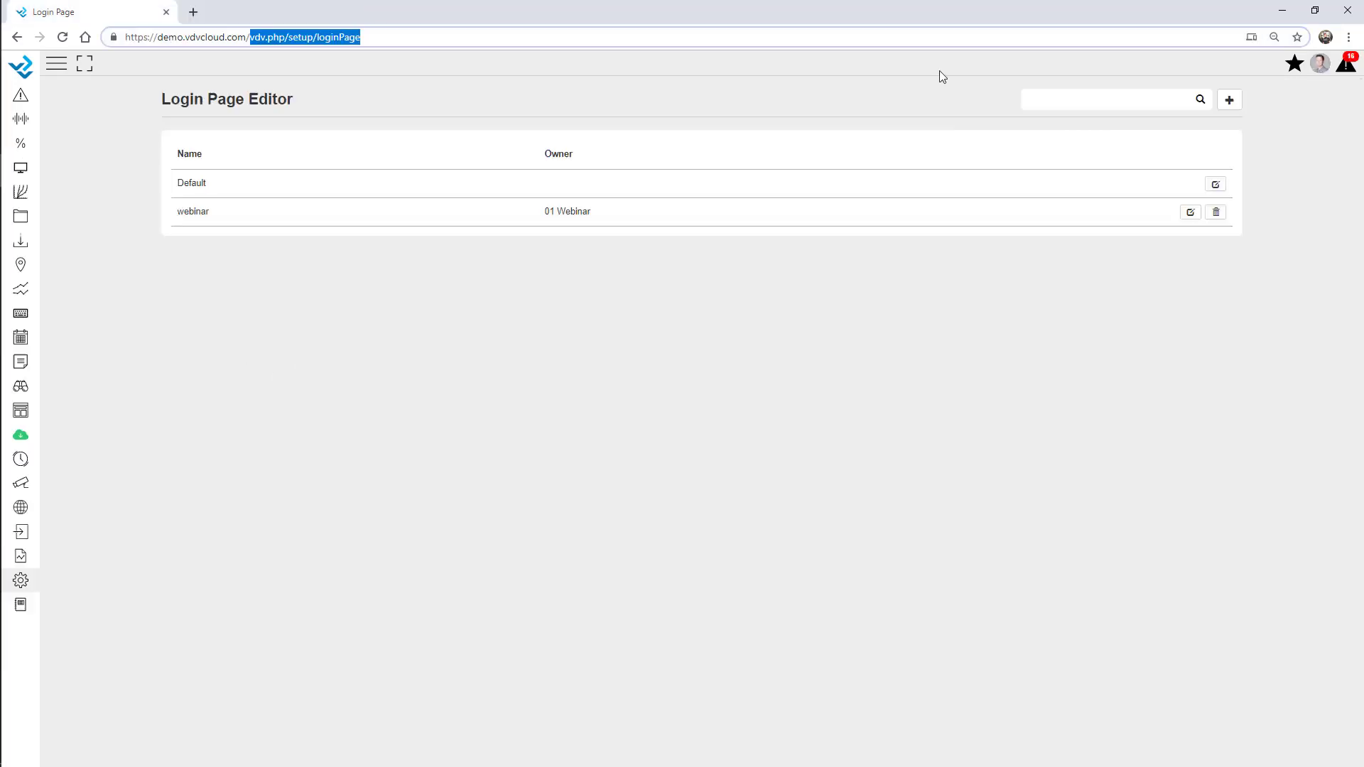
key("BackSpace")
key("Return")
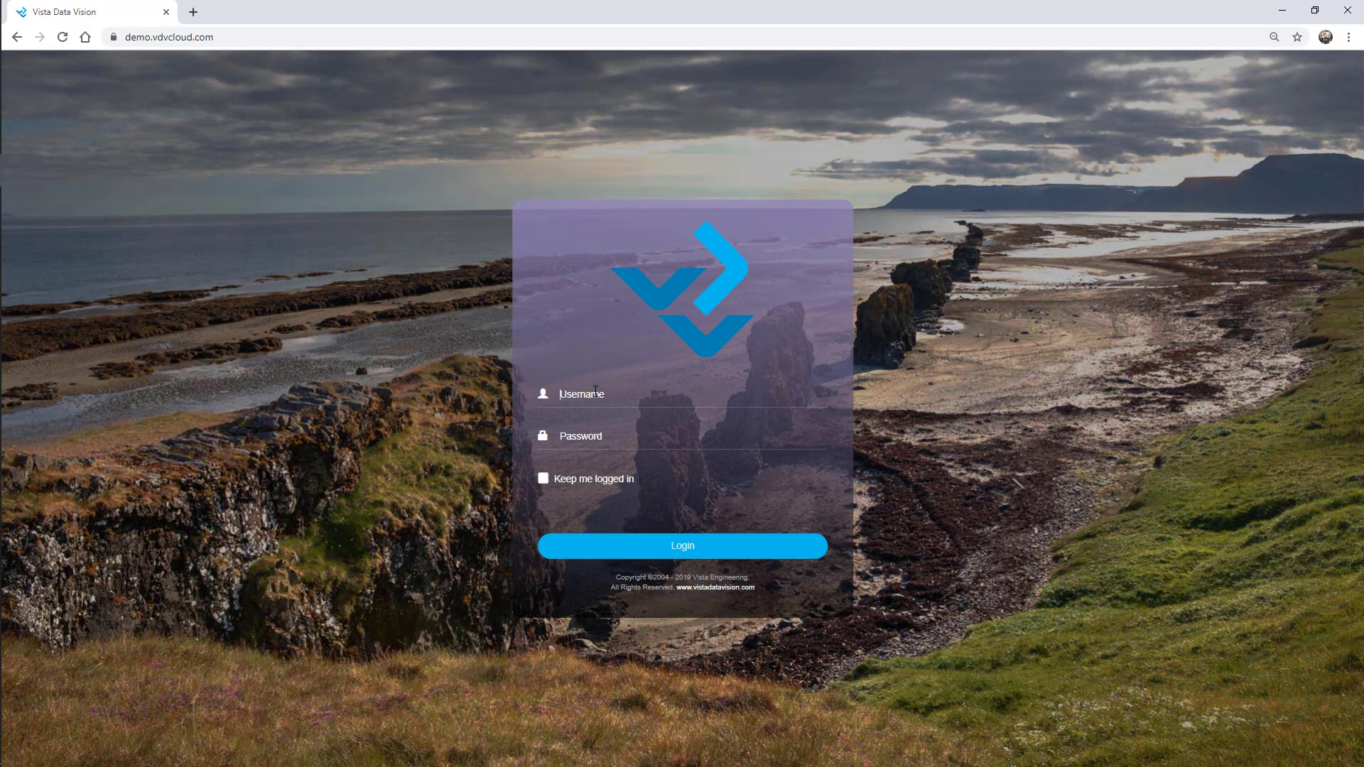
left_click(595, 392)
type("addi")
key("Tab")
type("••••••")
key("Return")
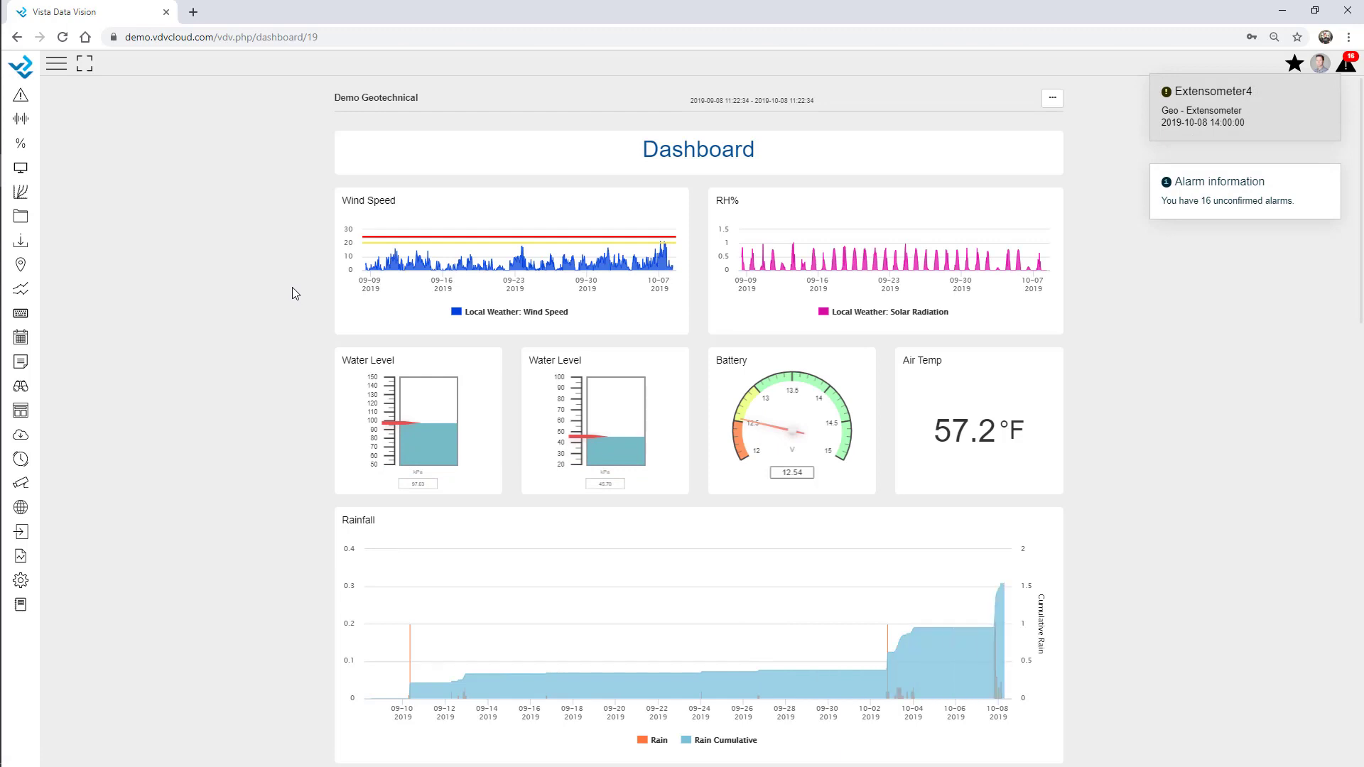
Dismiss the Extensometer4 and alarm notices and go to the component store
left_click(1325, 88)
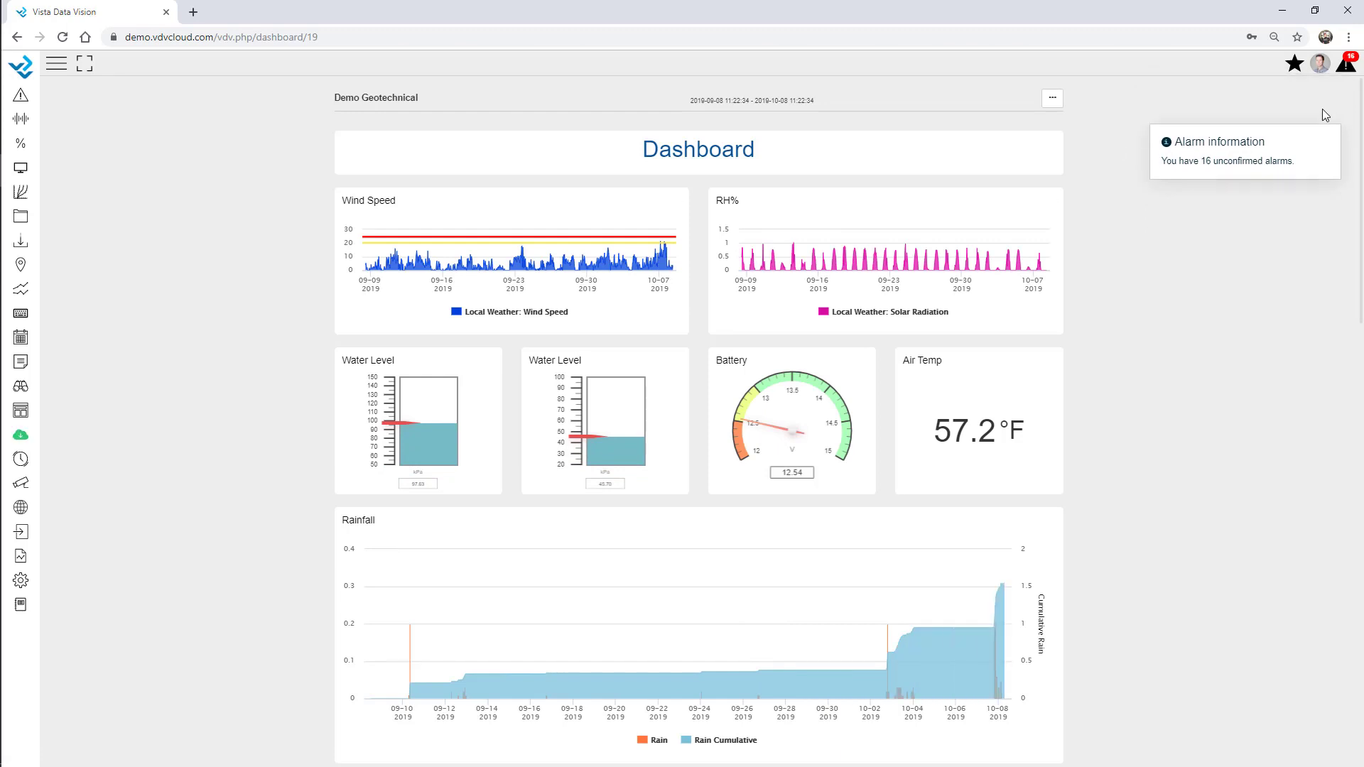
left_click(1325, 88)
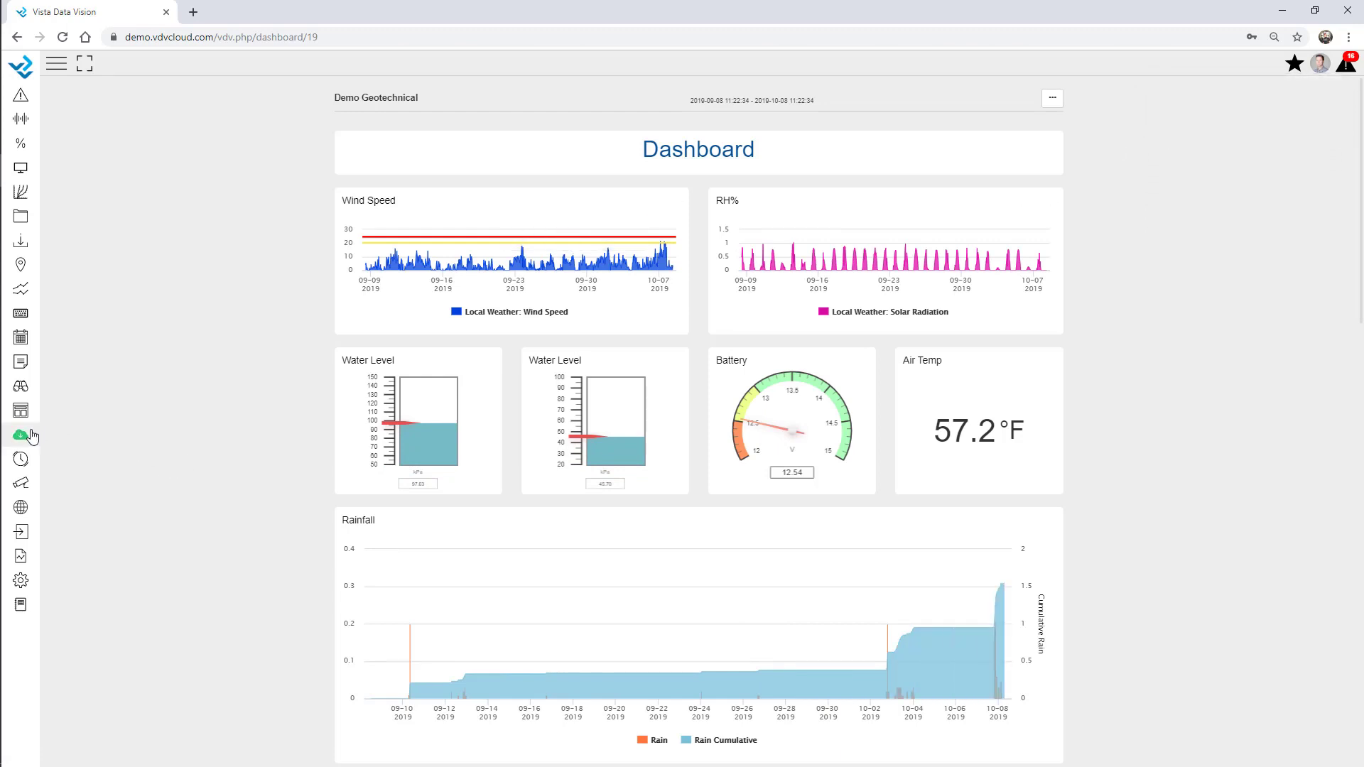
left_click(21, 435)
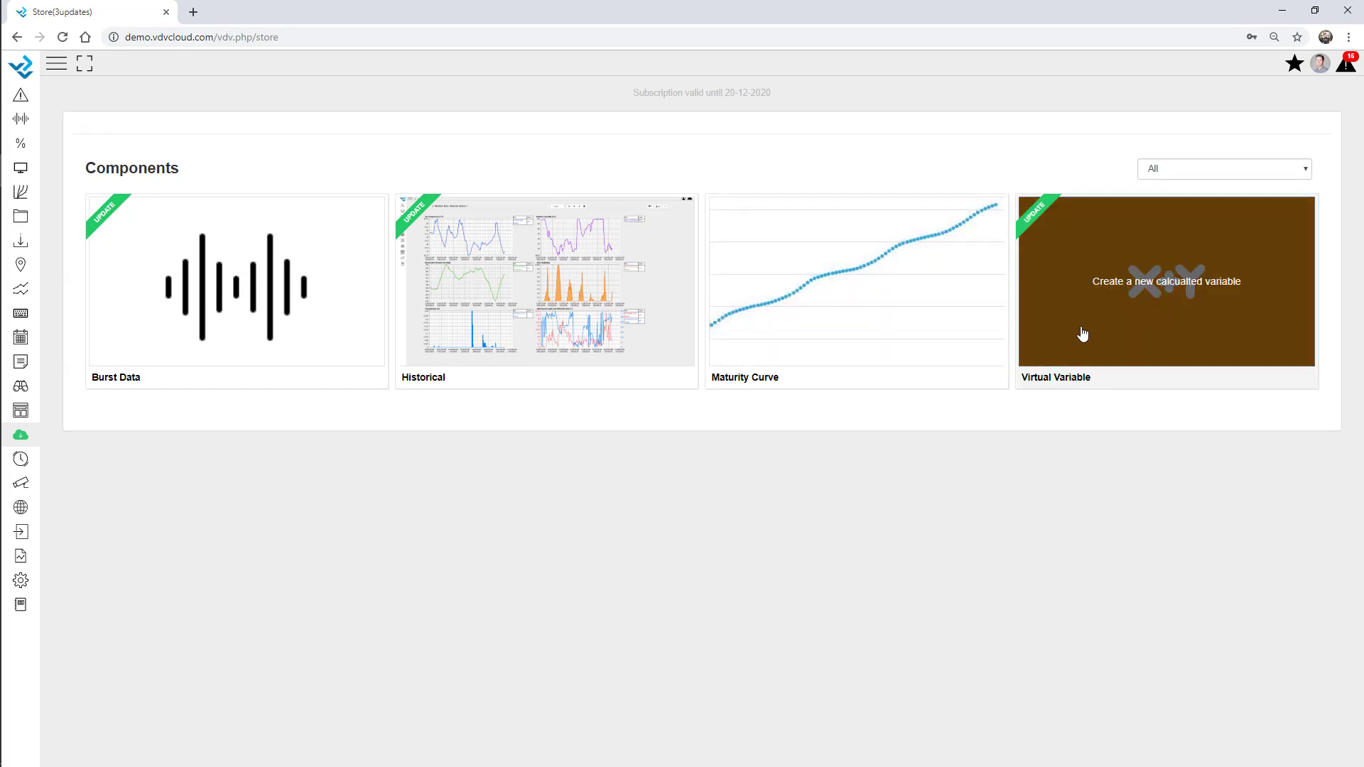
Open the Virtual Variable update details and look over its release notes
left_click(1081, 334)
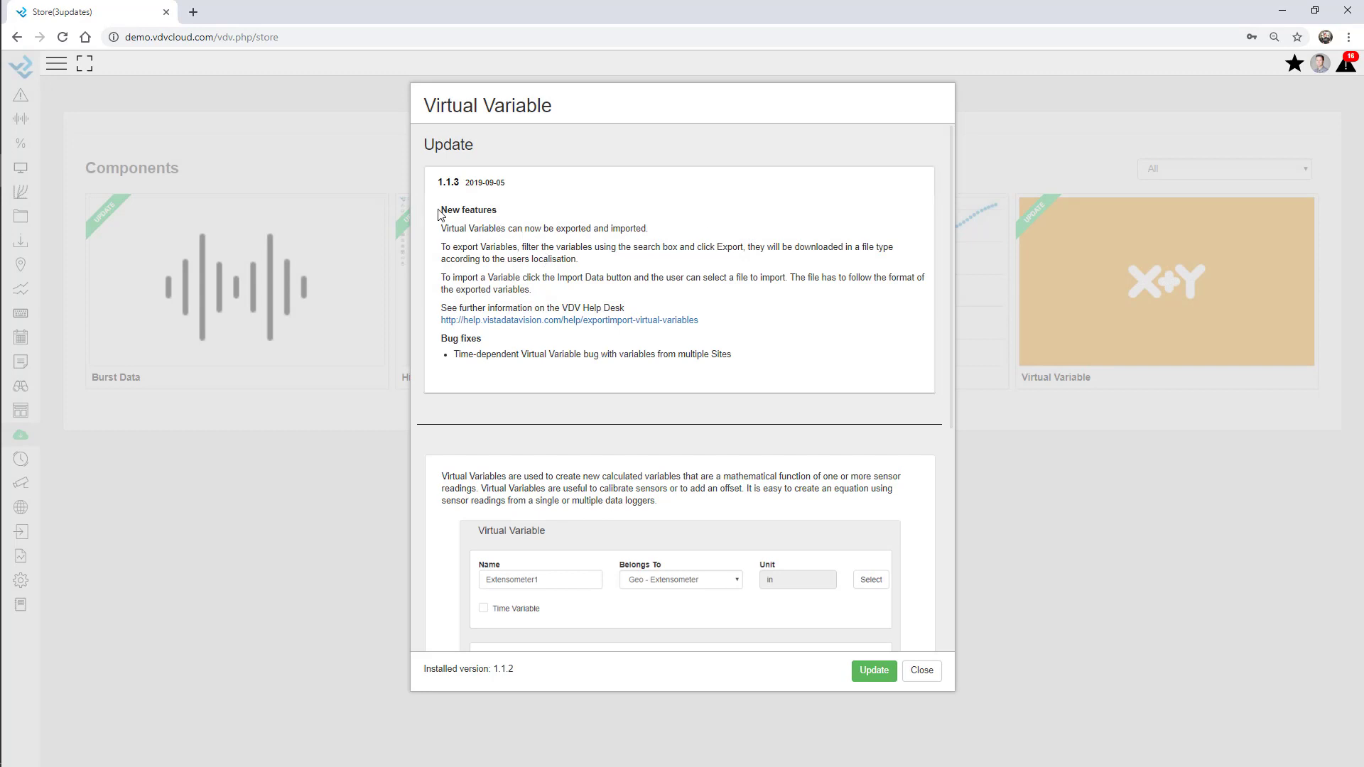
left_click_drag(440, 211, 750, 389)
left_click(751, 365)
Install Virtual Variable 1.1.3, confirming with the account password, and dismiss the alarm notices
left_click(874, 670)
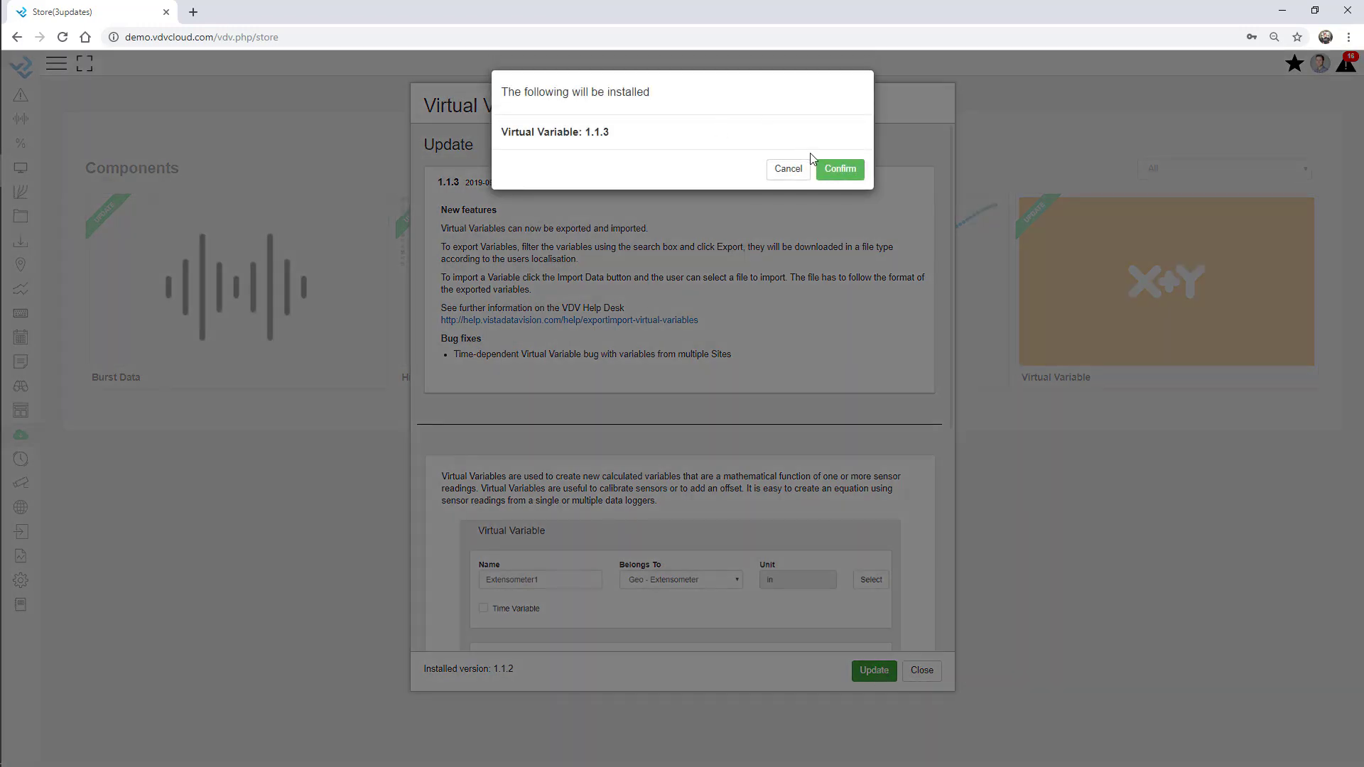
left_click(838, 169)
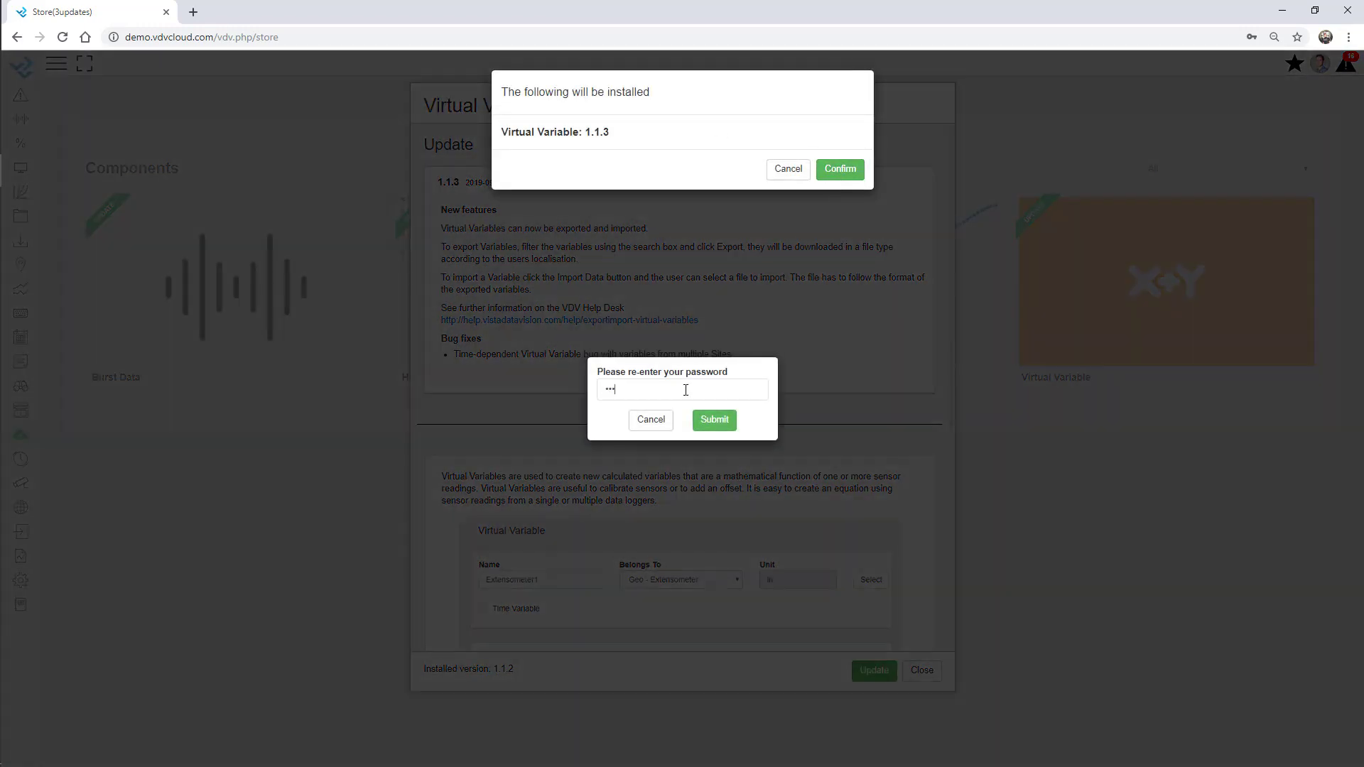
left_click(723, 425)
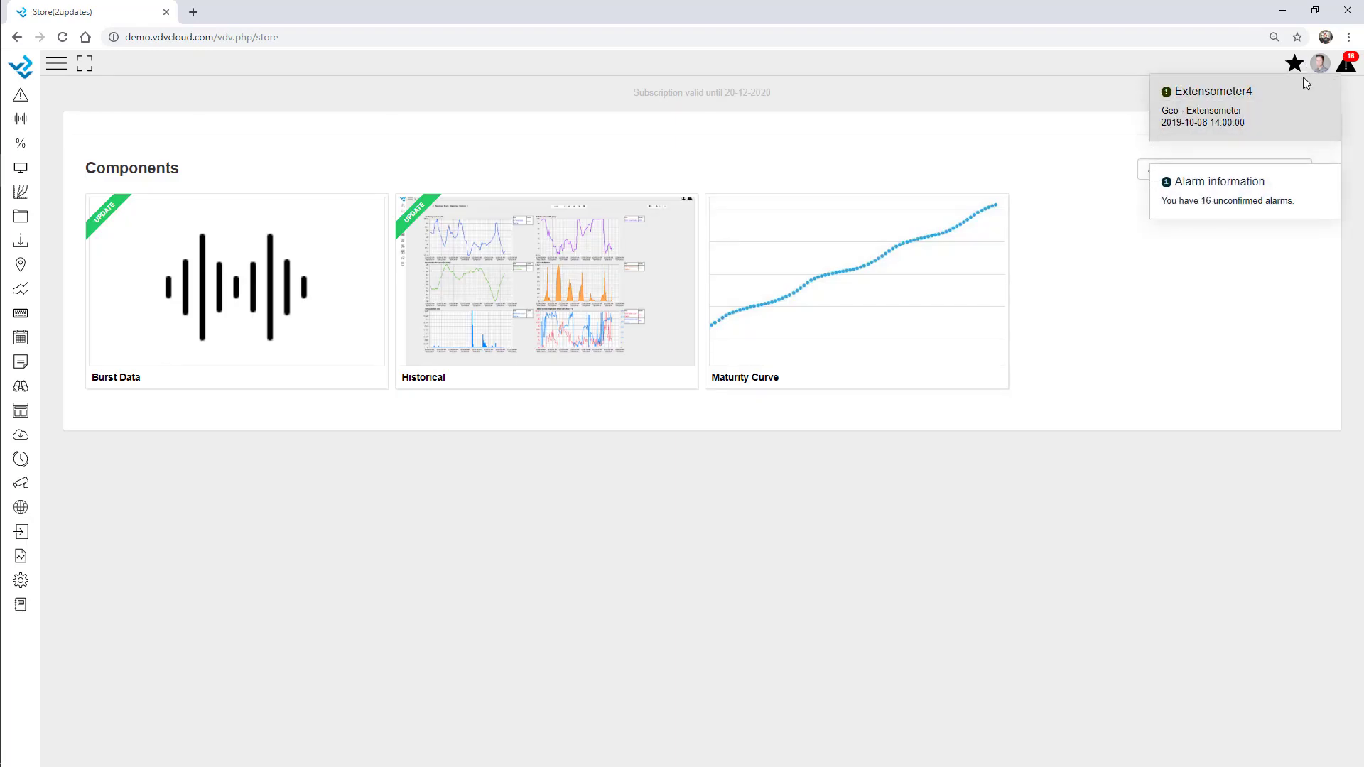
left_click(1327, 90)
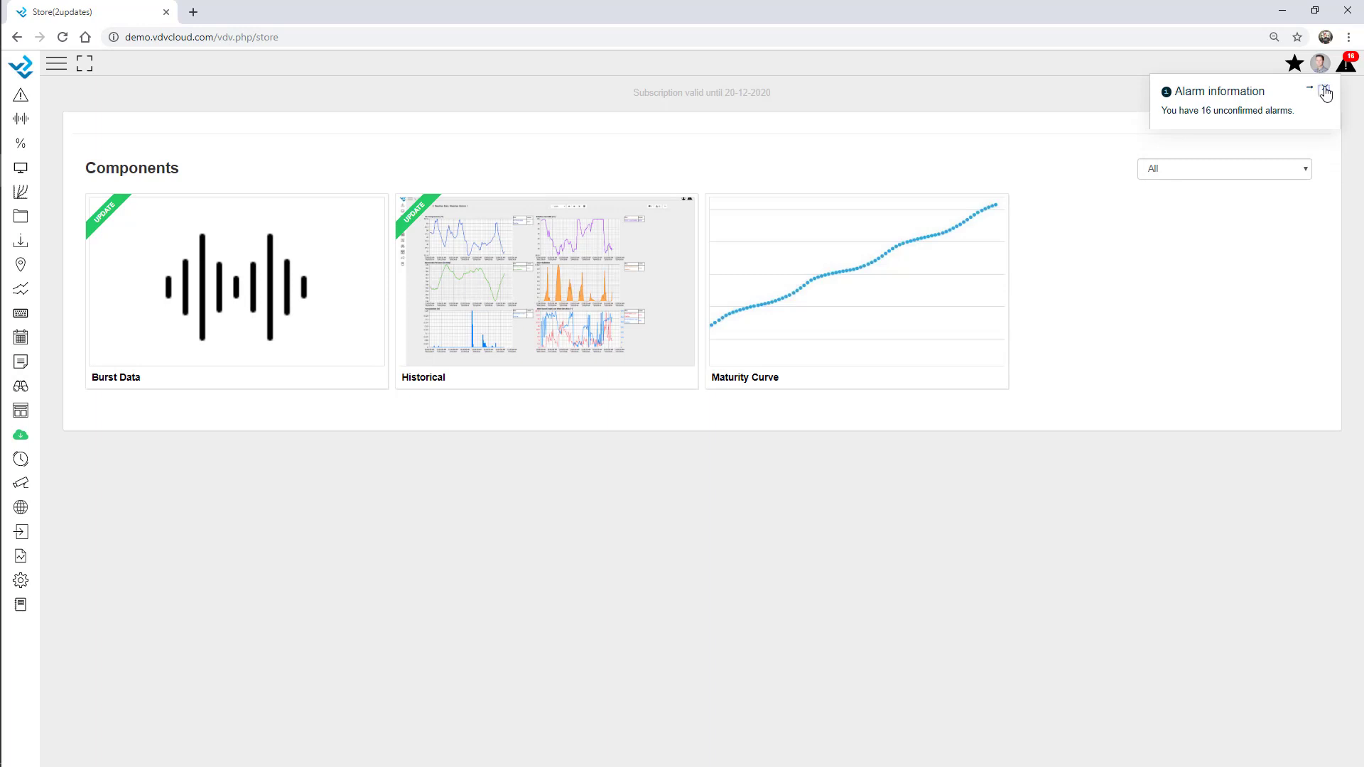
left_click(1326, 91)
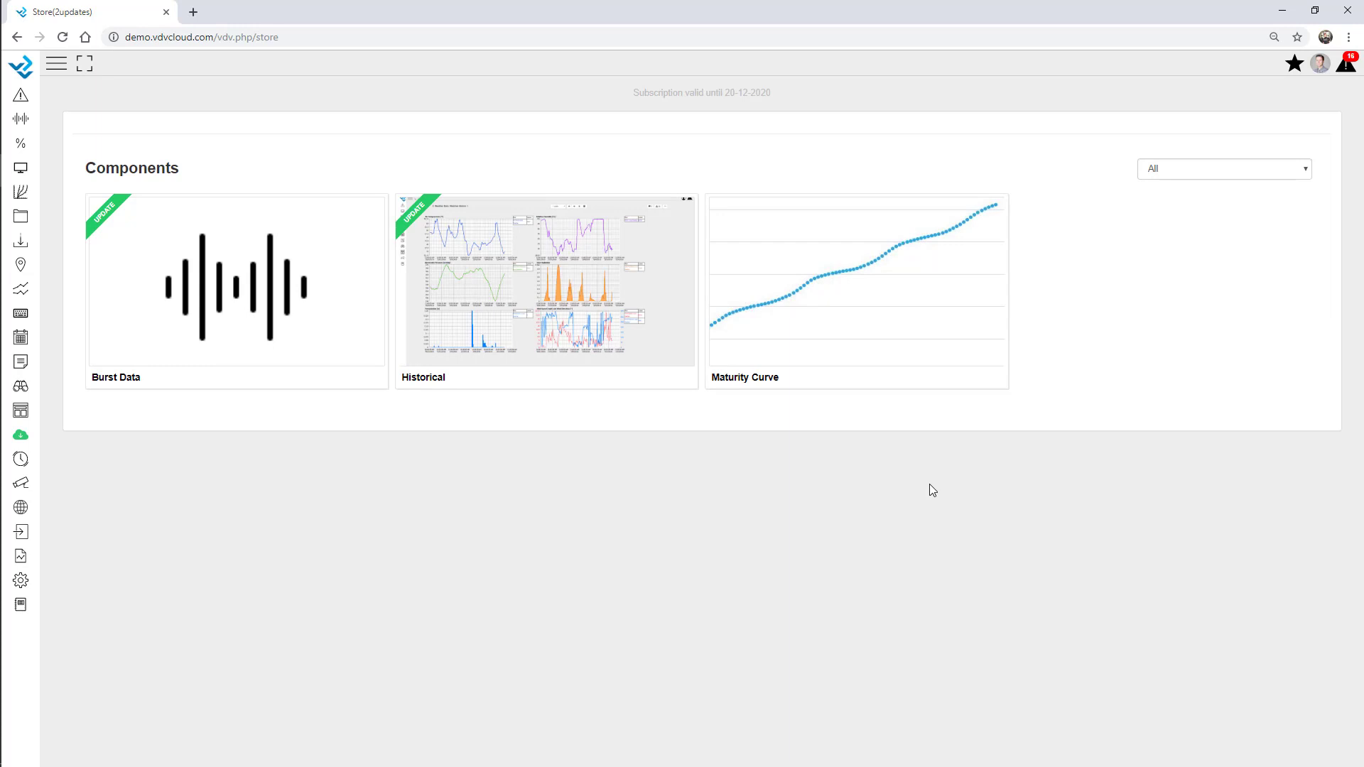
Expand the sidebar and open the Webinar dashboard from the dashboard list
left_click(56, 63)
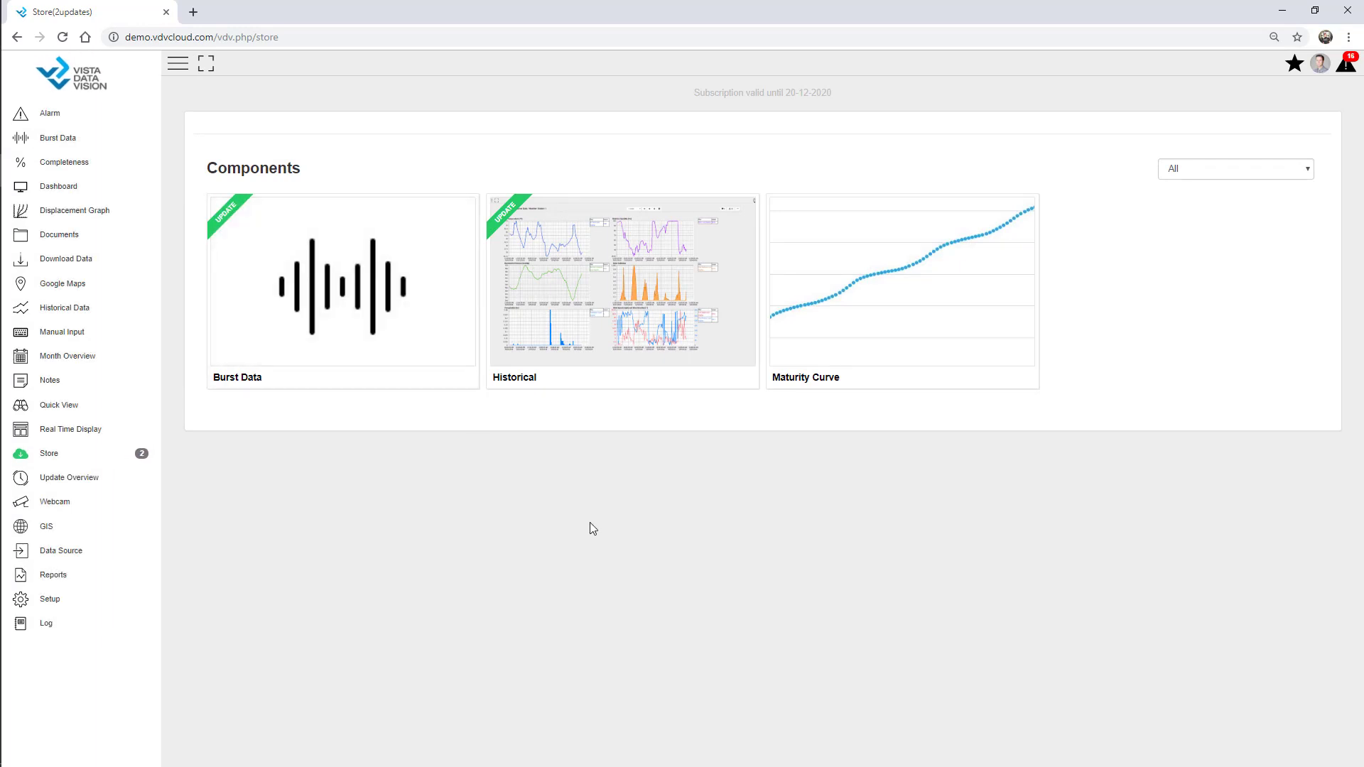
left_click(1294, 63)
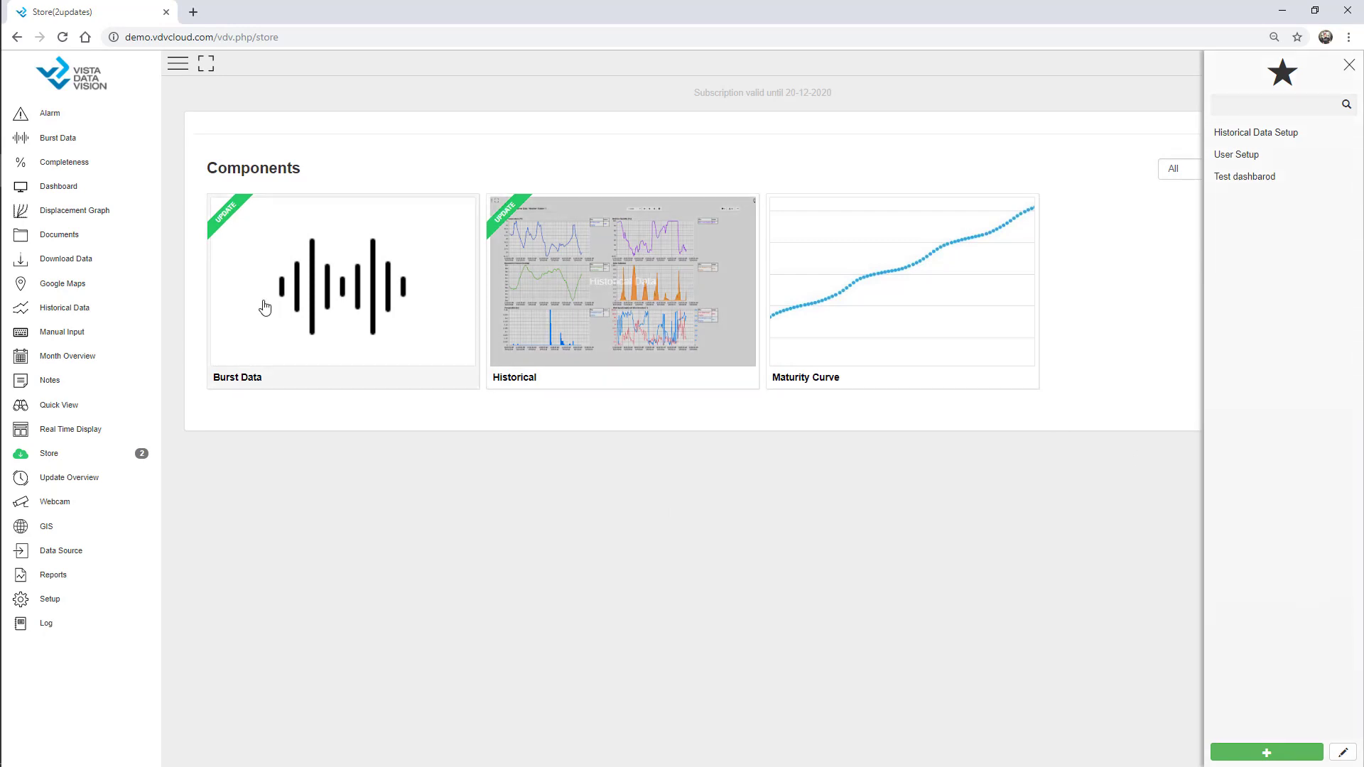
left_click(63, 187)
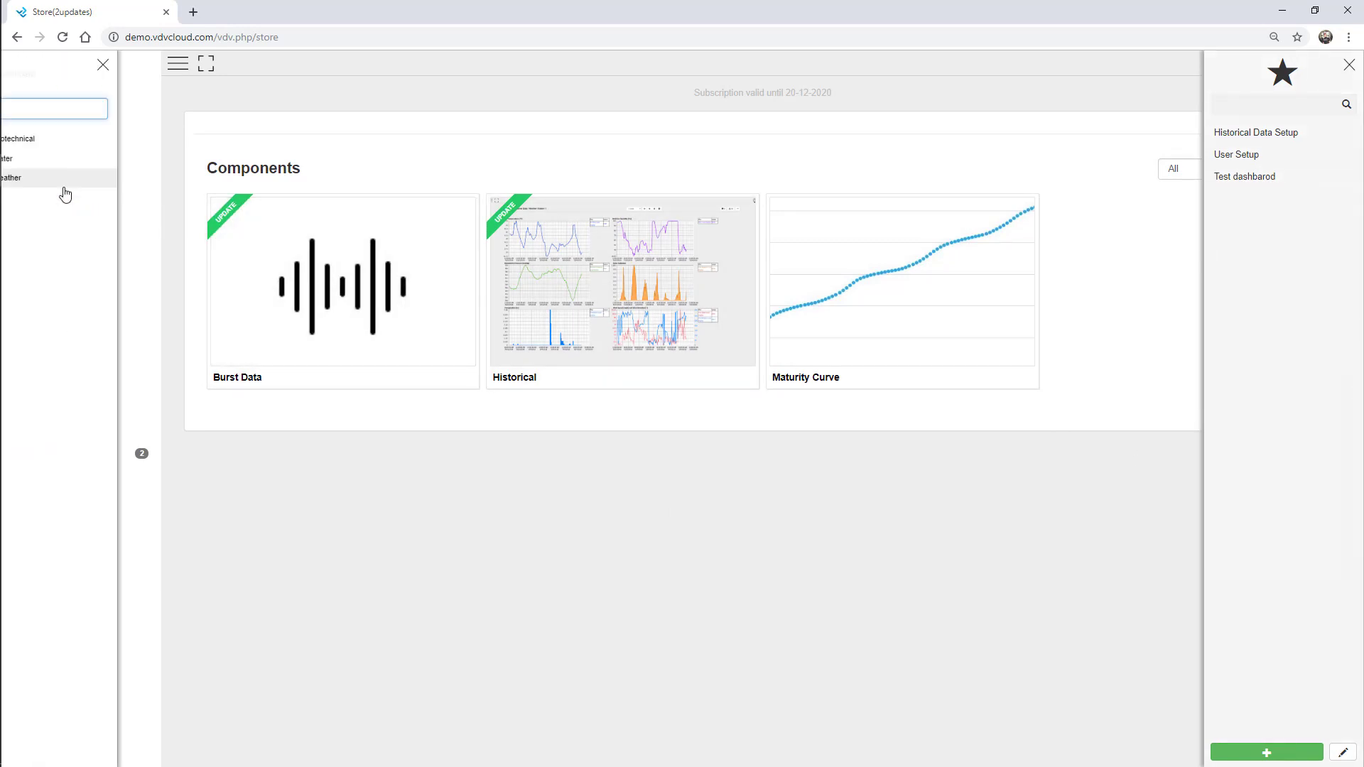
left_click(52, 218)
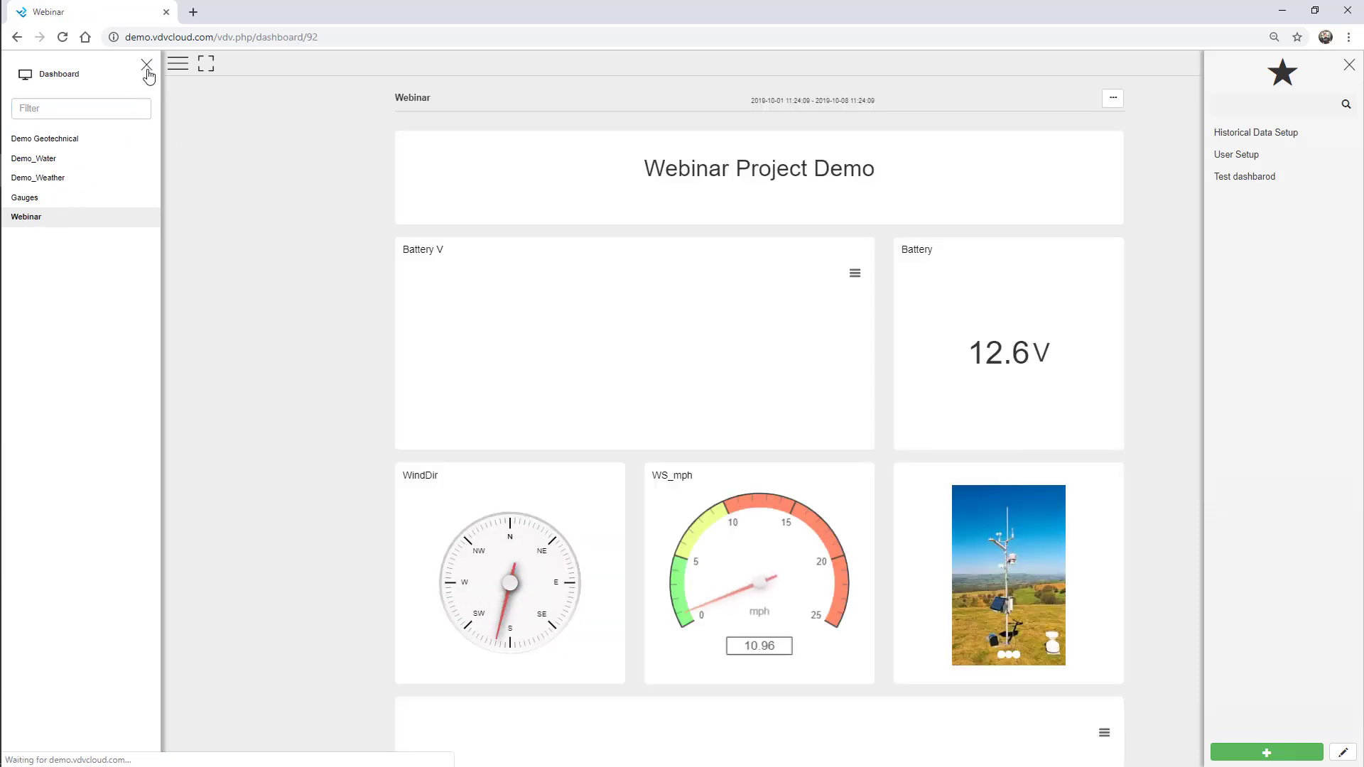
left_click(145, 65)
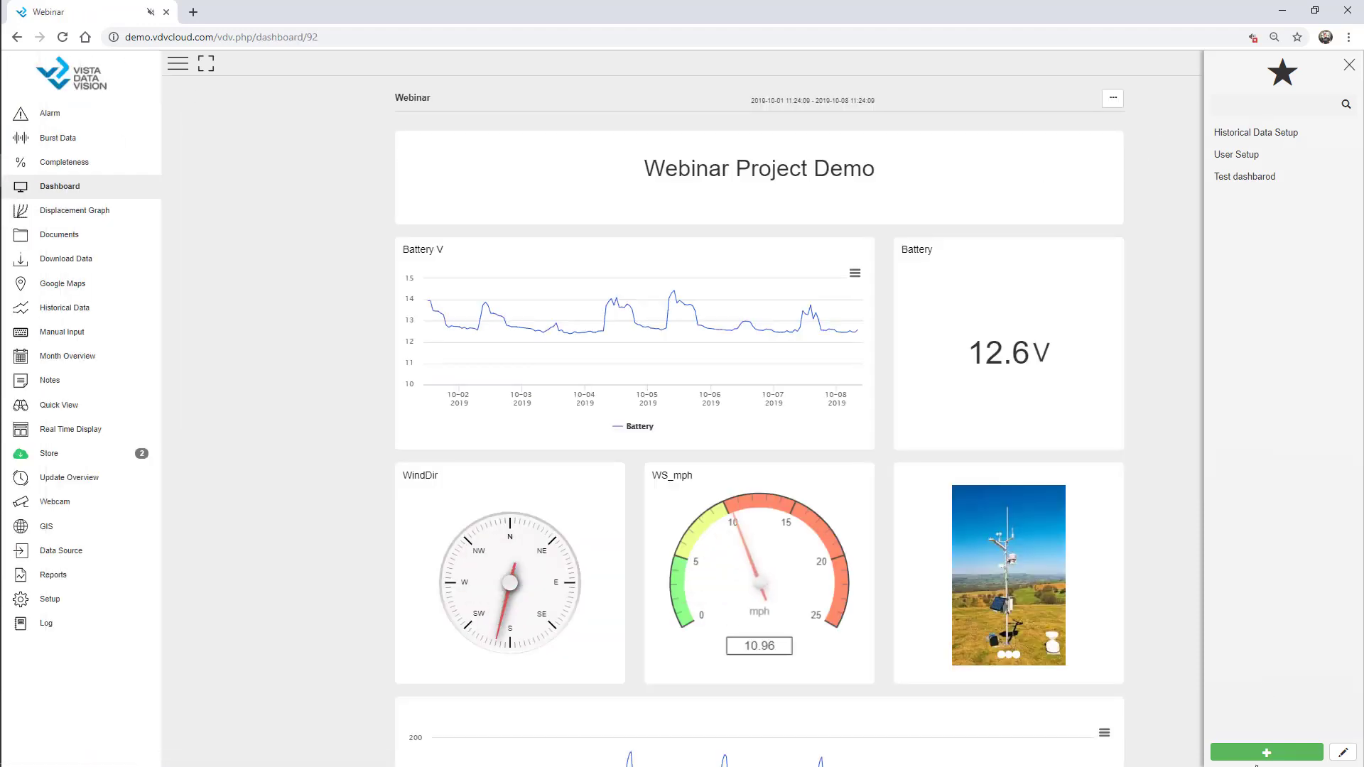
Save the dashboard as the favourite 'Webinar Dashboard', then bring up the setup pages list
left_click(1266, 752)
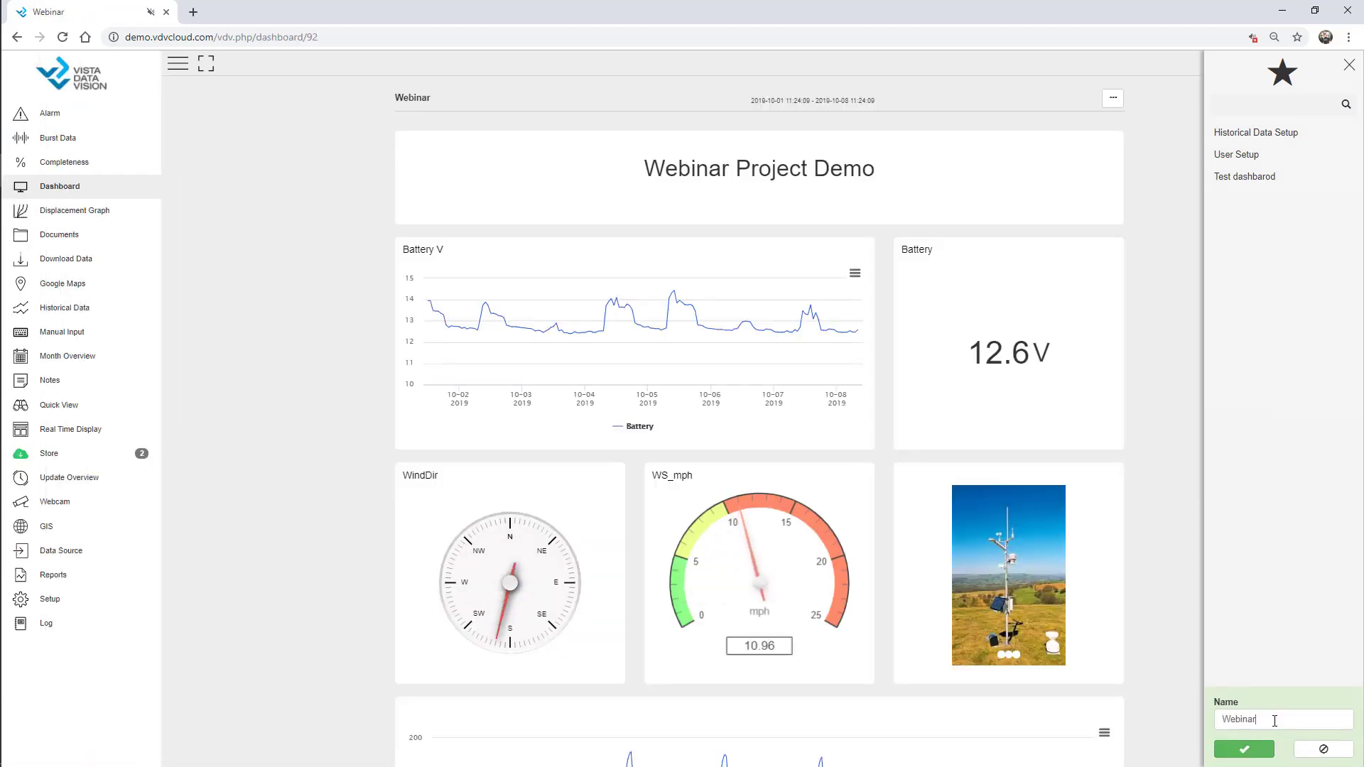
type("Dashboard")
left_click(1243, 750)
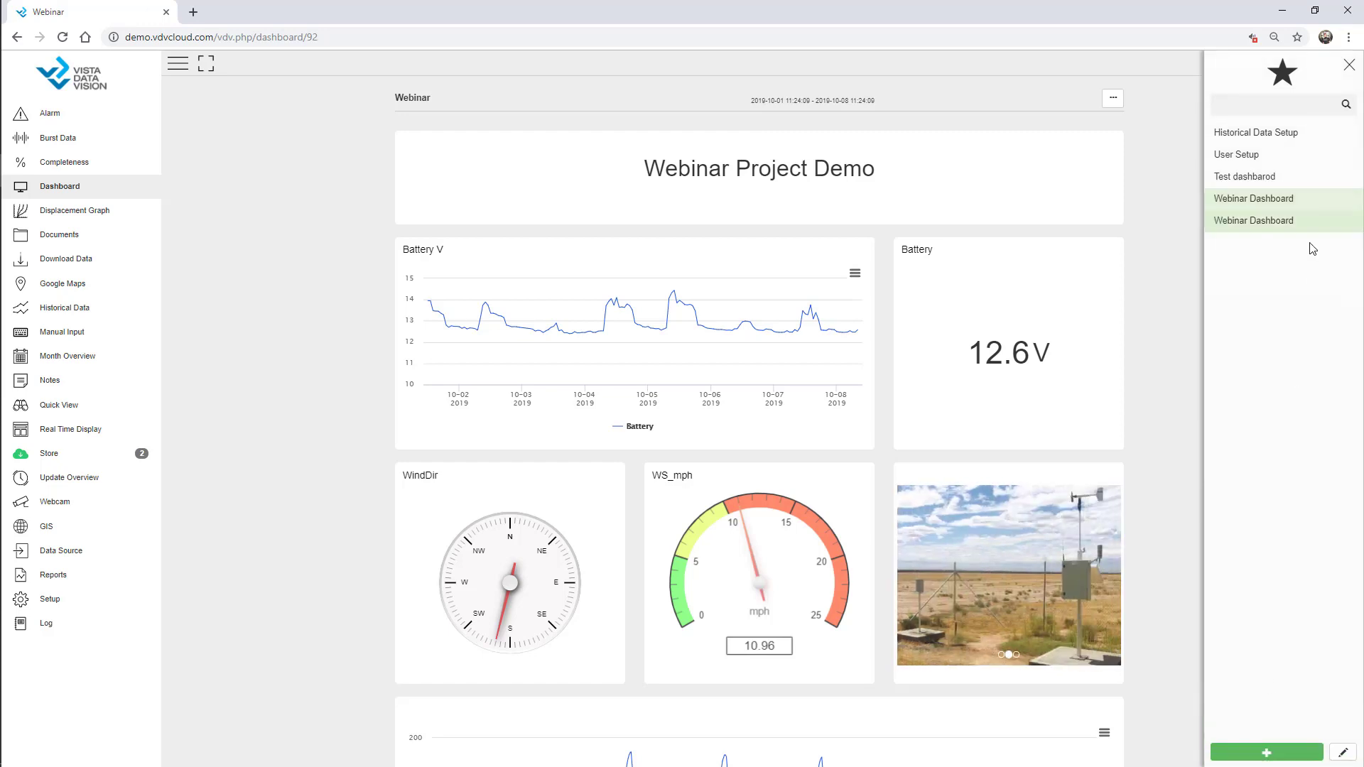
left_click(1349, 65)
mouse_move(16, 271)
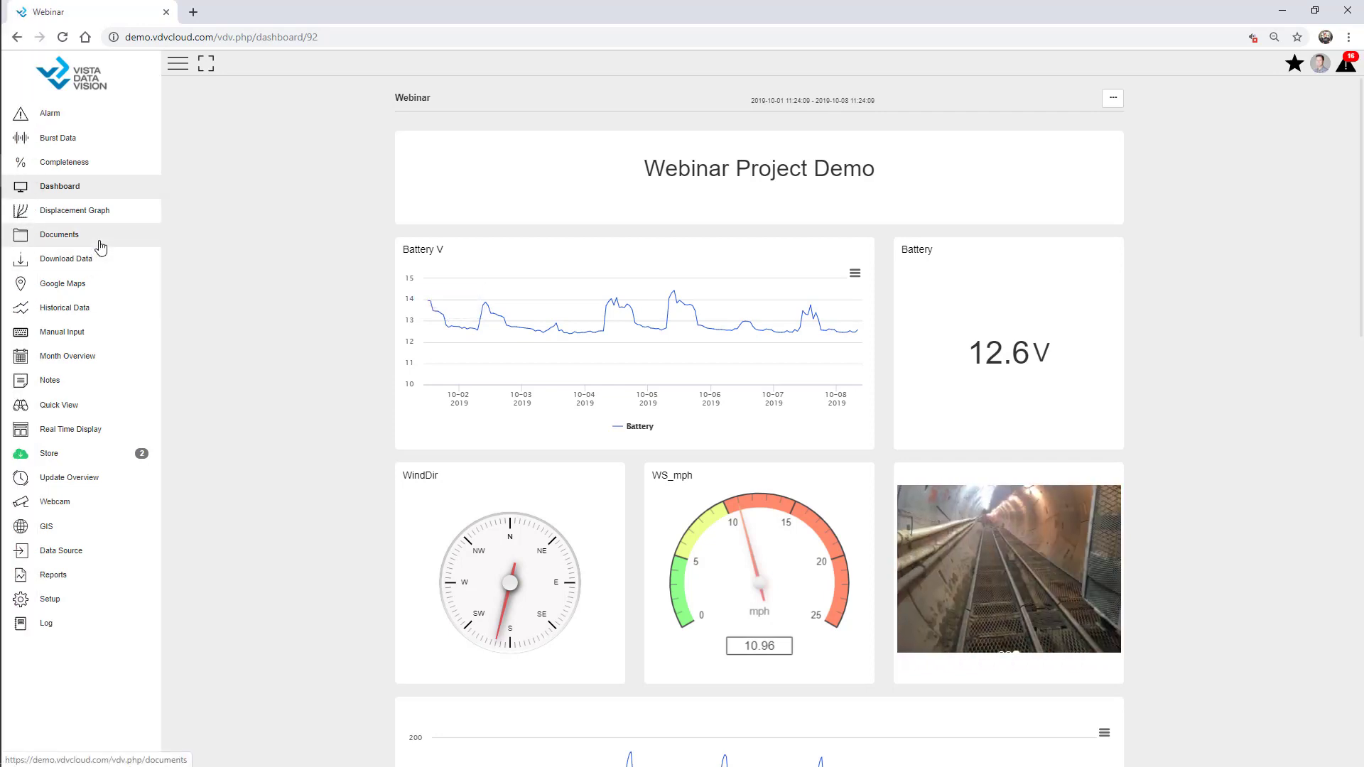
left_click(56, 600)
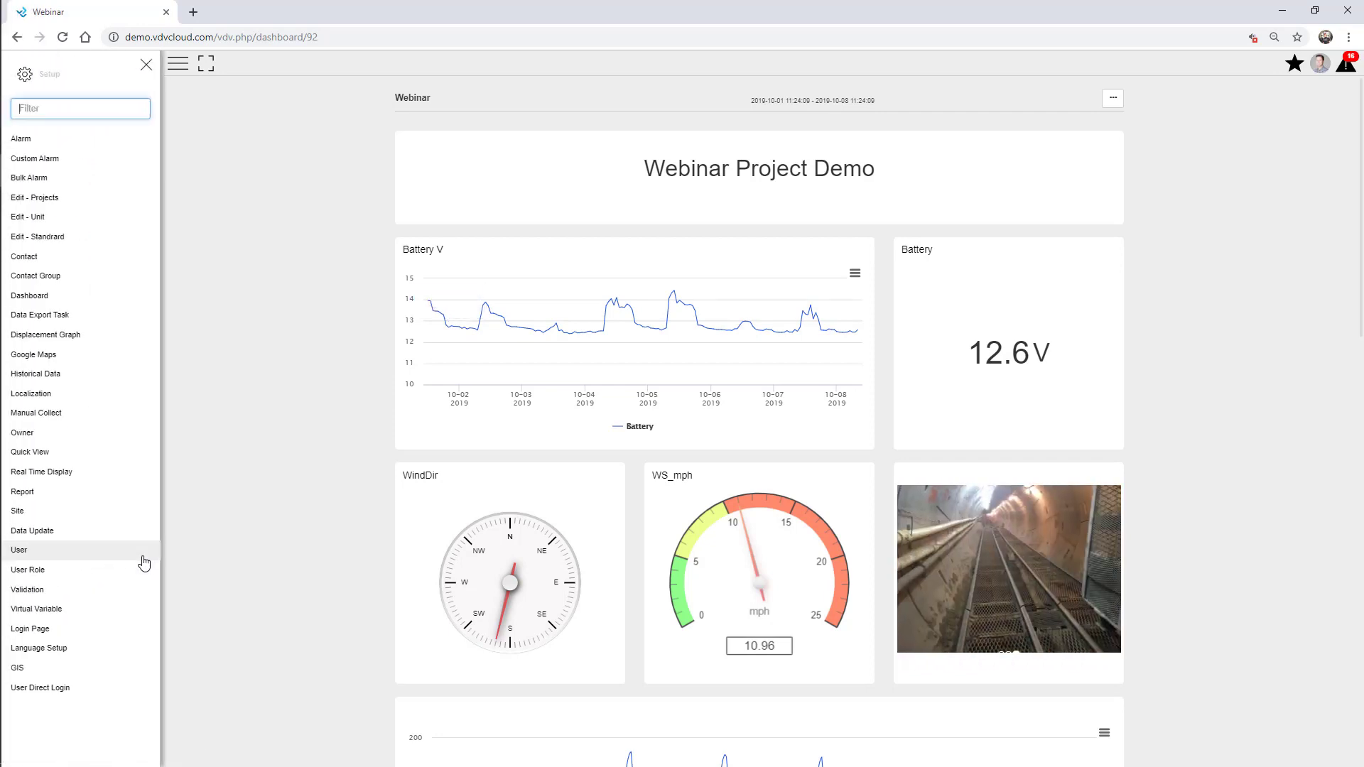
Open the Contact setup page and add it to favourites as Contact
left_click(54, 257)
left_click(146, 65)
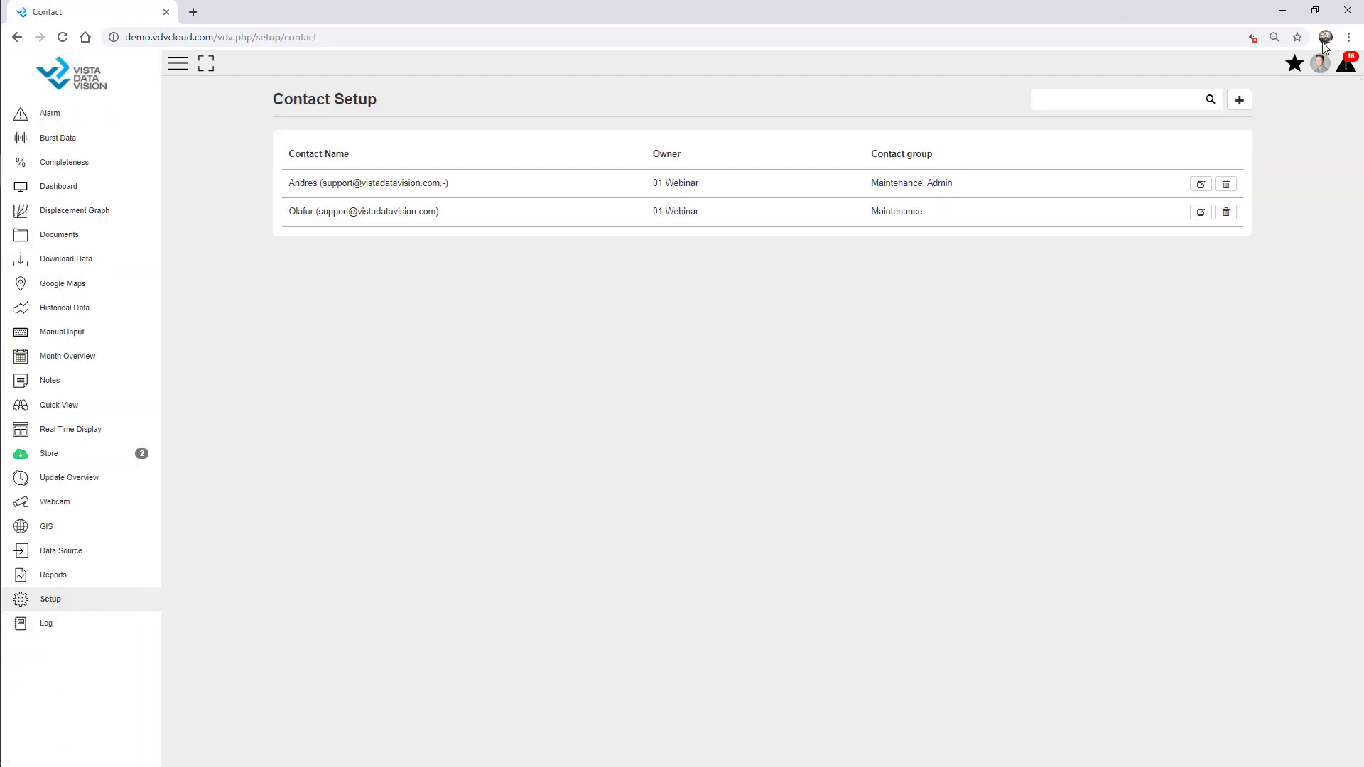
left_click(1294, 63)
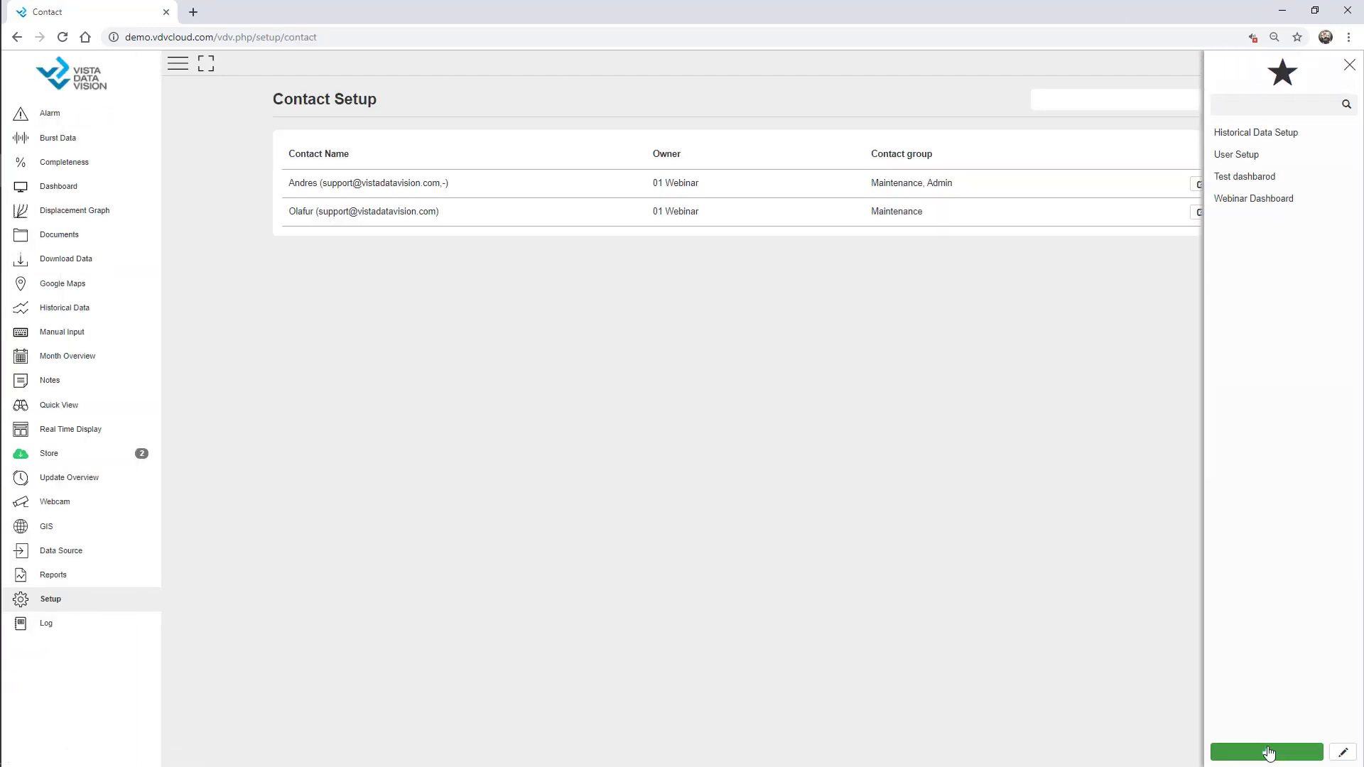
left_click(1268, 752)
left_click(1250, 750)
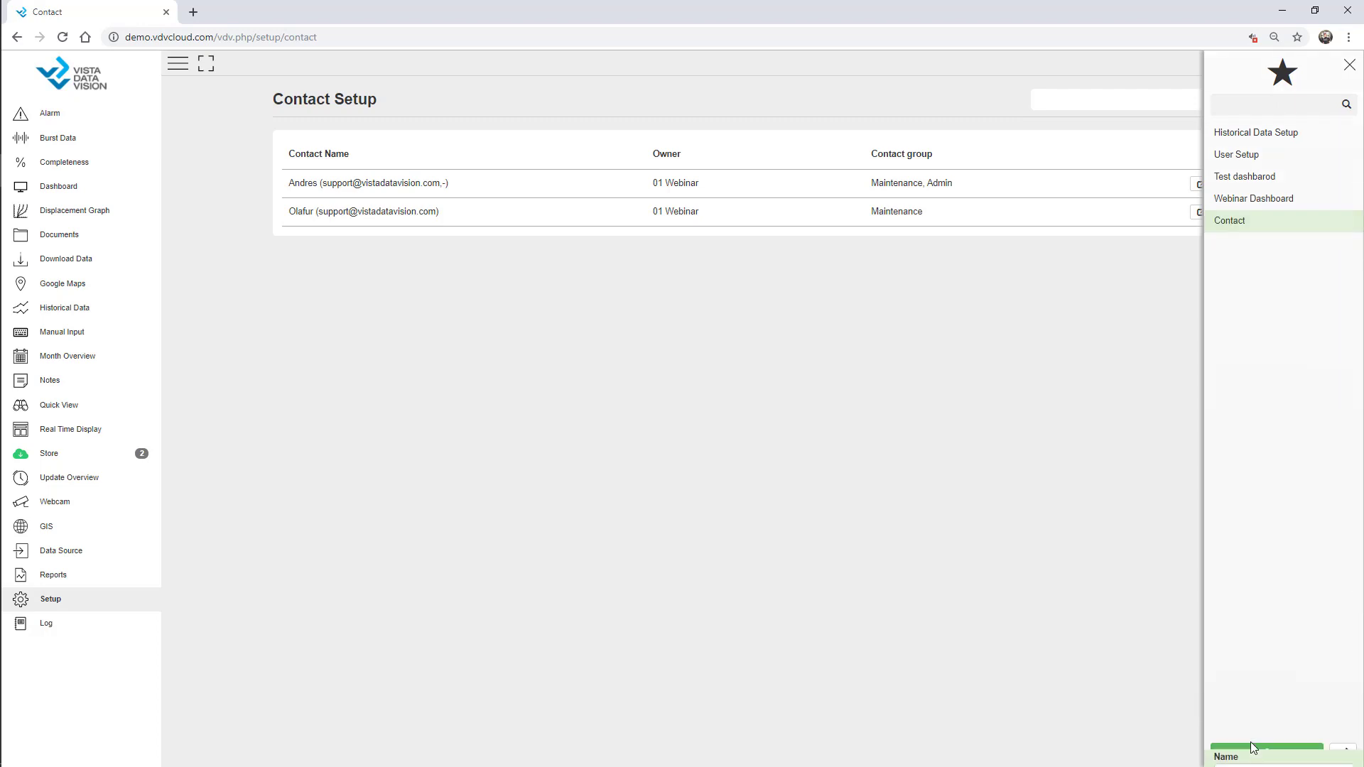
From the Alarm page, reopen Contact and then Webinar Dashboard via favourites, and collapse the sidebar
left_click(68, 118)
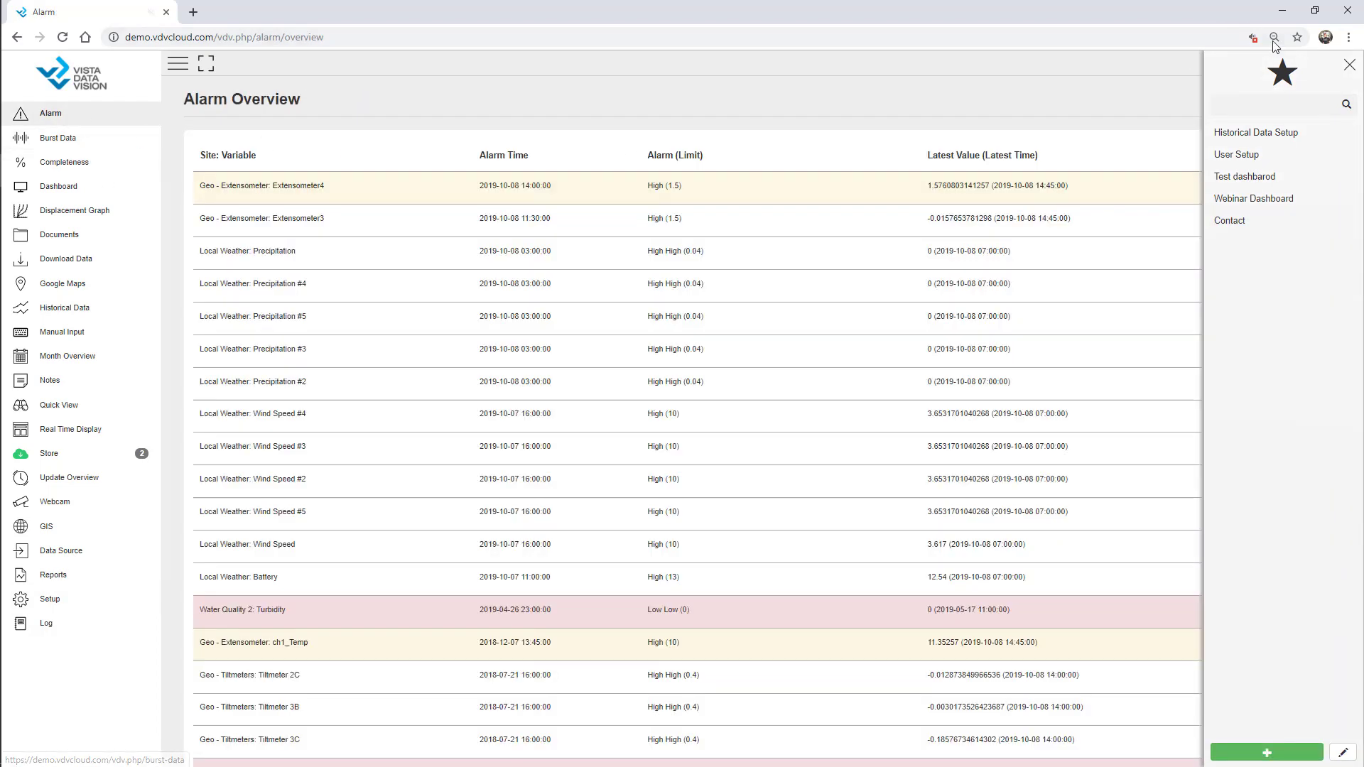
left_click(1349, 65)
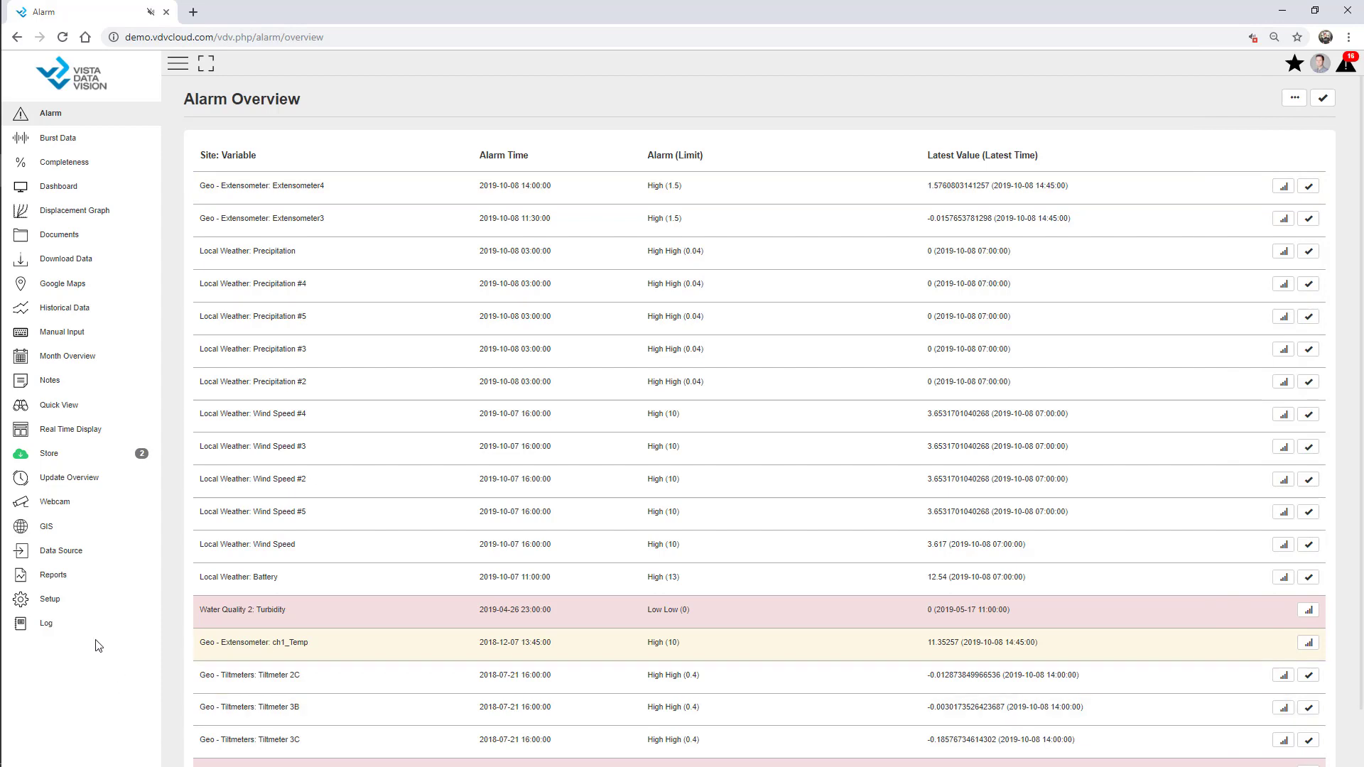
left_click(1295, 68)
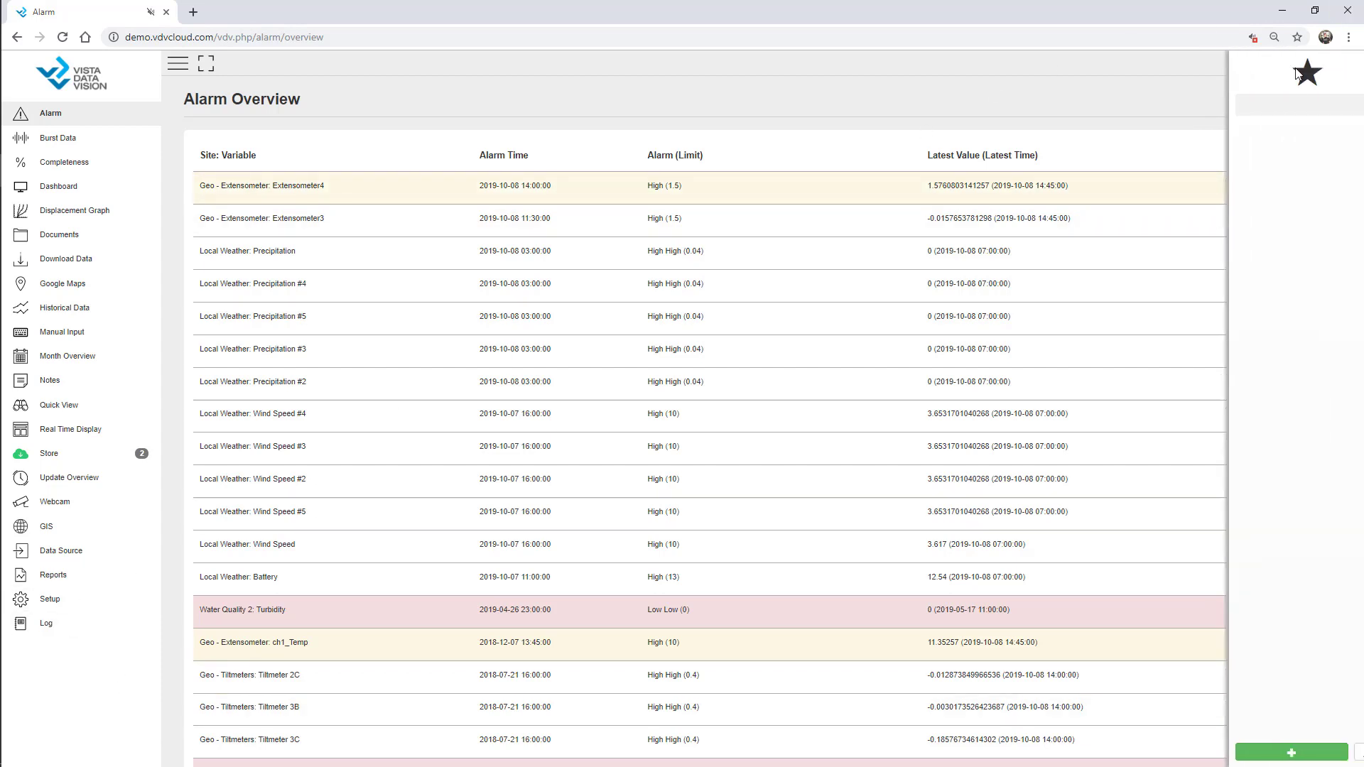
left_click(1235, 222)
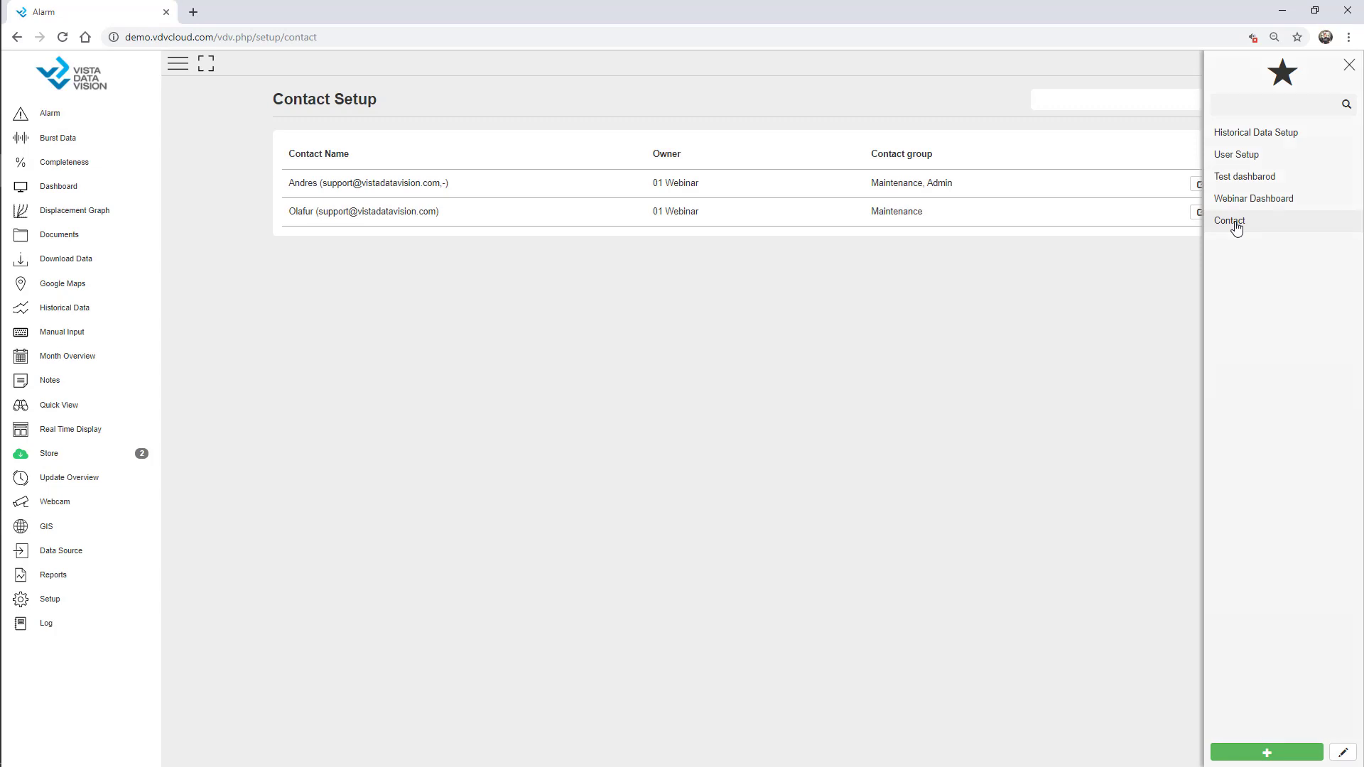
left_click(1246, 206)
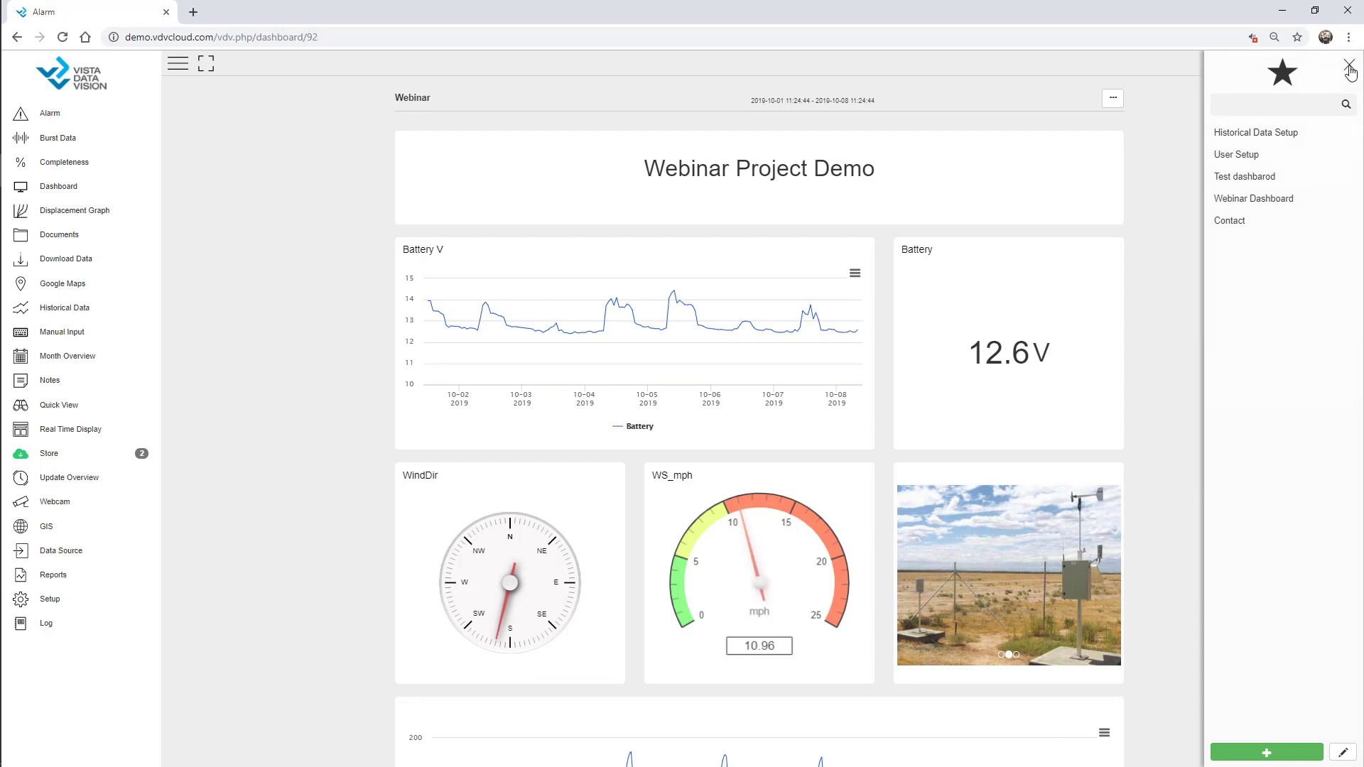
left_click(1349, 67)
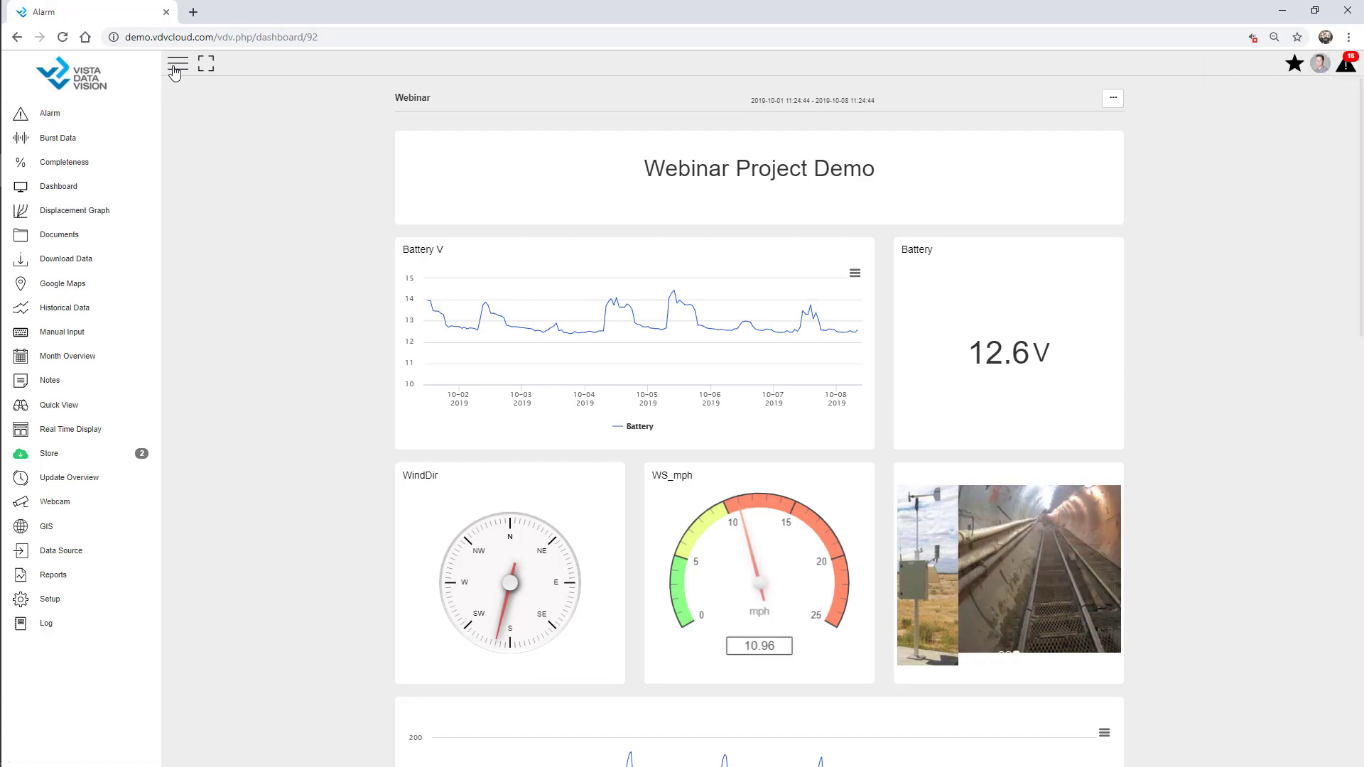
left_click(173, 68)
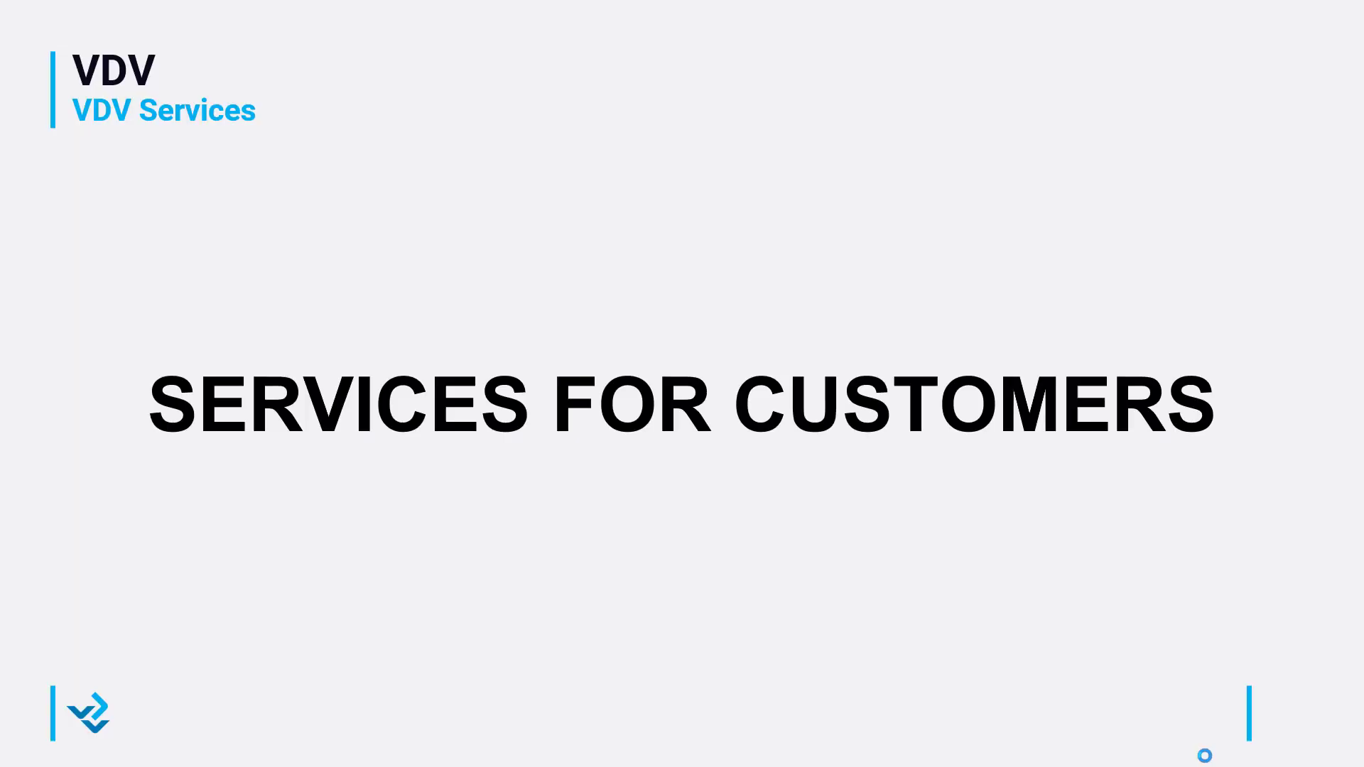